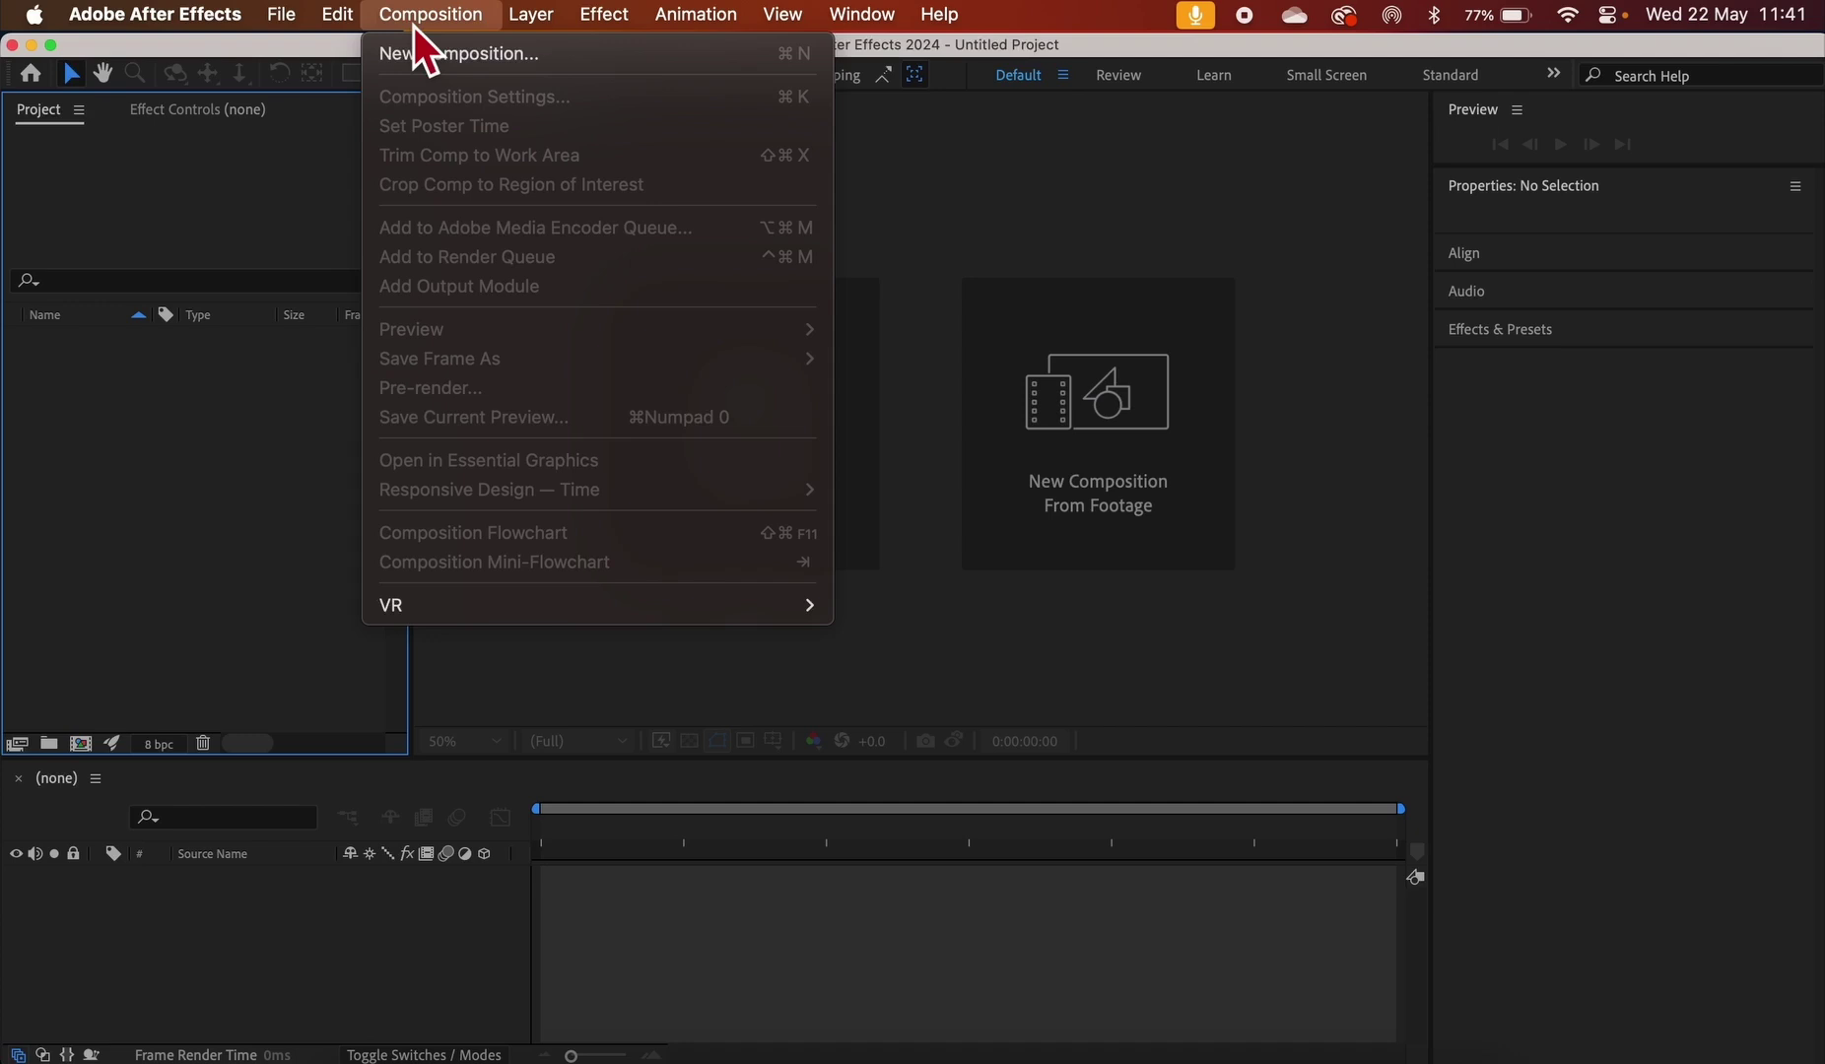
Create a new composition with the Social Media Landscape HD preset, 1920x1080 at 30 fps, 15 seconds long, with a white background
left_click(431, 61)
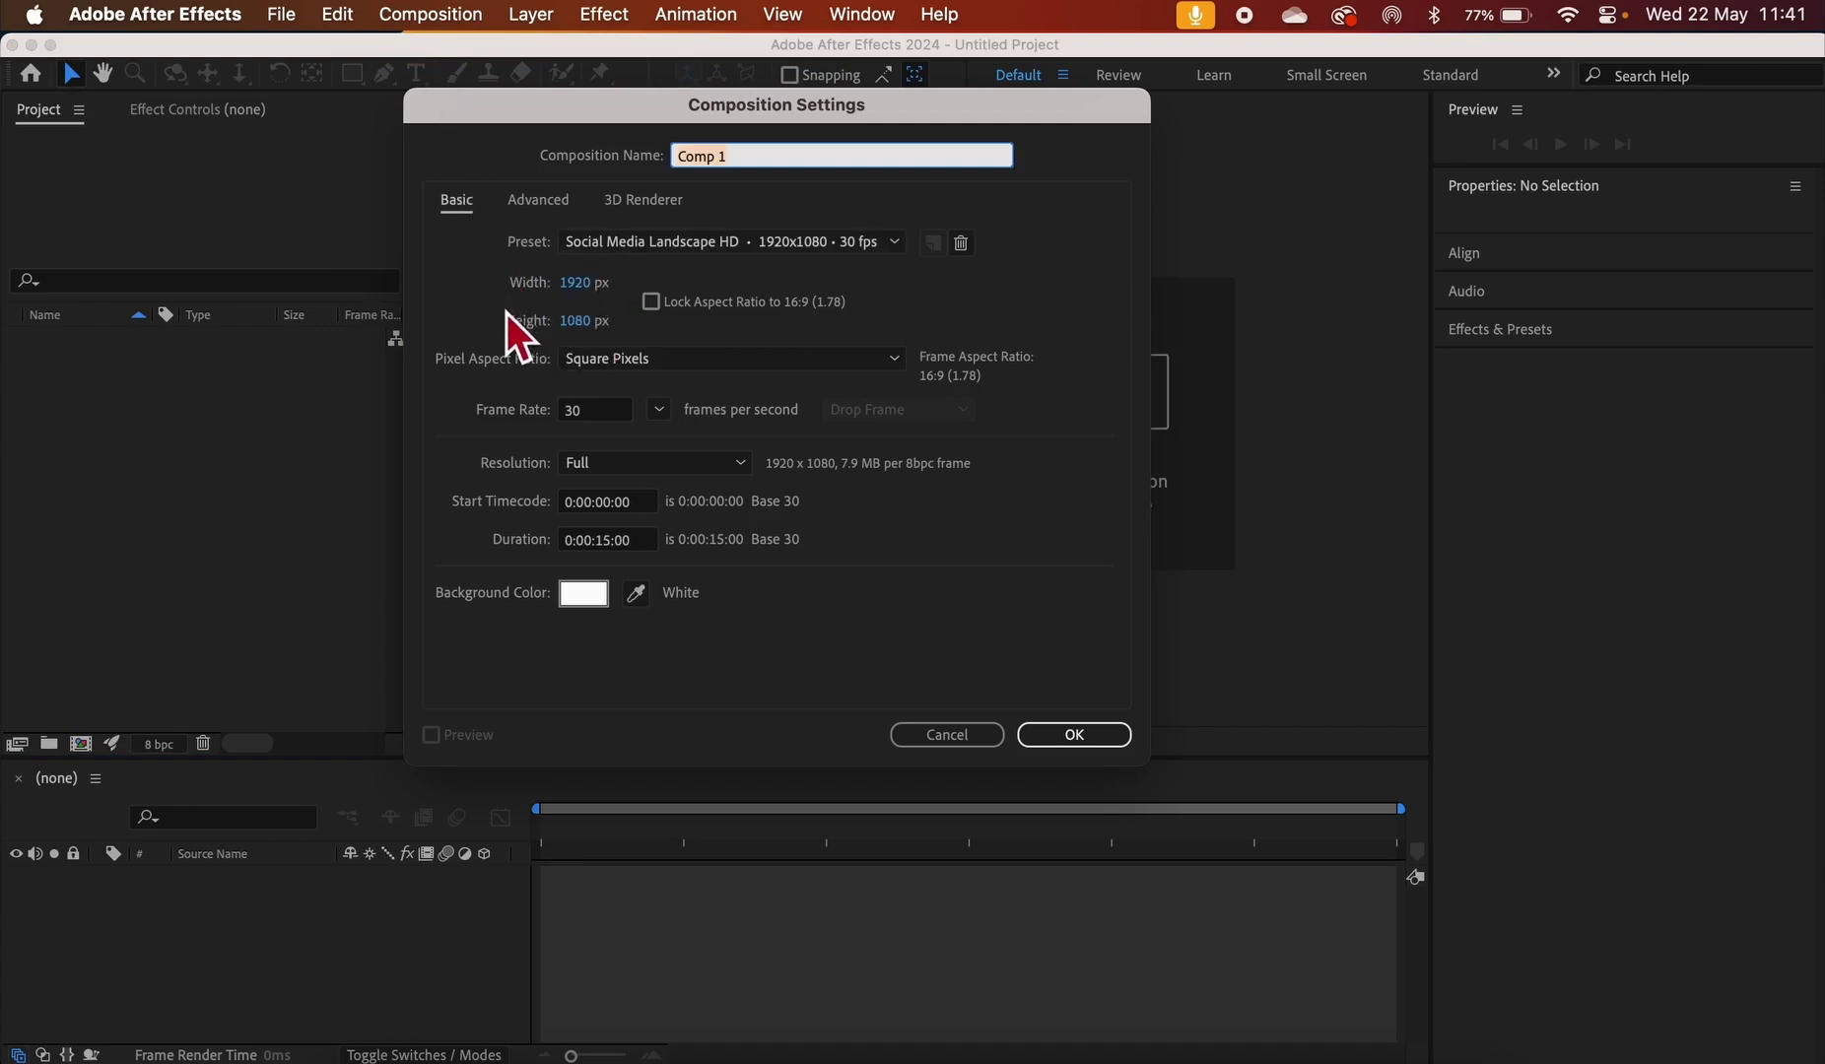
left_click(813, 246)
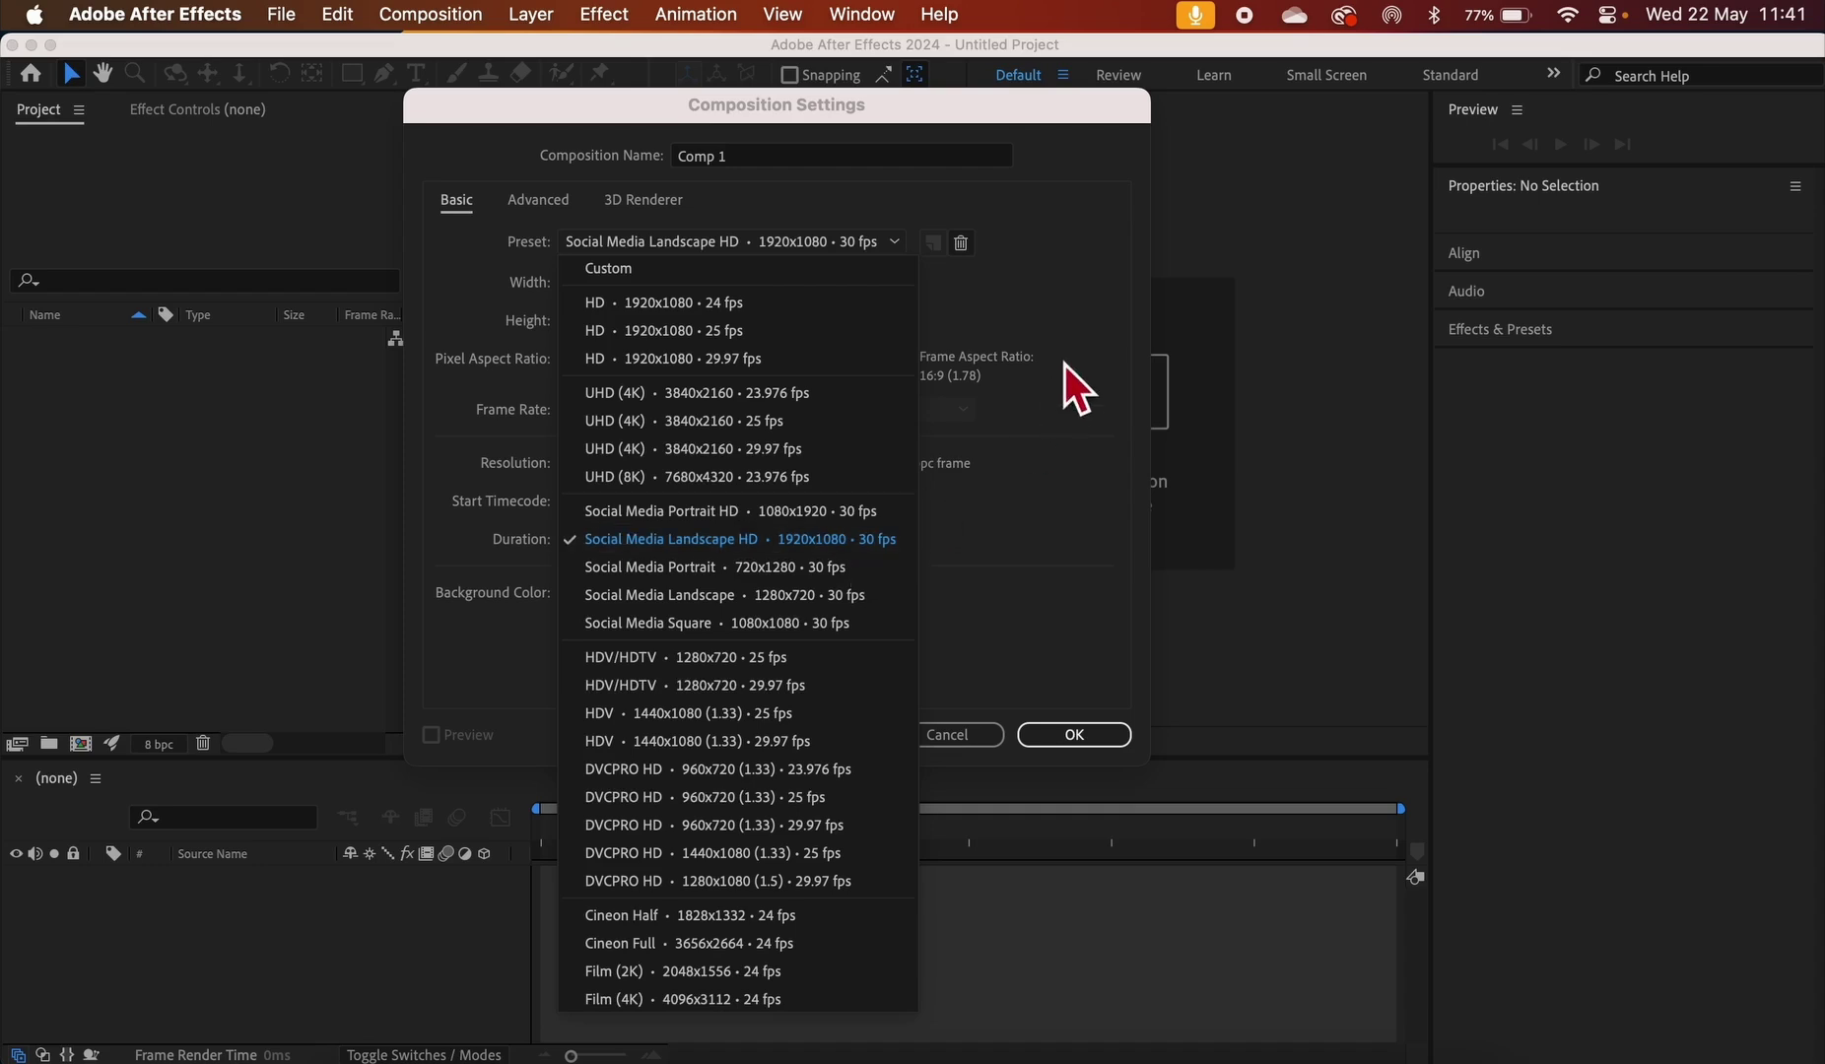
left_click(1048, 296)
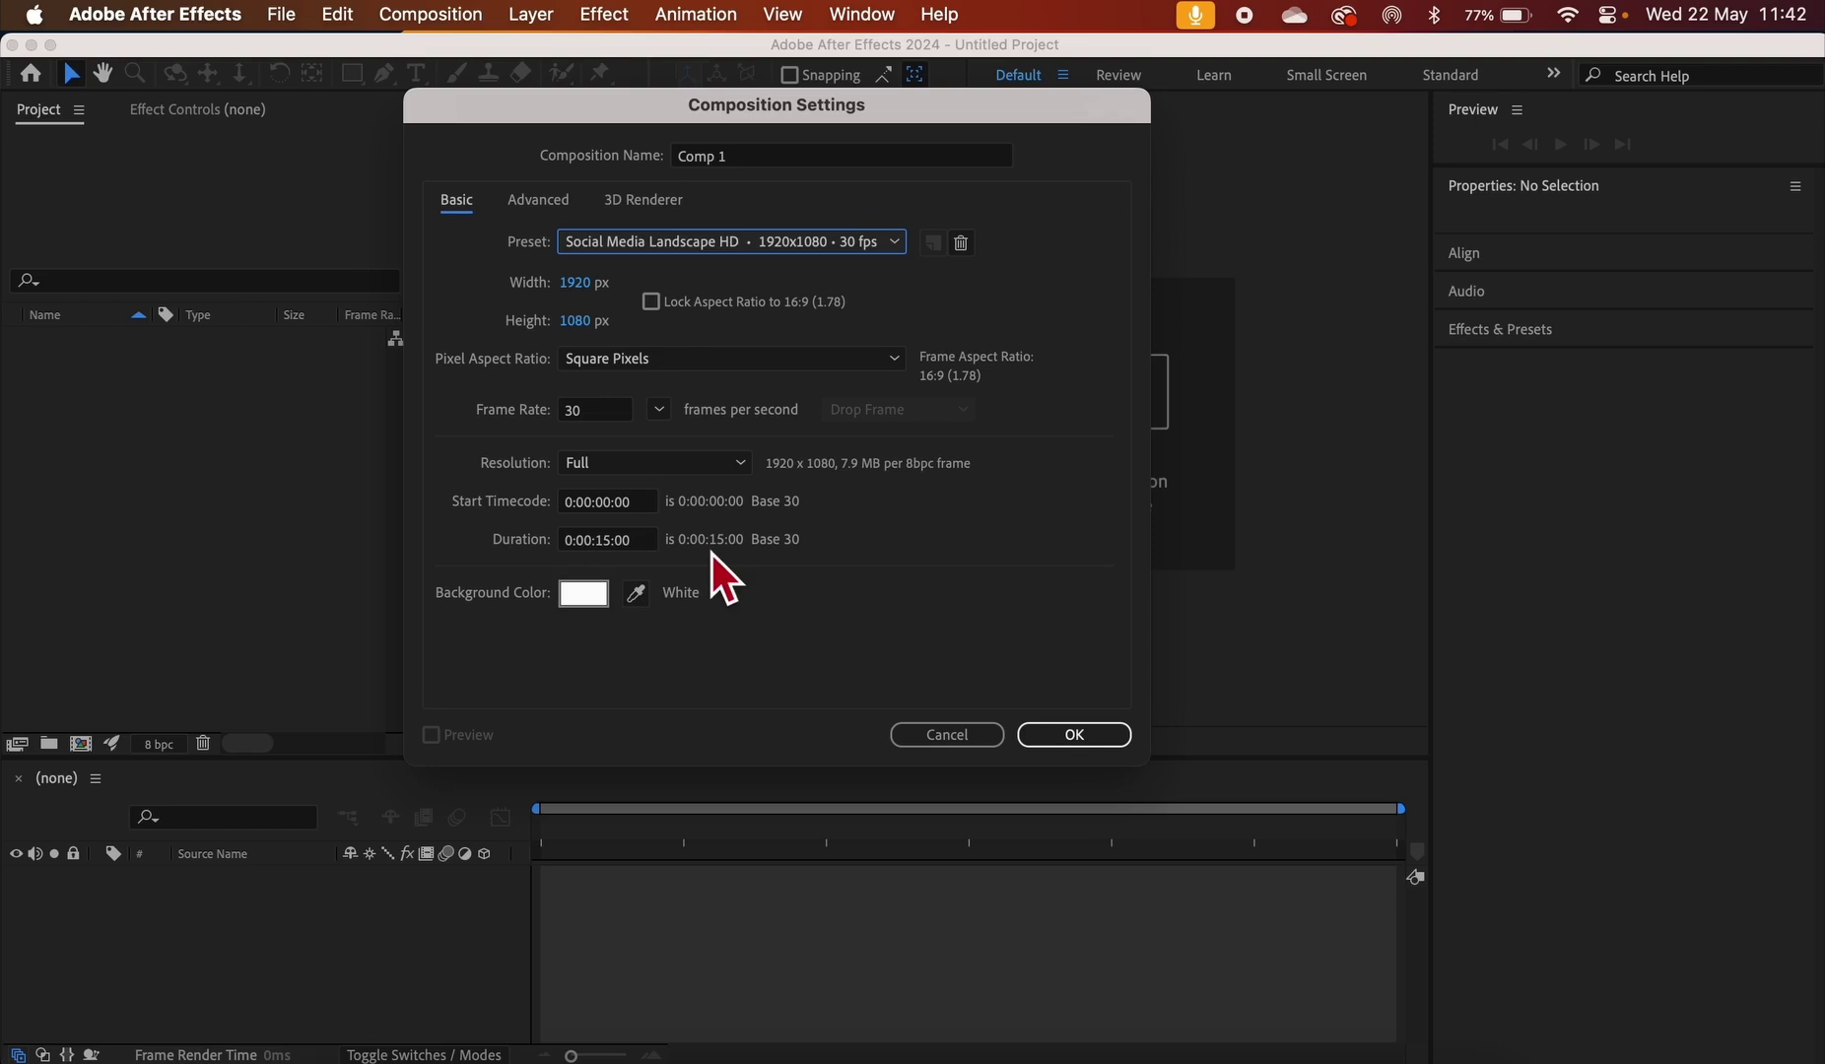
left_click(1072, 741)
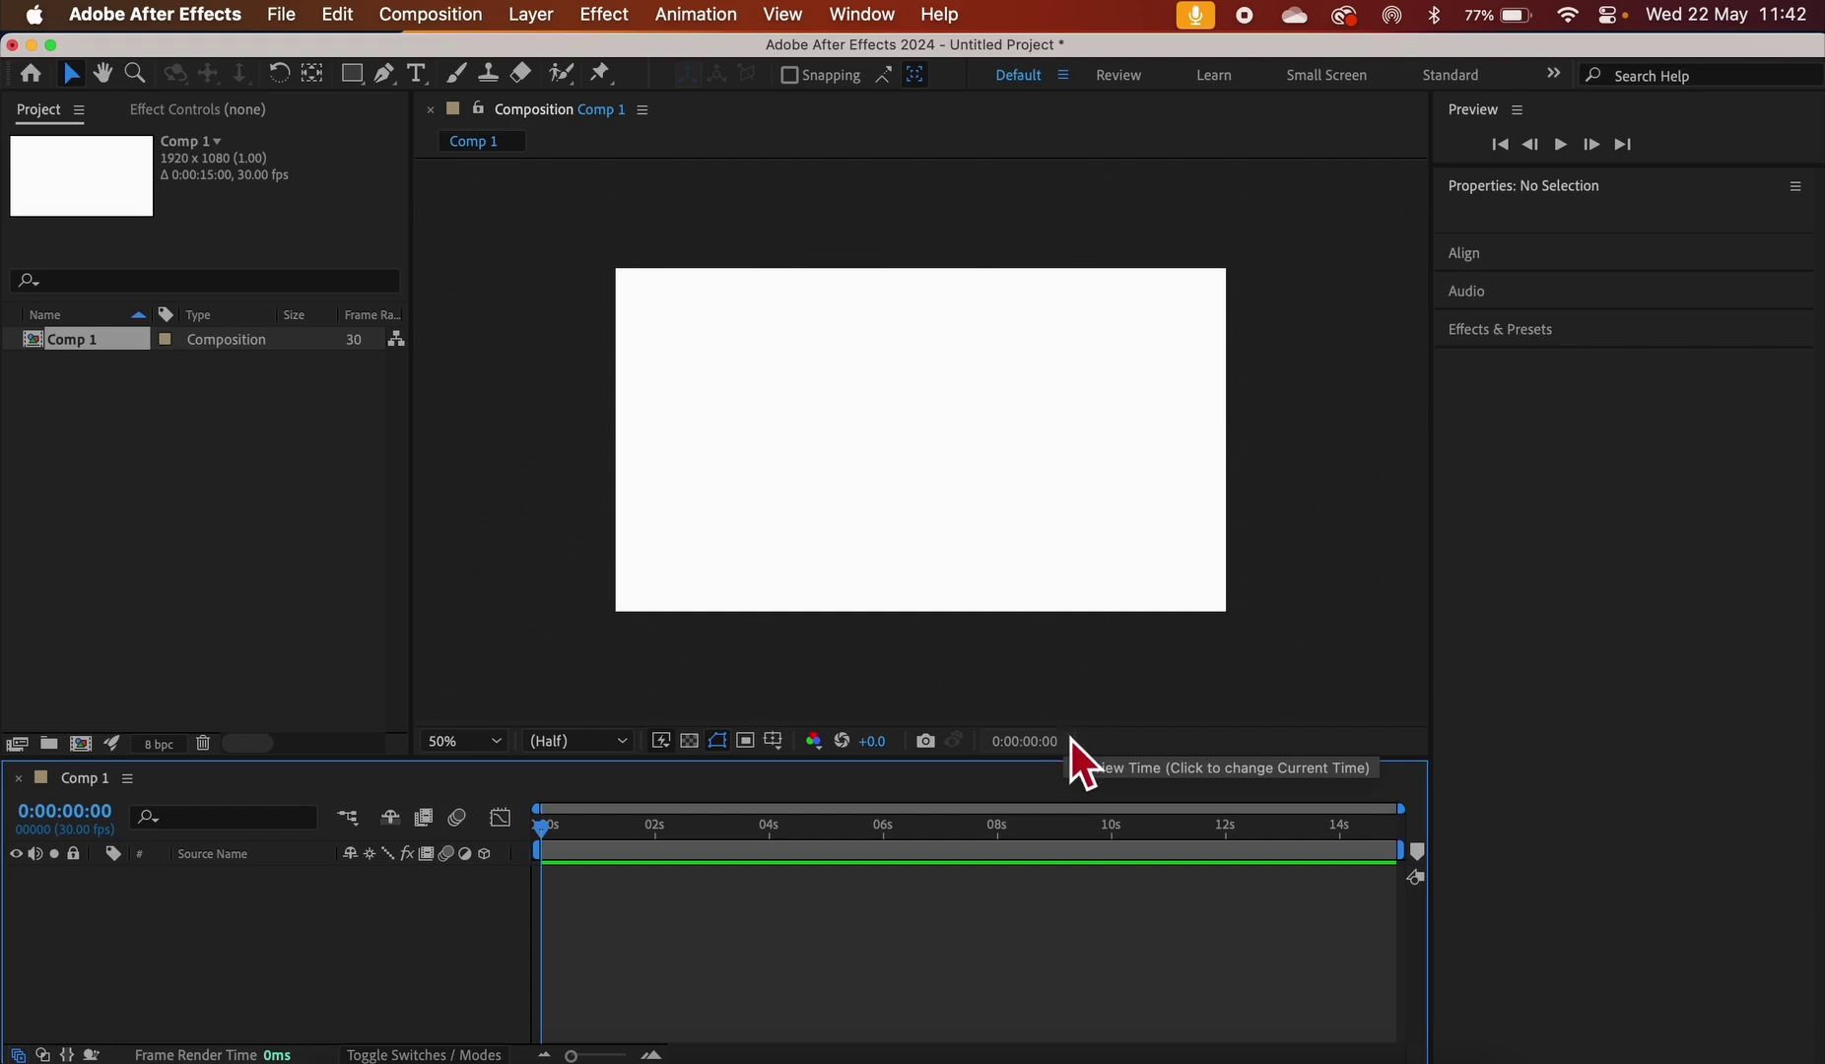
Show the rulers and try out a vertical guide at about 400 px, removing it from view again
left_click(796, 22)
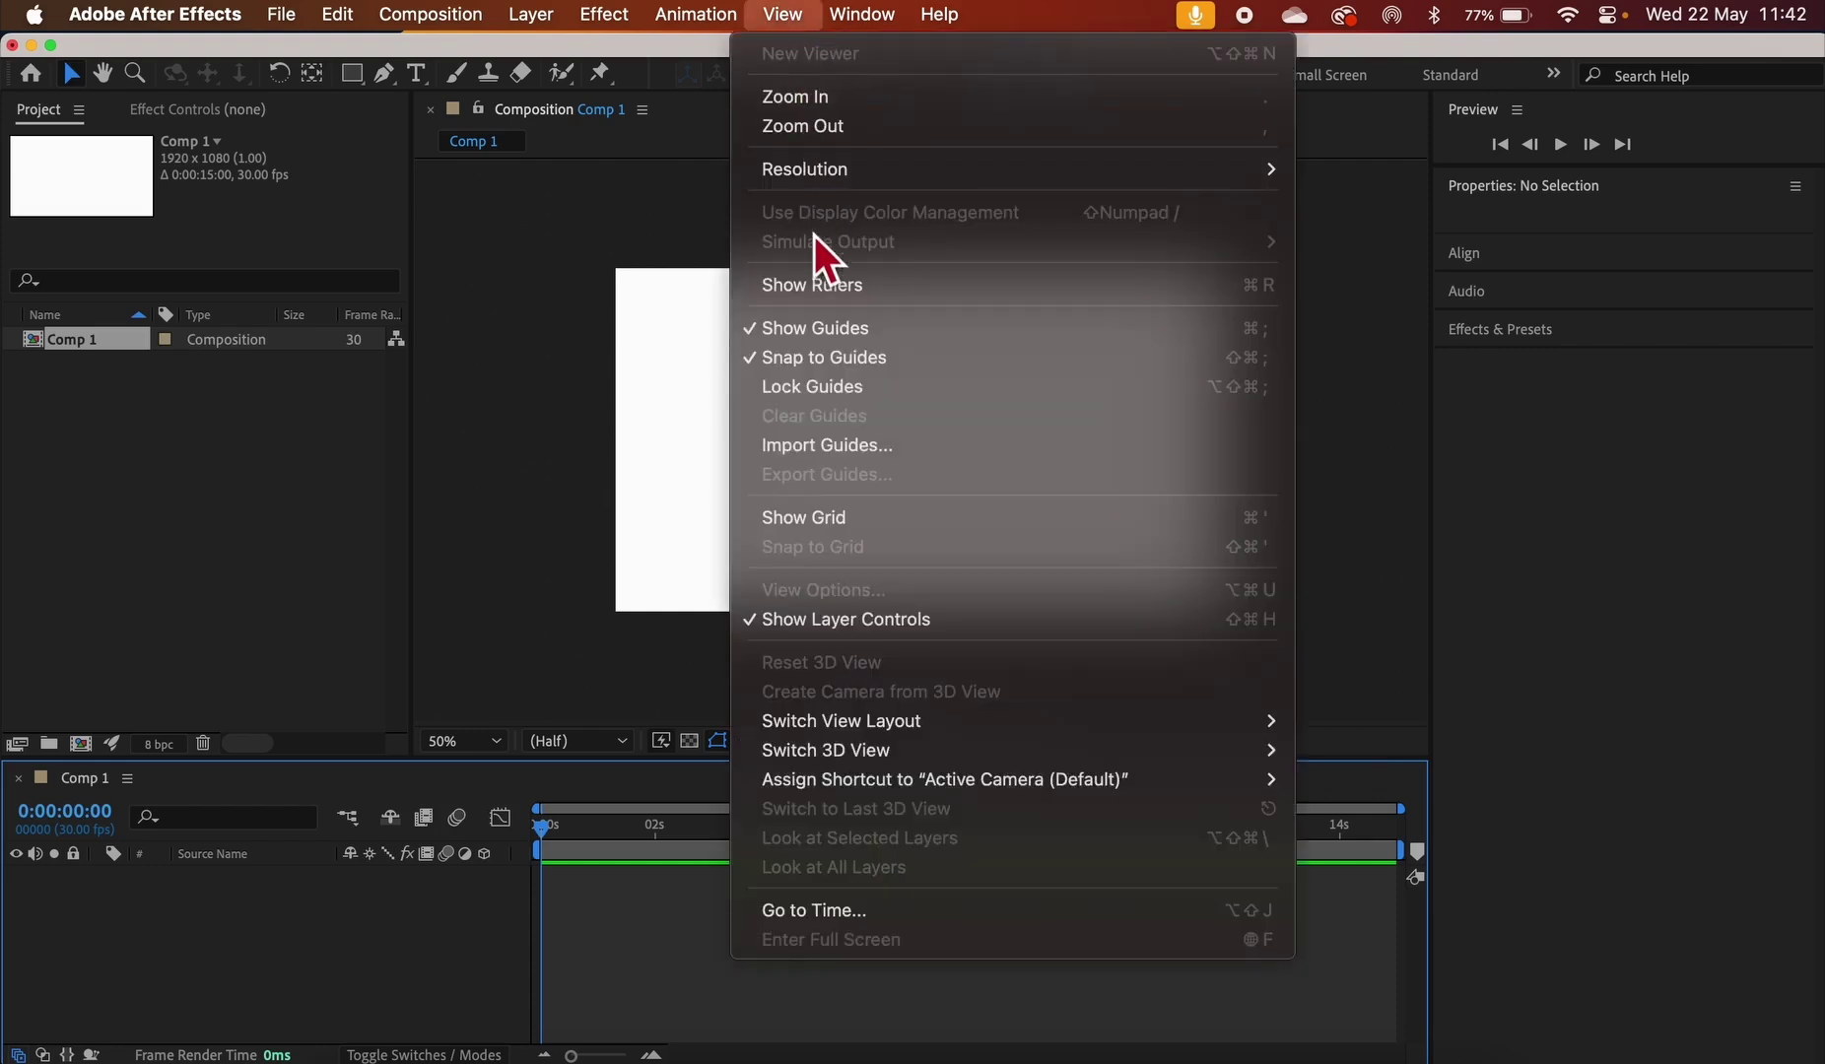
left_click(807, 291)
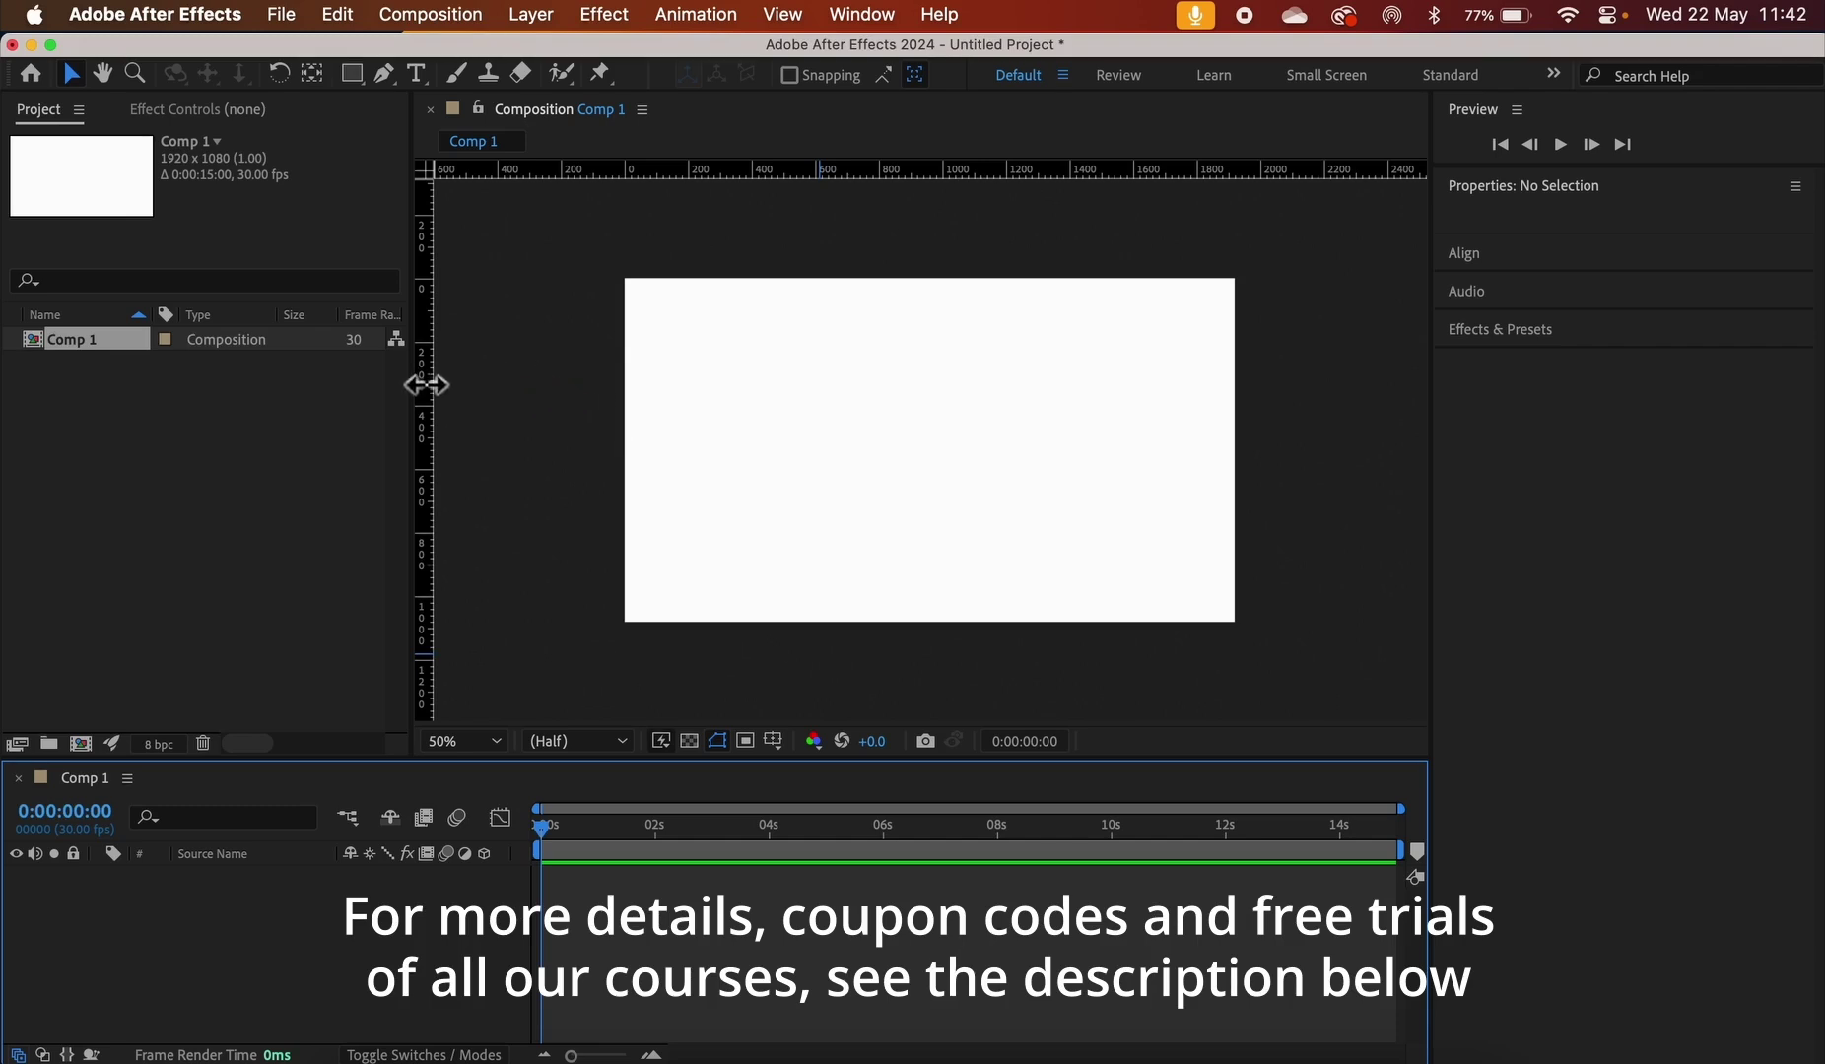
left_click_drag(423, 379, 755, 408)
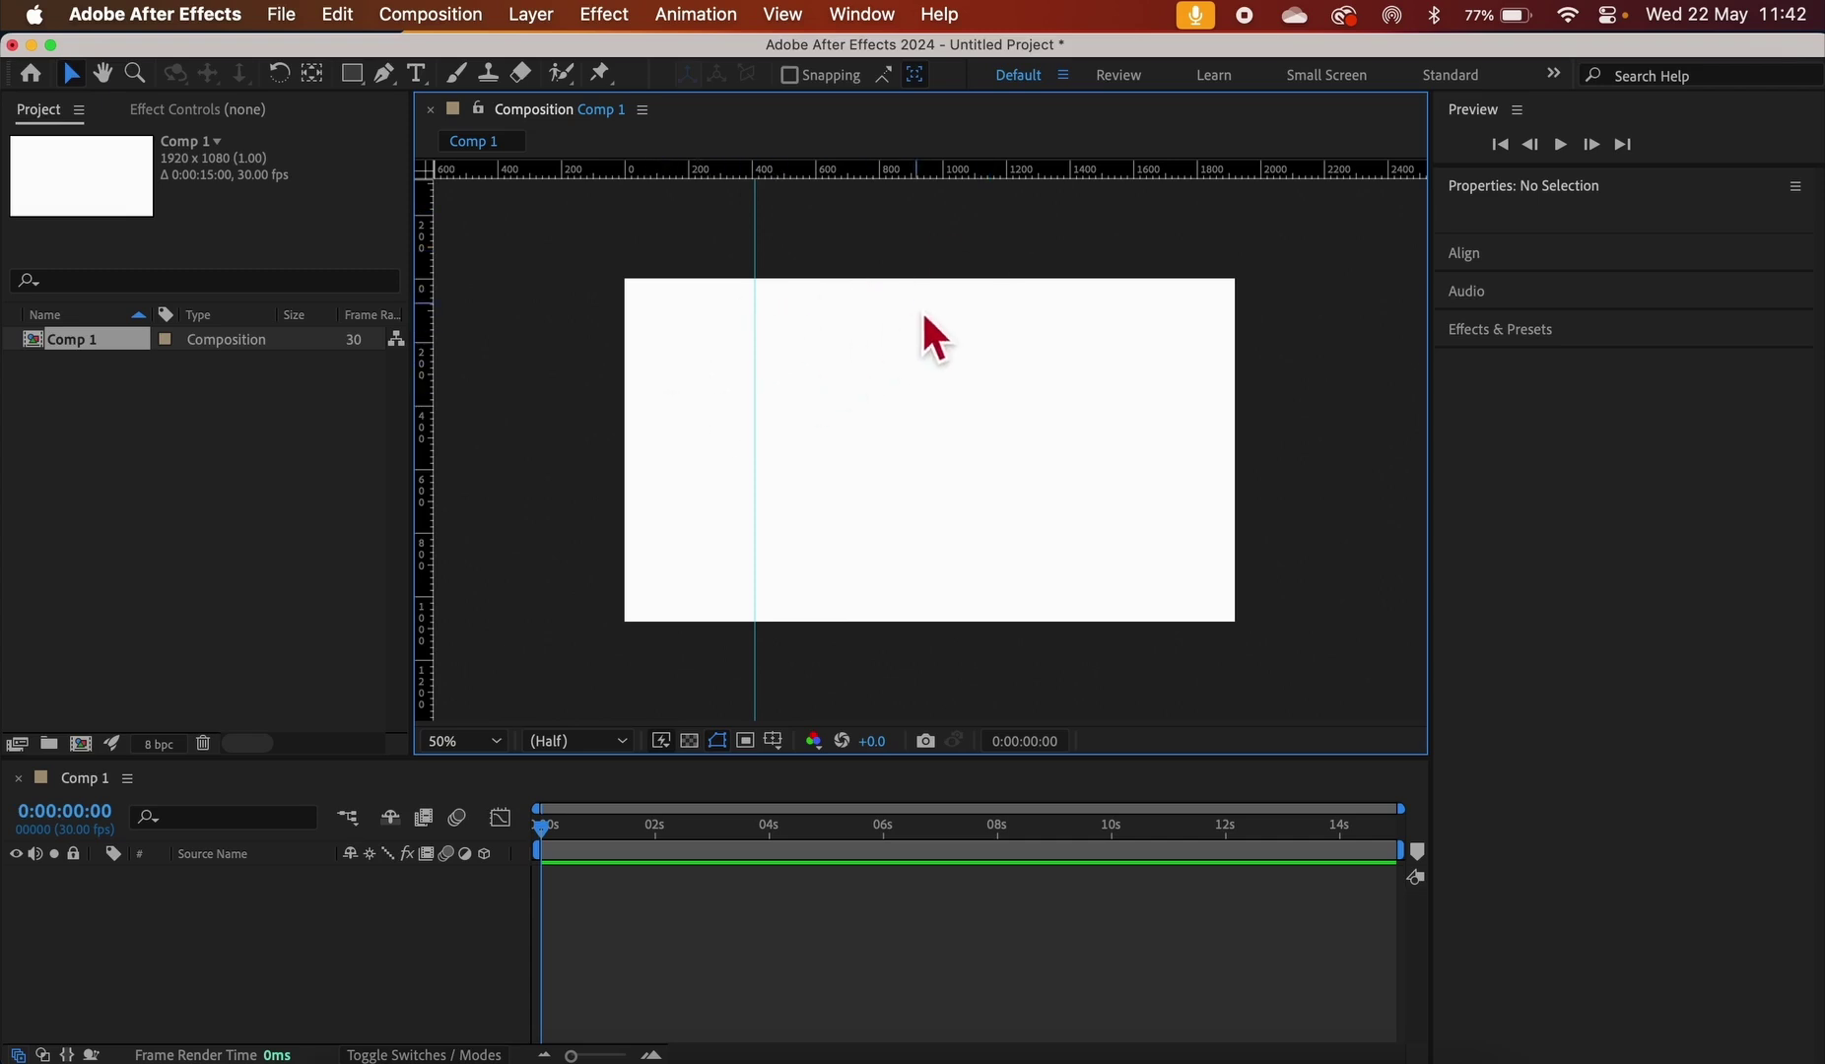
key("super+;")
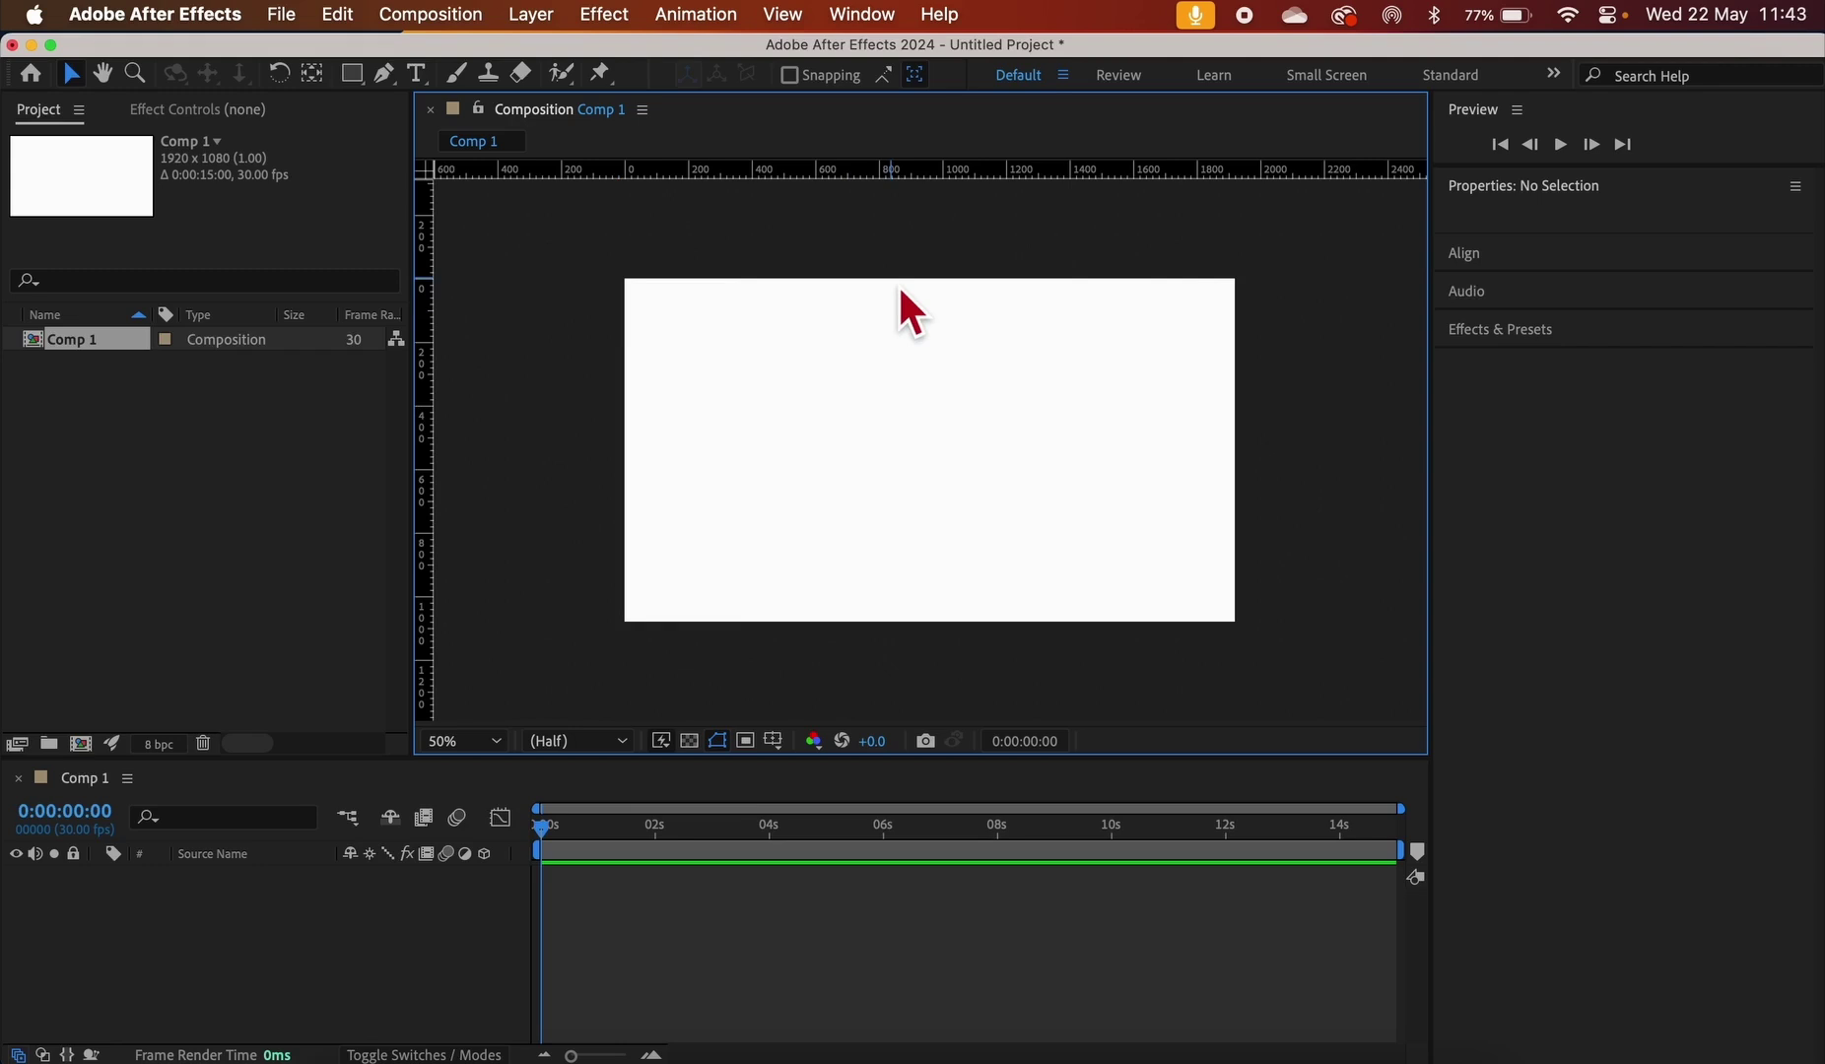
Place a vertical guide at the composition's horizontal centre, at about 960 px, working at 200% magnification
left_click(499, 747)
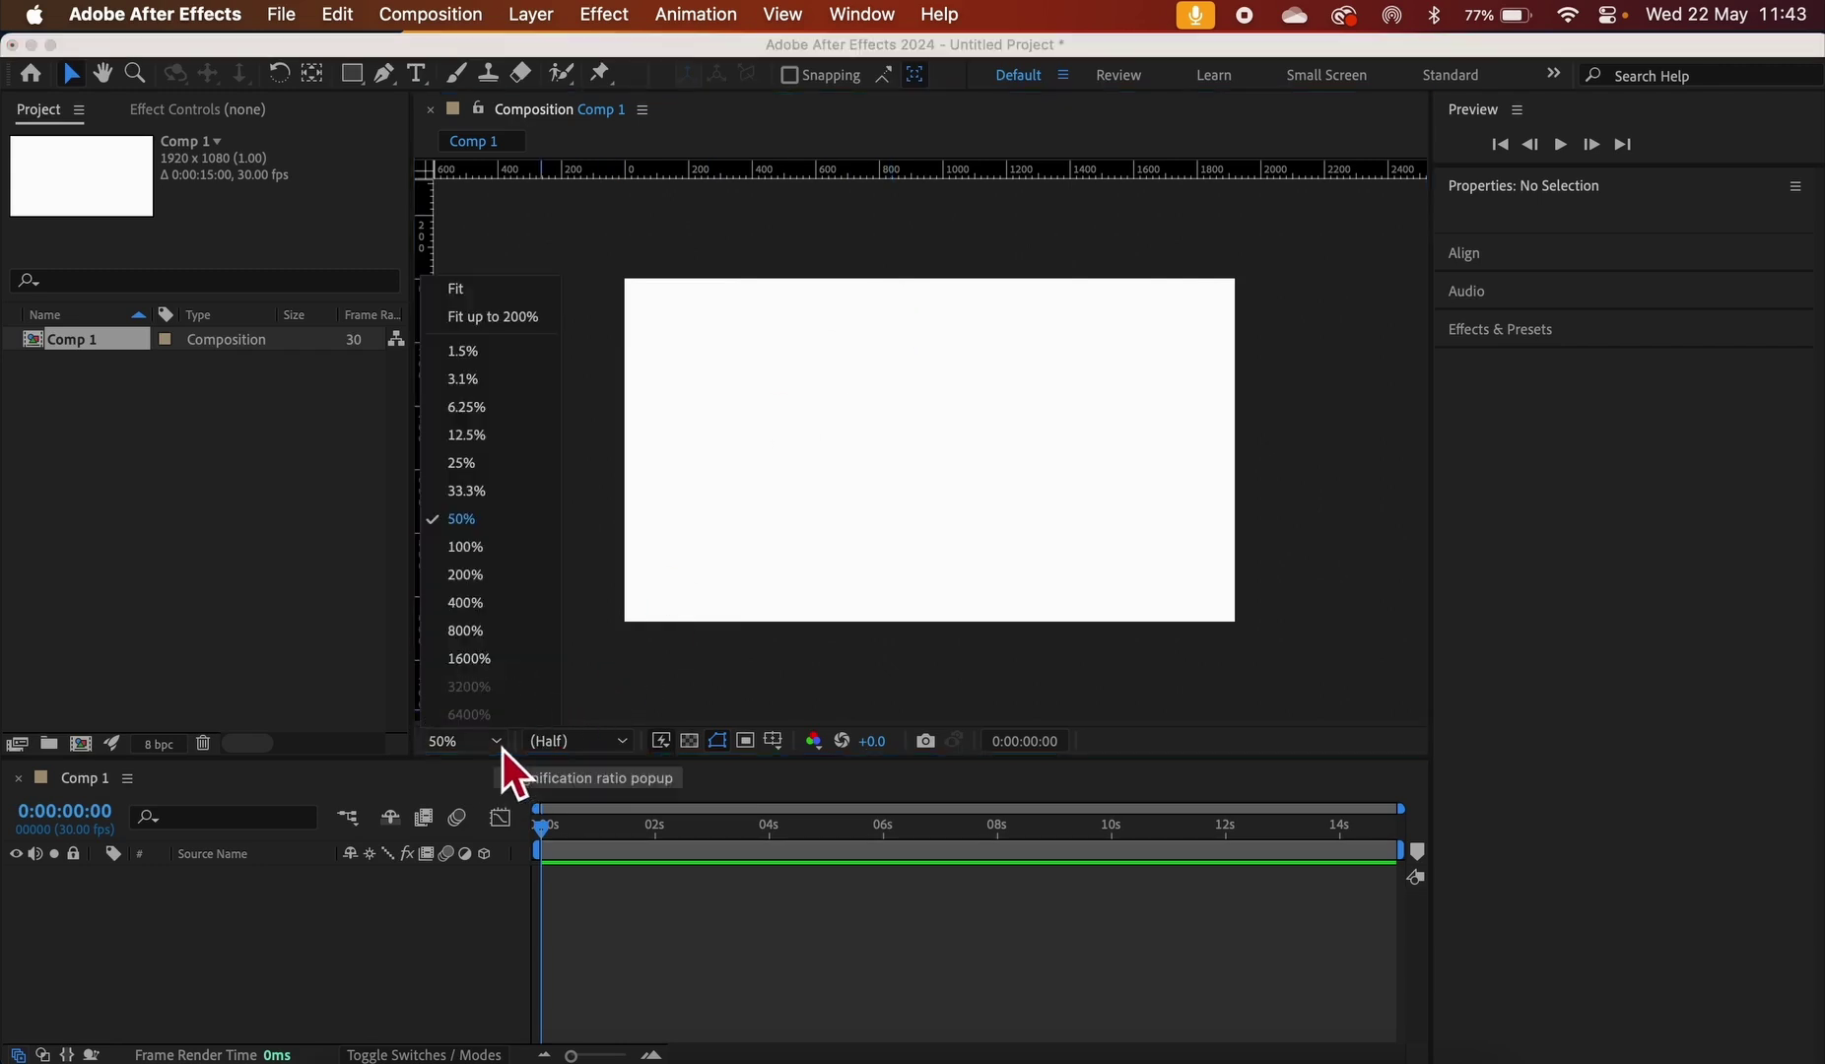
left_click(496, 548)
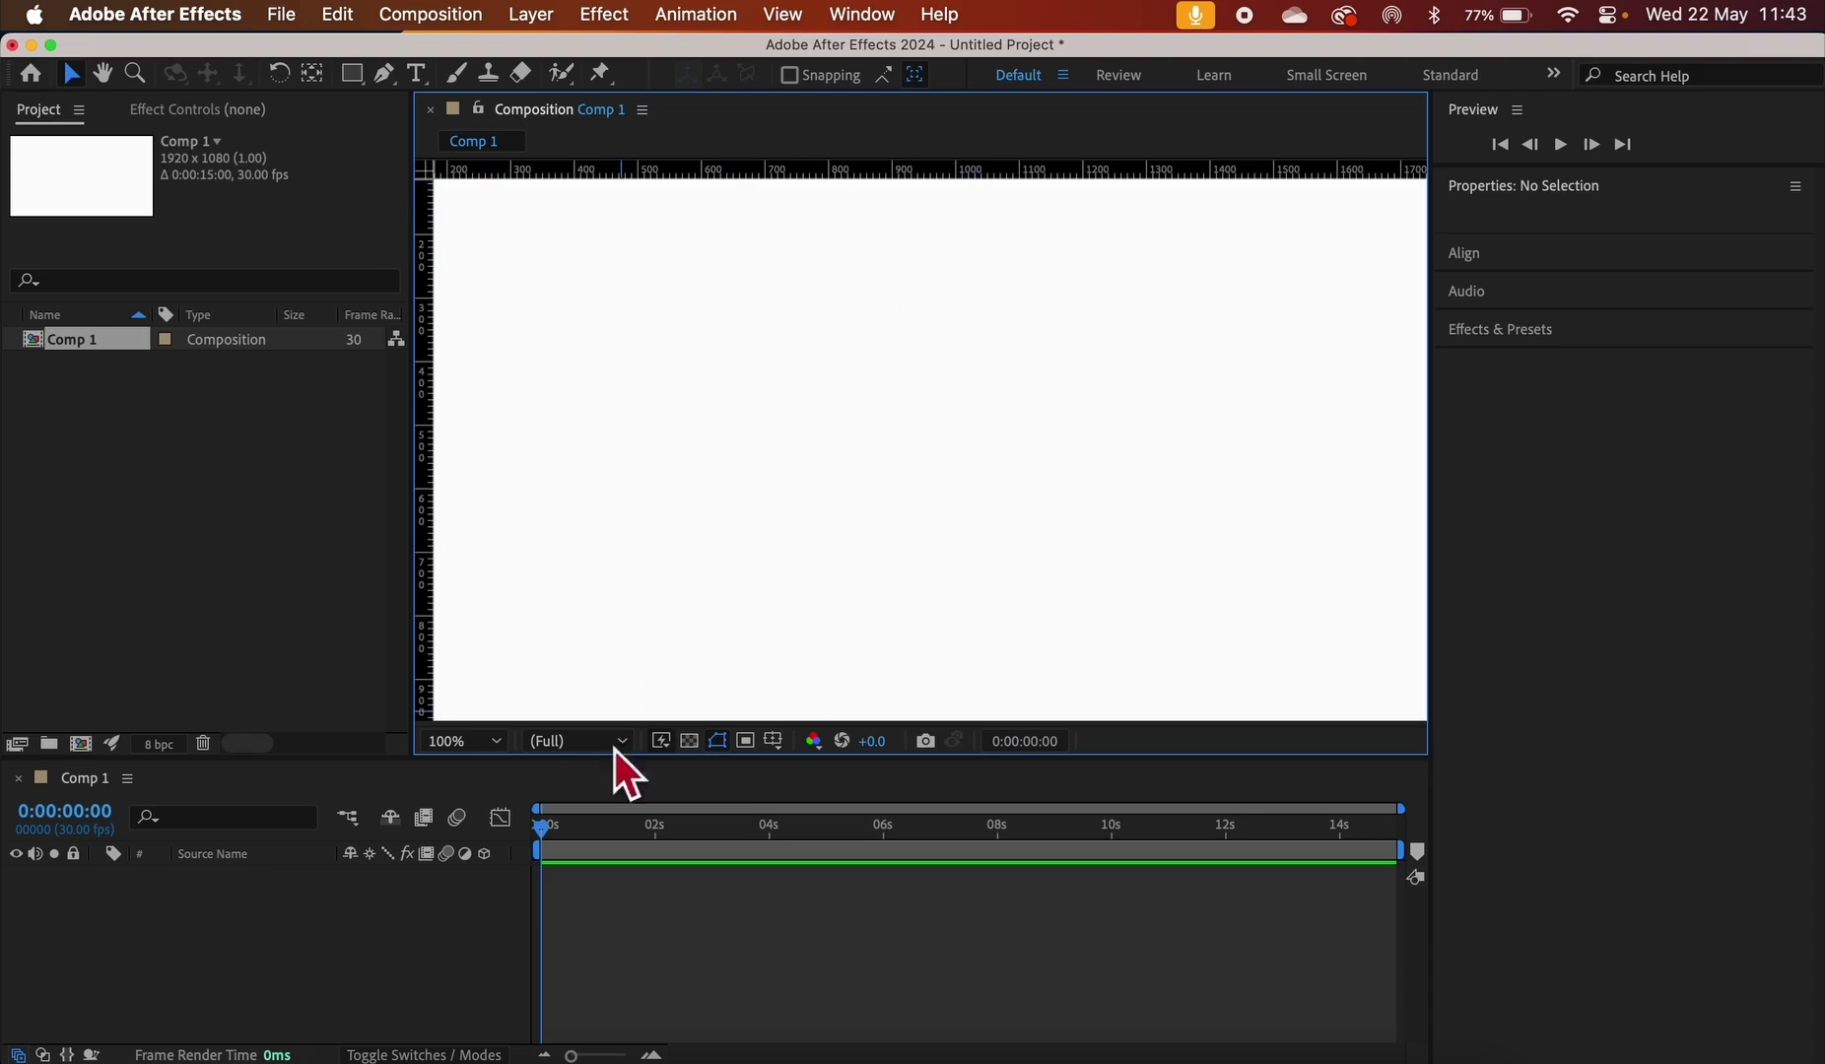
left_click(505, 749)
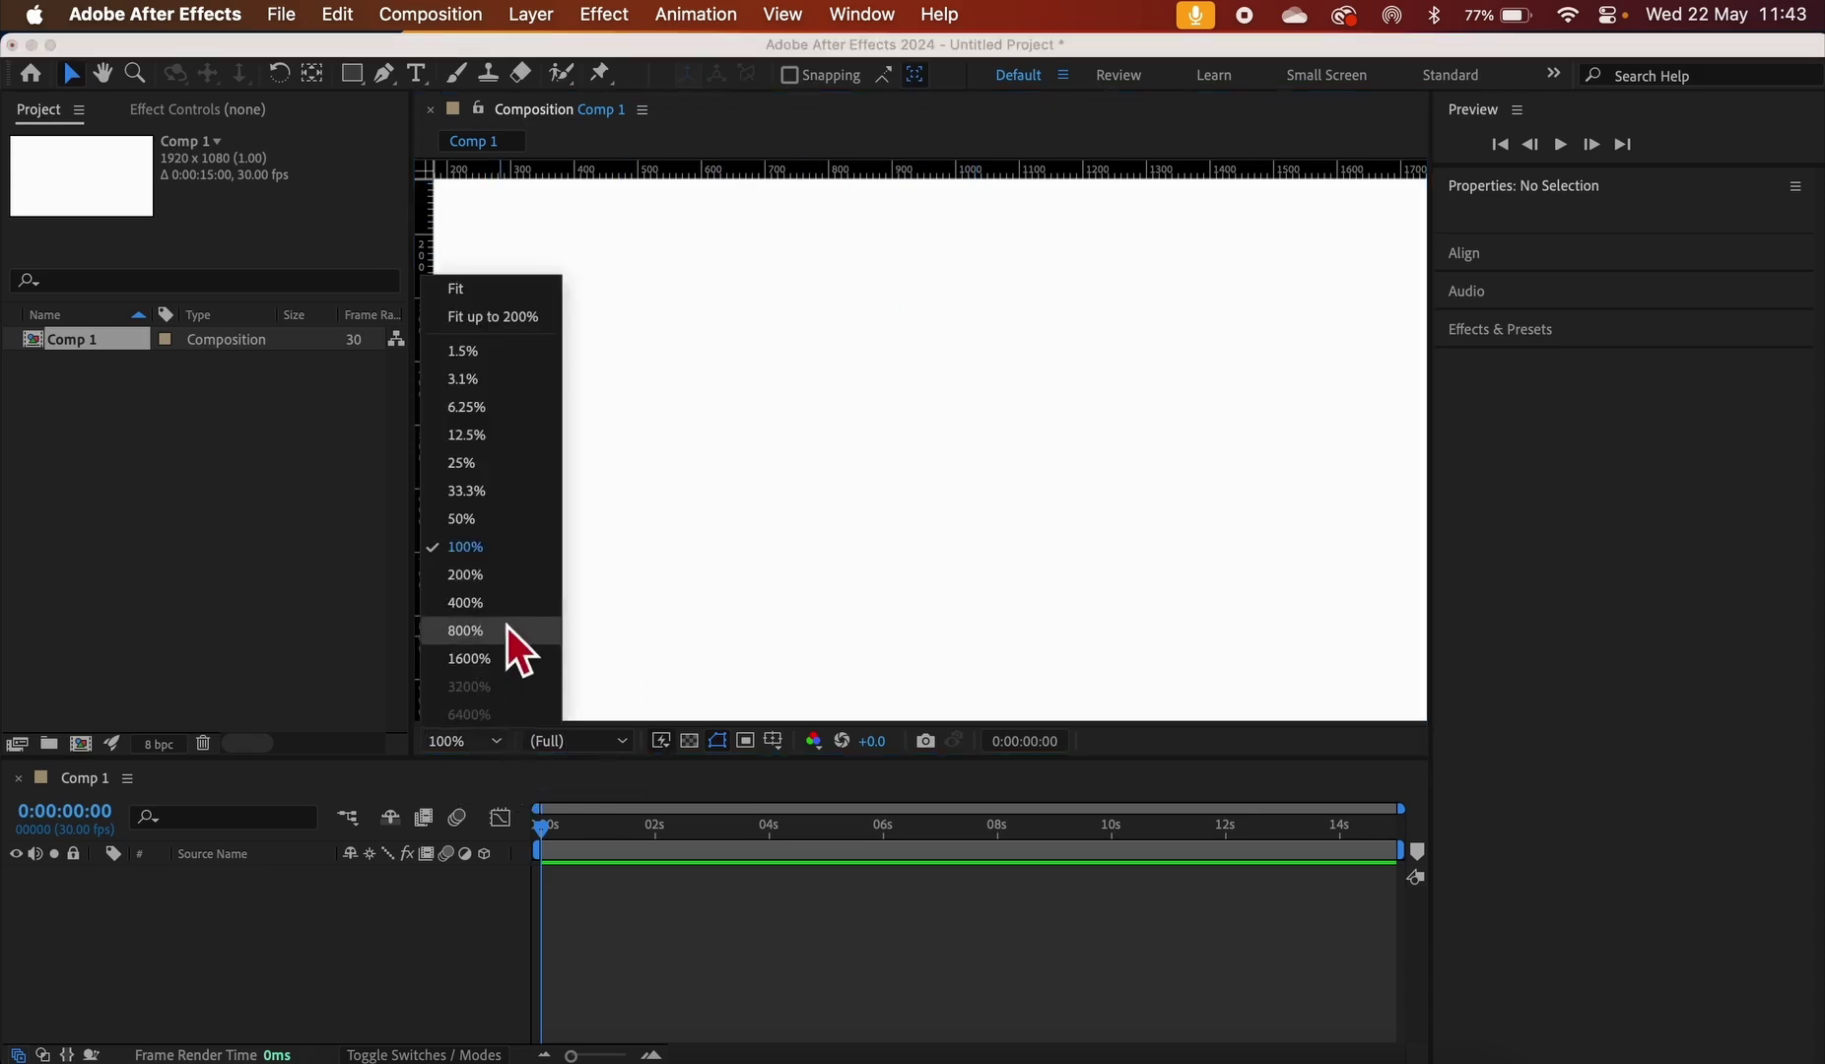
left_click(504, 580)
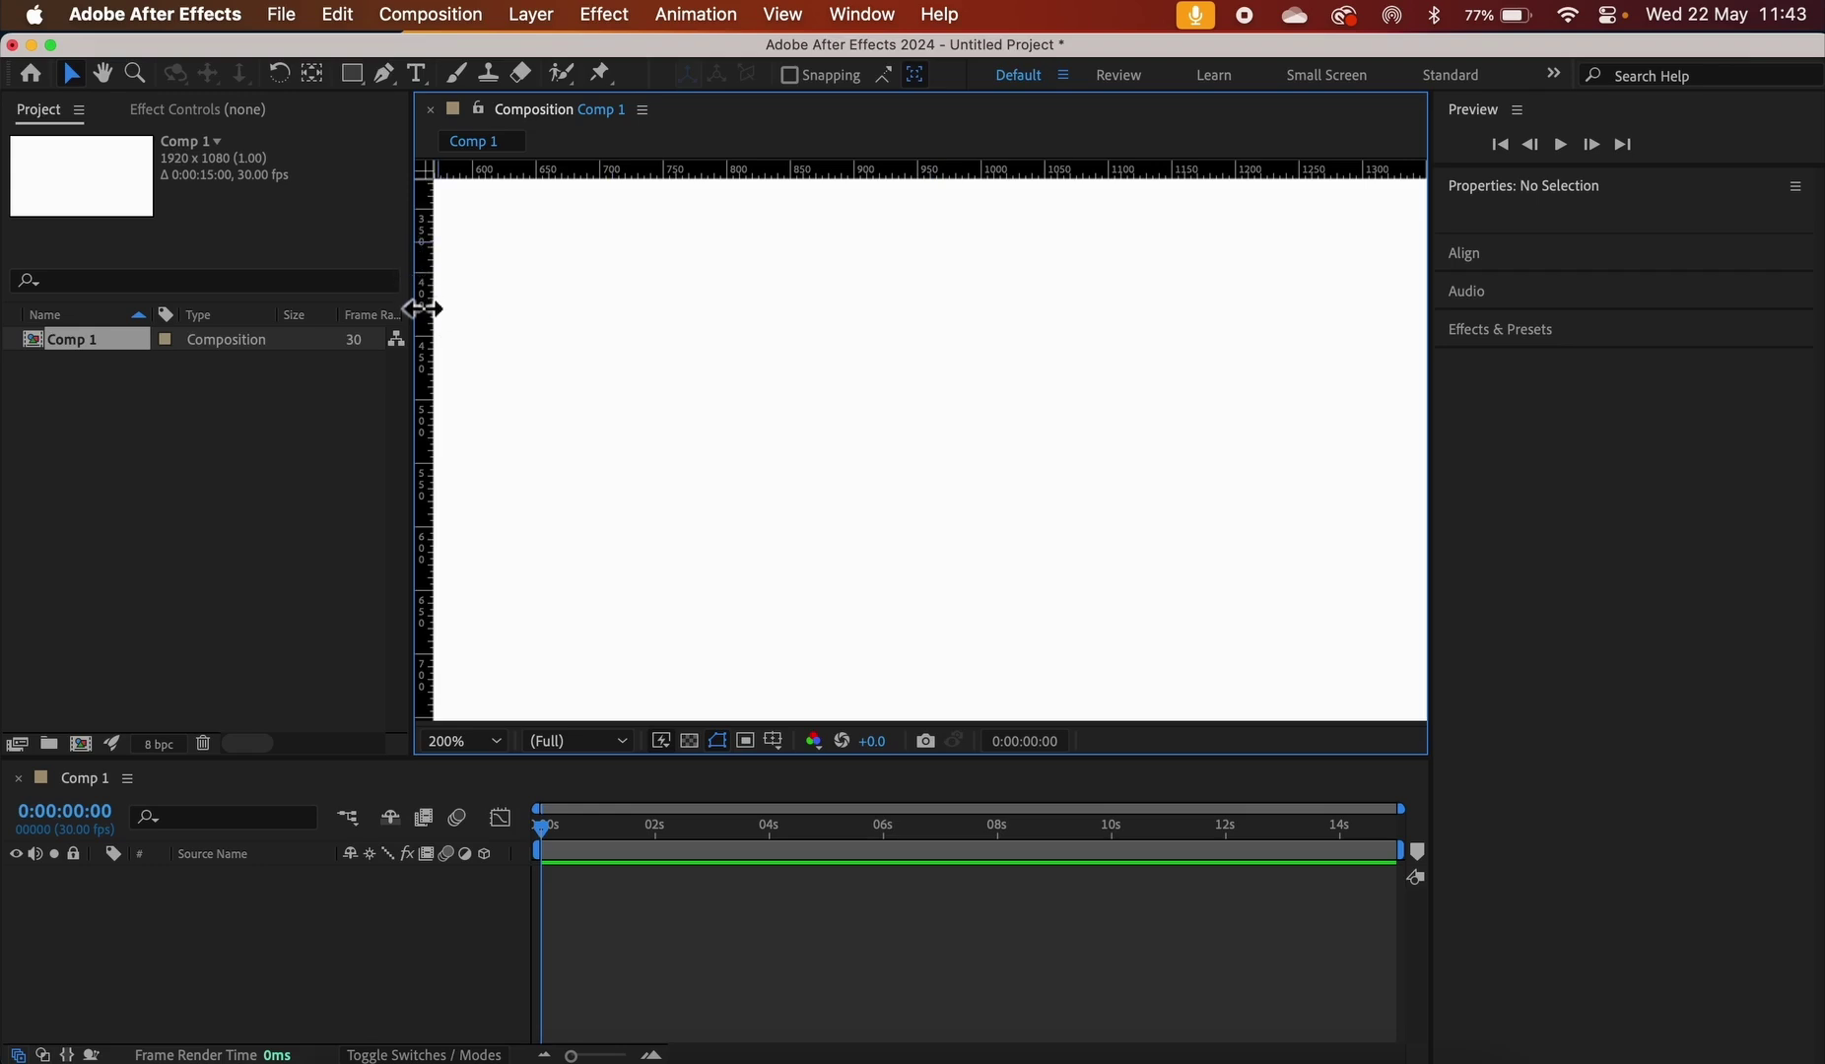
left_click_drag(422, 309, 933, 226)
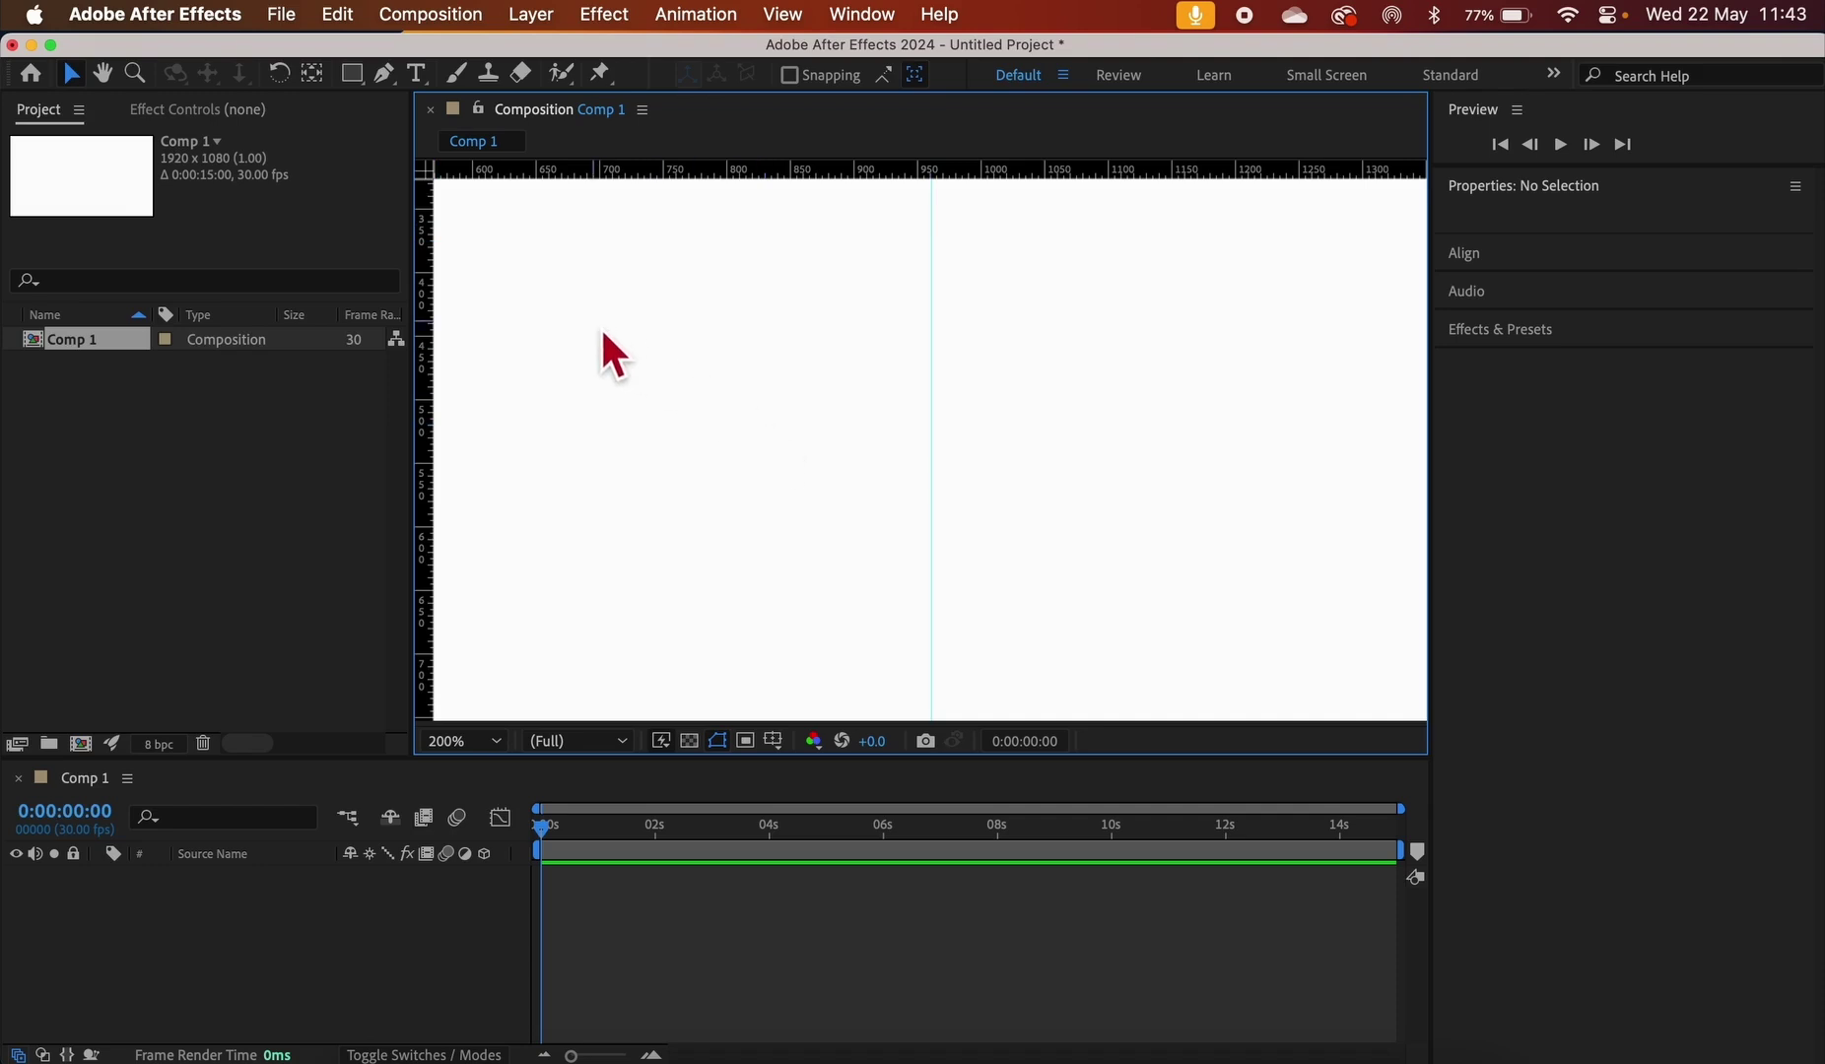
Add vertical guides at about 480 px and 1440 px, on either side of the centre guide
left_click(495, 741)
left_click(479, 550)
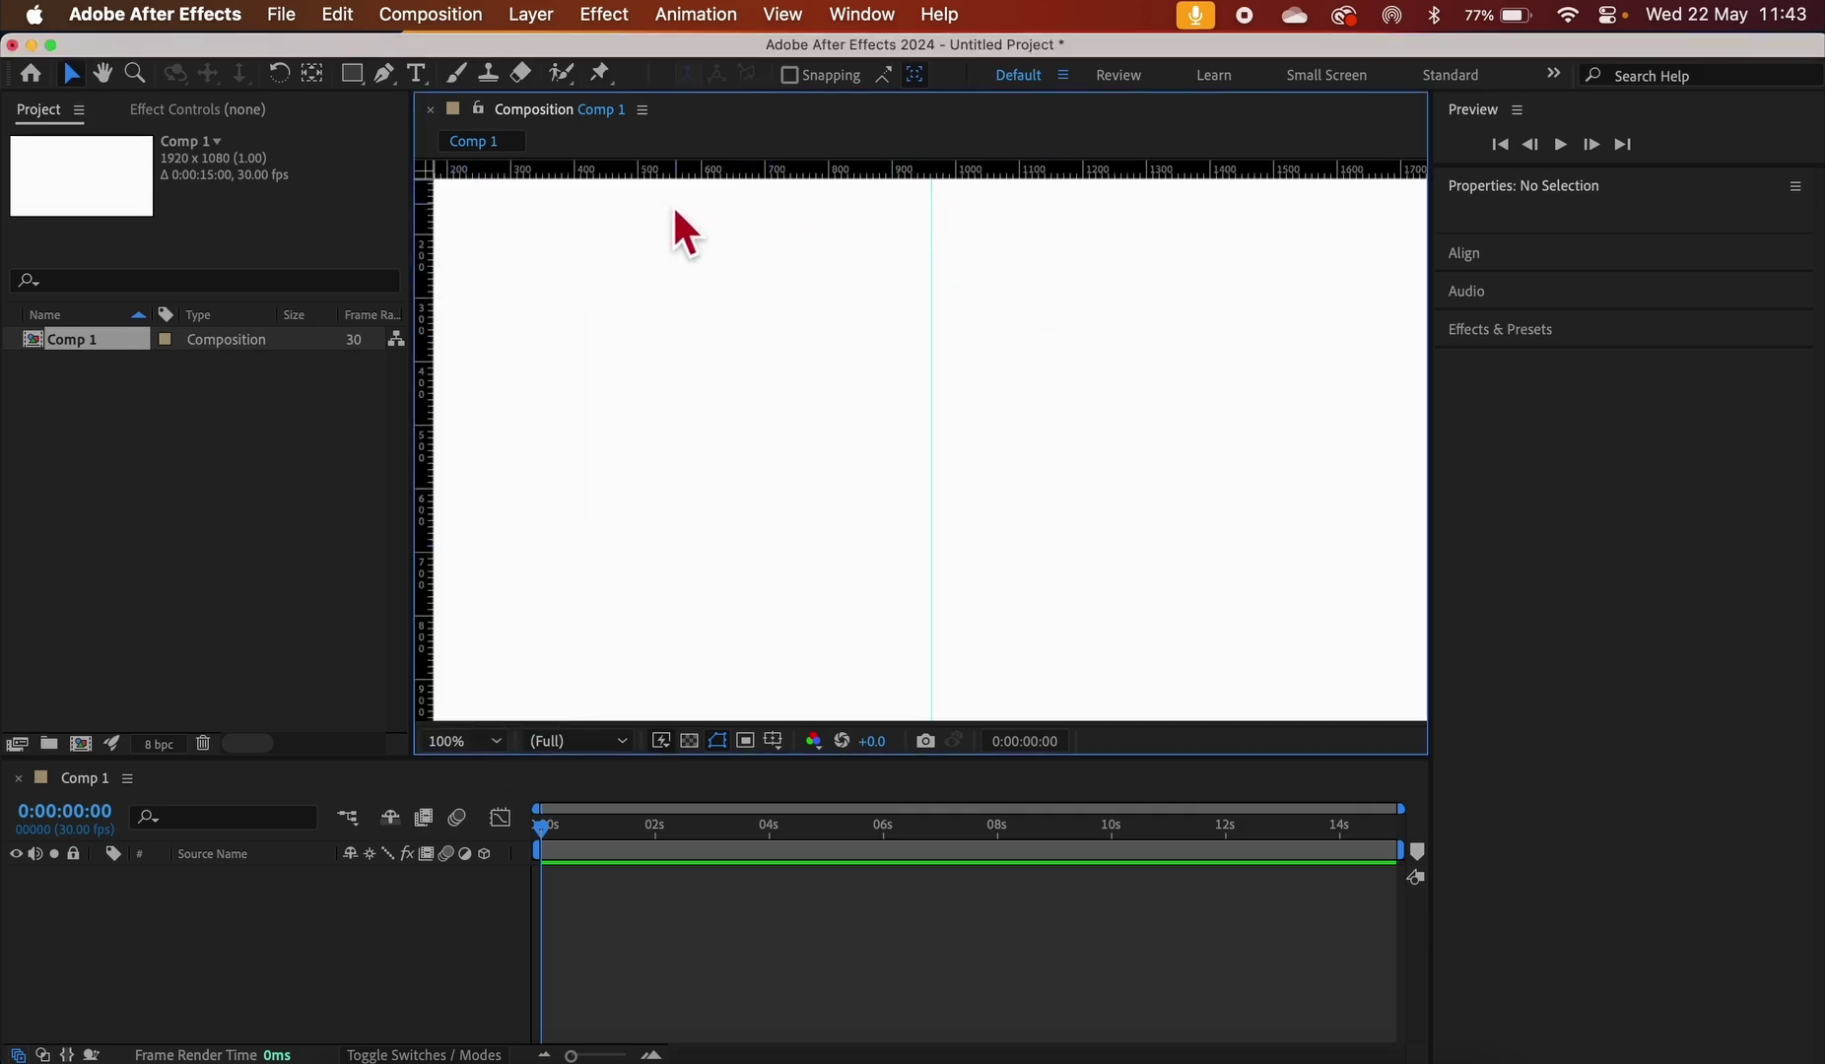
left_click_drag(589, 225, 751, 281)
left_click_drag(428, 352, 623, 308)
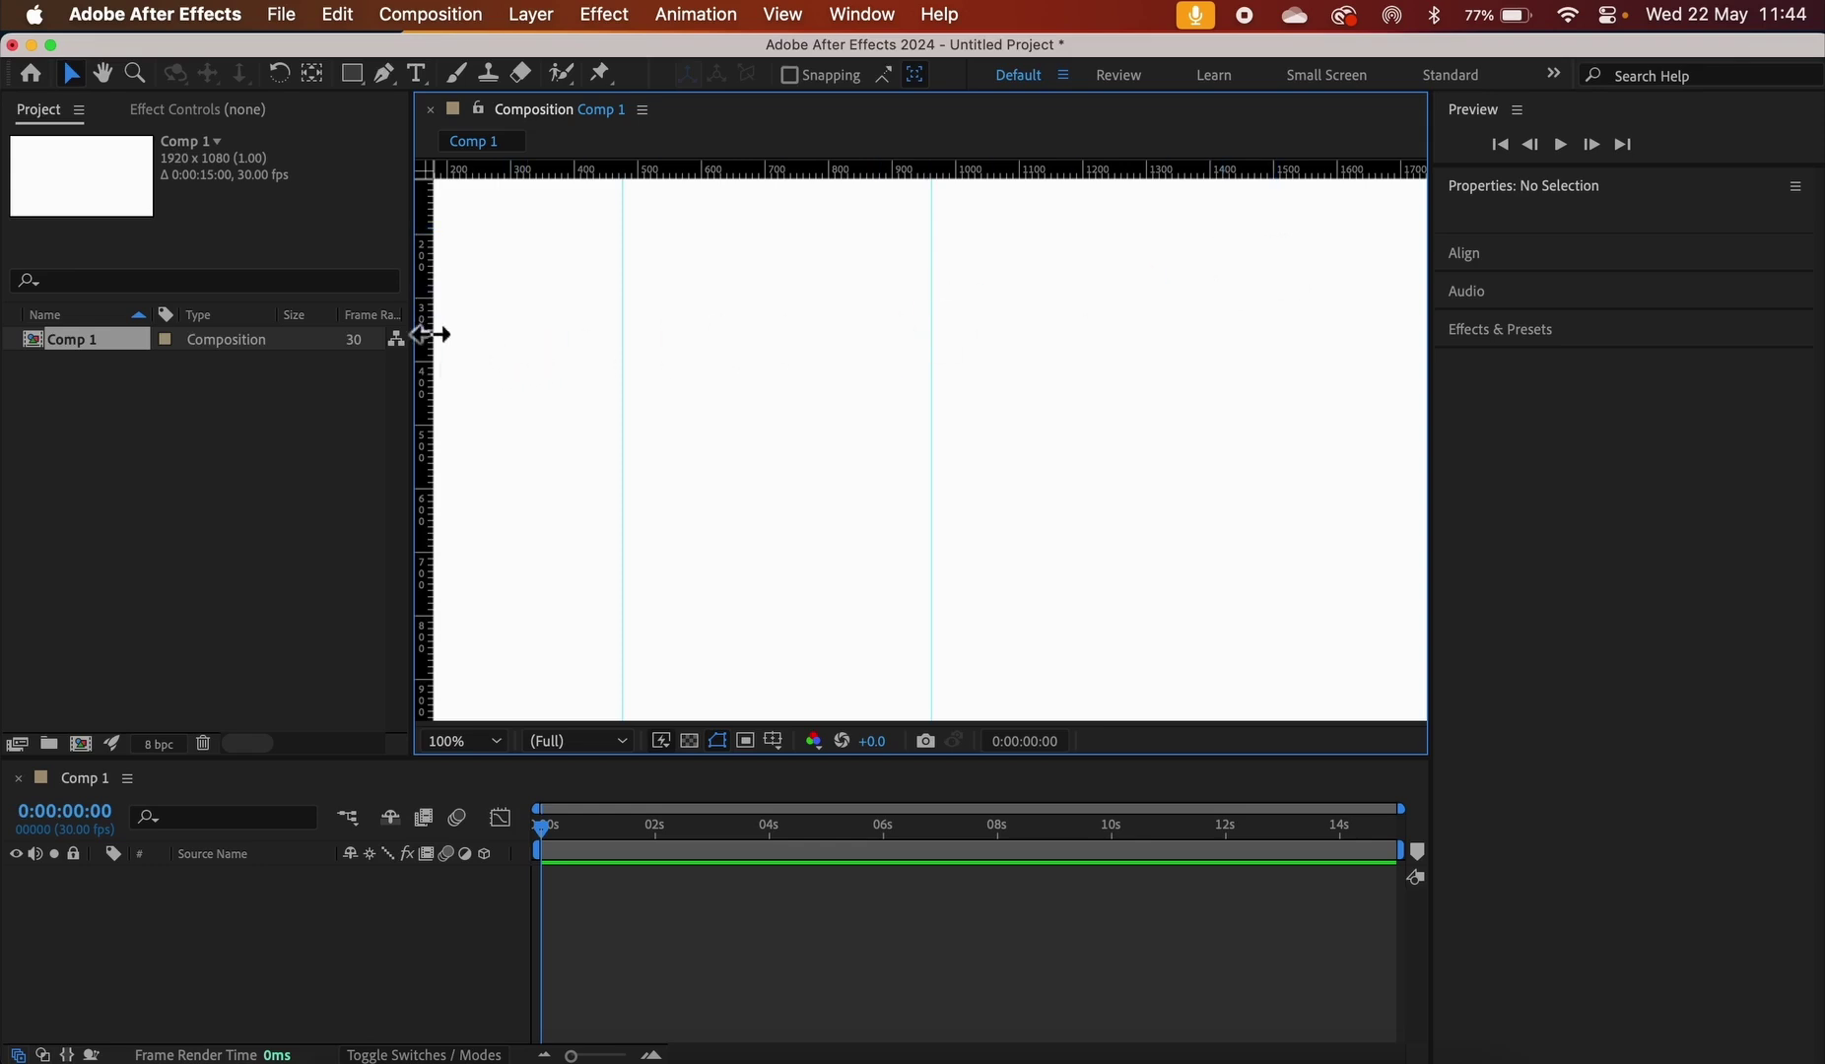
left_click_drag(440, 334, 1234, 305)
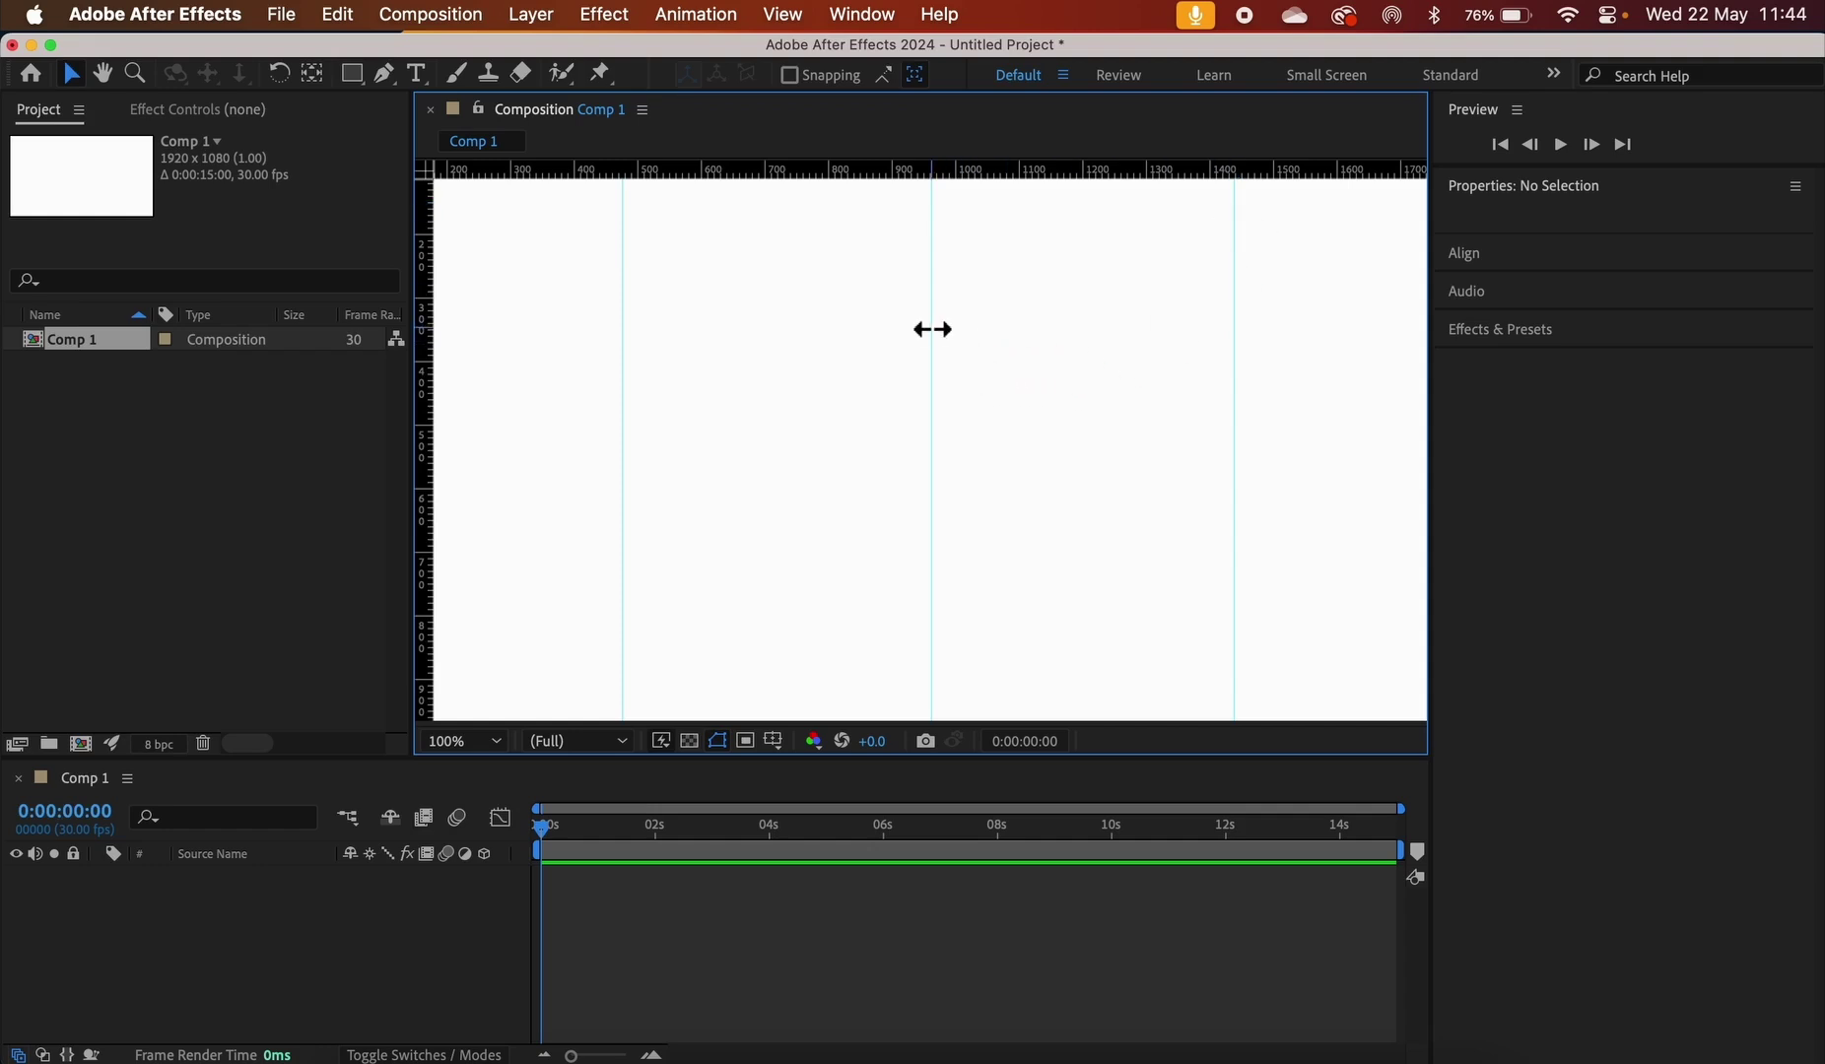
mouse_move(932, 330)
left_mouse_down()
mouse_move(998, 318)
mouse_move(932, 320)
left_mouse_up()
Add two horizontal guides at about 360 px and 720 px to divide the composition's height into thirds
left_click(495, 743)
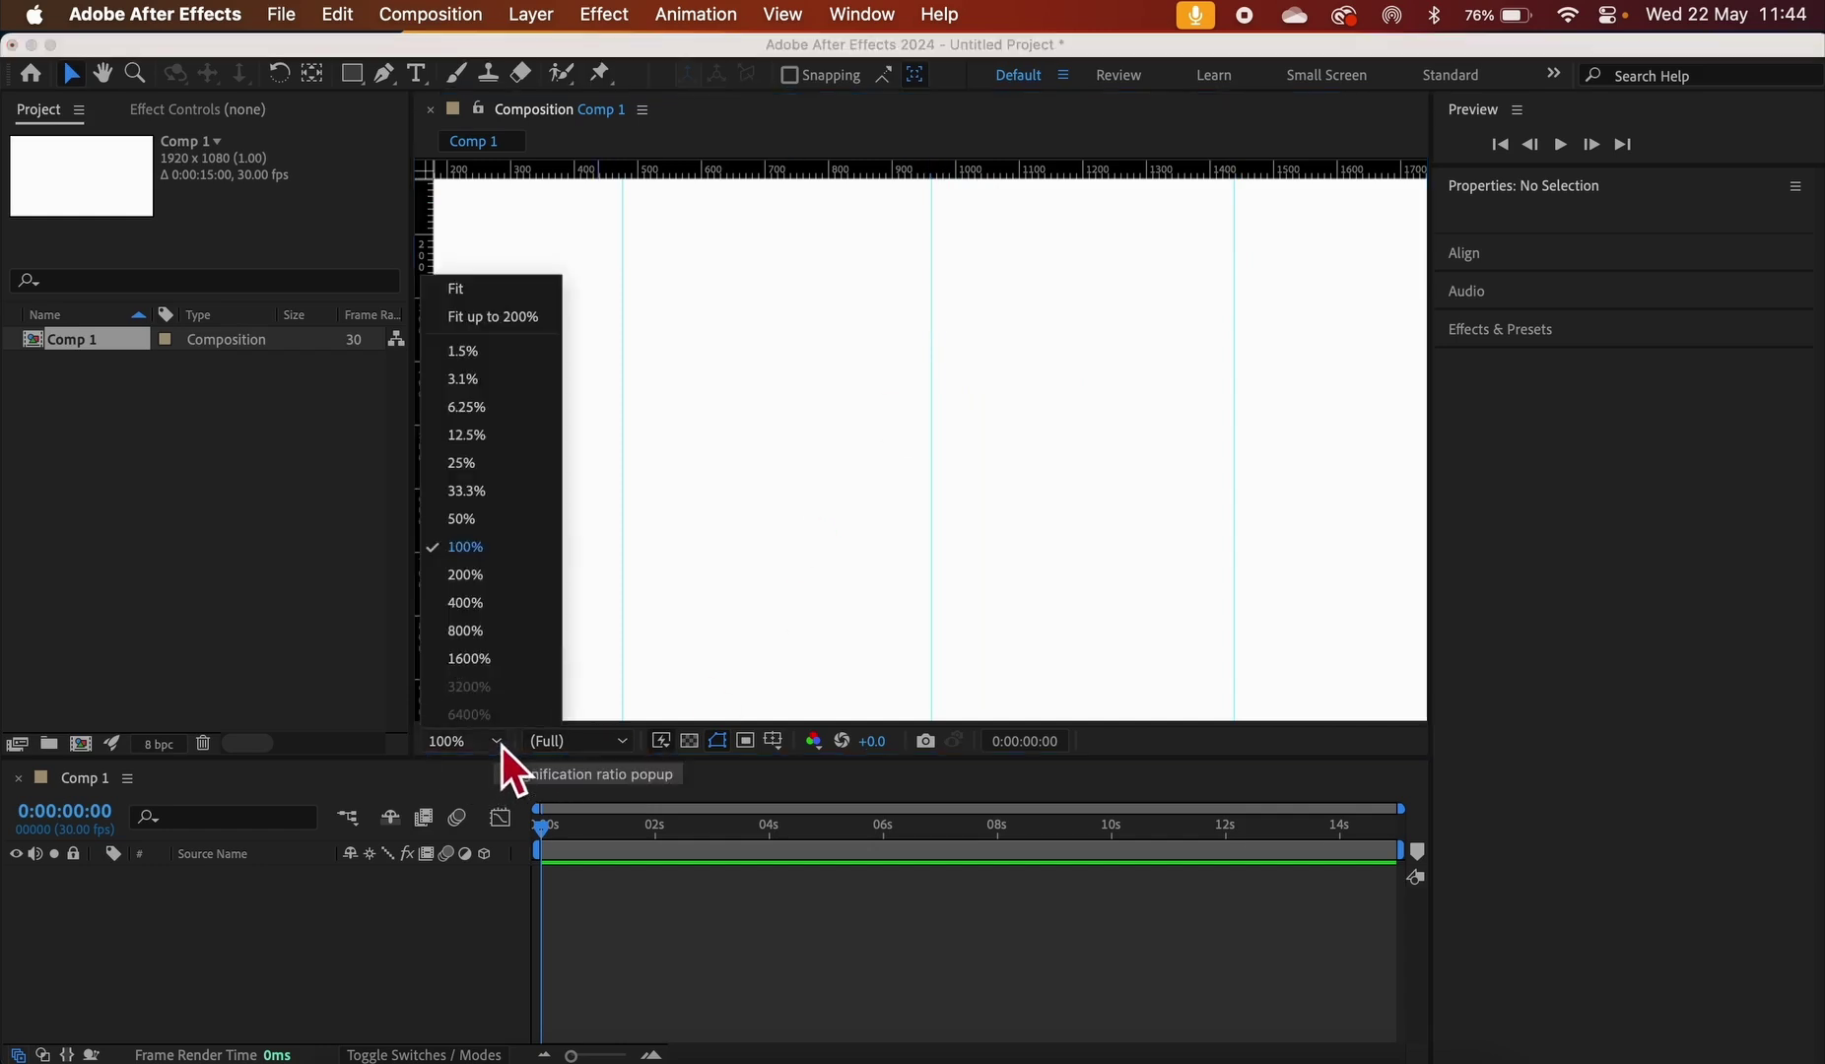
left_click(527, 322)
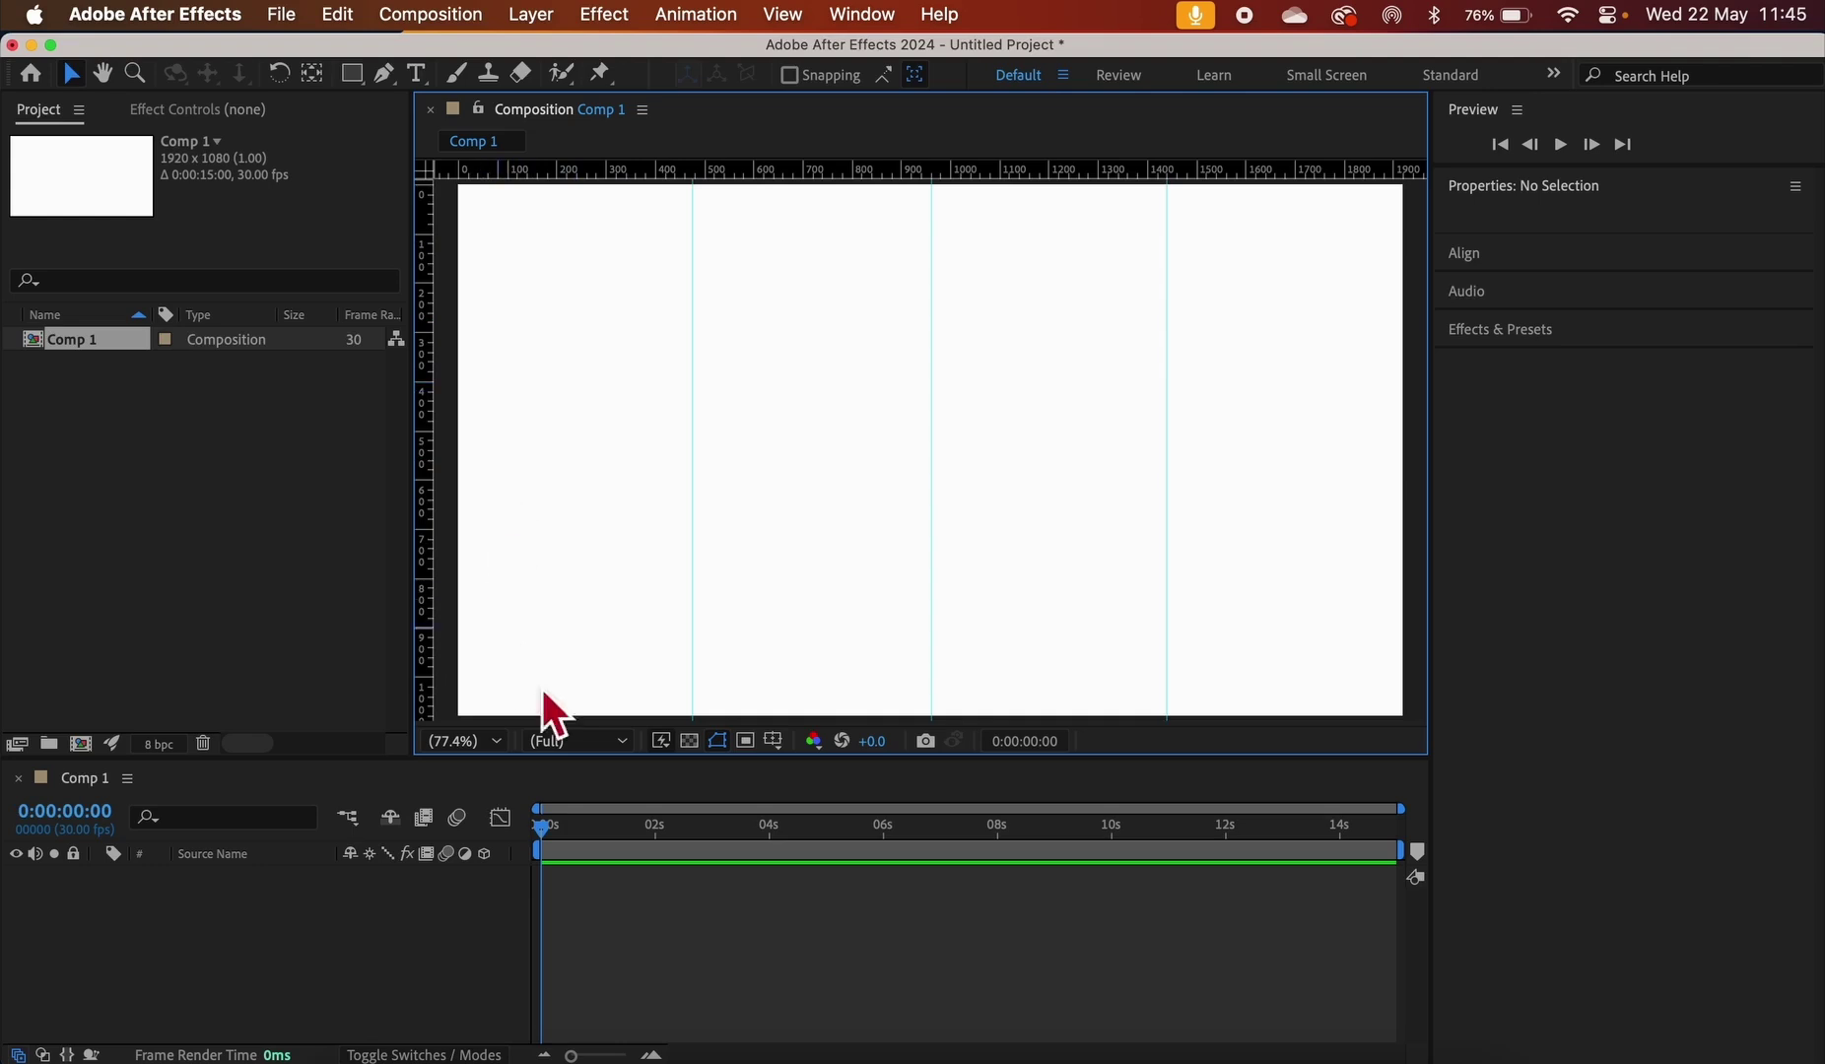
left_click(497, 742)
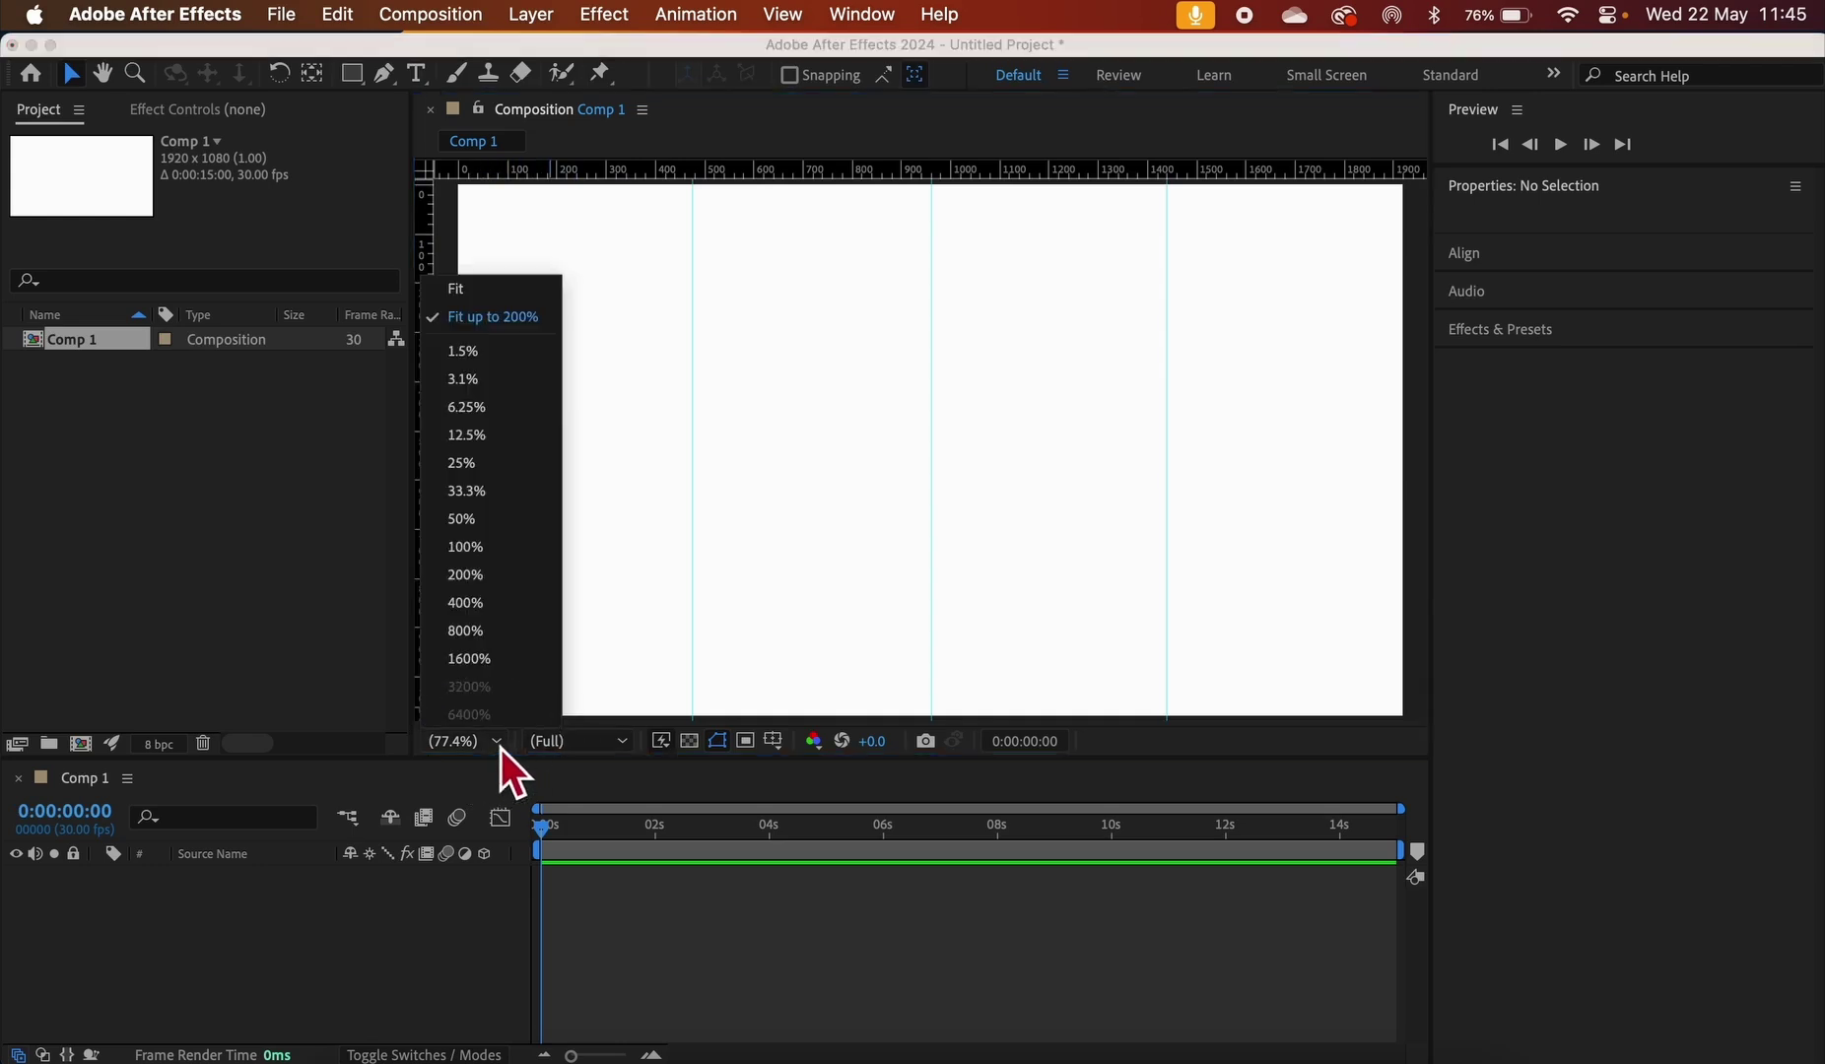
left_click(498, 548)
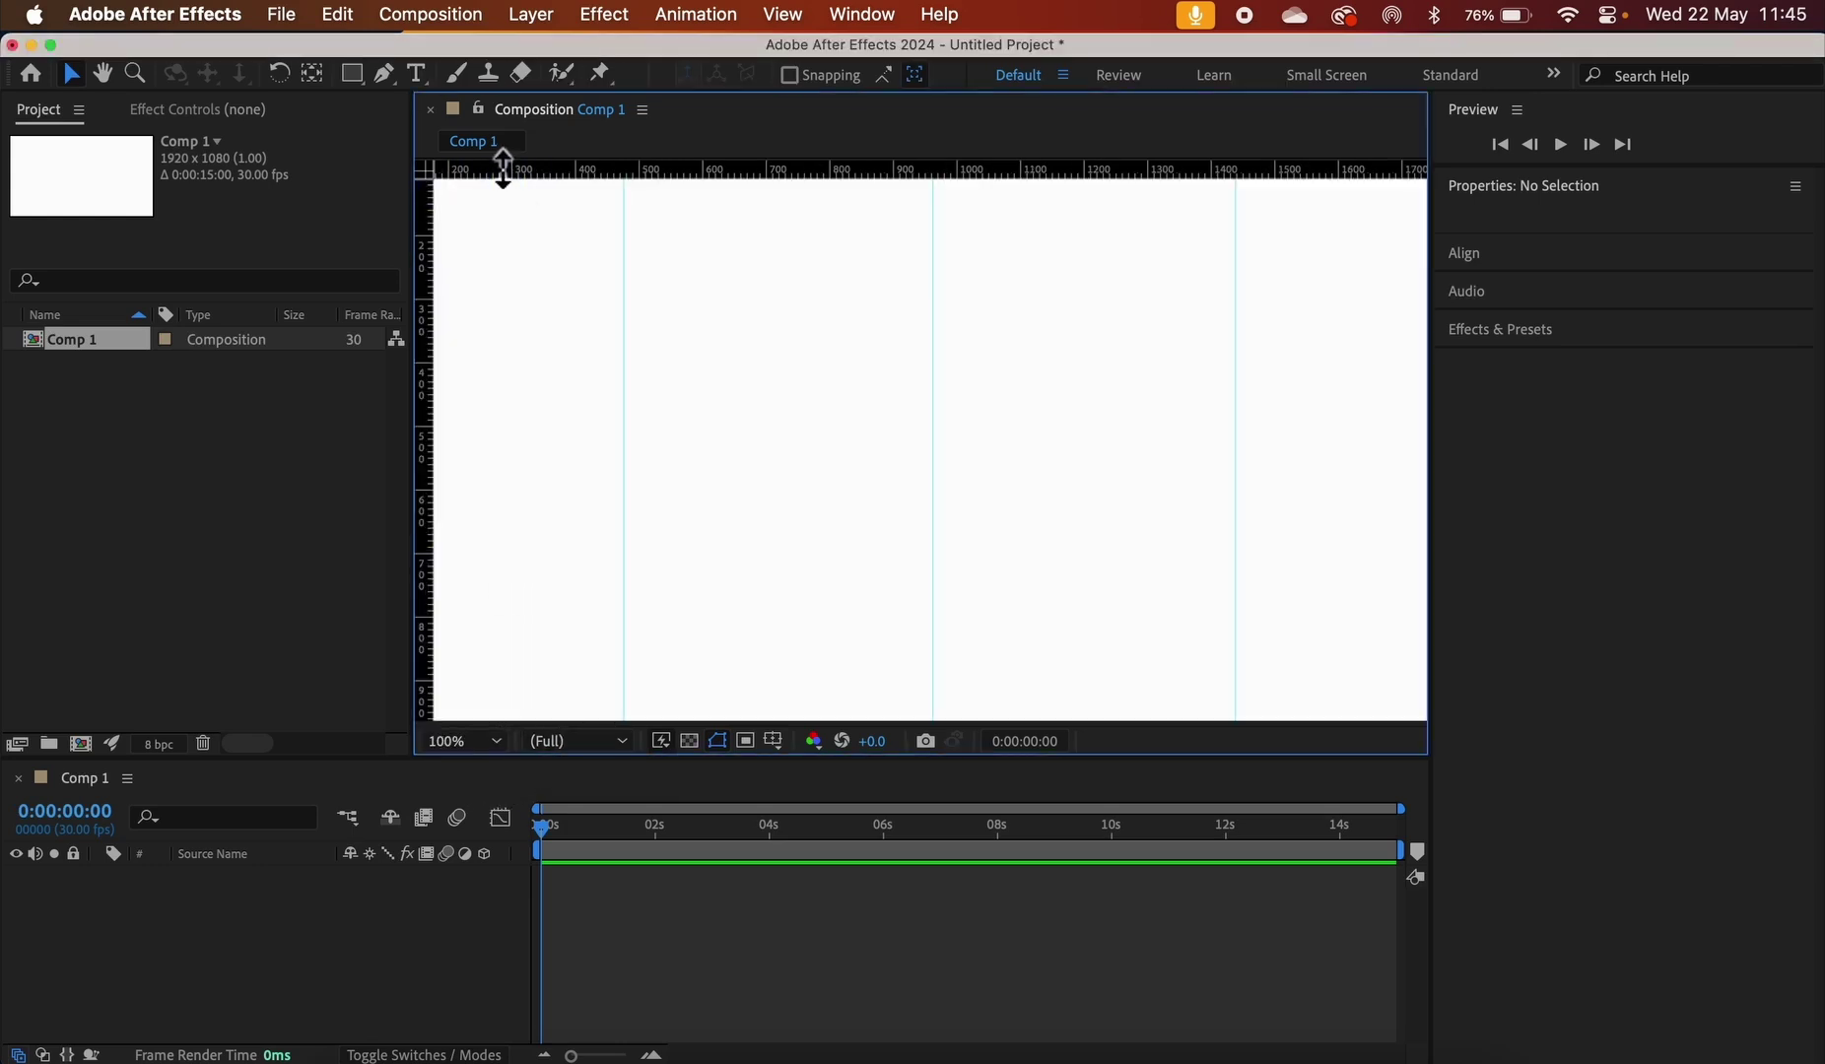
left_click_drag(503, 170, 473, 341)
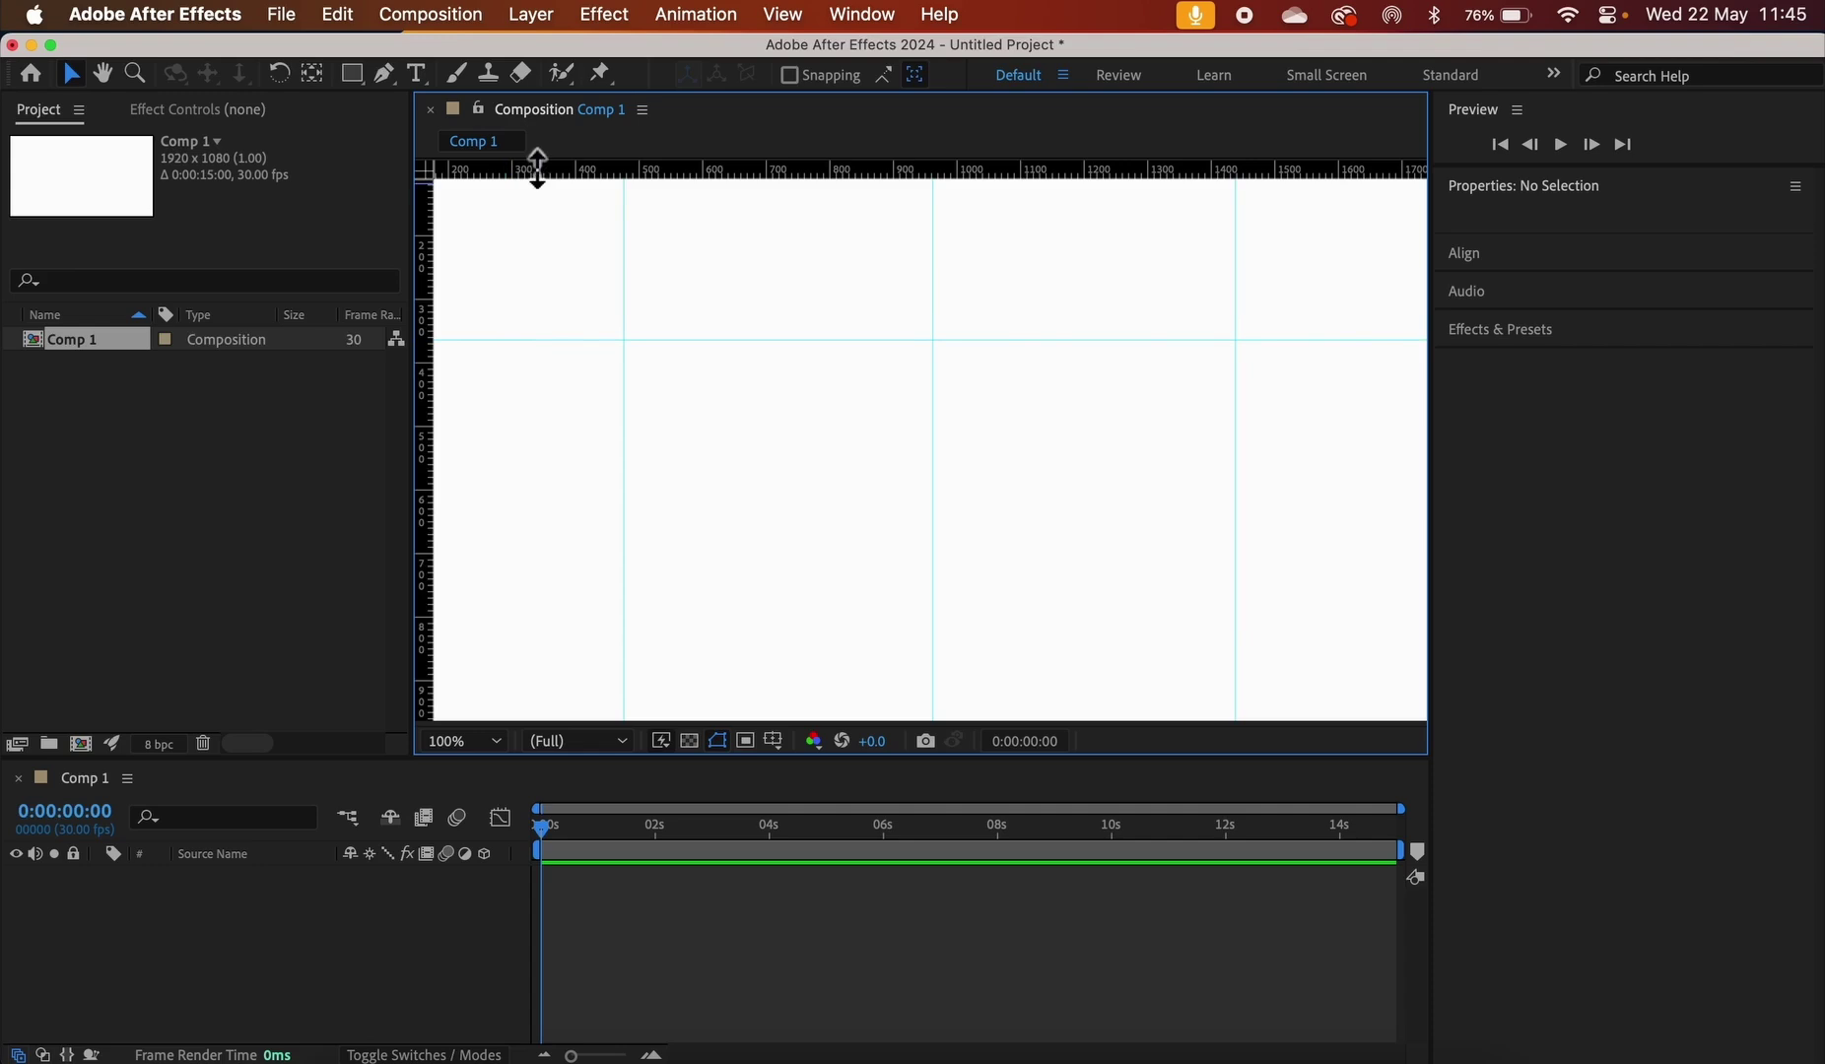
left_click_drag(537, 169, 521, 570)
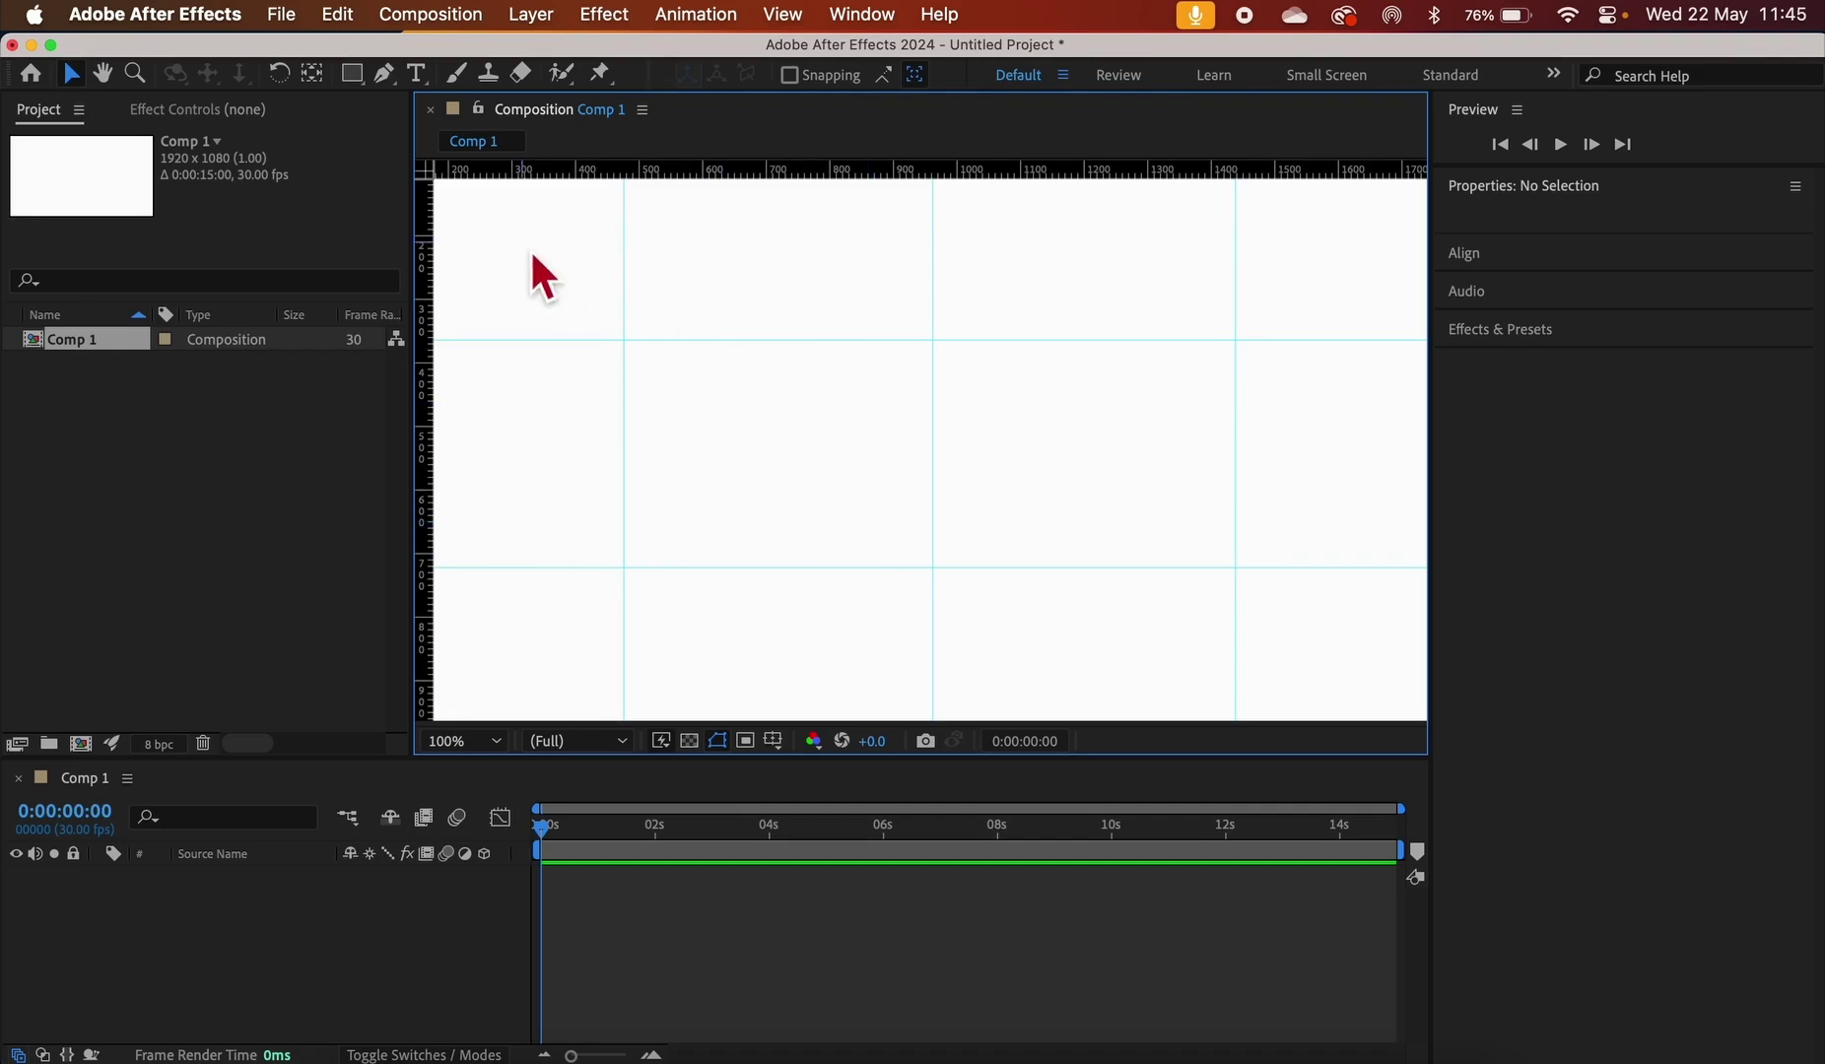
left_click(500, 741)
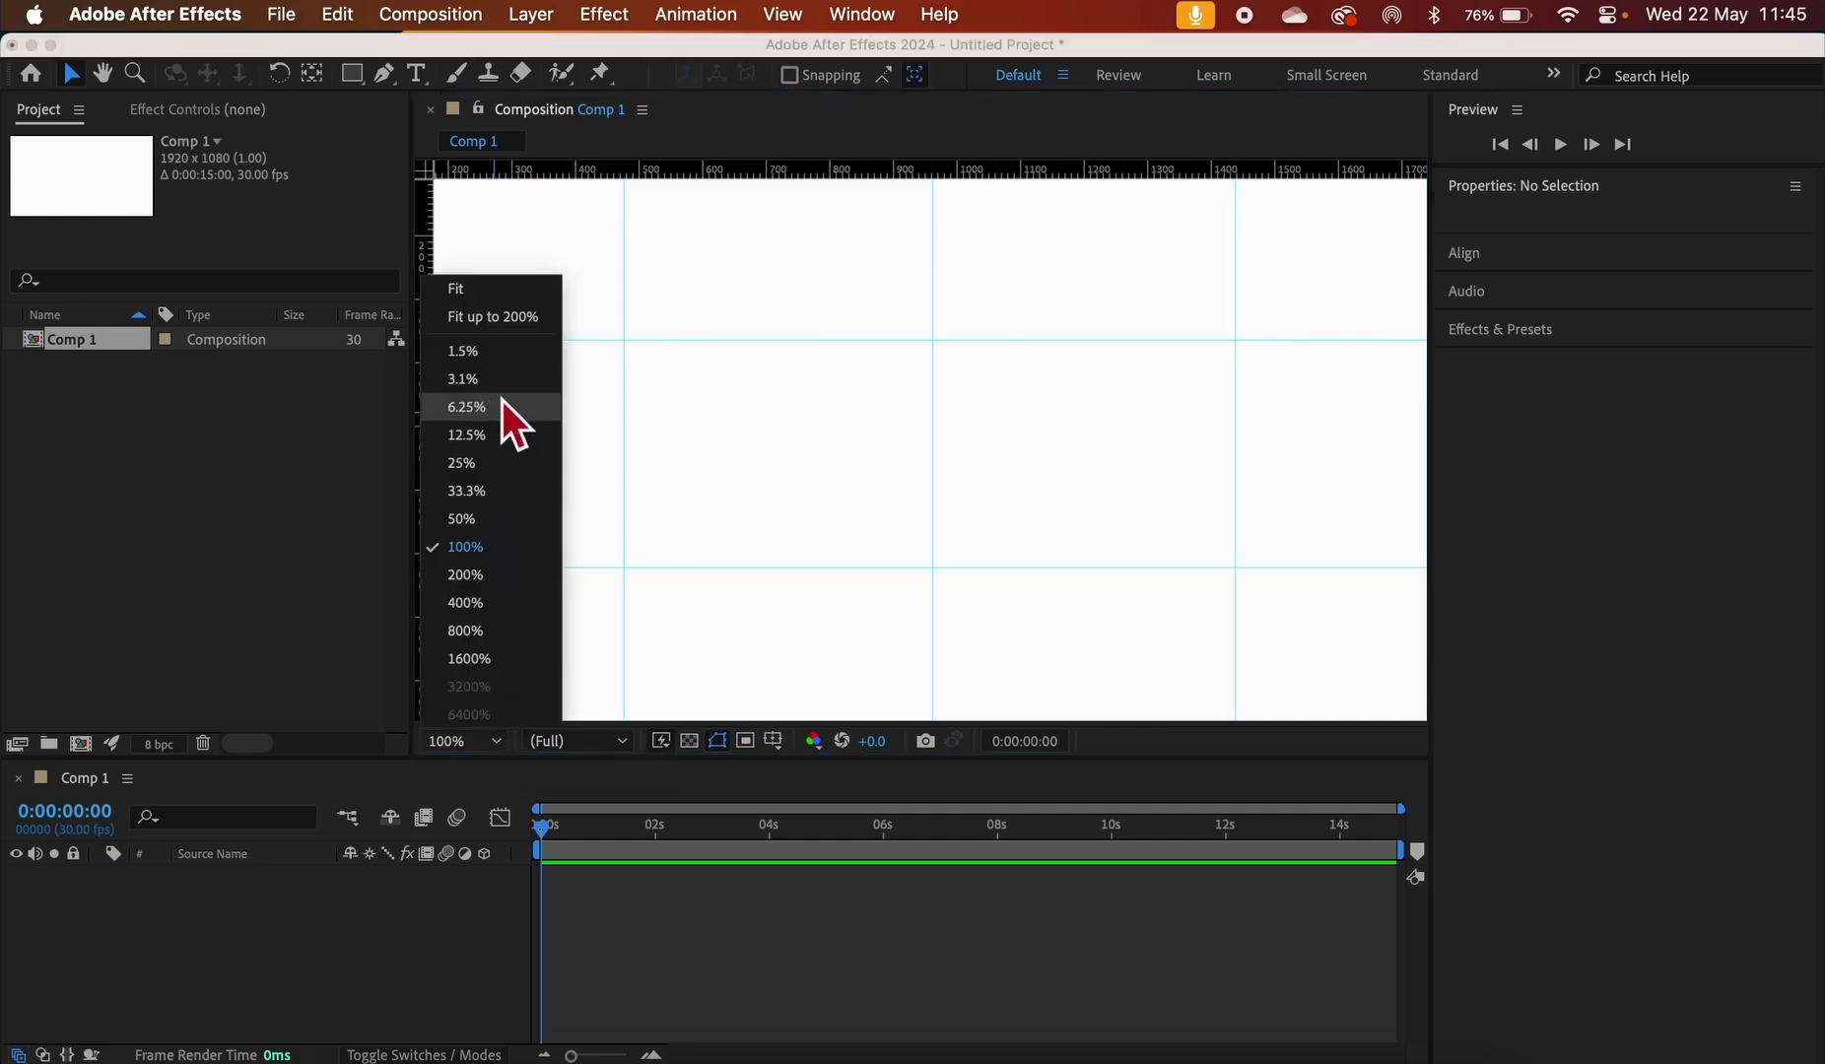
left_click(507, 525)
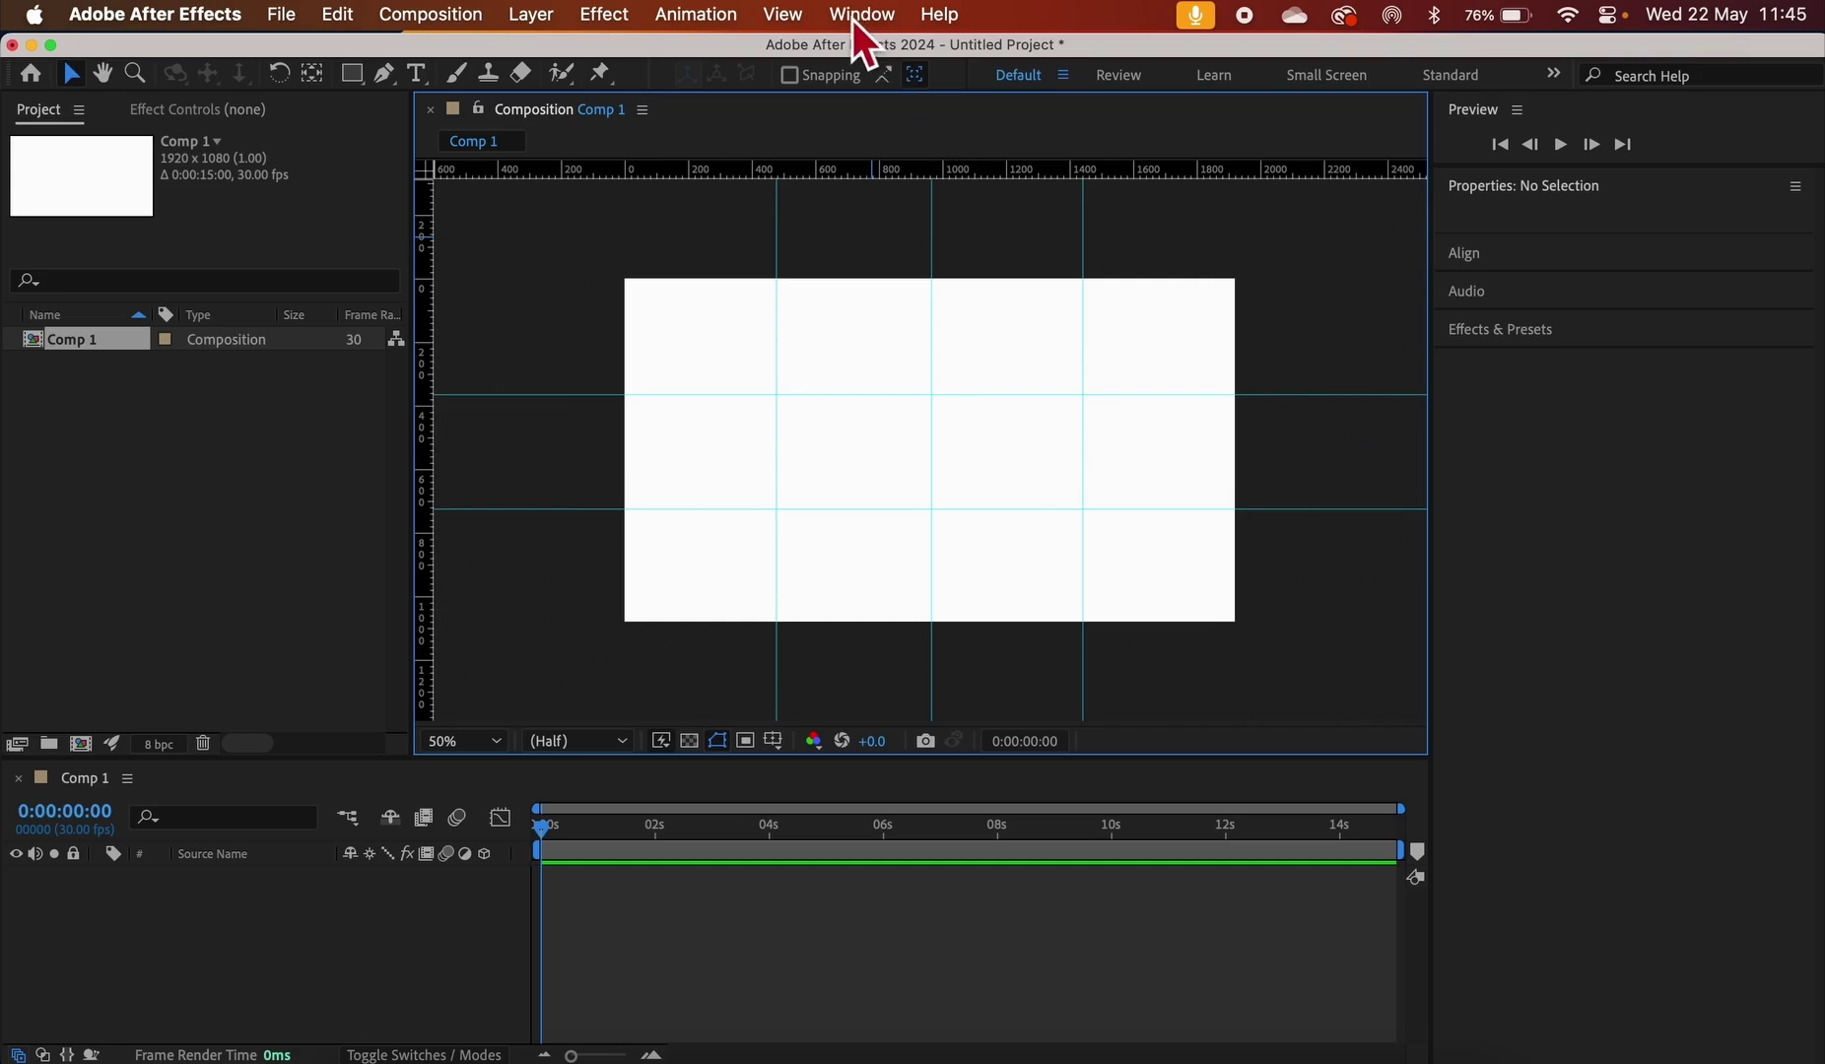
Hide the composition's guides and show them again
left_click(795, 25)
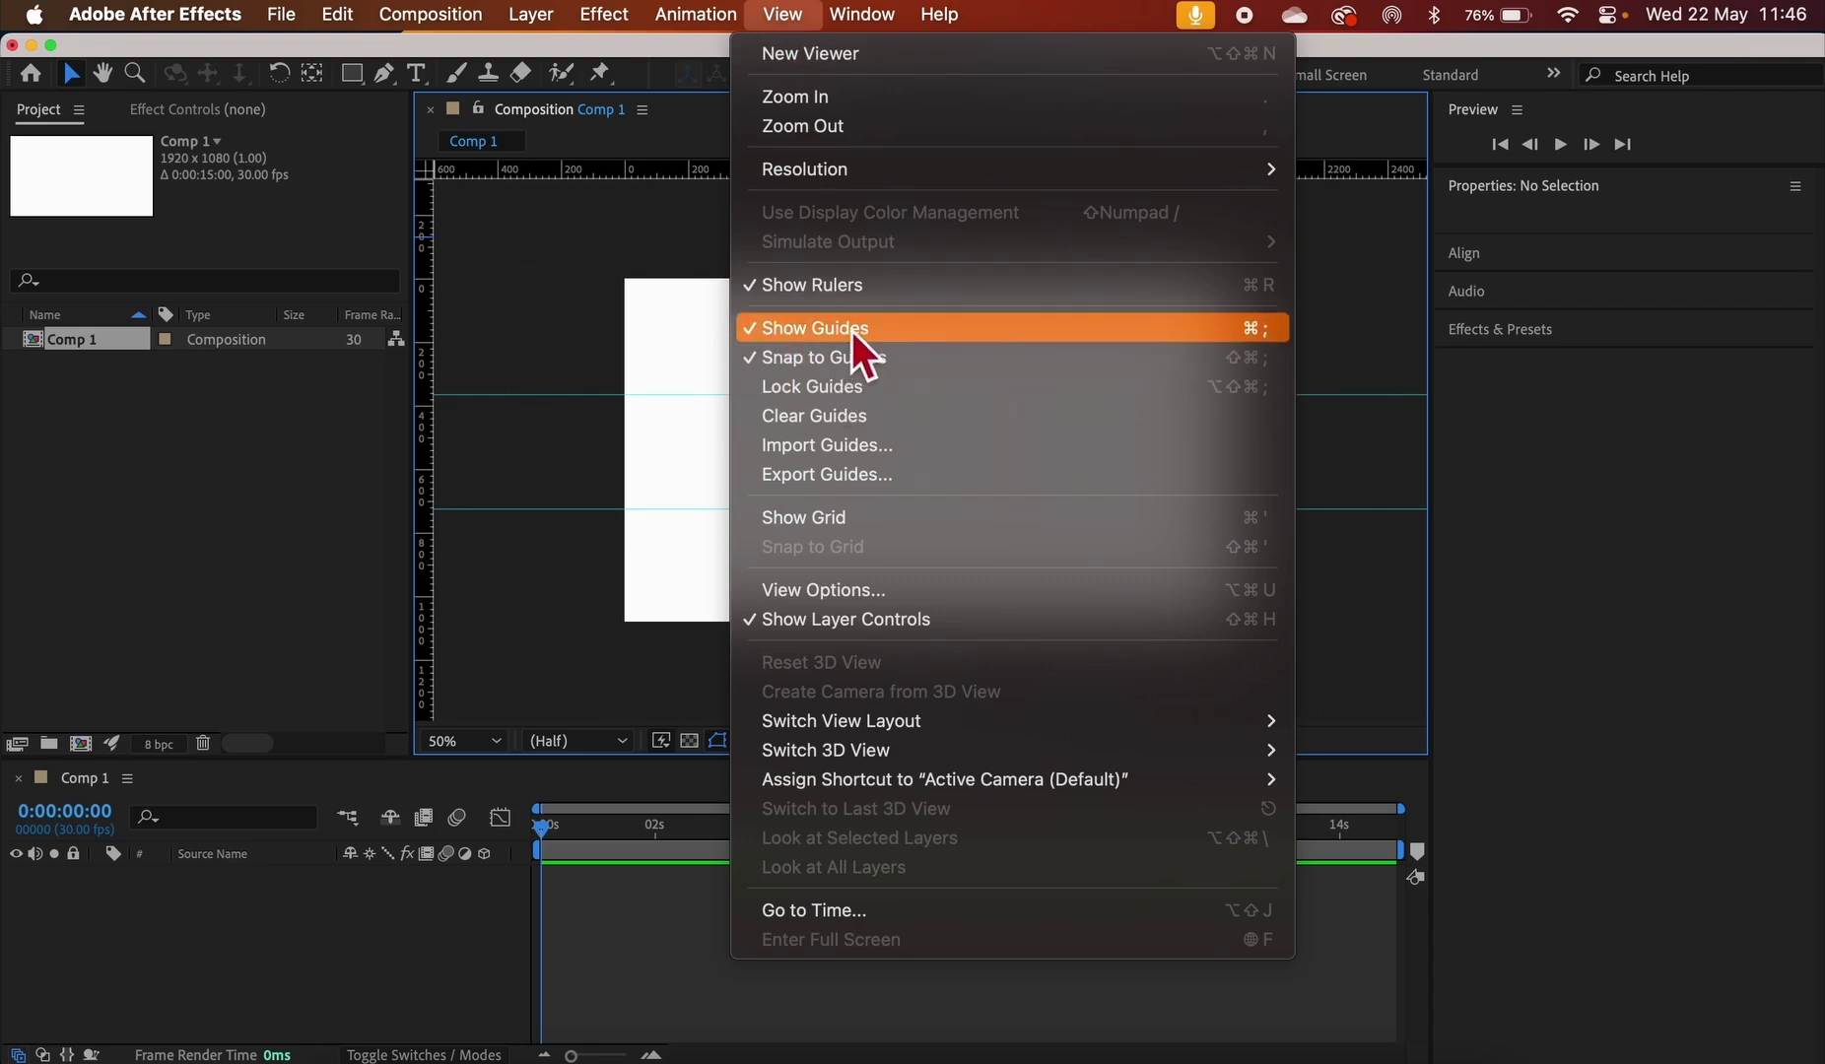
left_click(888, 334)
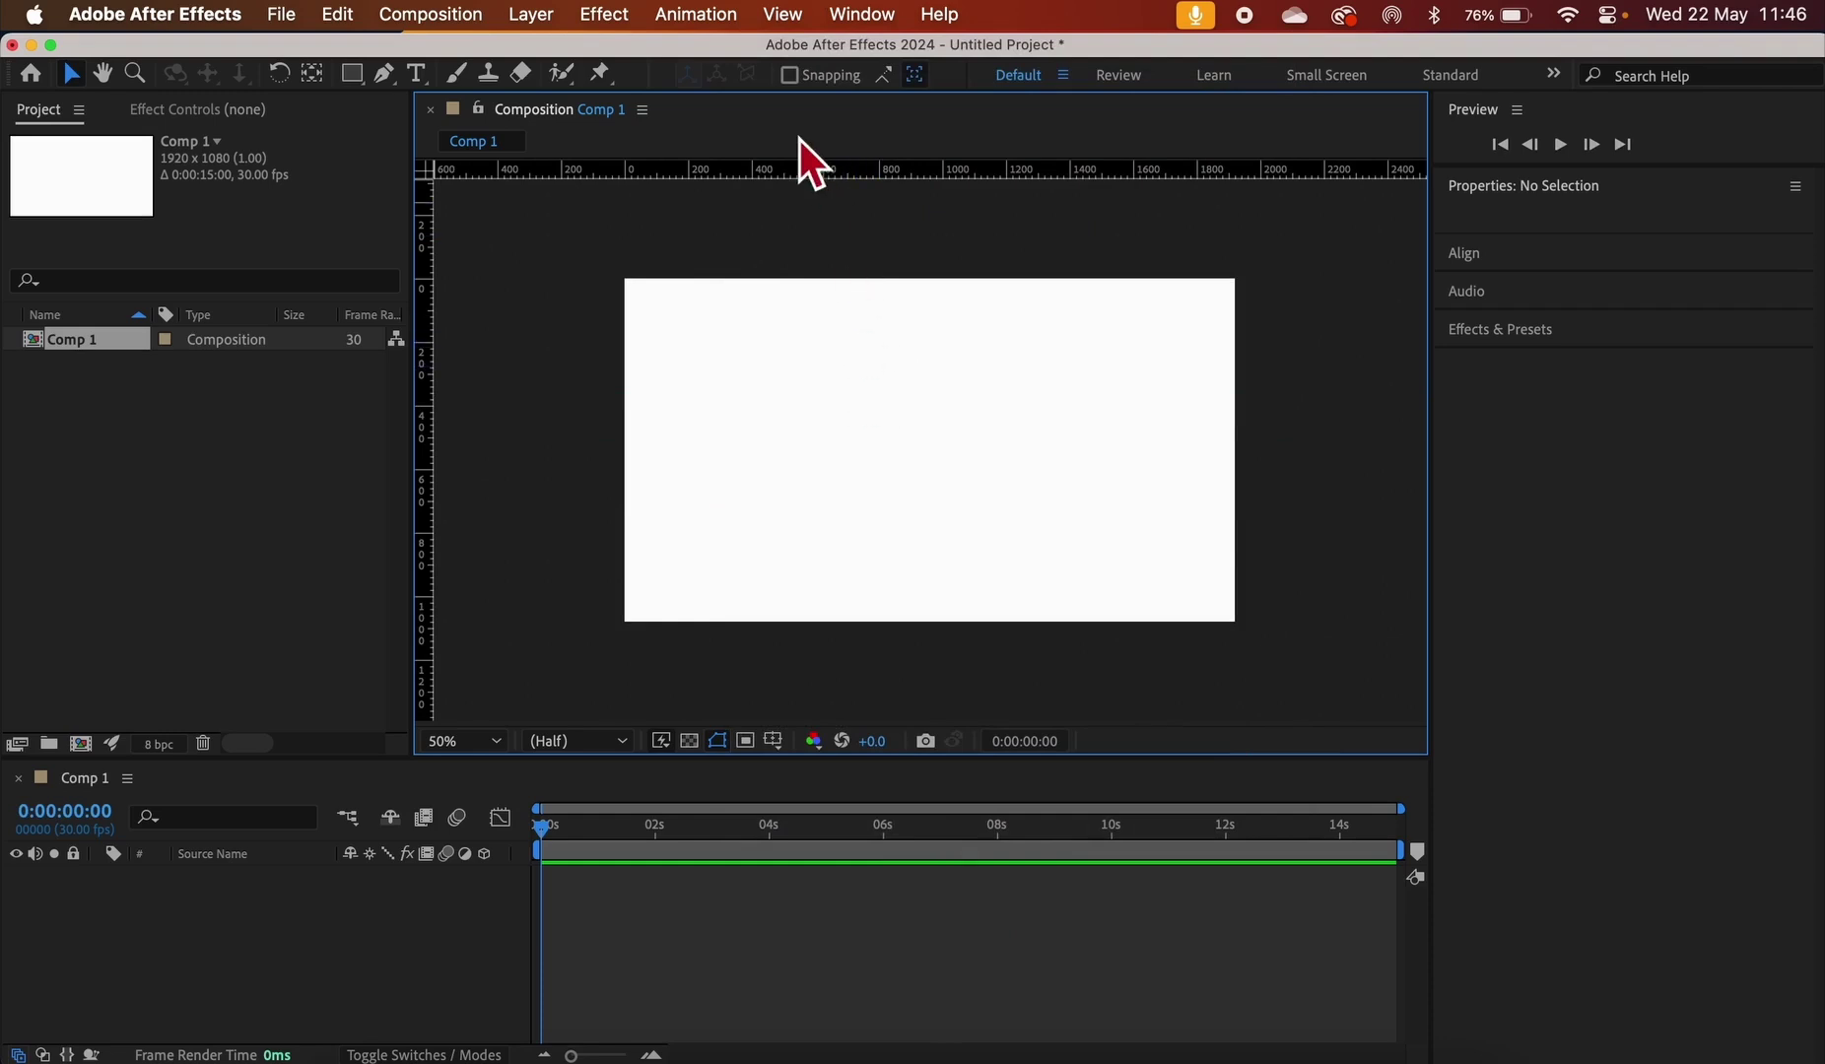
left_click(788, 15)
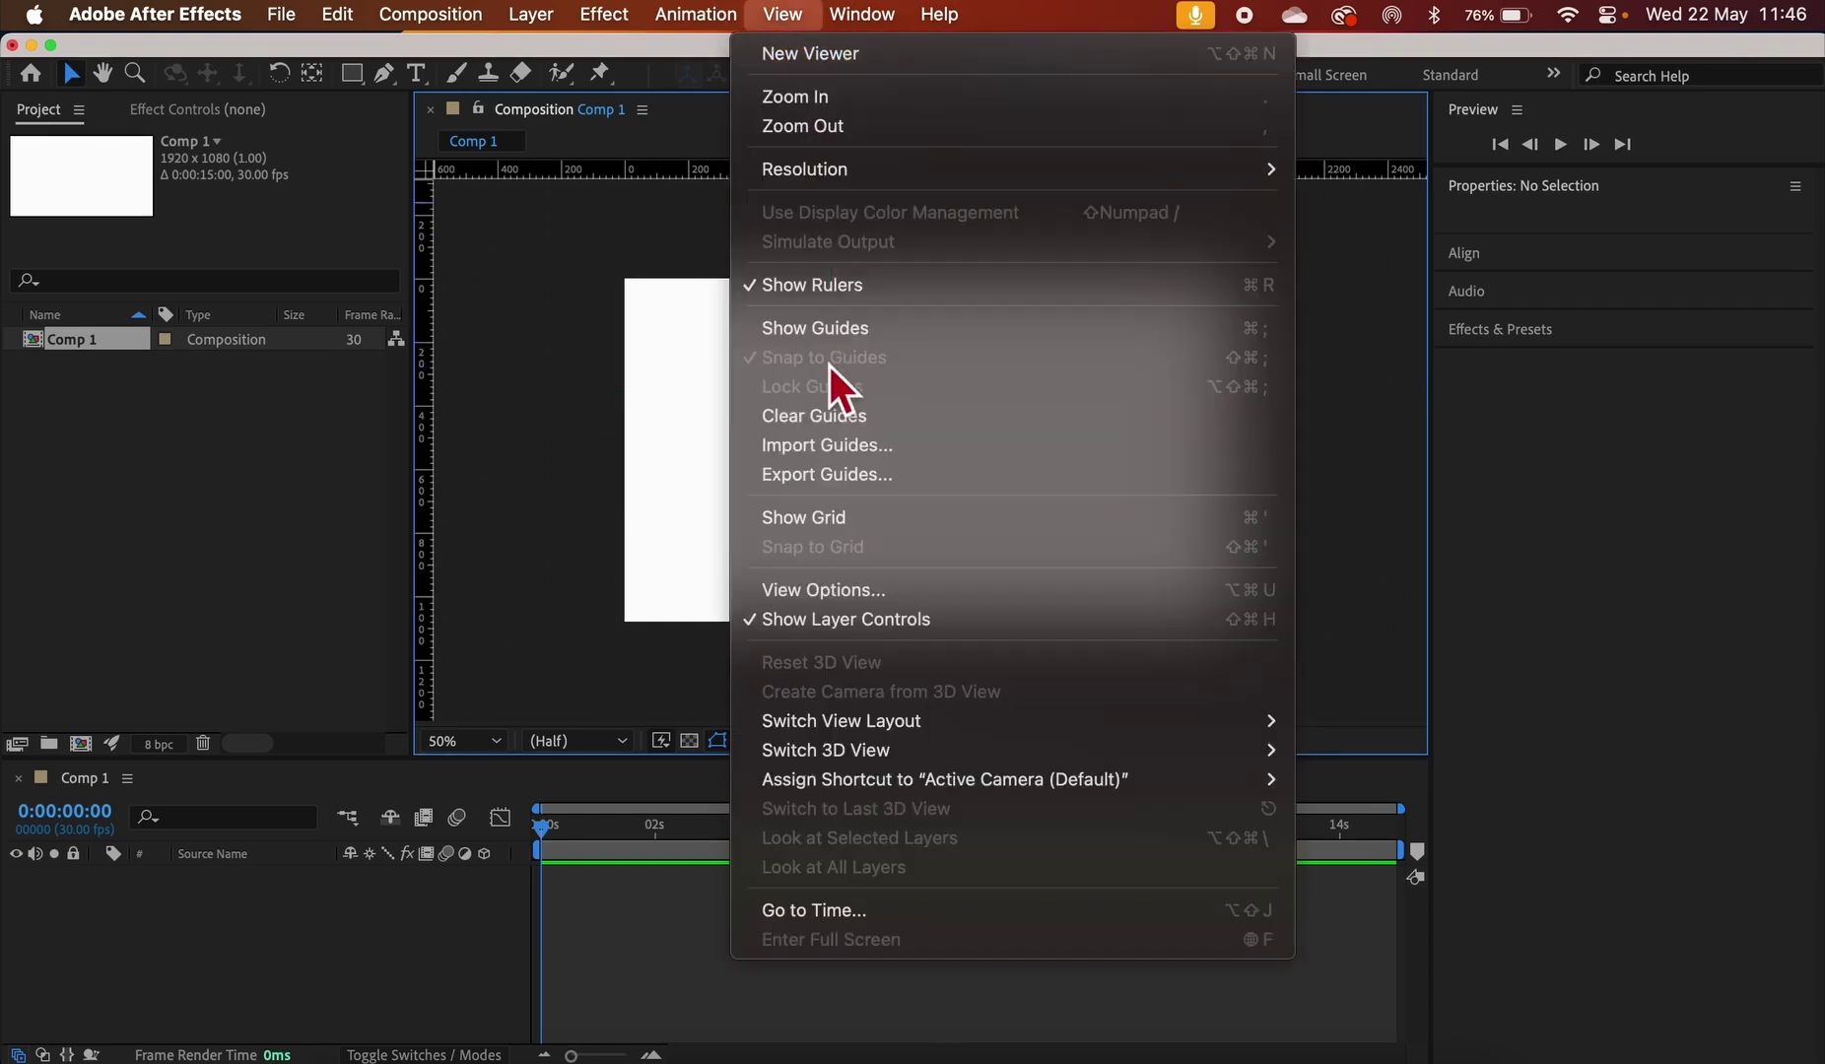
left_click(837, 338)
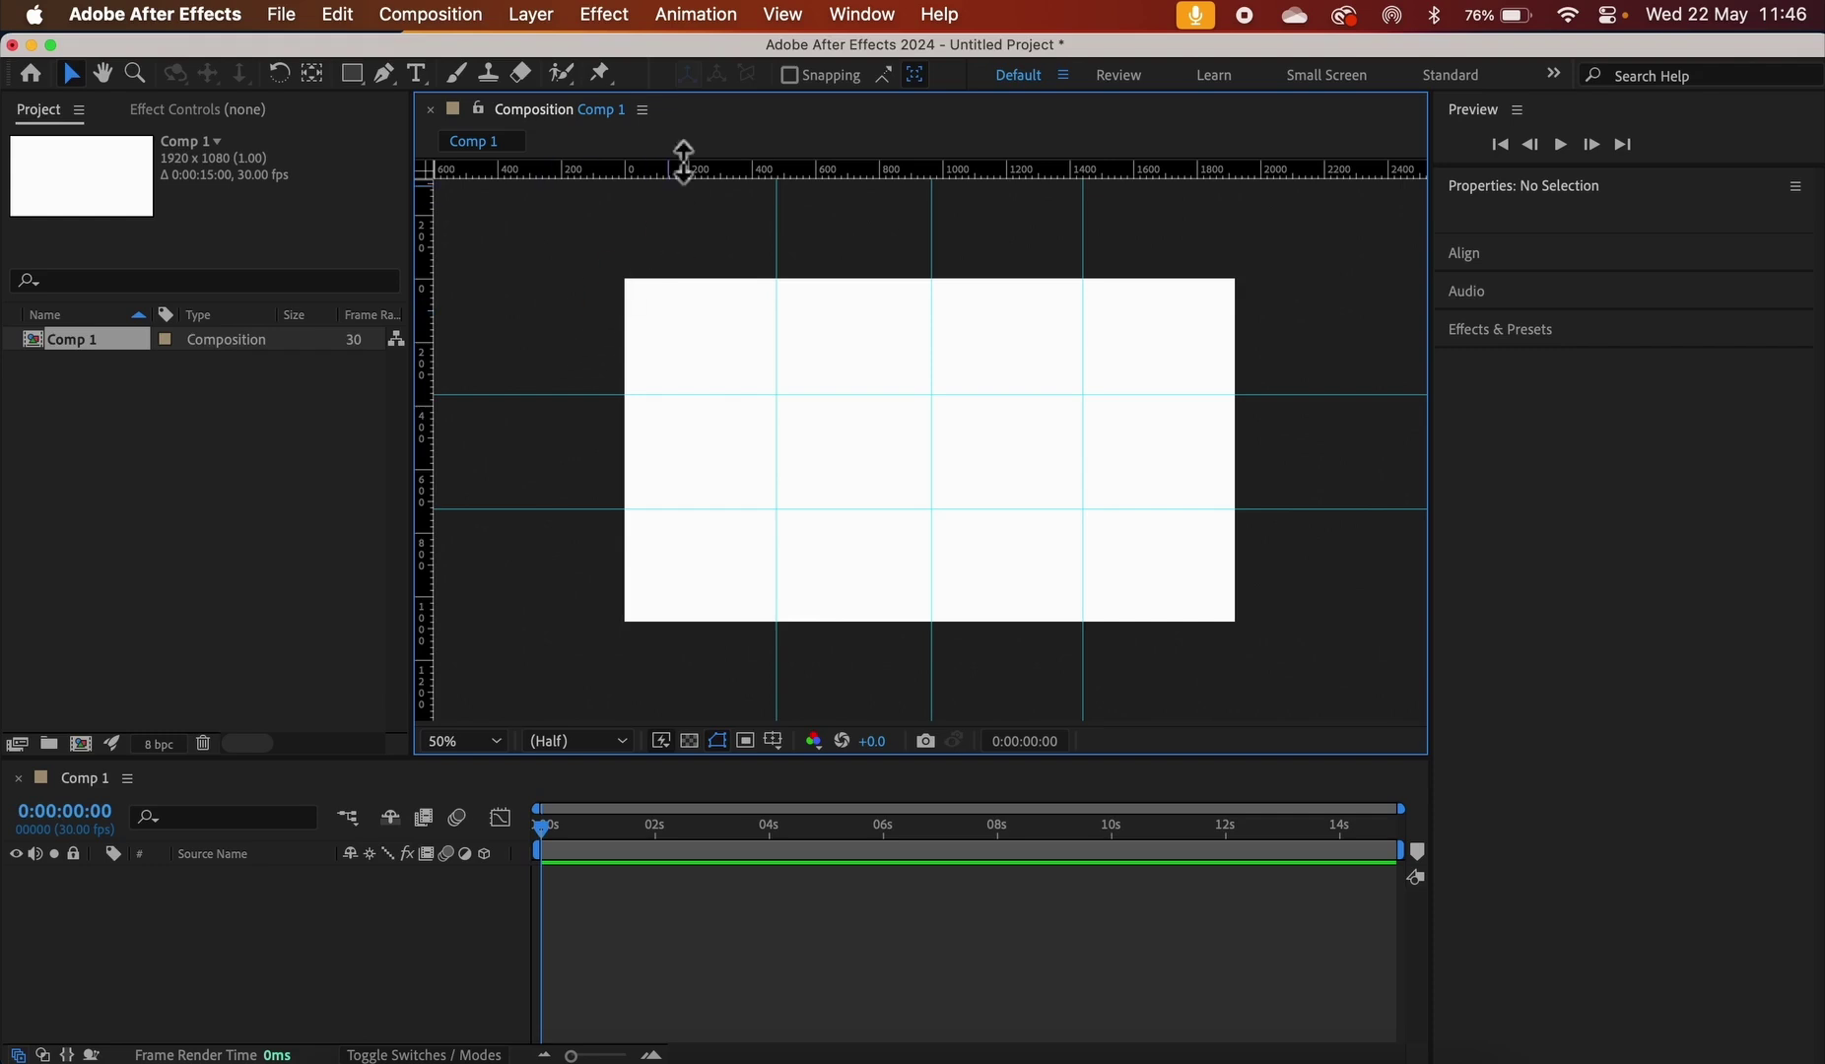
left_click(783, 15)
left_click(785, 16)
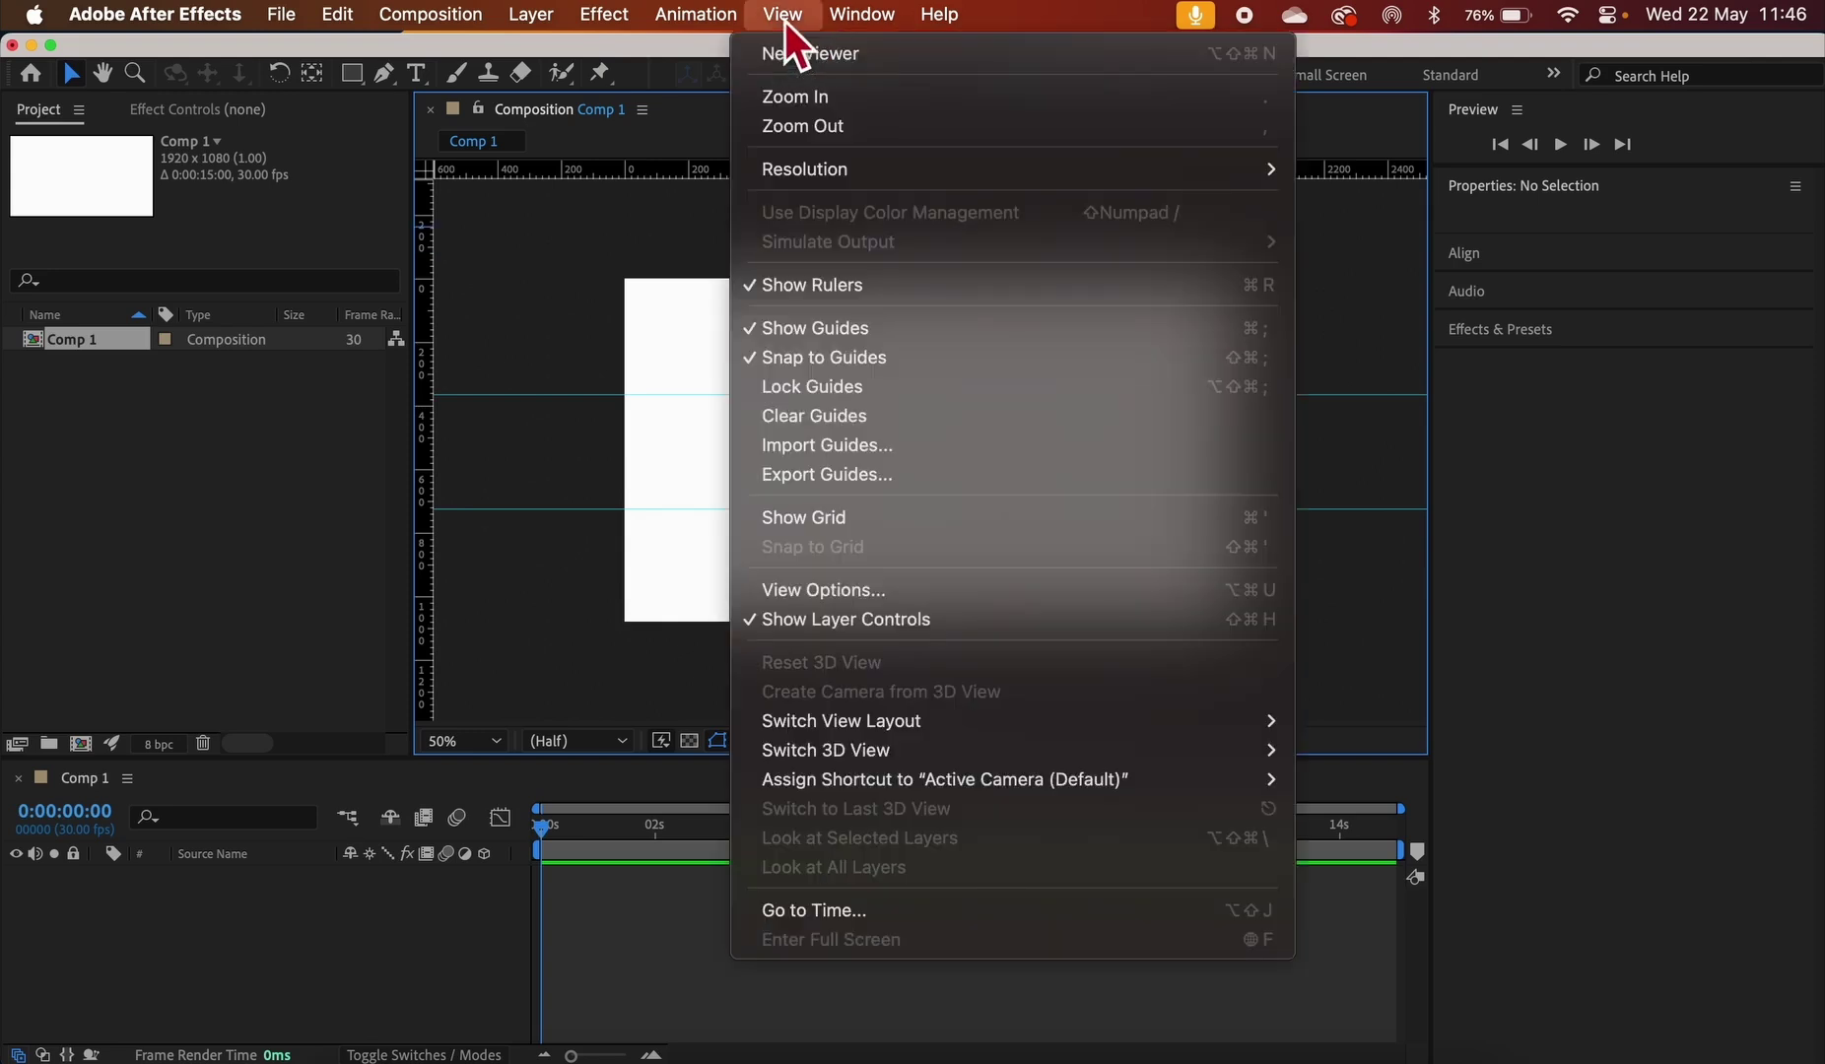
left_click(564, 296)
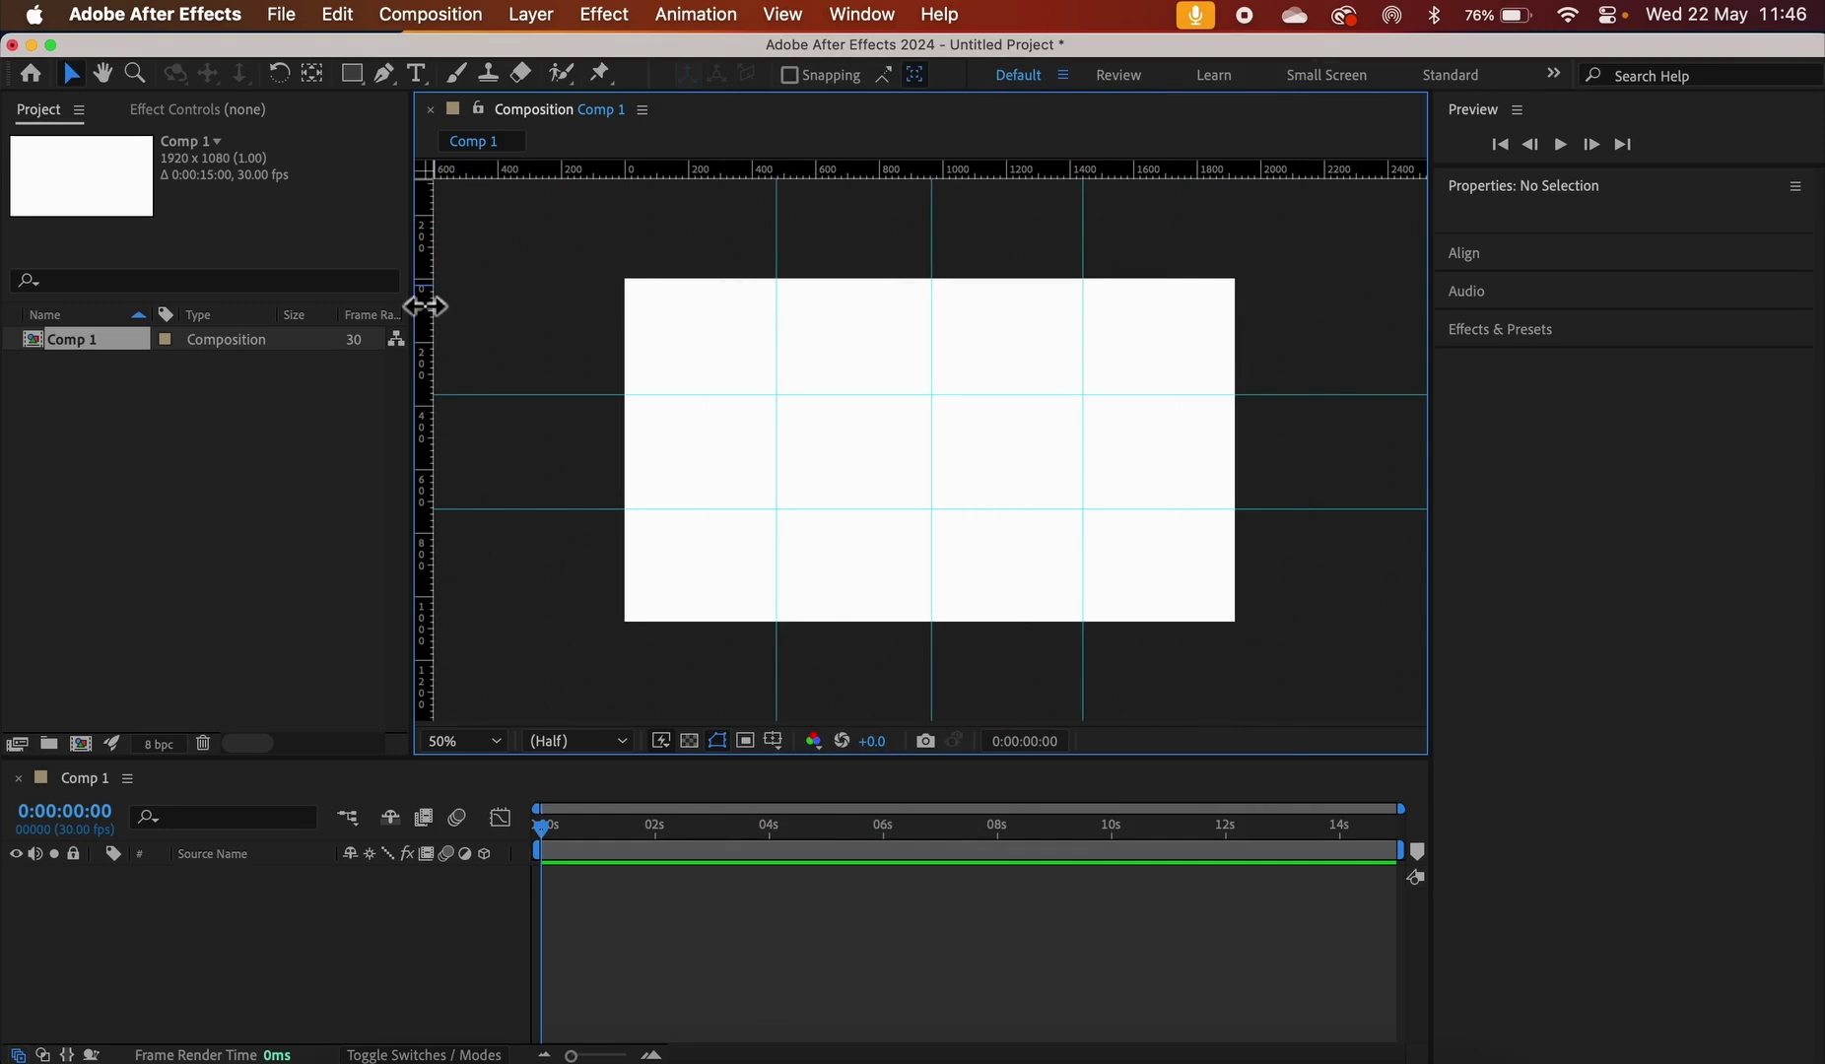
Try an additional vertical guide at about 160 px and undo it
left_click_drag(426, 306, 678, 320)
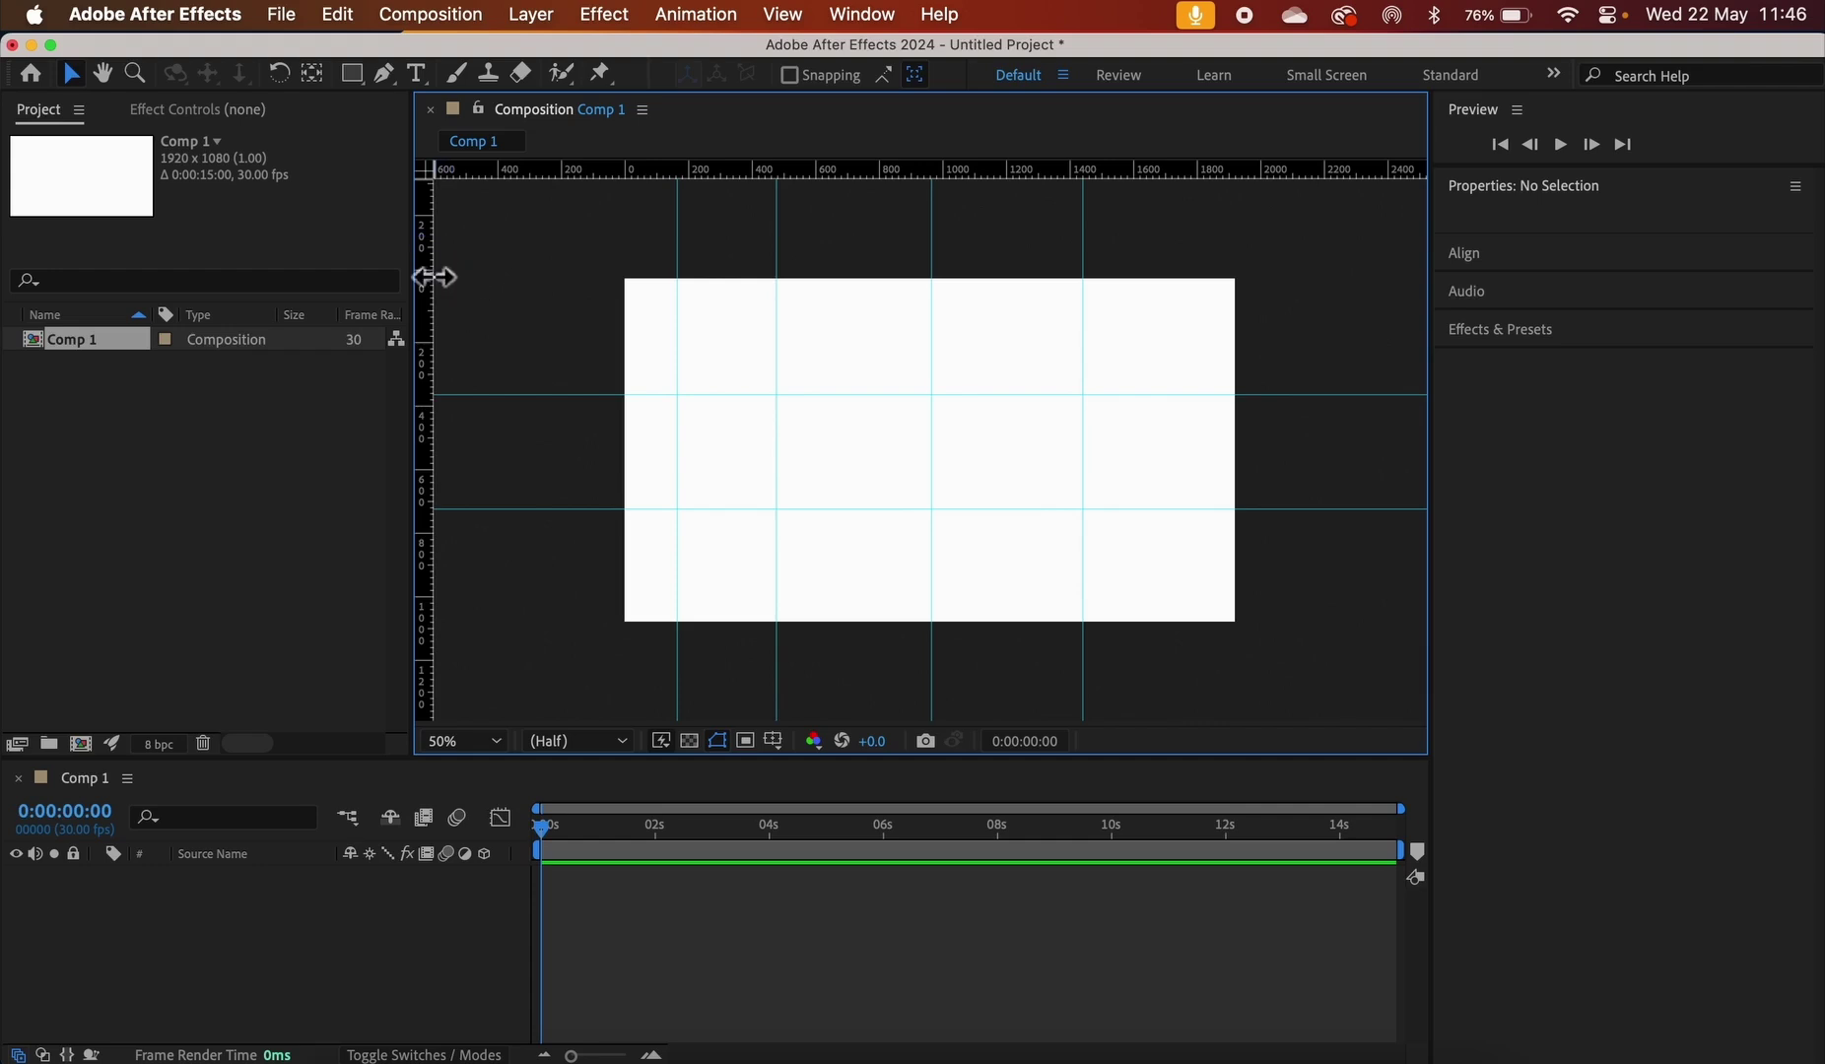
key("super+z")
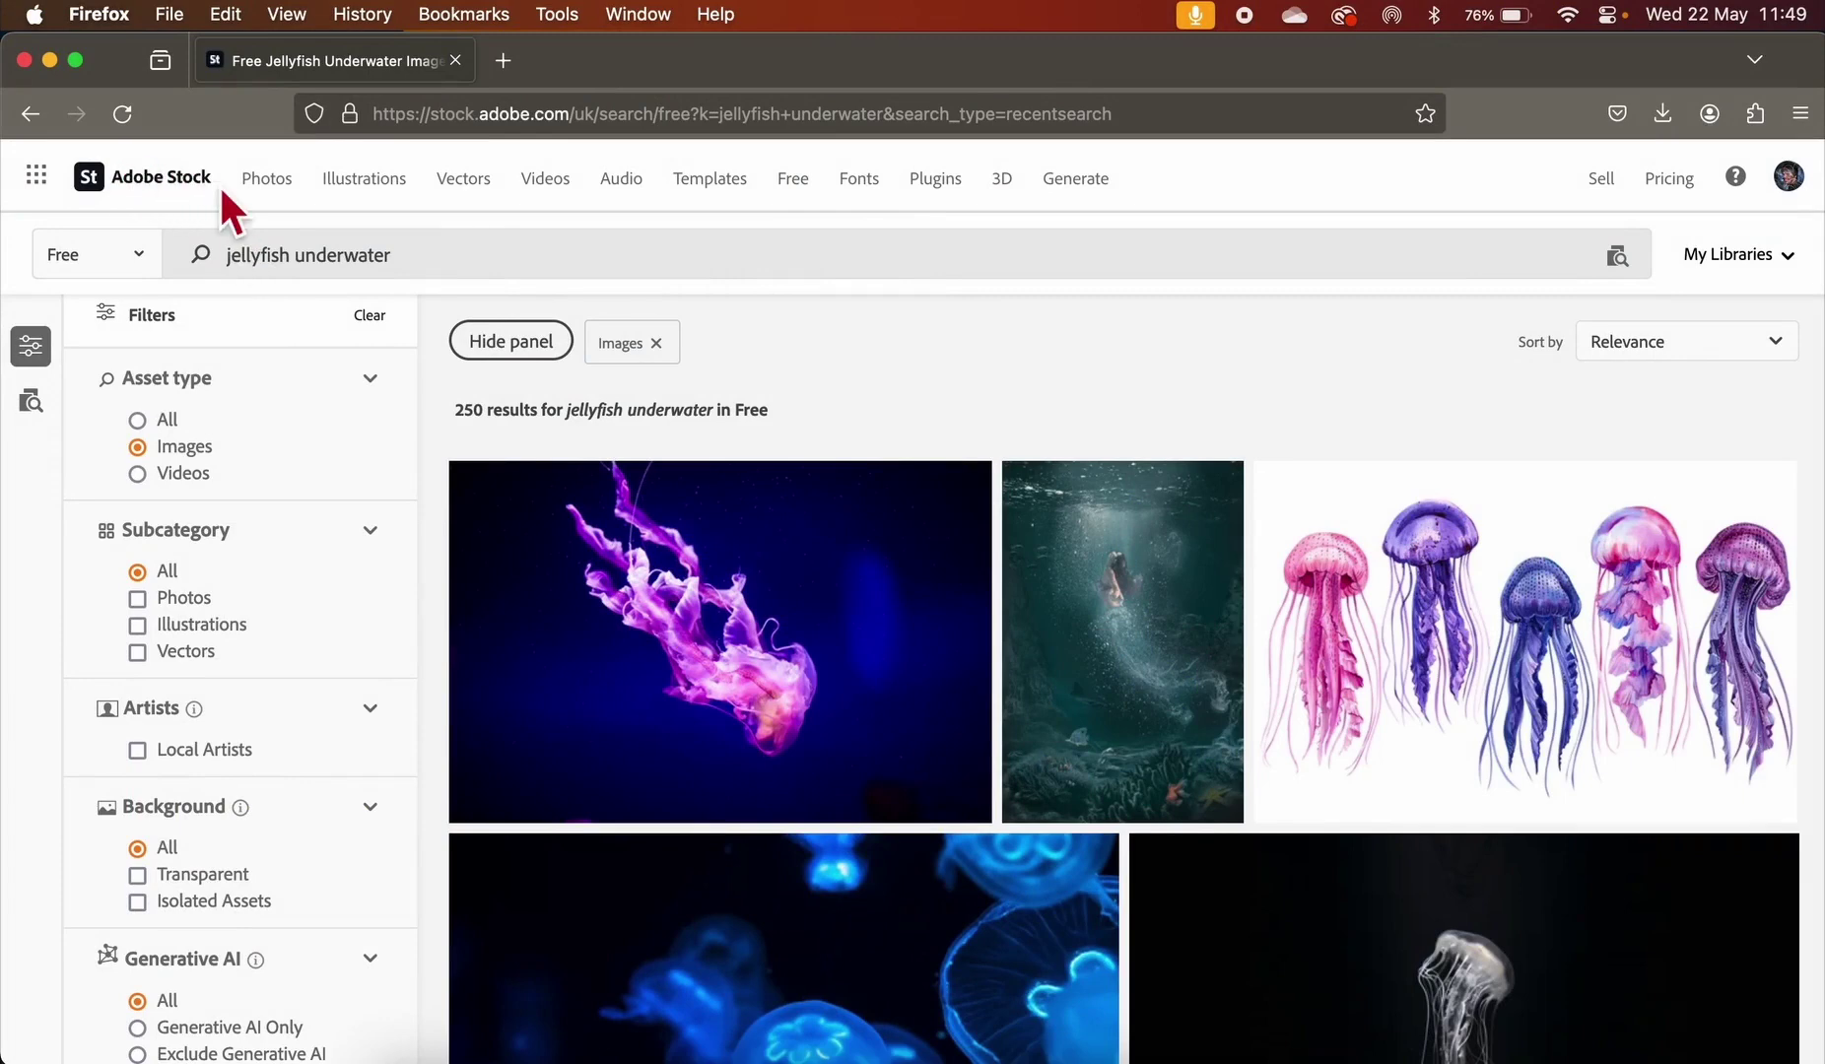
Filter the free jellyfish underwater results to videos and look through the clips on offer
left_click(138, 473)
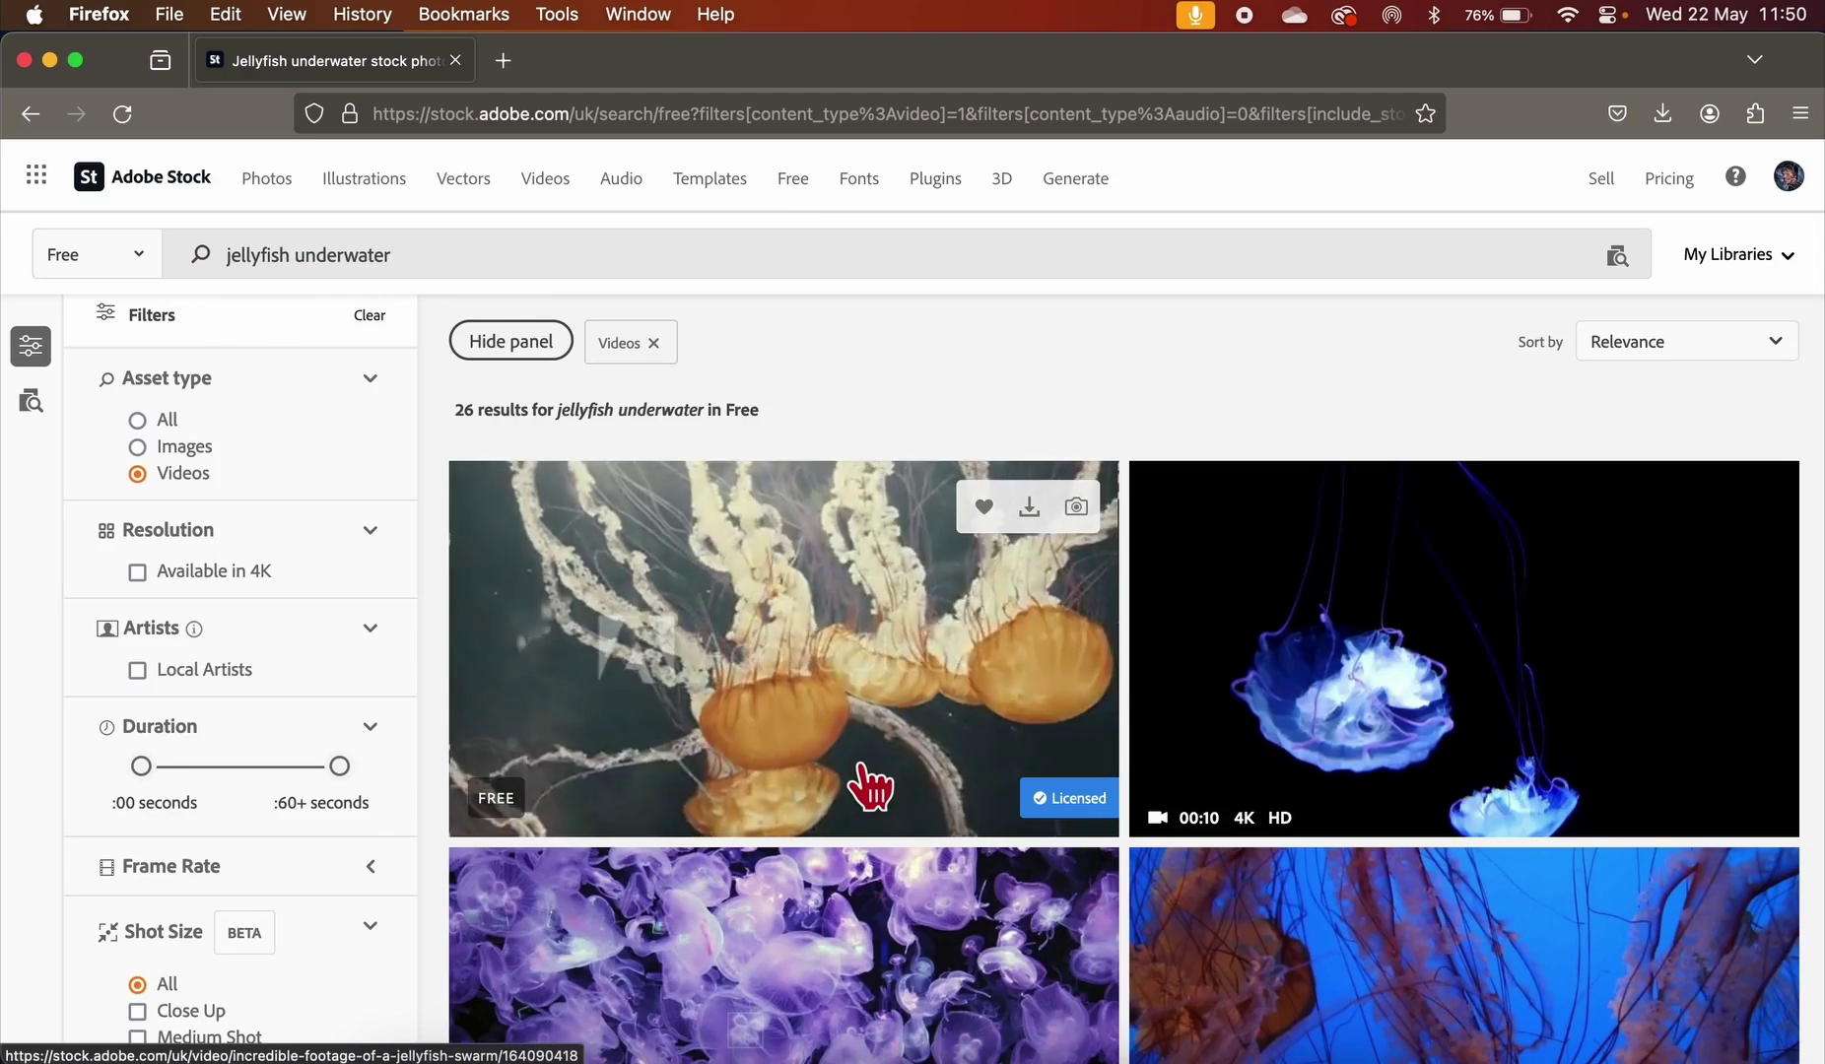
scroll(859, 741, "down", 5)
scroll(861, 766, "down", 3)
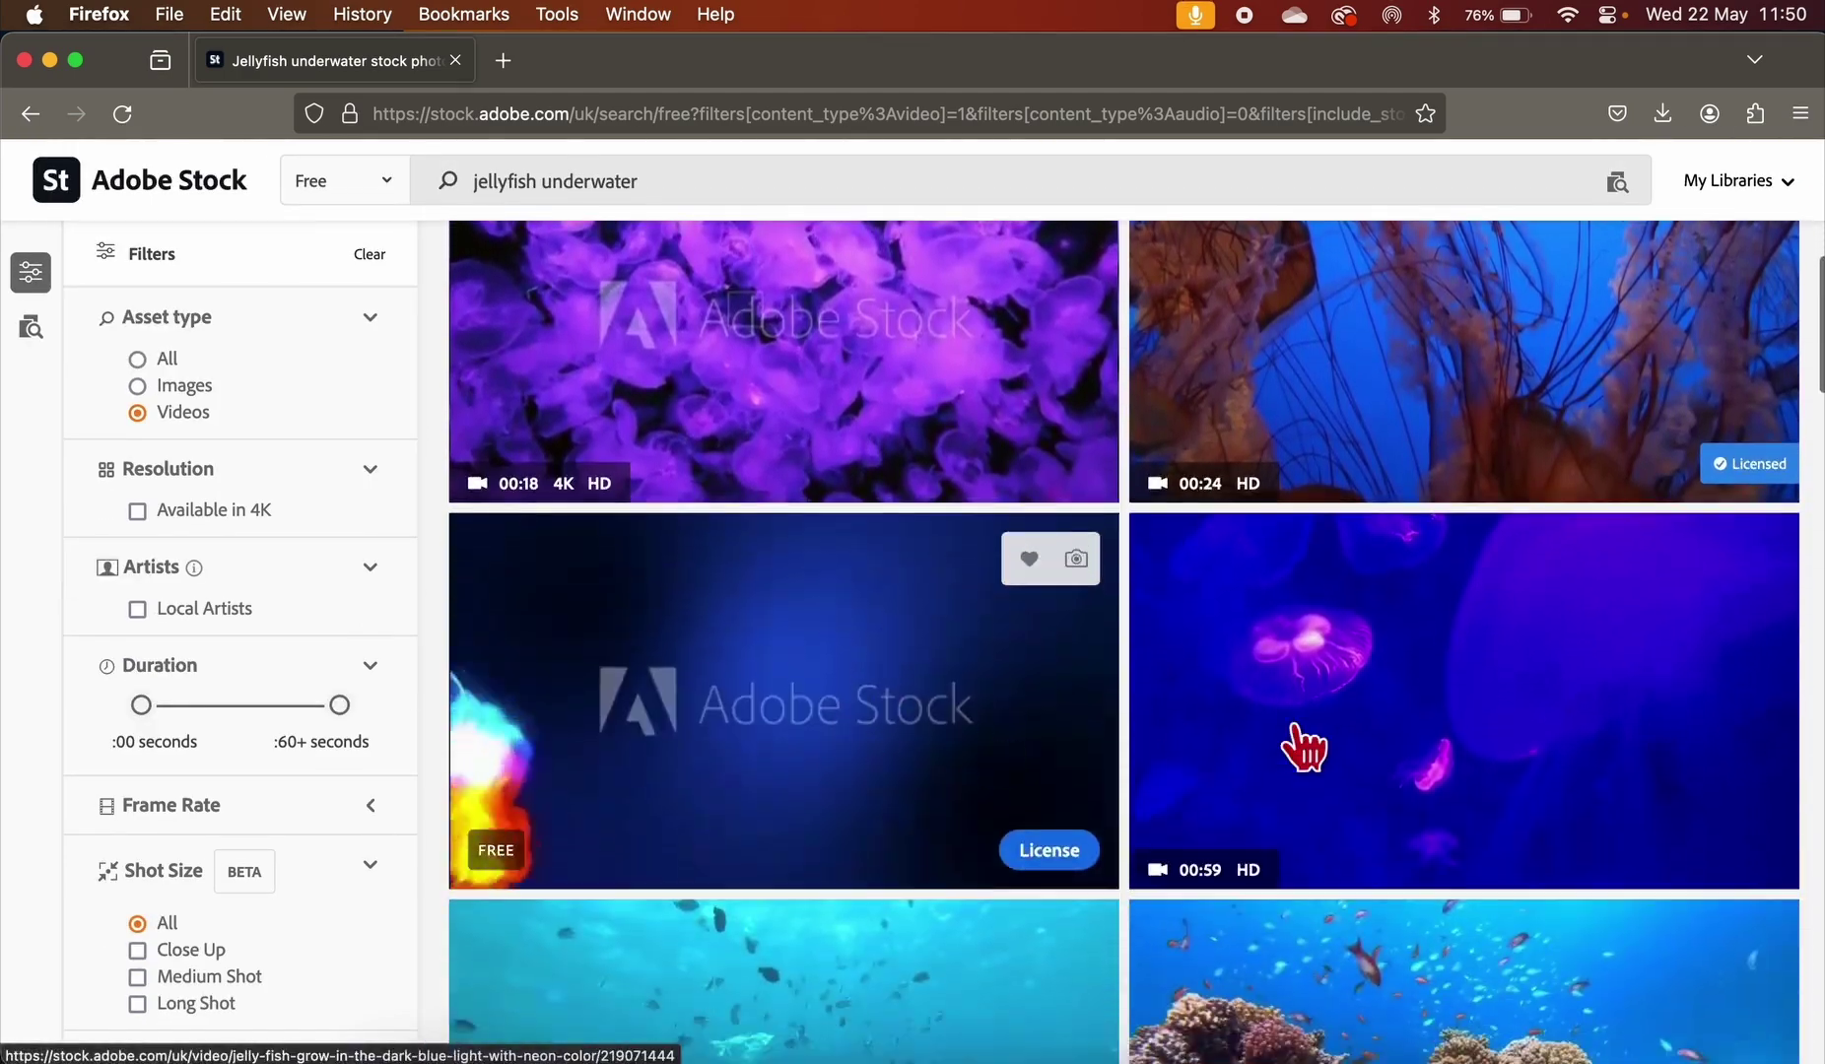
scroll(861, 758, "down", 6)
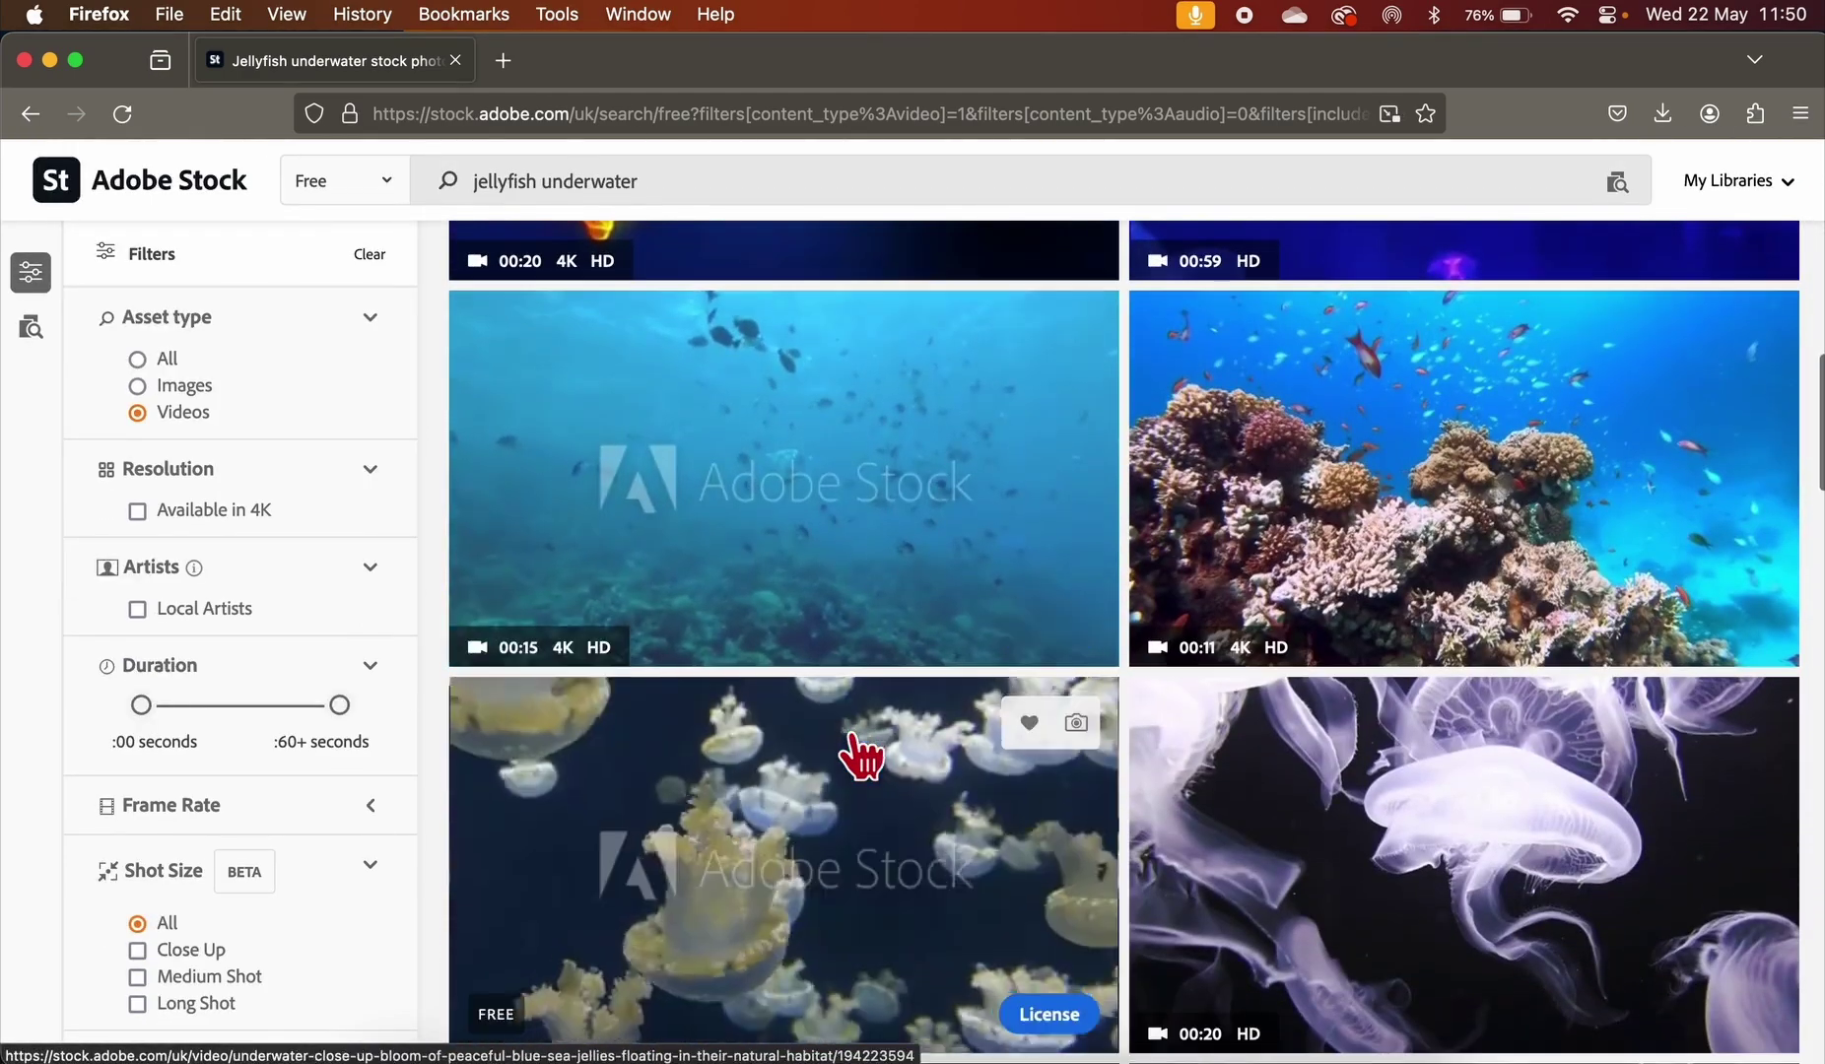
scroll(861, 758, "up", 15)
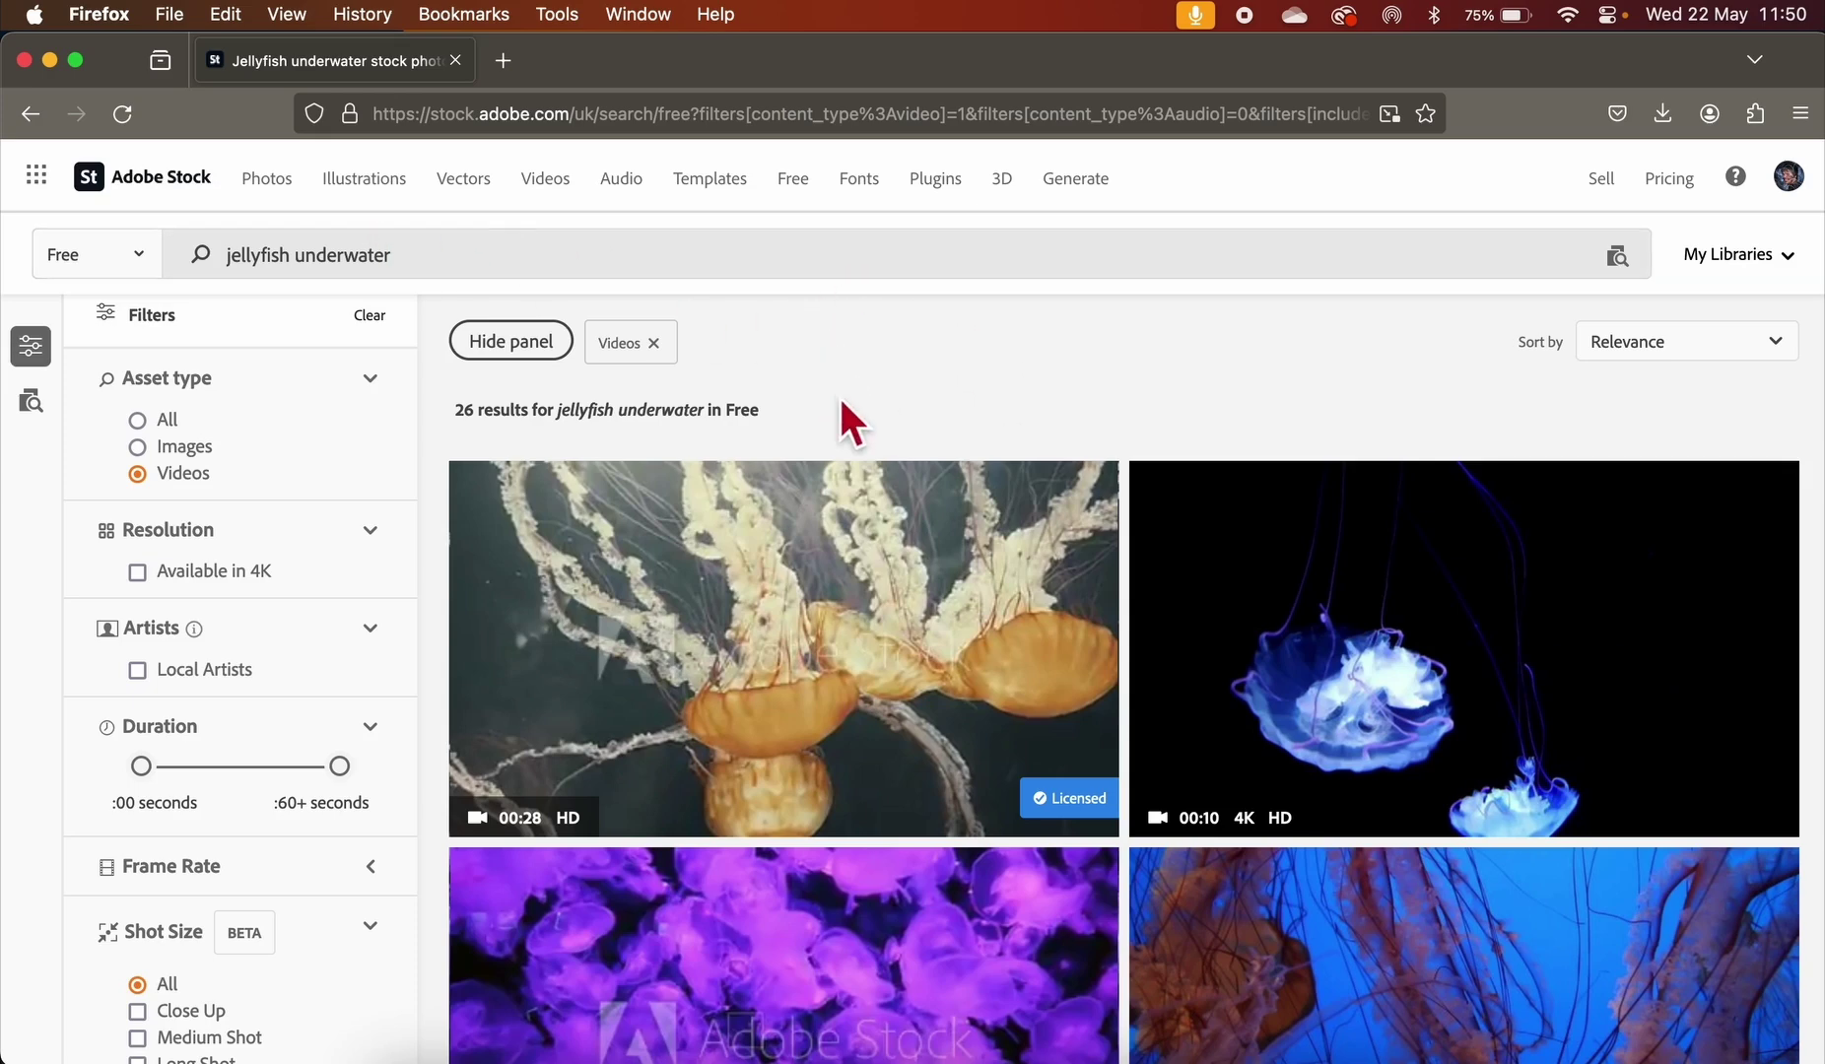
Switch back to After Effects and start a footage import from the Downloads folder
left_click(51, 60)
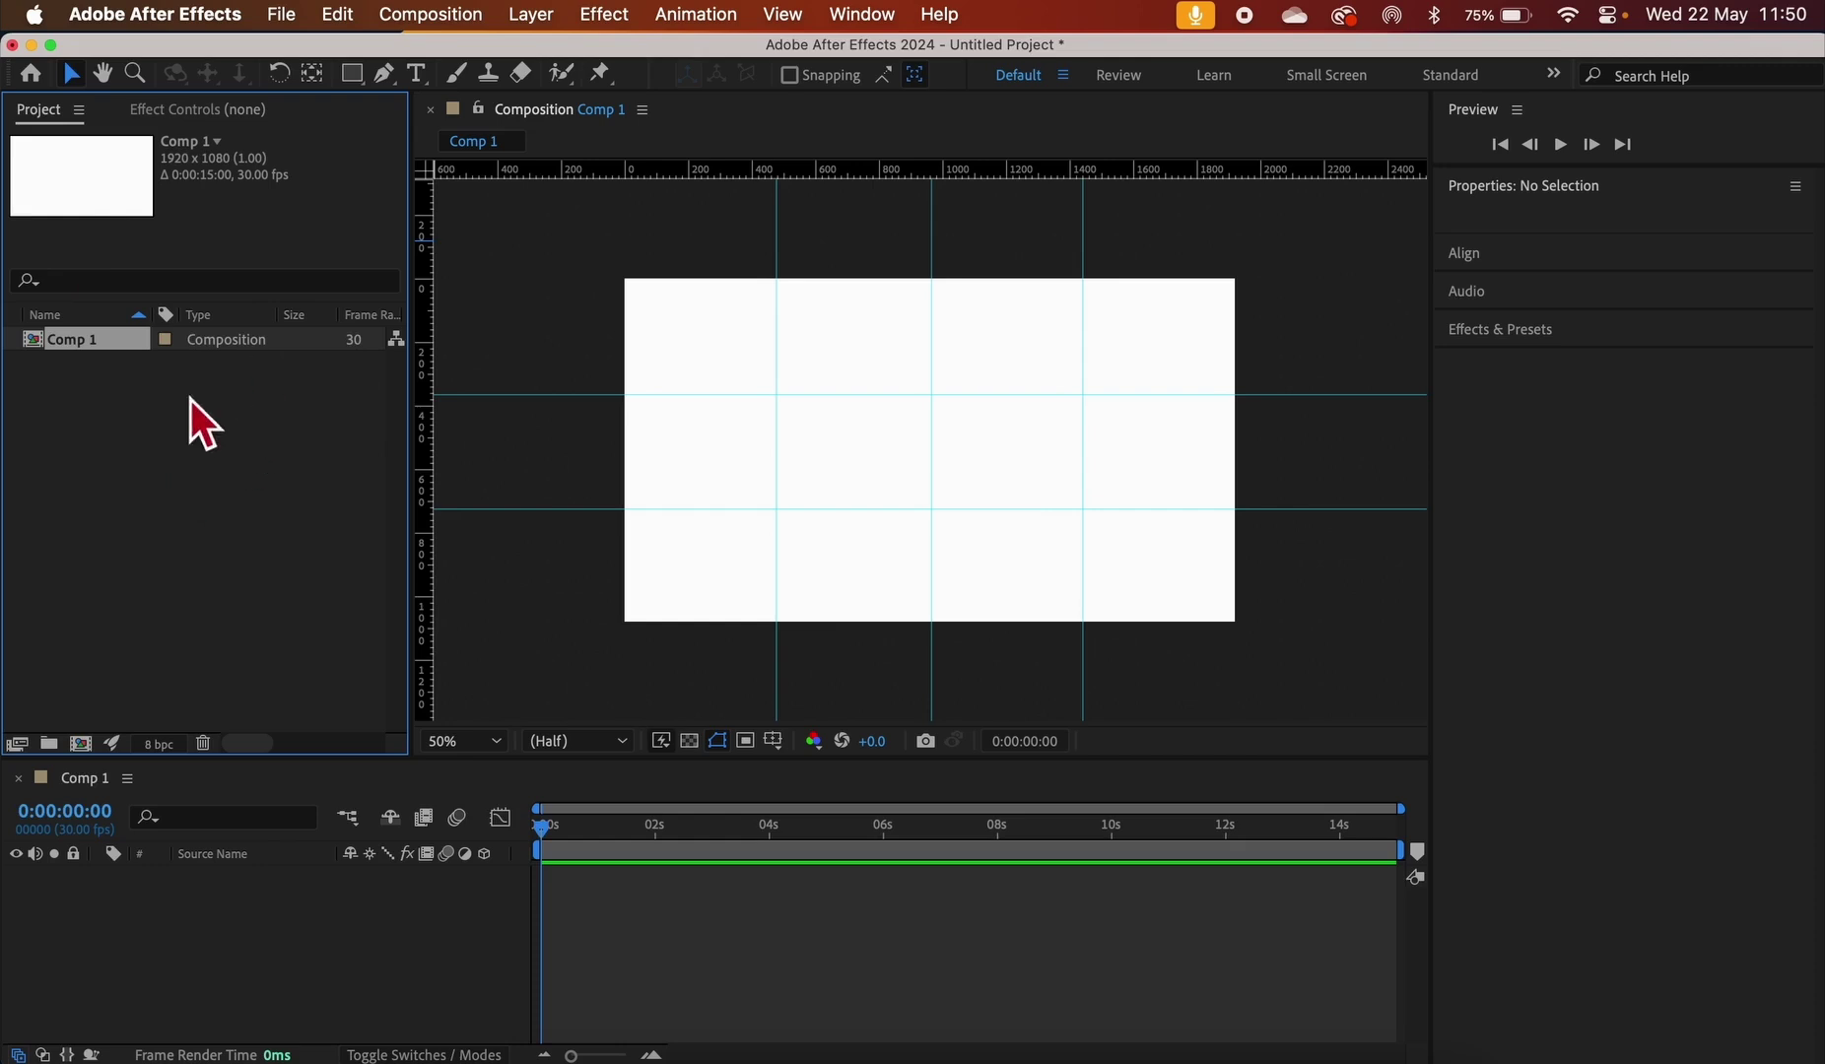
left_click(205, 443)
double_click(205, 442)
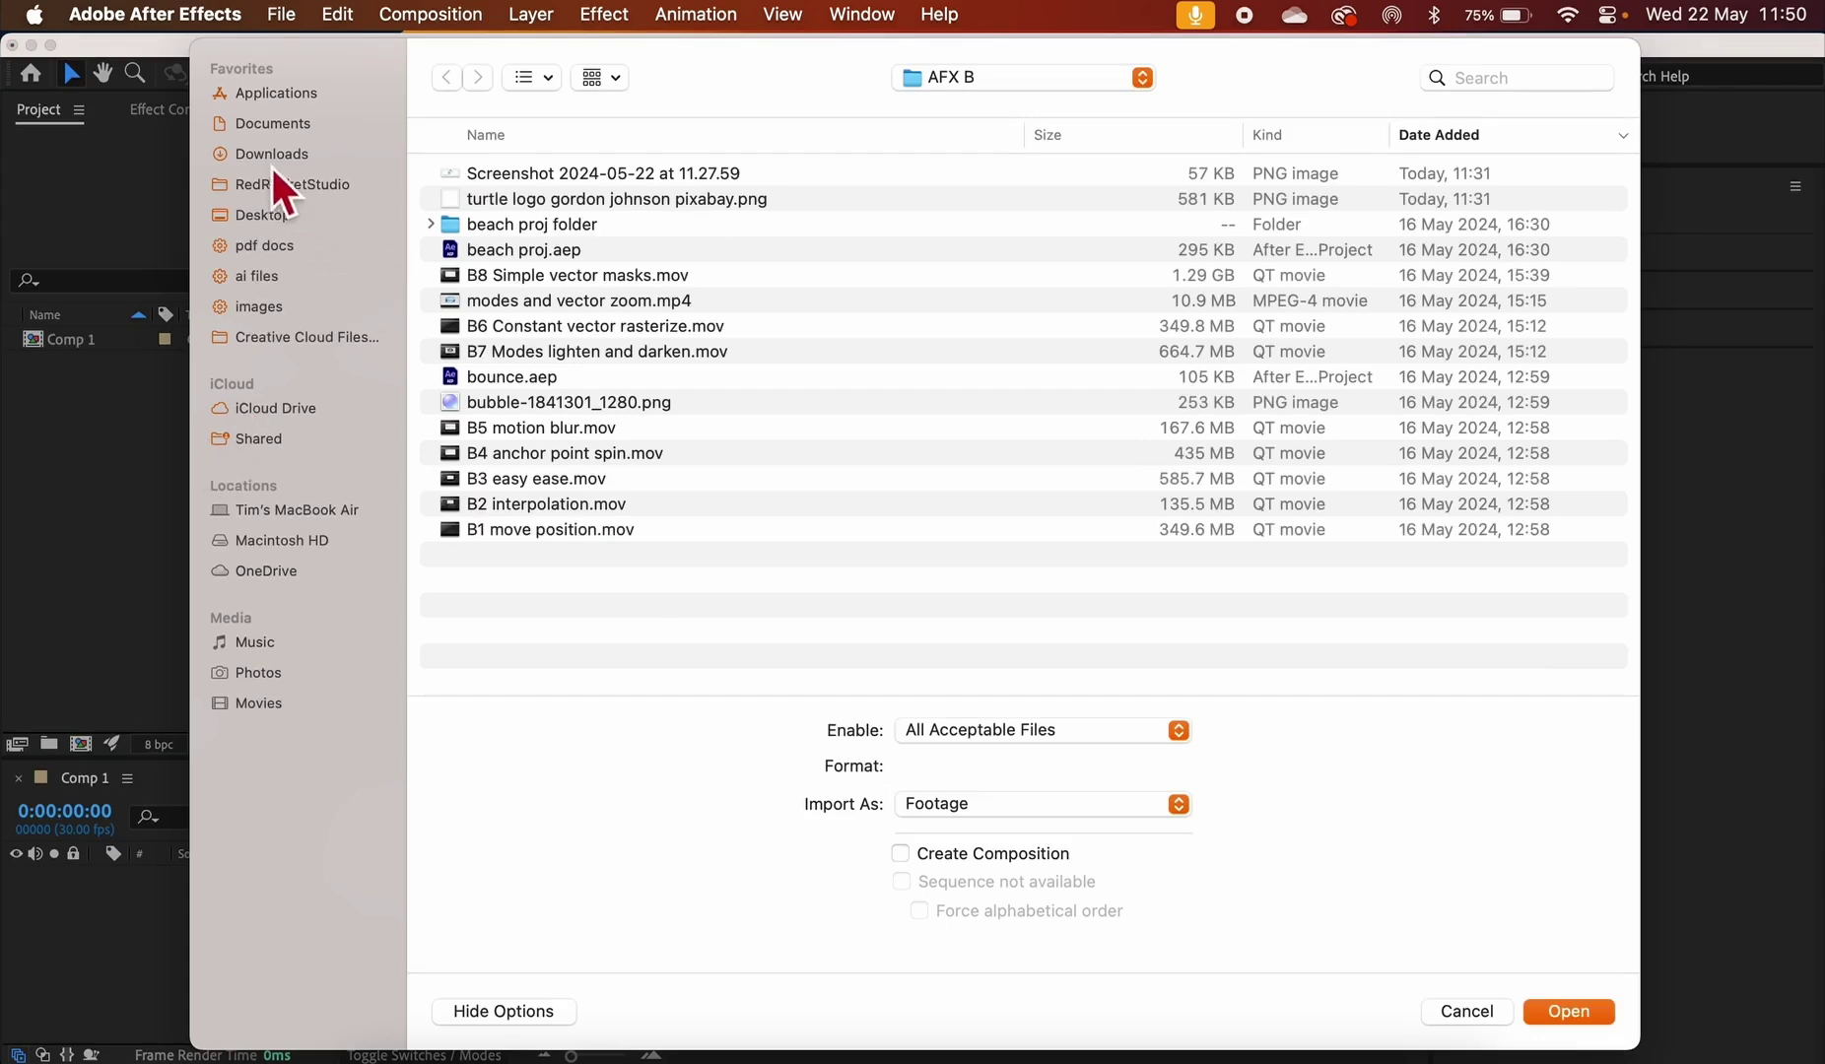
left_click(282, 125)
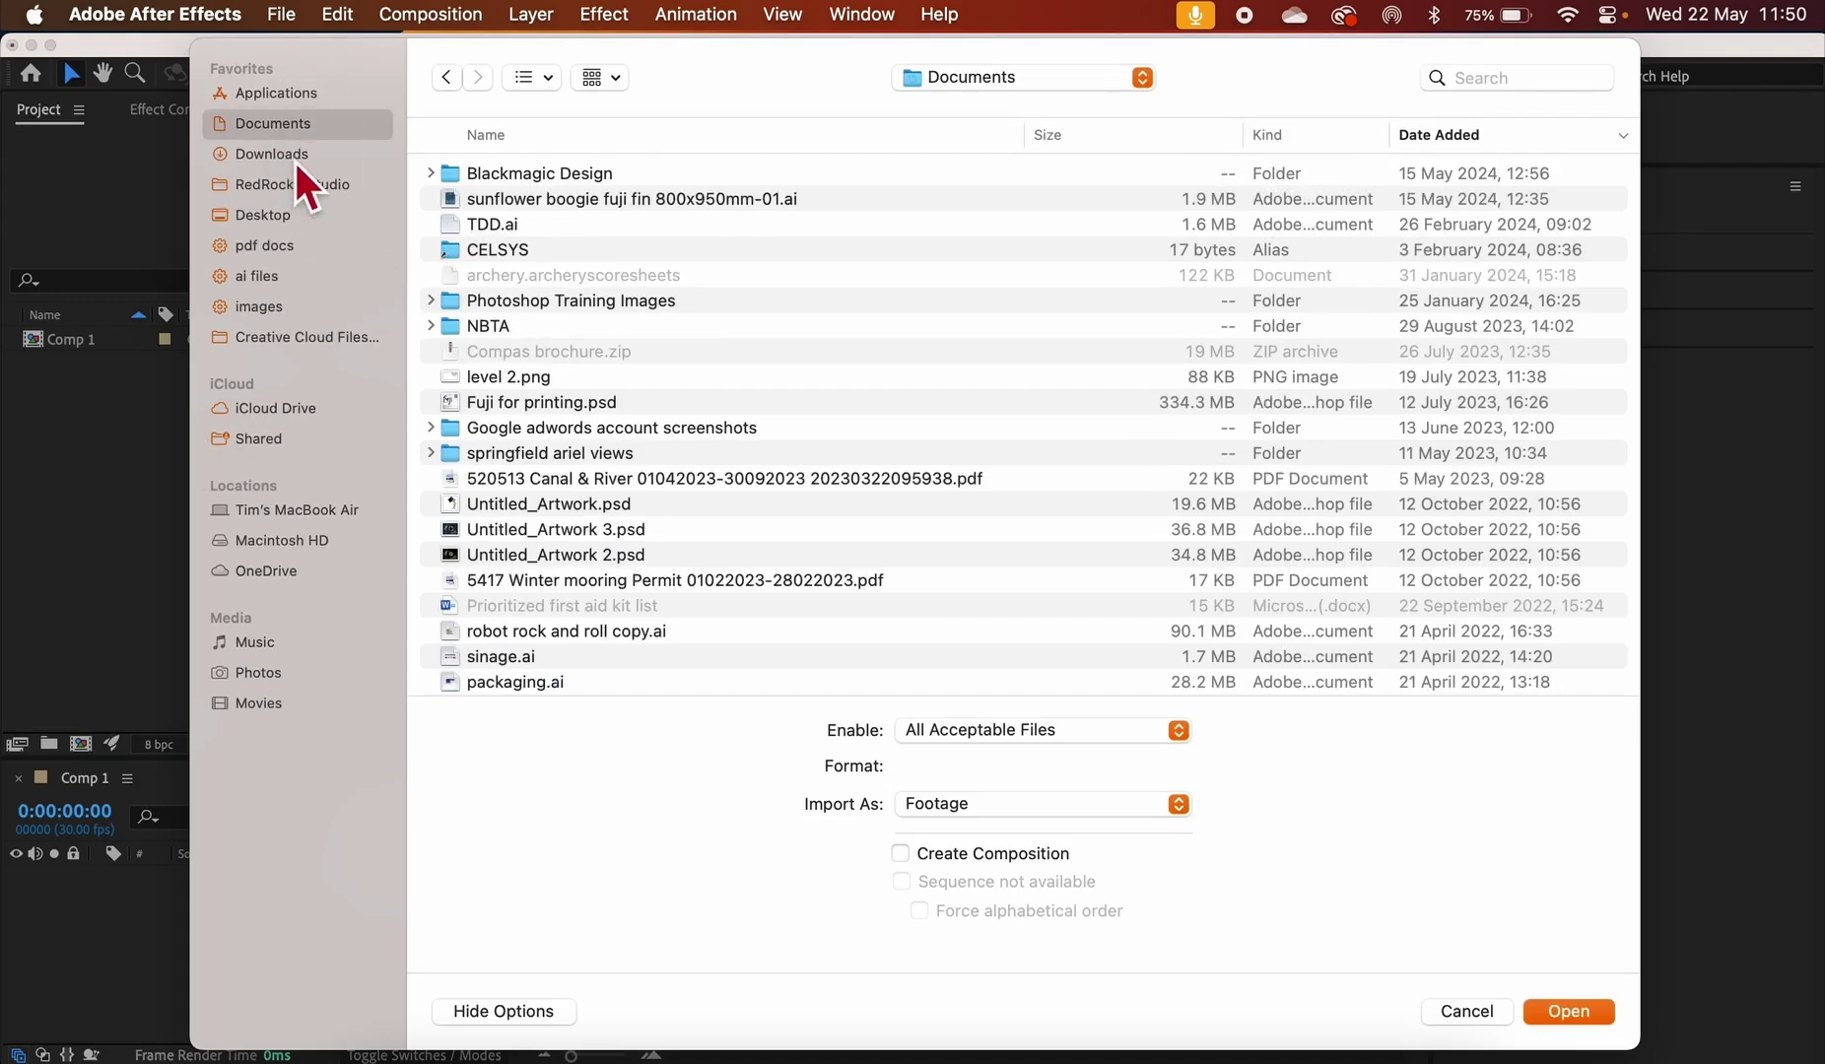
left_click(294, 159)
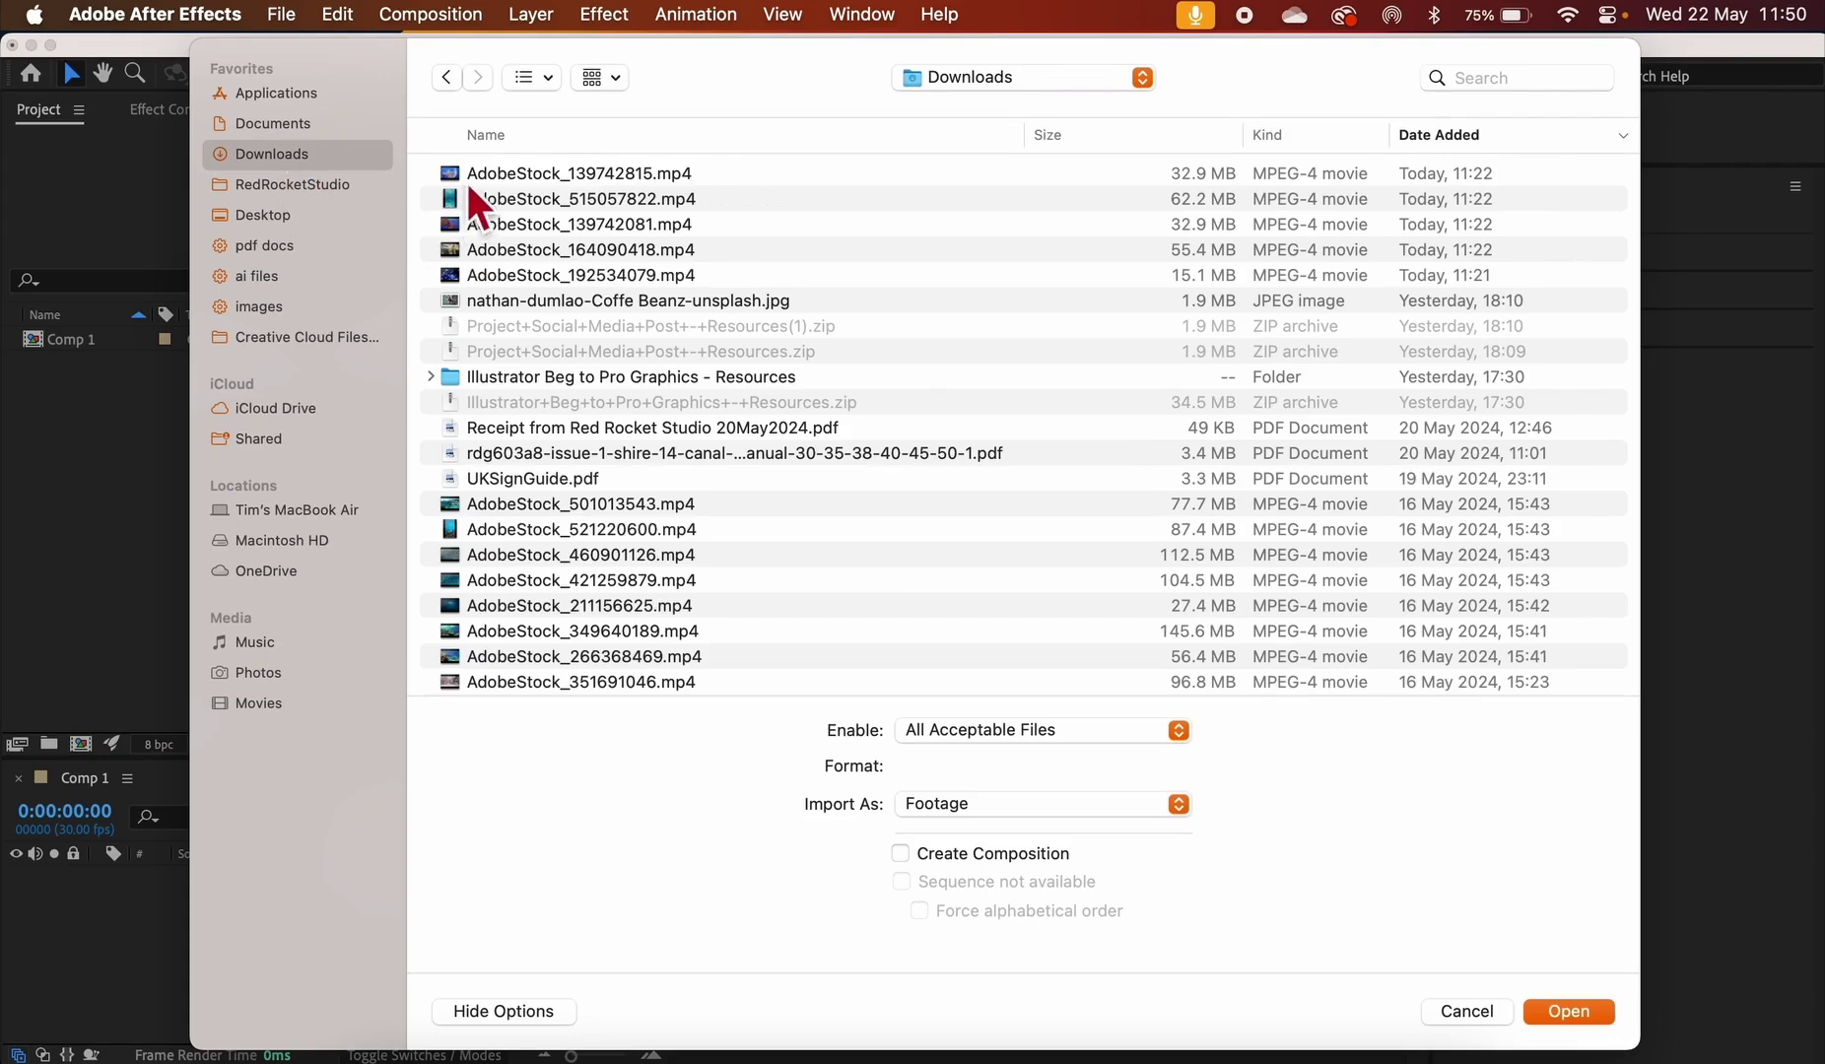
Preview AdobeStock_139742815.mp4 and import it together with AdobeStock_515057822.mp4, AdobeStock_139742081.mp4 and AdobeStock_164090418.mp4 as footage
left_click(465, 179)
key("space")
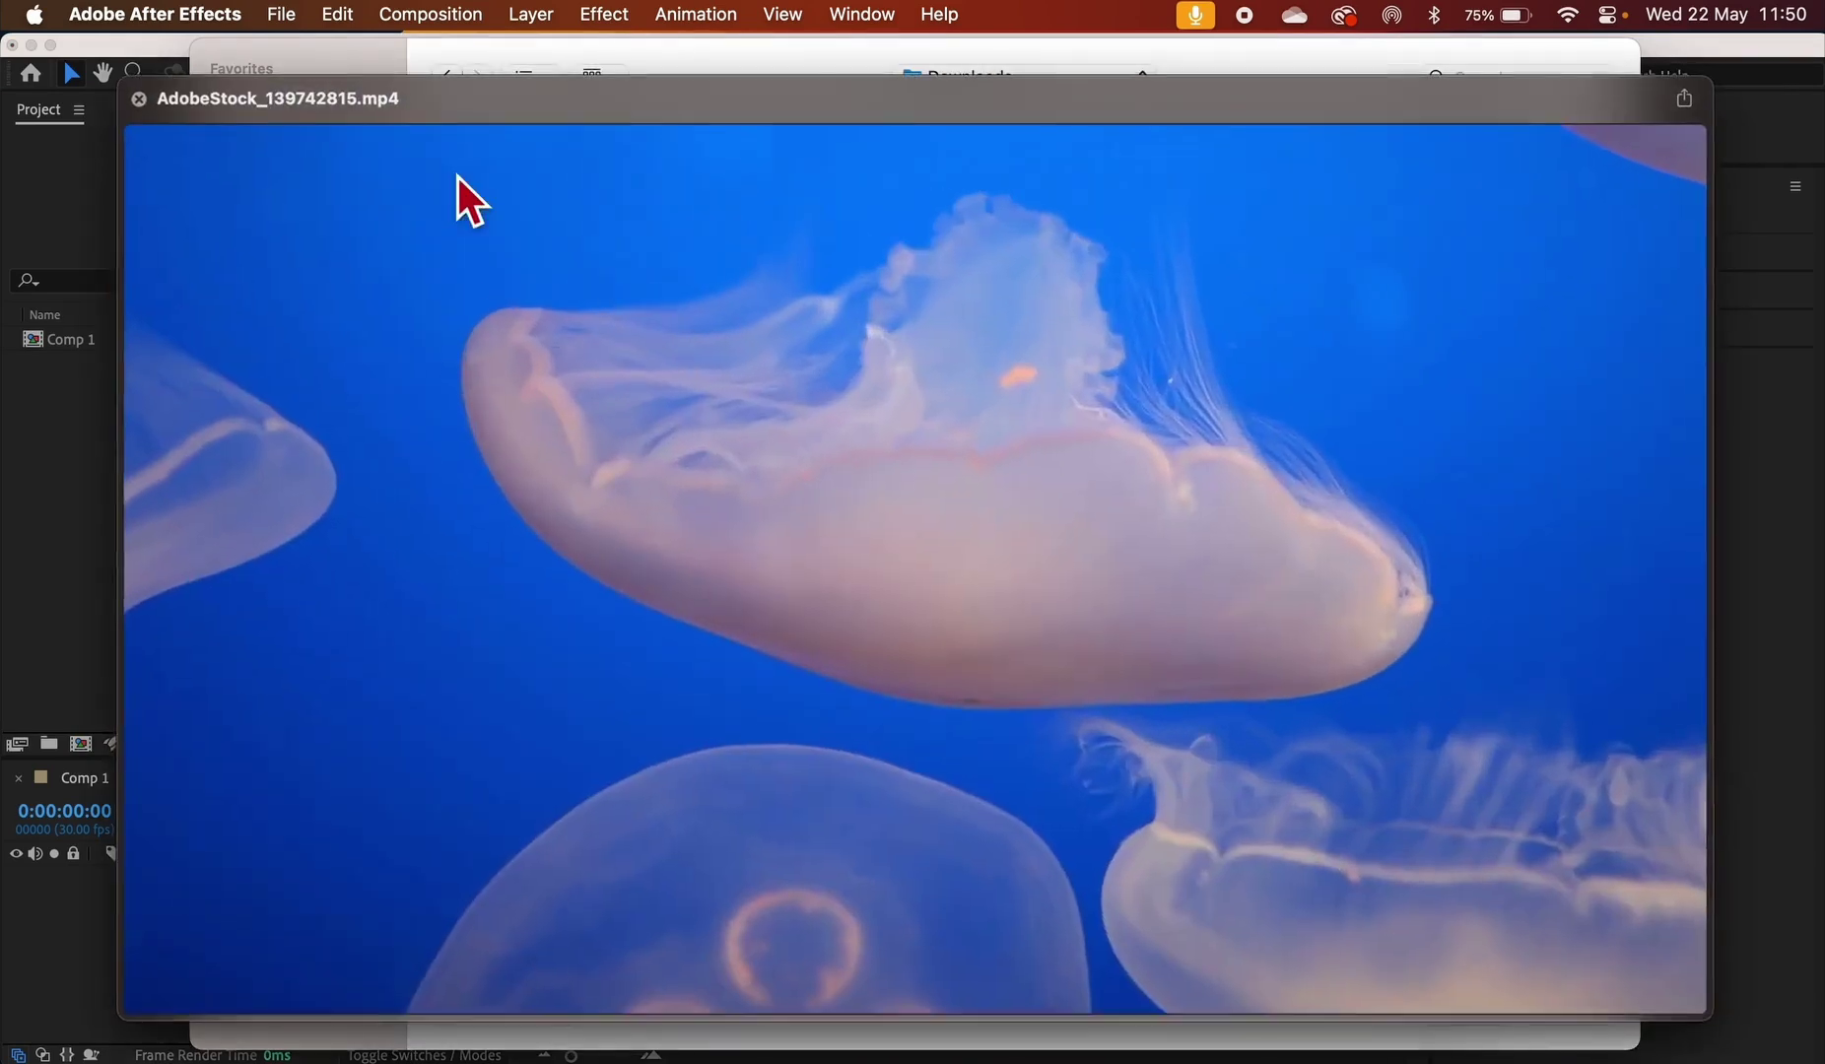
key("space")
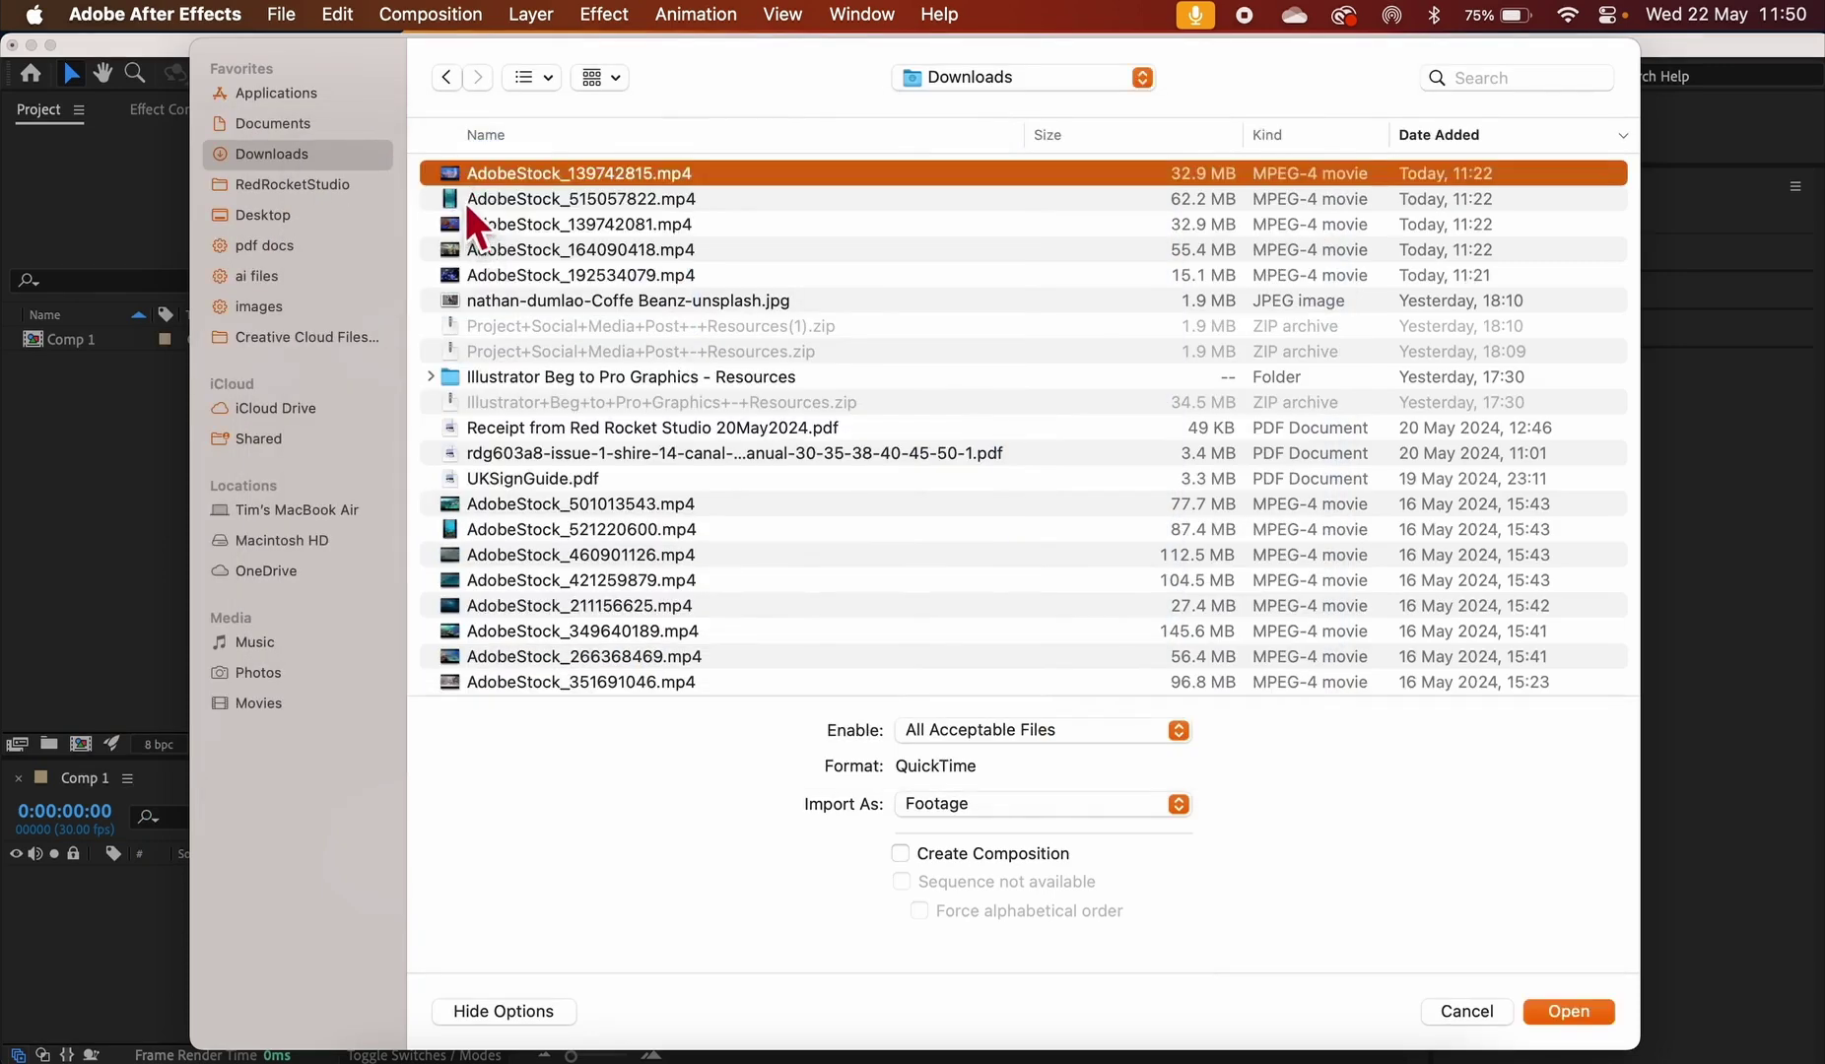
left_click(460, 208, "shift")
left_click(459, 231, "shift")
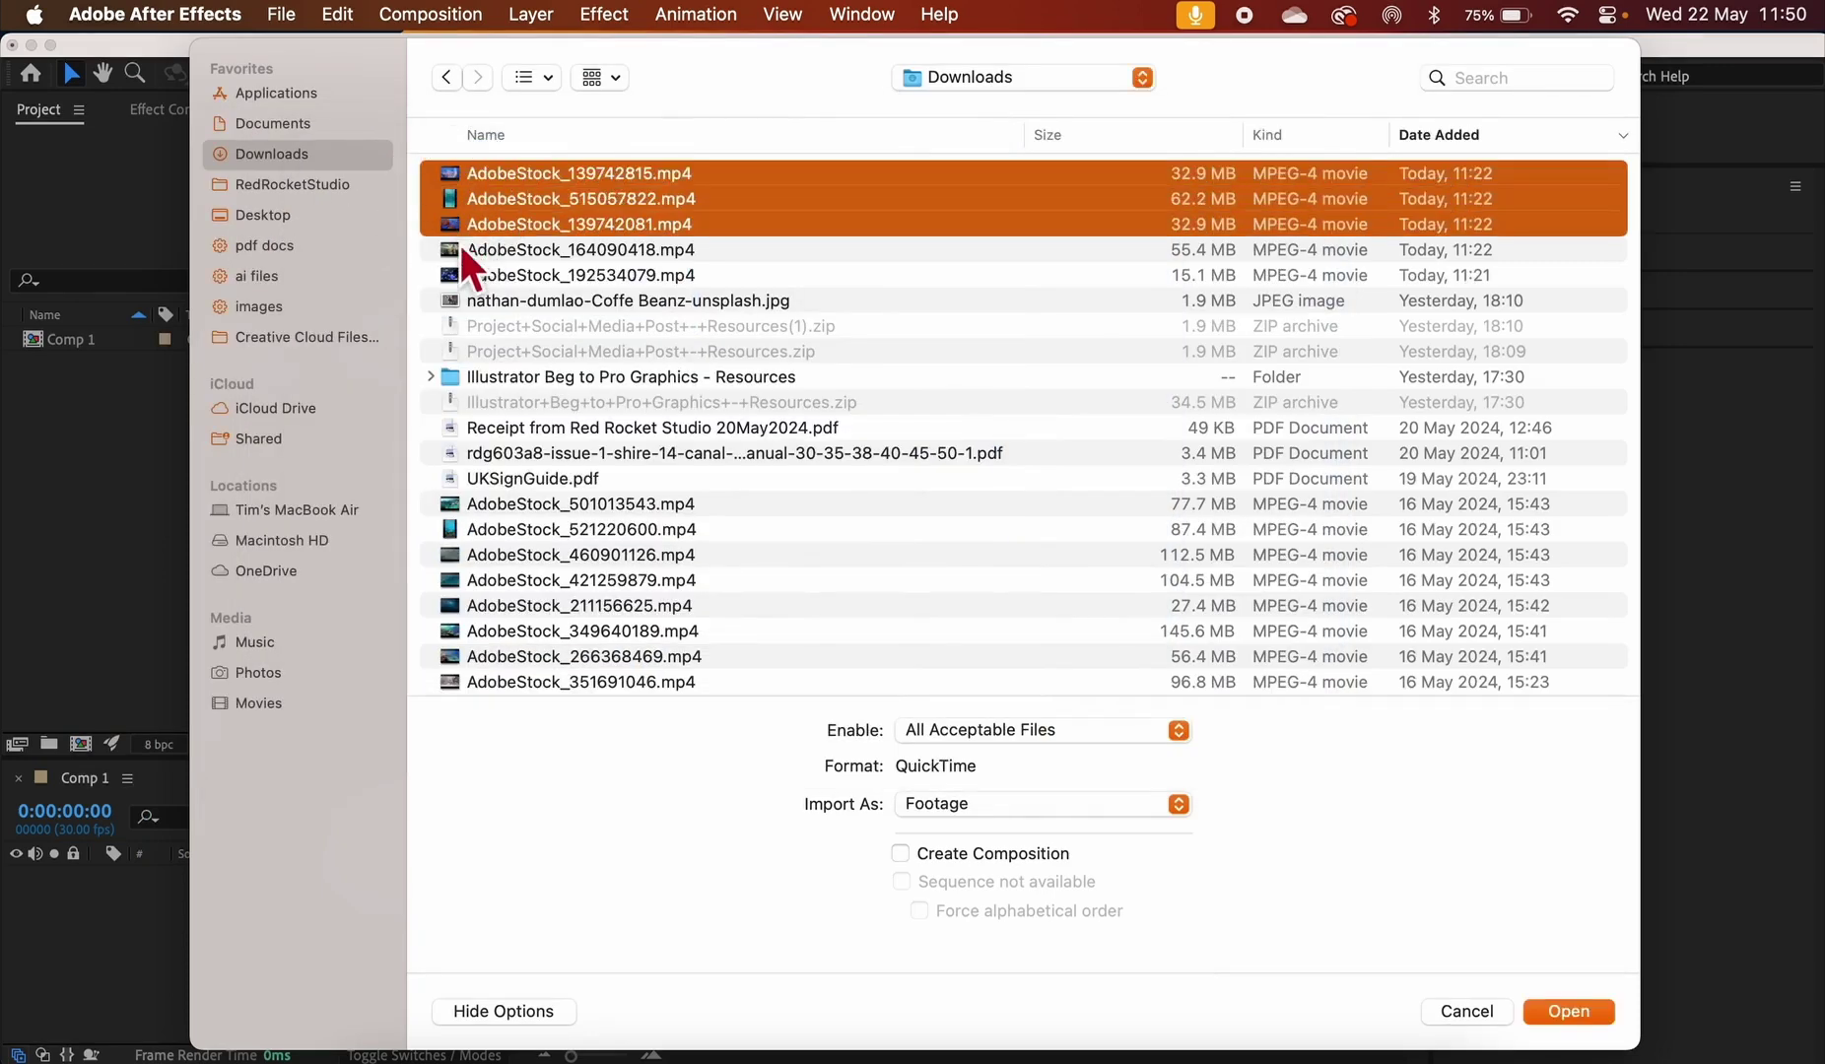
left_click(462, 251, "shift")
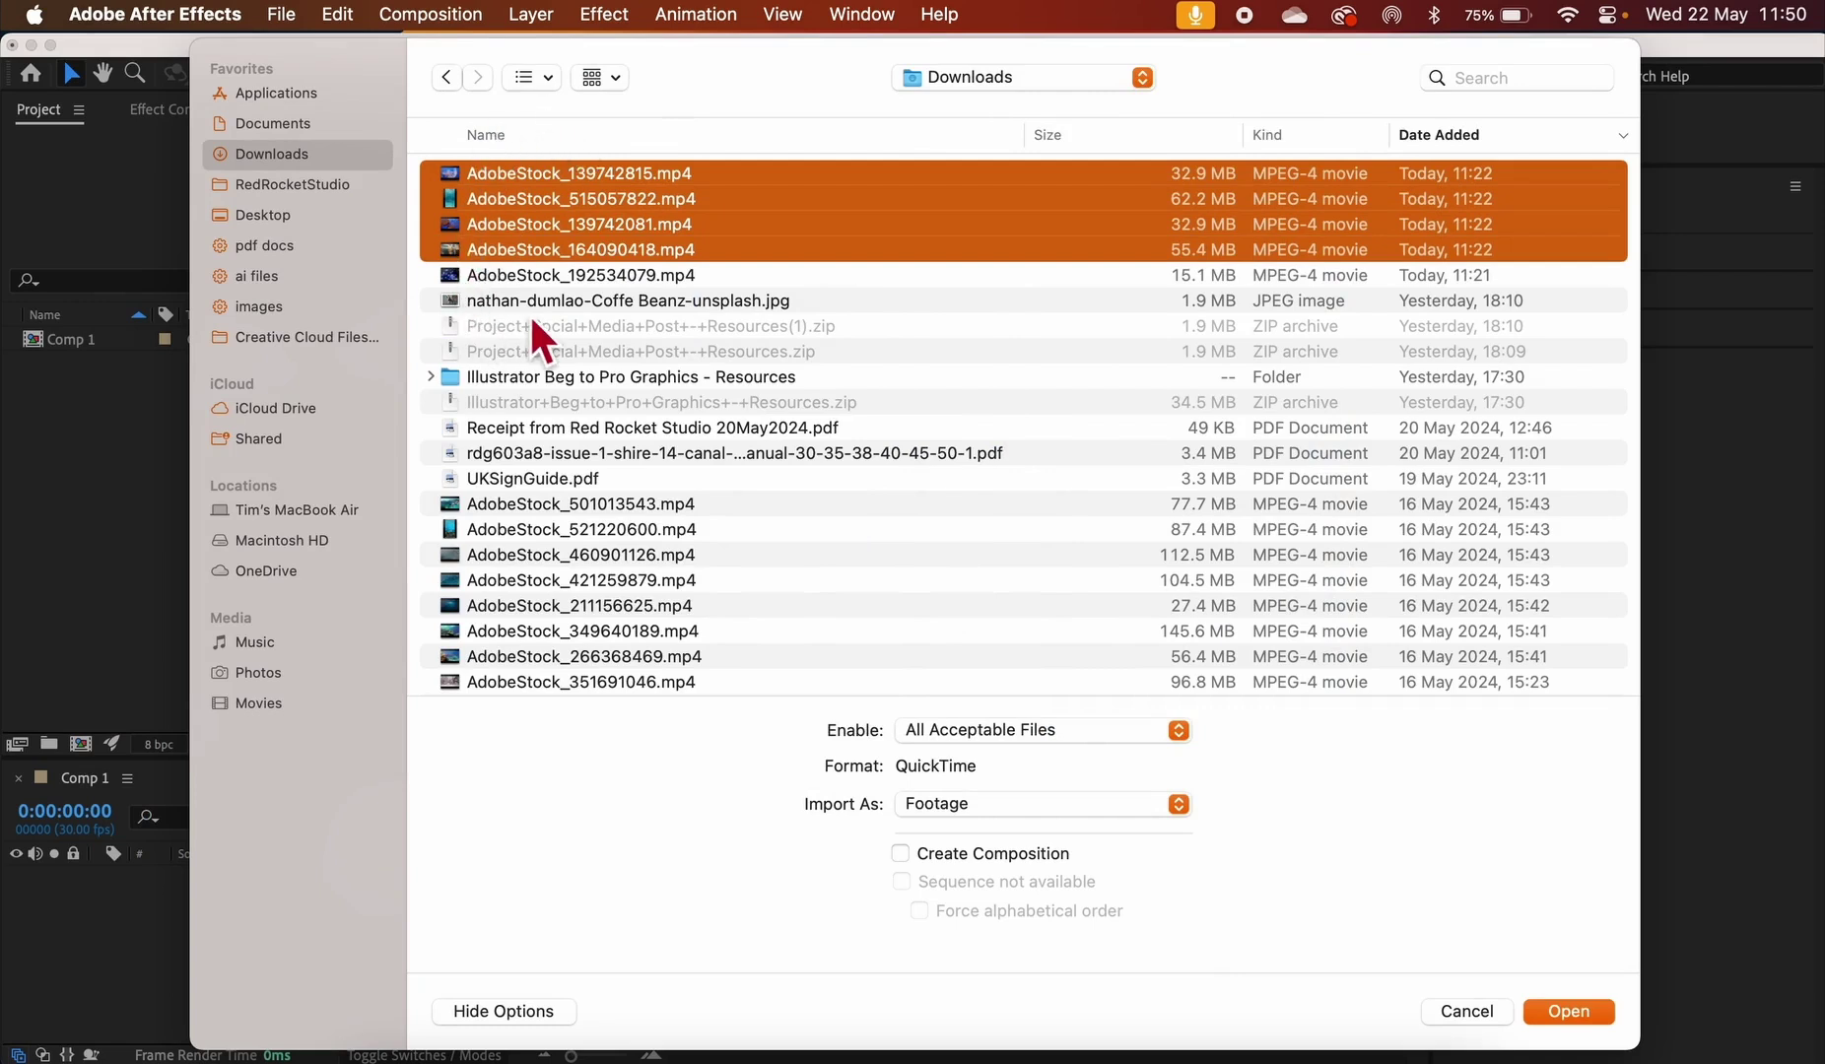
left_click(1566, 1012)
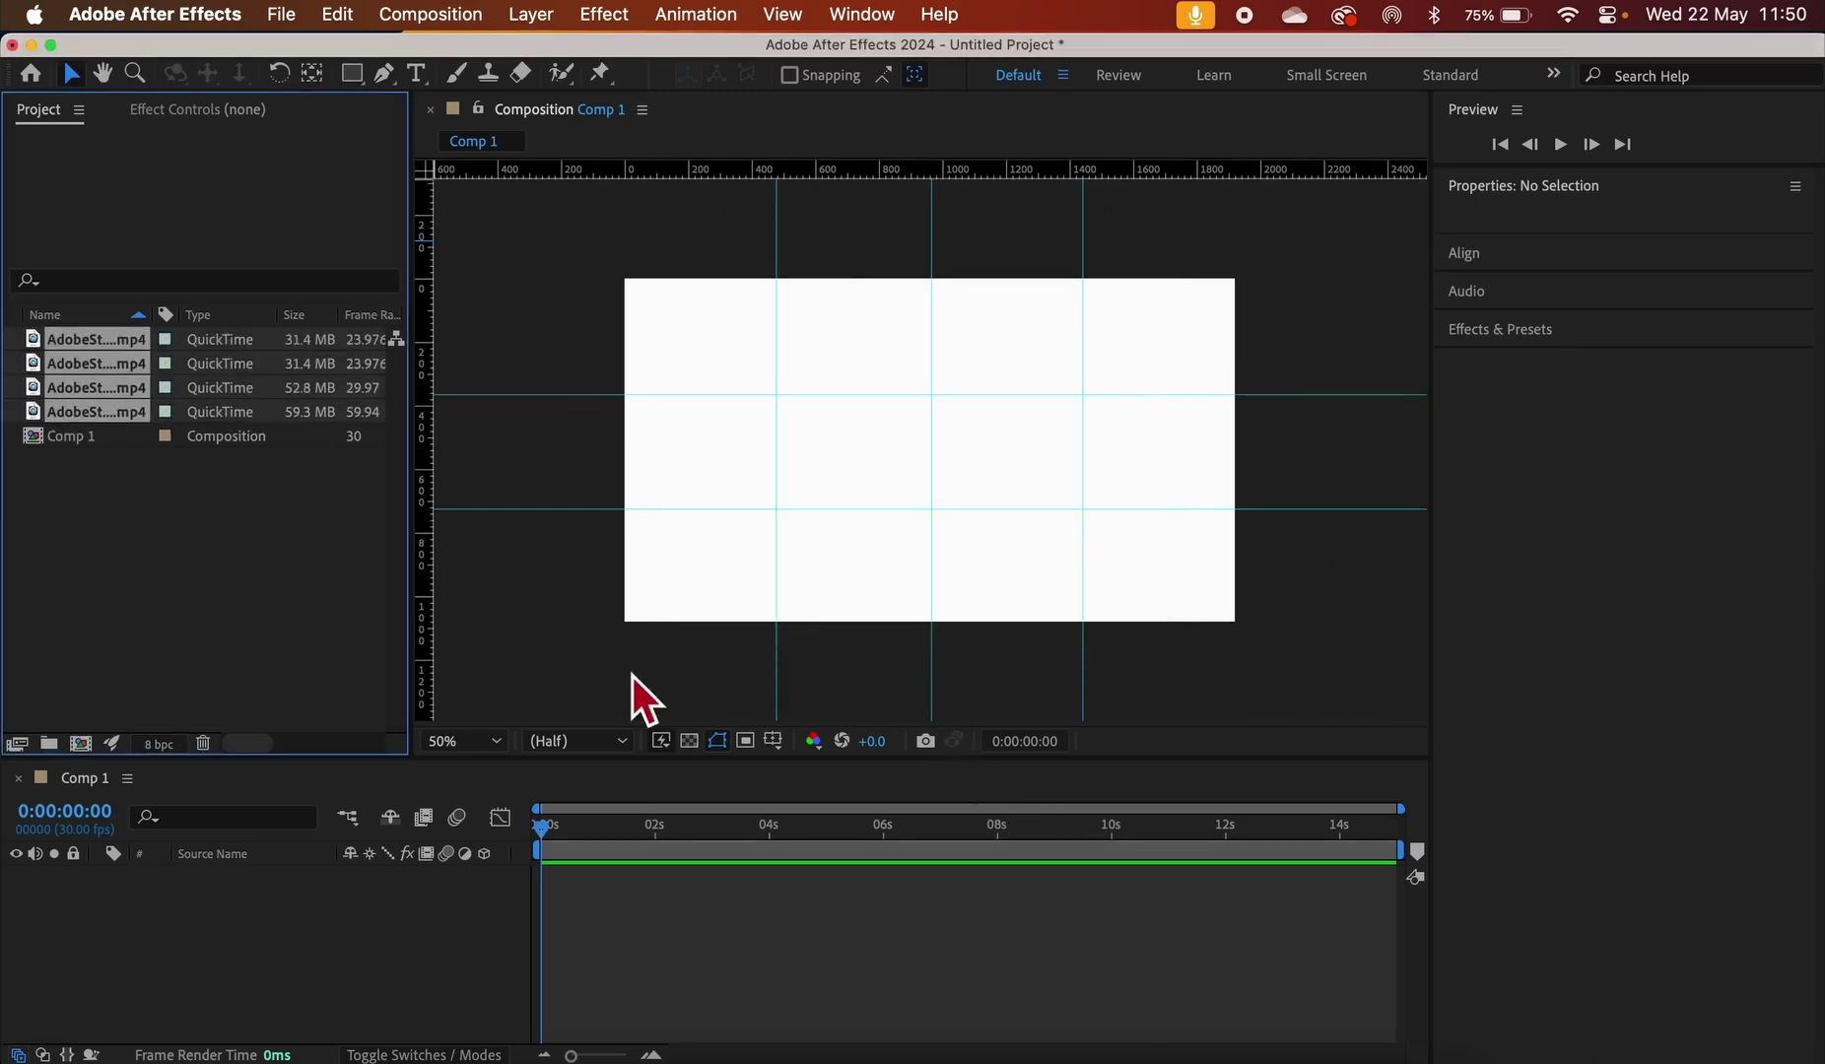
left_click(192, 537)
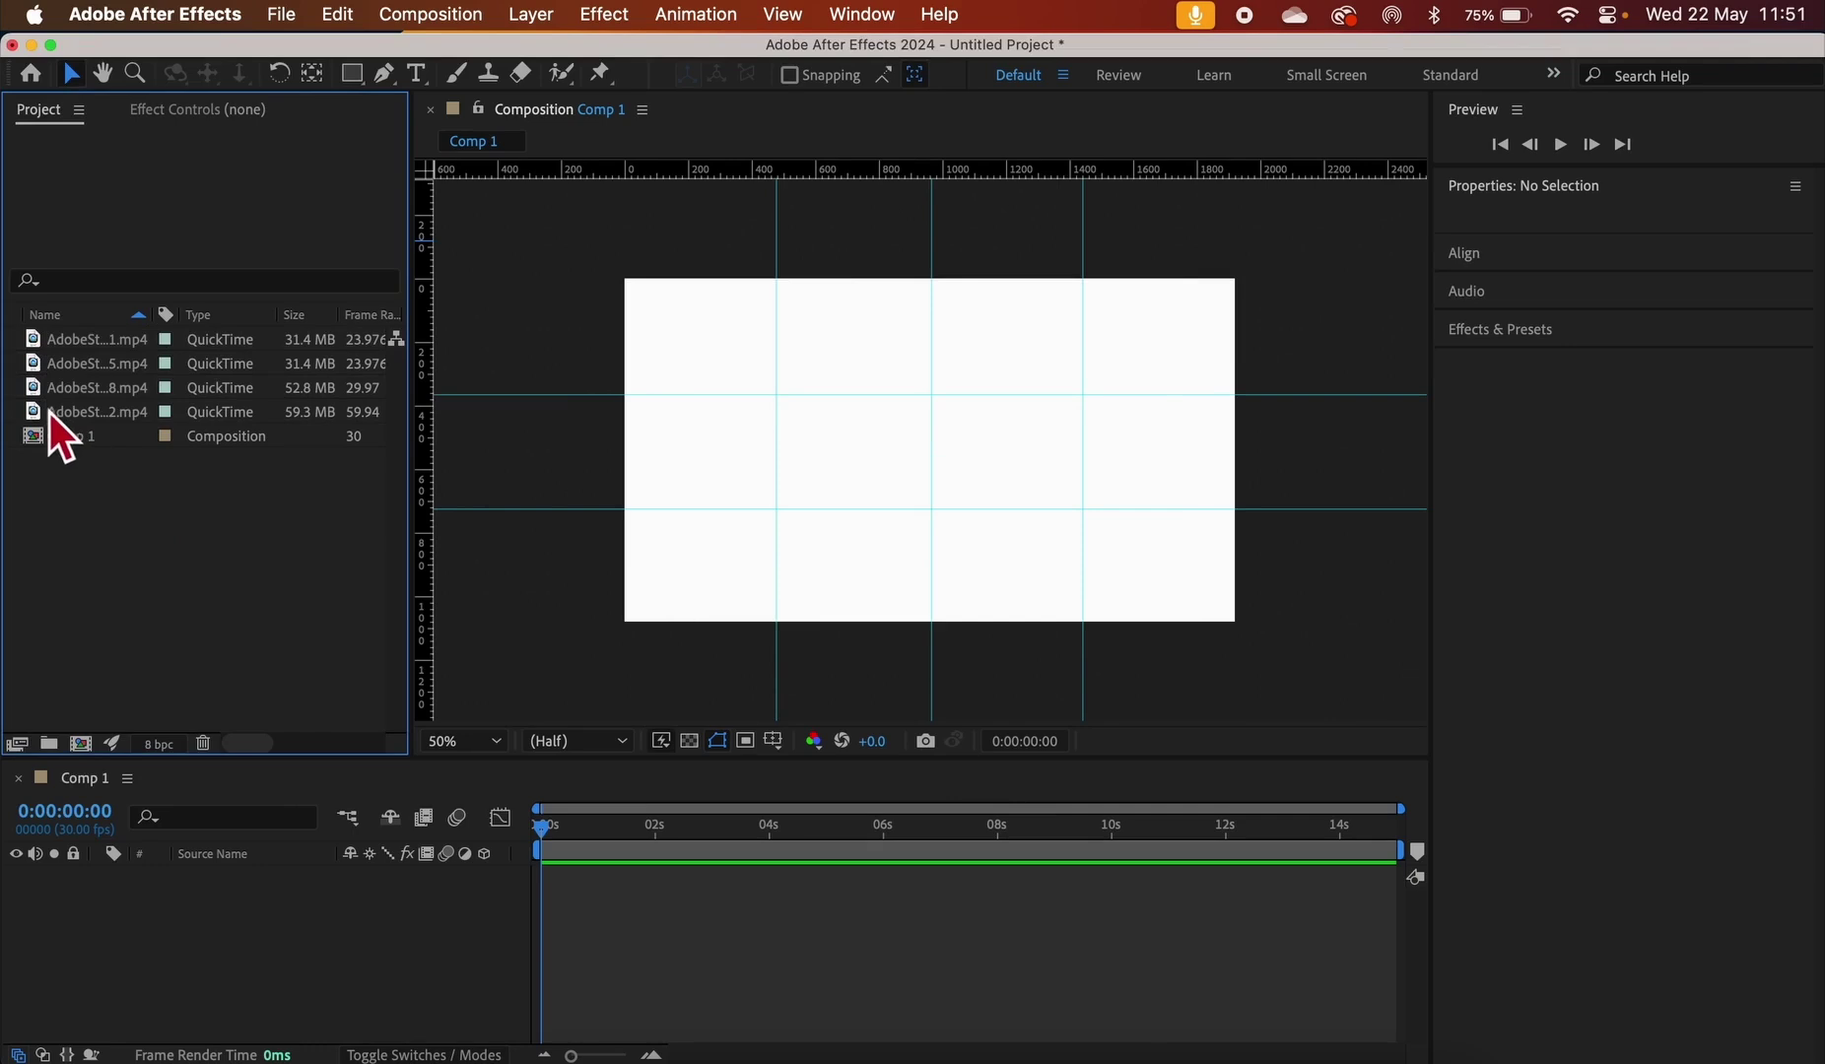
Add AdobeStock_515057822.mp4 to the Comp 1 timeline and align its start with 0 seconds
left_click_drag(47, 415, 606, 933)
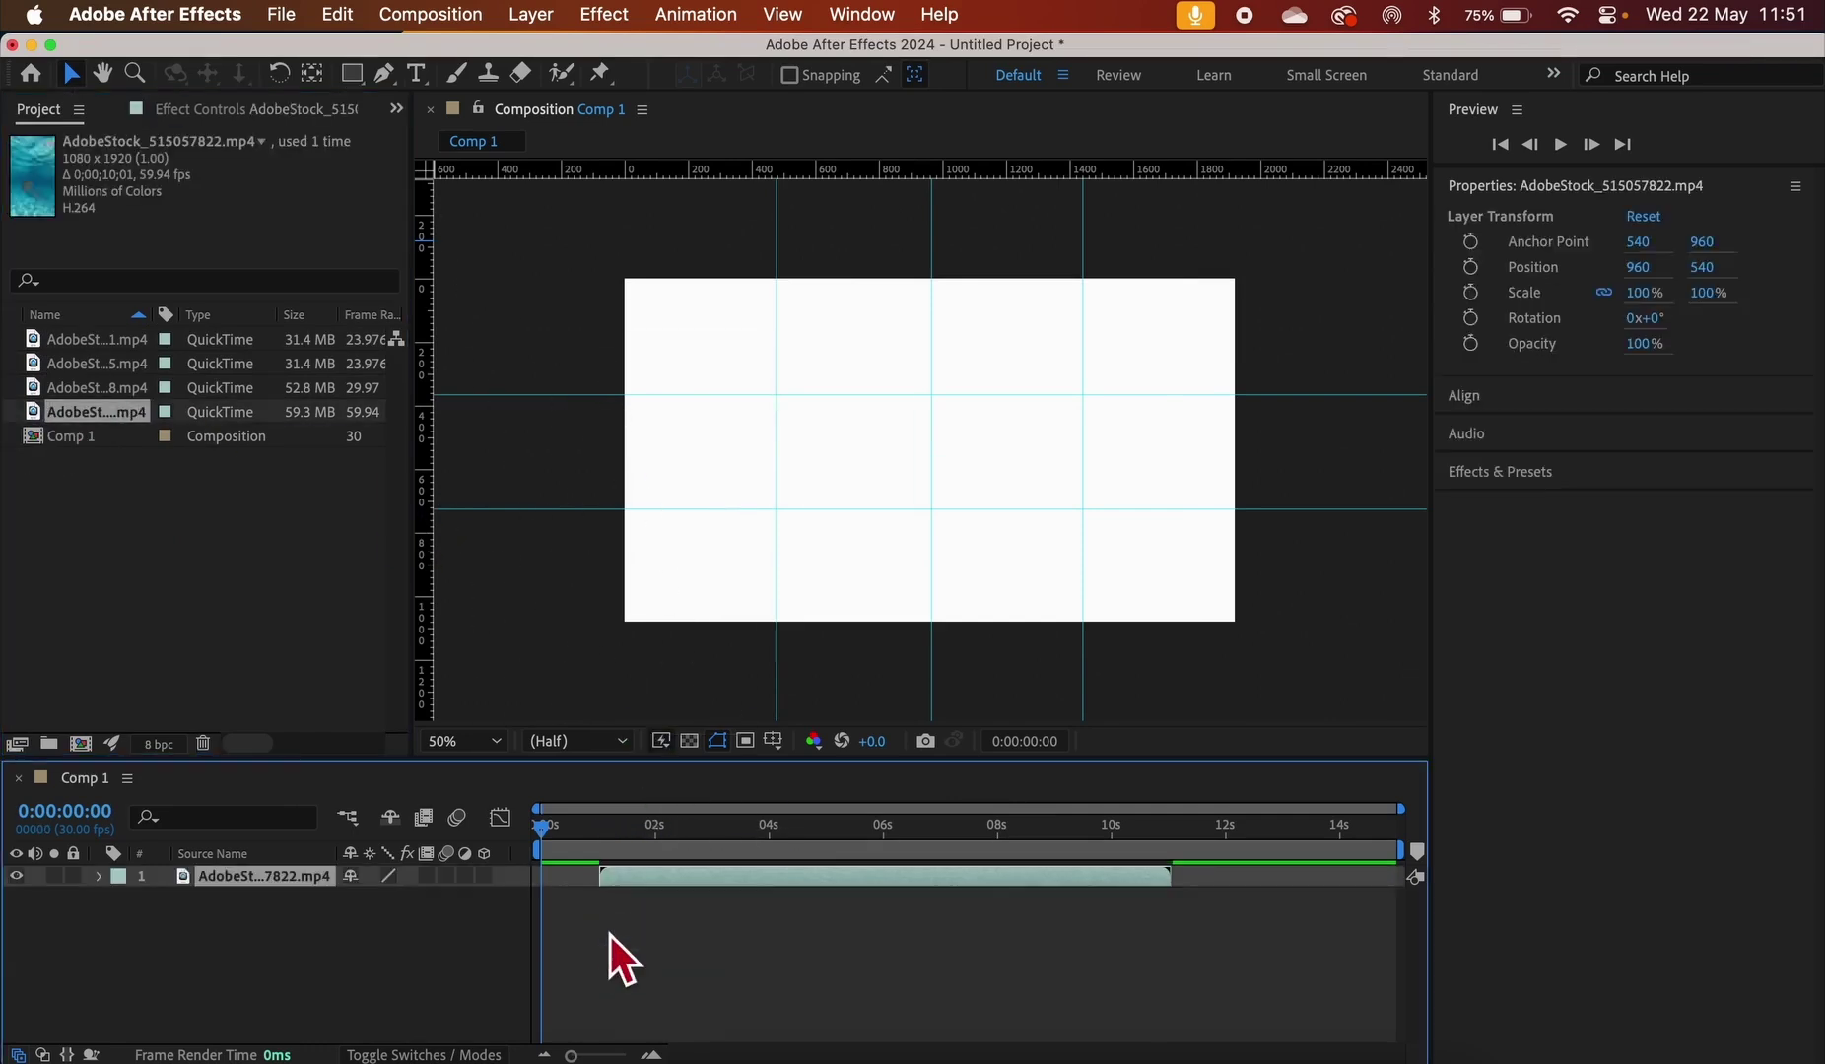
left_click_drag(636, 831, 738, 875)
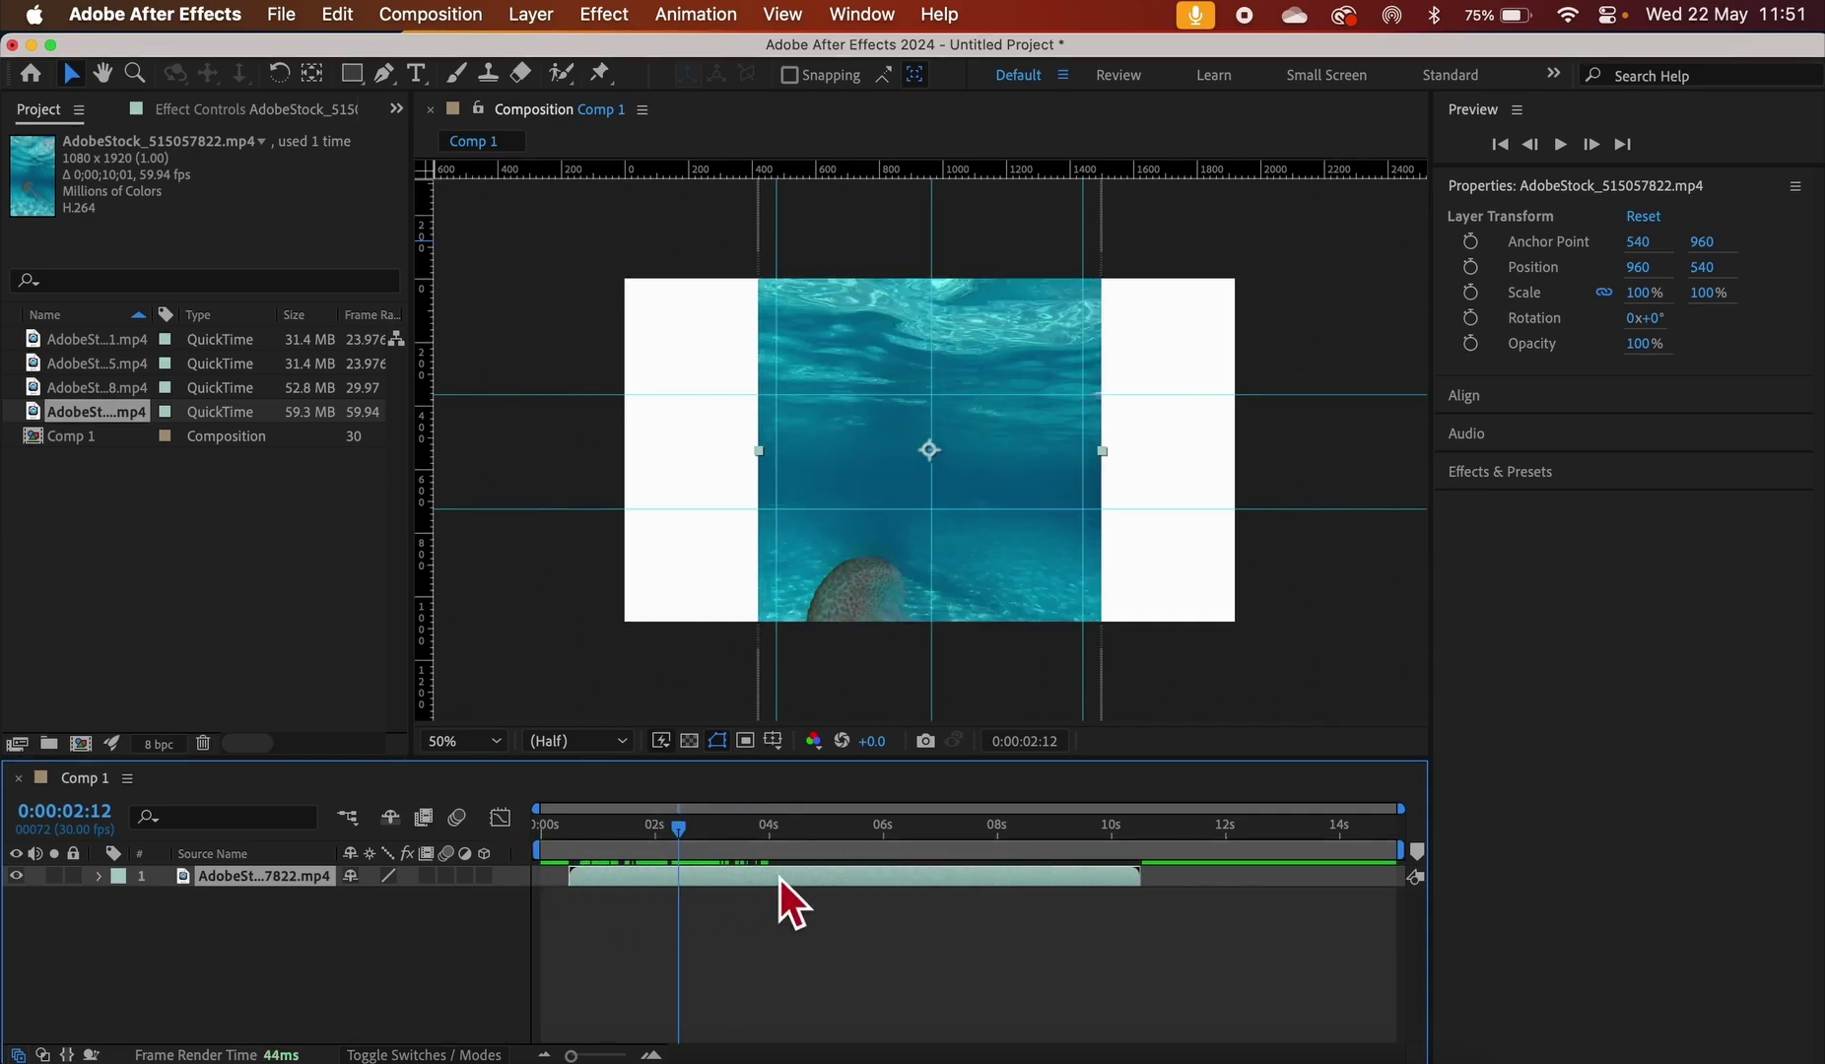
left_click_drag(771, 874, 749, 875)
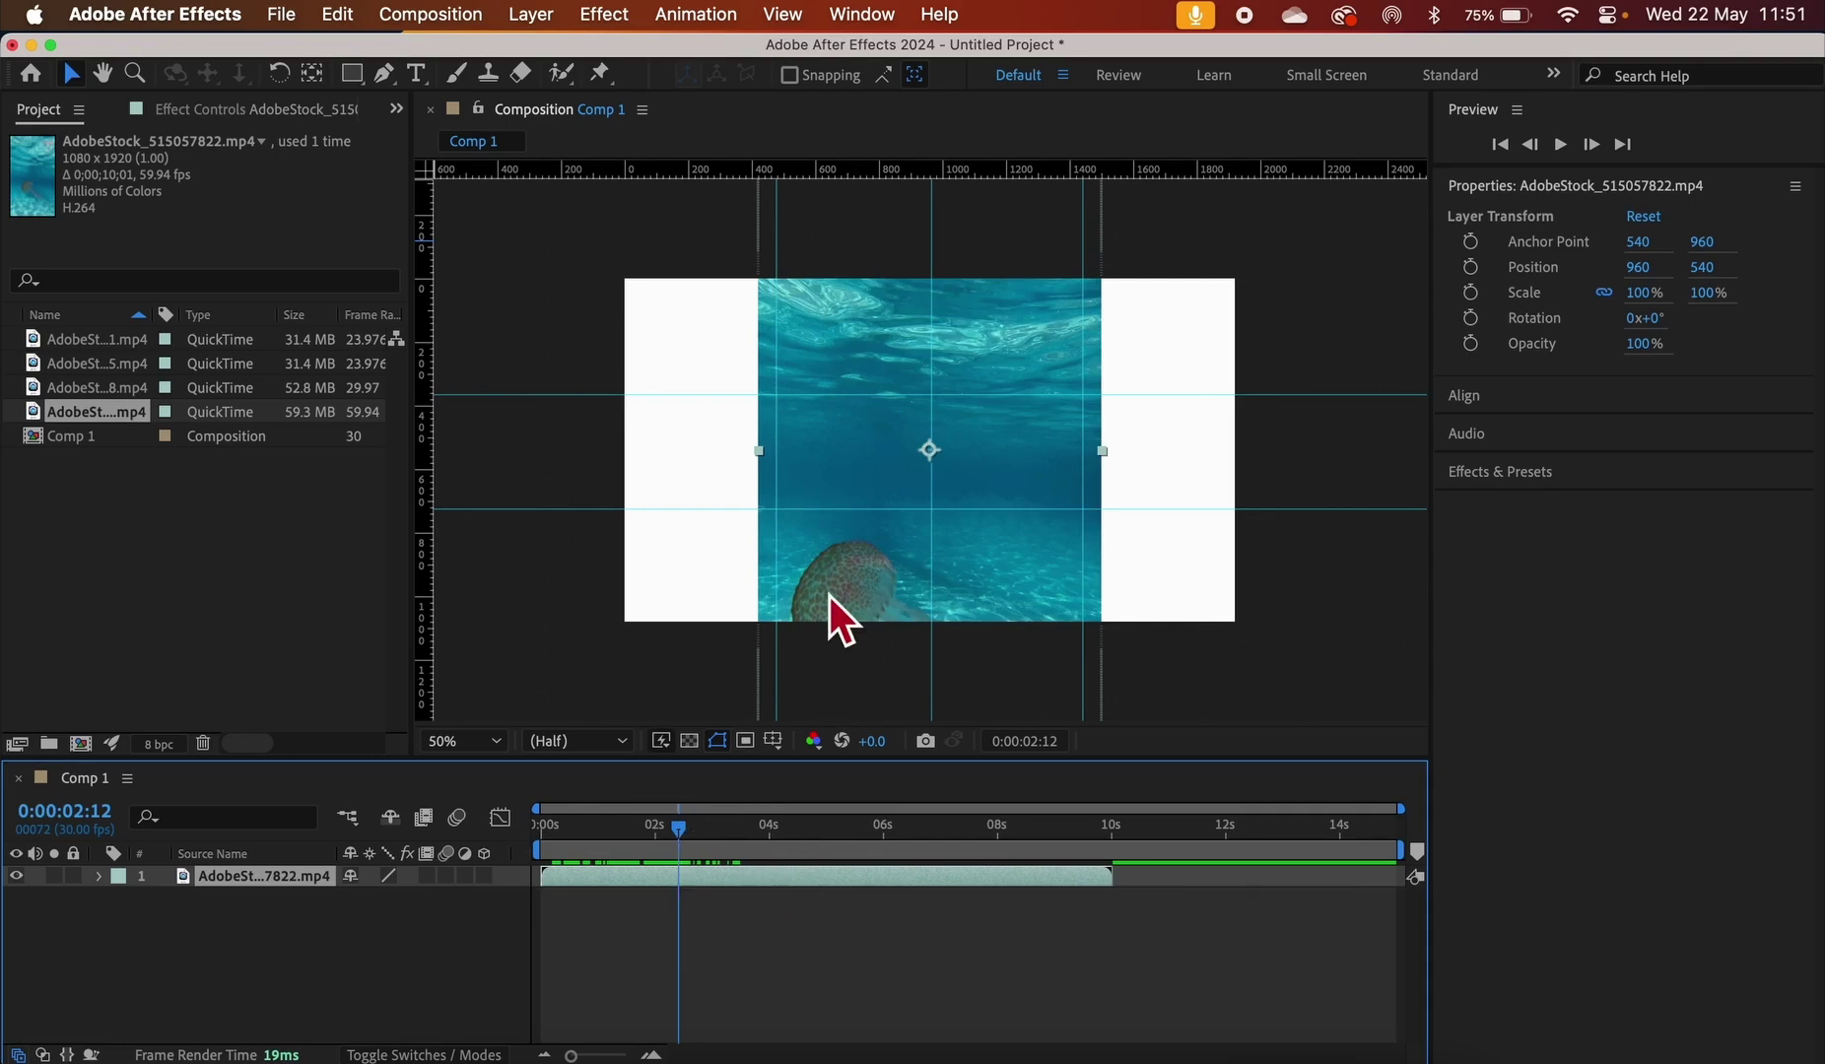
Reposition the AdobeStock_515057822.mp4 layer to about 352, 248, scrubbing through the clip to check the jellyfish's framing in the leftmost guide column
left_click_drag(845, 585, 686, 476)
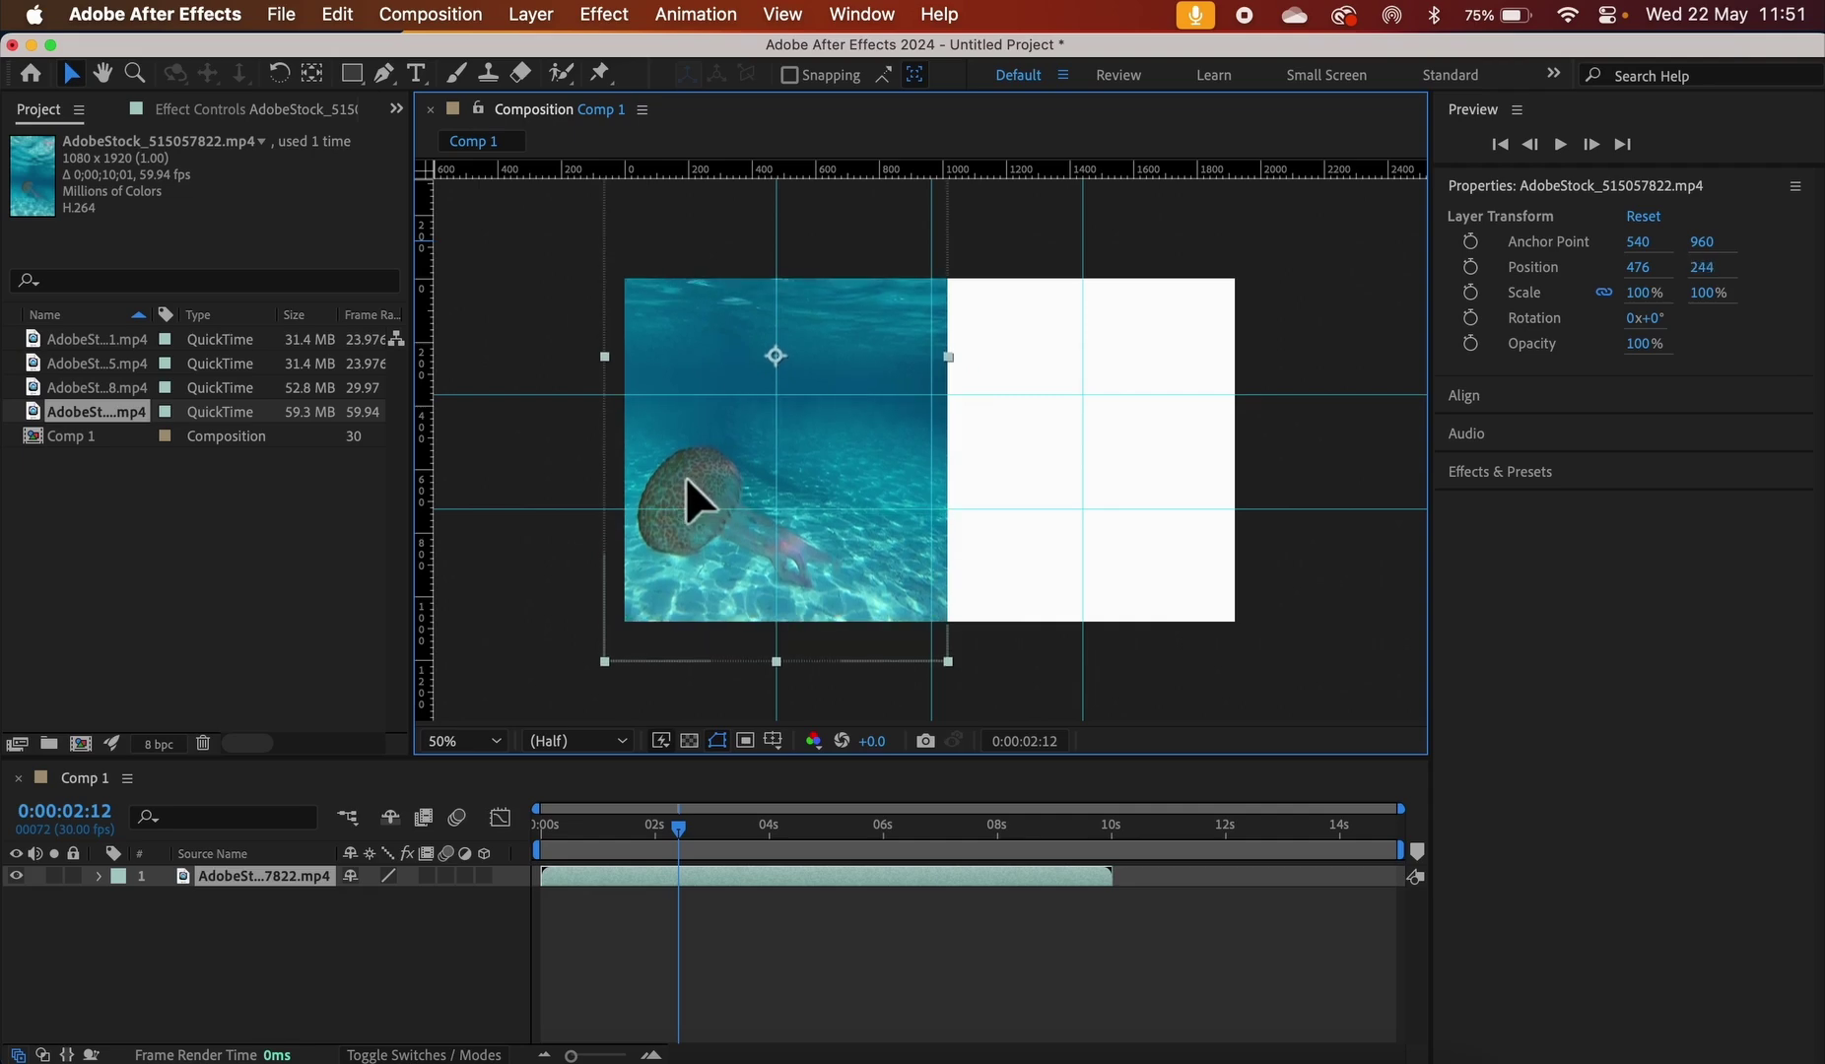
left_click_drag(687, 478, 687, 478)
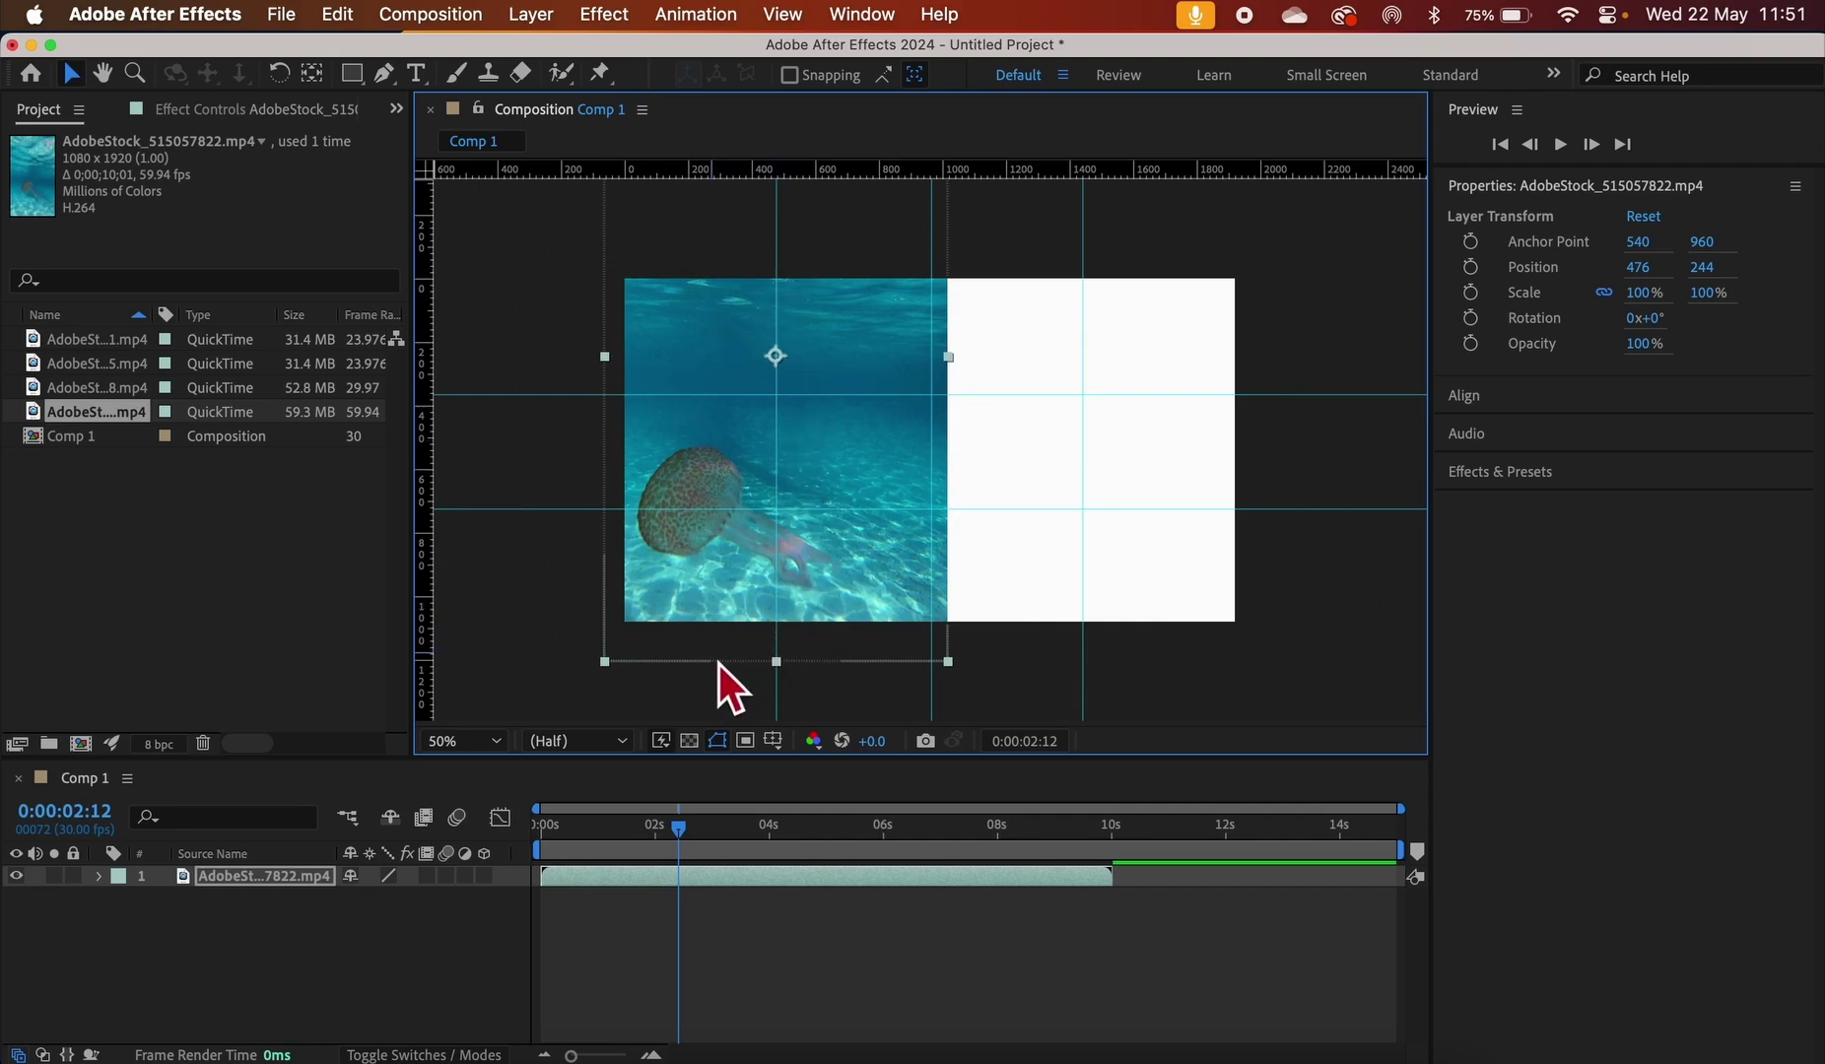
left_click(657, 826)
left_click_drag(661, 829, 843, 792)
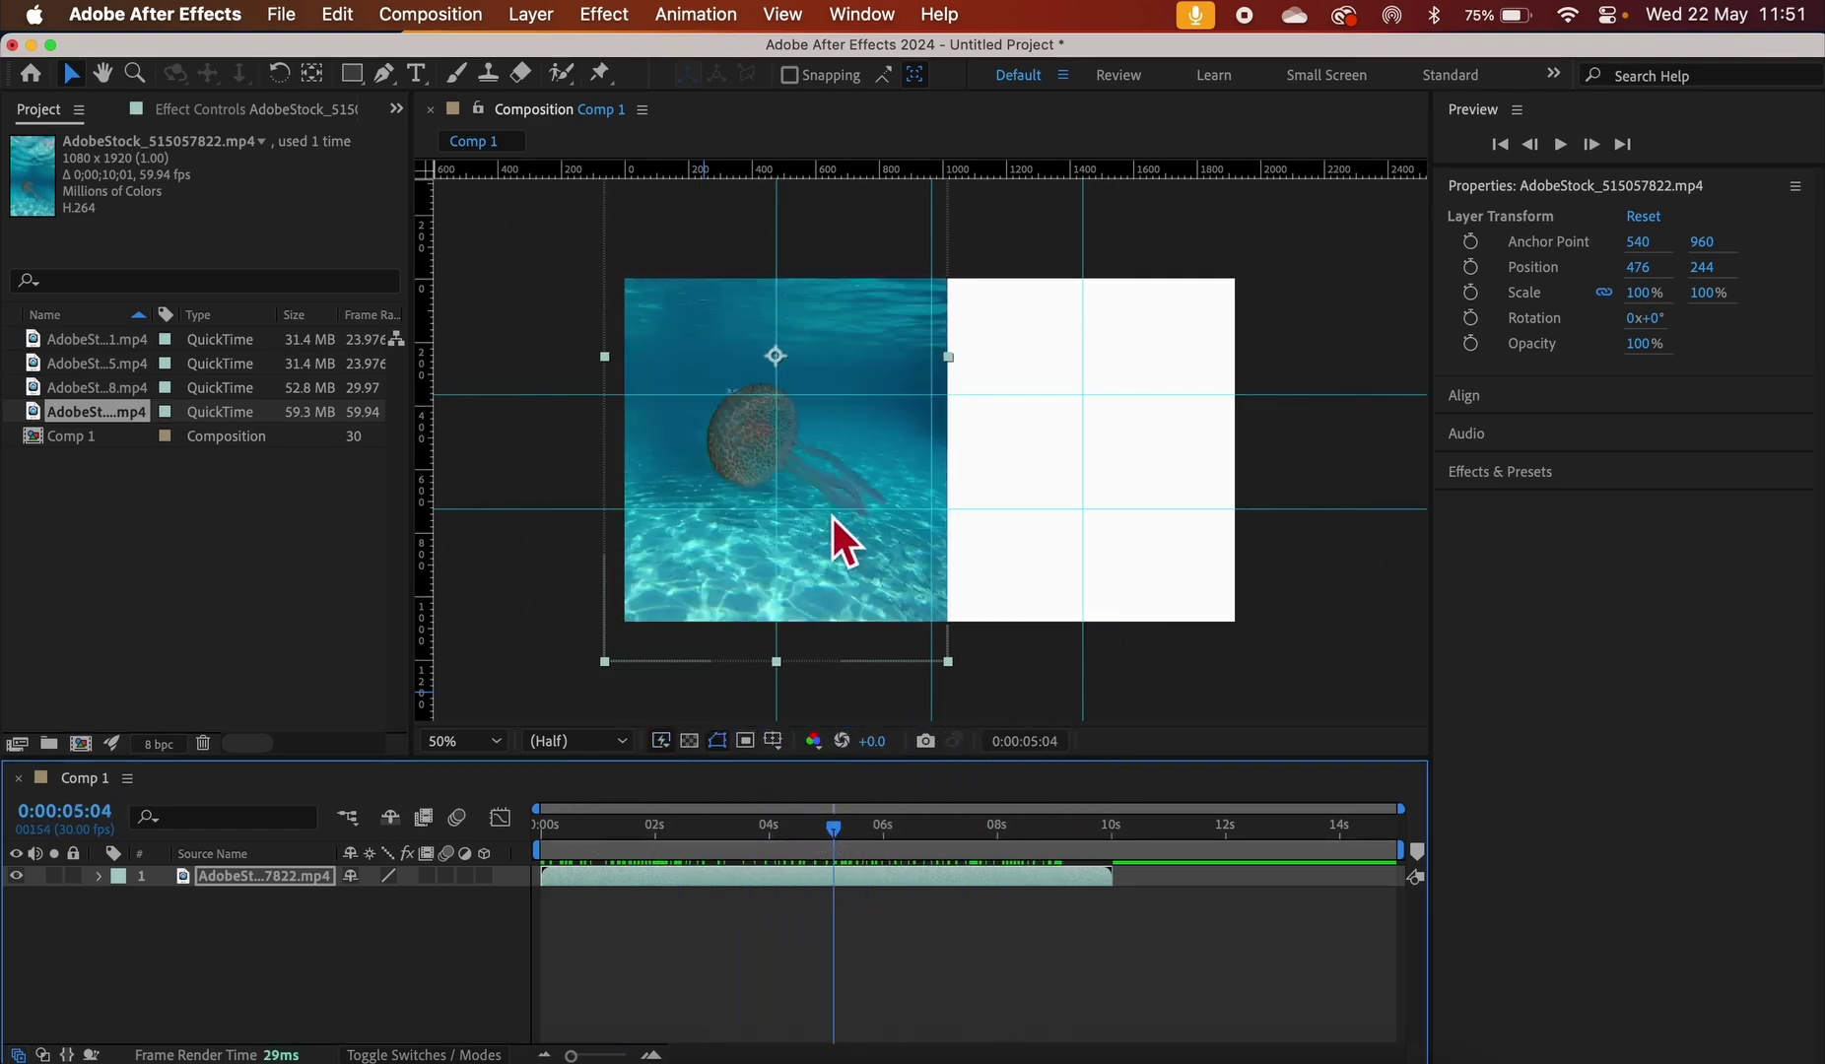
left_click_drag(826, 475, 788, 476)
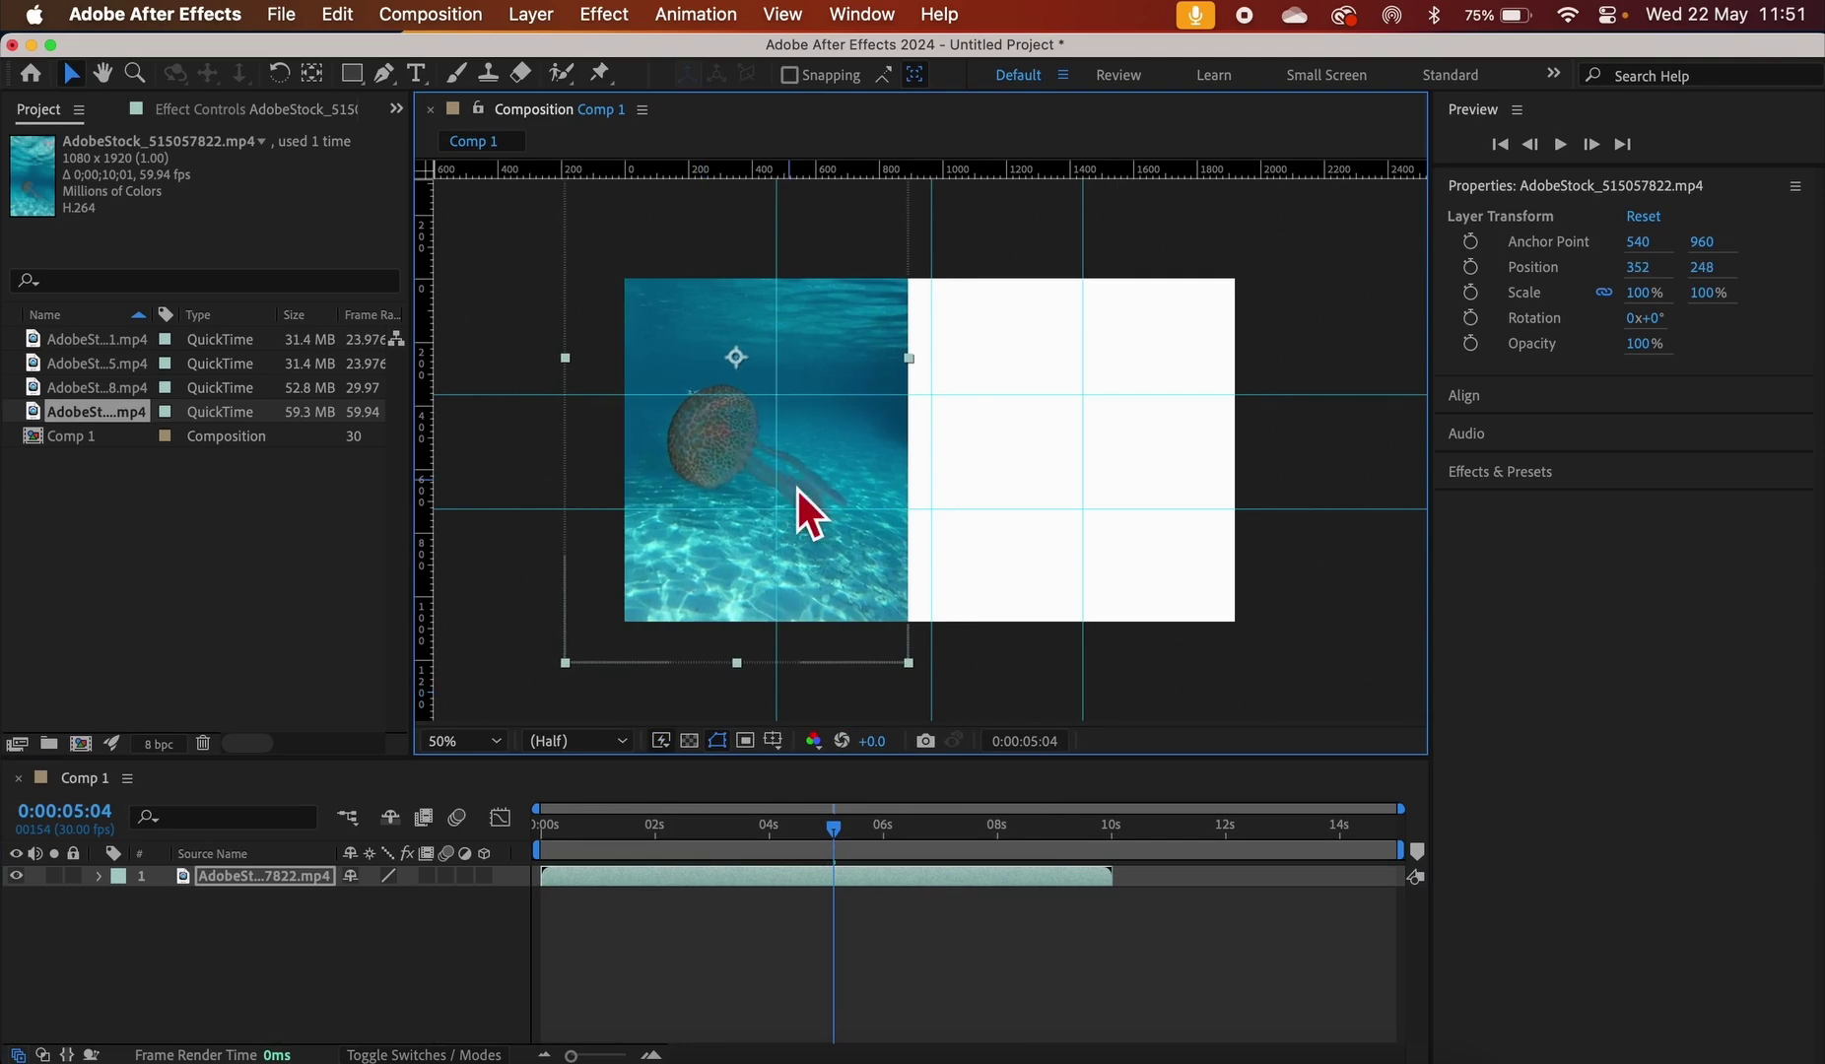
left_click_drag(843, 837, 533, 813)
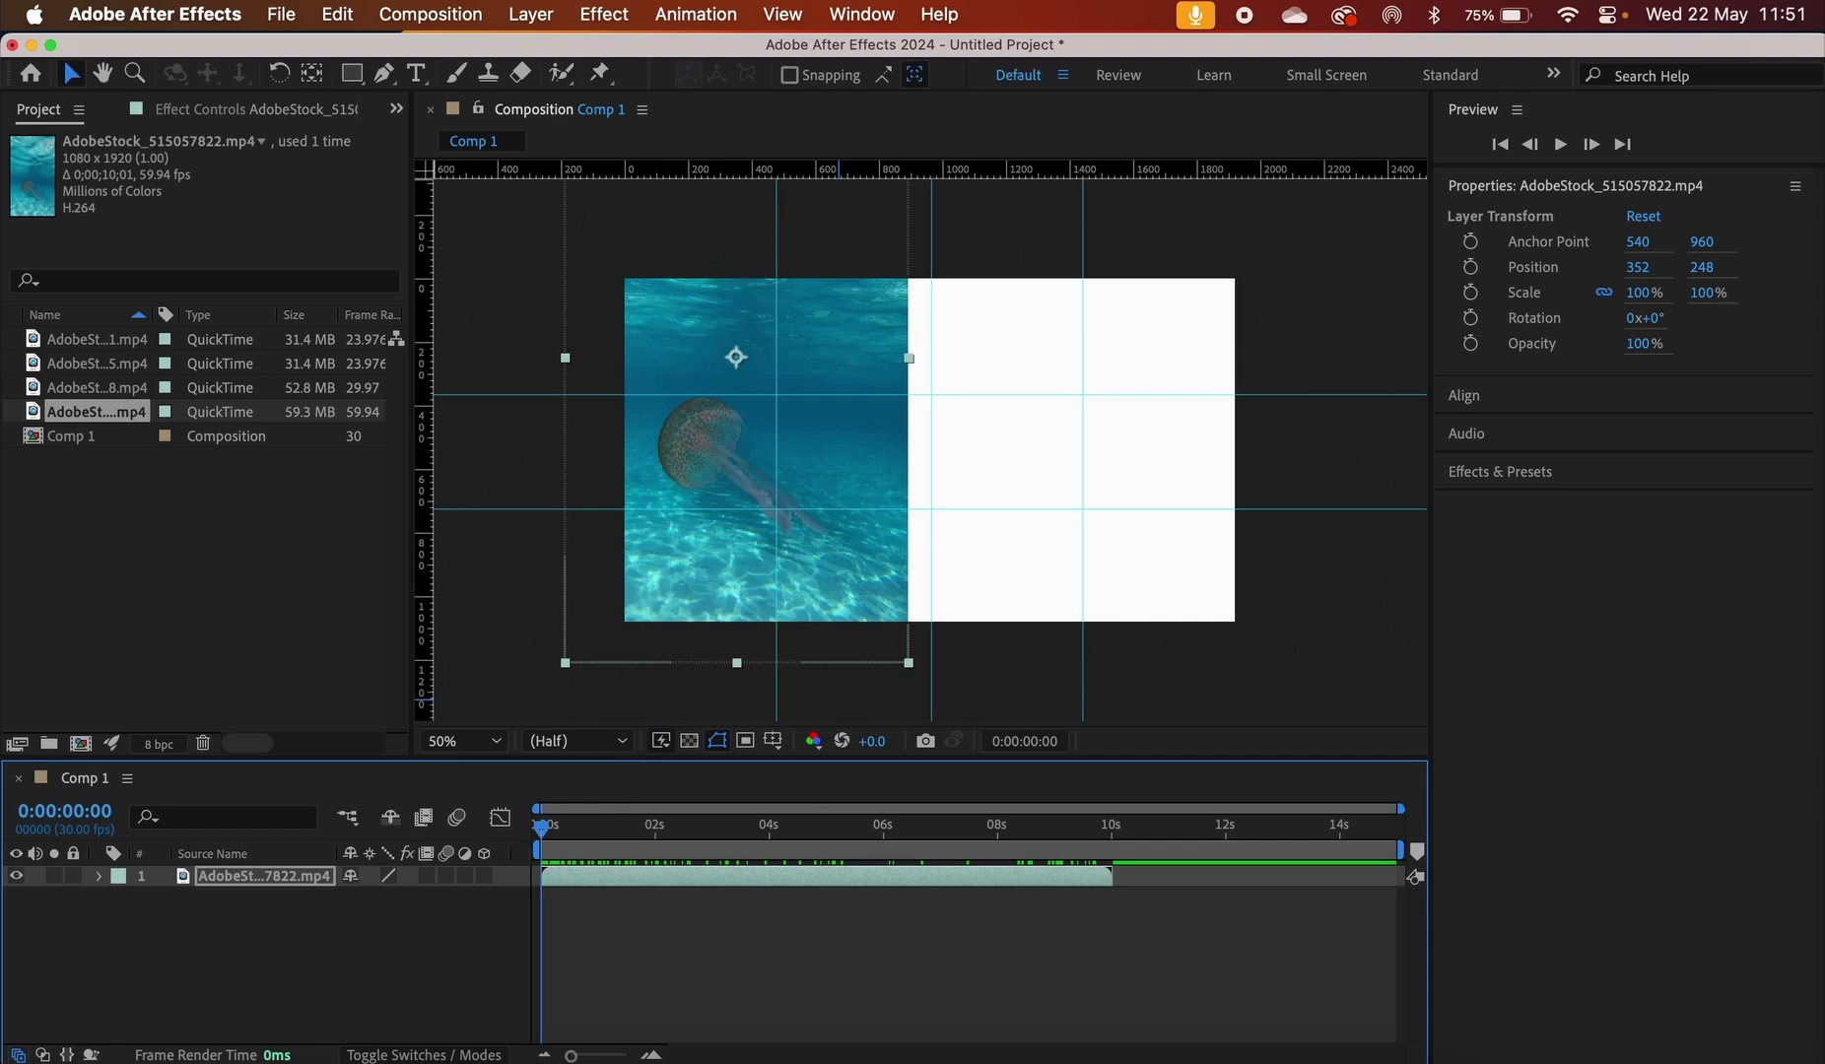
Draw a full-height rectangular mask on the AdobeStock_515057822.mp4 layer from the composition's left edge to the first vertical guide, and scrub through the result
left_click(359, 79)
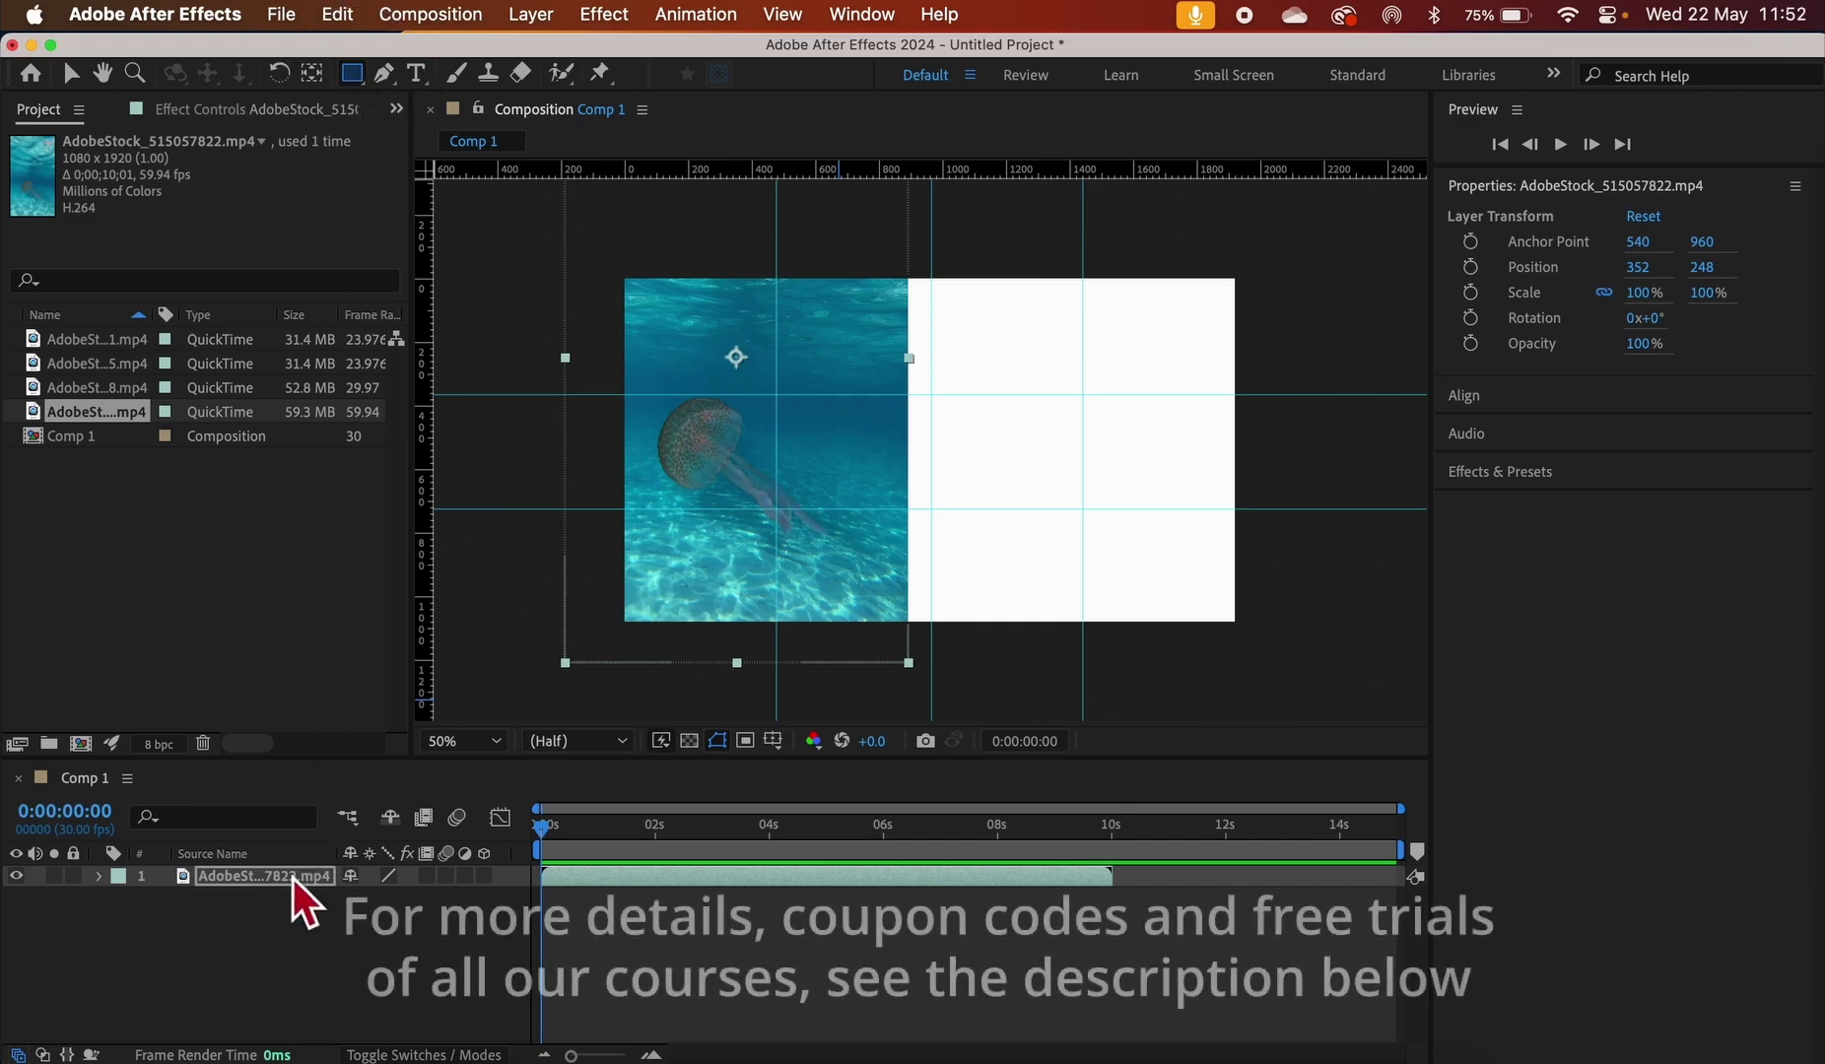
left_click(410, 889)
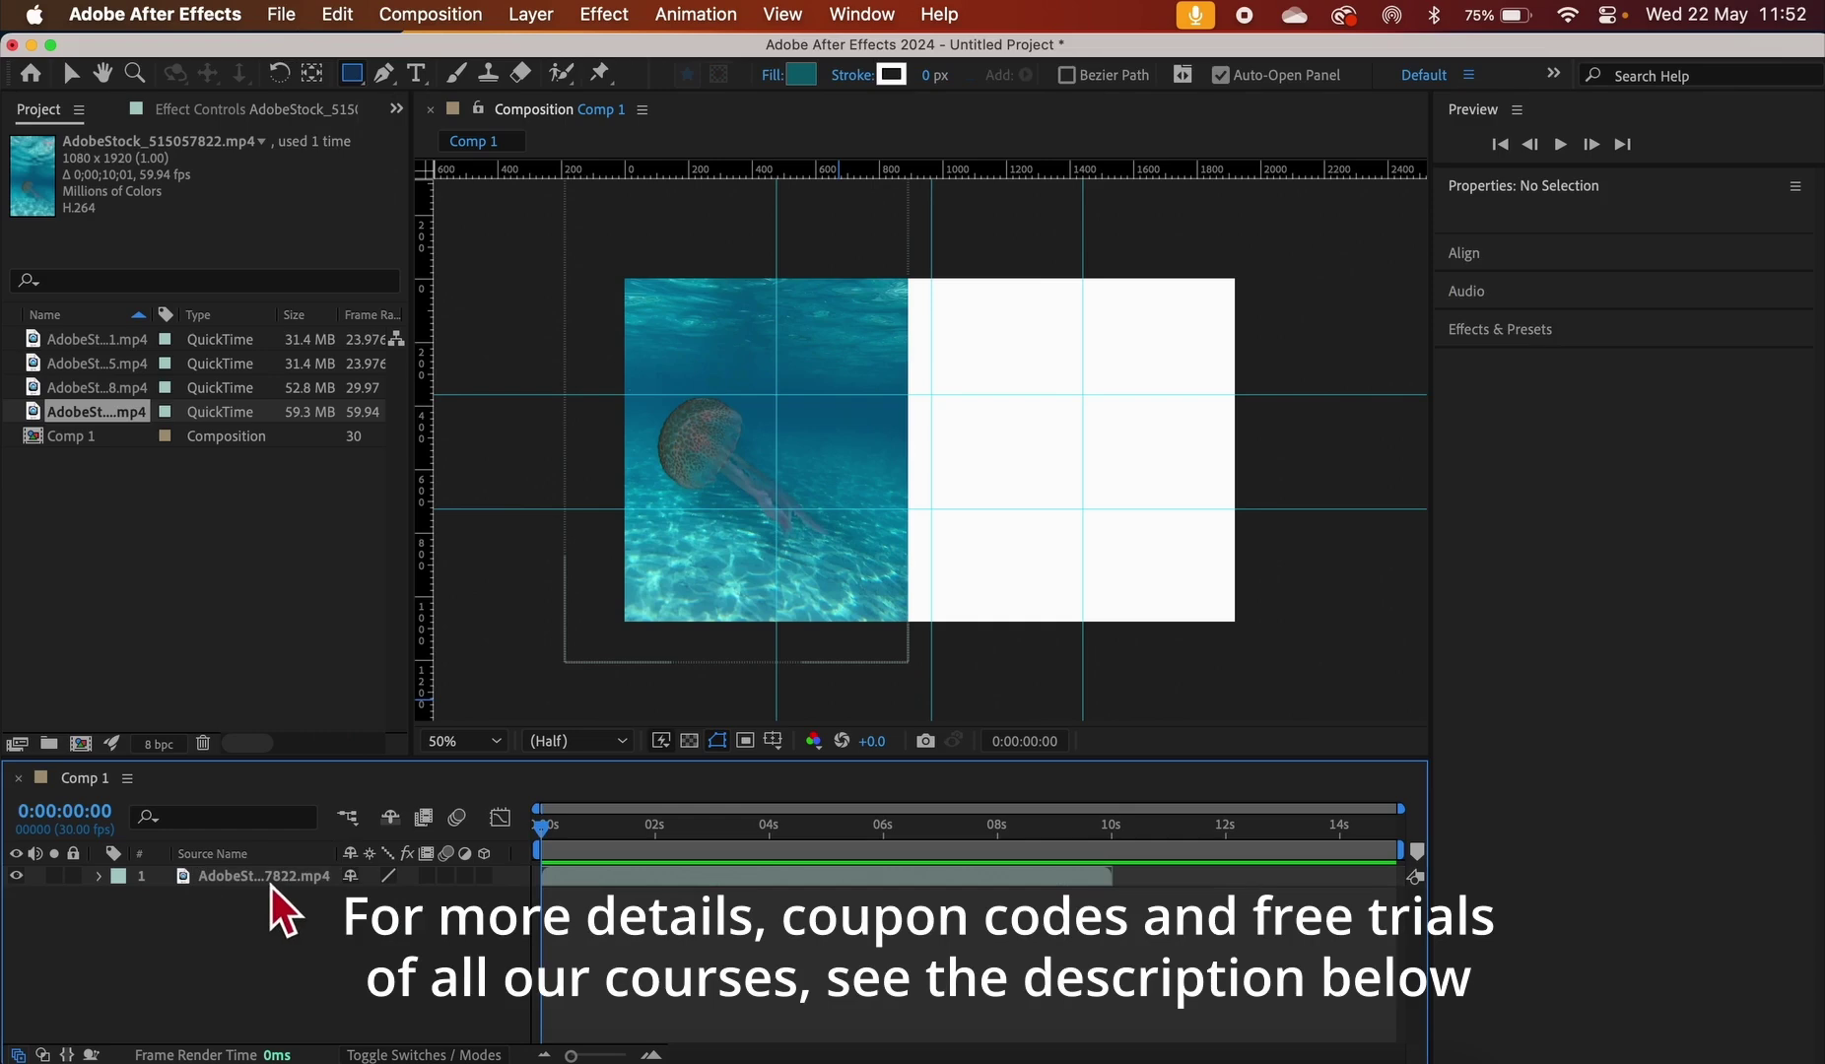
left_click(271, 885)
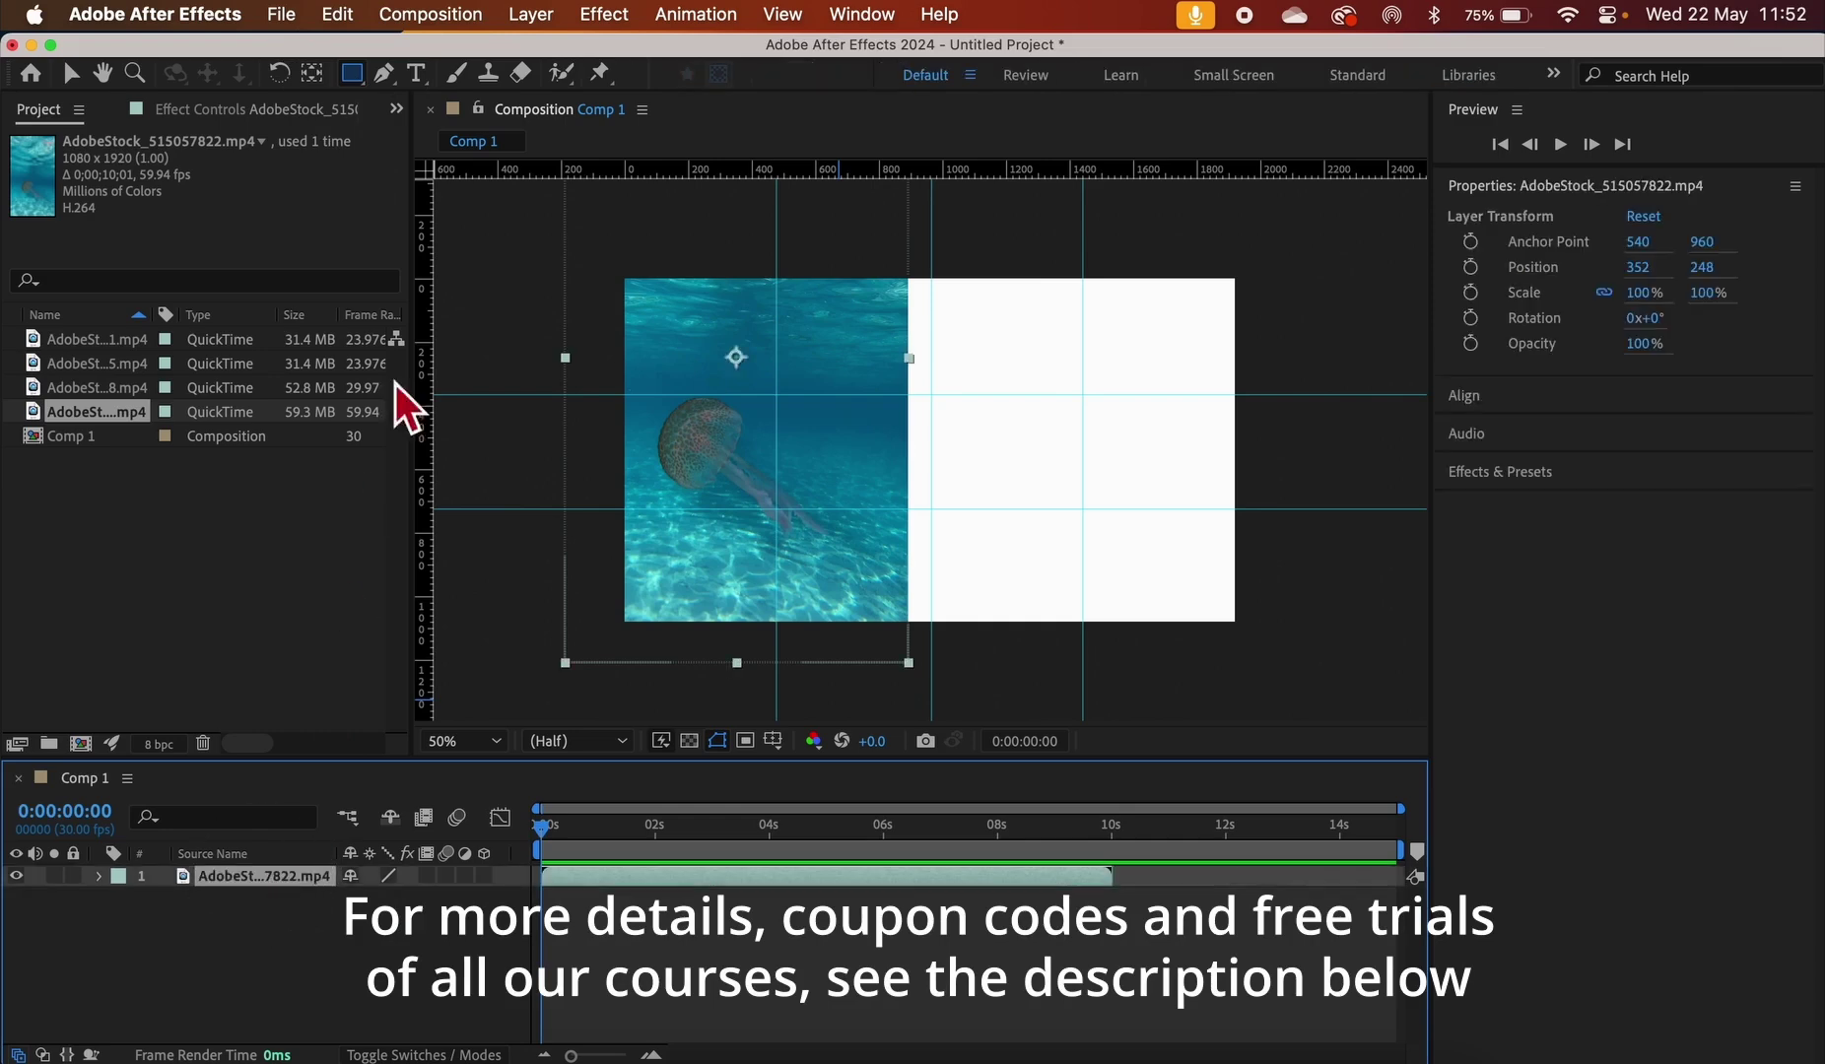
left_click_drag(354, 79, 463, 77)
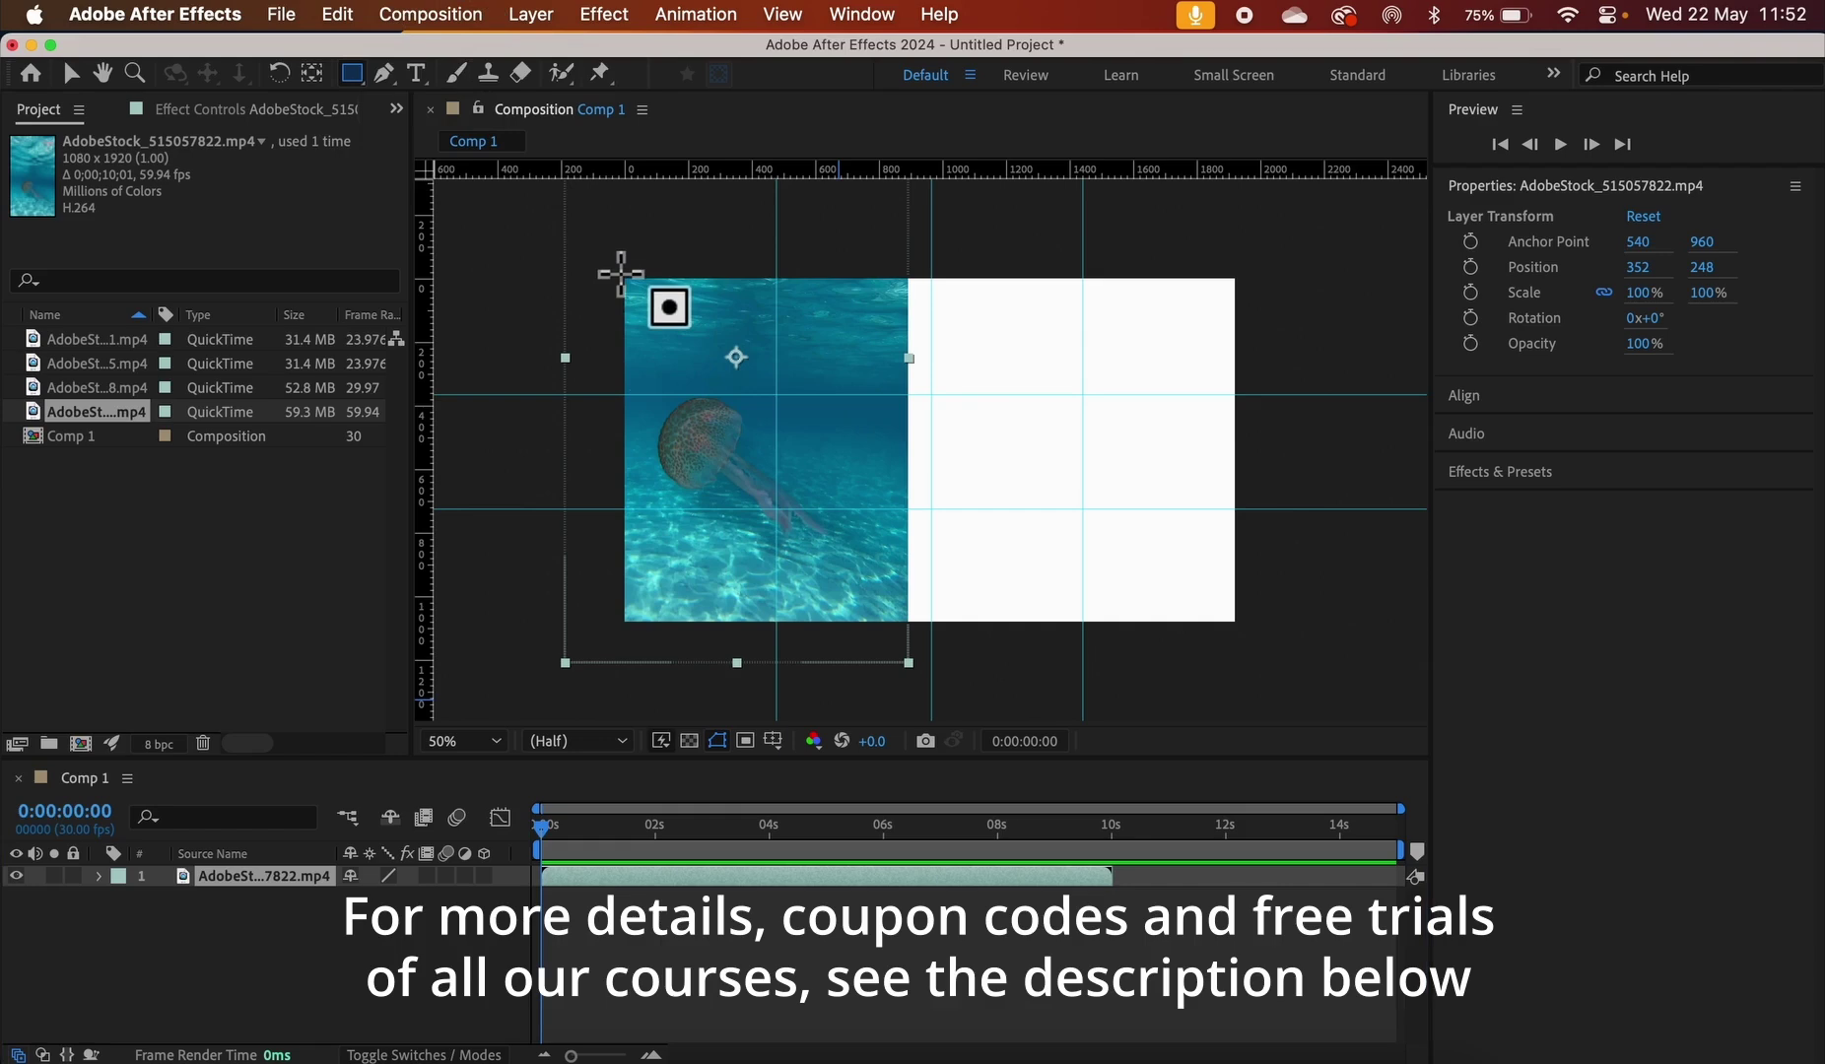
left_click_drag(622, 276, 763, 623)
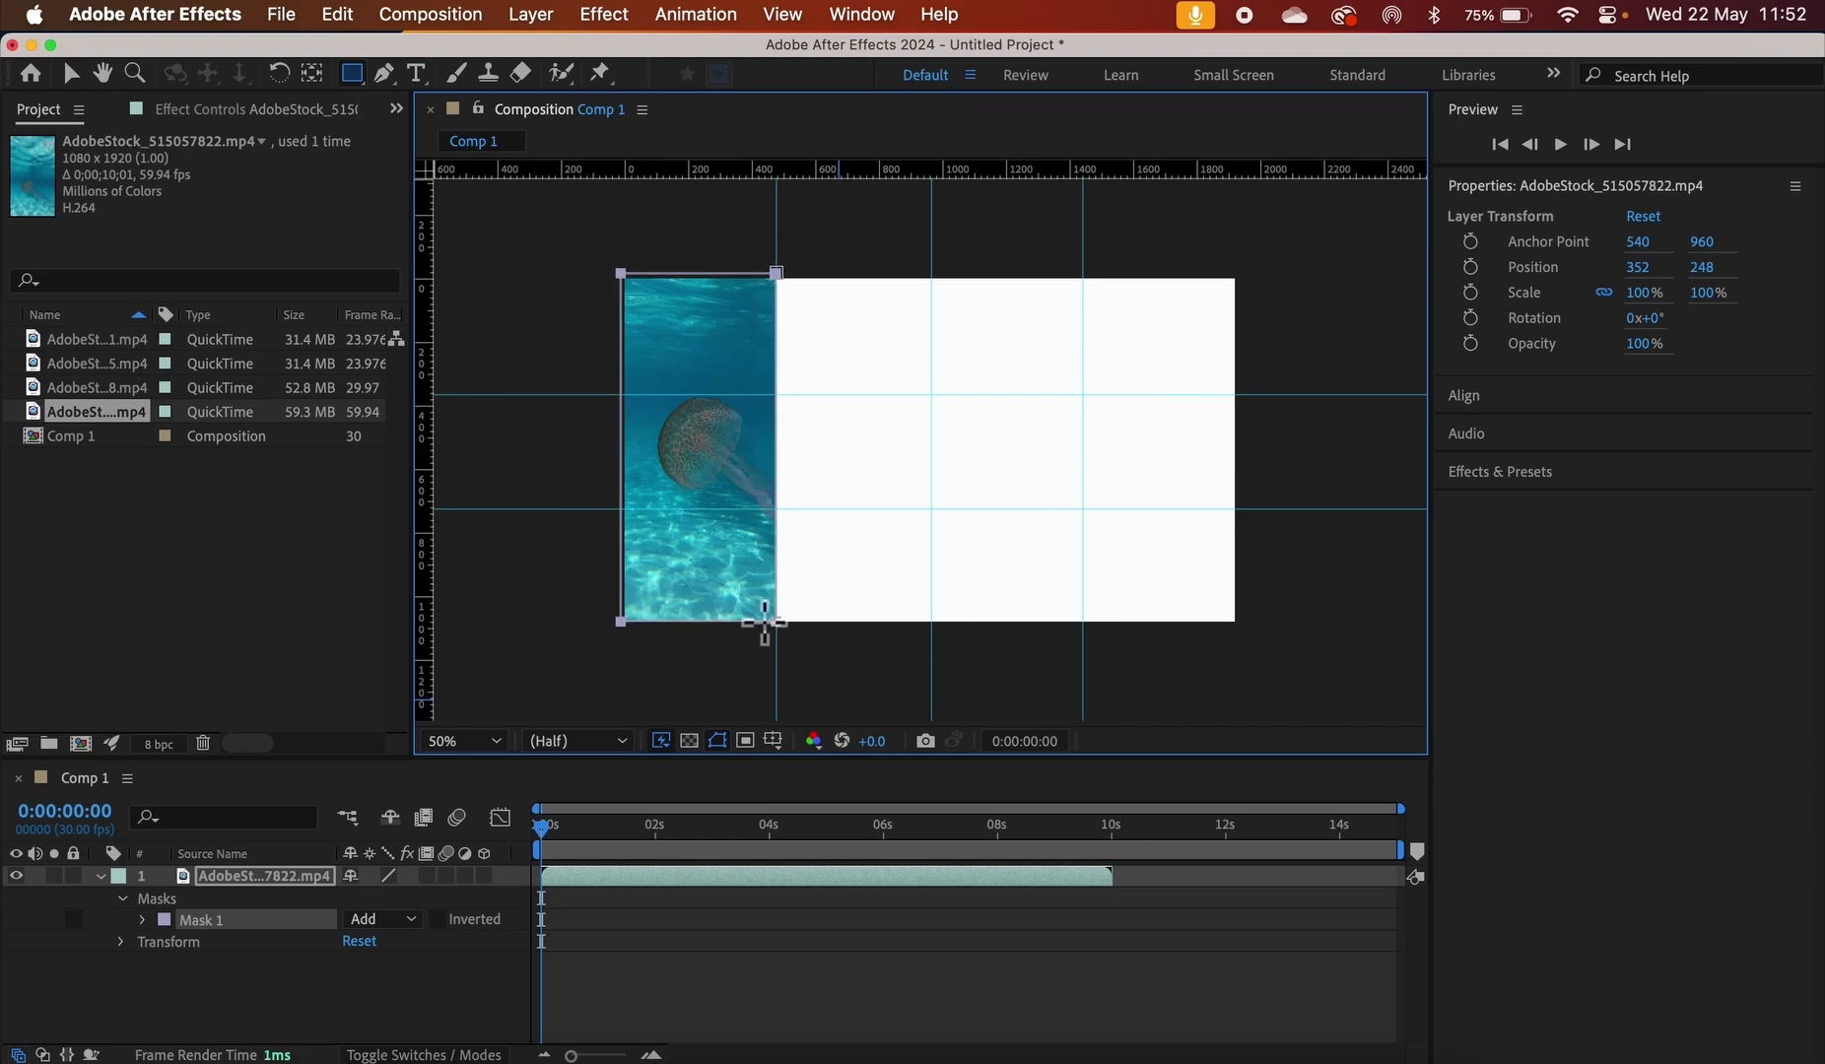
left_click_drag(764, 621, 768, 624)
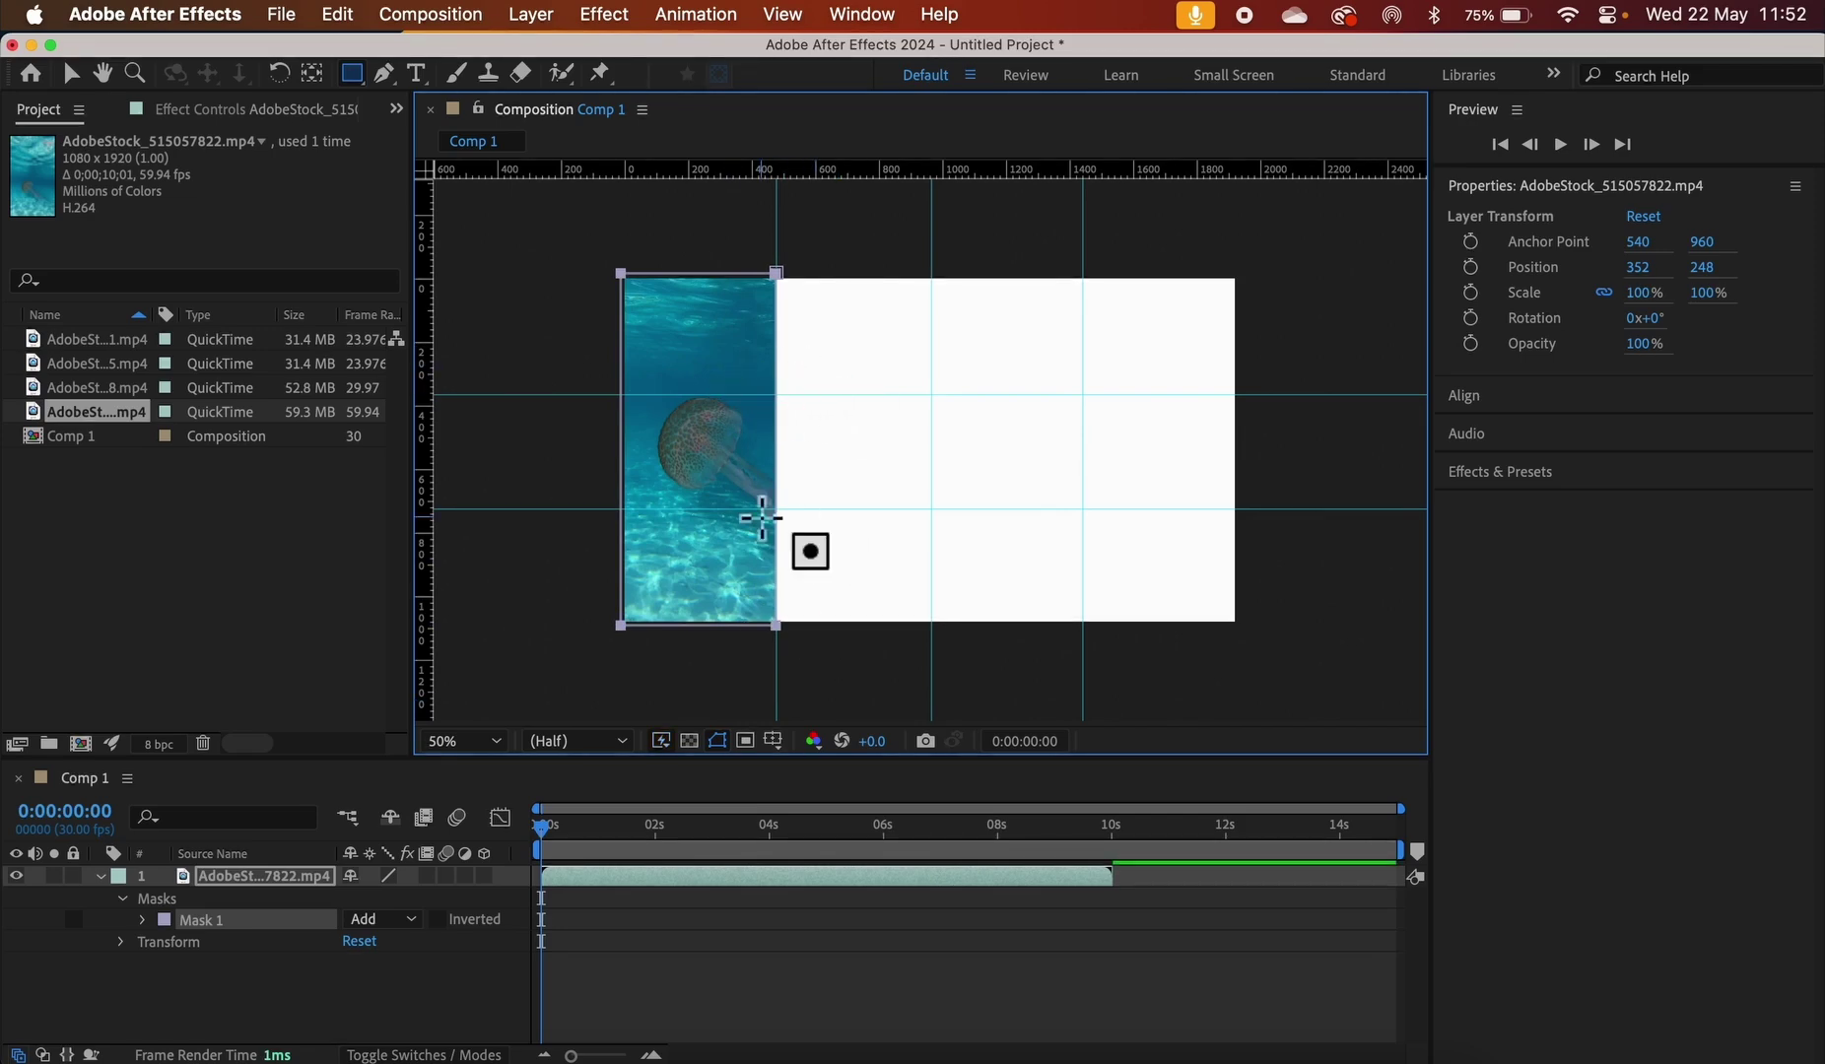
left_click_drag(553, 836, 542, 875)
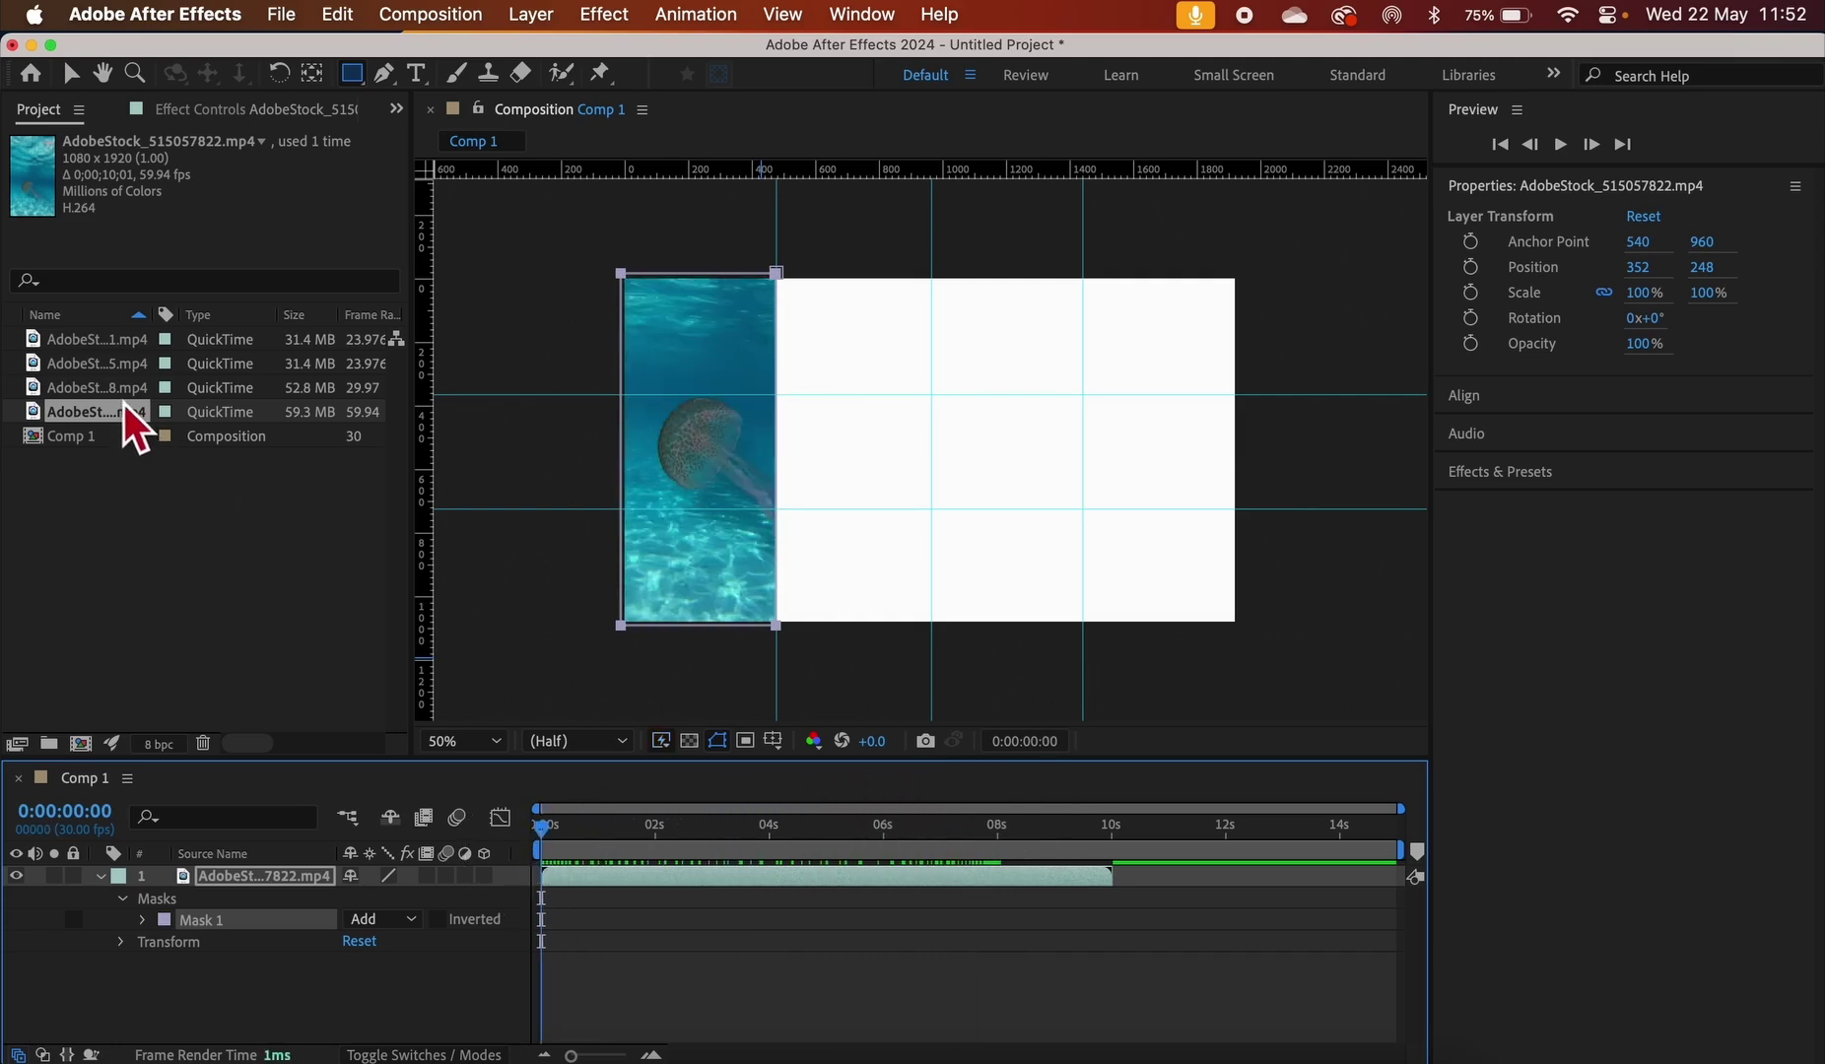
Add AdobeStock_164090418.mp4 as the top layer starting at 0 seconds, shift it horizontally to position 768, 540, and expand its layer properties
left_click_drag(121, 393, 357, 877)
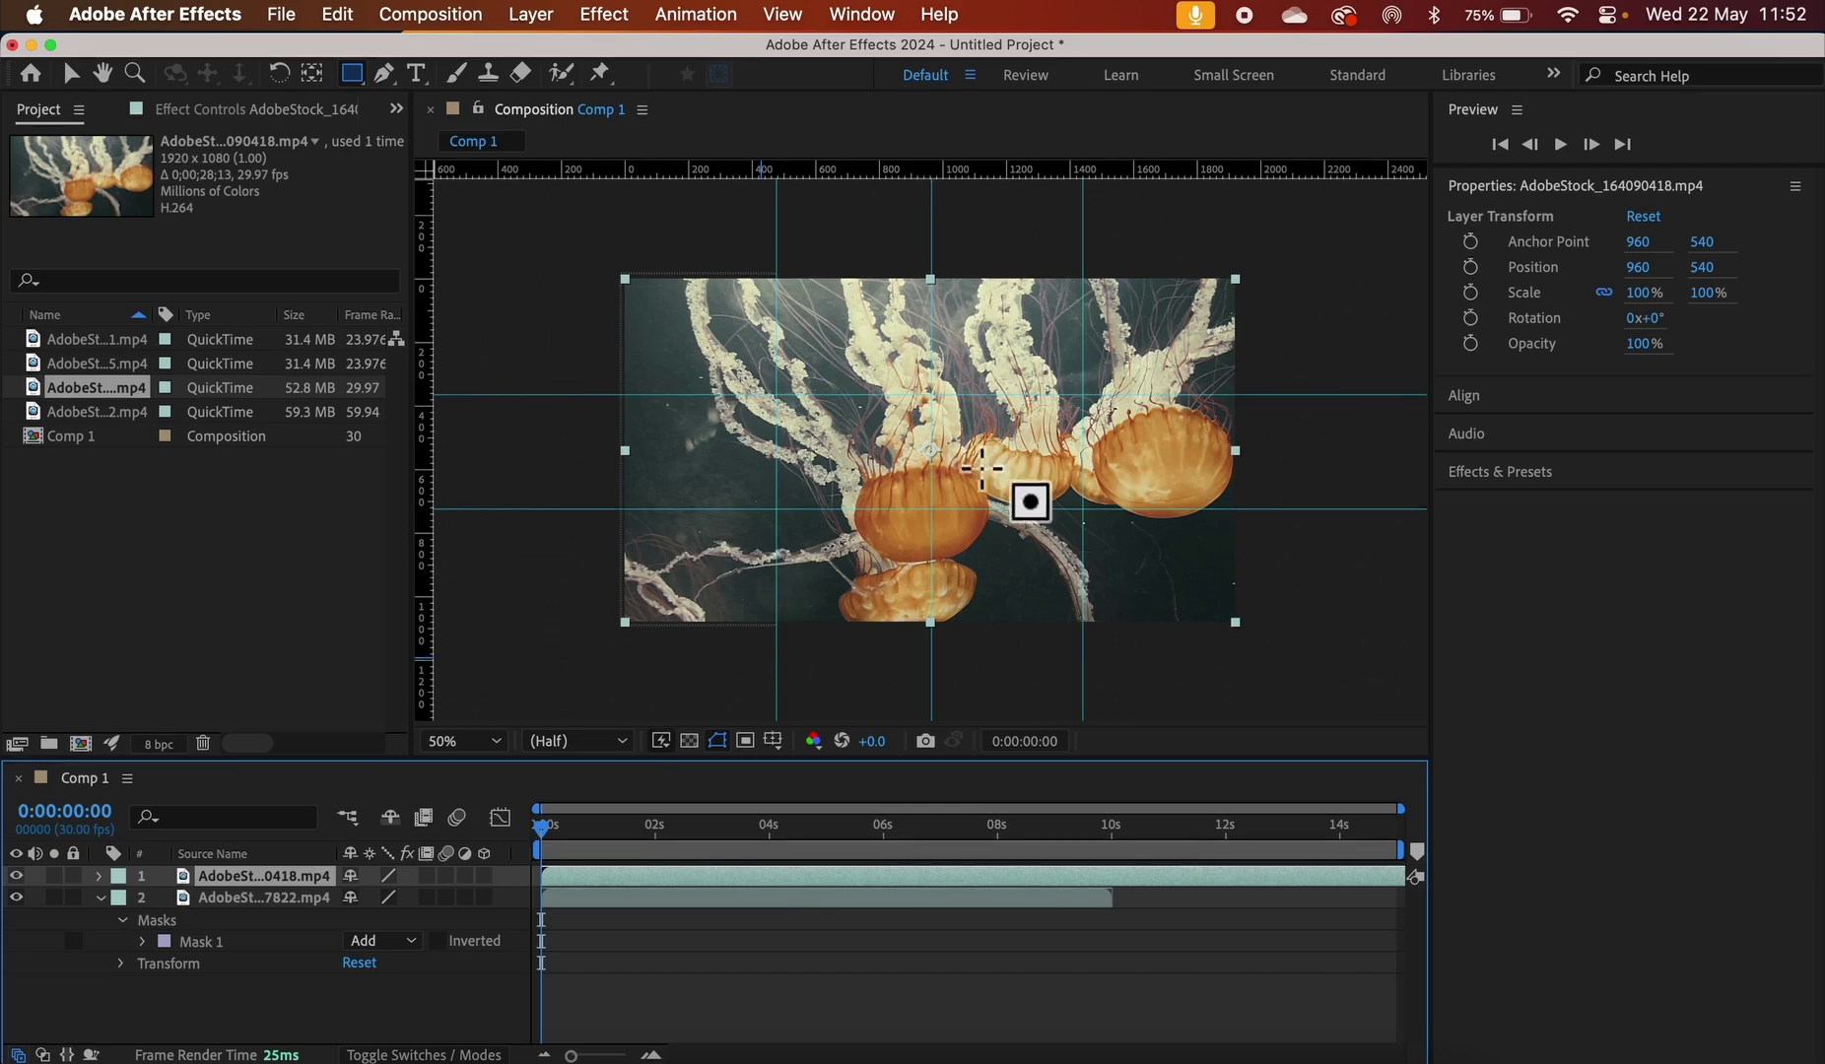
left_click_drag(549, 830, 646, 863)
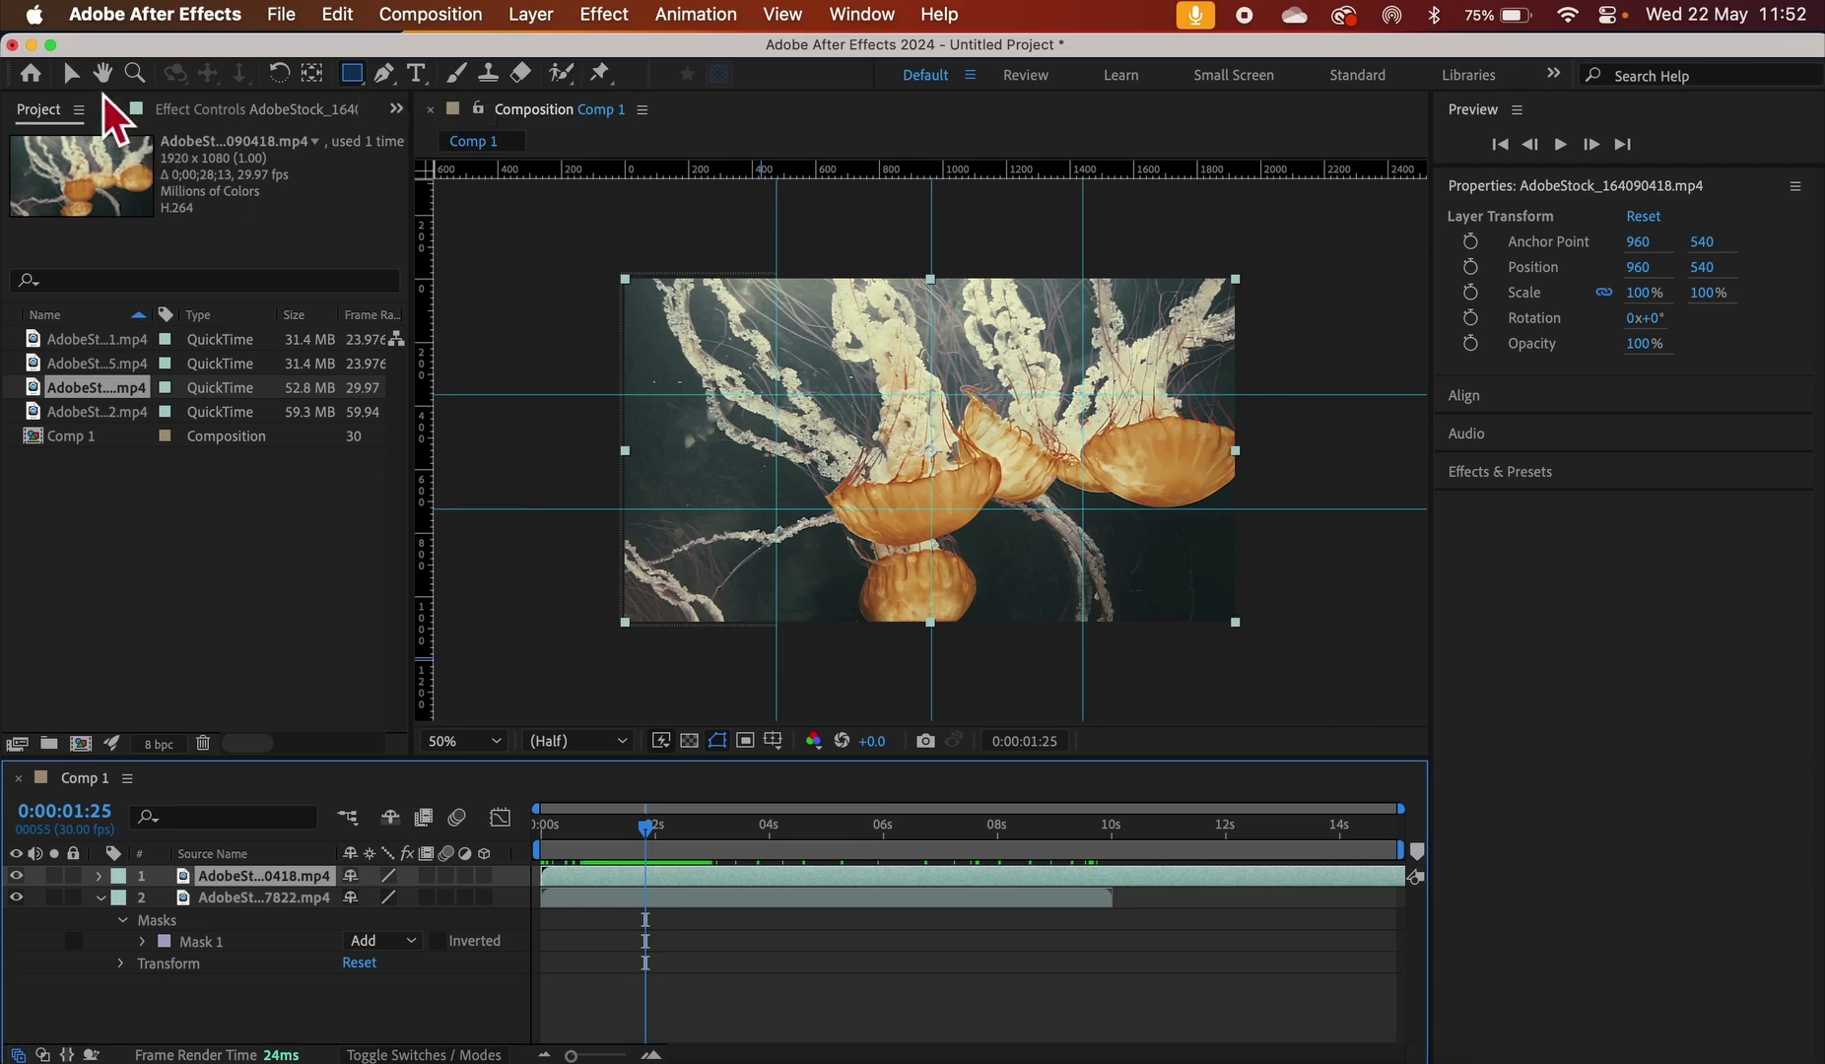
left_click(70, 73)
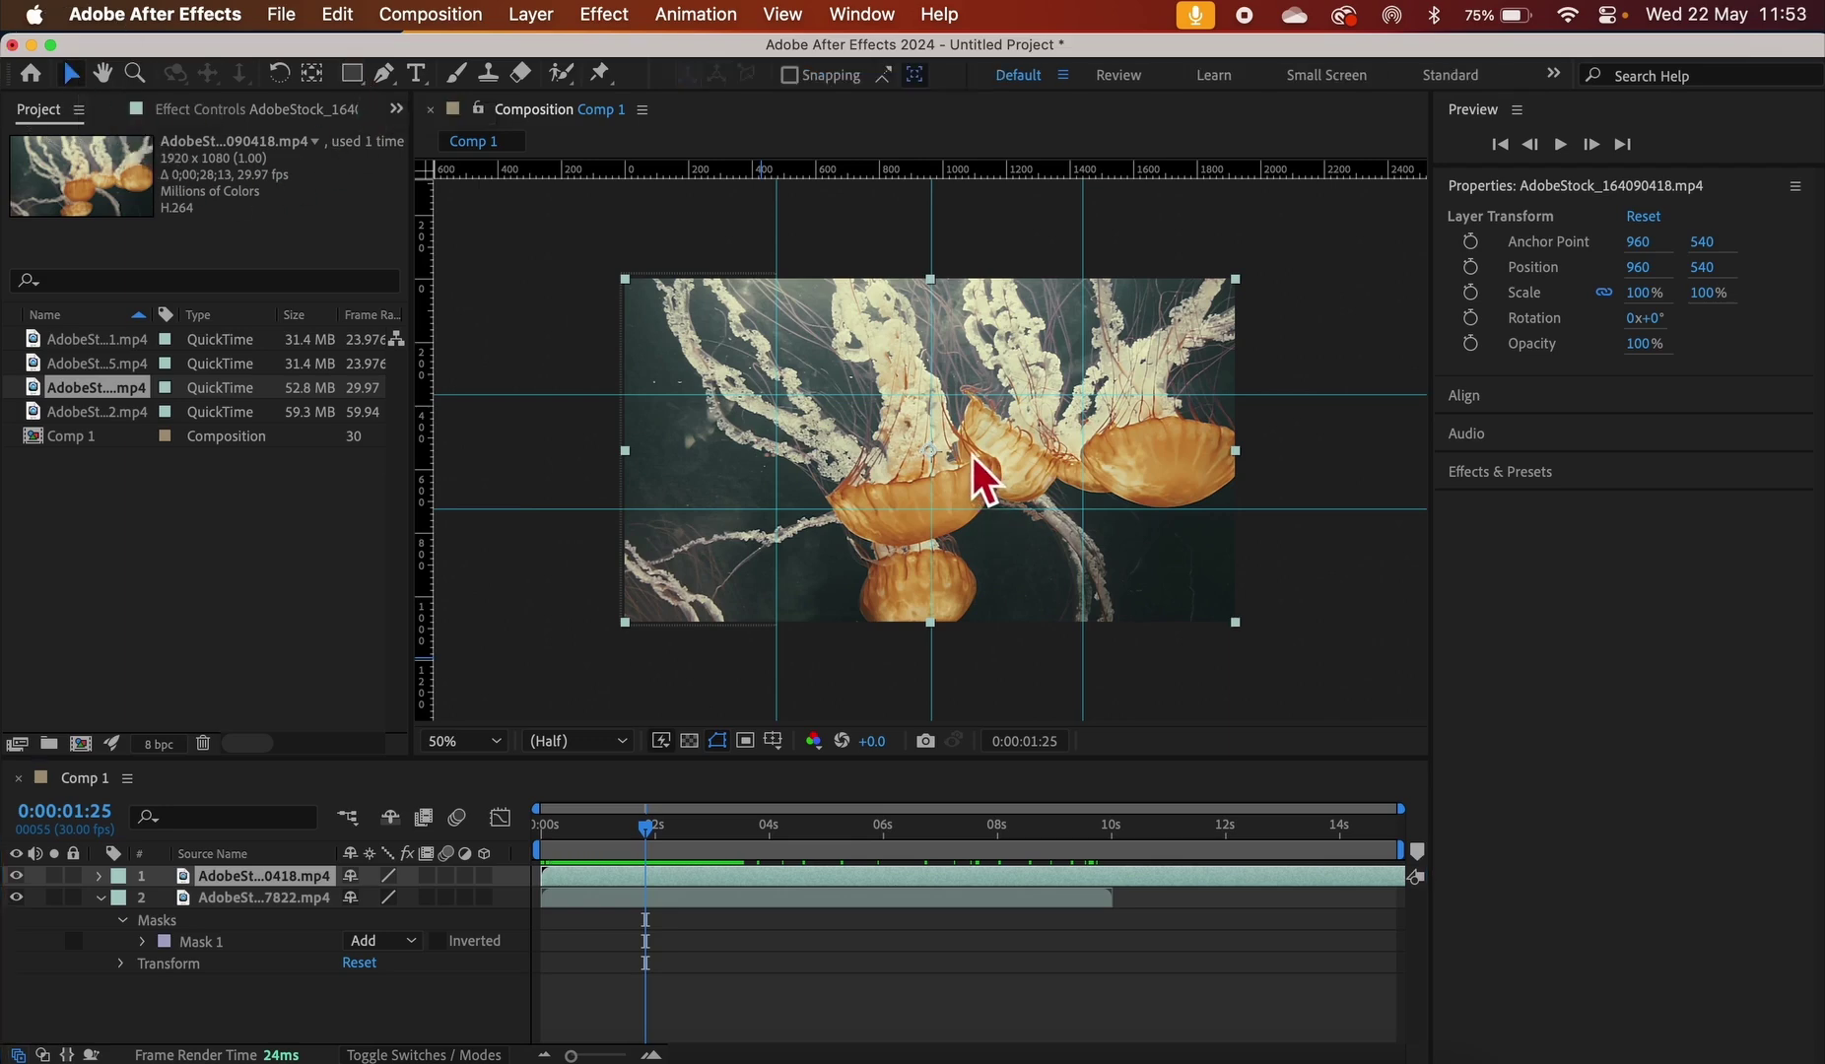
left_click_drag(977, 469, 905, 453)
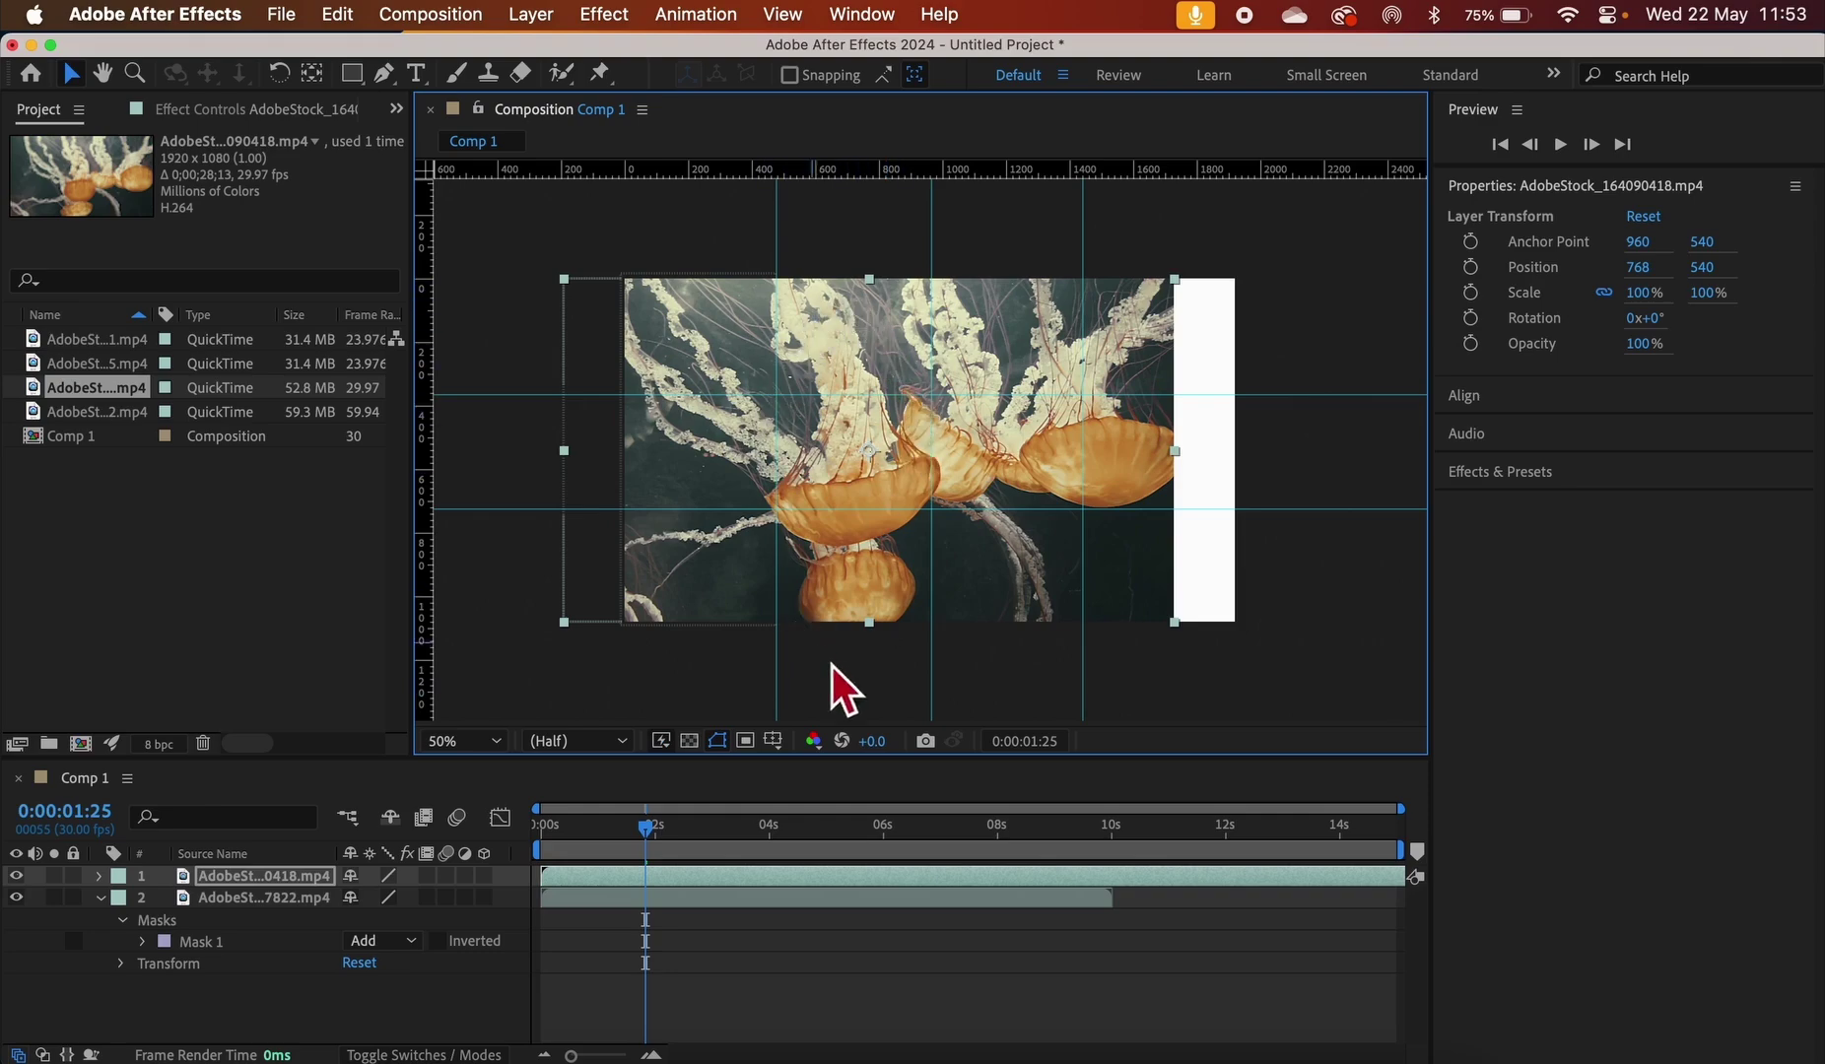
left_click_drag(651, 830, 595, 834)
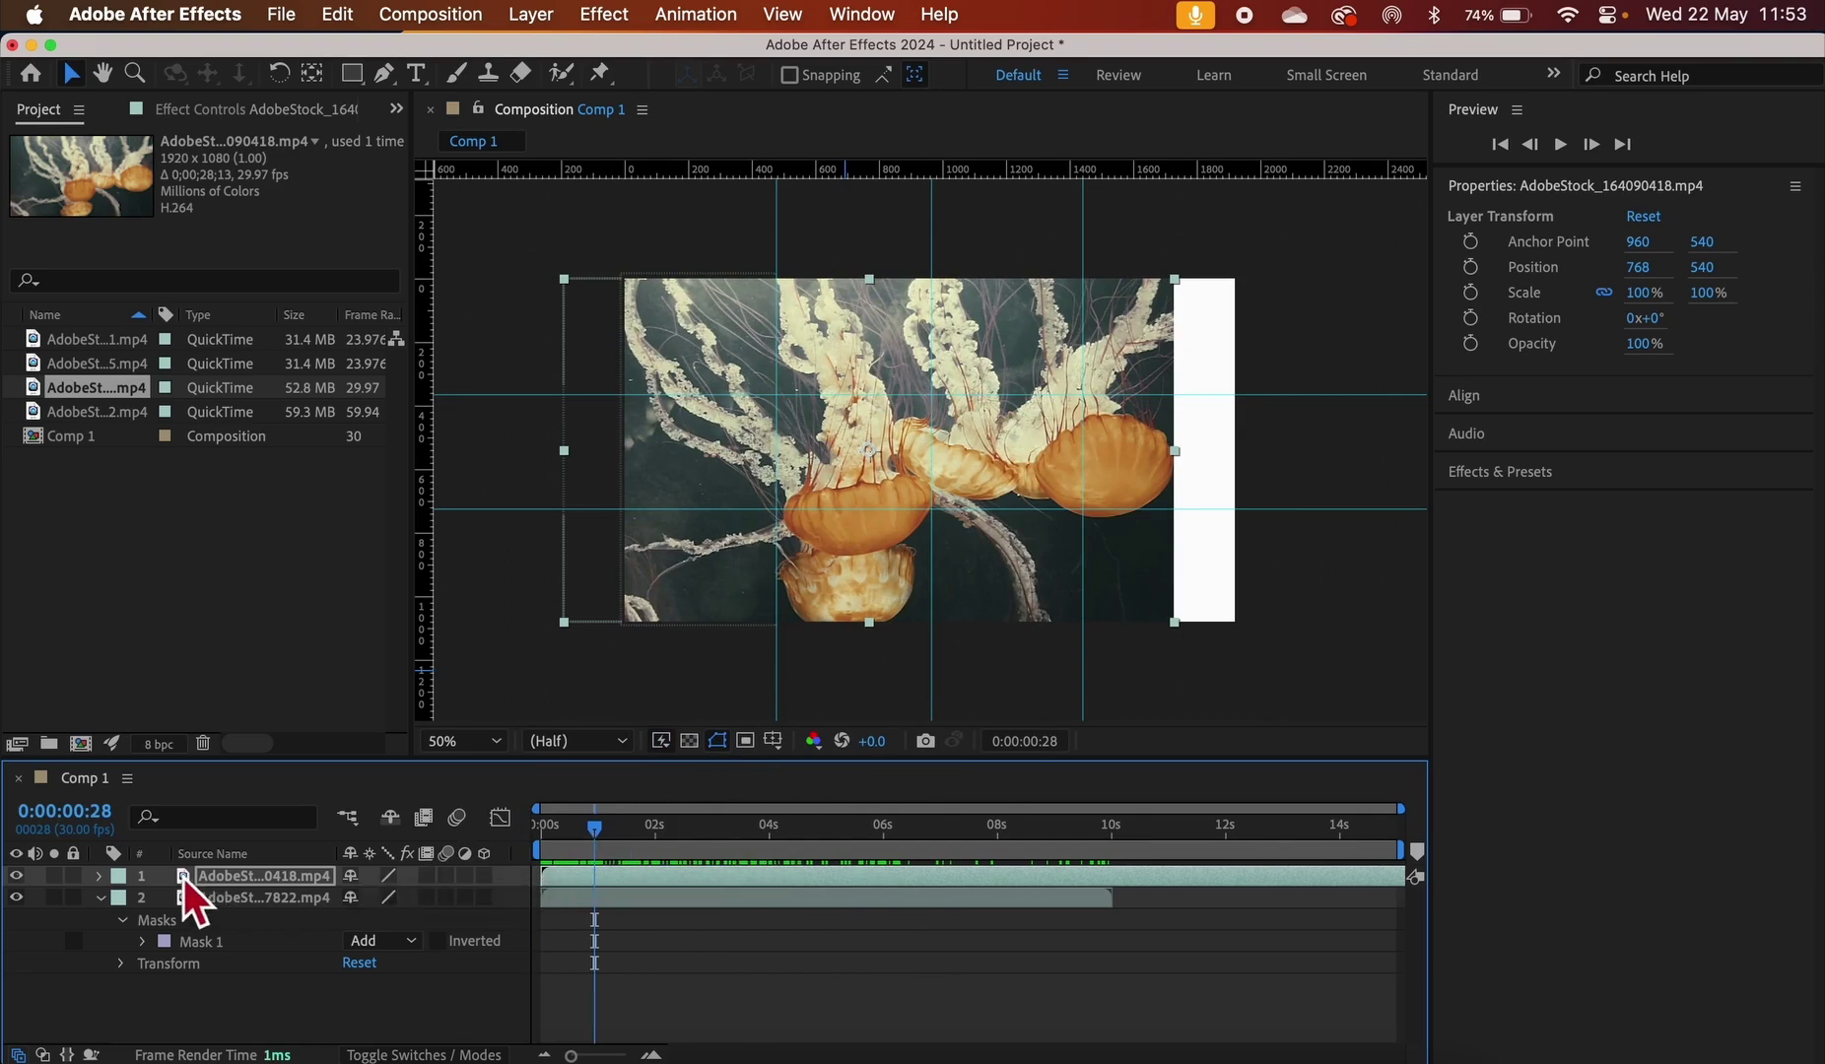
left_click(102, 878)
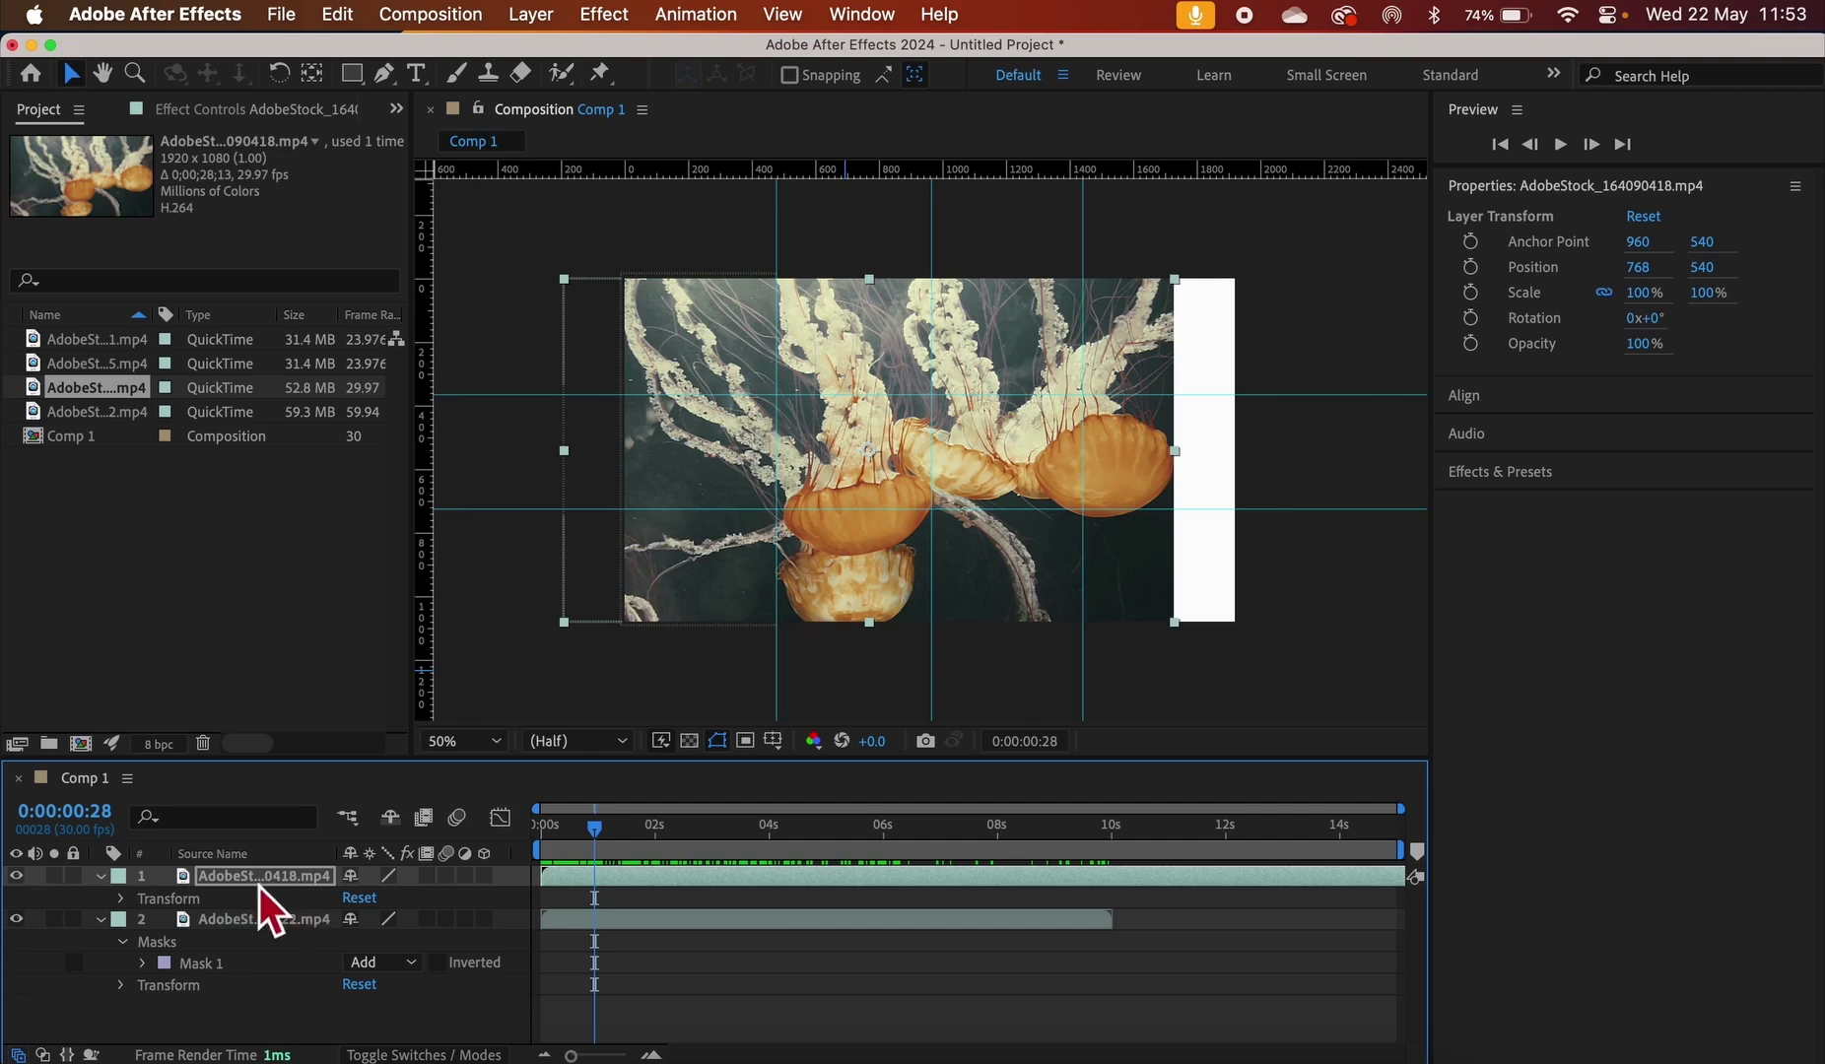
Rotate the AdobeStock_164090418.mp4 layer by 180°, check its framing by scrubbing, and return to 0 seconds
left_click(133, 901)
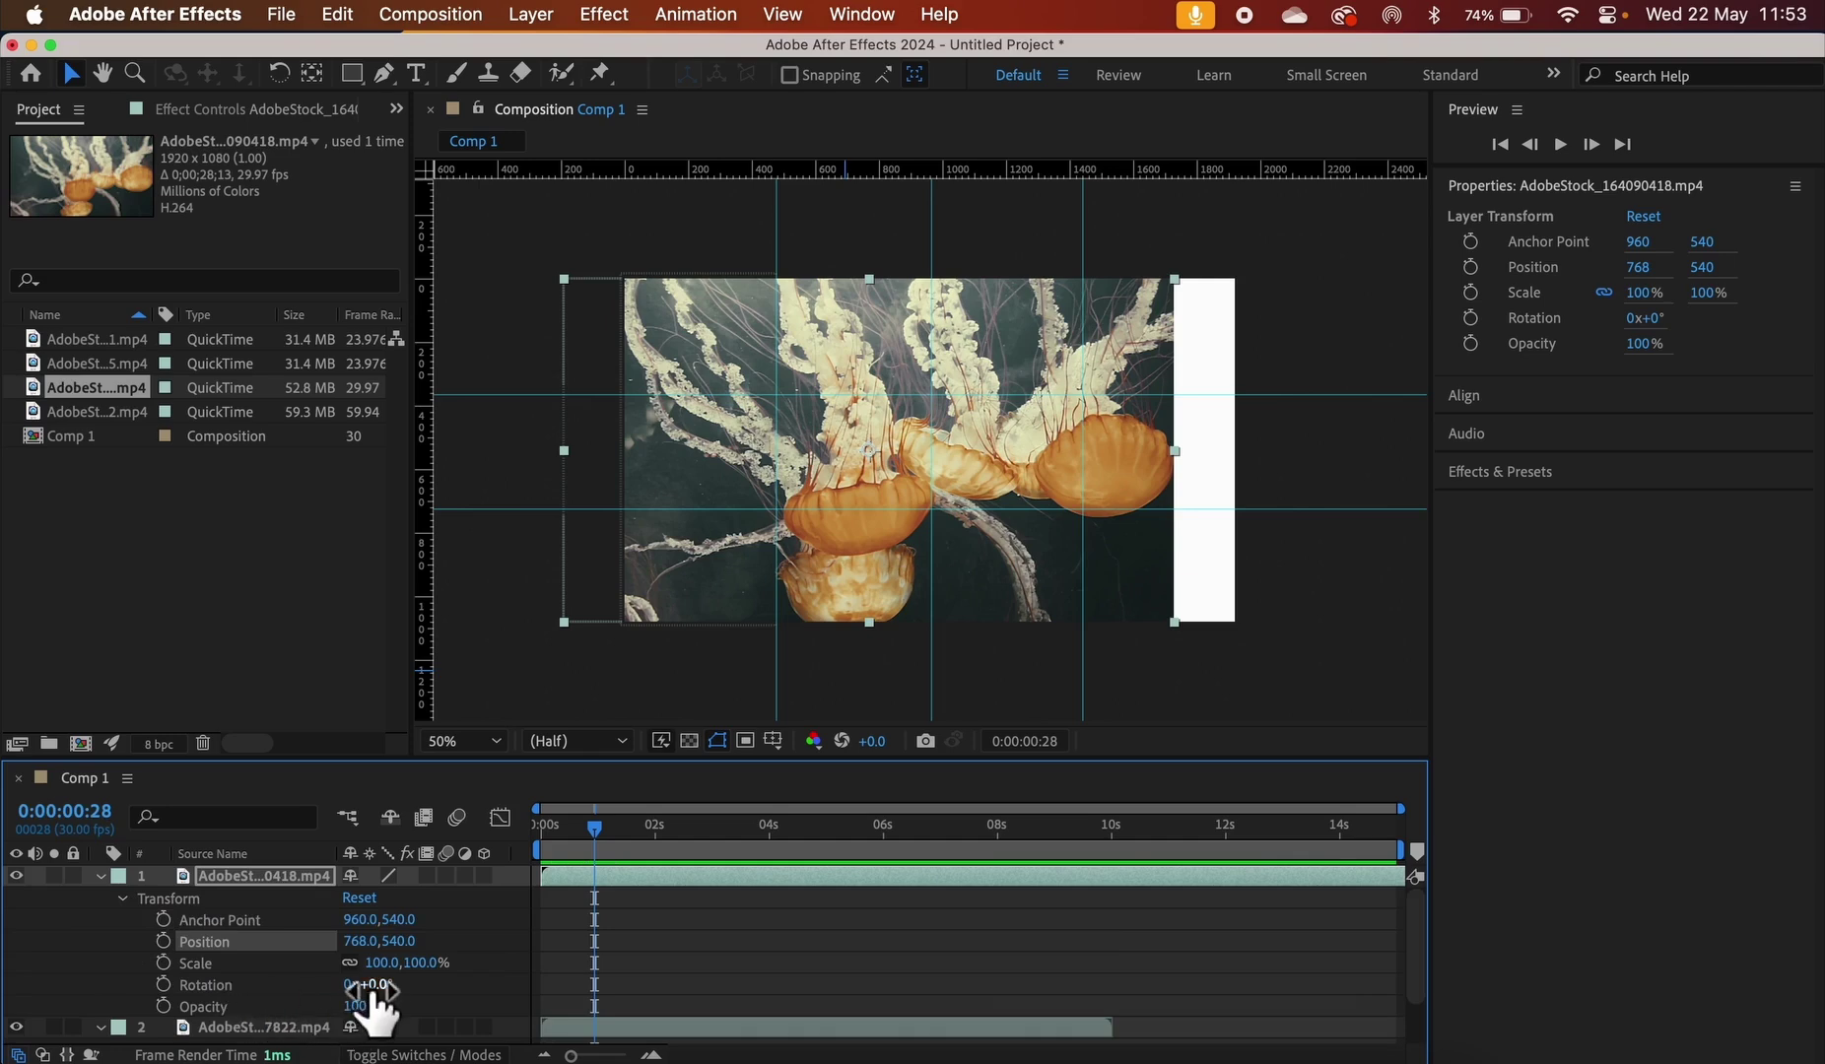
left_click_drag(368, 988, 579, 969)
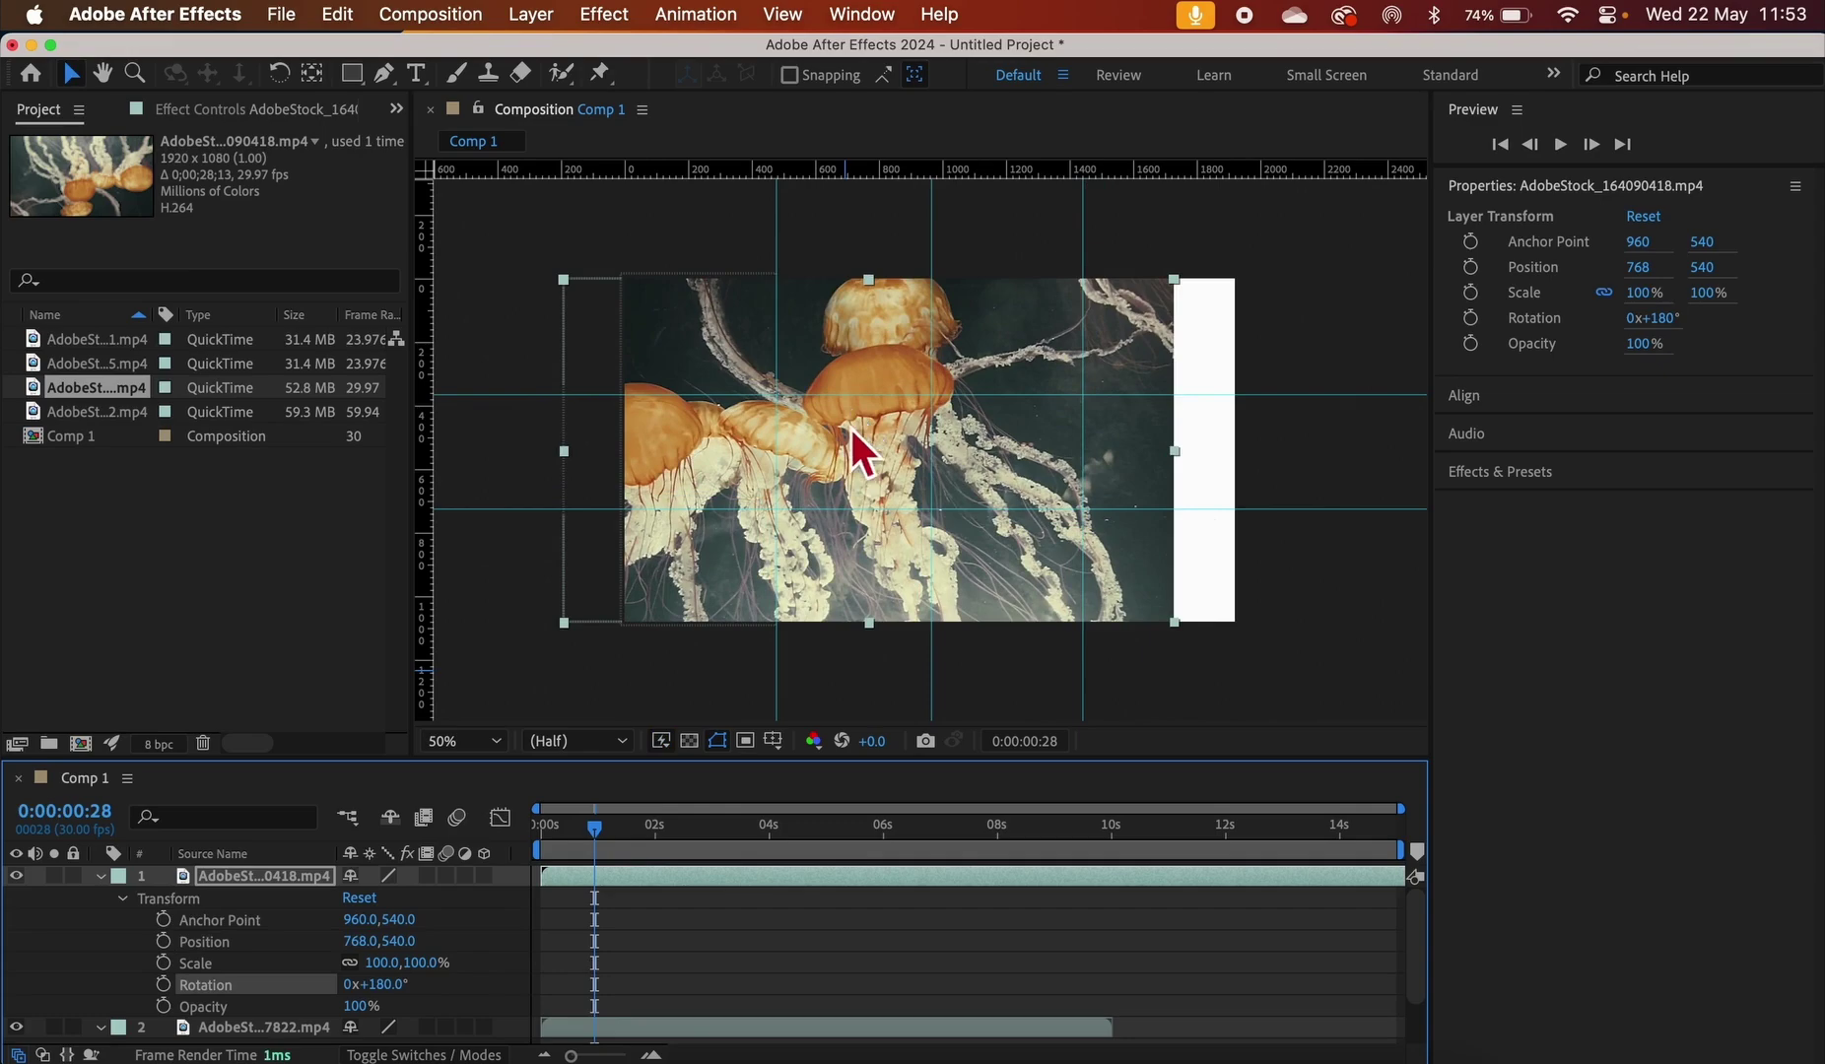
left_click_drag(607, 837, 533, 824)
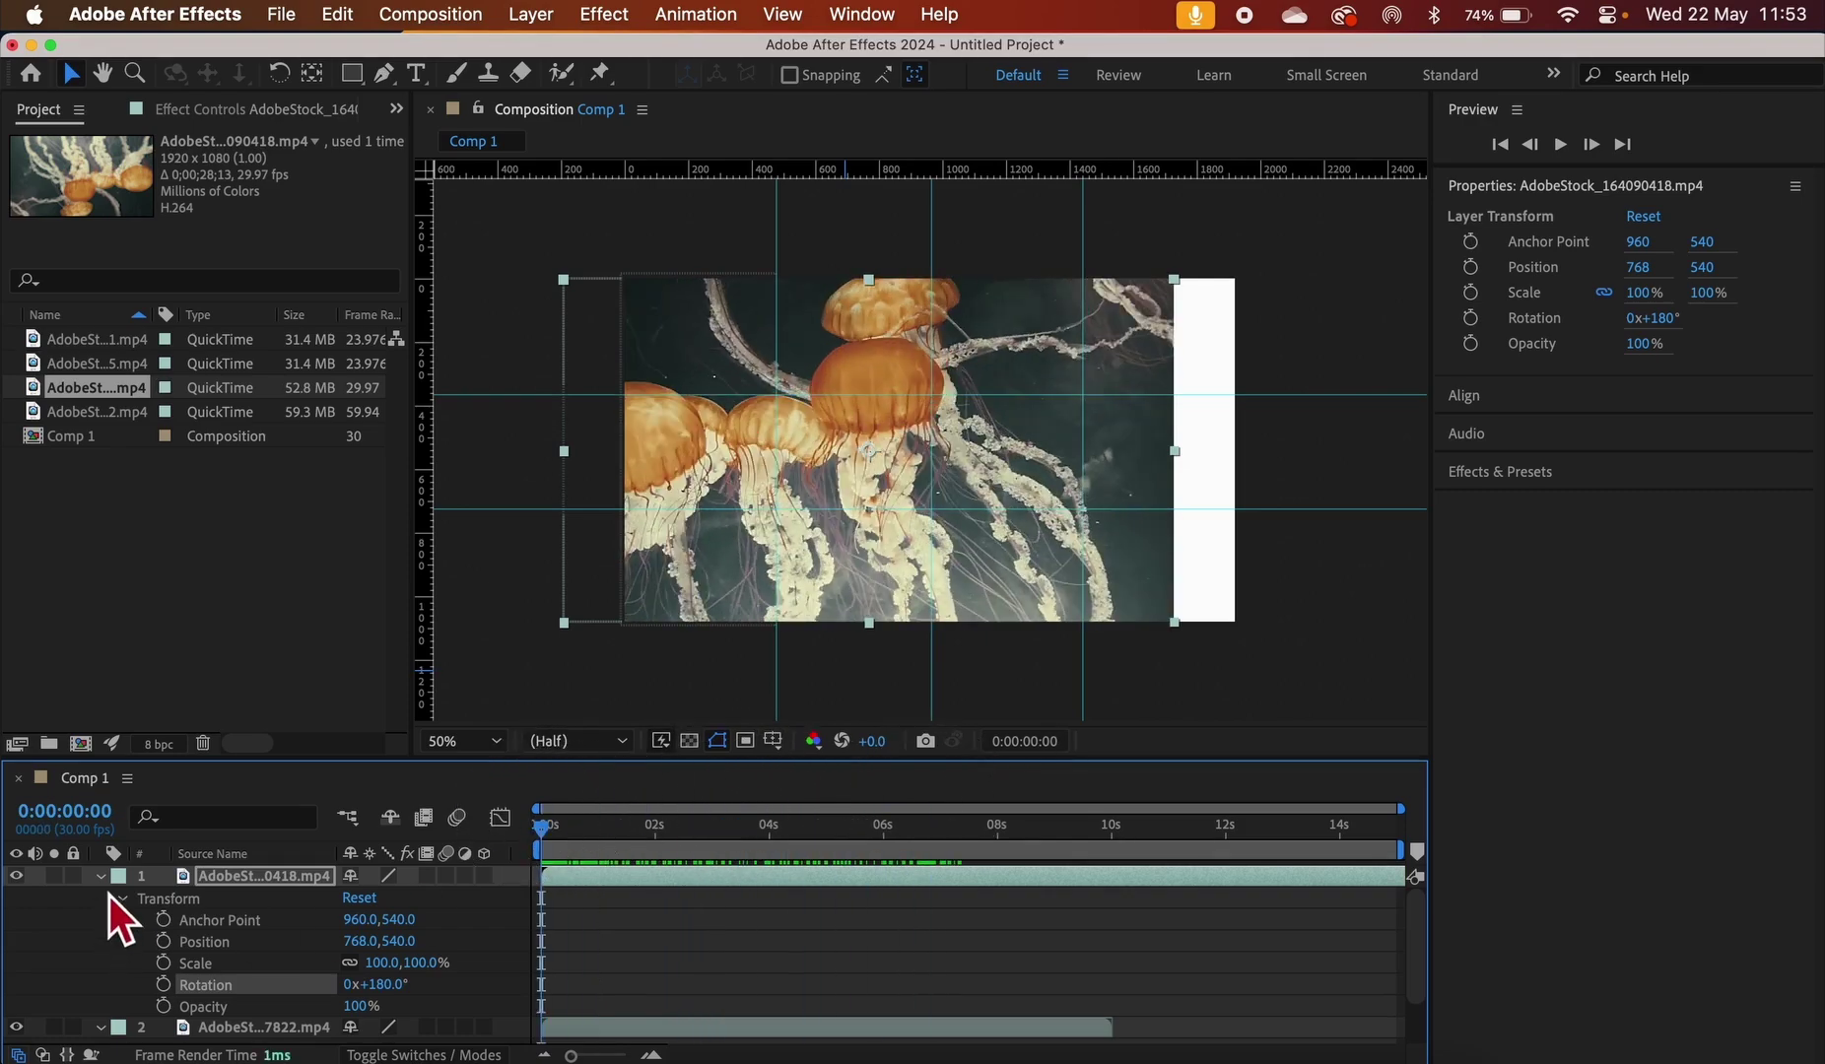
left_click(100, 877)
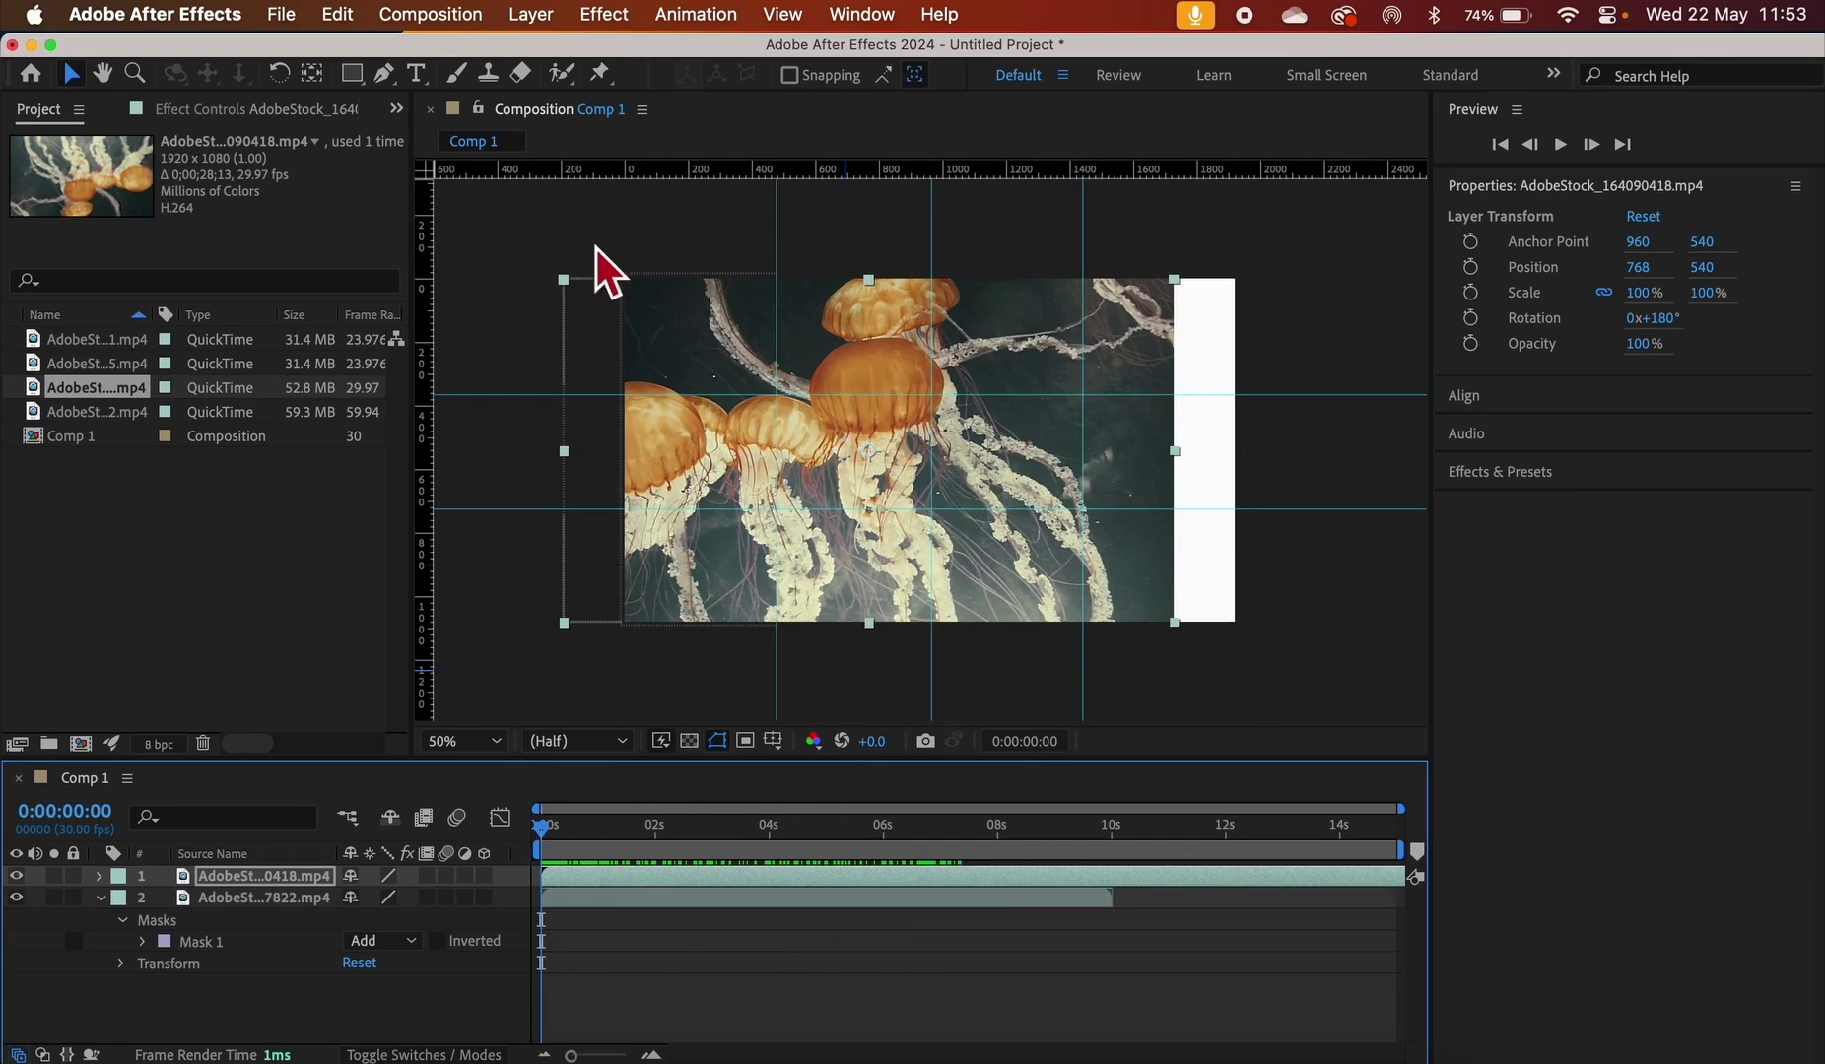
Draw a full-height rectangular mask on the AdobeStock_164090418.mp4 layer between the first and second vertical guides, and scrub through the result
left_click(356, 76)
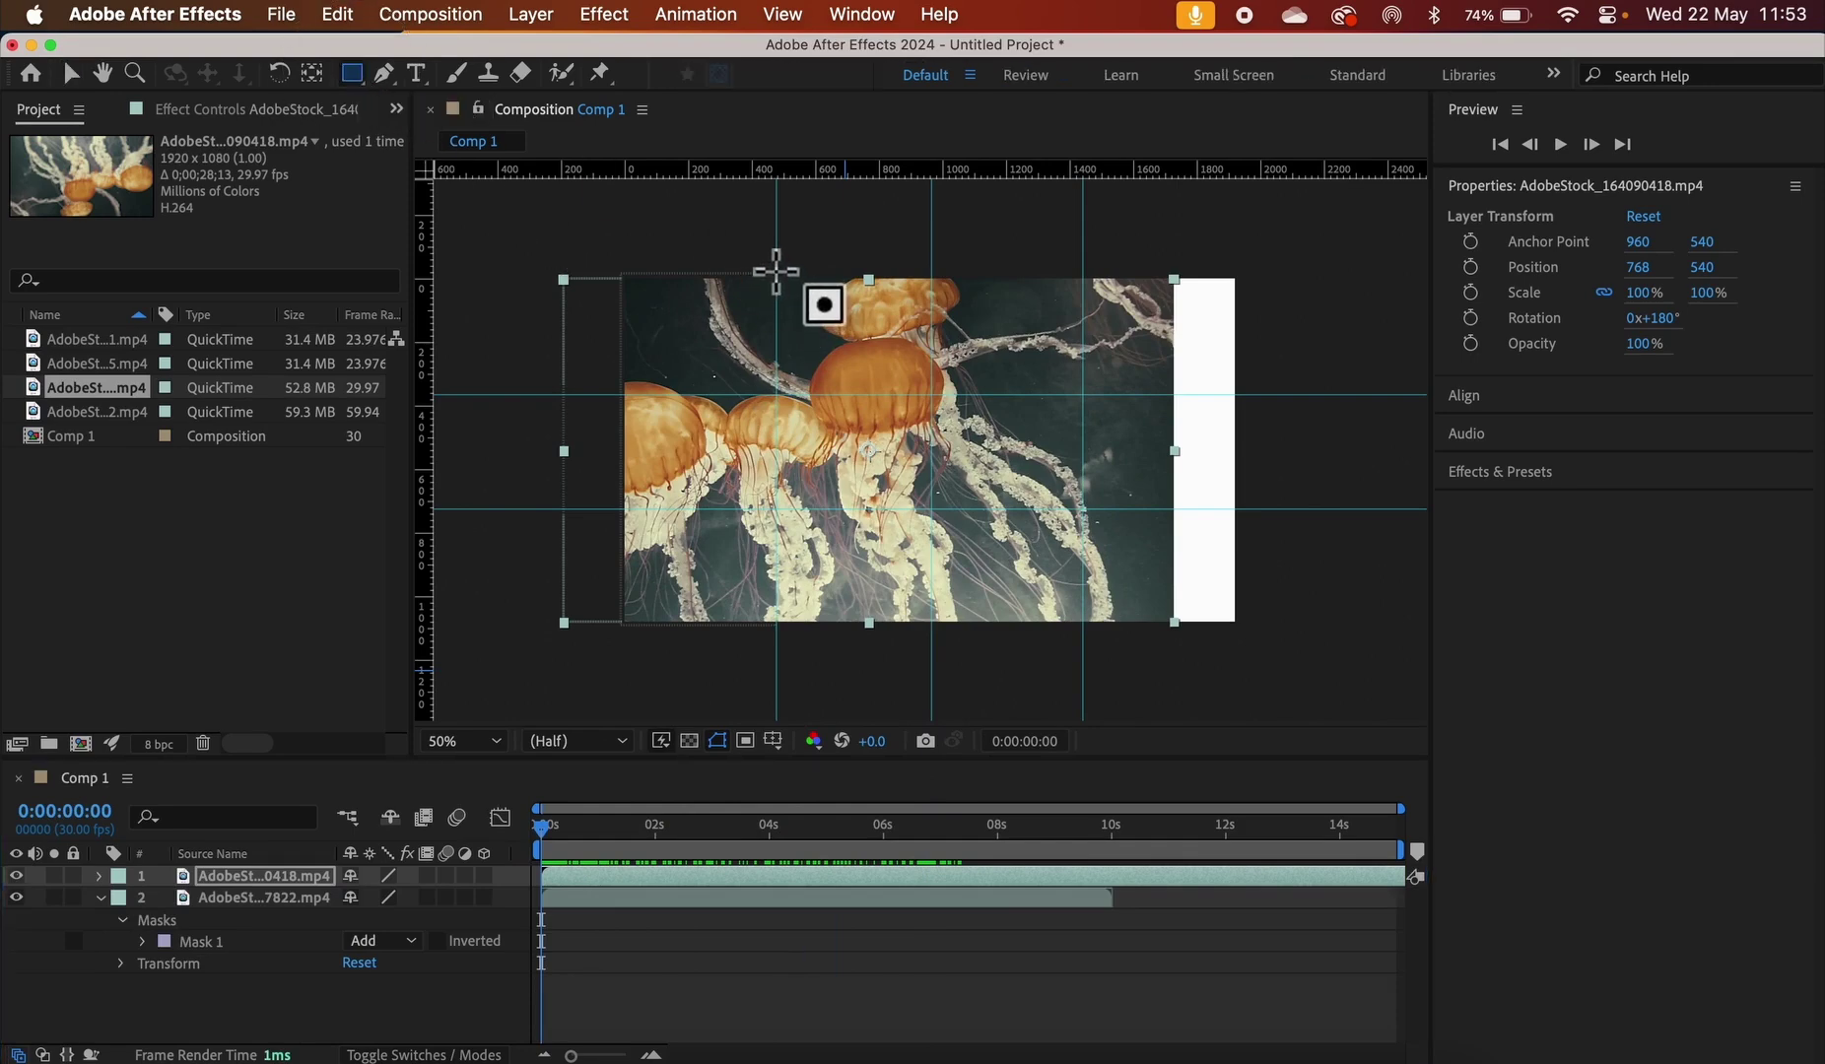
left_click_drag(776, 271, 930, 630)
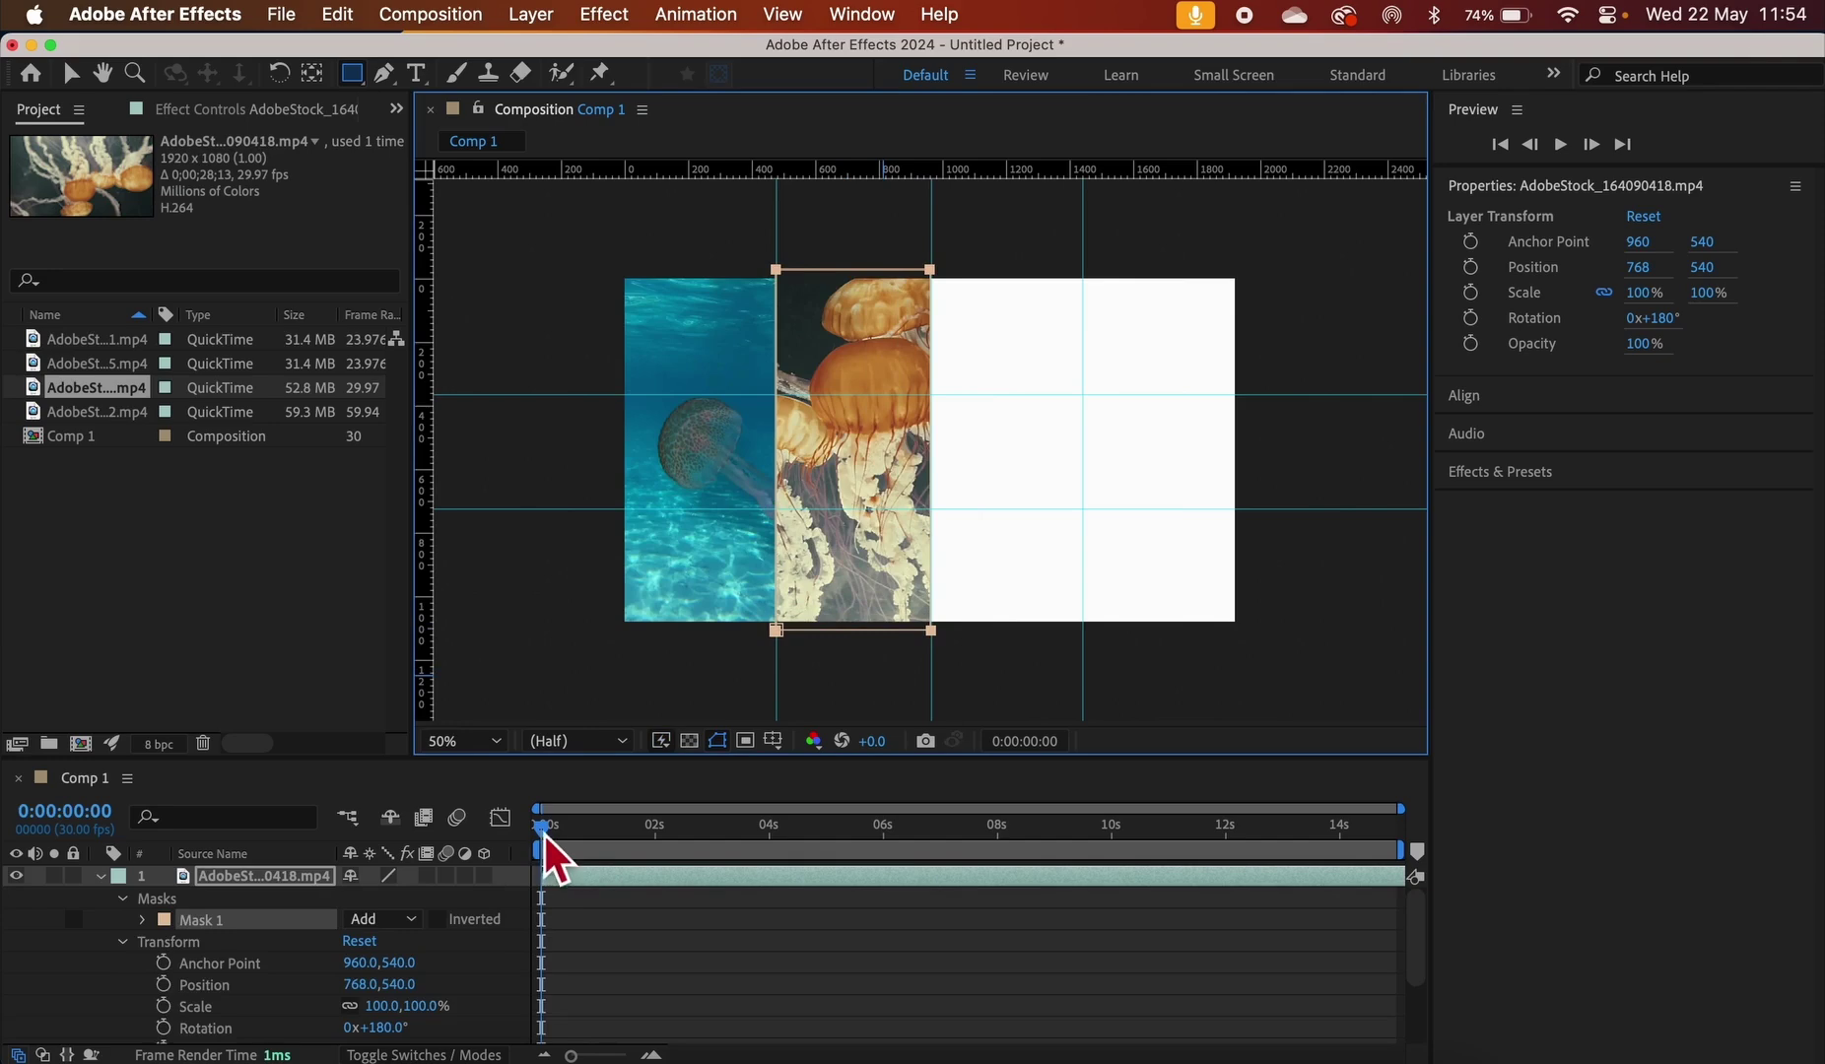
mouse_move(544, 833)
left_mouse_down()
mouse_move(860, 828)
mouse_move(522, 823)
mouse_move(904, 818)
mouse_move(512, 816)
left_mouse_up()
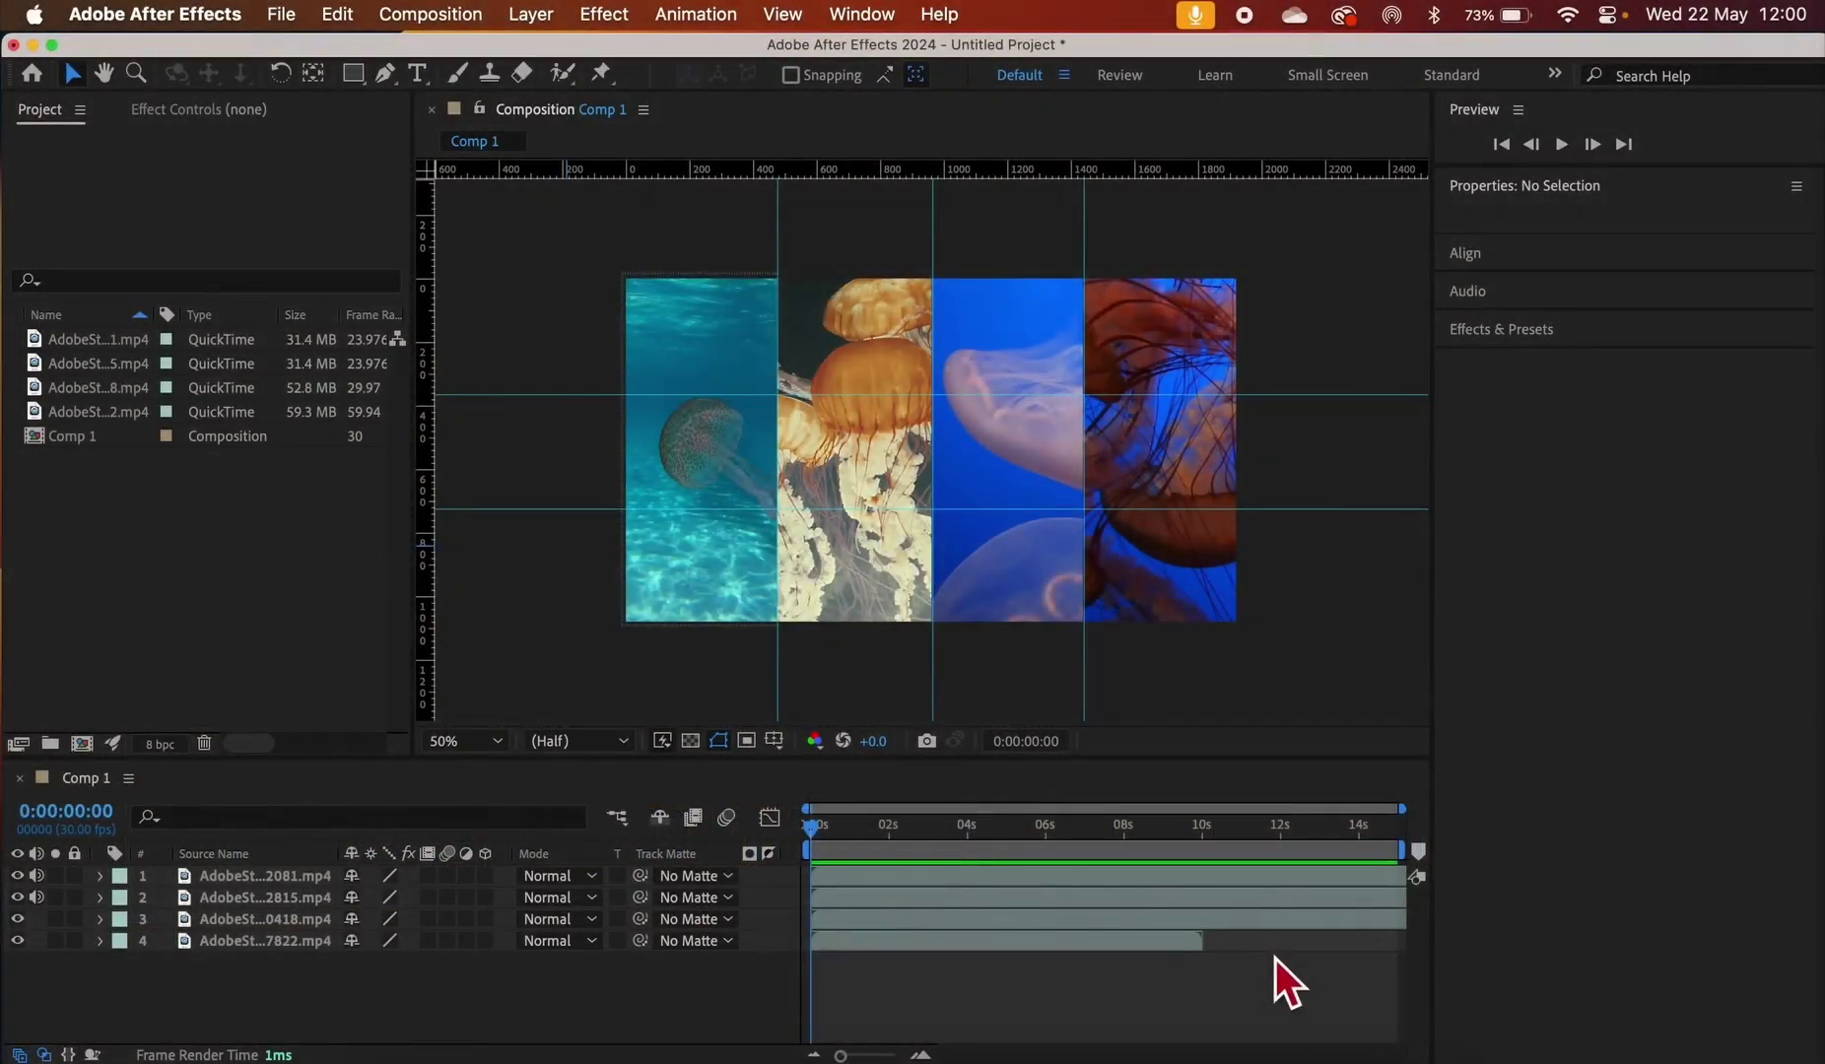
Save the project as jelly.aep on the Desktop in Adobe After Effects Project format
mouse_move(822, 836)
left_mouse_down()
mouse_move(1223, 849)
mouse_move(843, 880)
mouse_move(1193, 850)
mouse_move(794, 852)
left_mouse_up()
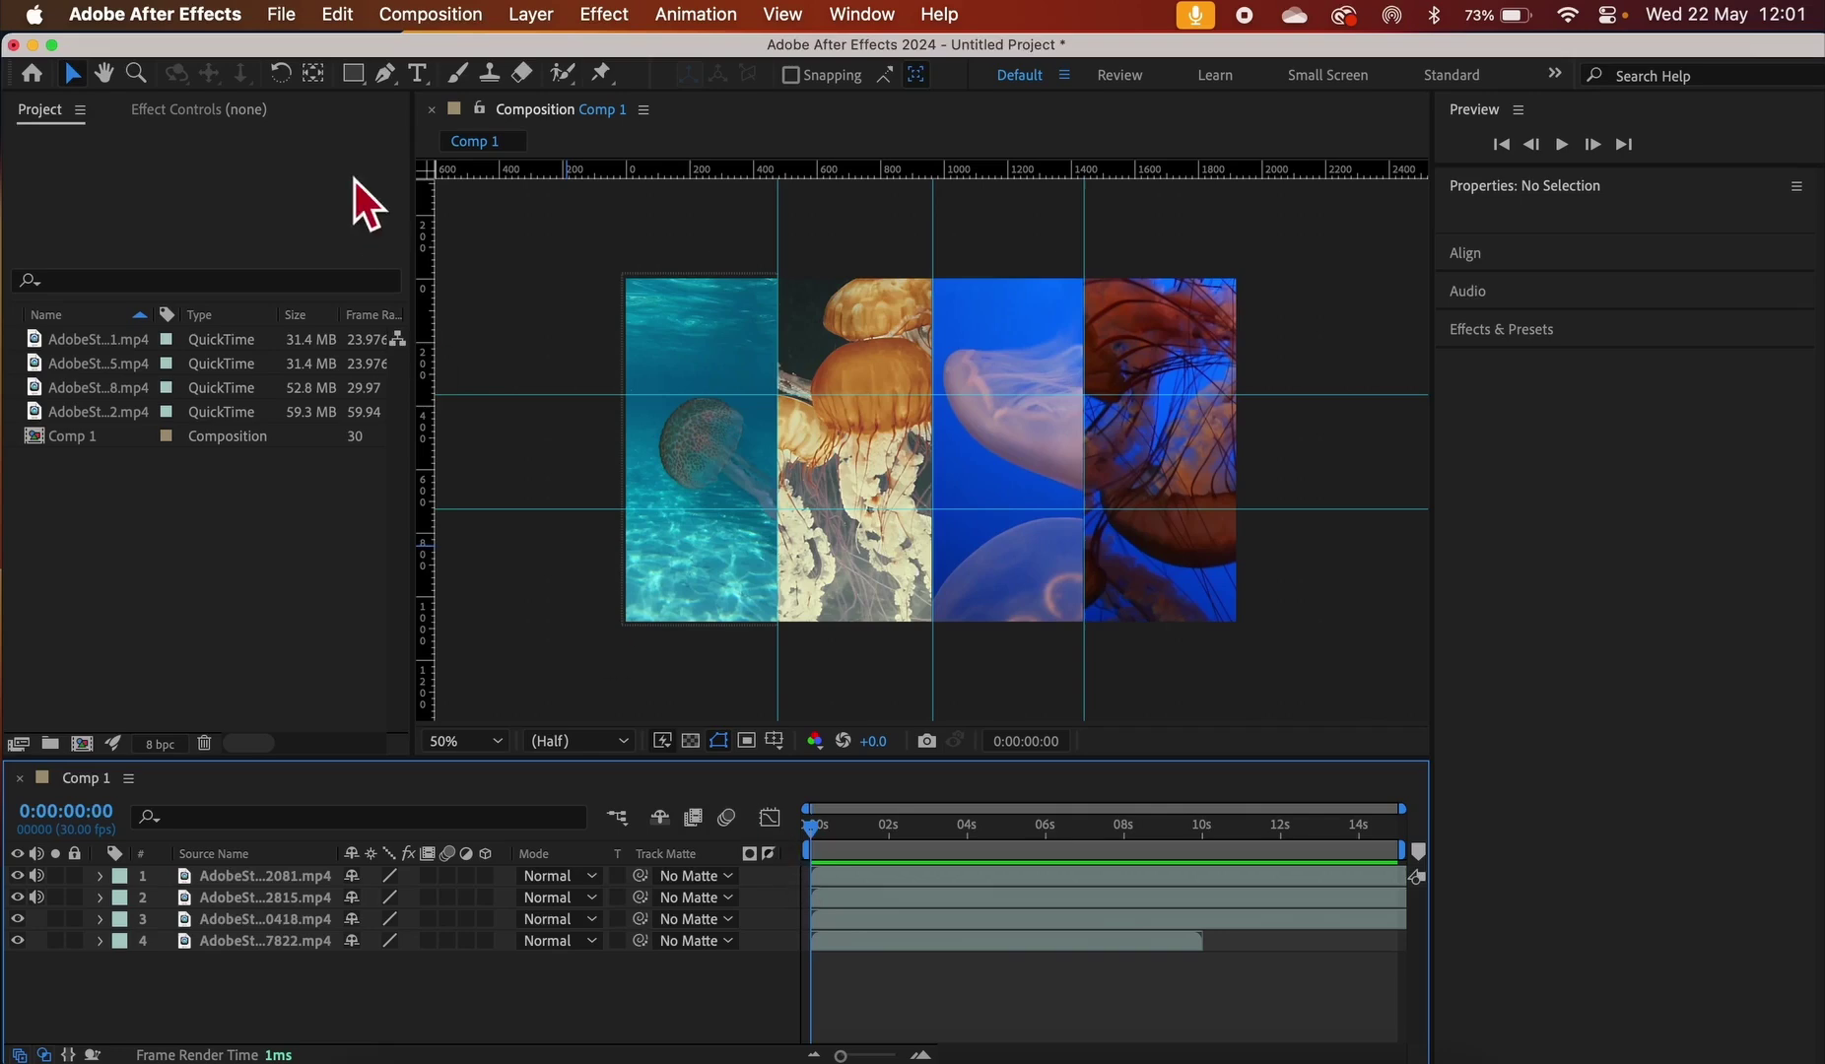
left_click(282, 14)
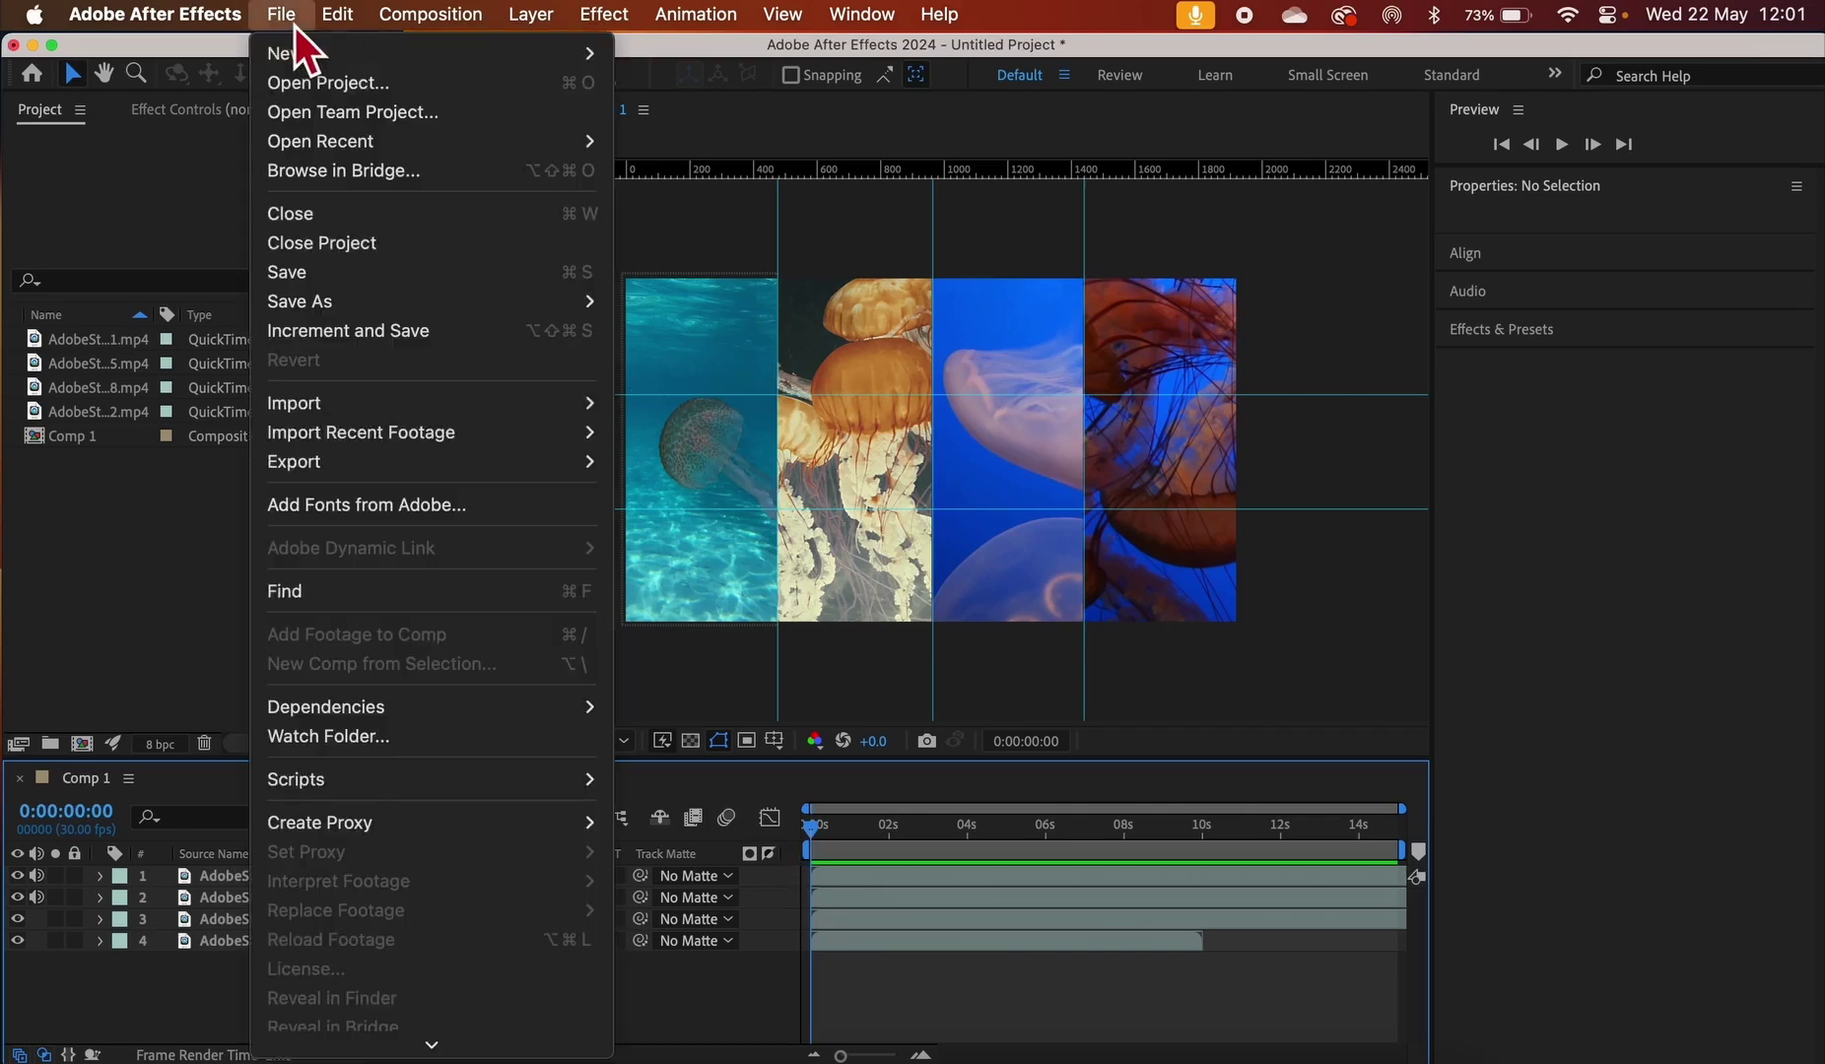
left_click(321, 283)
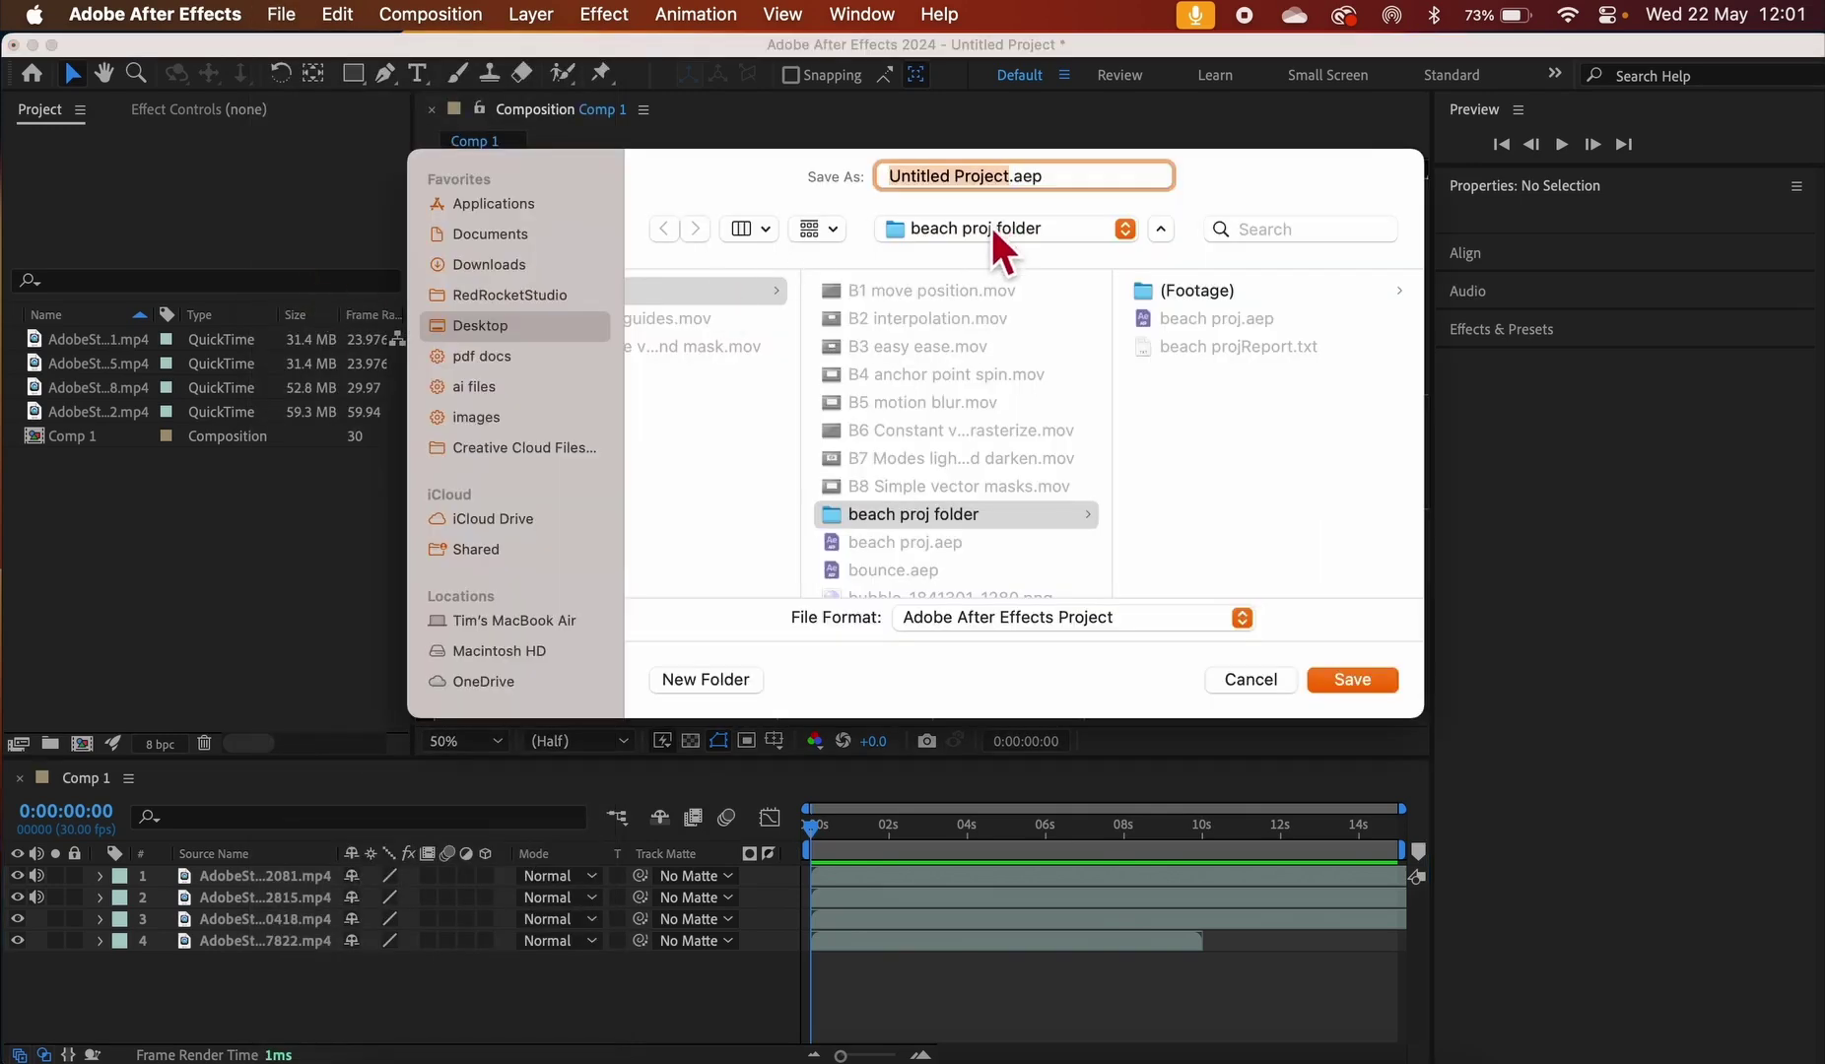
type("jelly")
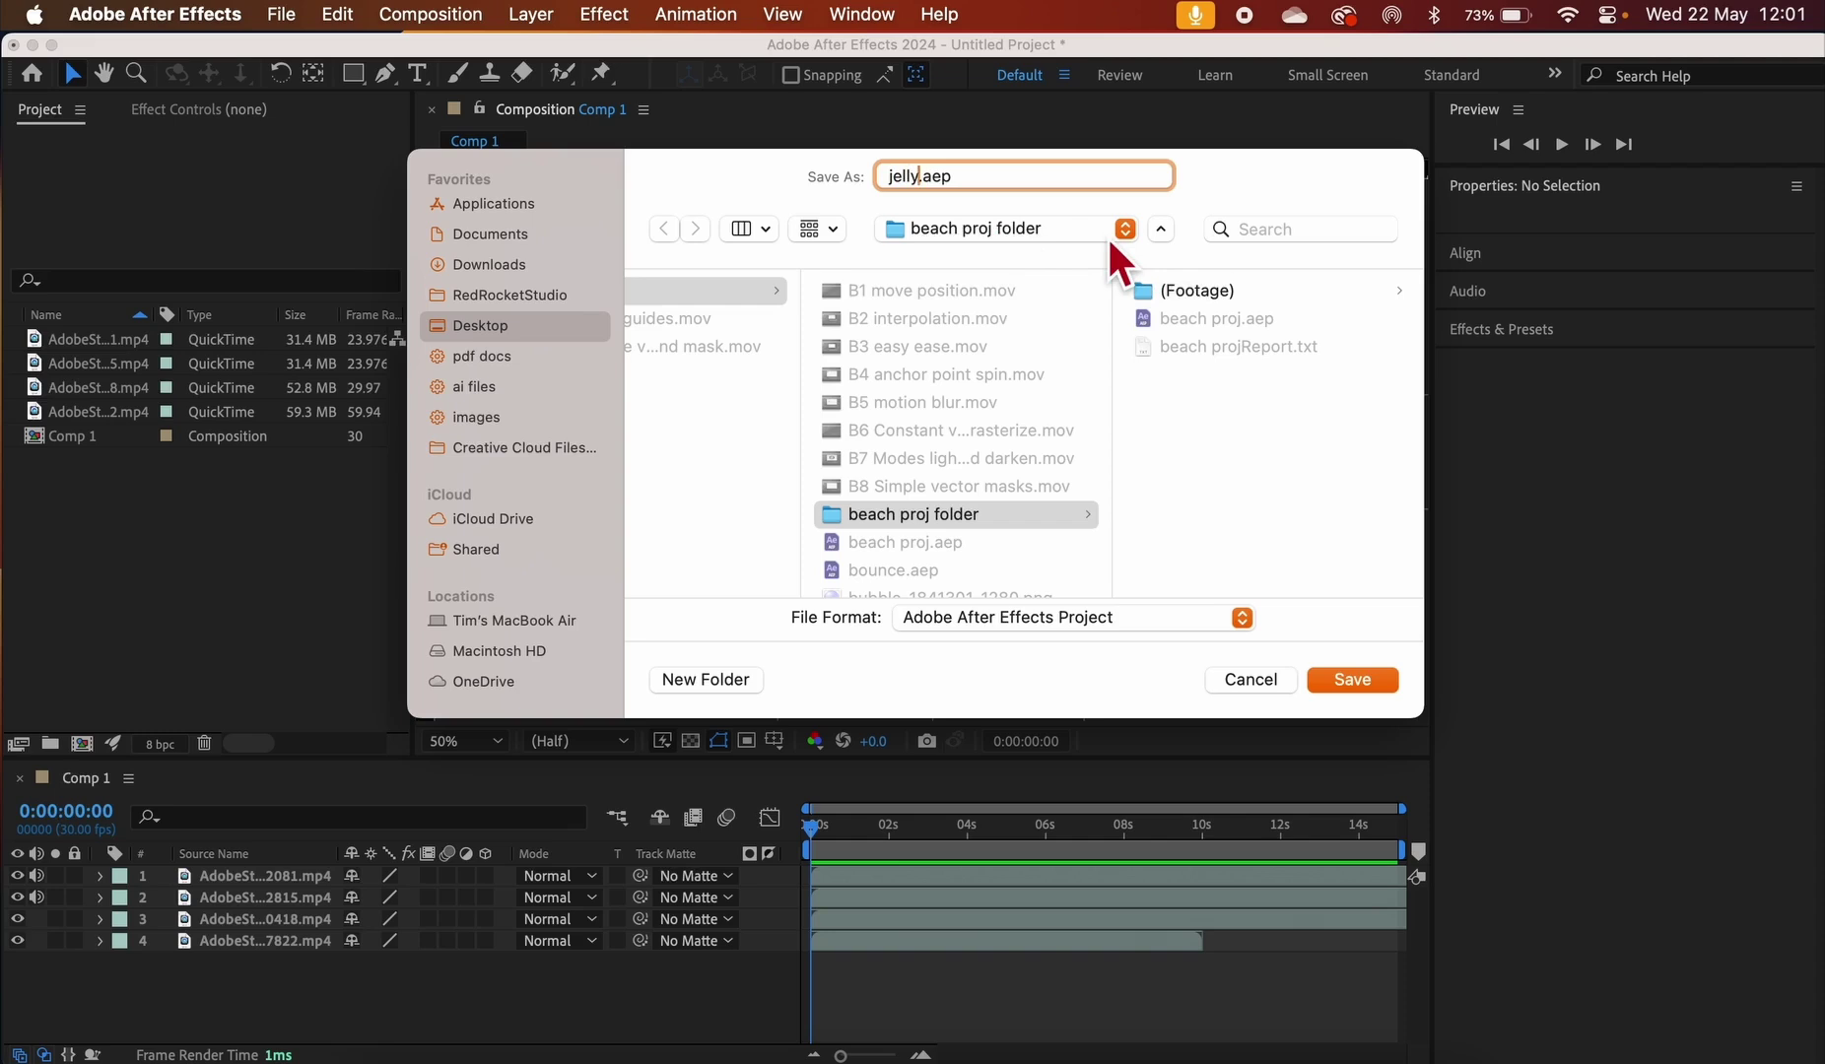
left_click(498, 328)
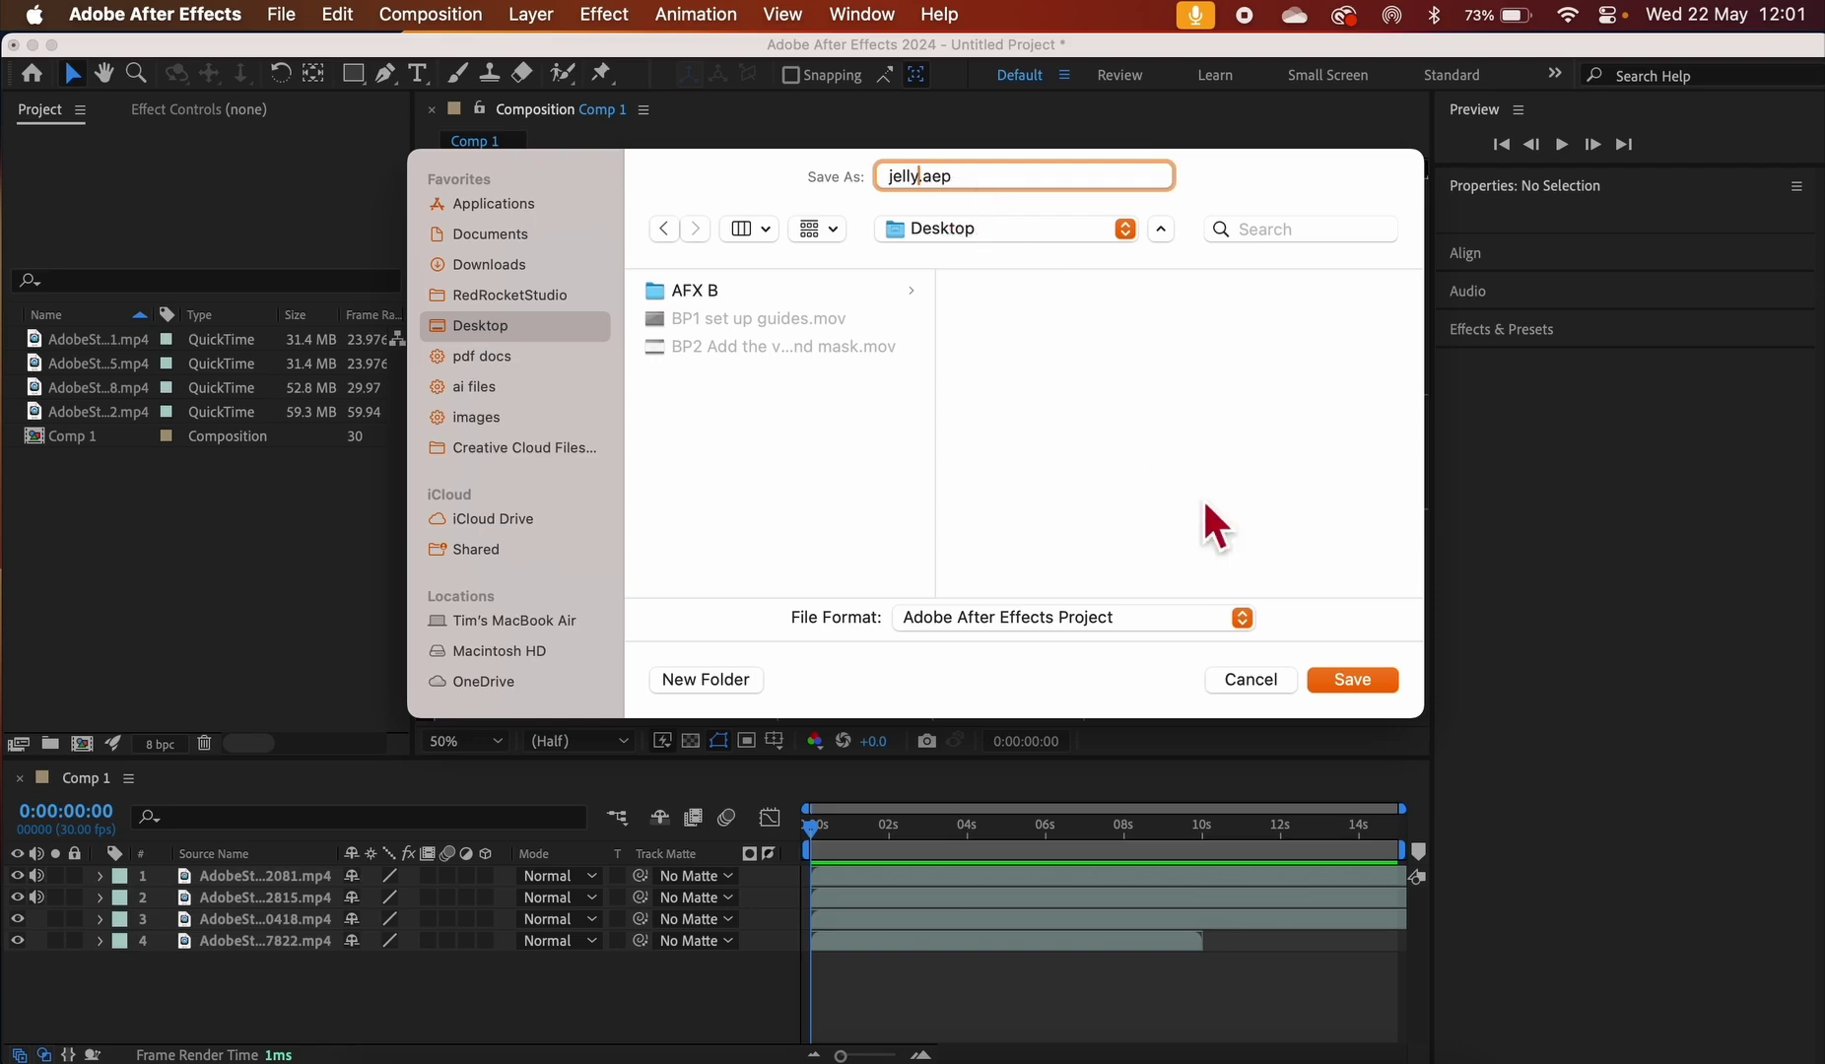
left_click(1364, 684)
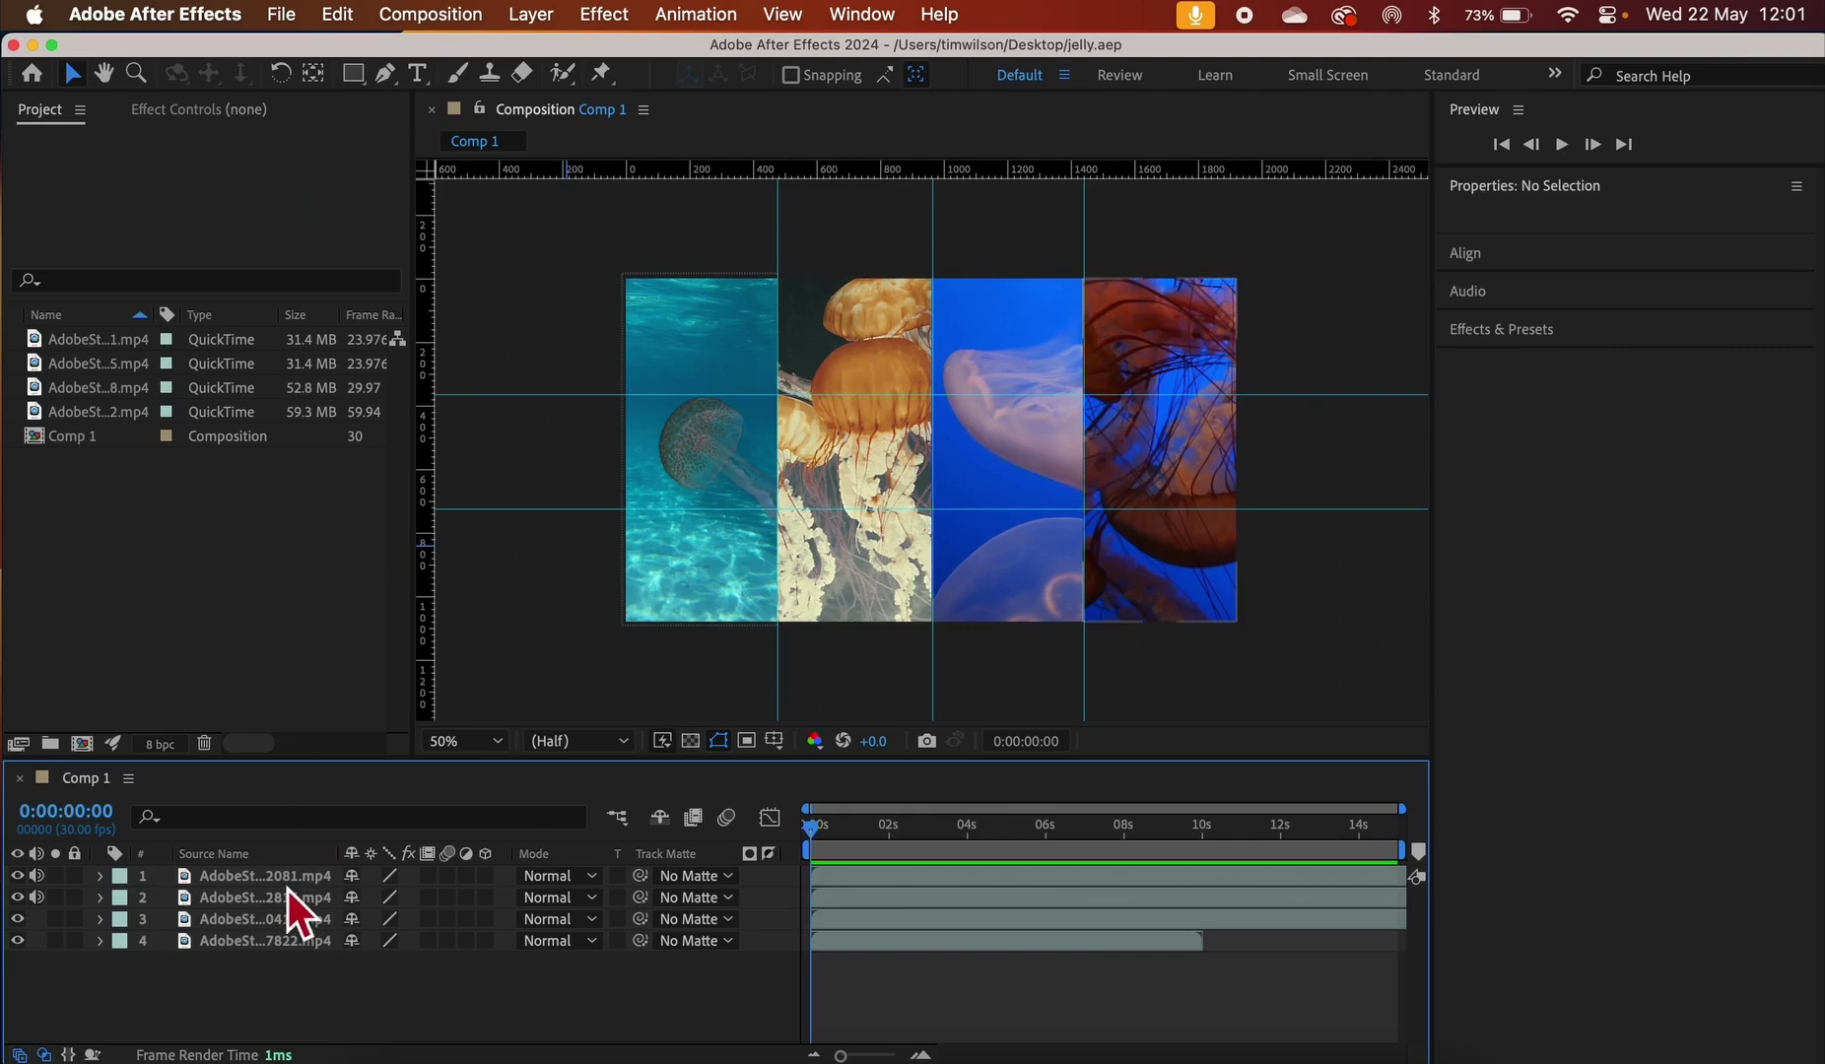
Draw two full-width rectangles on one new shape layer, about 1974 × 400 over the top grid row and about 1973 × 358 over the middle row
left_click(358, 77)
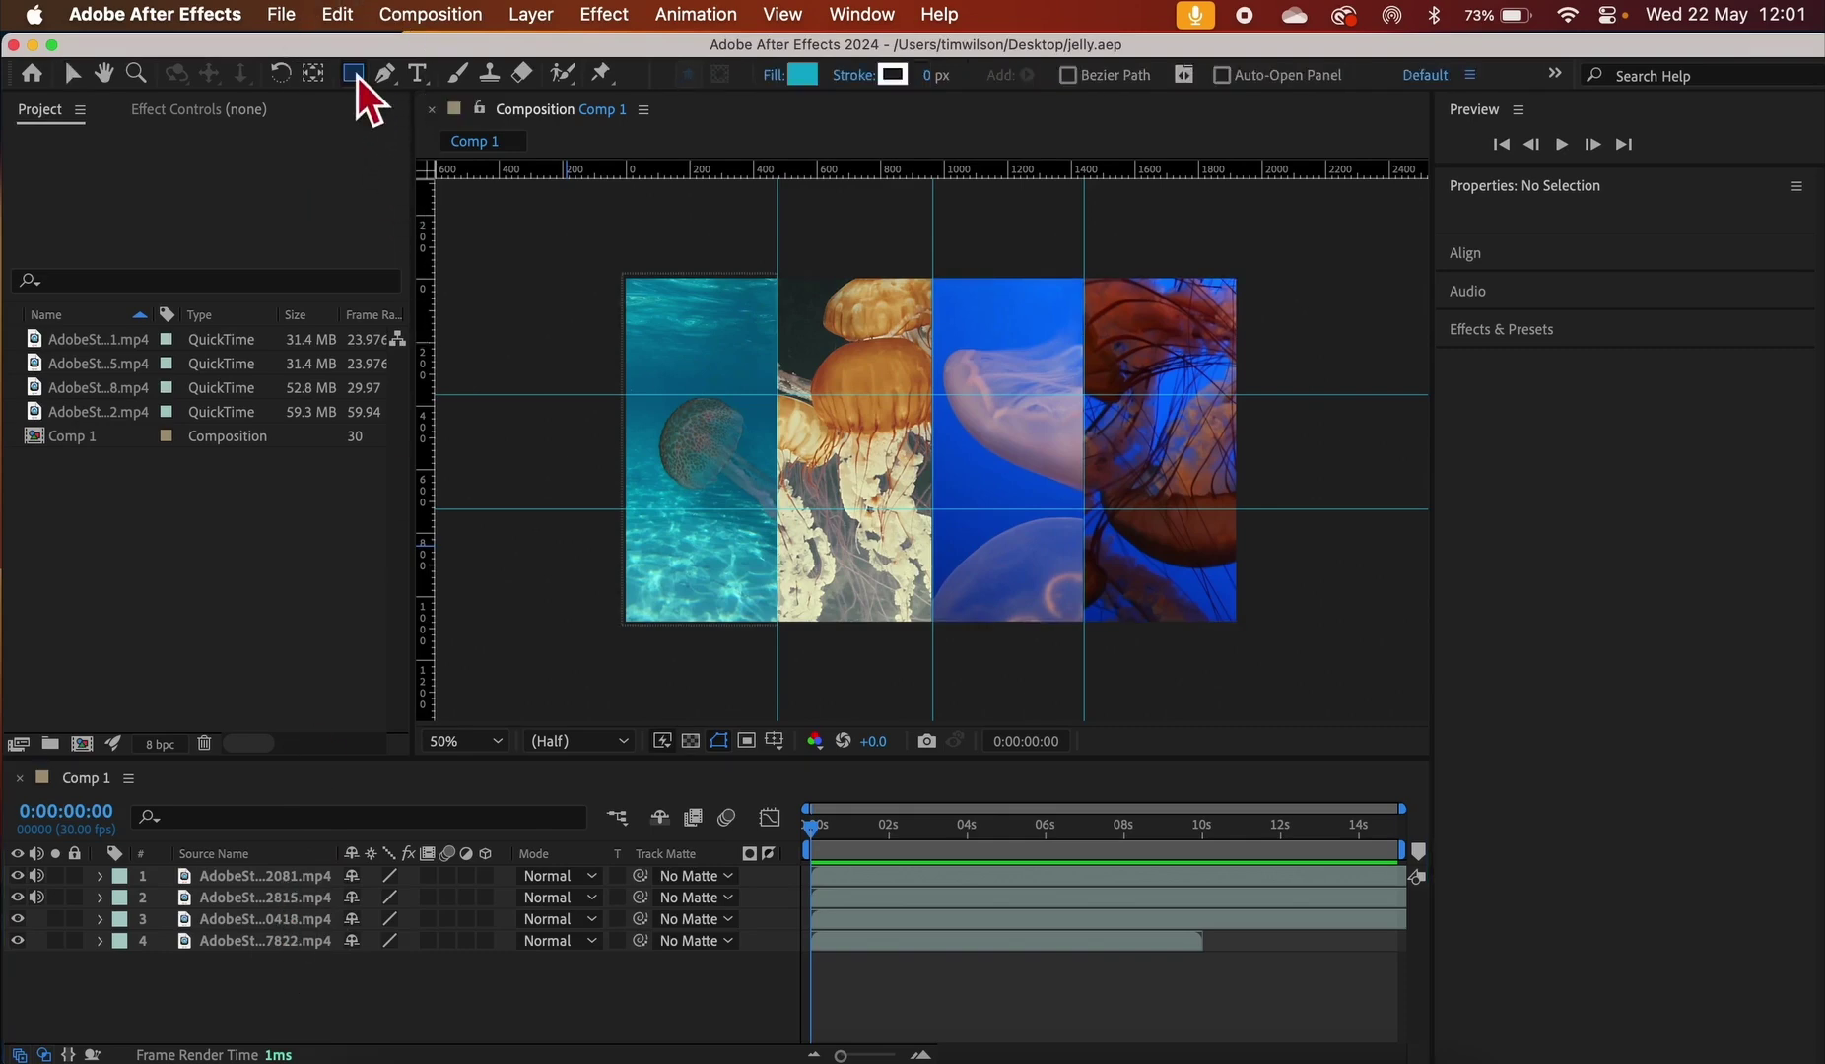
left_click_drag(620, 268, 1246, 394)
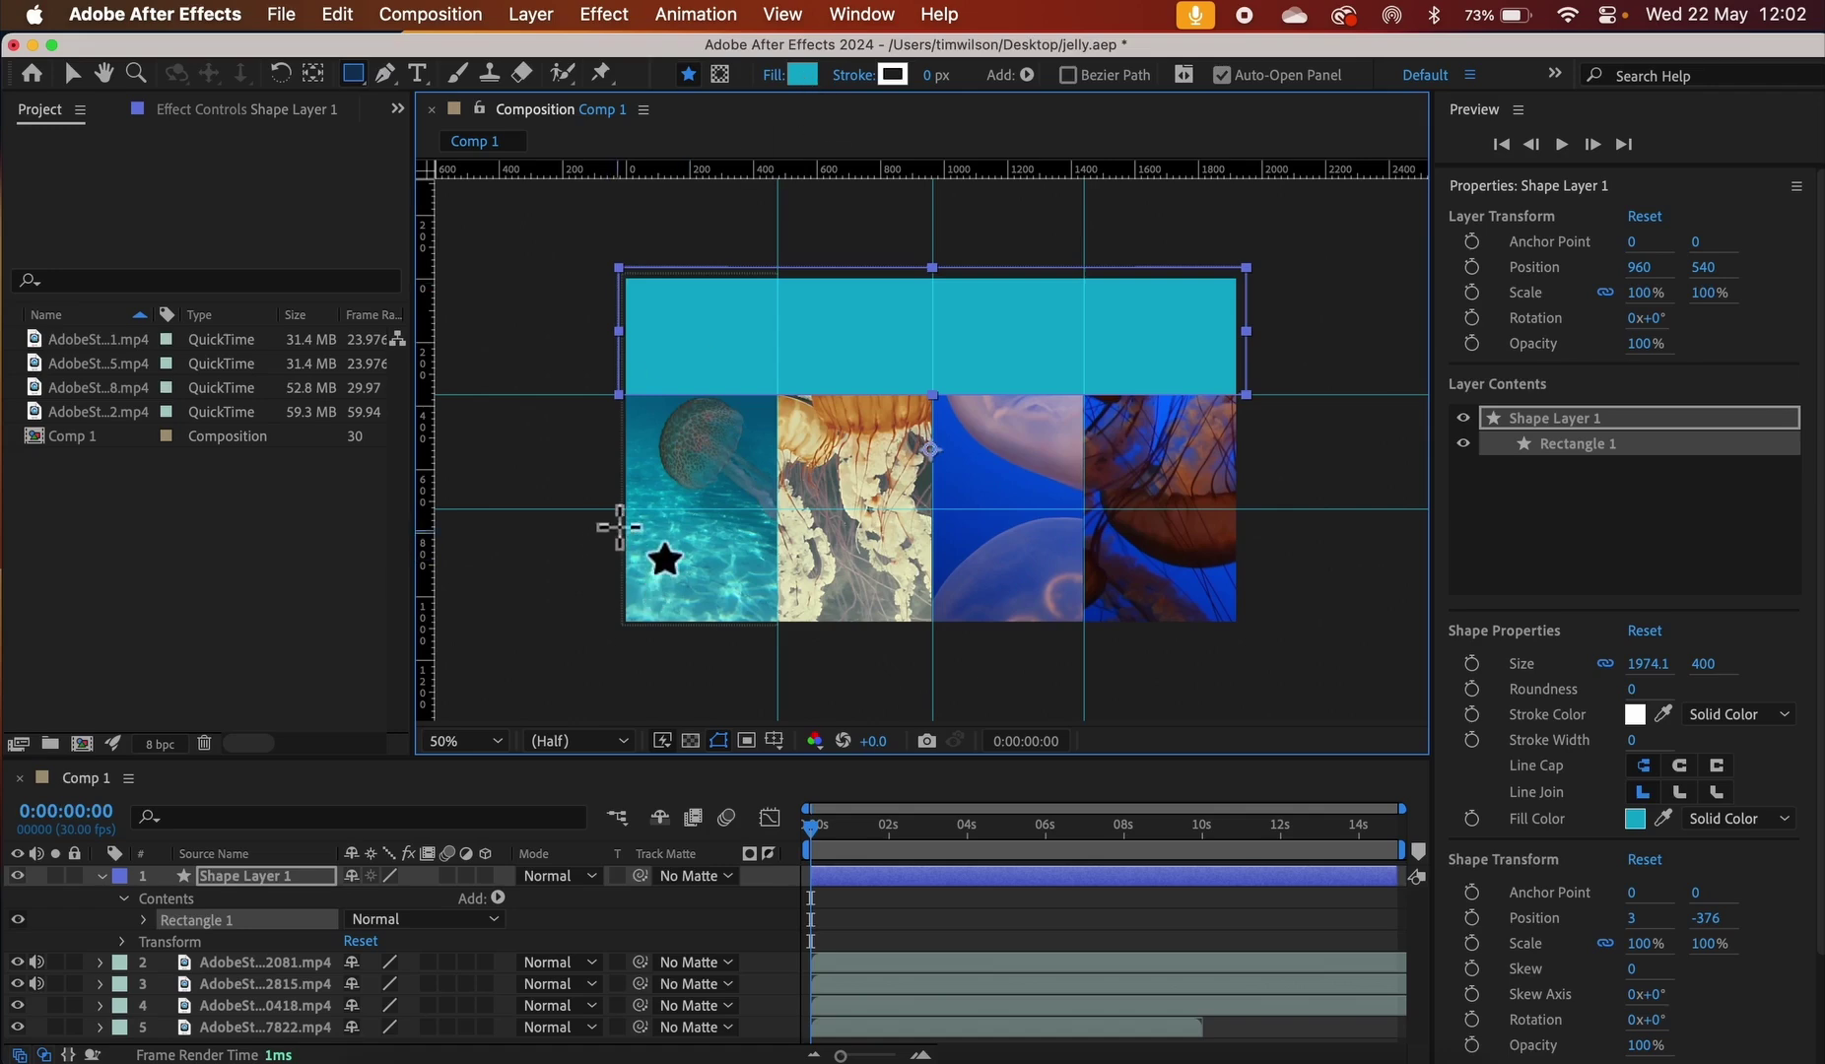
left_click_drag(615, 509, 1243, 396)
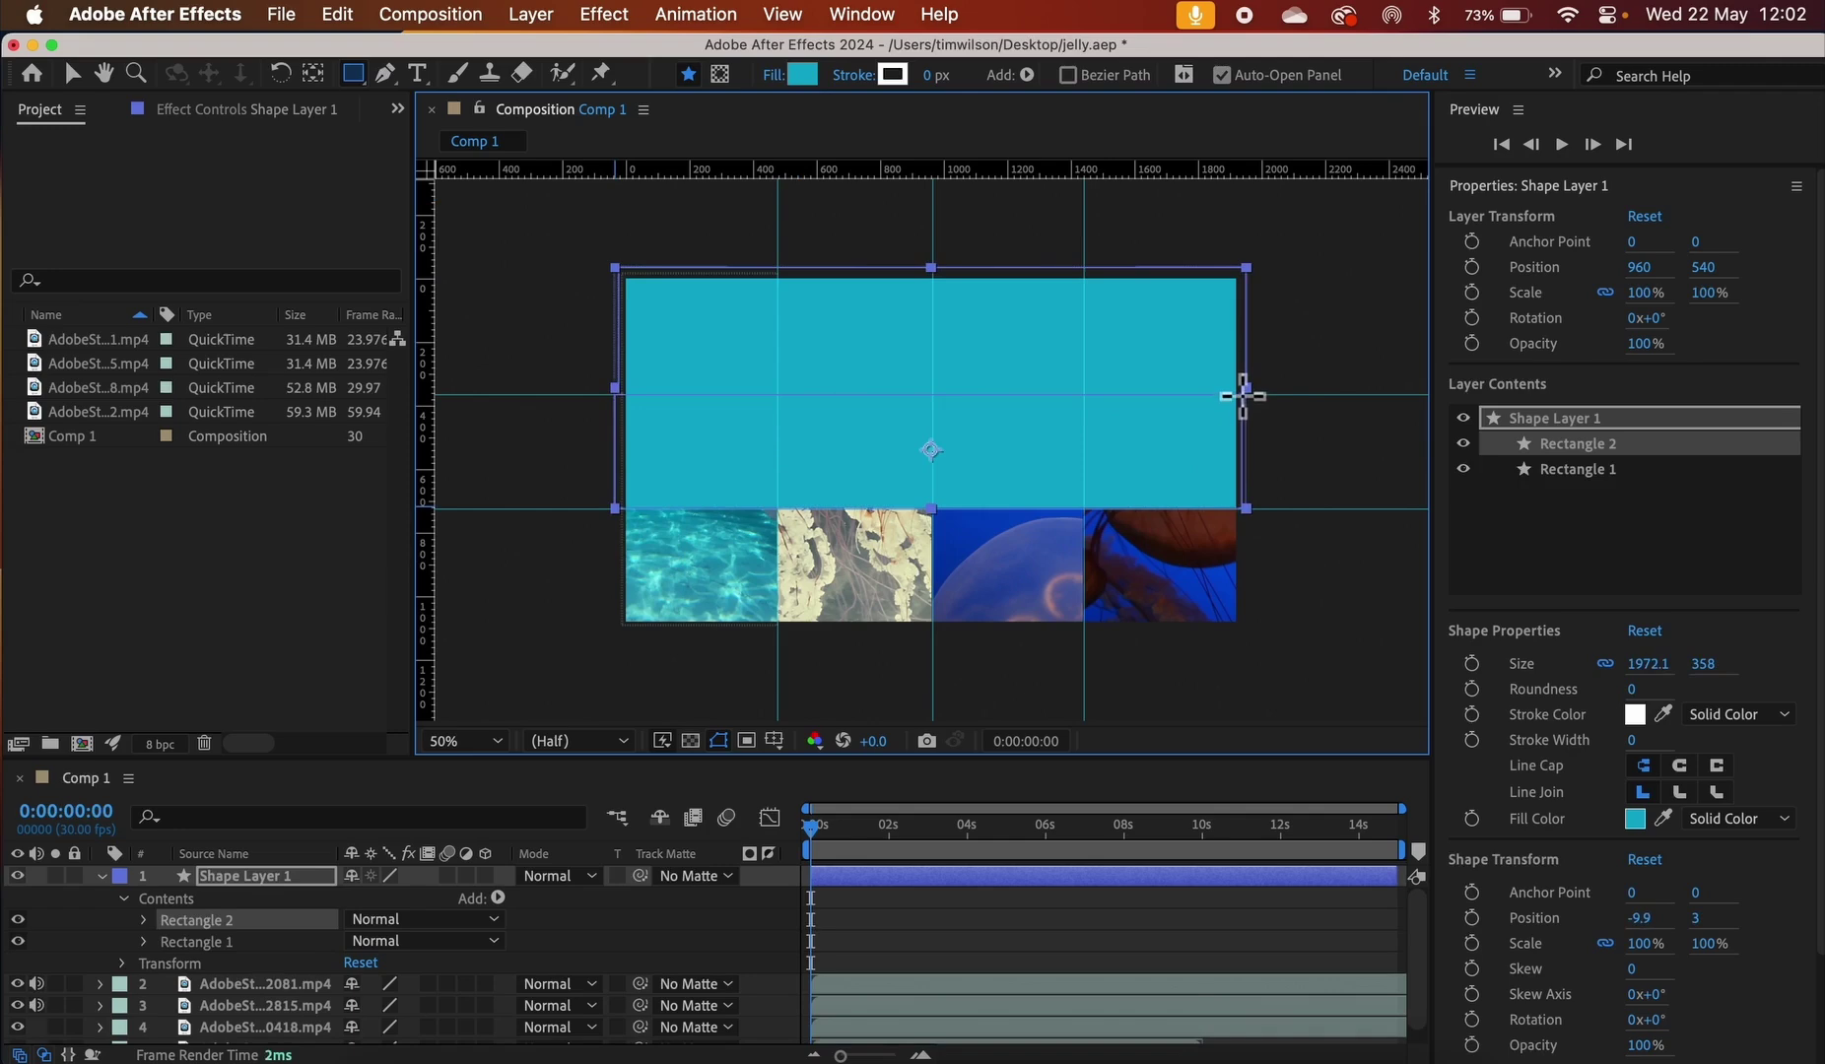
Set the middle-row rectangle's fill color to yellow CEB70C
left_click(804, 75)
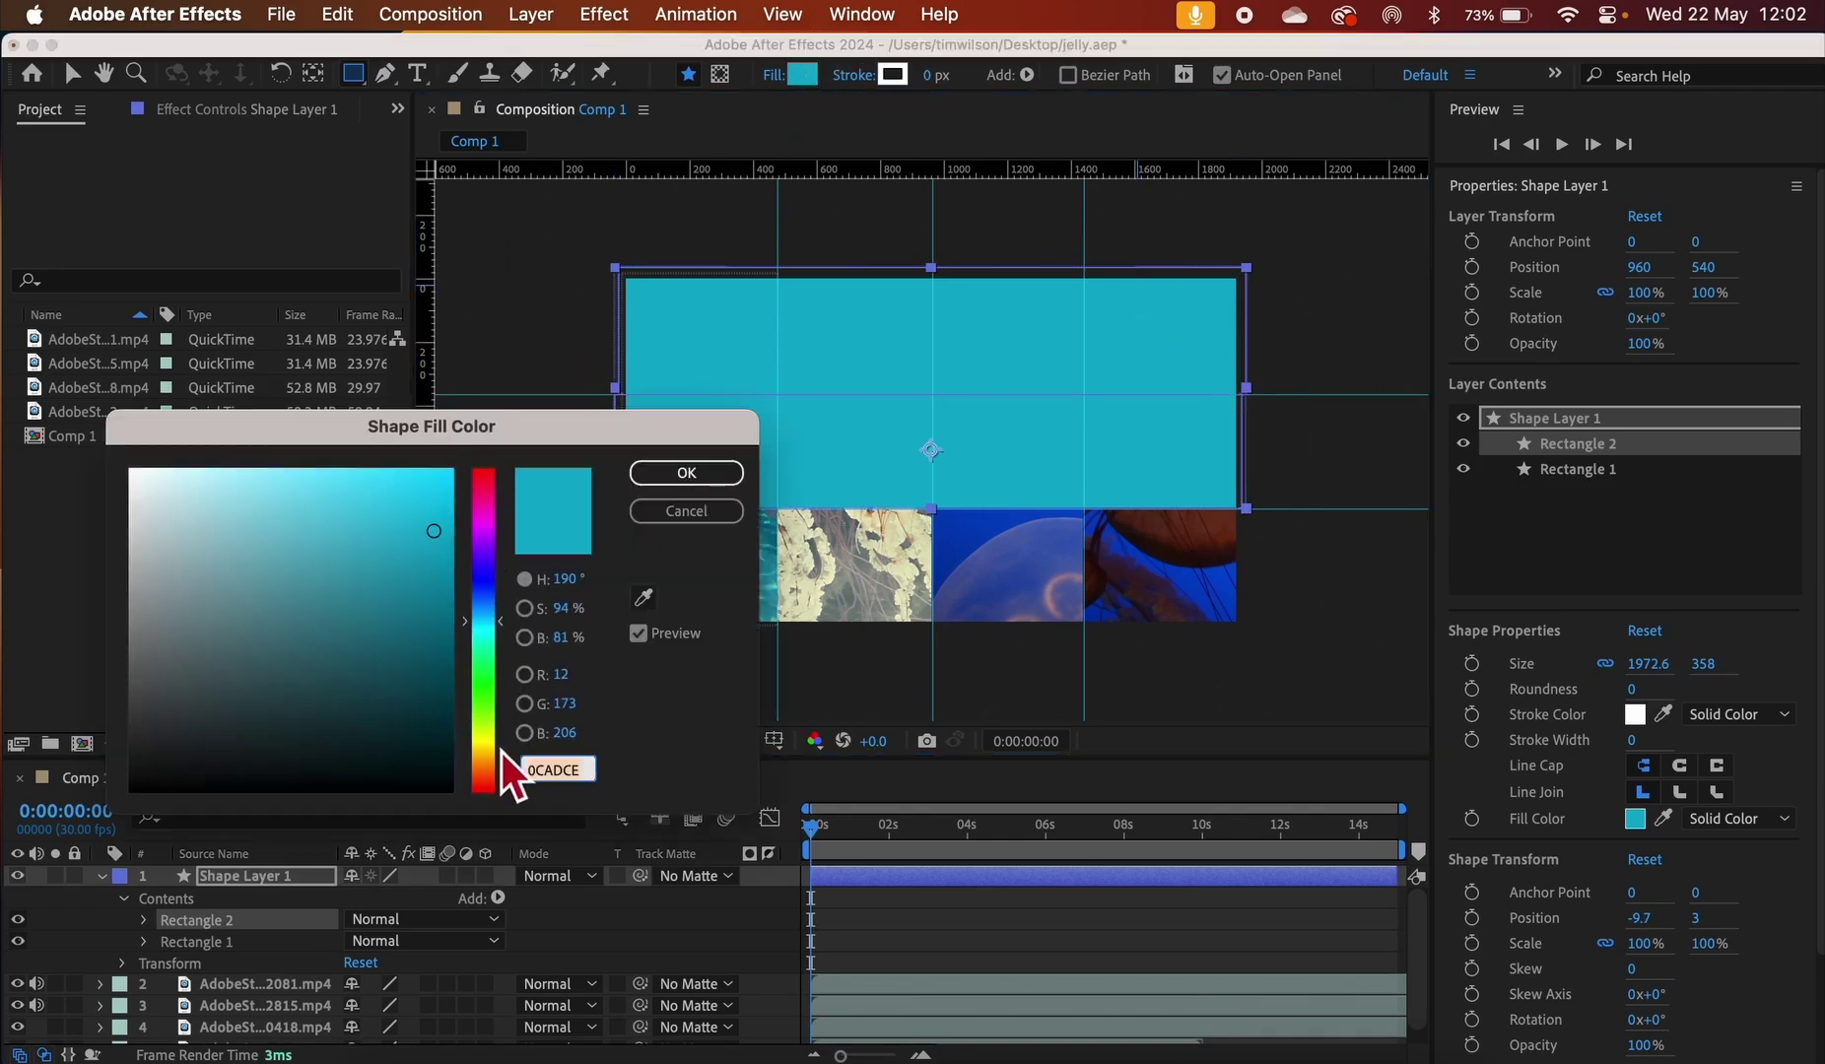
left_click_drag(495, 754, 492, 739)
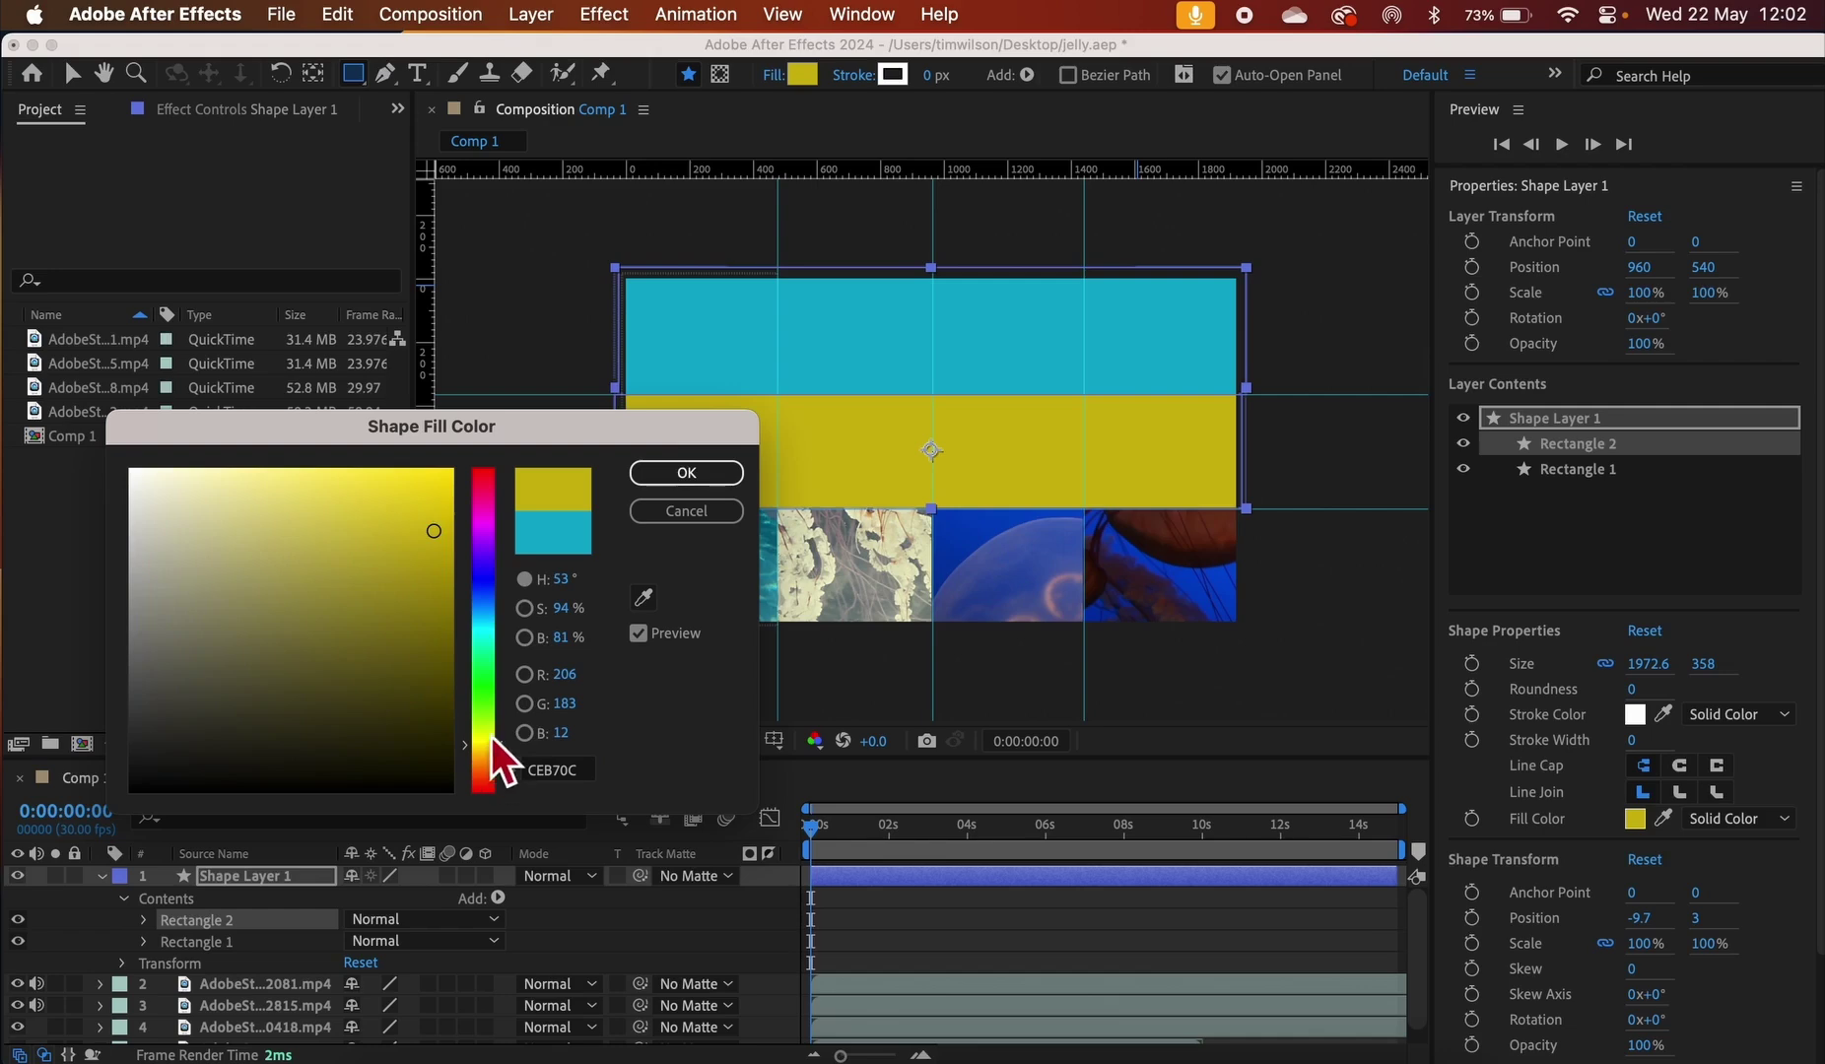
left_click(675, 471)
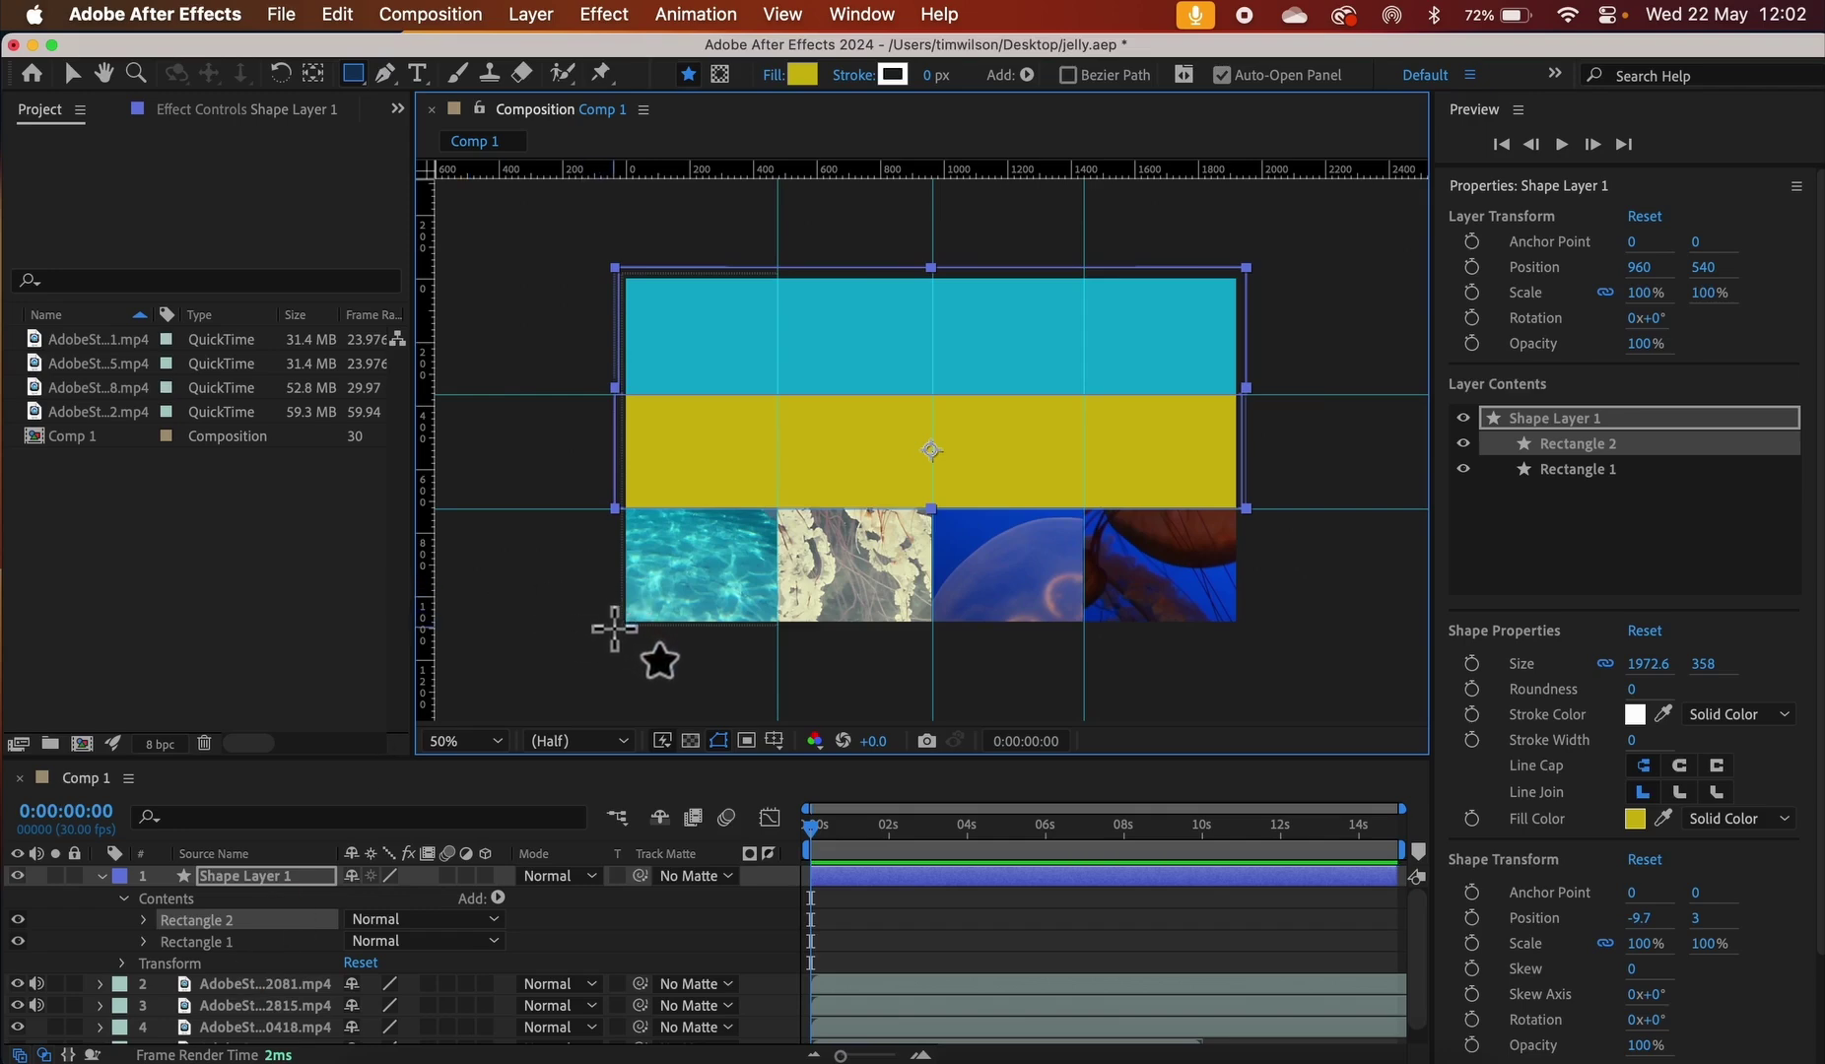
Add a full-width rectangle of about 1983 × 374 over the bottom grid row and set its fill color to red CE330C
left_click_drag(614, 627, 1245, 510)
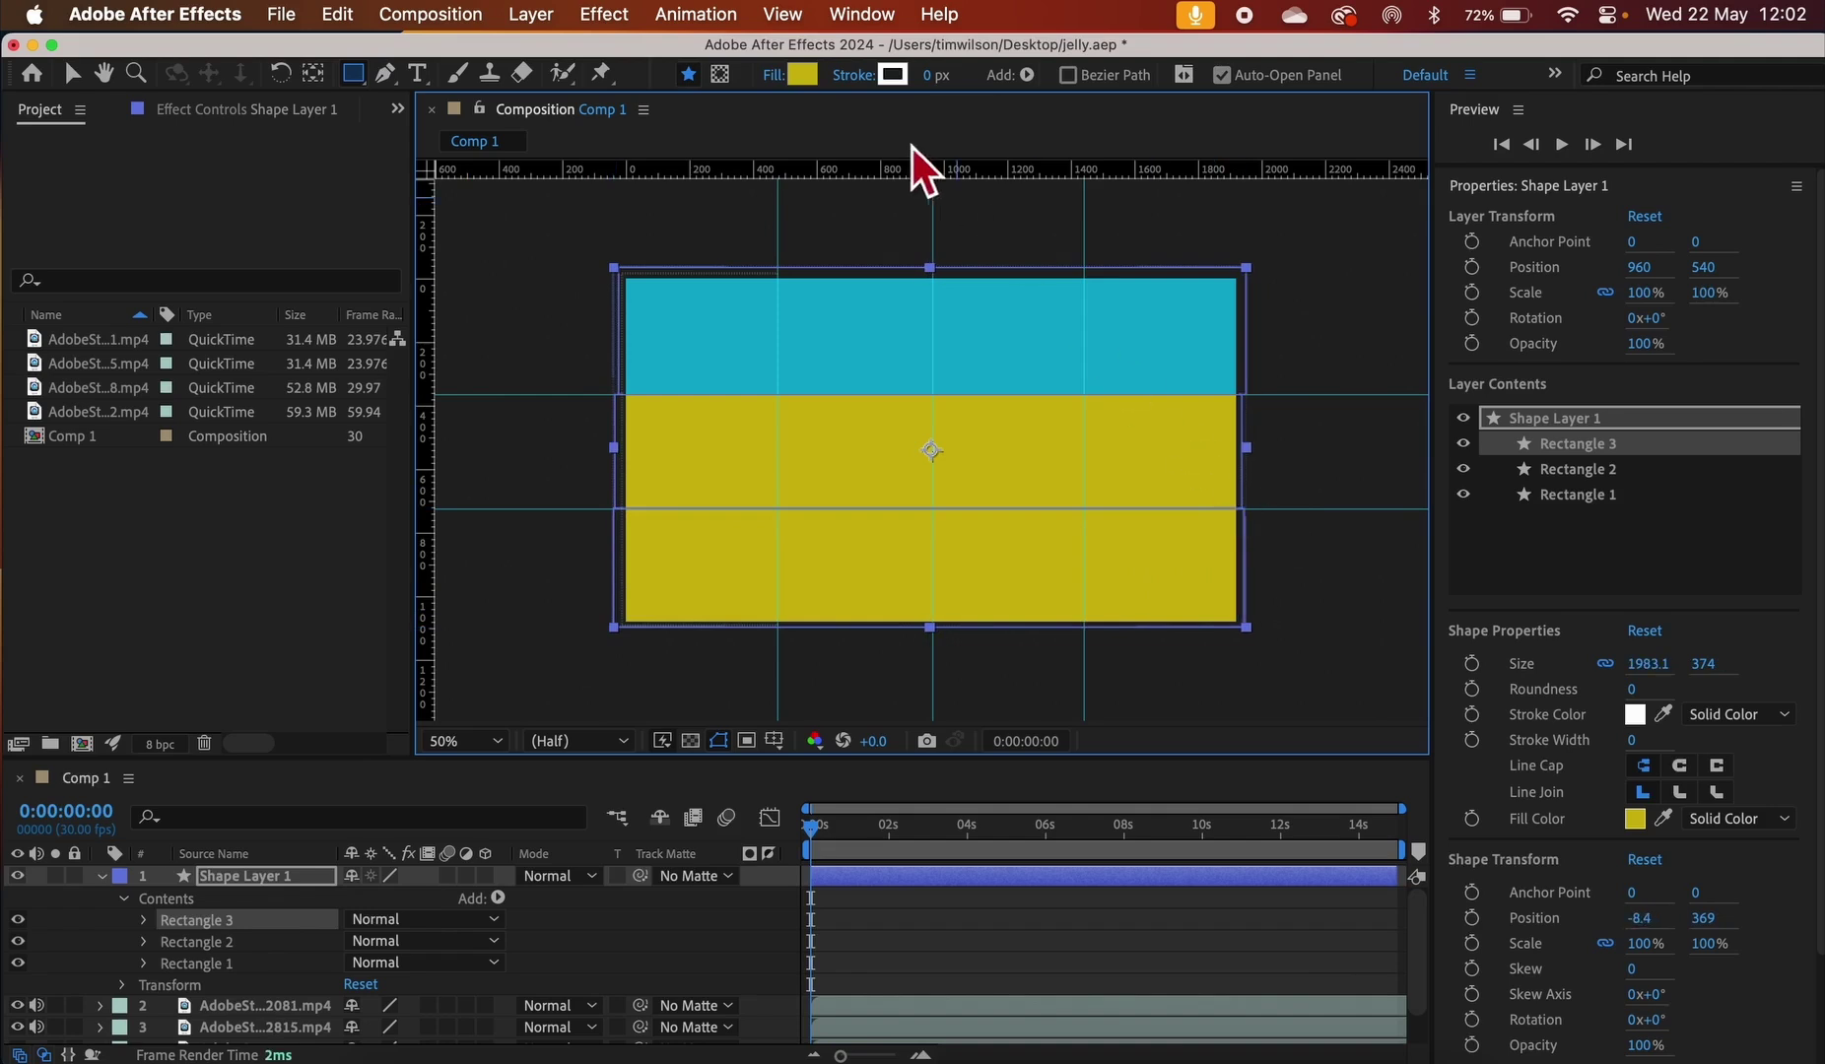
left_click(803, 74)
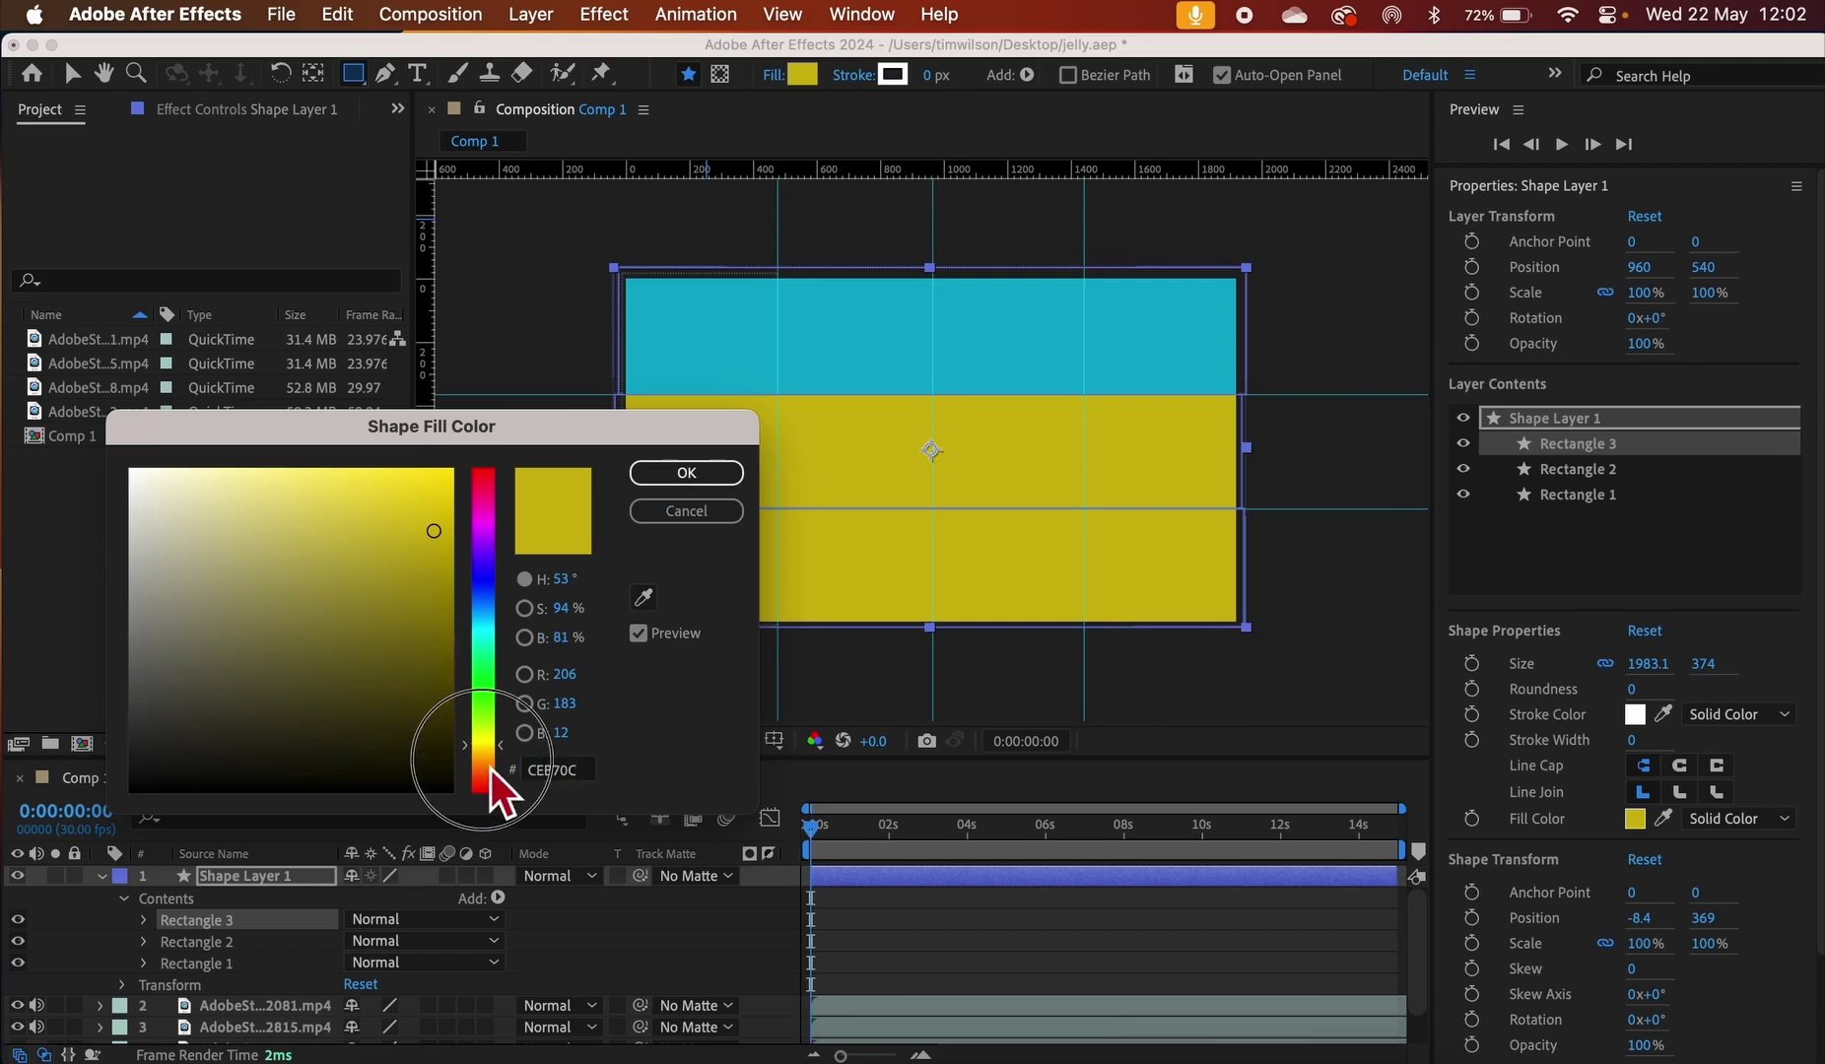
left_click_drag(490, 768, 492, 790)
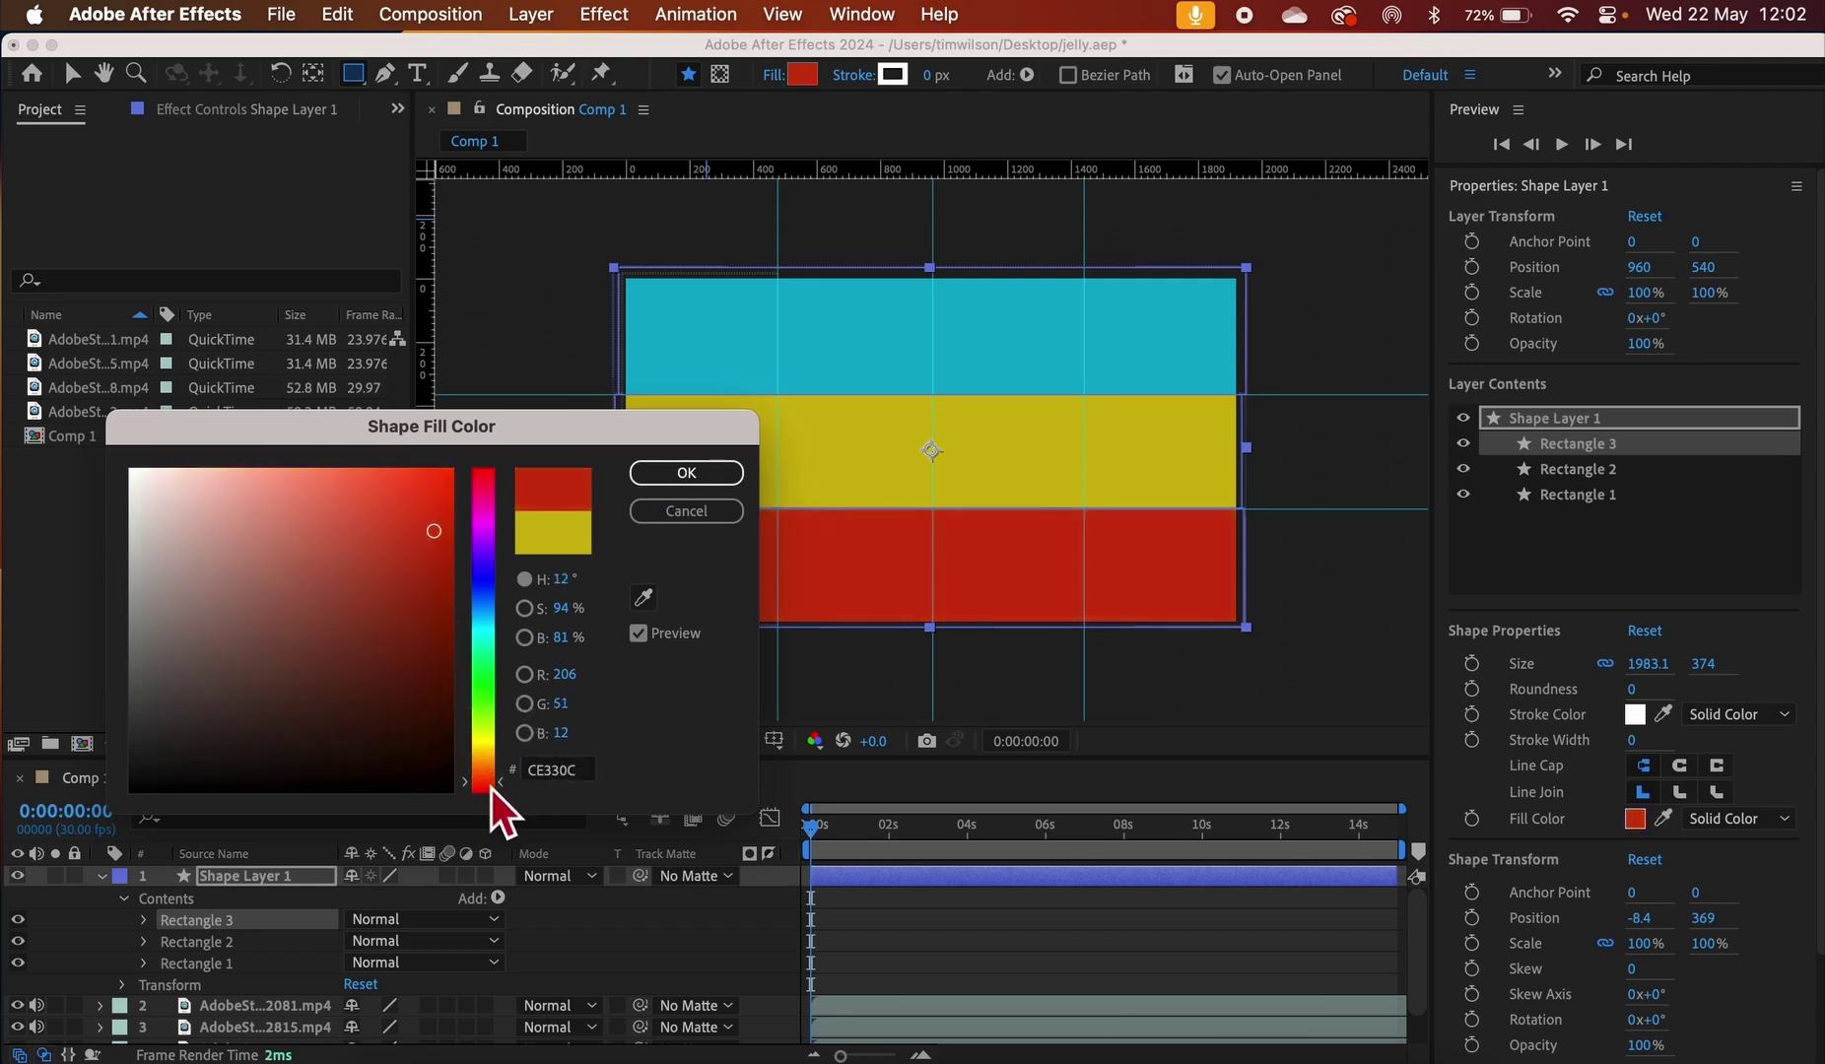
left_click(661, 481)
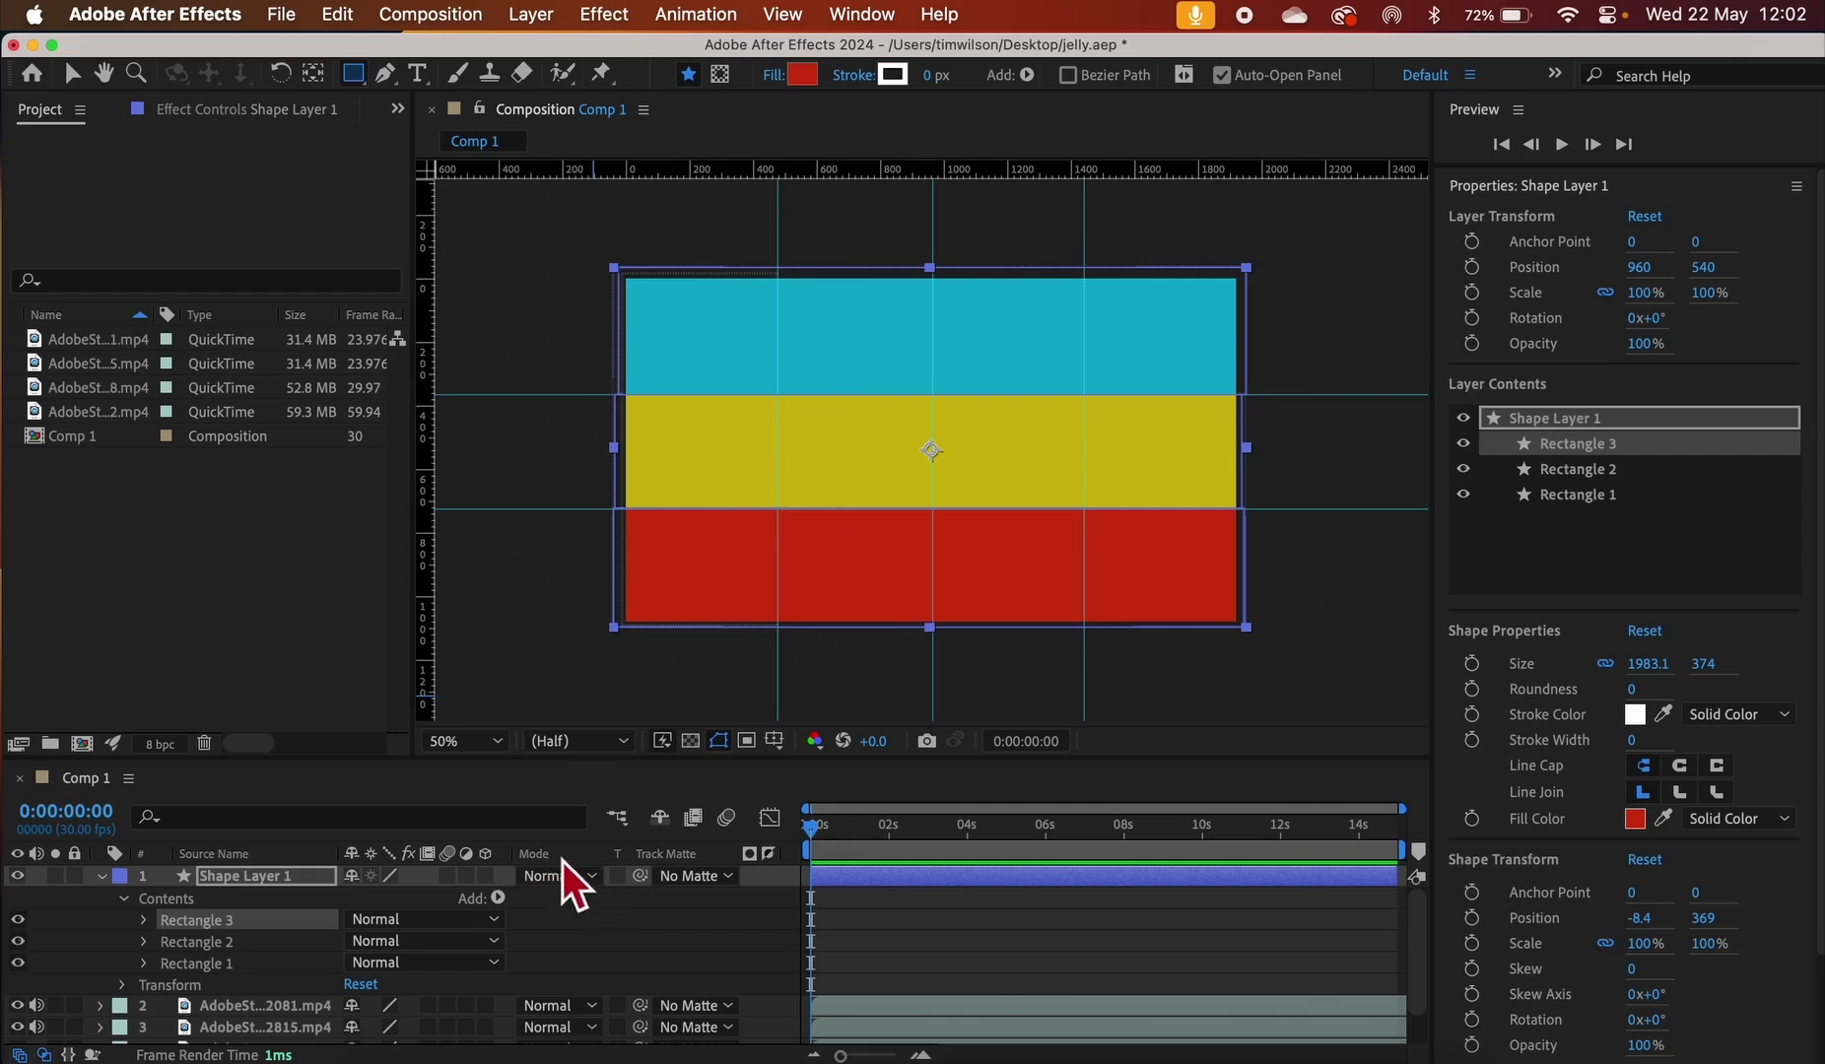
Hide the timeline's blending Mode column and restore it
right_click(590, 862)
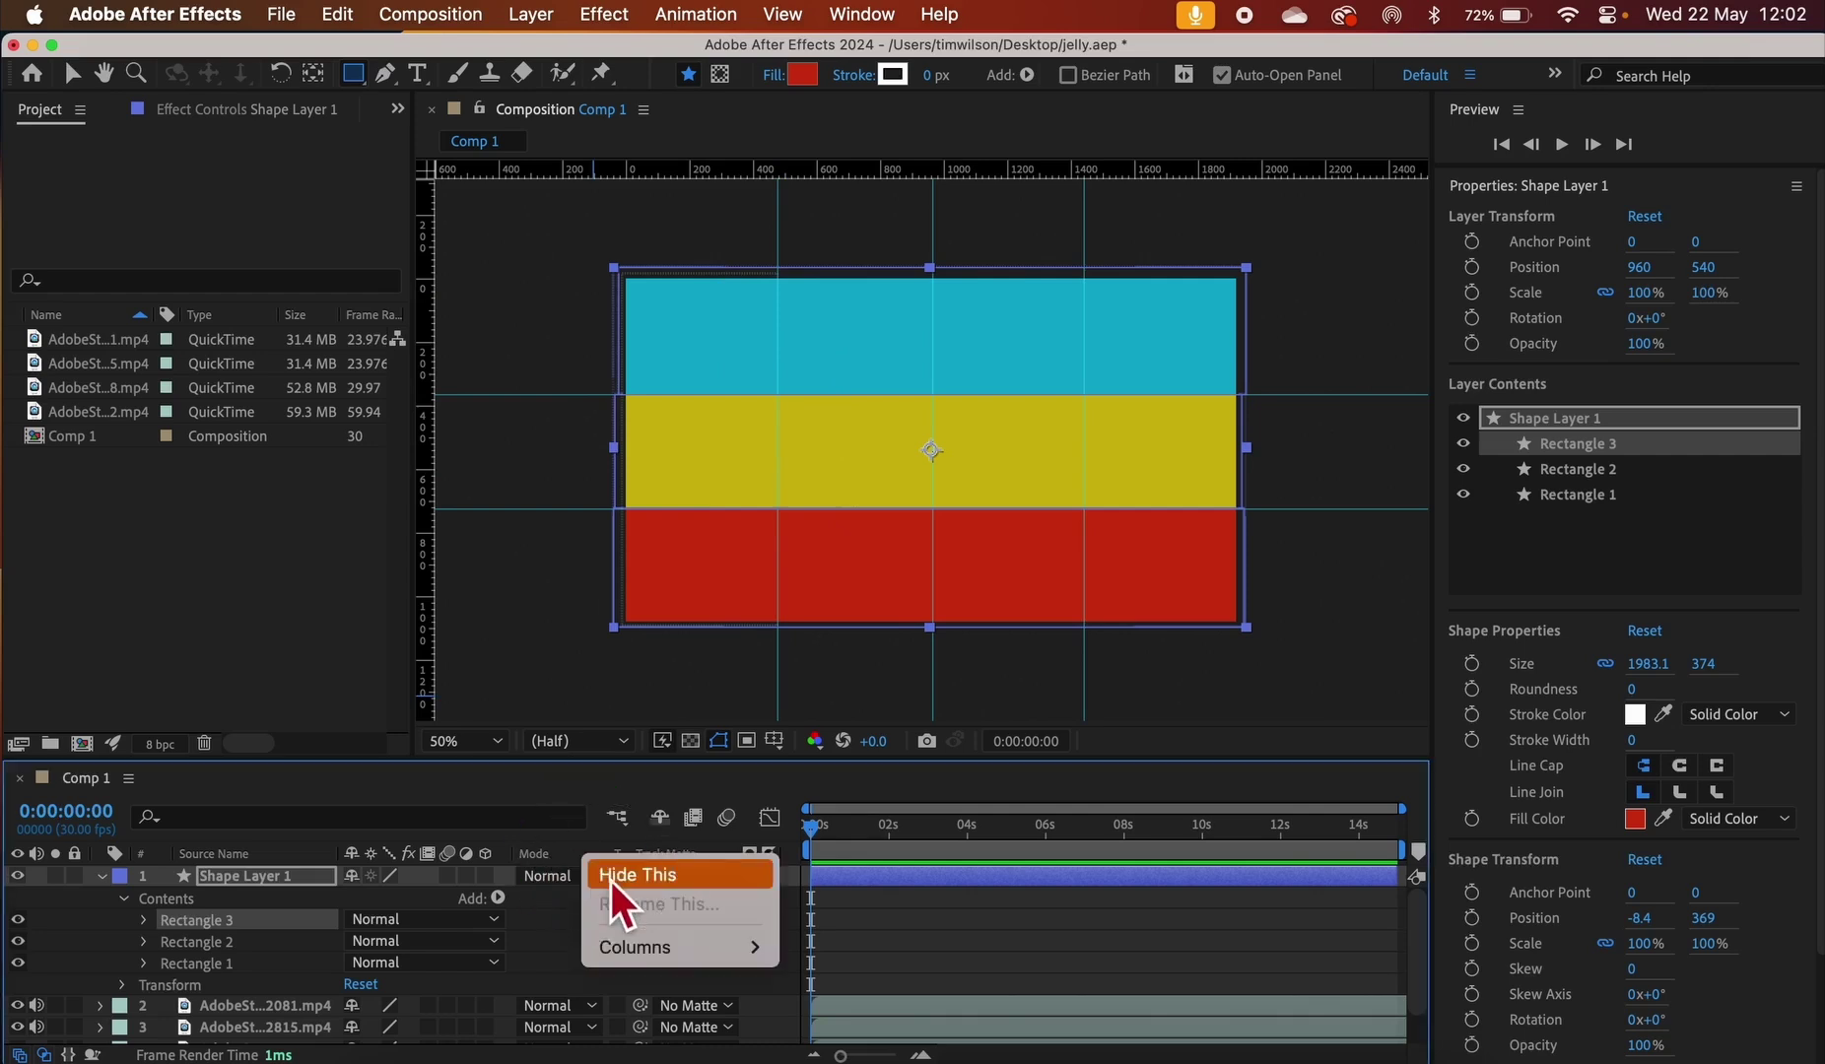
left_click(609, 875)
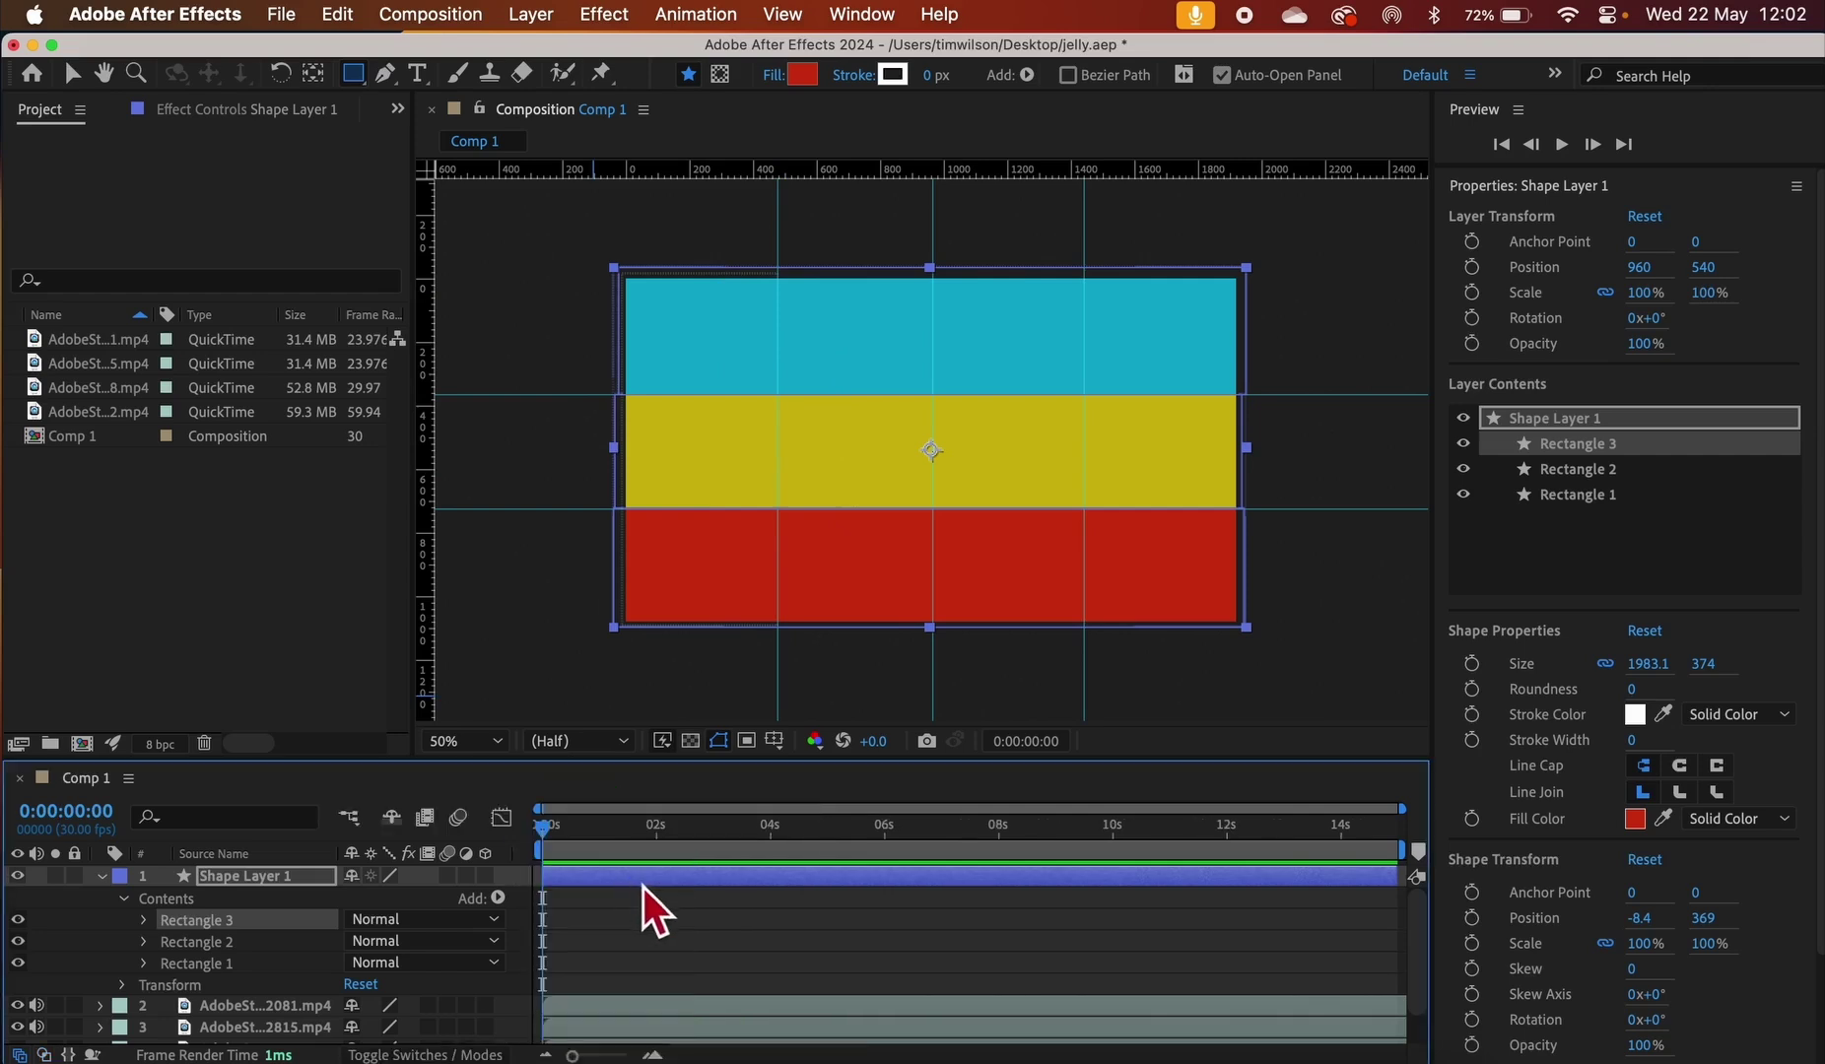
right_click(524, 865)
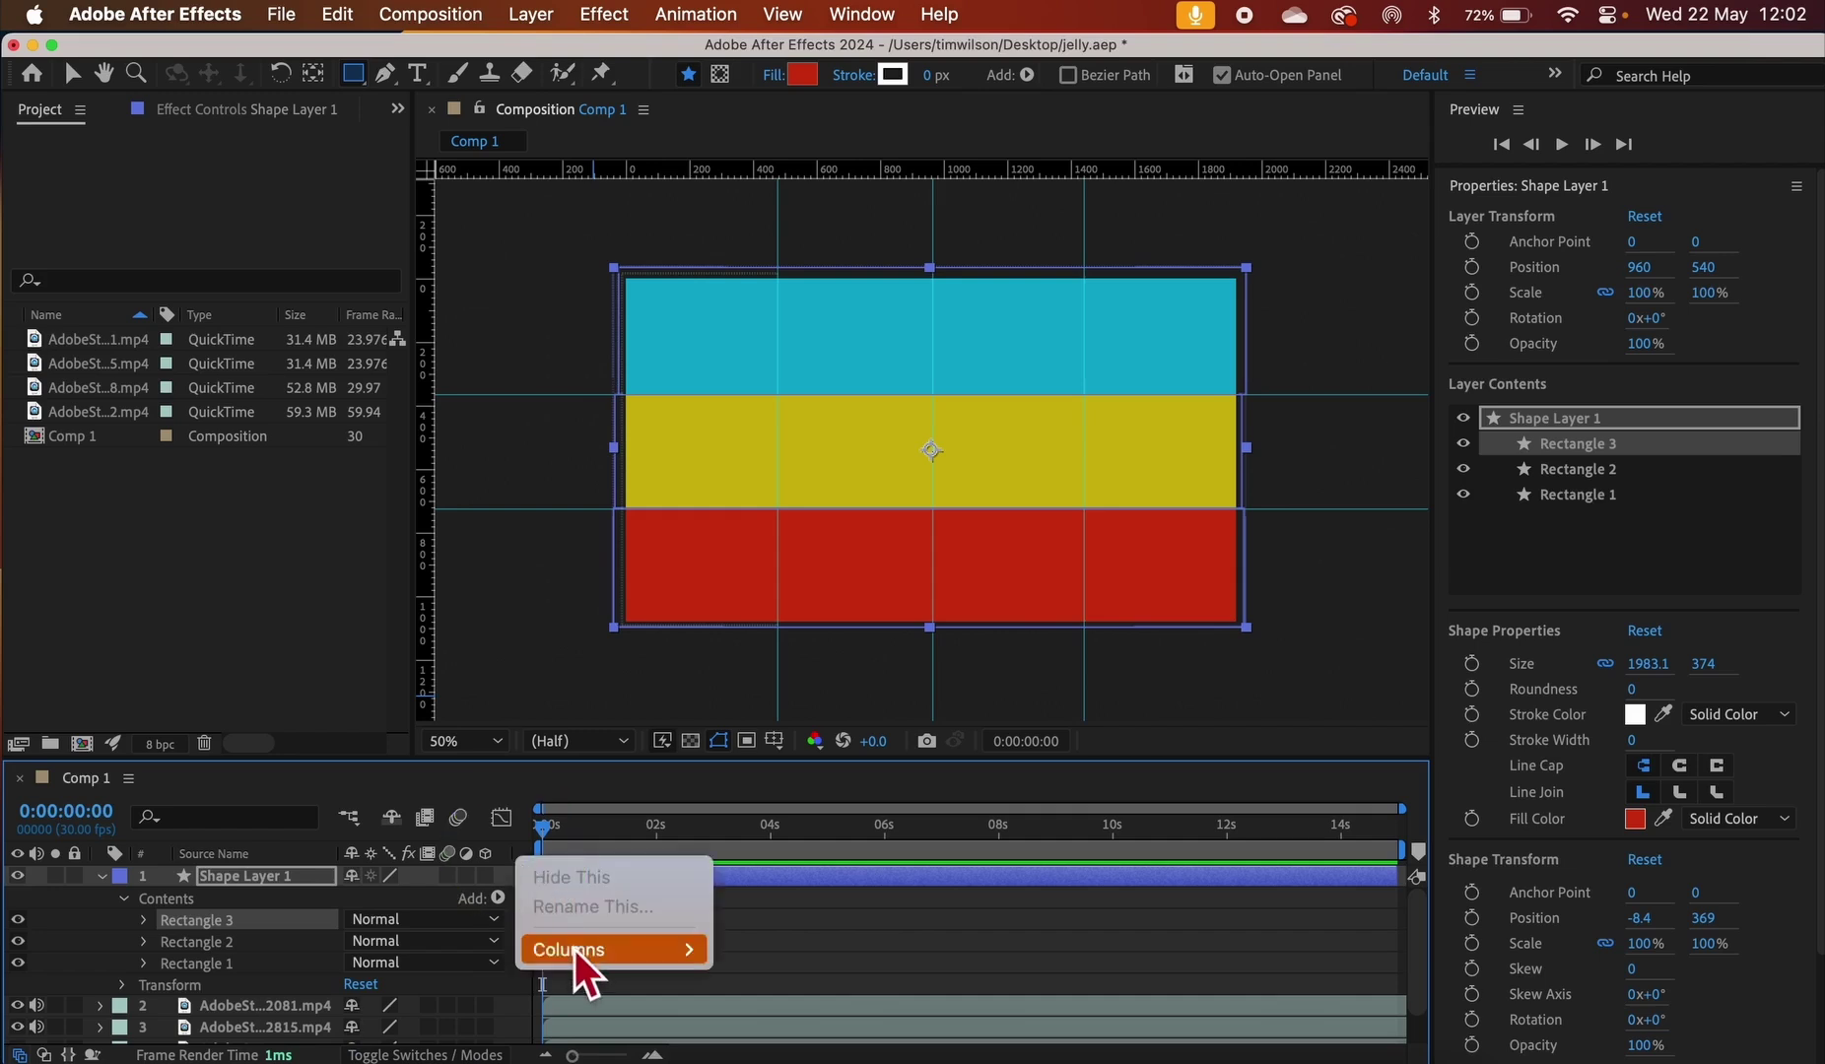
mouse_move(574, 953)
left_click(795, 837)
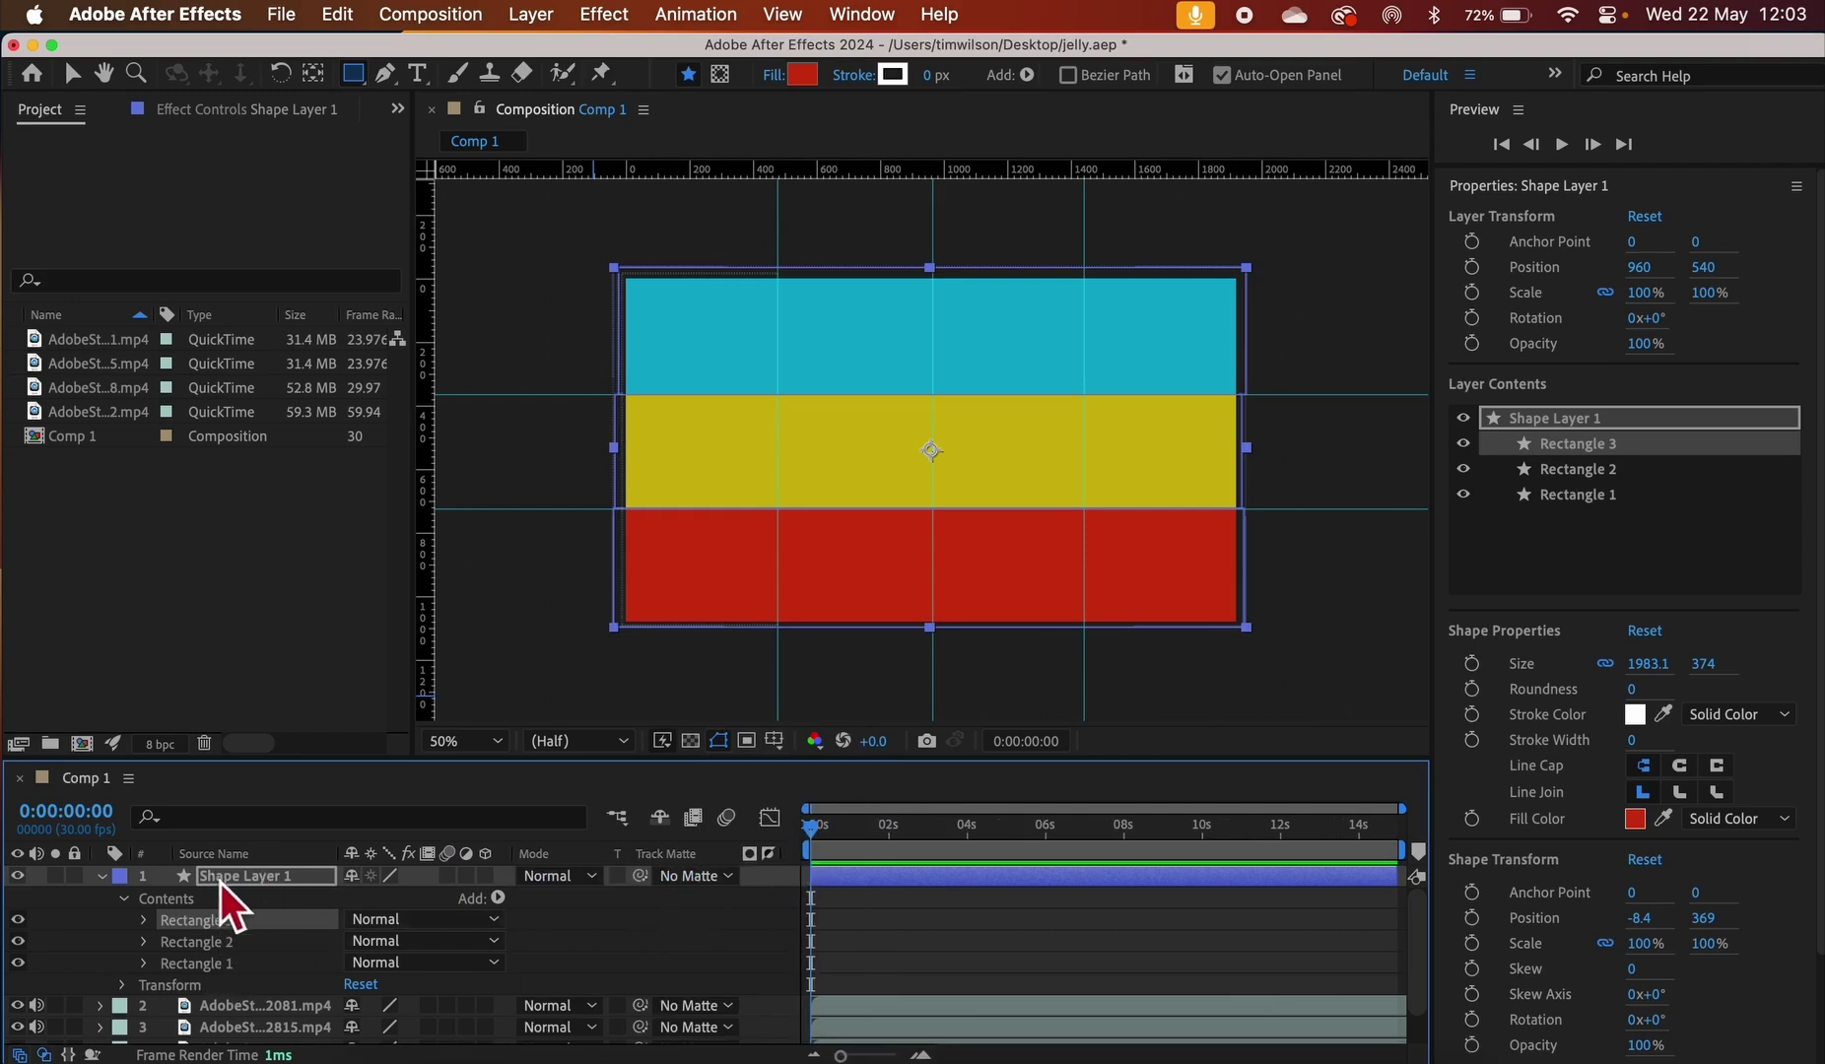
Set the blending mode of Shape Layer 1 to Color
left_click(595, 879)
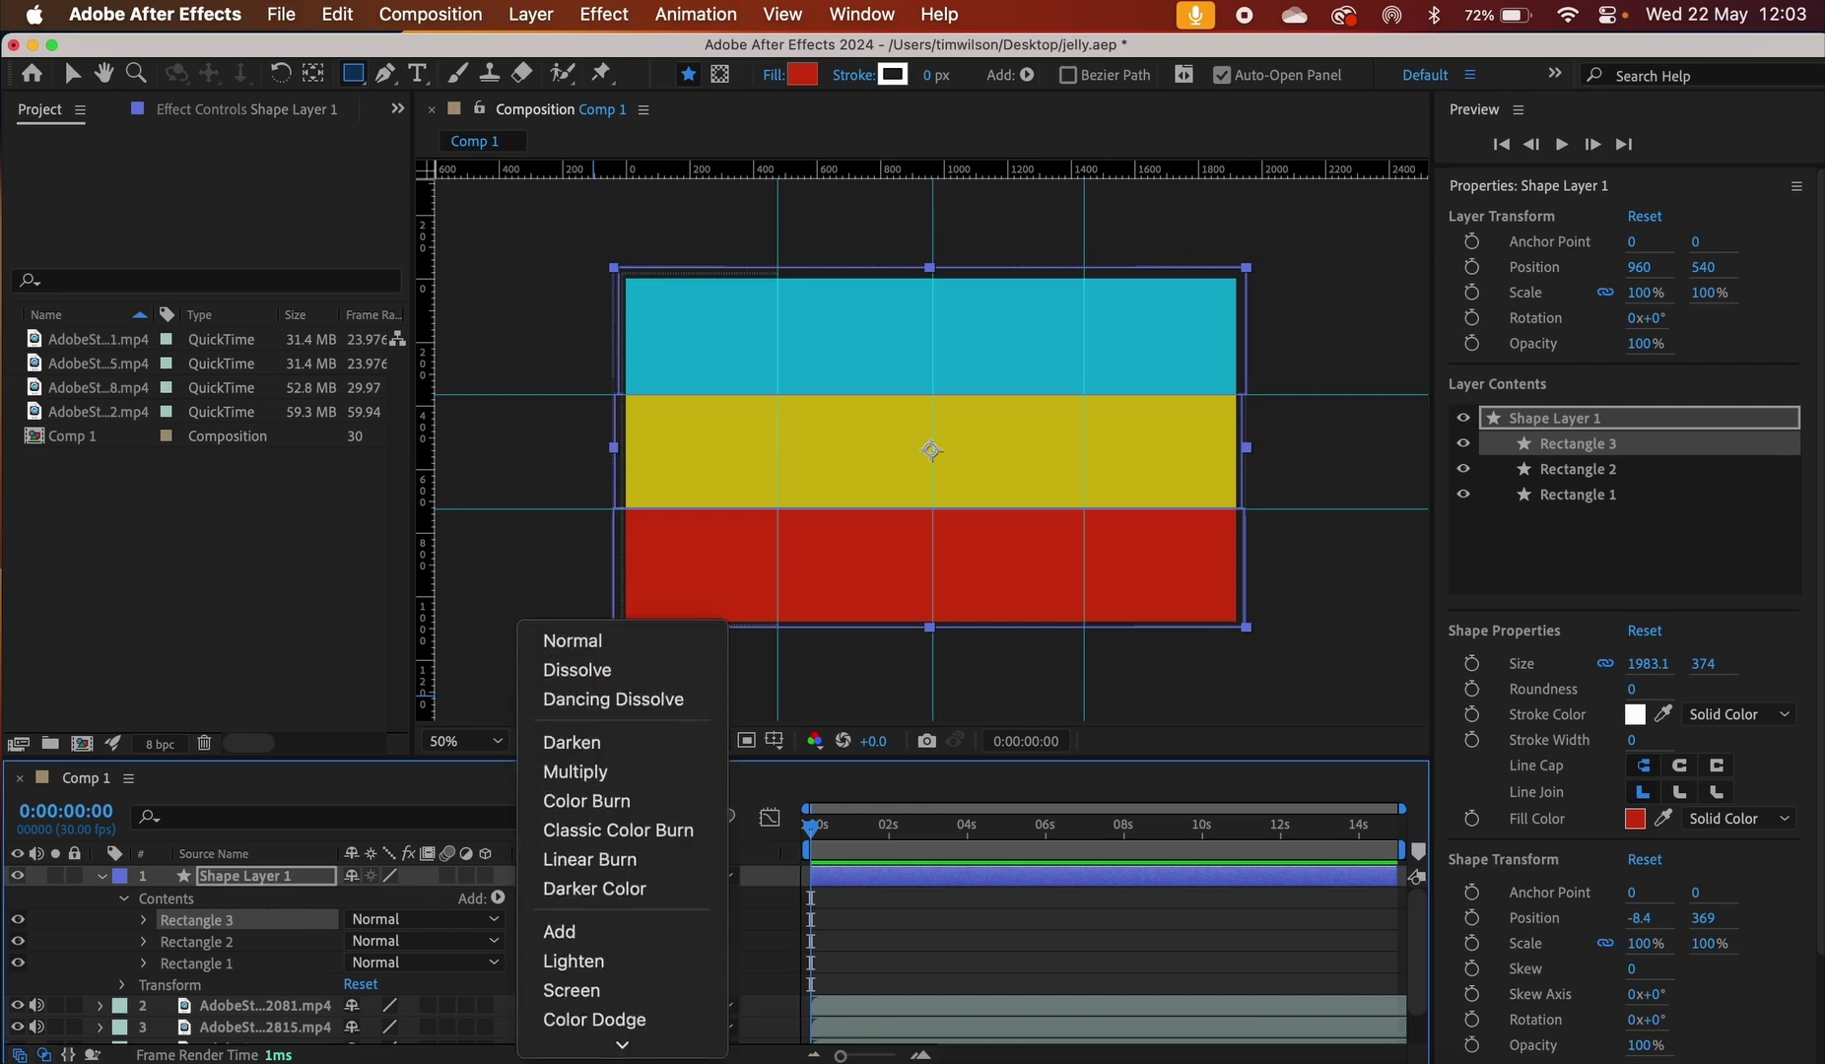
mouse_move(619, 1056)
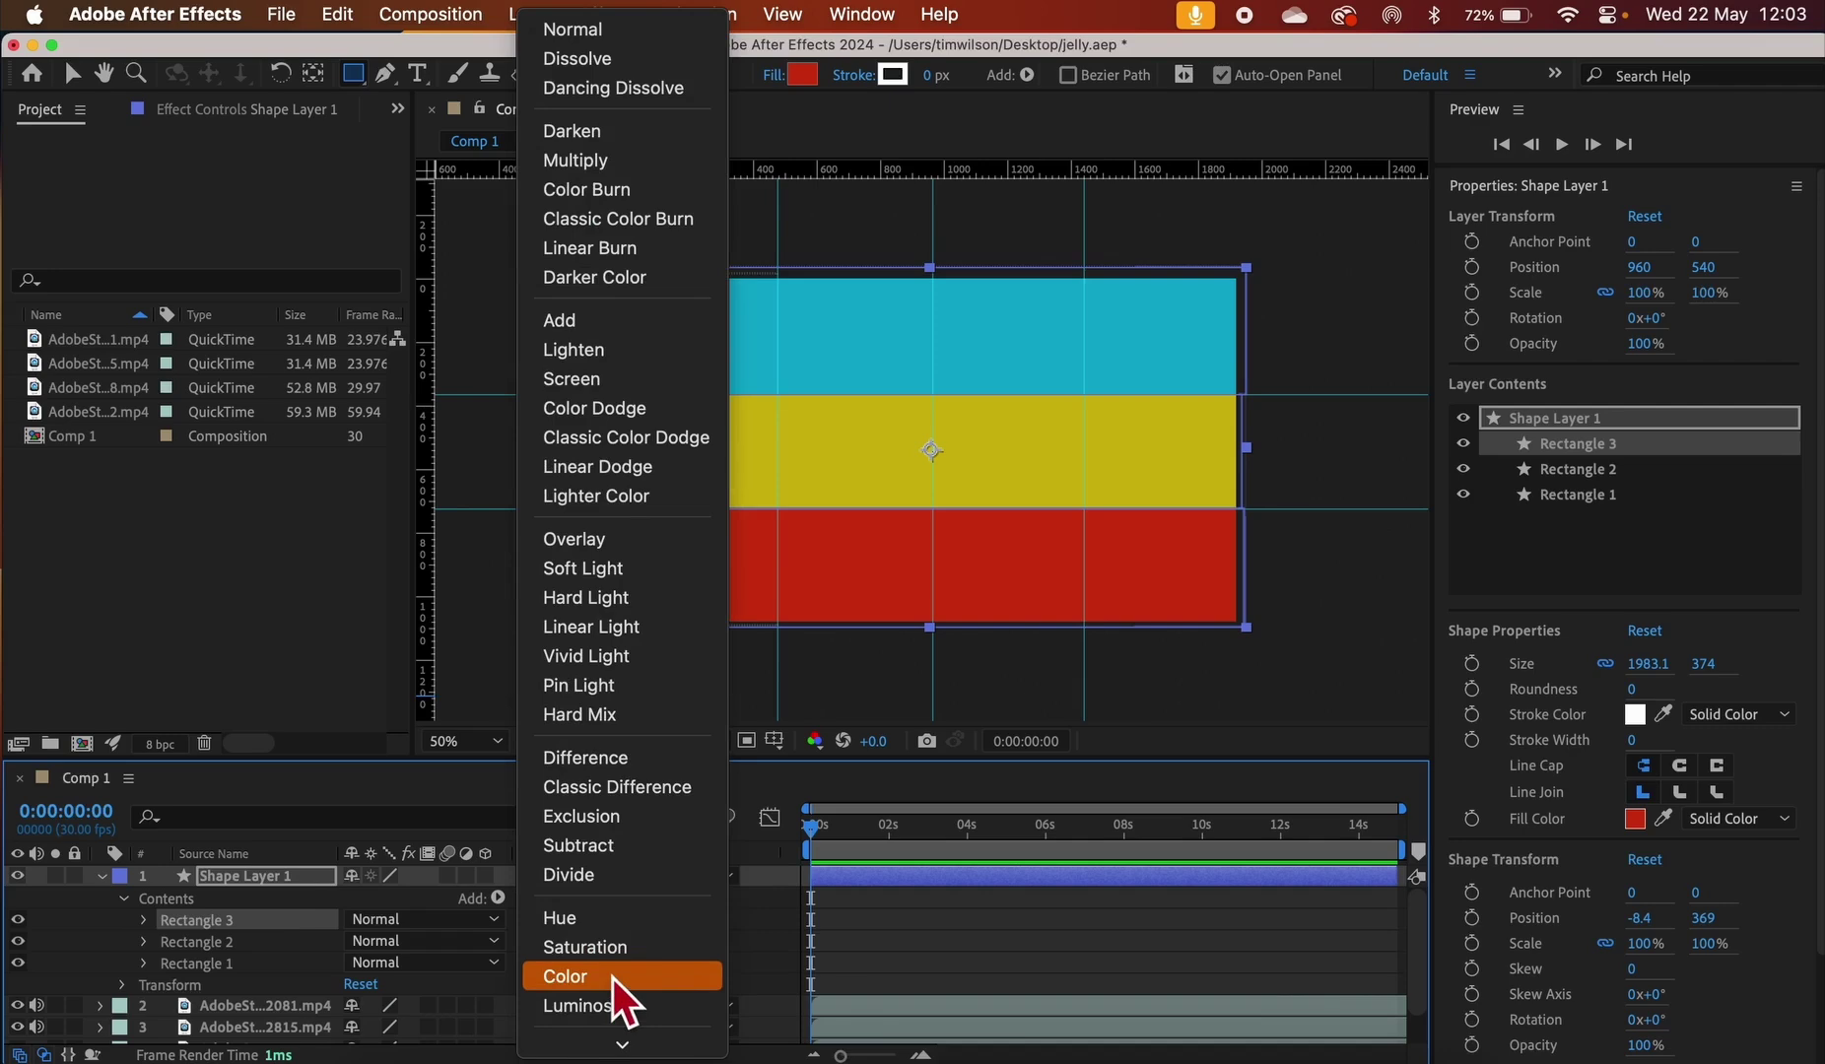
left_click(613, 978)
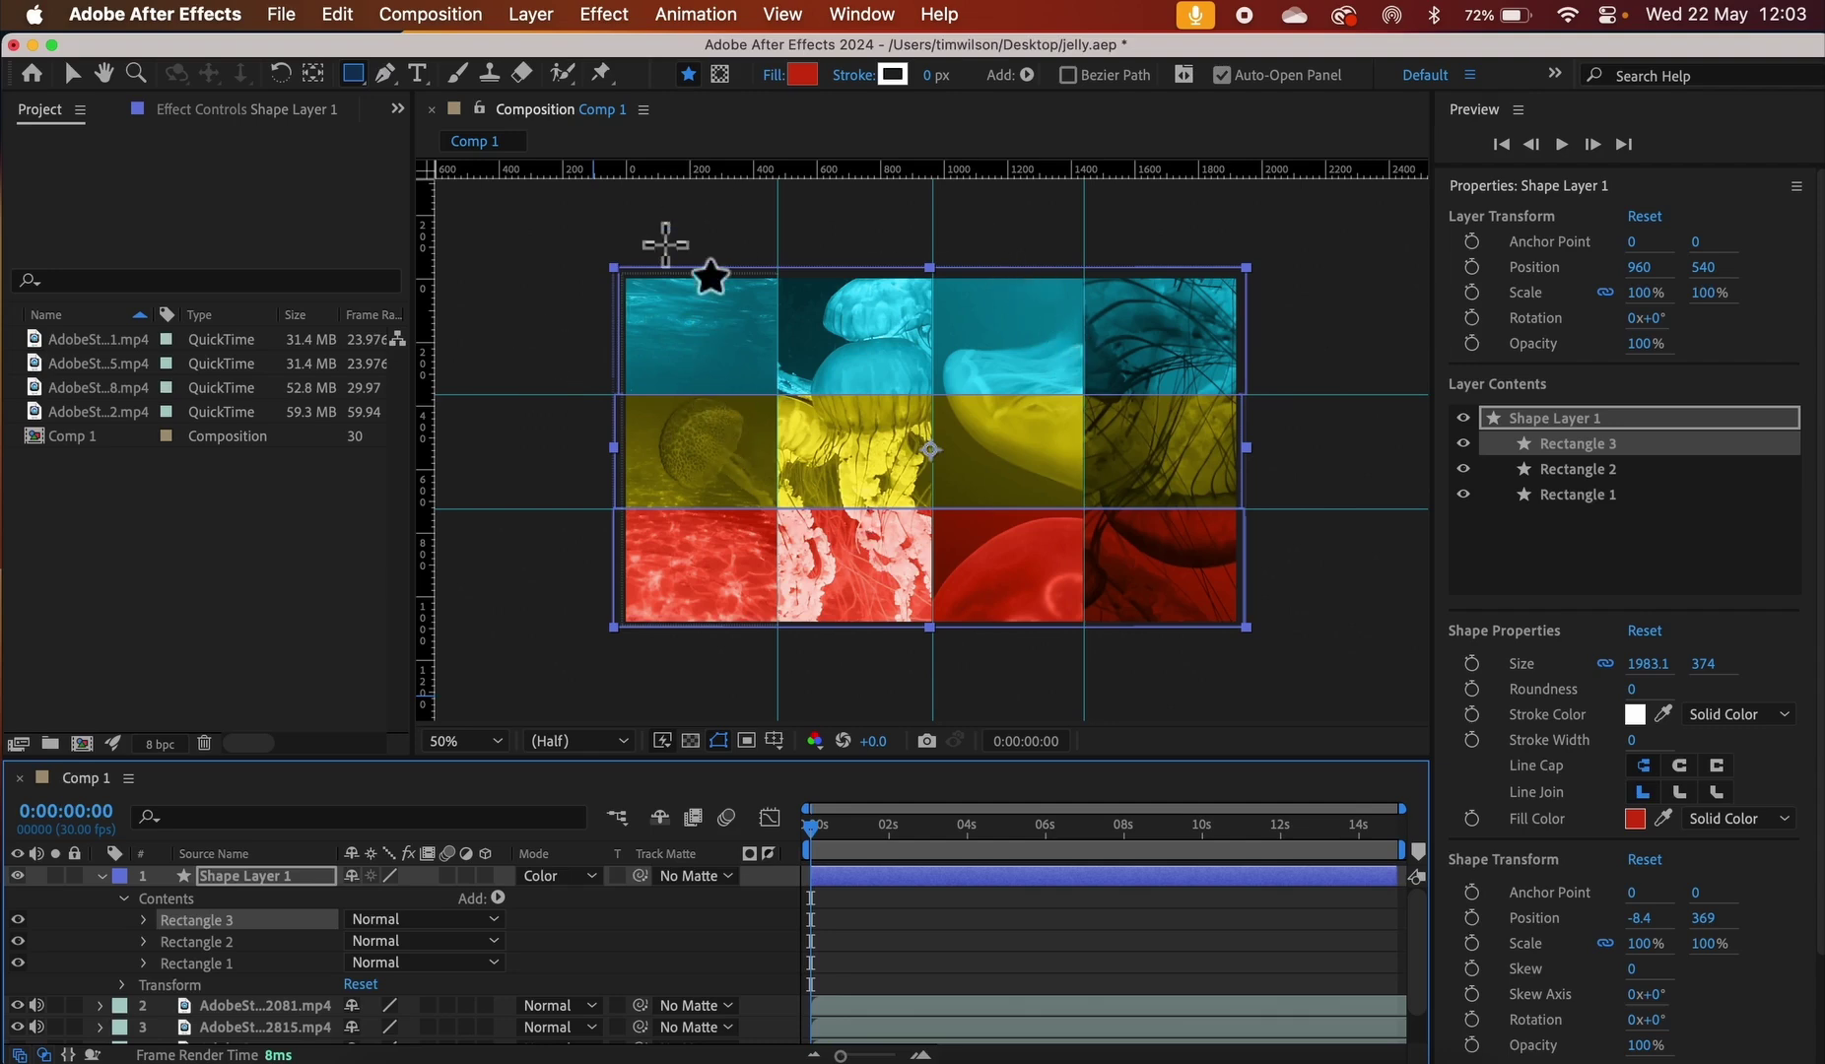
Hide the guides and play back the composition with nothing selected
left_click(785, 15)
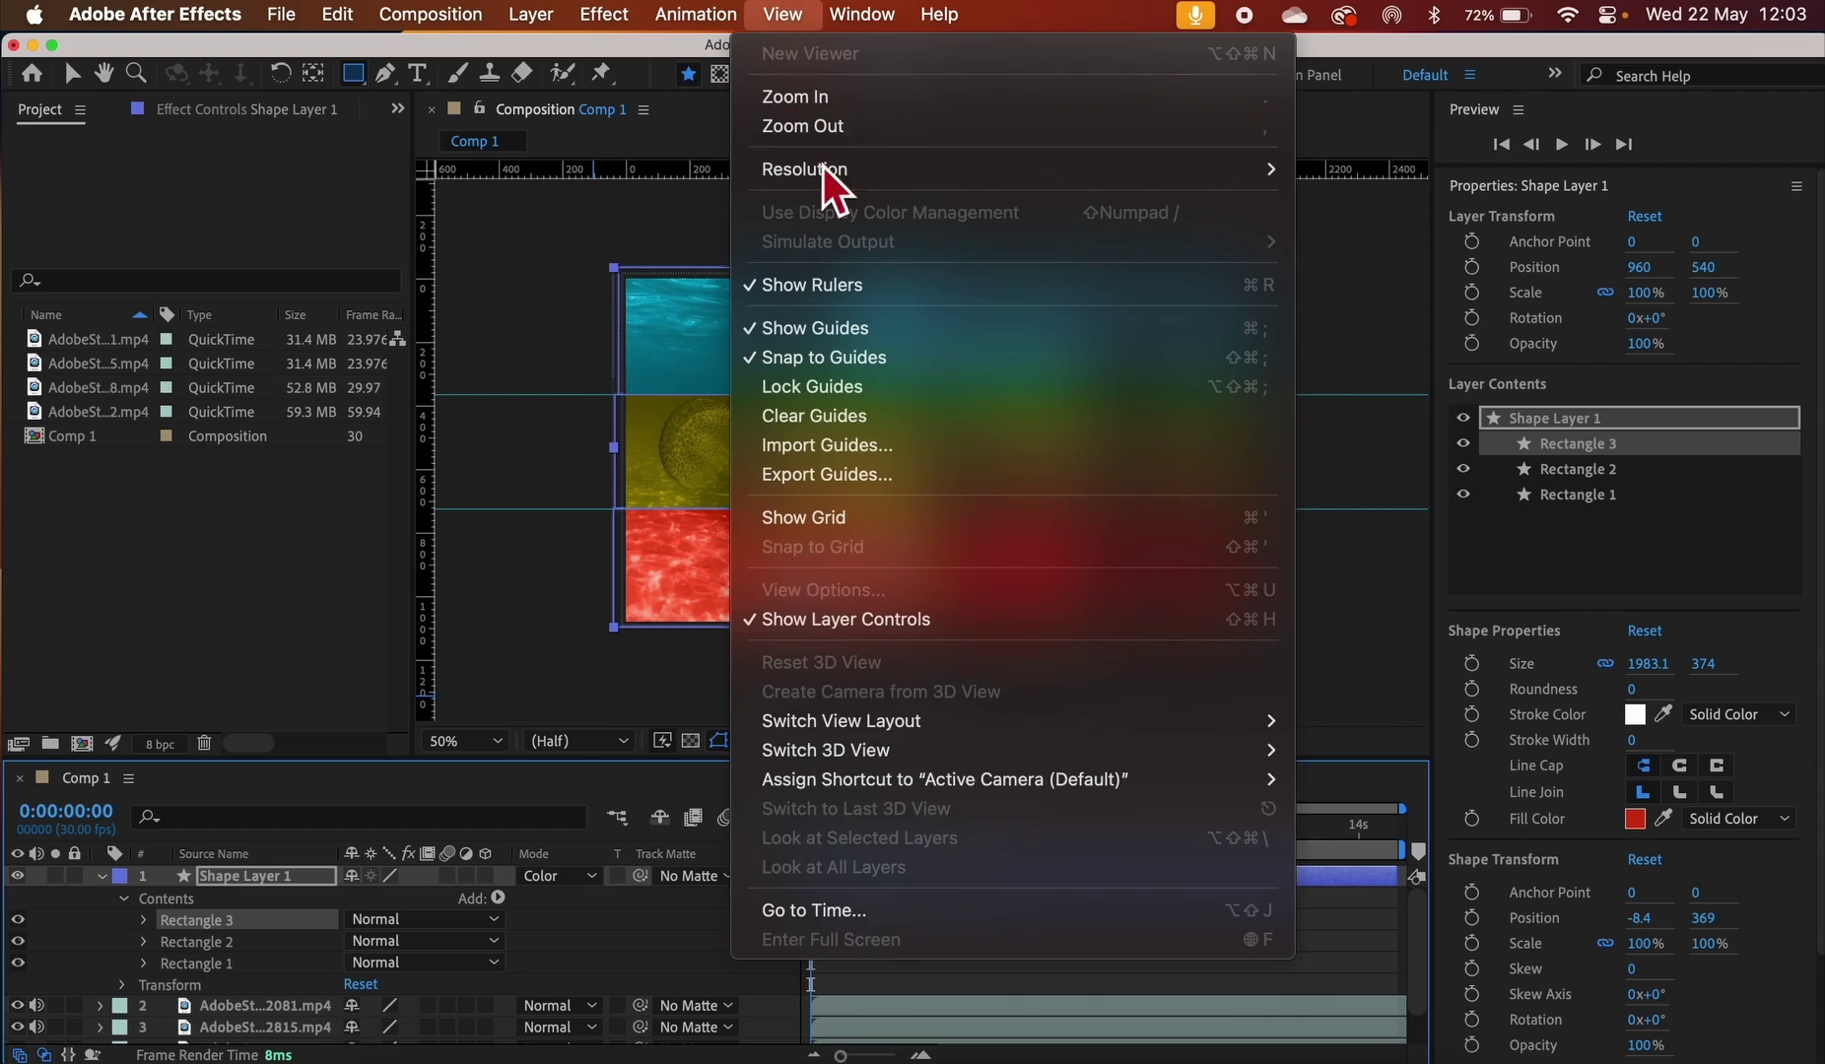
left_click(791, 338)
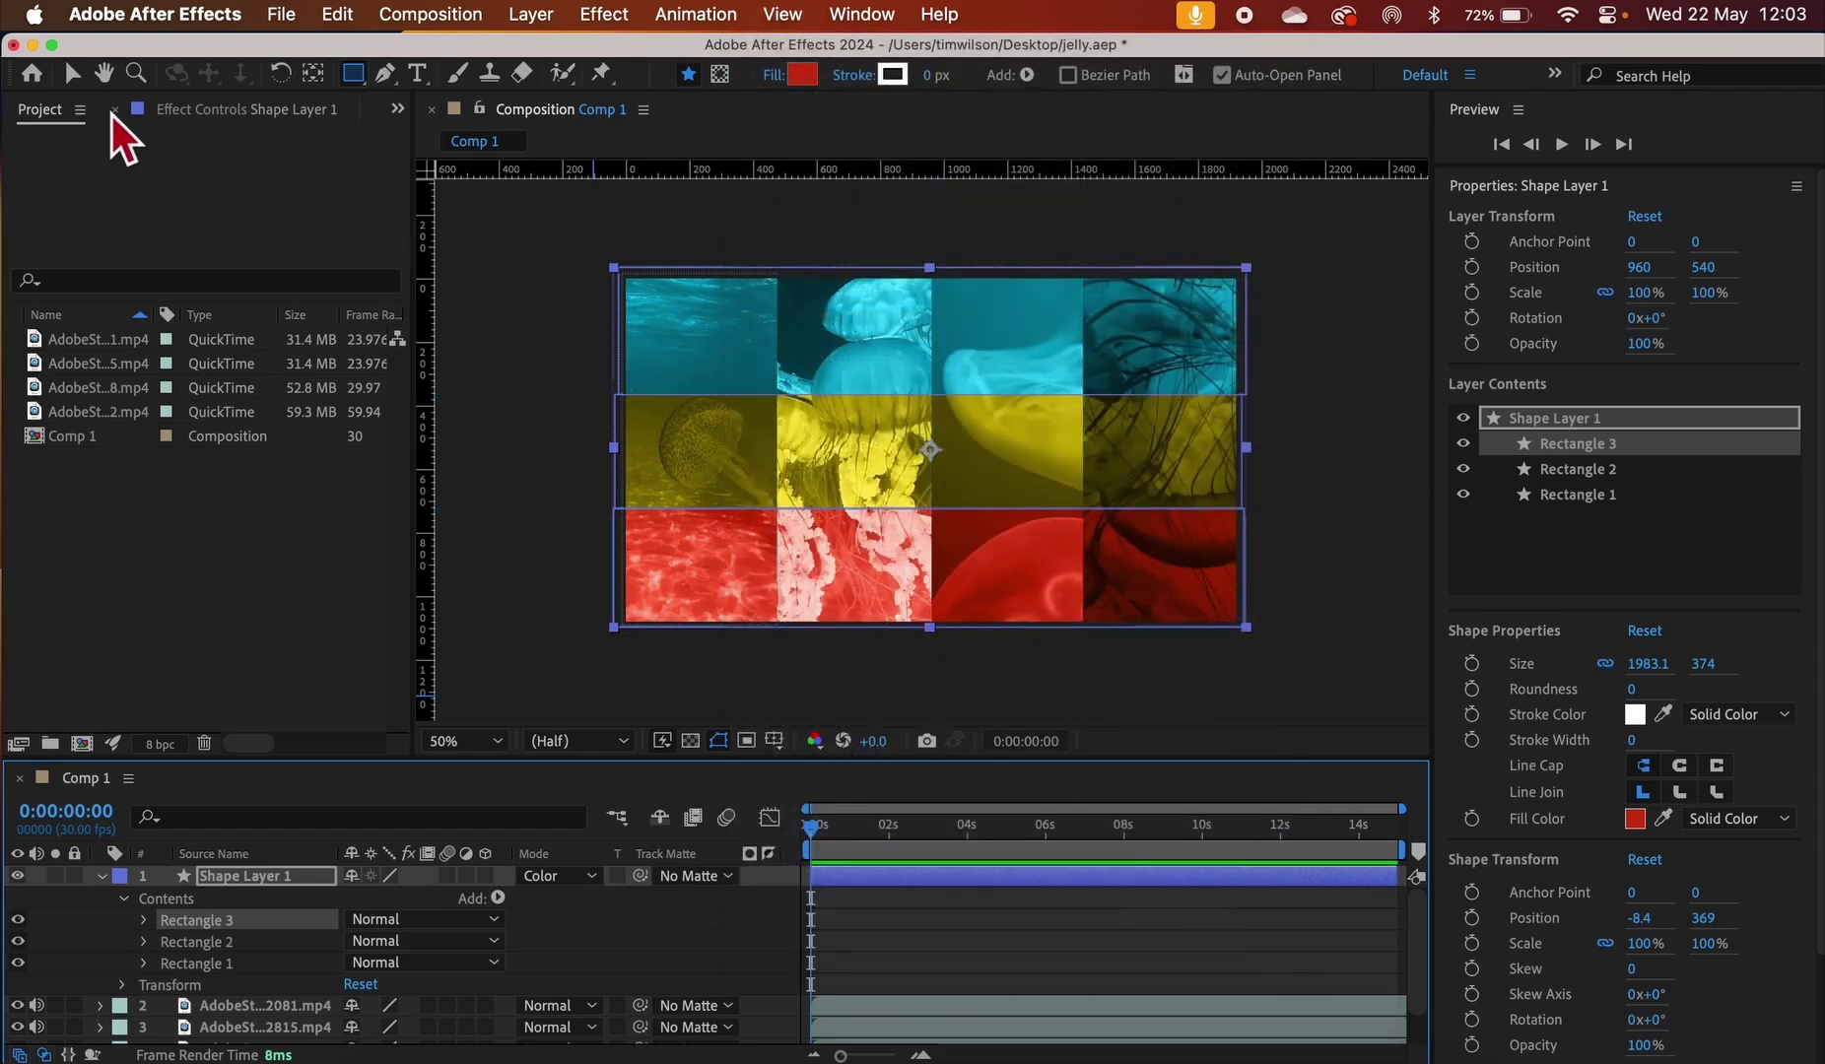
left_click(78, 81)
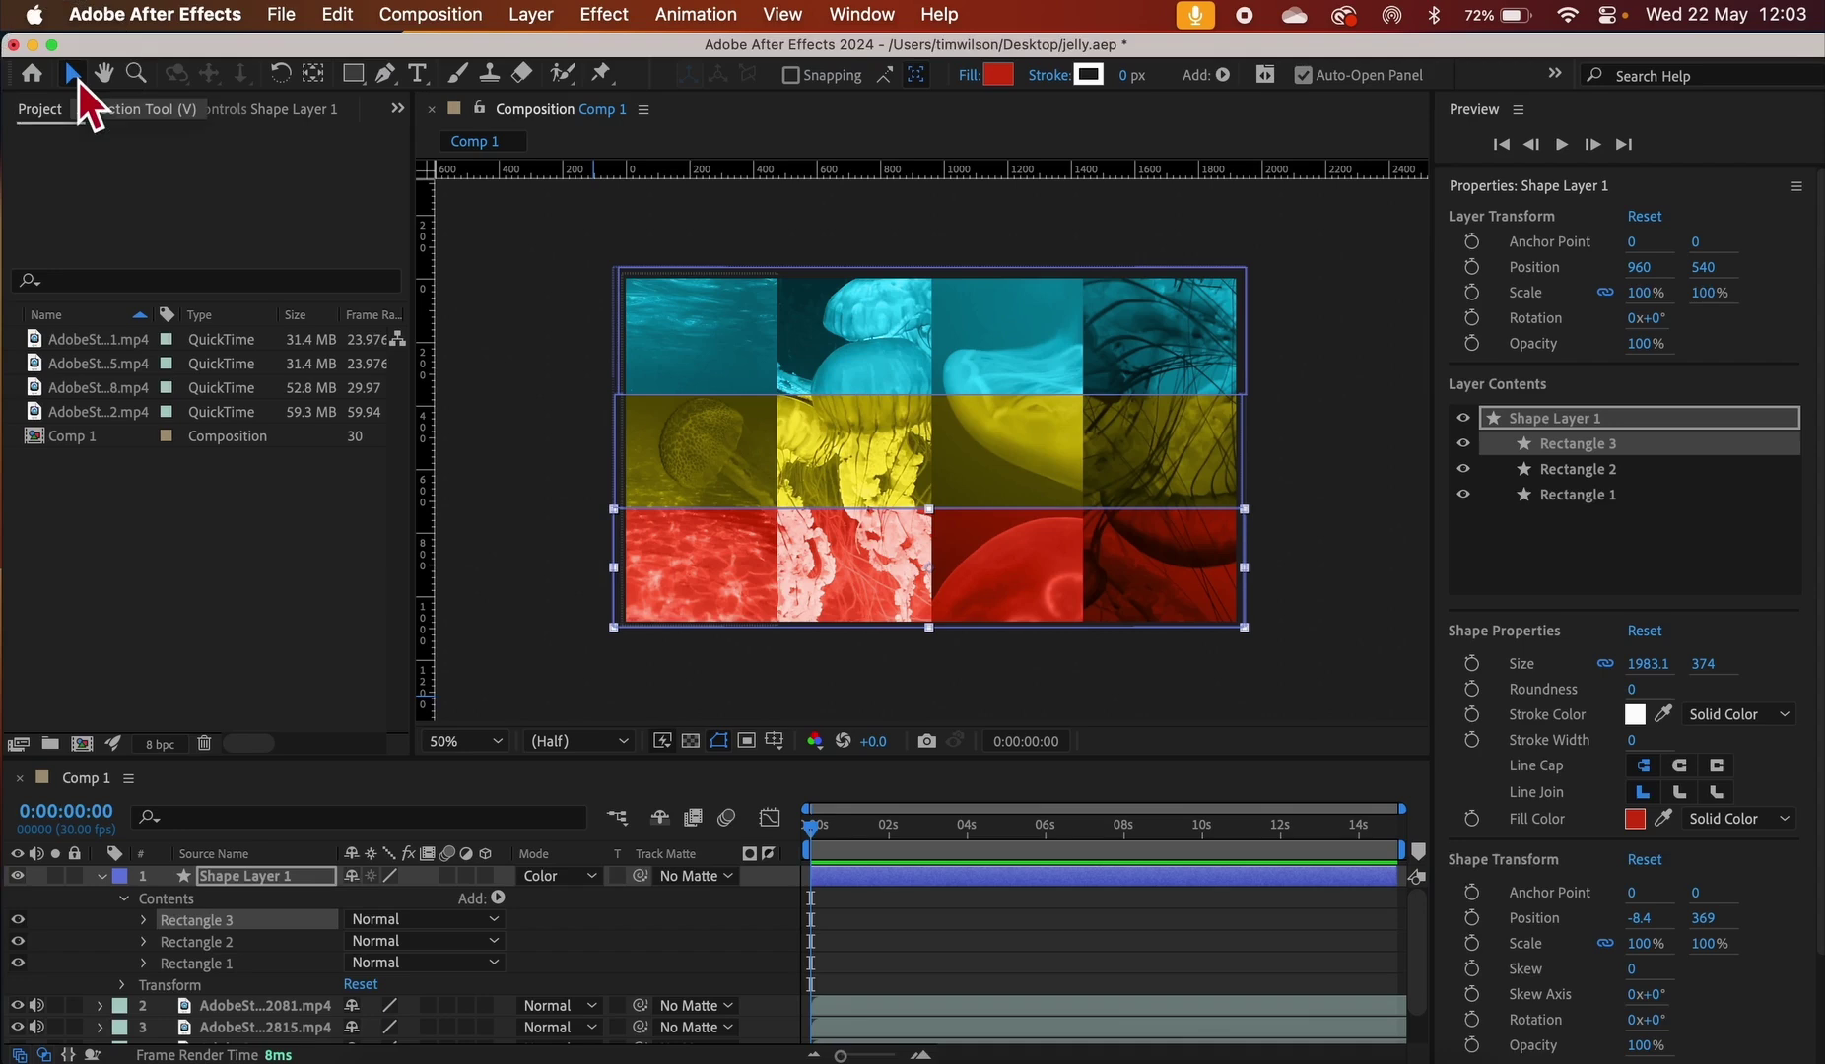
left_click(526, 331)
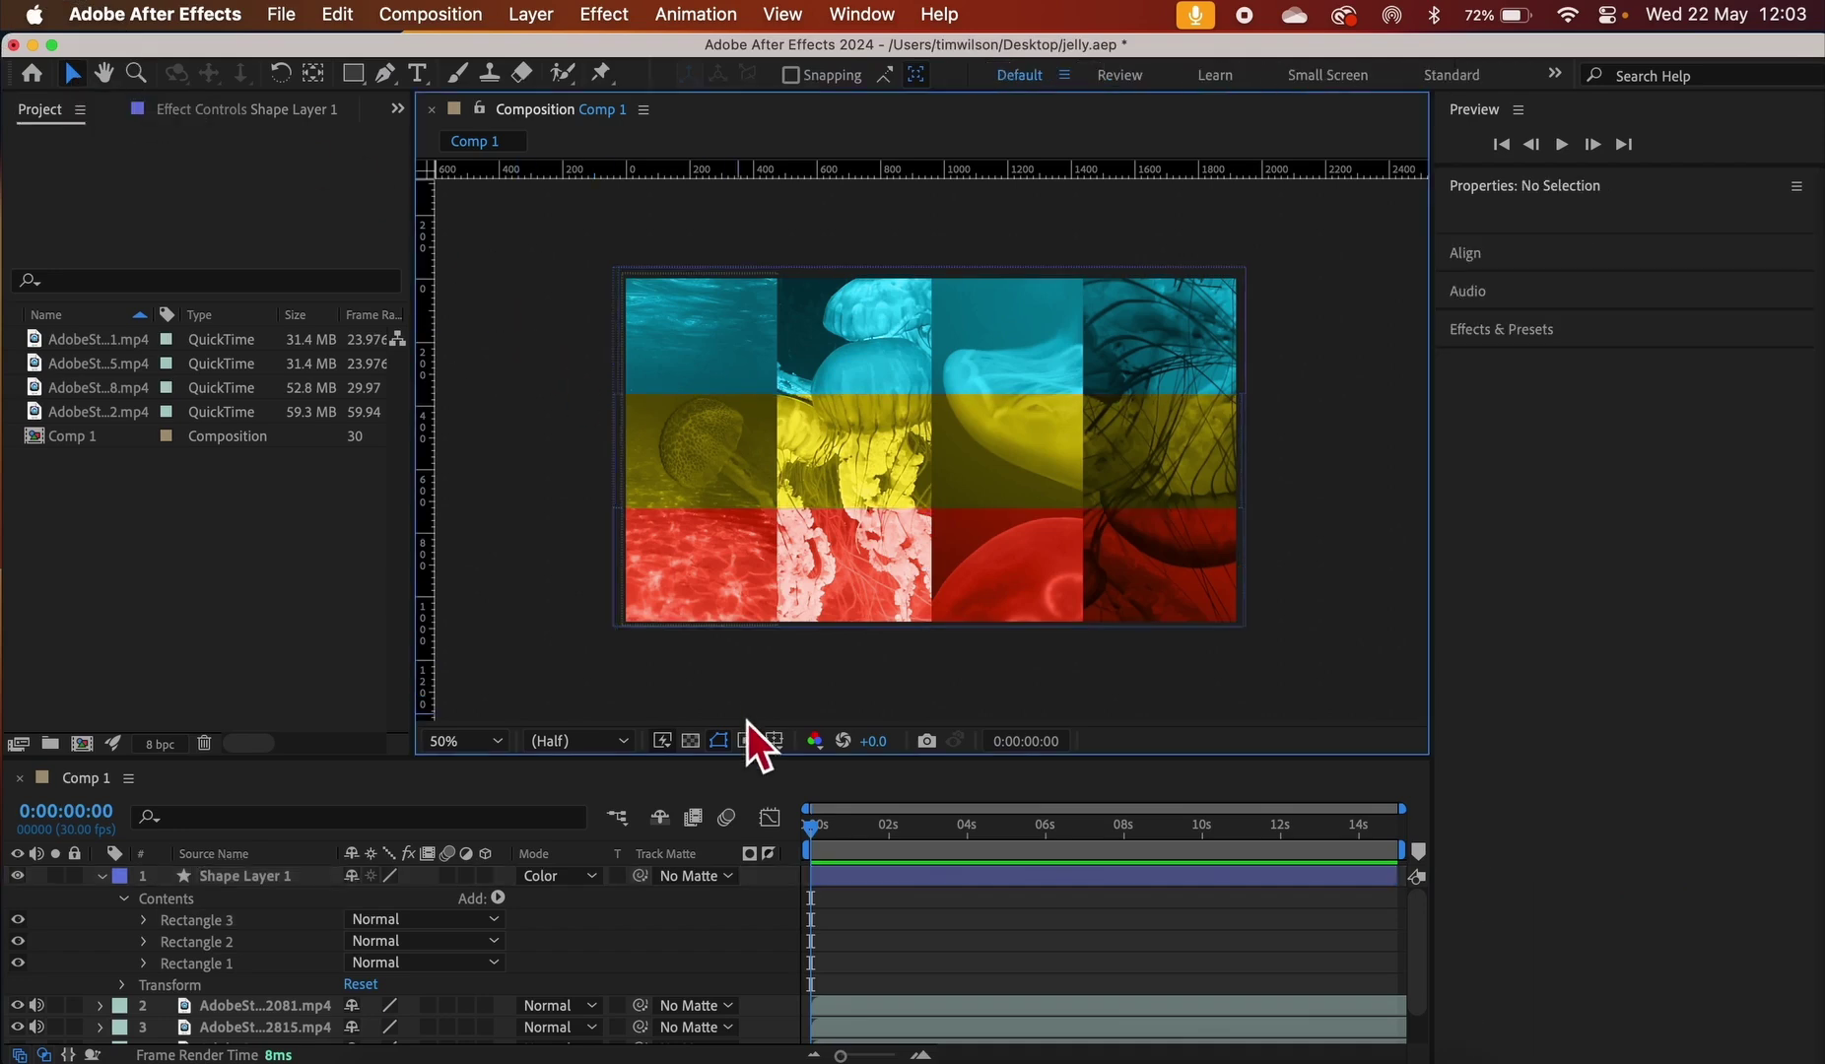
key("space")
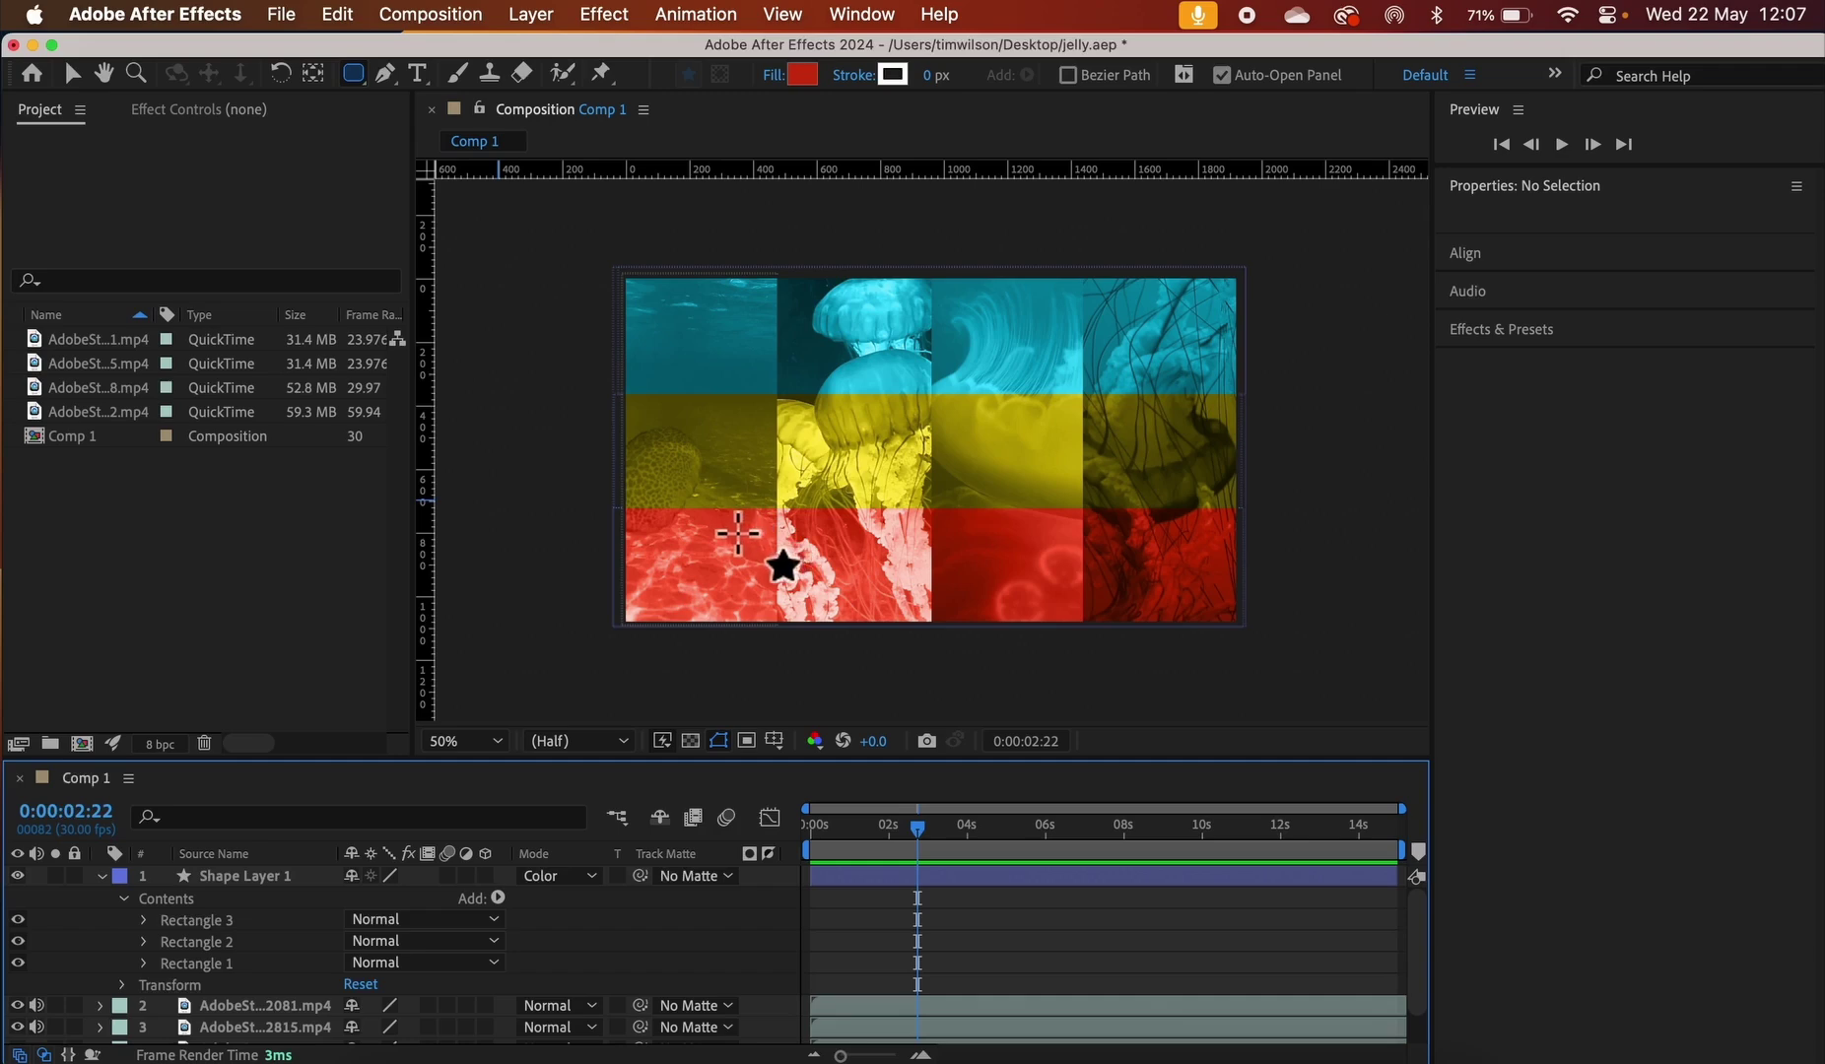
Recolor Rectangle 3 in the bottom row by sampling the top row's cyan, 1EBFE0, as its fill
left_click(73, 74)
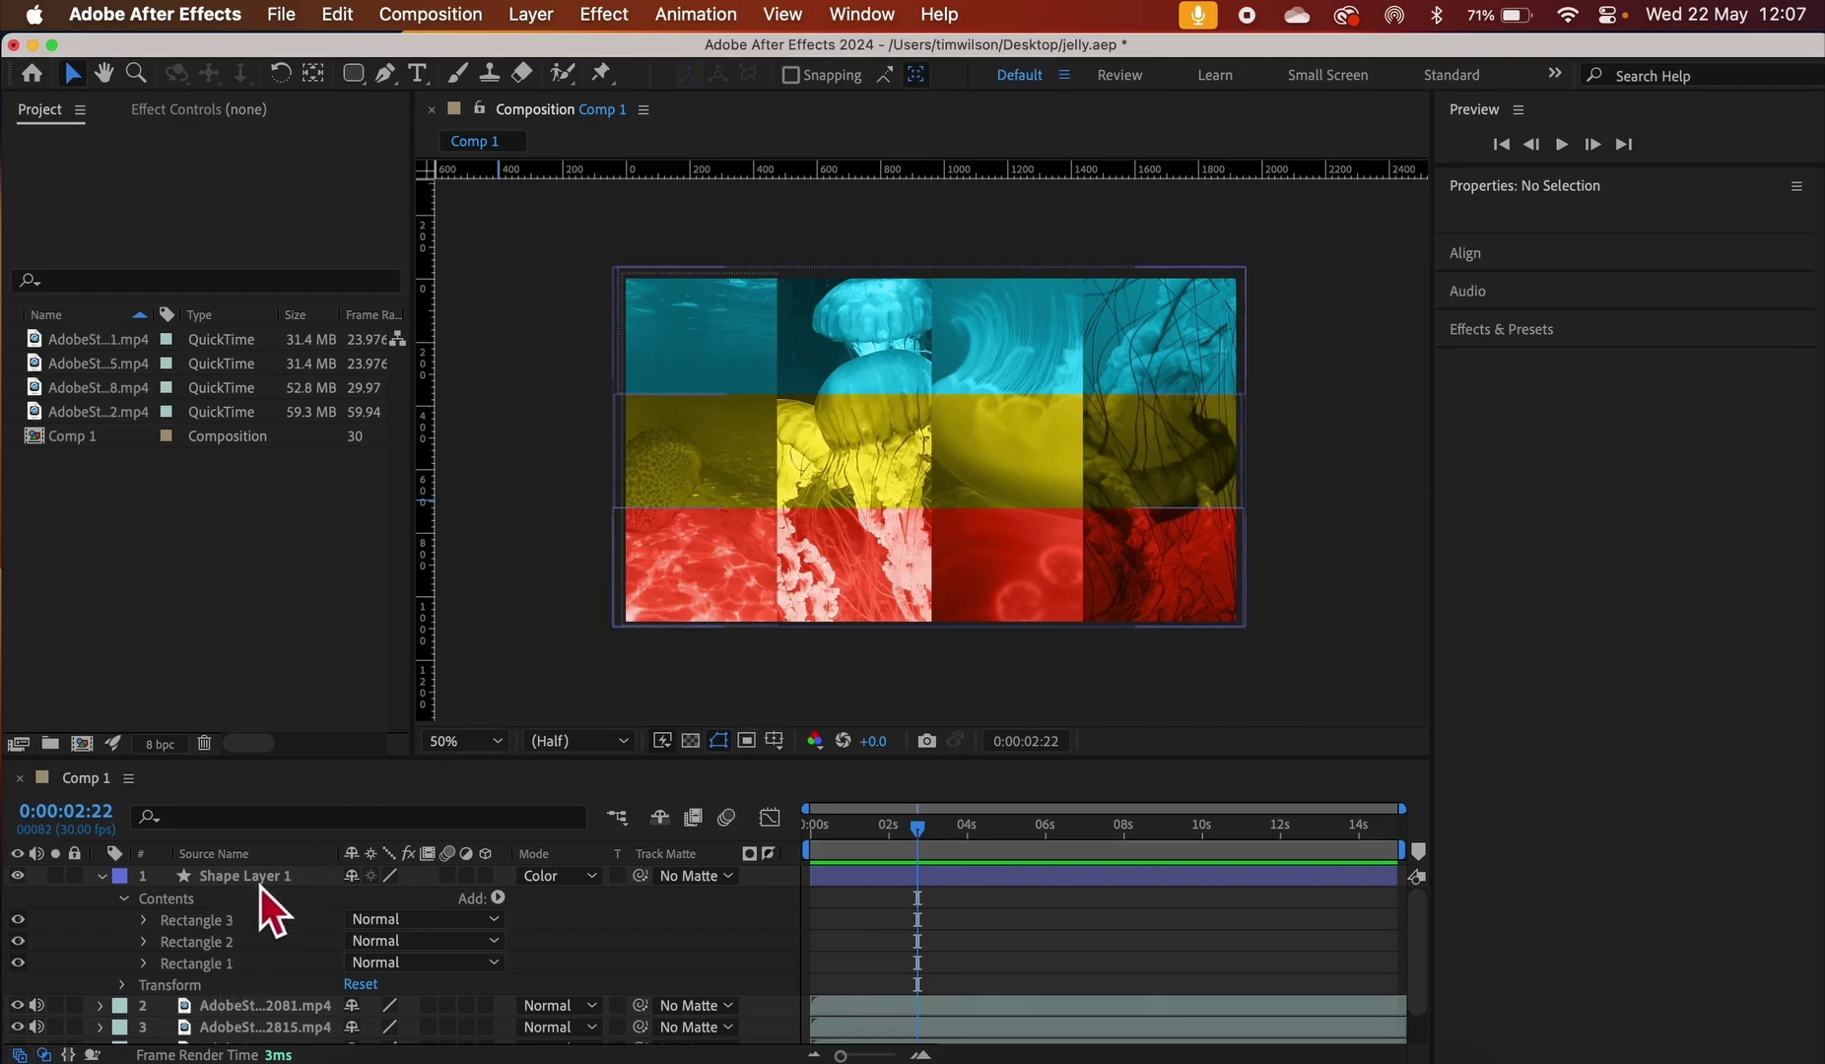
left_click(224, 944)
left_click(231, 971)
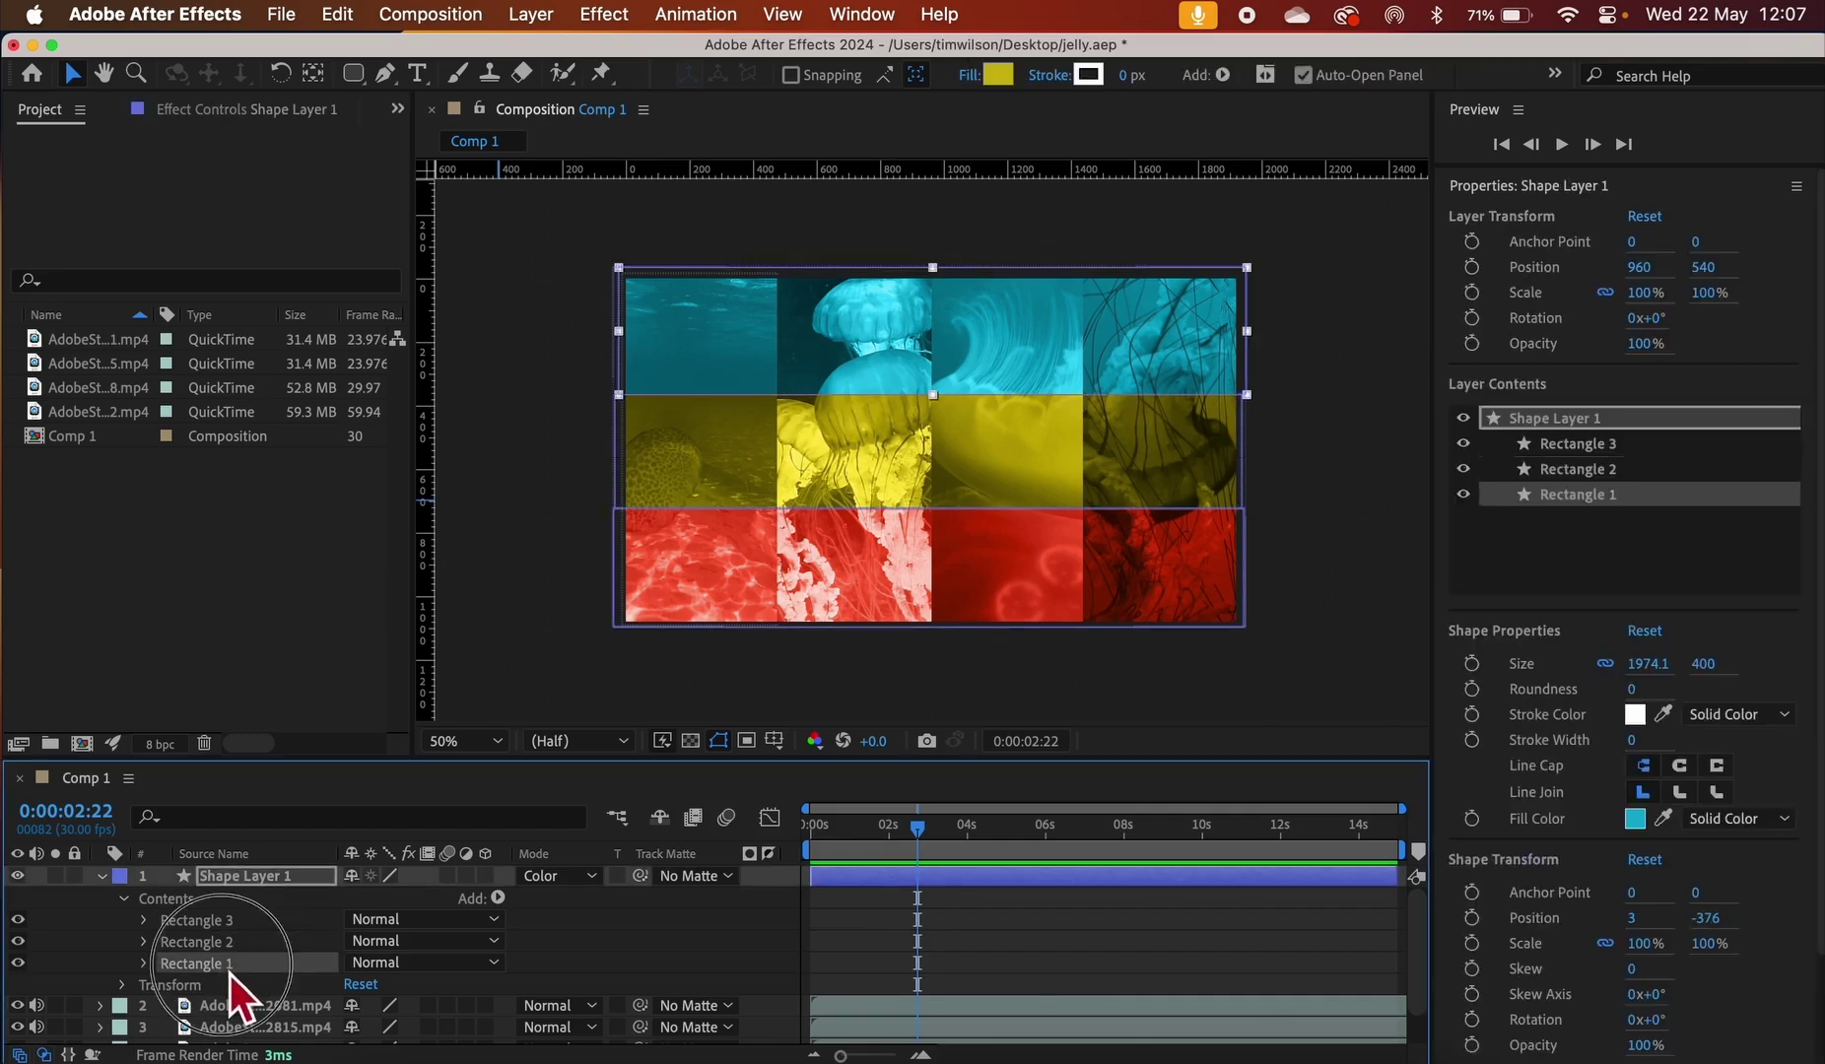
left_click(226, 923)
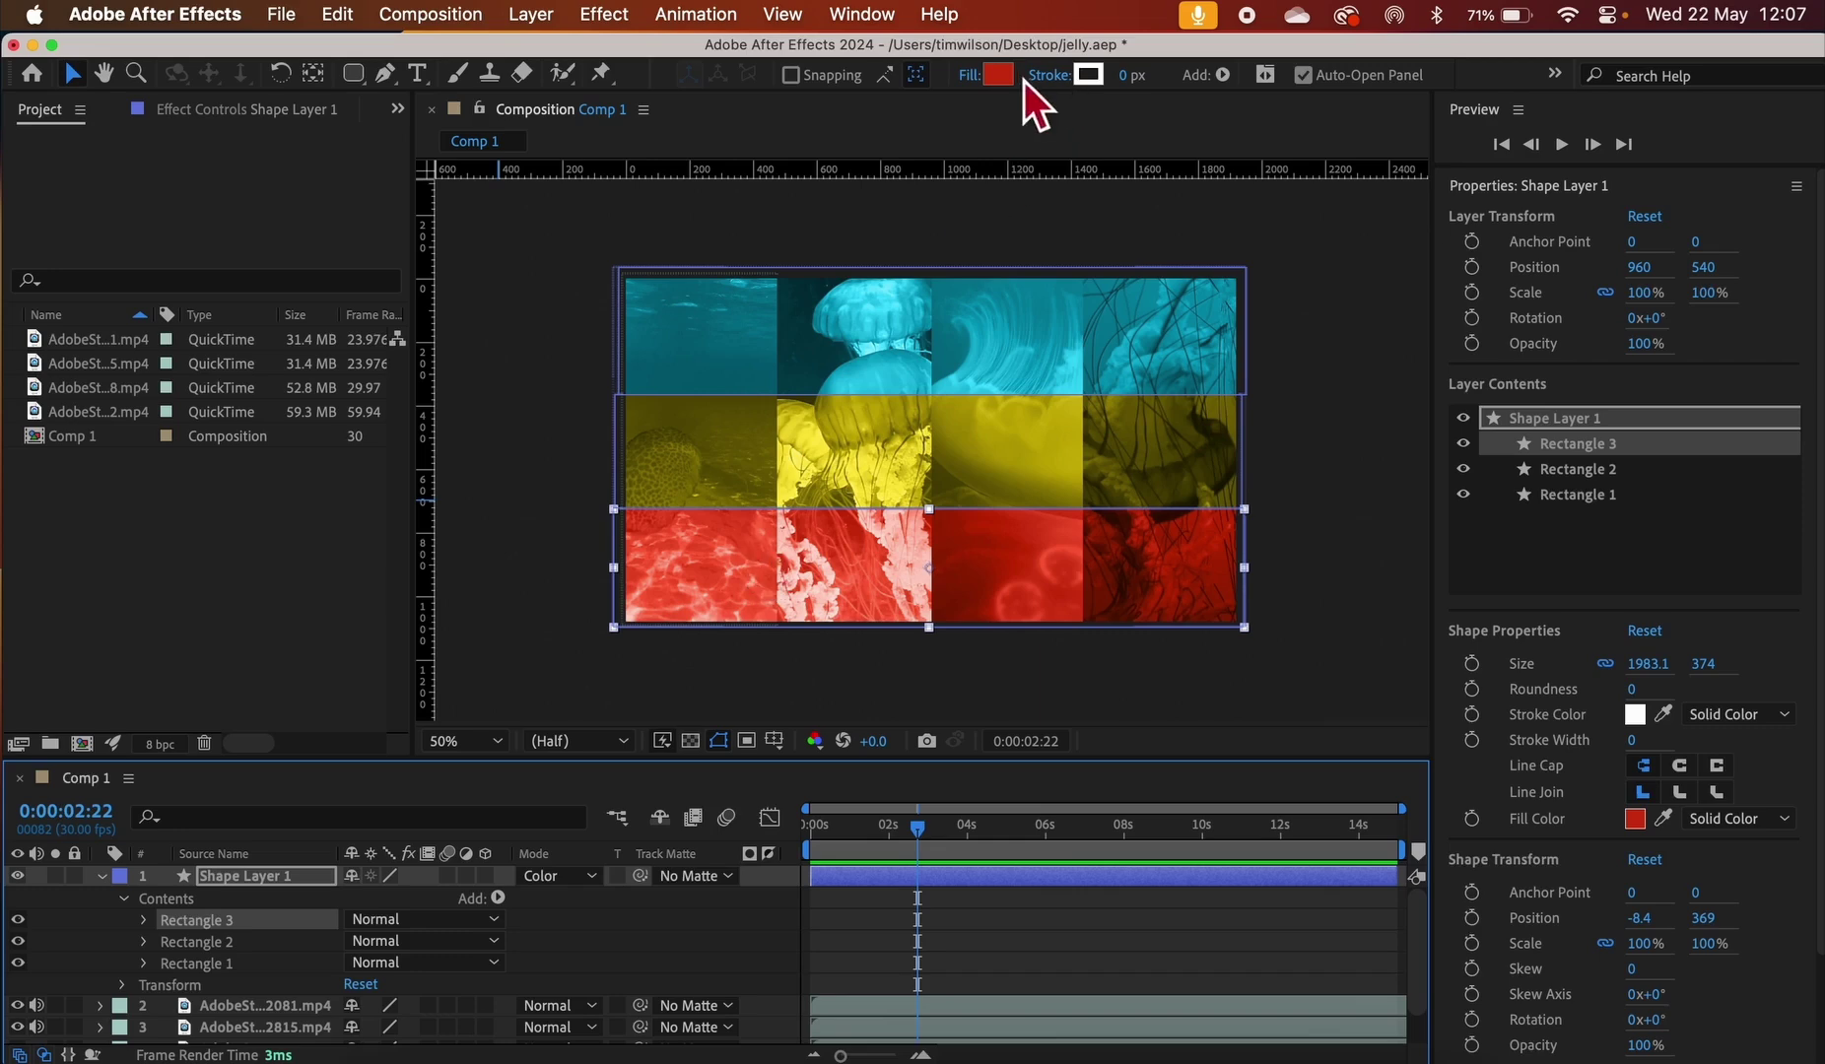
left_click(998, 78)
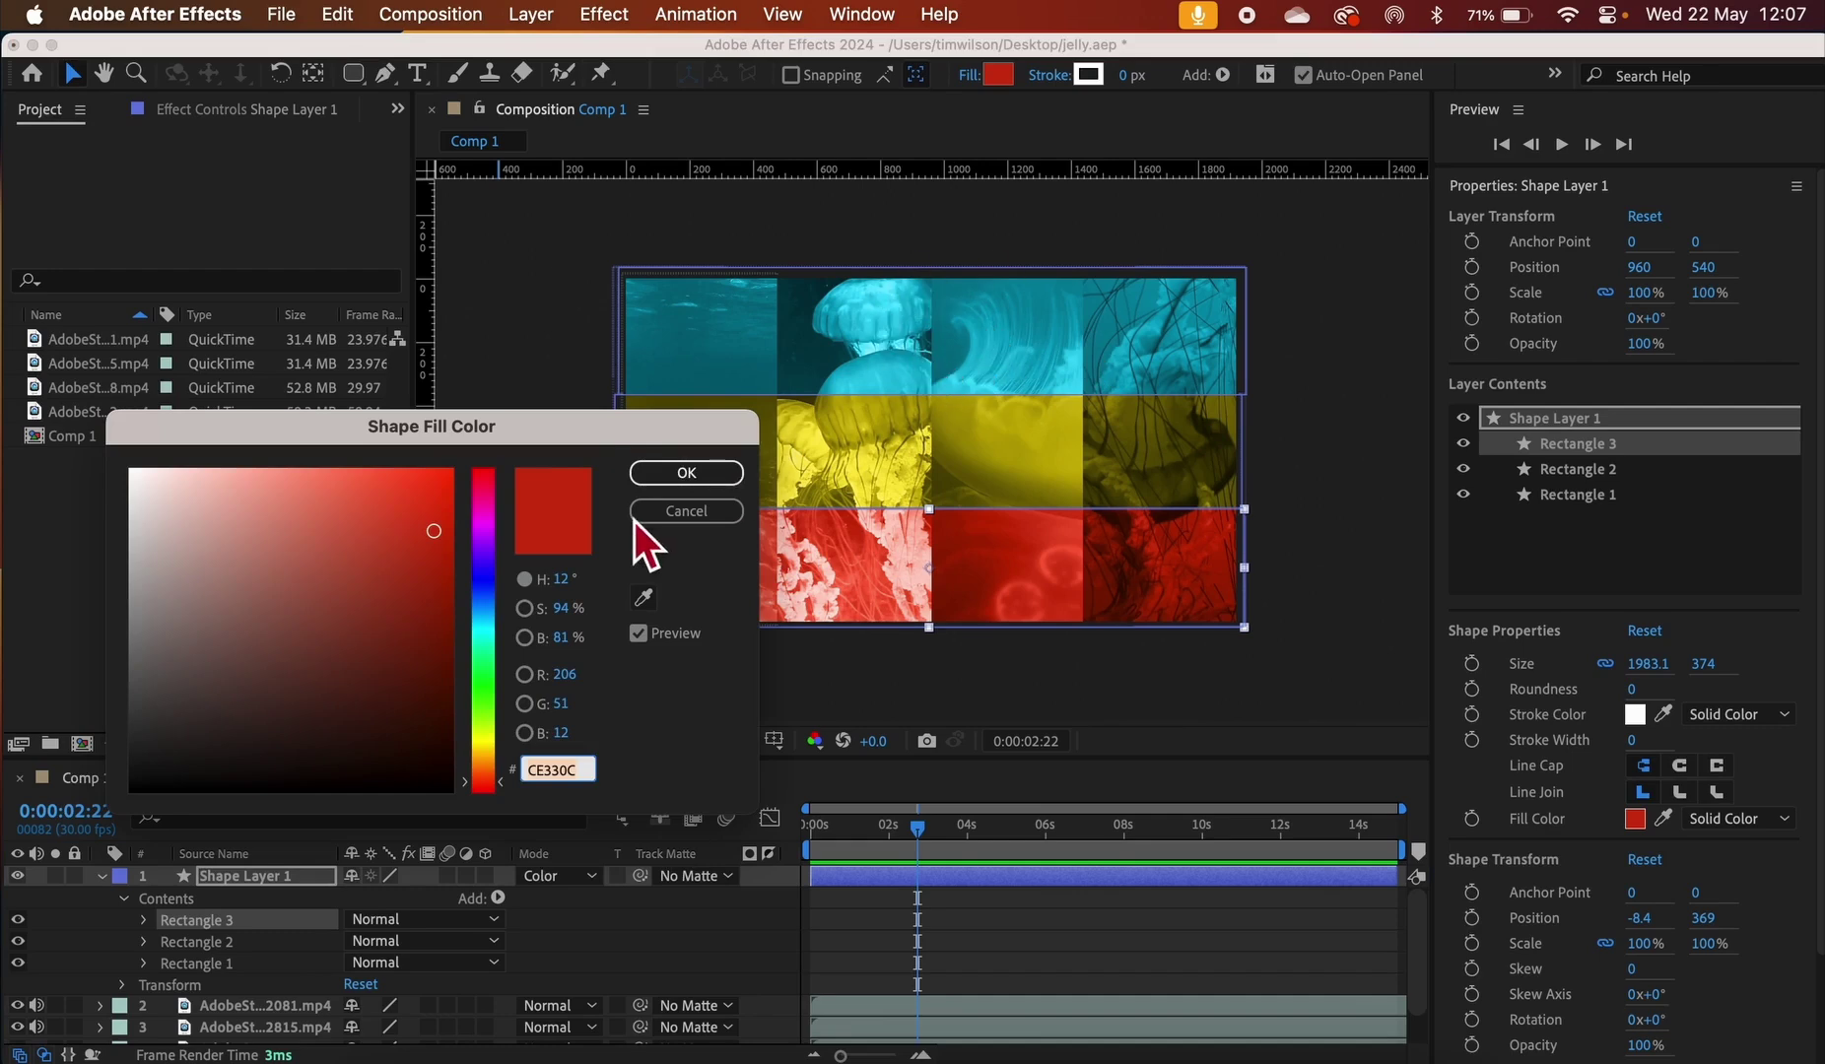
mouse_move(478, 728)
left_mouse_down()
mouse_move(482, 515)
mouse_move(495, 715)
left_mouse_up()
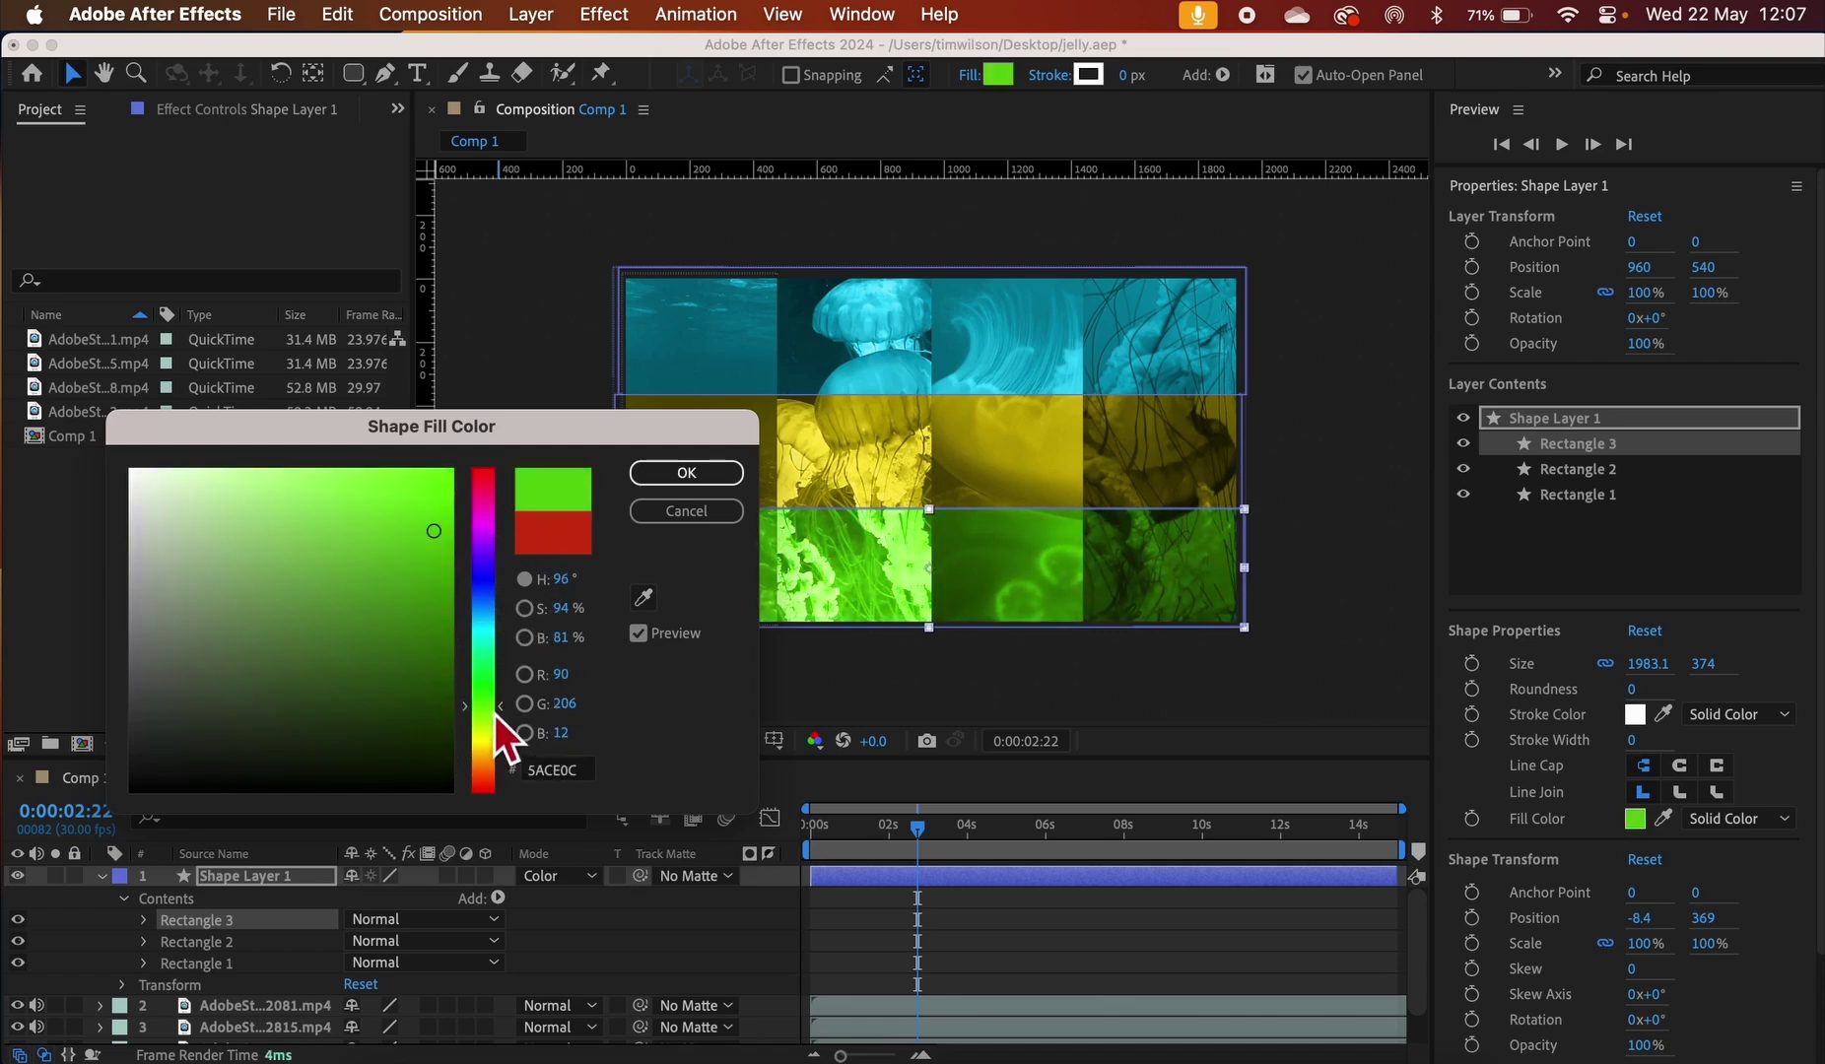
left_click(643, 598)
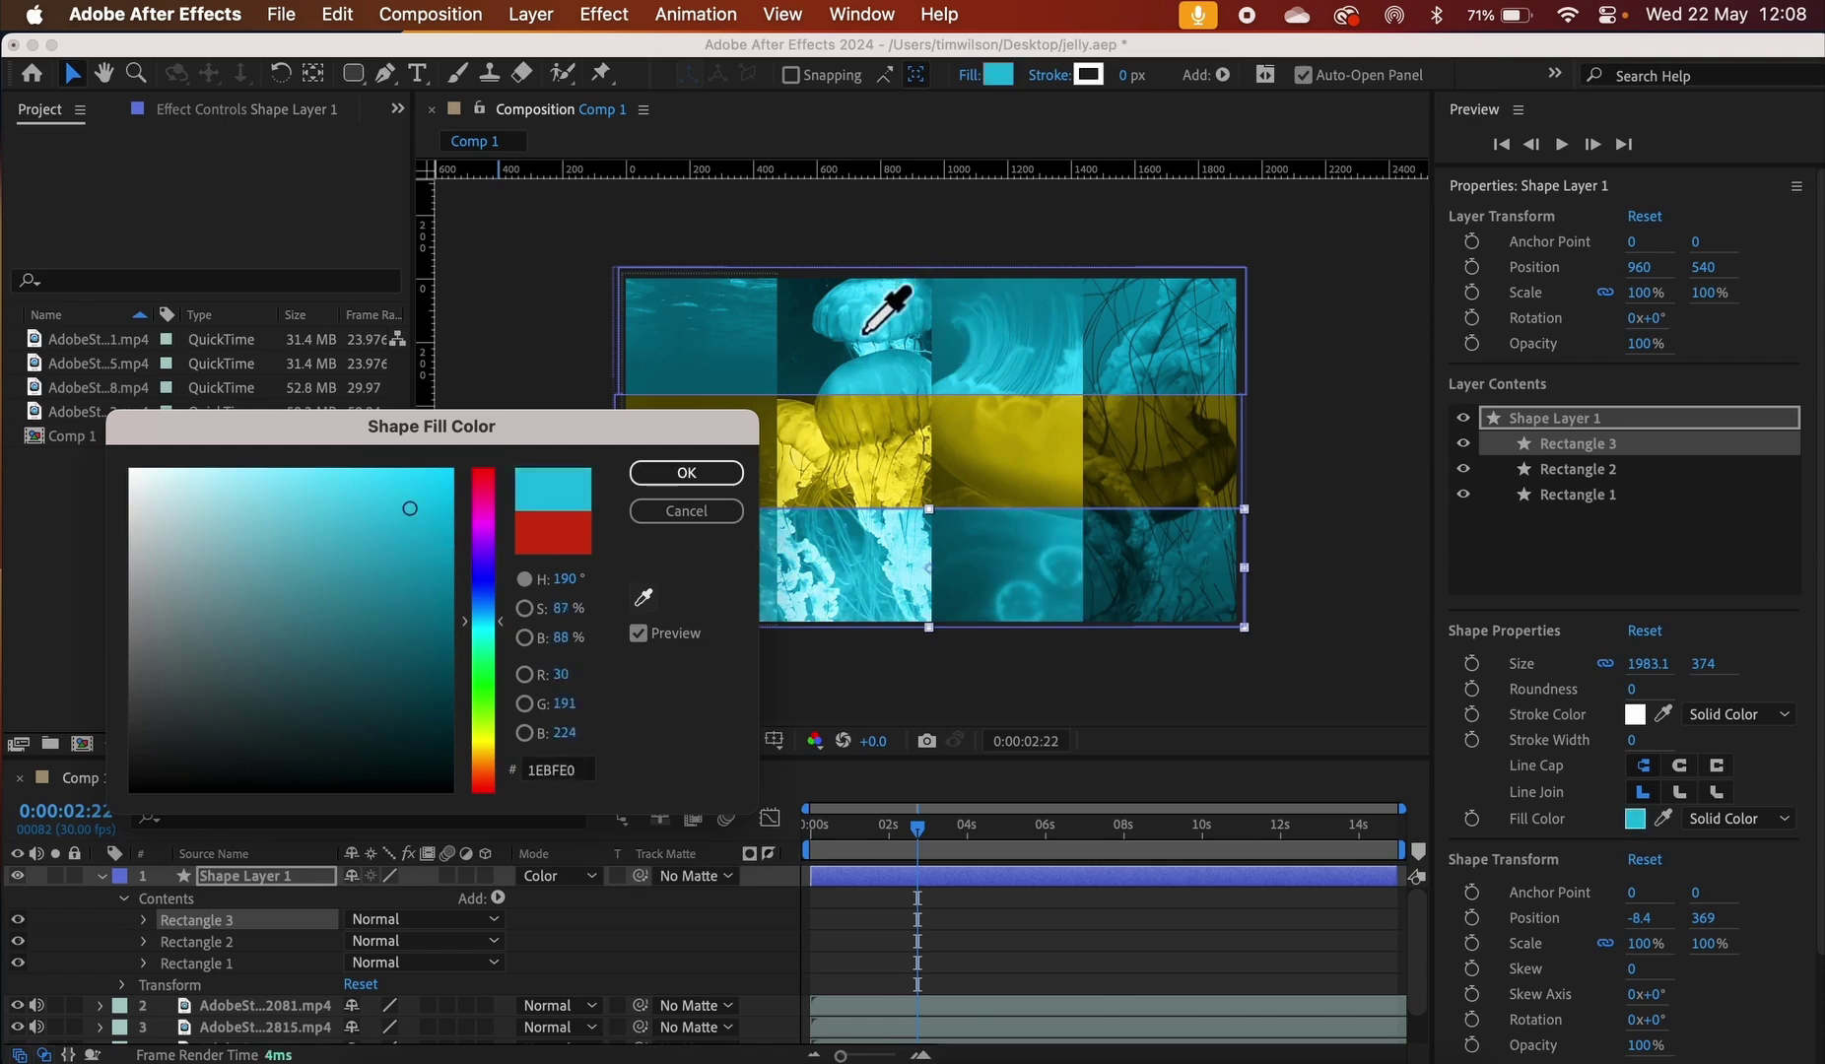
left_click(889, 375)
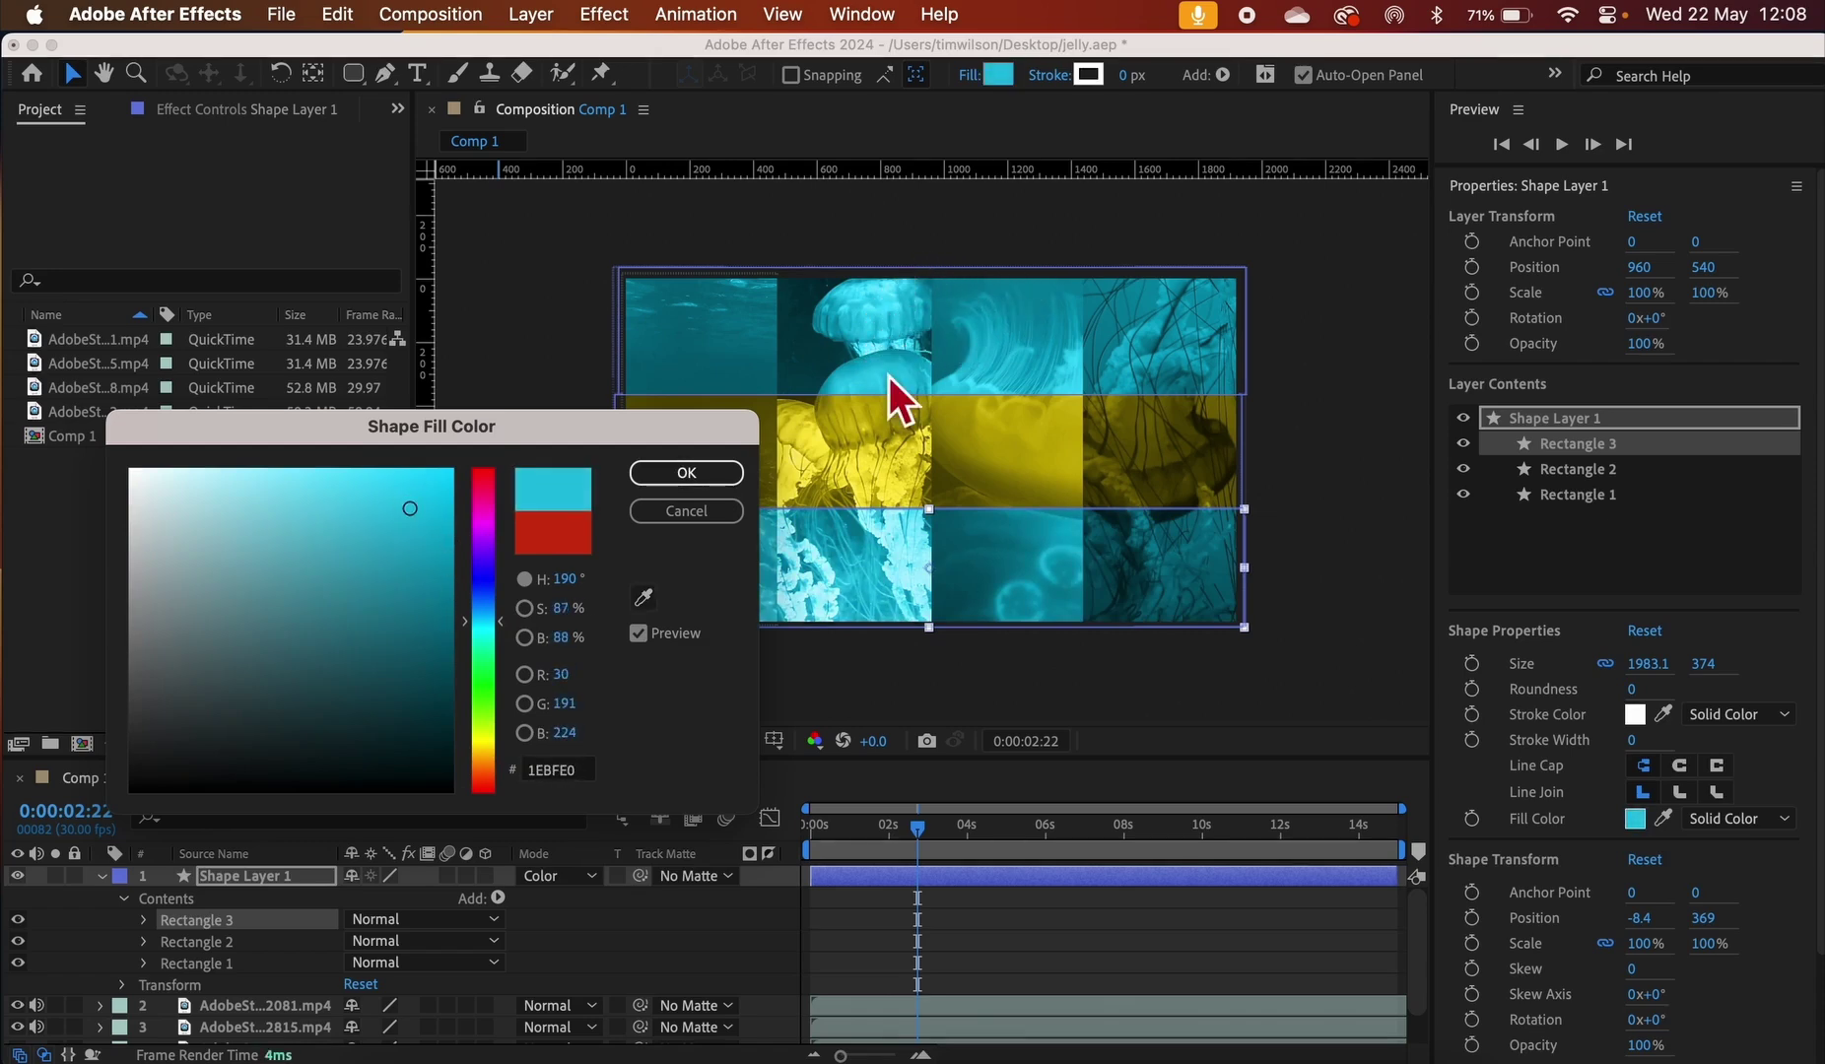
left_click(690, 474)
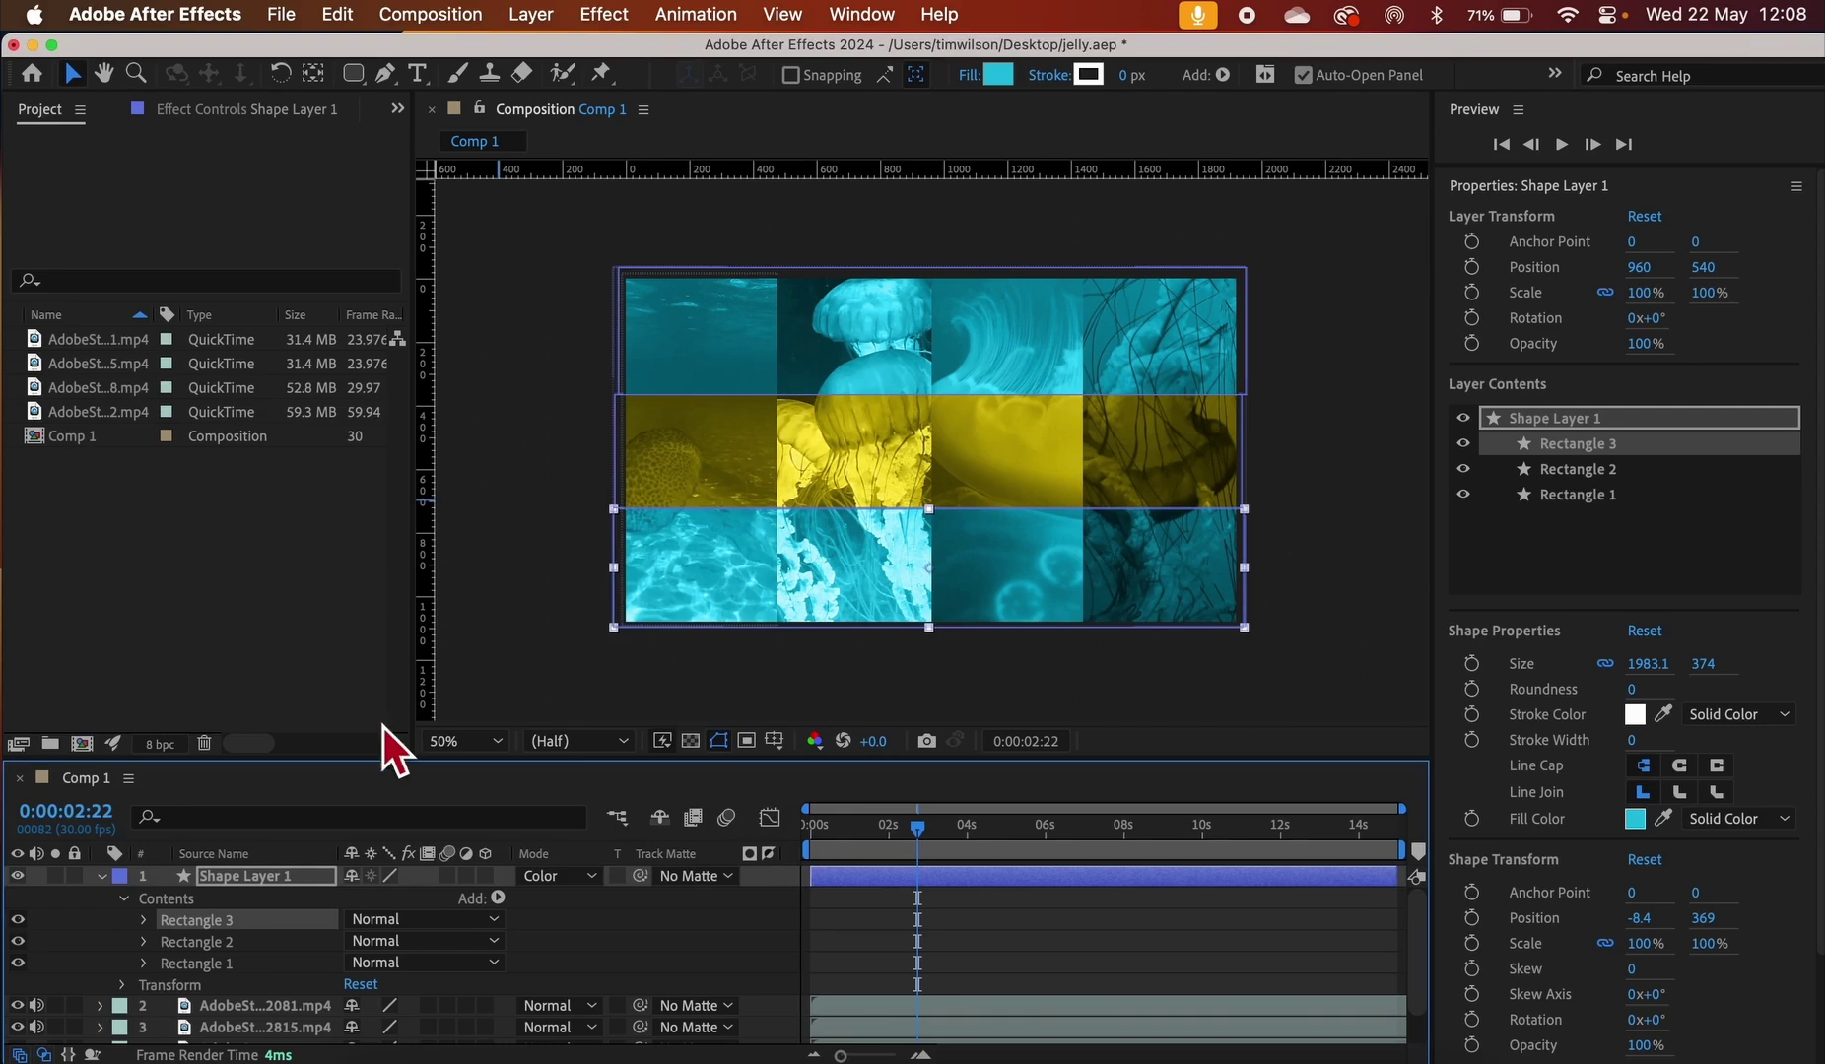
Collapse Shape Layer 1 and hide the timeline's blending Mode column
left_click(109, 884)
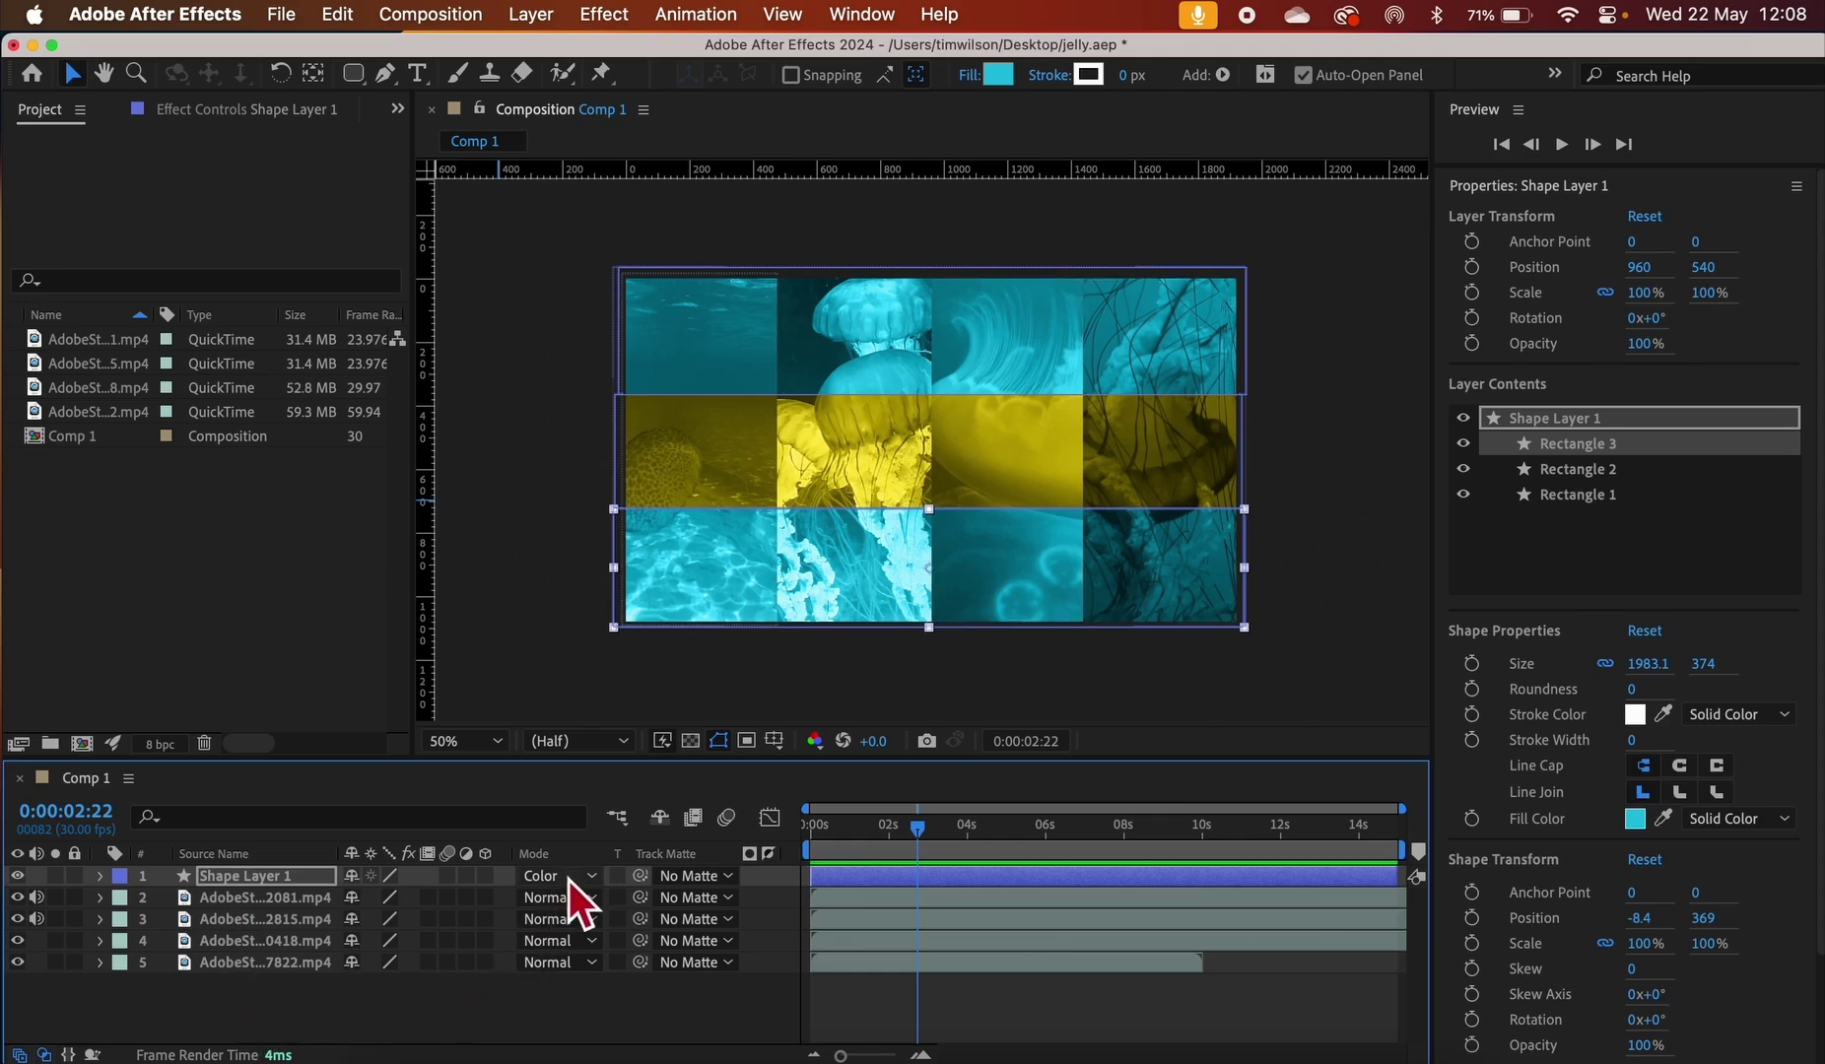
right_click(570, 855)
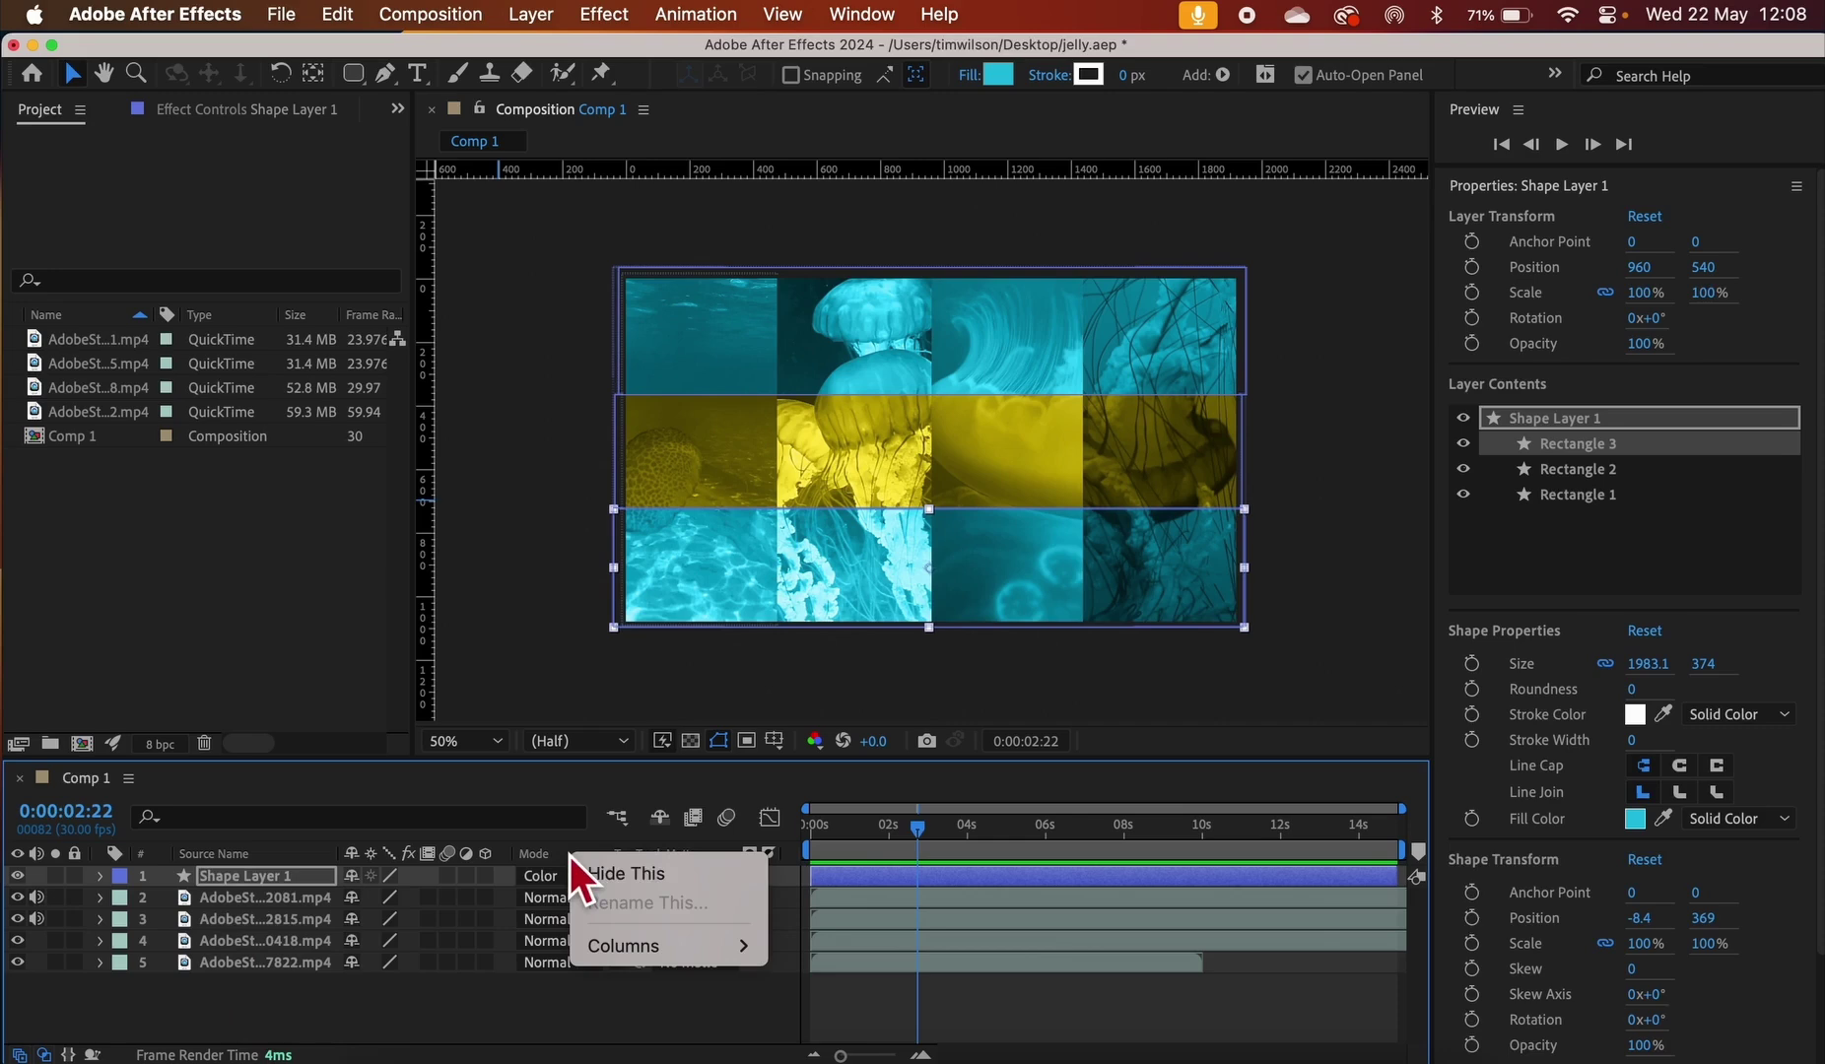
left_click(600, 871)
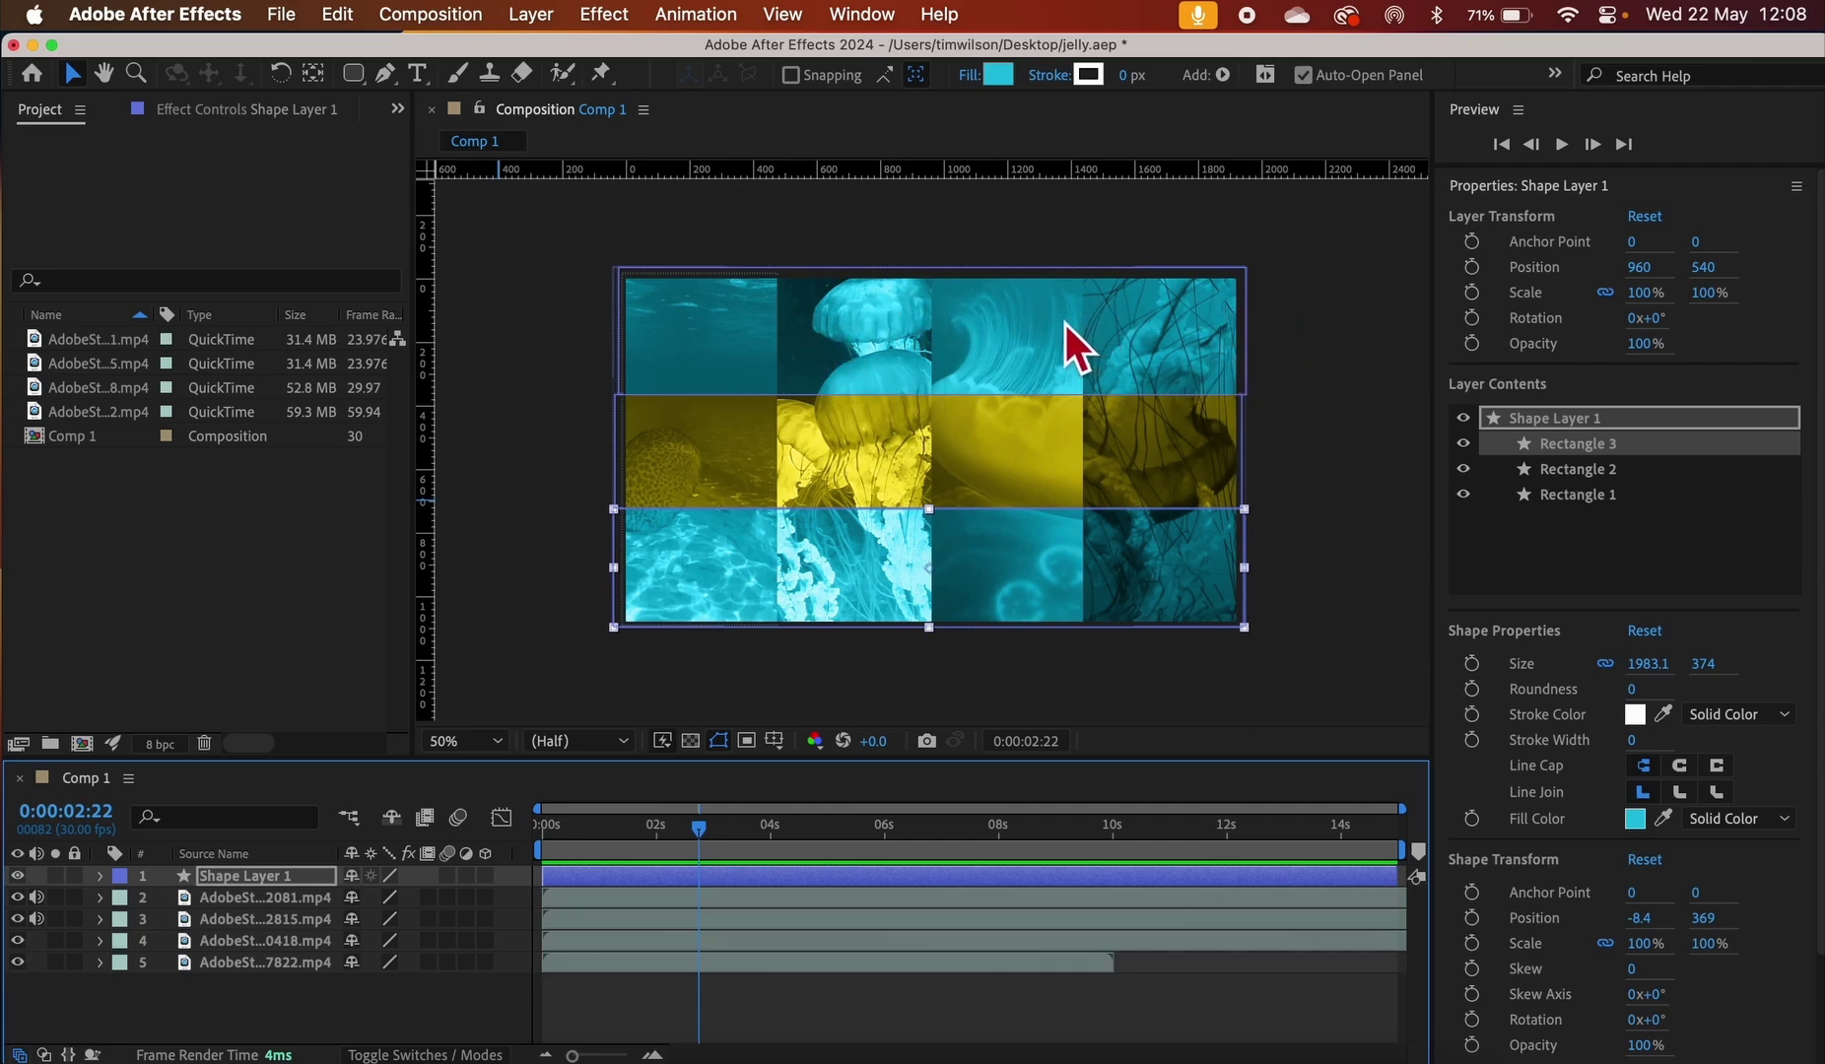
With nothing selected, draw a rounded rectangle of about 1689 × 193 in the top row, starting at the second column and extending past the frame's right edge
left_click(369, 1004)
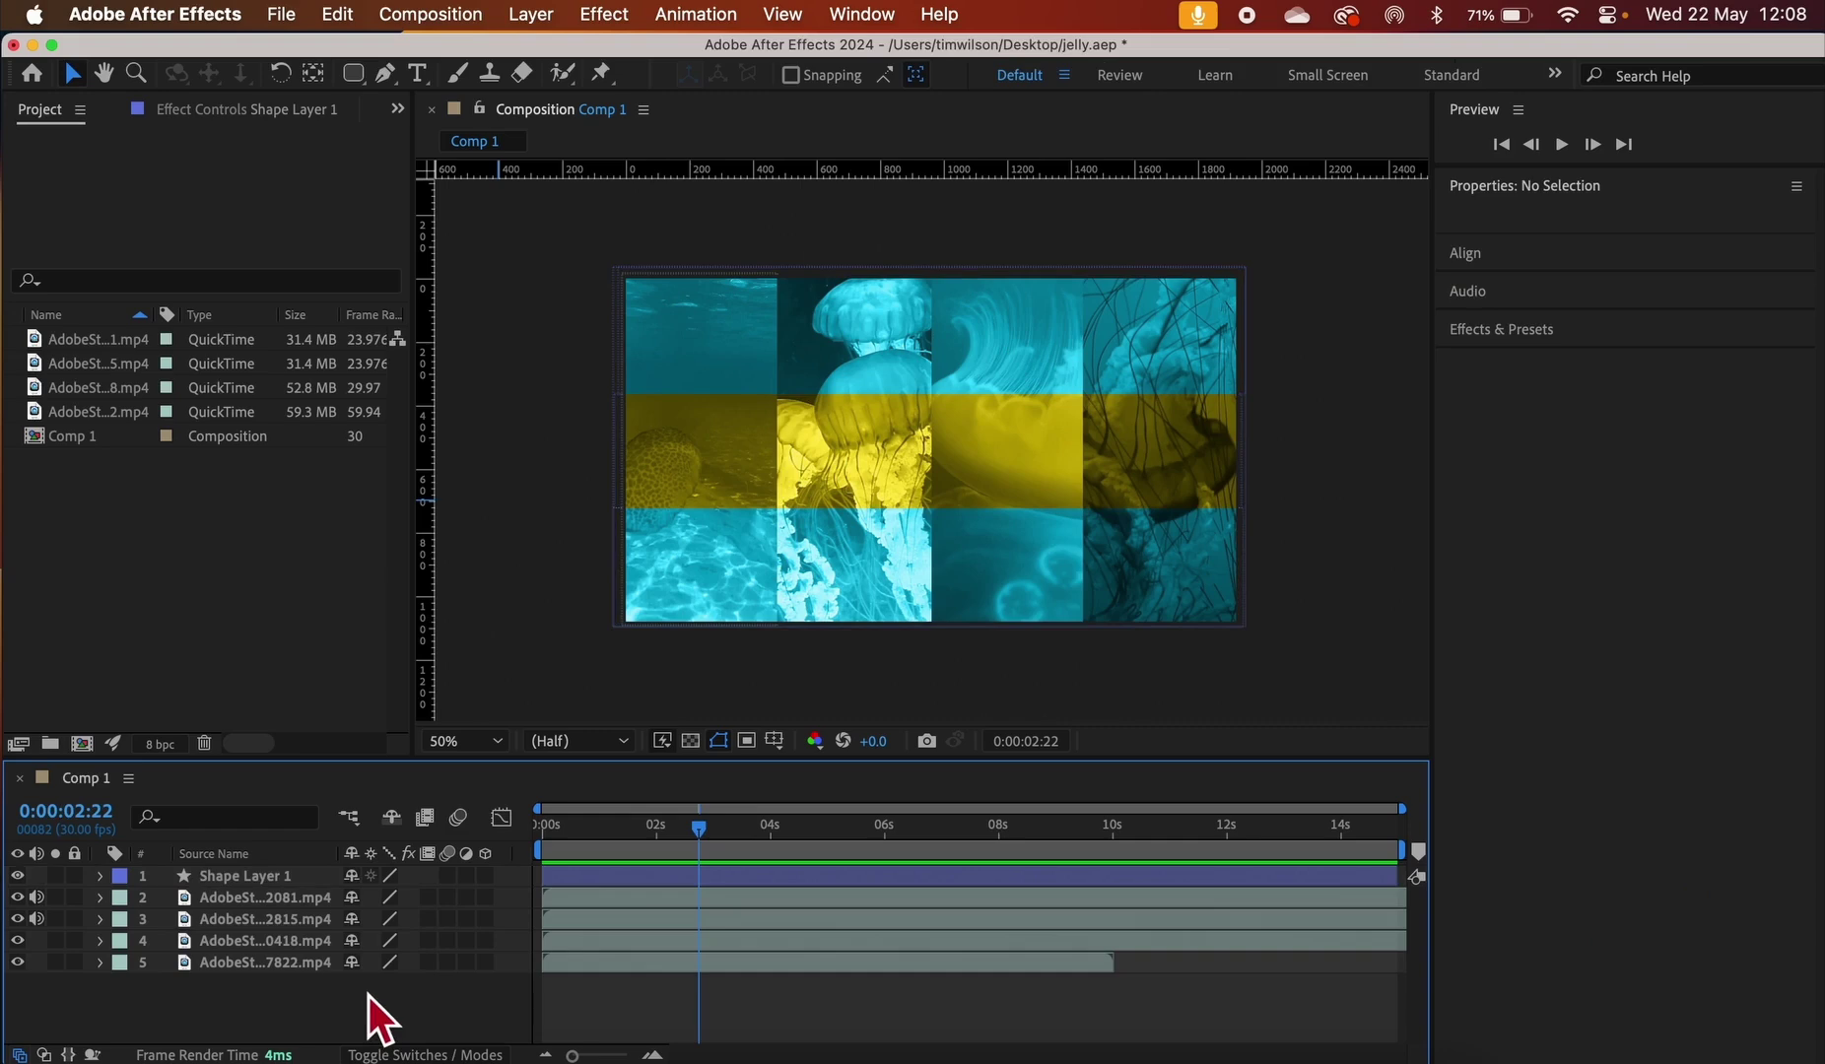
left_click(363, 77)
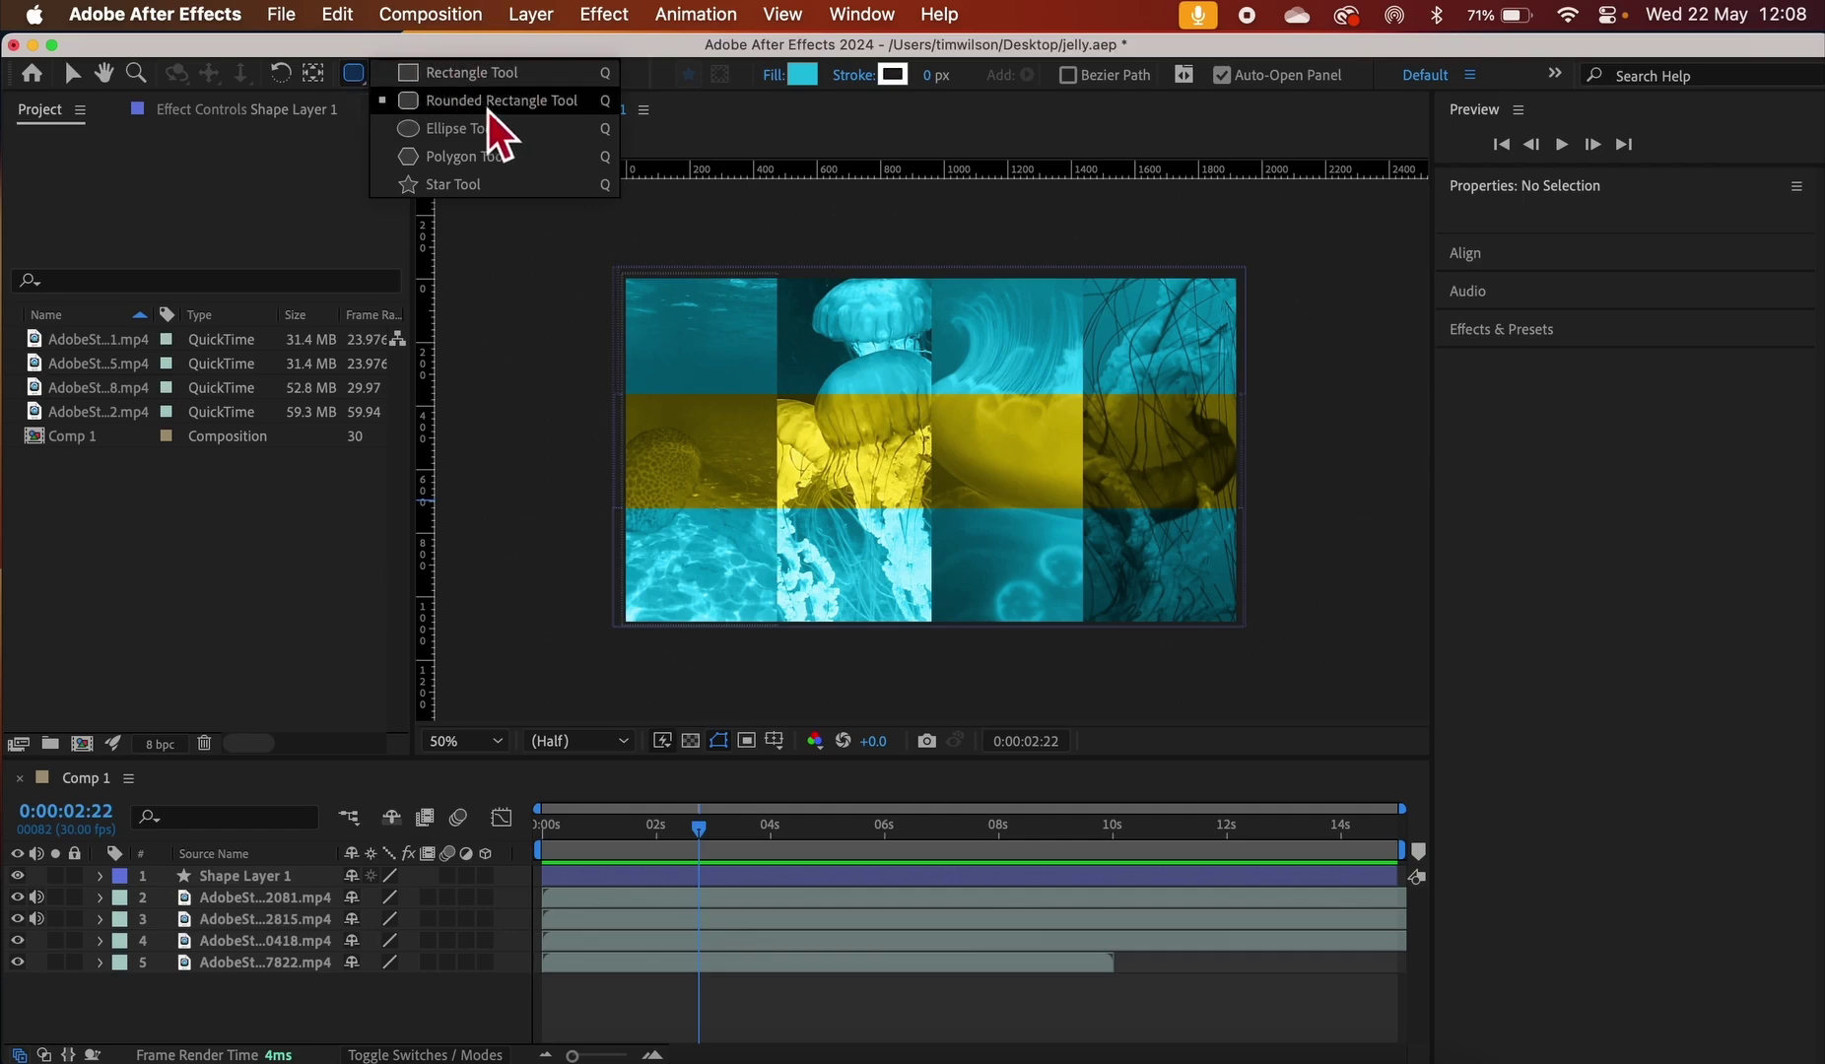
left_click(473, 102)
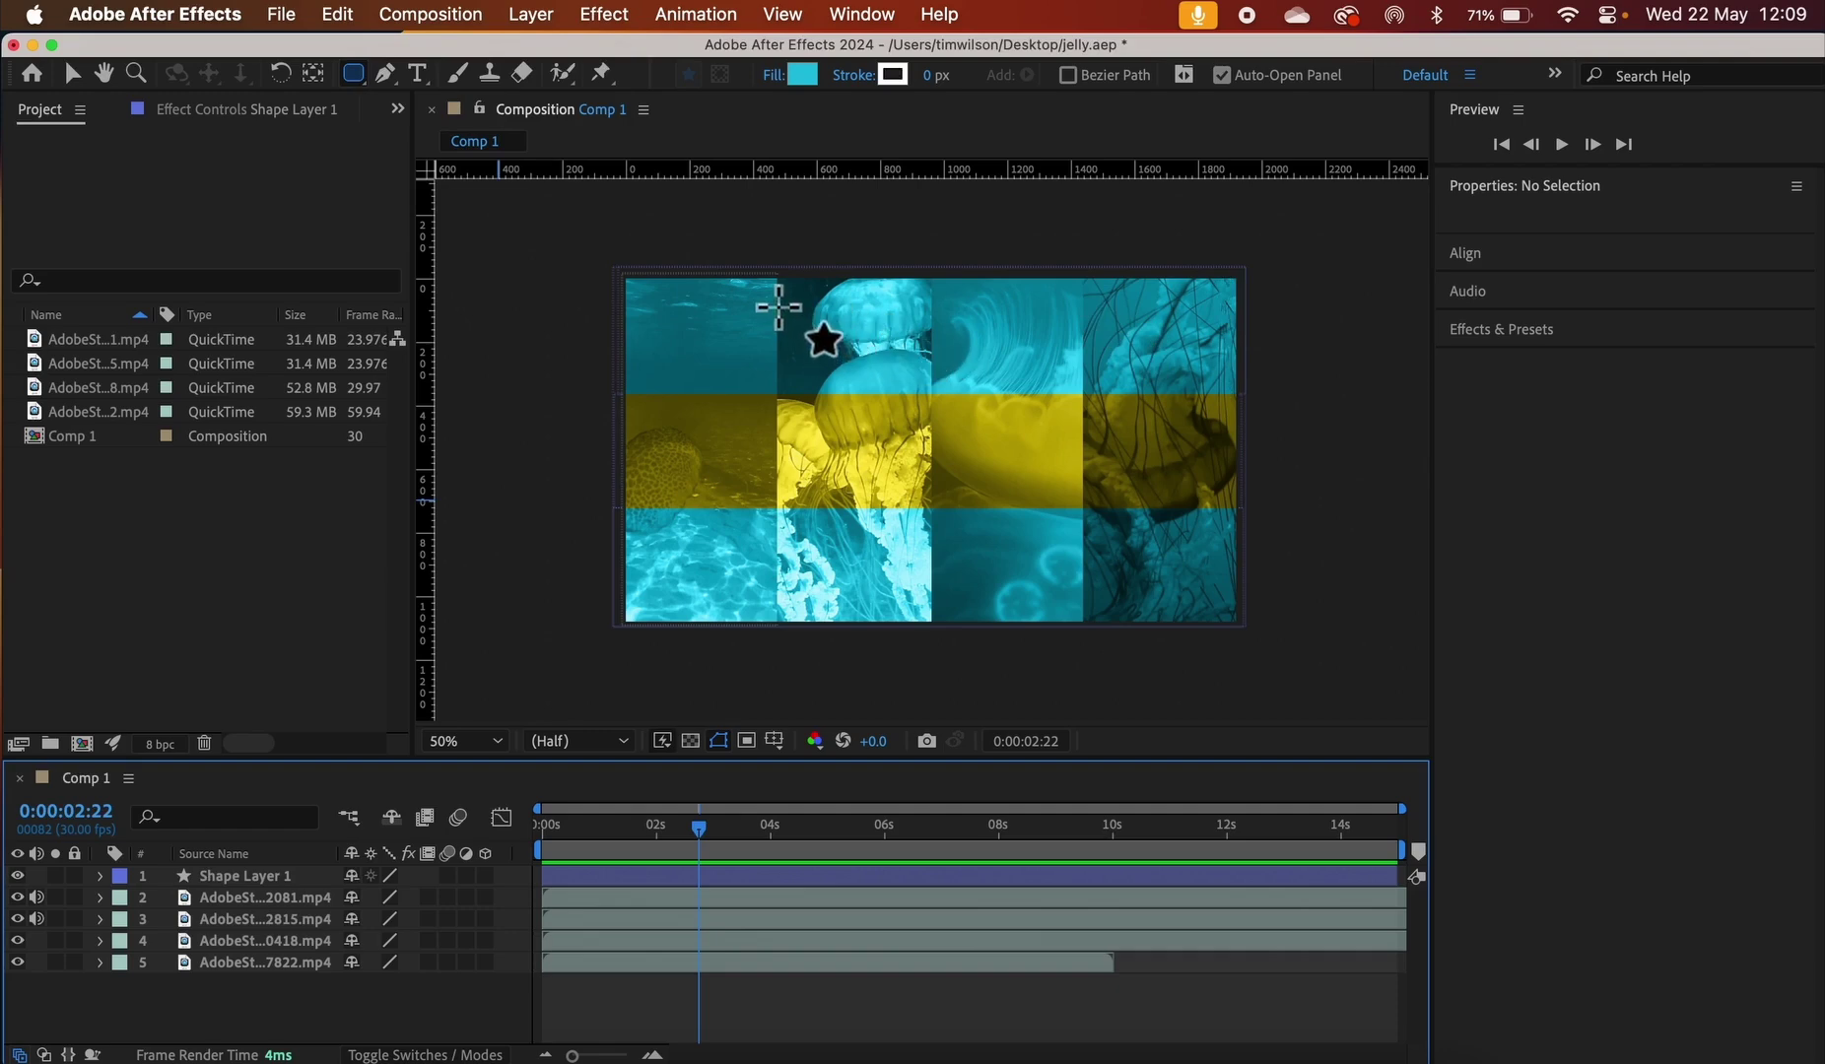
mouse_move(776, 307)
left_mouse_down()
mouse_move(887, 367)
mouse_move(1271, 314)
mouse_move(1311, 355)
mouse_move(1357, 358)
mouse_move(1312, 365)
left_mouse_up()
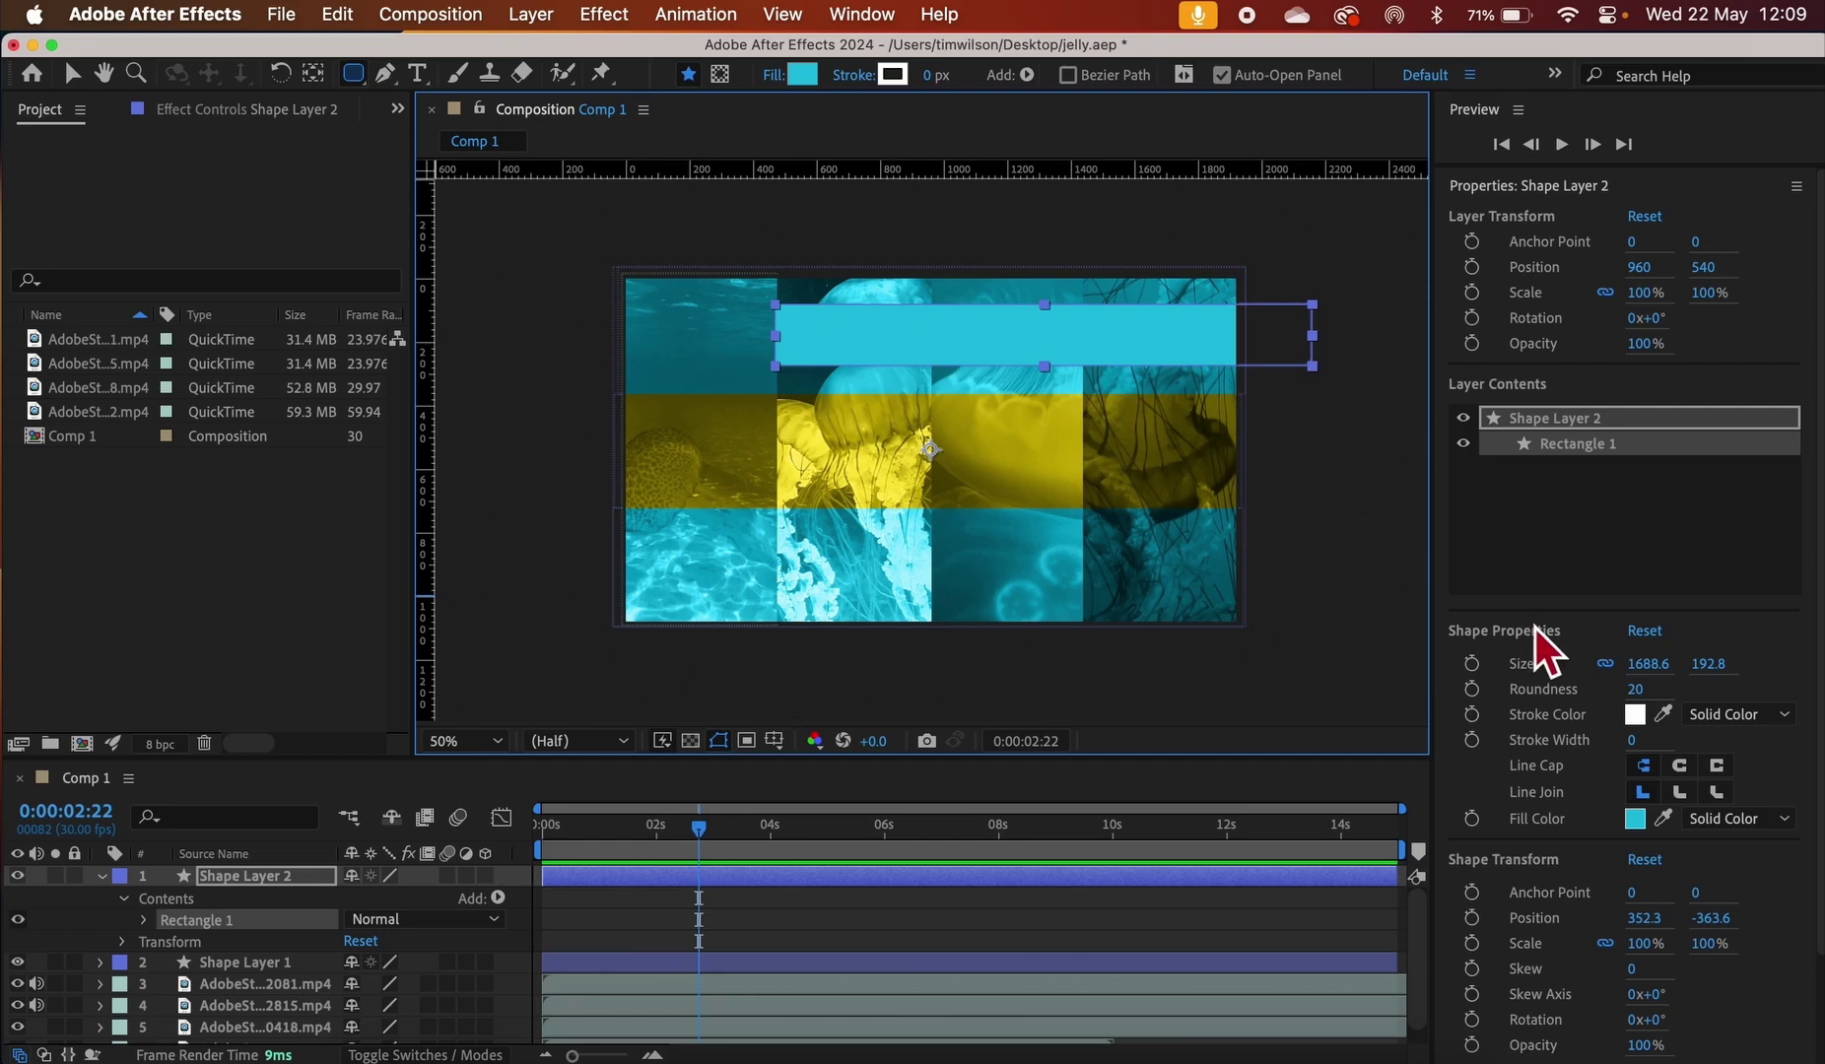
Set the roundness of the new top-row rectangle to 187 in its shape properties
left_click(867, 14)
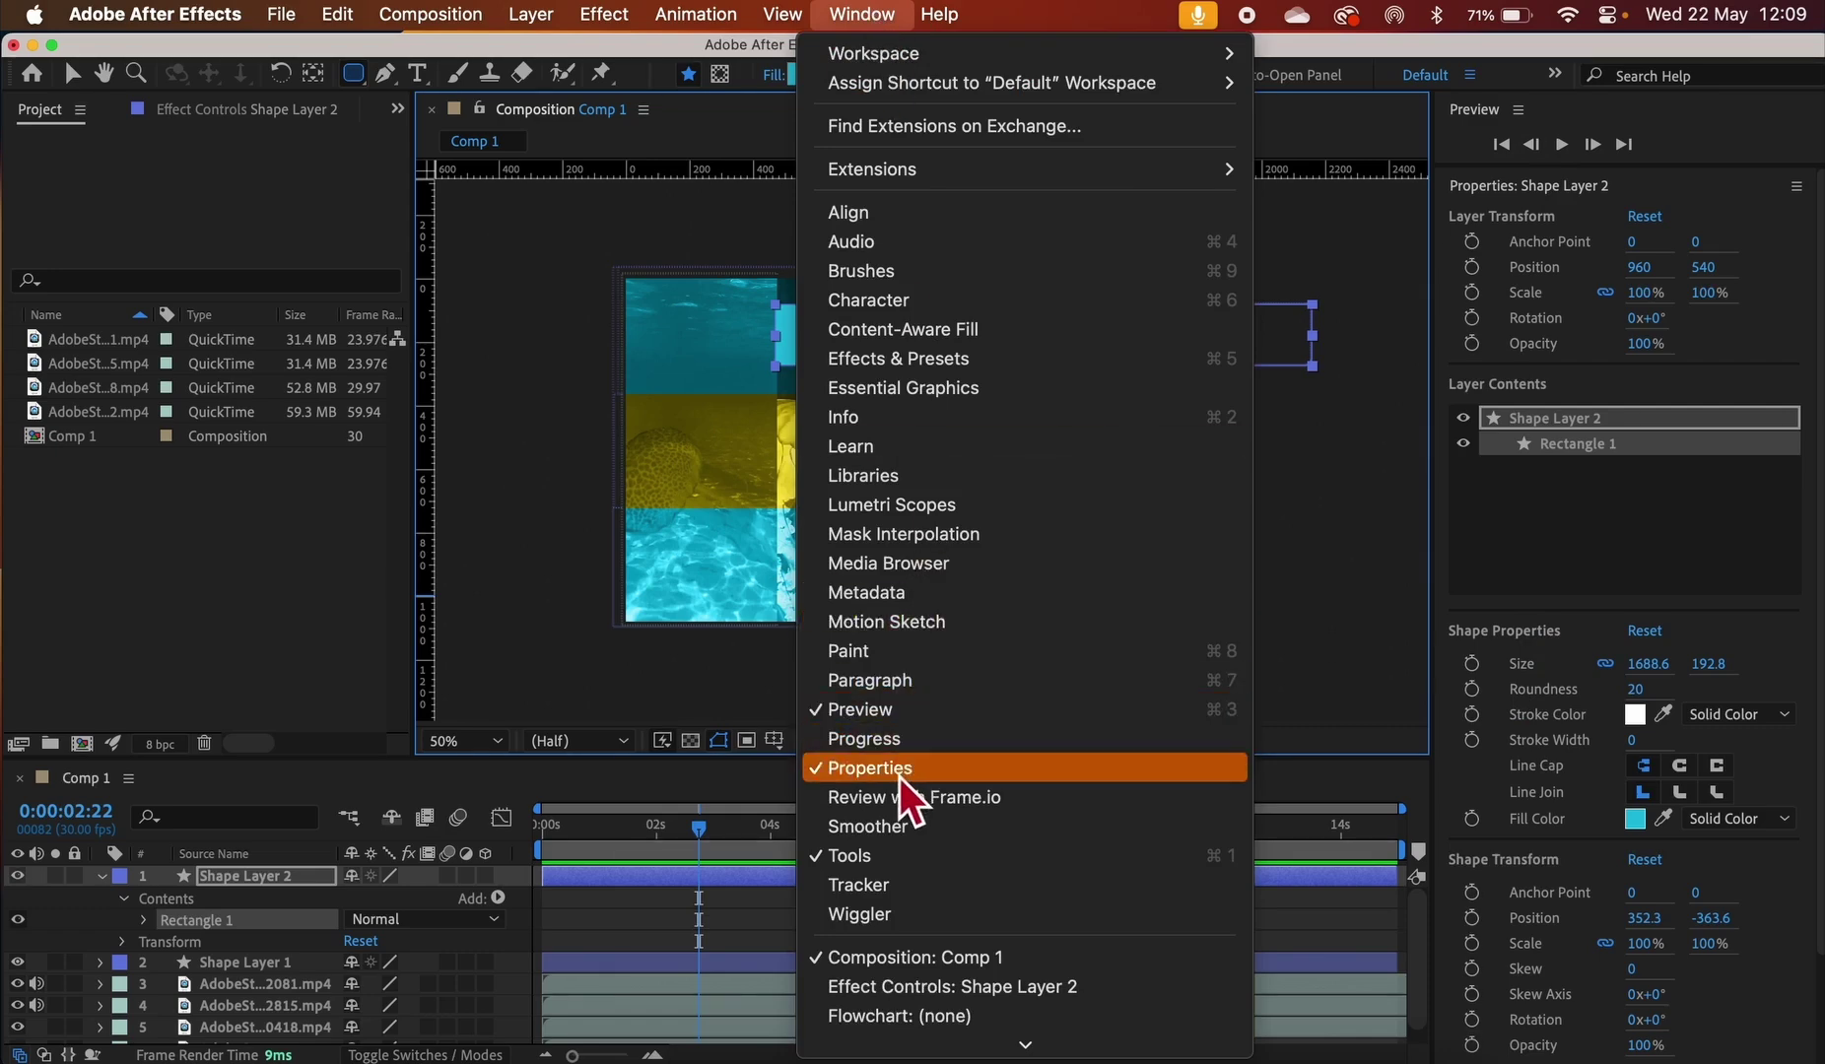
left_click(1493, 632)
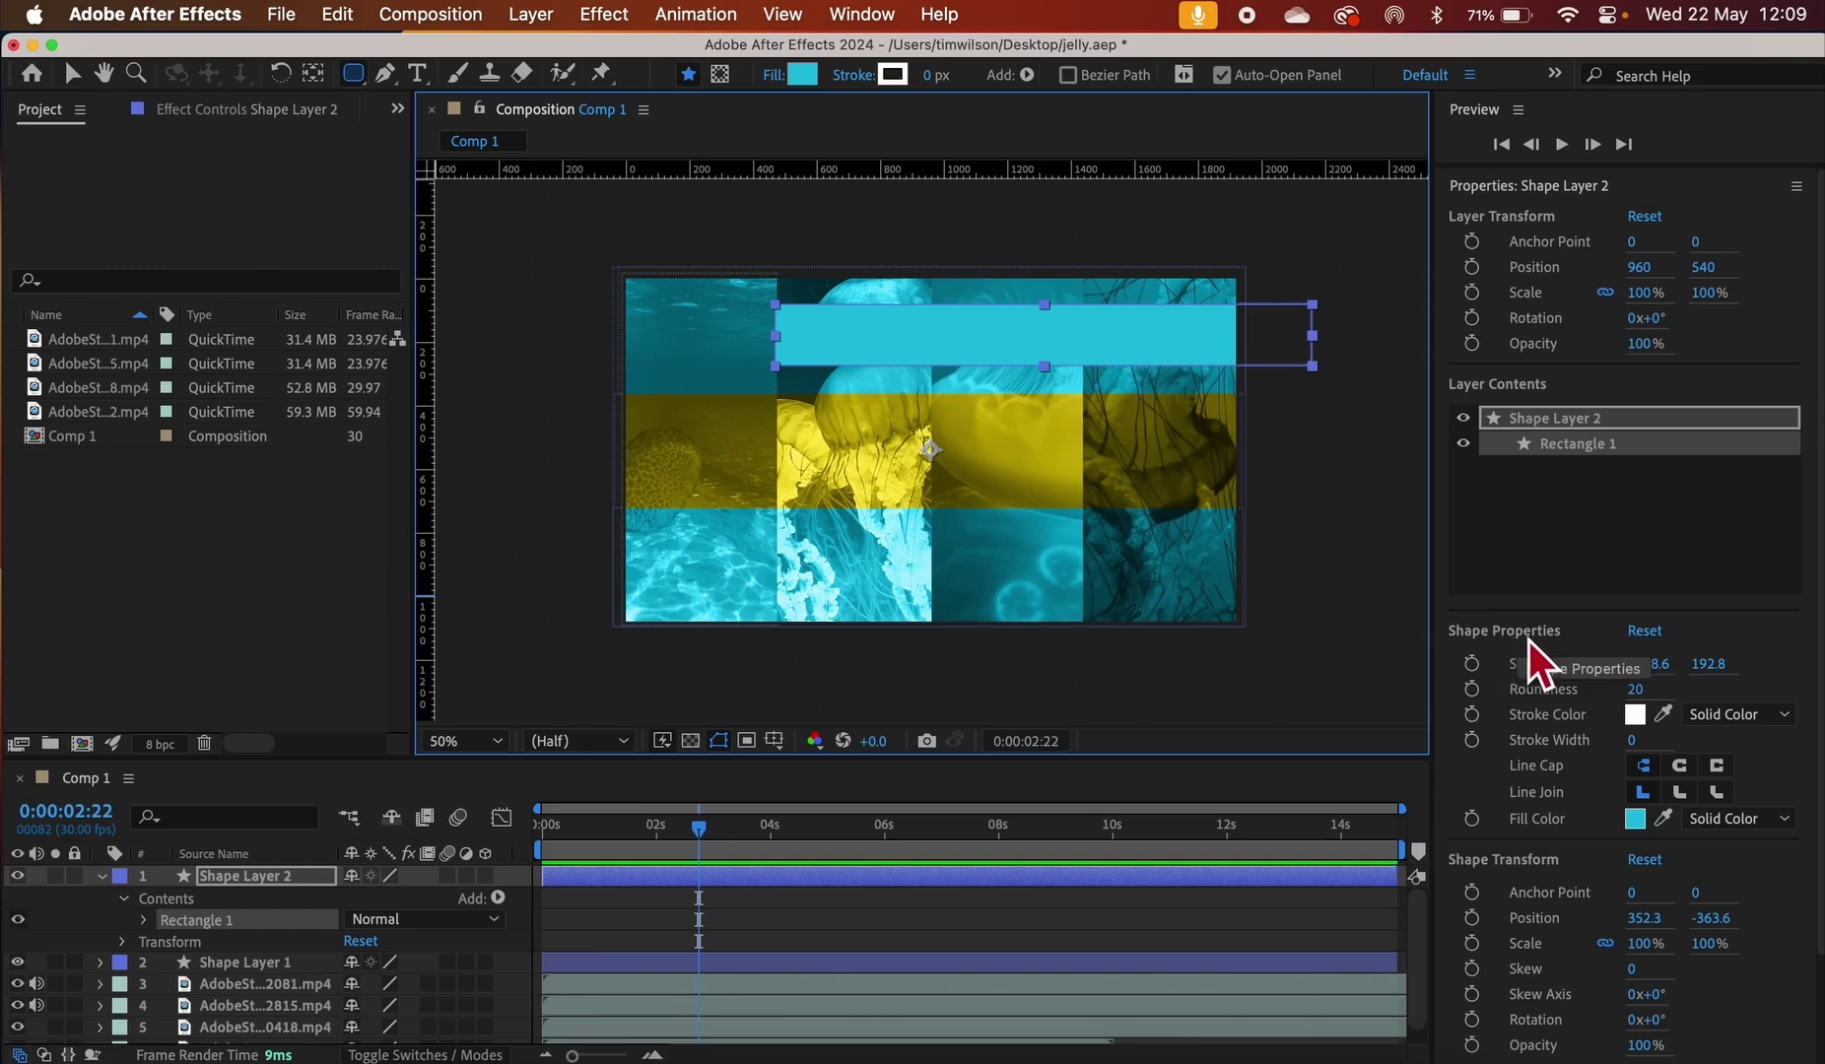
left_click_drag(1632, 686, 1809, 658)
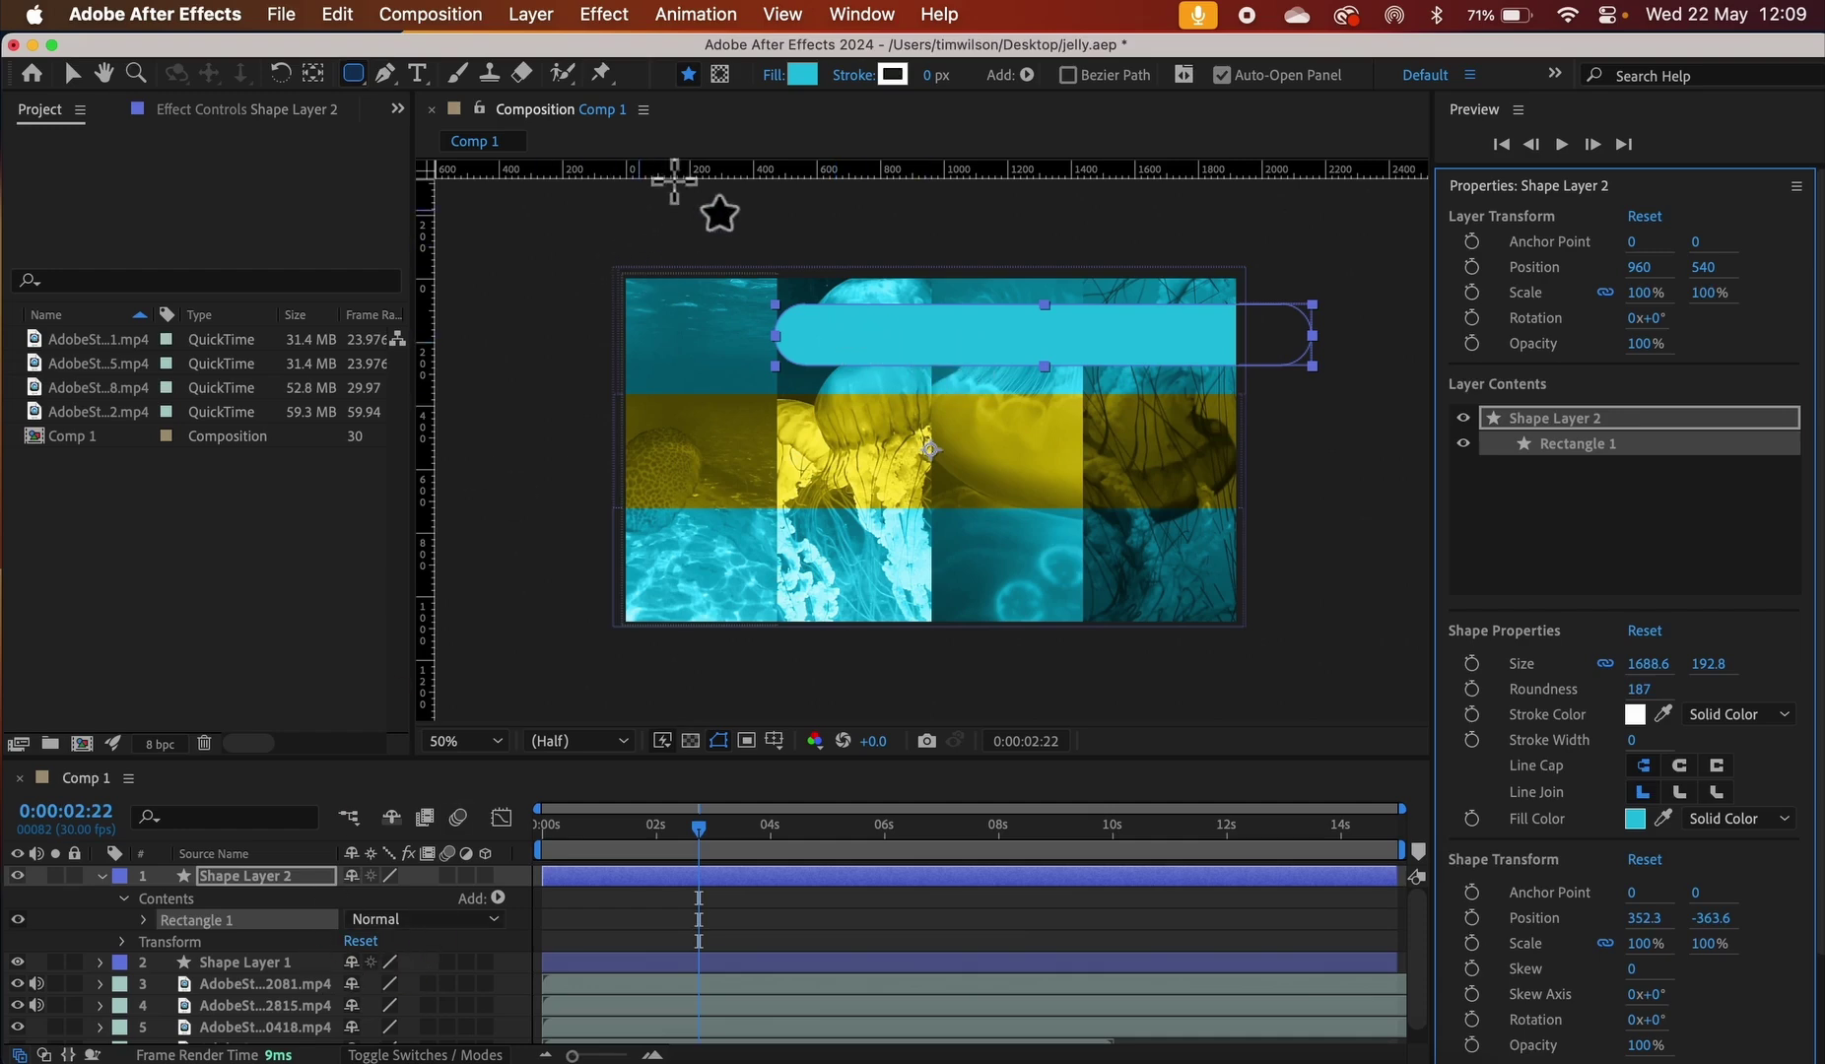
Set the top-row pill shape's fill to dark teal 005C6F and collapse its layer
left_click(803, 76)
mouse_move(410, 558)
left_mouse_down()
mouse_move(298, 550)
mouse_move(110, 403)
mouse_move(65, 394)
mouse_move(145, 649)
mouse_move(237, 750)
mouse_move(374, 660)
mouse_move(265, 492)
mouse_move(185, 484)
mouse_move(463, 515)
mouse_move(503, 684)
mouse_move(460, 395)
mouse_move(504, 652)
left_mouse_up()
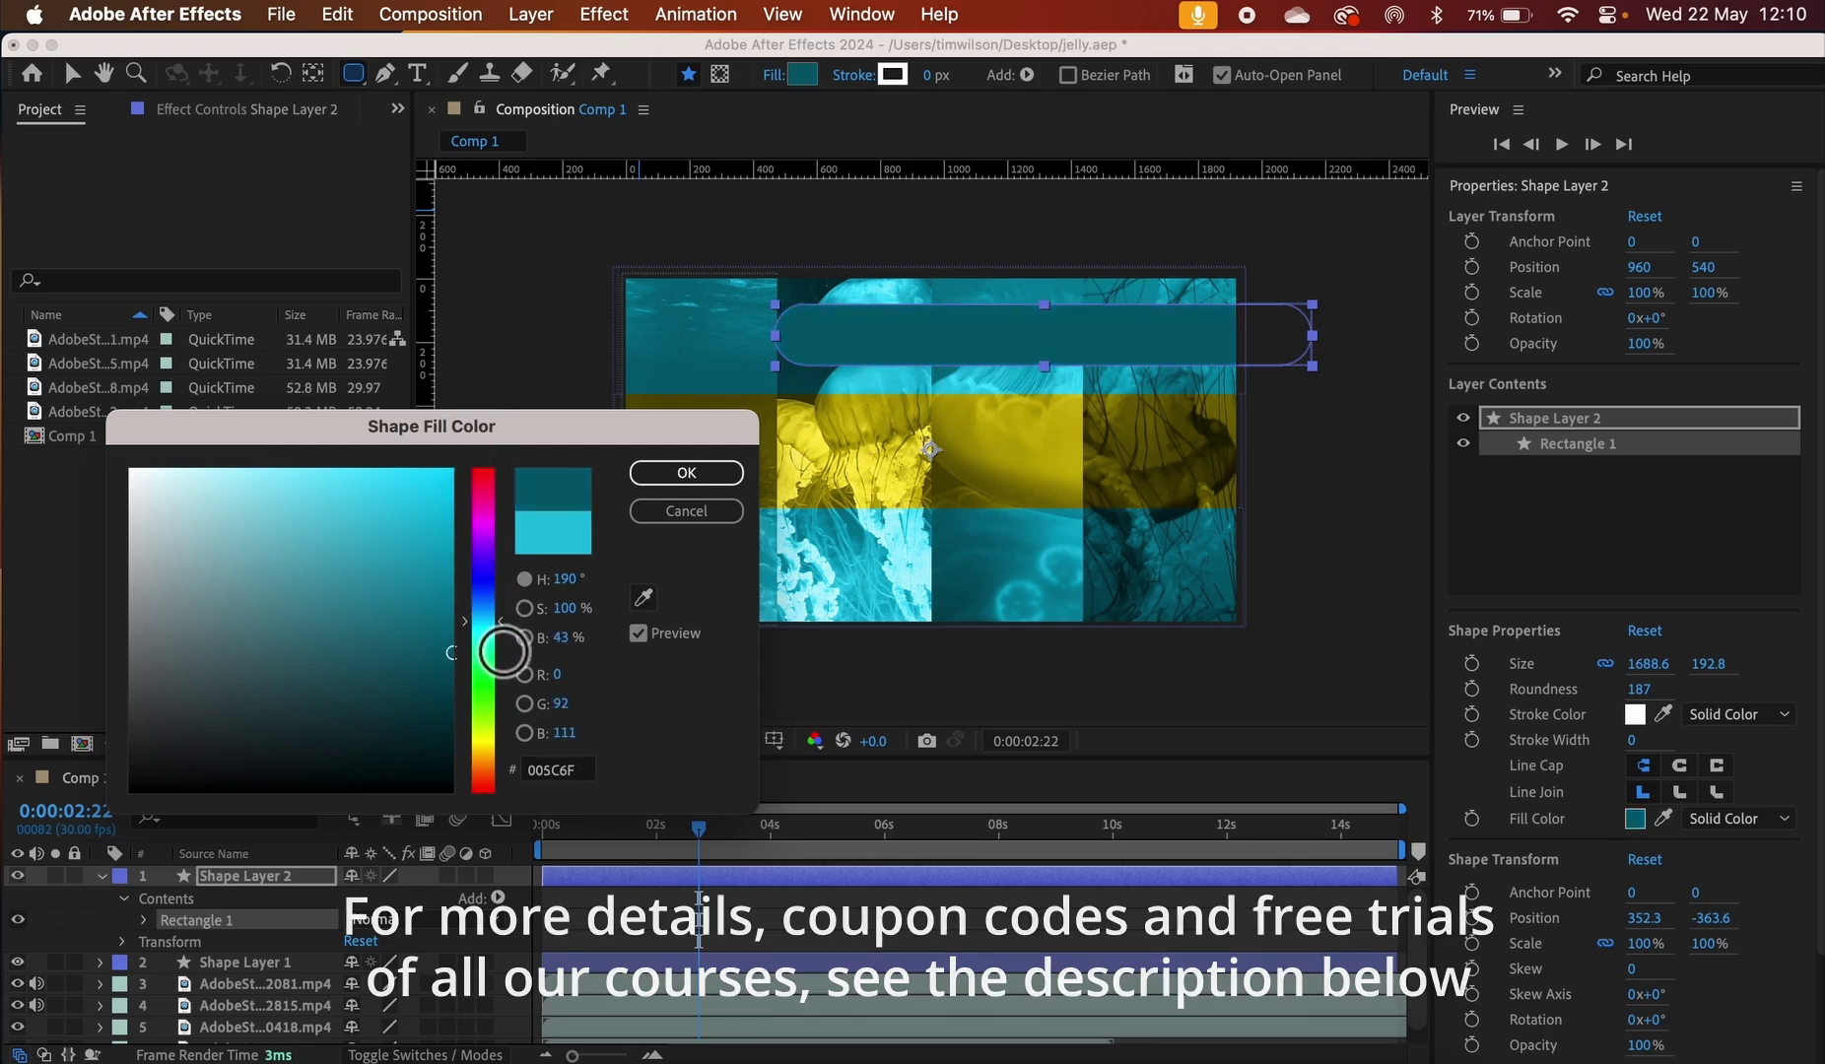
left_click(658, 473)
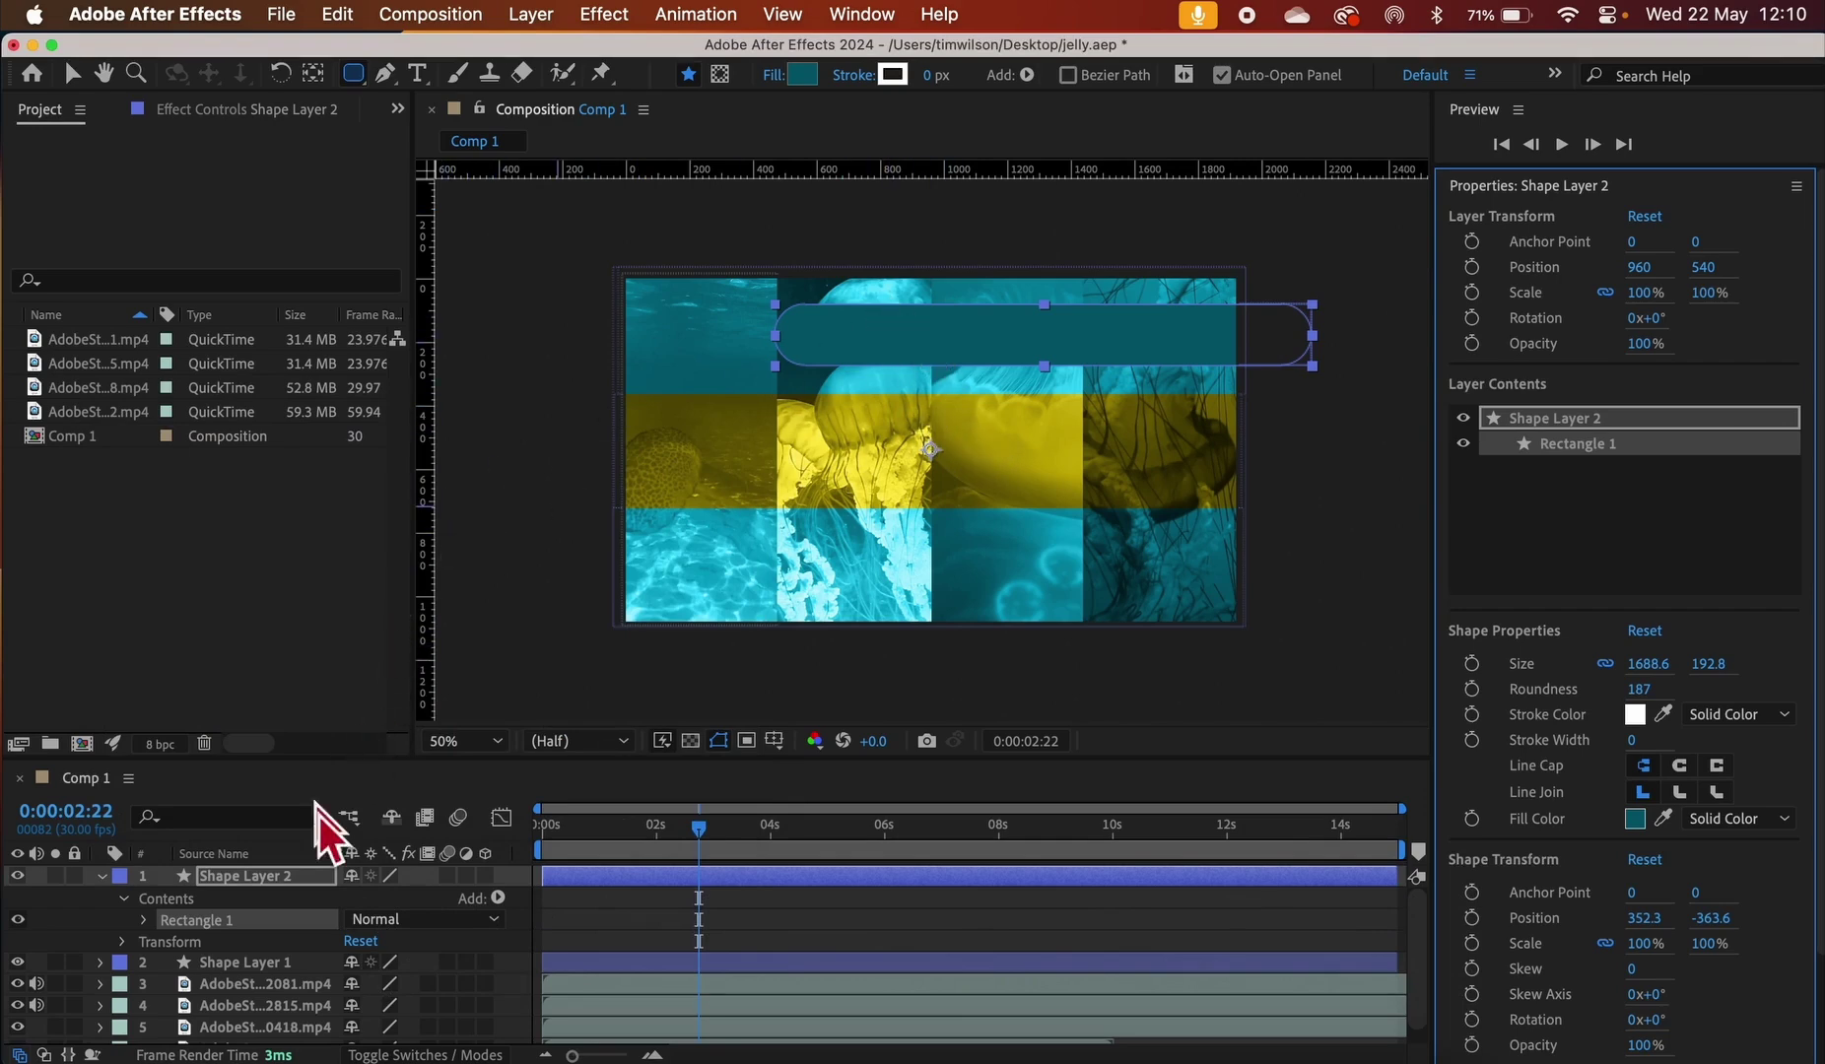
left_click(102, 876)
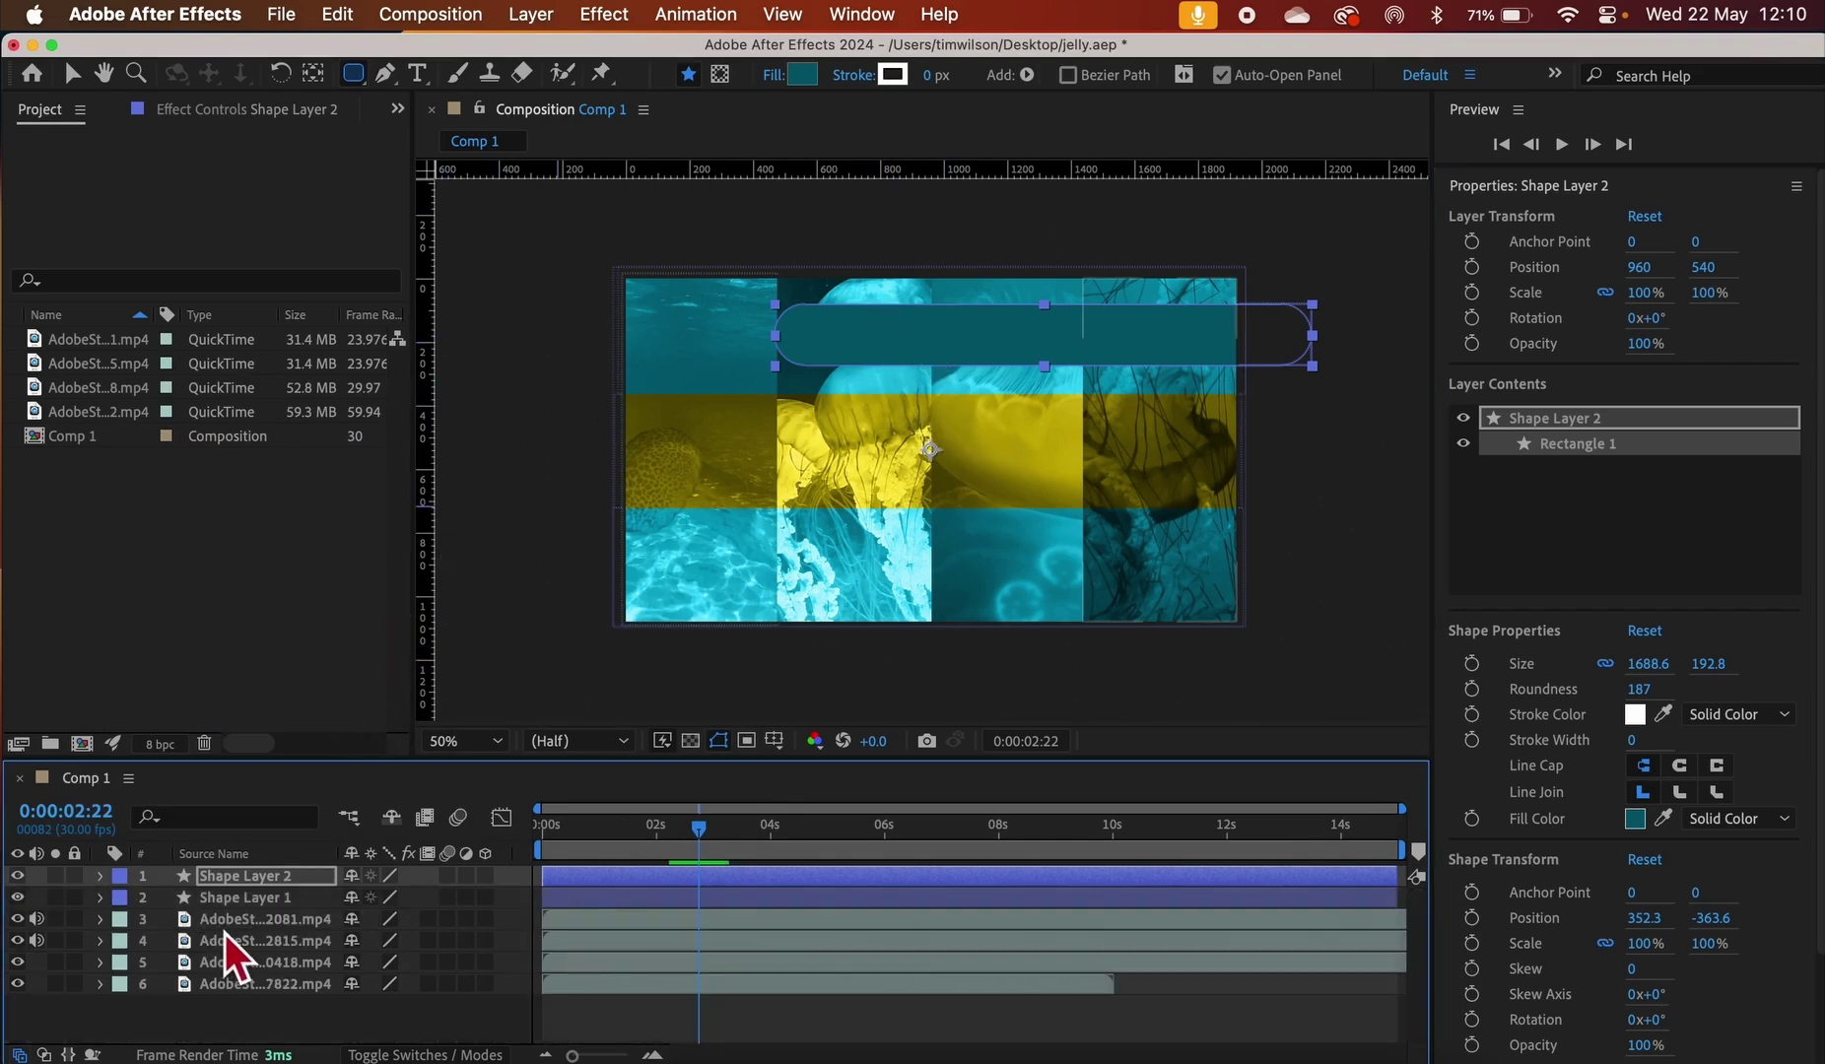
Copy and paste Shape Layer 2, and move the copy into the middle row starting at the third column, position 1448, 900
left_click(275, 880)
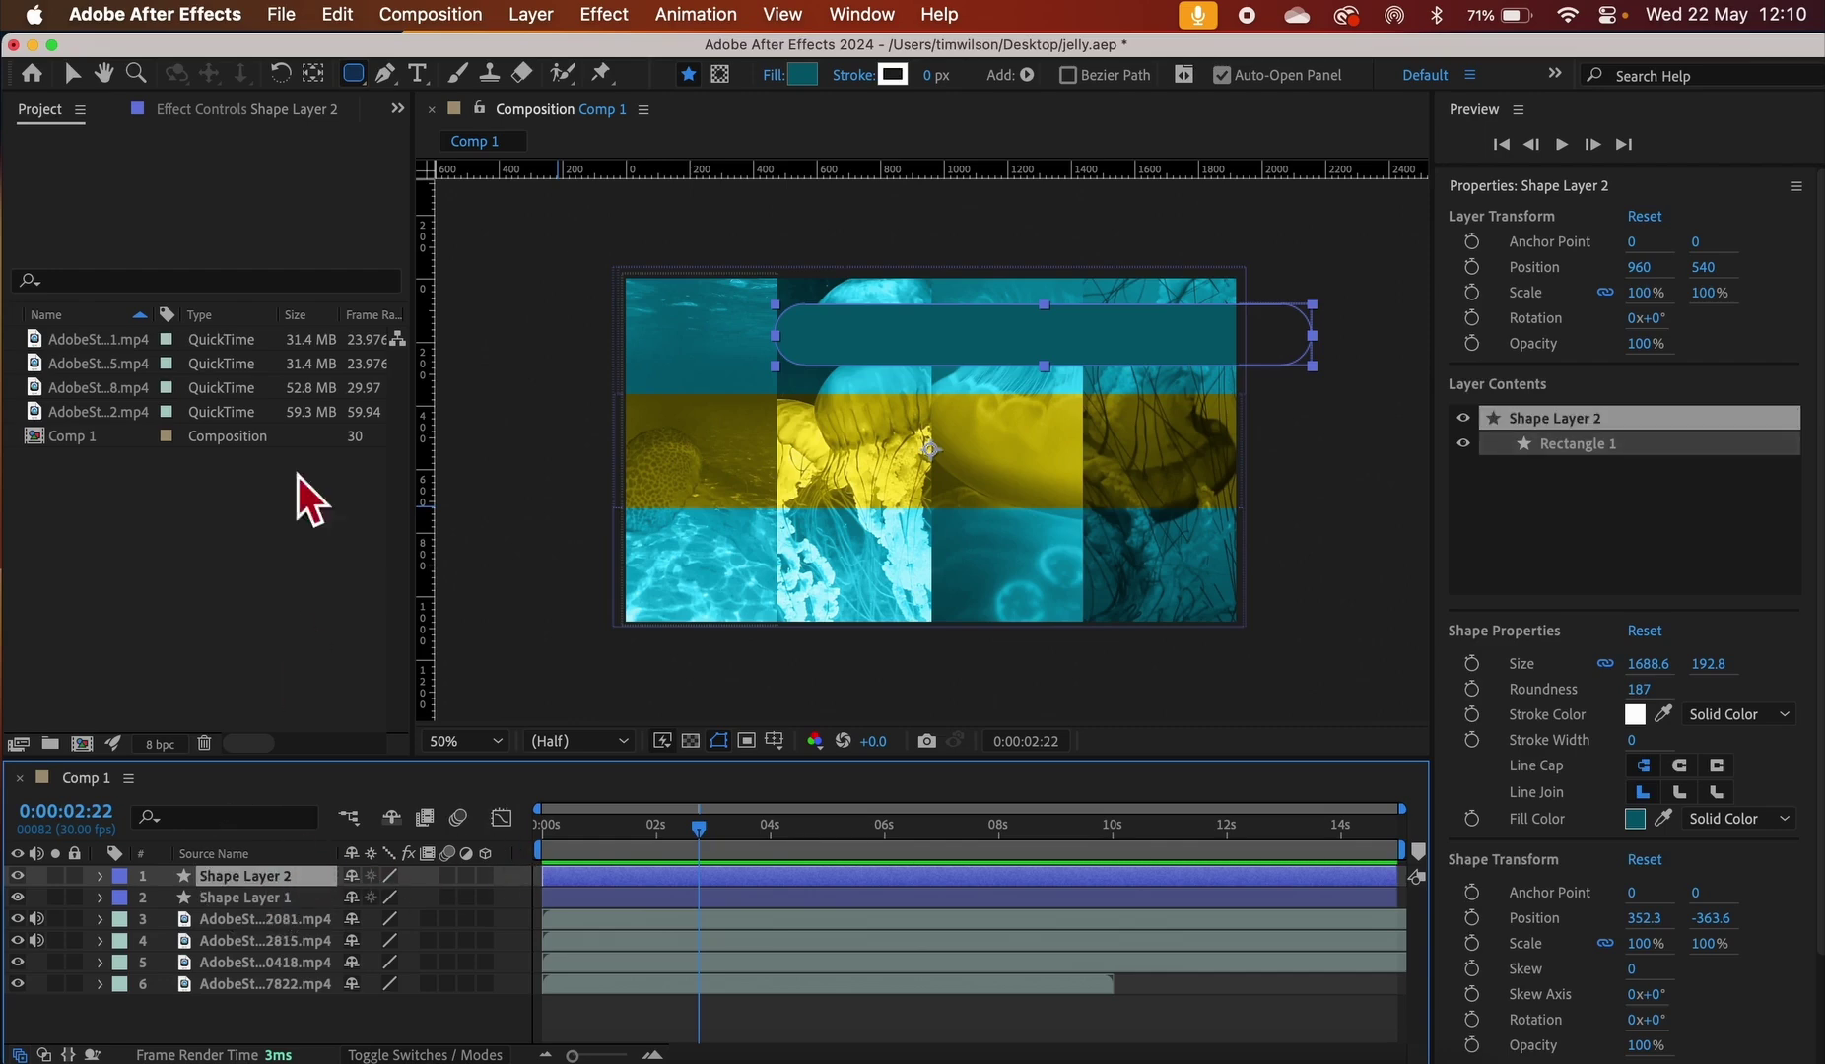
left_click(338, 14)
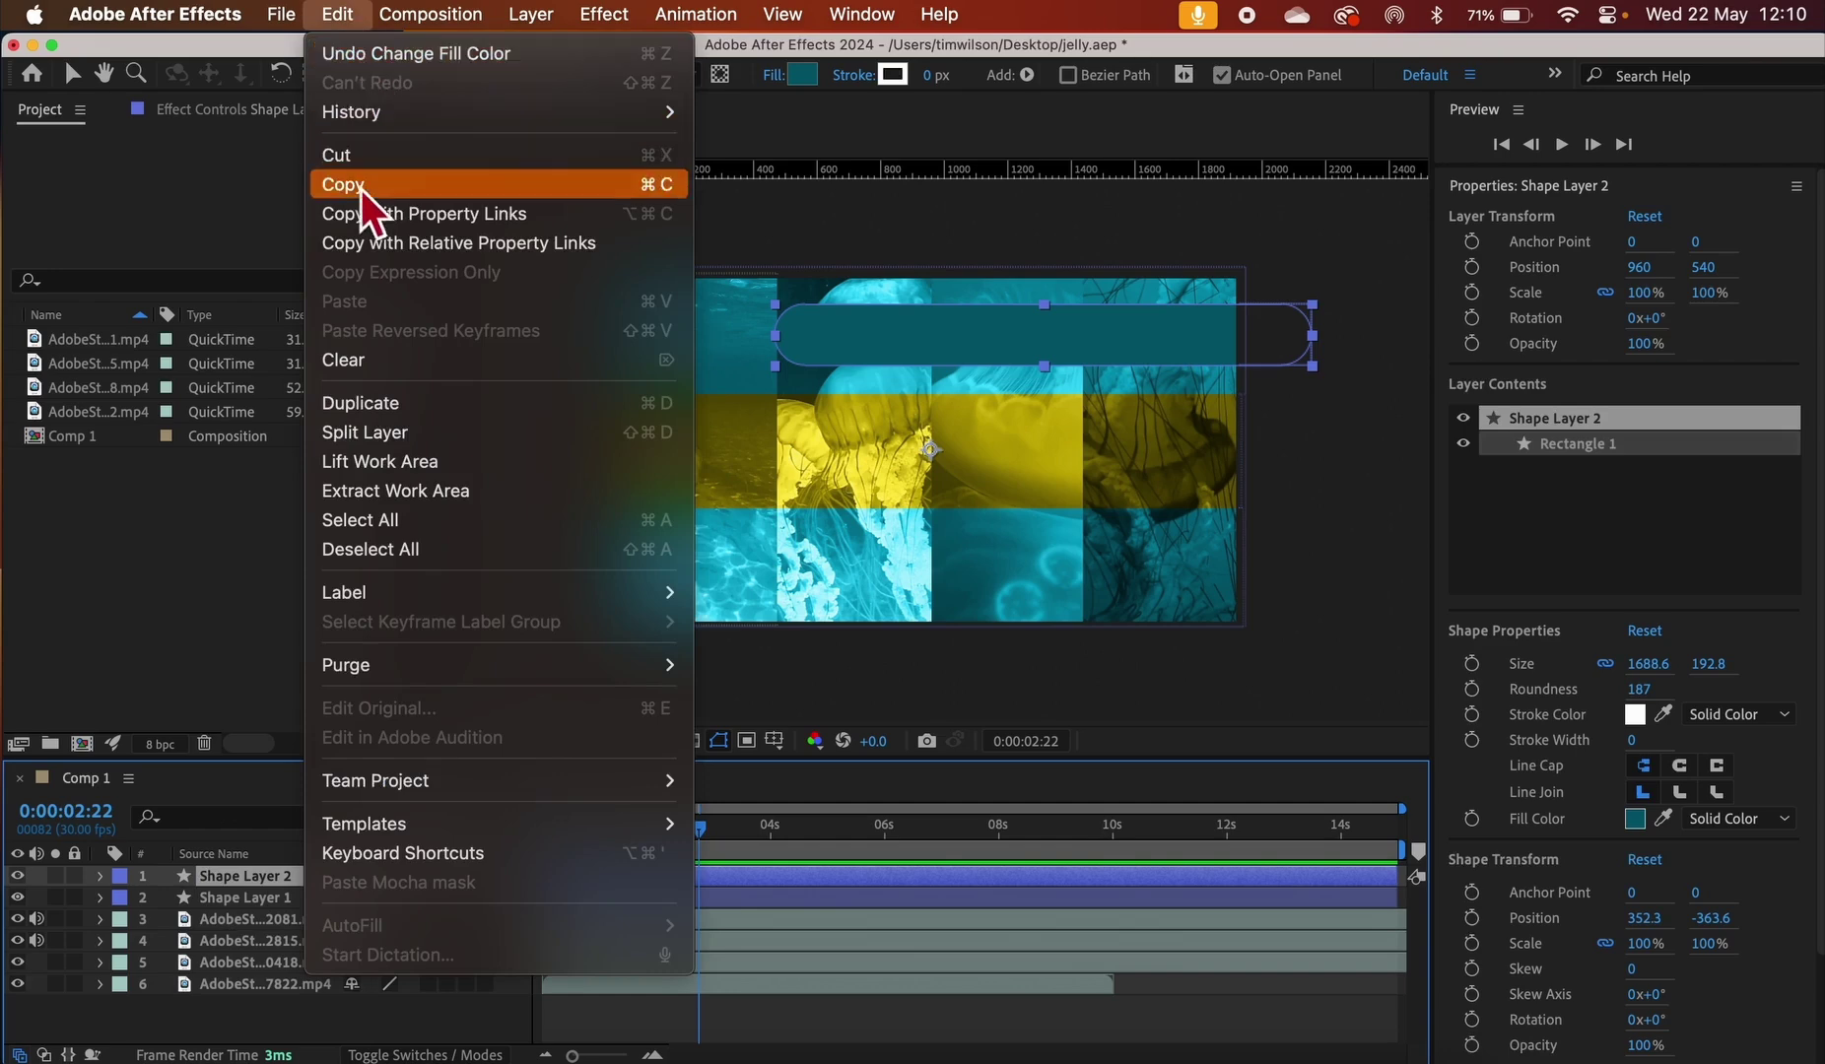
left_click(357, 190)
left_click(351, 22)
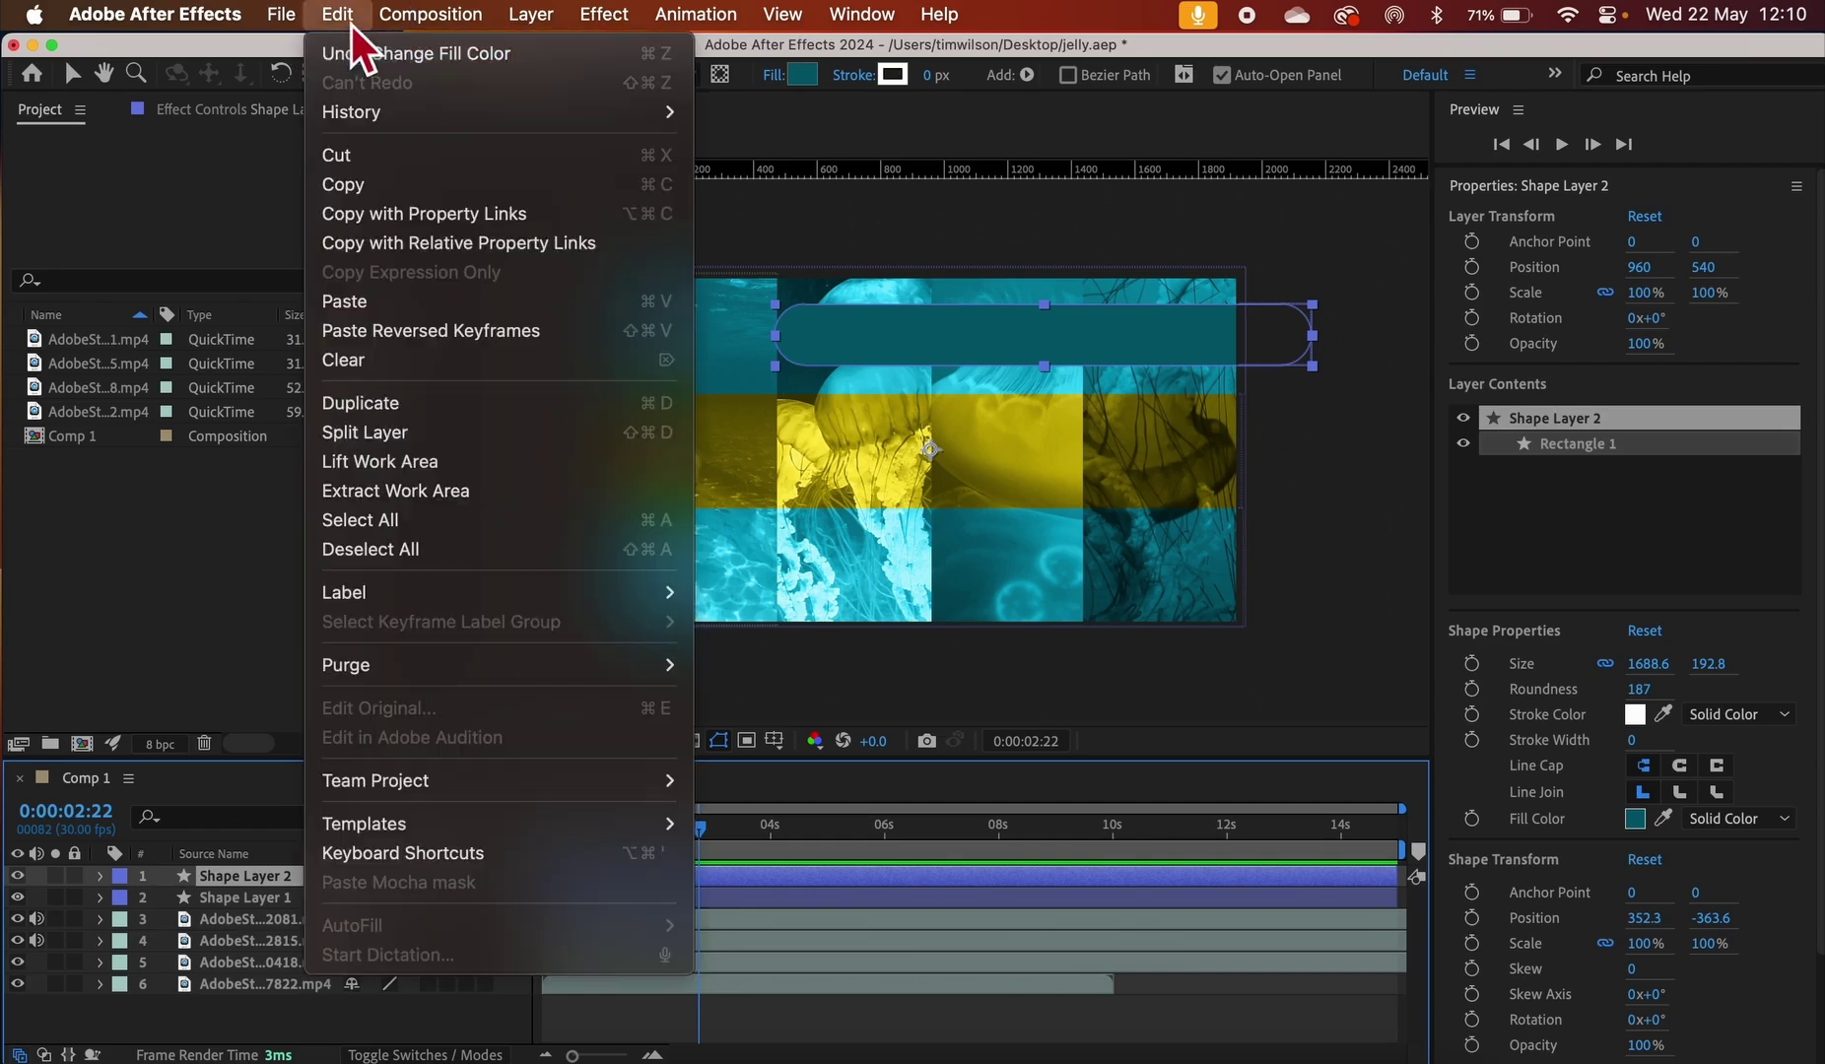
left_click(362, 301)
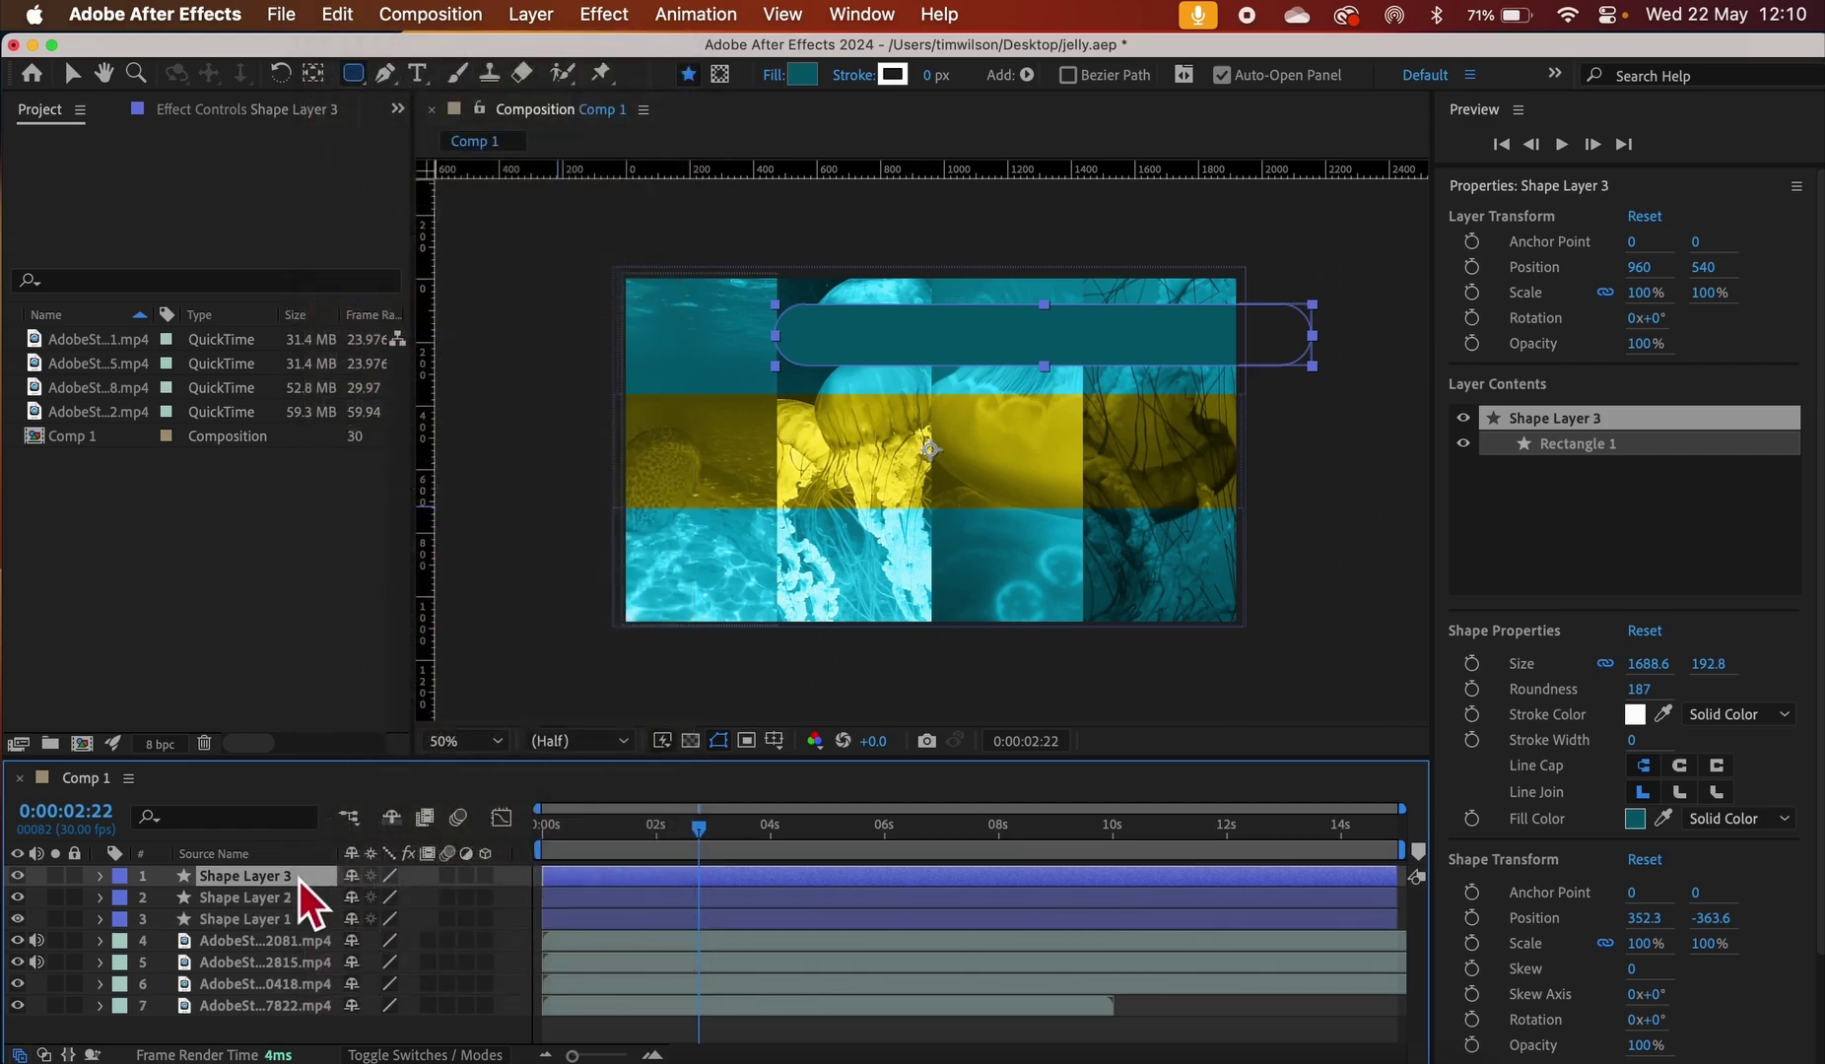
left_click(73, 73)
left_click_drag(869, 337, 1025, 446)
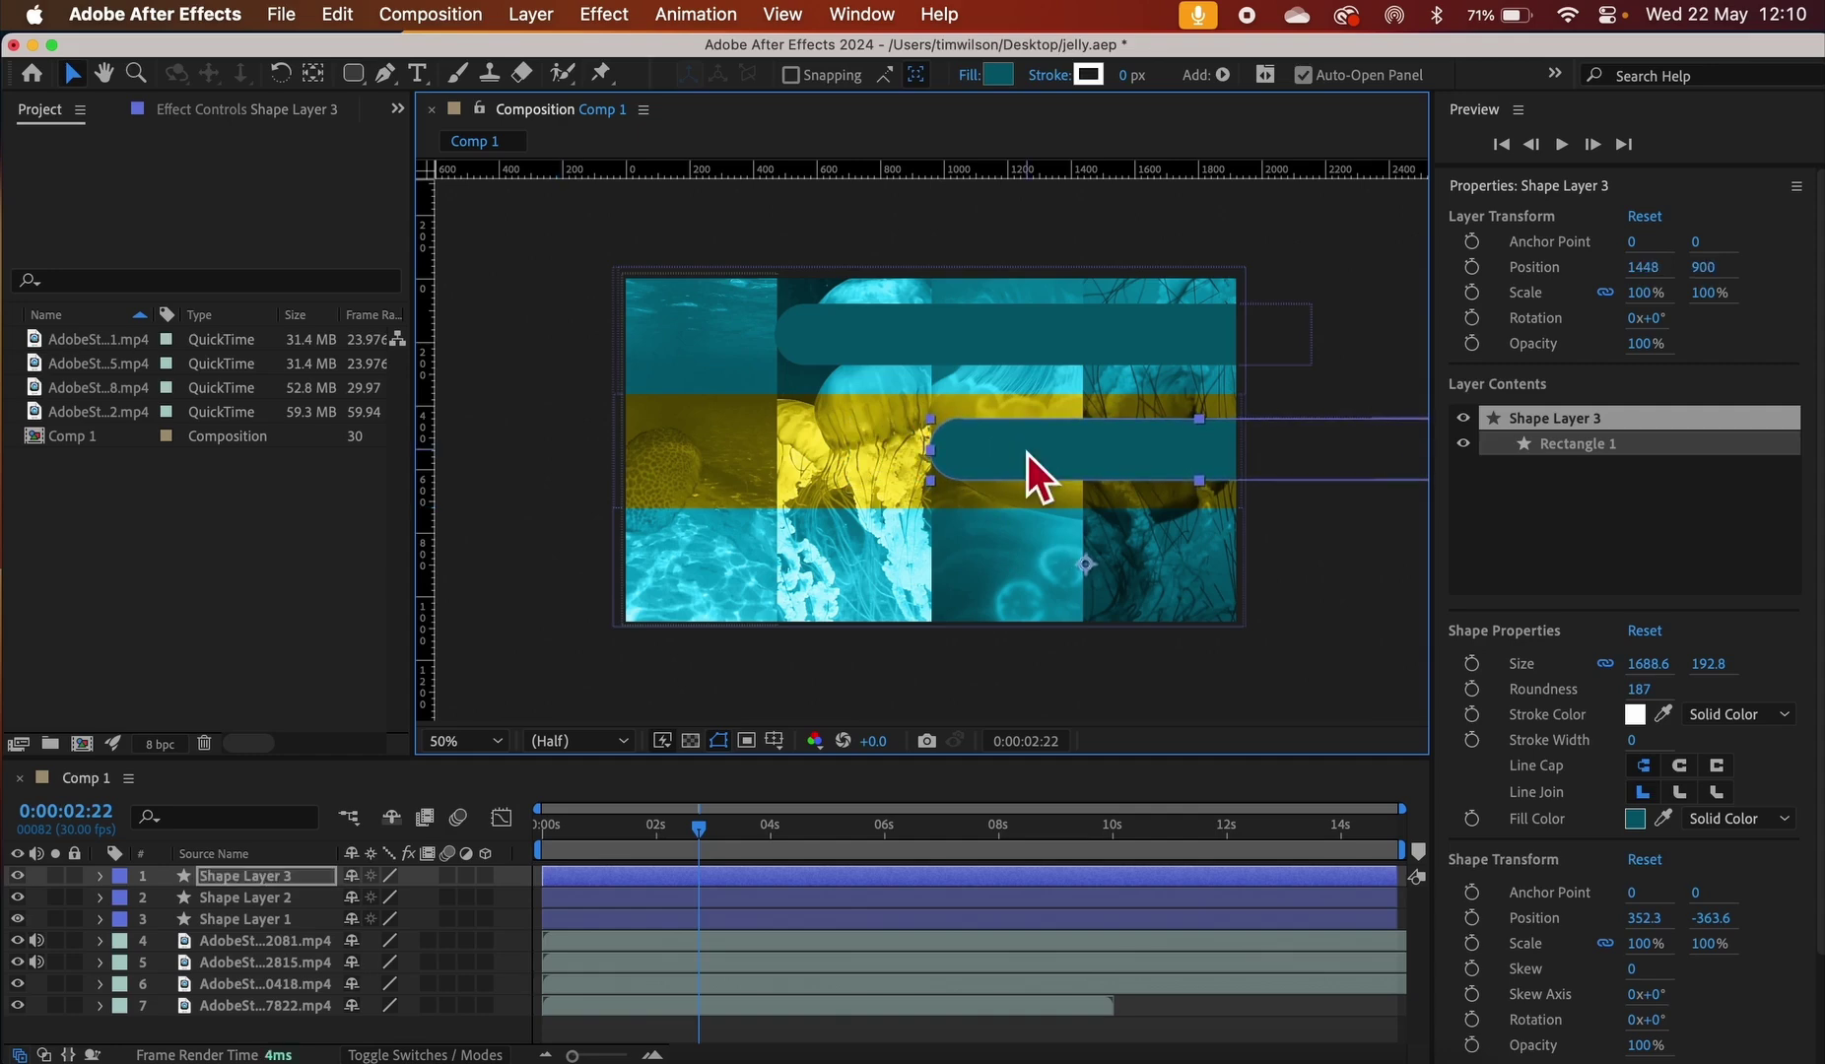
Set the fill of the middle-row pill shape to dark olive 6A6F00
left_click(1000, 78)
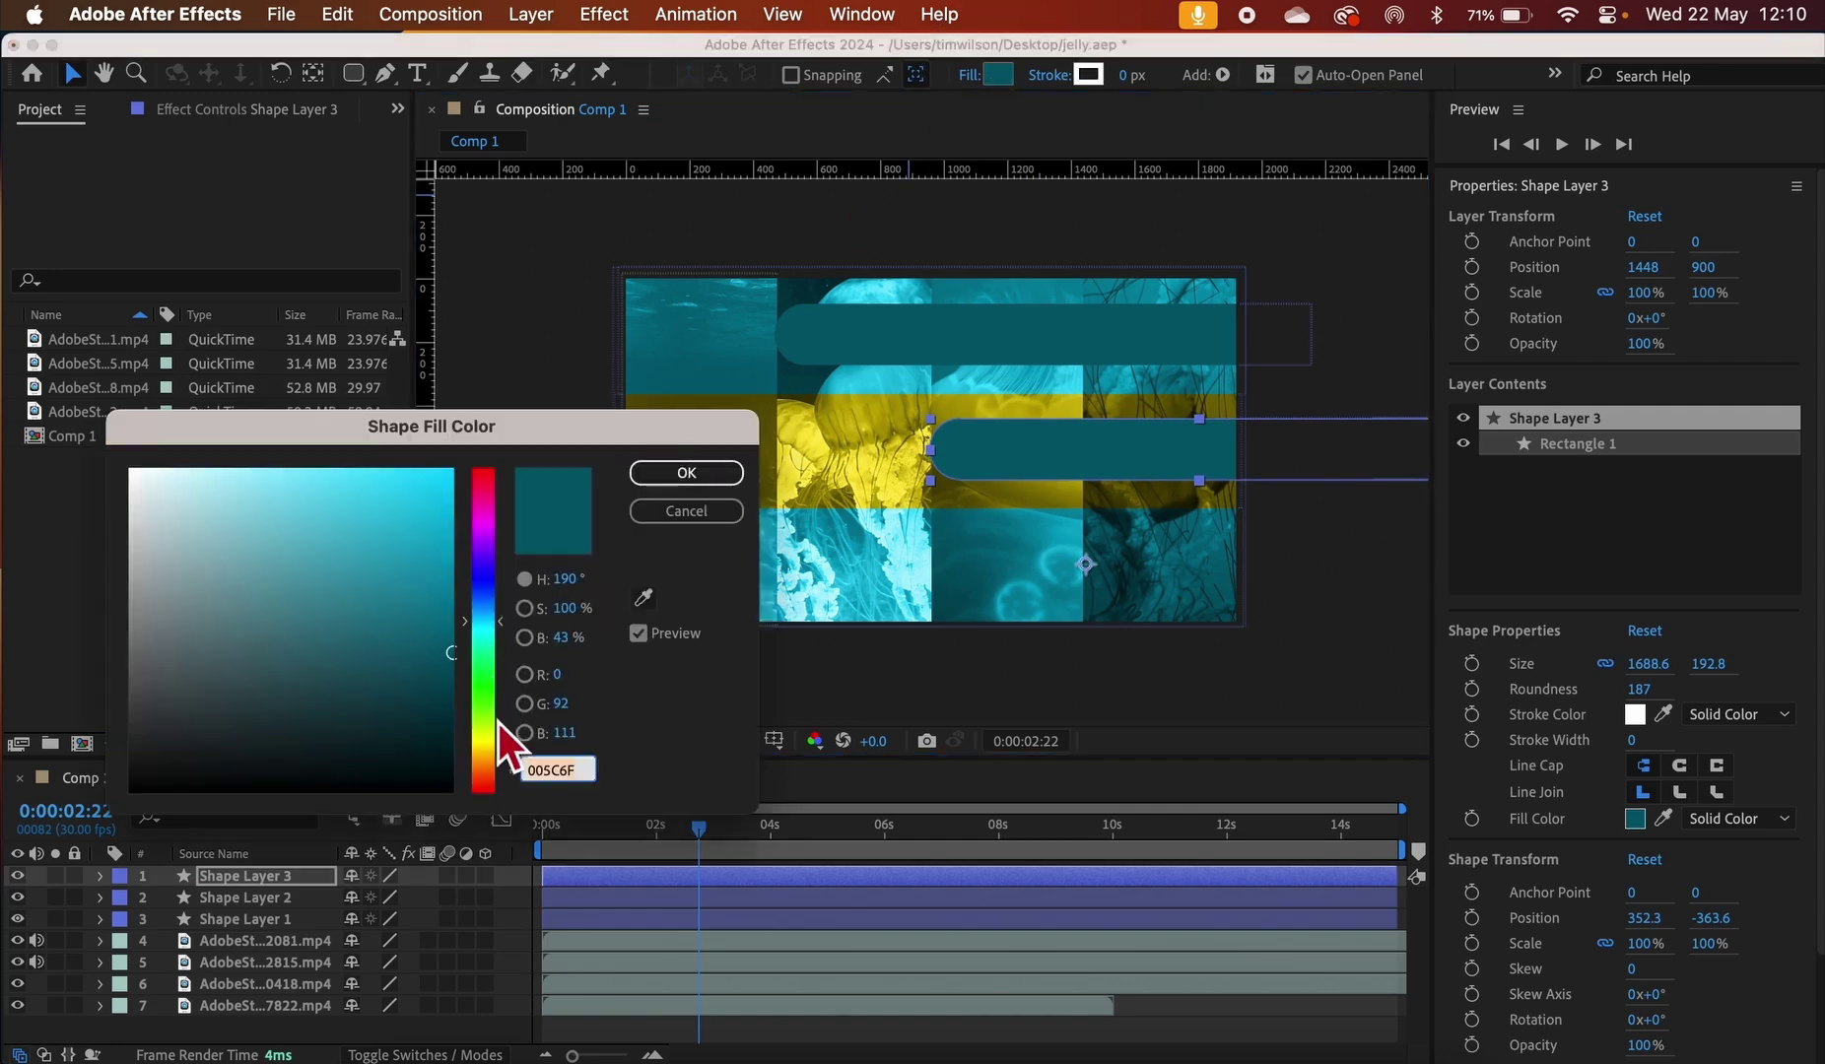
mouse_move(498, 723)
left_mouse_down()
mouse_move(493, 762)
mouse_move(491, 744)
left_mouse_up()
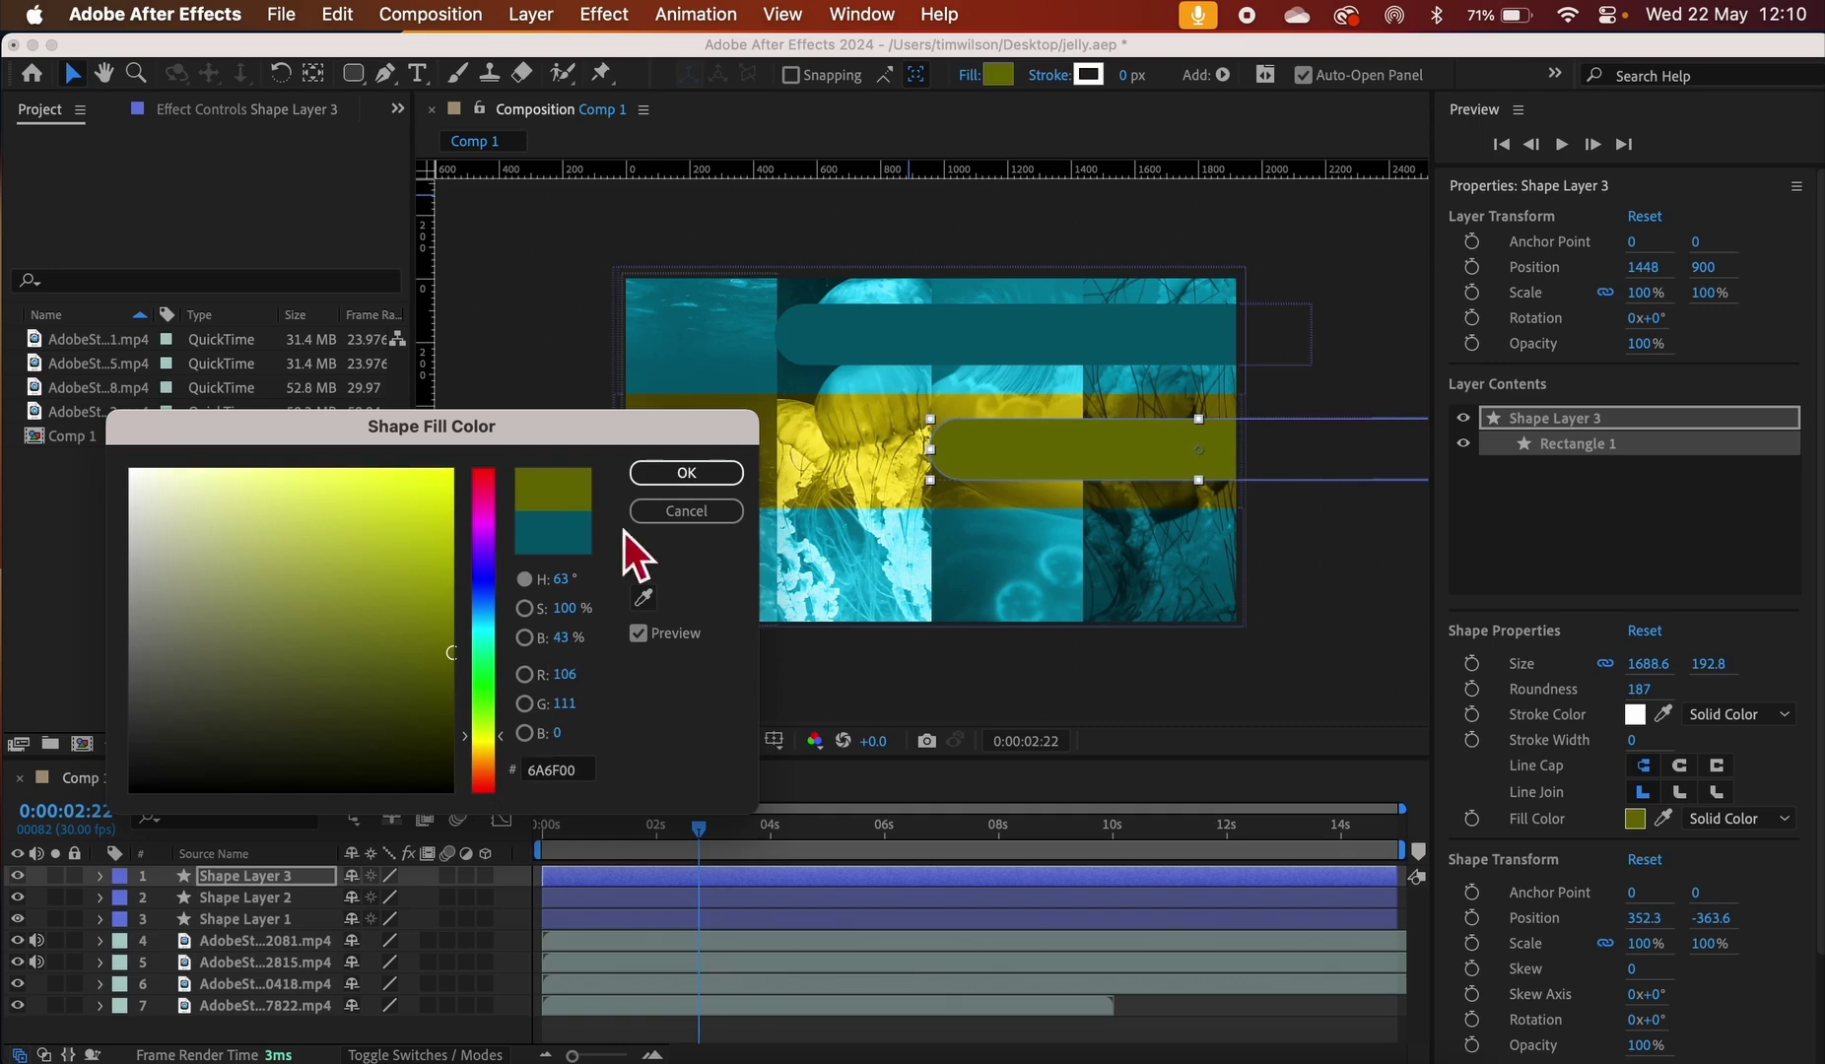
left_click(654, 473)
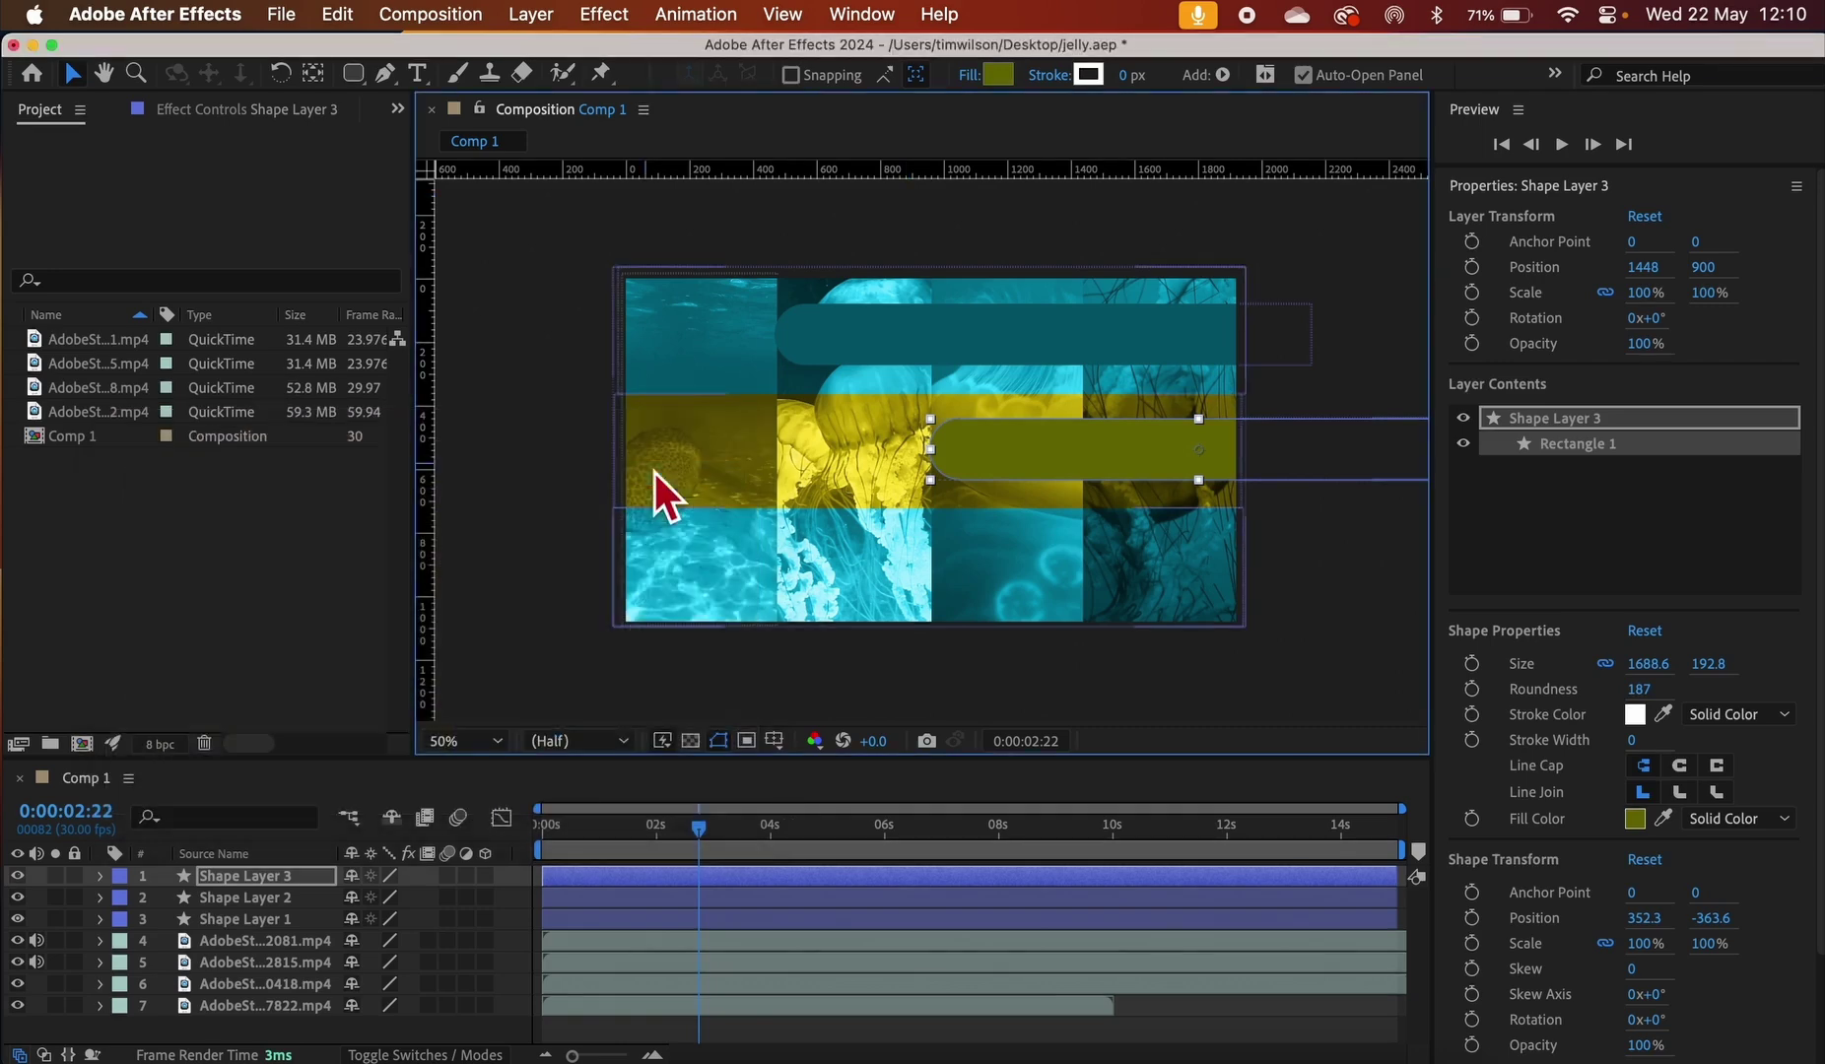
Duplicate Shape Layer 3 and move the duplicate into the bottom row starting at the fourth column, position 1924, 1260
left_click(230, 877)
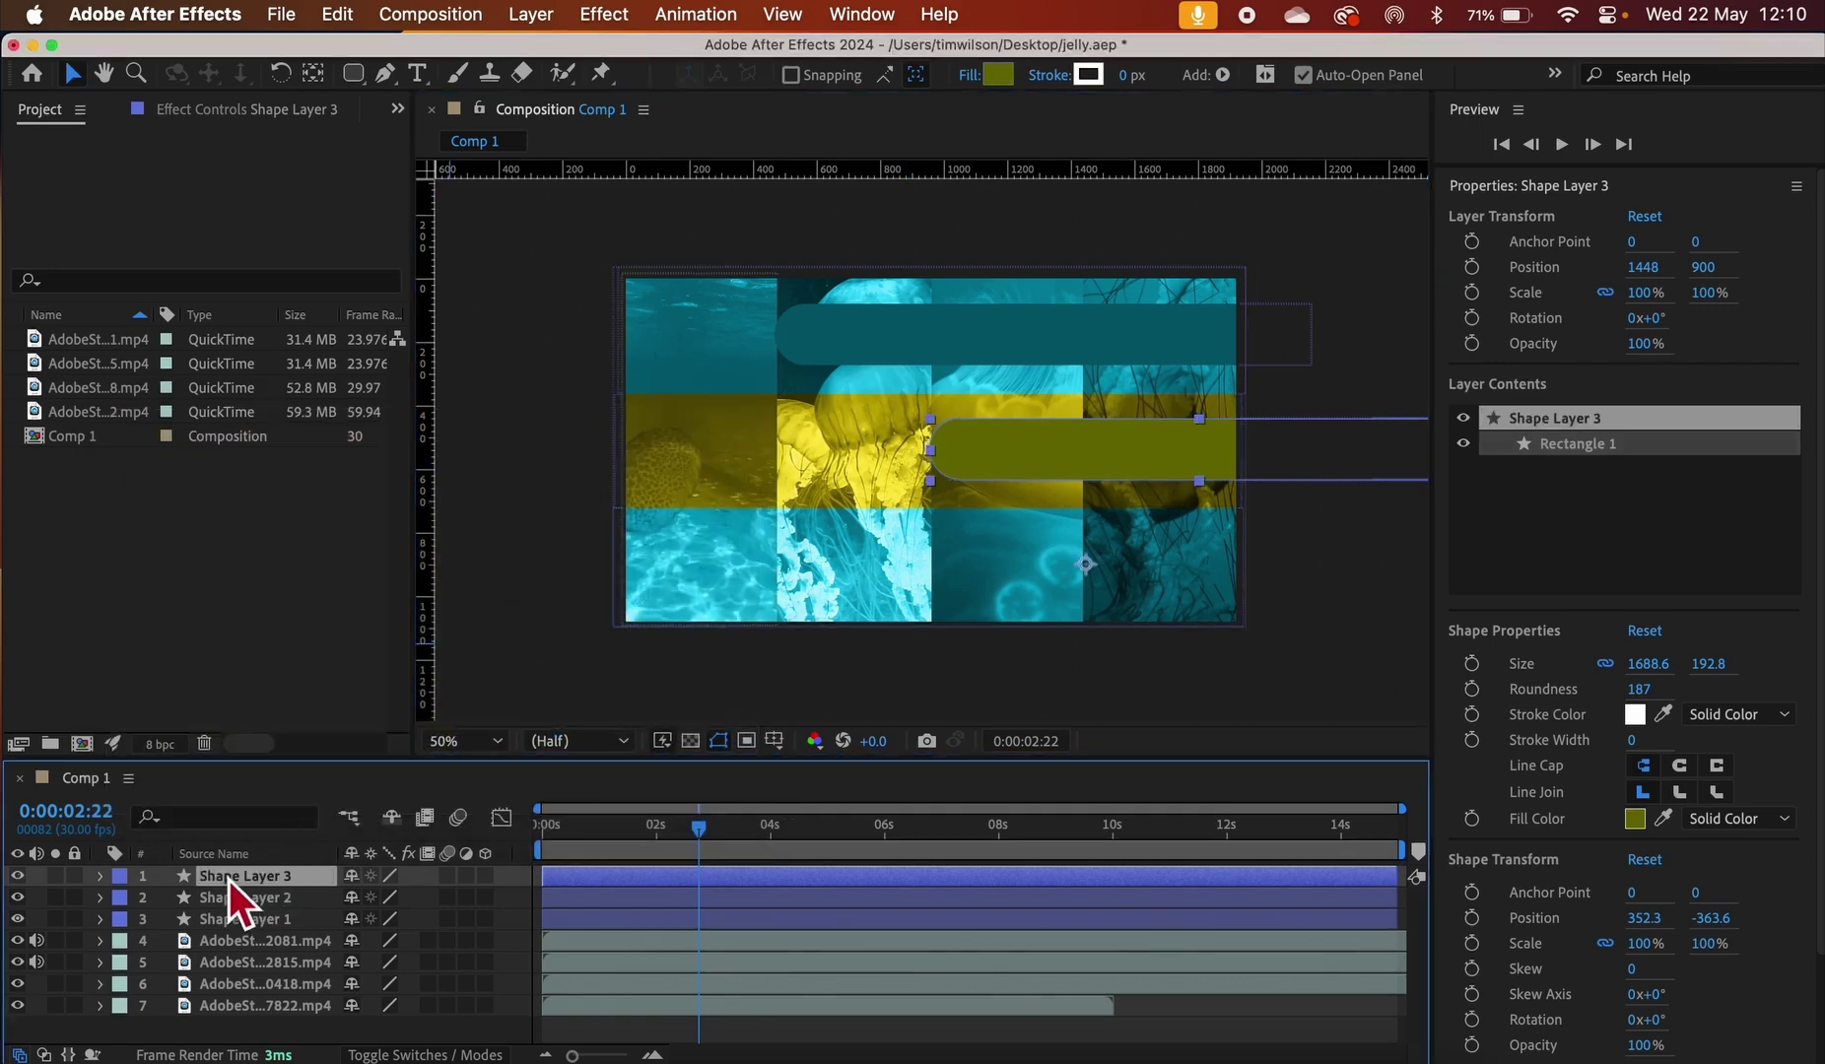
key("super+d")
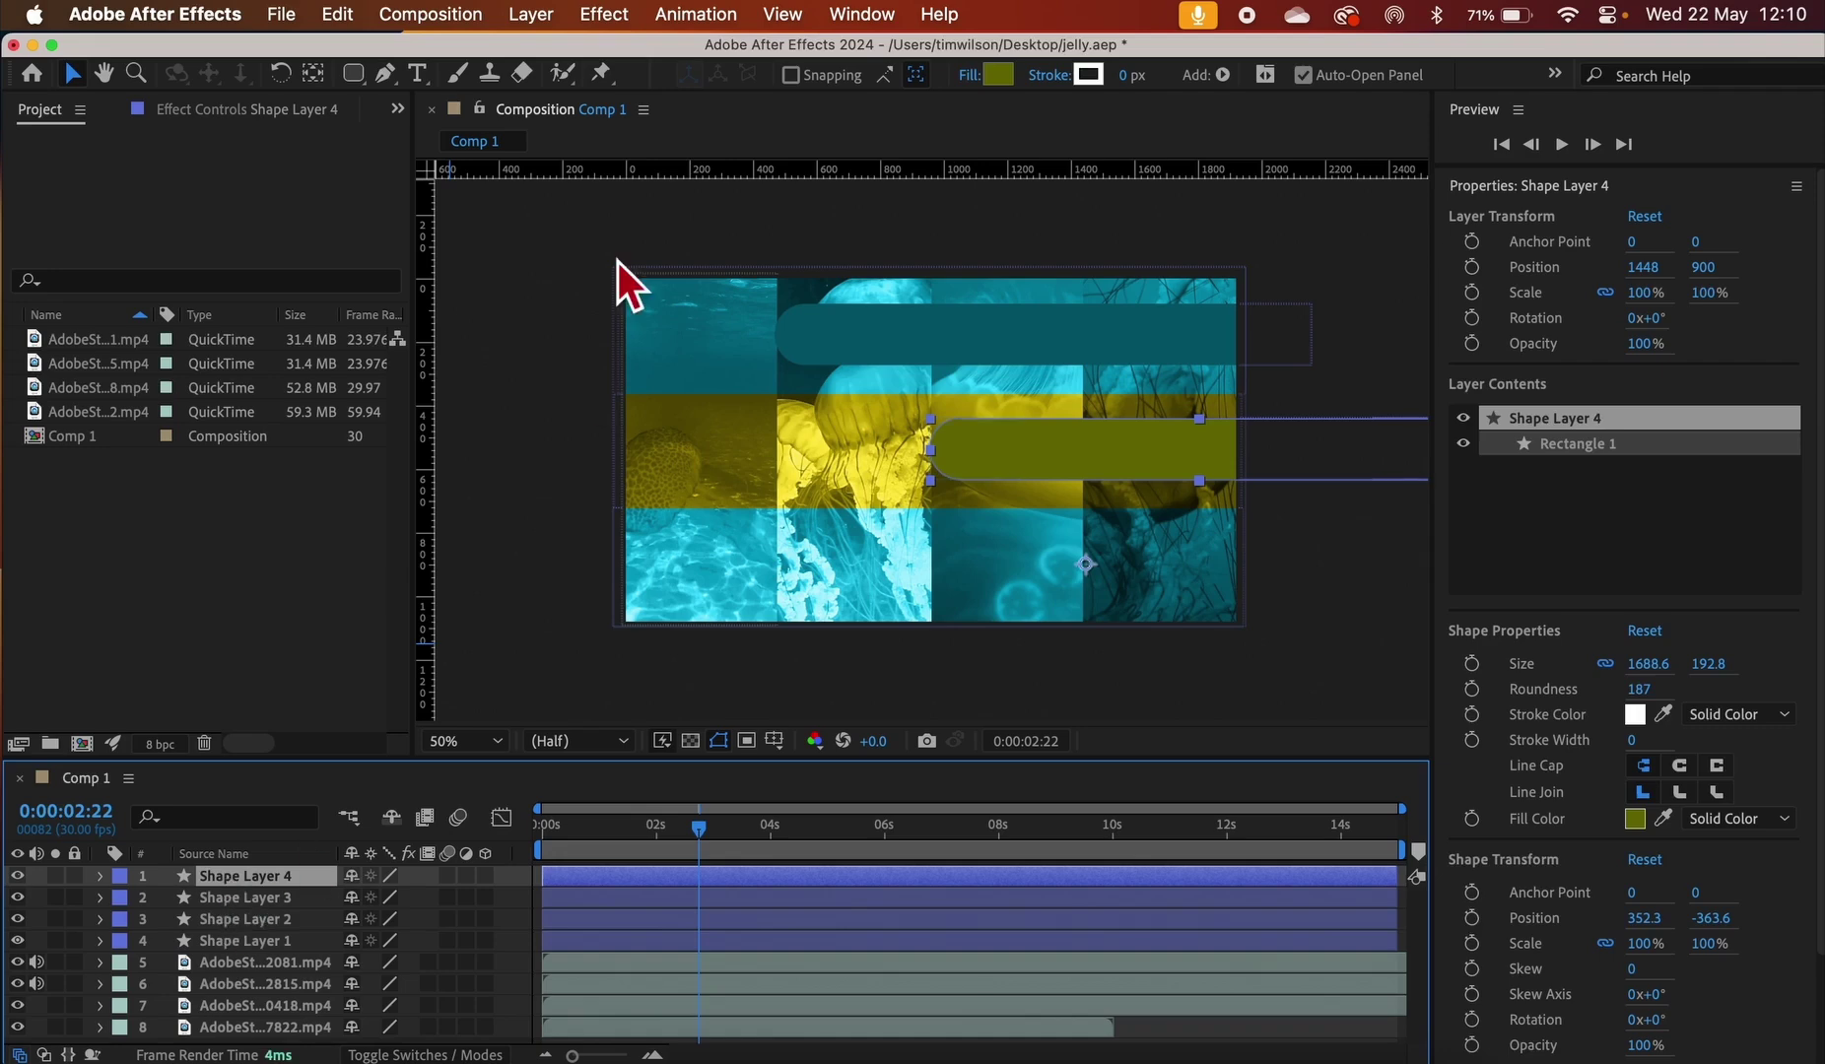
left_click(71, 72)
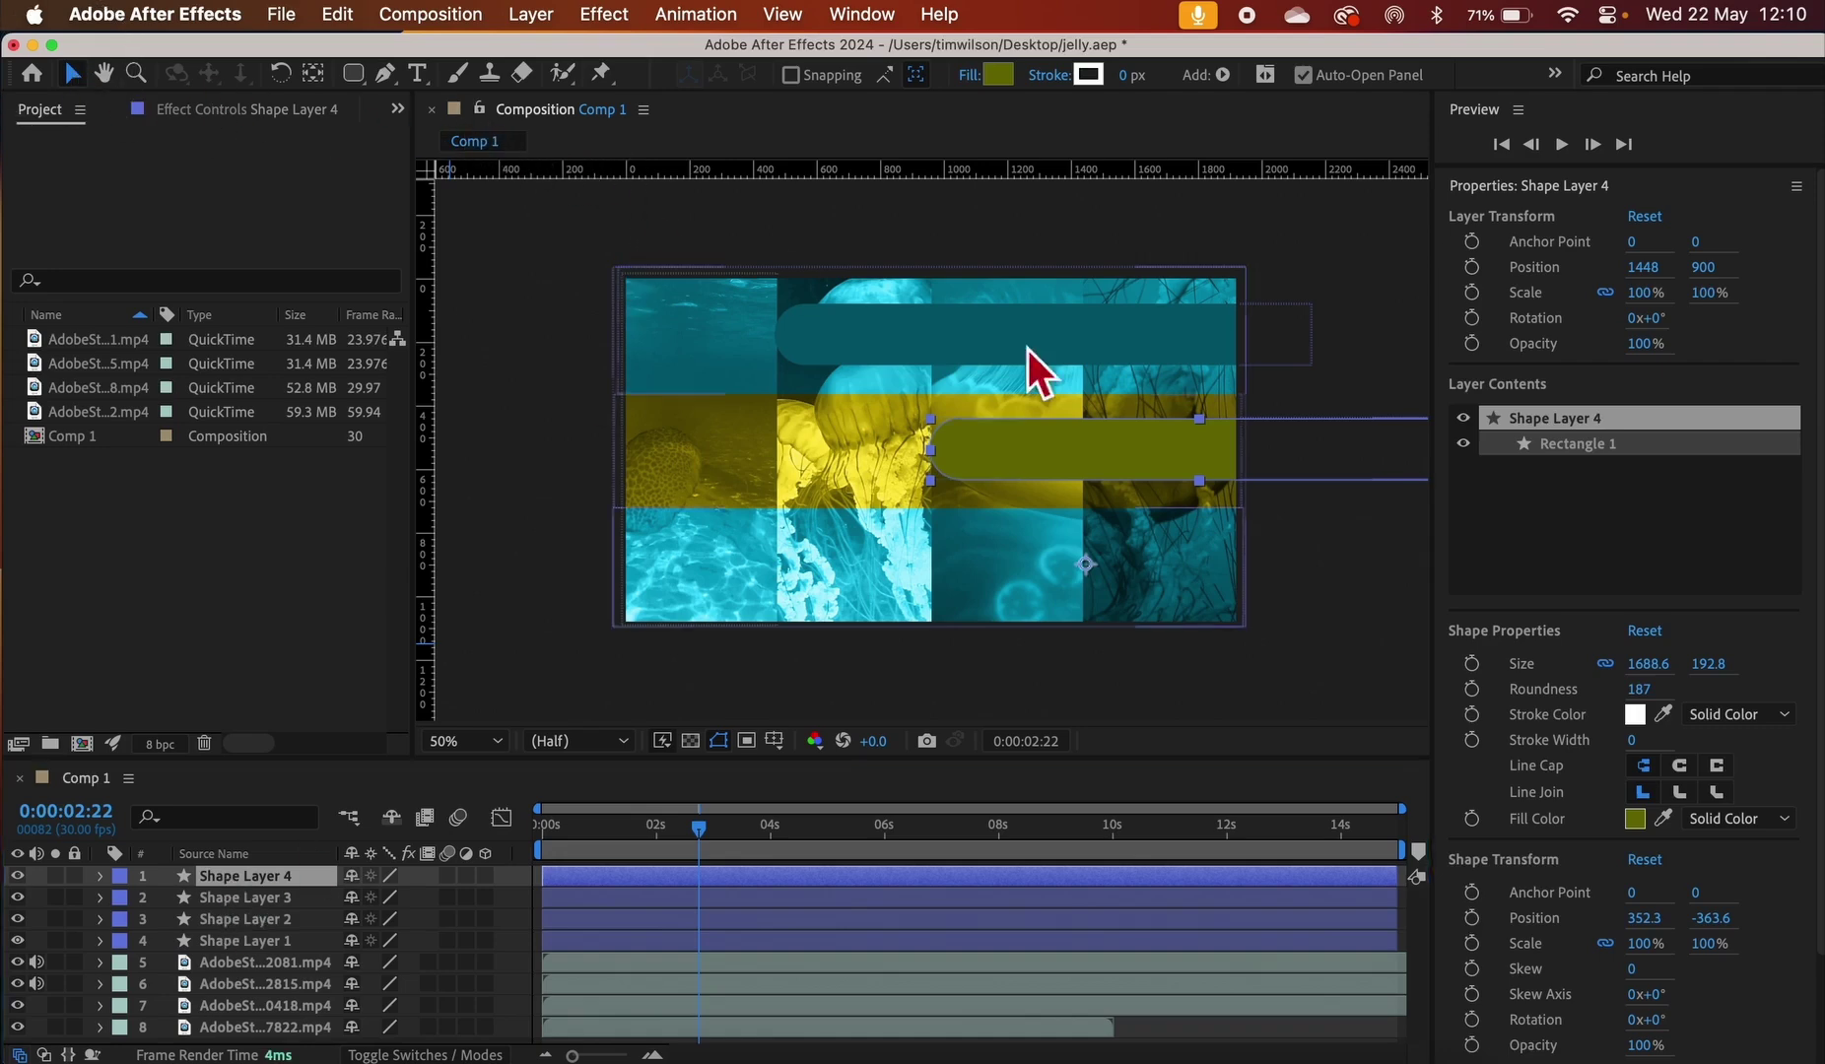
left_click_drag(1073, 452, 1218, 574)
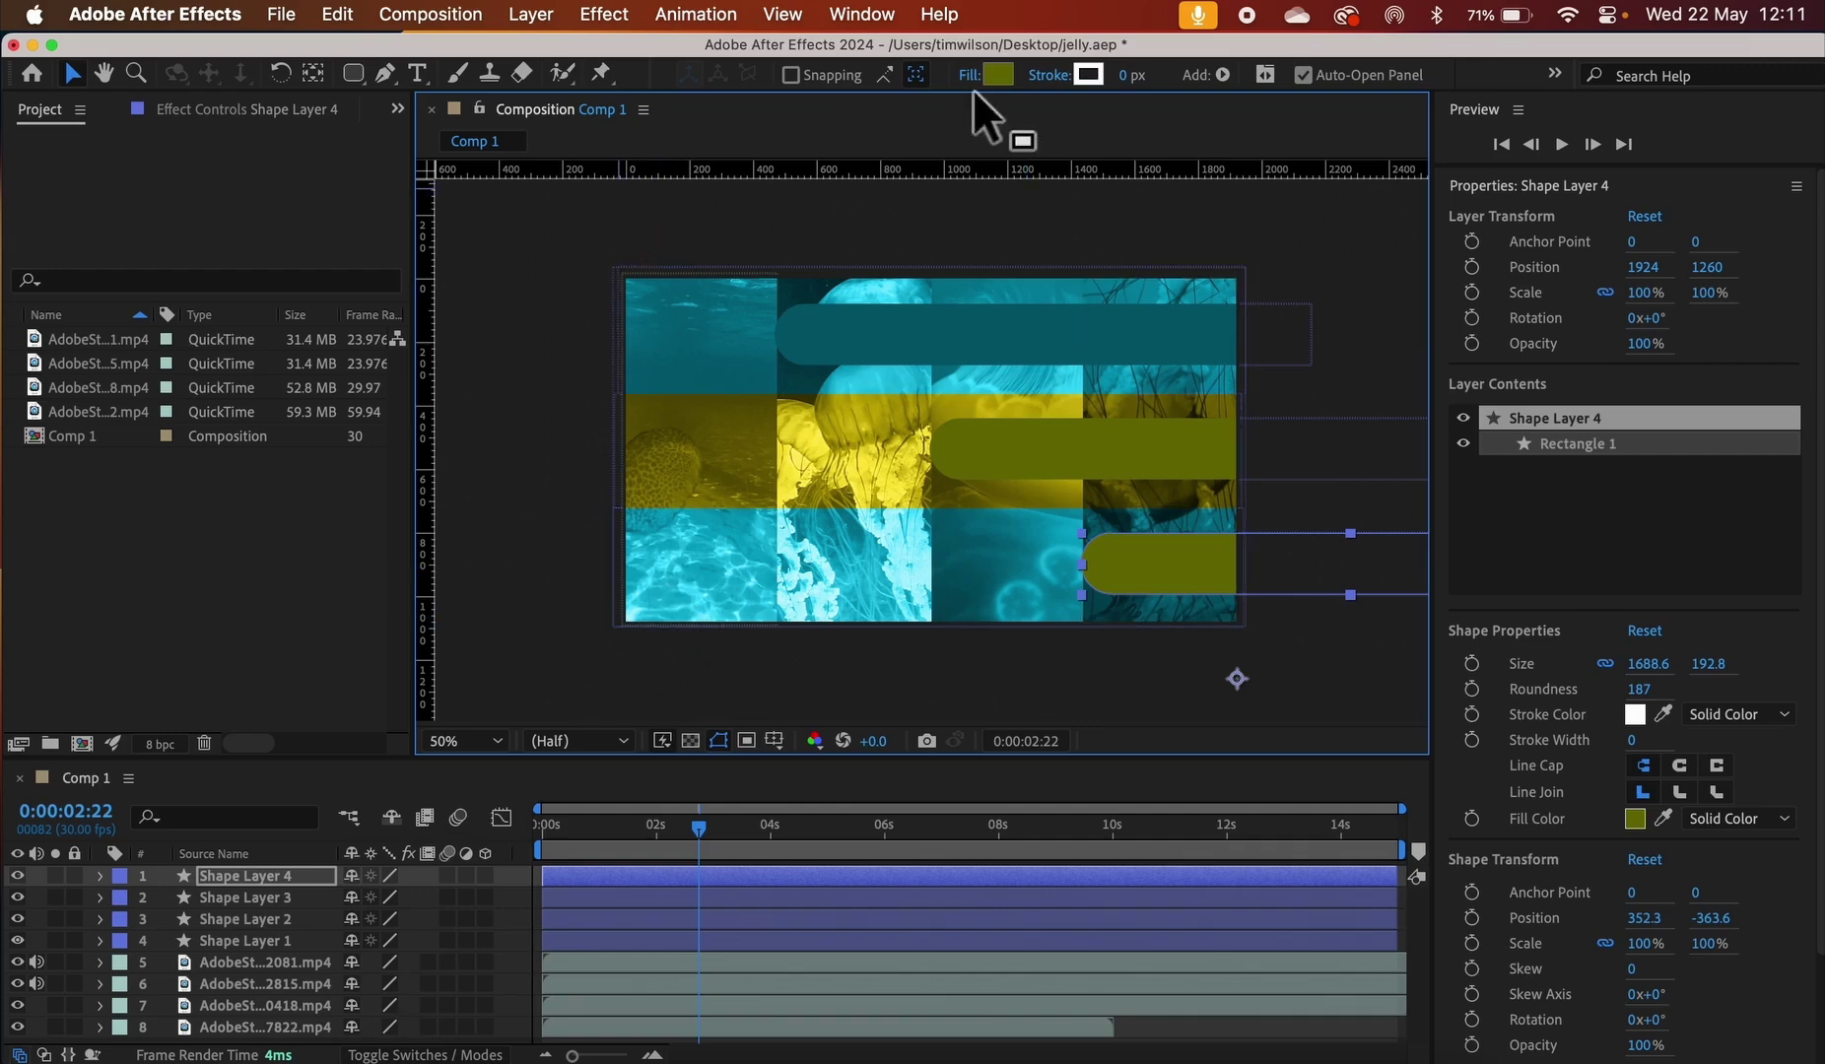
Set the bottom-row pill shape's fill to dark teal 005C6F by sampling the color of the top-row pill
left_click(1002, 82)
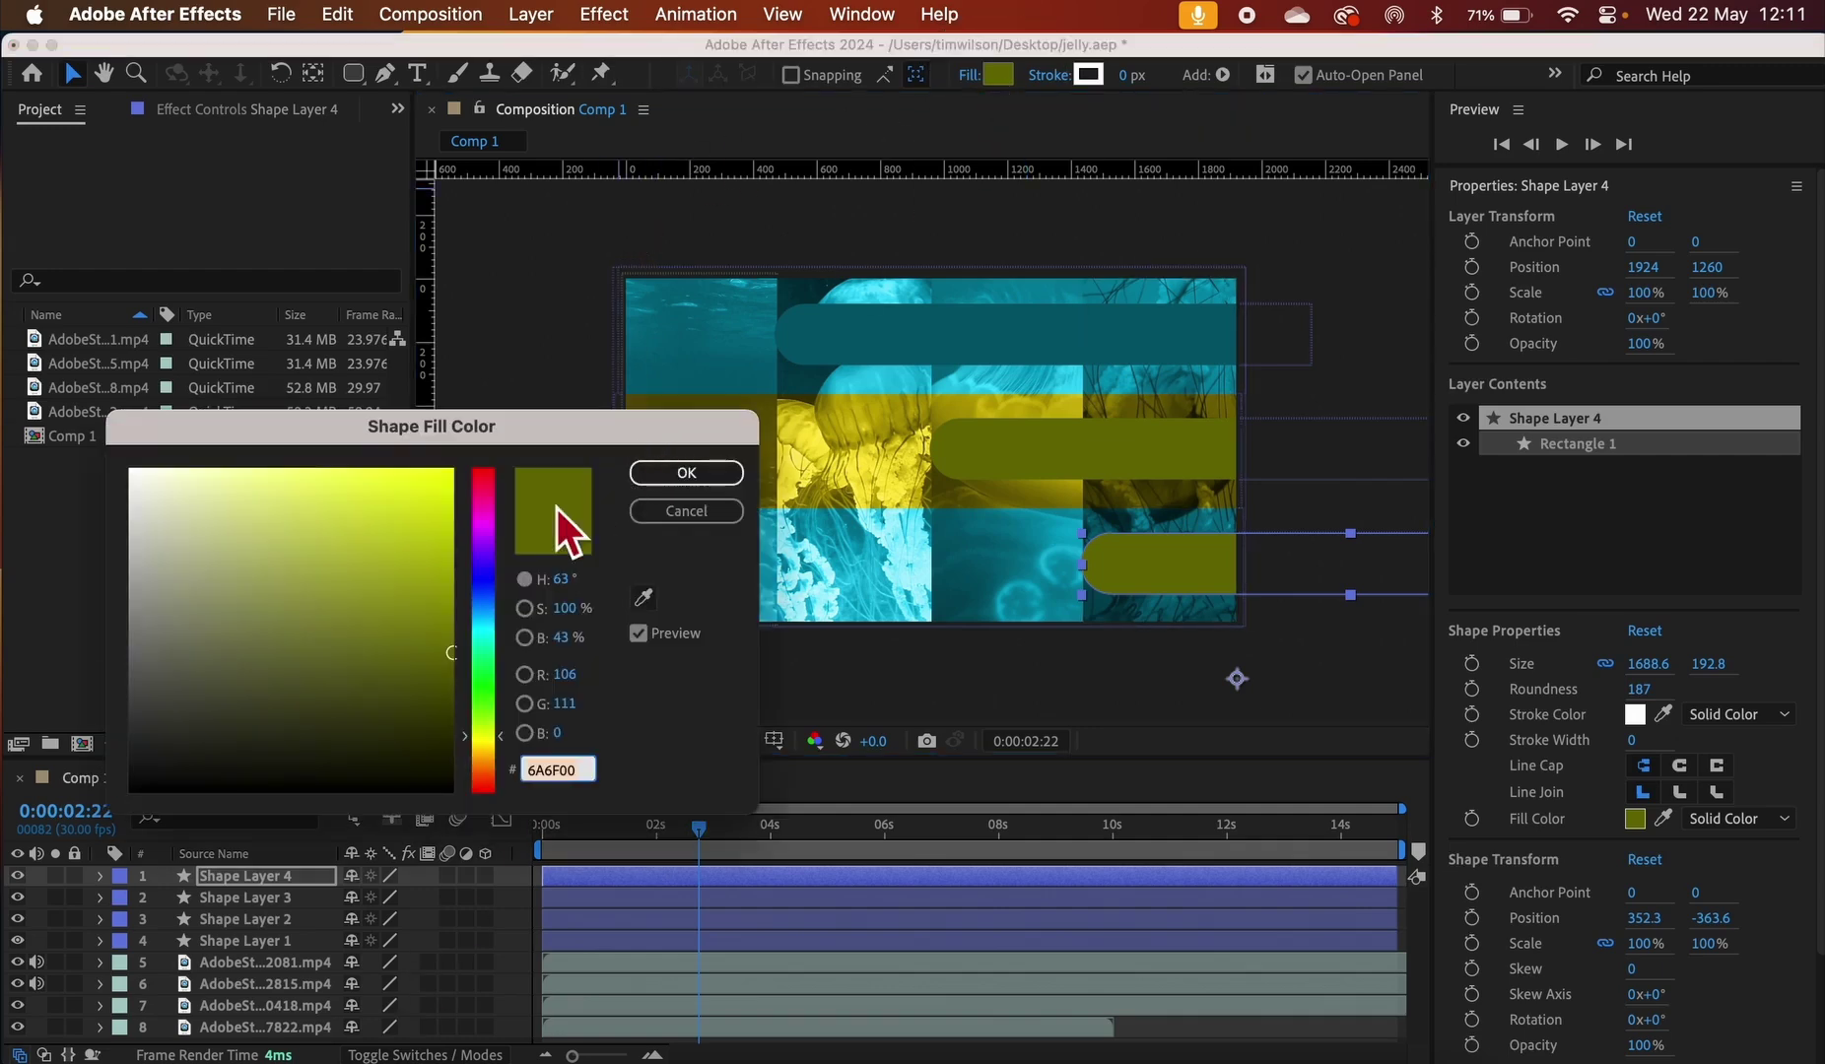
left_click(646, 600)
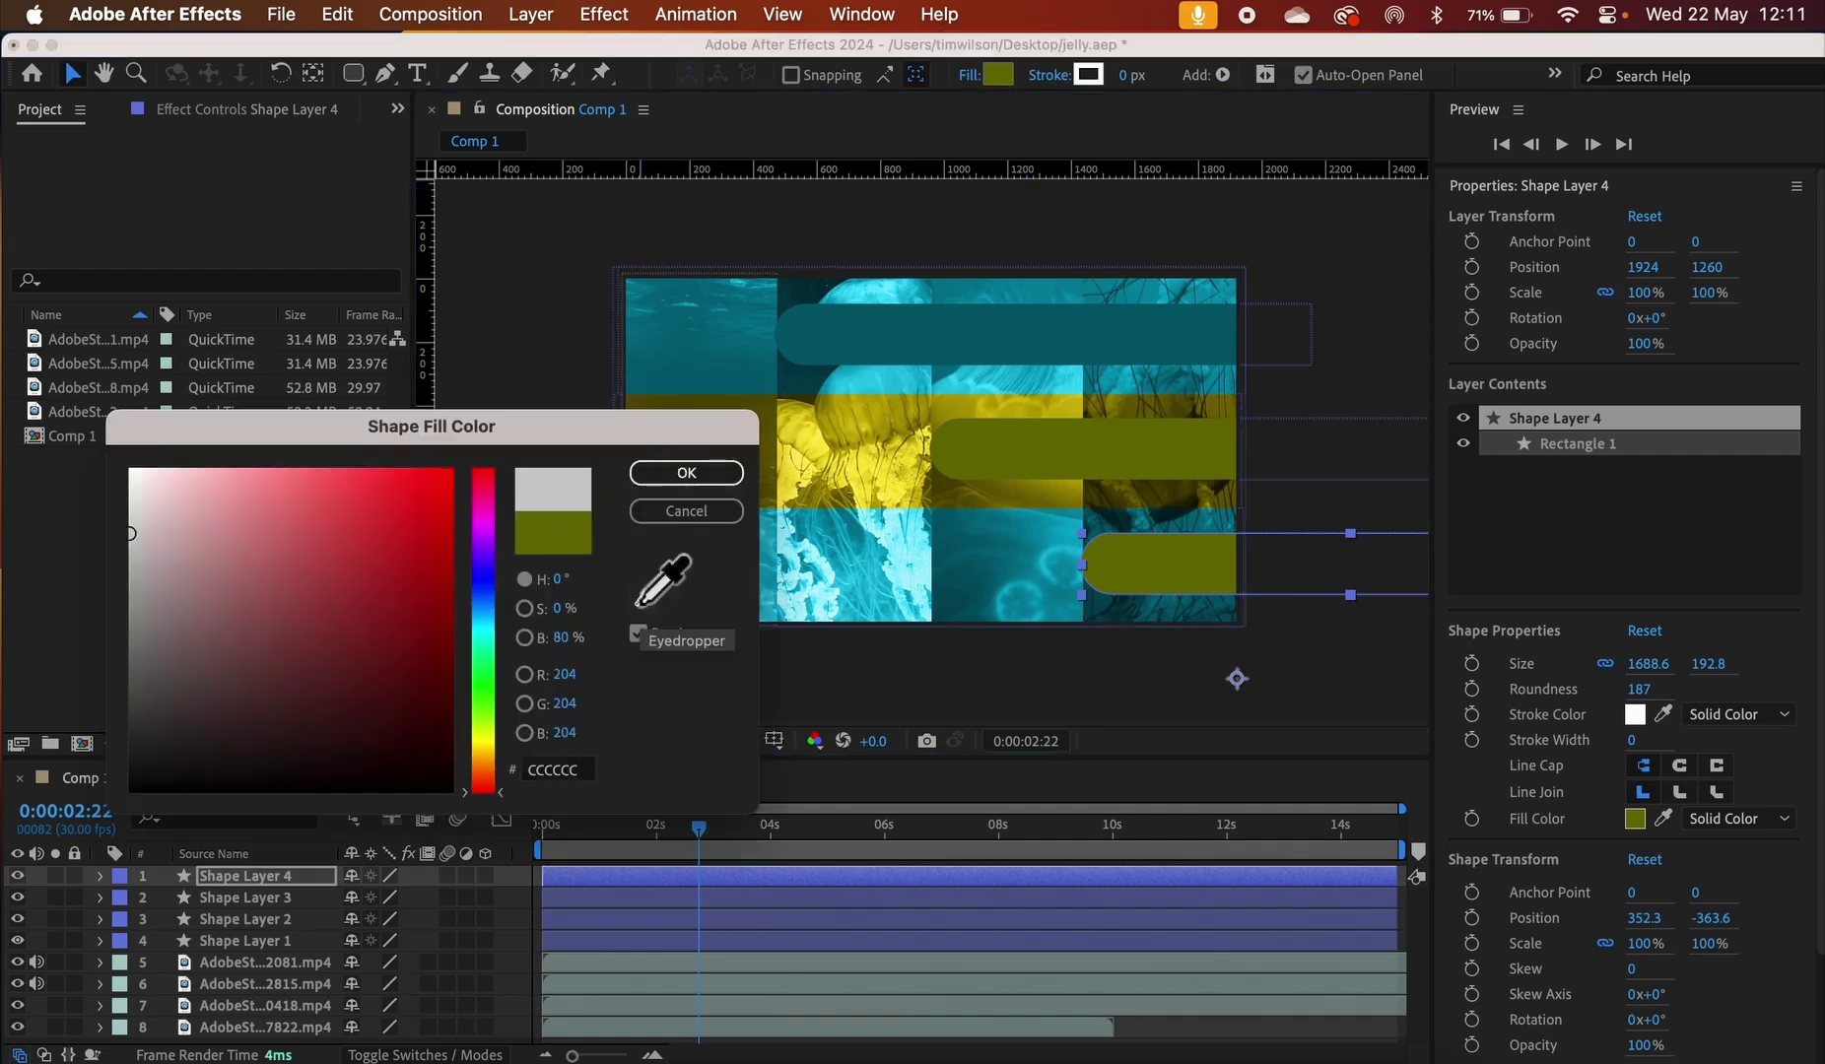
left_click(951, 340)
left_click(653, 477)
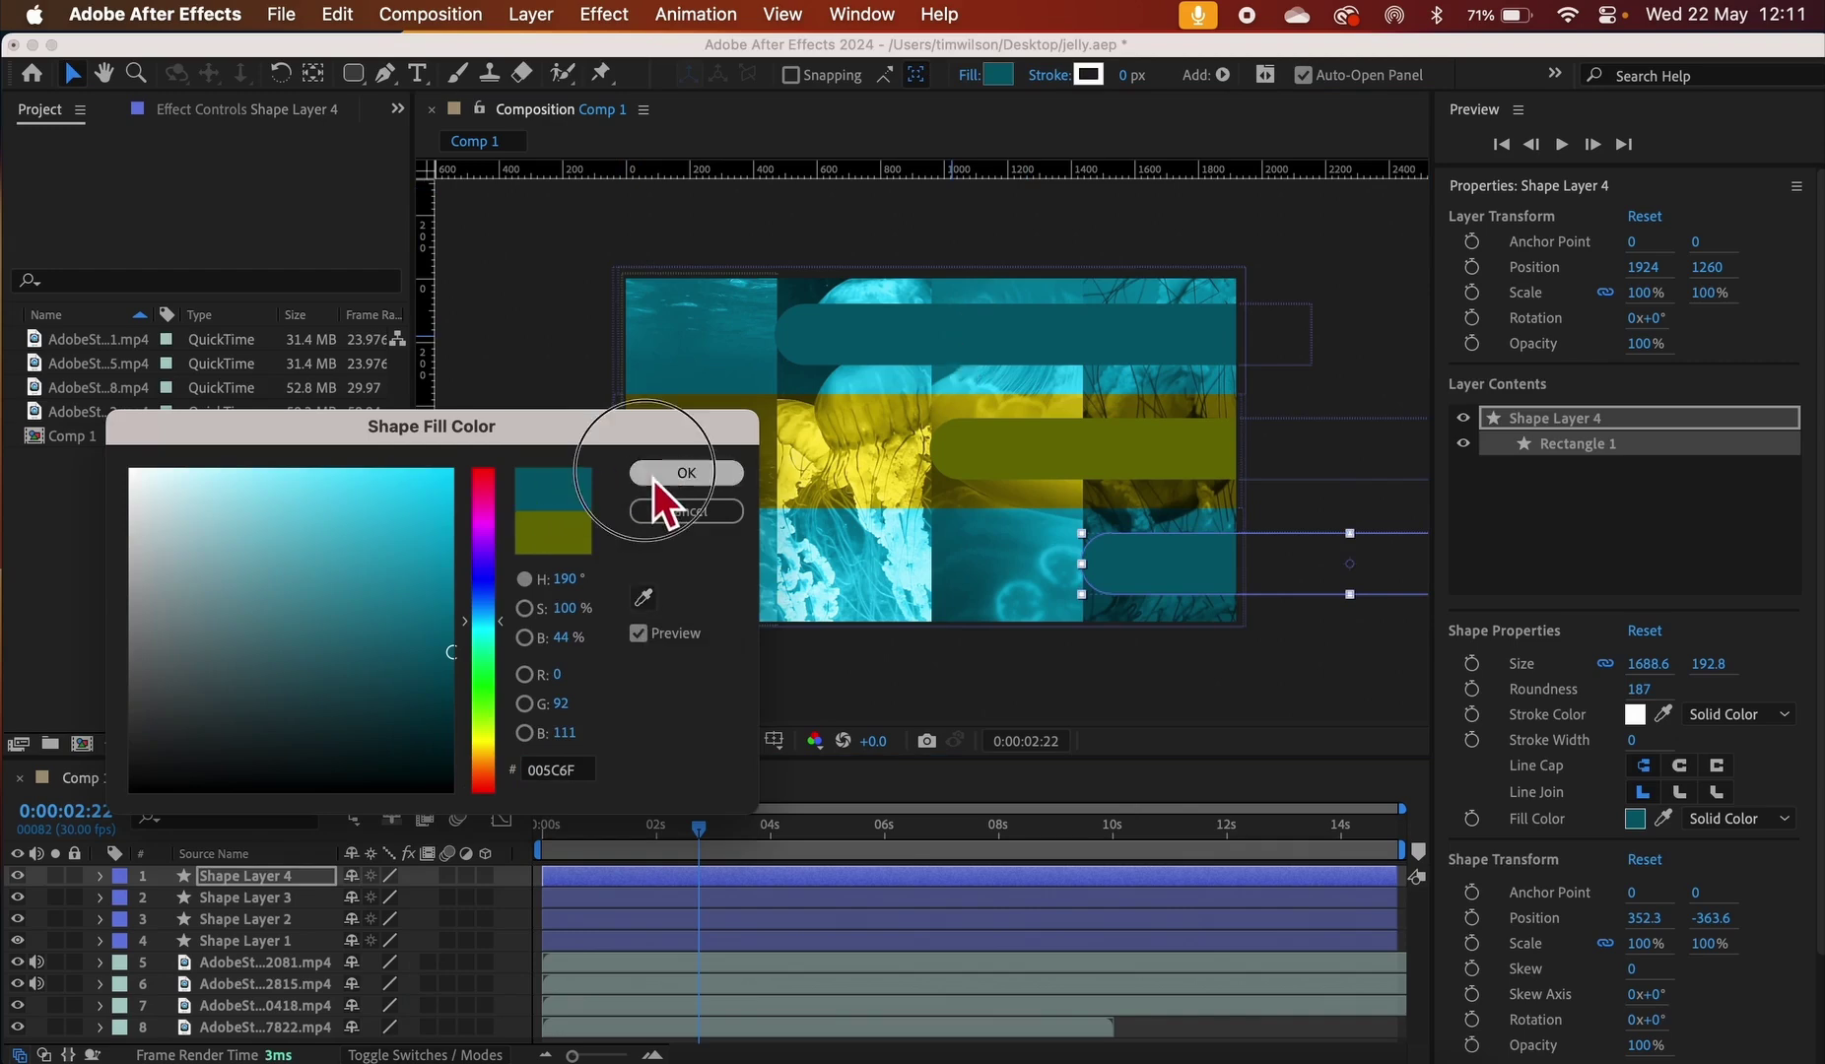
left_click(516, 555)
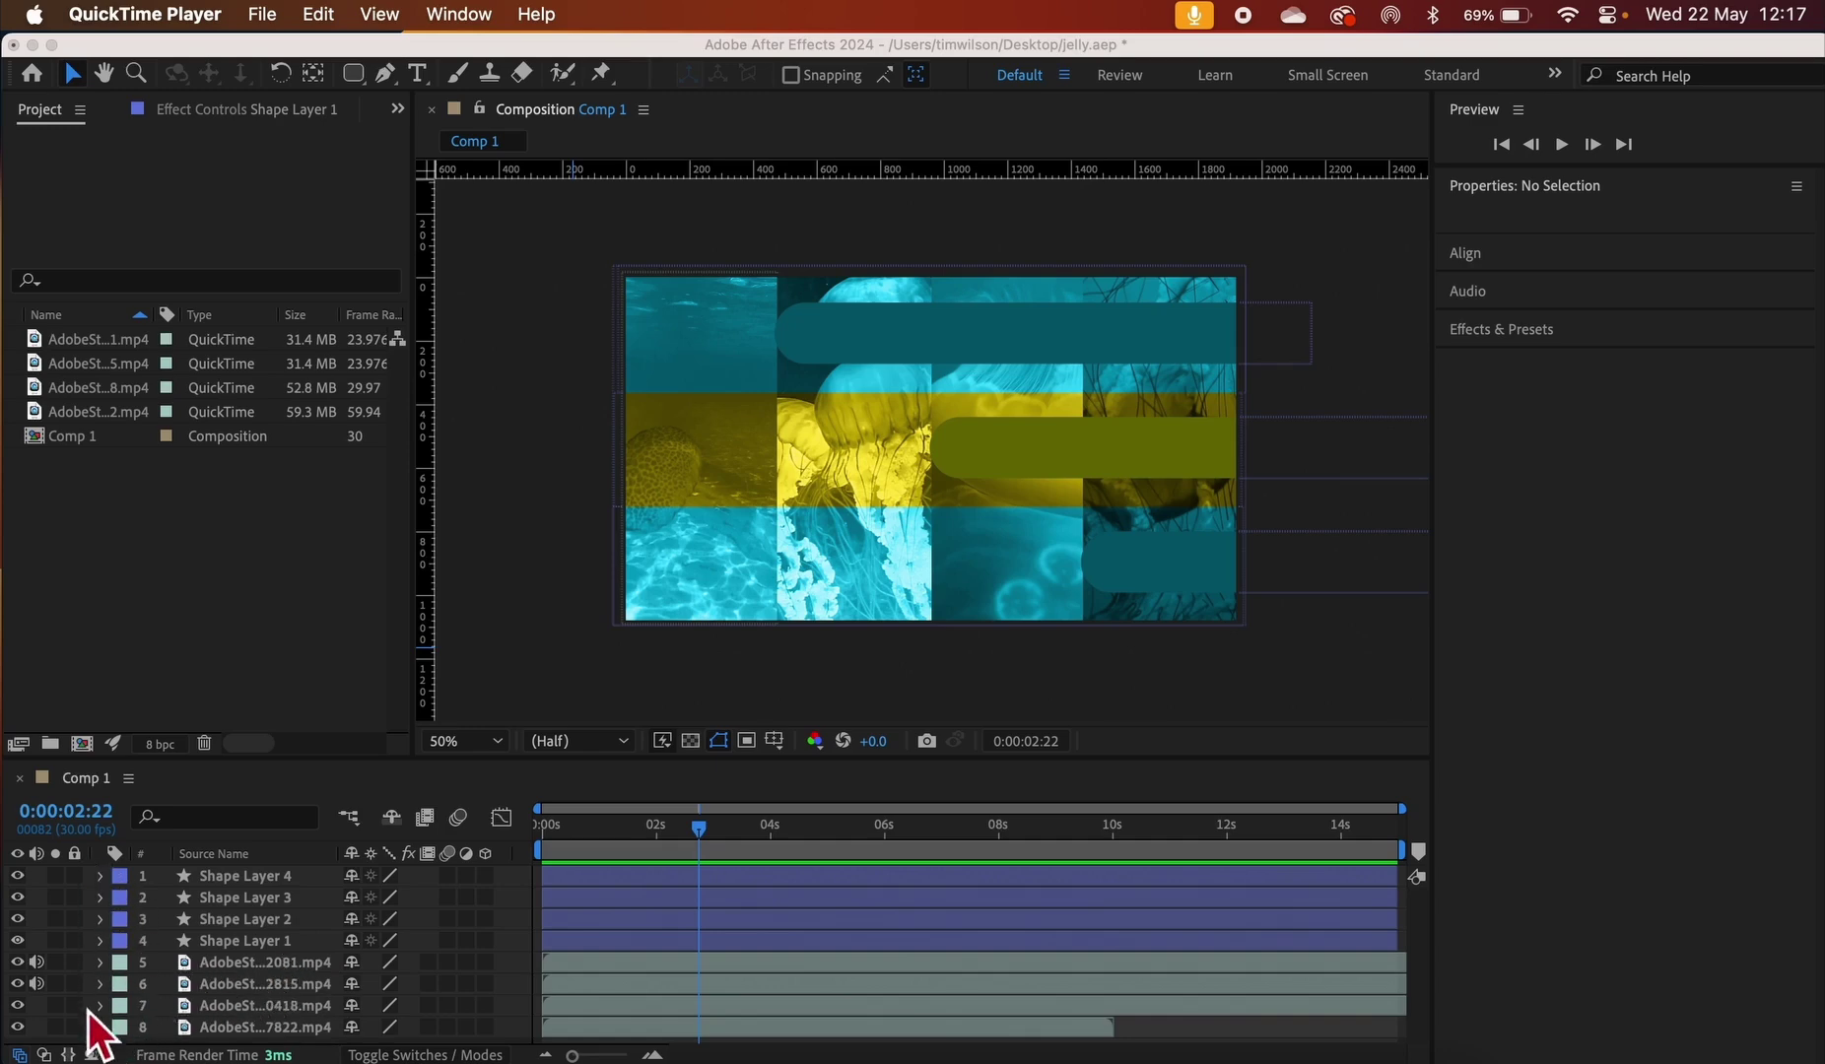
Lock the four video layers and Shape Layer 1, and mute the audio of the 2081 and 2815 clips
left_click(82, 1040)
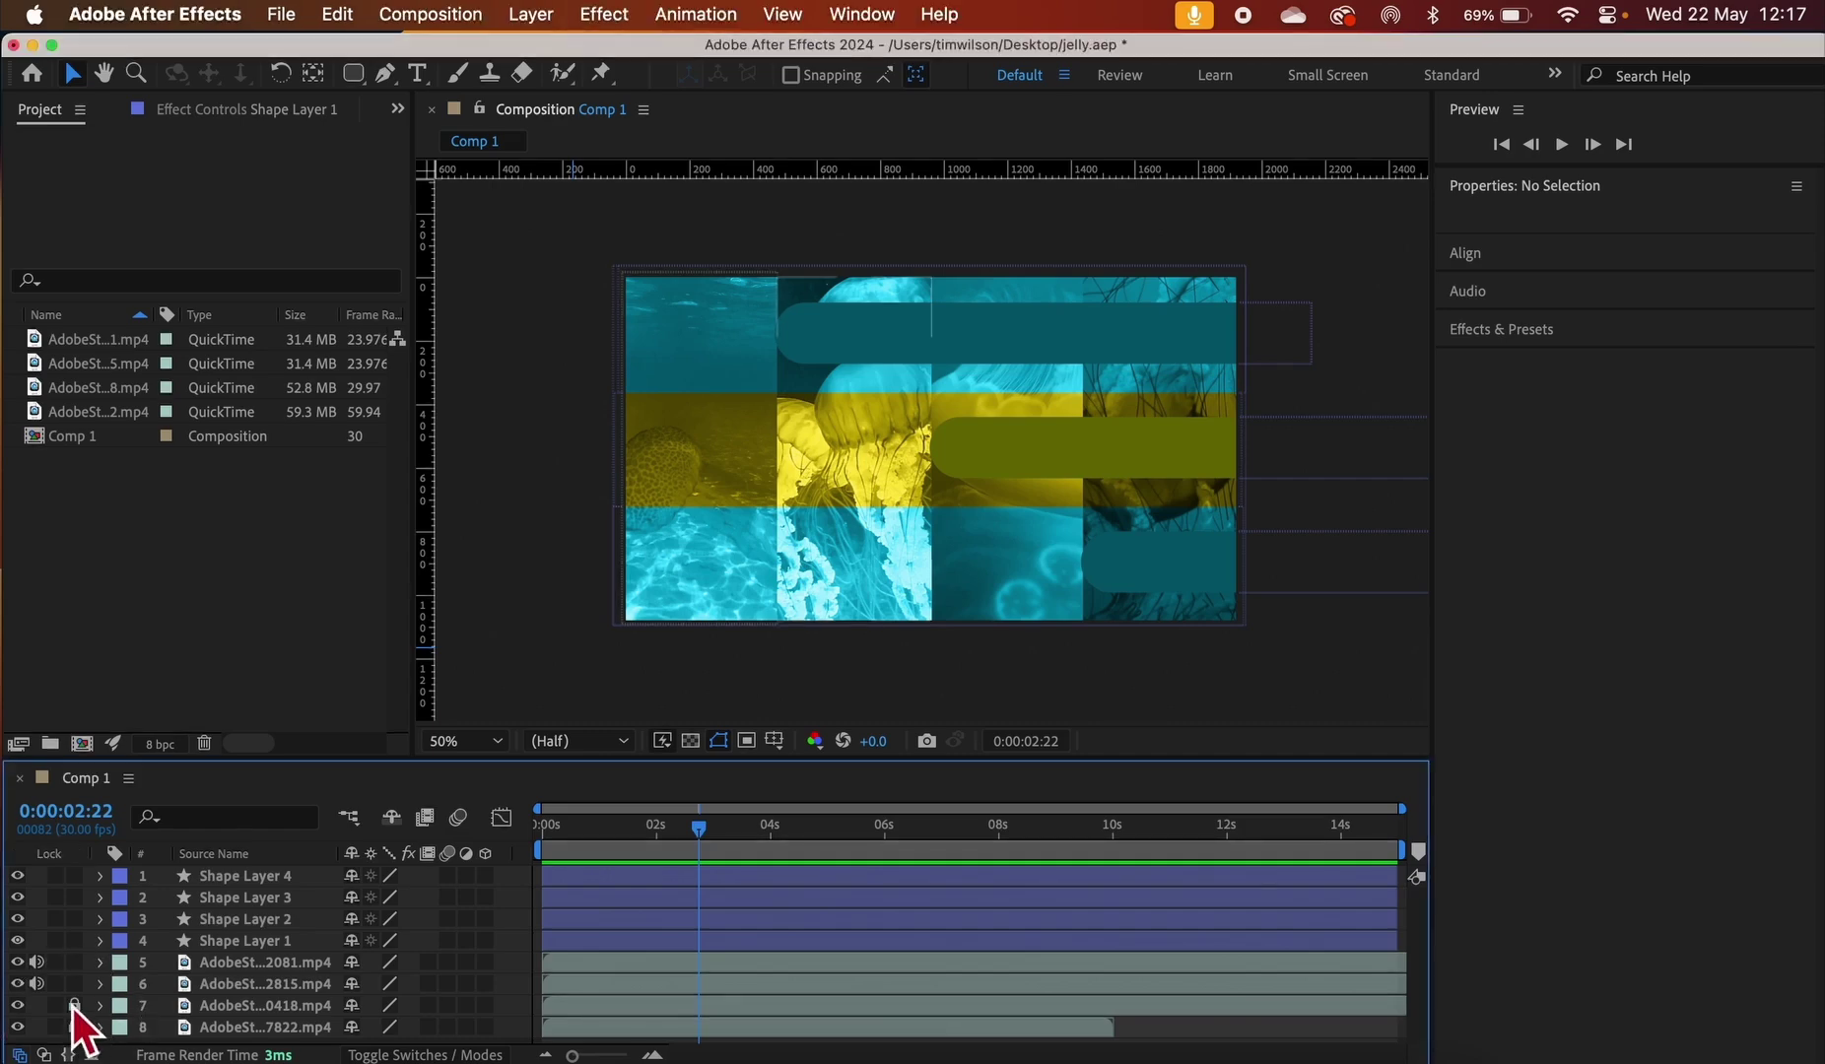
left_click(74, 1006)
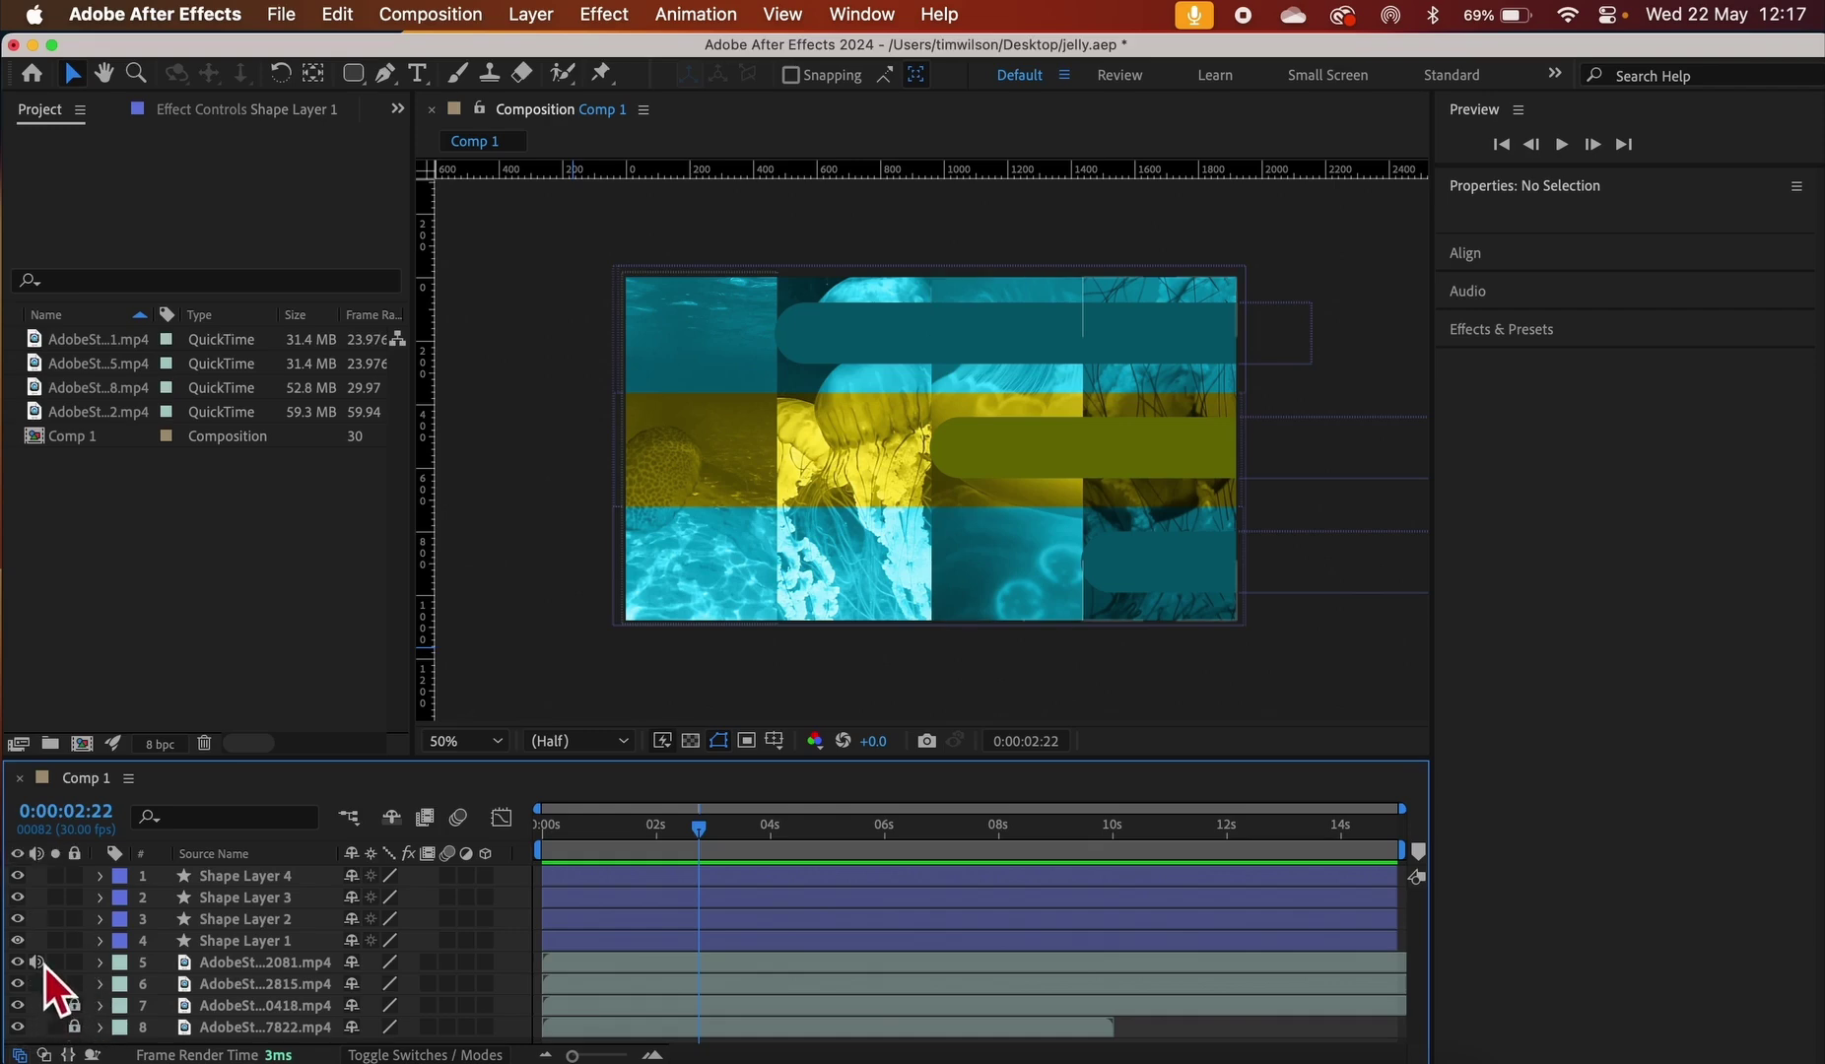
left_click(38, 962)
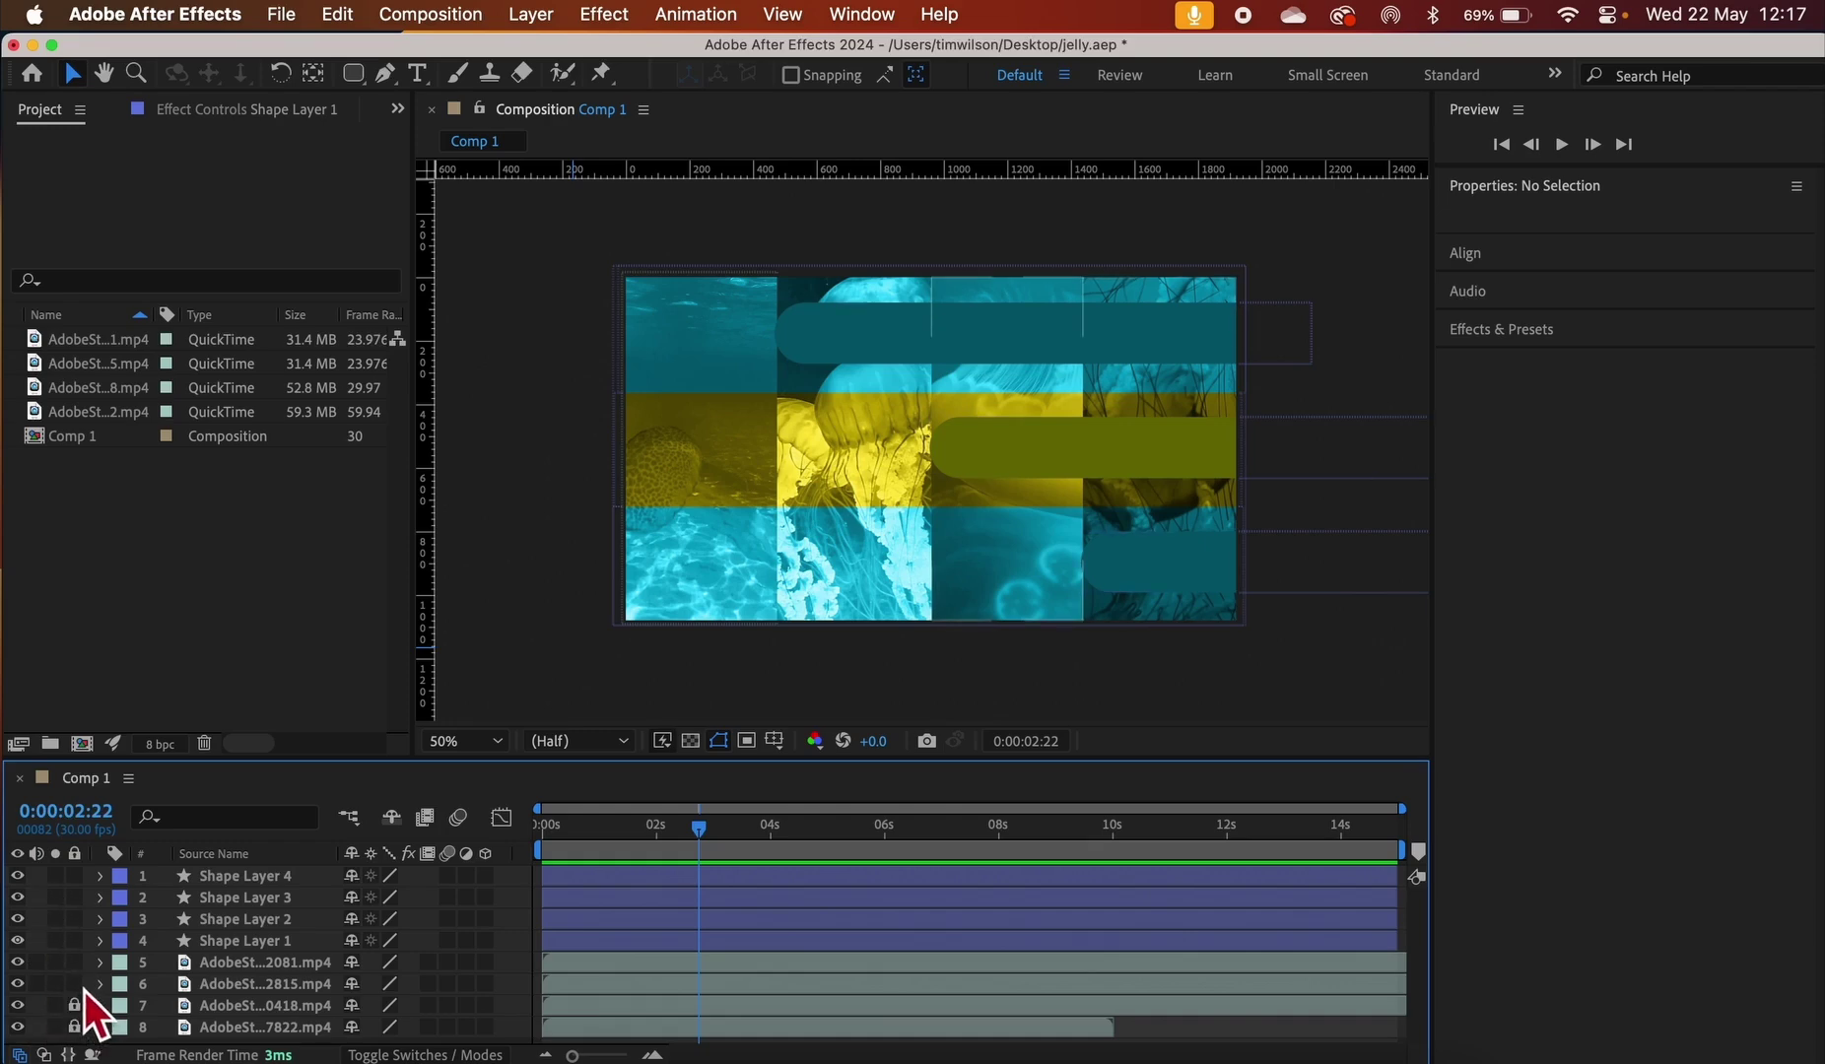
left_click_drag(83, 989, 84, 973)
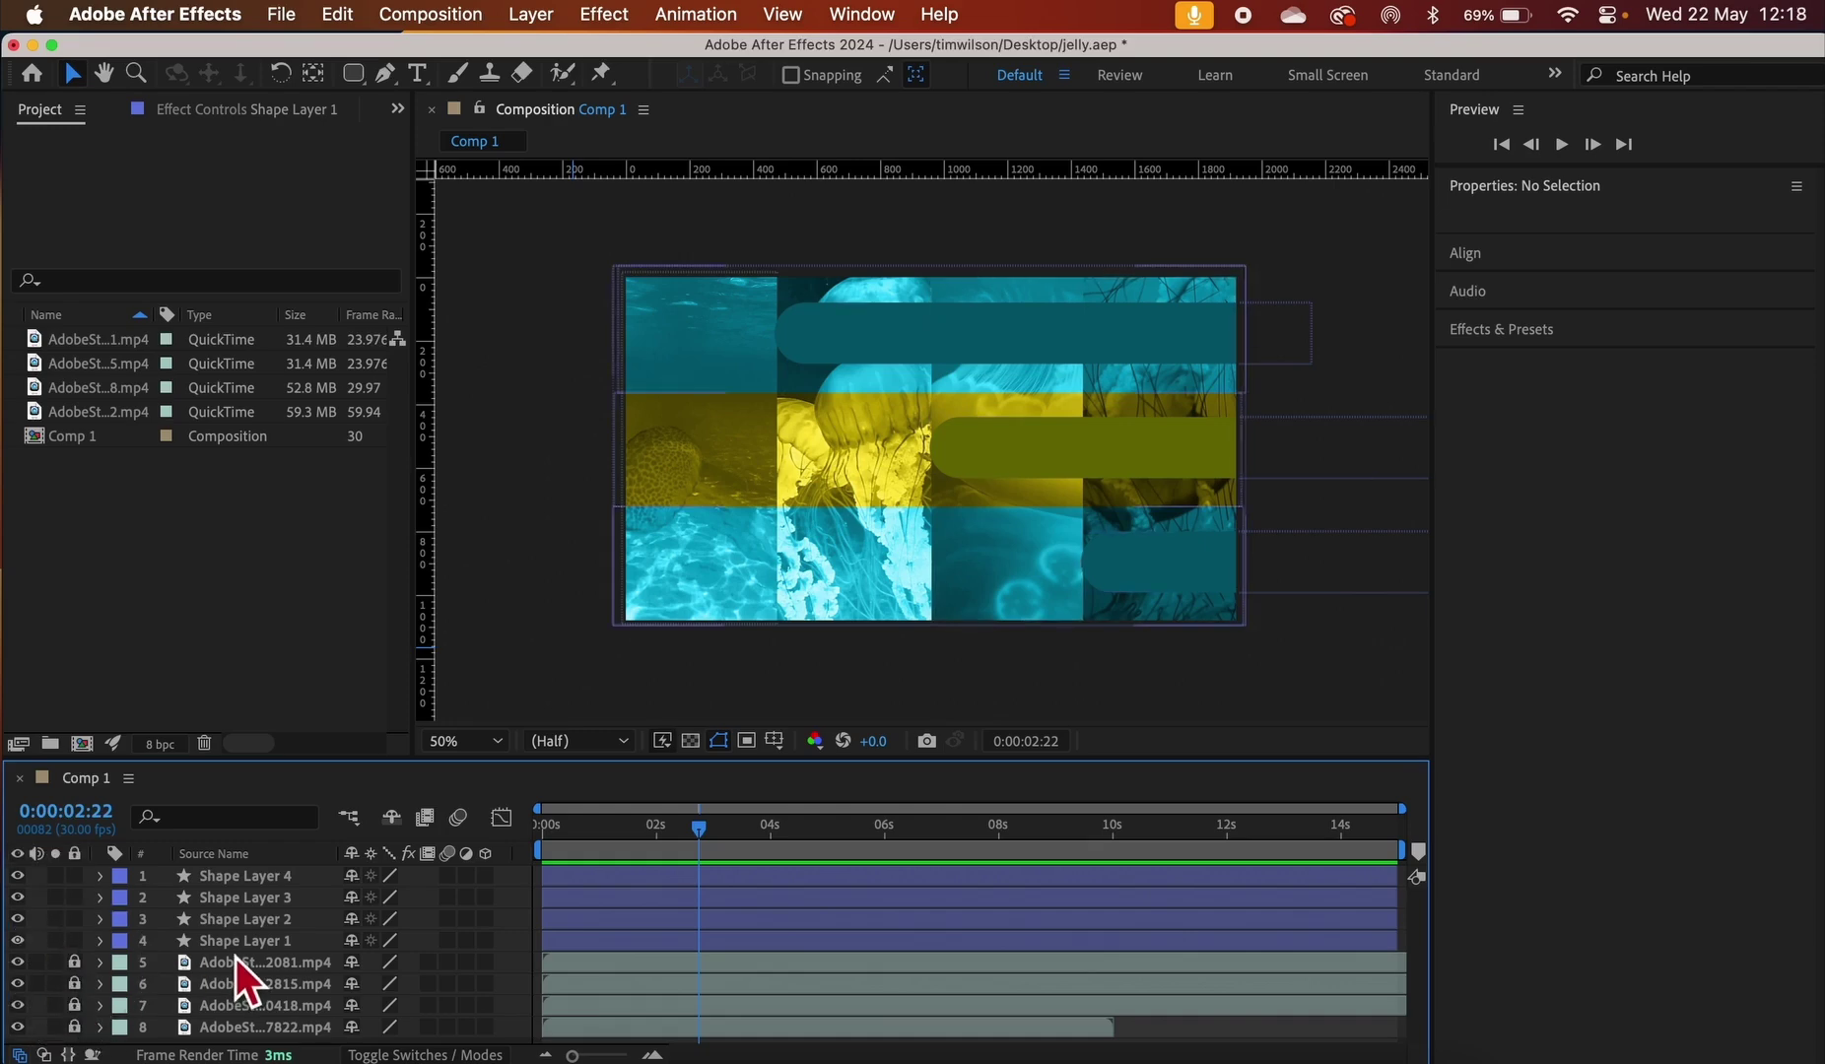
left_click(83, 942)
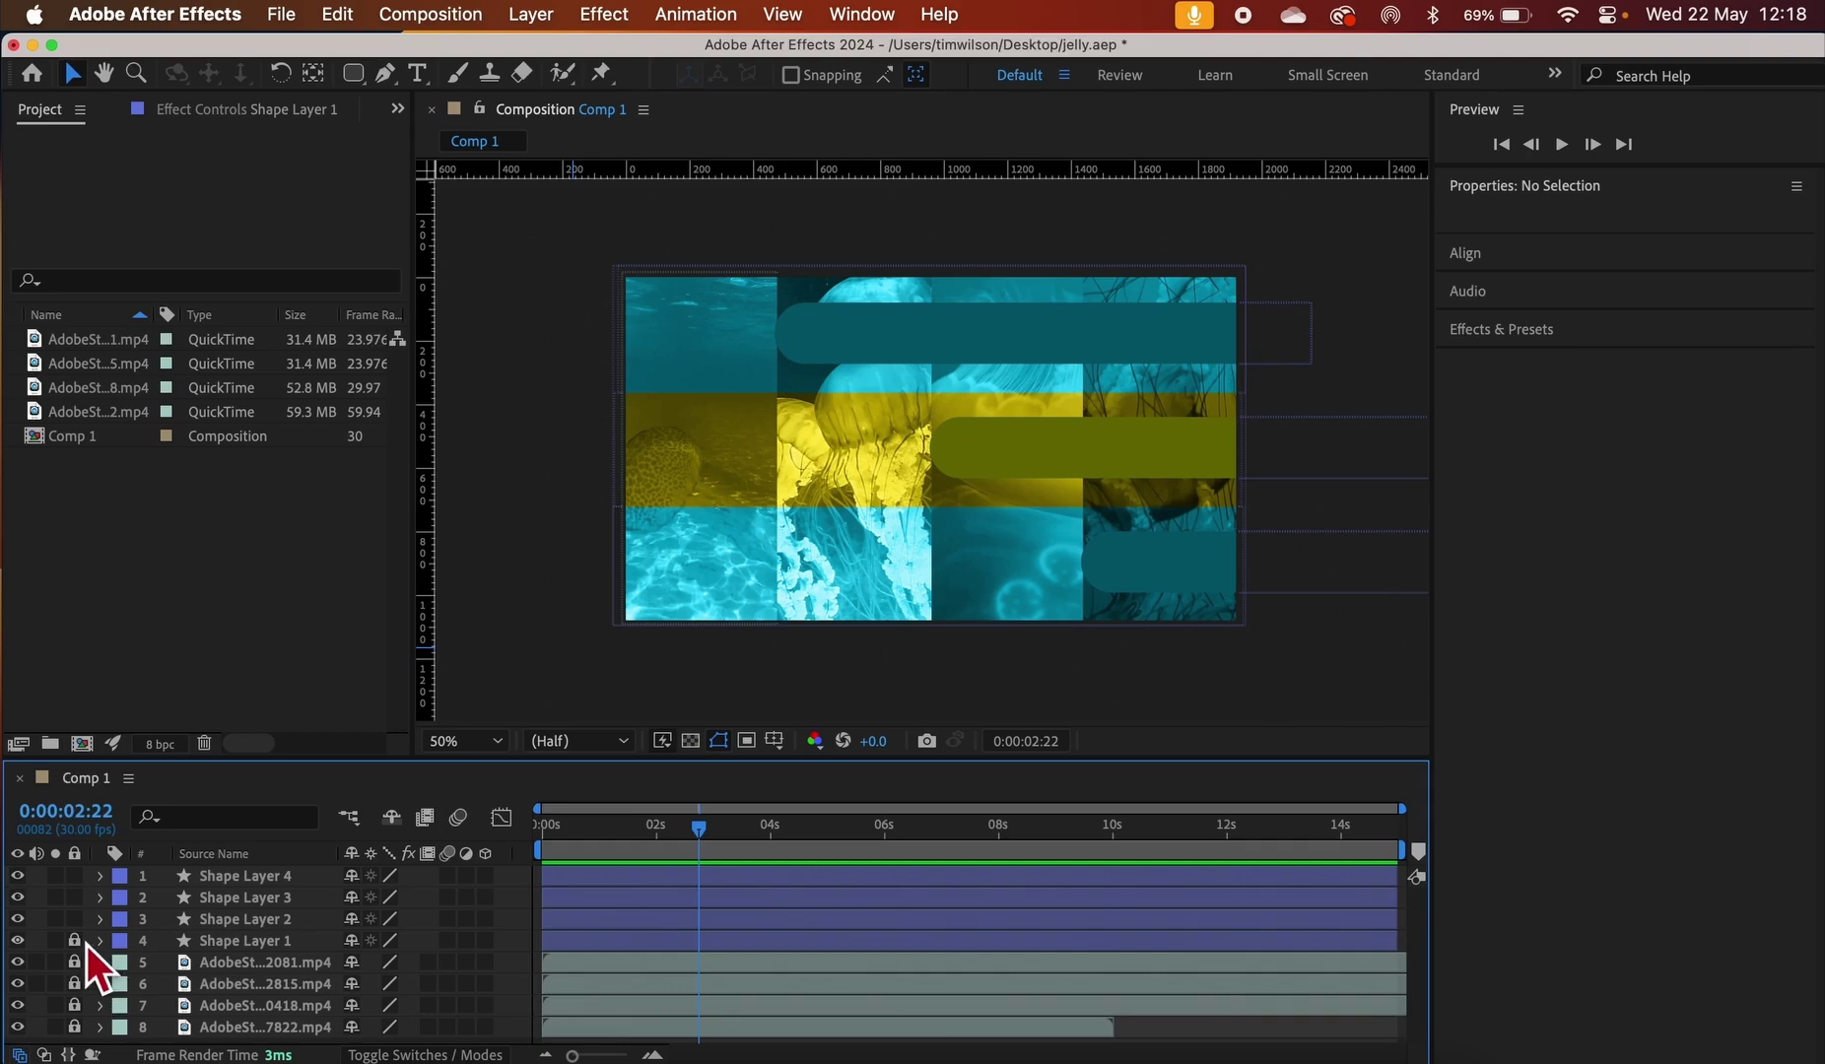
Add a position keyframe at 0:00:02:28 to Shape Layer 2, holding the top-row pill at 960, 540
left_click(248, 918)
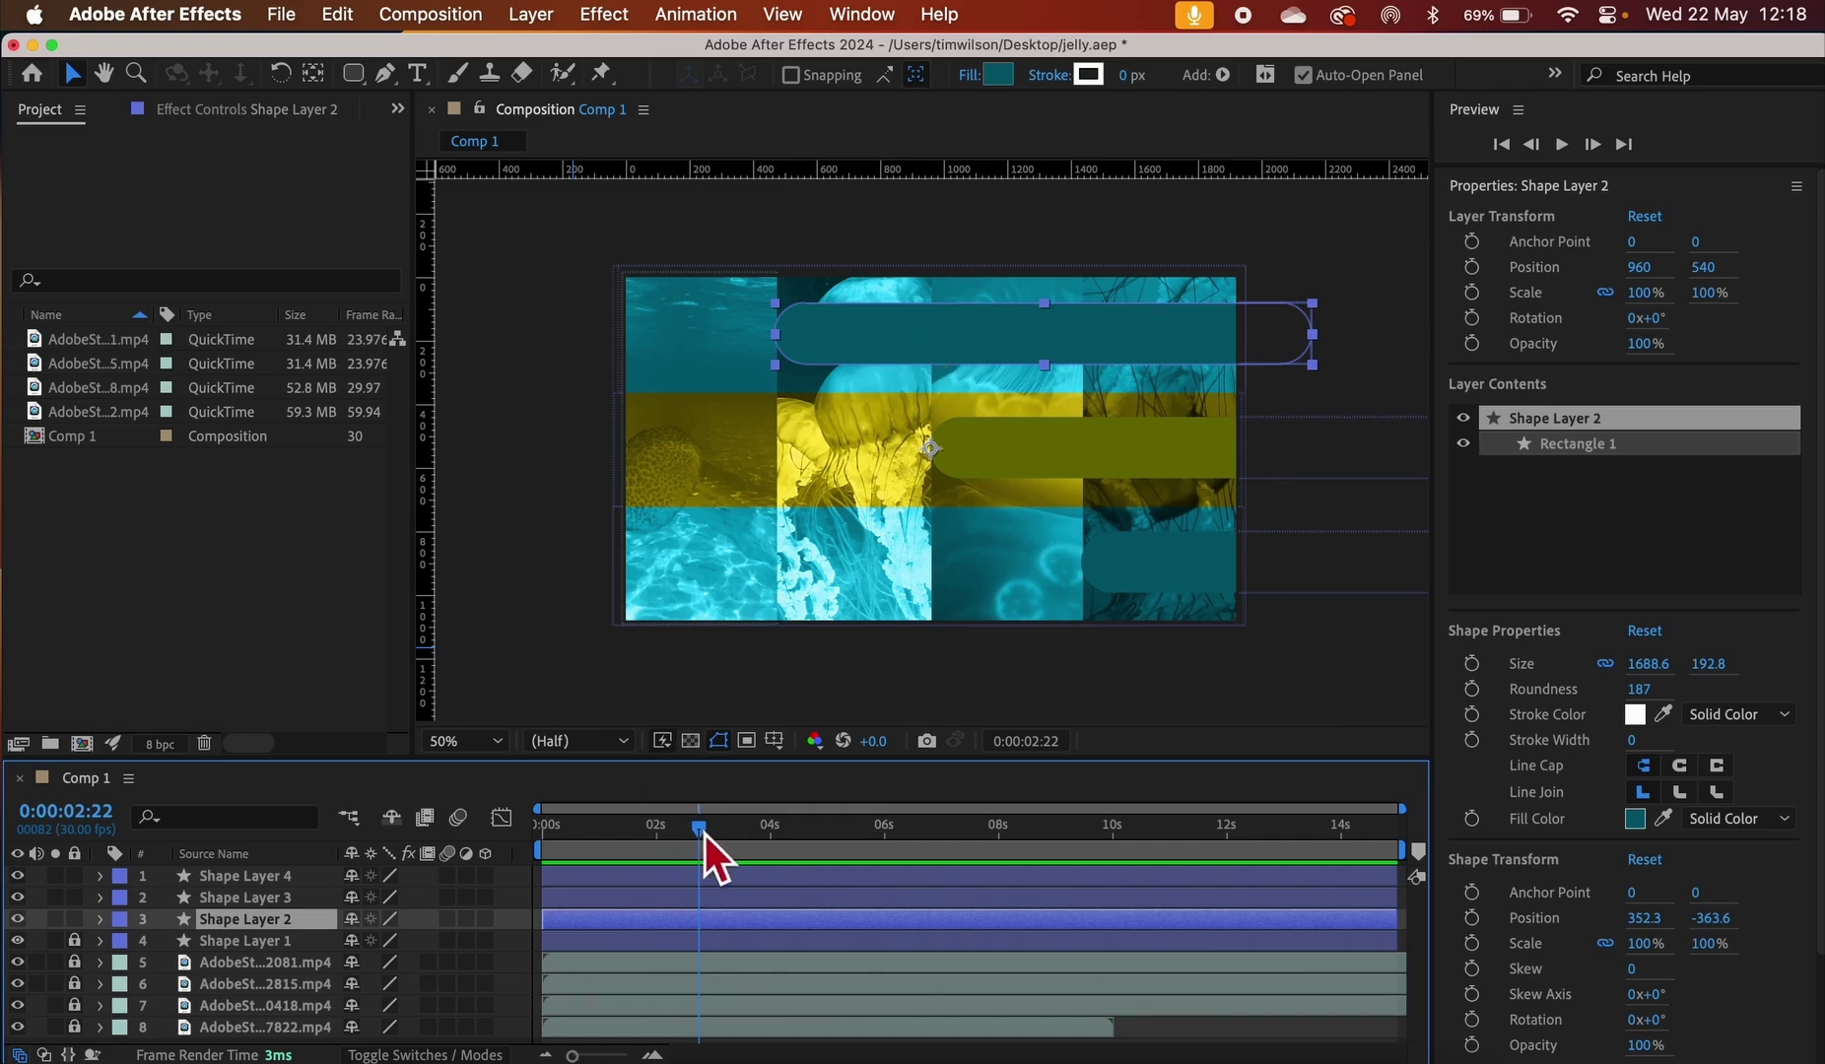
mouse_move(706, 834)
left_mouse_down()
mouse_move(530, 810)
mouse_move(852, 814)
mouse_move(506, 811)
mouse_move(717, 801)
left_mouse_up()
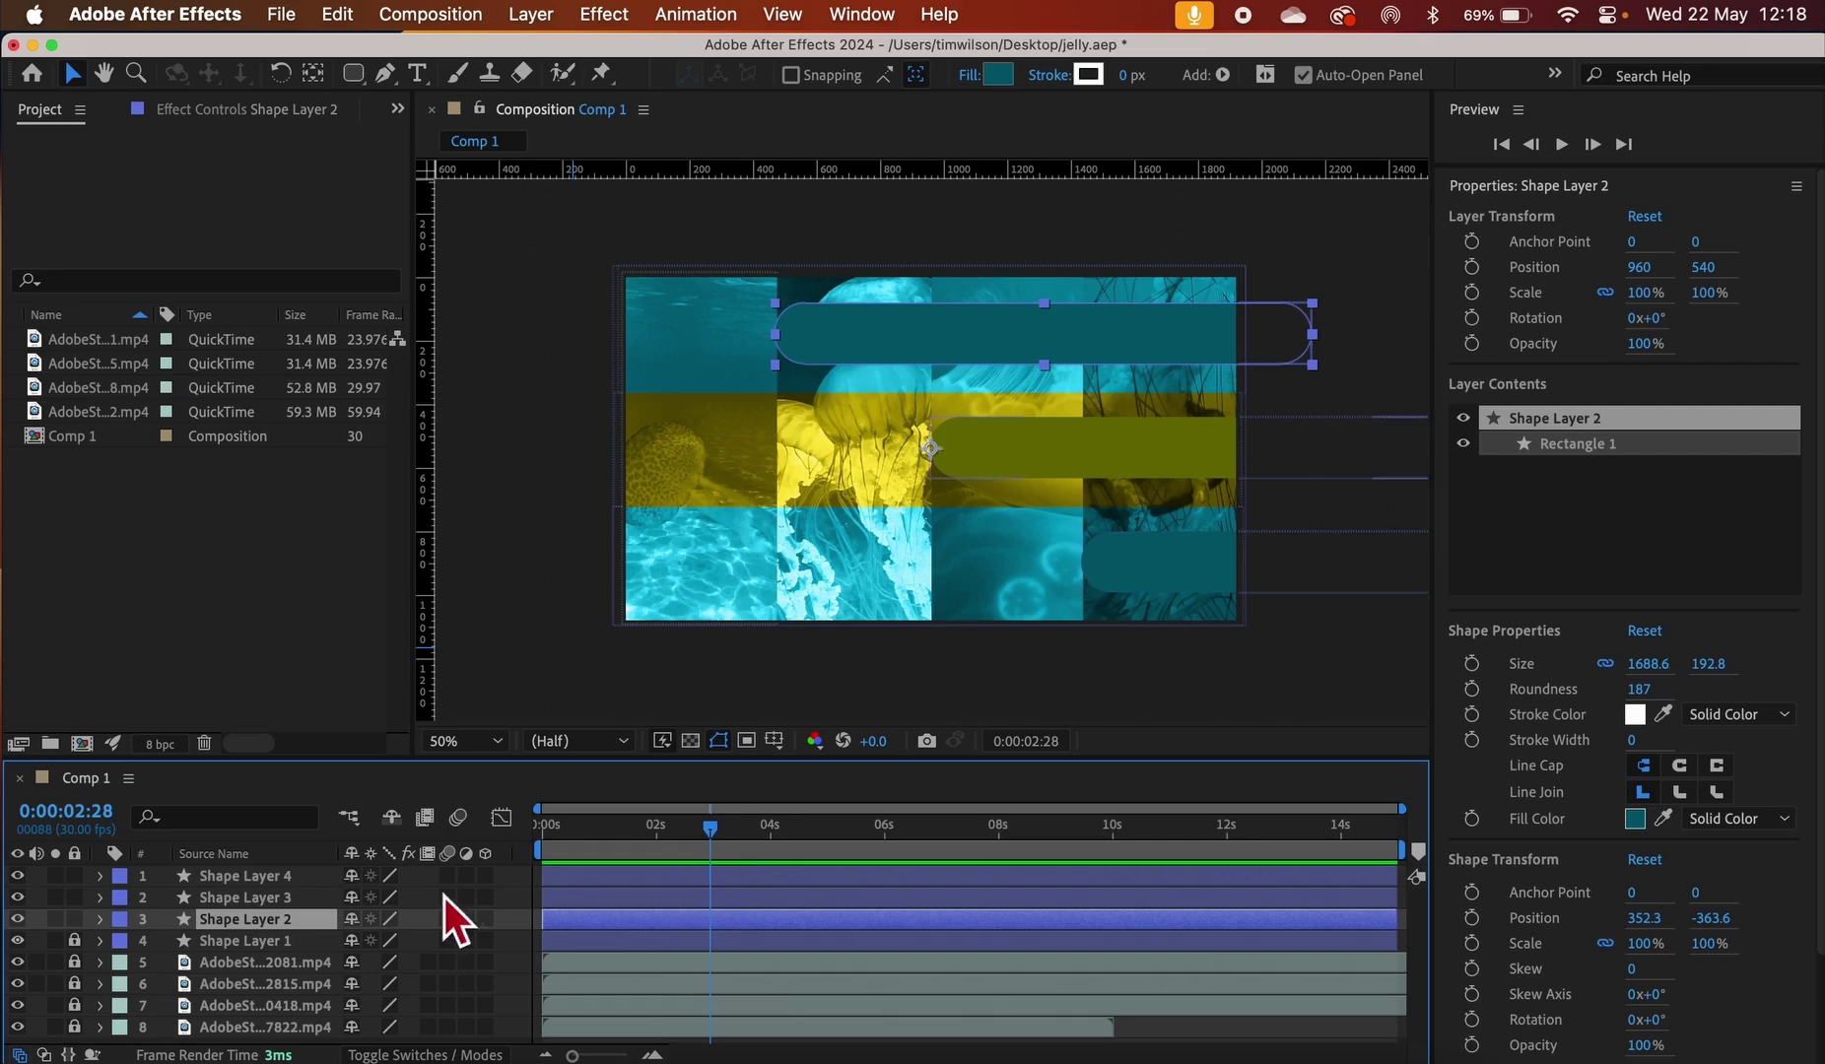
left_click(254, 880)
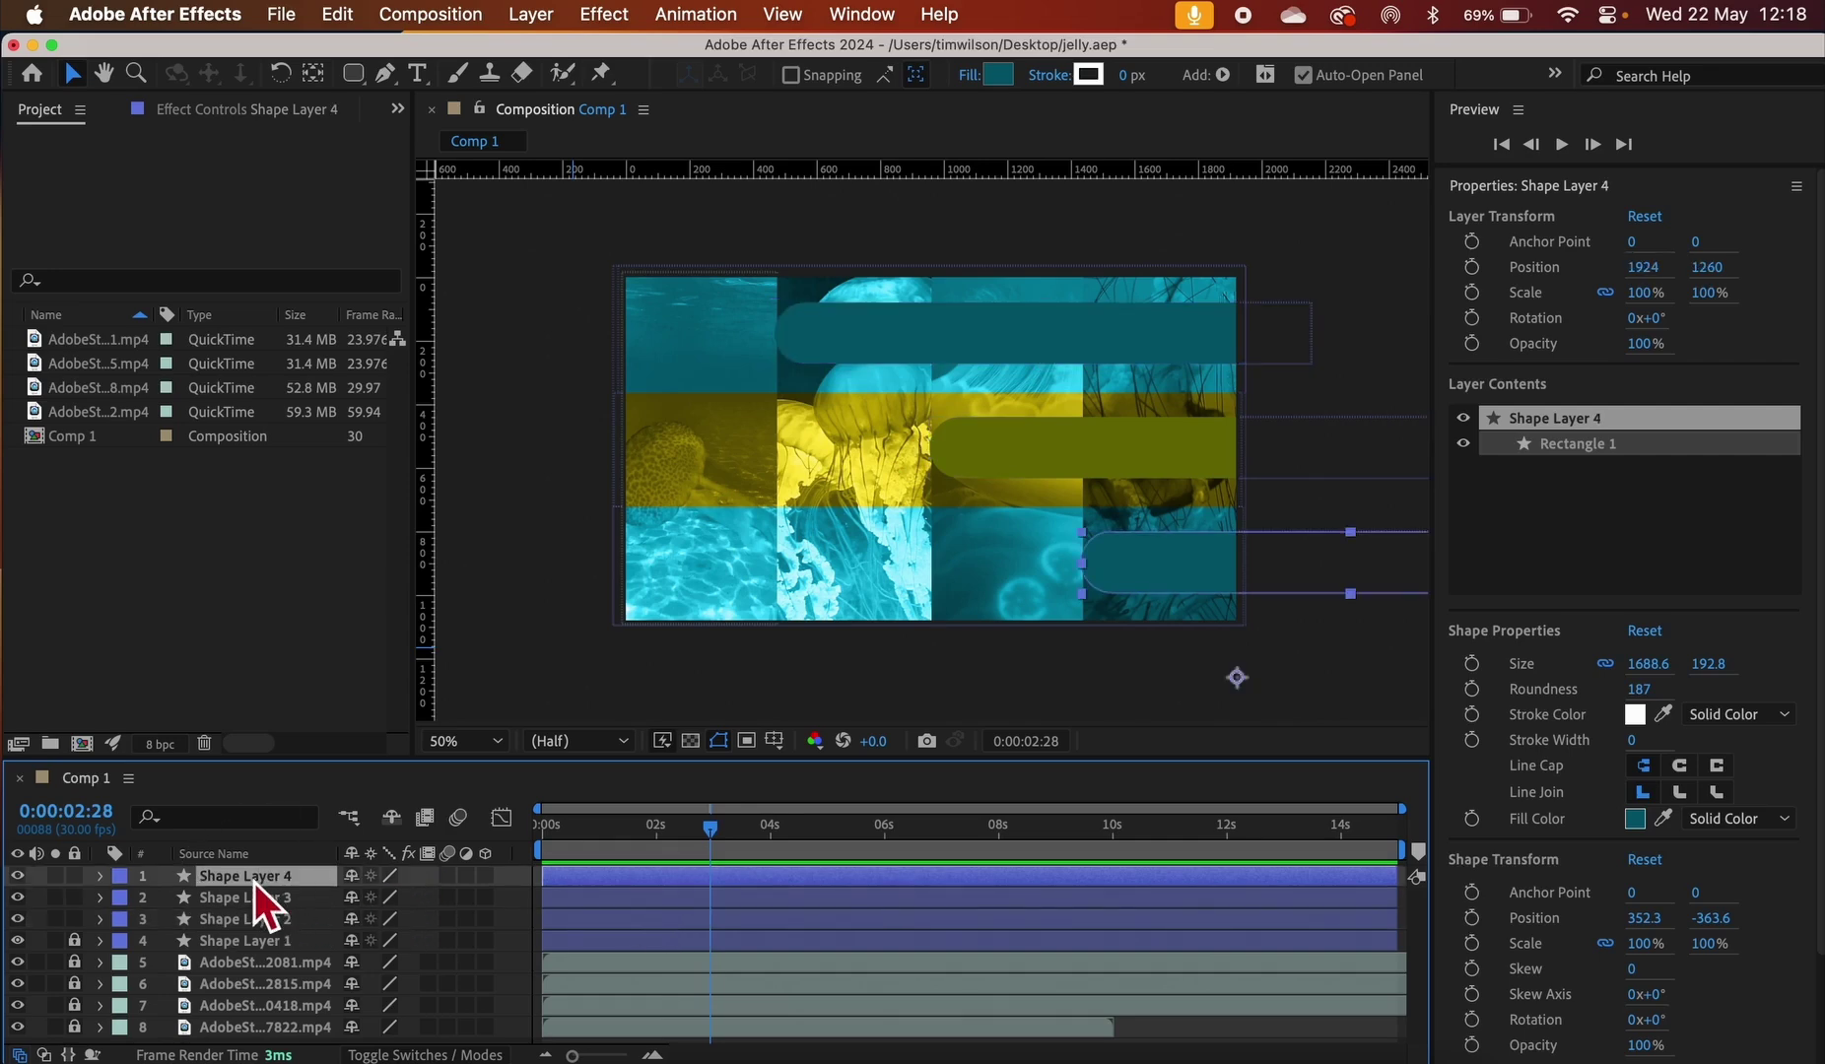
left_click(259, 924)
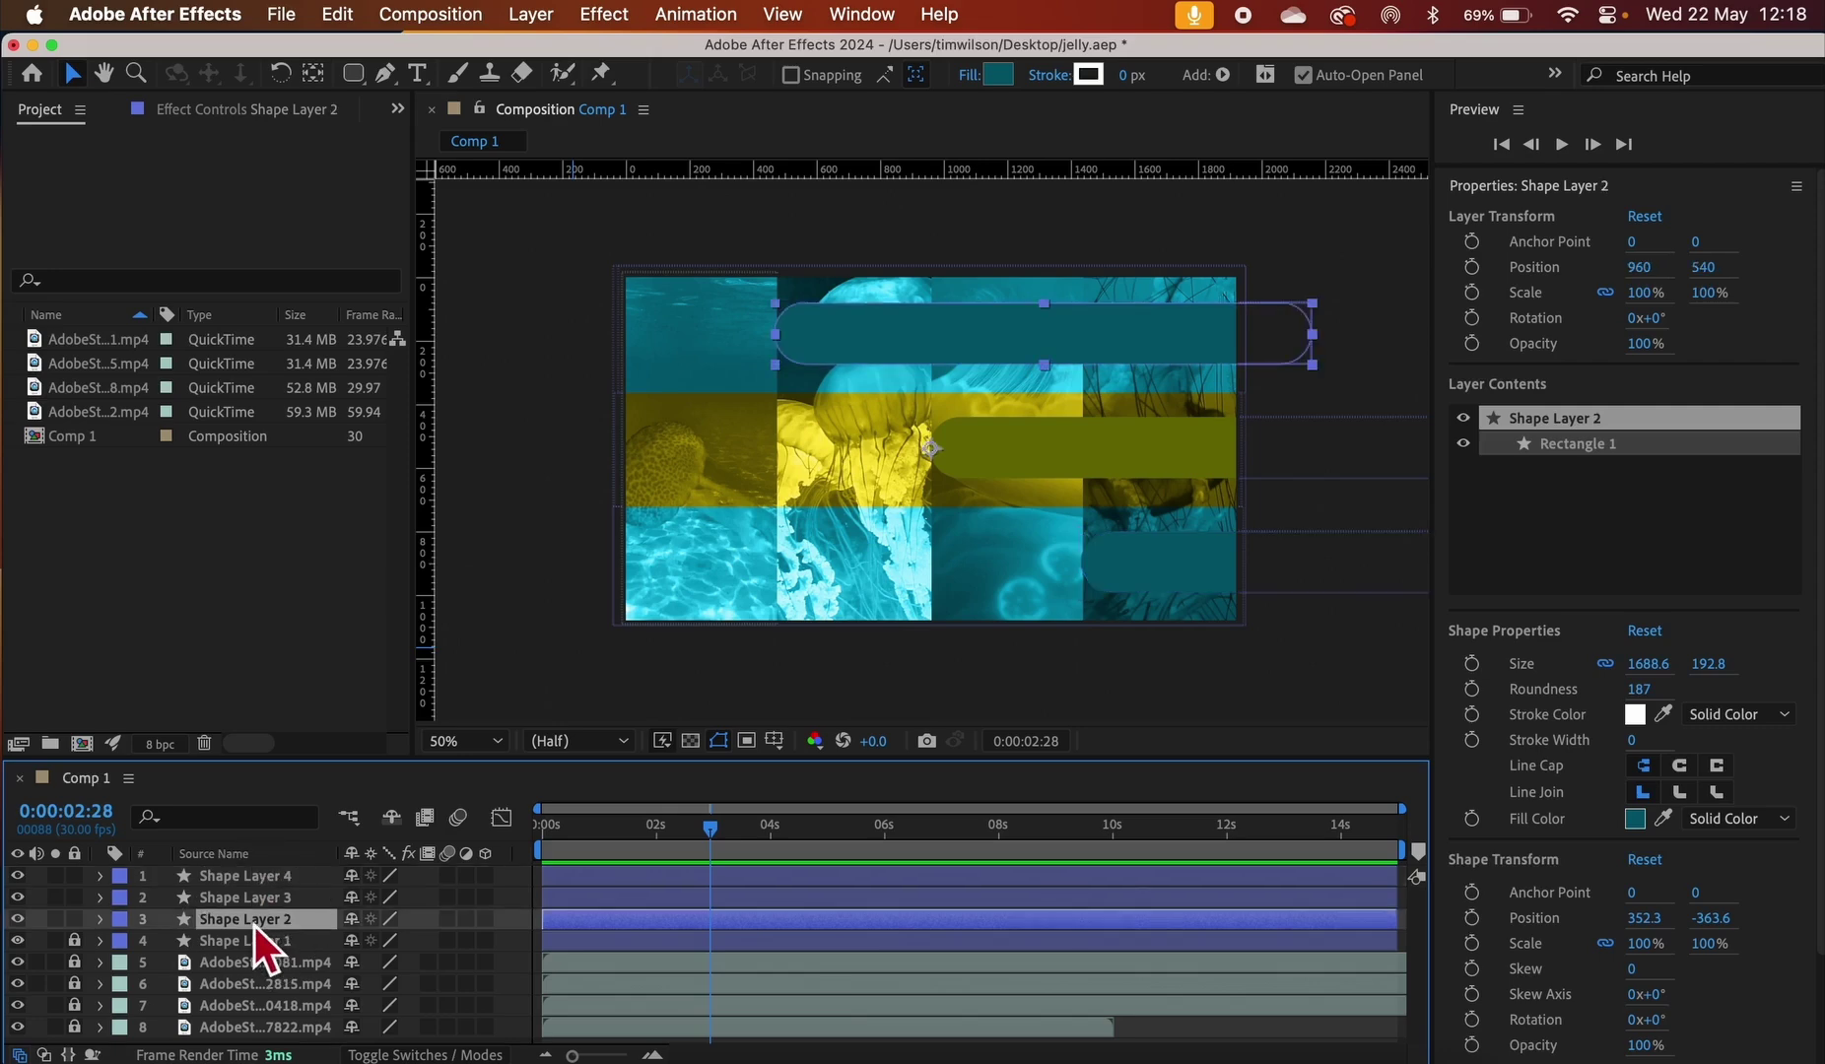
key("p")
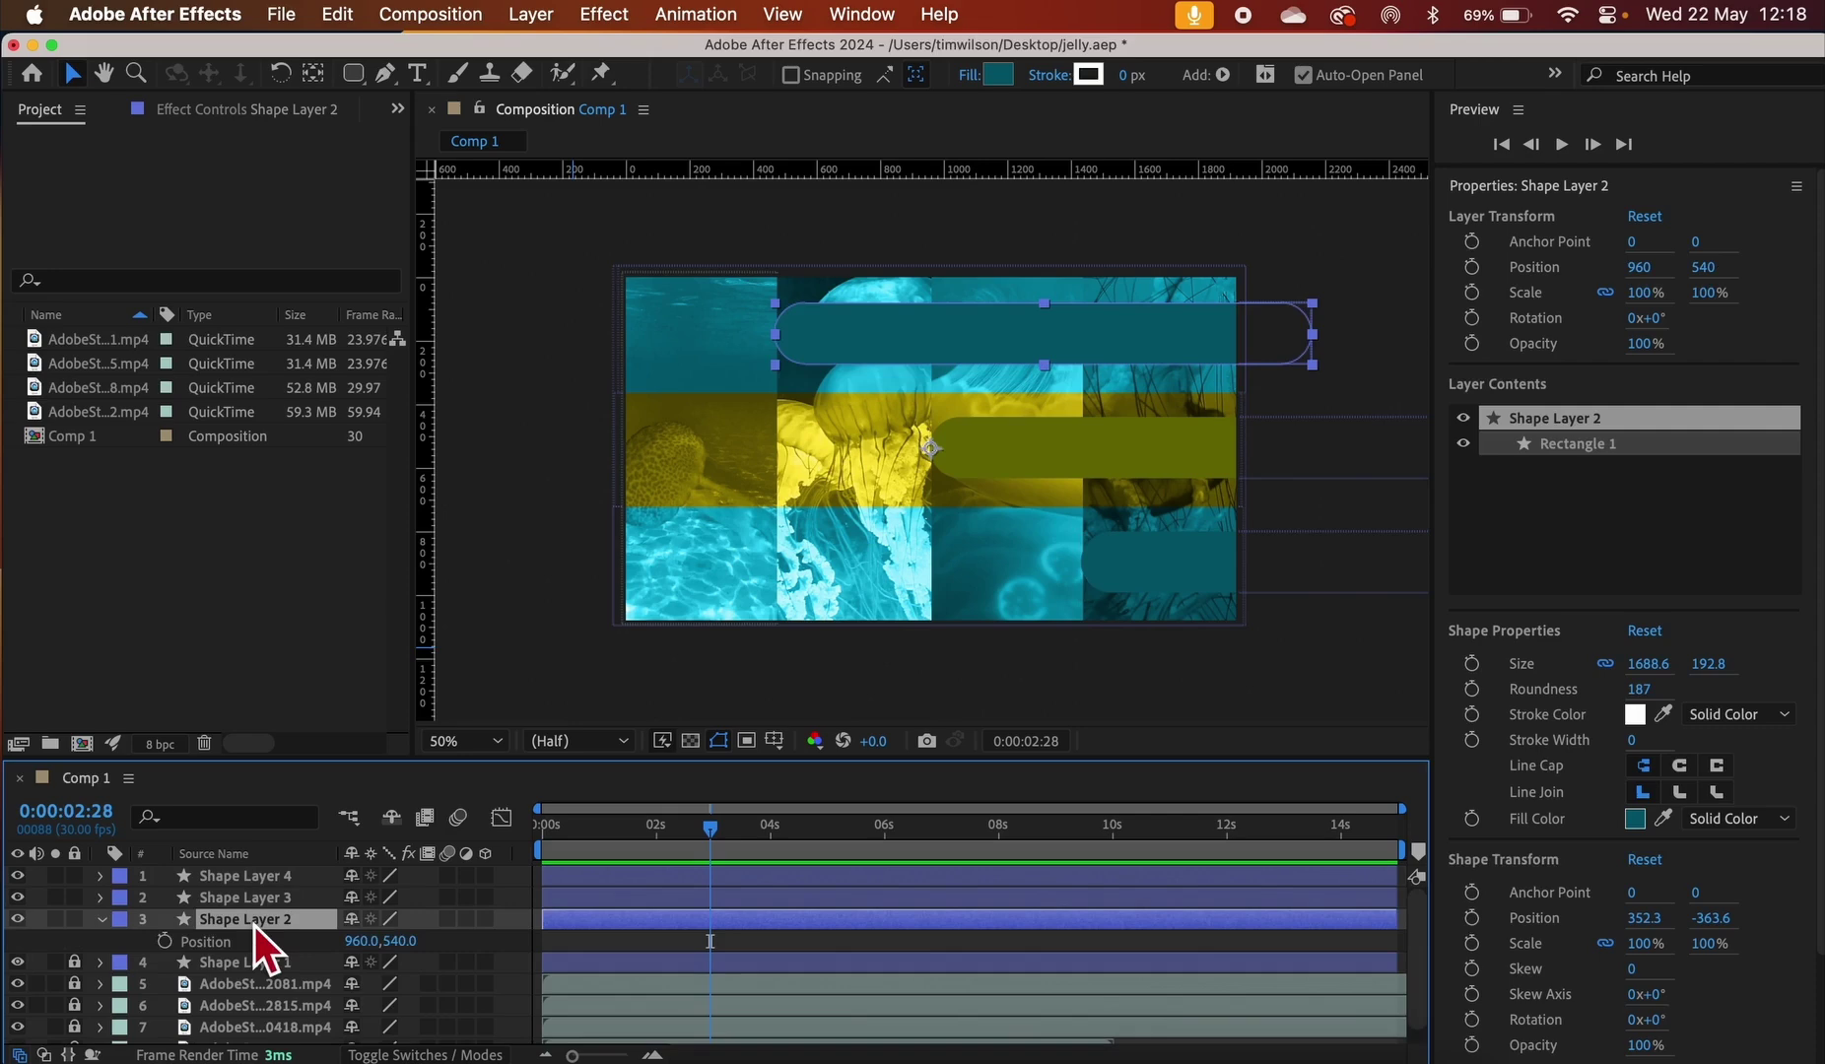
left_click(173, 947)
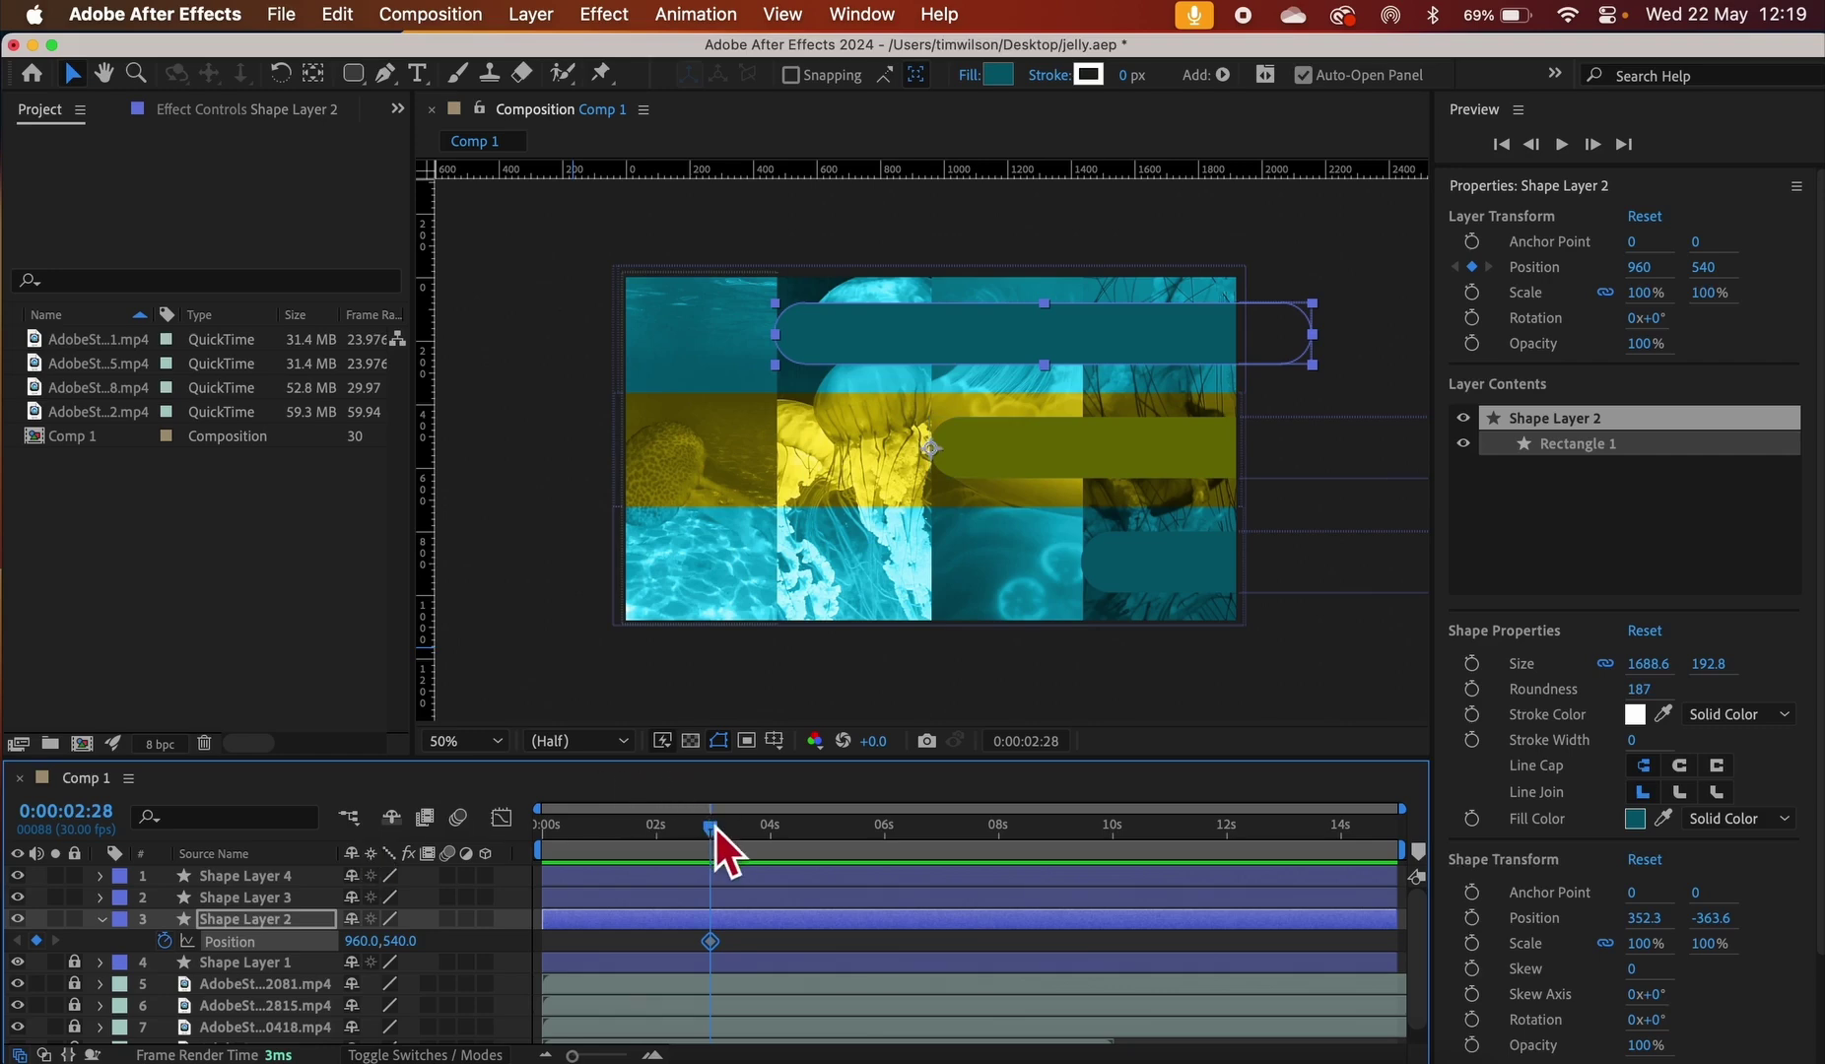
At 0:00:01:11, set Shape Layer 2's position to 2428, 540 so the pill starts just outside the frame
left_click_drag(717, 833, 628, 825)
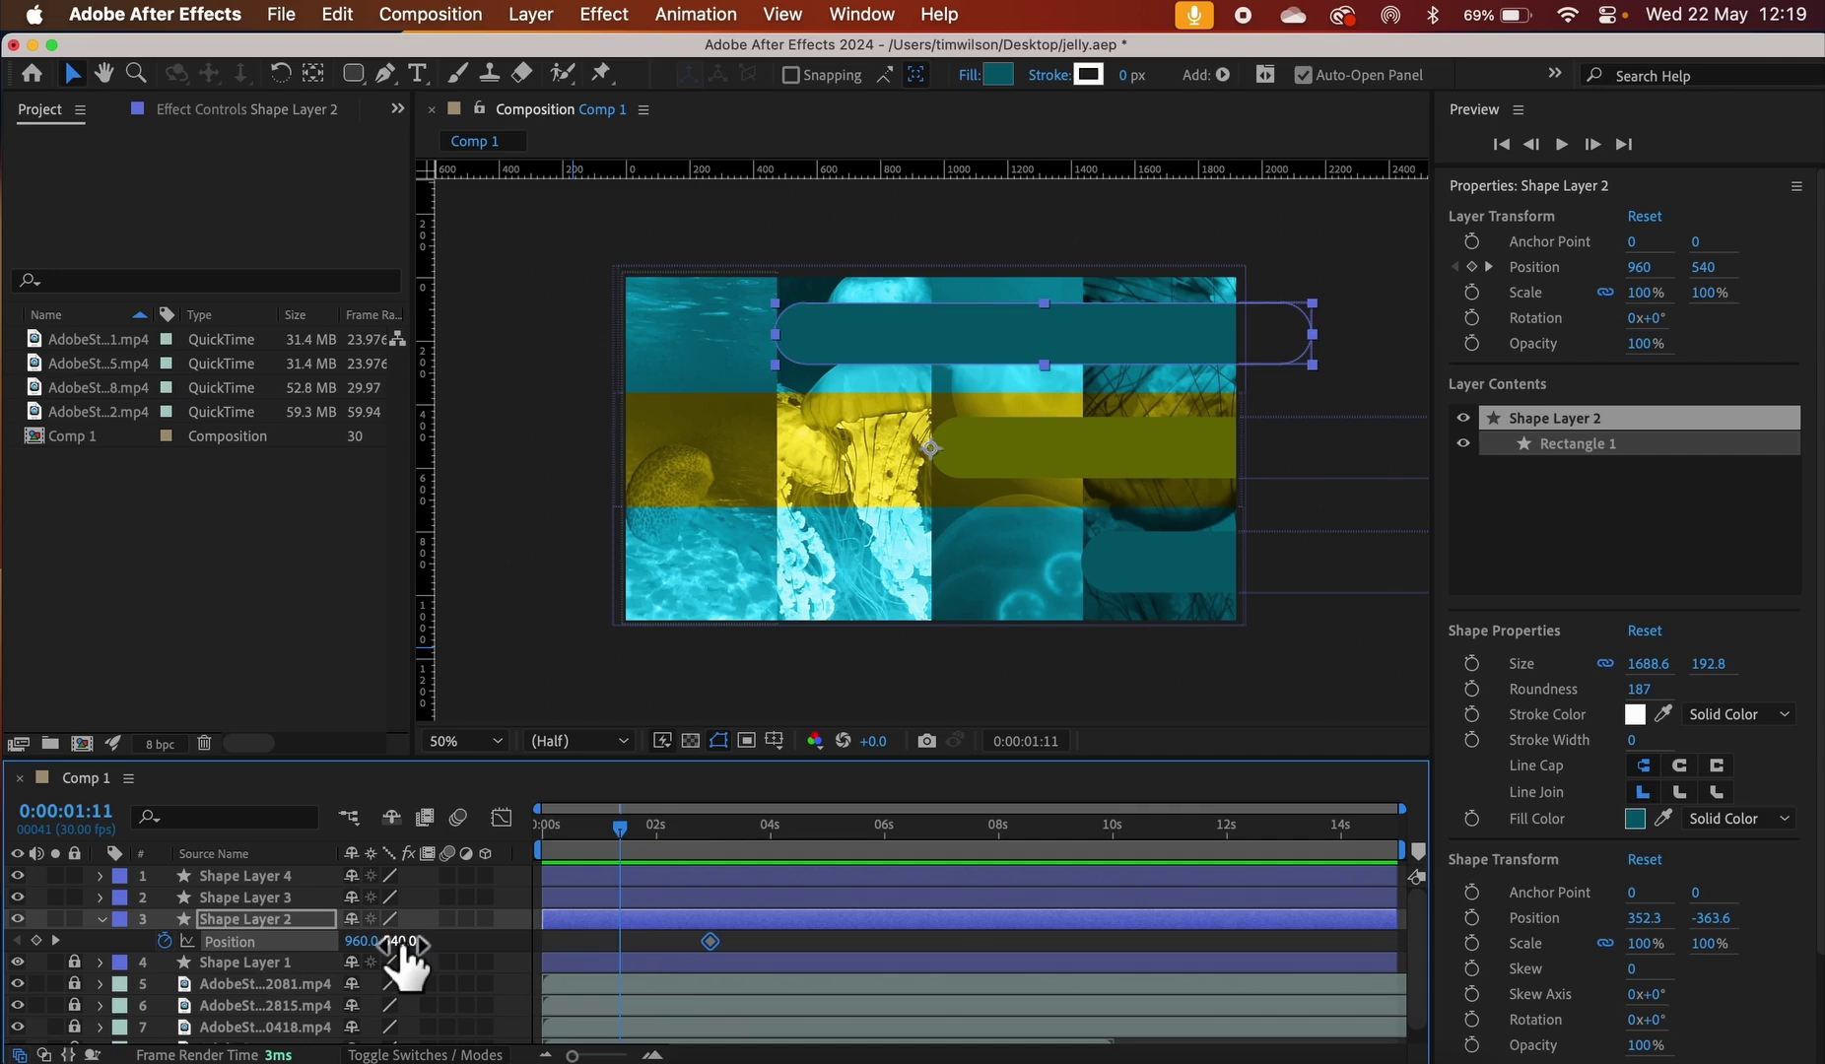
left_click_drag(401, 942, 453, 941)
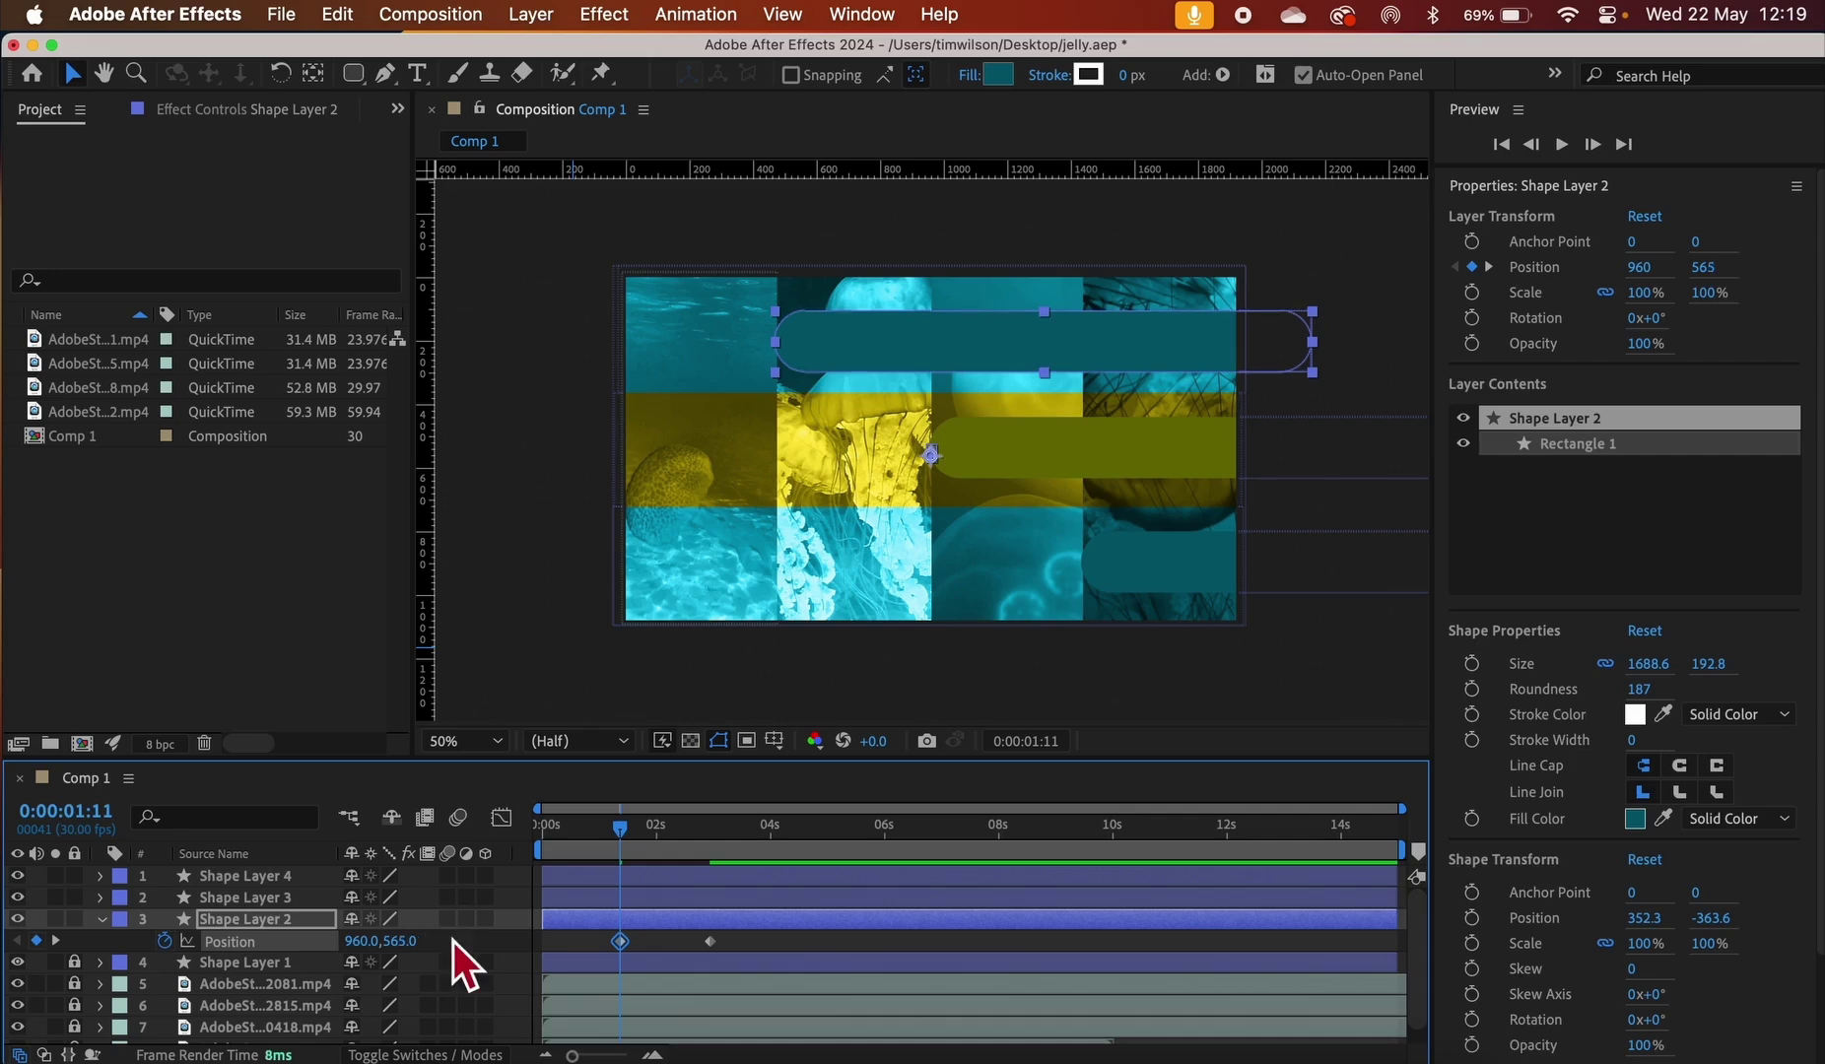
key("super+z")
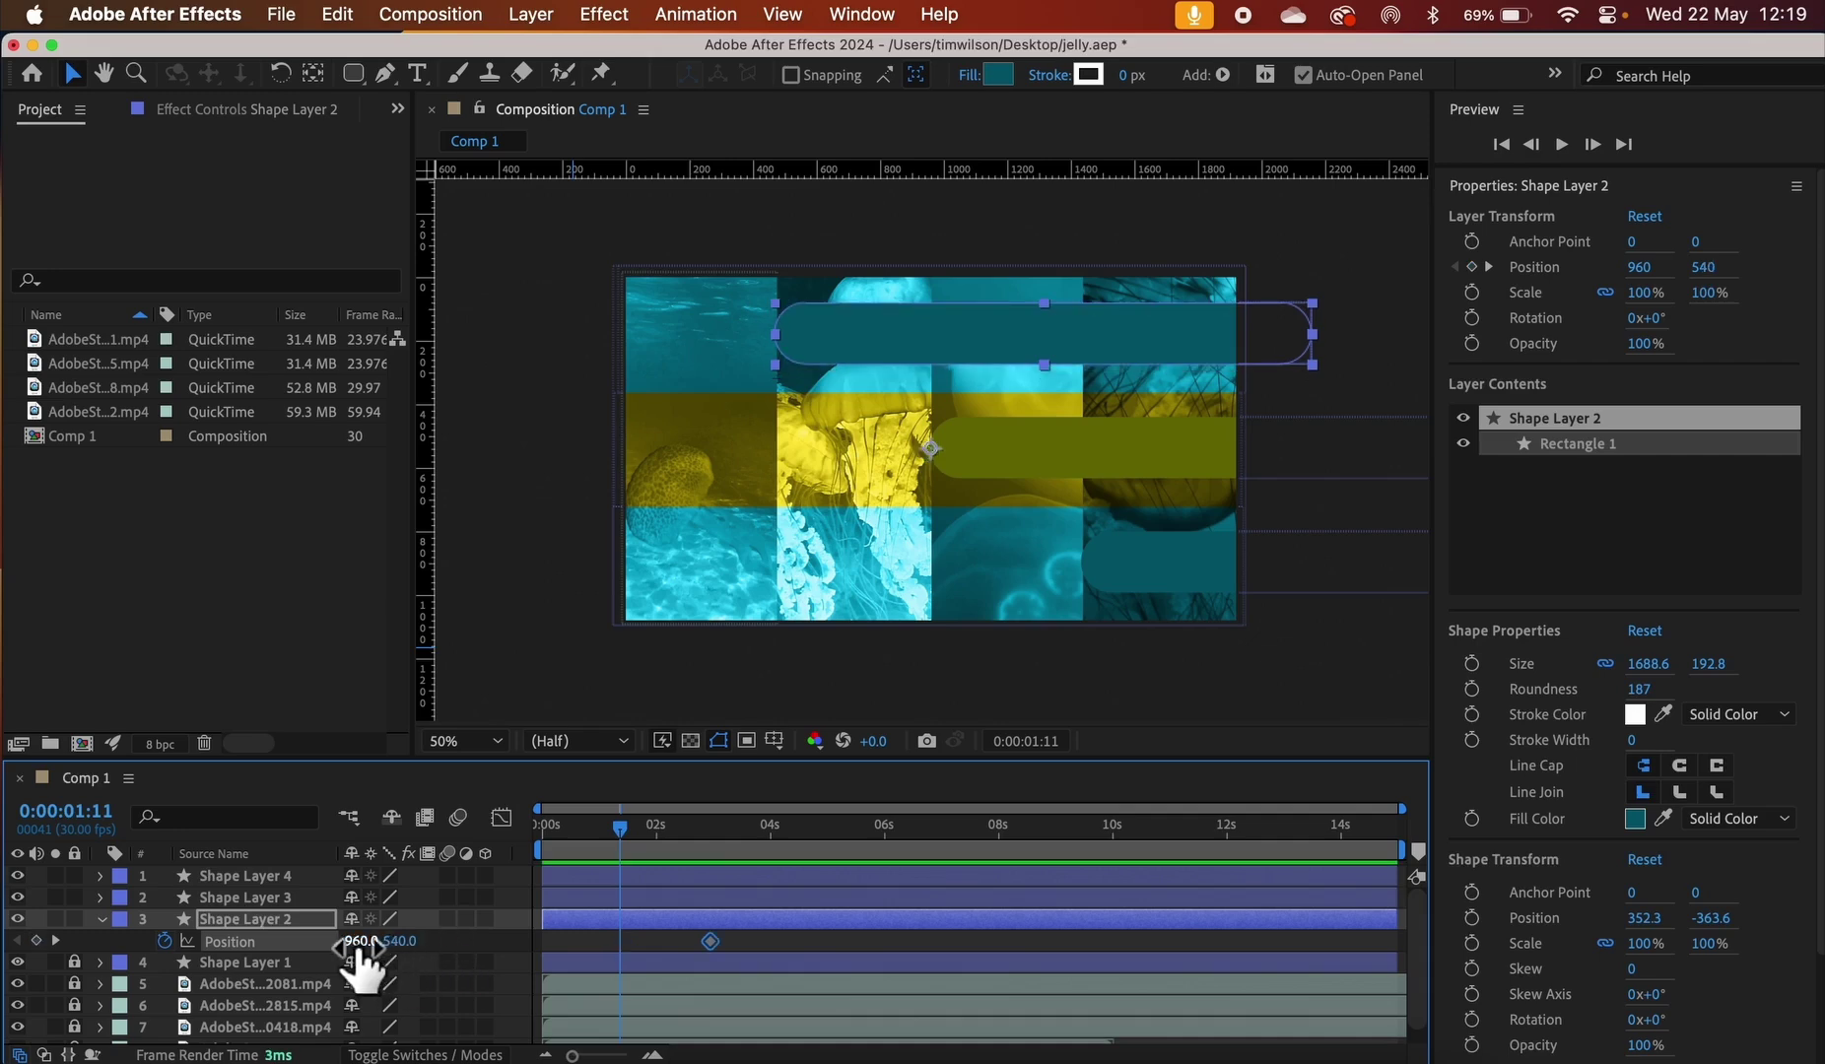
left_click_drag(361, 942, 834, 924)
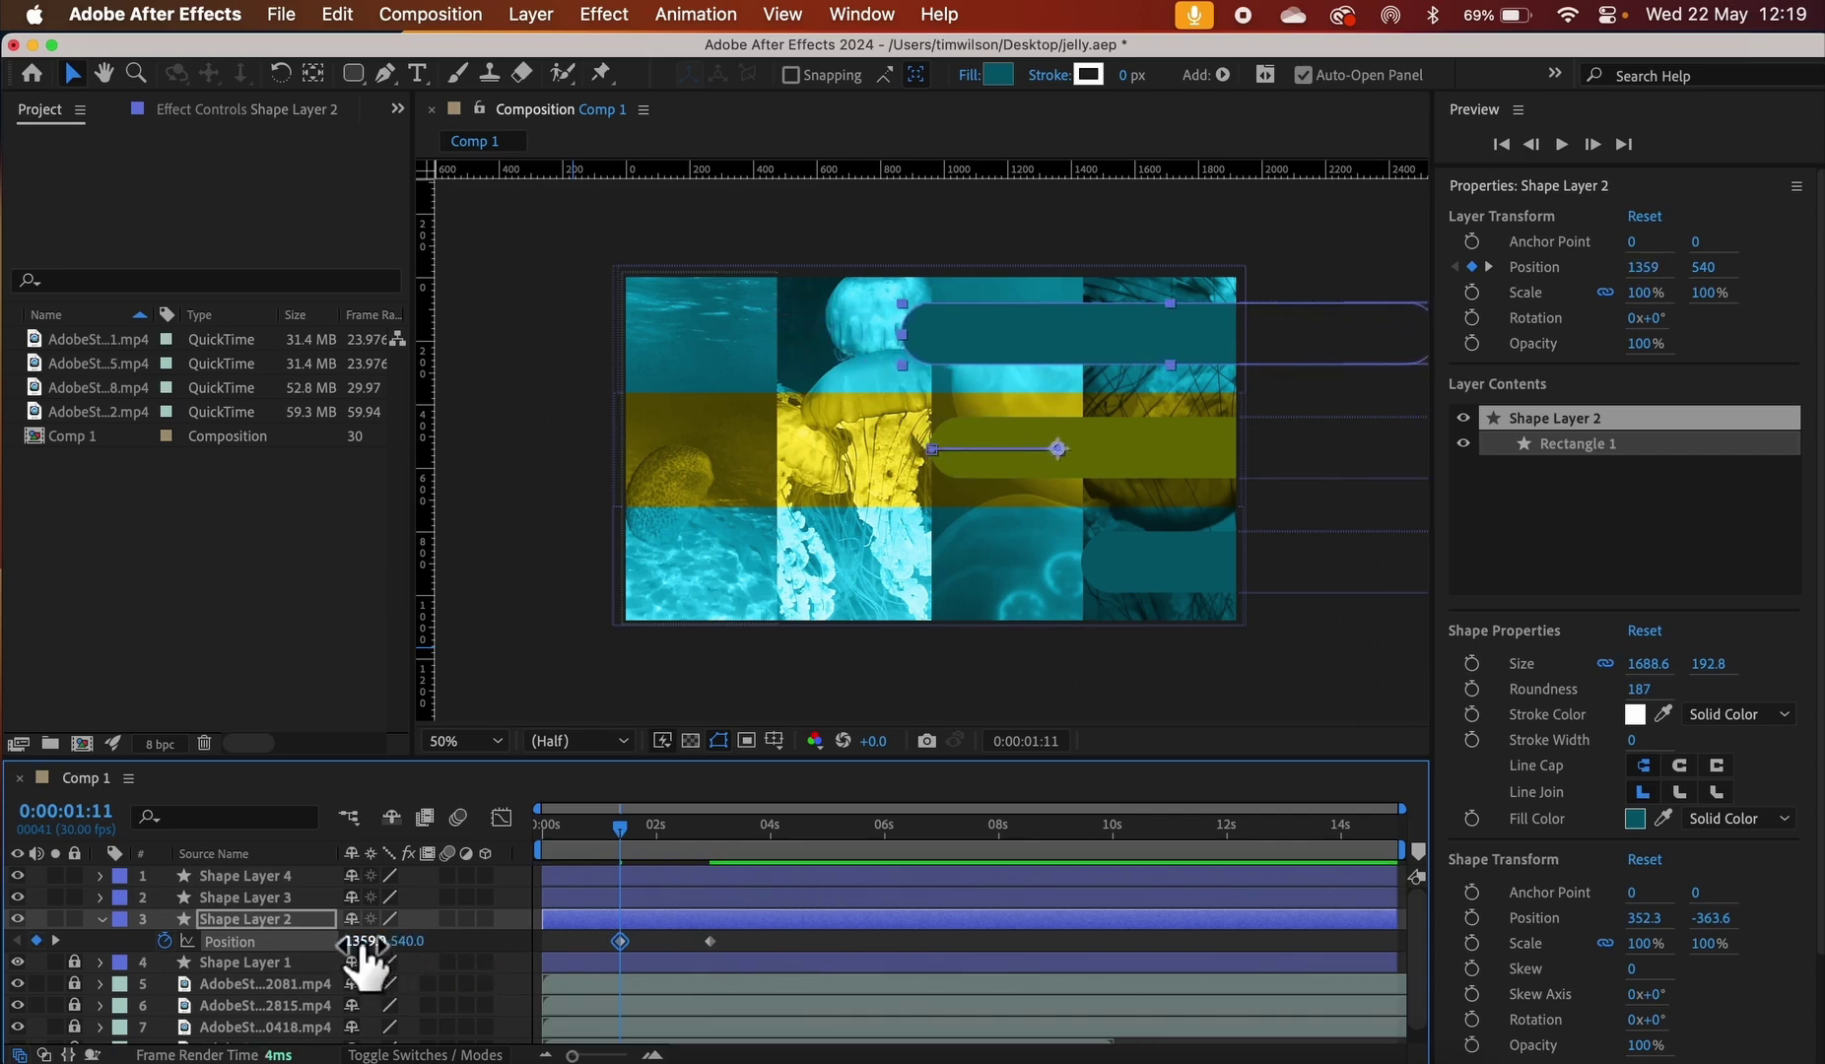
left_click_drag(371, 946, 1089, 948)
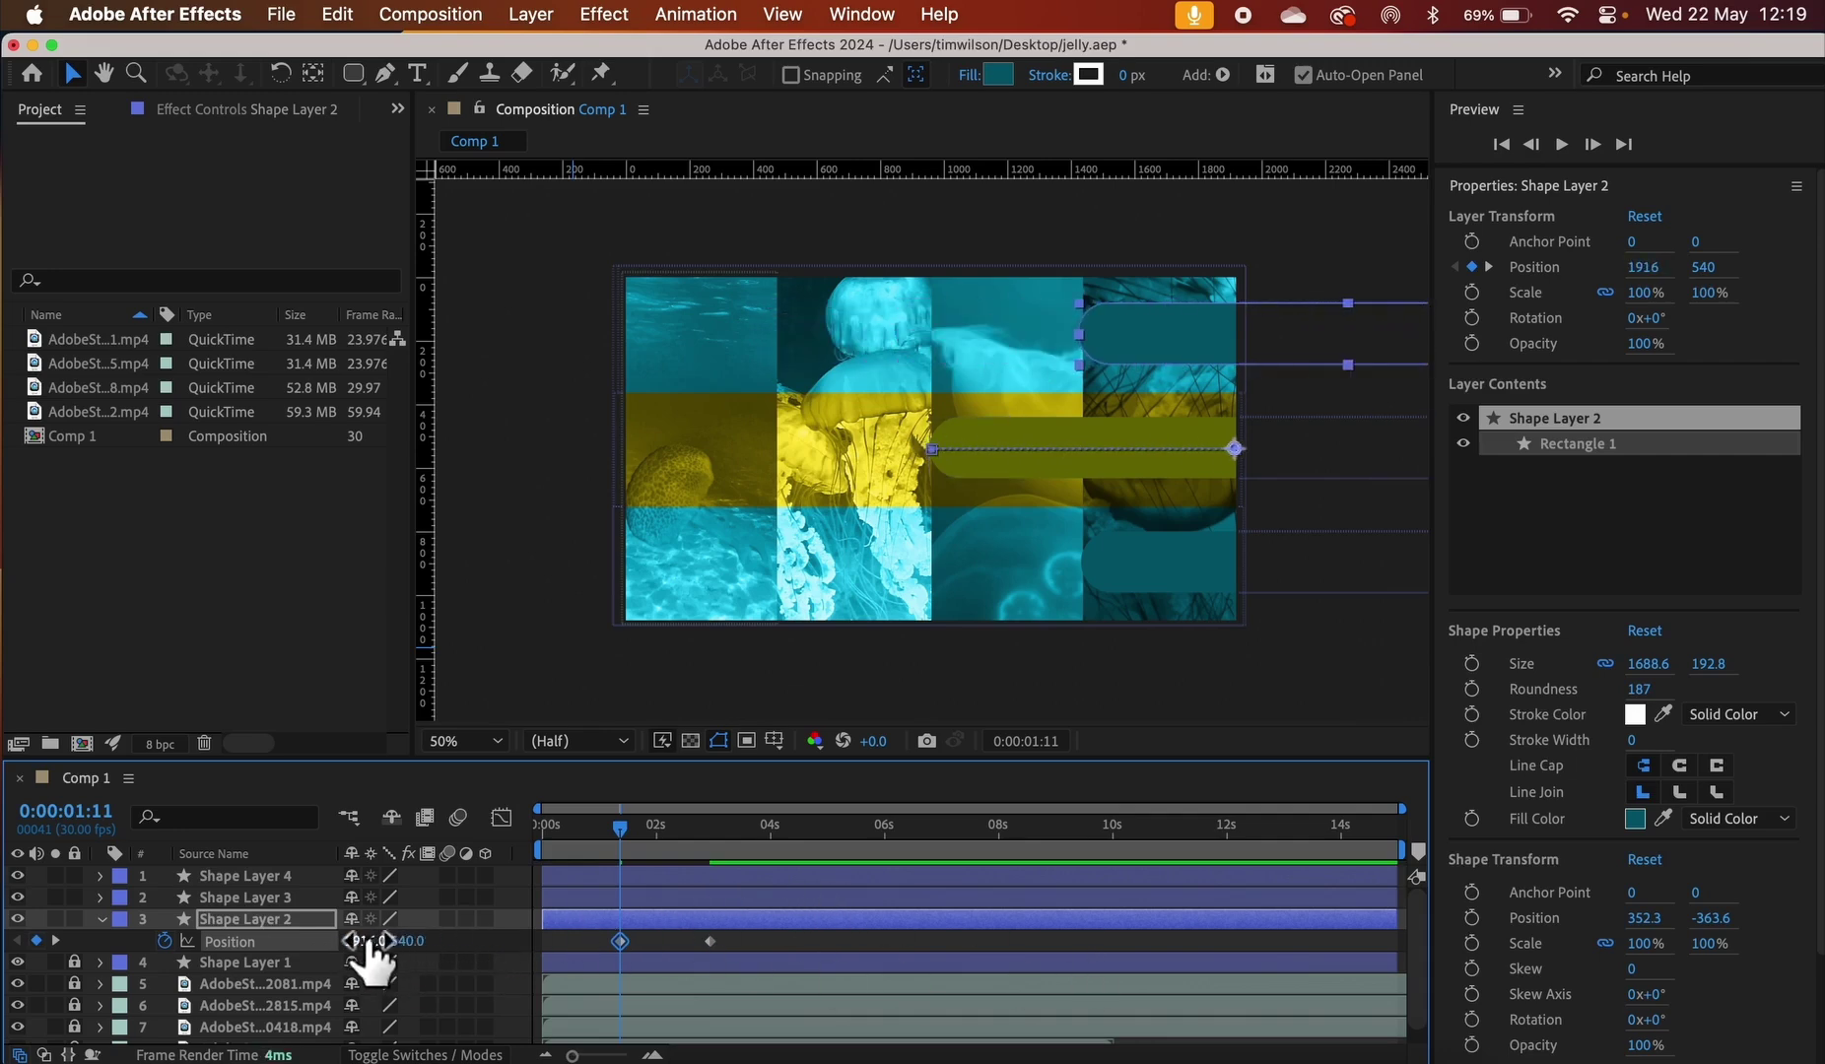
left_click_drag(443, 941, 998, 920)
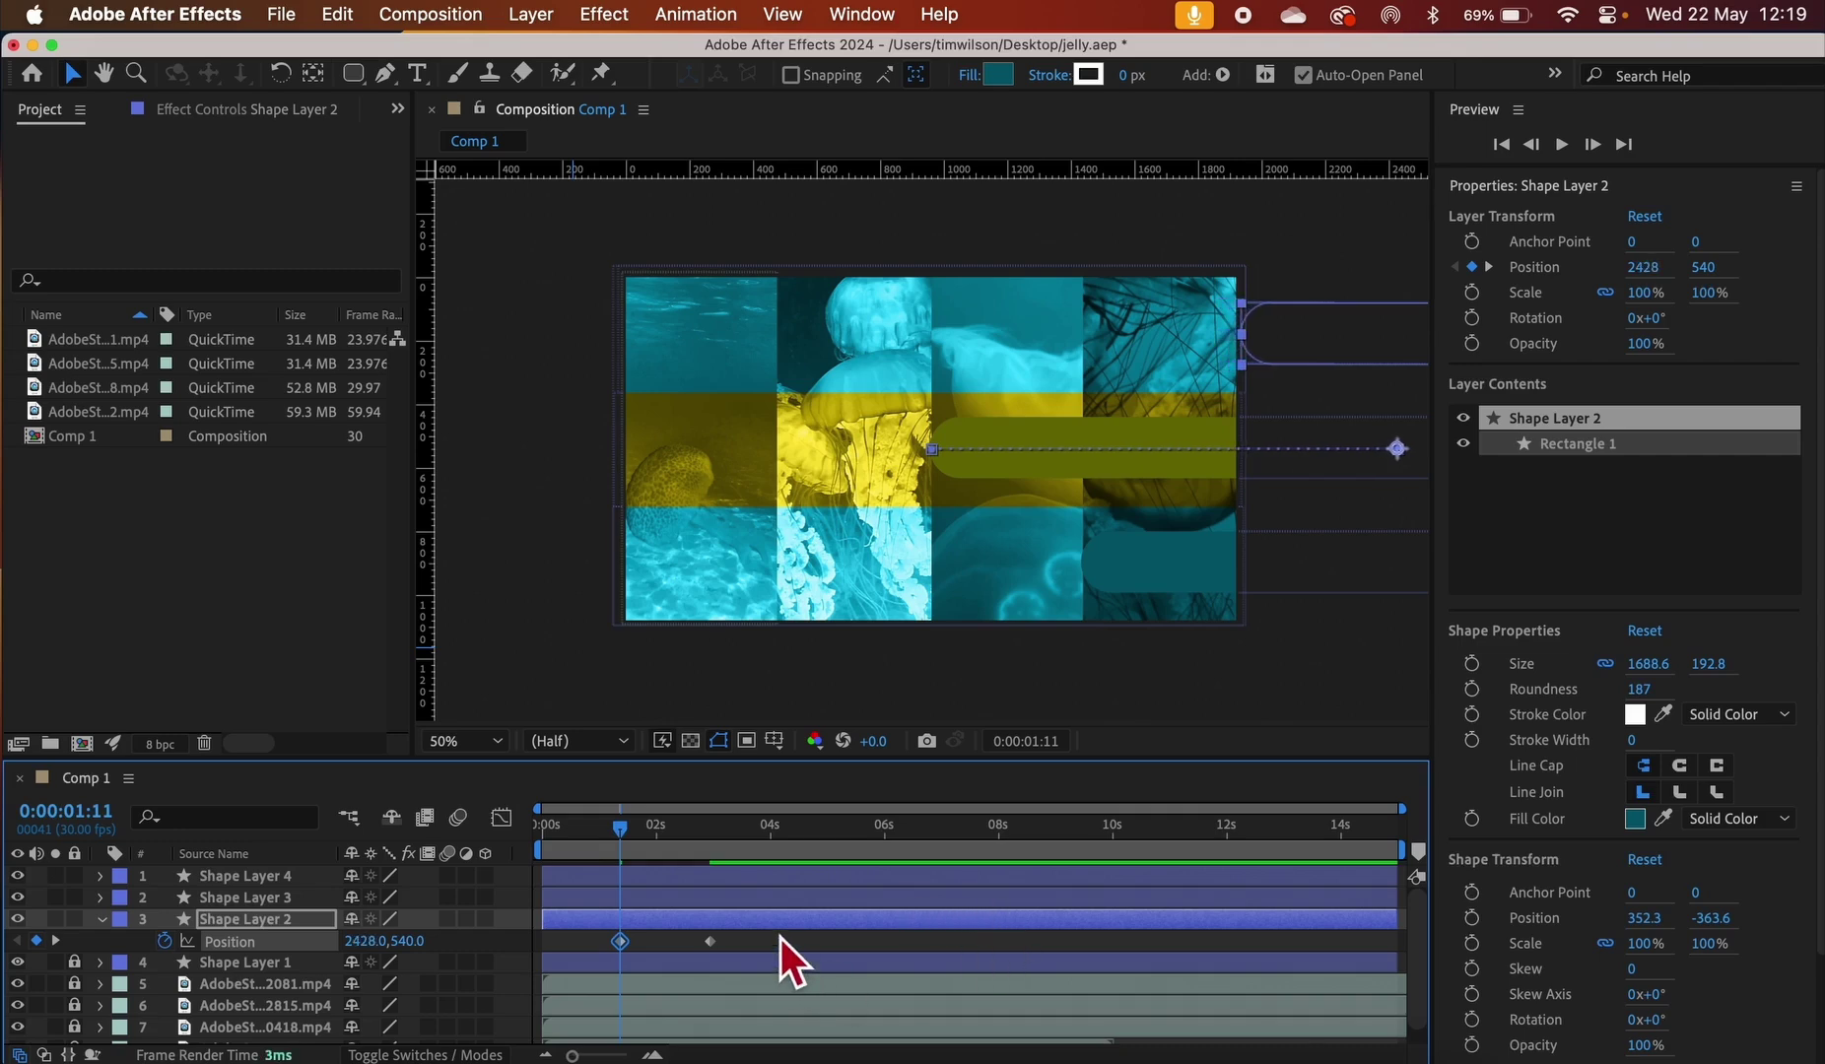
Apply Easy Ease to both position keyframes of Shape Layer 2 and play the animation from the start
left_click_drag(625, 836, 679, 854)
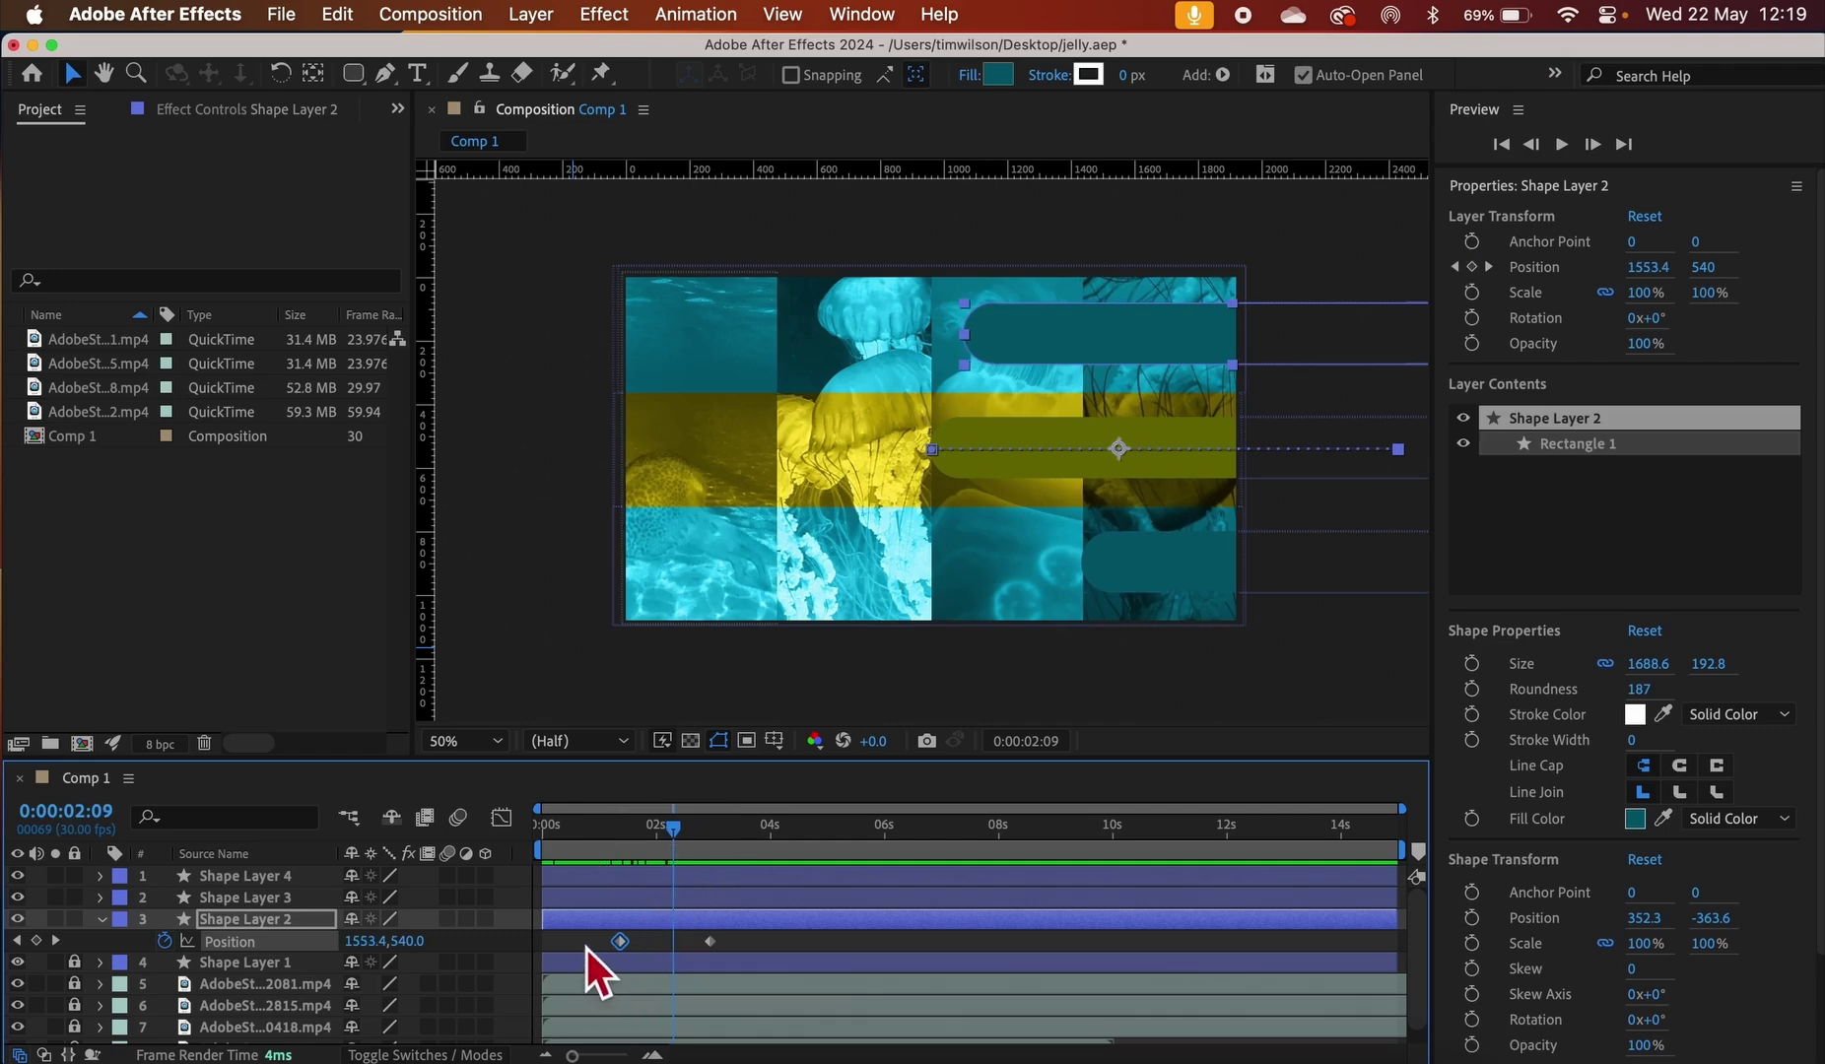
left_click_drag(579, 942, 749, 953)
left_click(696, 14)
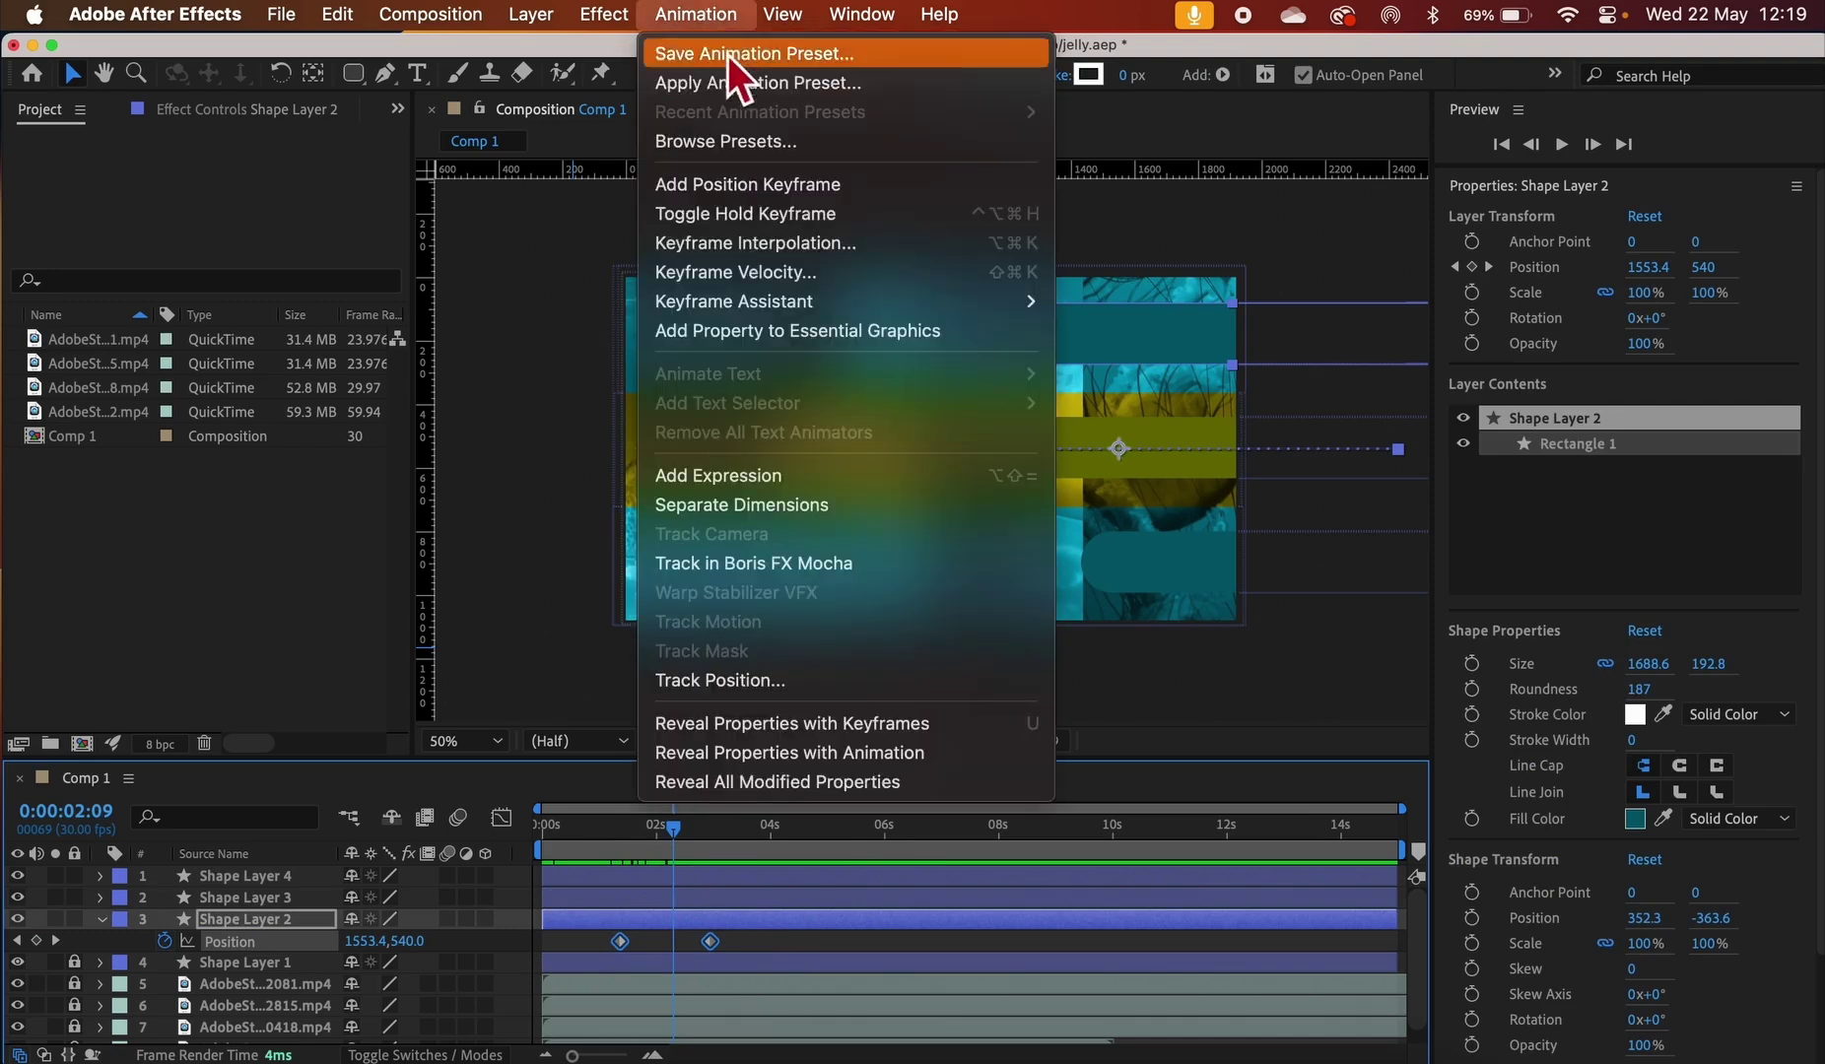
mouse_move(784, 309)
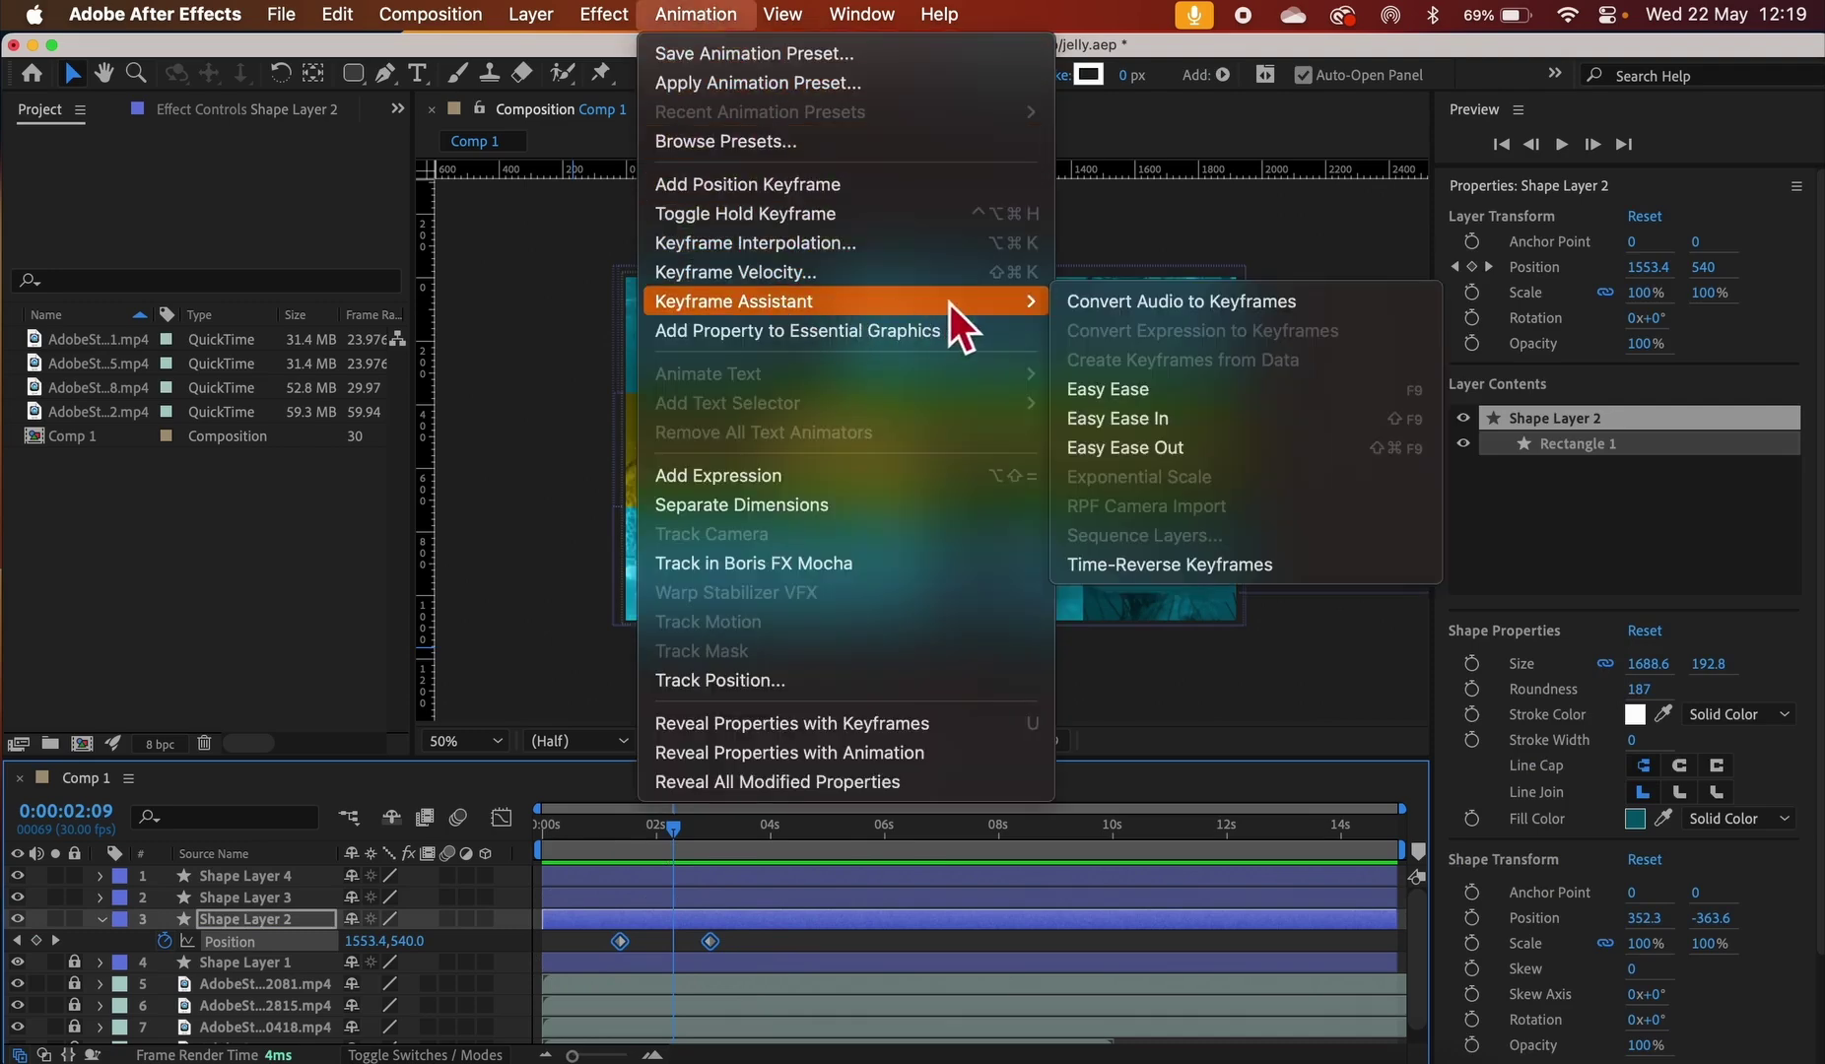
left_click(1114, 395)
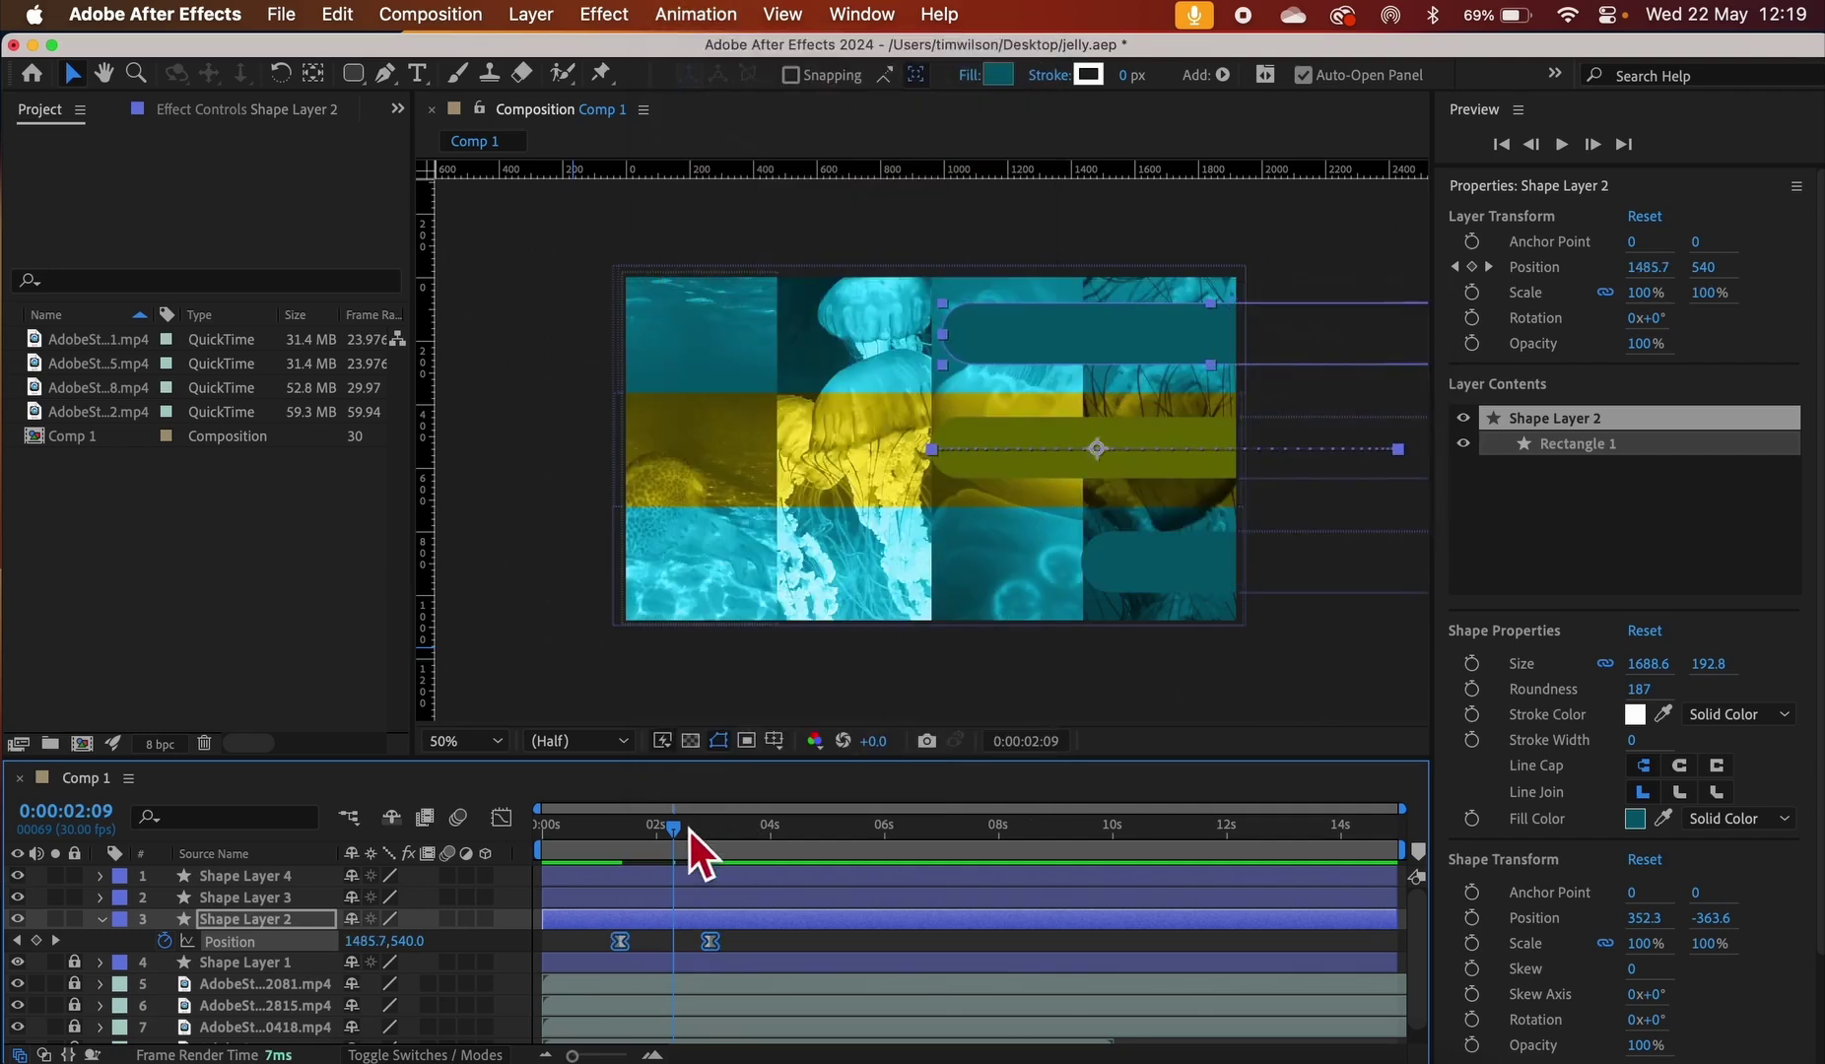
left_click_drag(673, 826, 512, 826)
key("space")
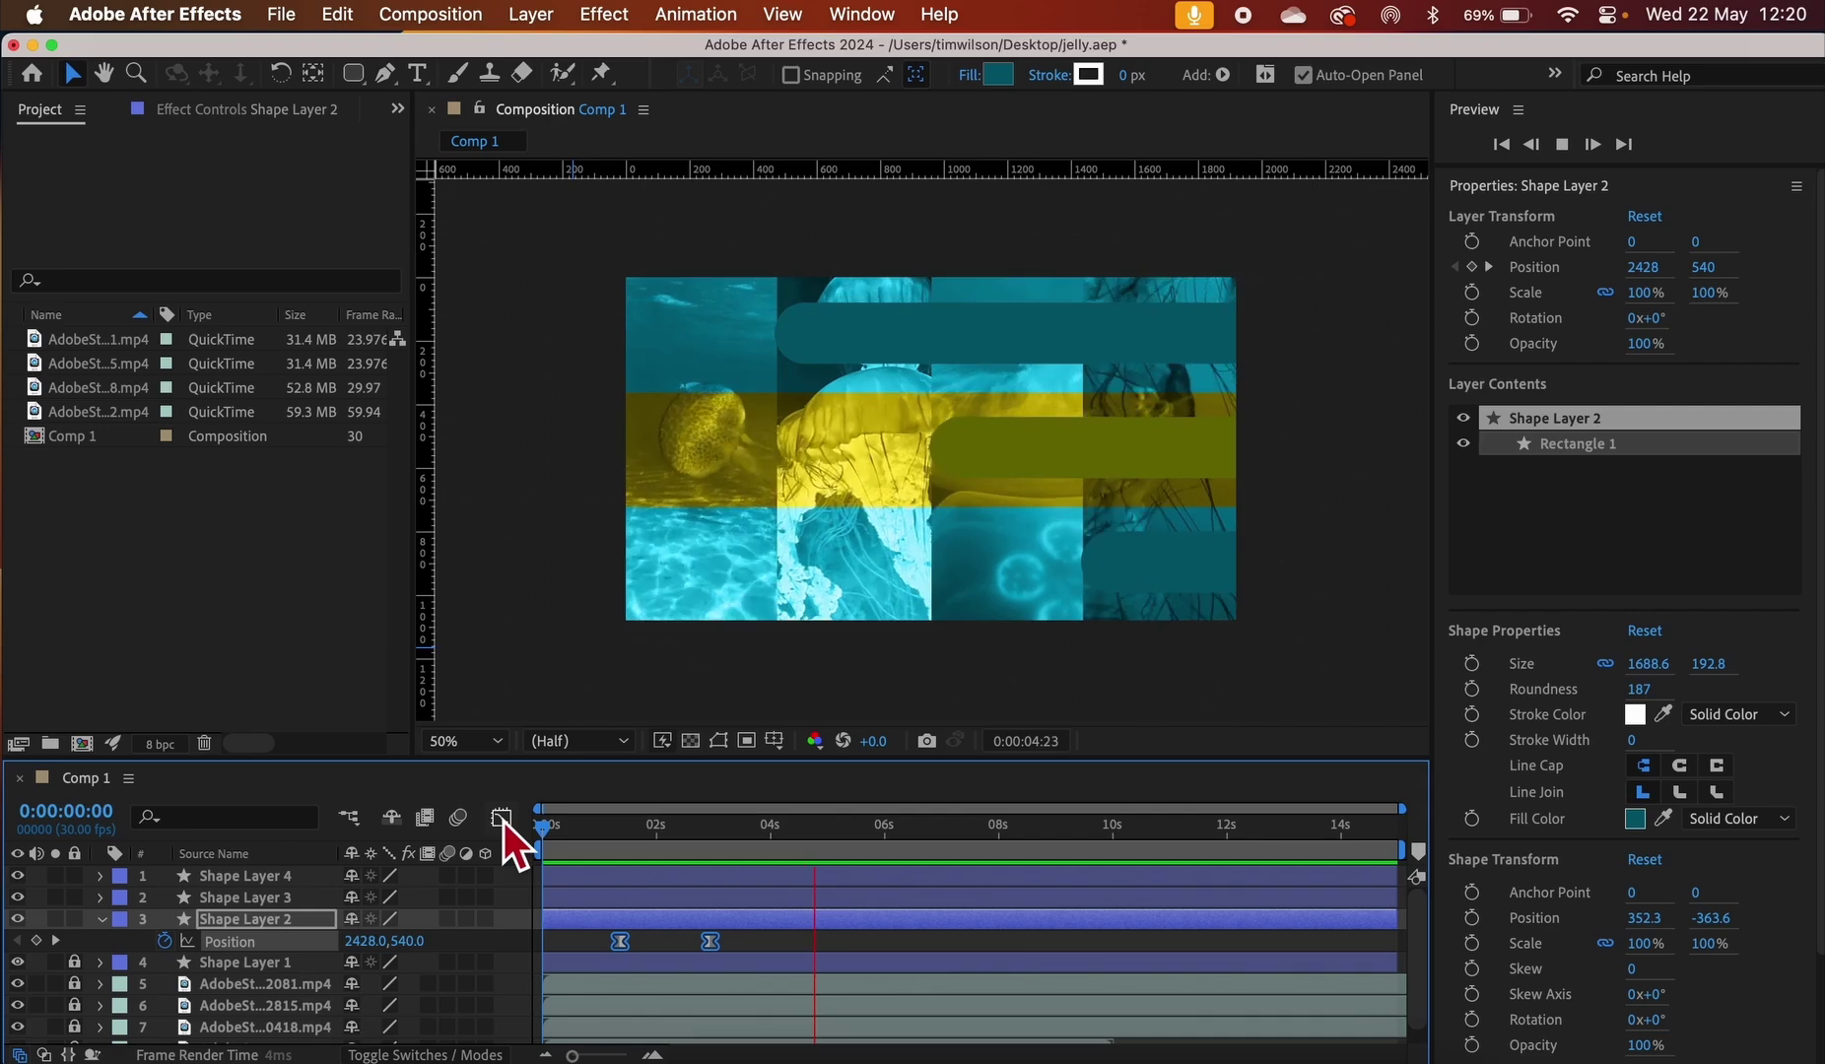
key("space")
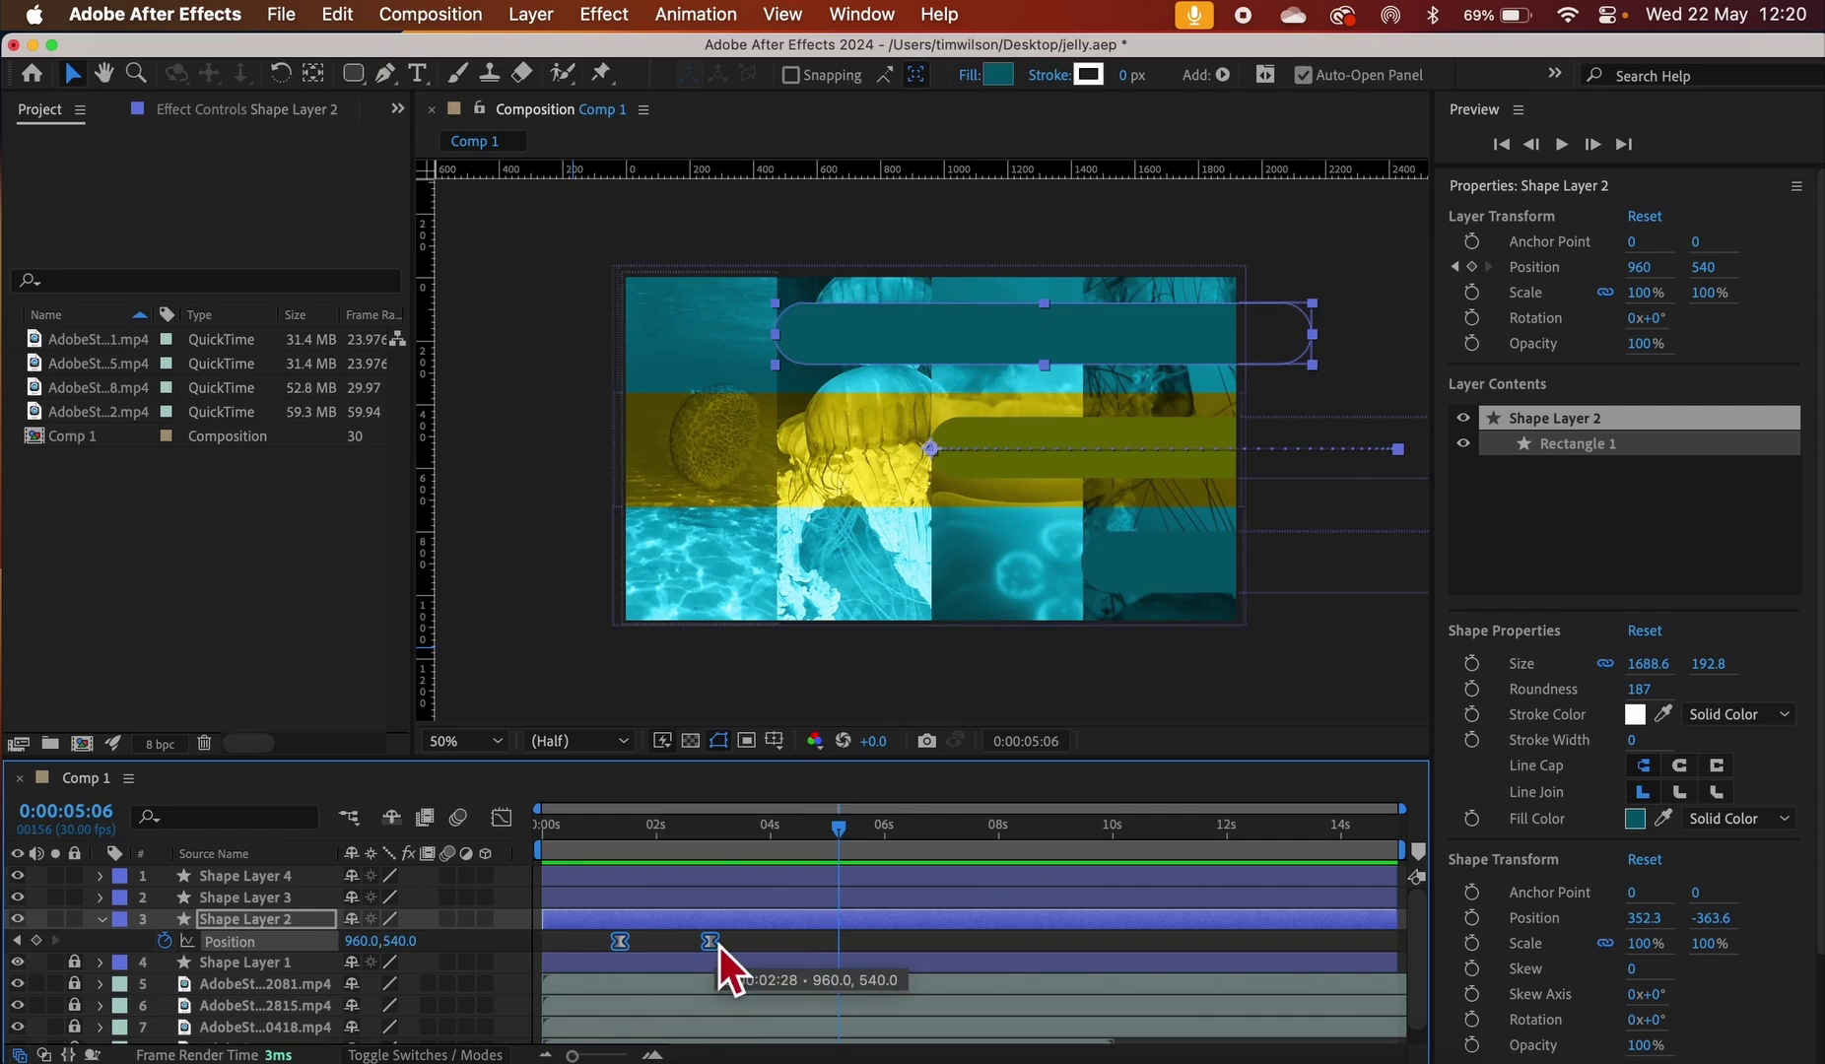
Move Shape Layer 2's second position keyframe earlier to about 2.5 seconds and preview the faster slide-in
left_click_drag(719, 944, 667, 942)
left_click(749, 950)
left_click(554, 830)
key("space")
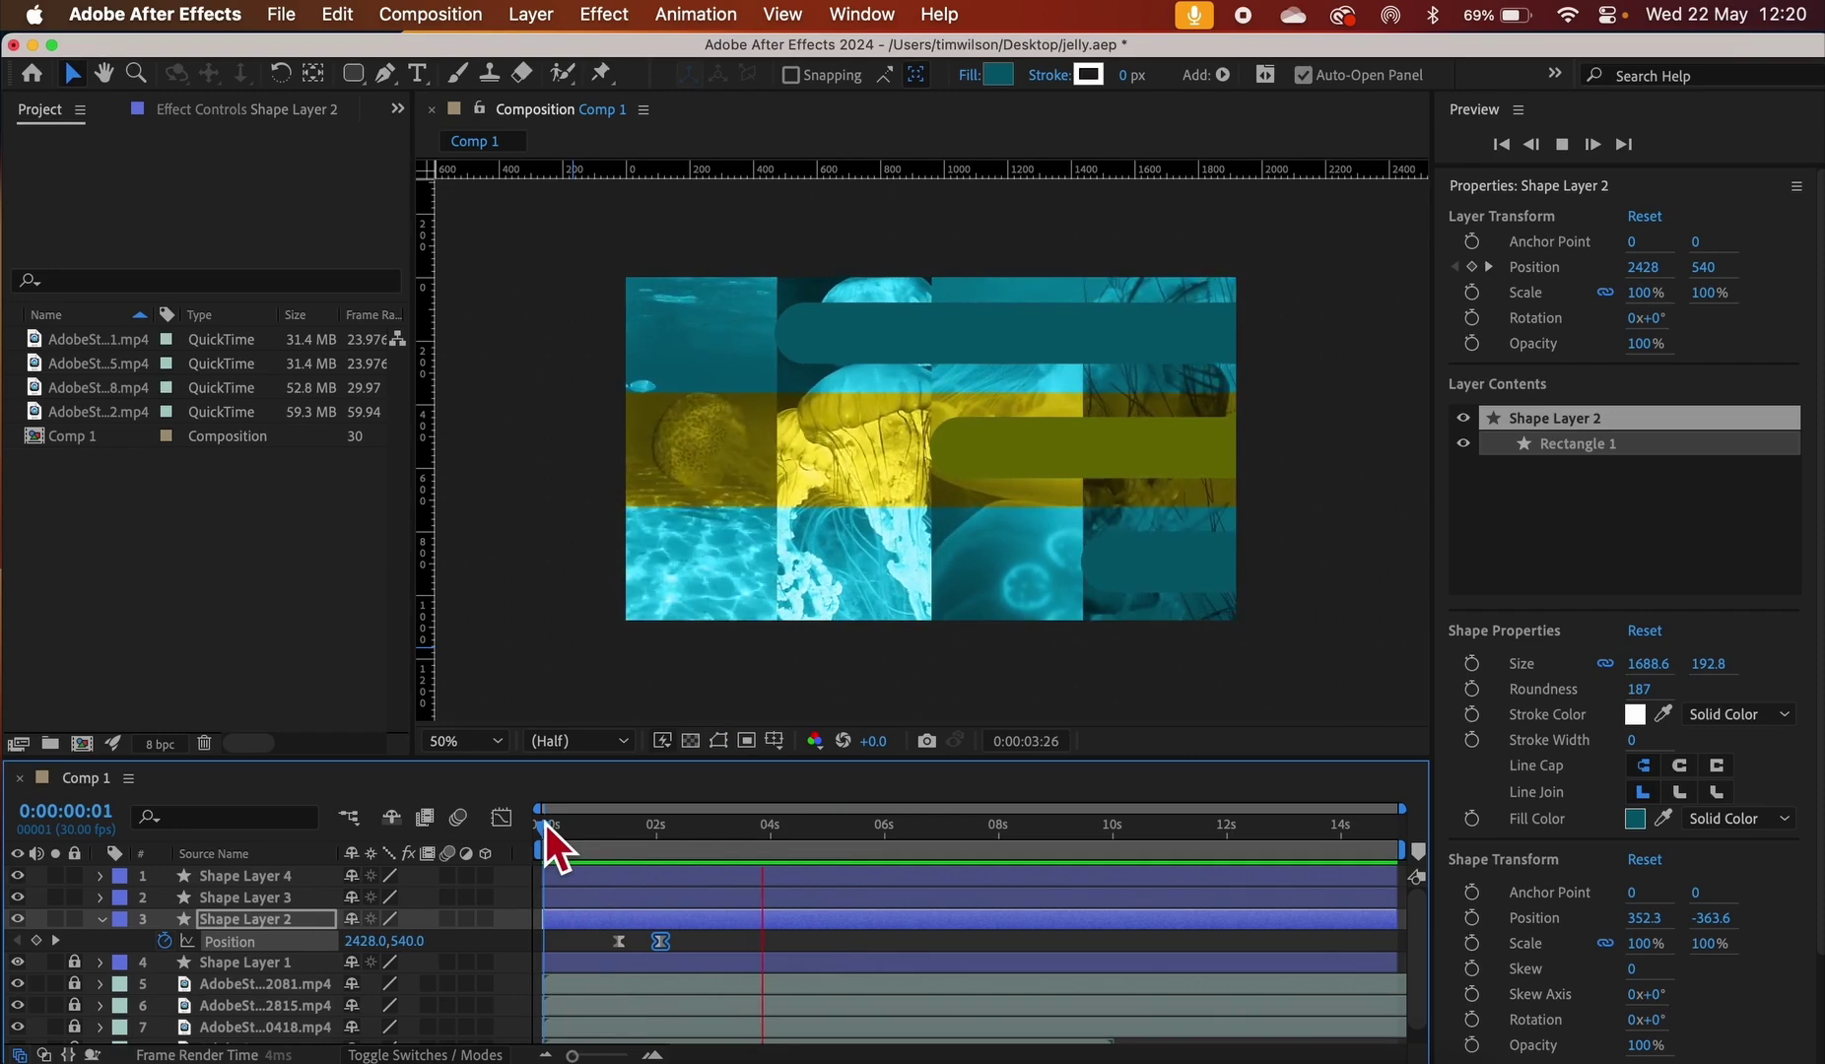
key("space")
left_click_drag(671, 945, 692, 947)
left_click_drag(627, 828, 514, 829)
key("space")
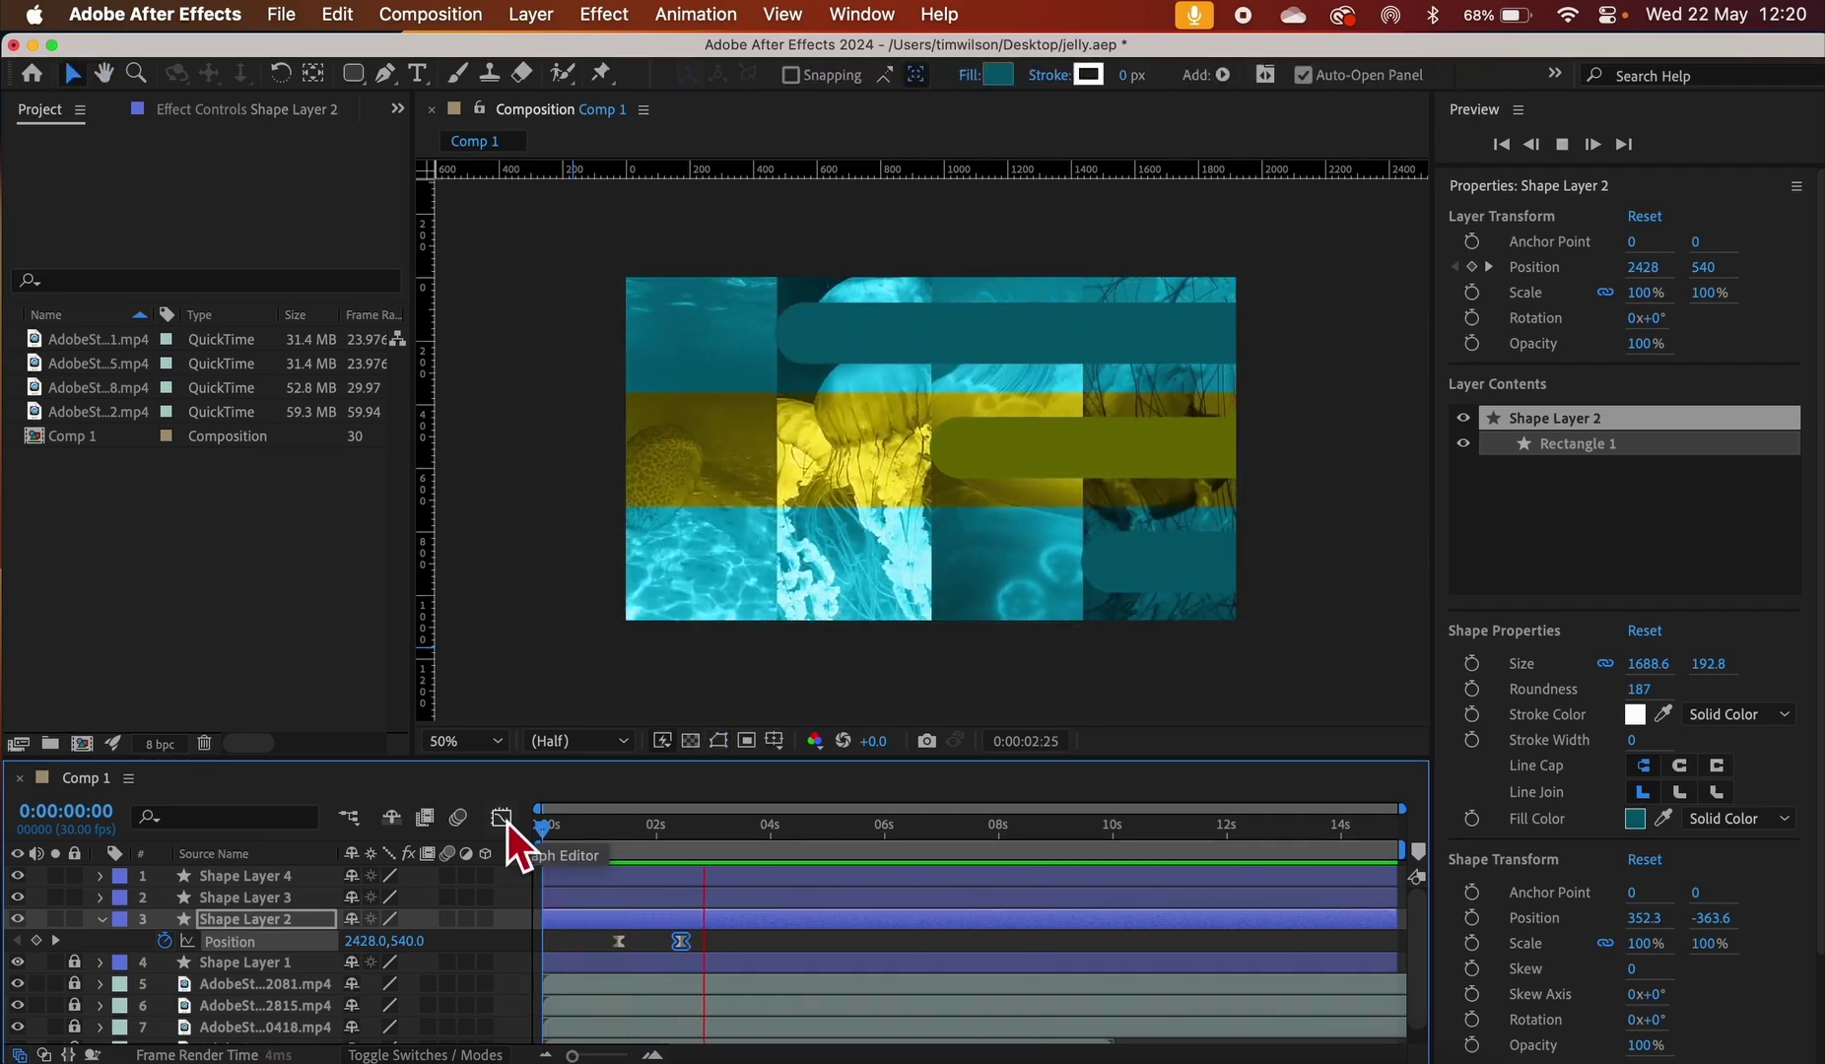
key("space")
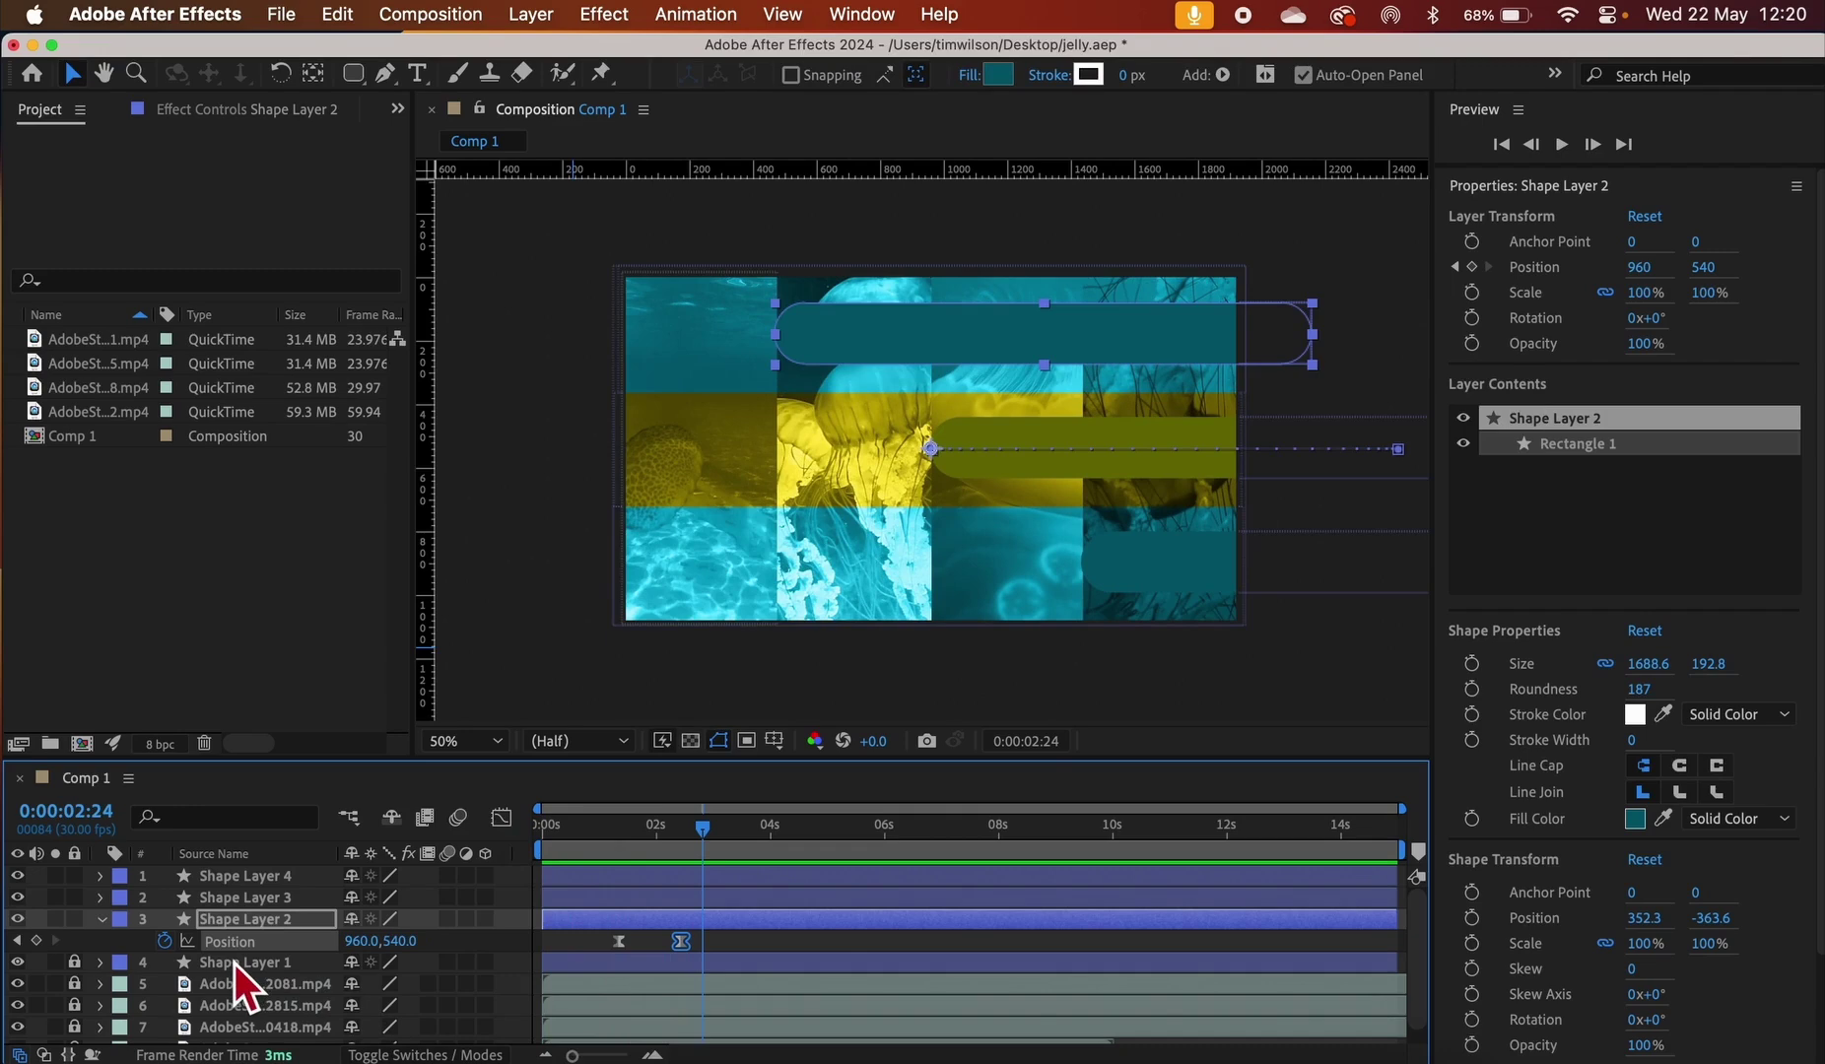
Lock Shape Layer 2 and collapse its properties
left_click(81, 922)
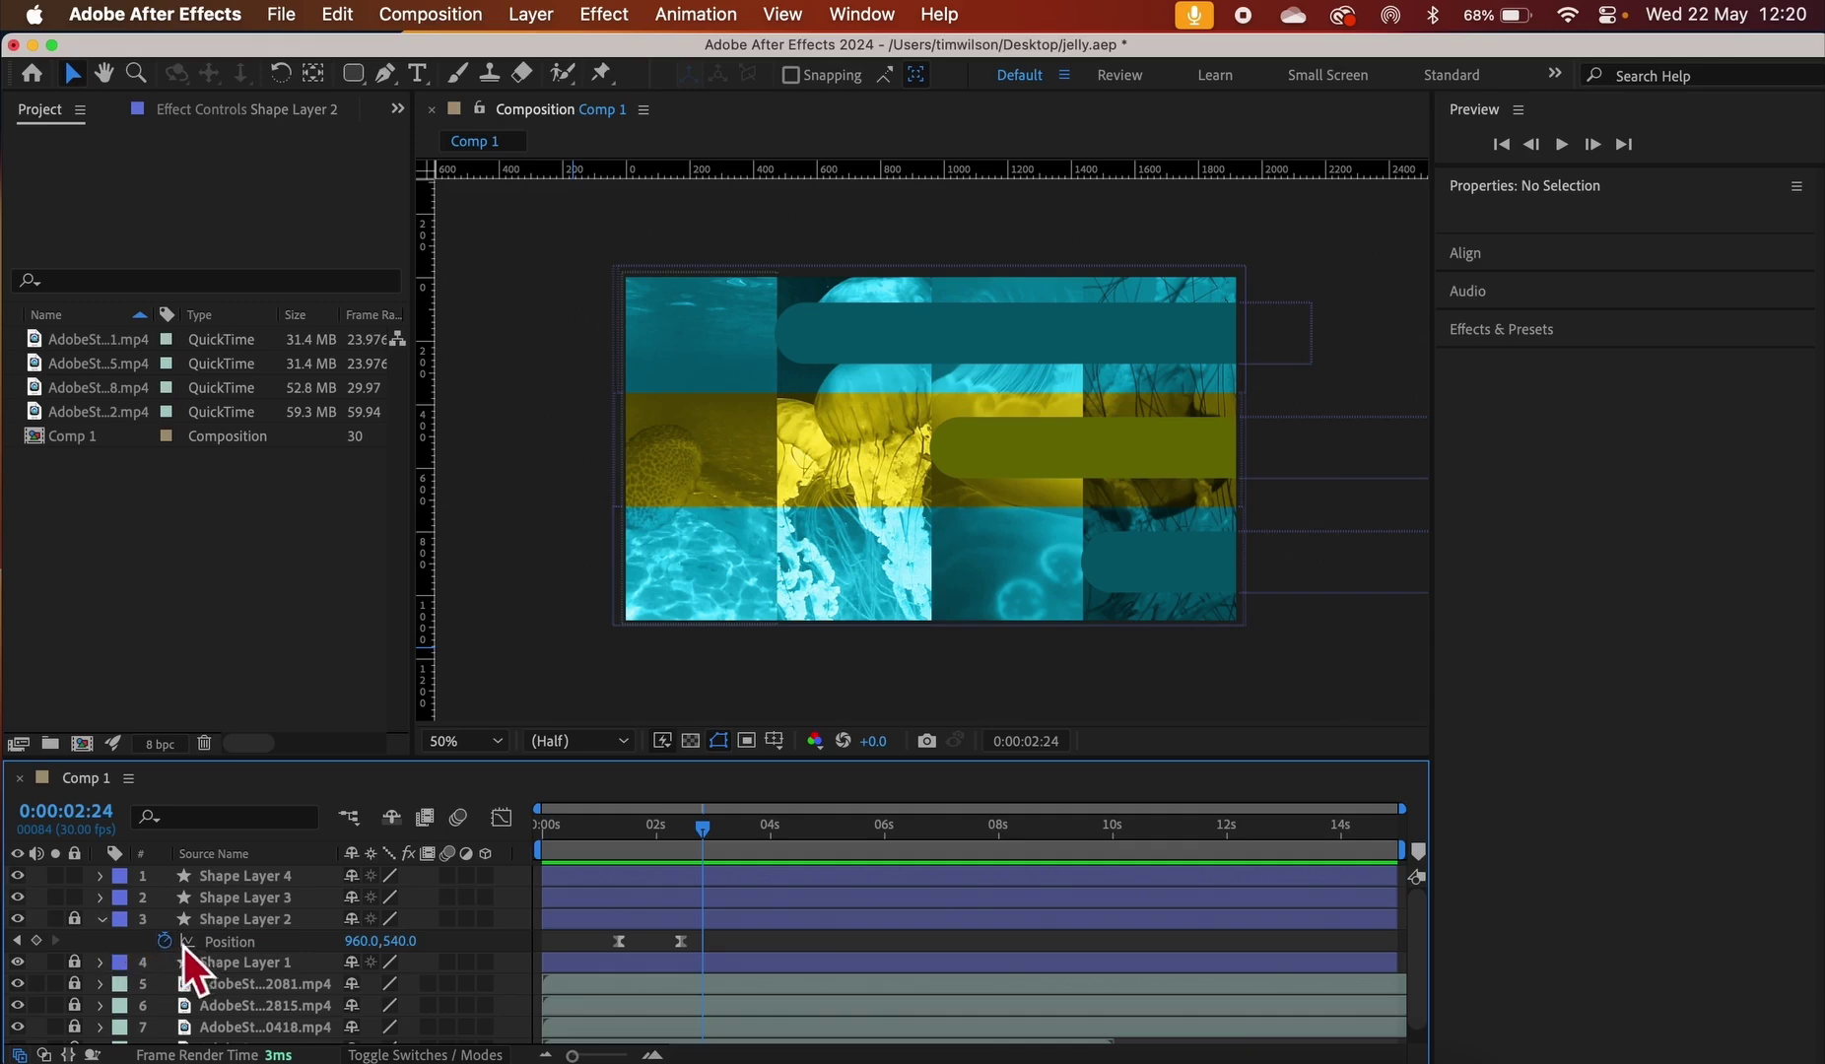
left_click(104, 921)
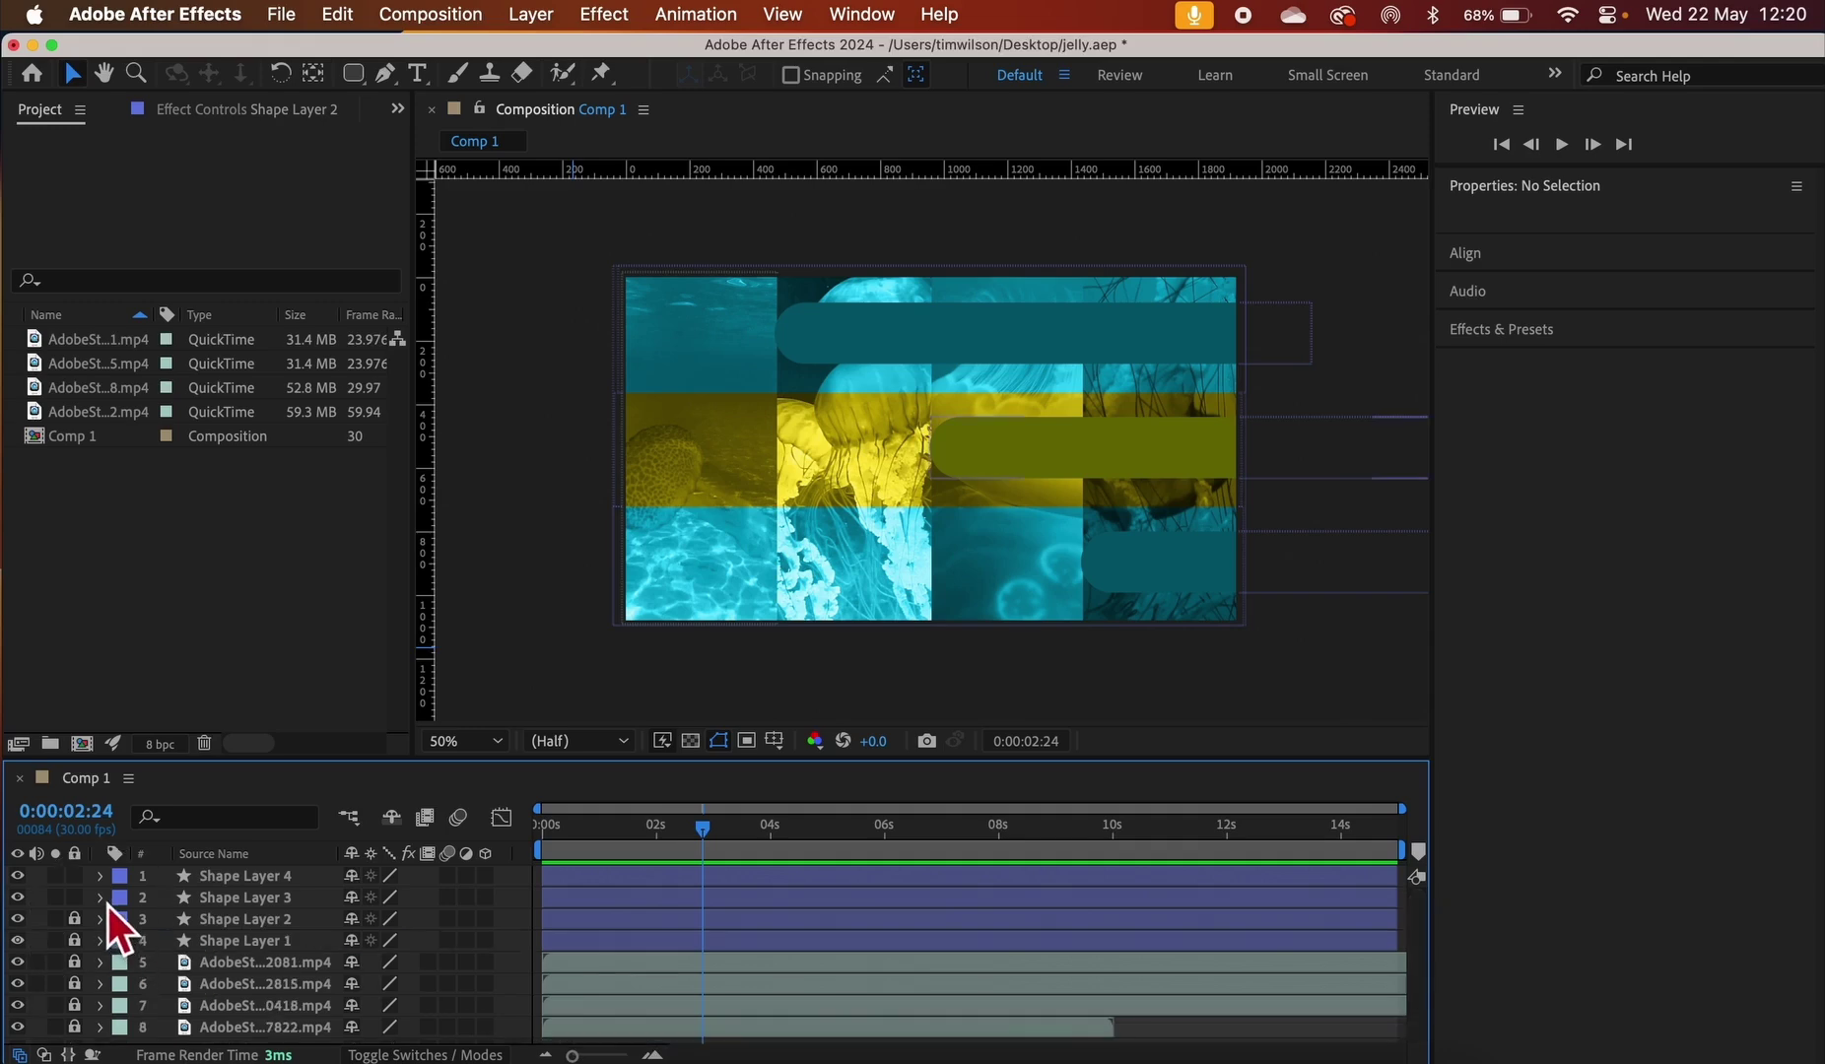
Add a position keyframe to Shape Layer 3 at 0:00:03:17 for its final place in the frame
left_click(218, 899)
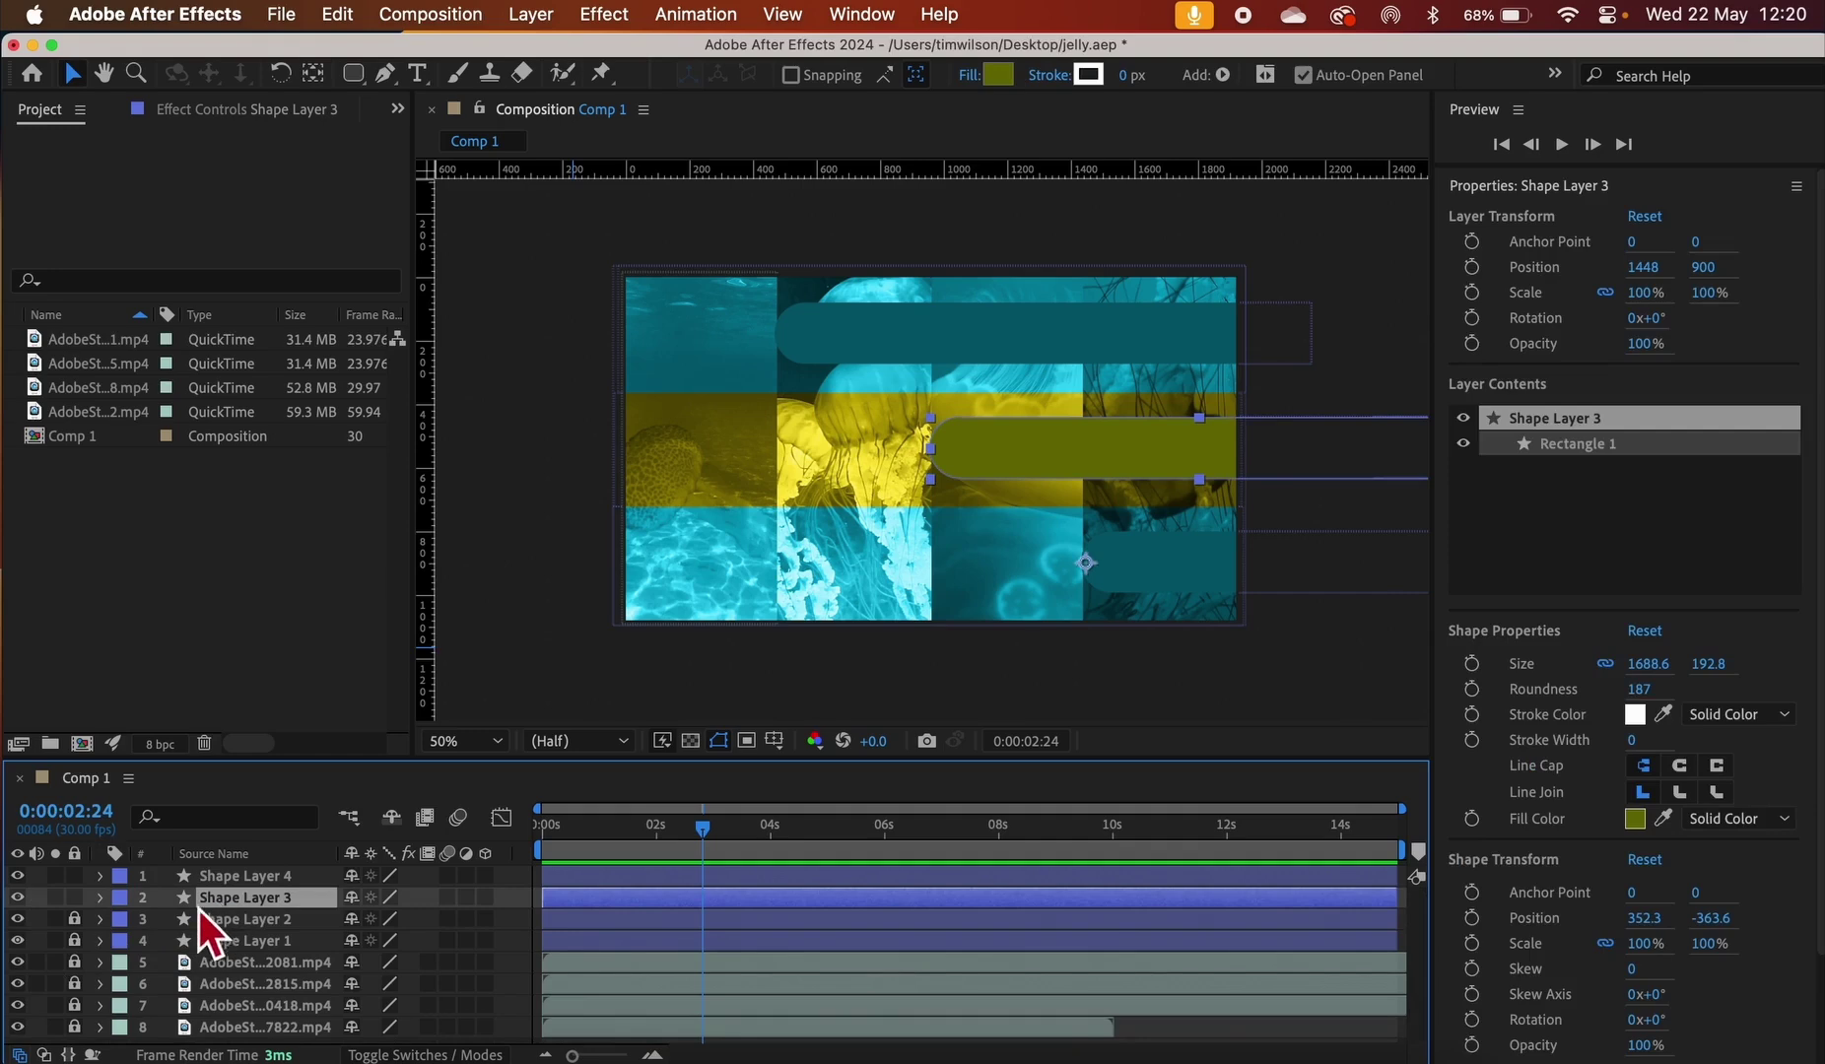
left_click(103, 898)
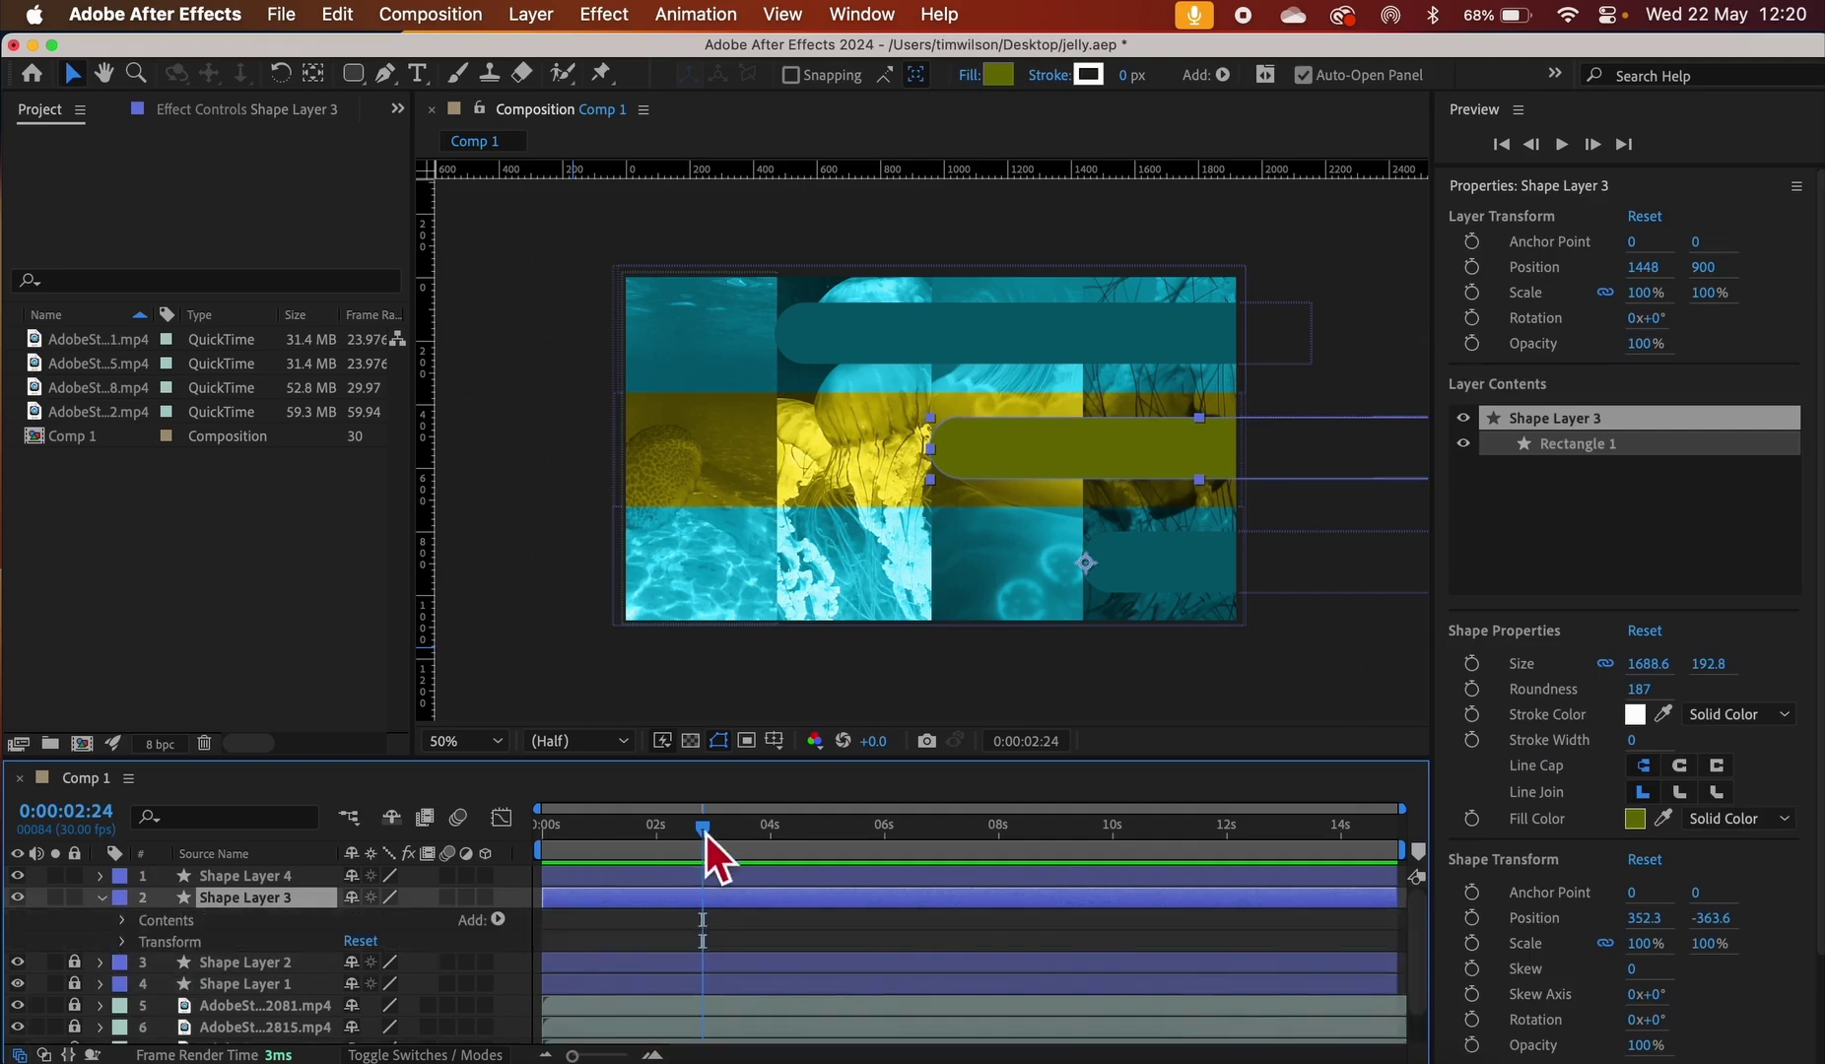
left_click_drag(708, 834, 749, 829)
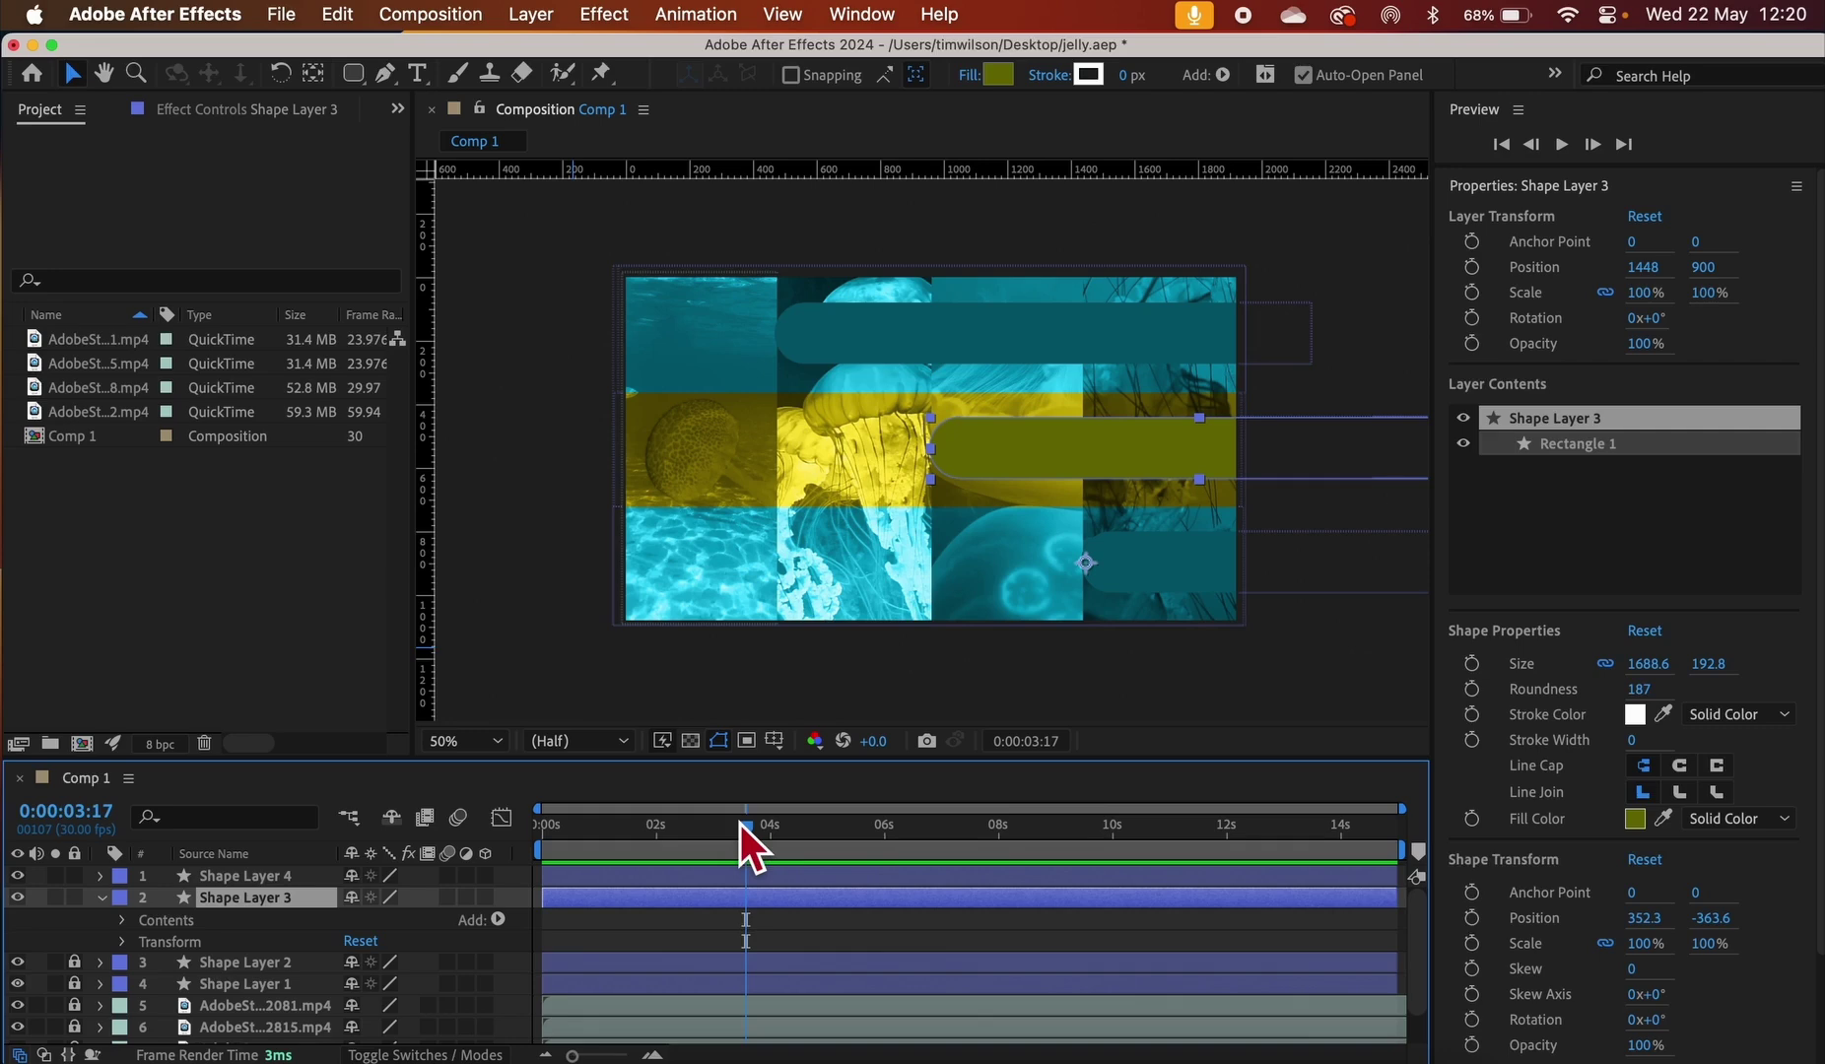
left_click(125, 943)
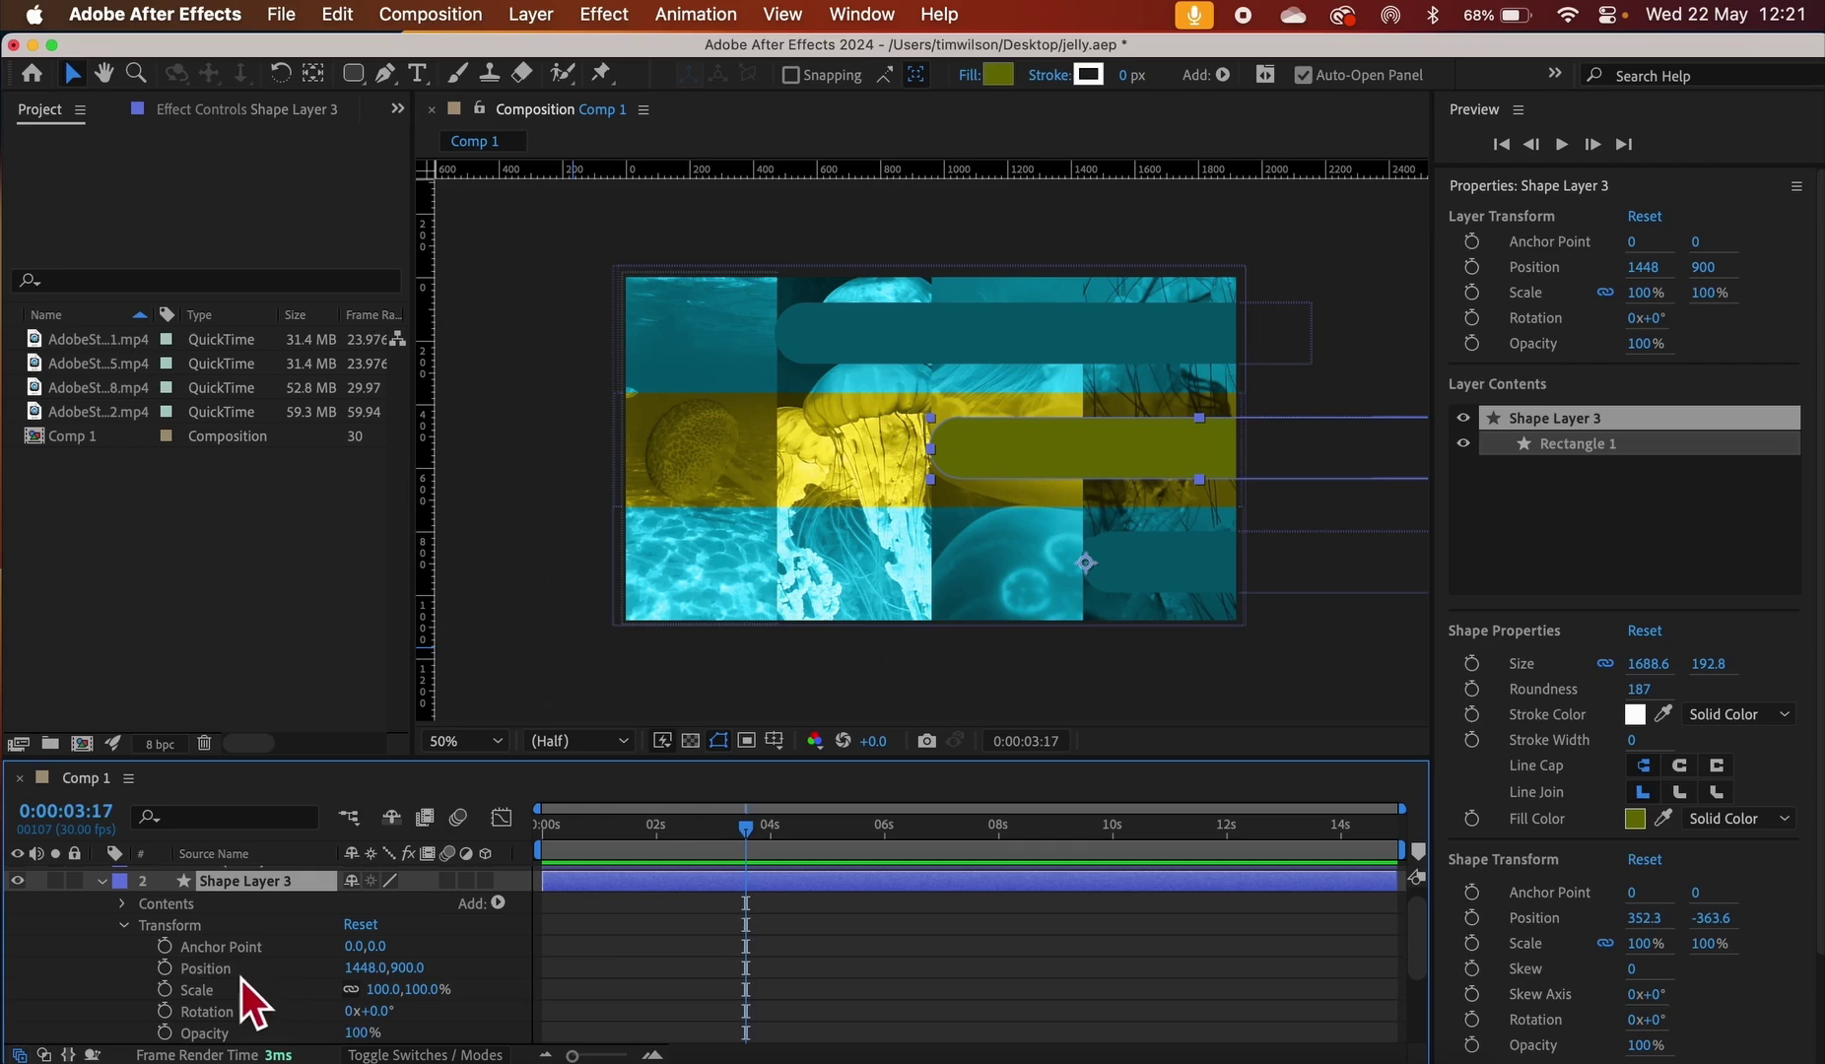
left_click(165, 969)
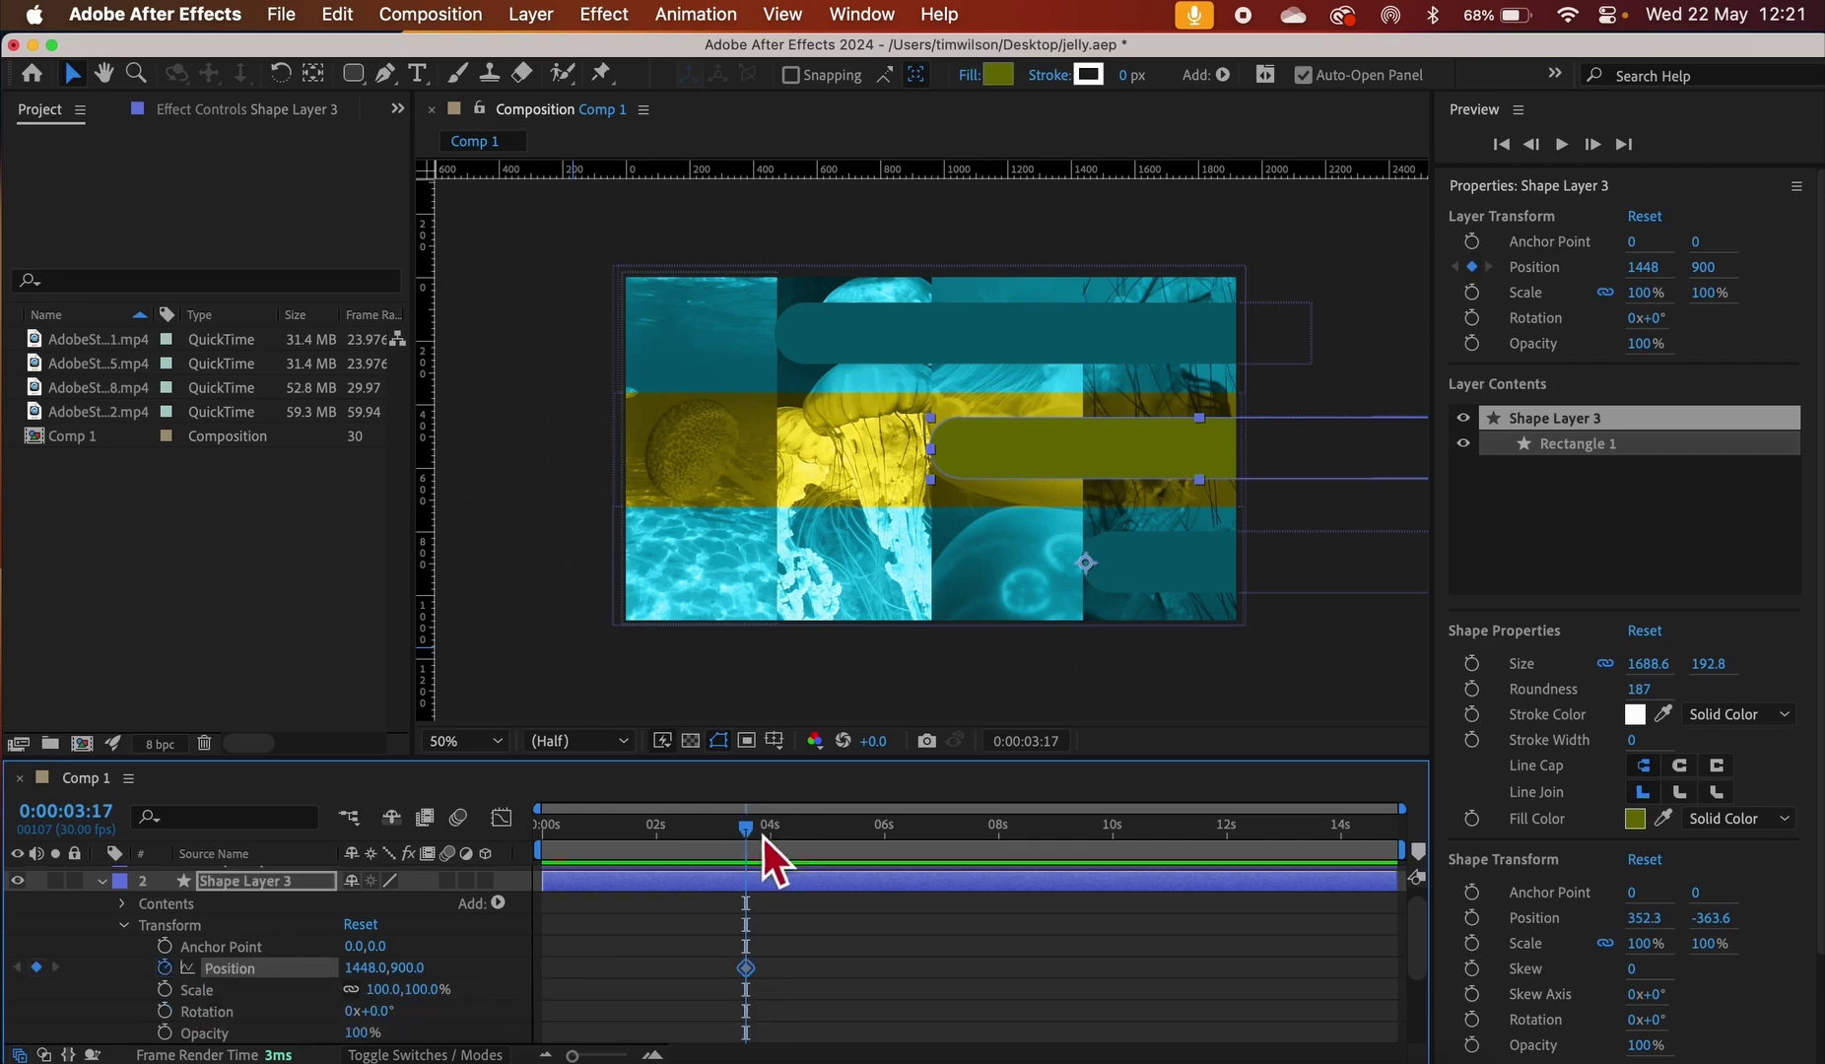
At 0:00:02:14, set Shape Layer 3's position to 2437, 900, just outside the frame, and preview the slide-in from the start
left_click_drag(757, 832, 684, 834)
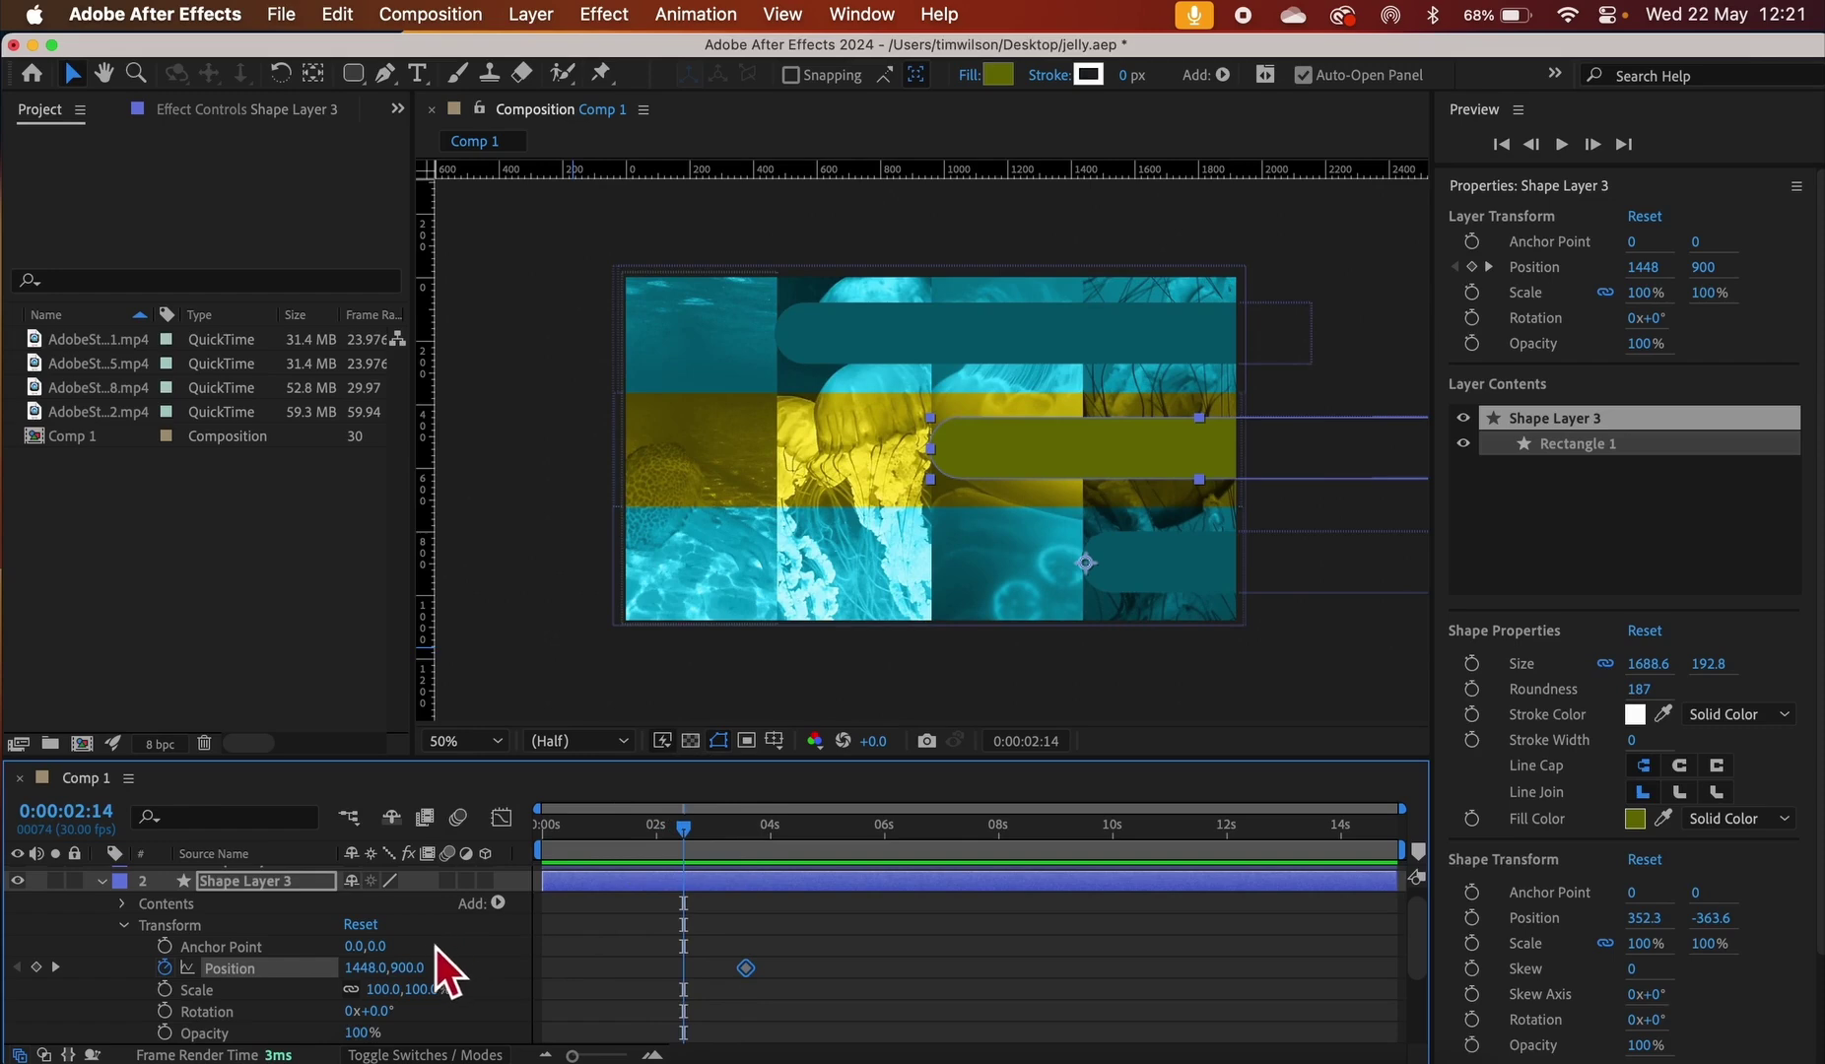
left_click_drag(367, 968, 1611, 936)
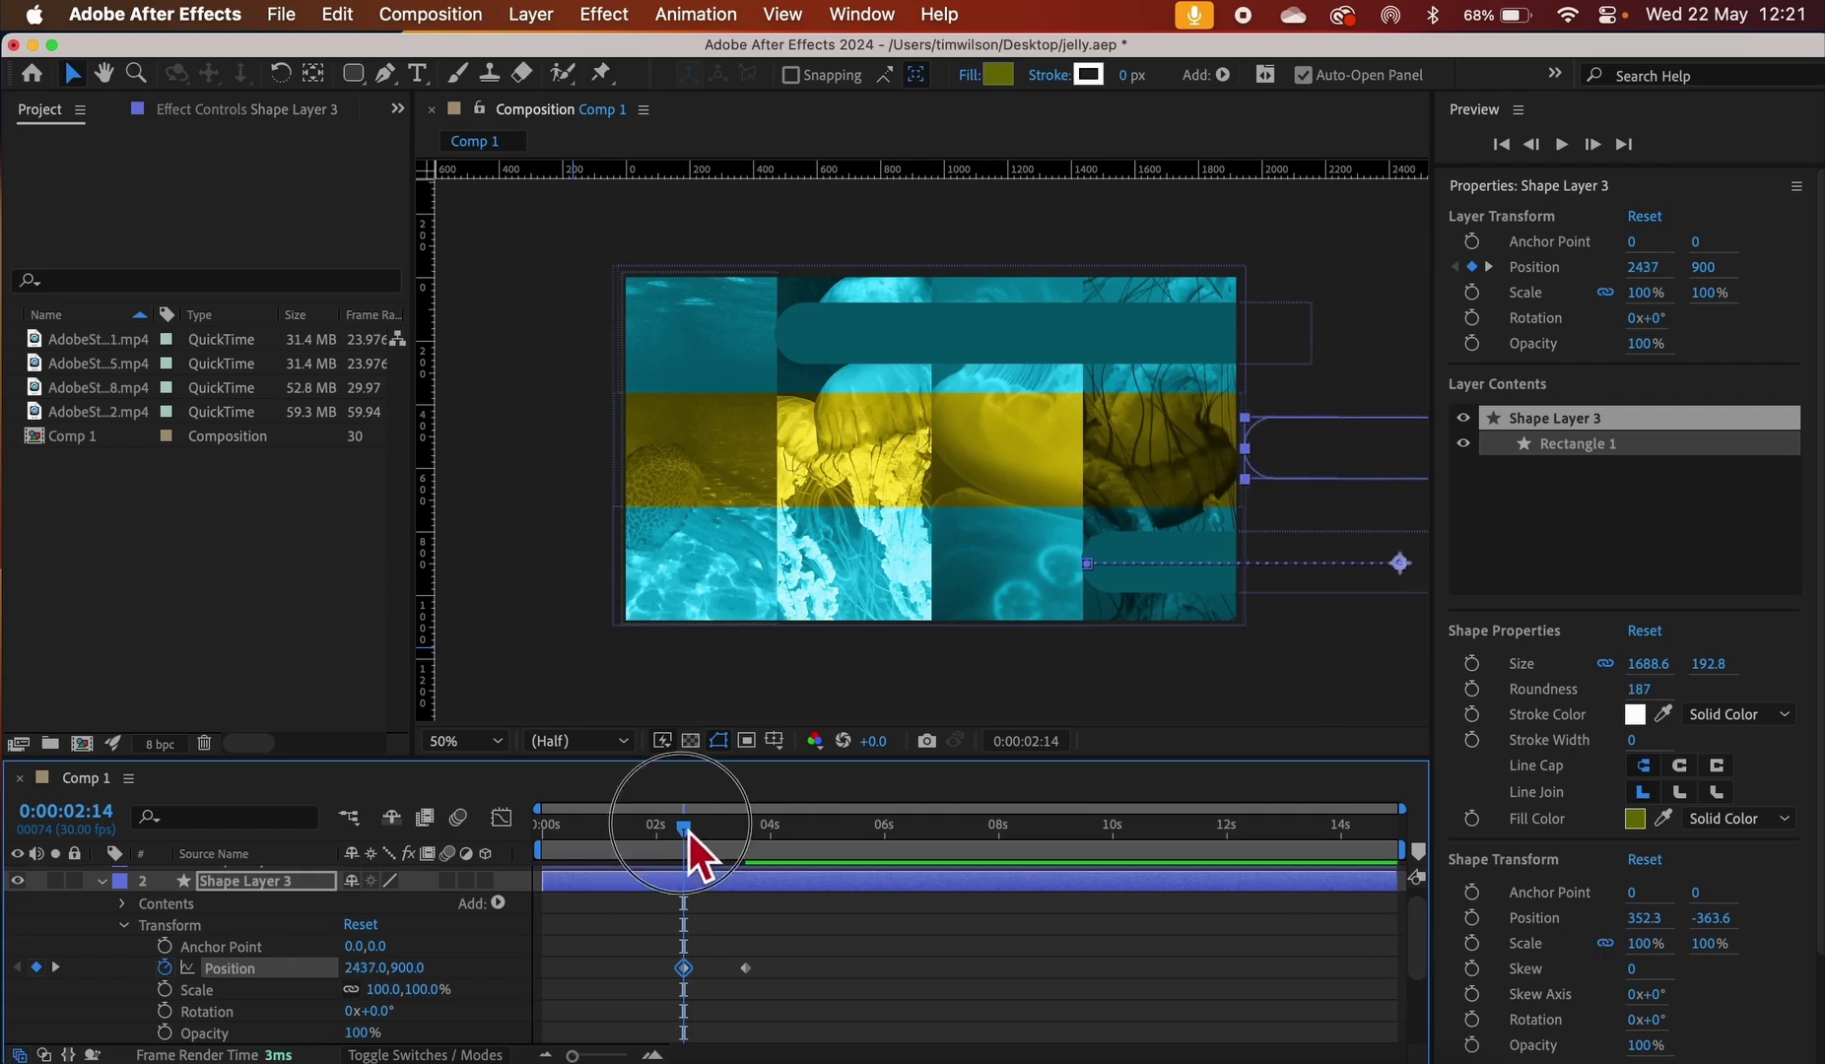
left_click_drag(689, 833, 510, 826)
key("space")
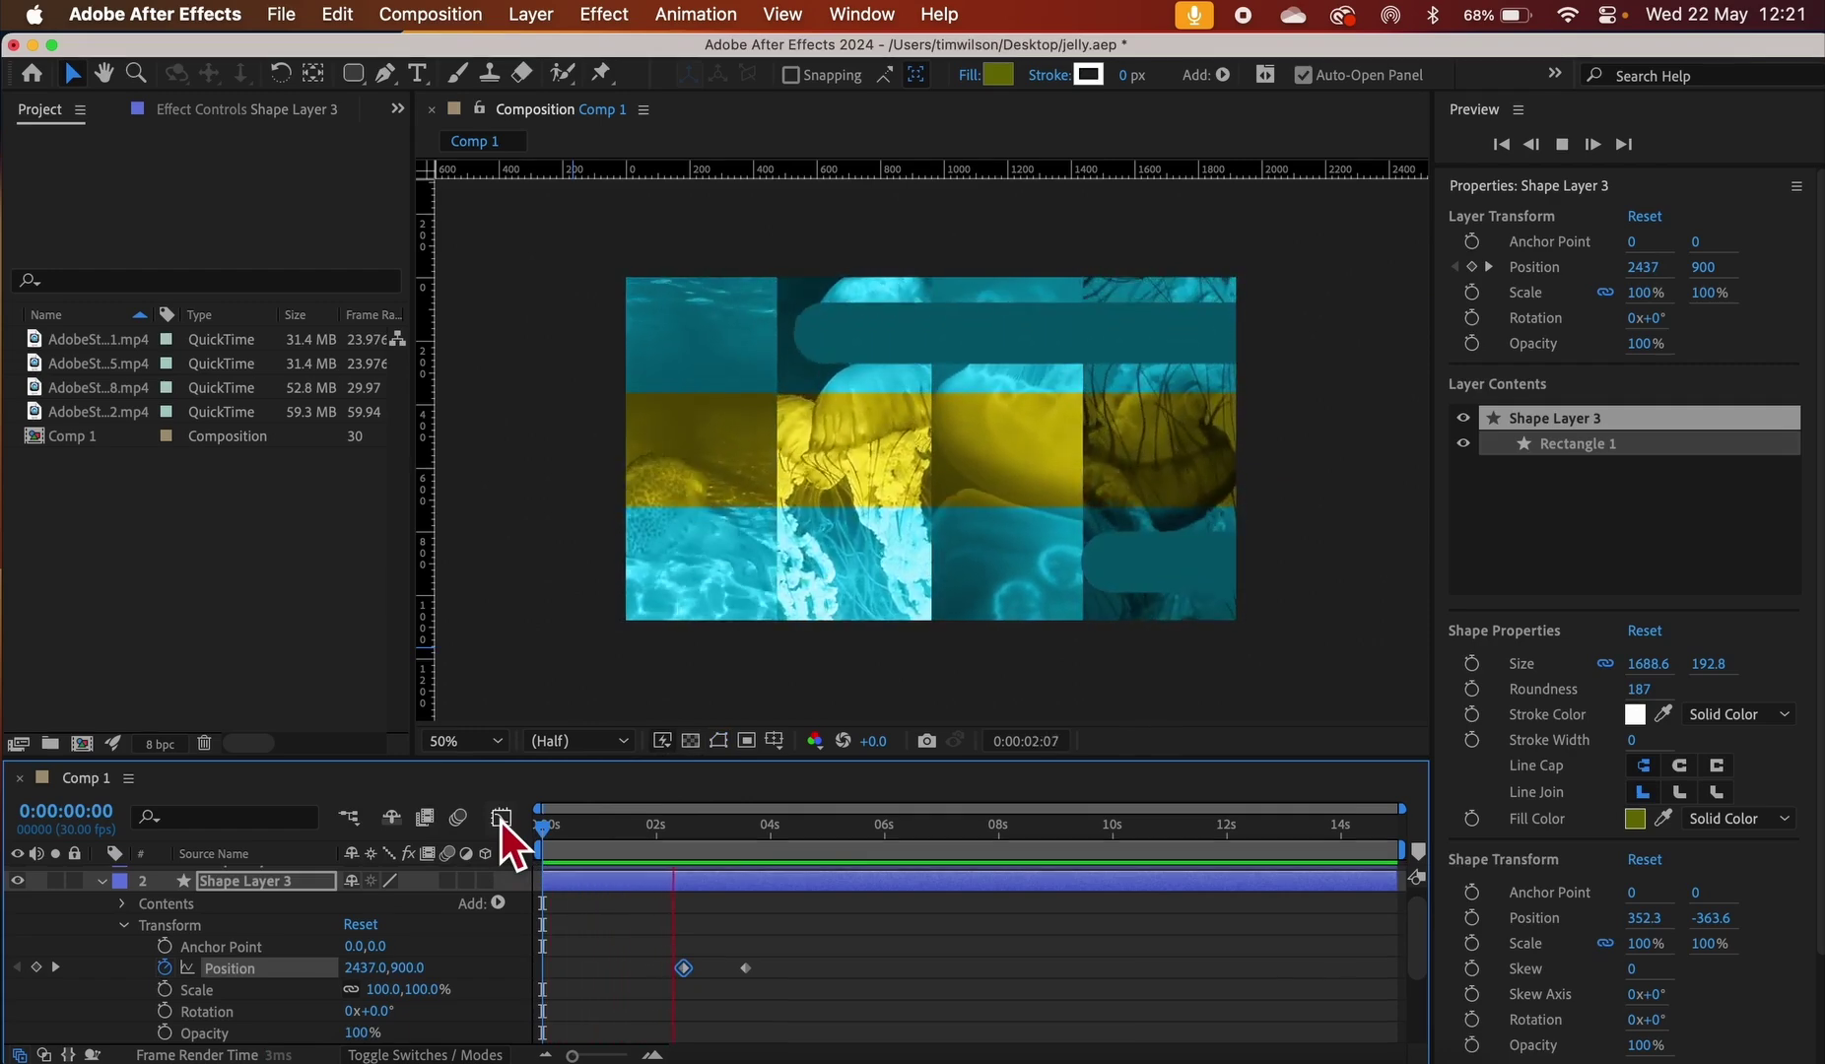
key("space")
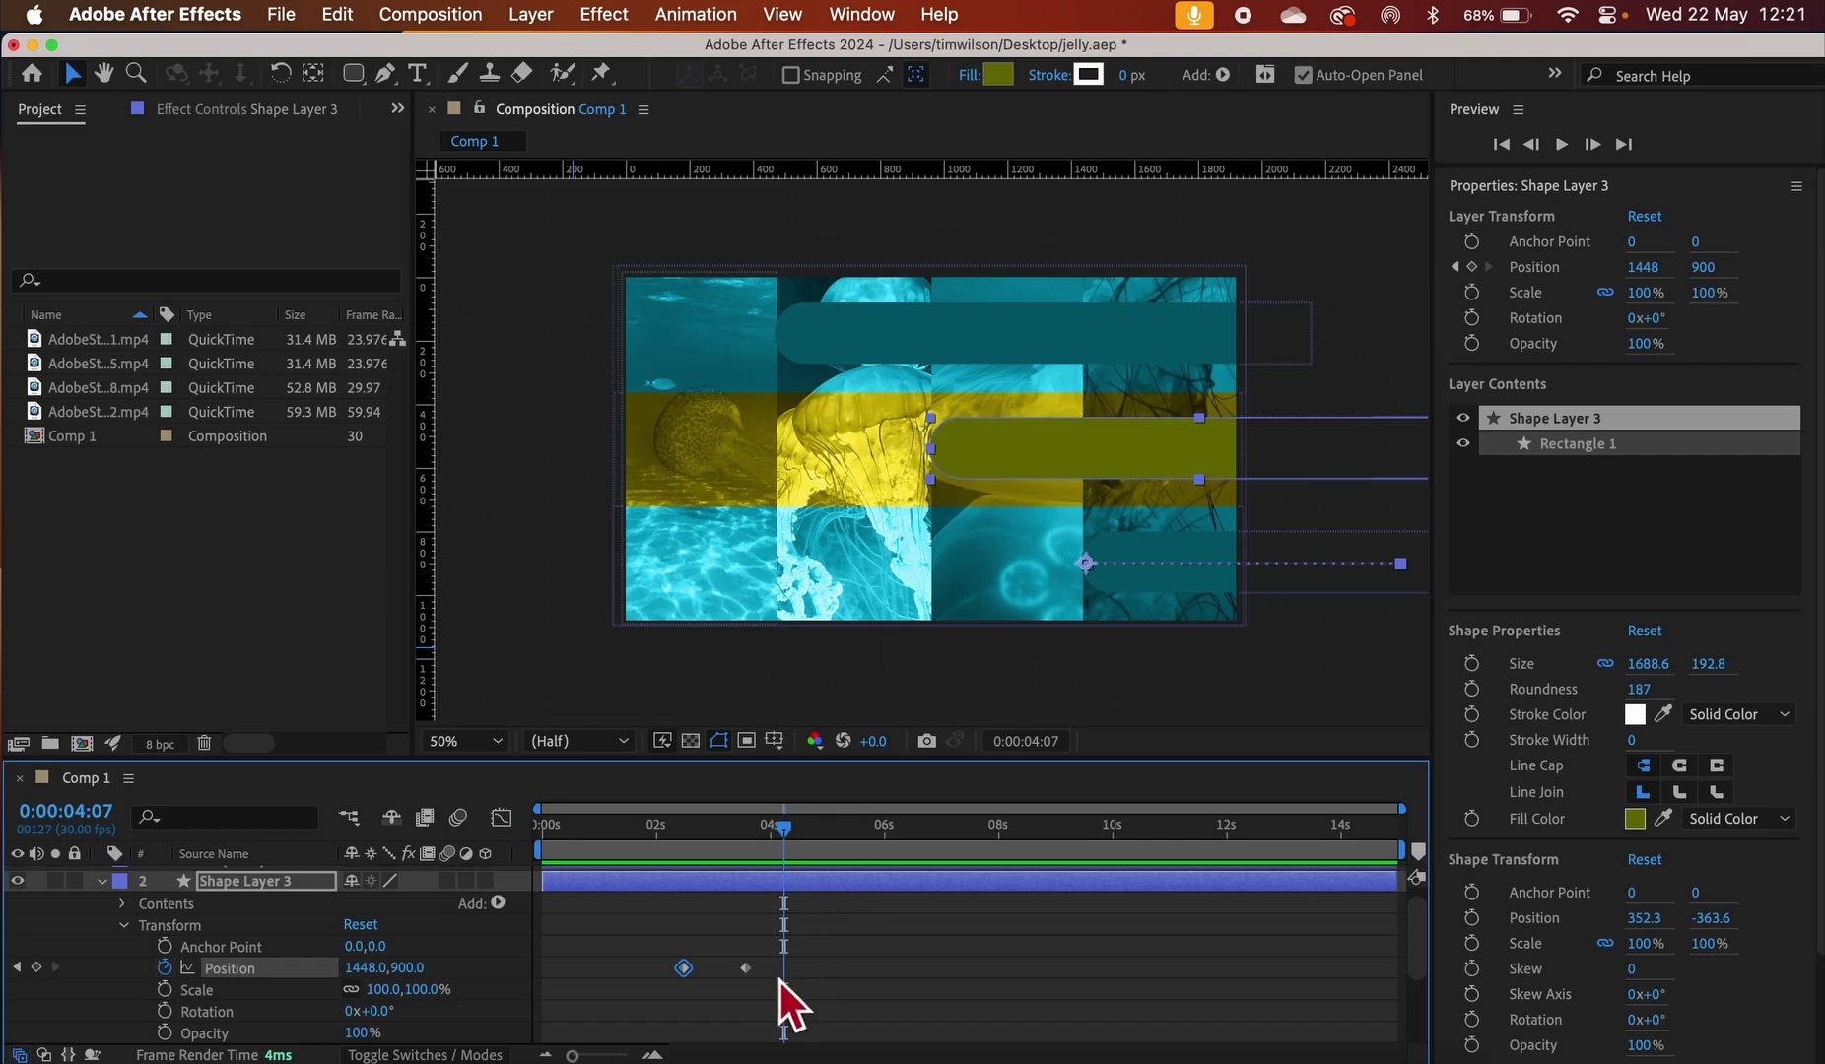
Apply Easy Ease to both position keyframes of Shape Layer 3
left_click_drag(820, 971, 663, 976)
left_click(734, 14)
mouse_move(858, 311)
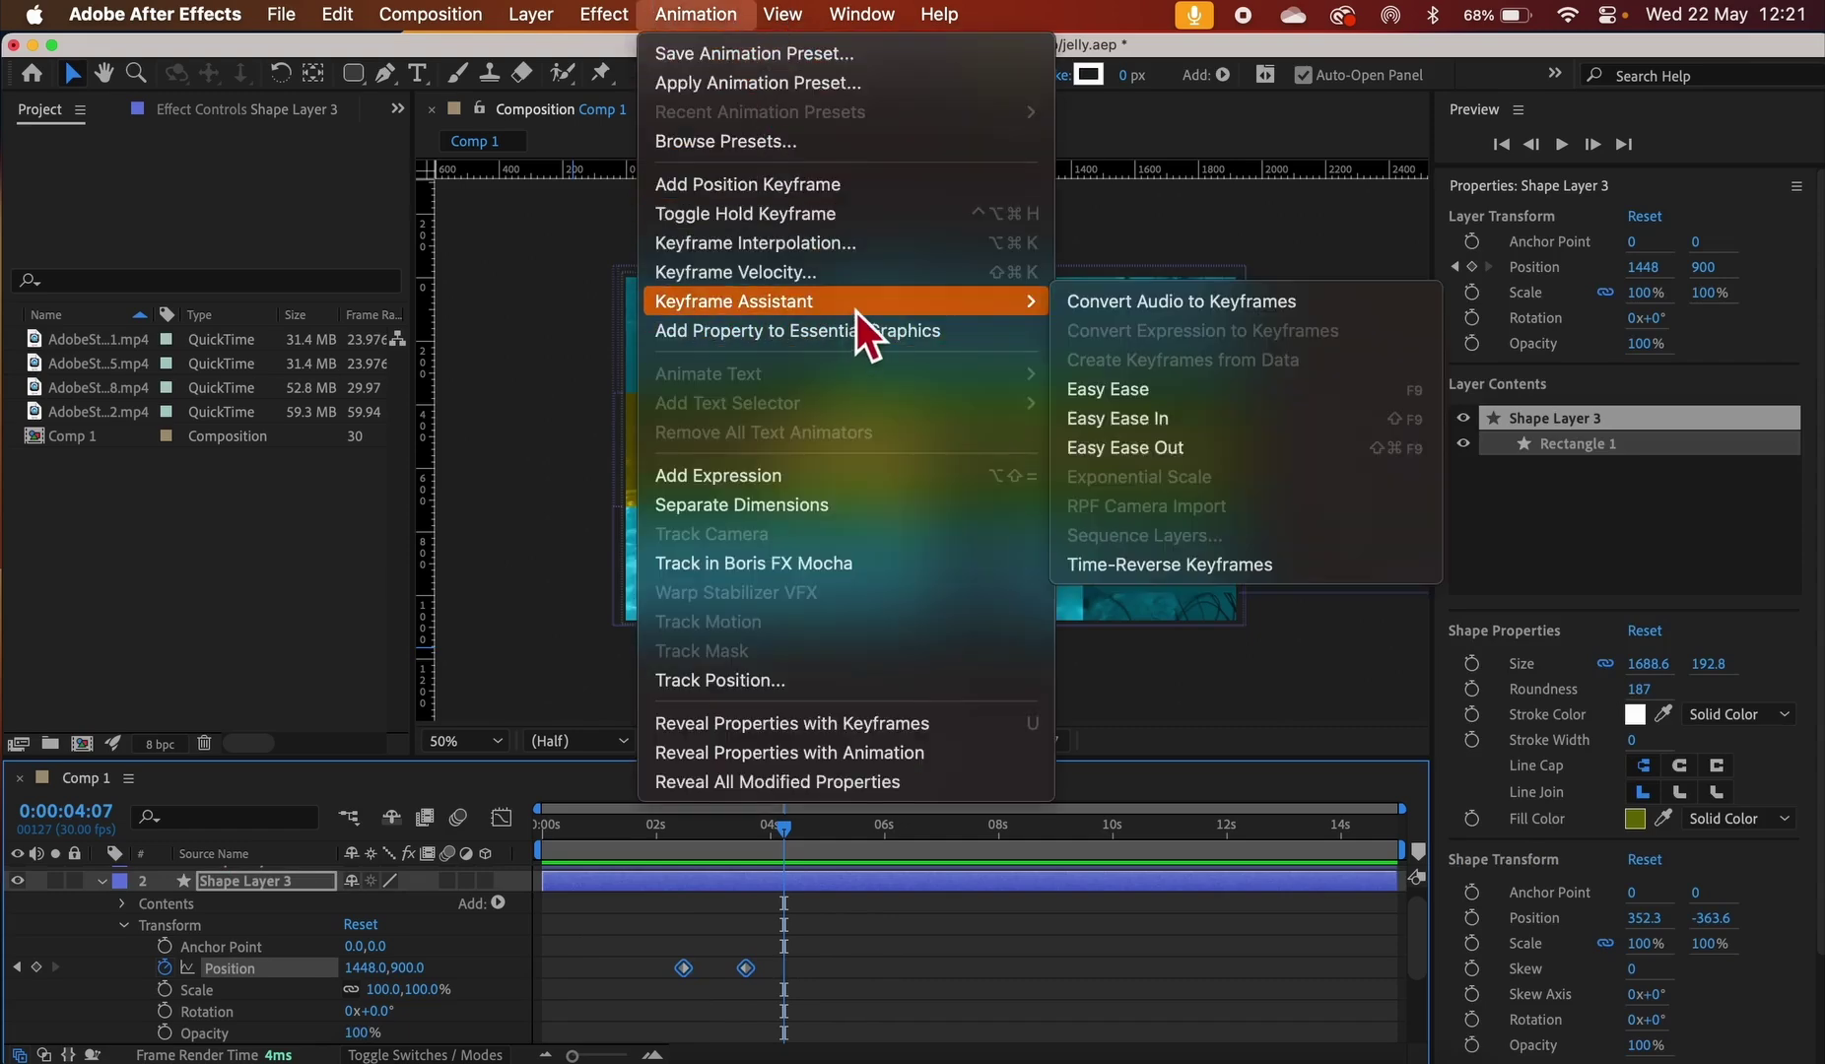
left_click(1131, 394)
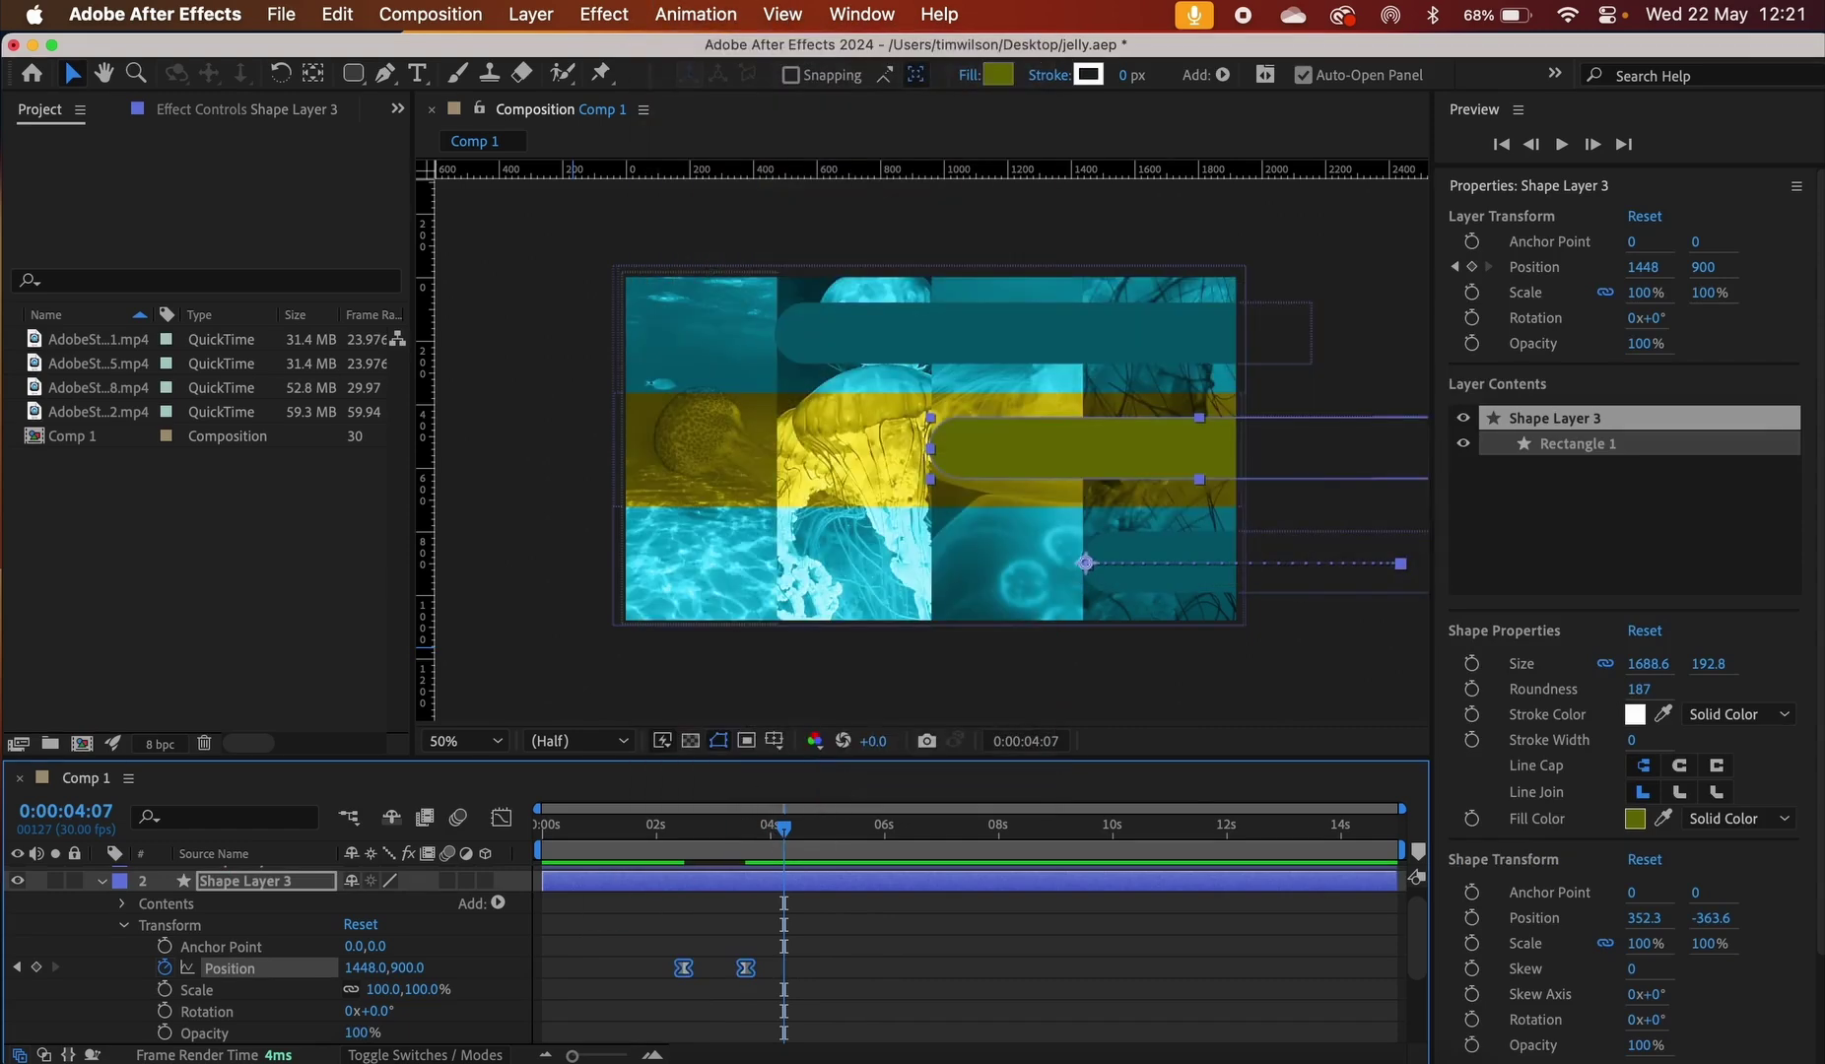
Collapse Shape Layer 3's properties and add a position keyframe to Shape Layer 4 at 0:00:04:22
mouse_move(793, 839)
left_mouse_down()
mouse_move(548, 839)
mouse_move(823, 837)
left_mouse_up()
left_click(117, 888)
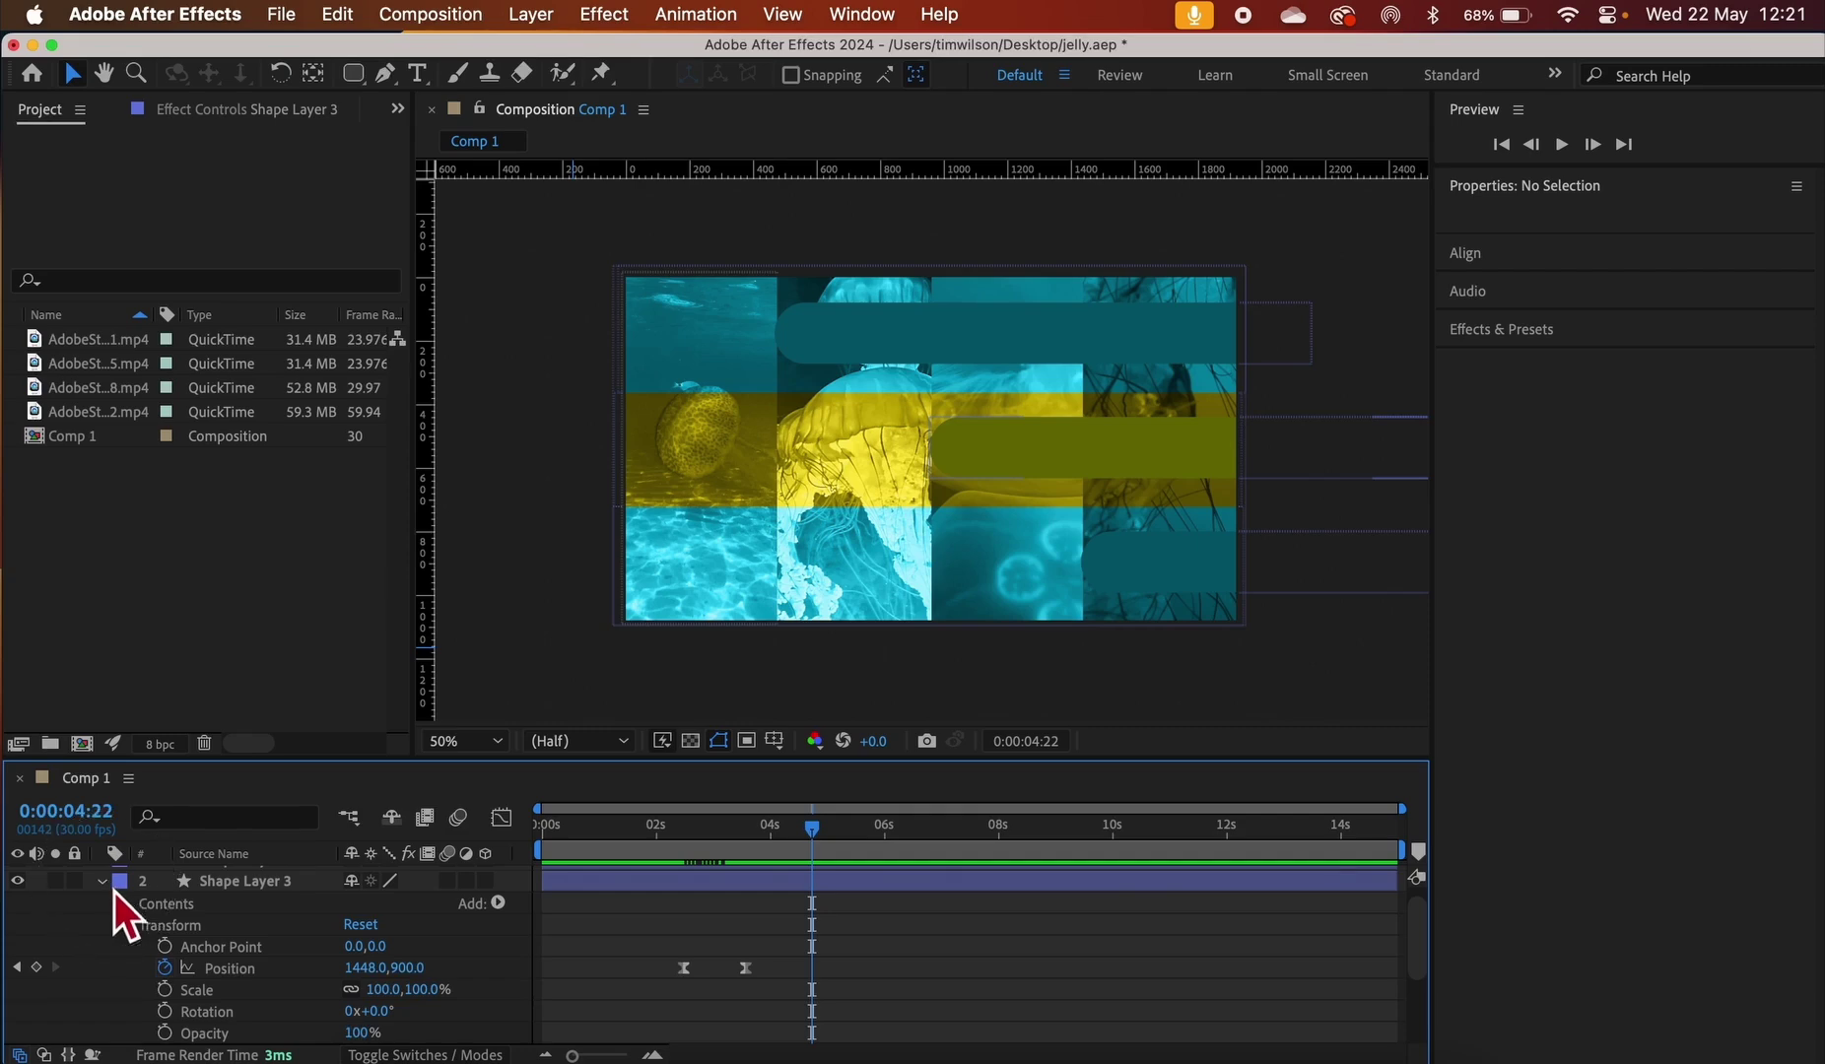
left_click(115, 891)
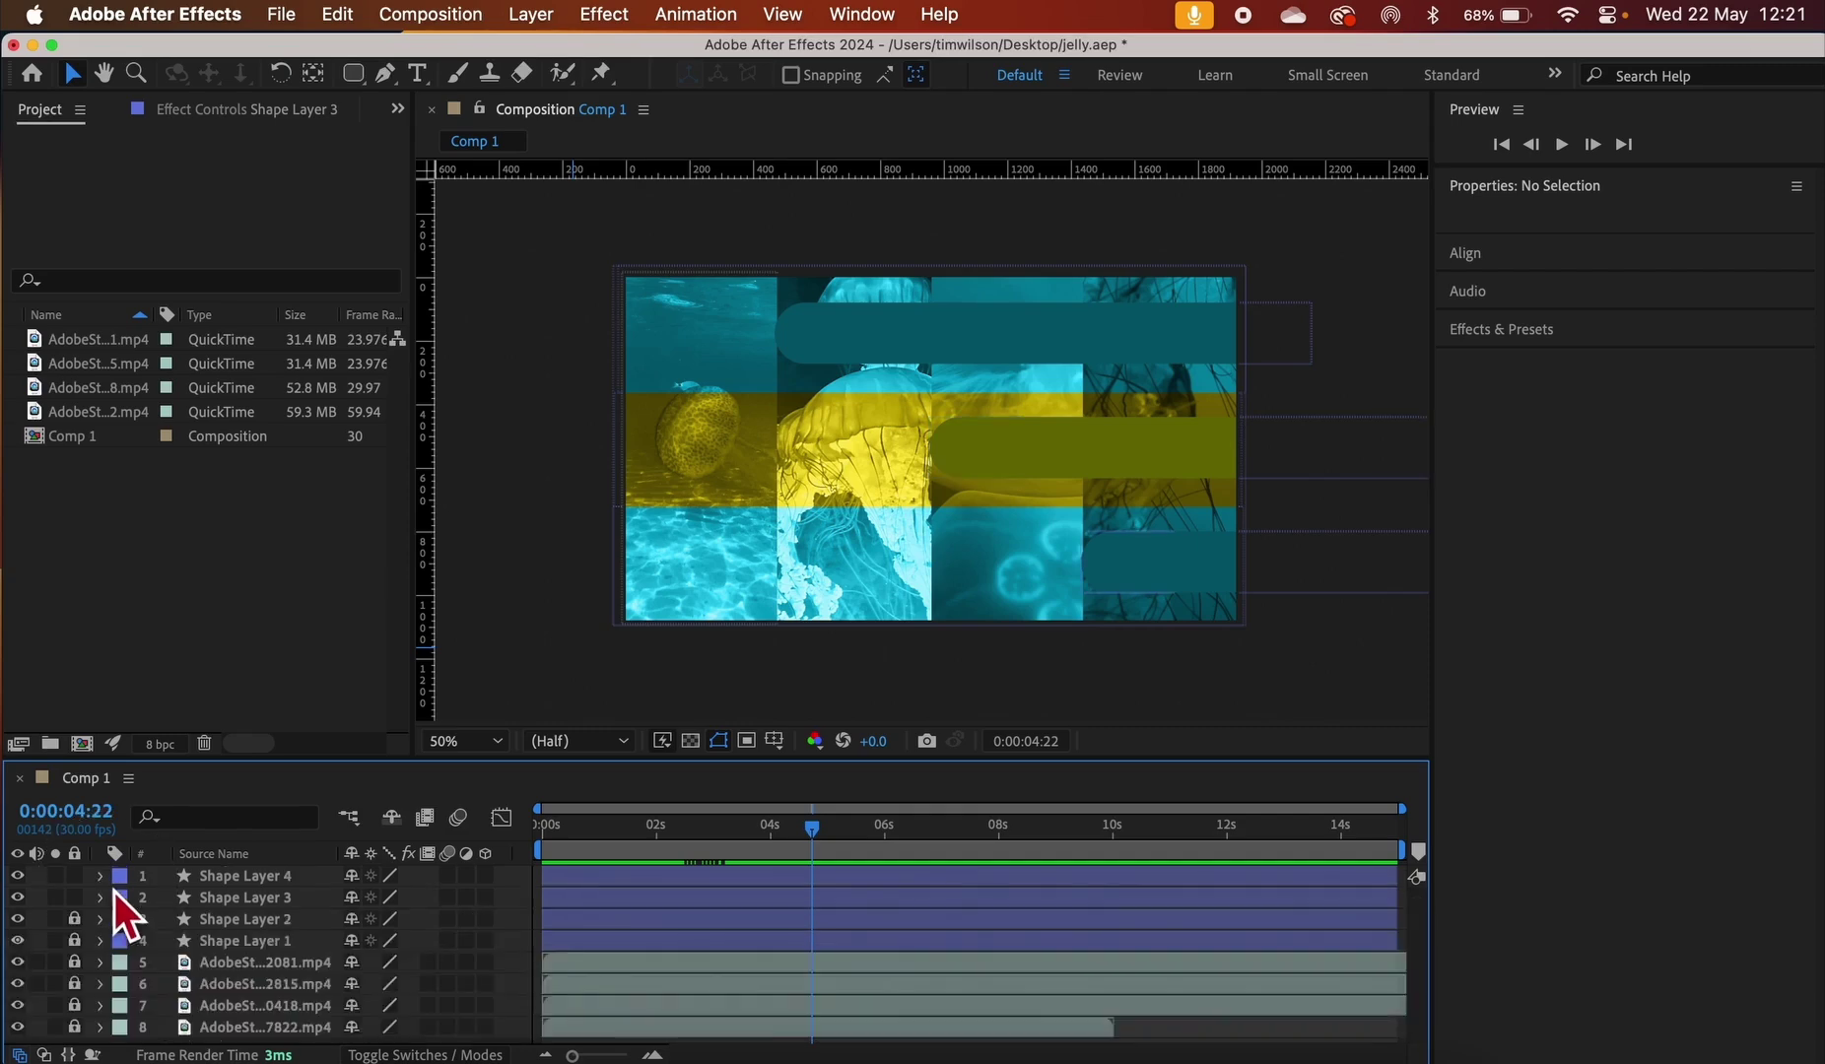
left_click(290, 883)
key("p")
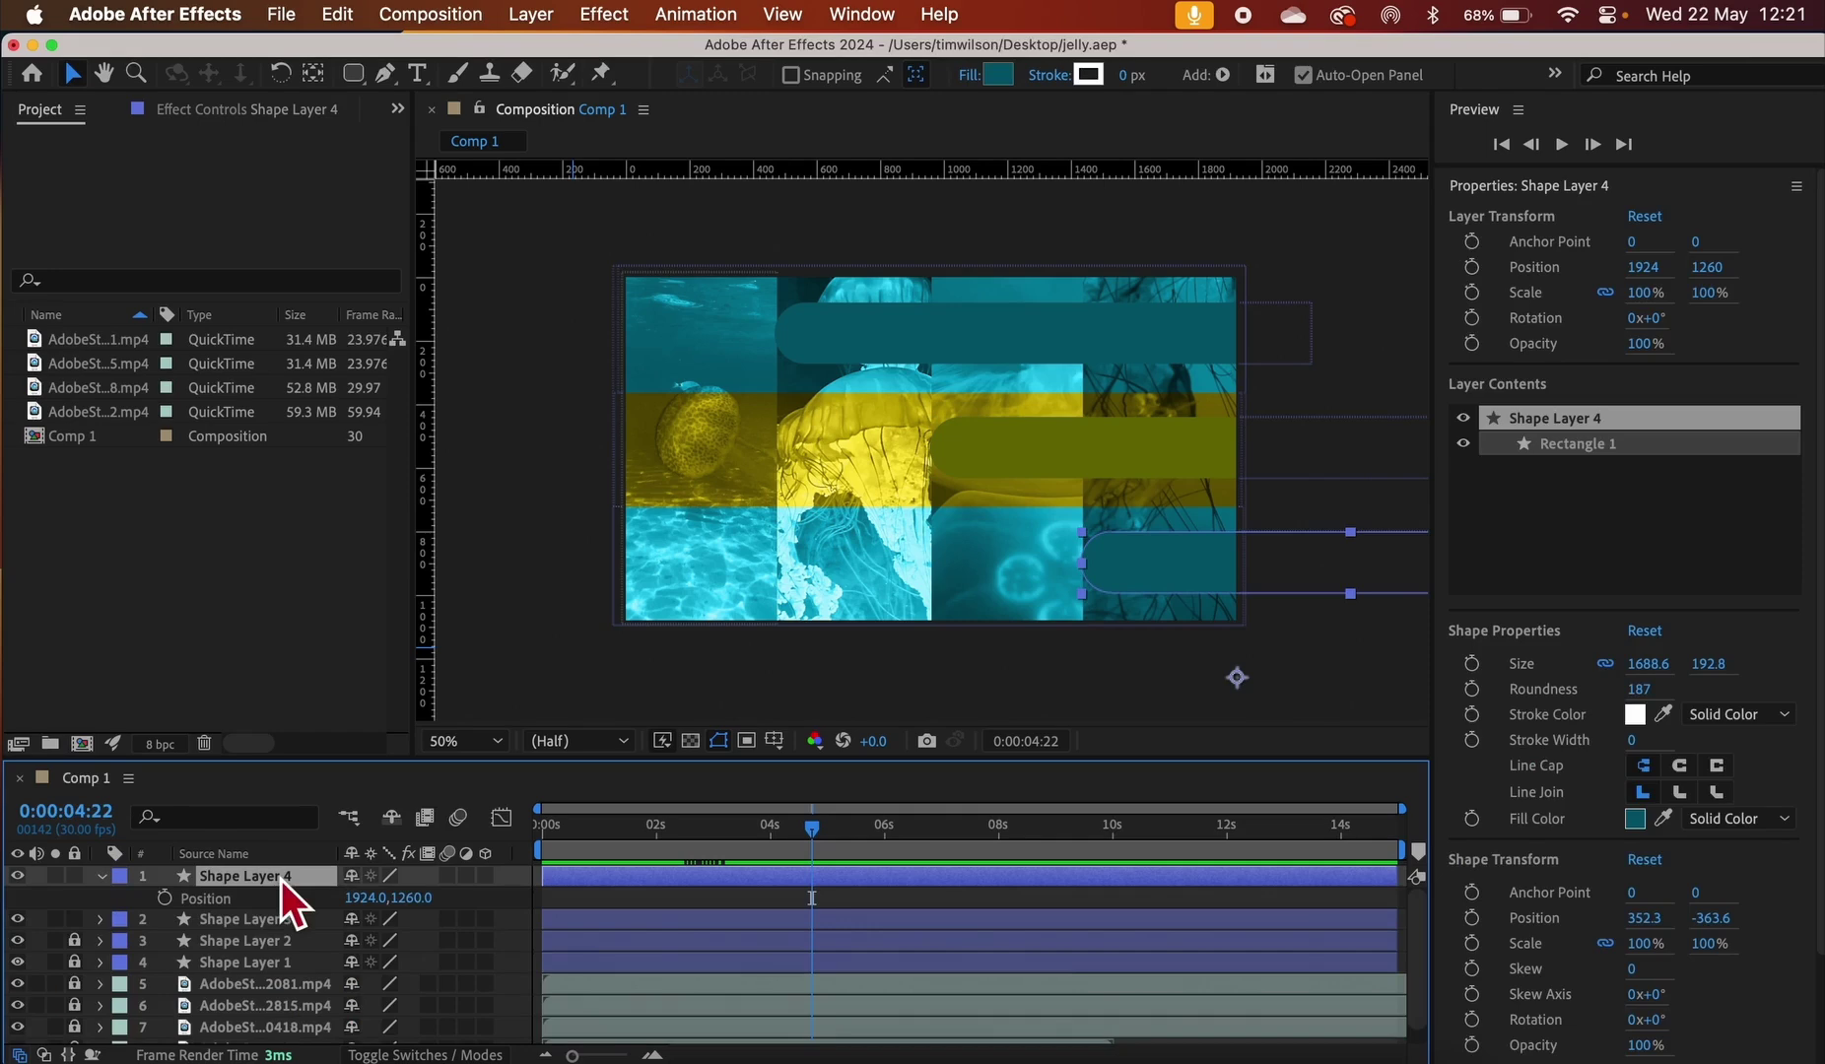
left_click(171, 900)
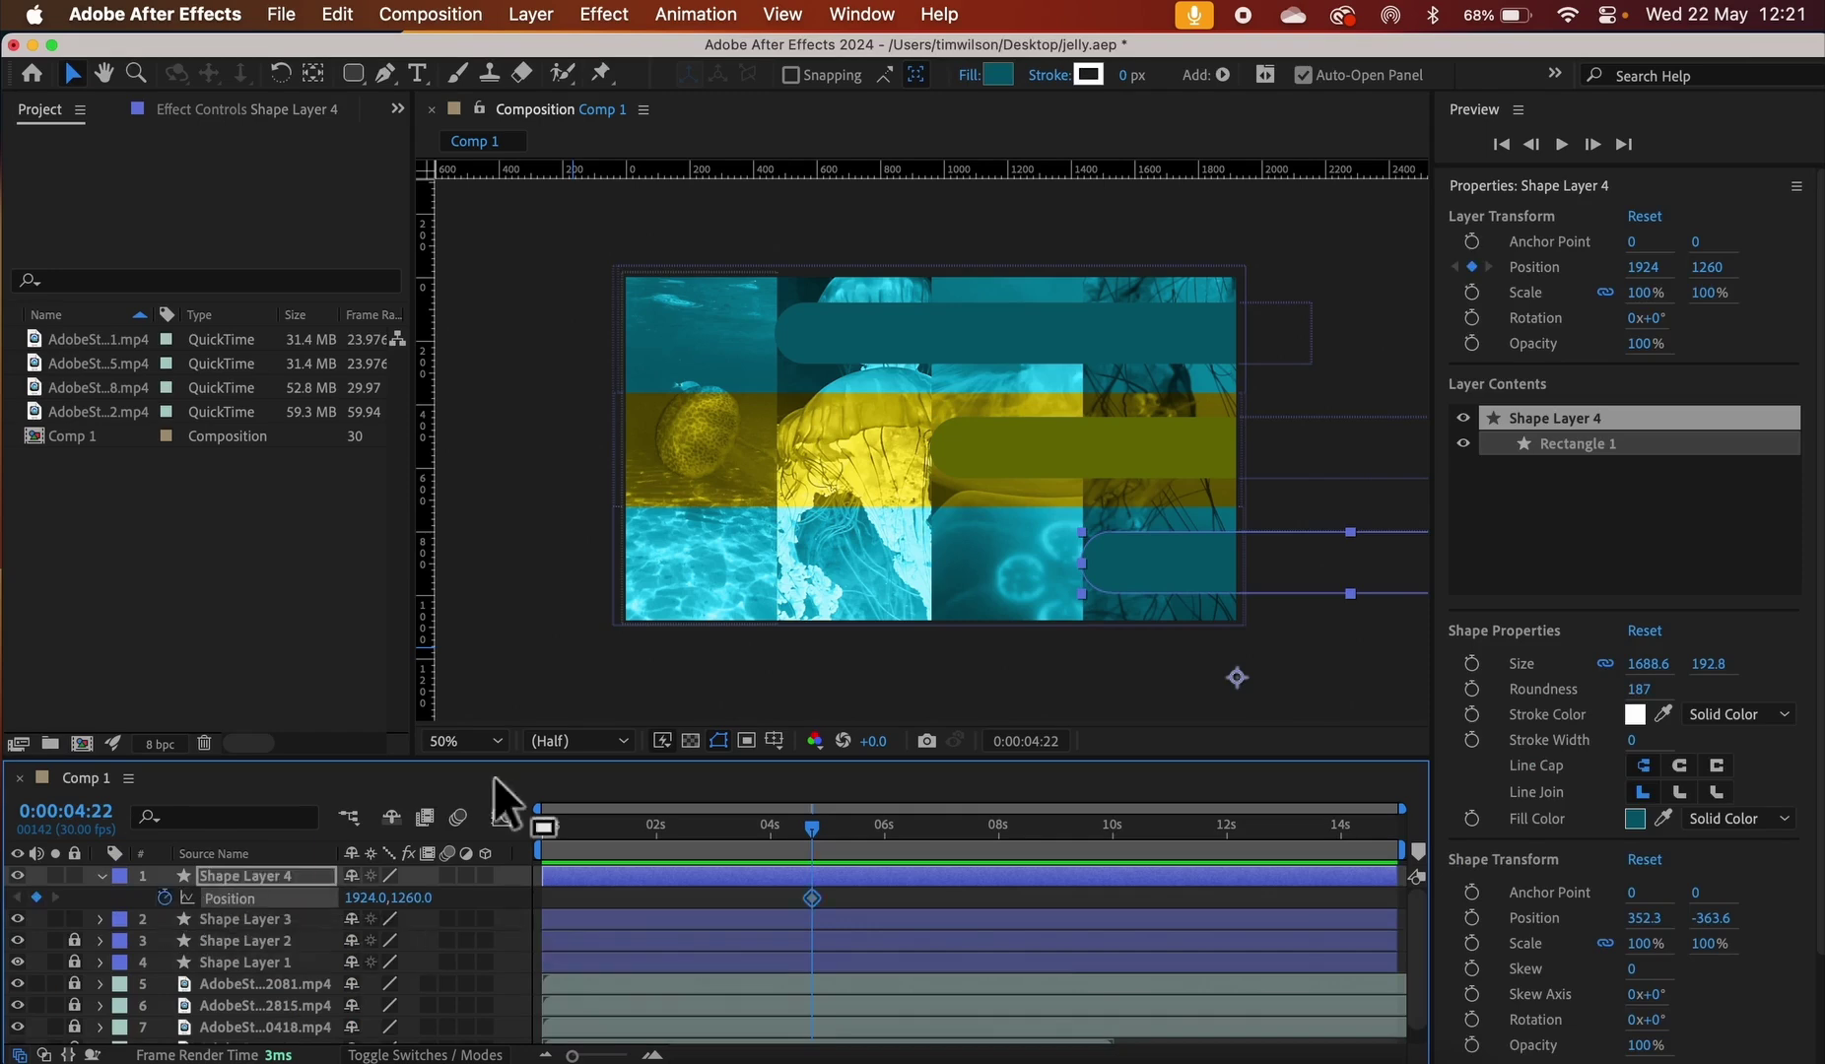
At 0:00:03:12, set Shape Layer 4's position to 2426, 1260, outside the frame, and apply Easy Ease to both its position keyframes
left_click_drag(820, 837, 743, 852)
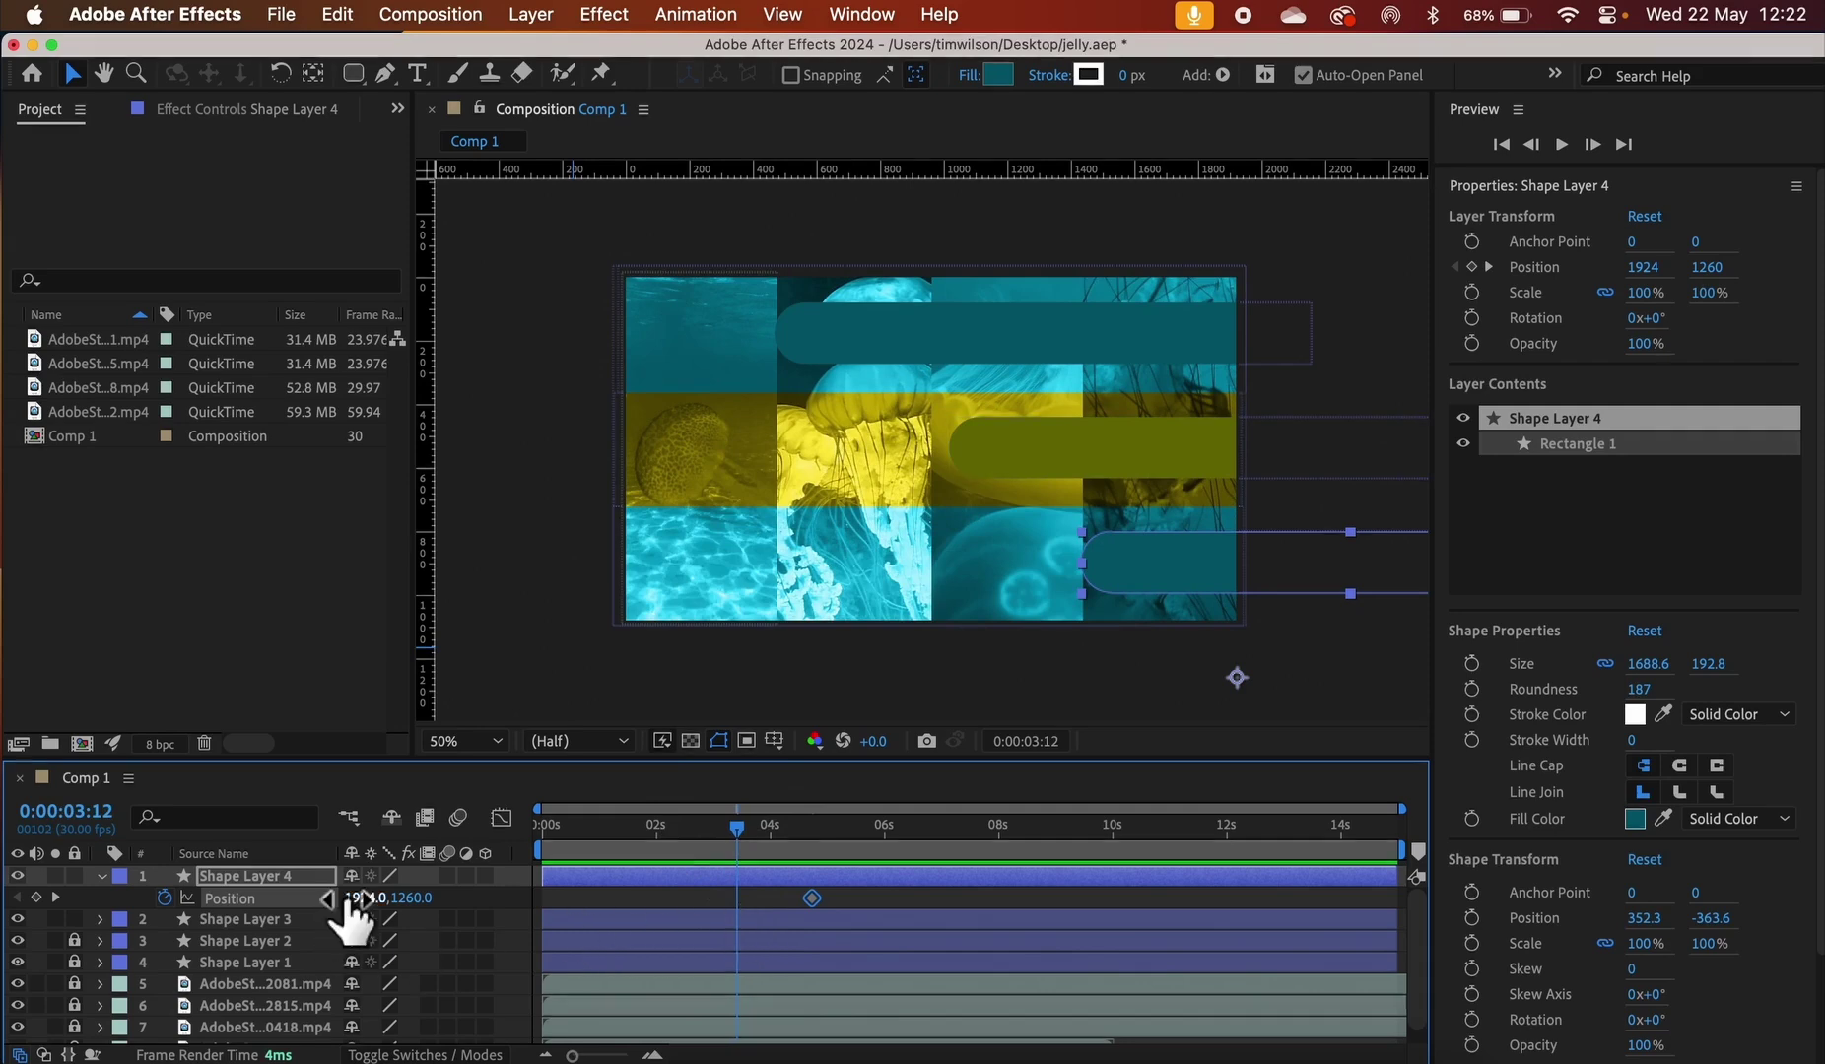
left_click_drag(360, 898, 953, 855)
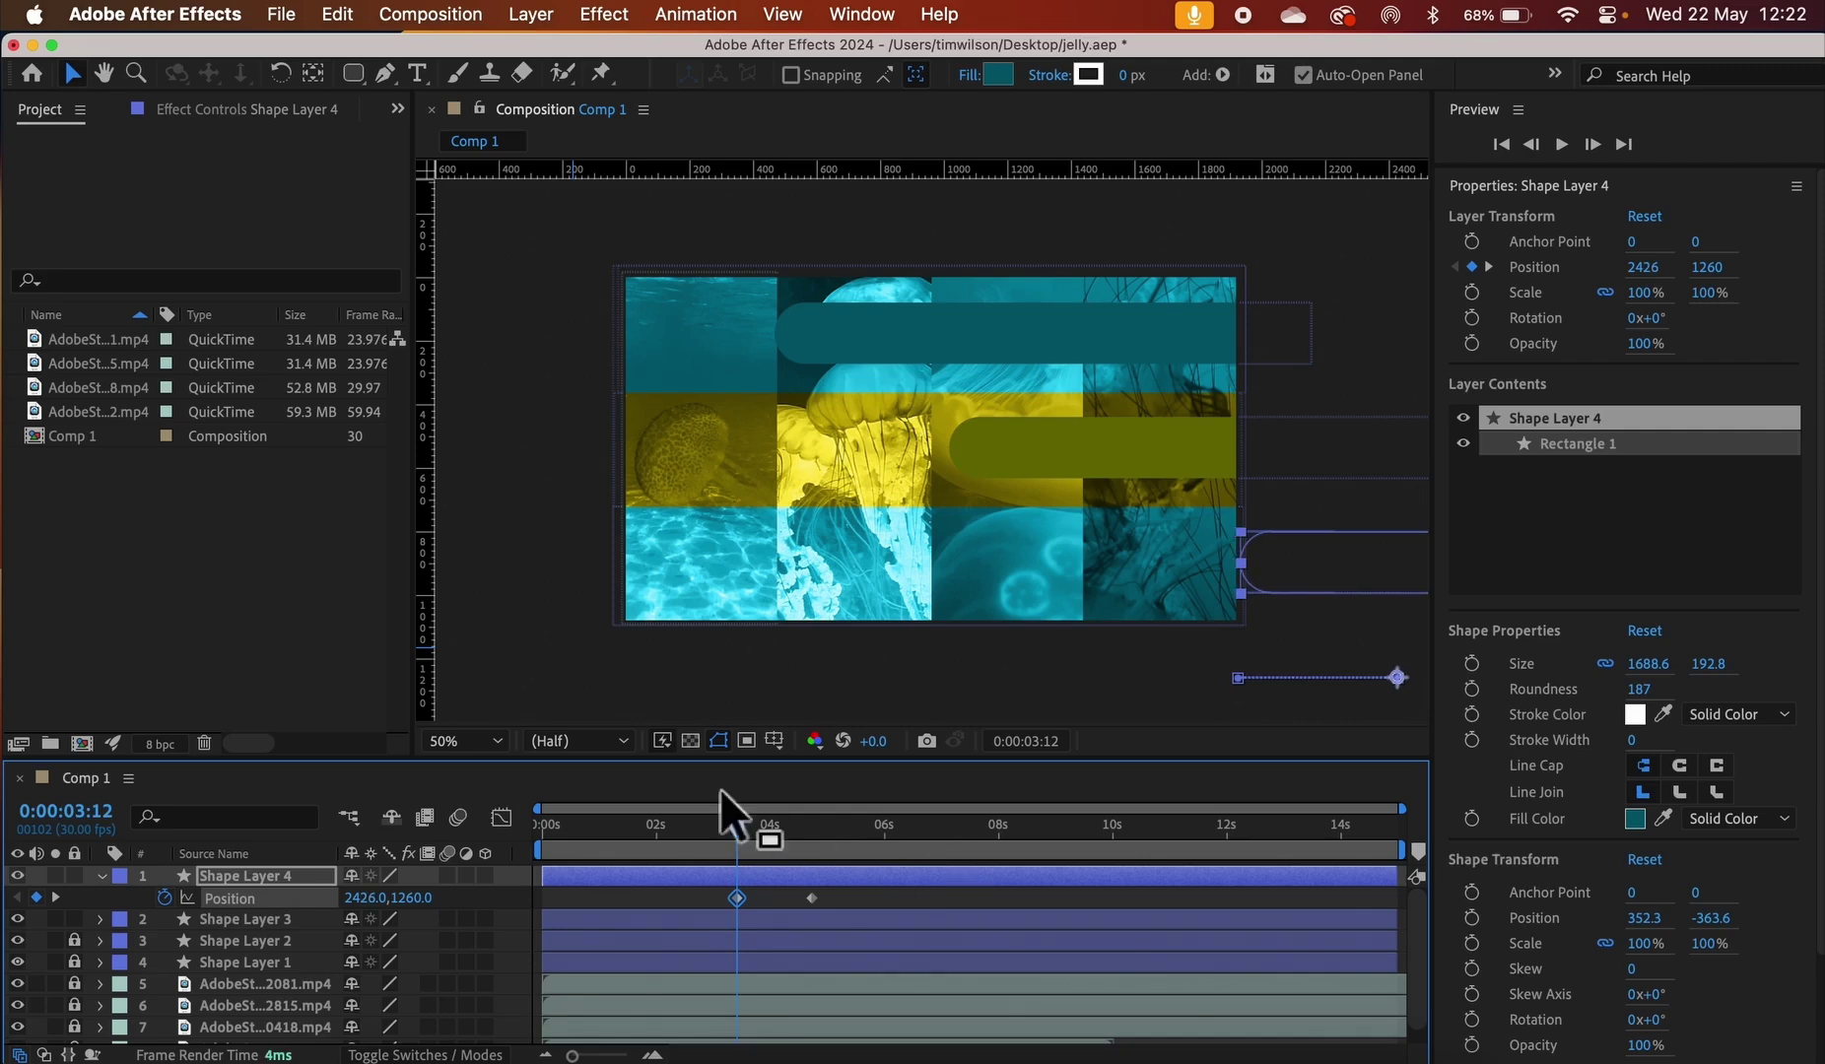
left_click_drag(864, 900, 711, 910)
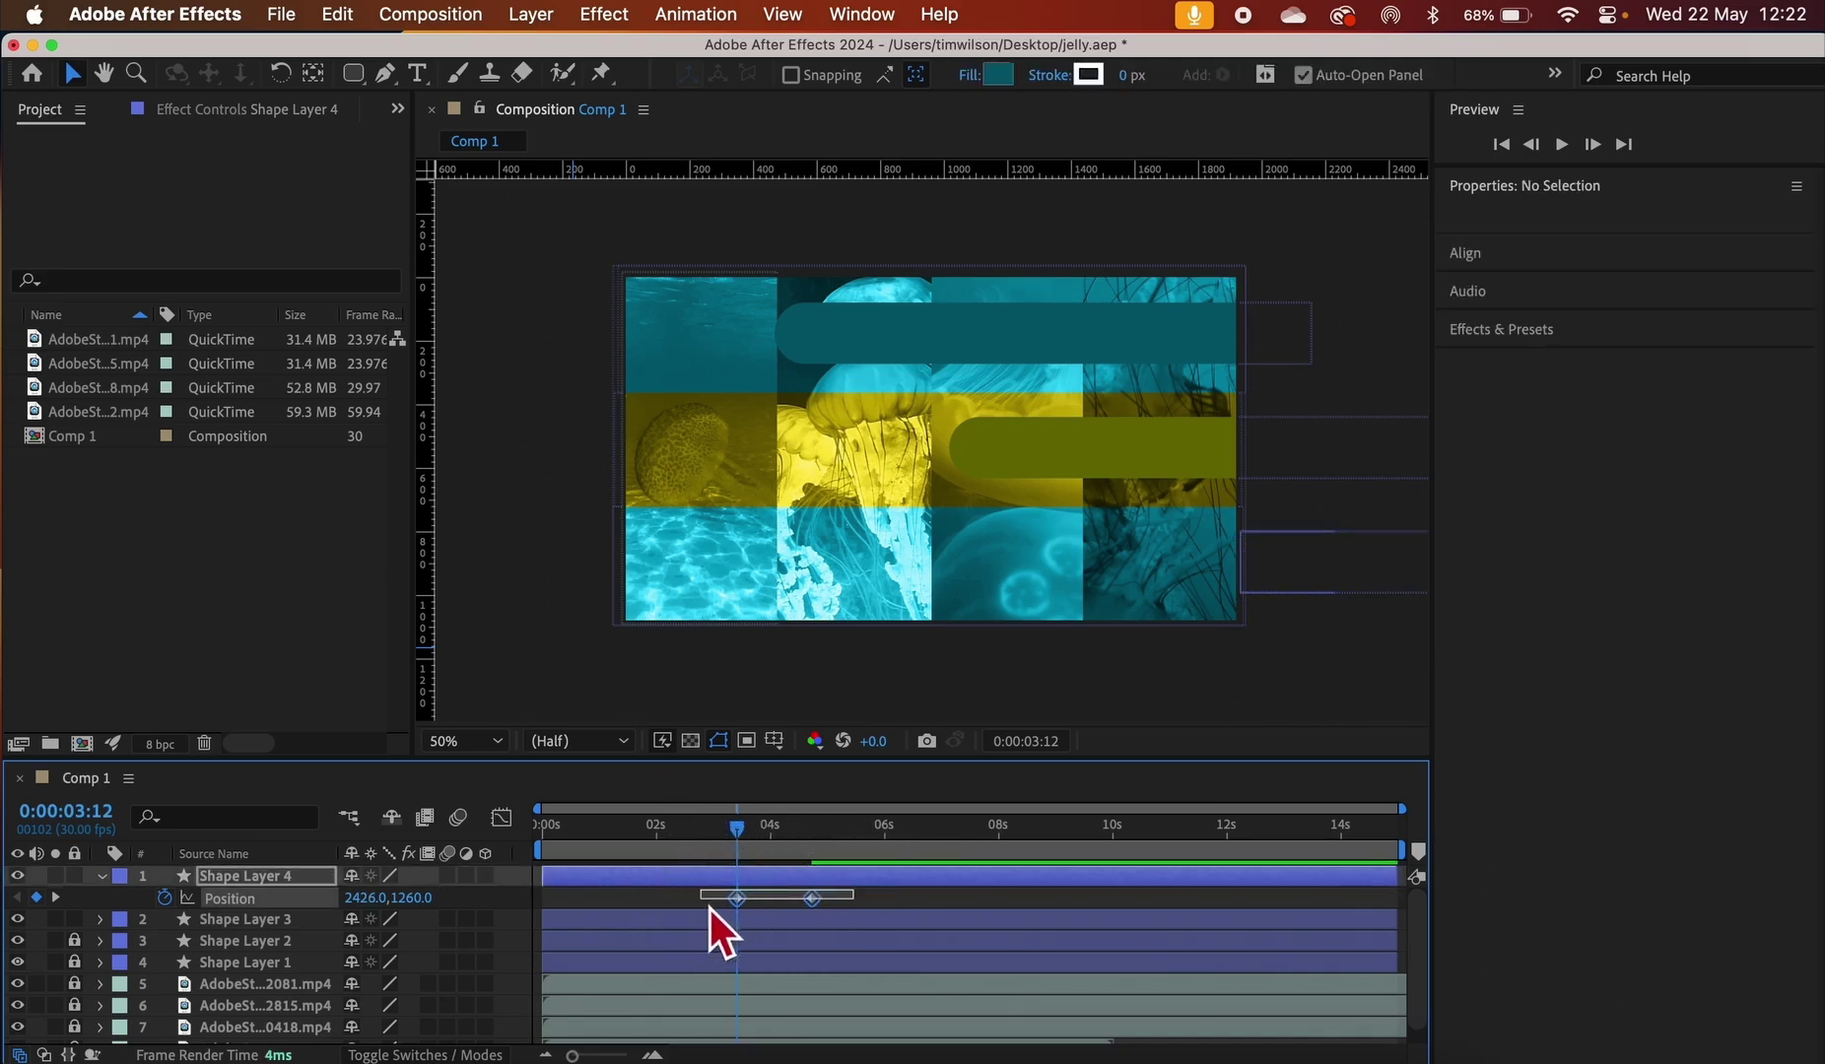
left_click(694, 18)
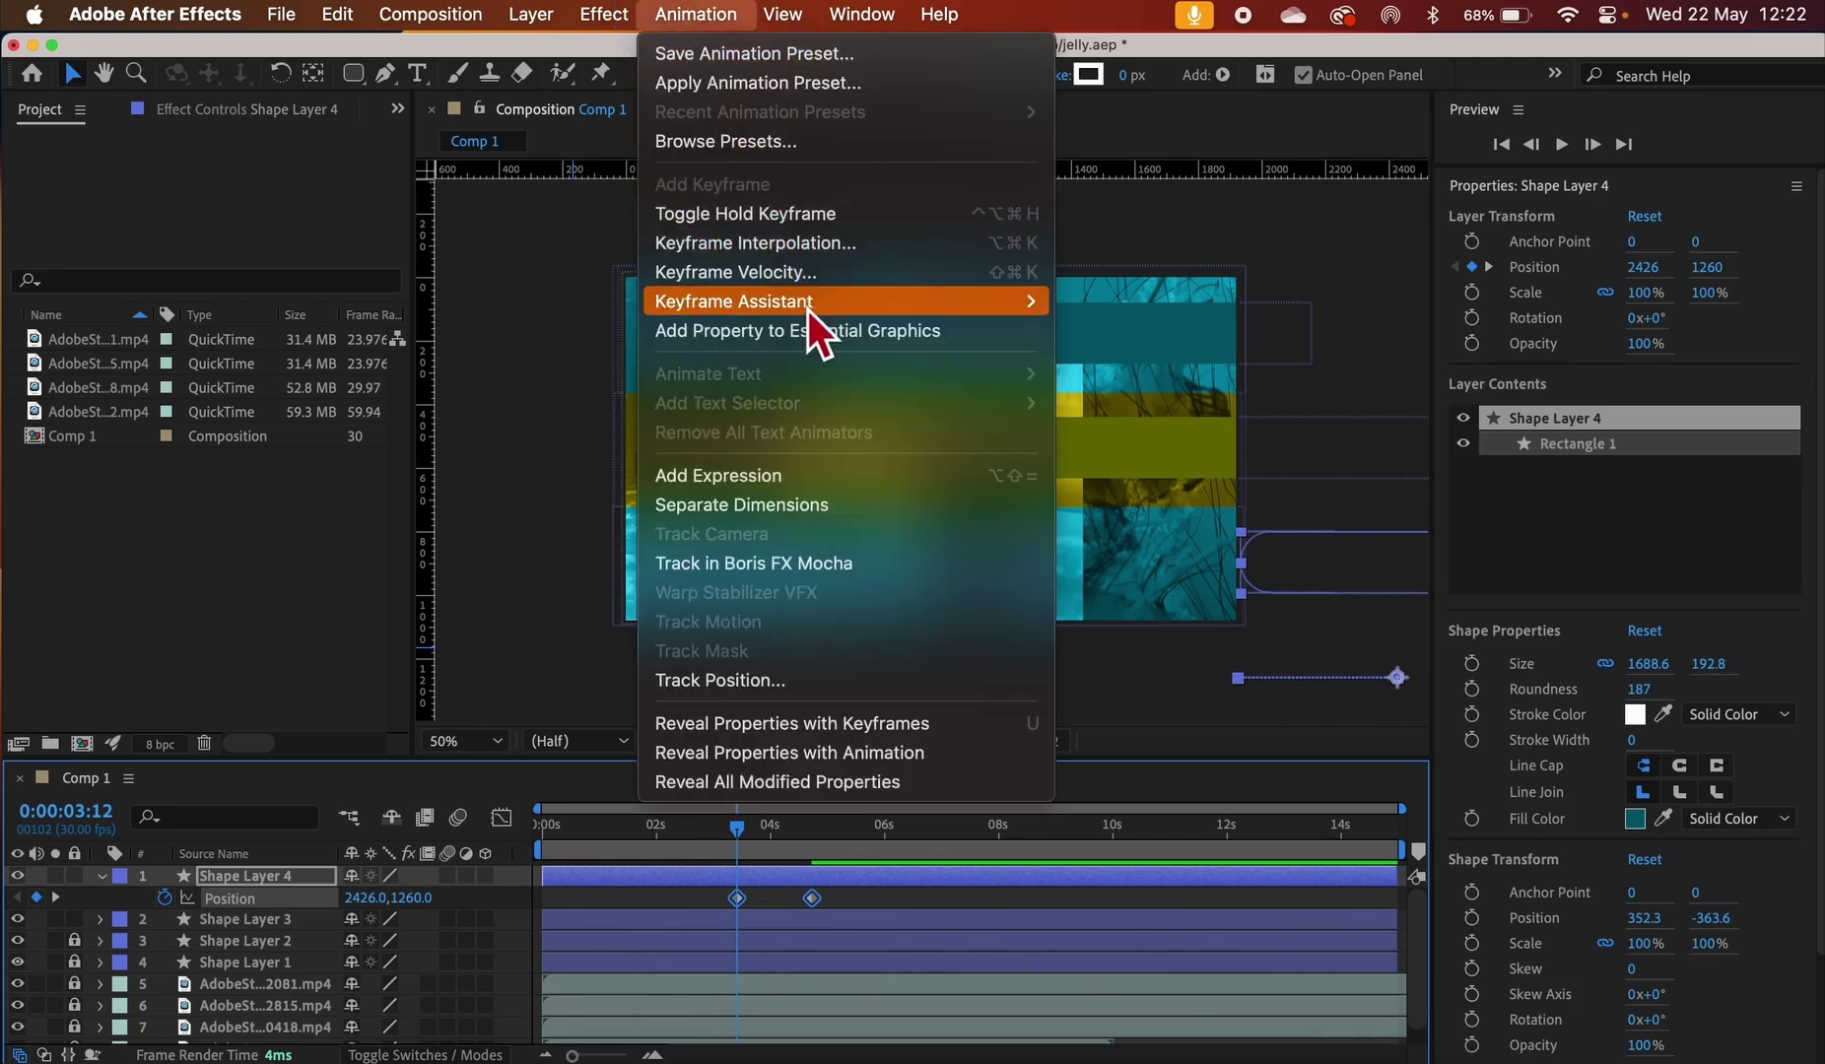
mouse_move(813, 310)
left_click(1113, 398)
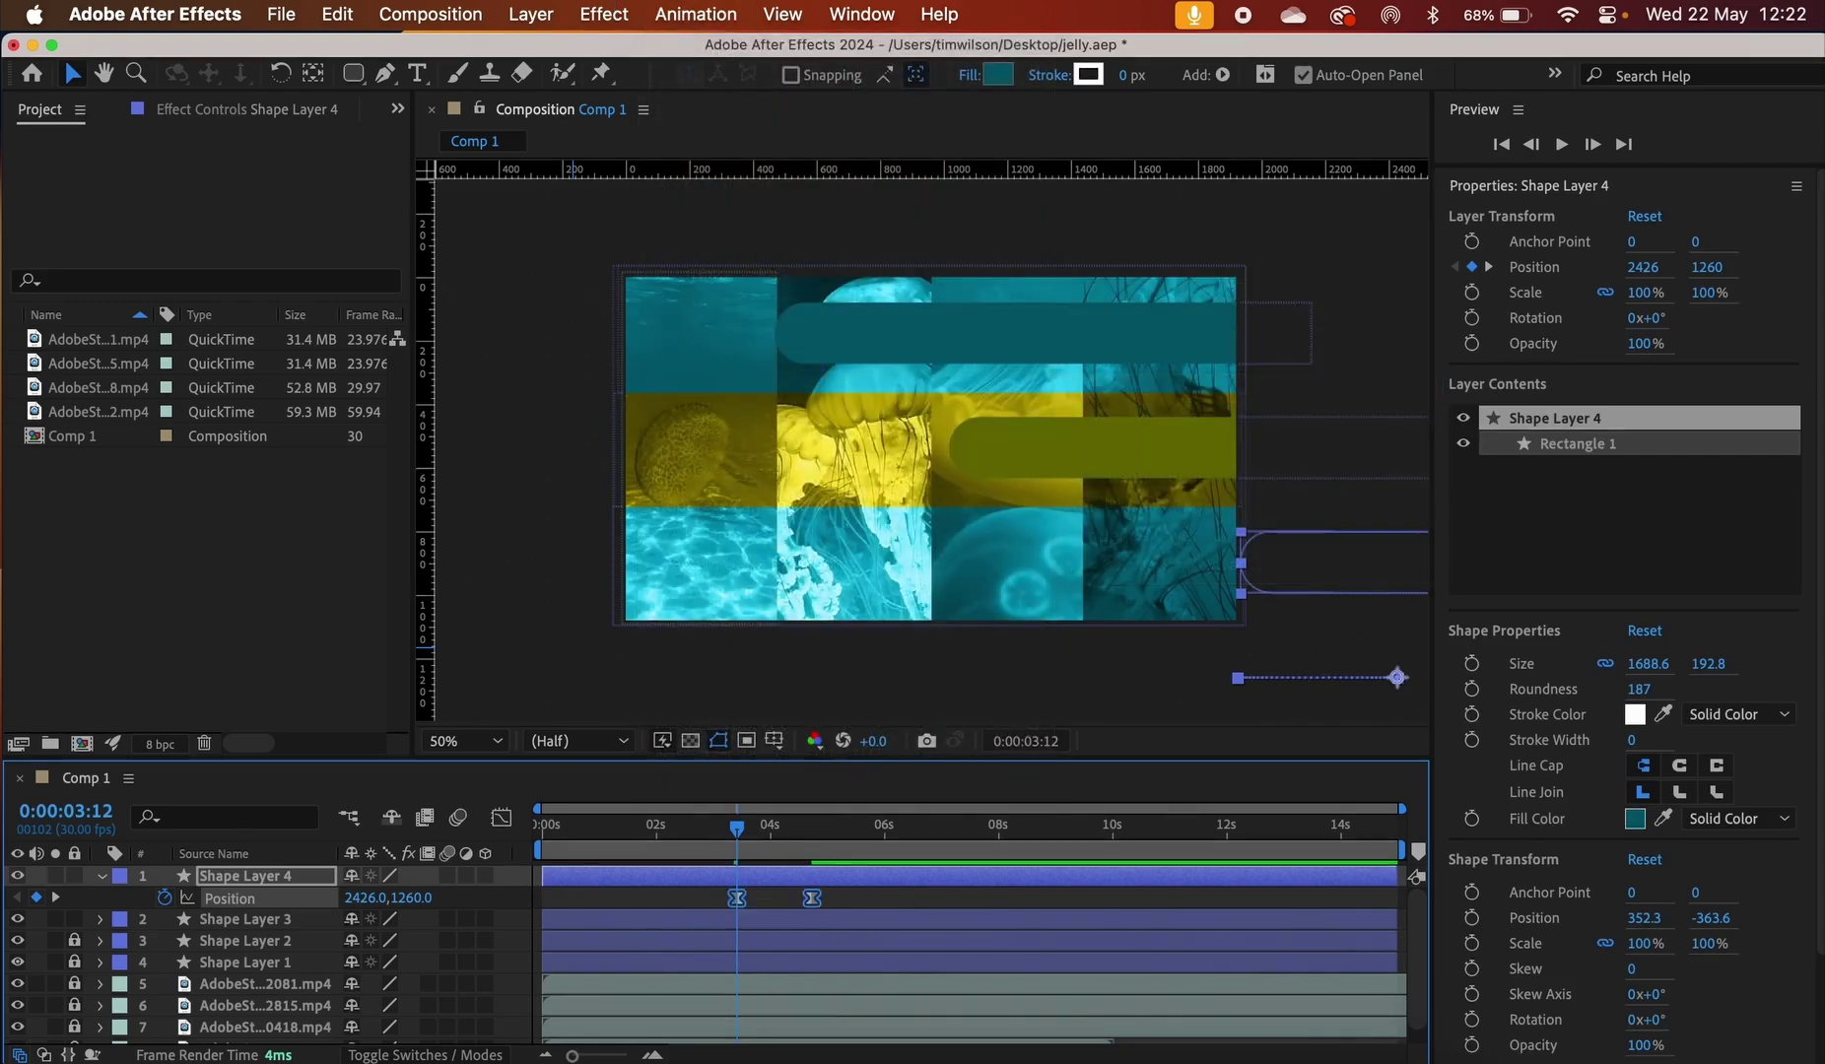
Play the composition from the start to check the slide-ins of all three pills
left_click_drag(744, 830, 466, 832)
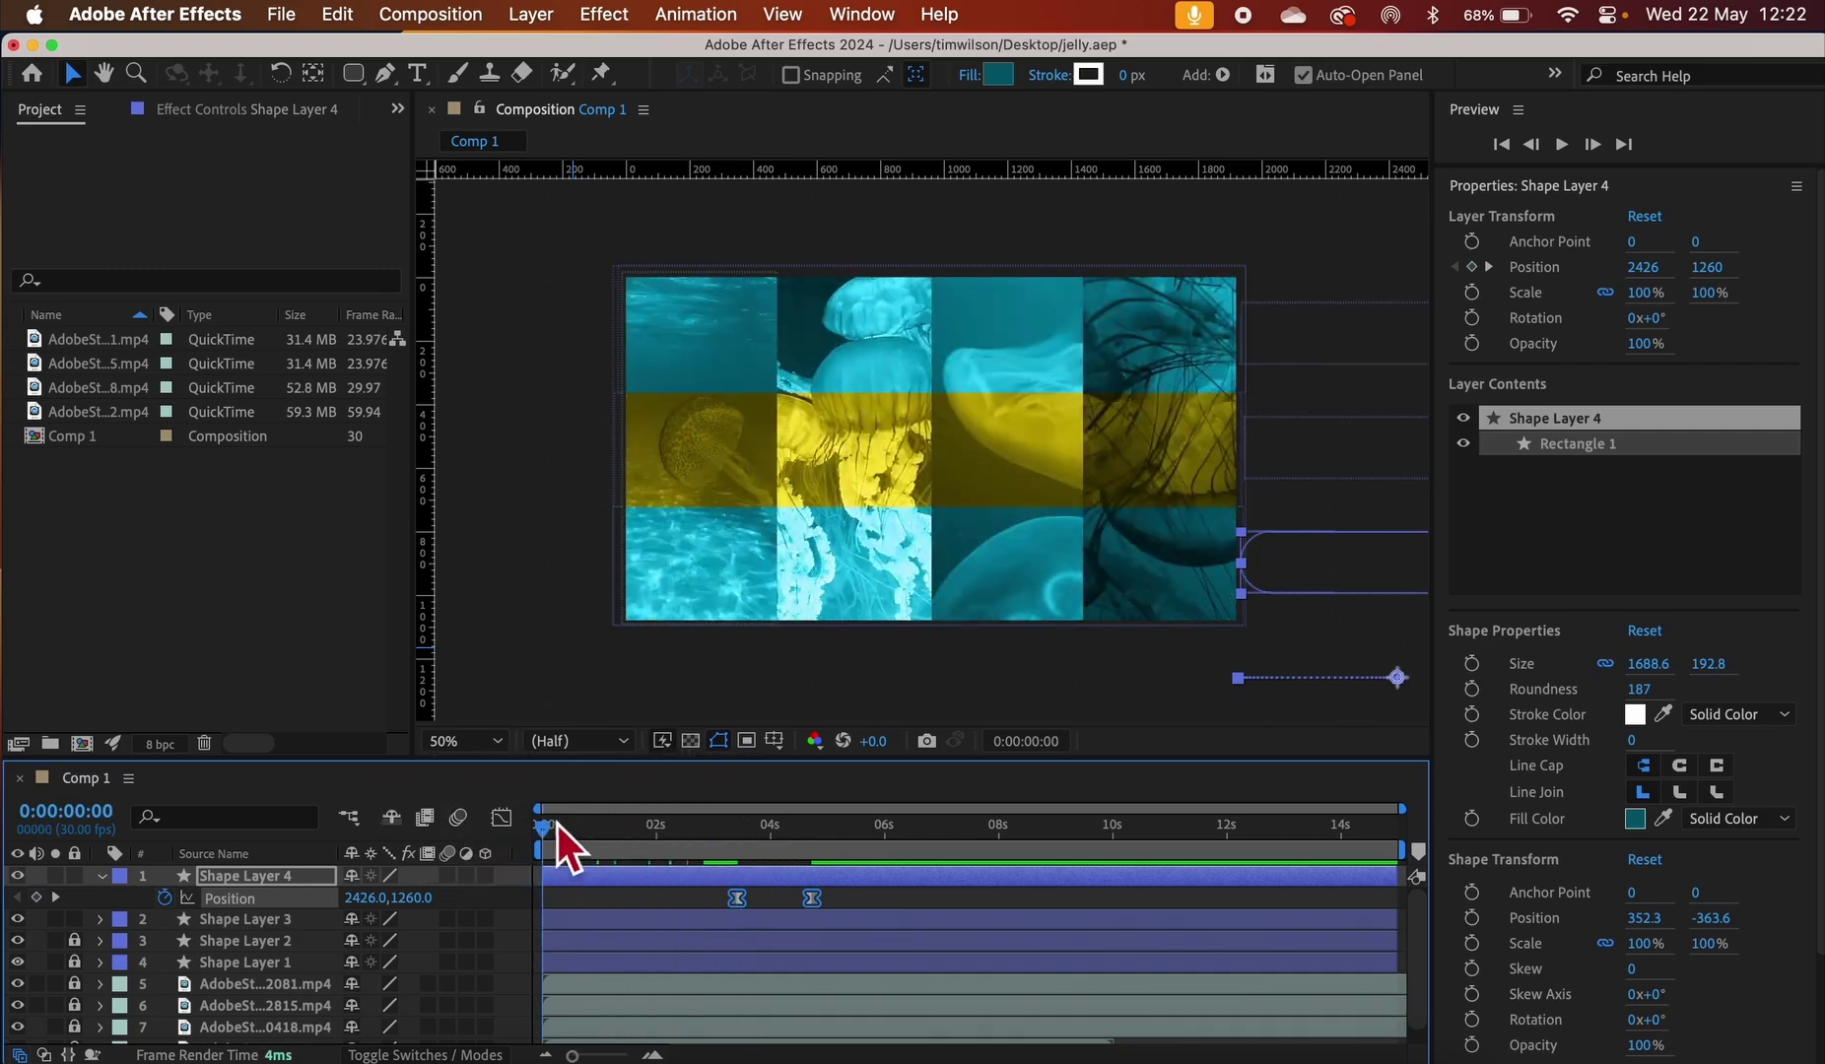
key("space")
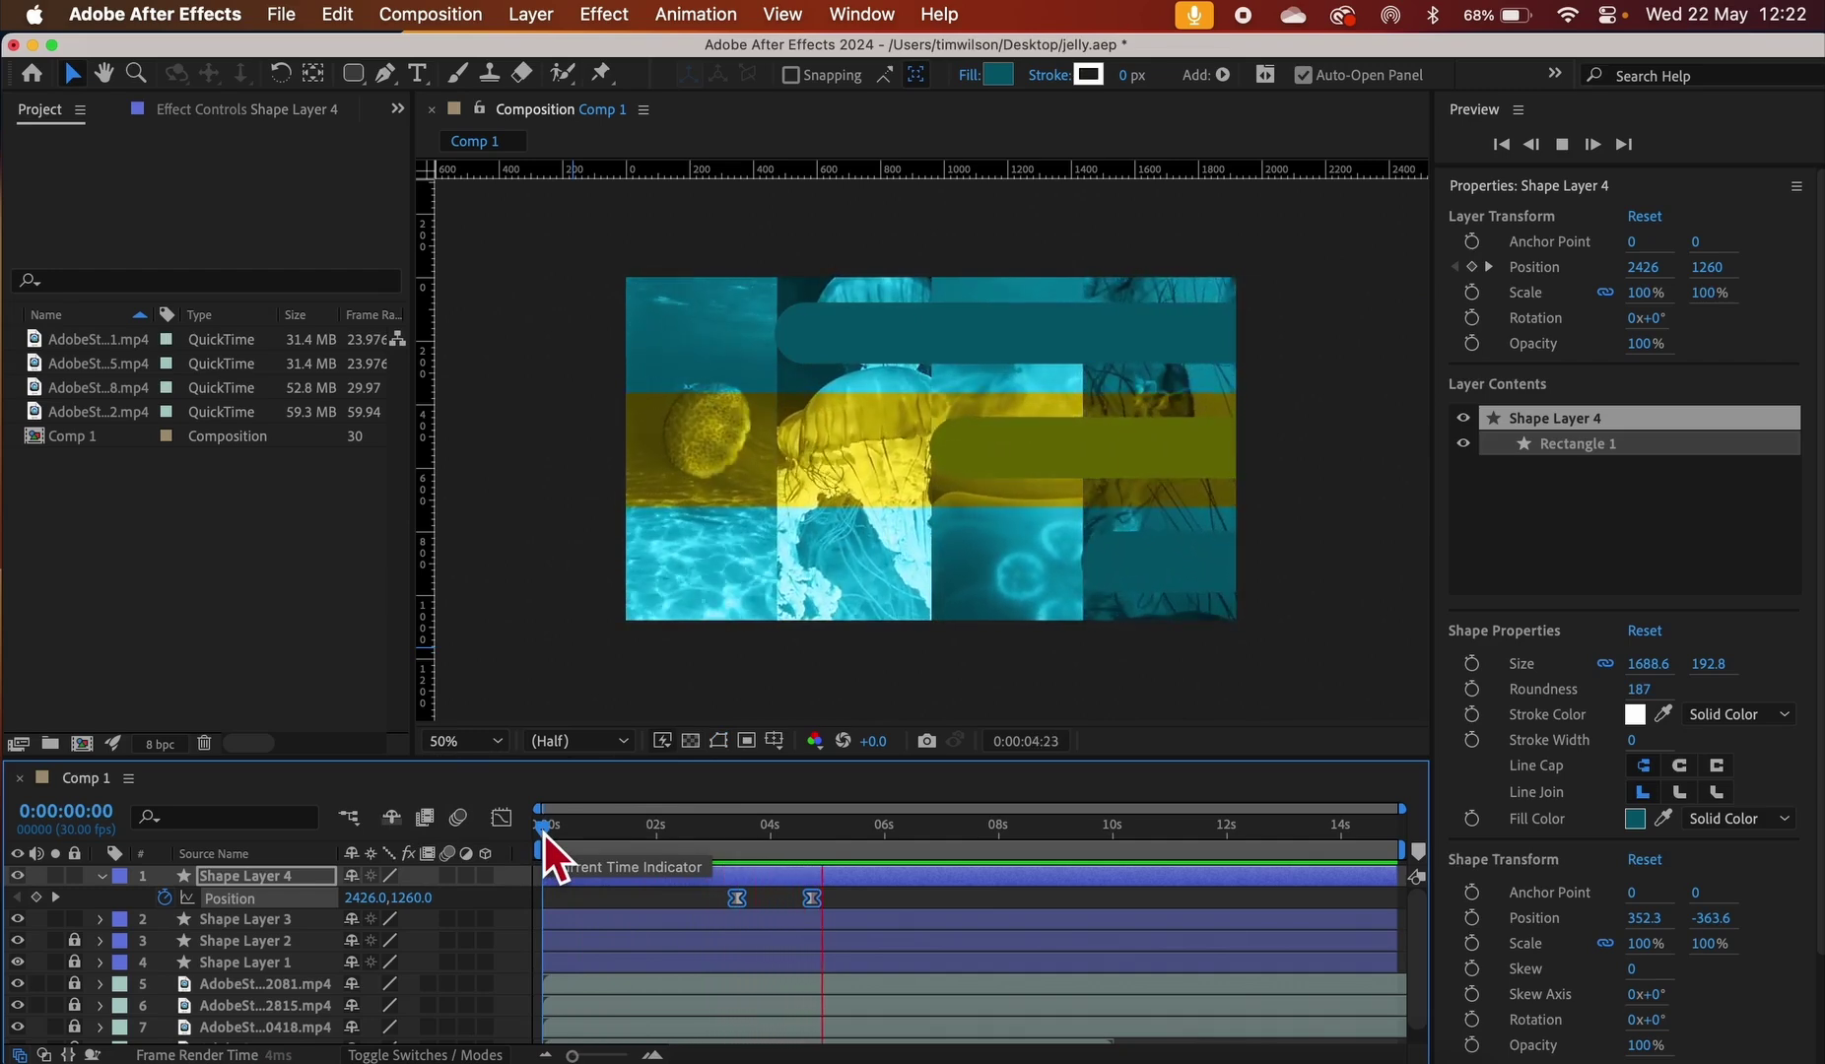
key("space")
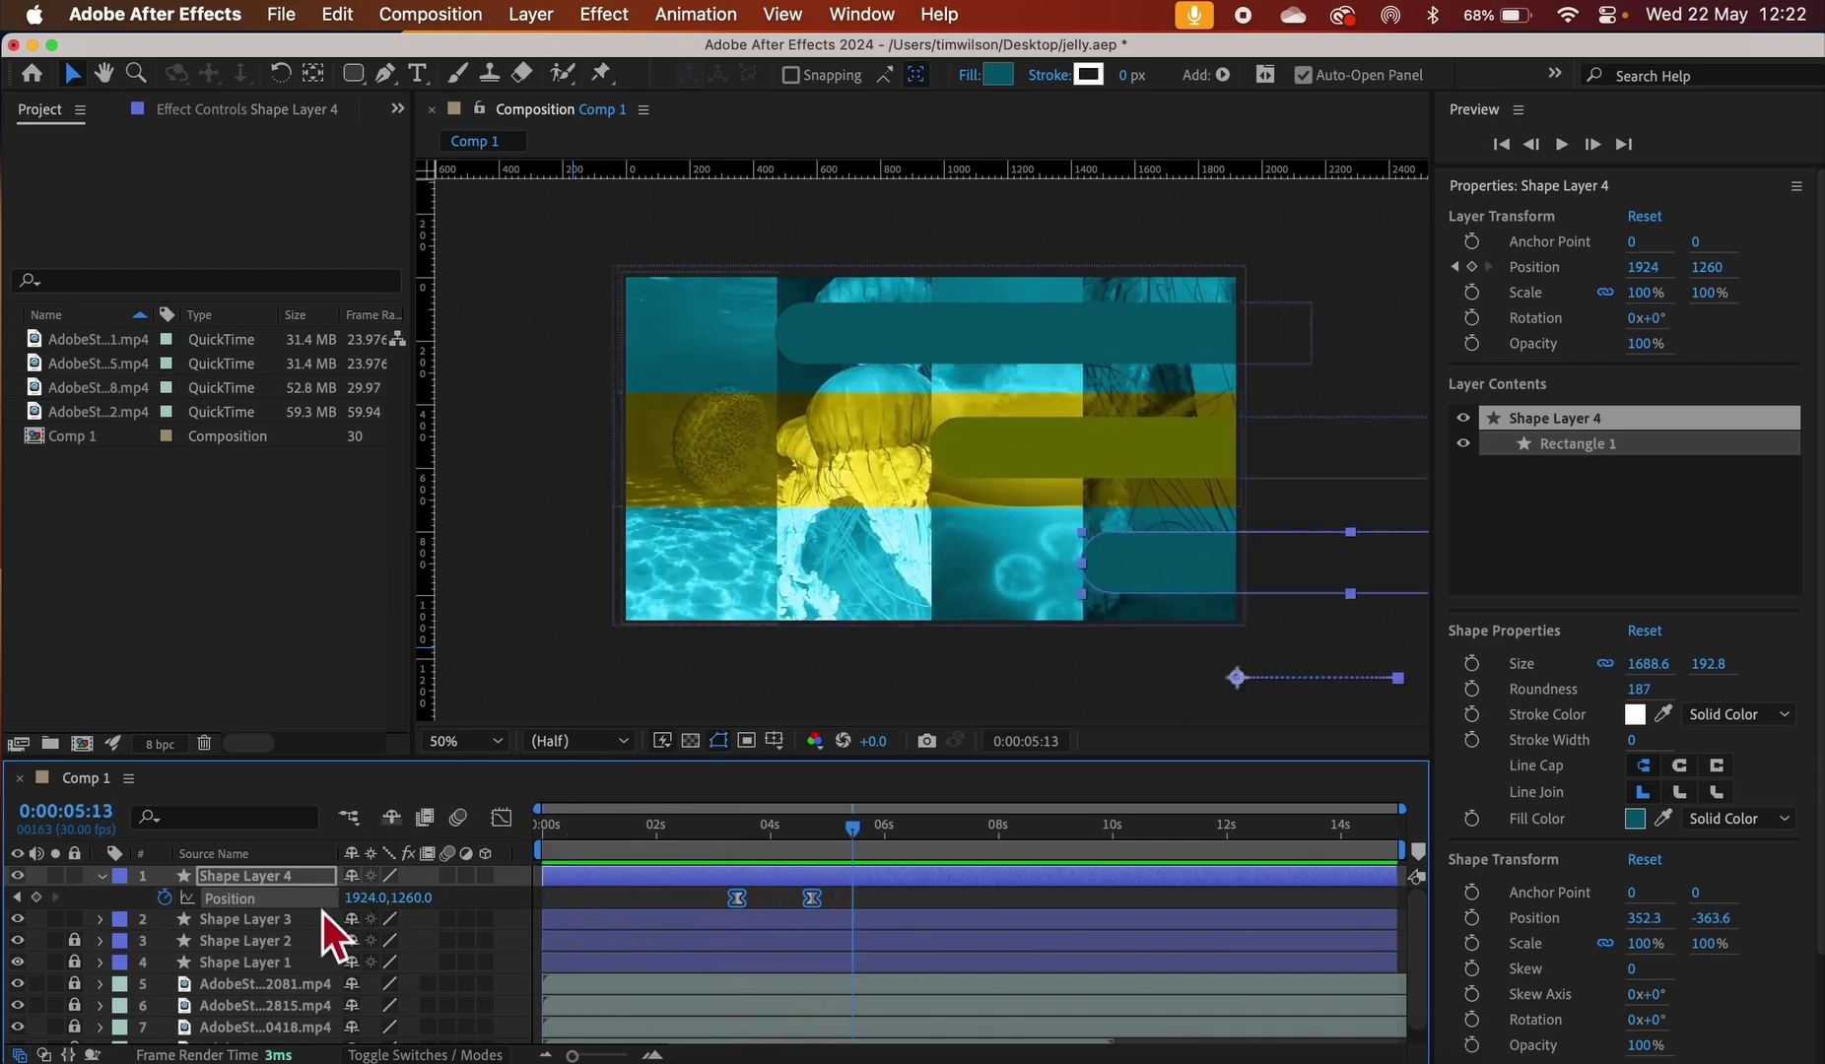
Unlock Shape Layer 2 and show only the Position properties of Shape Layers 2, 3 and 4 together
left_click(110, 884)
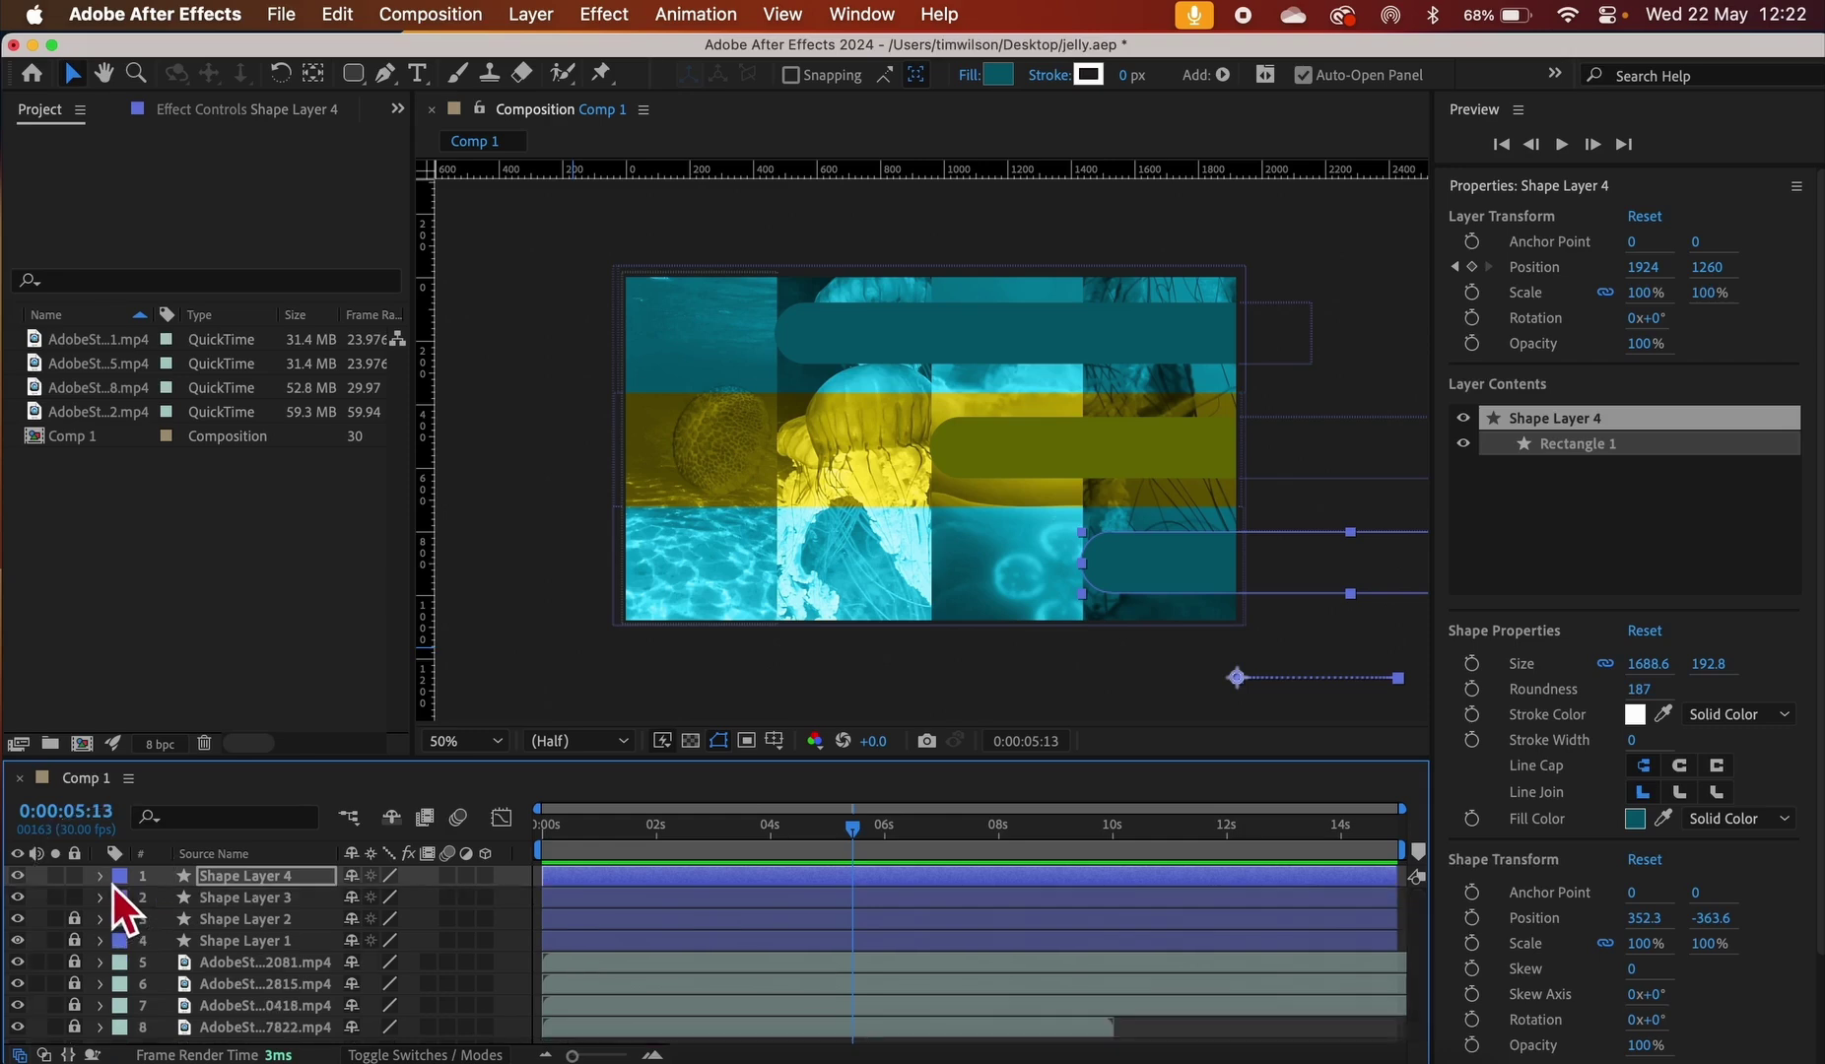
left_click(280, 901, "shift")
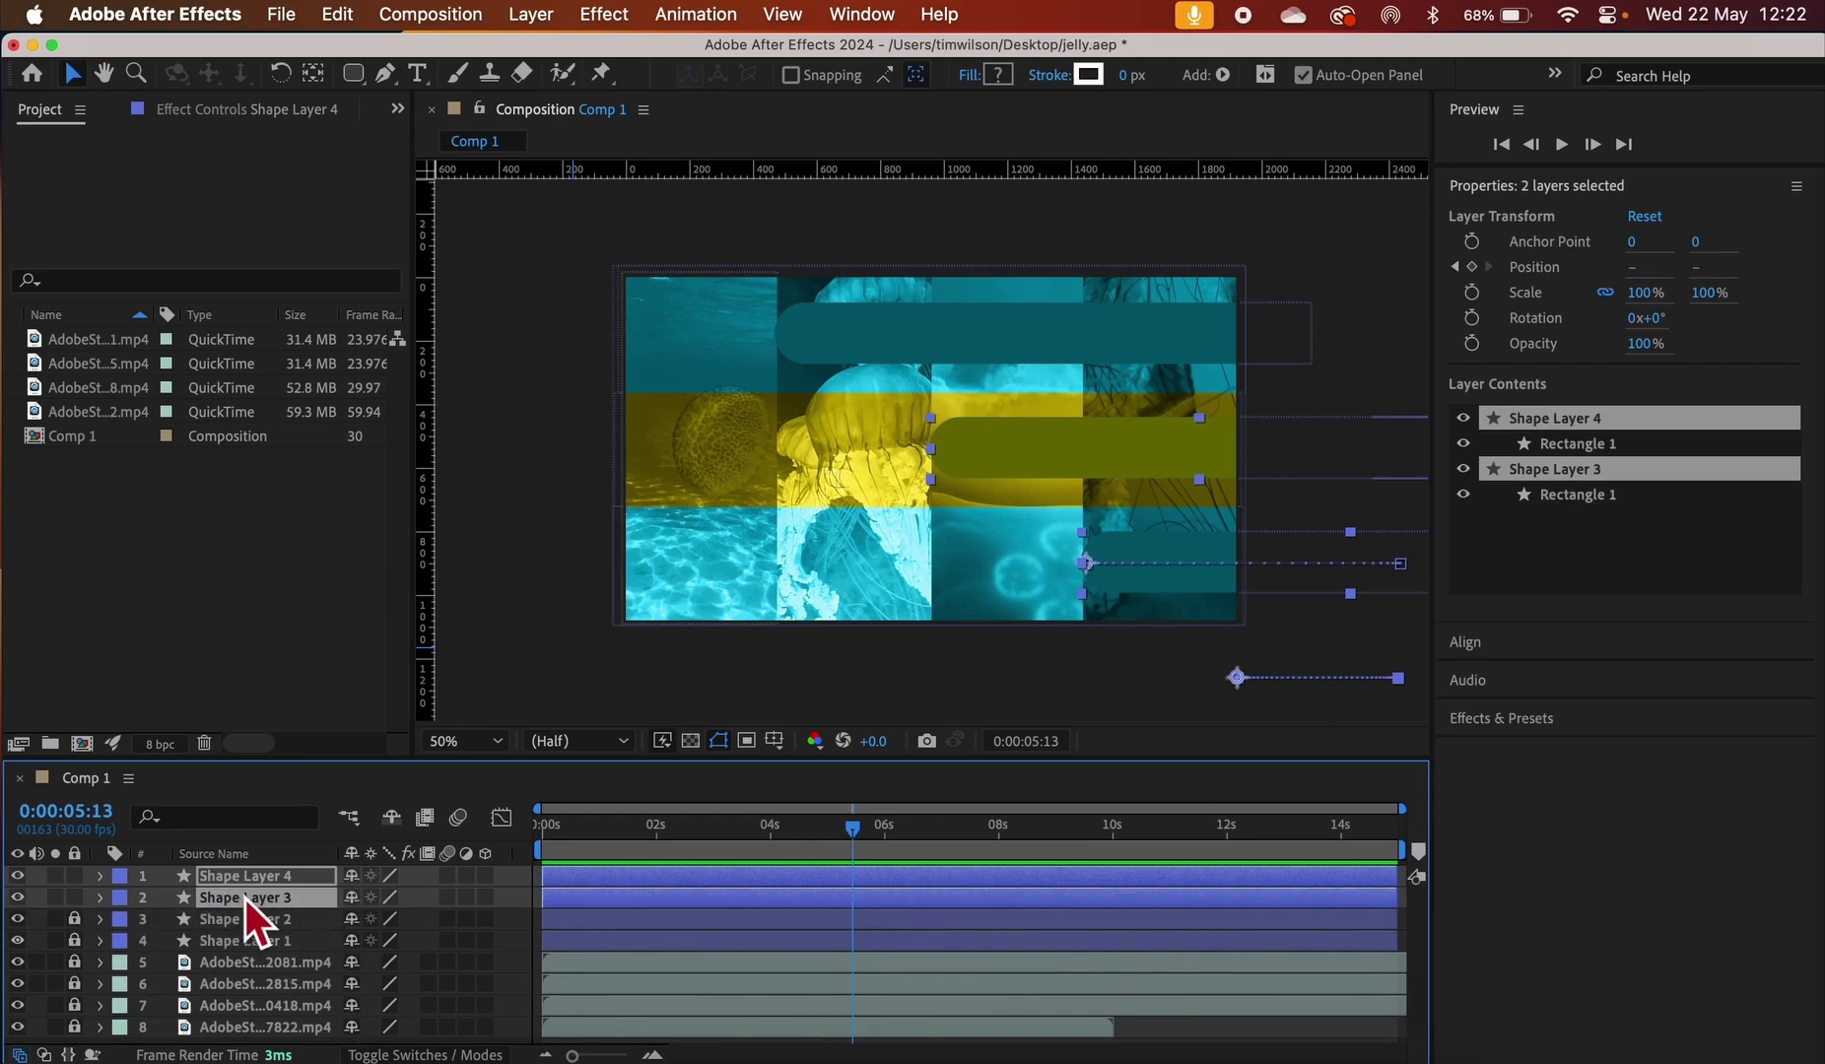
left_click(77, 923)
left_click(318, 926, "shift")
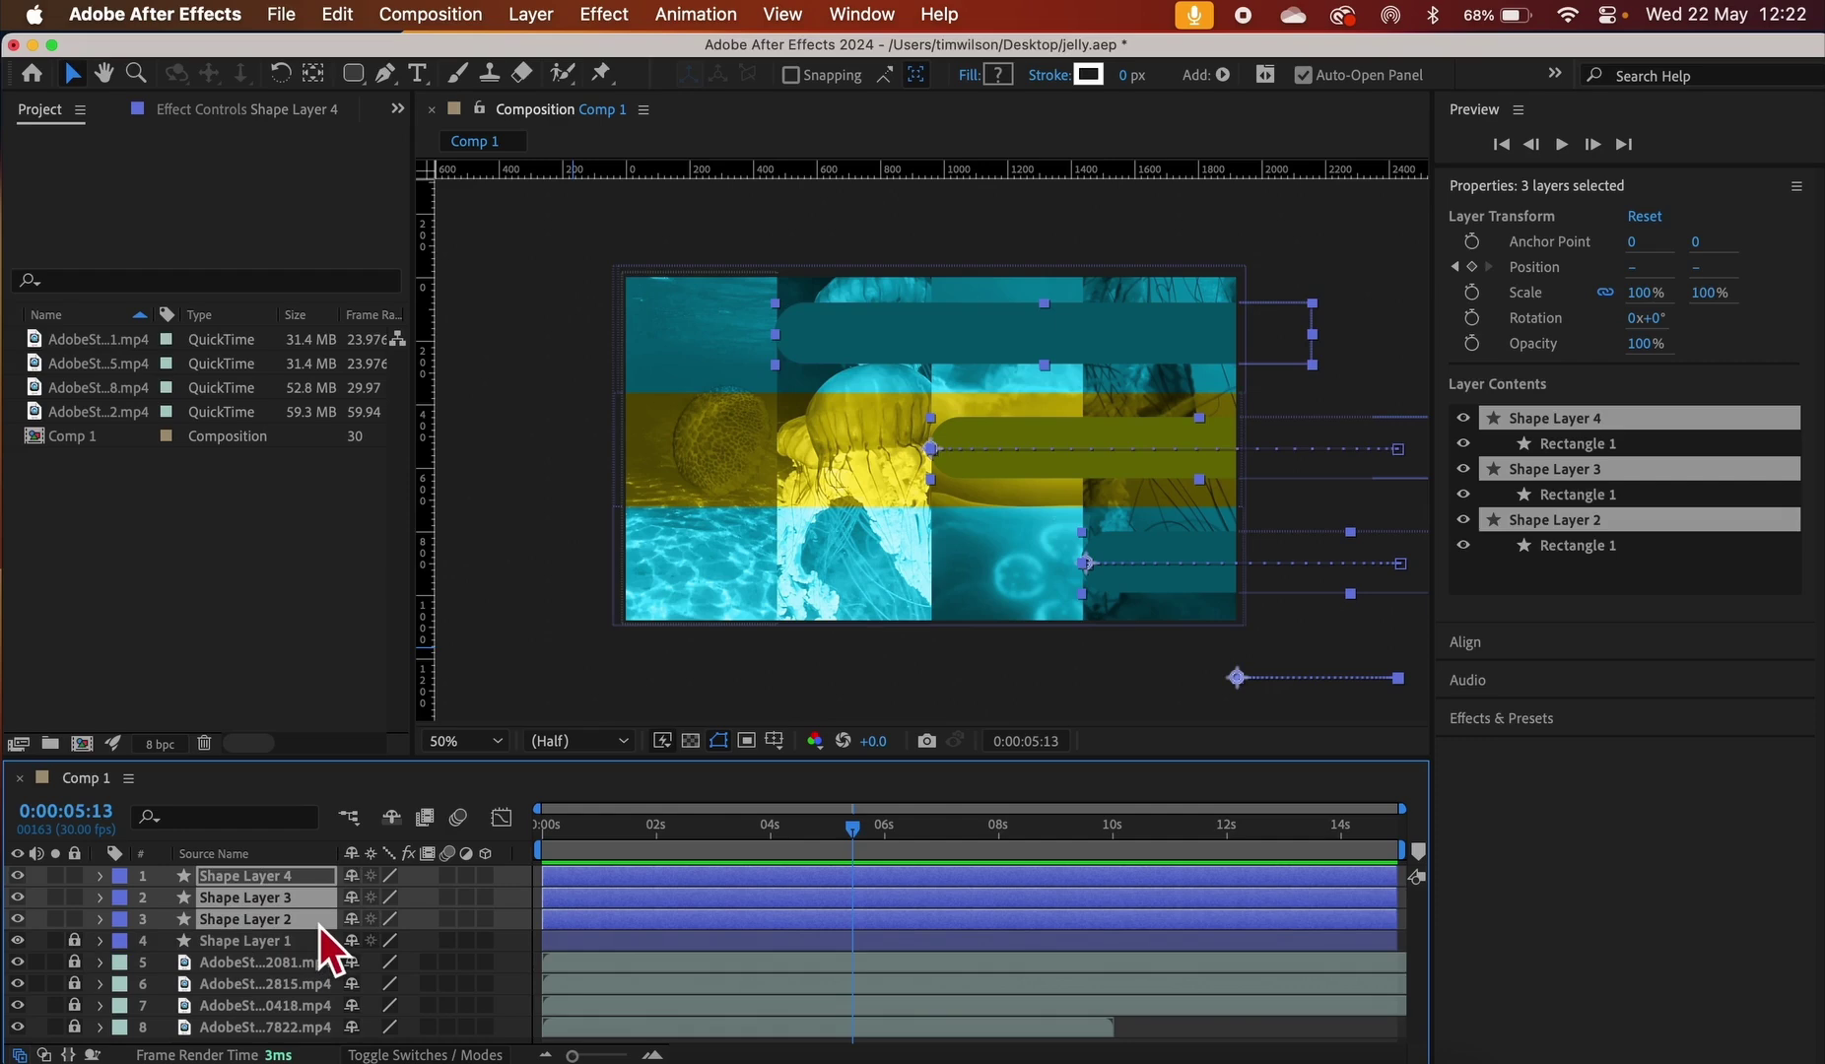
key("p")
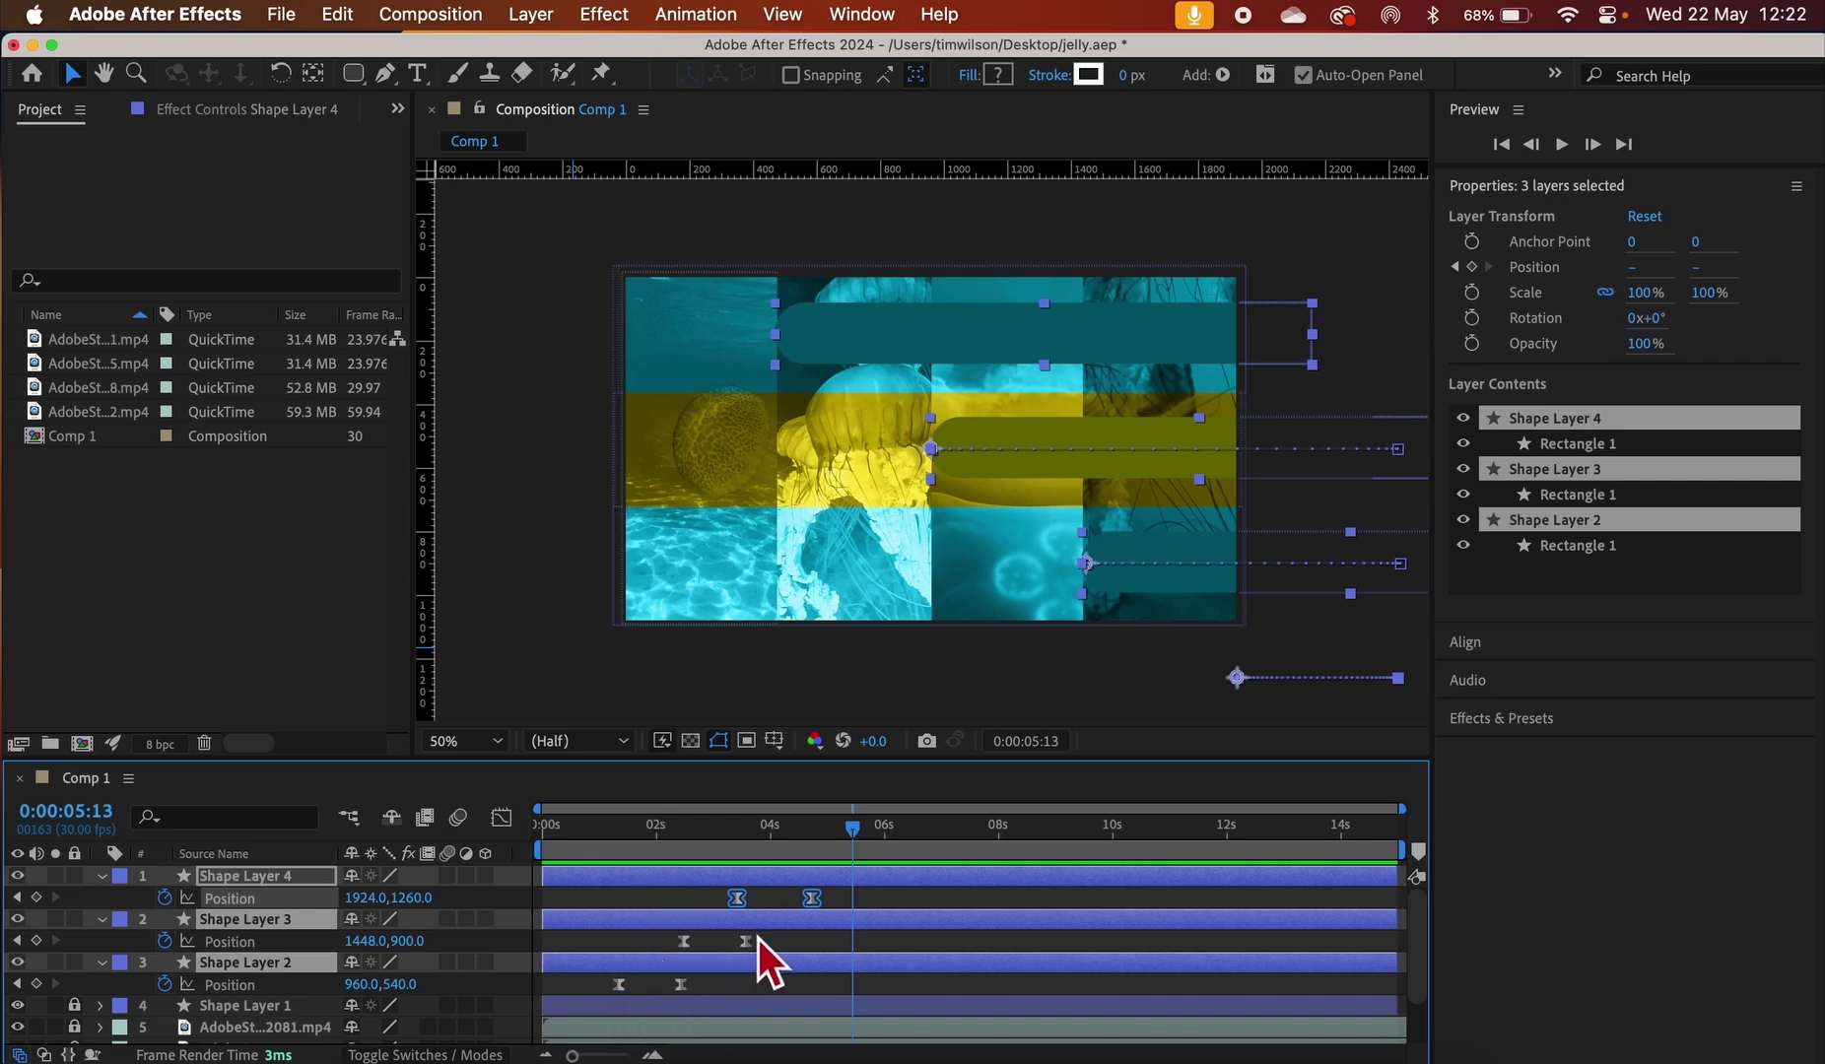
Align Shape Layer 4's first position keyframe with Shape Layer 3's last one, move its second slightly earlier, and preview from the start
left_click_drag(741, 897, 815, 904)
left_click(891, 904)
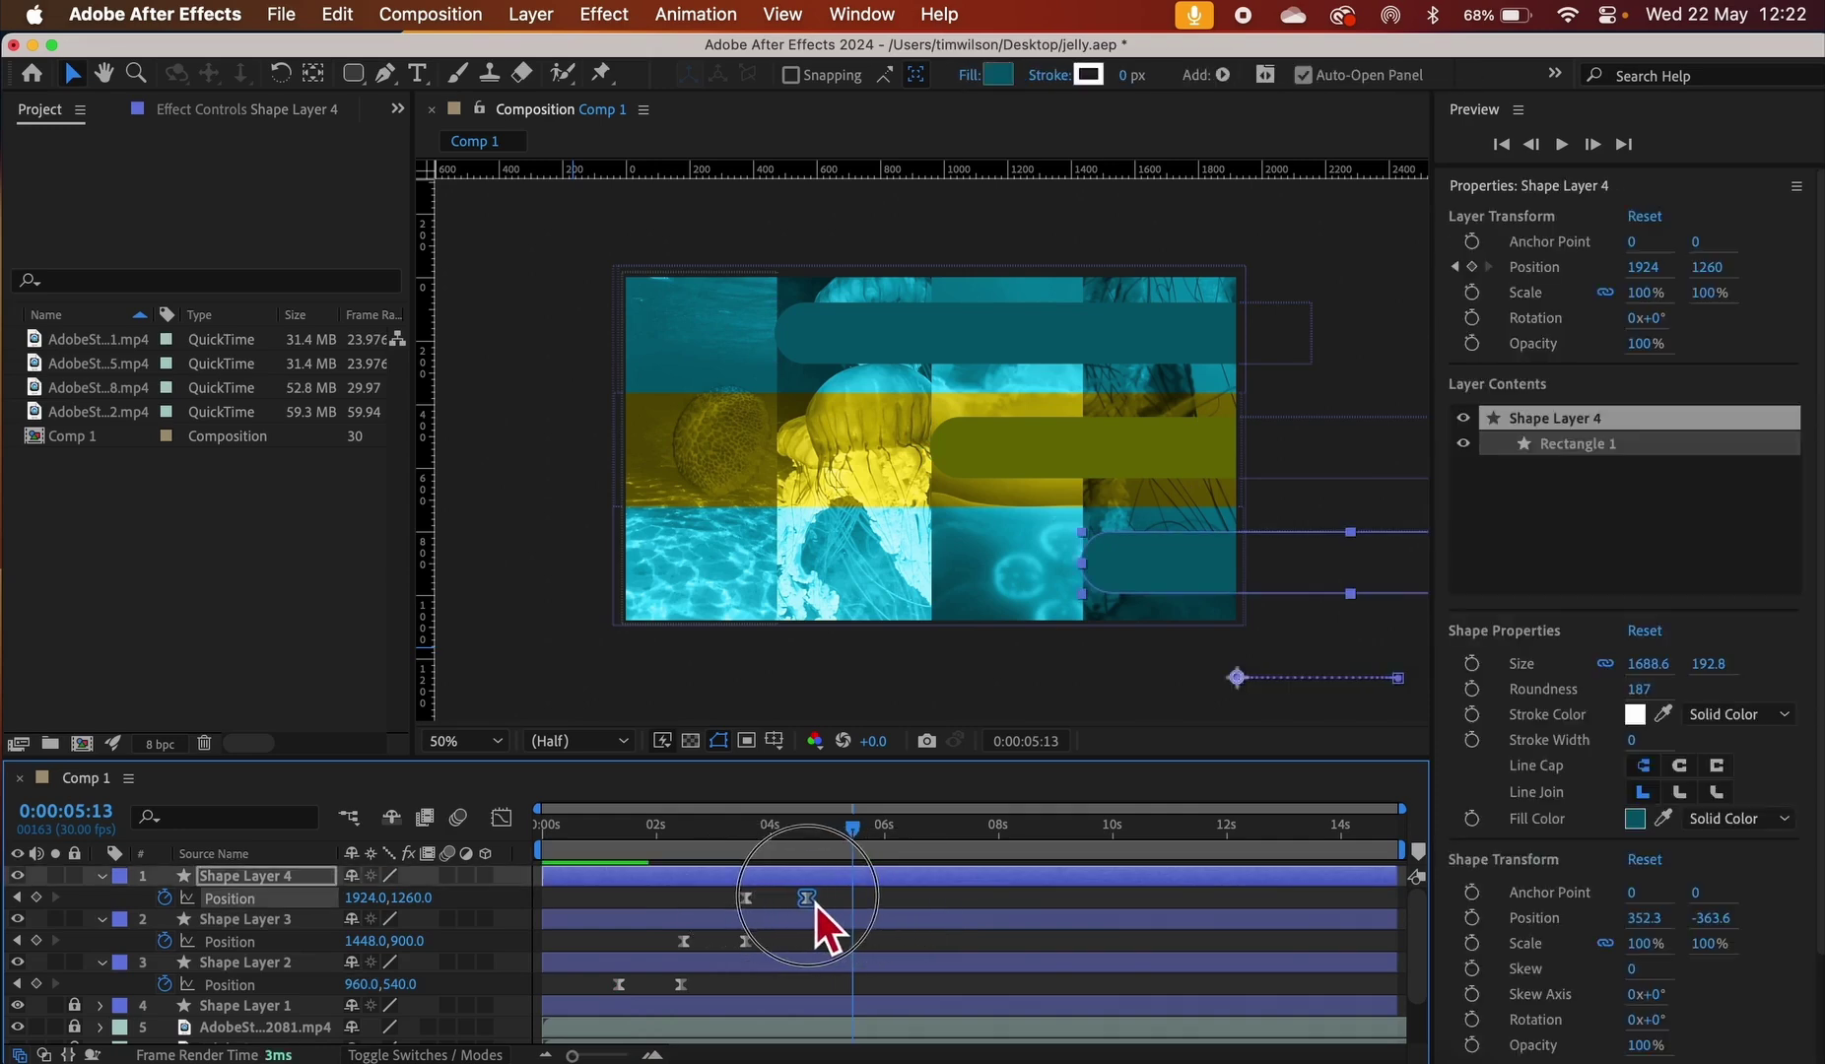
left_click(750, 948)
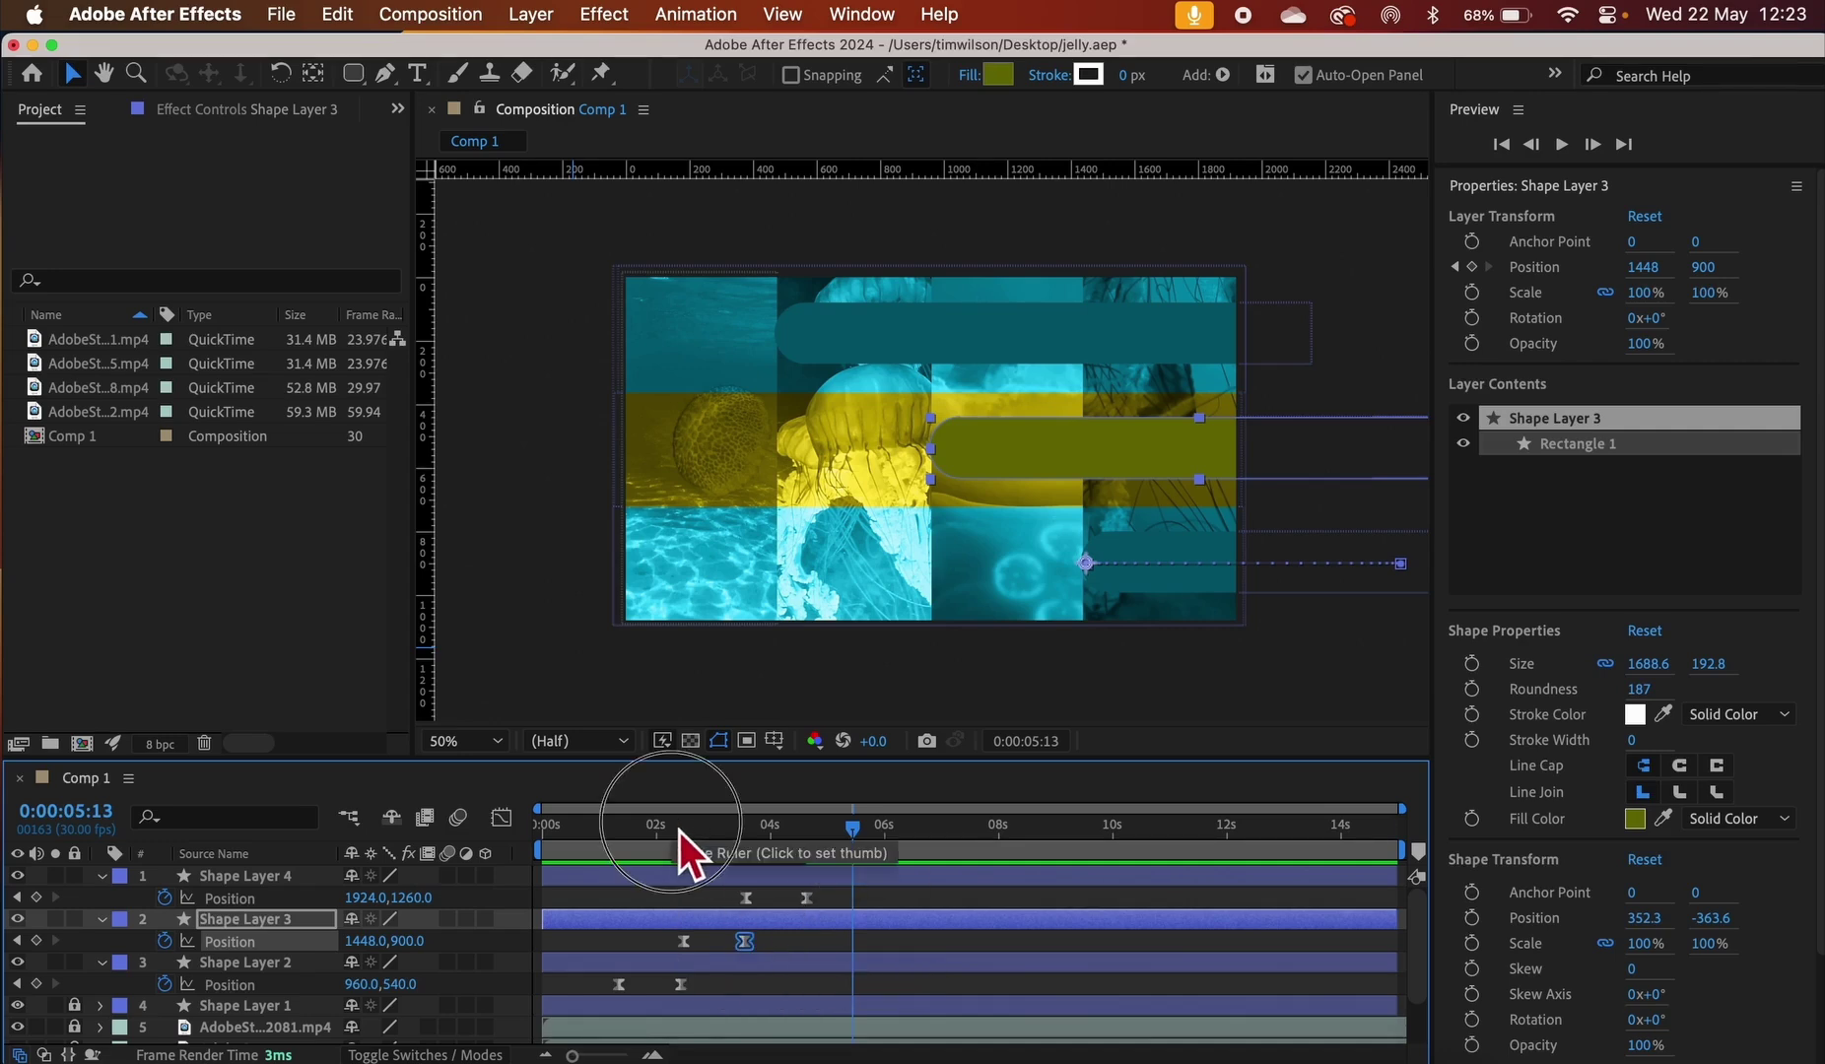
left_click_drag(680, 832, 531, 832)
key("space")
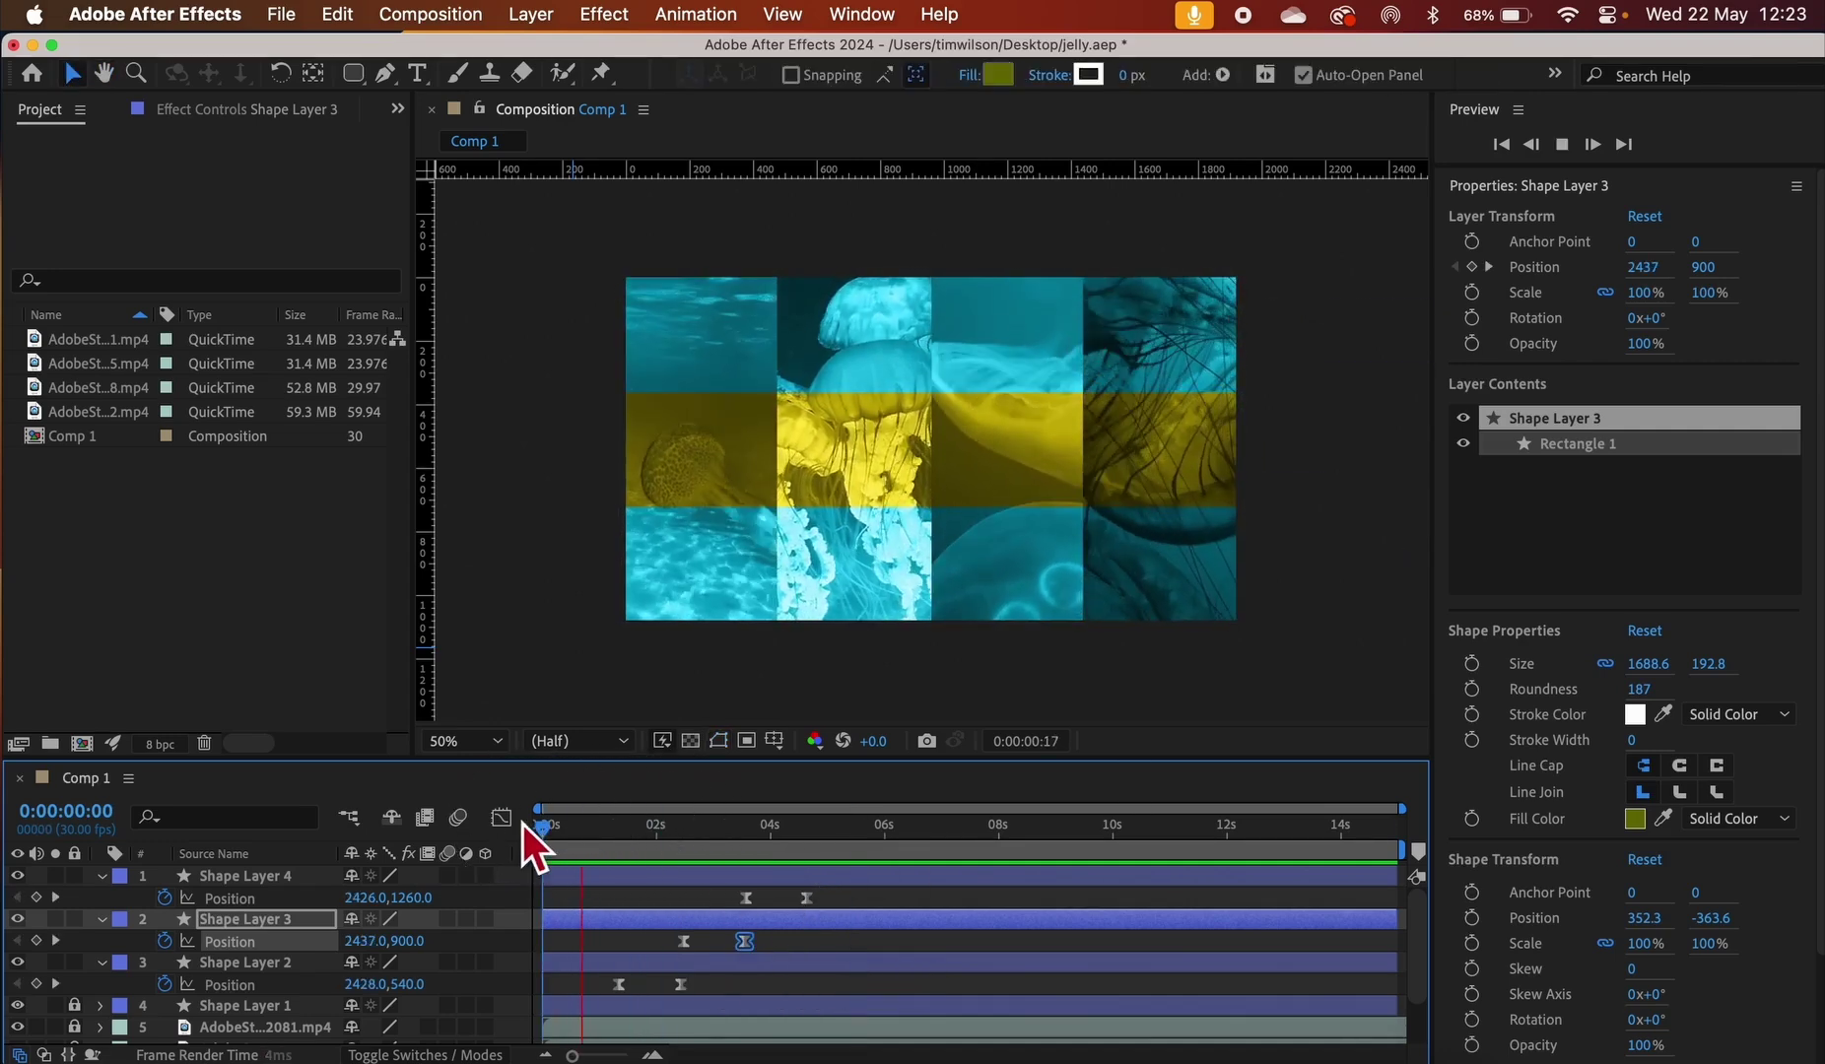
key("space")
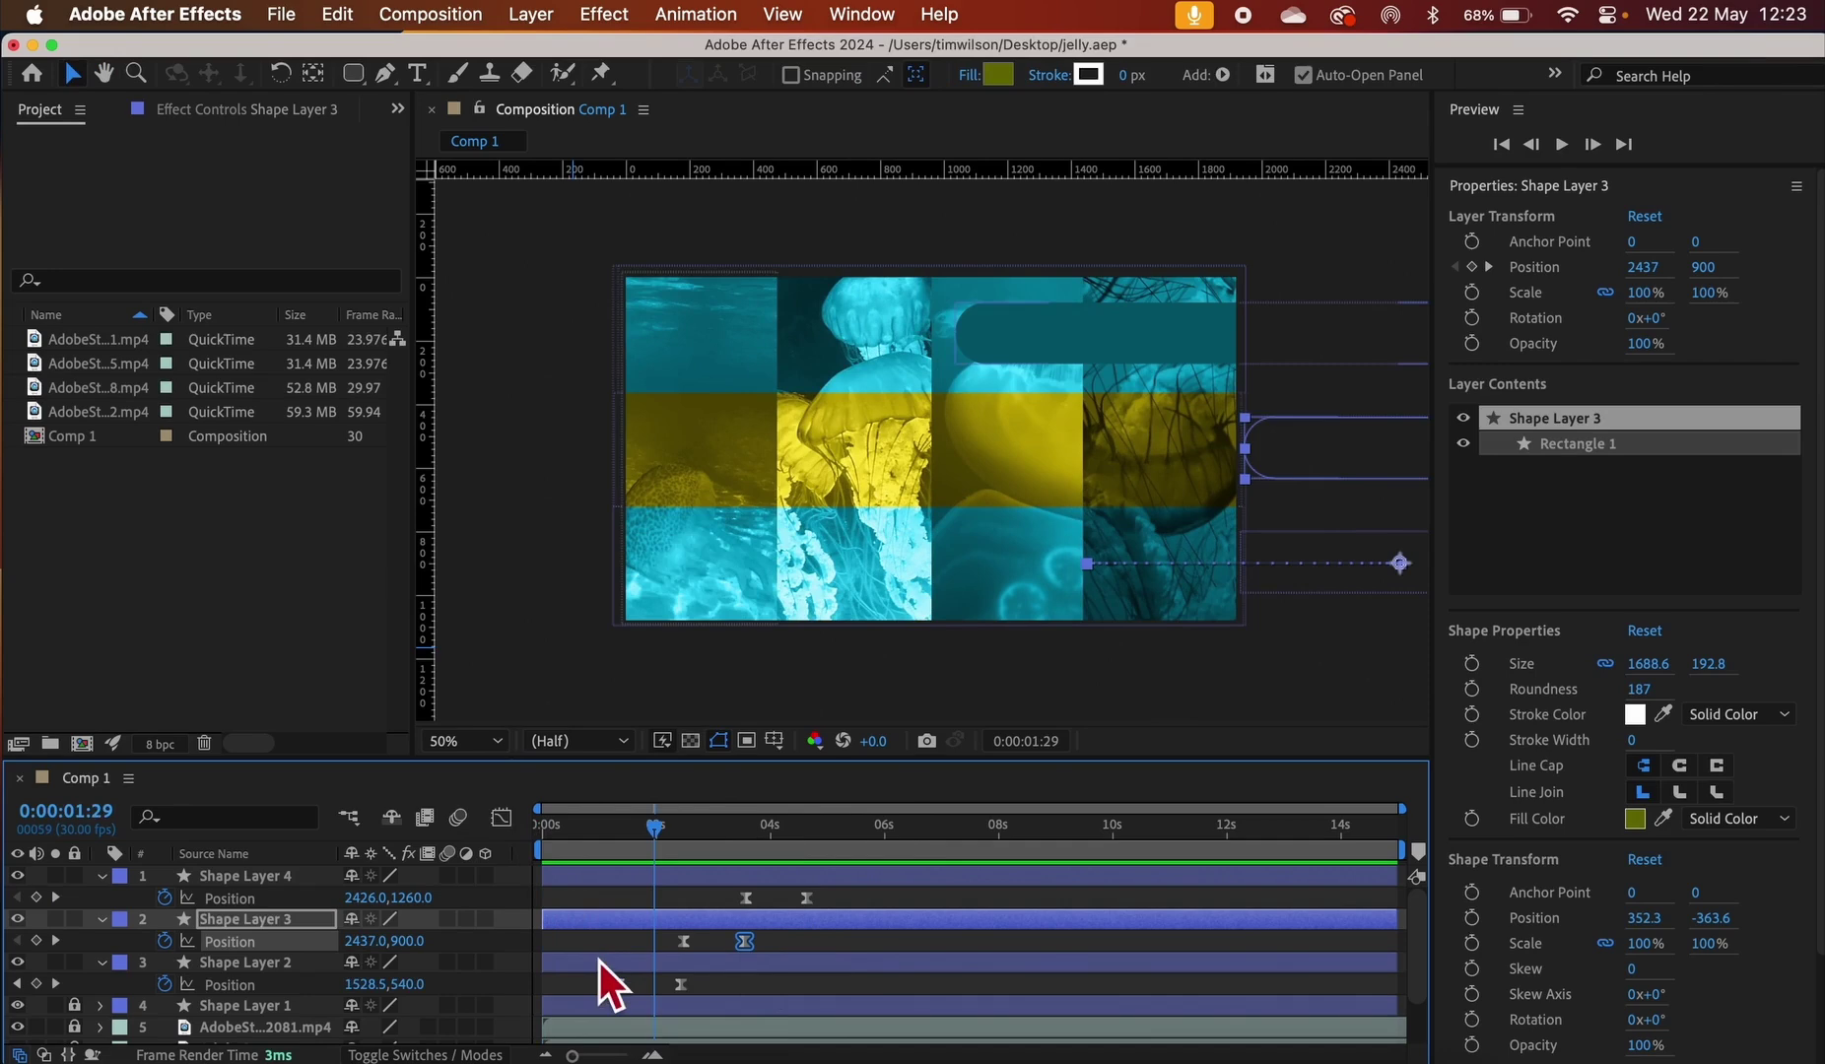
Overlap the slides: Shape Layer 2's keyframes at about 1 and 3 seconds, Shape Layer 3's first at 2.3, Shape Layer 4's first at 3.2; preview
left_click(619, 984)
left_click_drag(620, 985, 728, 906)
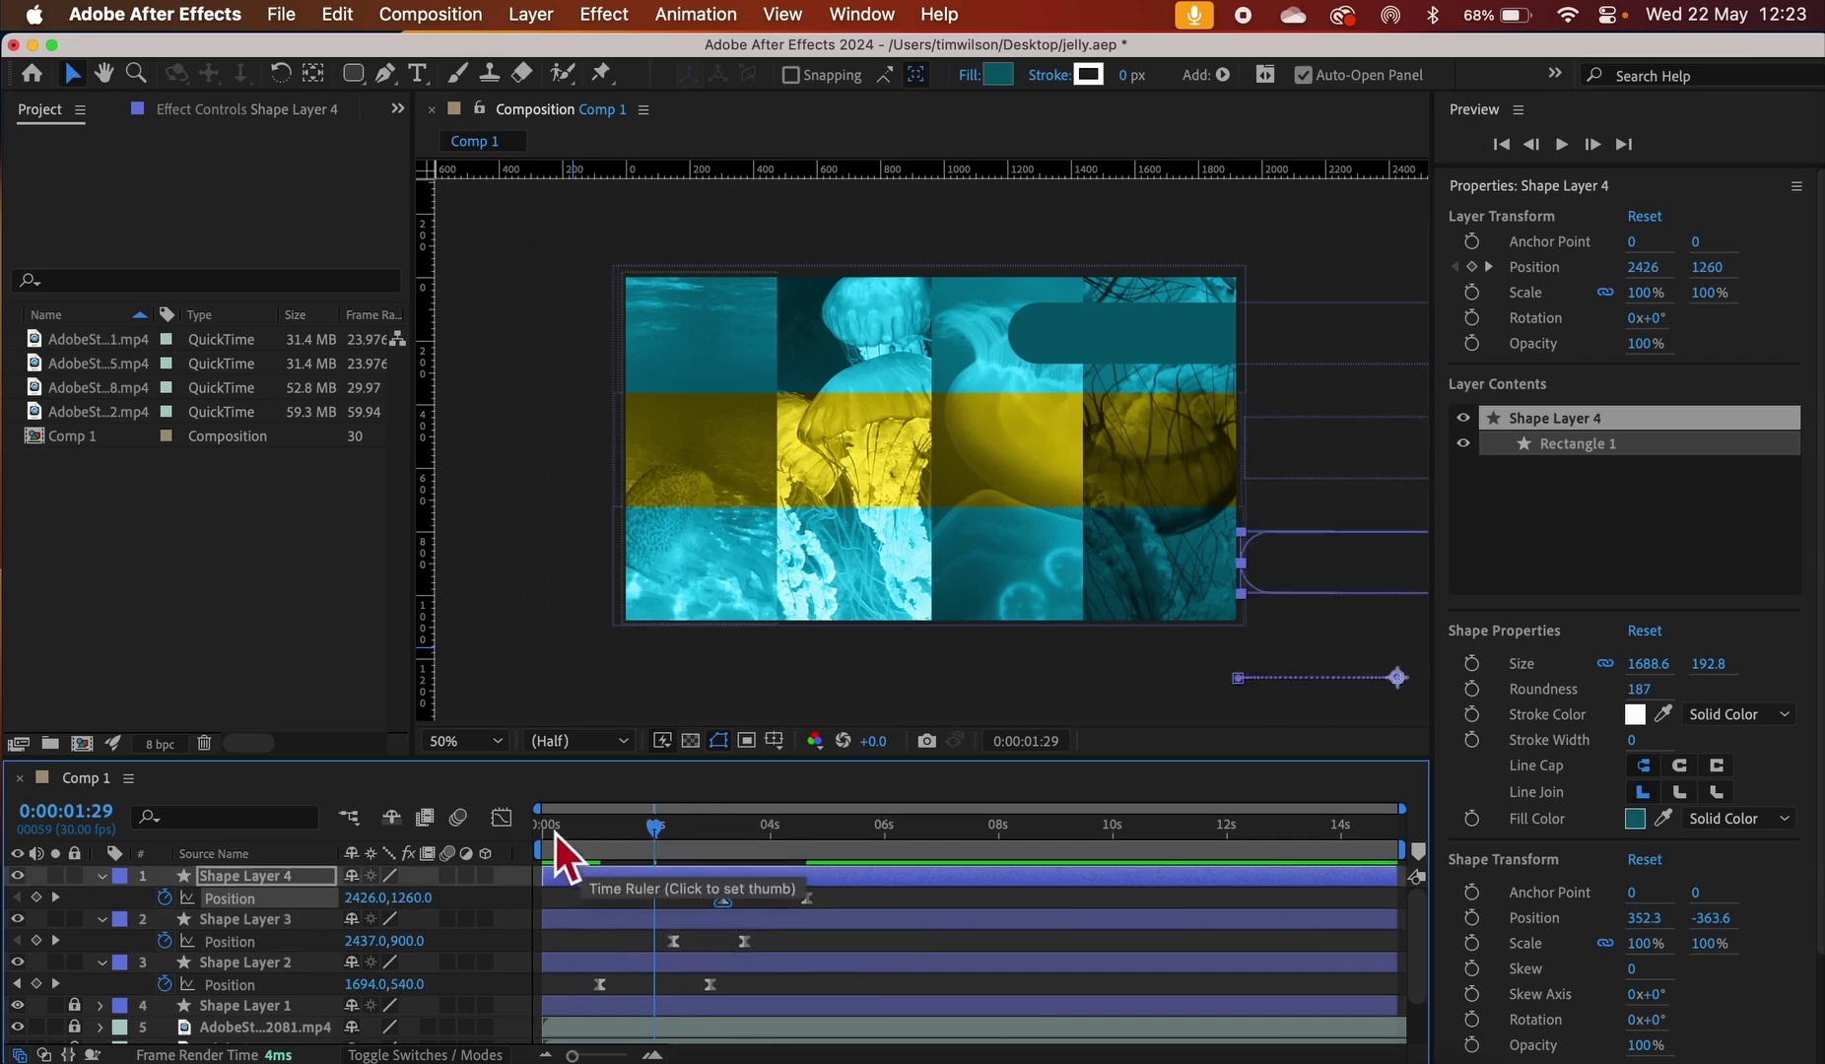
left_click(553, 831)
key("space")
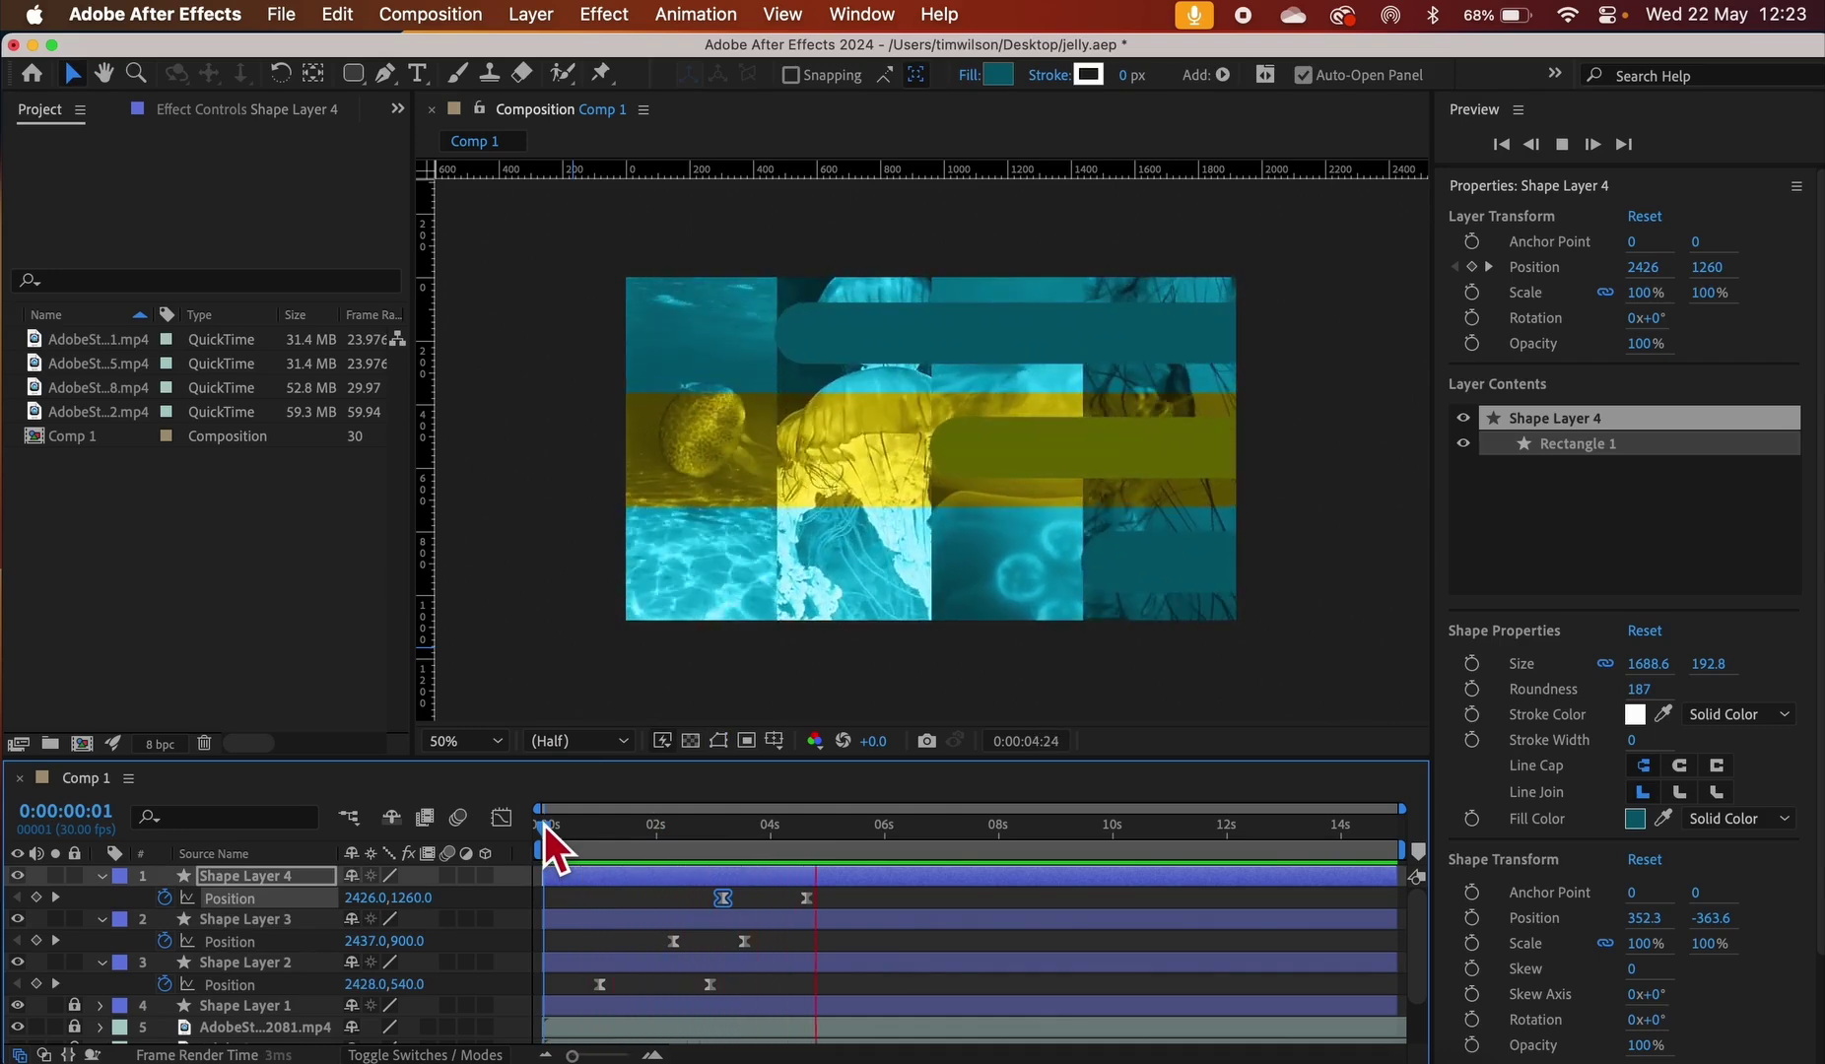
key("space")
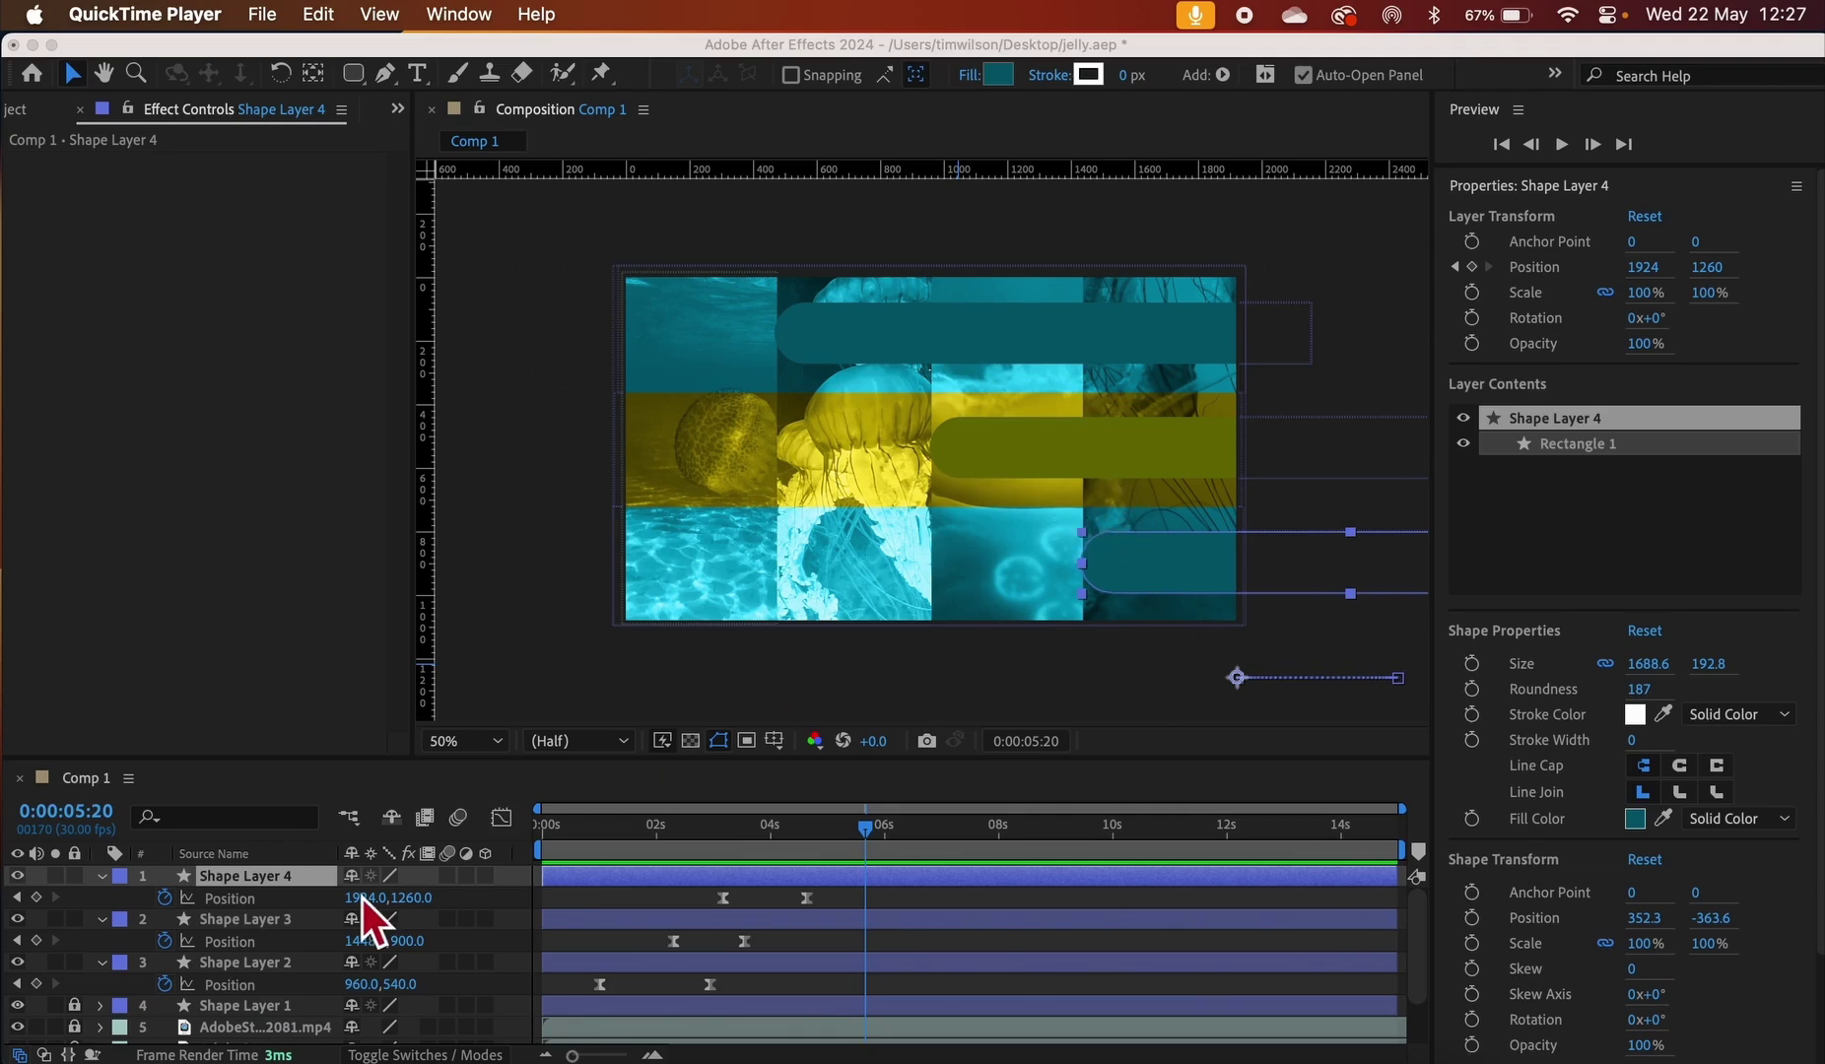
Change the fill color of Shape Layers 2, 3 and 4 together to the pale blue DDF3F7
left_click(297, 886)
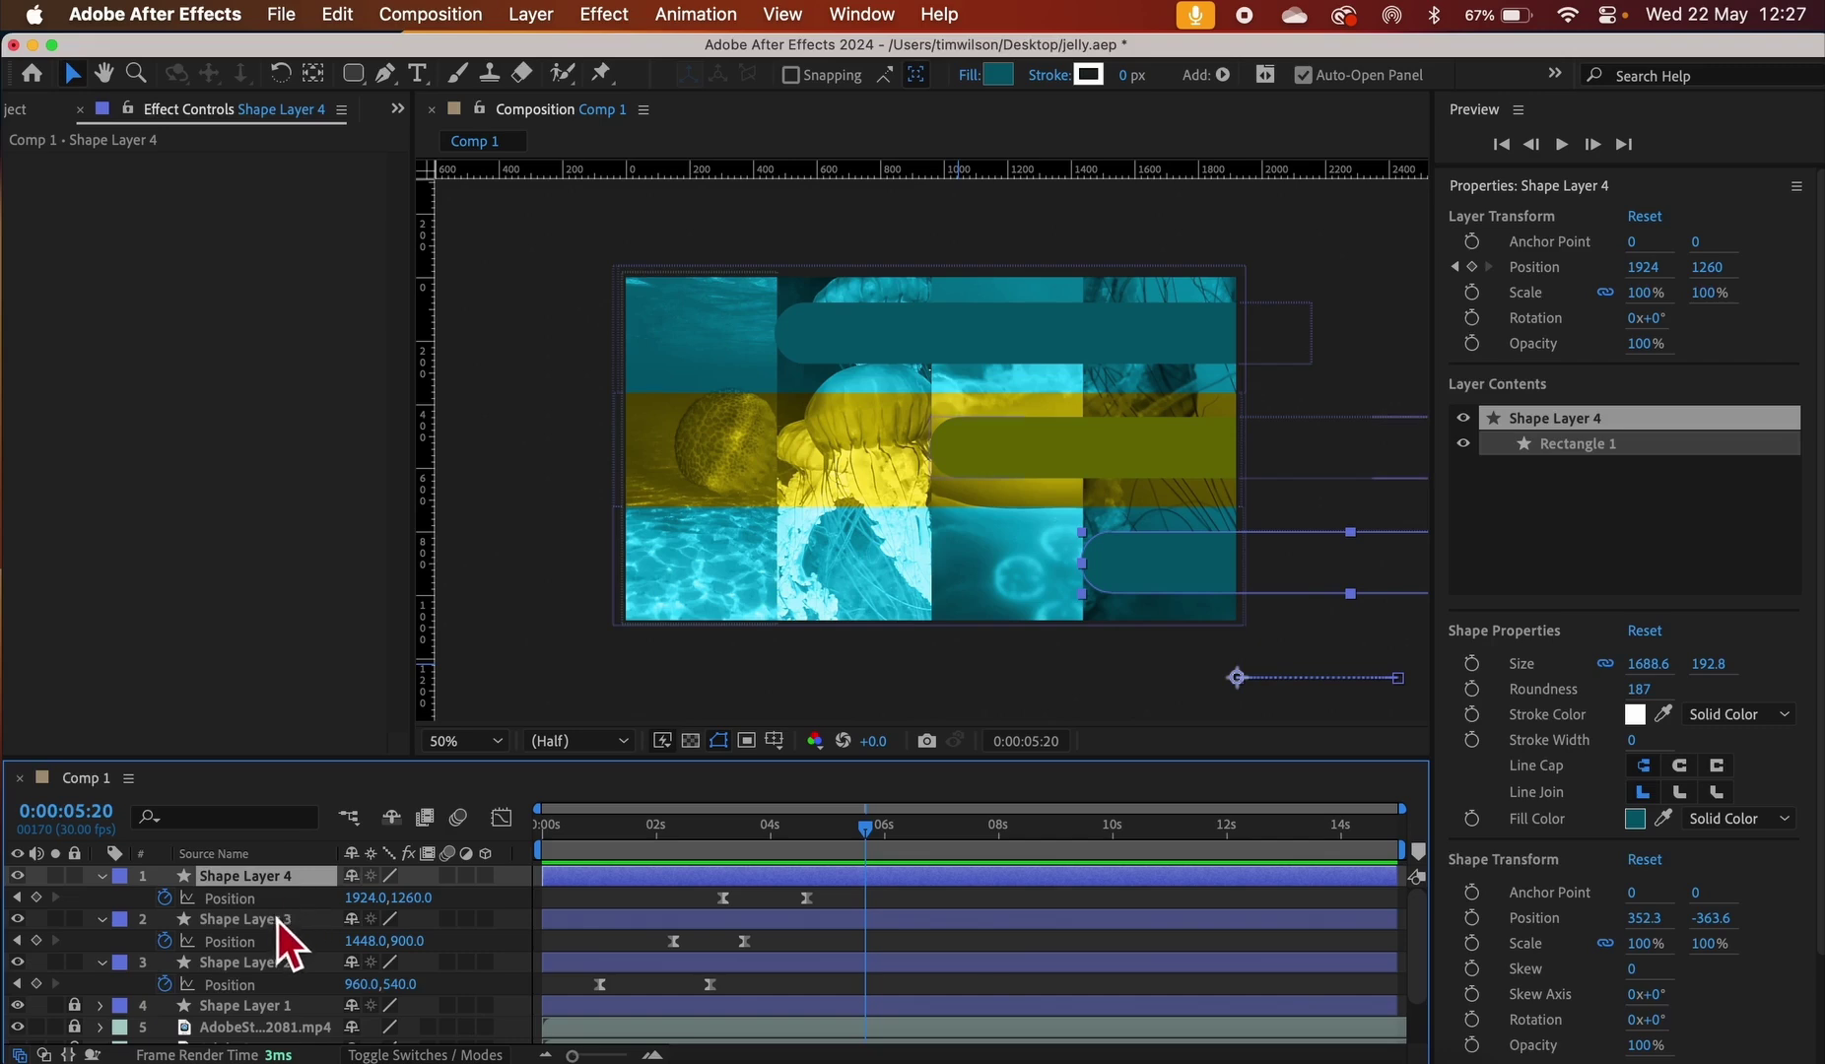
left_click(278, 921, "shift")
left_click(281, 970, "shift")
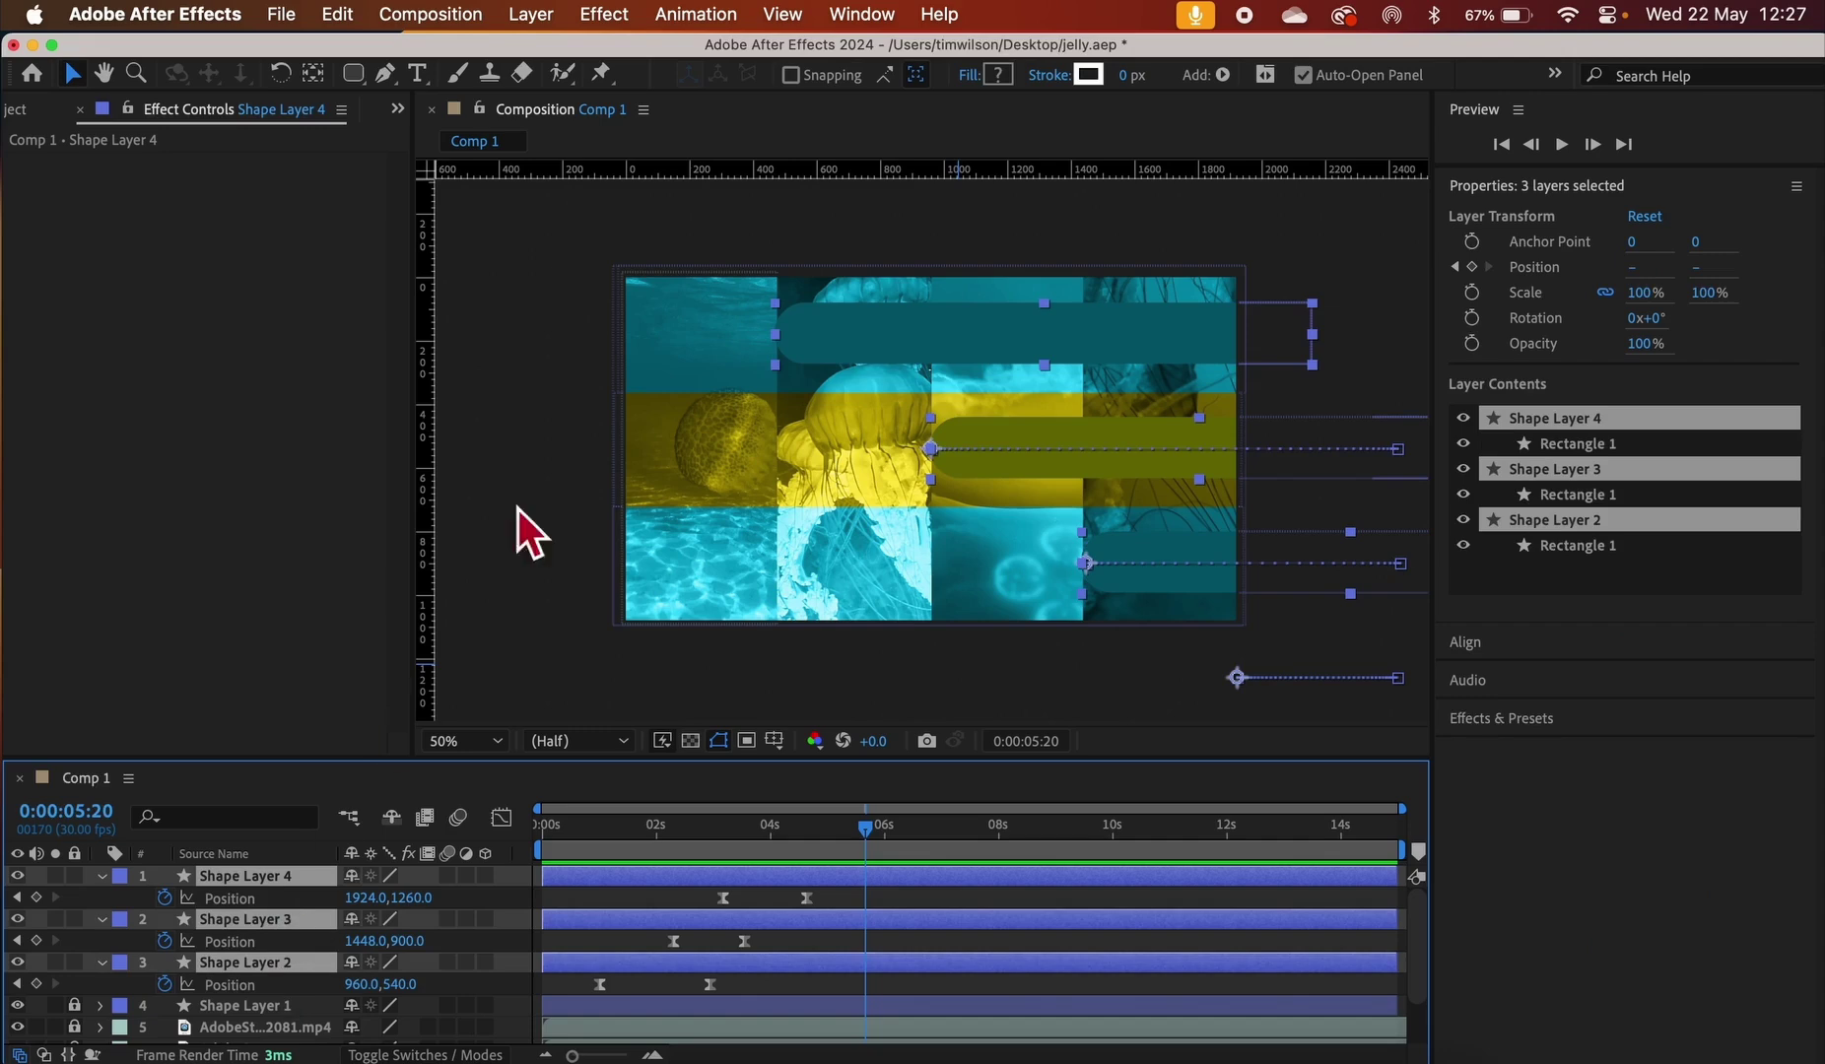
left_click(1001, 77)
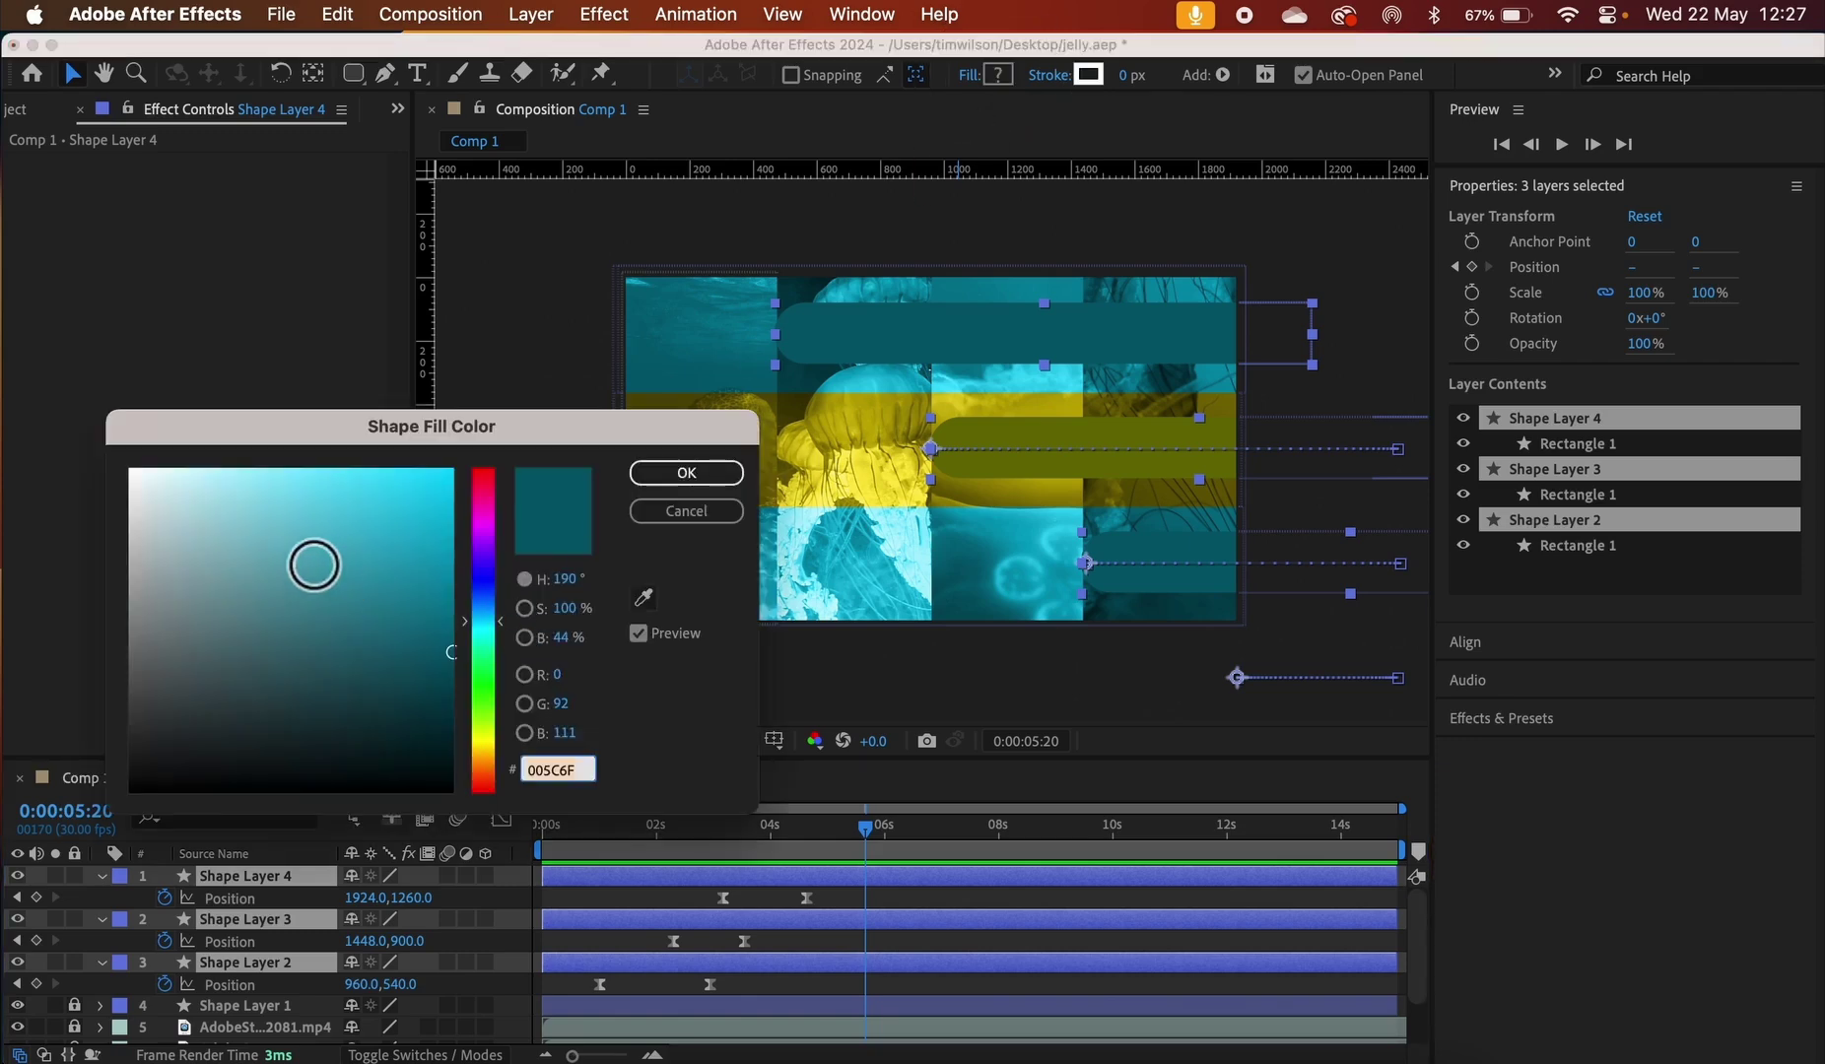
mouse_move(313, 565)
left_mouse_down()
mouse_move(306, 513)
mouse_move(145, 466)
mouse_move(187, 490)
mouse_move(164, 476)
left_mouse_up()
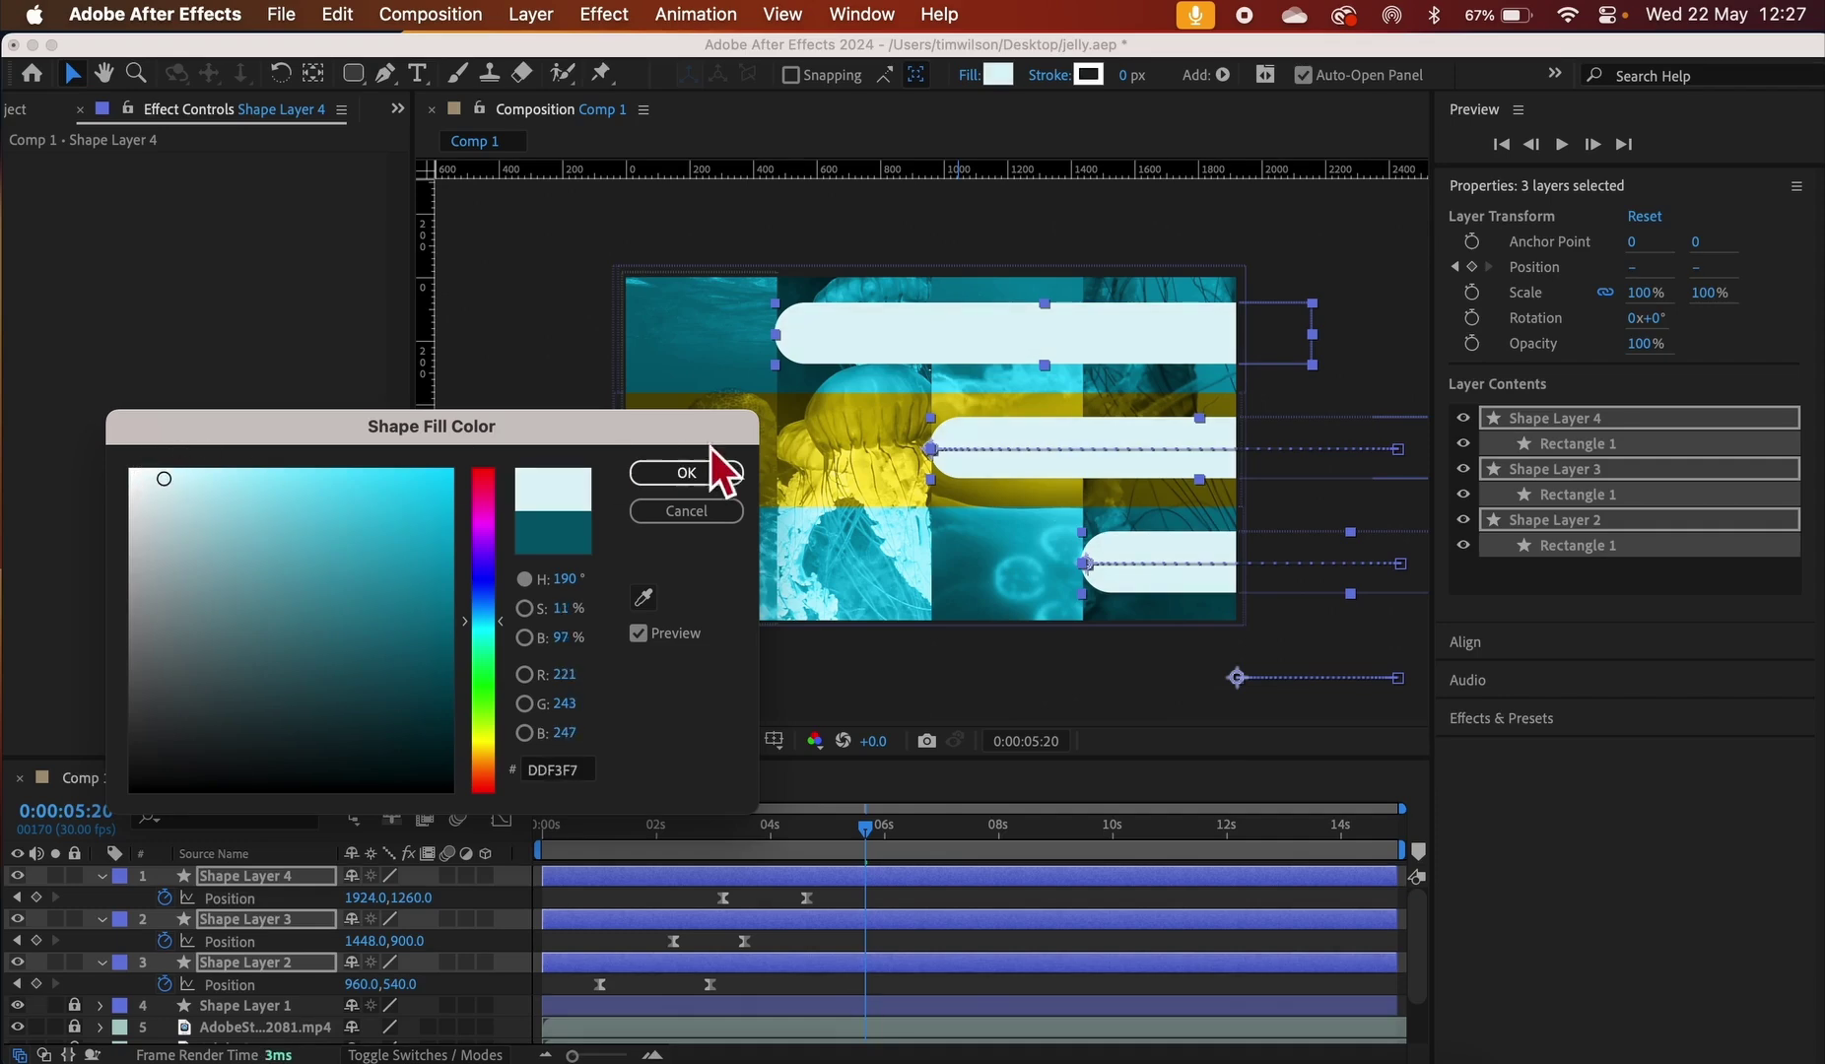
left_click(703, 473)
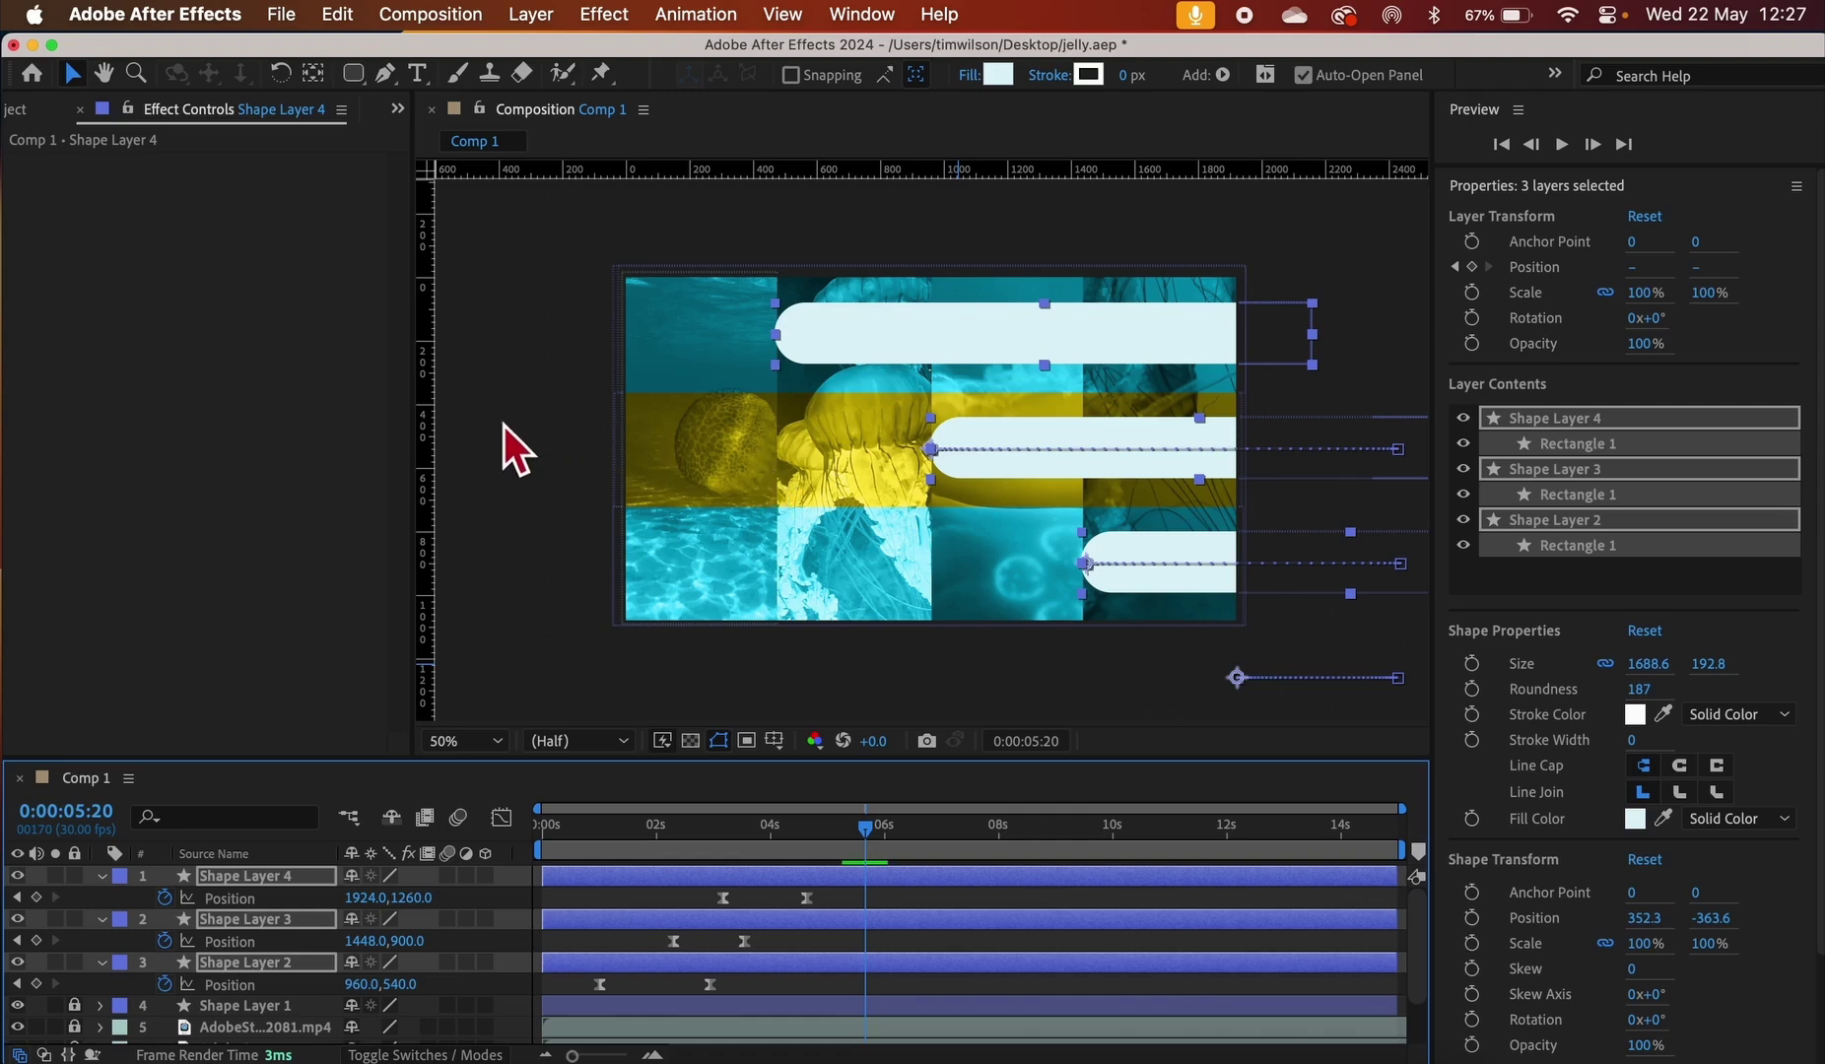
left_click(496, 475)
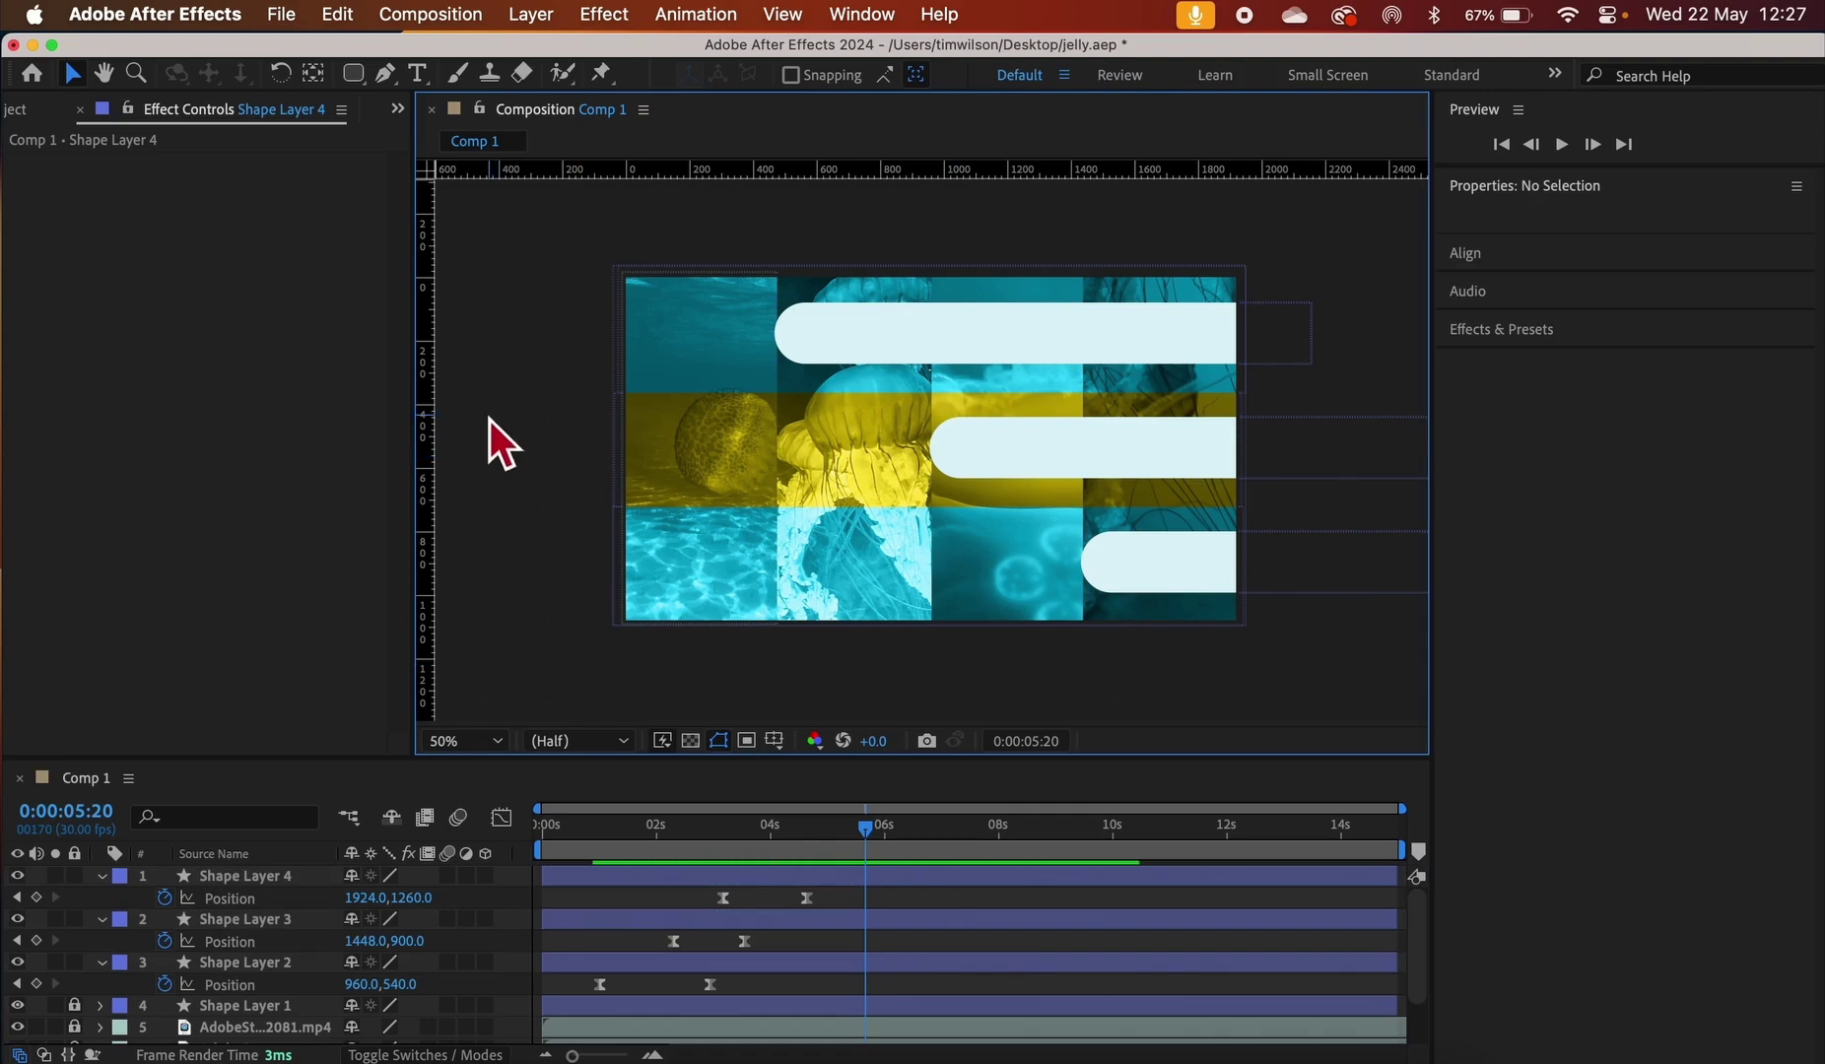
Apply the Drop Shadow effect from the Perspective category to Shape Layer 2
left_click(279, 882)
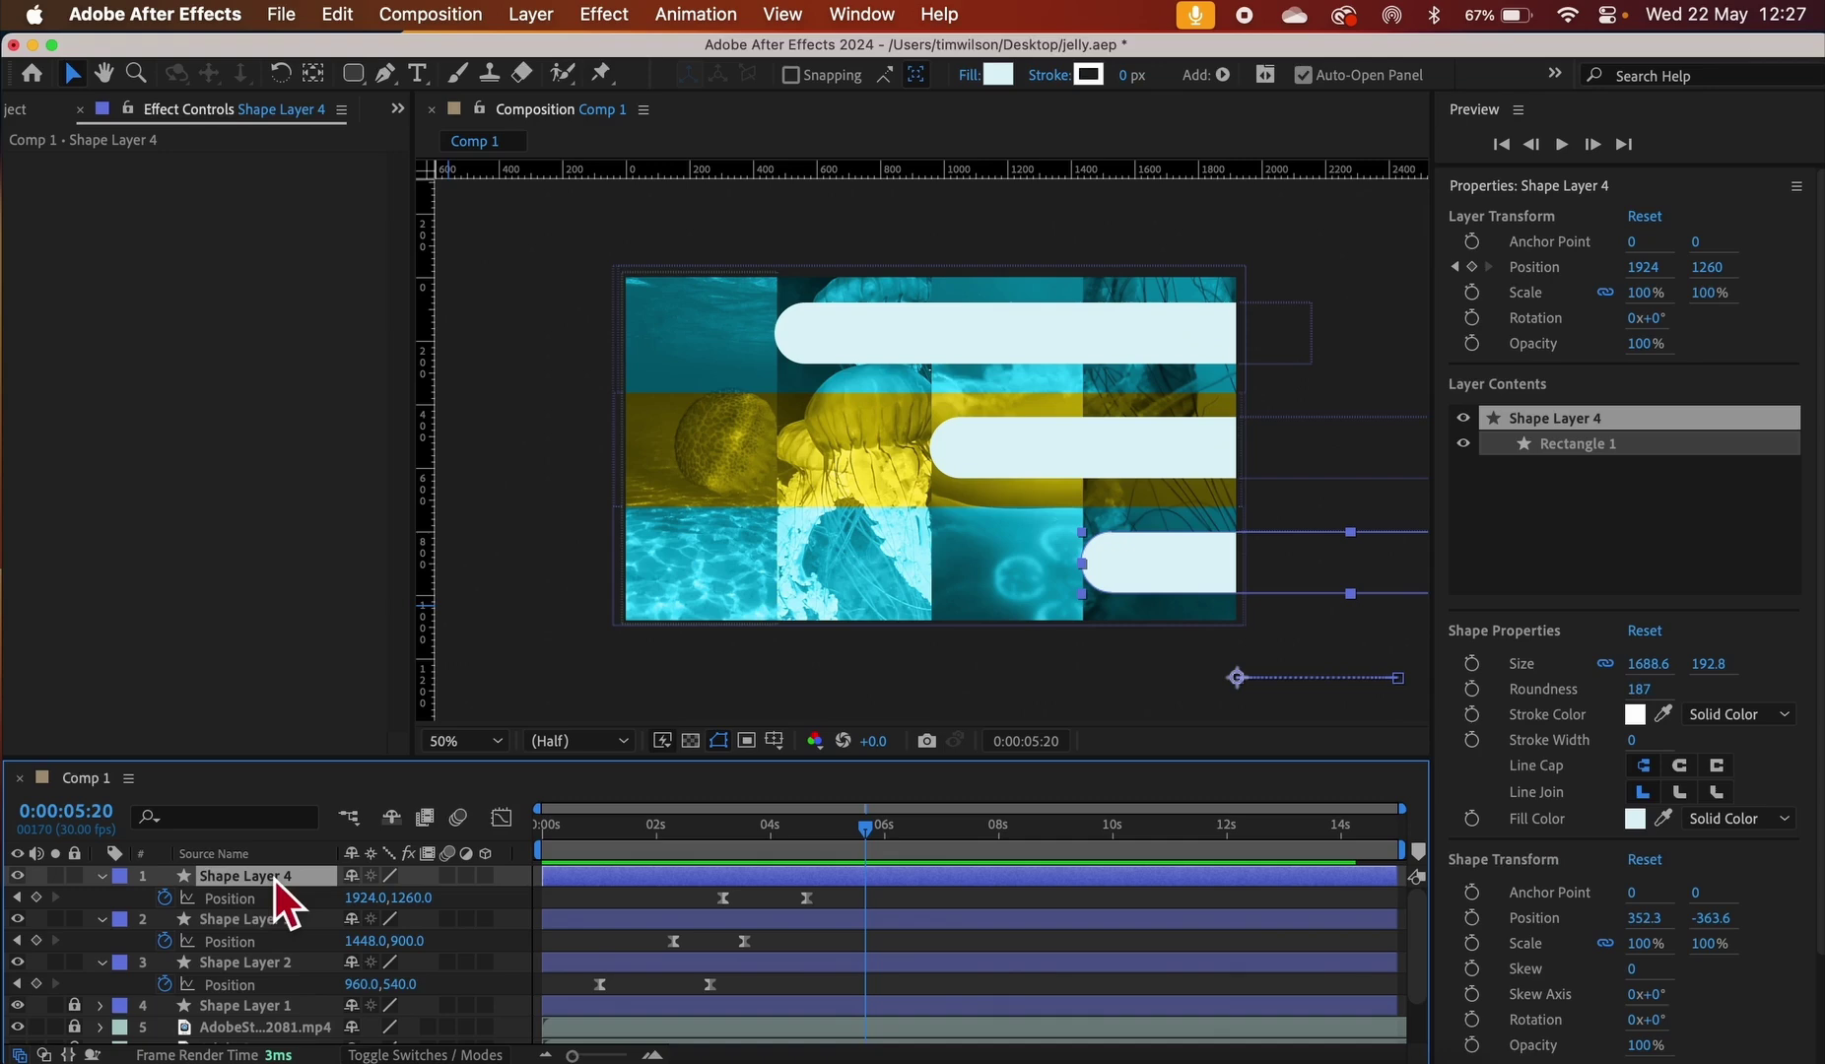
left_click(306, 966)
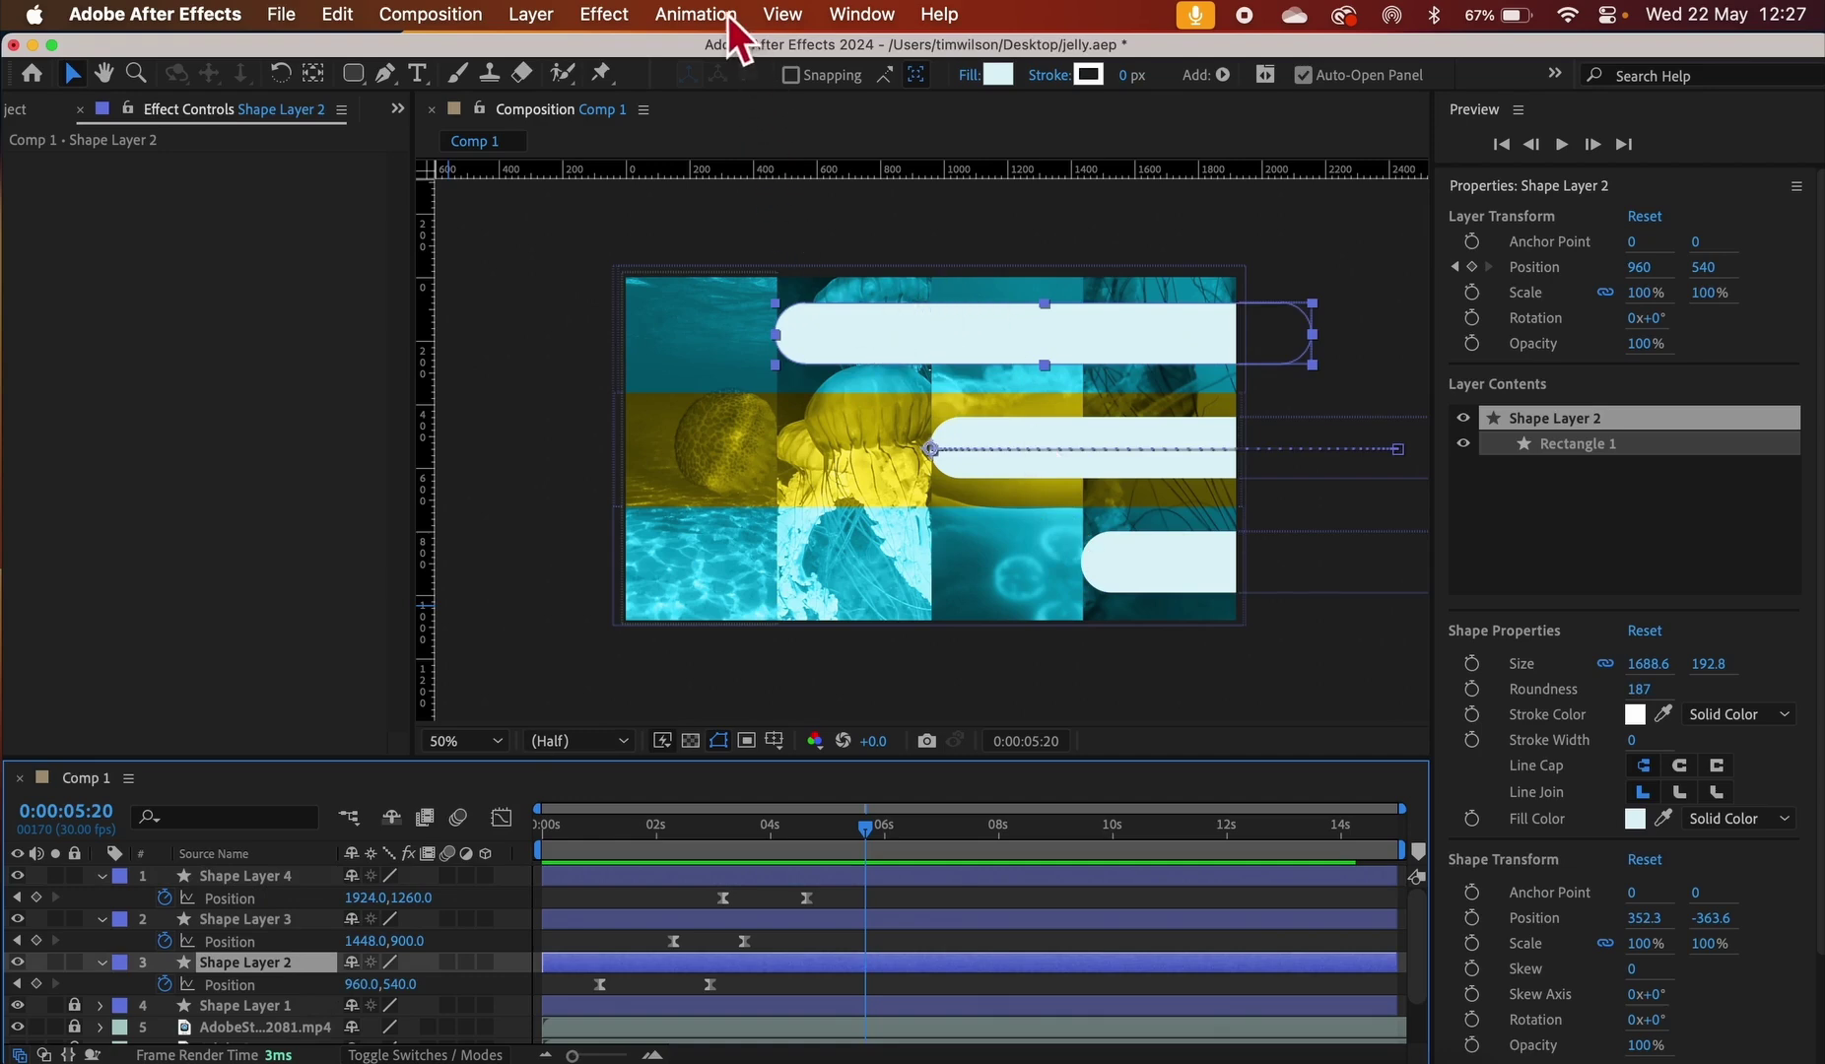
left_click(617, 19)
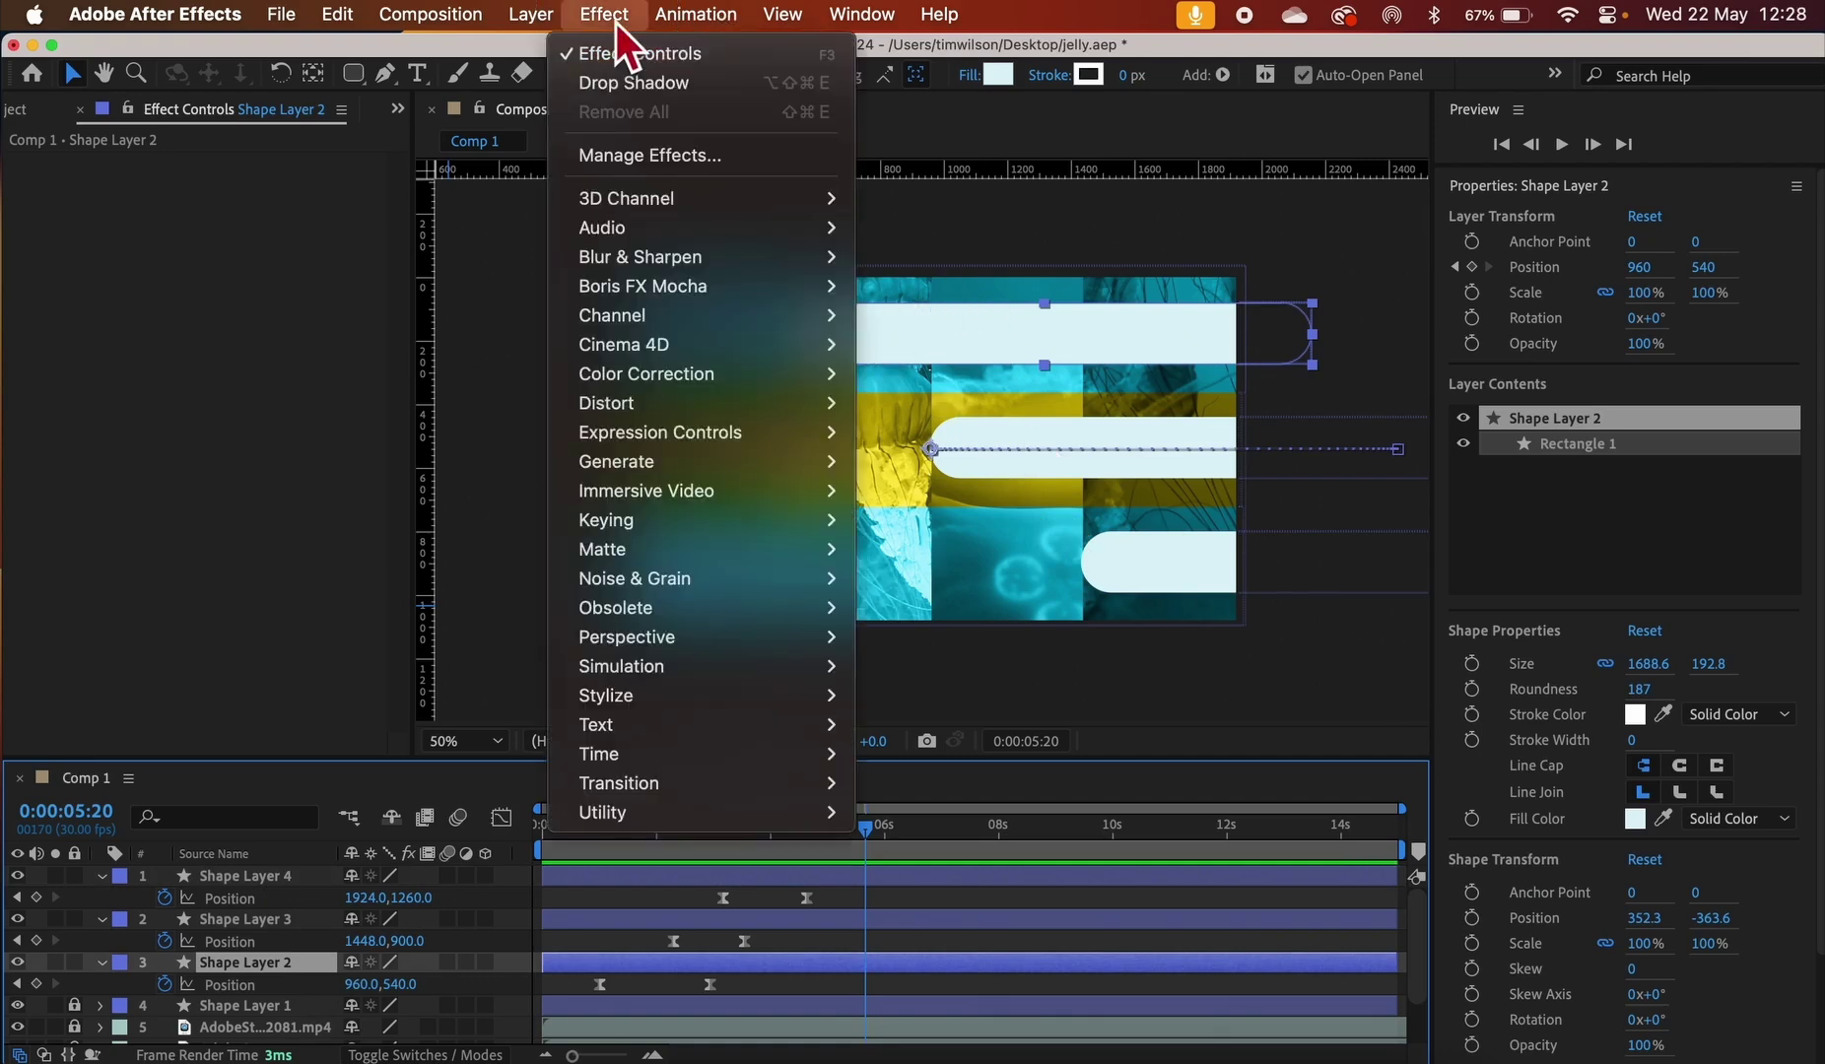
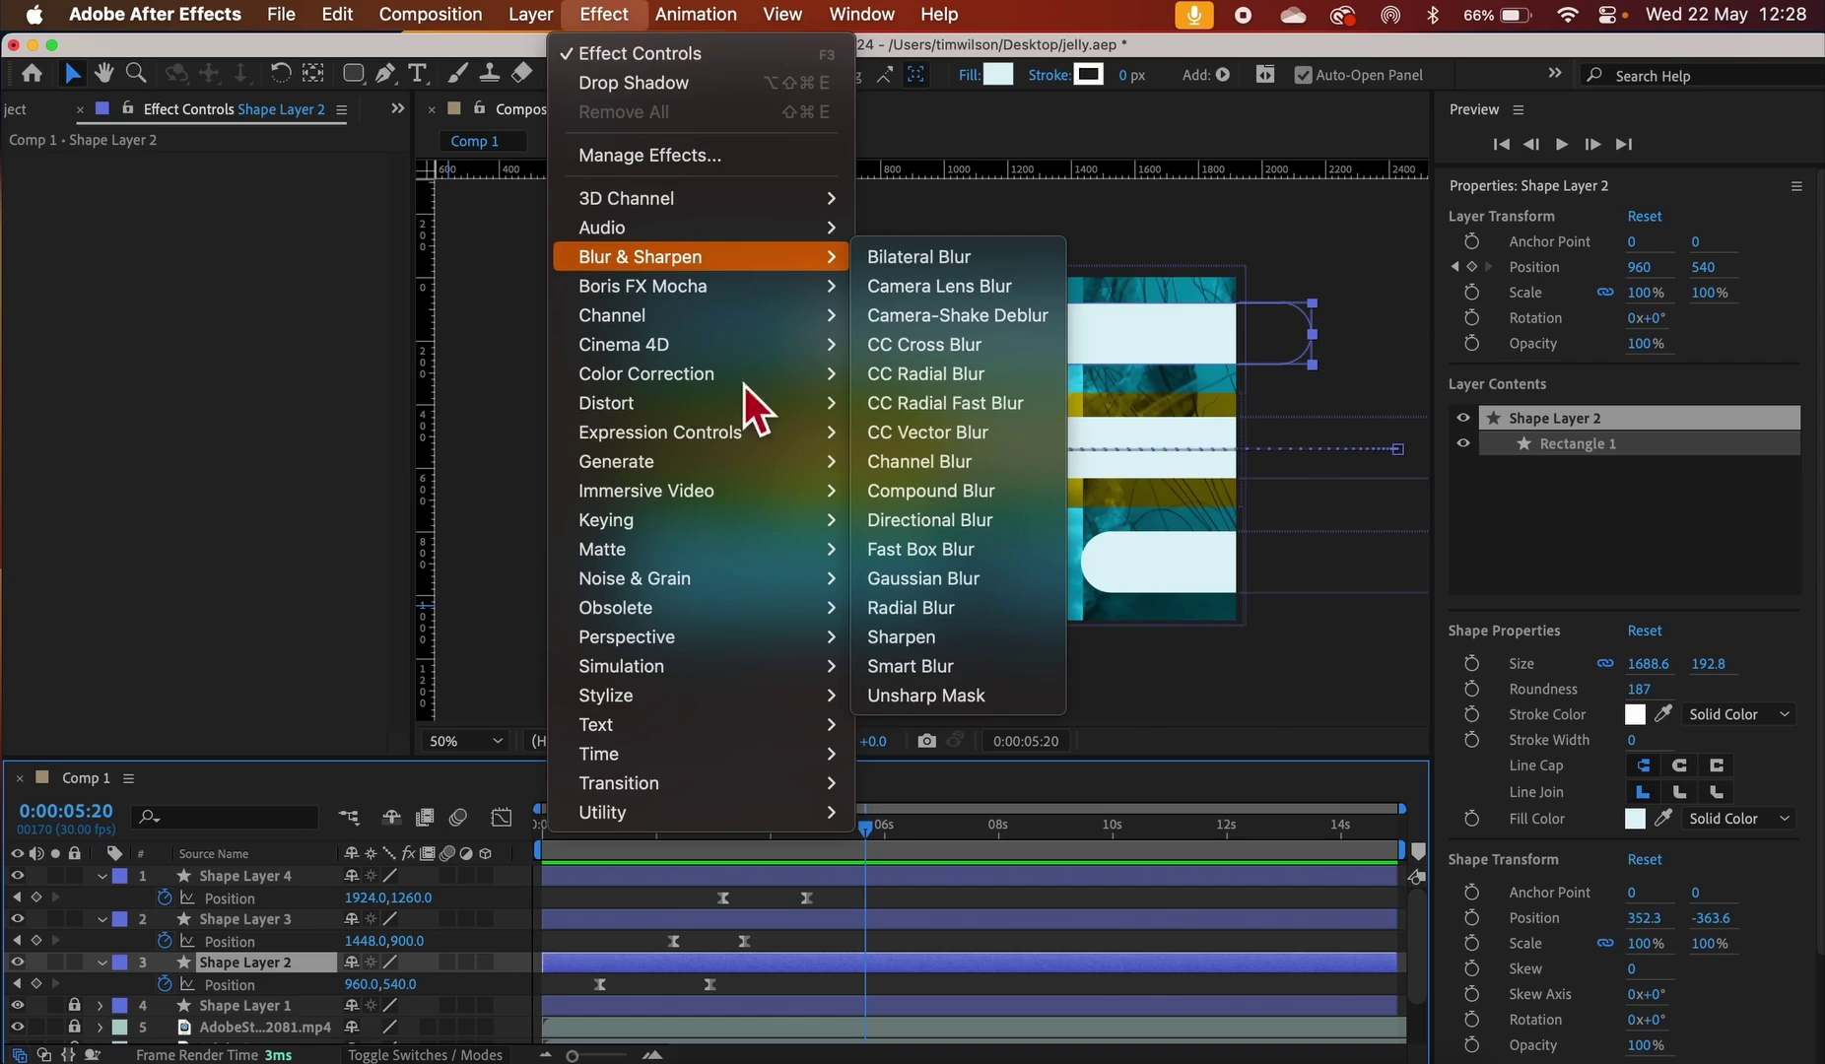
mouse_move(741, 645)
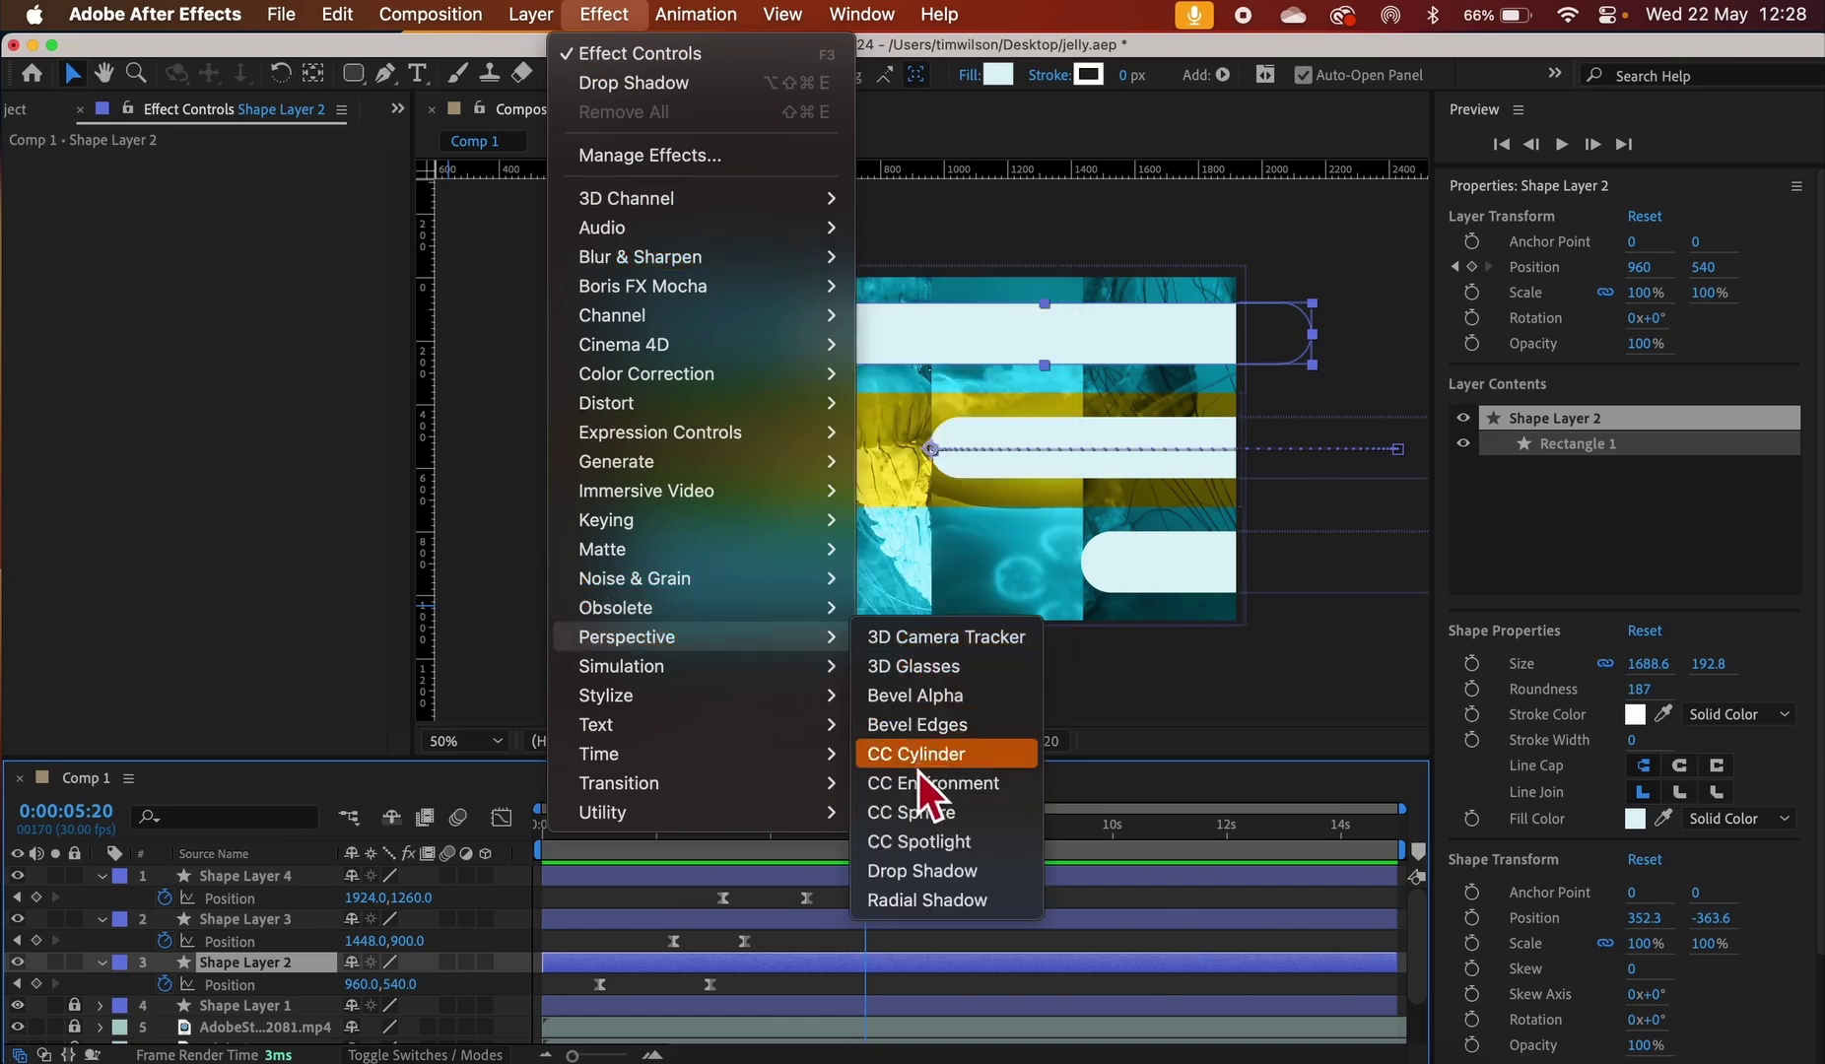
left_click(921, 871)
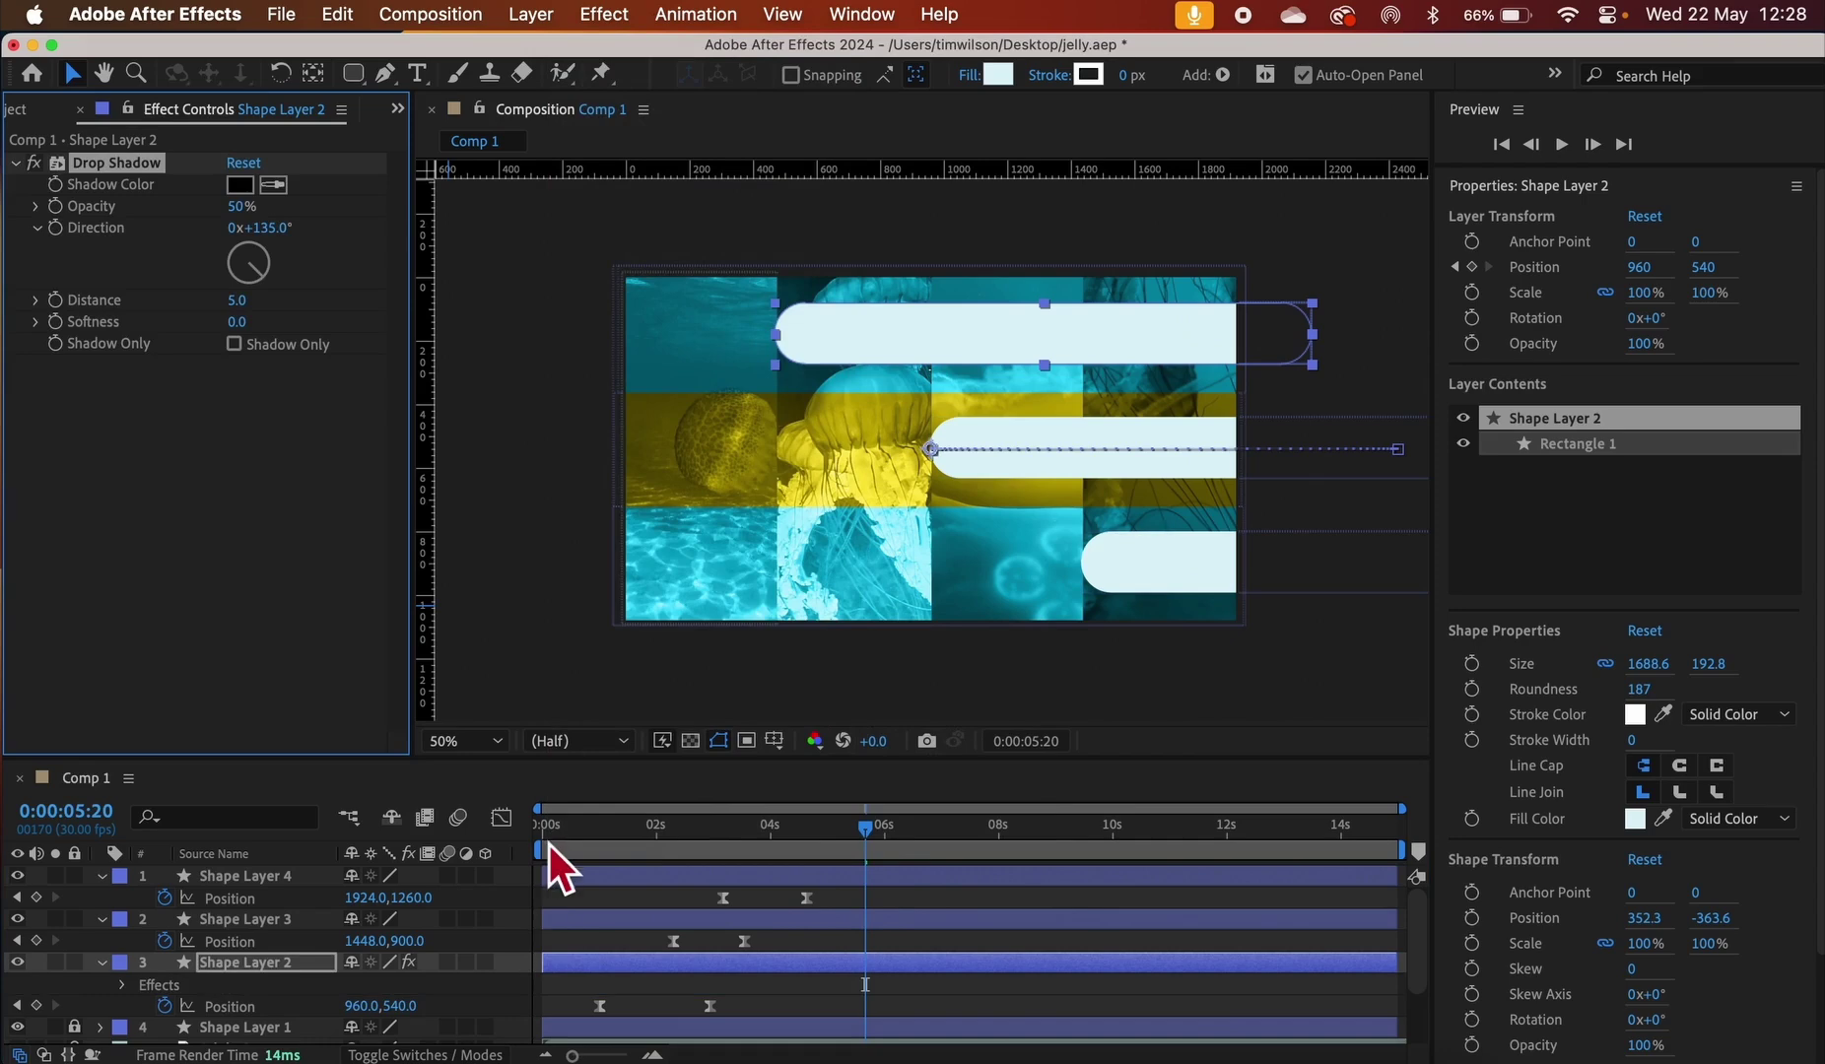
Enlarge the timeline area, collapse Shape Layers 3 and 4, and expand Shape Layer 2 to show its Drop Shadow effect and transform properties
left_click_drag(611, 759, 598, 503)
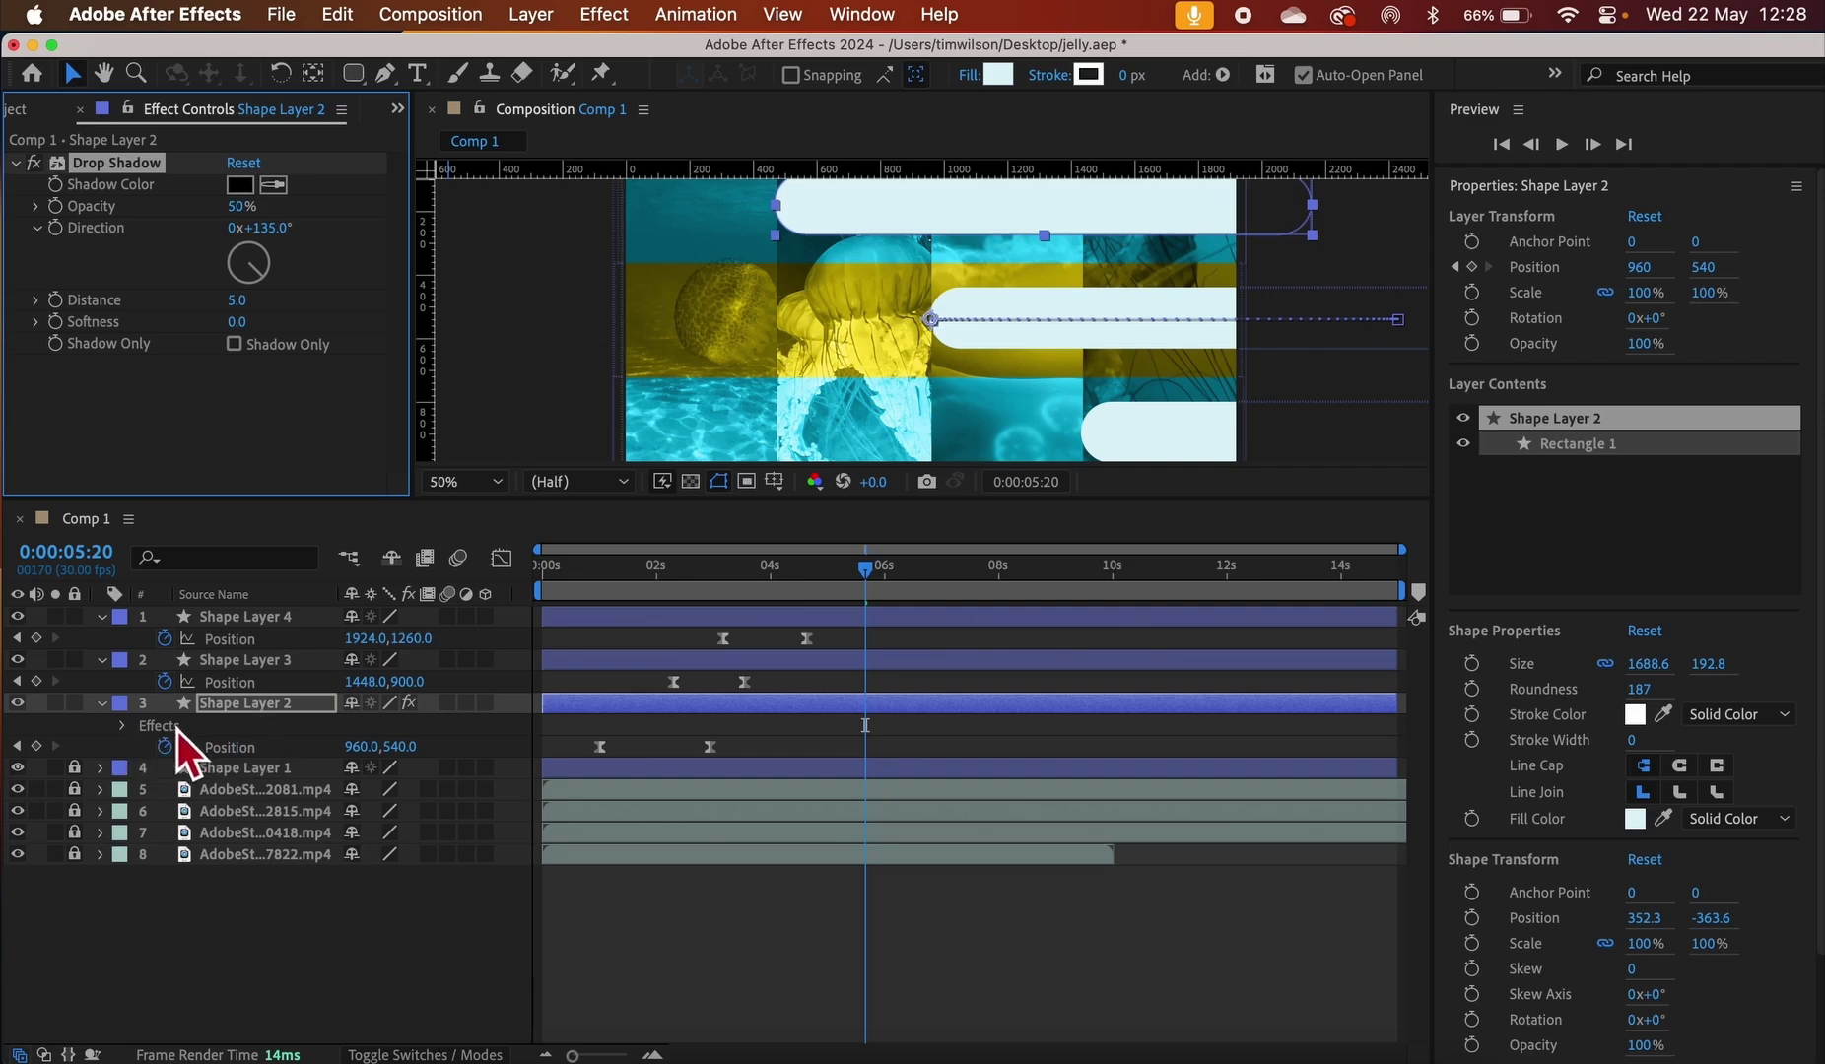
left_click(104, 661)
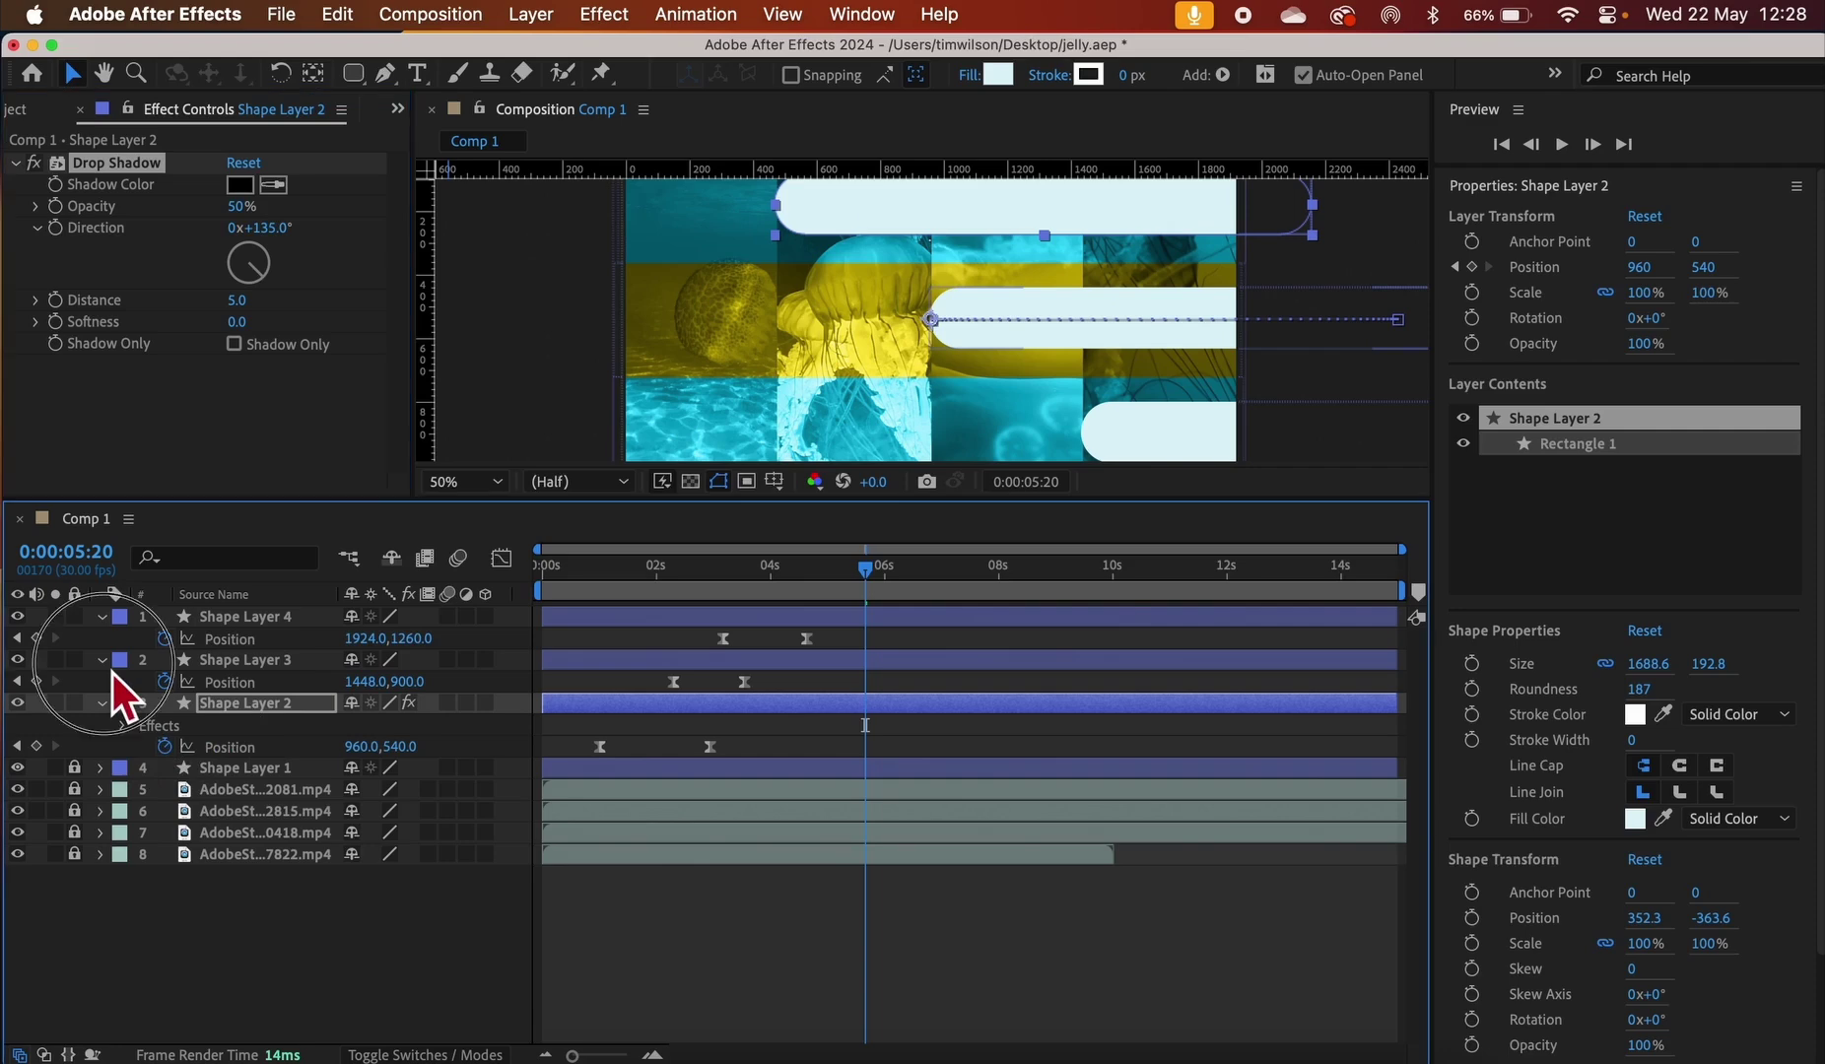
left_click(108, 625)
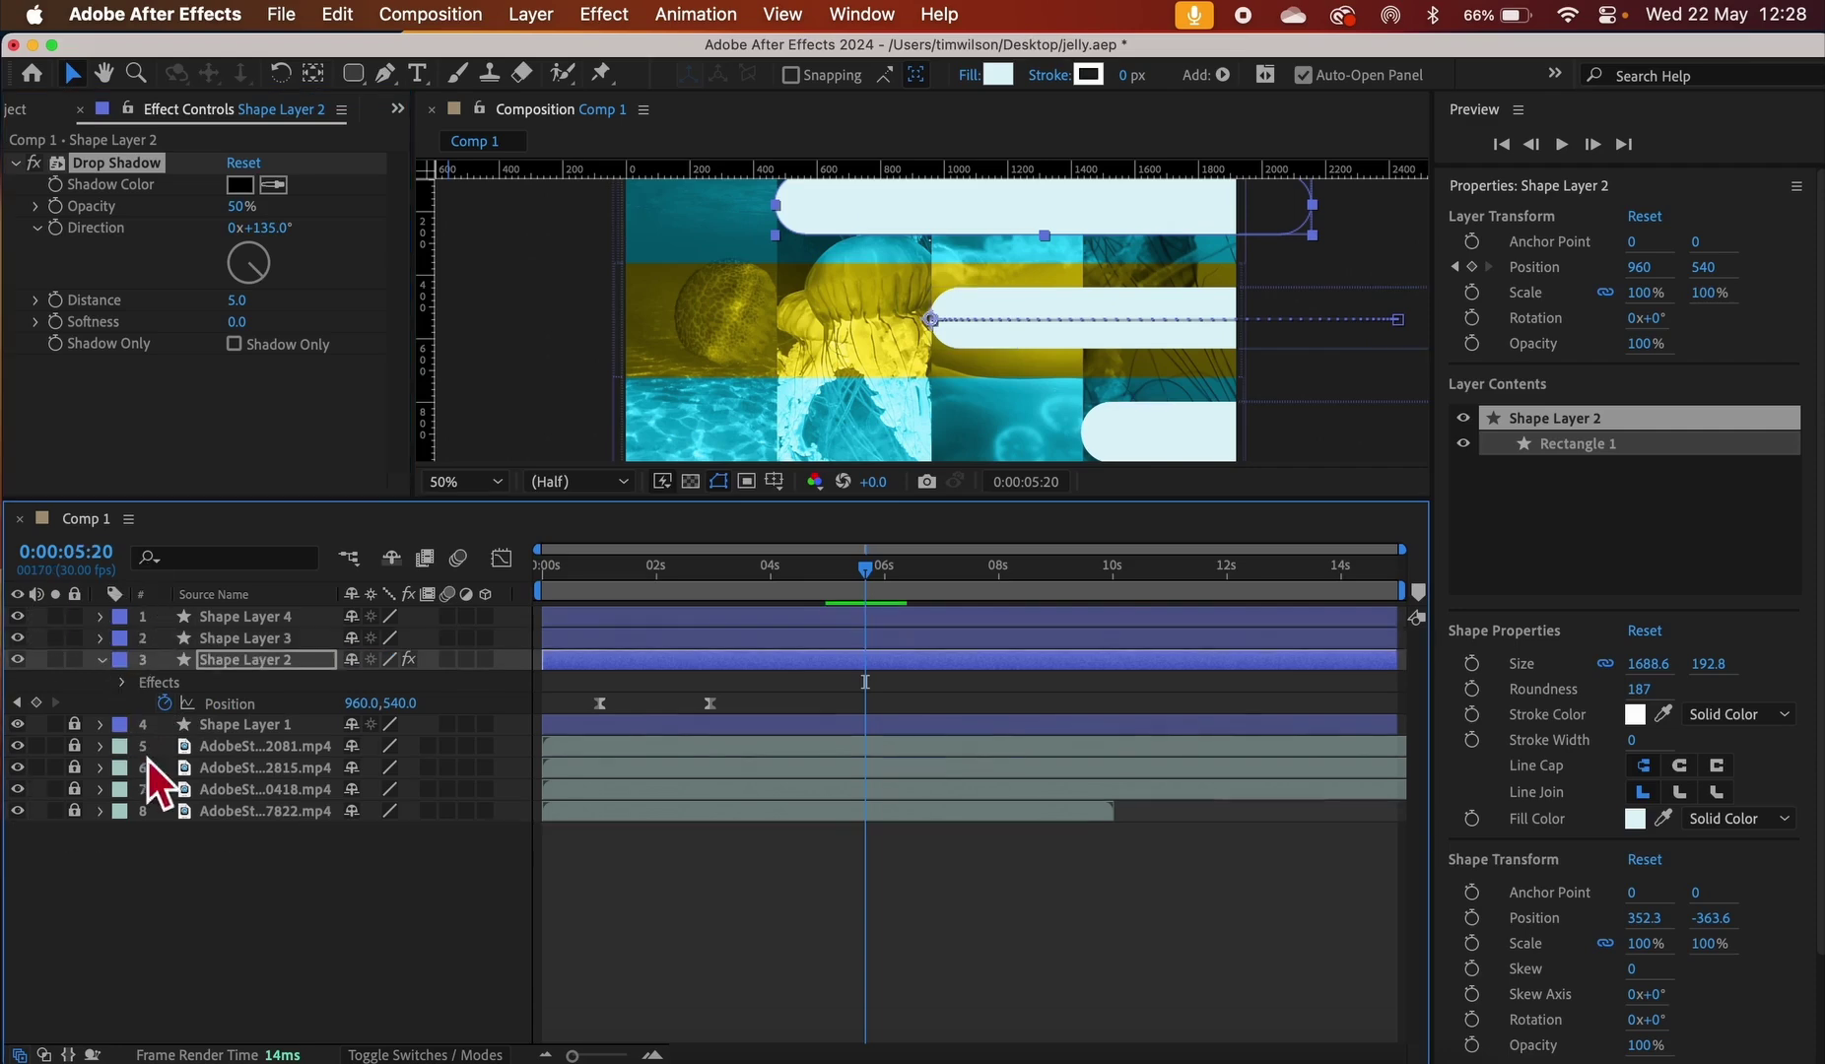
left_click(124, 682)
left_click(105, 665)
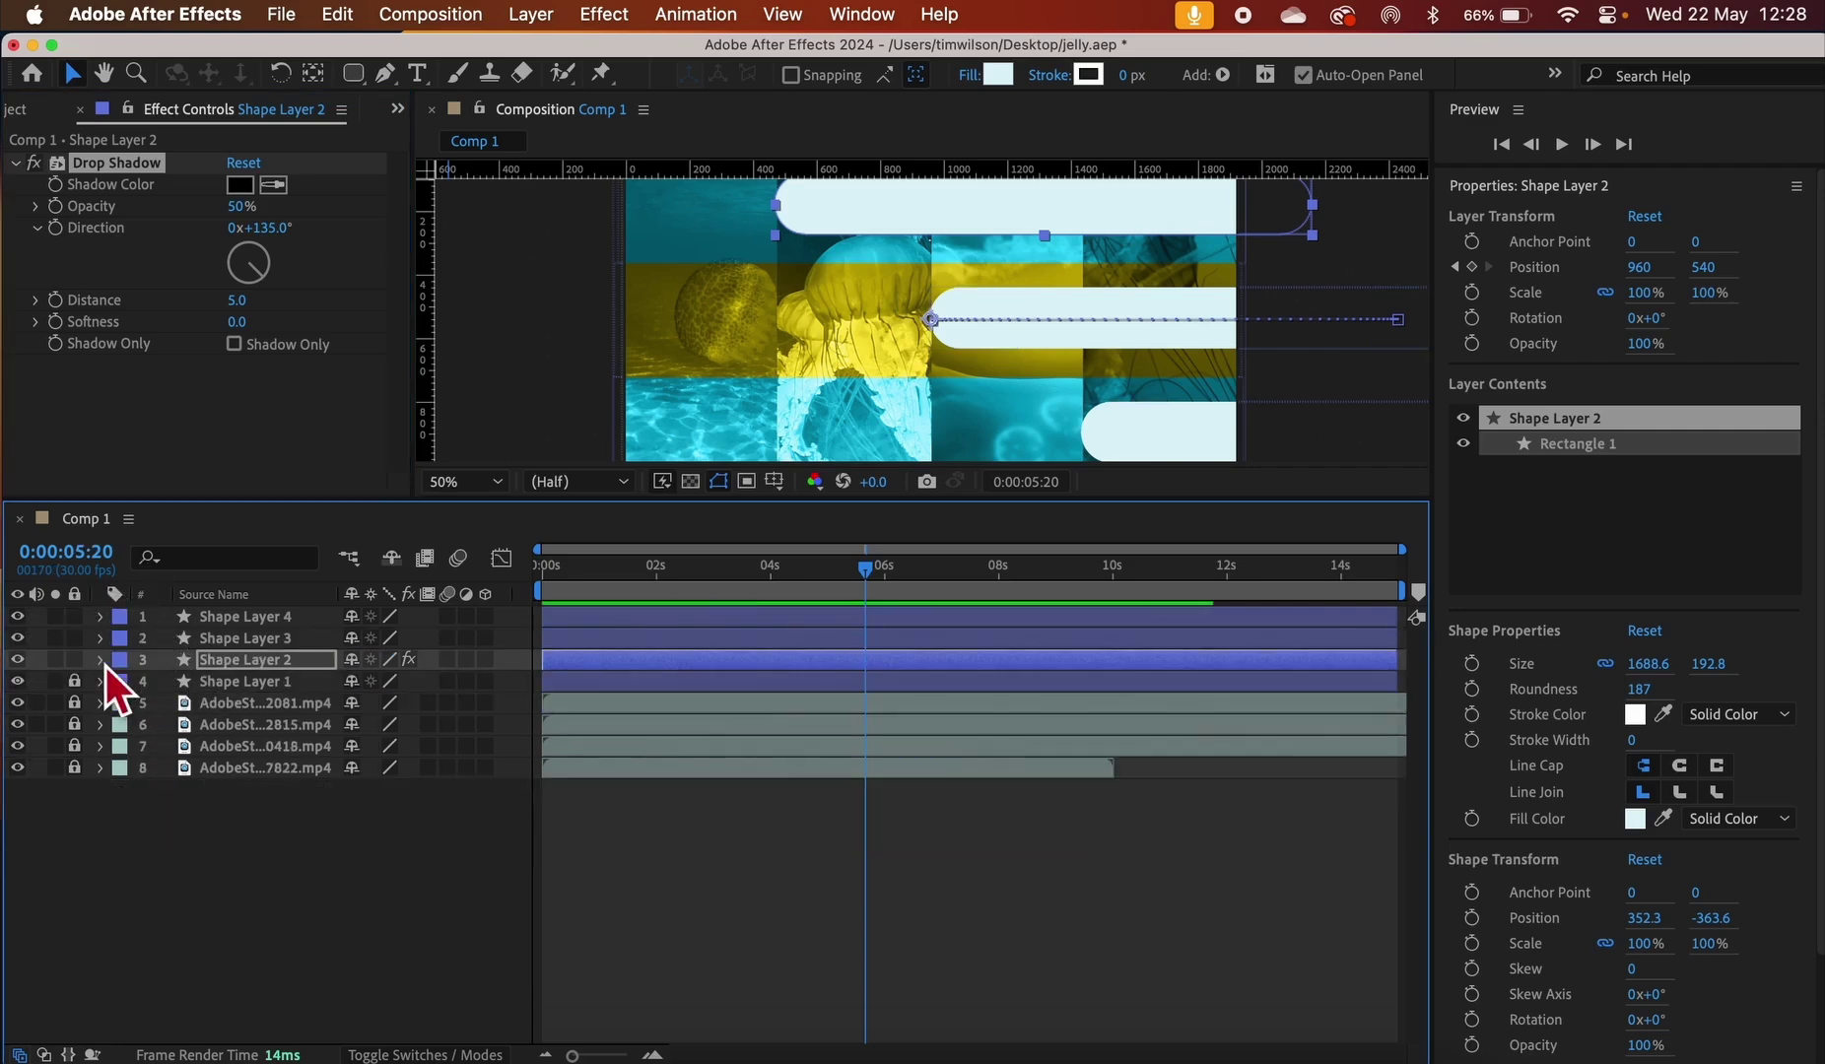
left_click(101, 662)
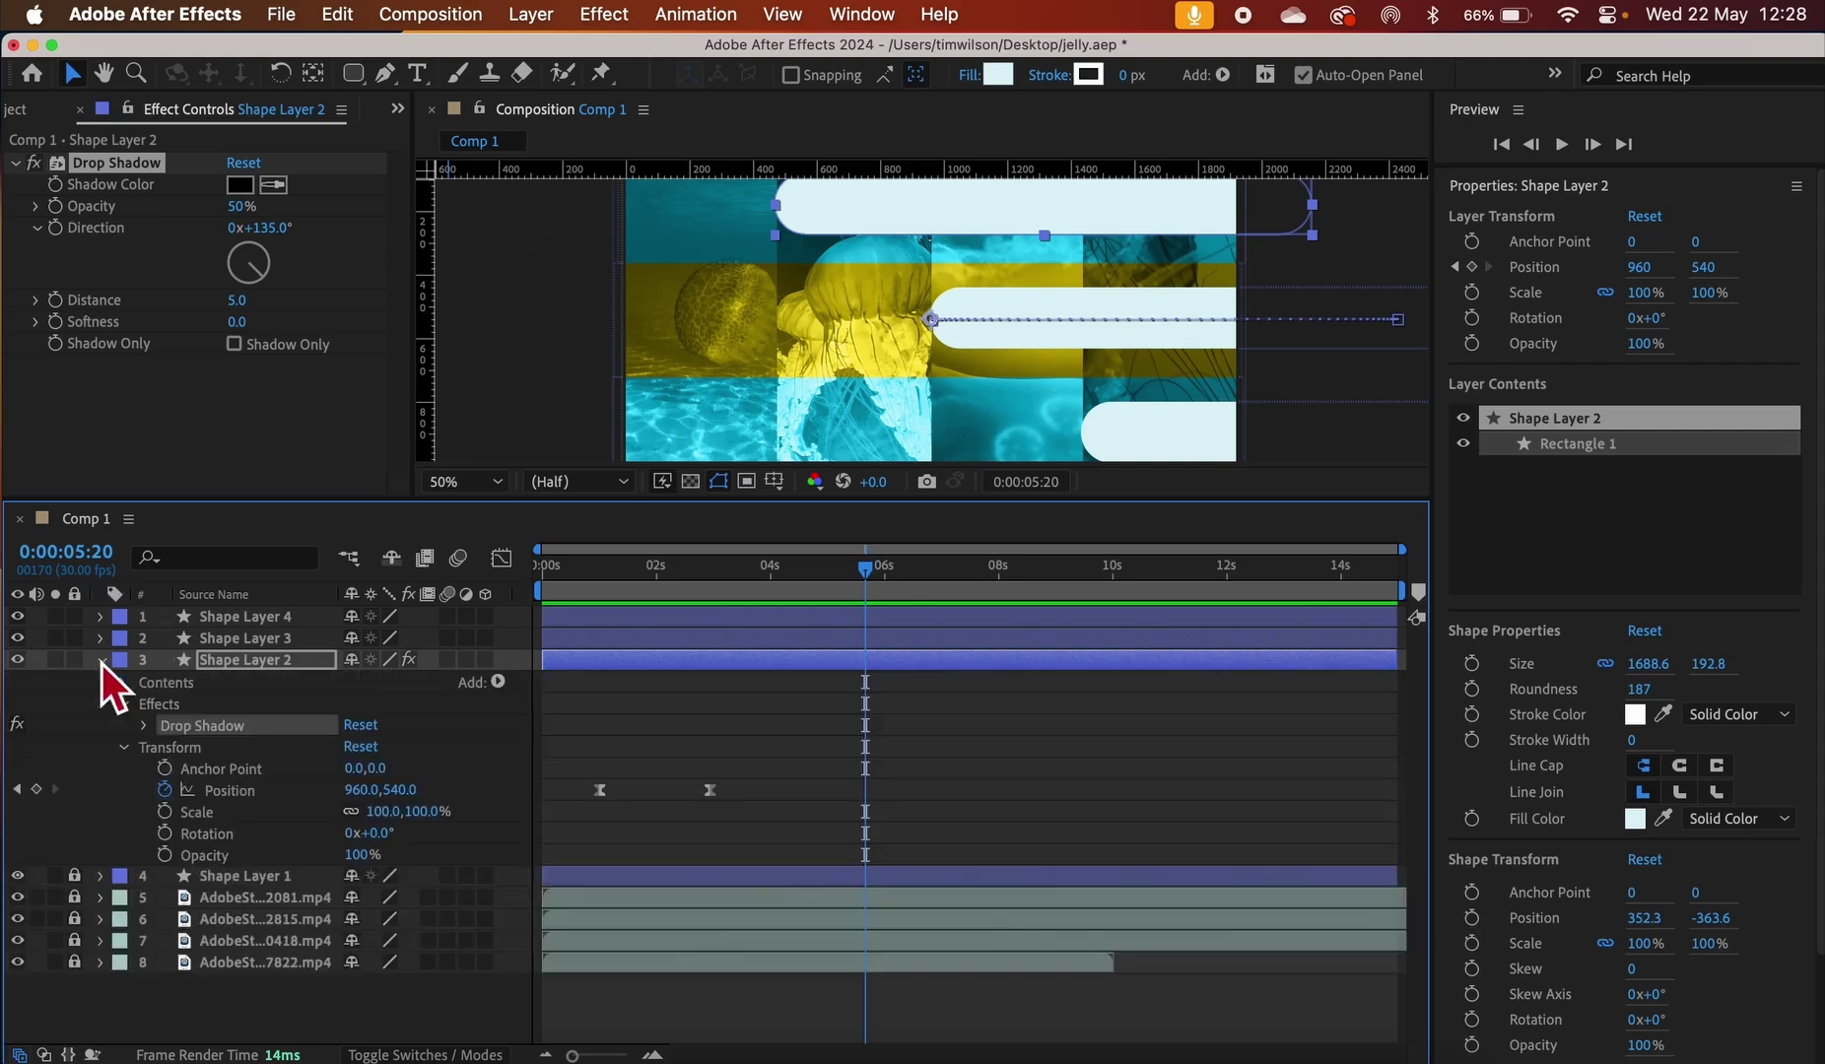
Collapse Shape Layer 2's Transform group and expand its Drop Shadow settings in the timeline, keeping its Effect Controls shown
left_click(126, 748)
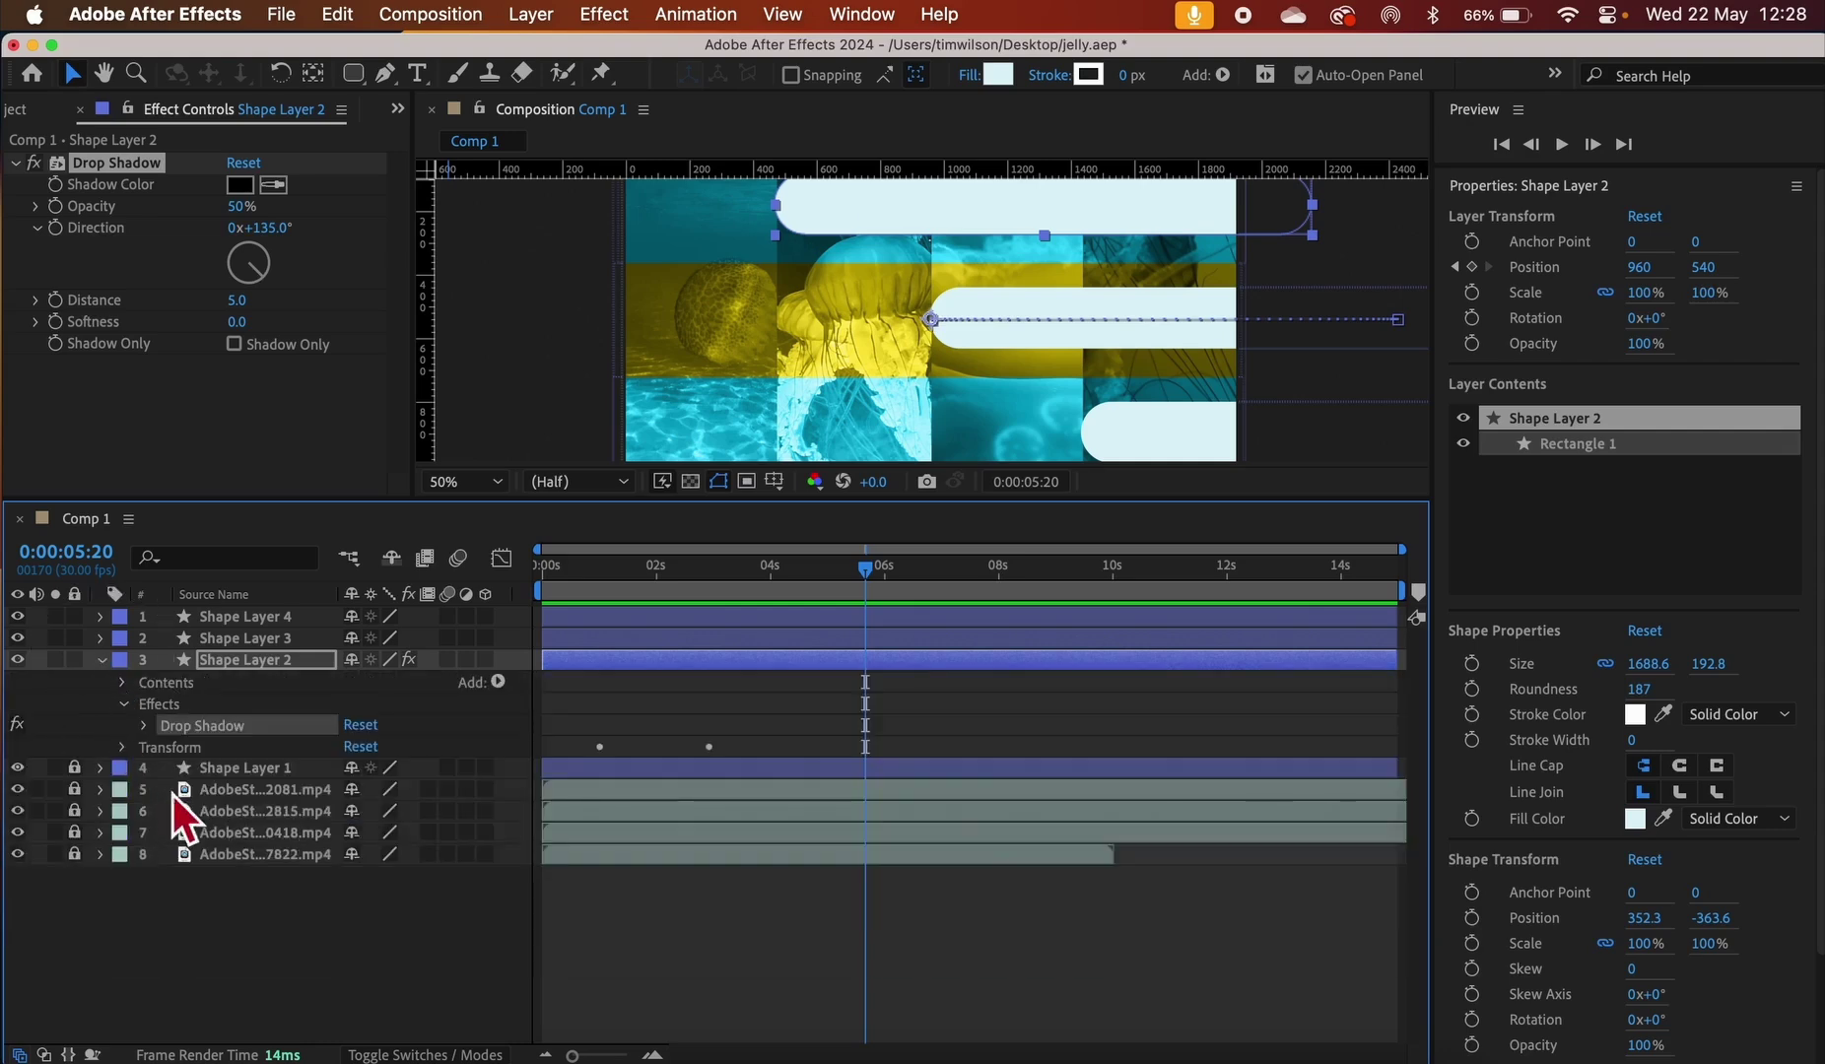
left_click(129, 706)
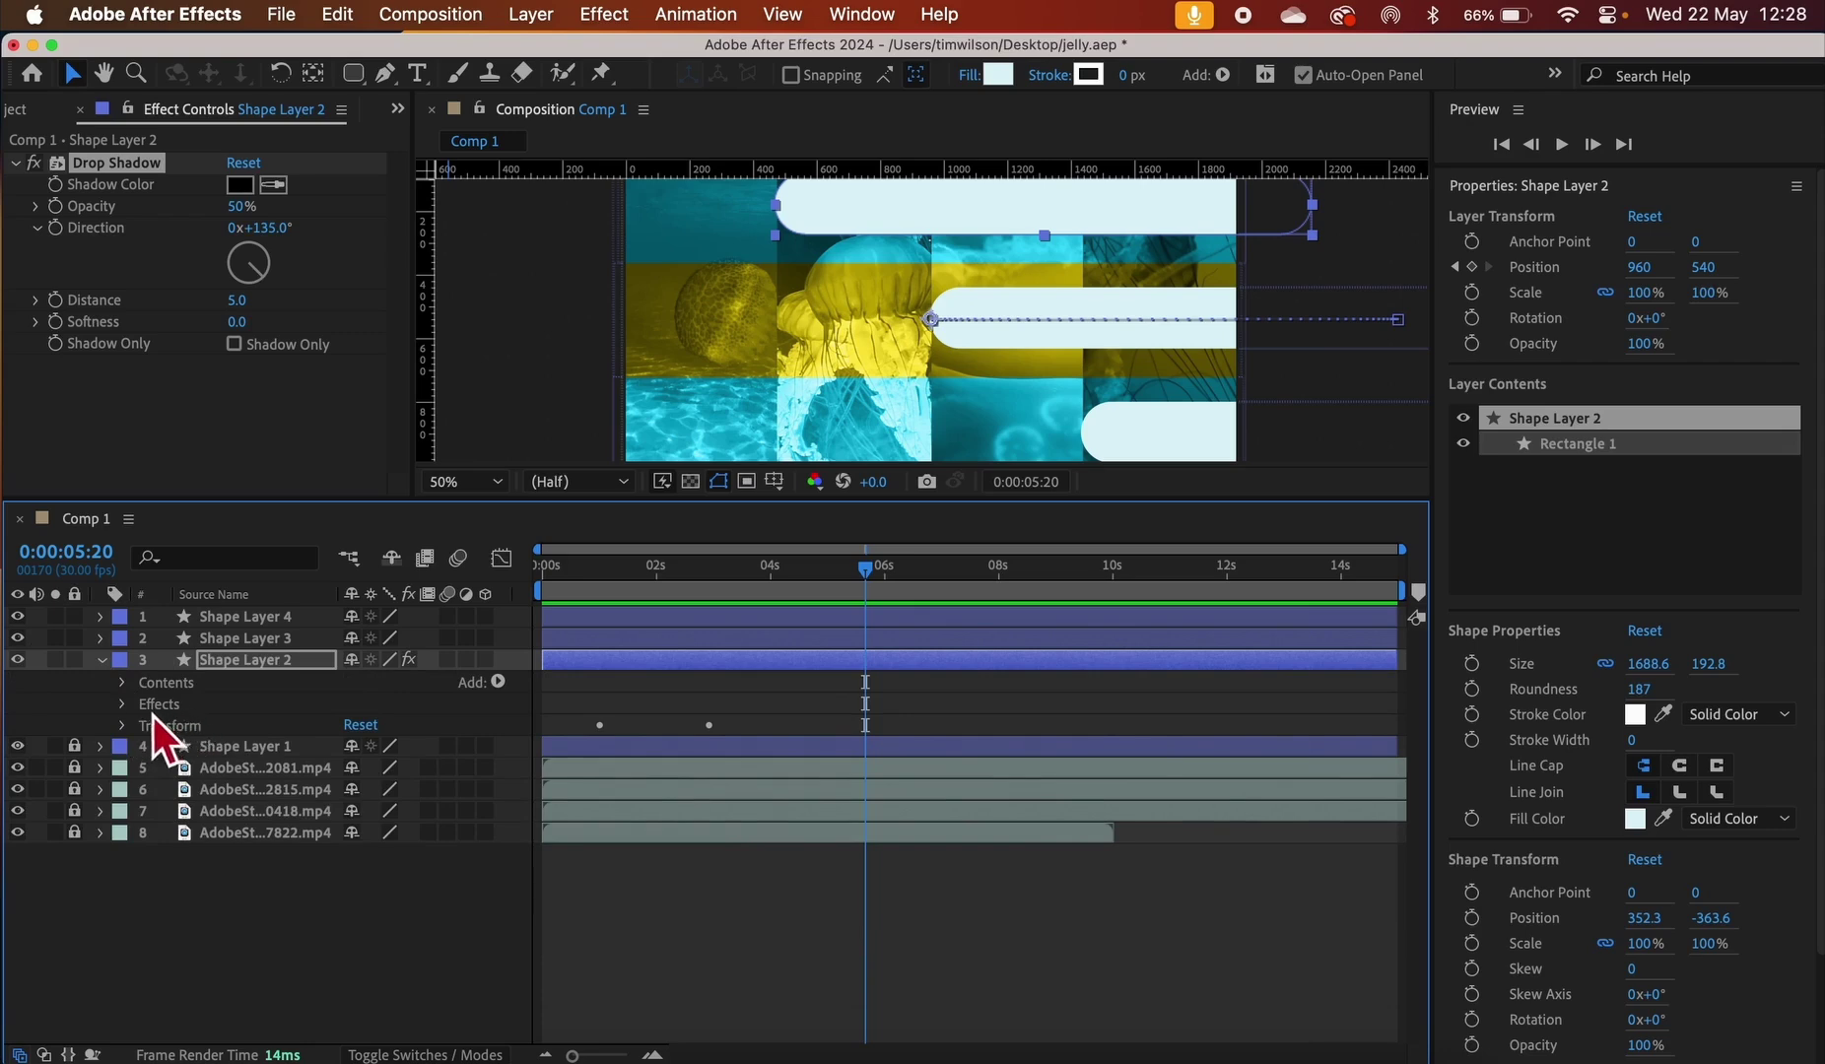
left_click(126, 706)
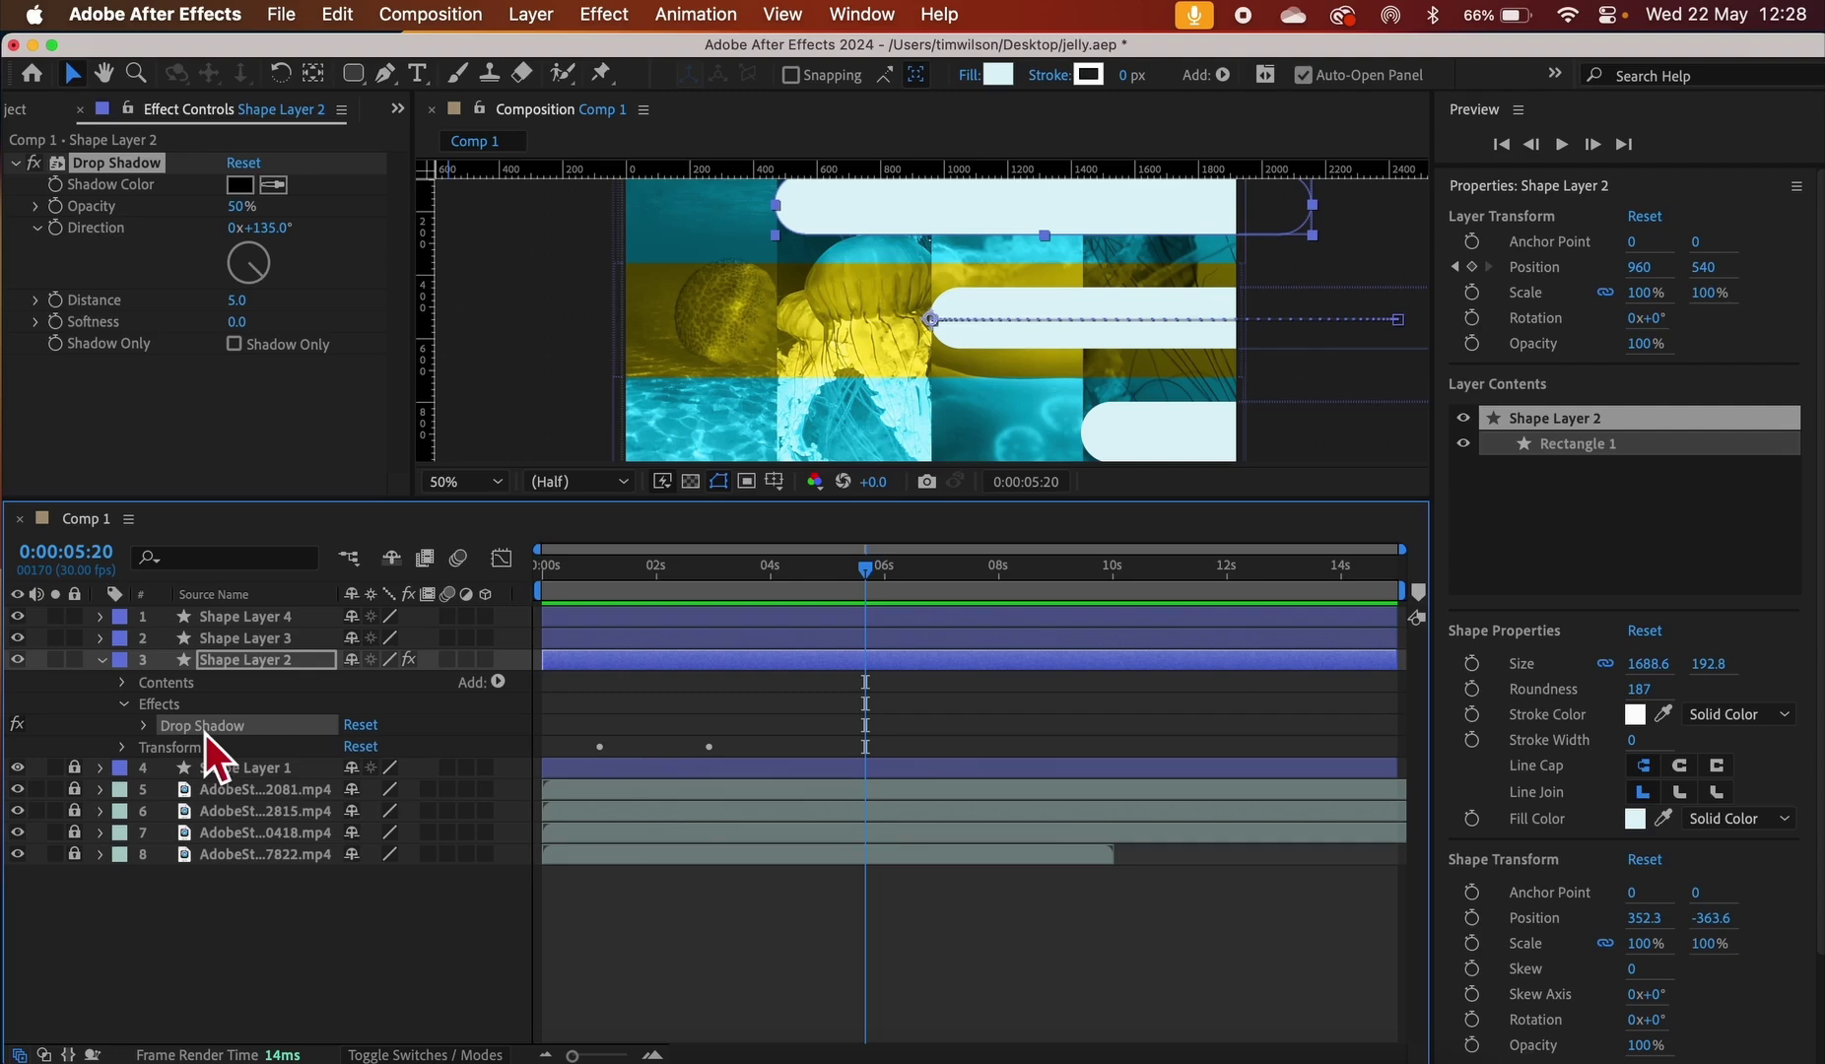
left_click(146, 726)
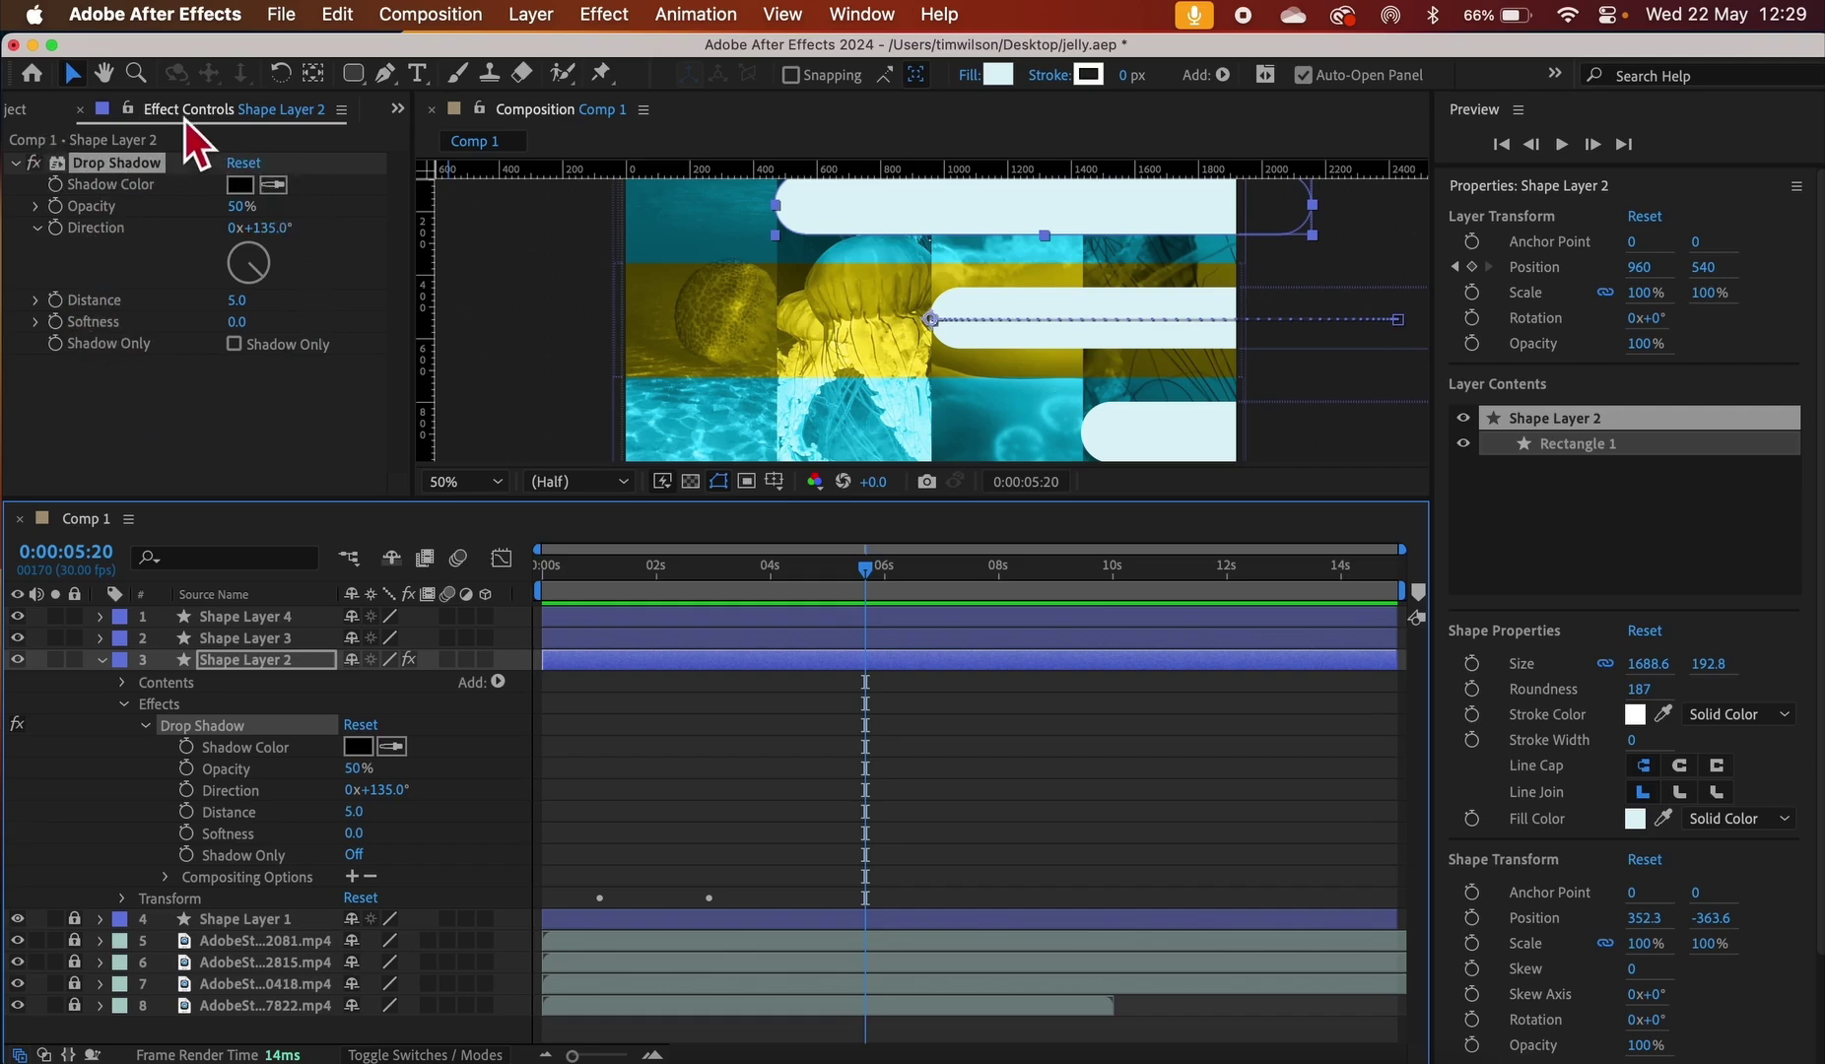
left_click(17, 109)
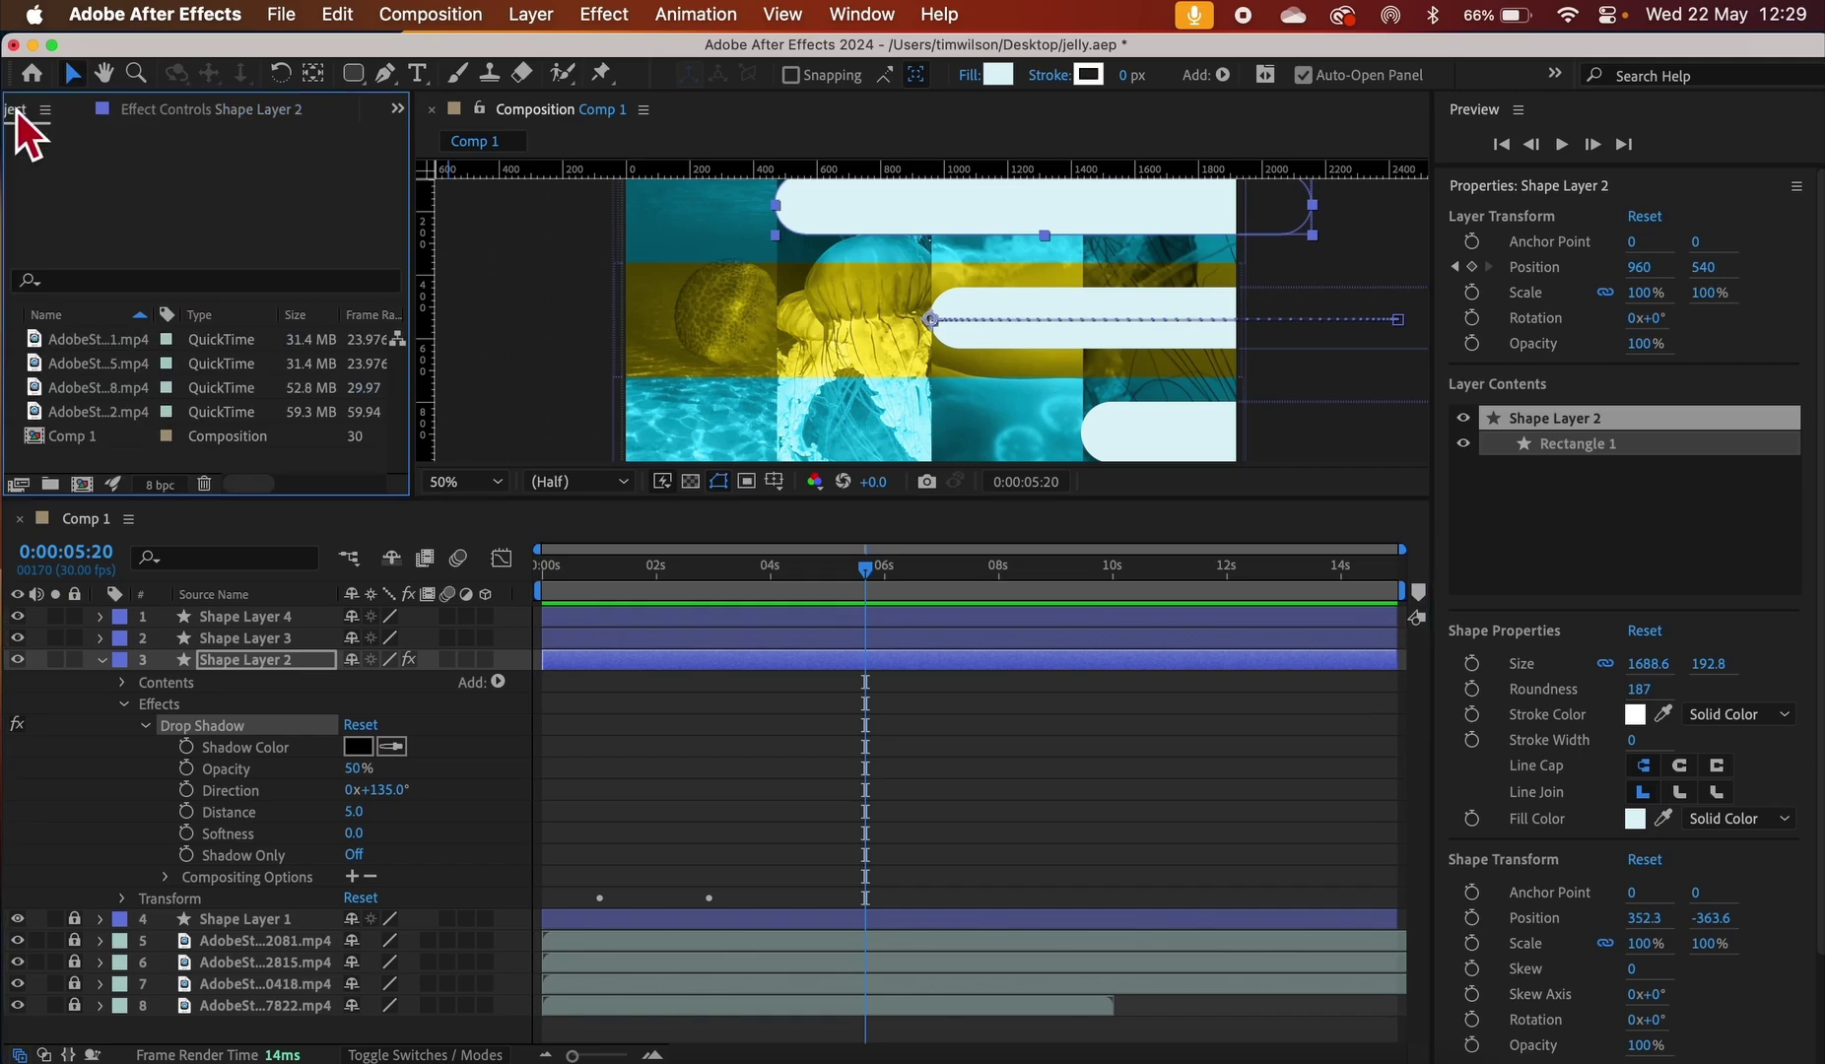
left_click(213, 118)
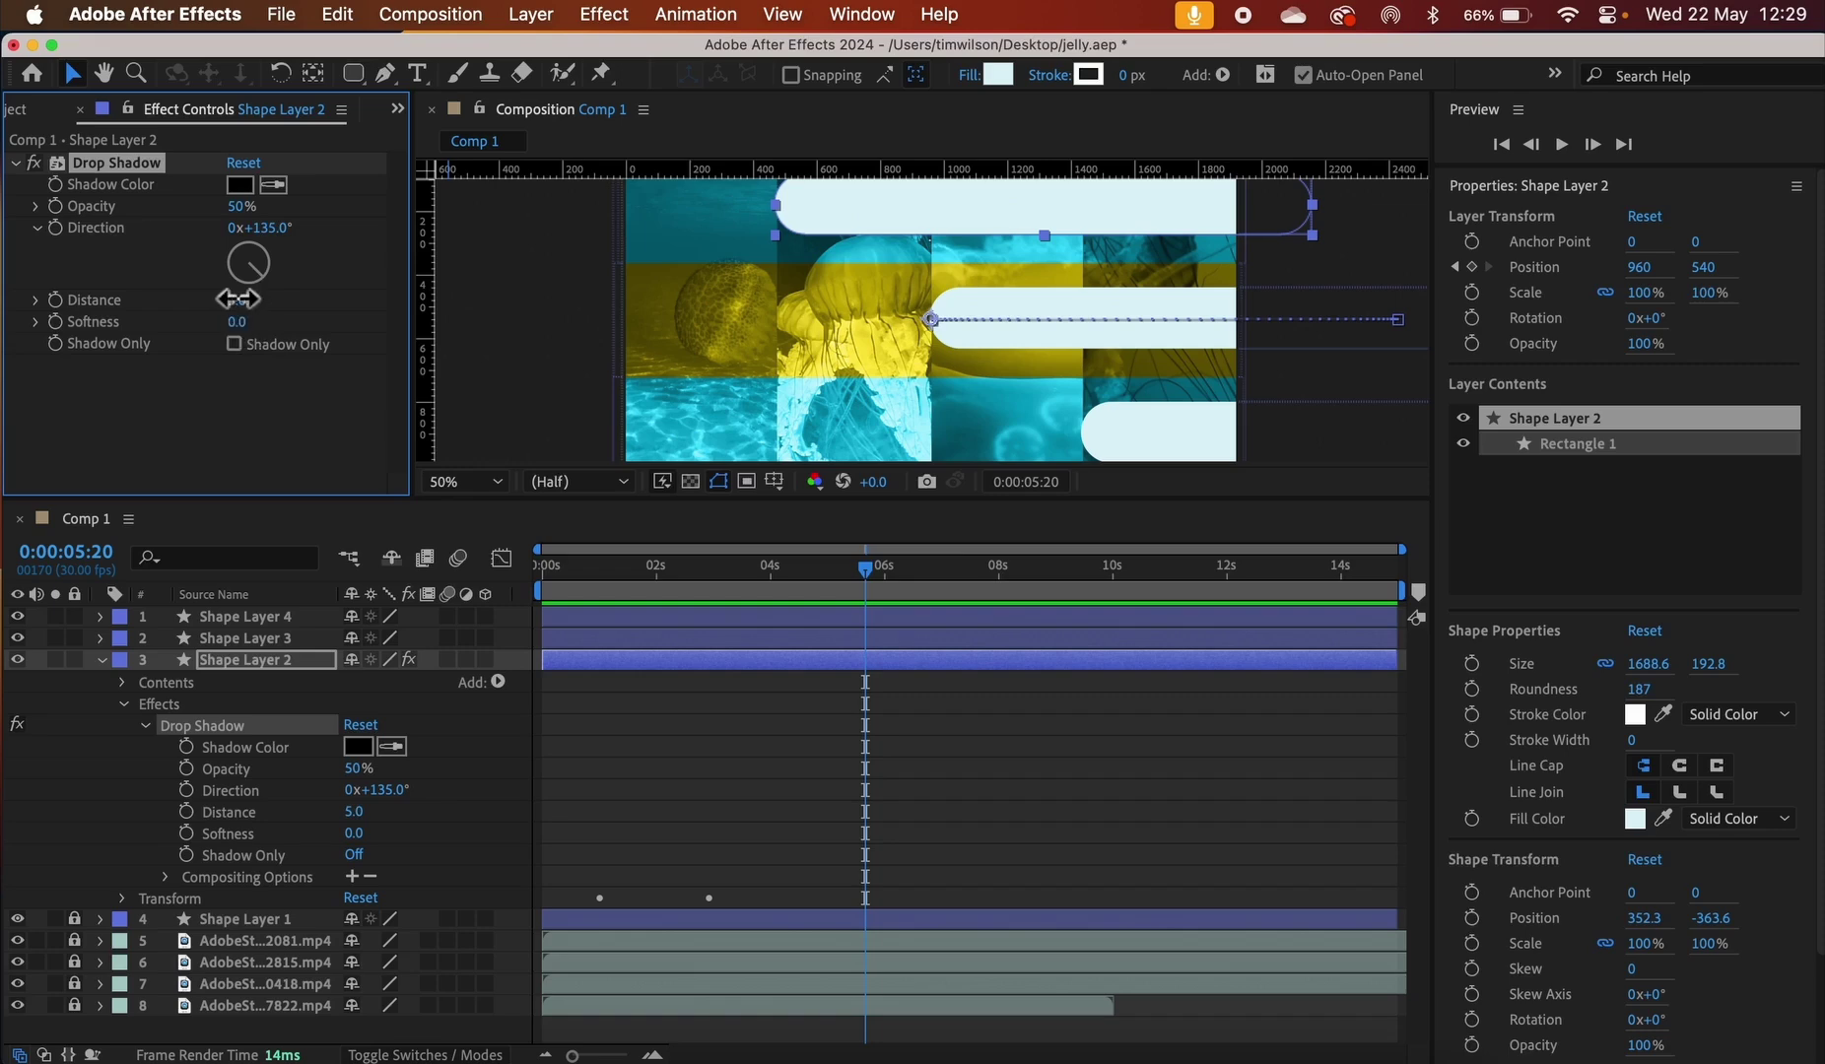
Set Shape Layer 2's drop shadow to distance 37, direction 213°, softness 84 and opacity 16%
mouse_move(239, 298)
left_mouse_down()
mouse_move(444, 299)
mouse_move(294, 313)
mouse_move(269, 281)
mouse_move(231, 295)
mouse_move(214, 264)
mouse_move(241, 287)
left_mouse_up()
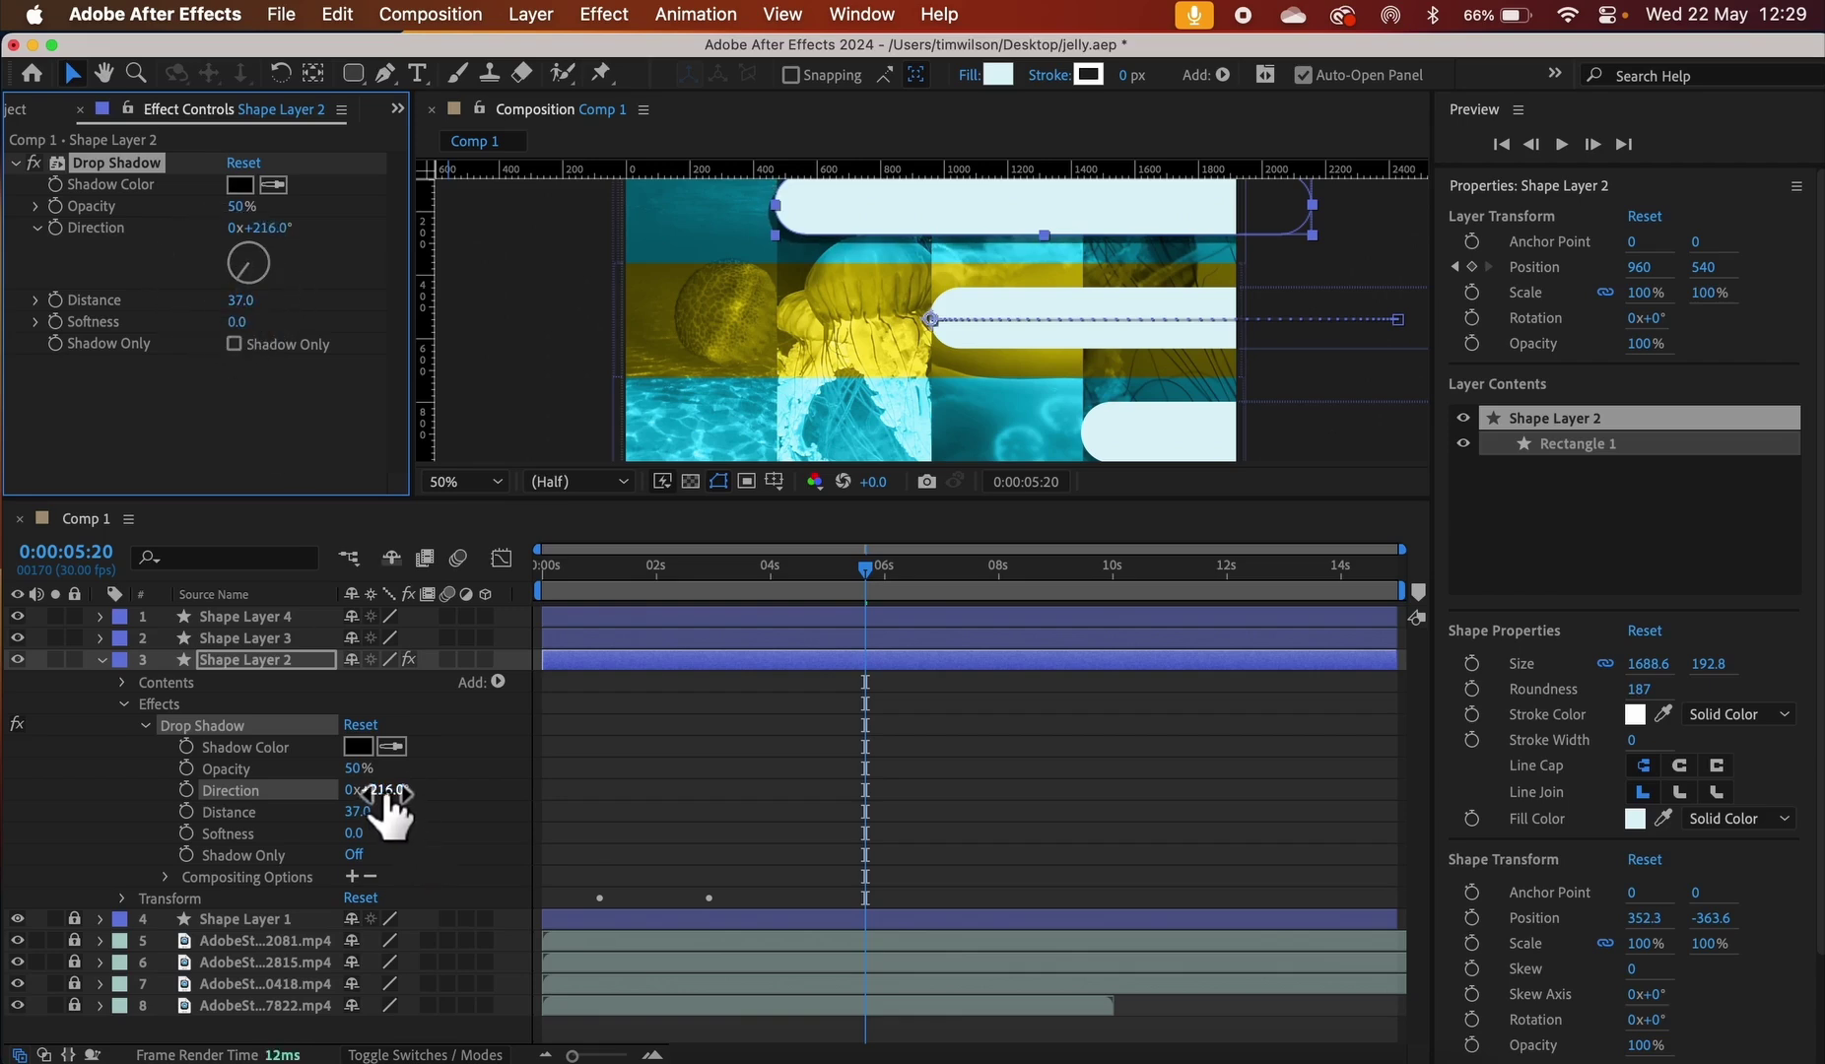
mouse_move(387, 791)
left_mouse_down()
mouse_move(430, 795)
mouse_move(388, 801)
left_mouse_up()
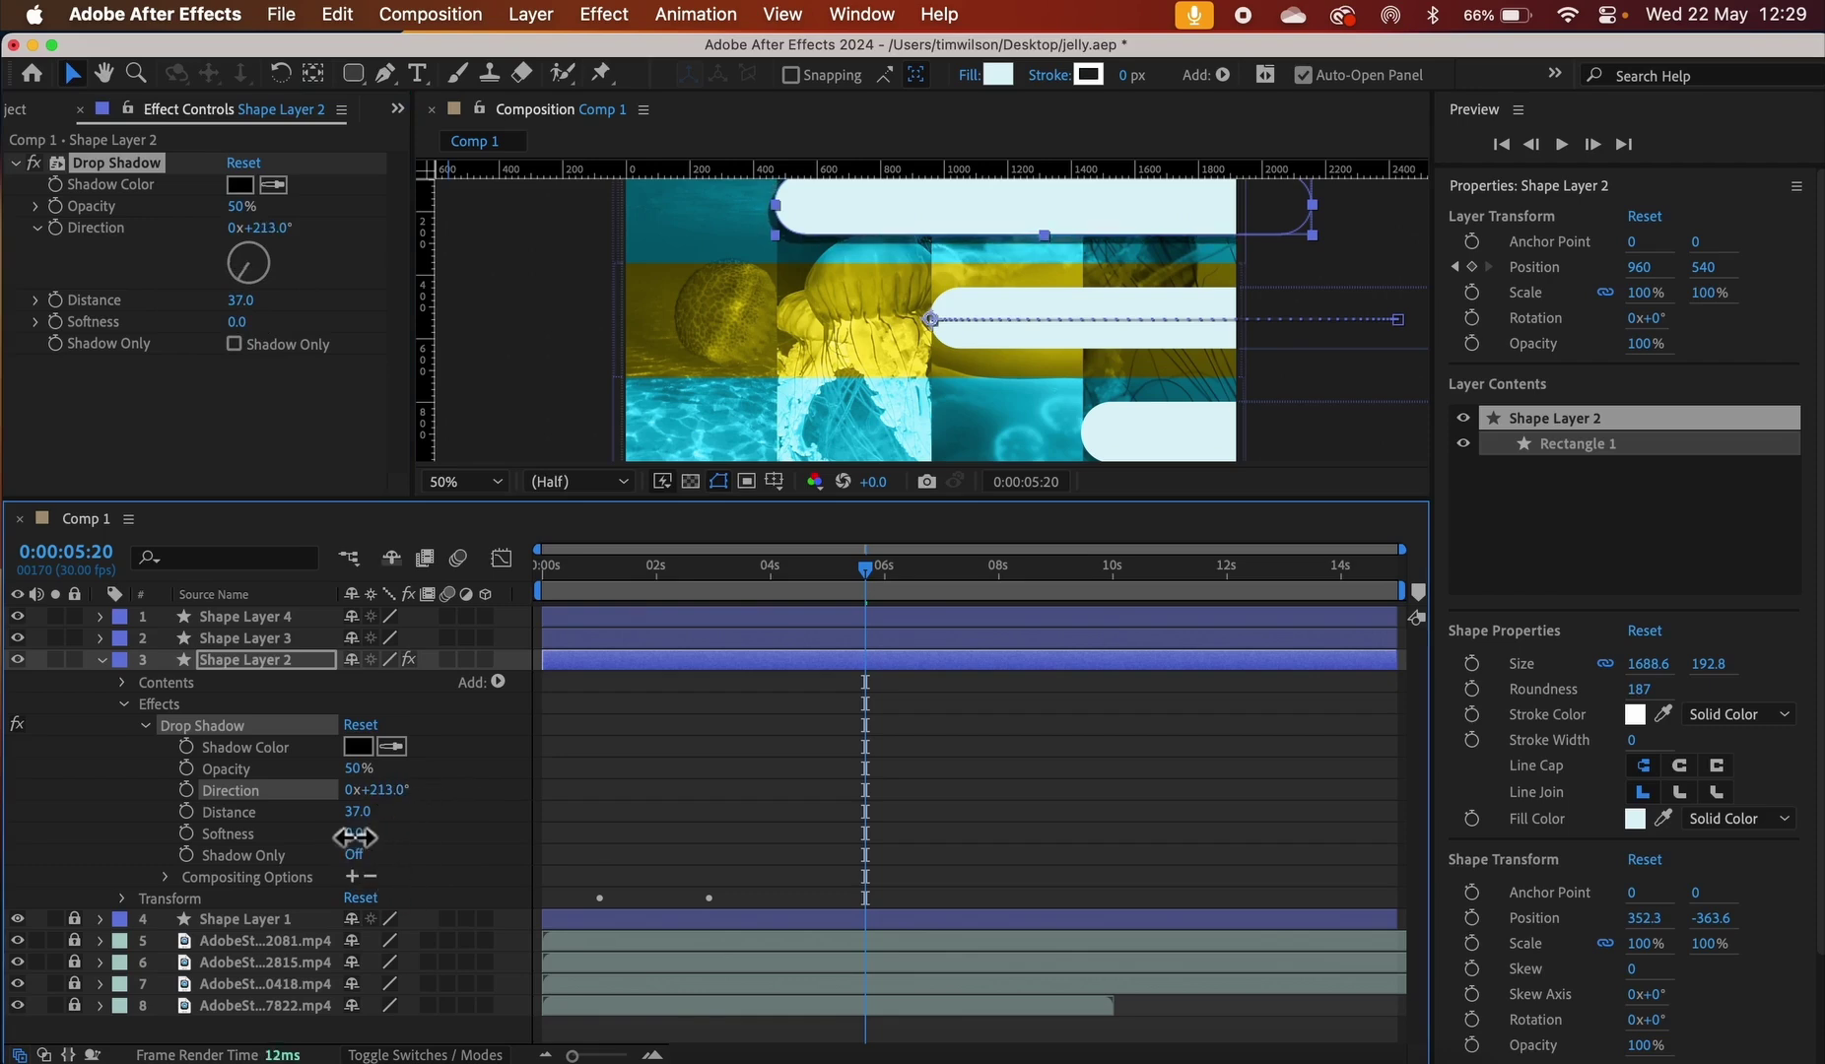
left_click_drag(357, 833, 459, 834)
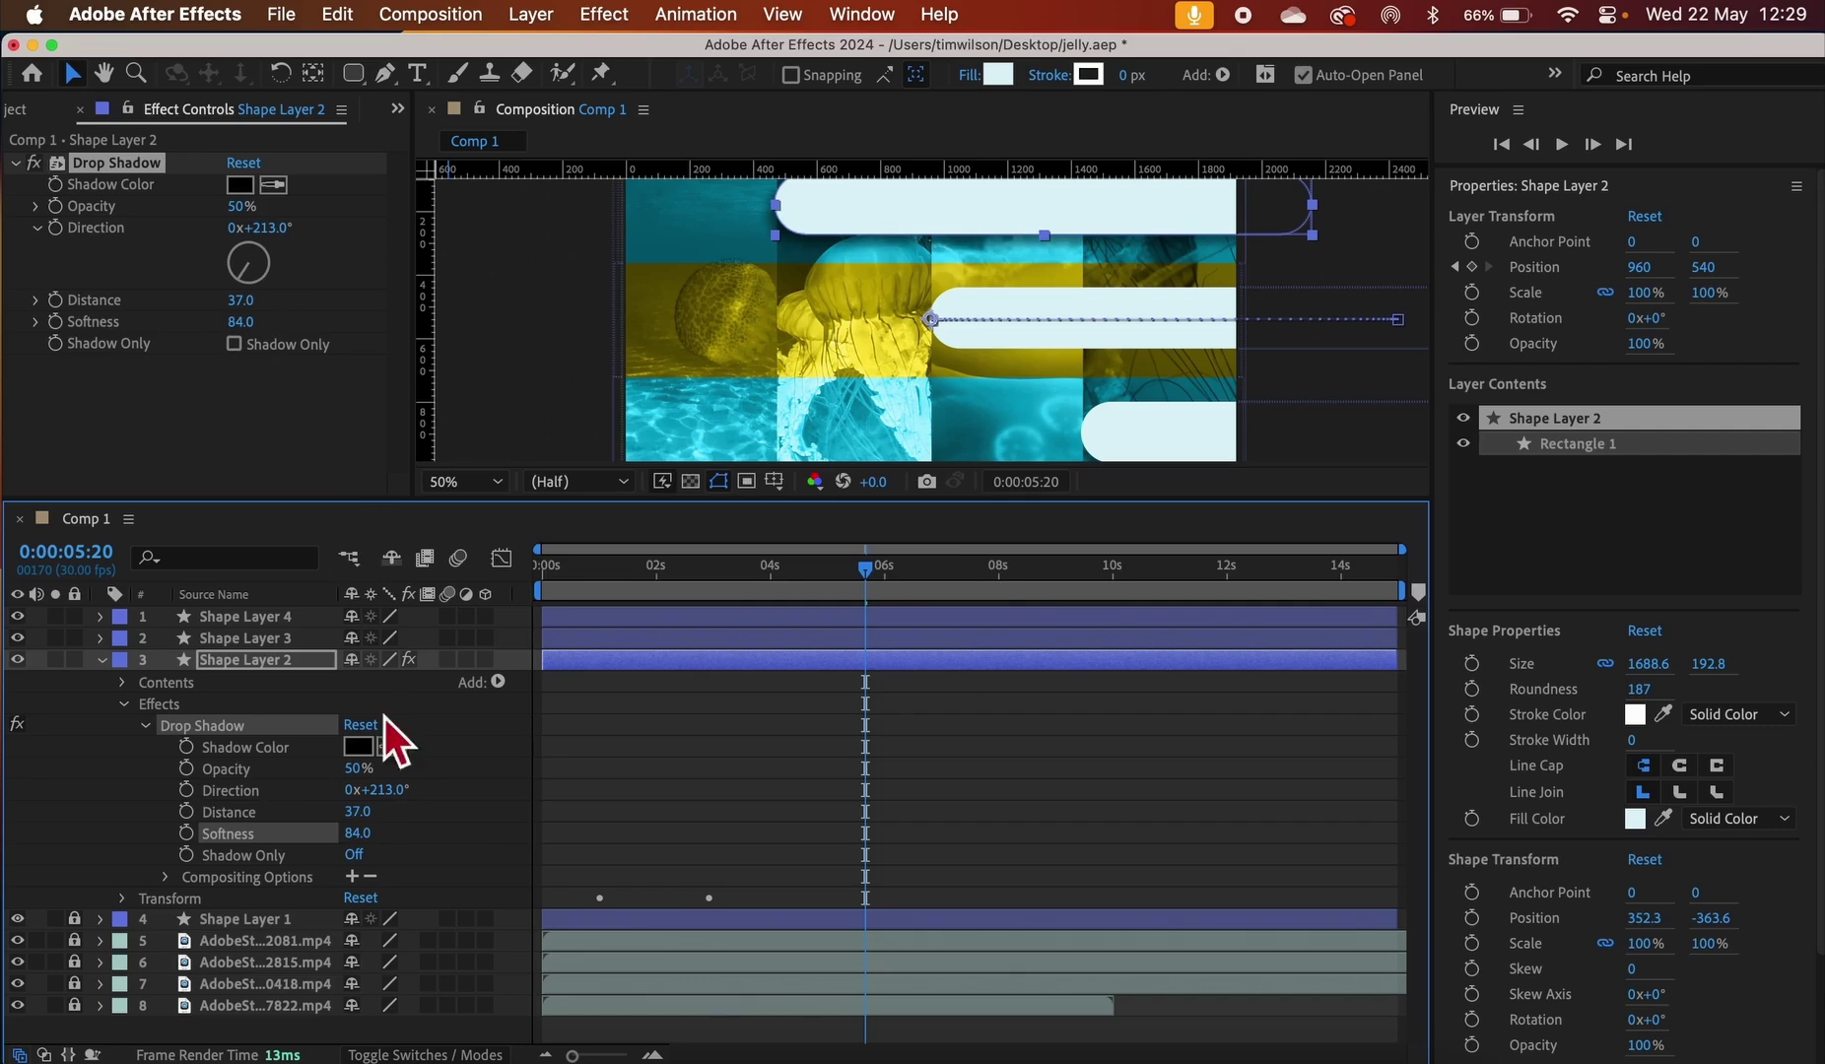
left_click_drag(351, 775, 221, 774)
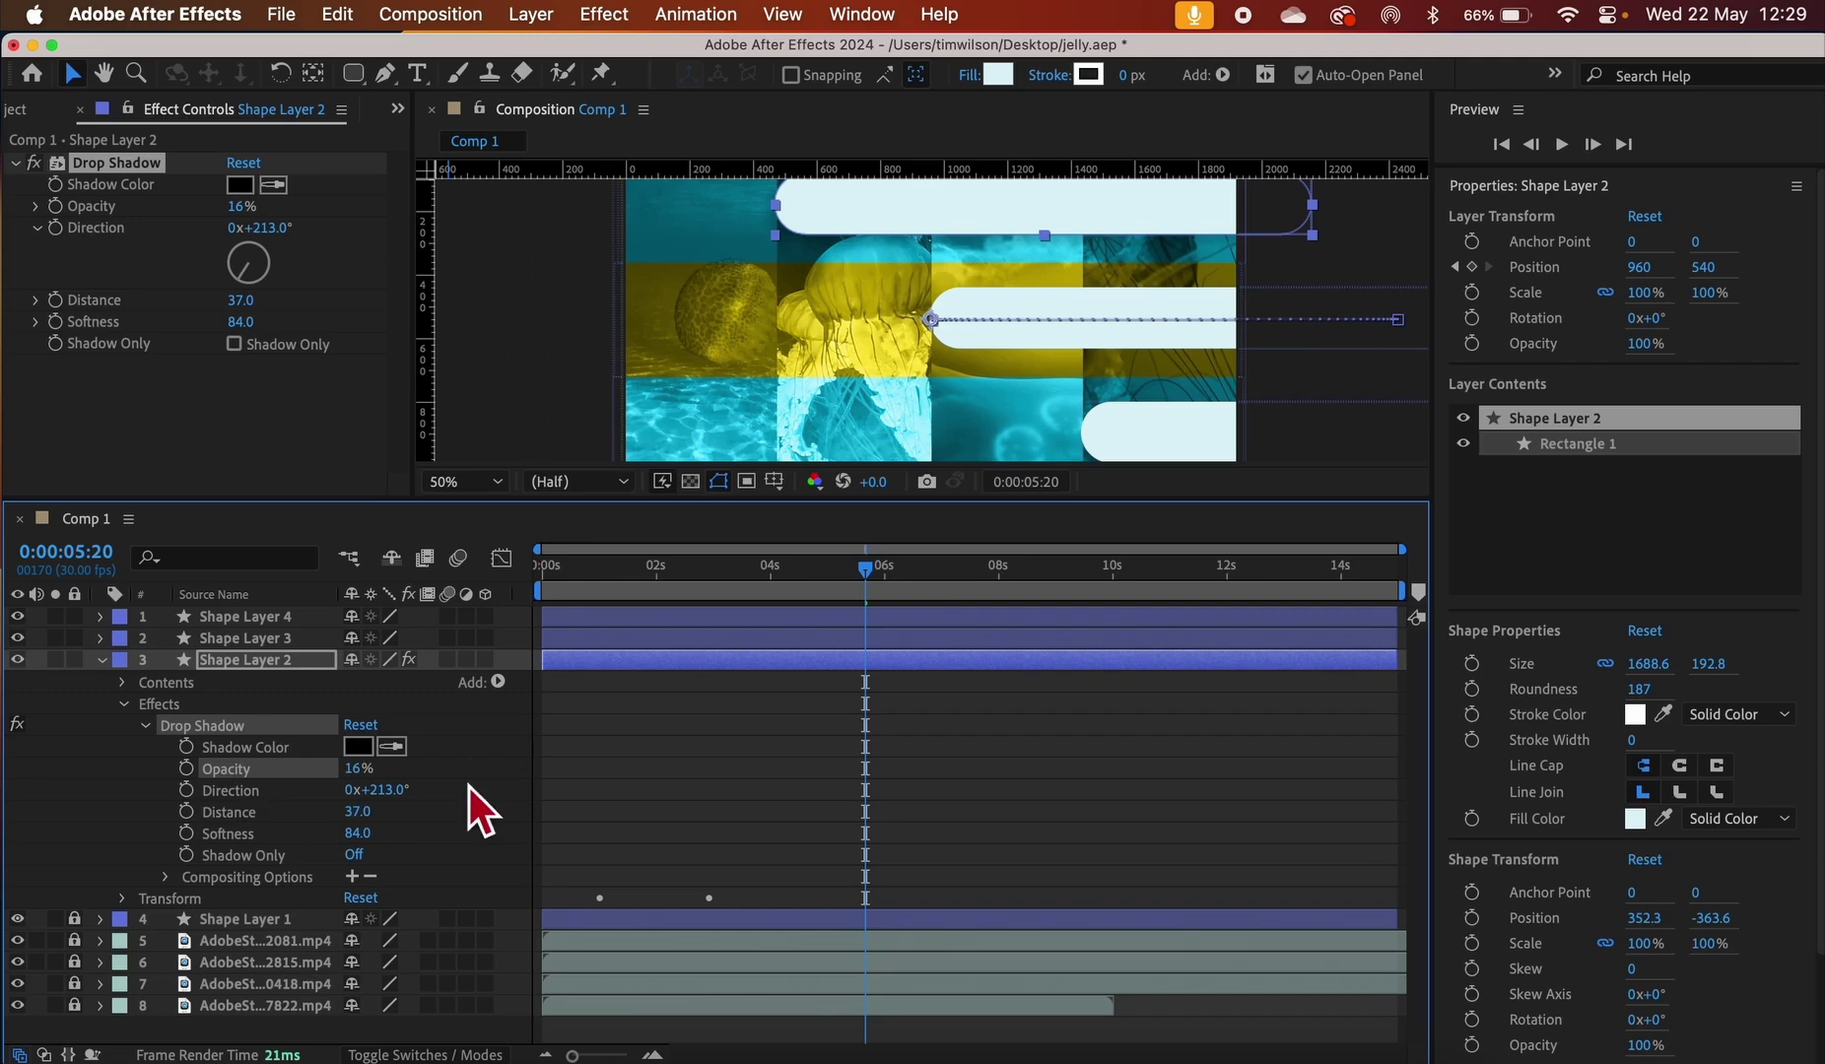
left_click(110, 668)
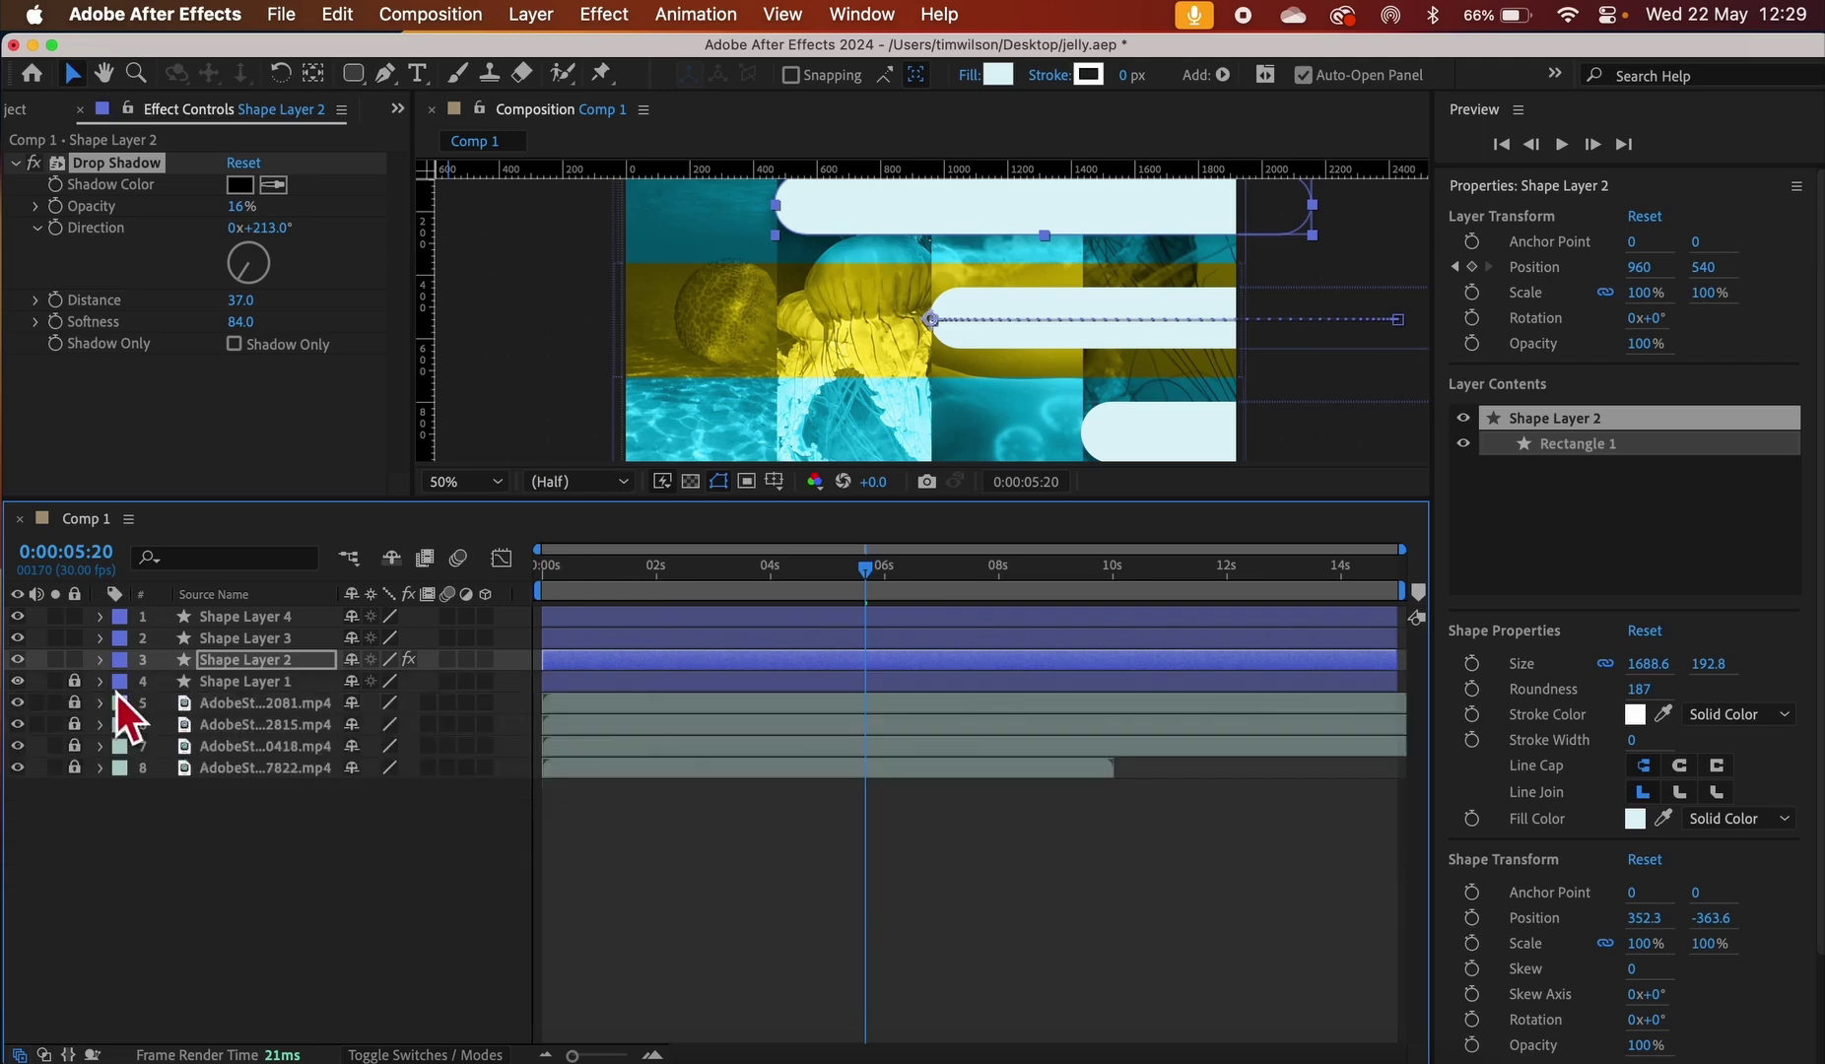
Apply the Drop Shadow perspective effect to Shape Layer 3
left_click(269, 646)
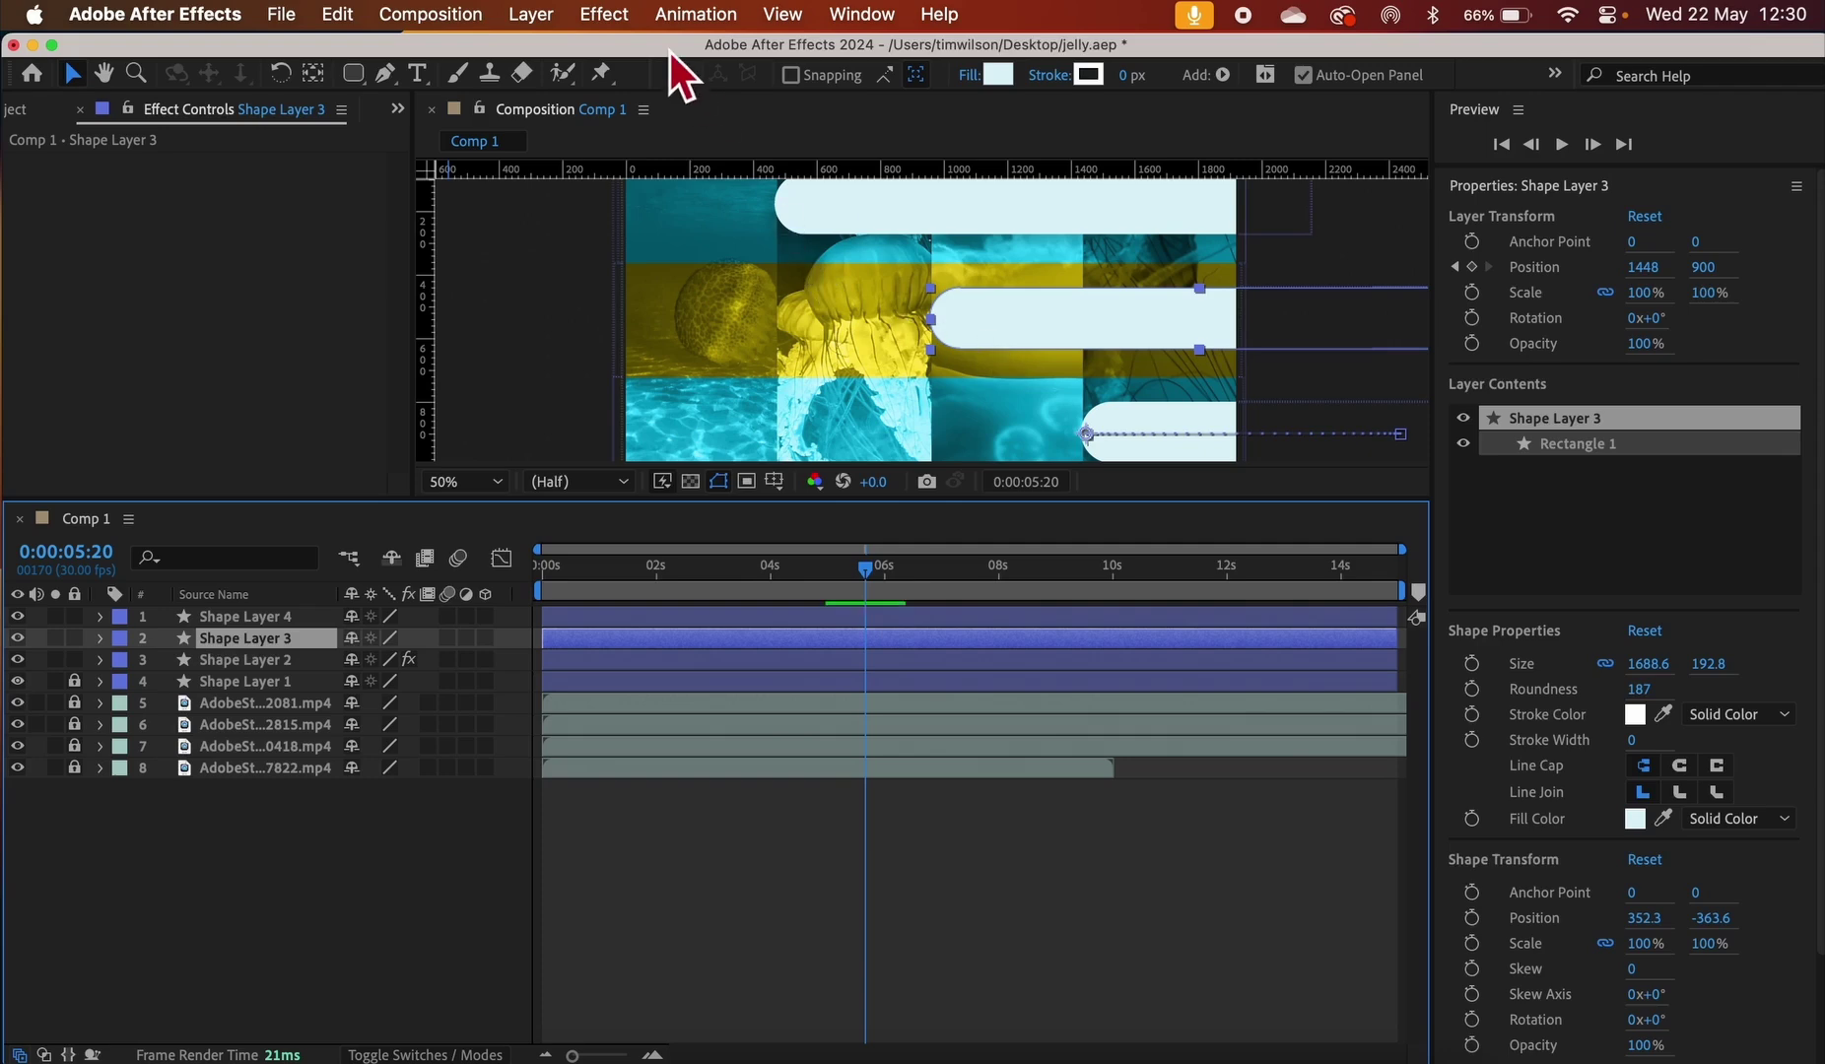
left_click(617, 20)
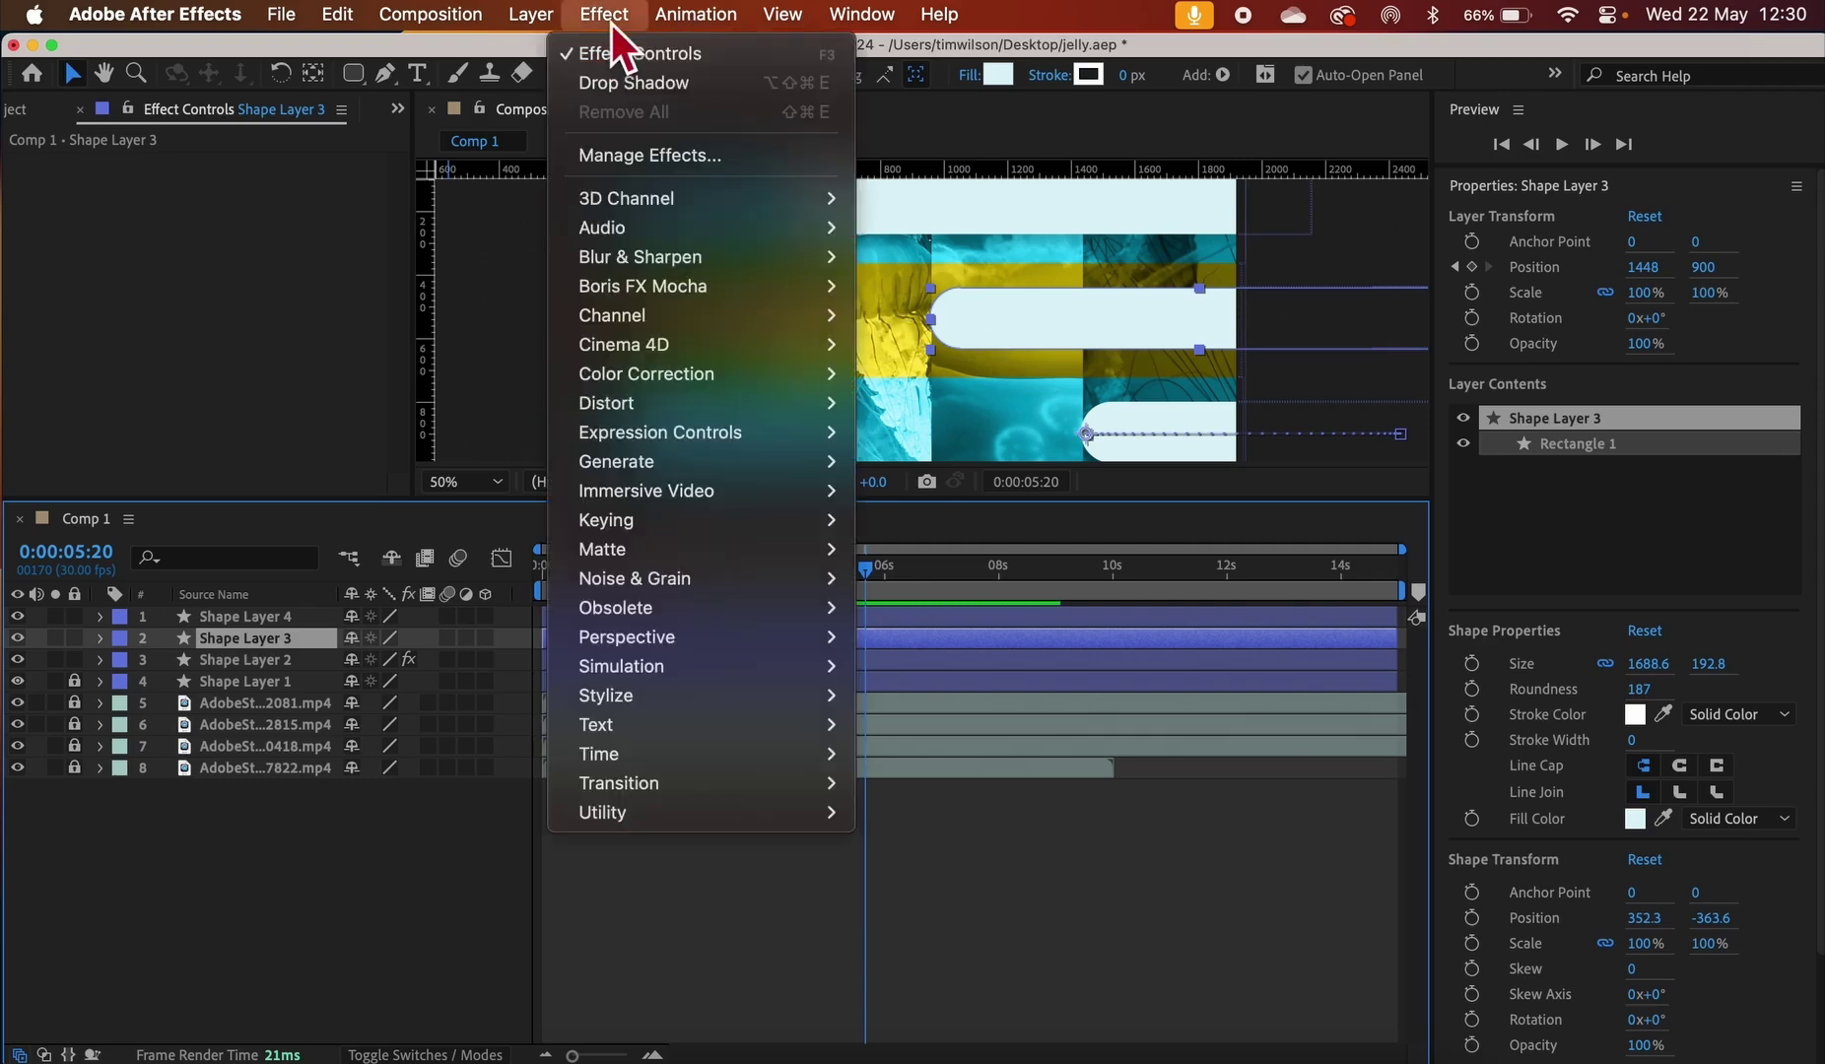
mouse_move(728, 639)
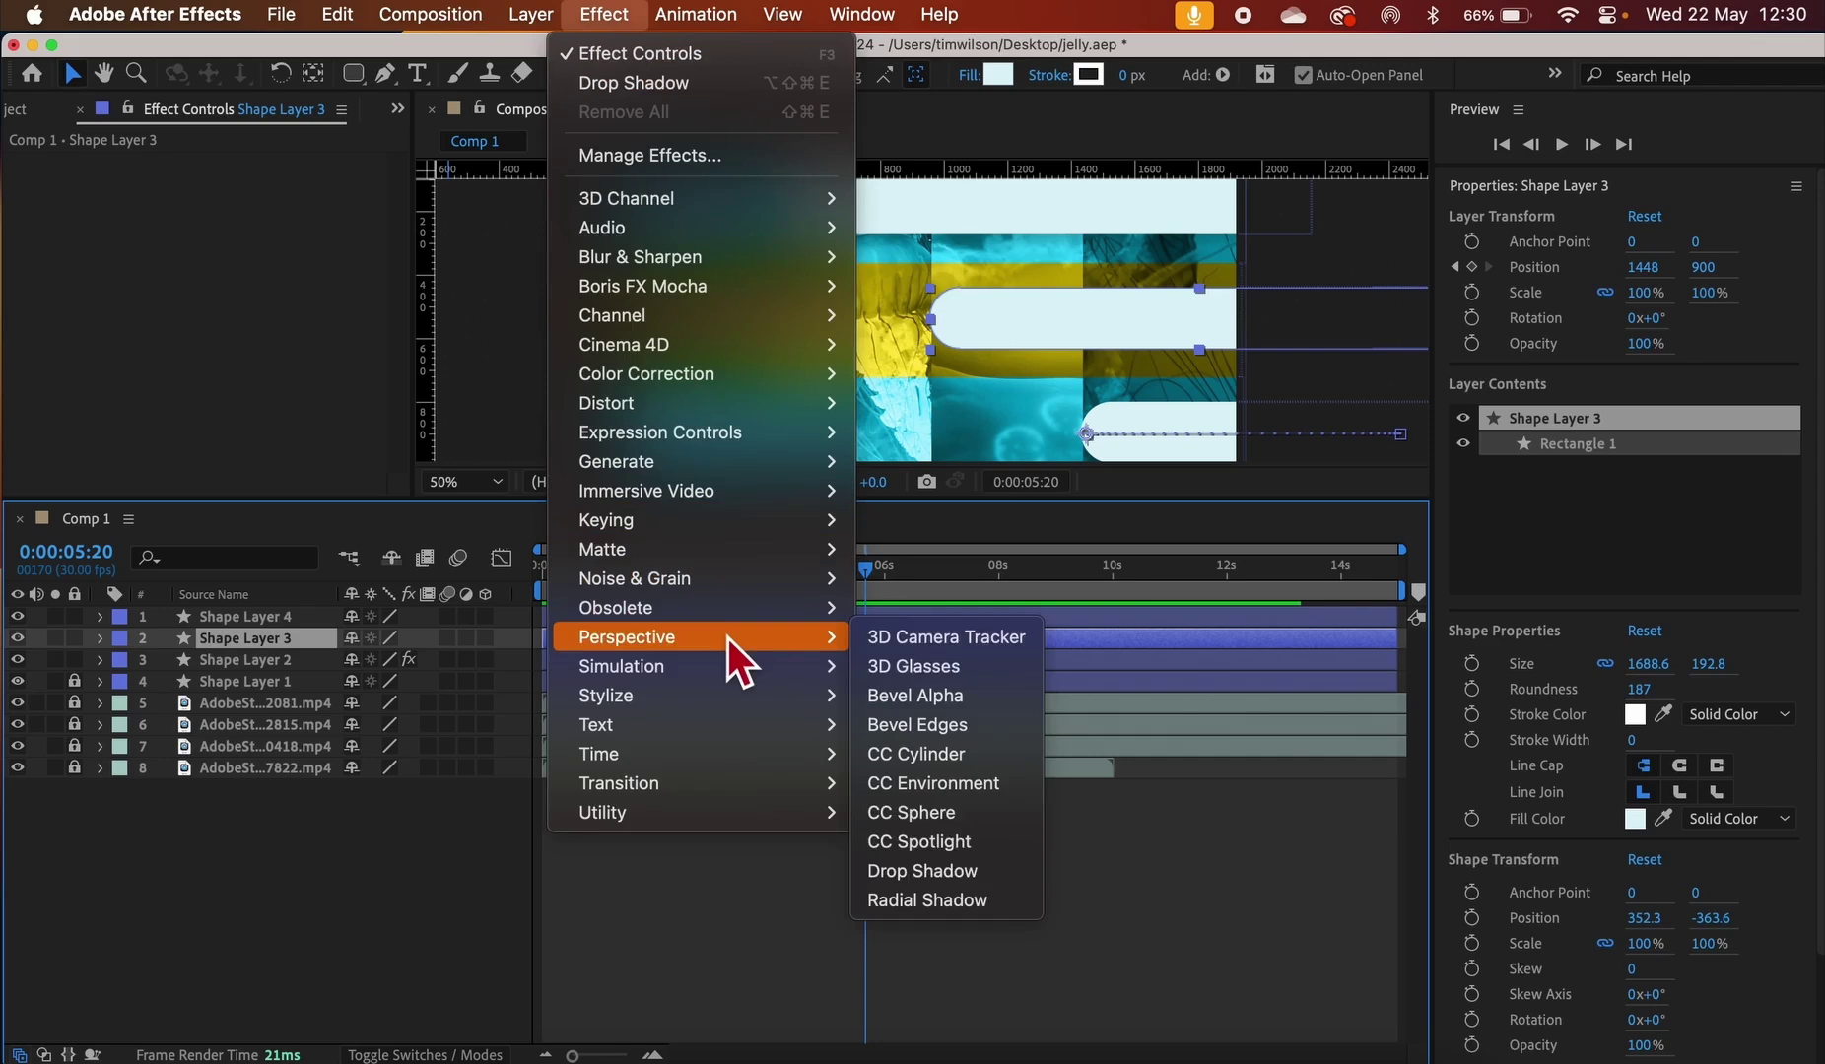
left_click(921, 871)
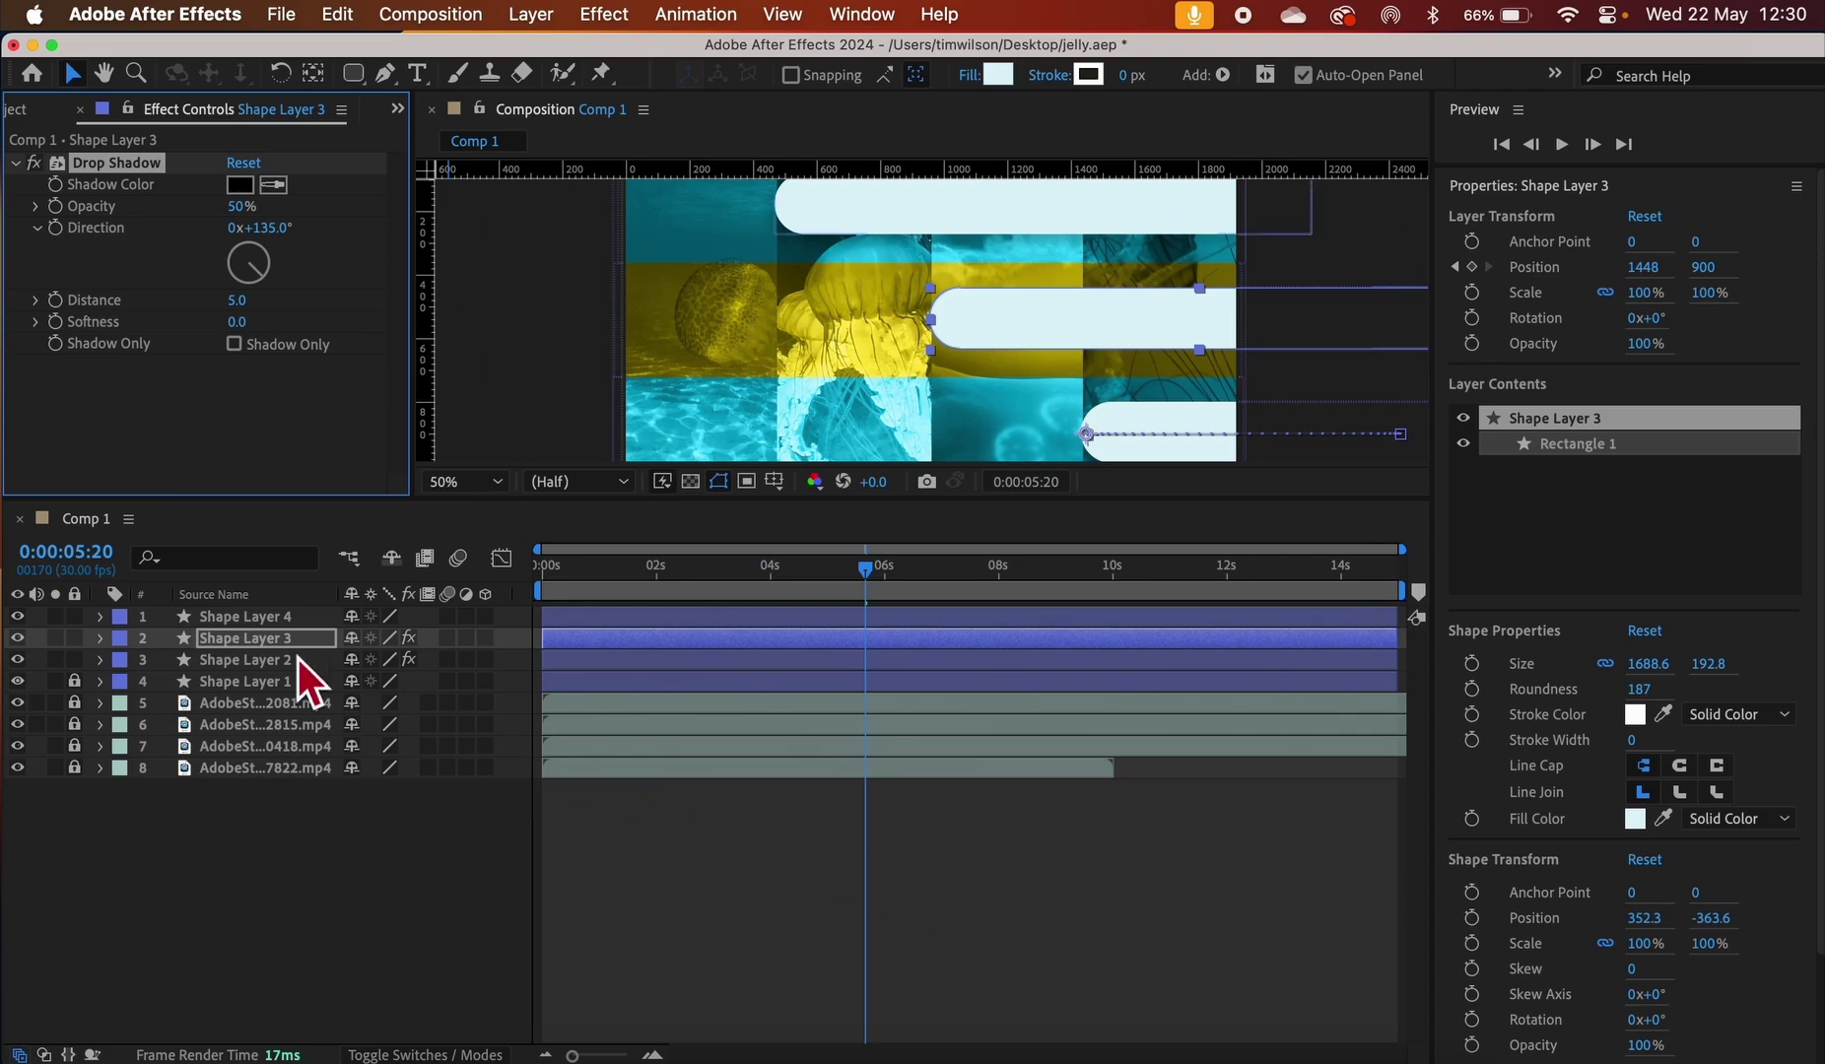
Set Shape Layer 3's drop shadow to distance 43, direction 224°, softness 96 and opacity 38%
left_click(104, 641)
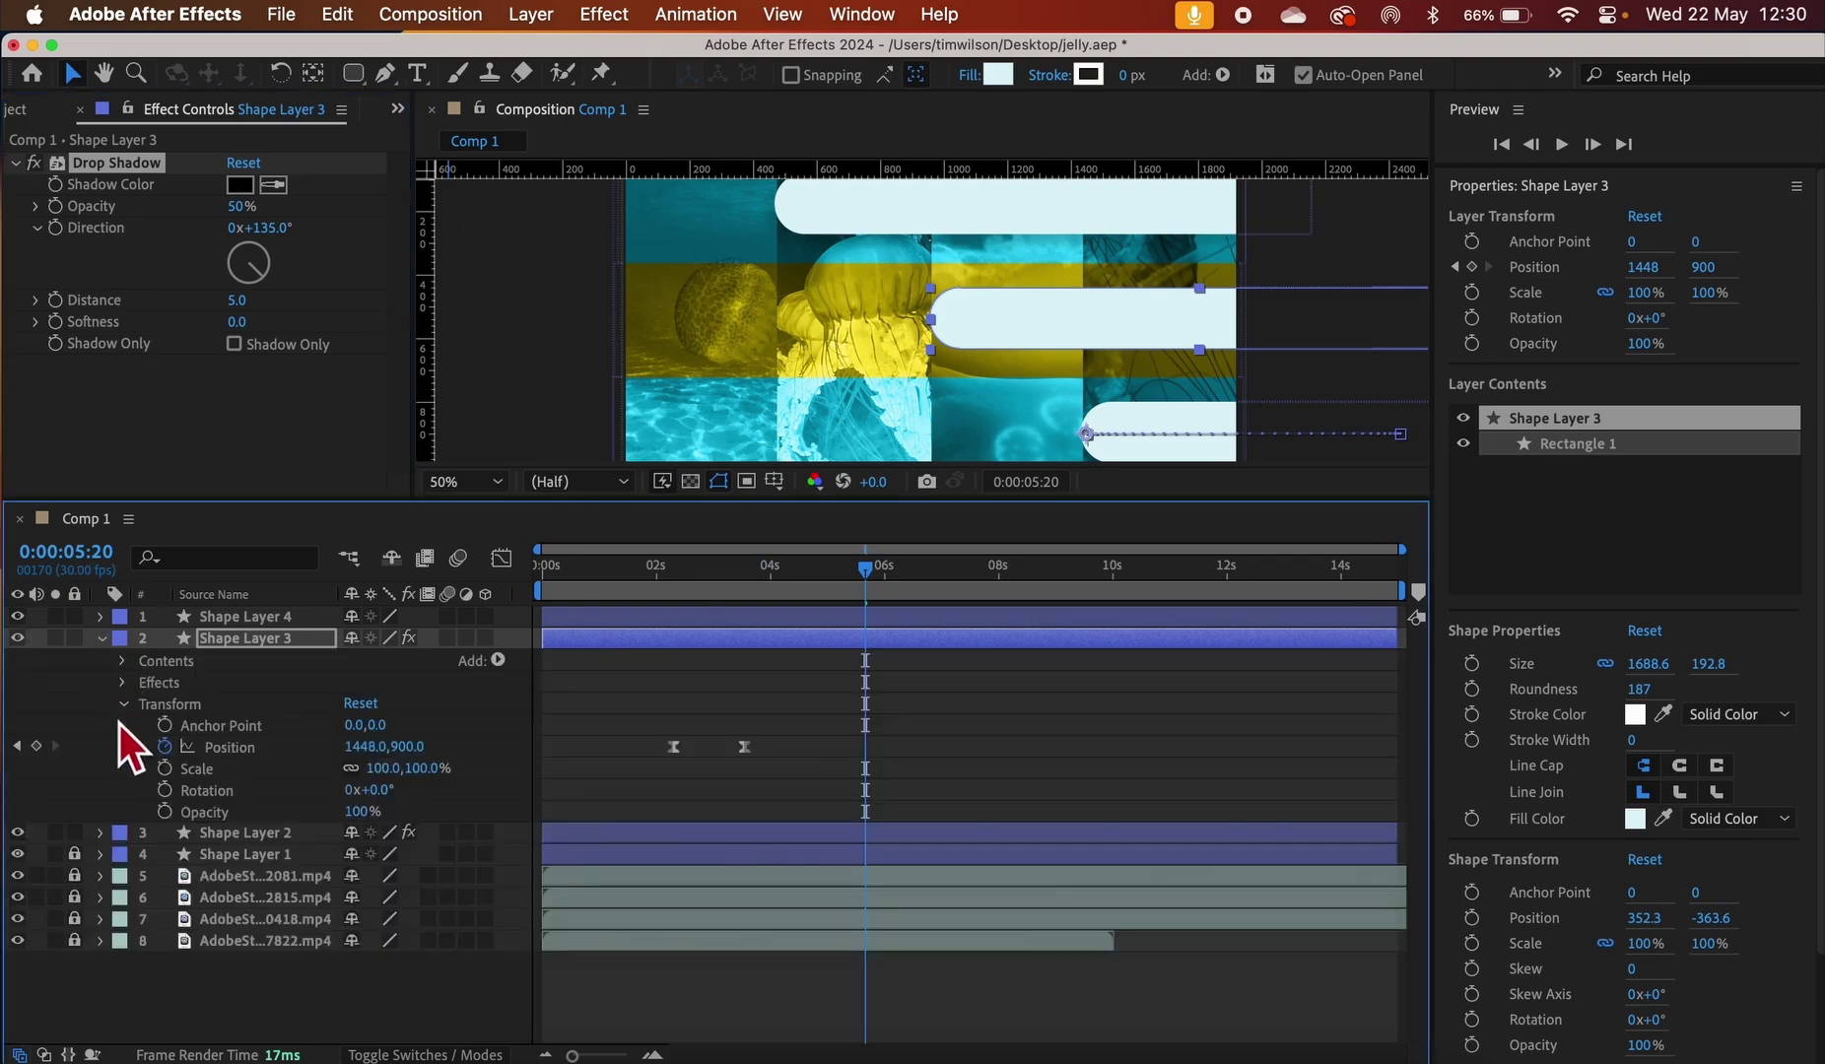
left_click(105, 641)
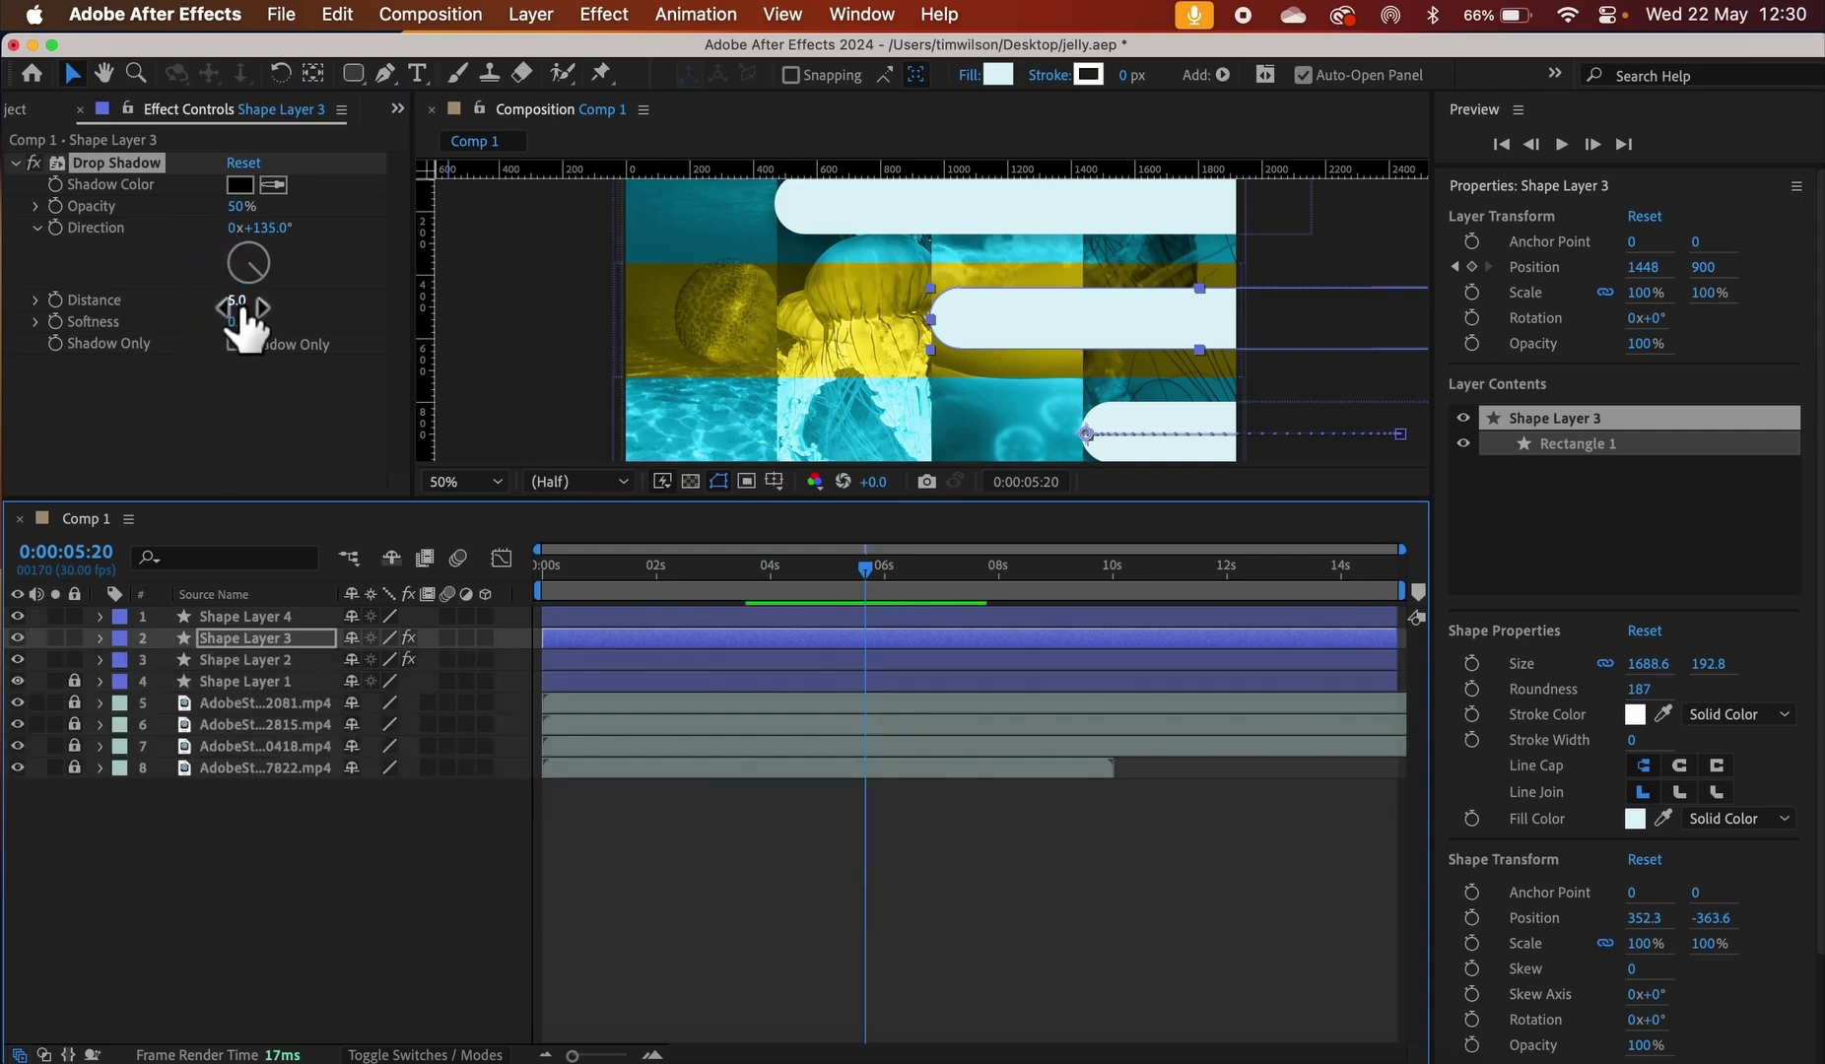
mouse_move(241, 306)
left_mouse_down()
mouse_move(317, 313)
mouse_move(243, 284)
left_mouse_up()
left_click_drag(239, 325, 366, 317)
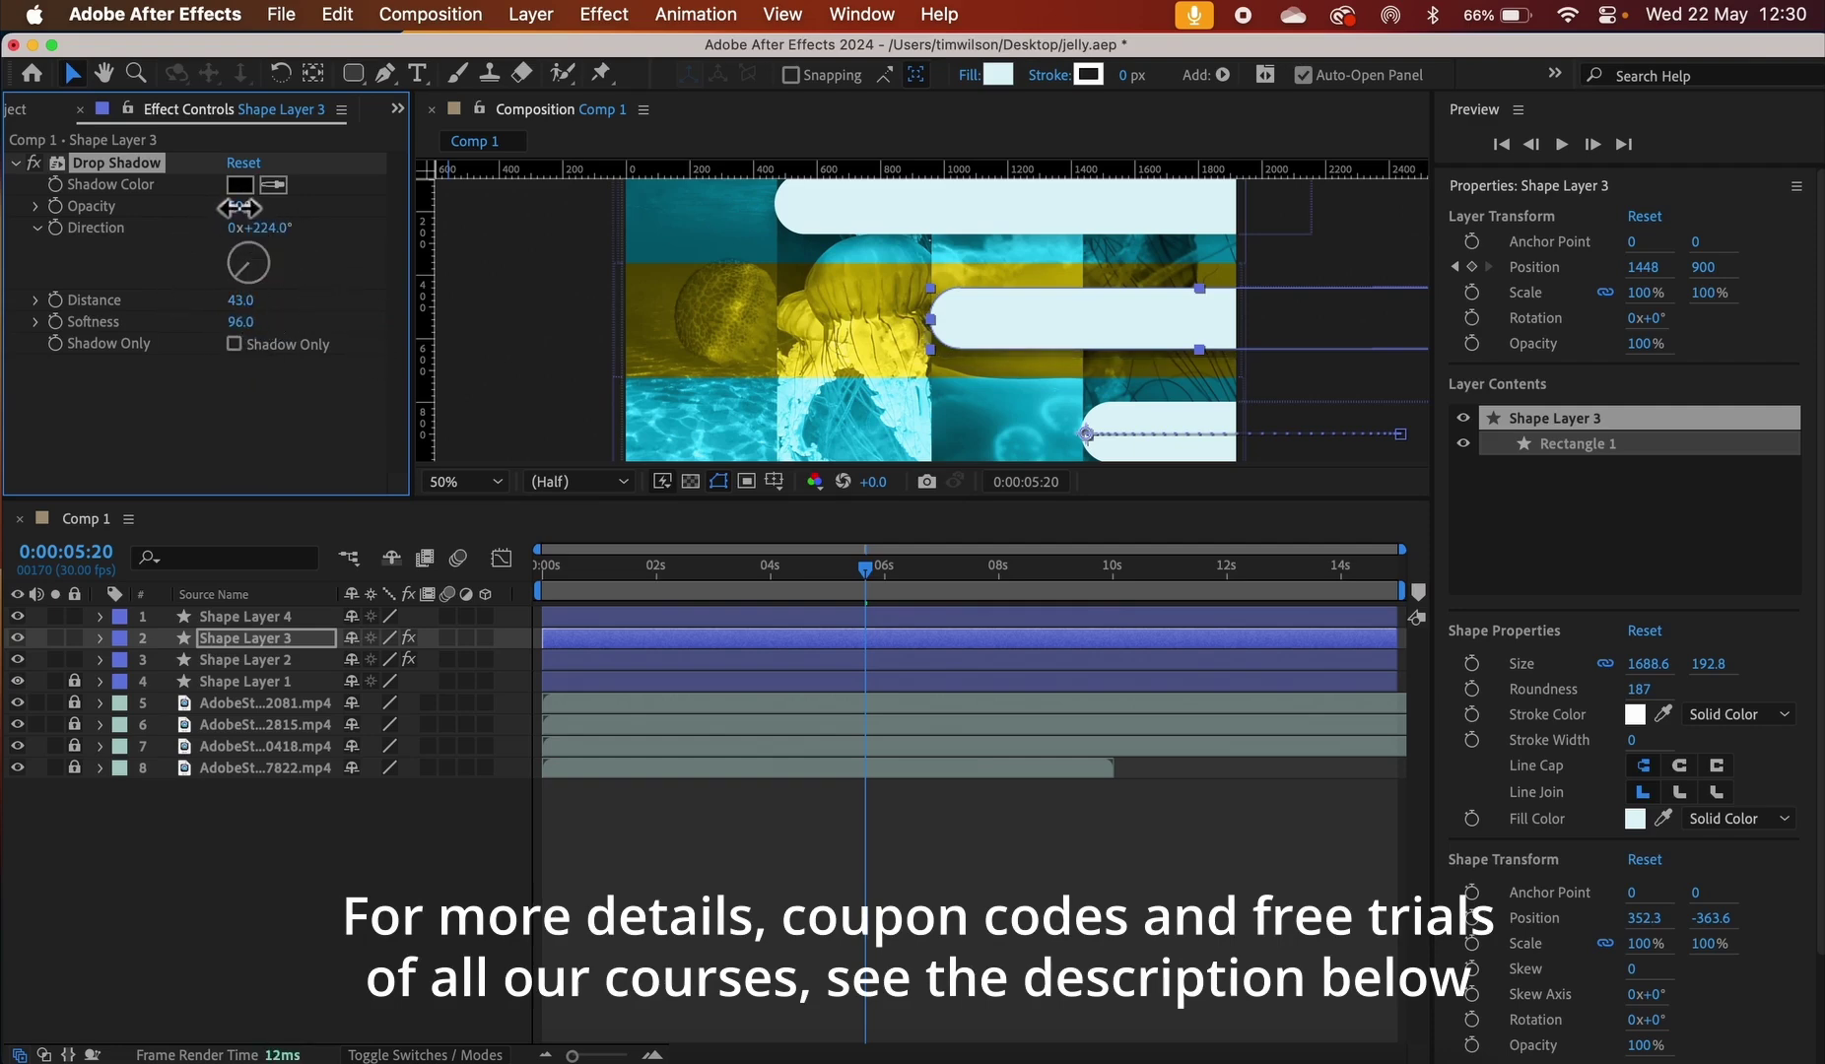
left_click_drag(240, 207, 202, 212)
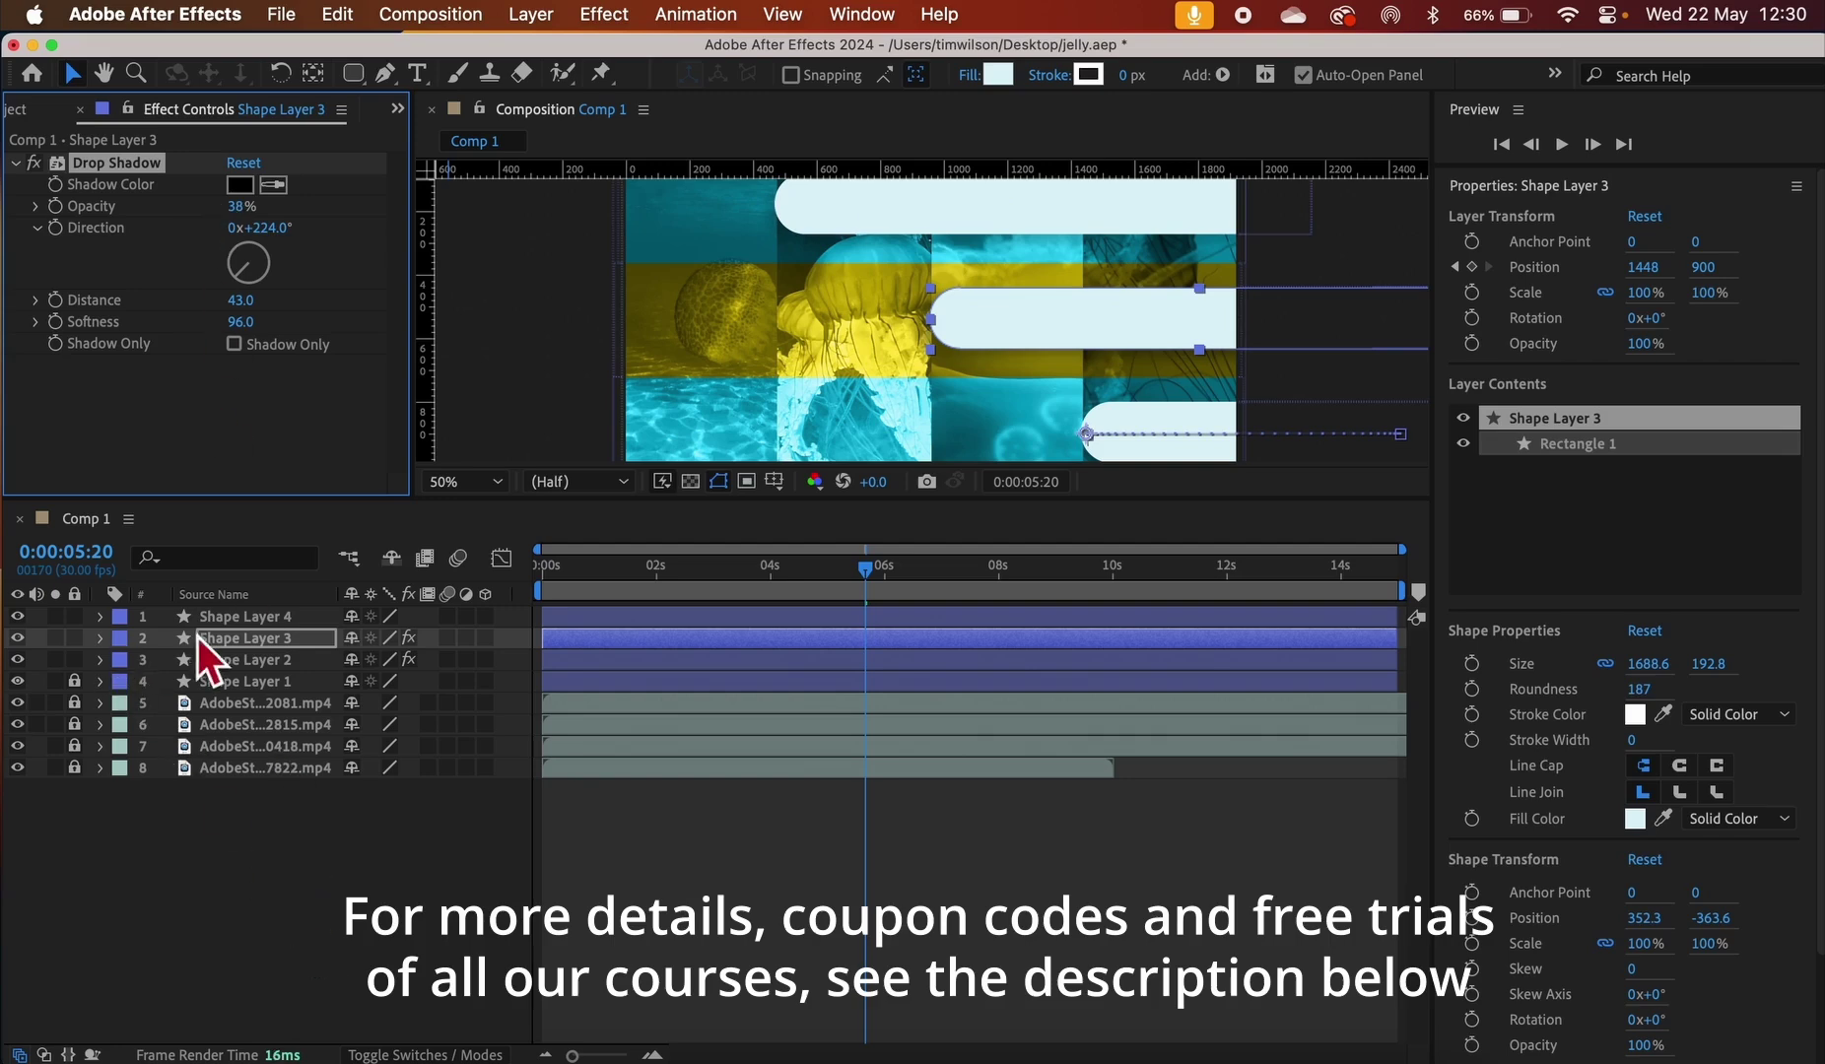
Apply the Drop Shadow perspective effect to Shape Layer 4
left_click(262, 624)
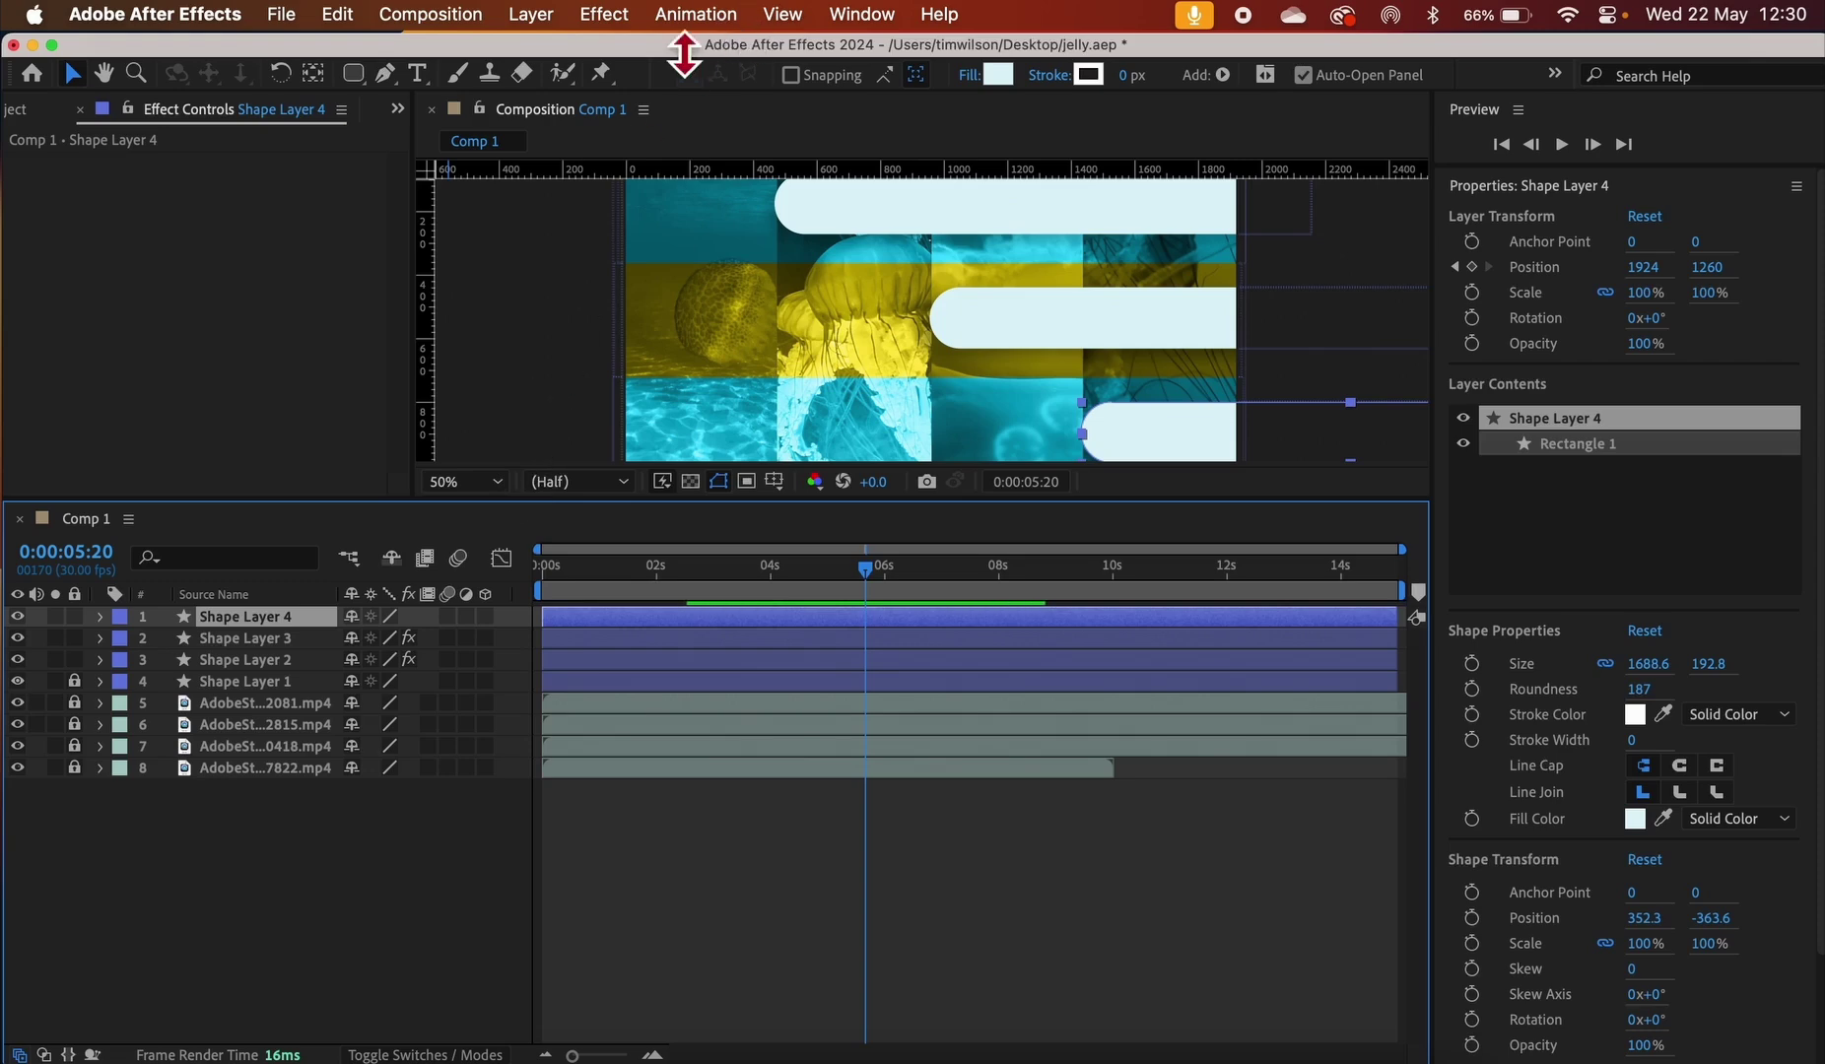
left_click(603, 15)
mouse_move(721, 695)
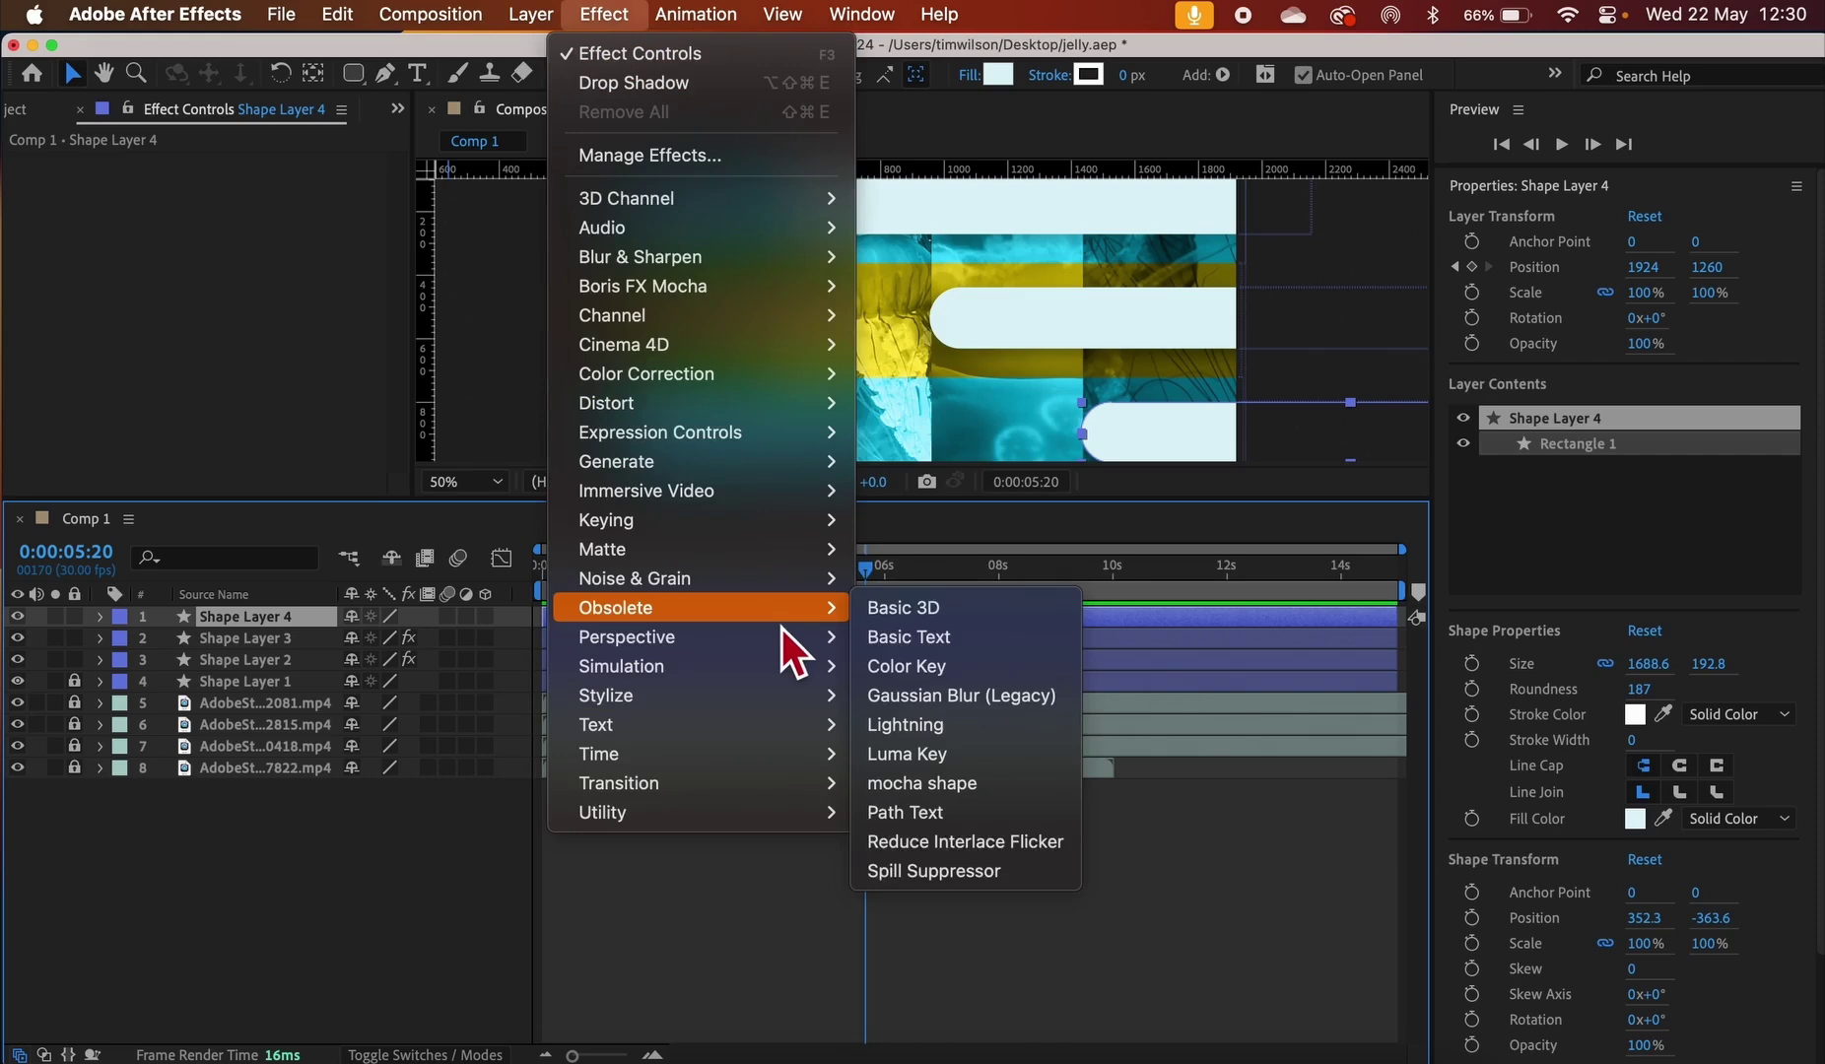
mouse_move(778, 638)
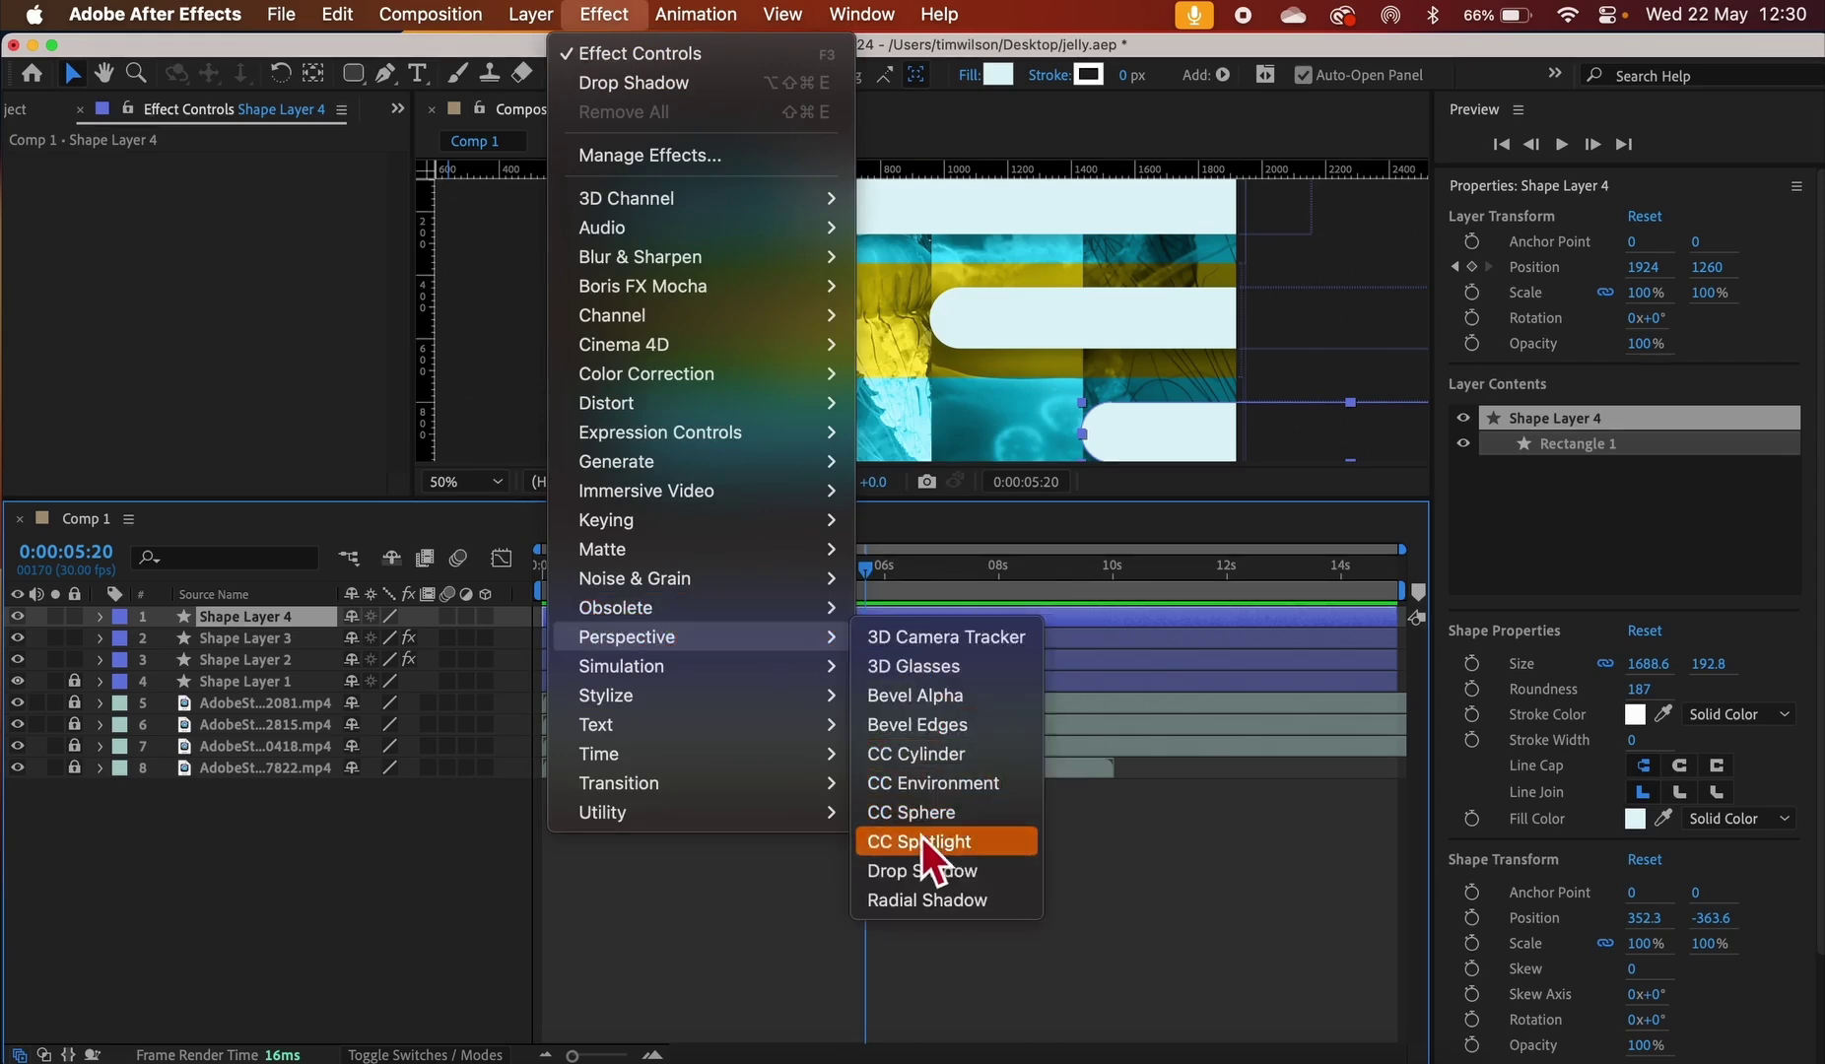
left_click(924, 870)
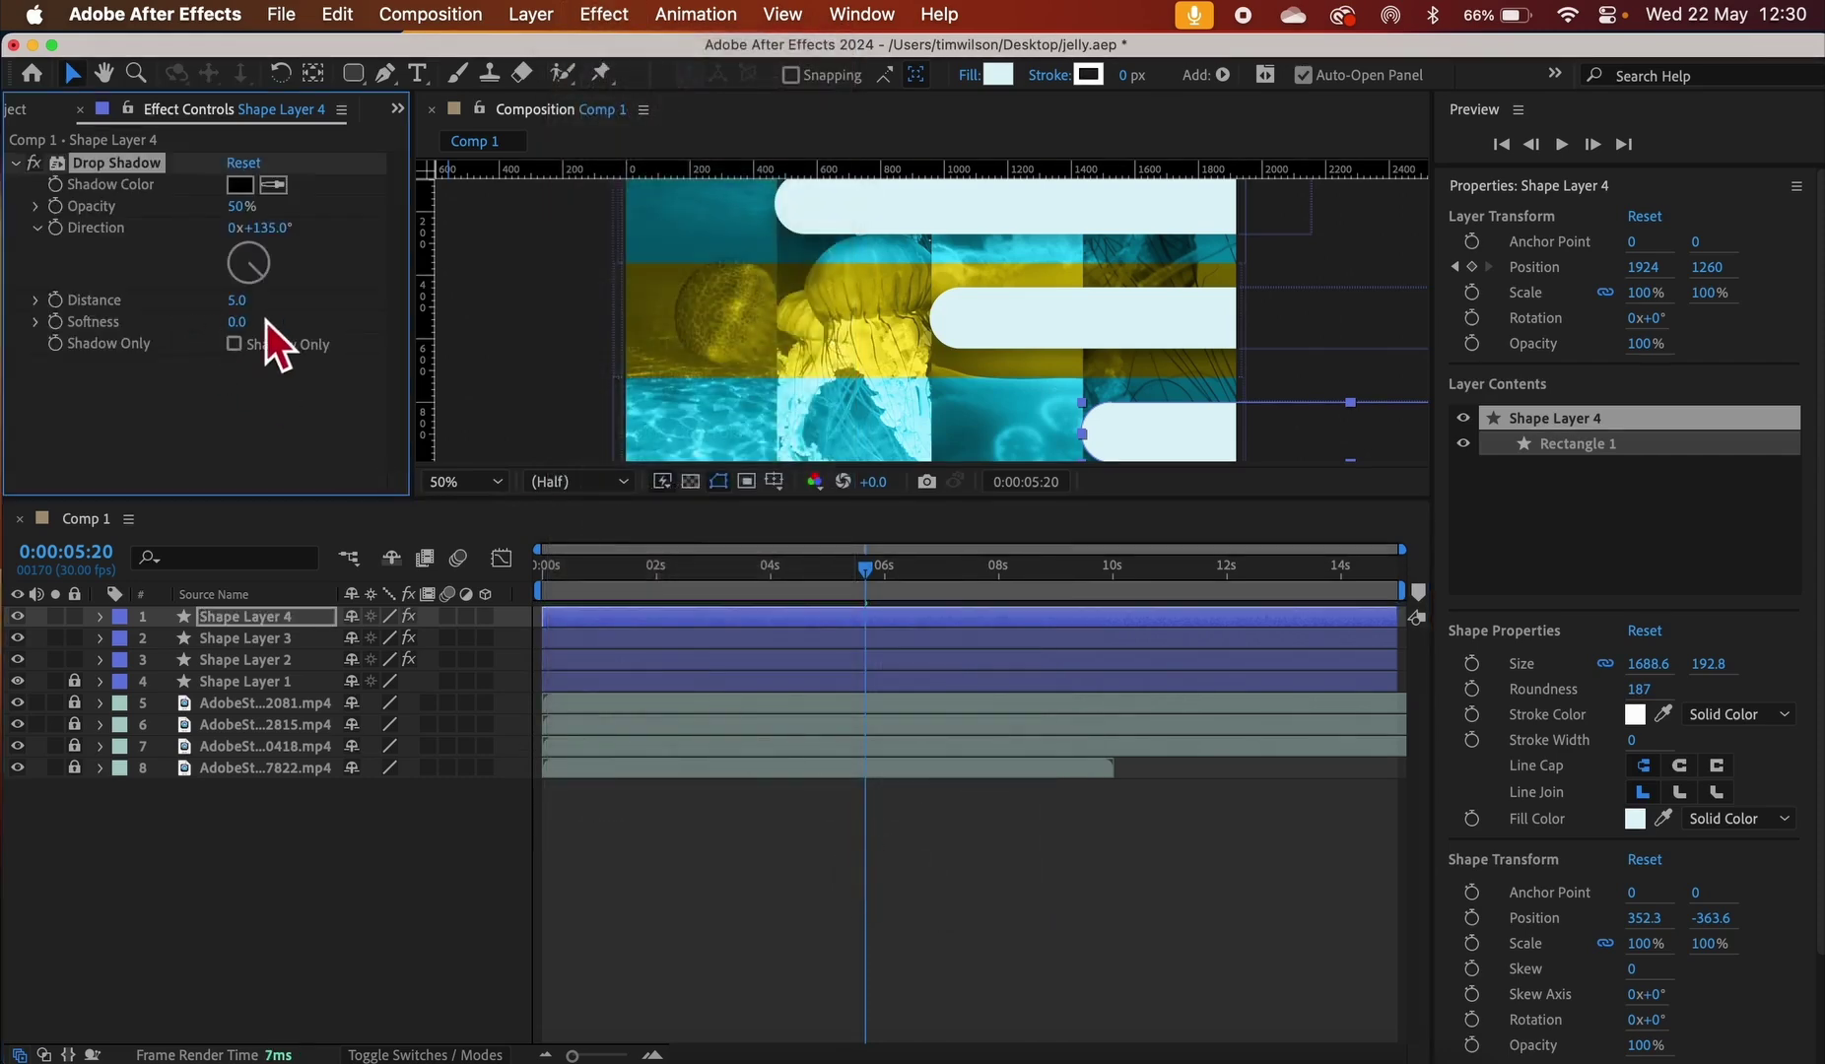
Set Shape Layer 4's shadow distance to 77 and enlarge the composition viewer, with magnification set to Fit up to 200%
left_click_drag(239, 314, 335, 313)
scroll(699, 338, "down", 3)
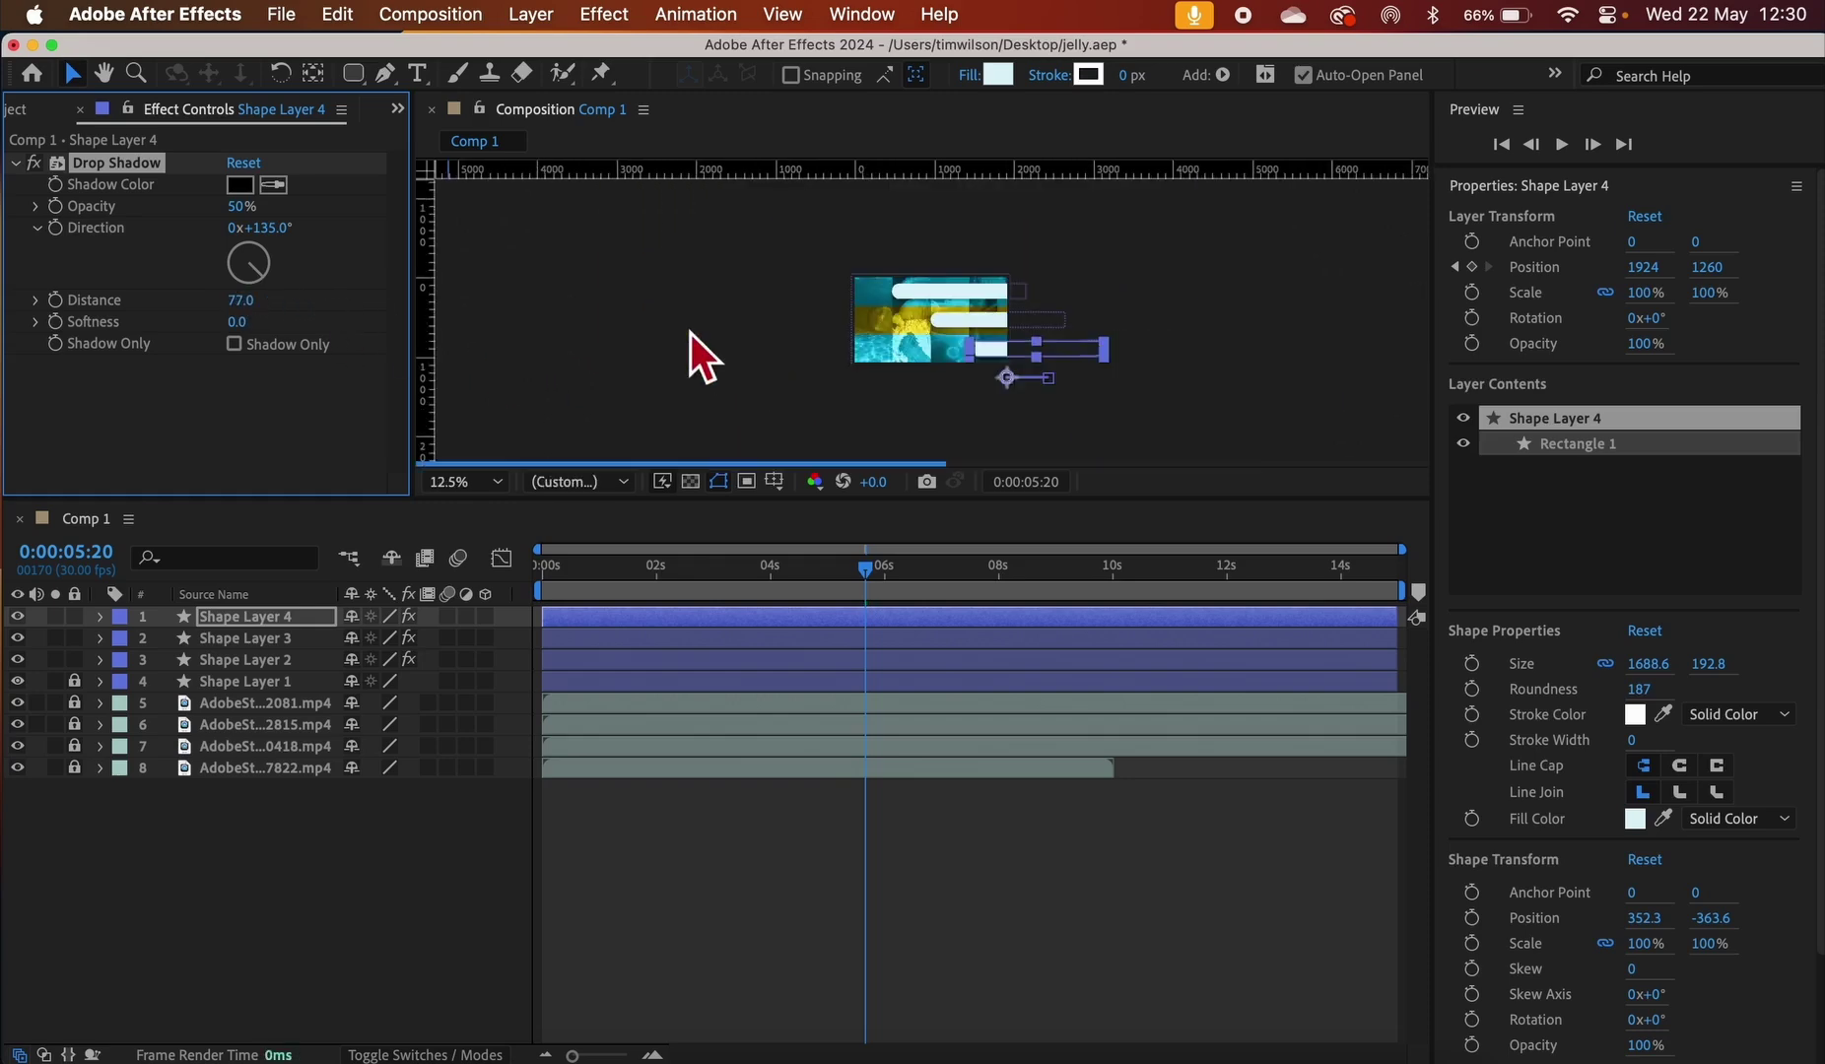
scroll(690, 334, "up", 1)
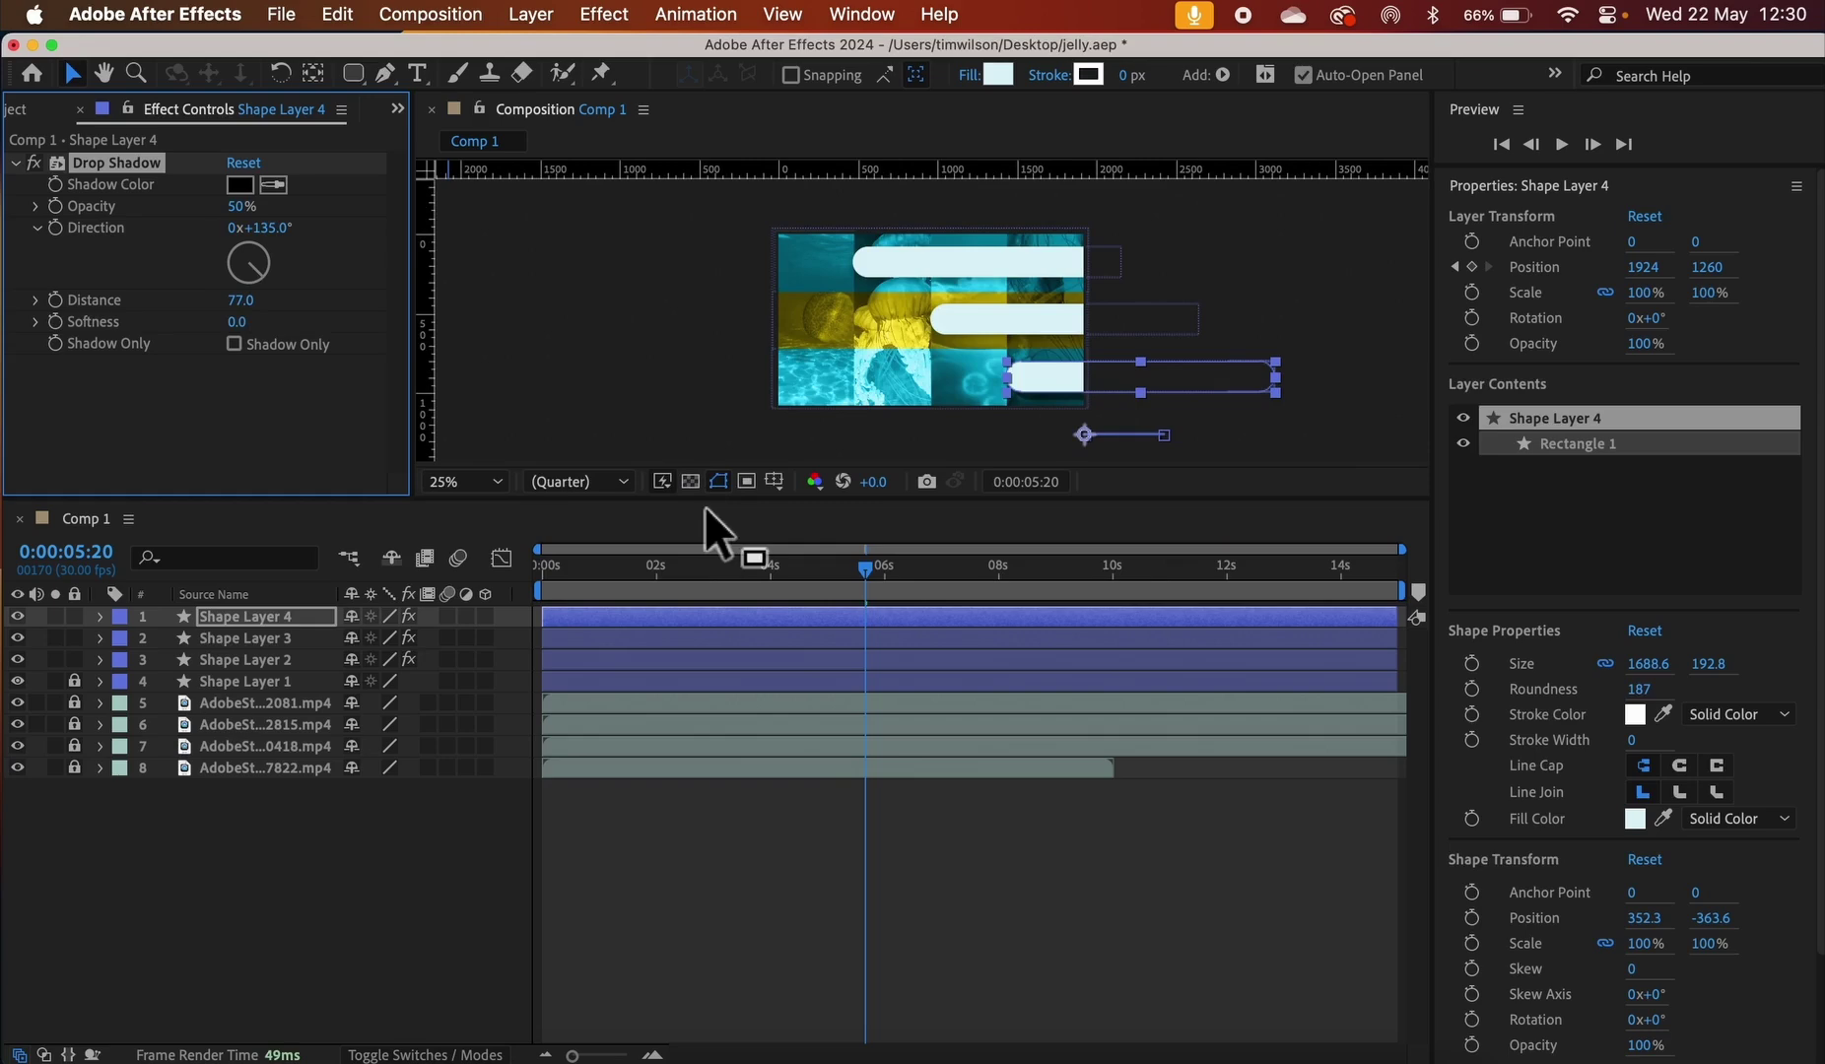
left_click_drag(707, 499, 745, 875)
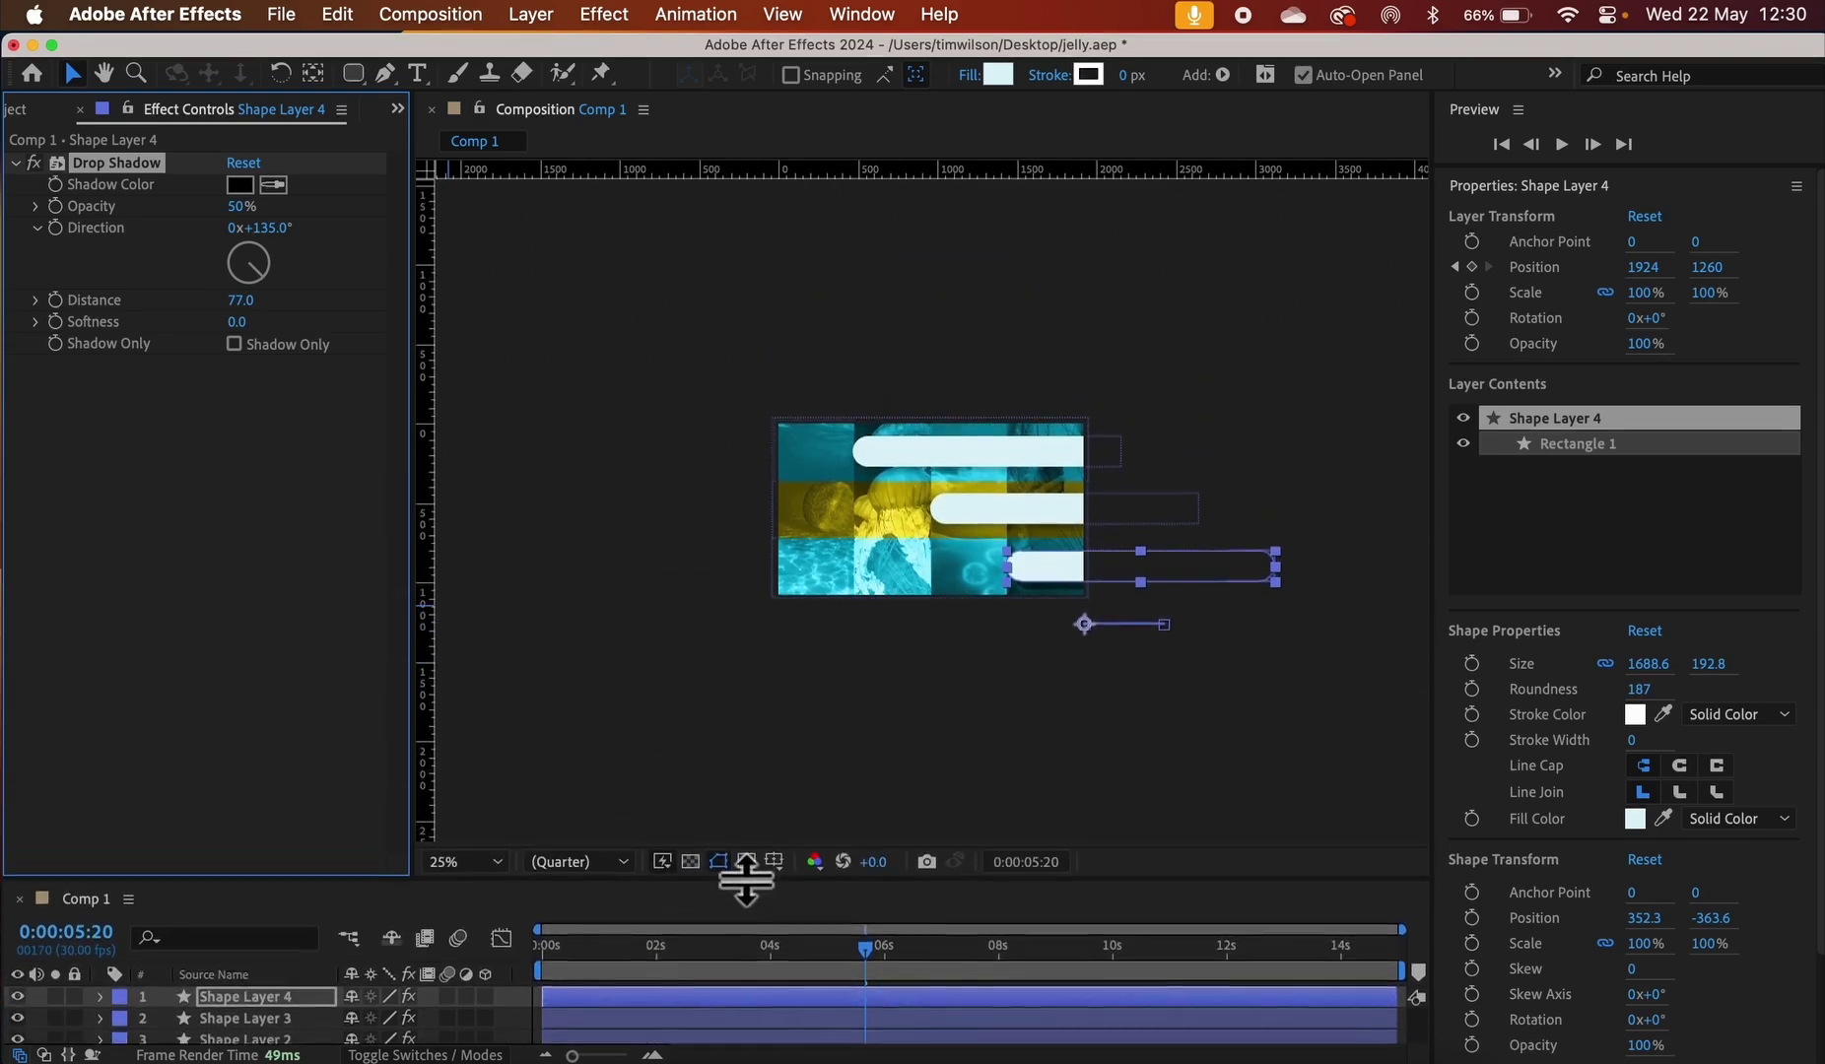
left_click(504, 871)
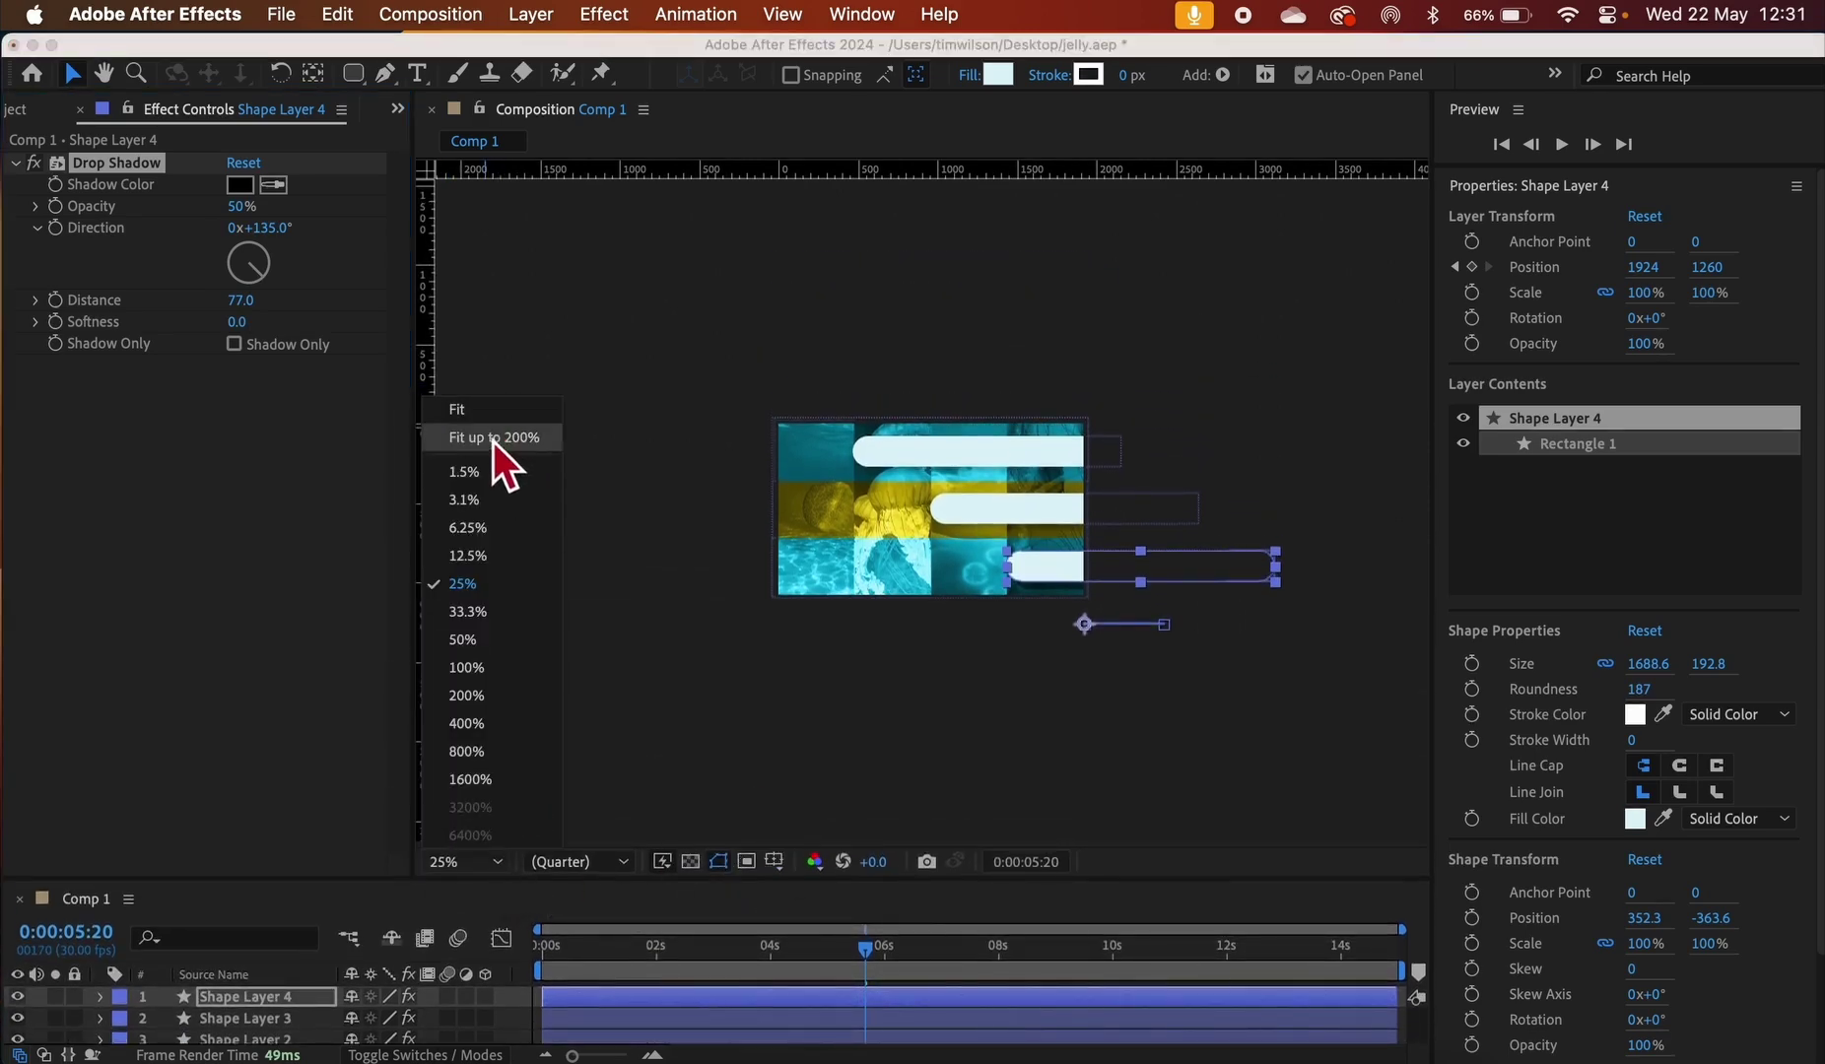
left_click(492, 443)
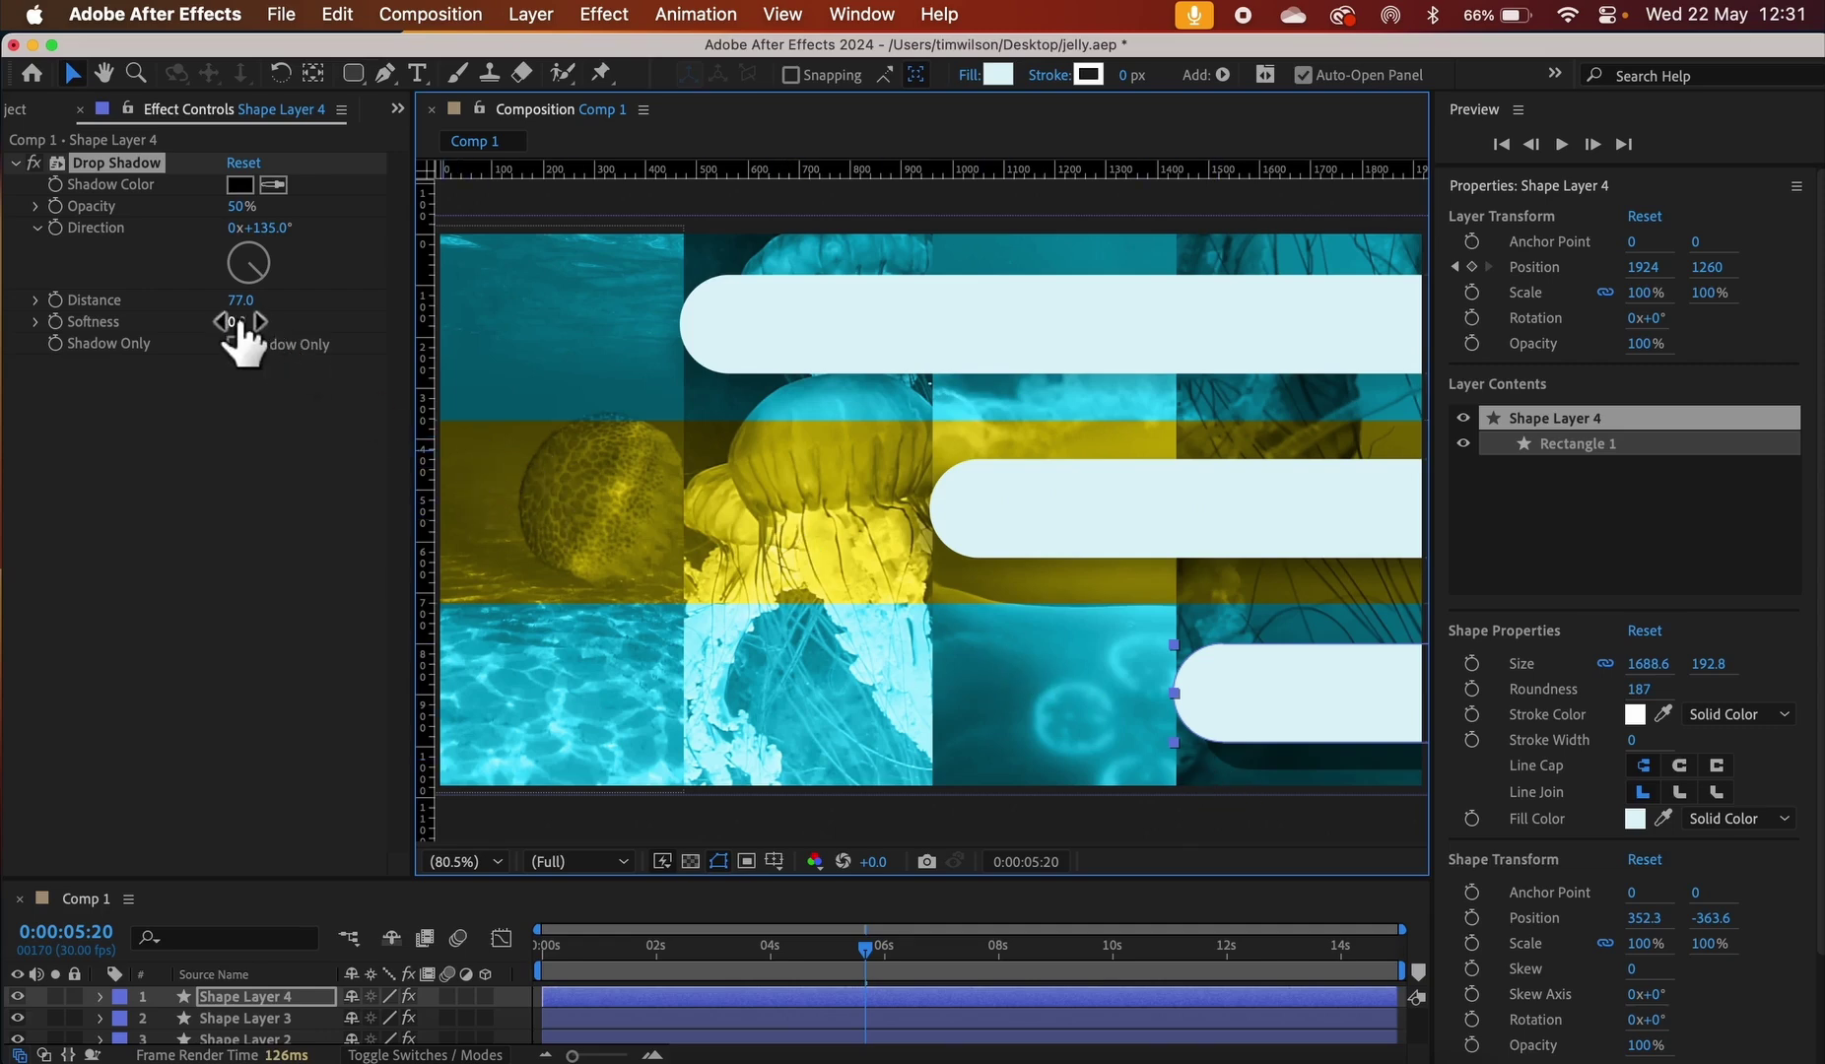
Set Shape Layer 4's drop shadow to softness 71, direction 214°, distance 41 and opacity 12%
left_click_drag(237, 322, 336, 331)
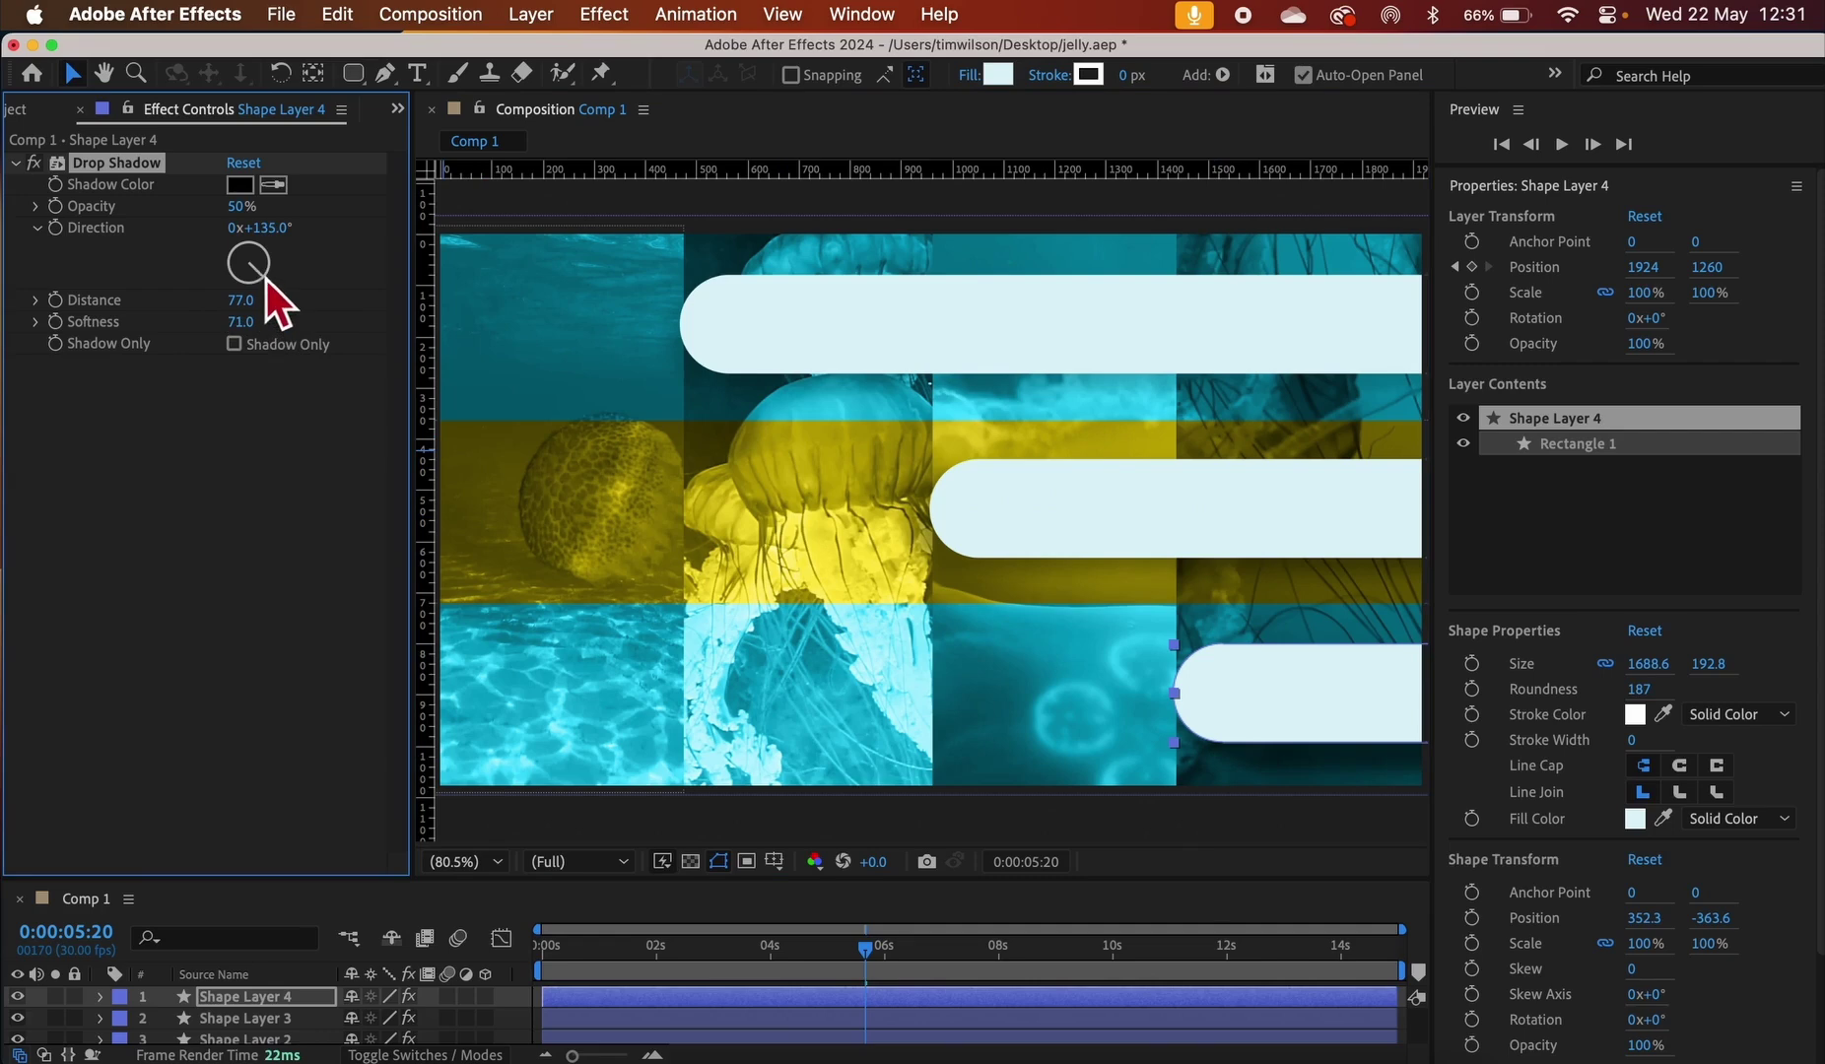
left_click_drag(267, 280, 203, 312)
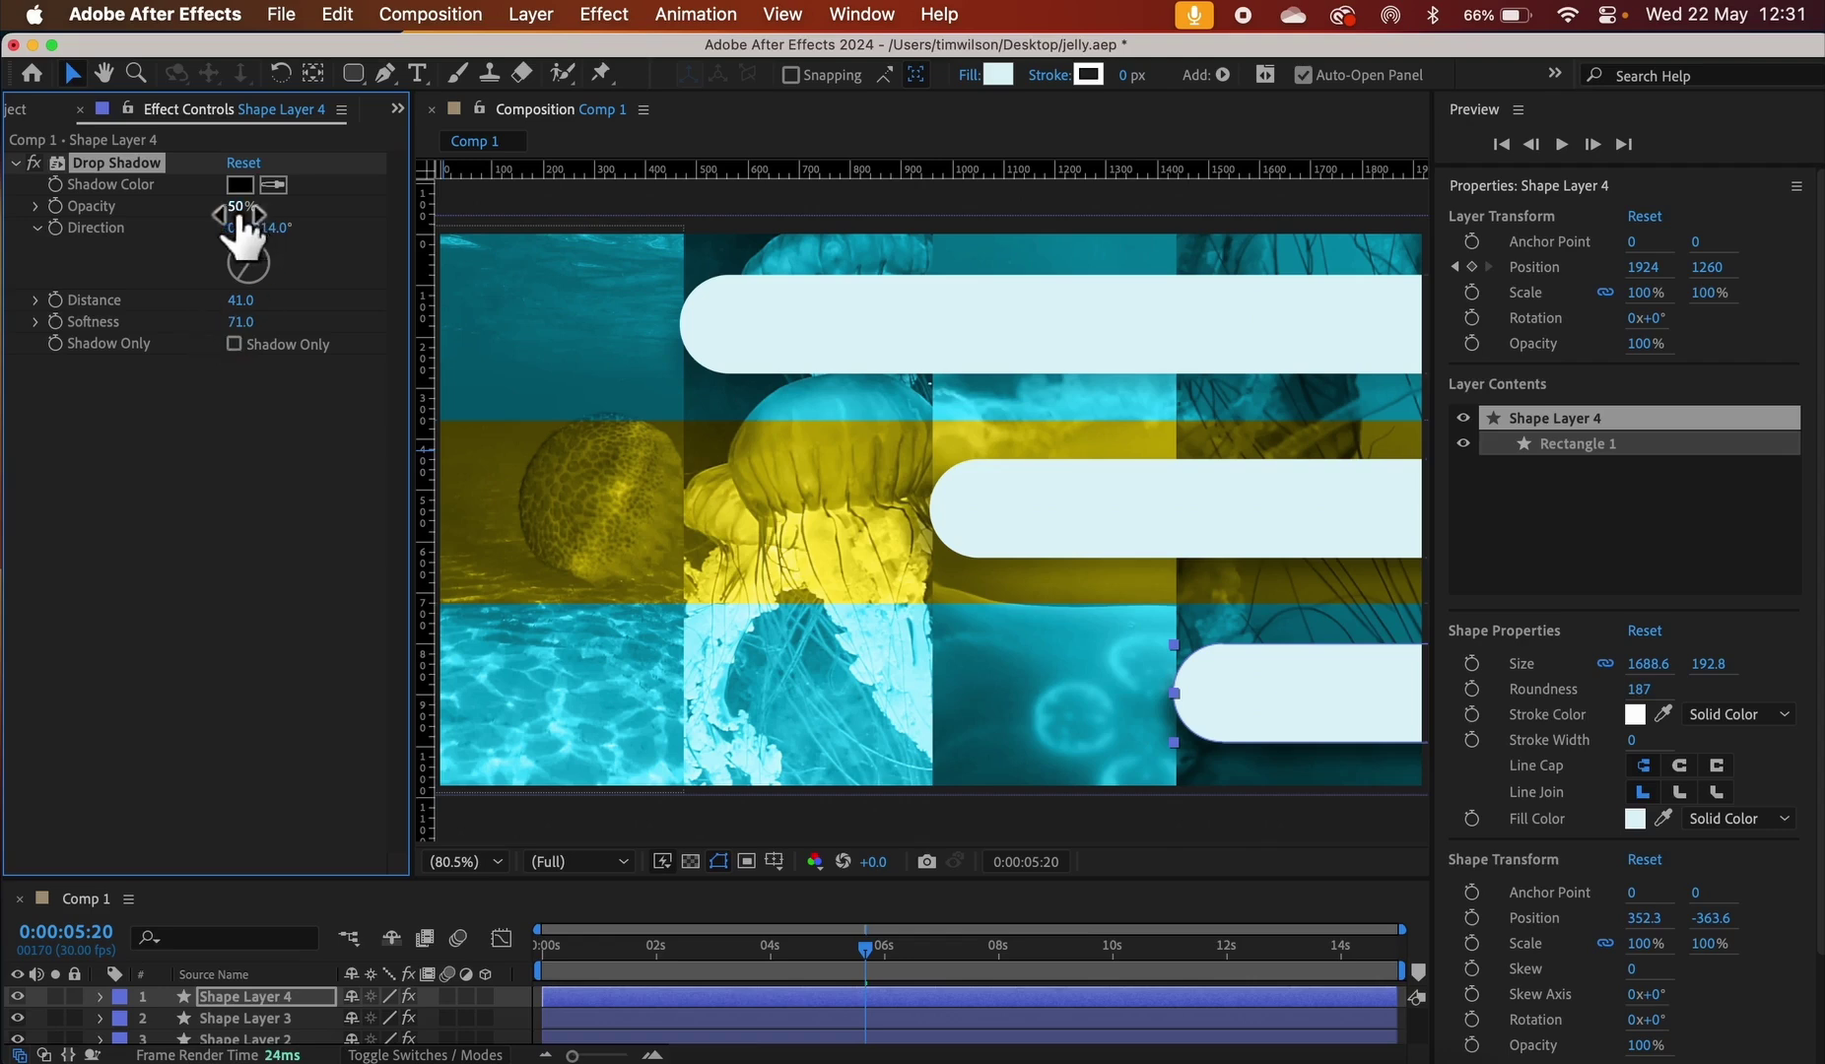
left_click_drag(240, 214, 148, 246)
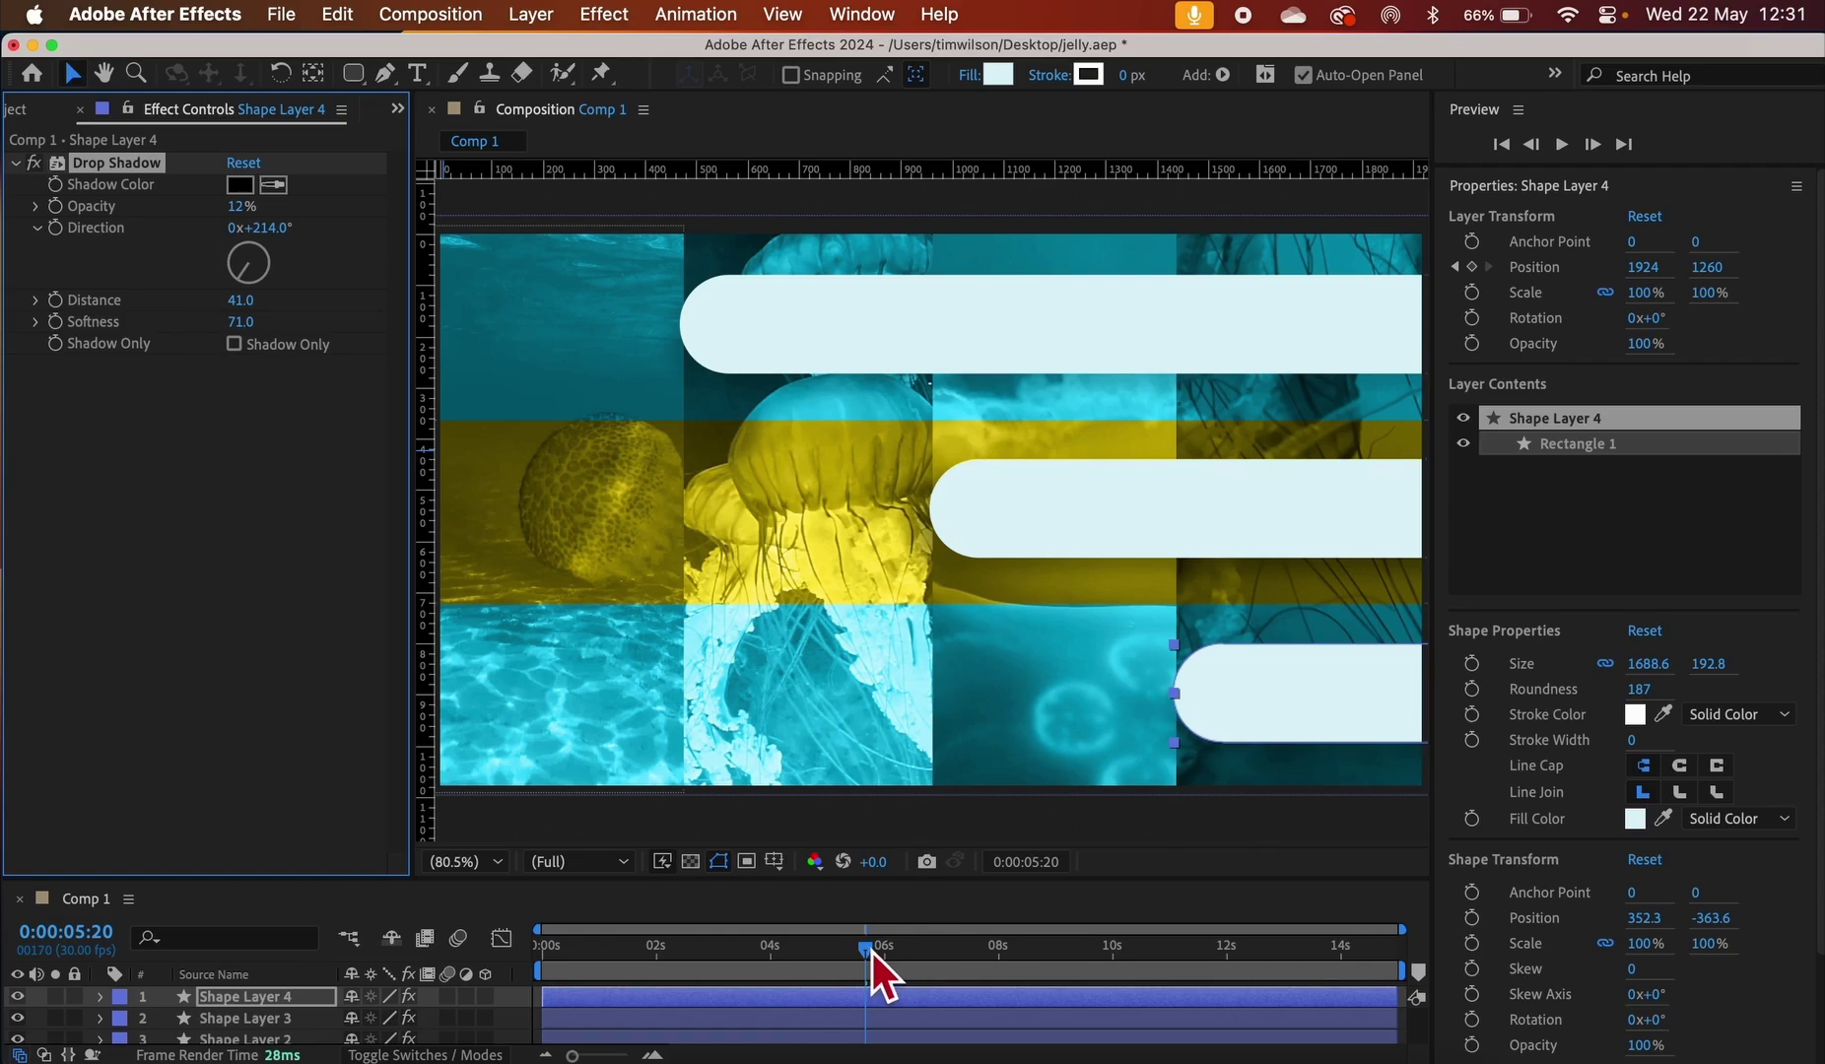
Play the composition from the start to review the bar animation, restore the taller timeline and return to the first frame
left_click_drag(872, 953, 520, 968)
key("space")
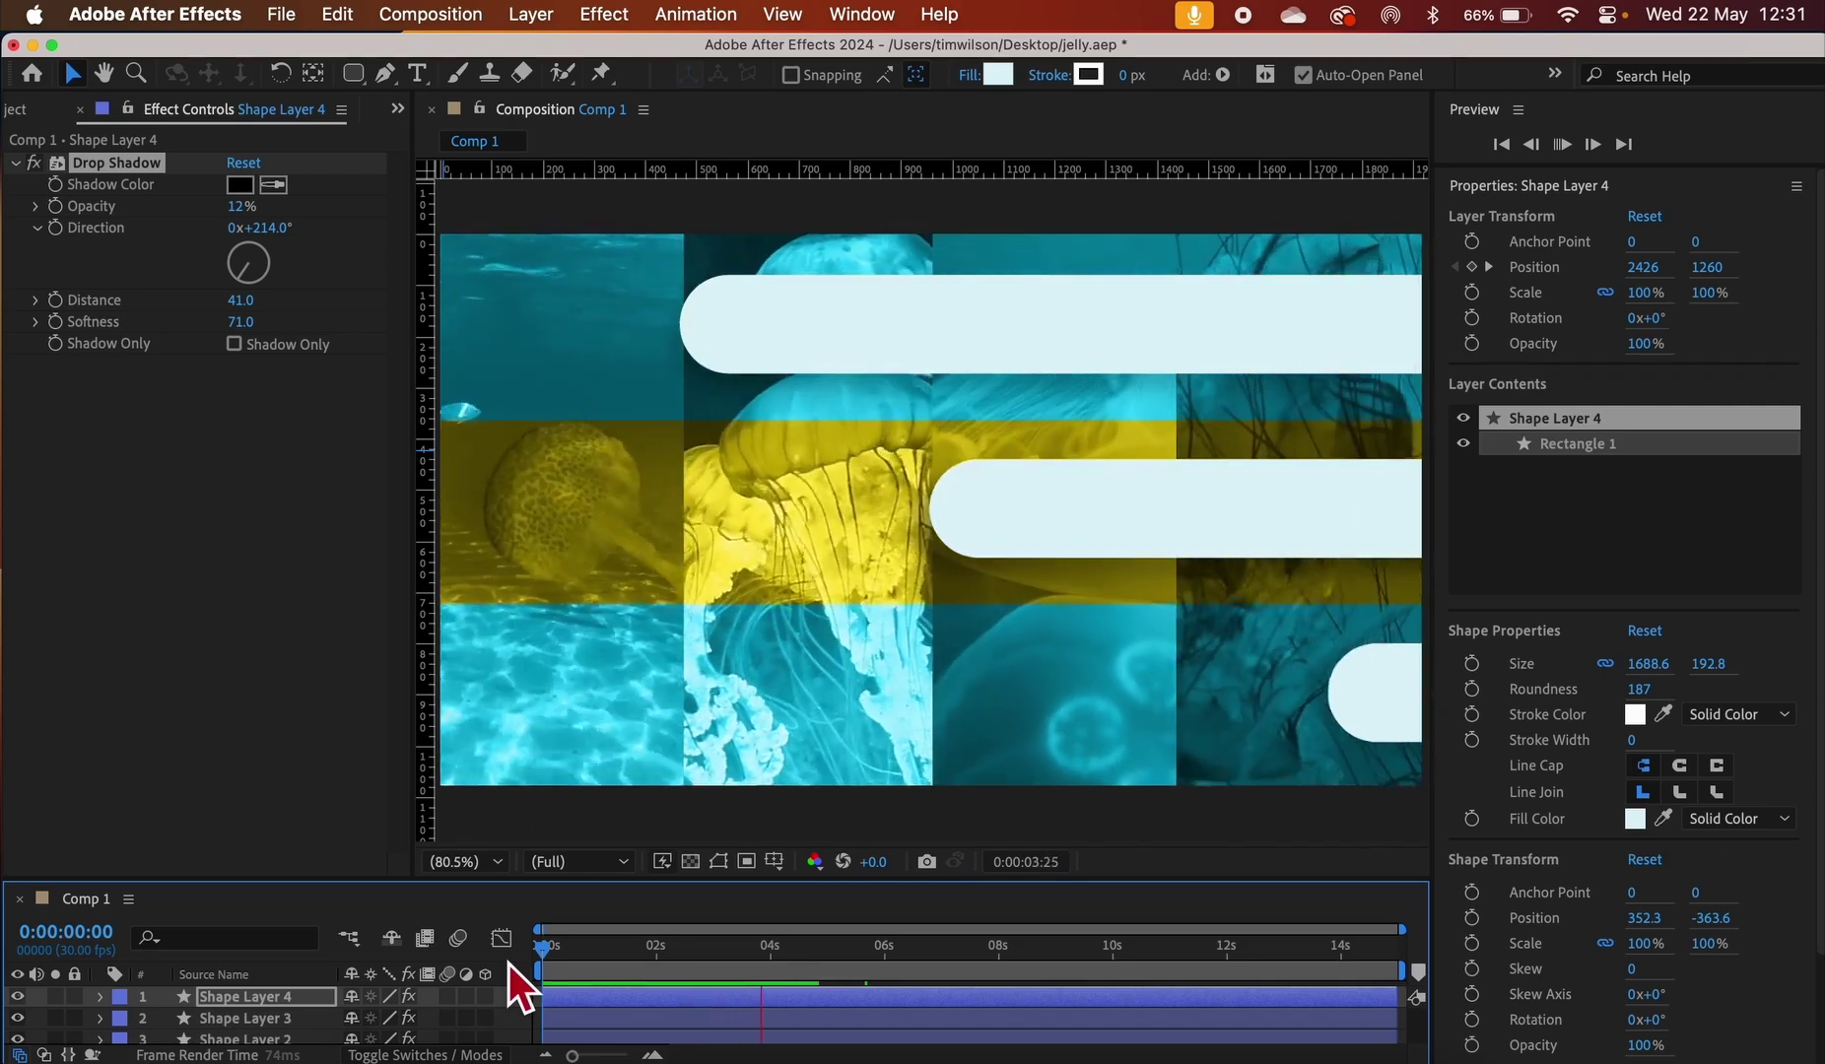
key("space")
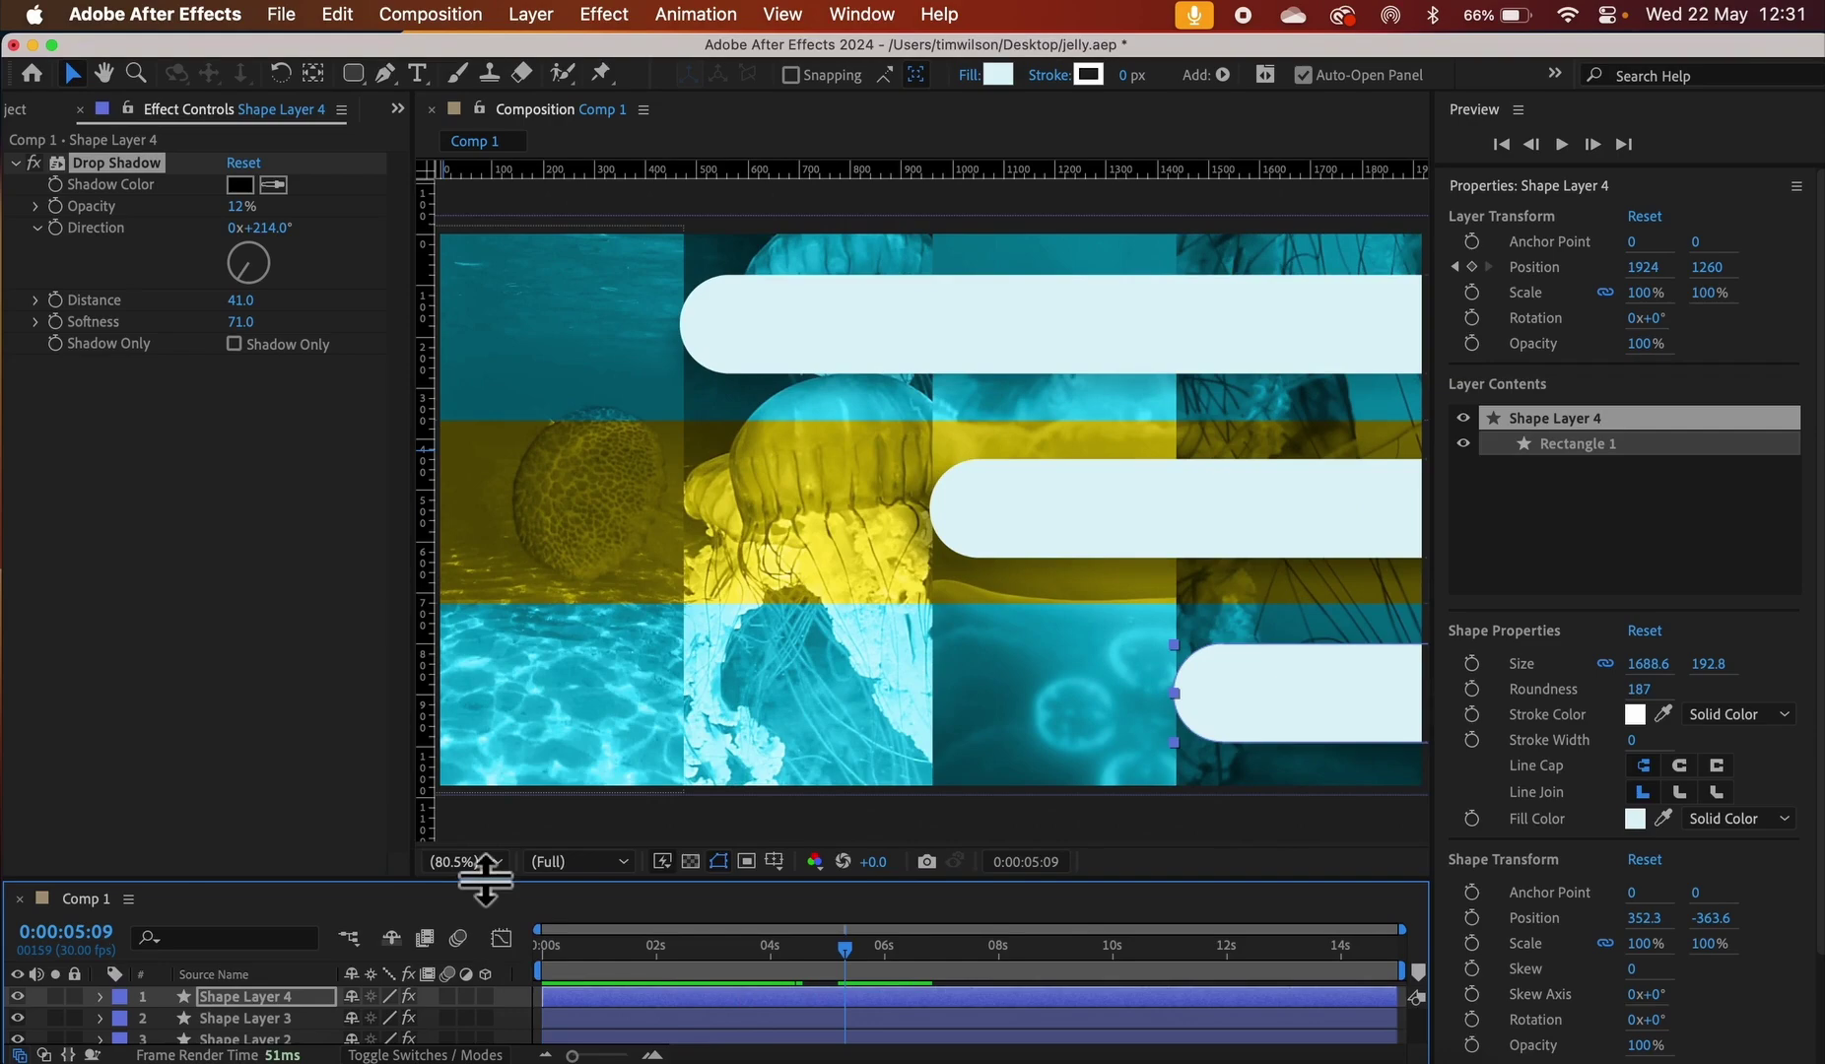
left_click_drag(485, 880, 497, 584)
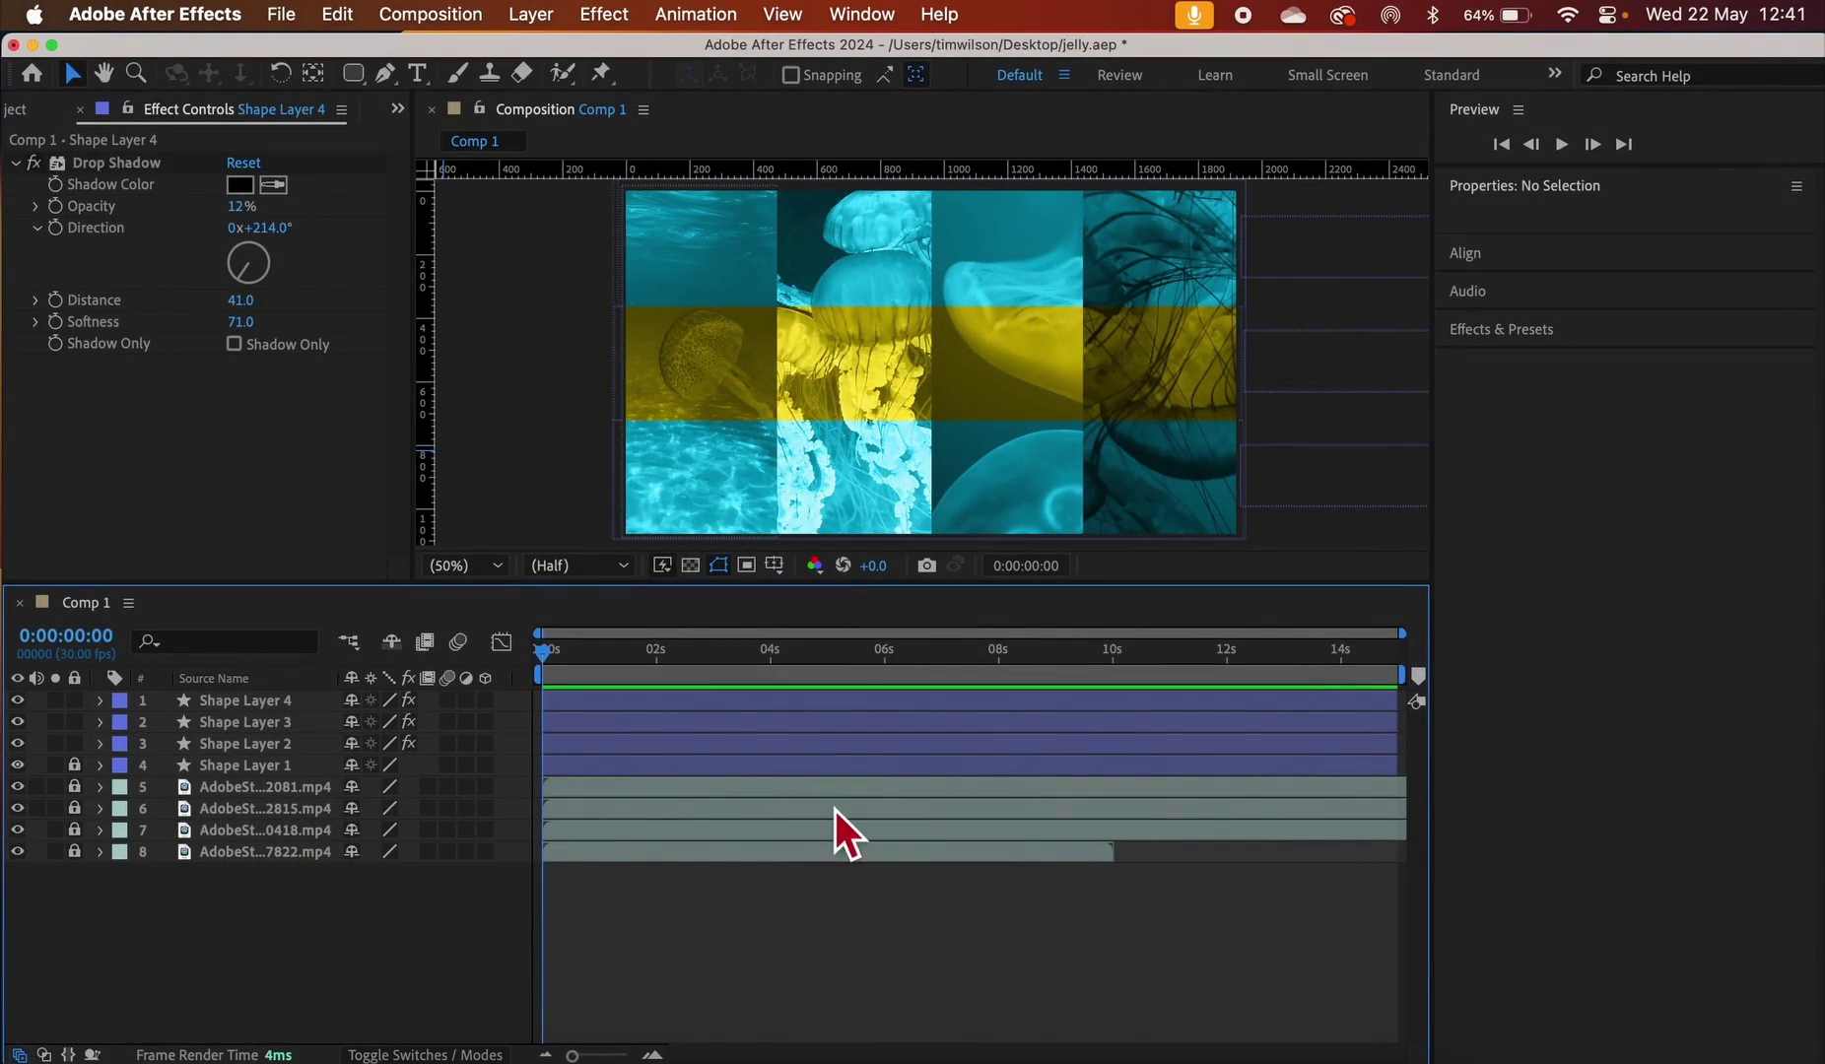
left_click(553, 662)
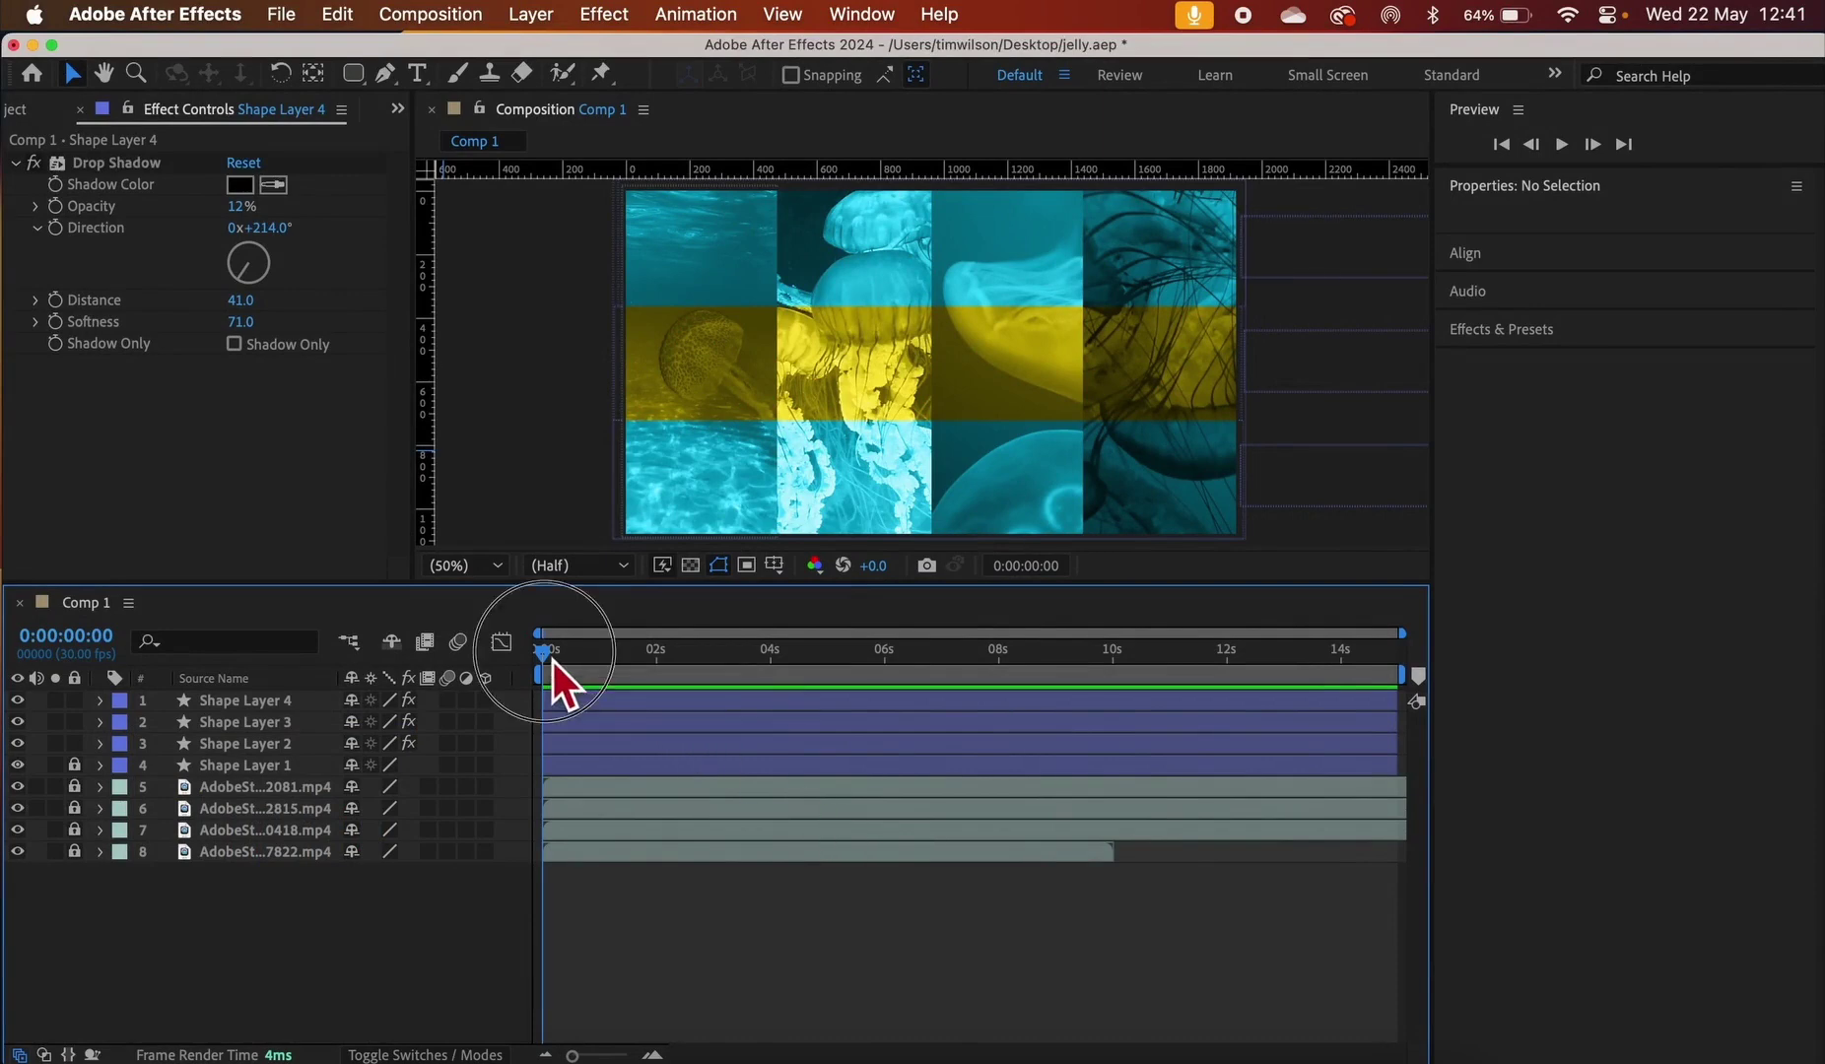
Move the playhead to 0:00:03:25 and reveal the keyframed properties of Shape Layer 2
left_click_drag(552, 661, 795, 657)
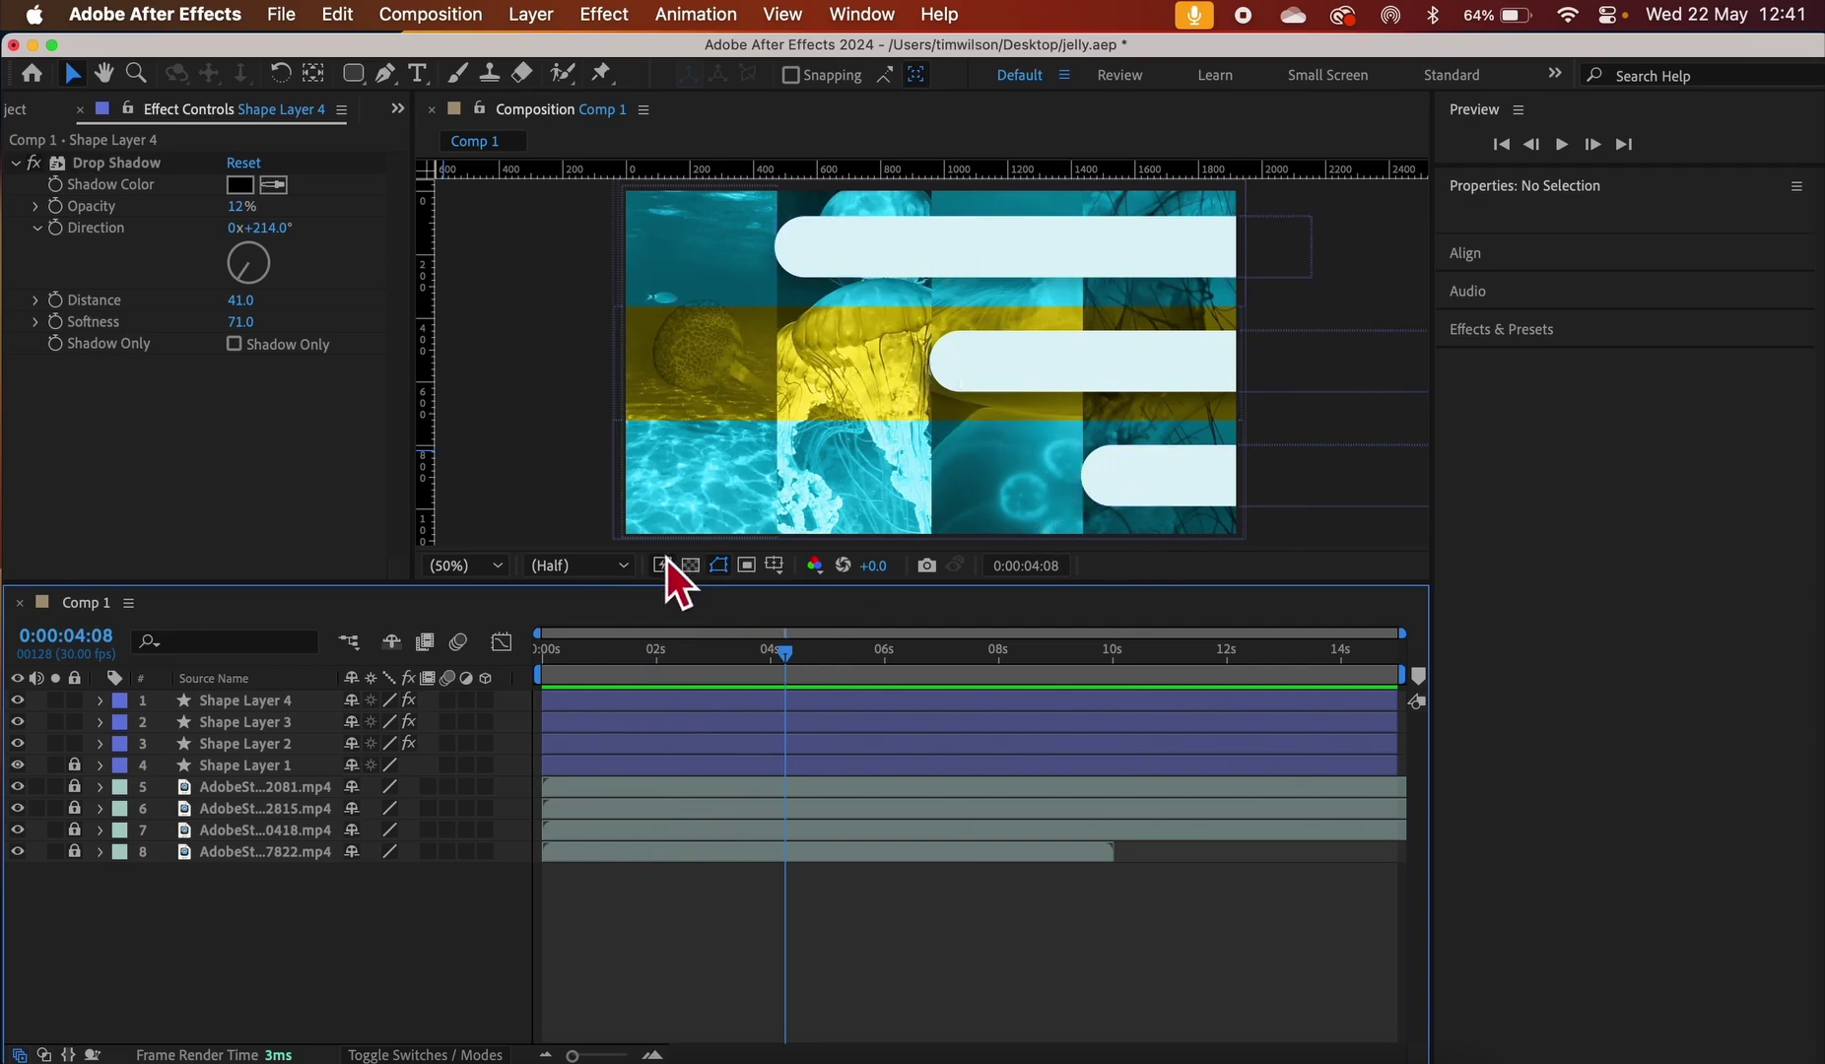
left_click(275, 747)
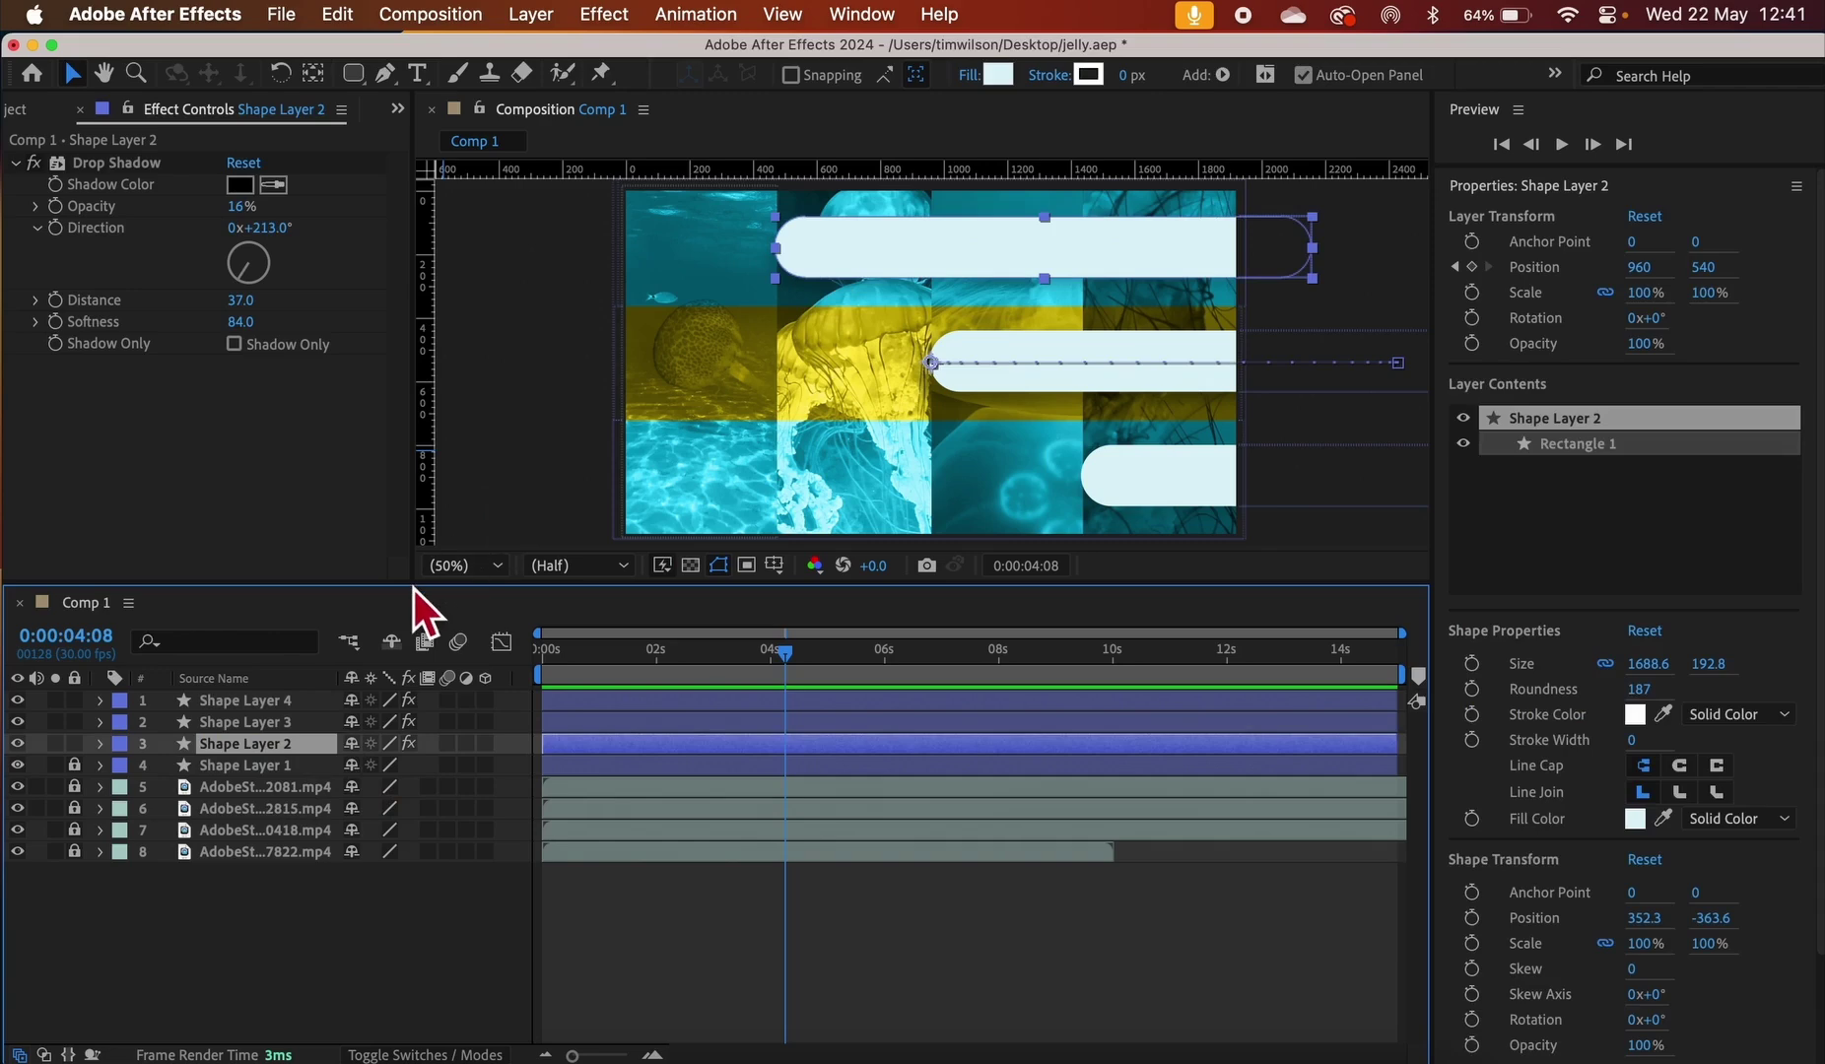
key("u")
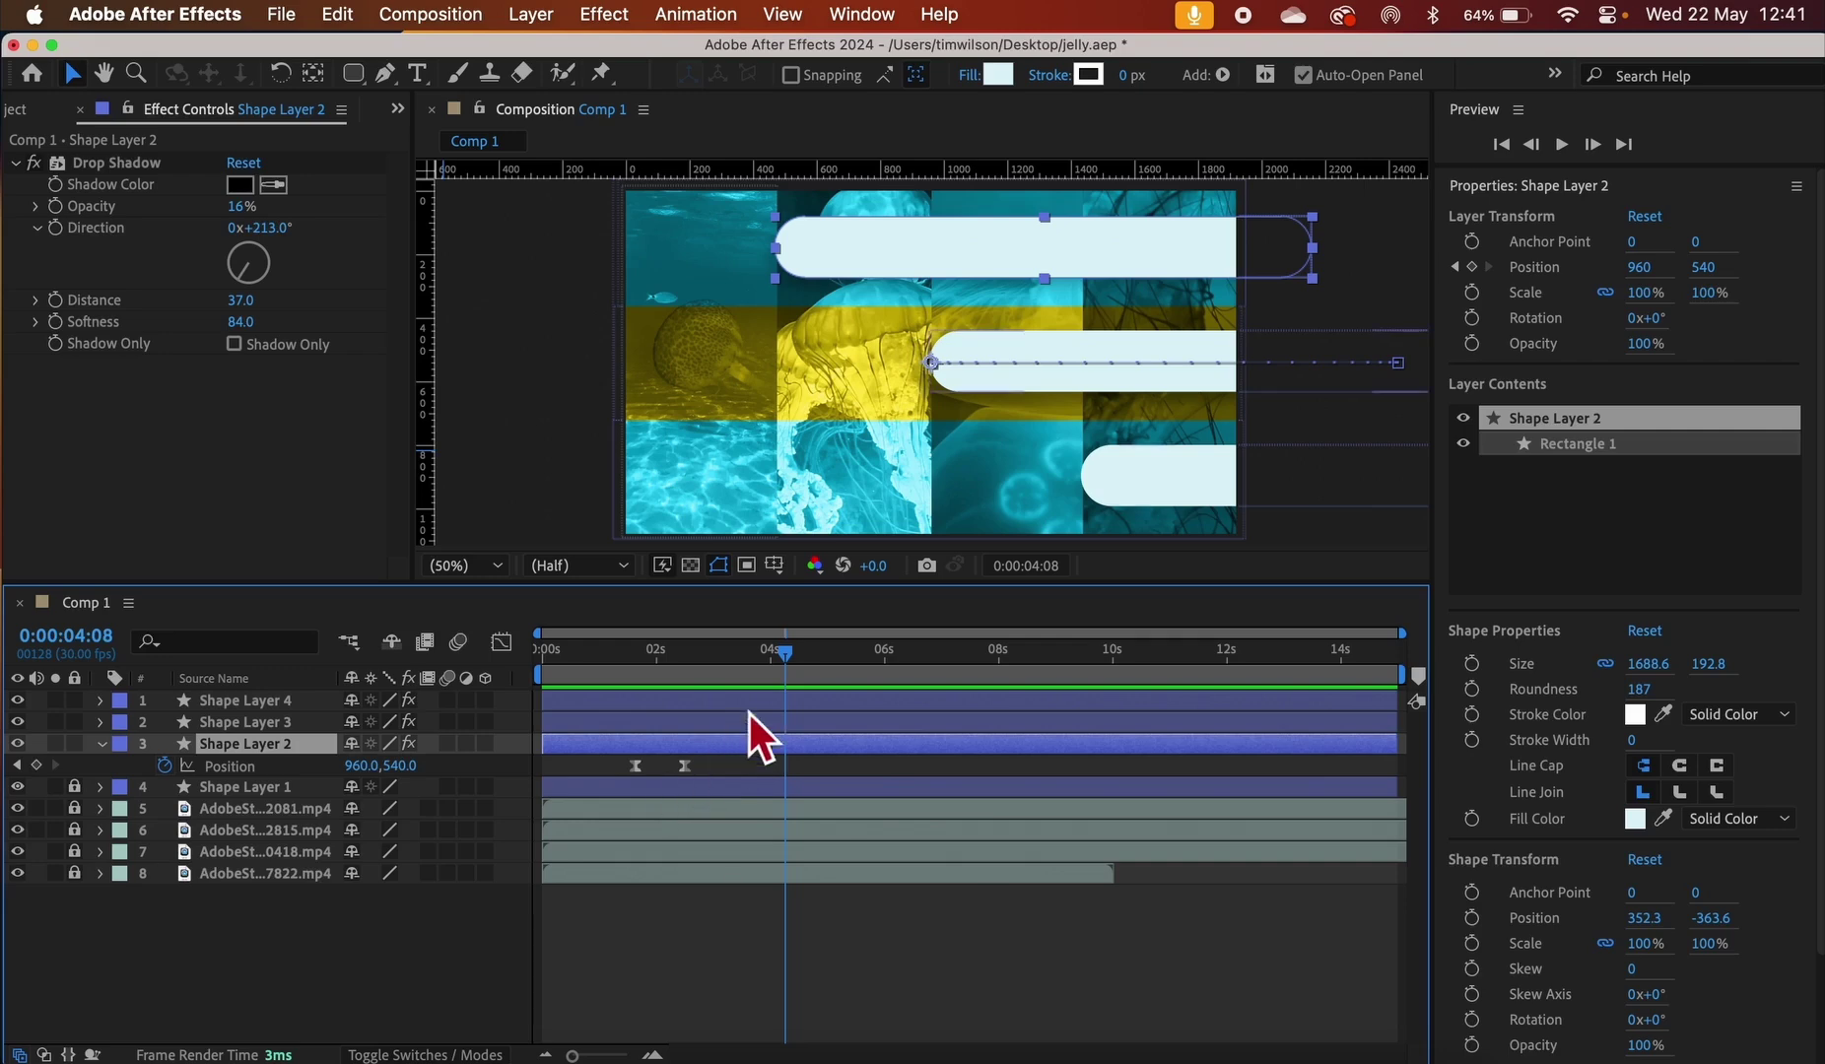
left_click_drag(796, 661, 769, 662)
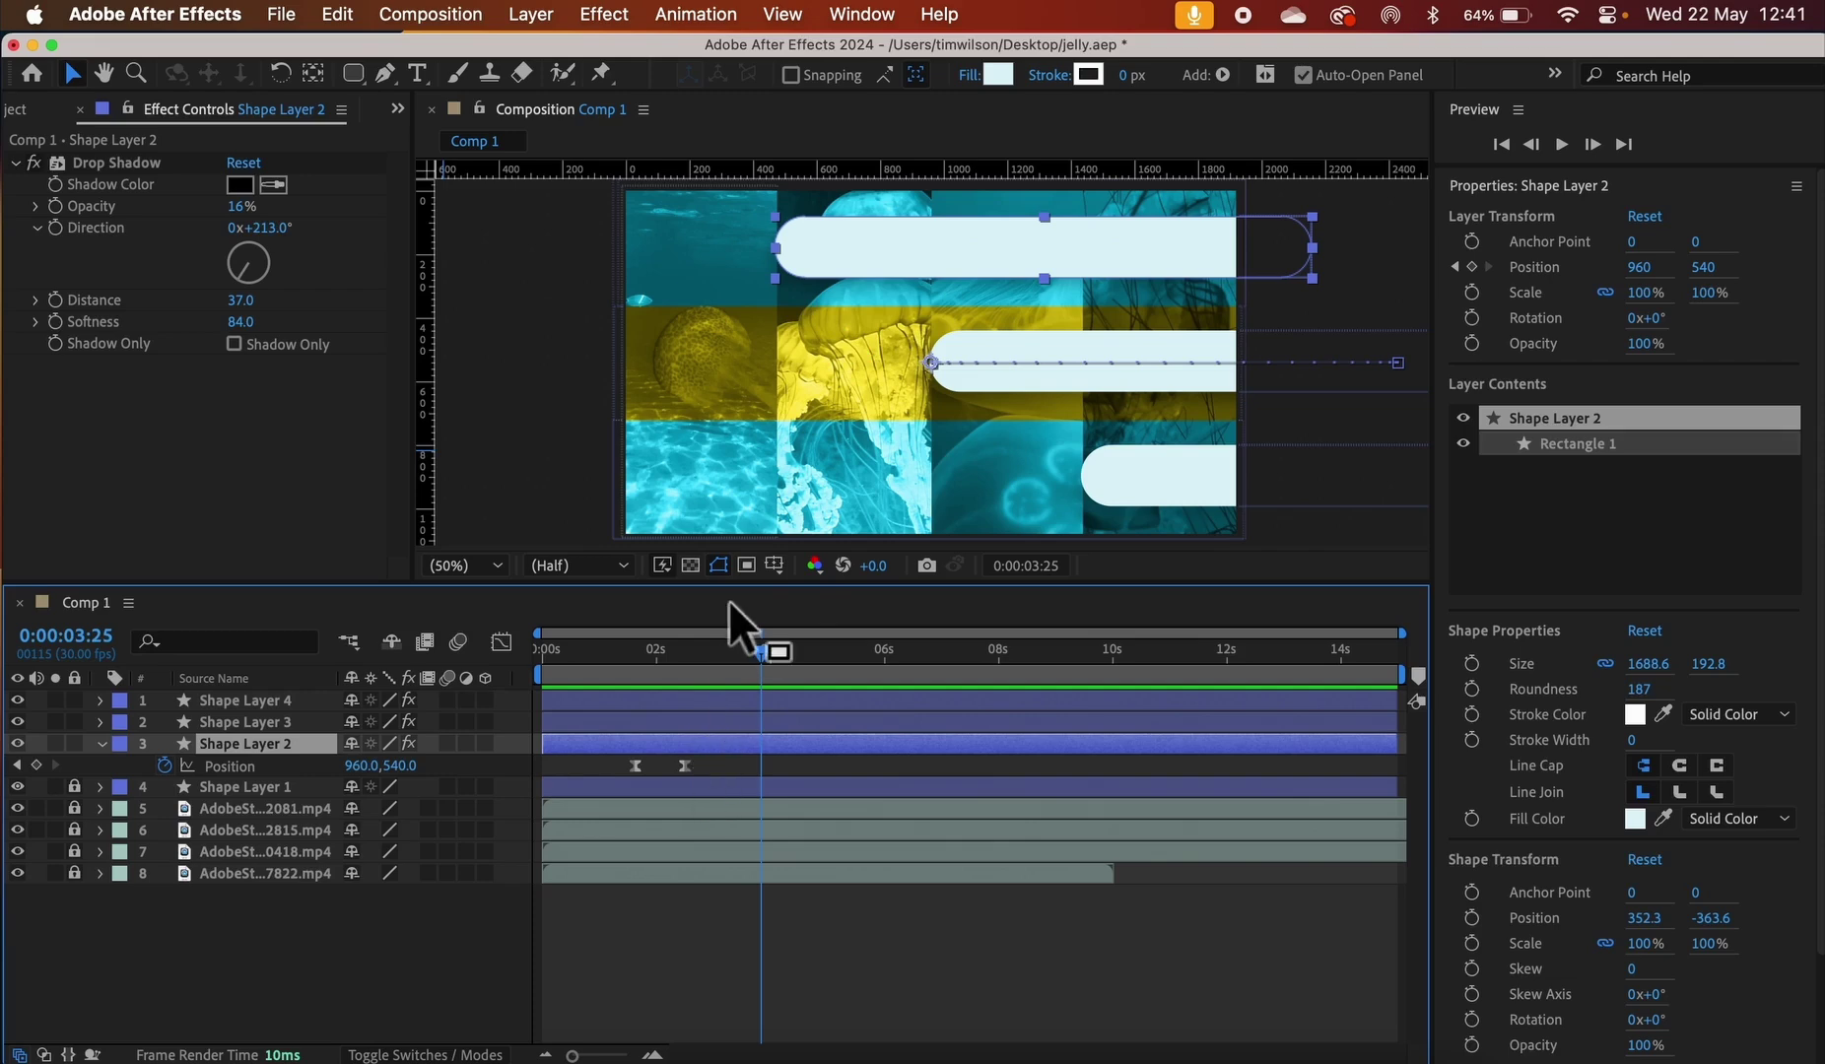
Step back and forth between Shape Layer 2's two Position keyframes to compare the bar's start and end placement
key("j")
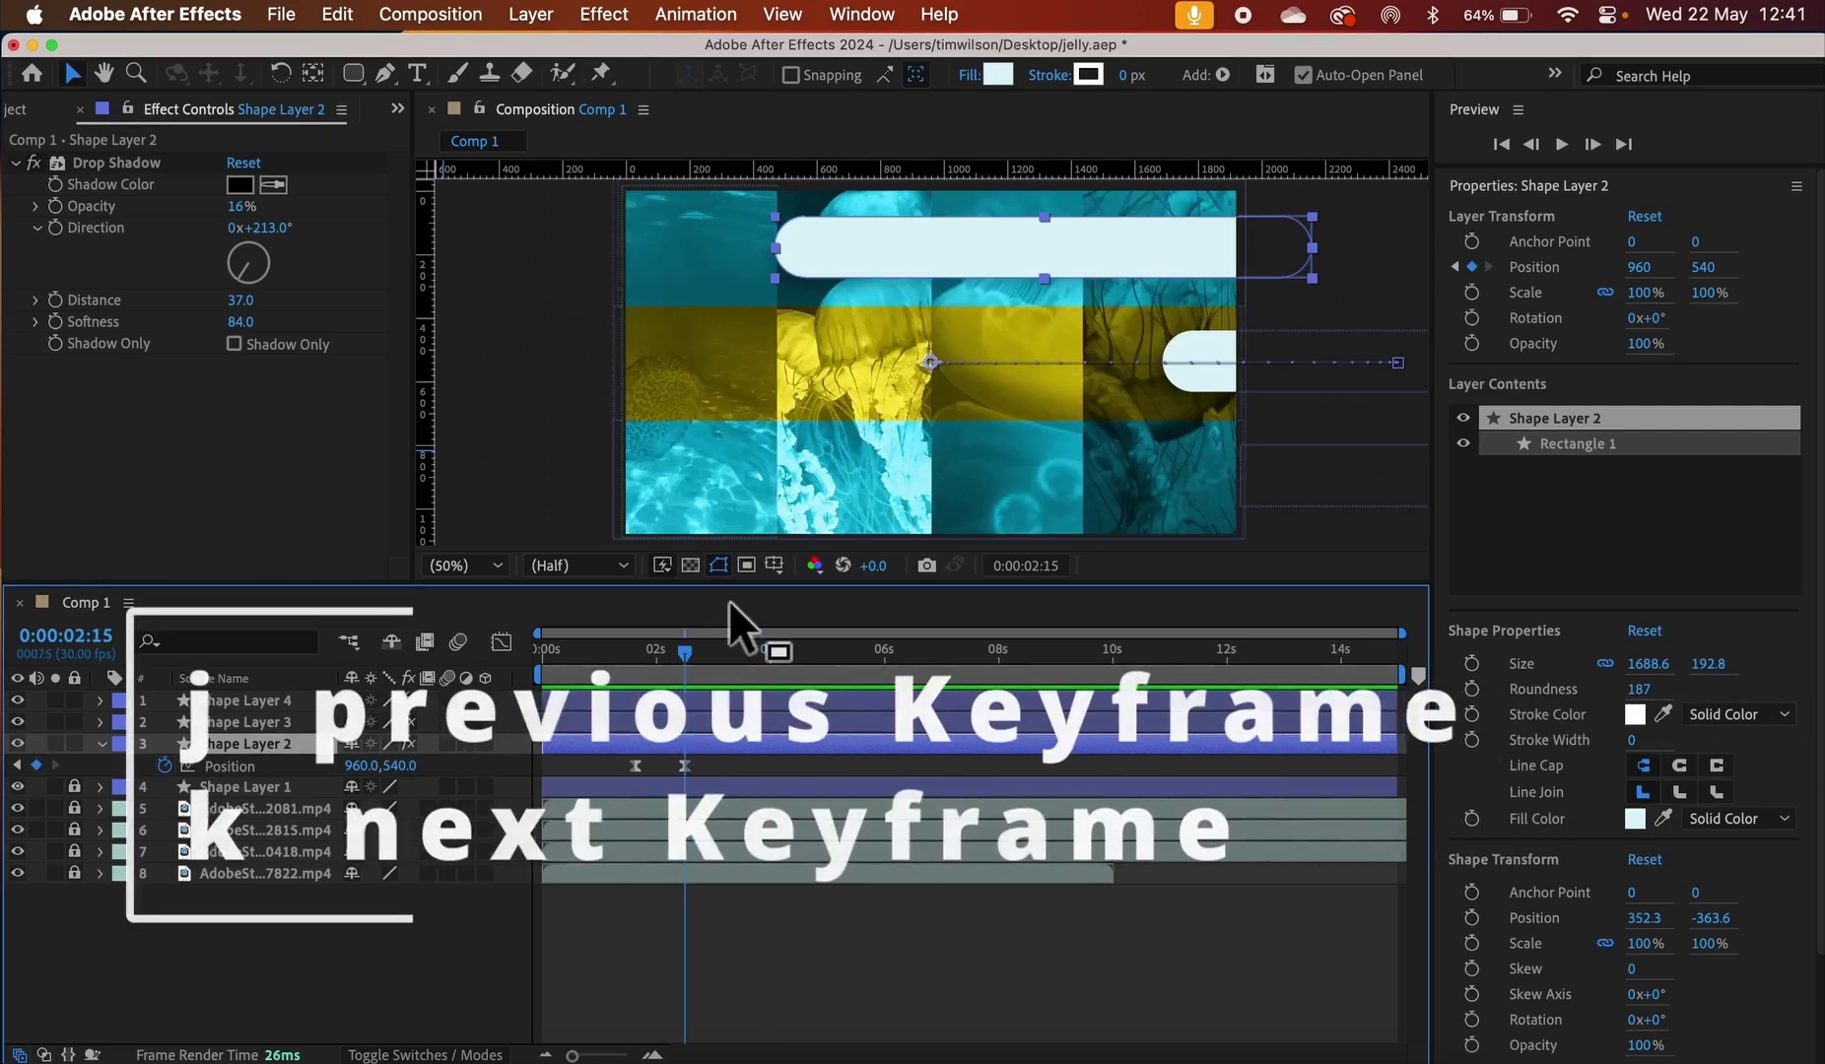
key("j")
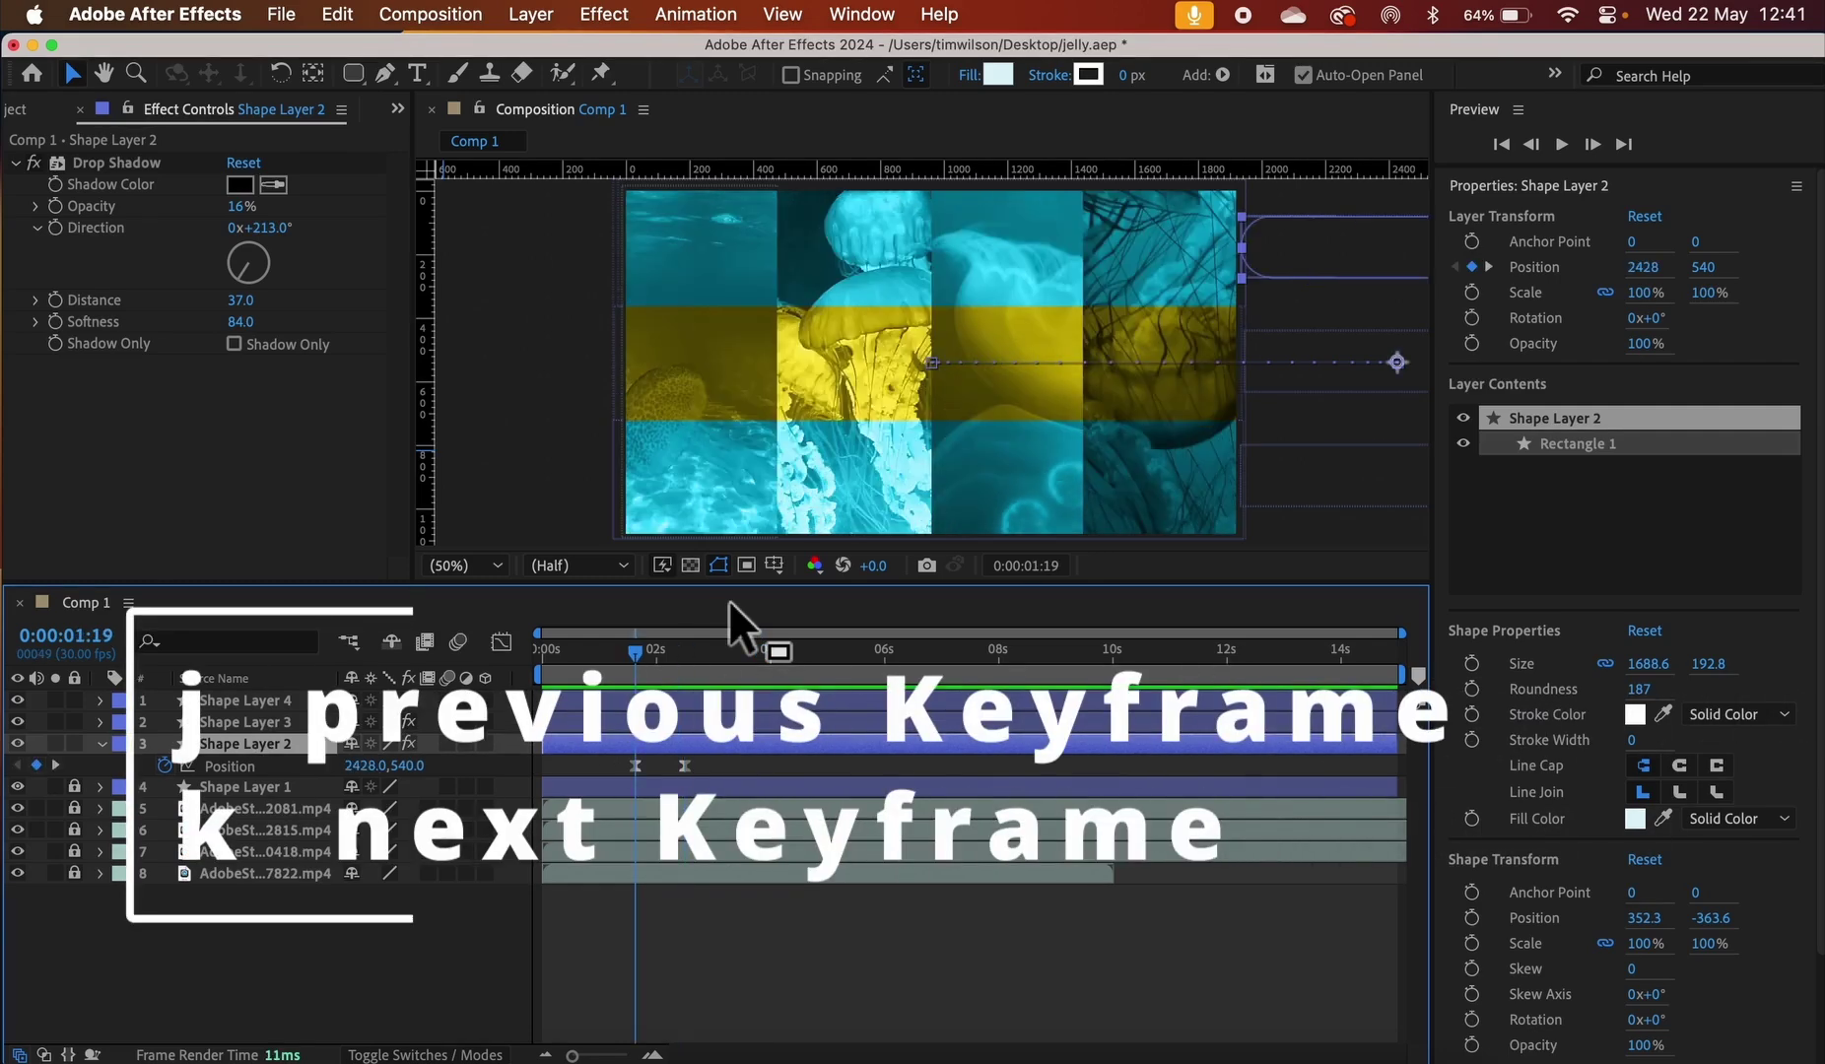
key("k")
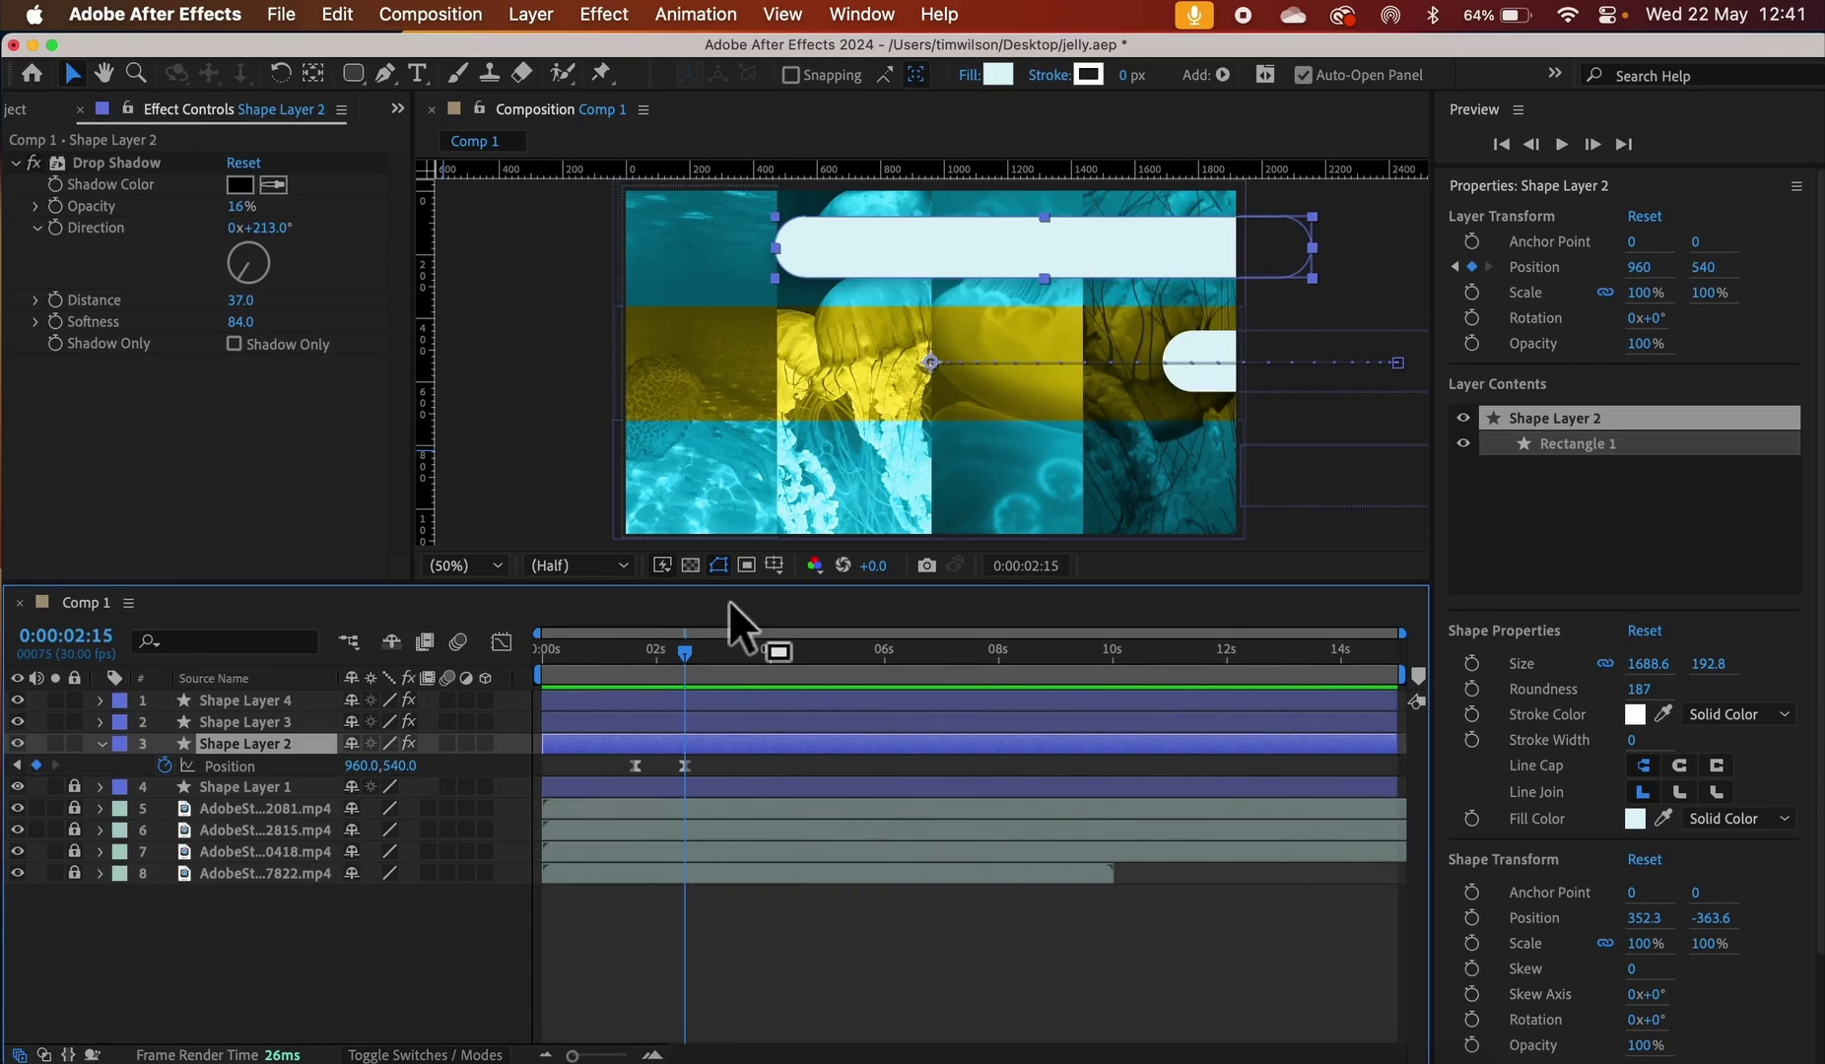
key("j")
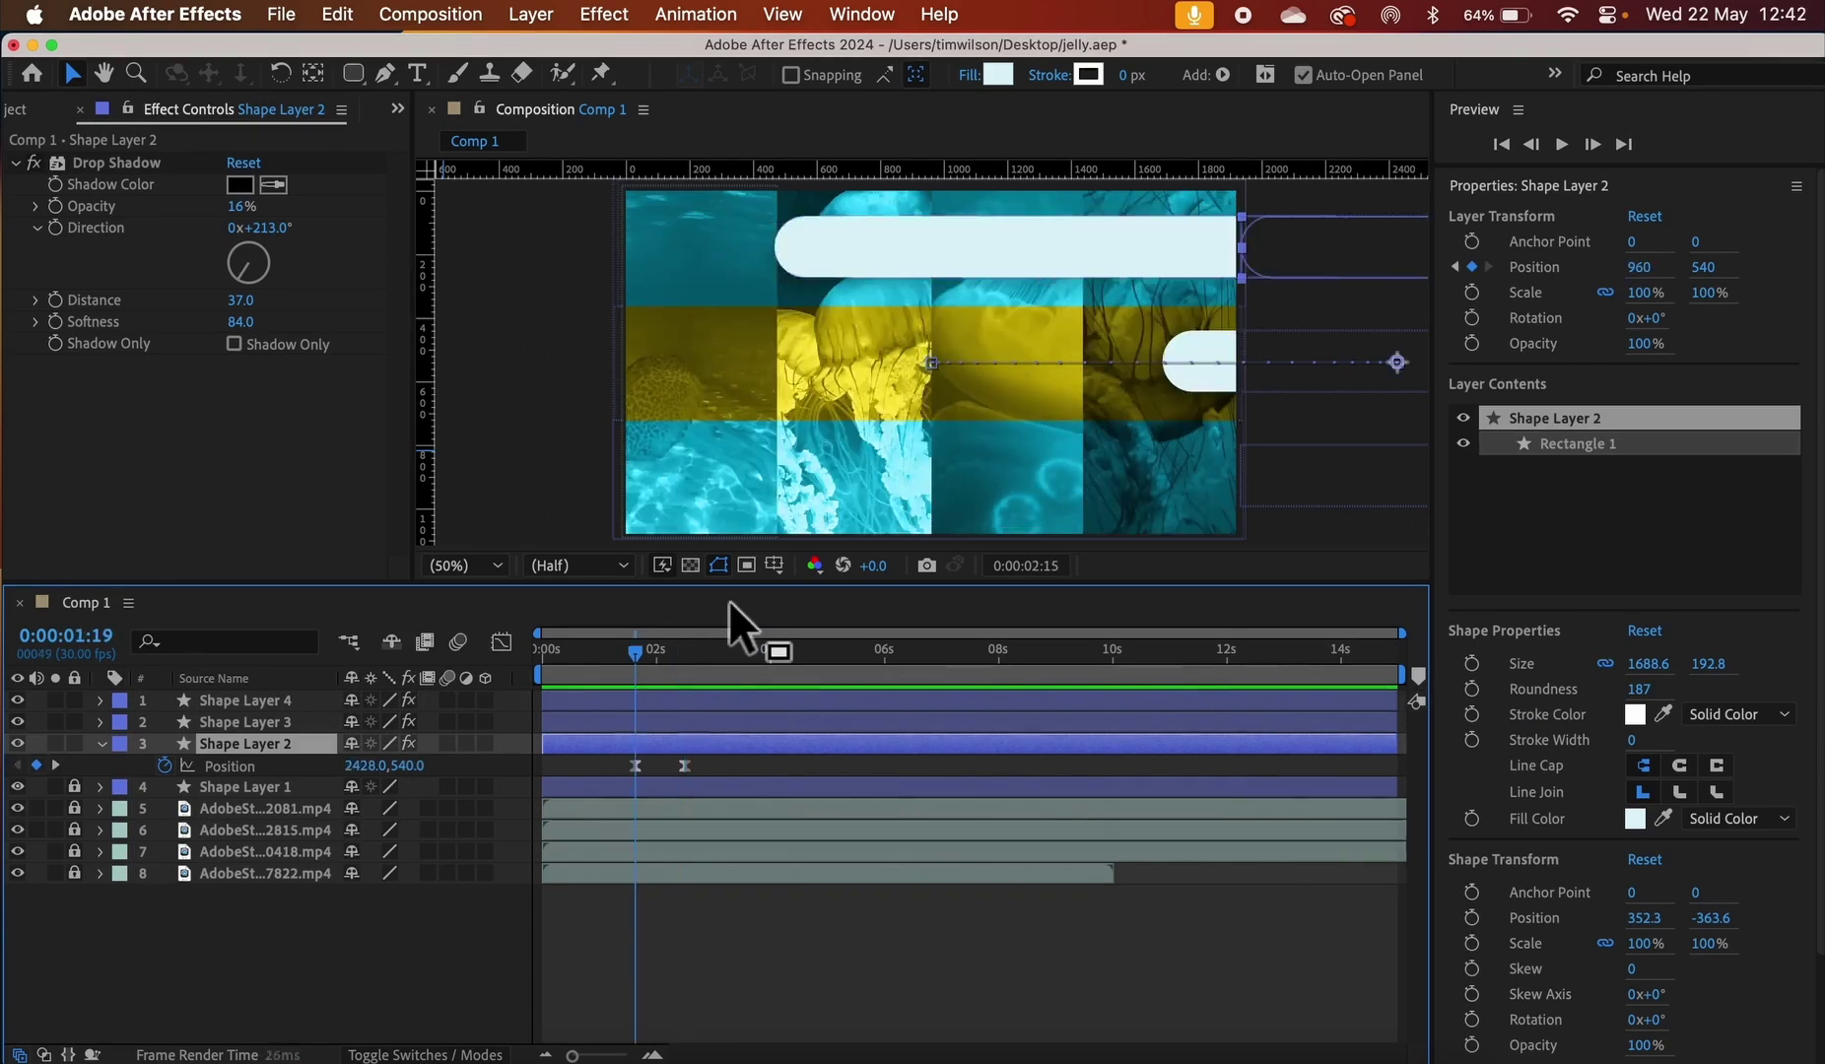
key("k")
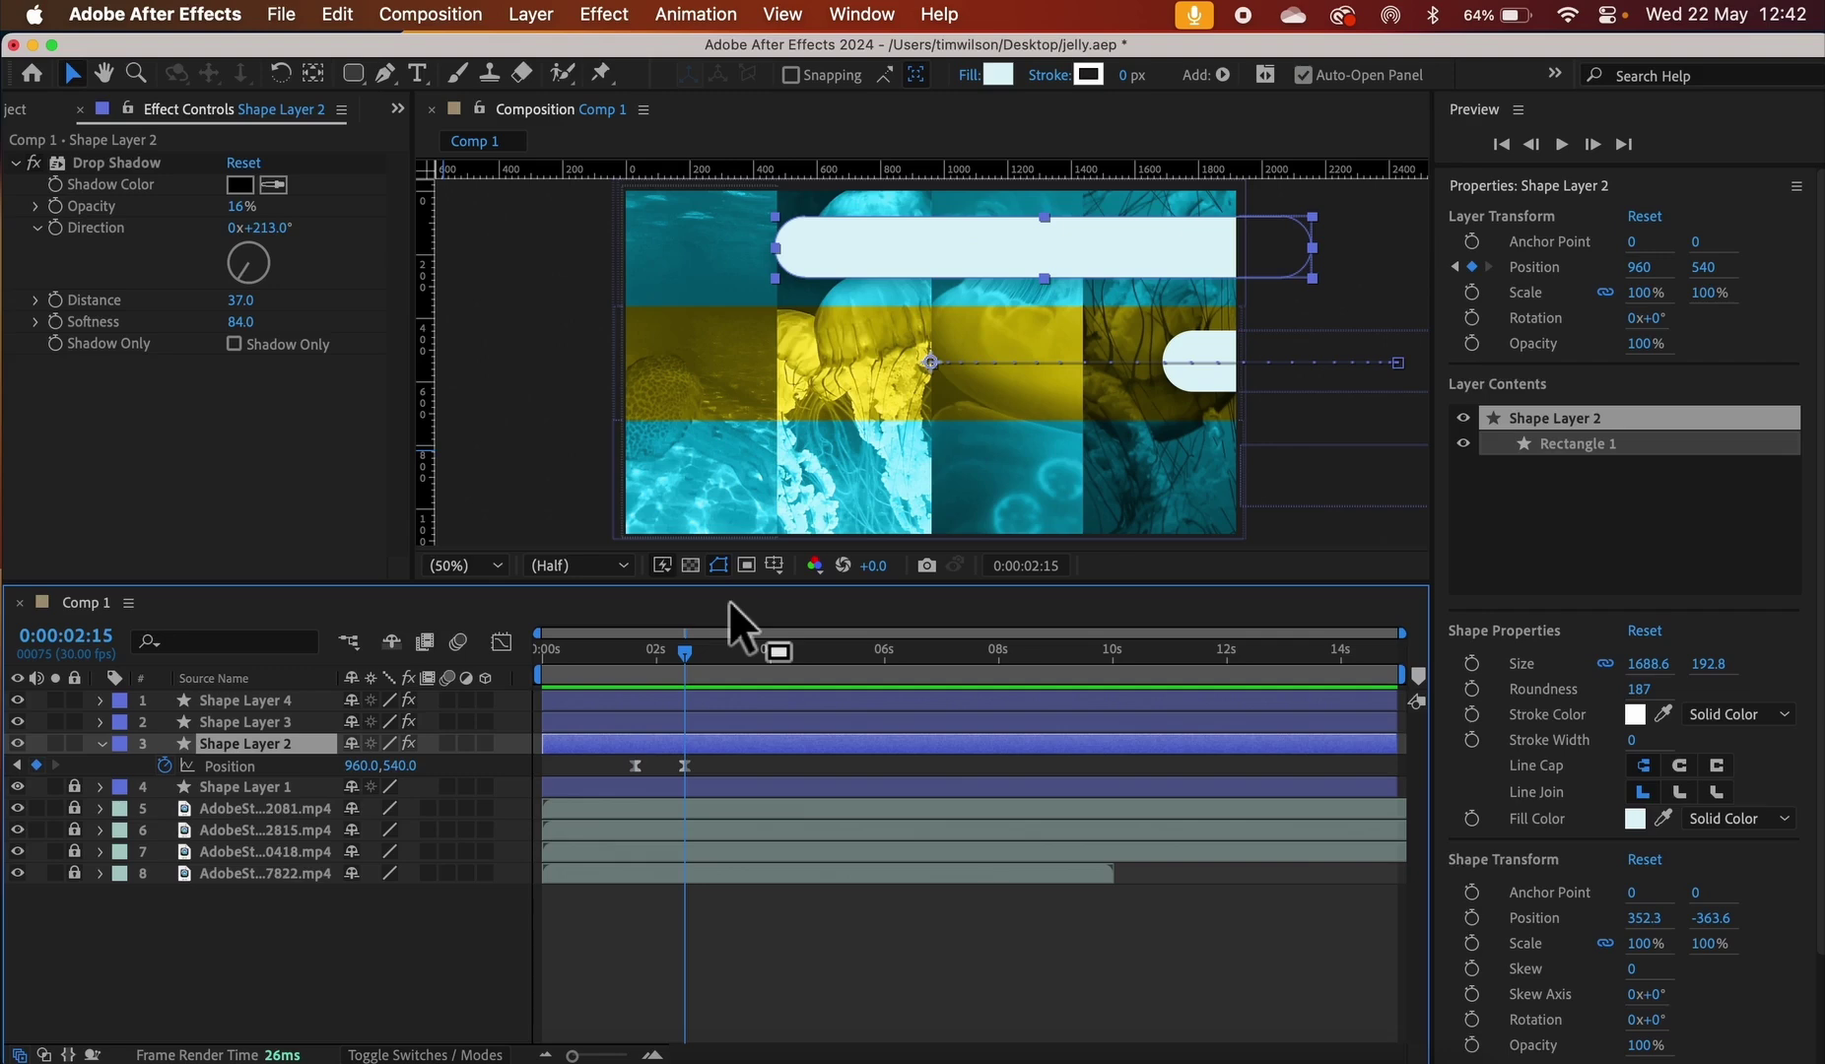
key("j")
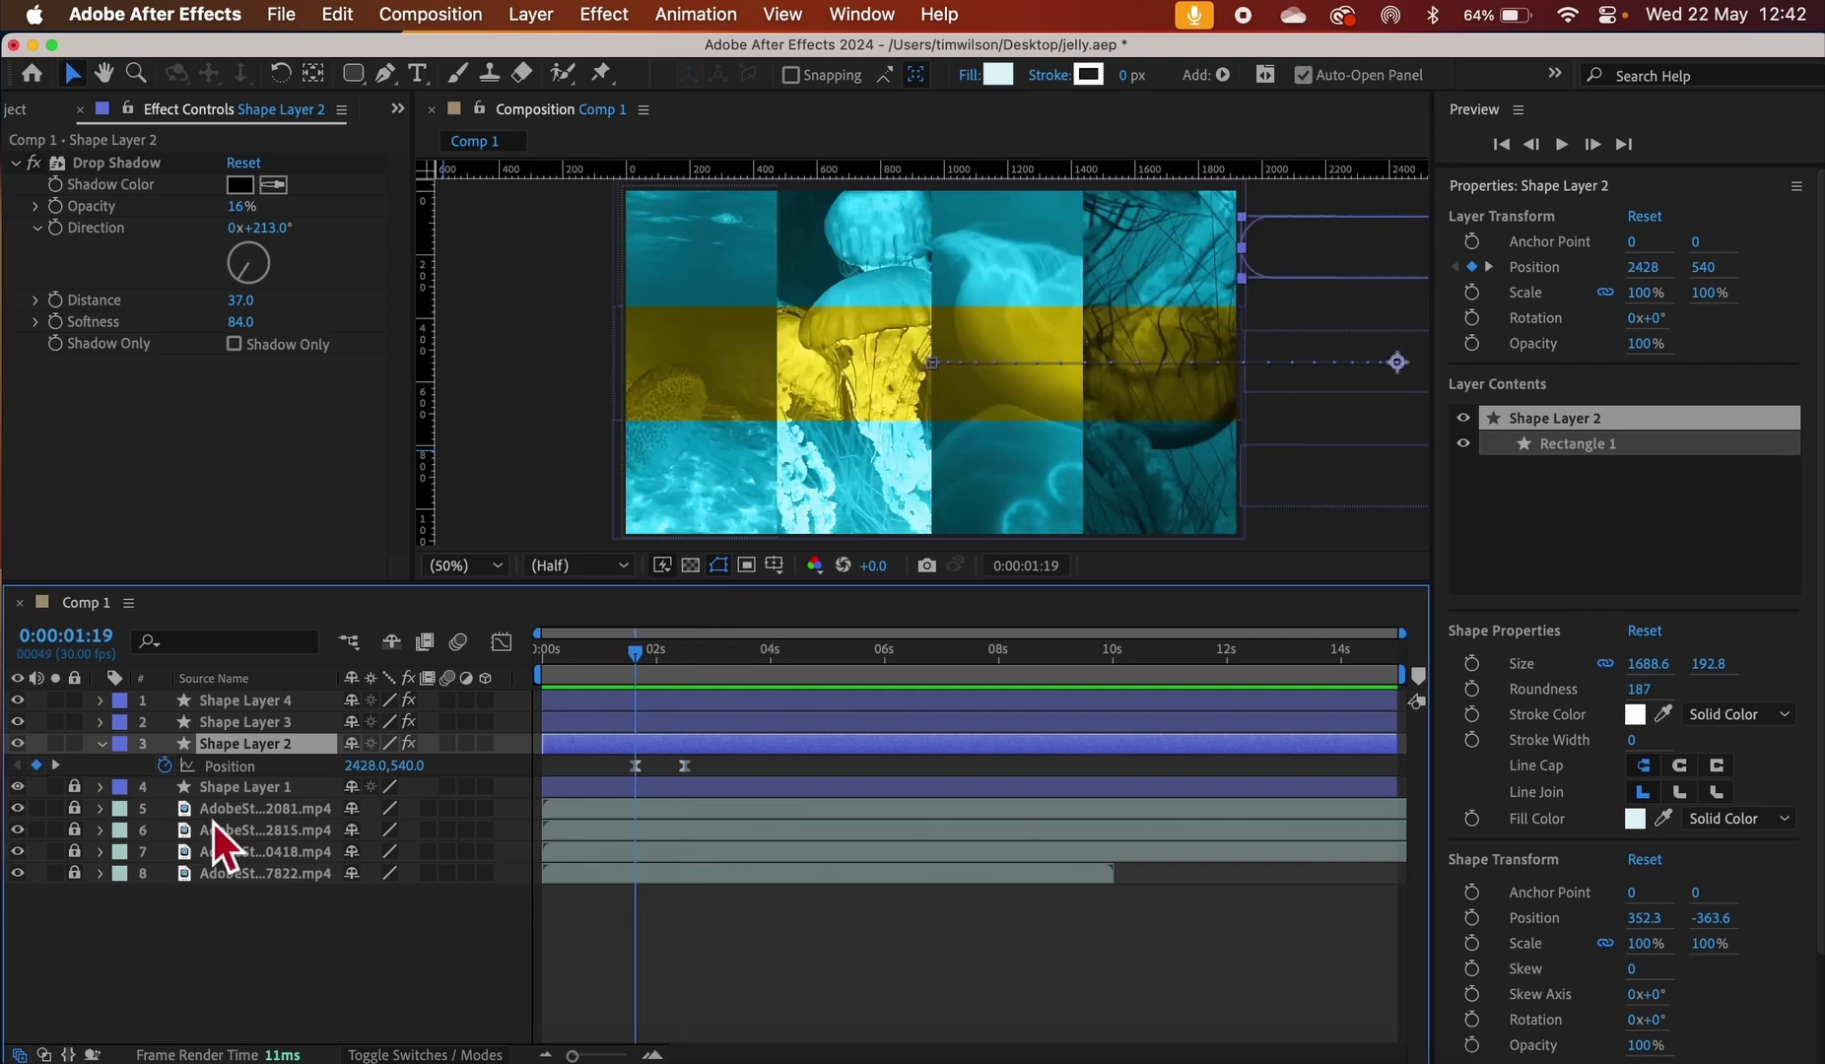
At Shape Layer 2's second Position keyframe, shift the top bar left to X position 780, then collapse and lock the layer
left_click(57, 766)
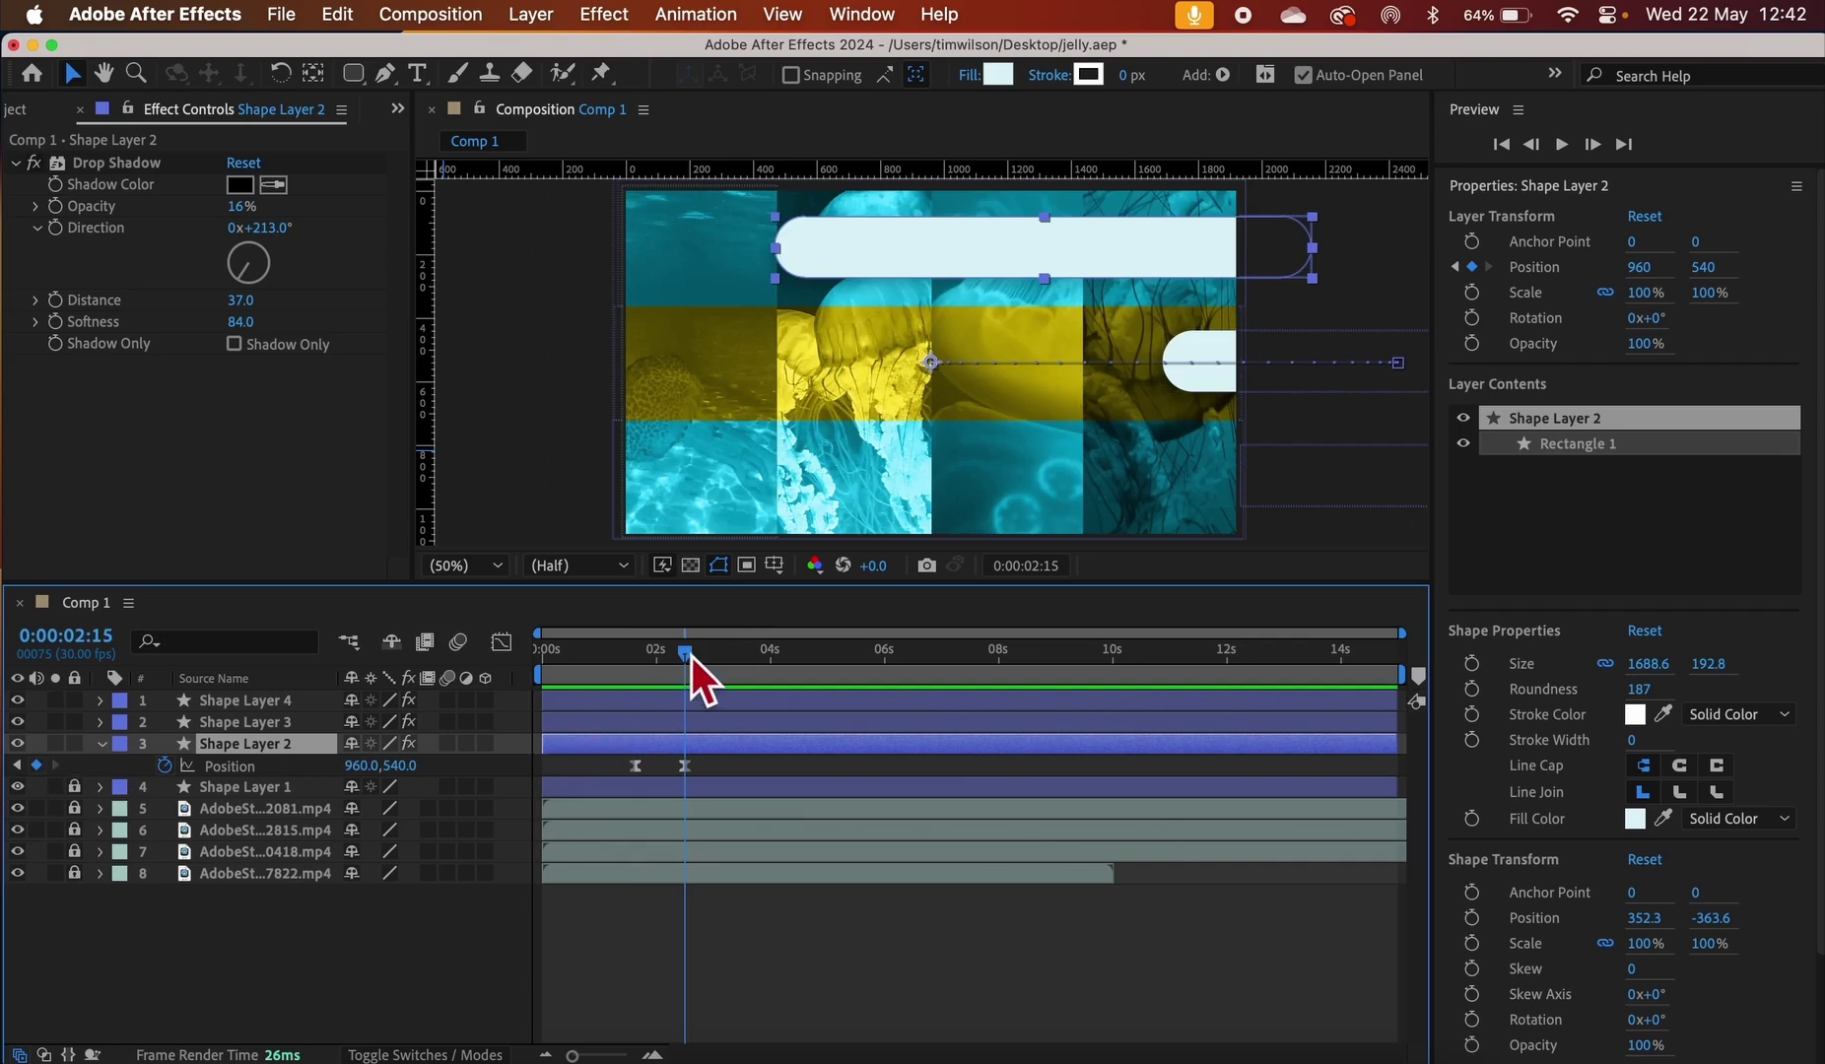
left_click_drag(691, 656, 690, 658)
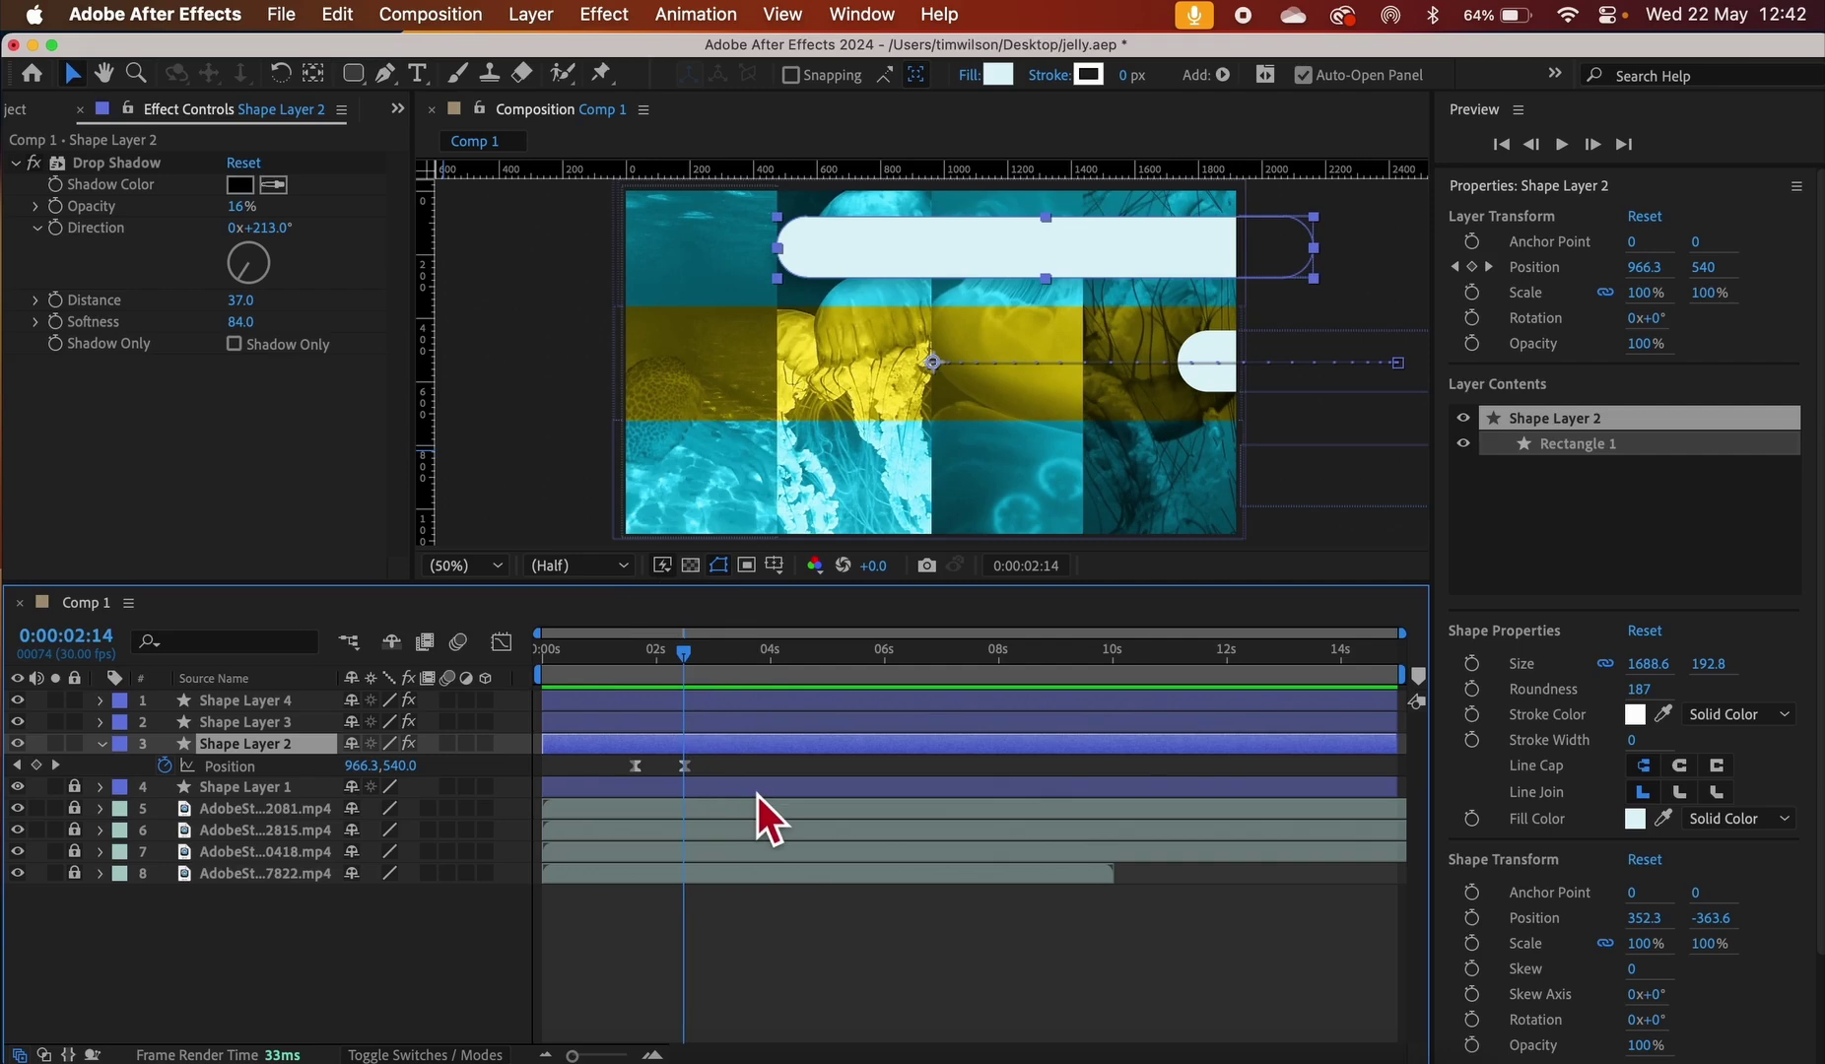
key("Page_Down")
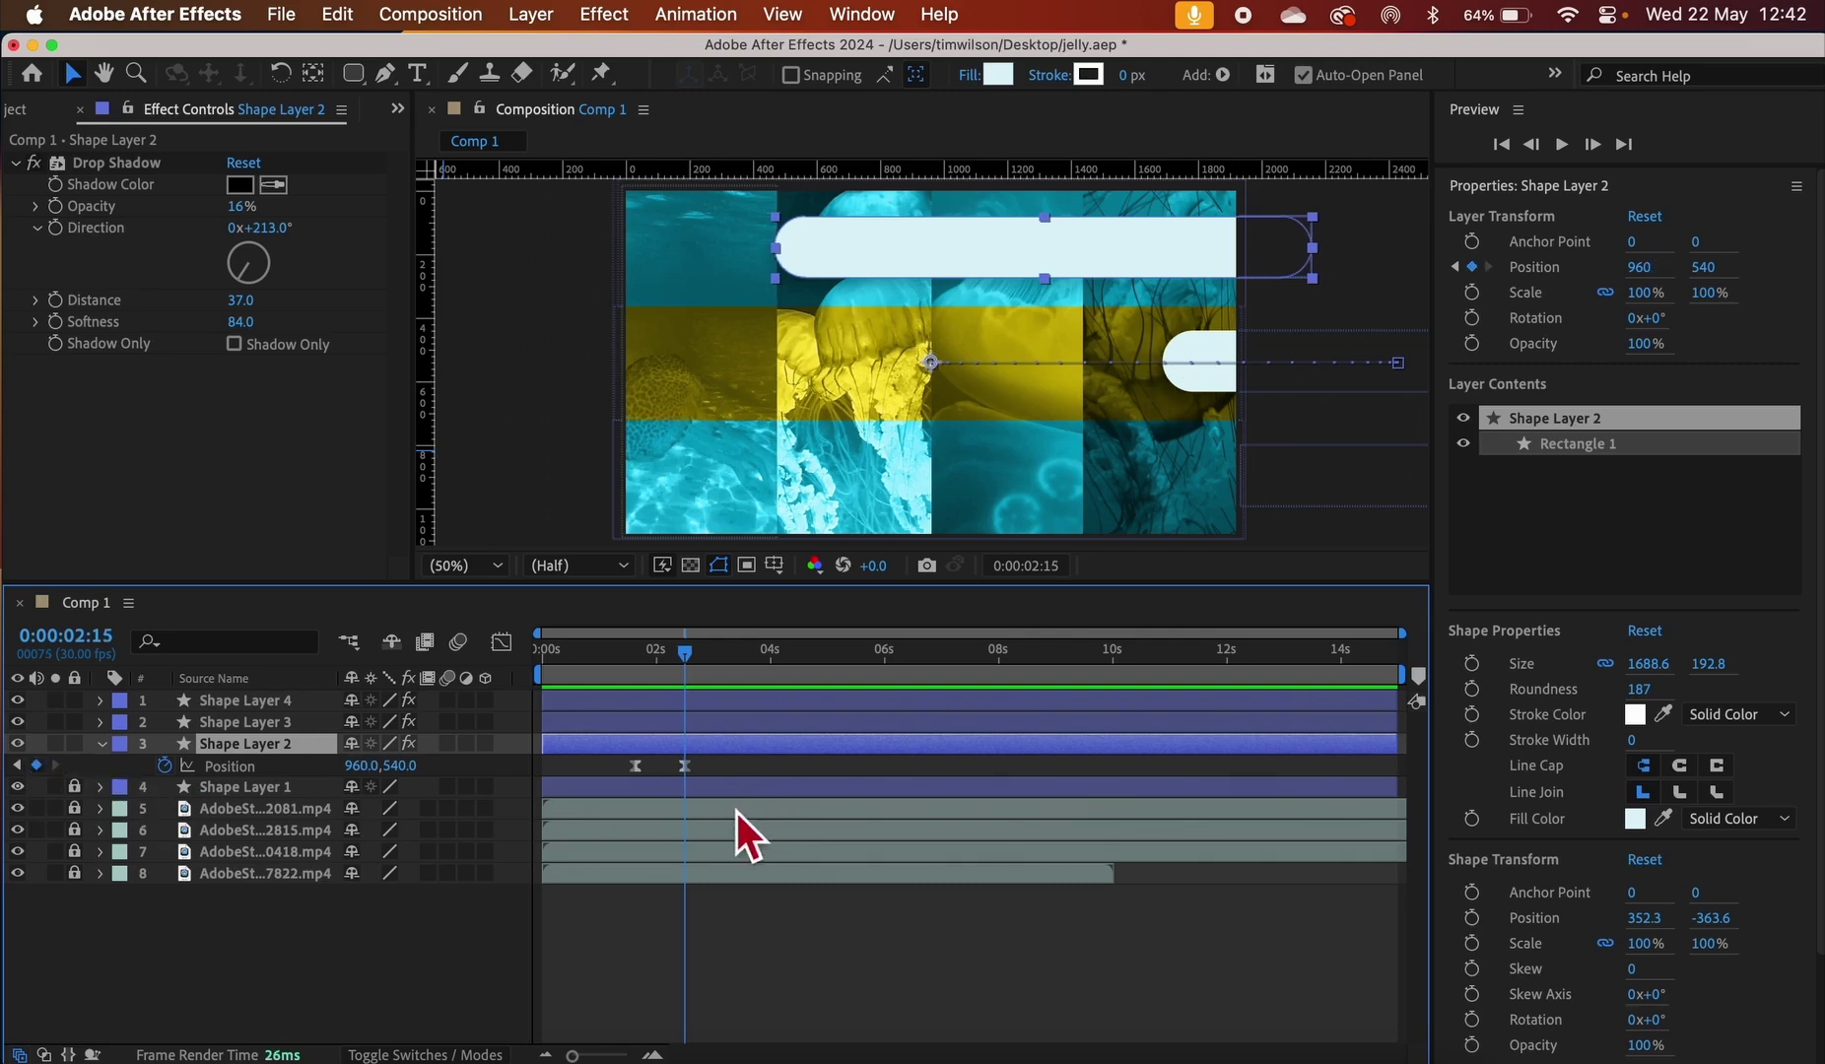
mouse_move(693, 776)
left_click_drag(1021, 249, 962, 248)
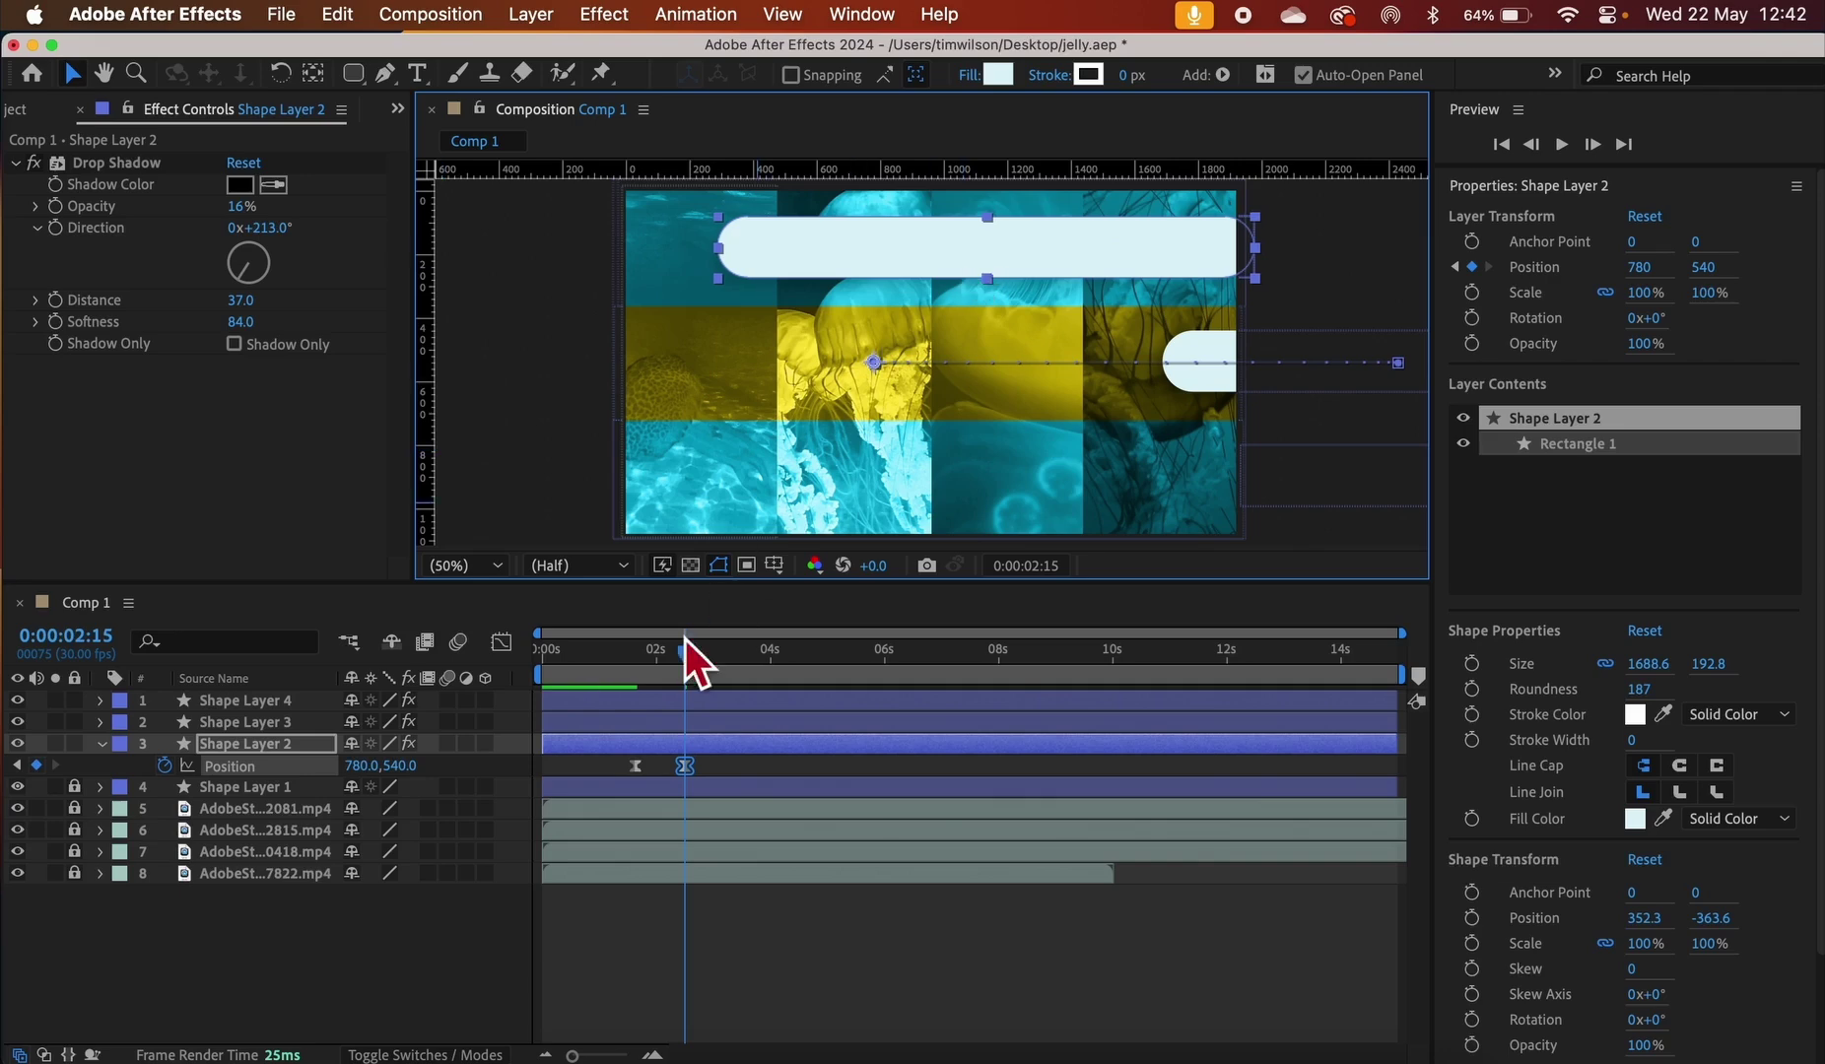
left_click(103, 746)
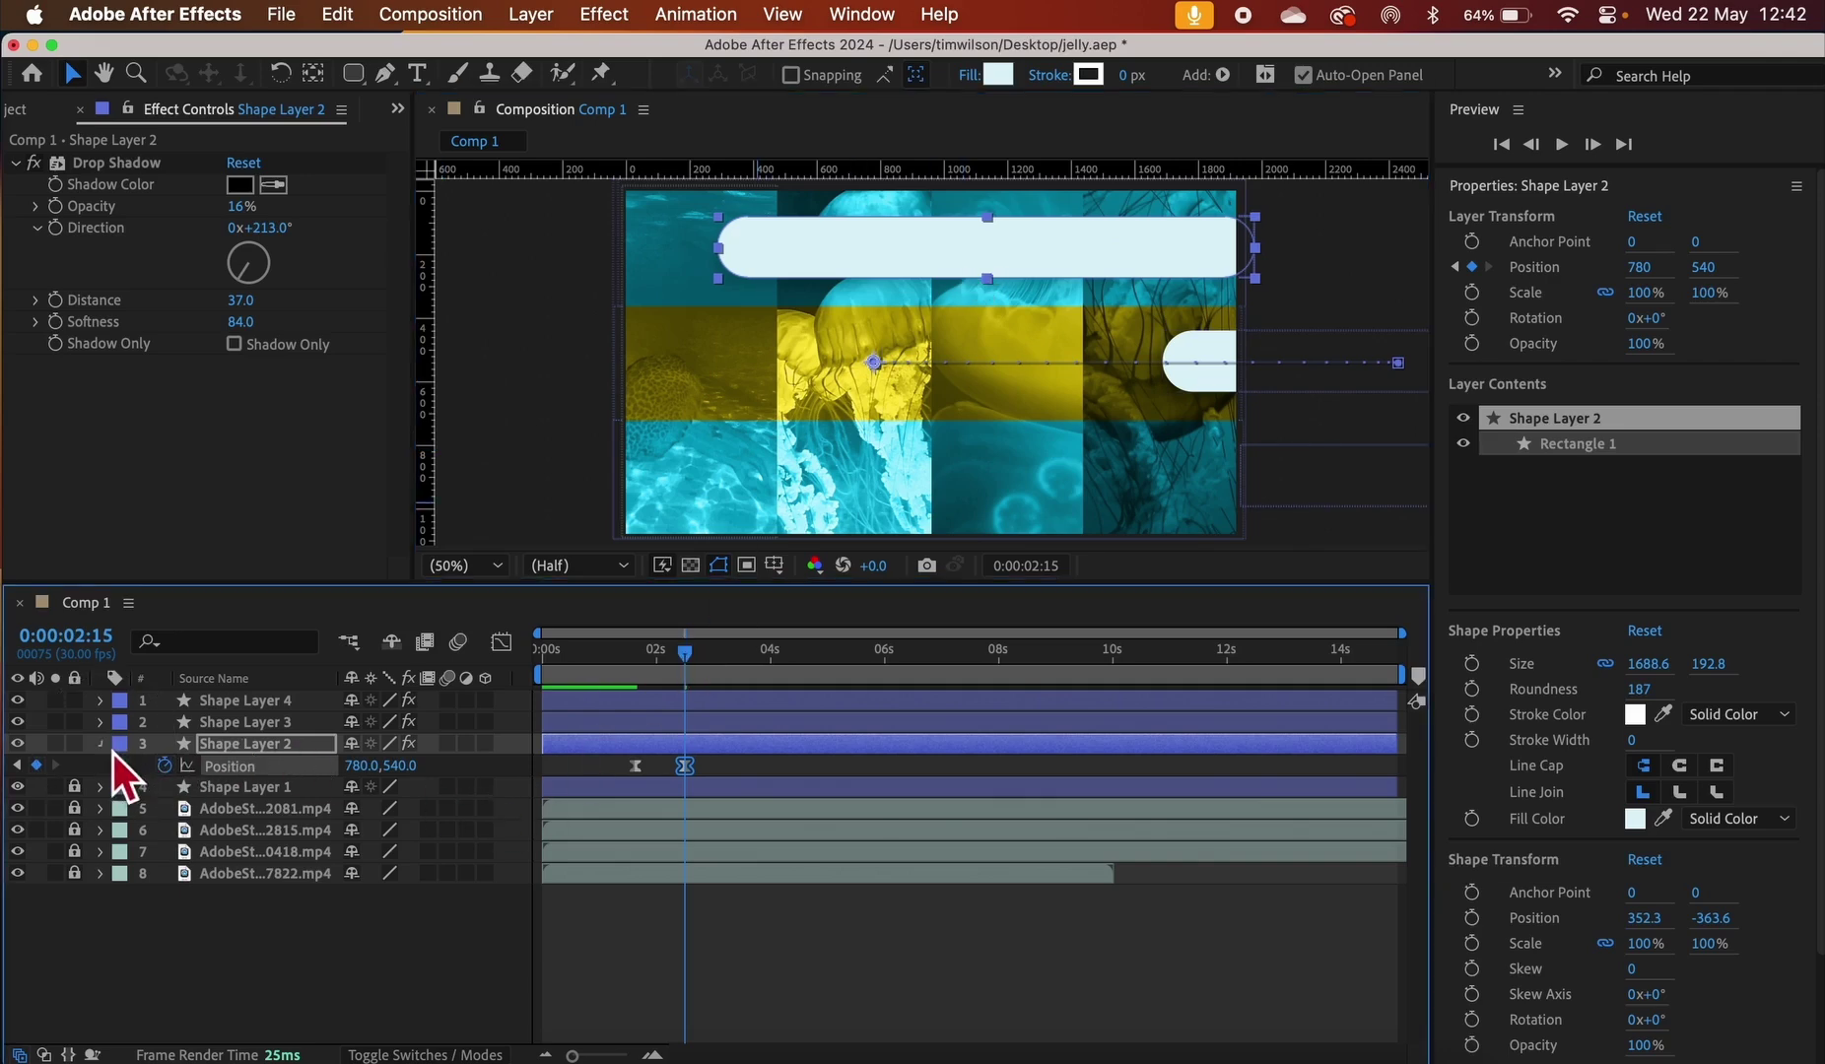
left_click(76, 744)
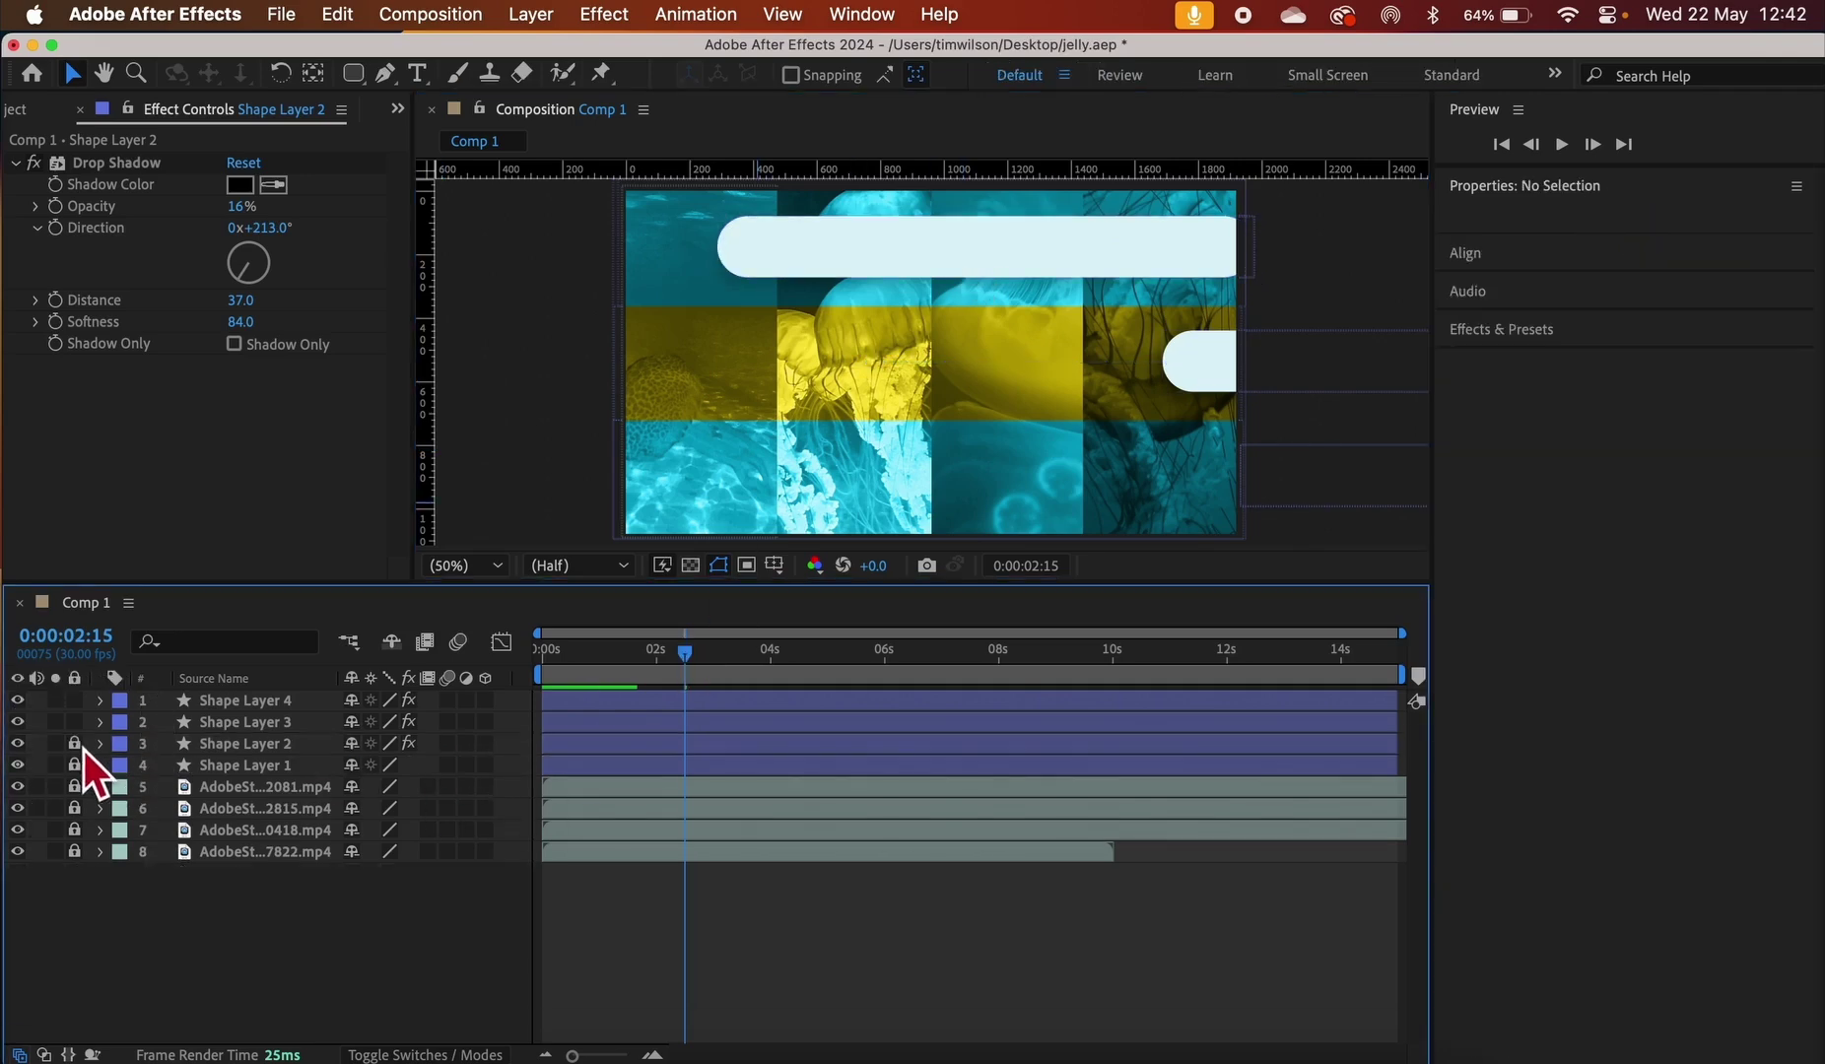
At Shape Layer 3's second Position keyframe, set the X position to 1232, then lock and collapse the layer
left_click(229, 728)
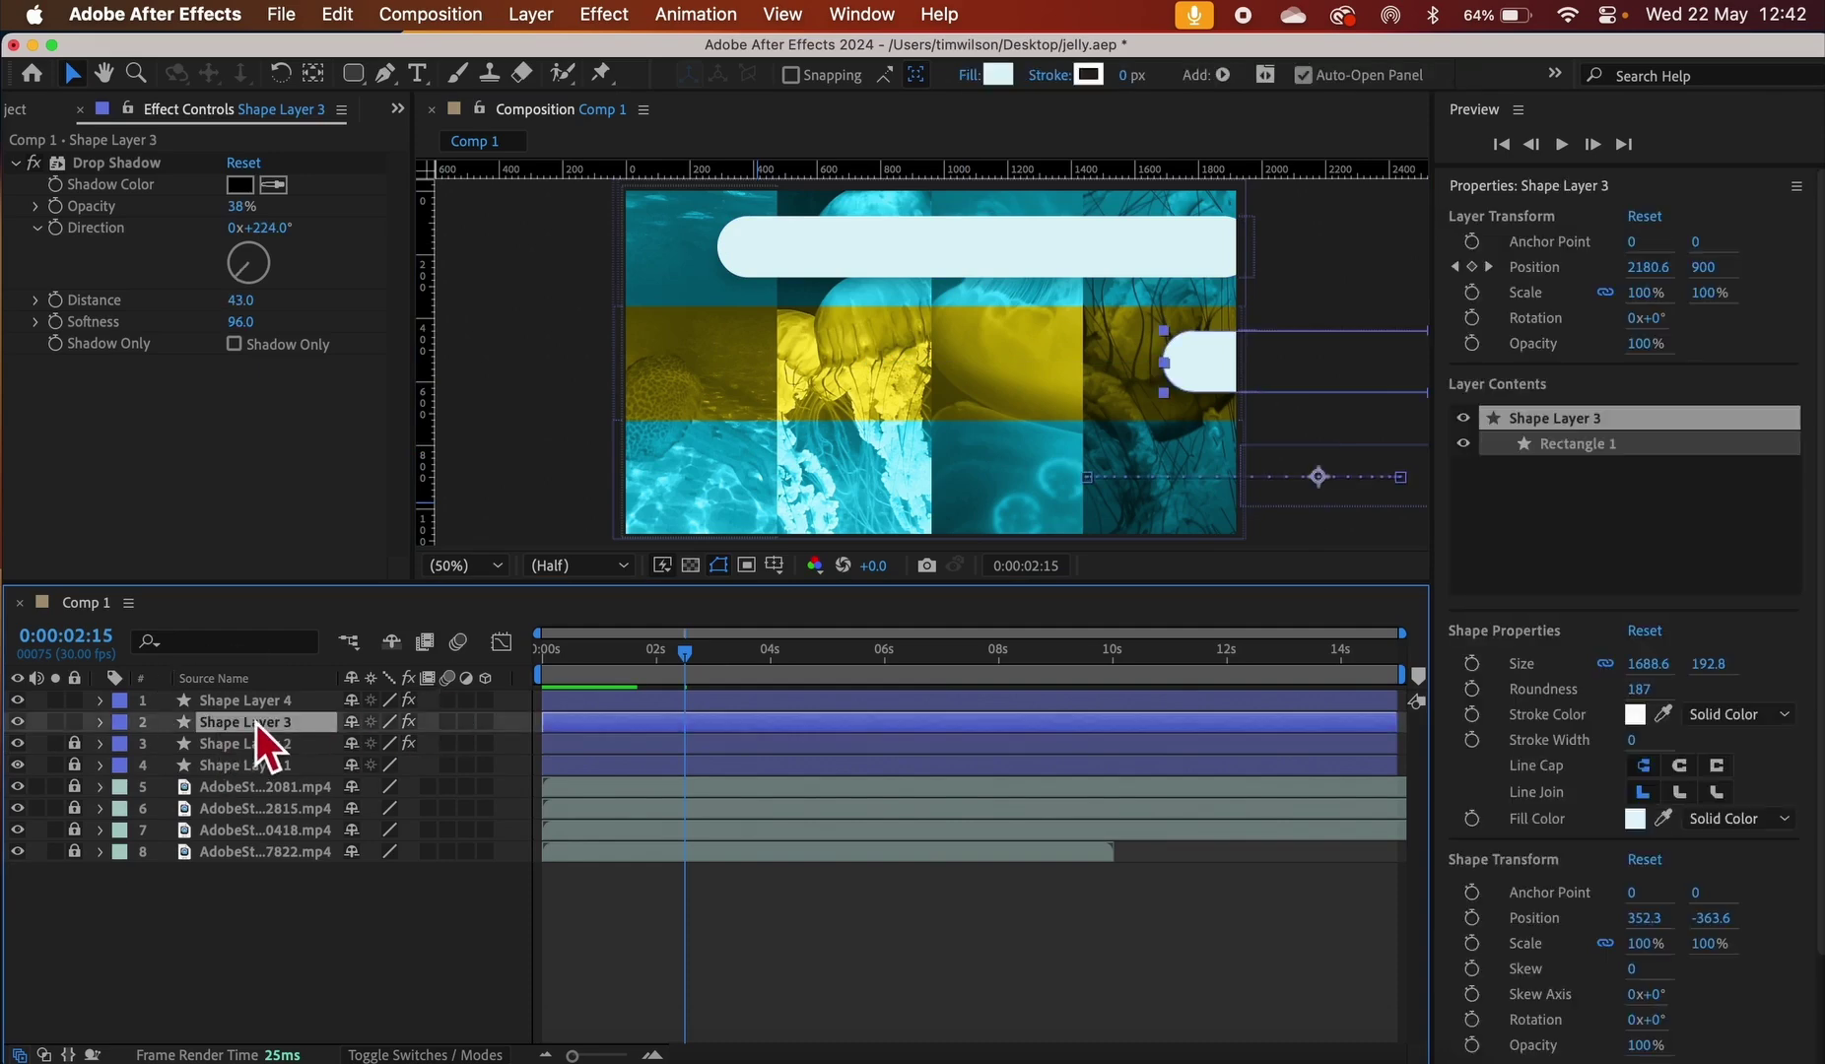
key("p")
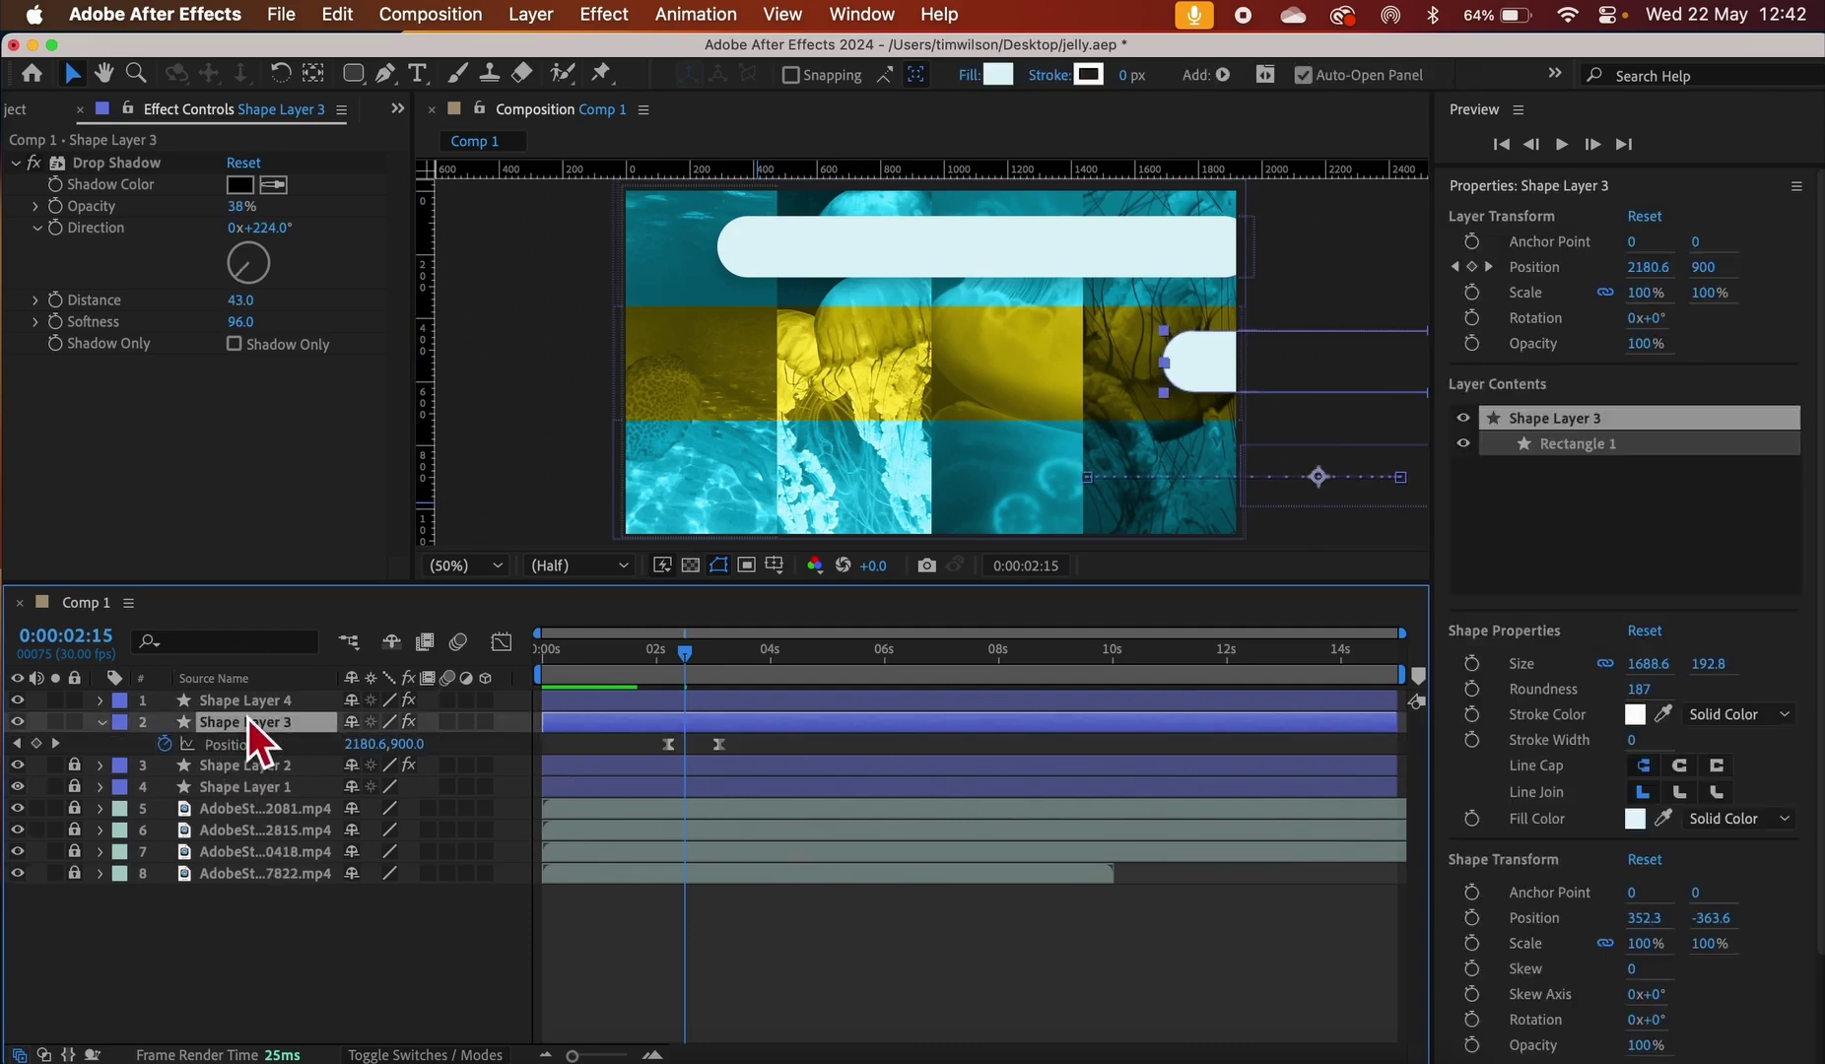
left_click(57, 744)
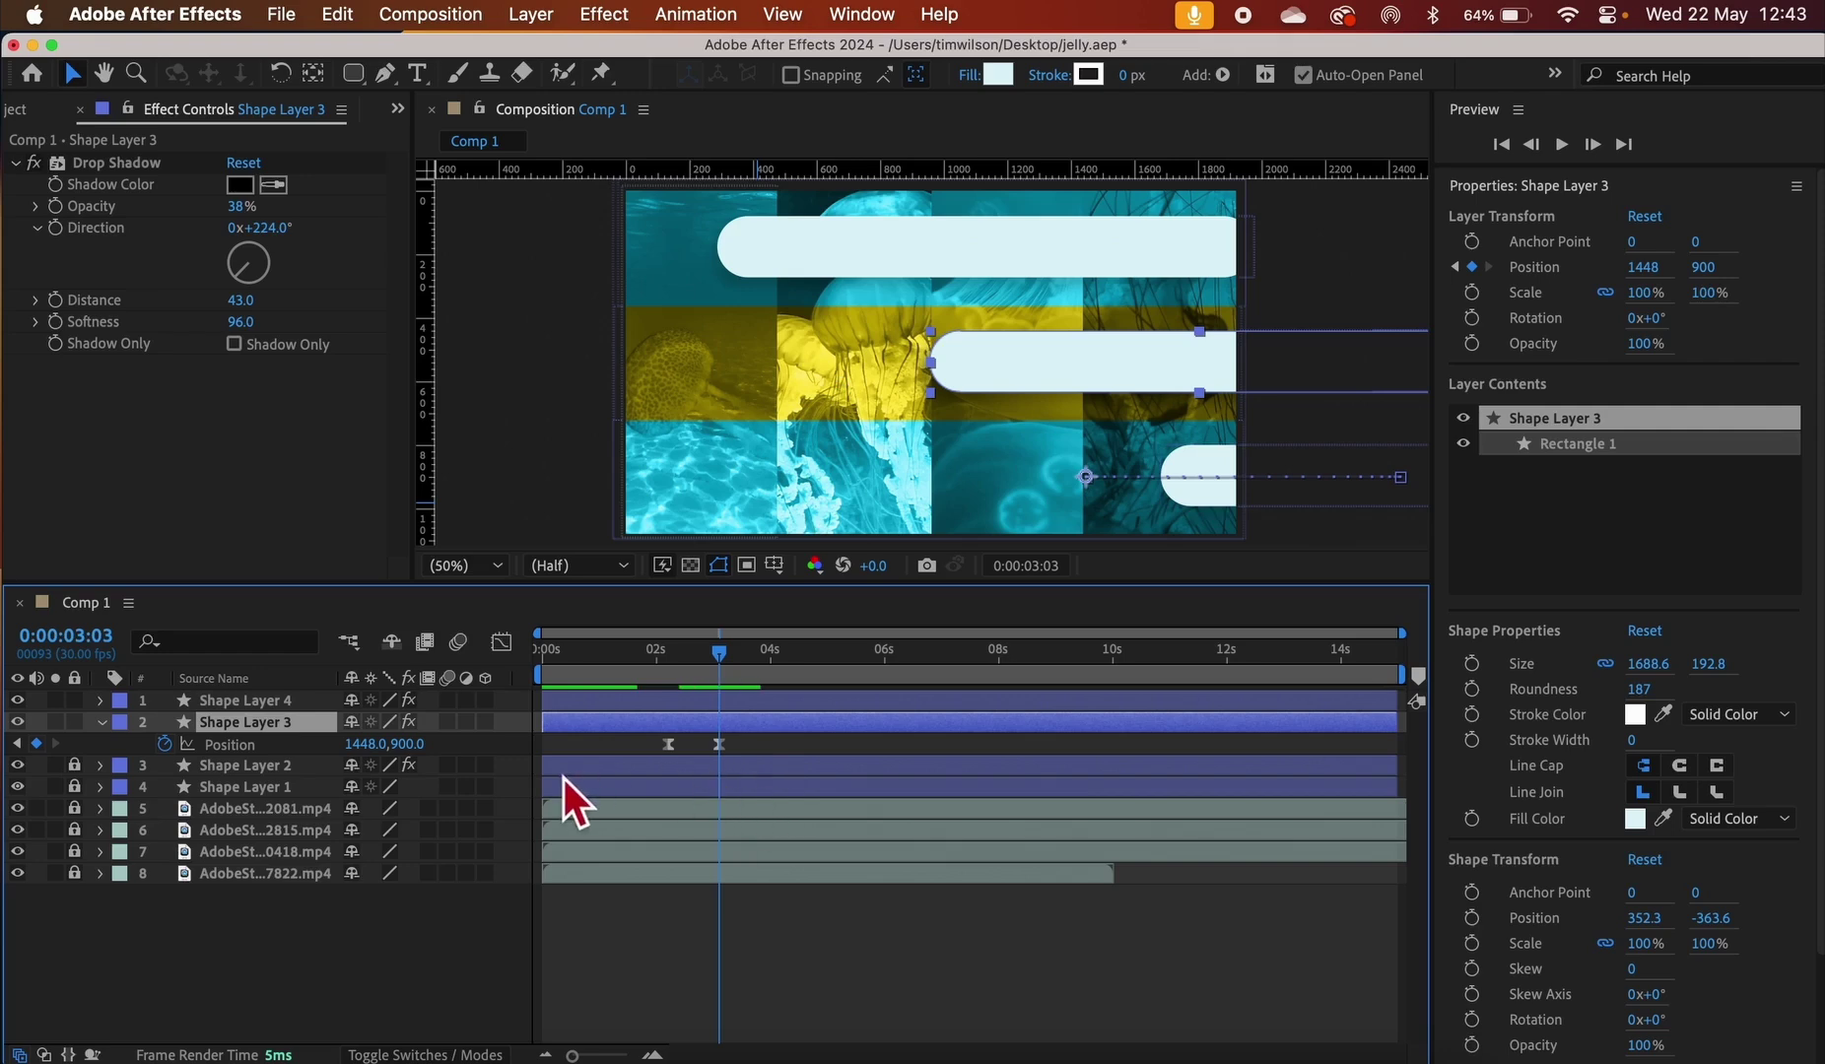
left_click_drag(360, 746, 89, 752)
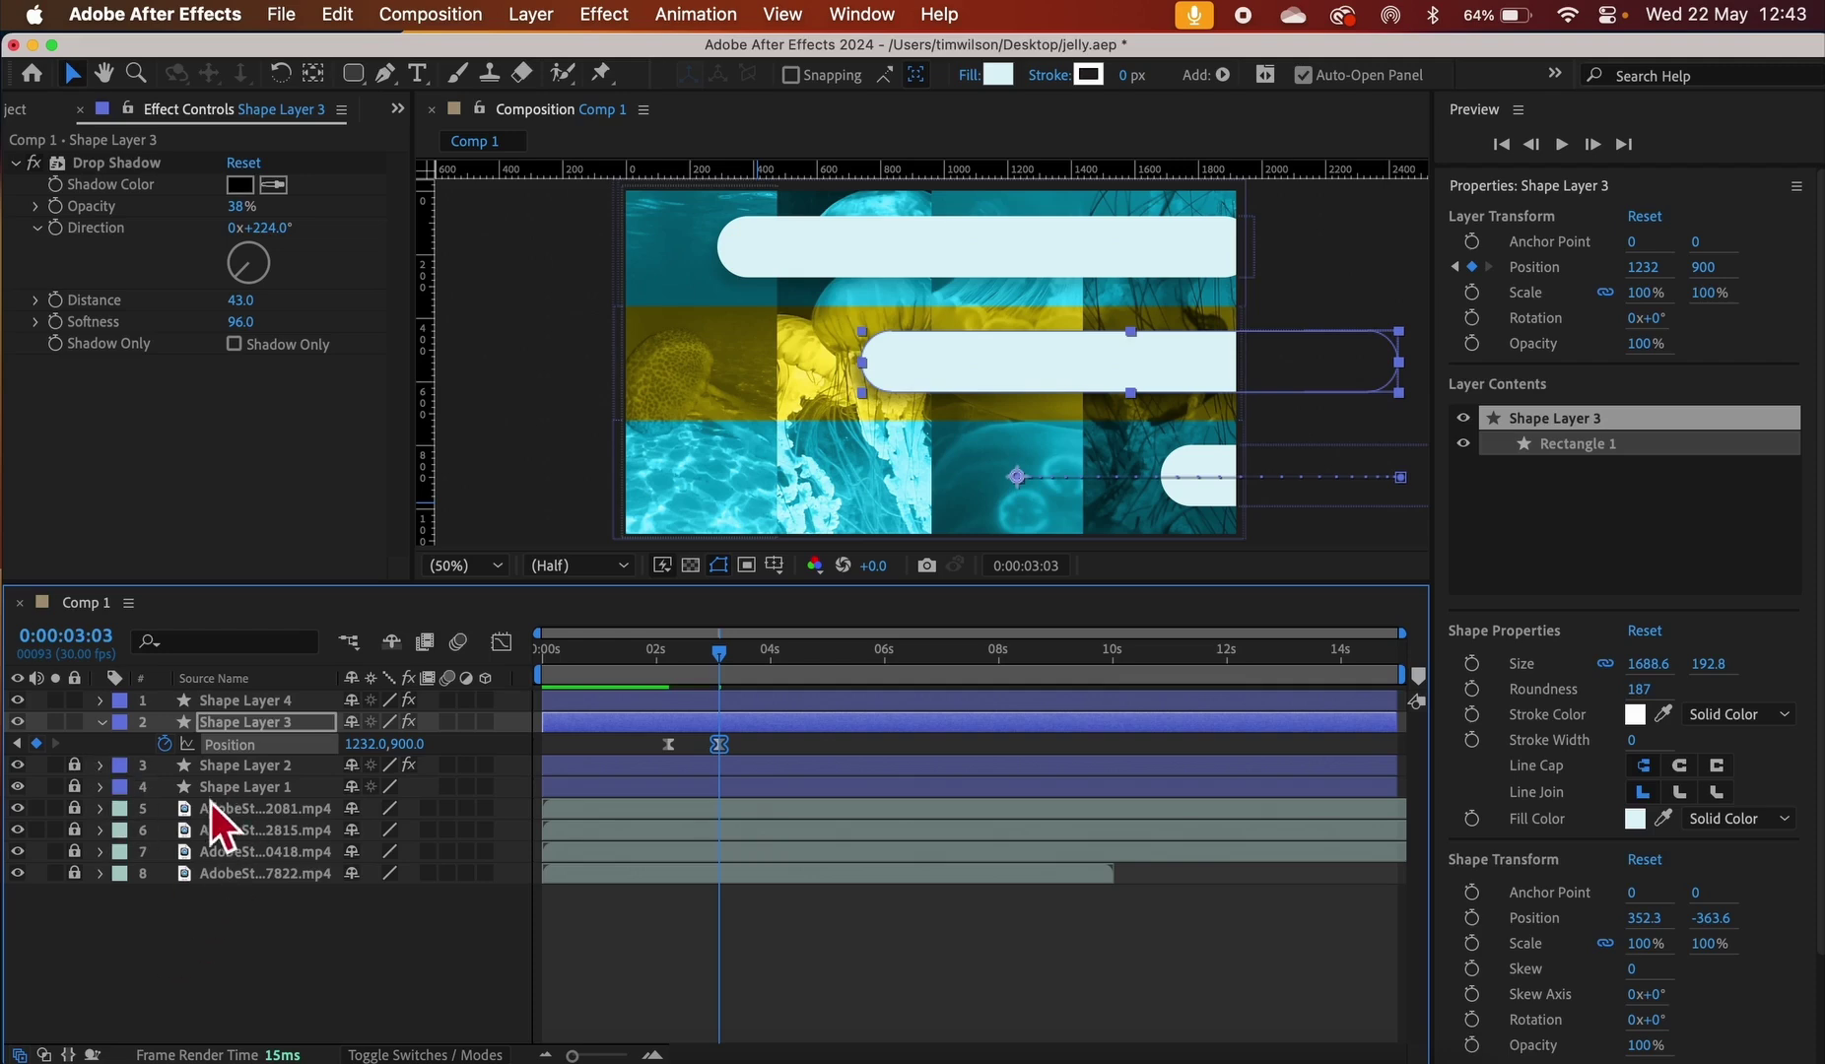
left_click(75, 725)
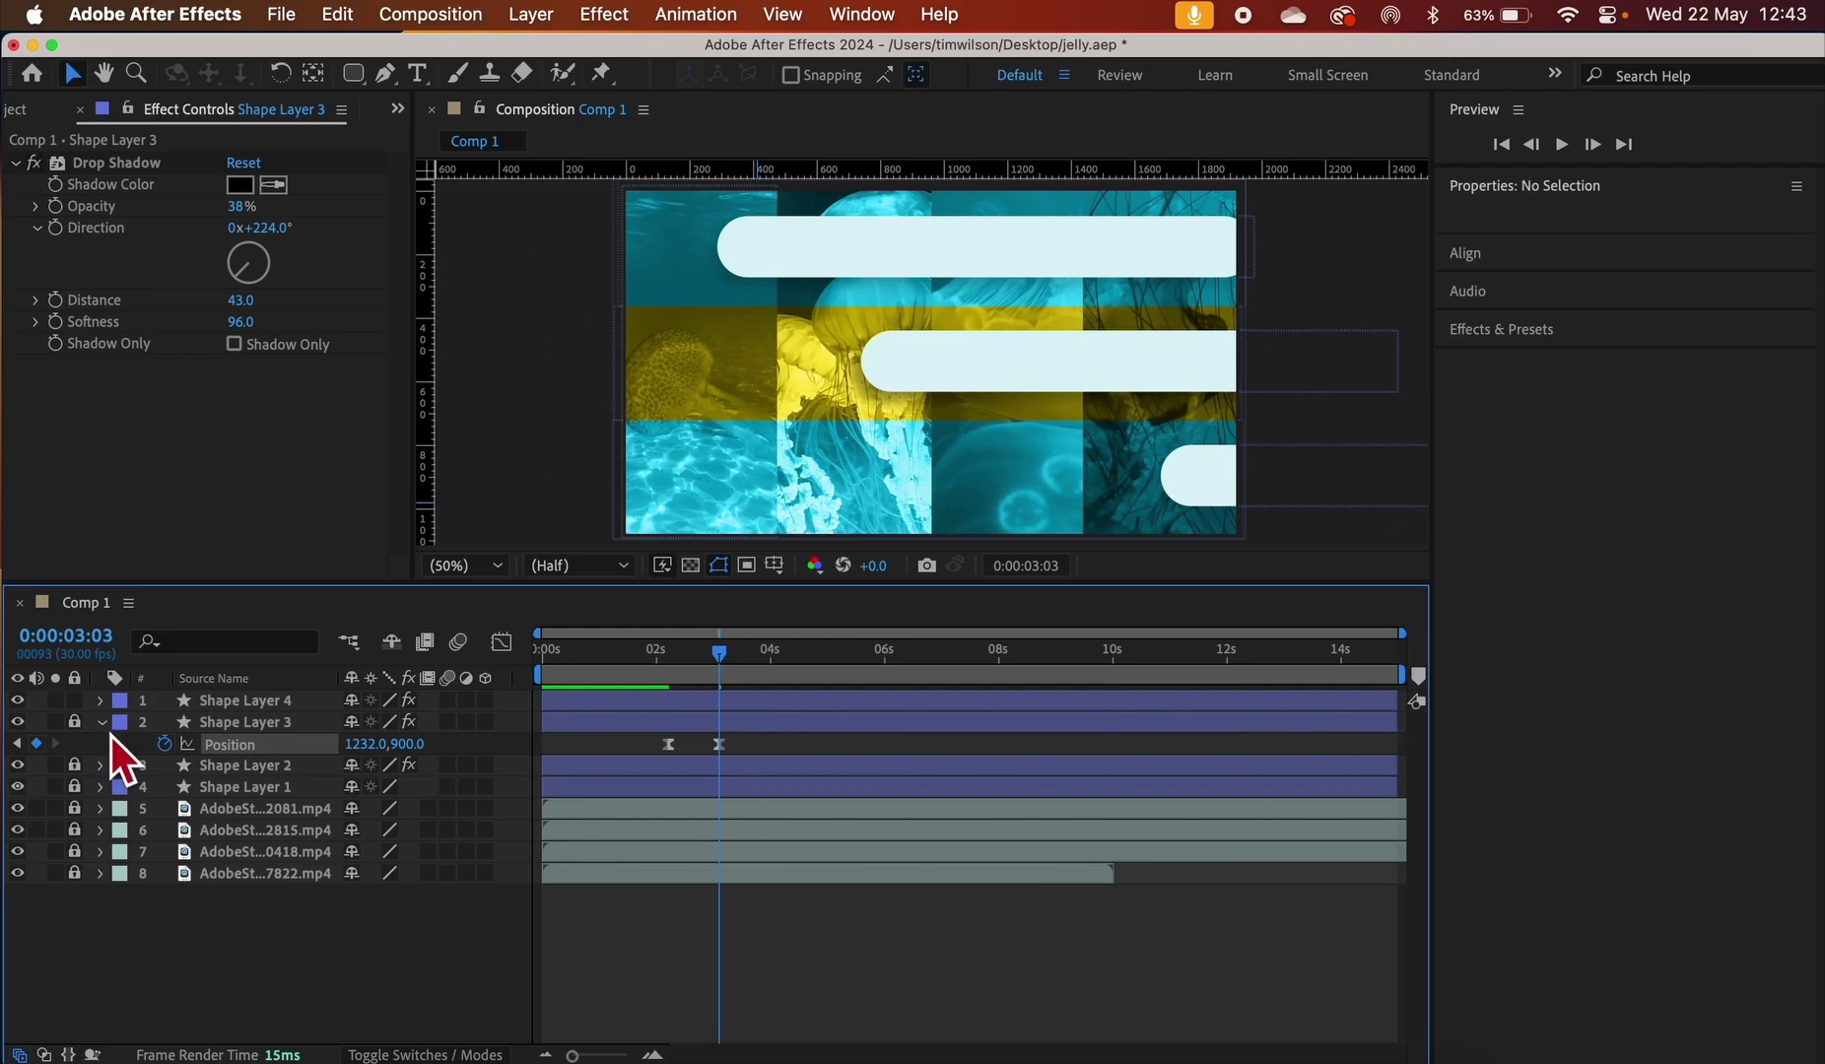
left_click(102, 722)
At Shape Layer 4's second Position keyframe, set the X position to 1739, then collapse and lock the layer
left_click(254, 704)
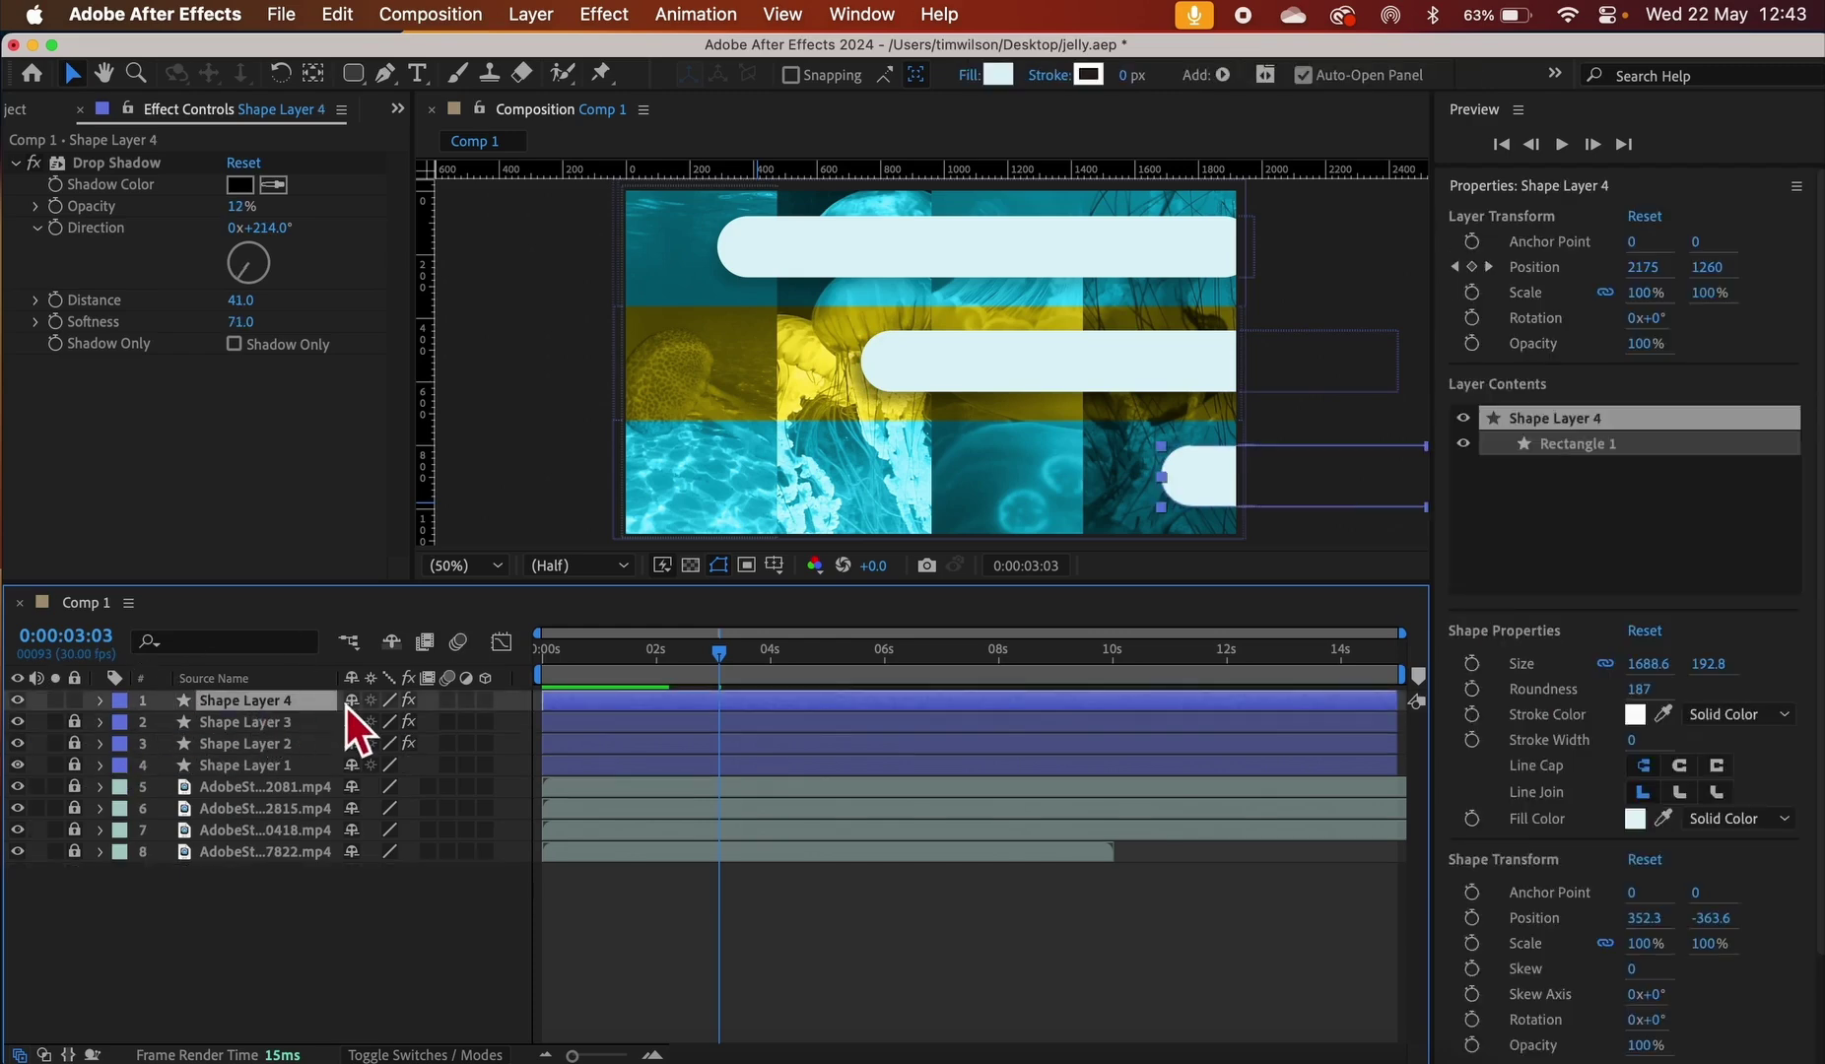
key("p")
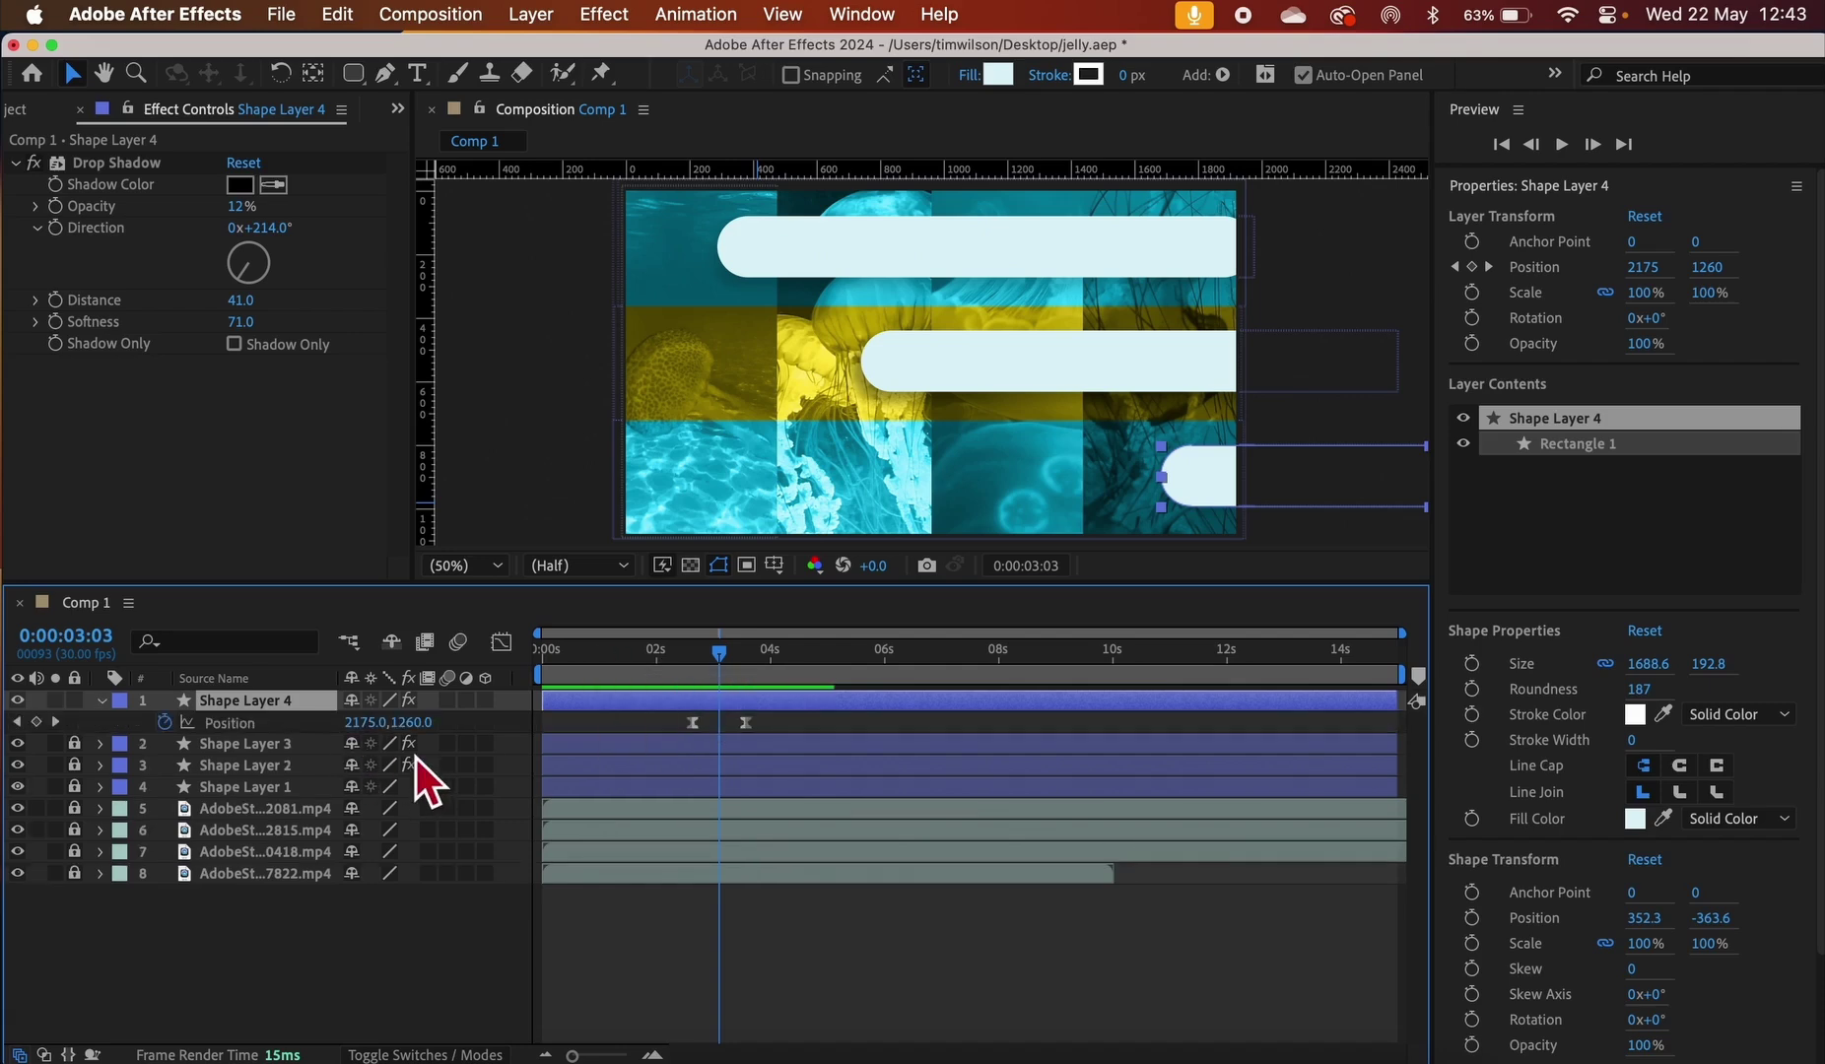
key("k")
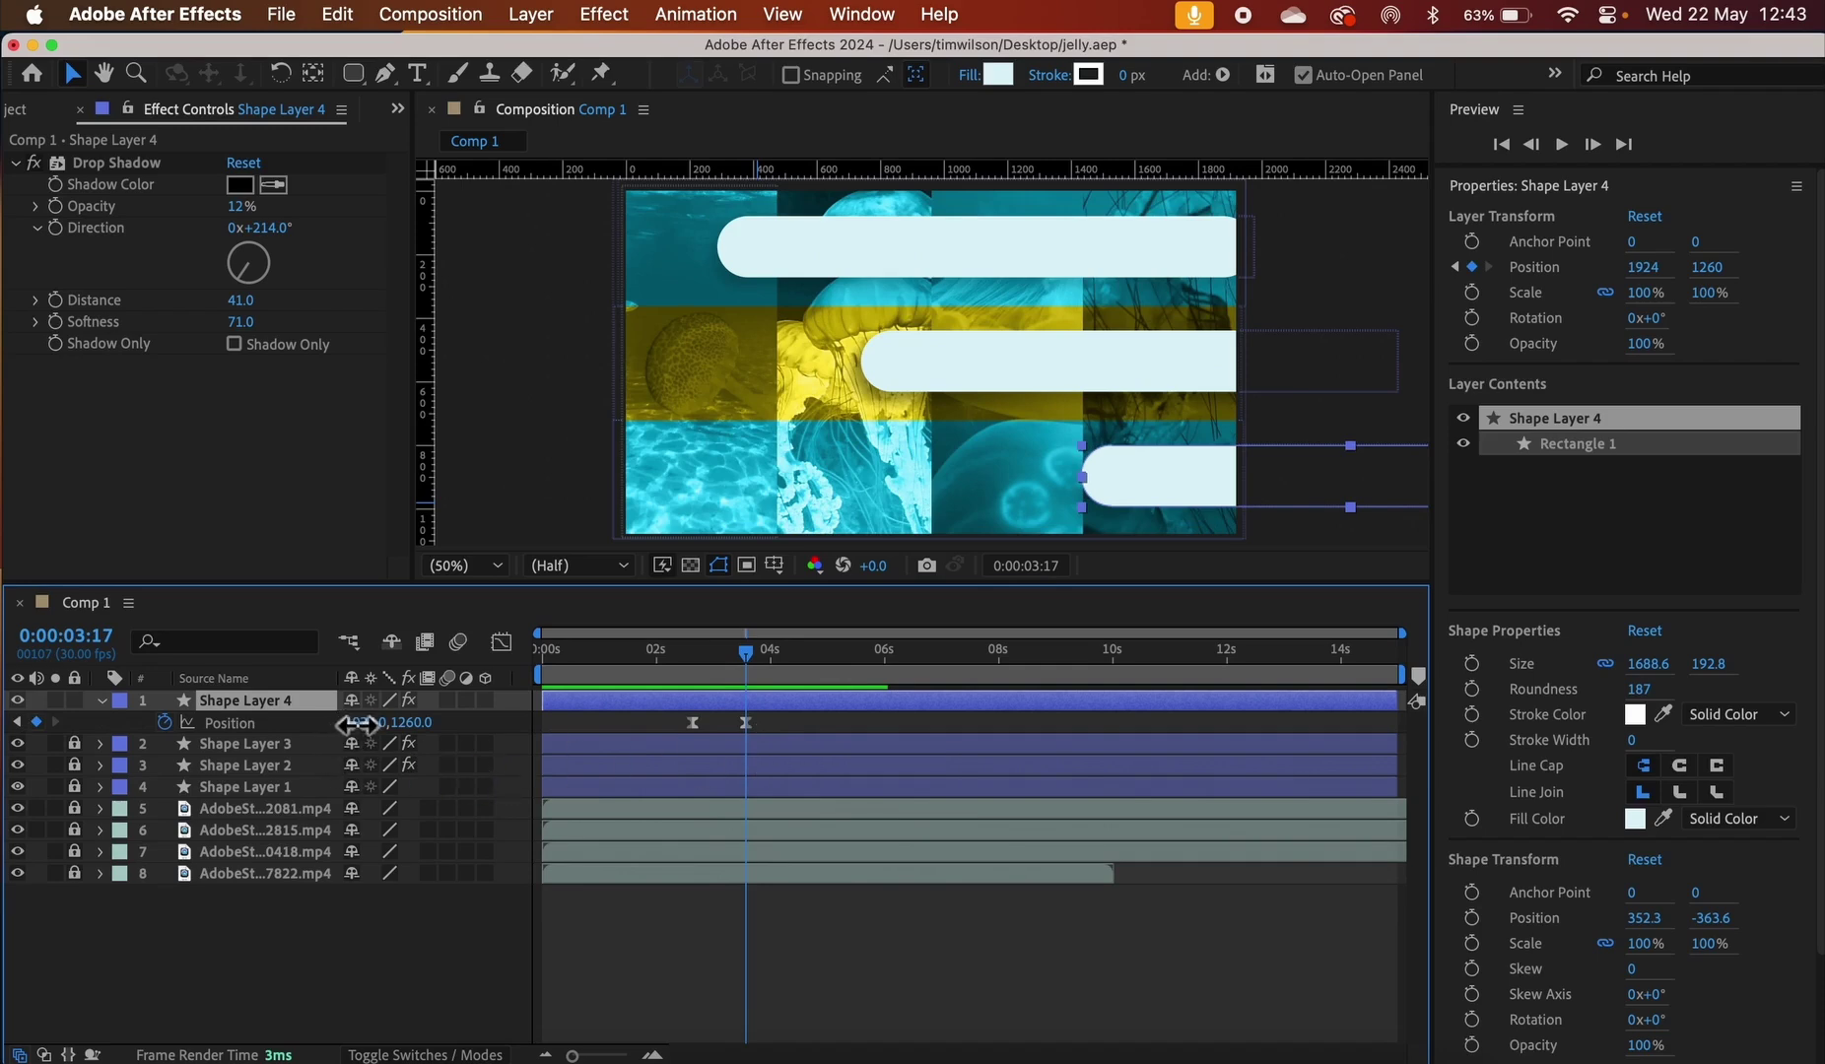
left_click_drag(357, 734, 153, 755)
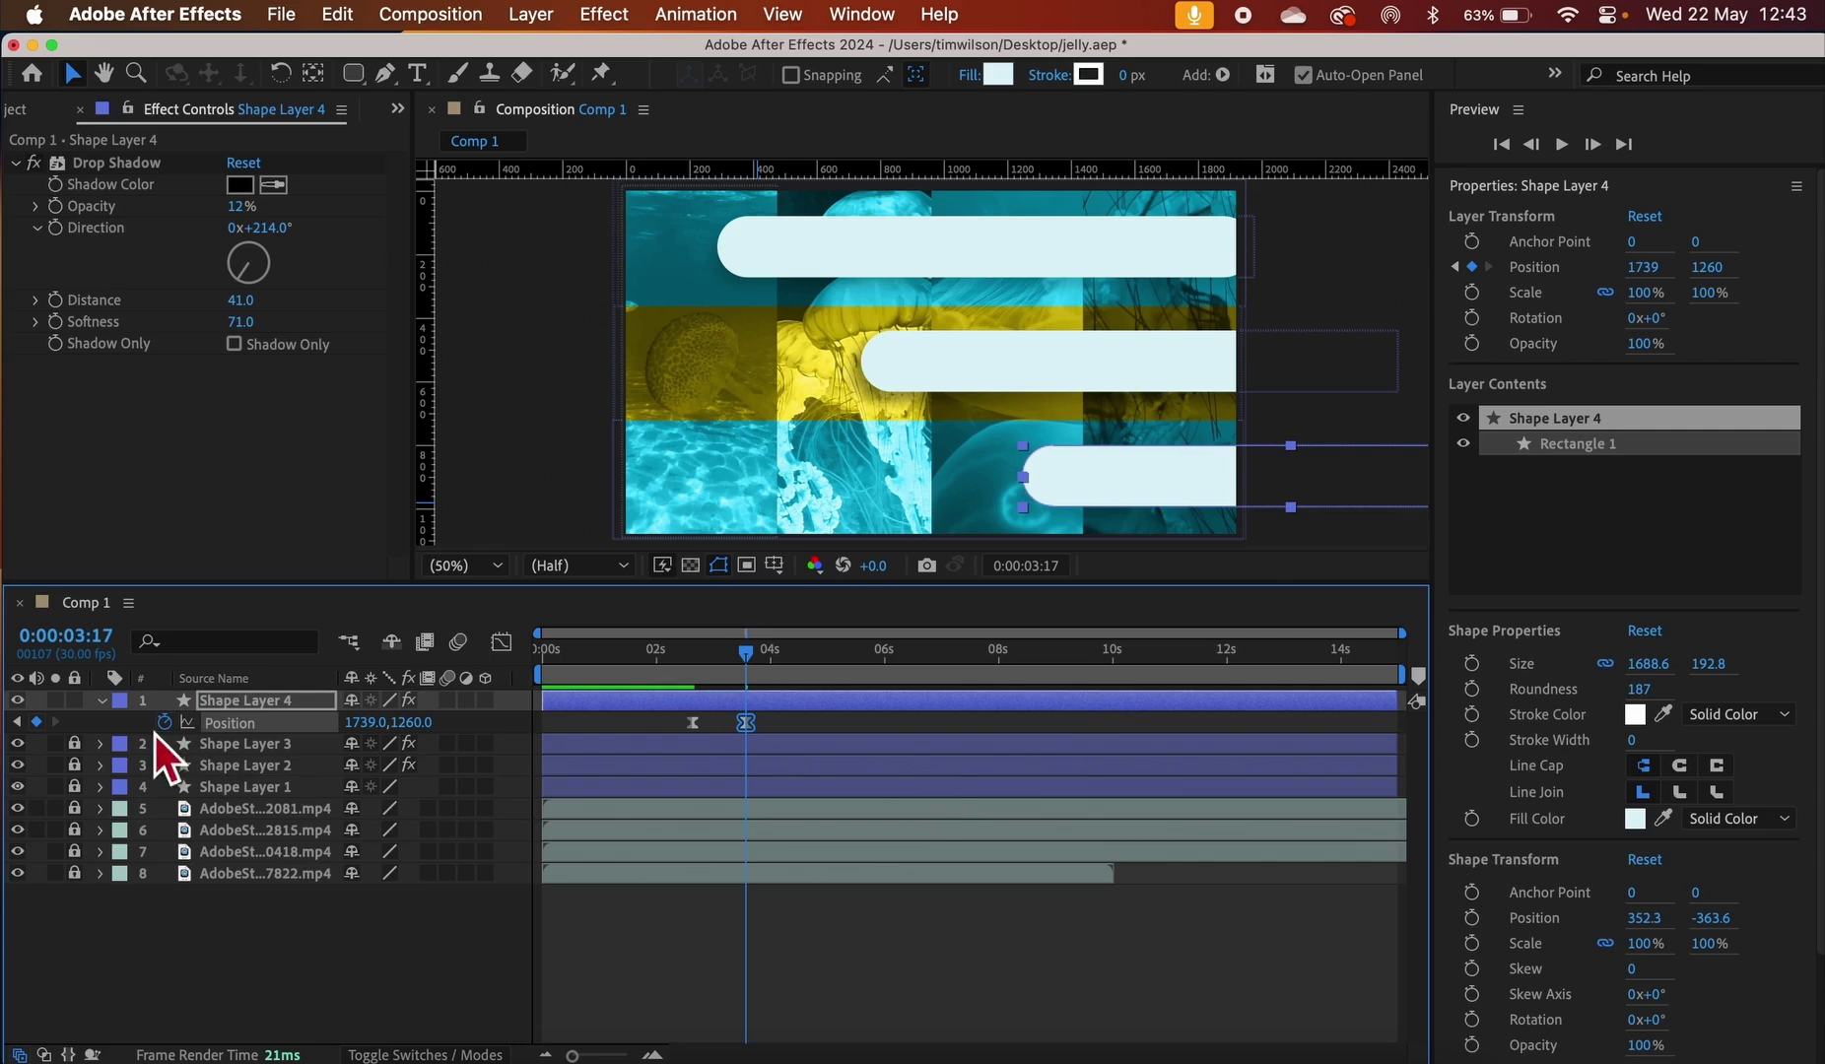
left_click(105, 701)
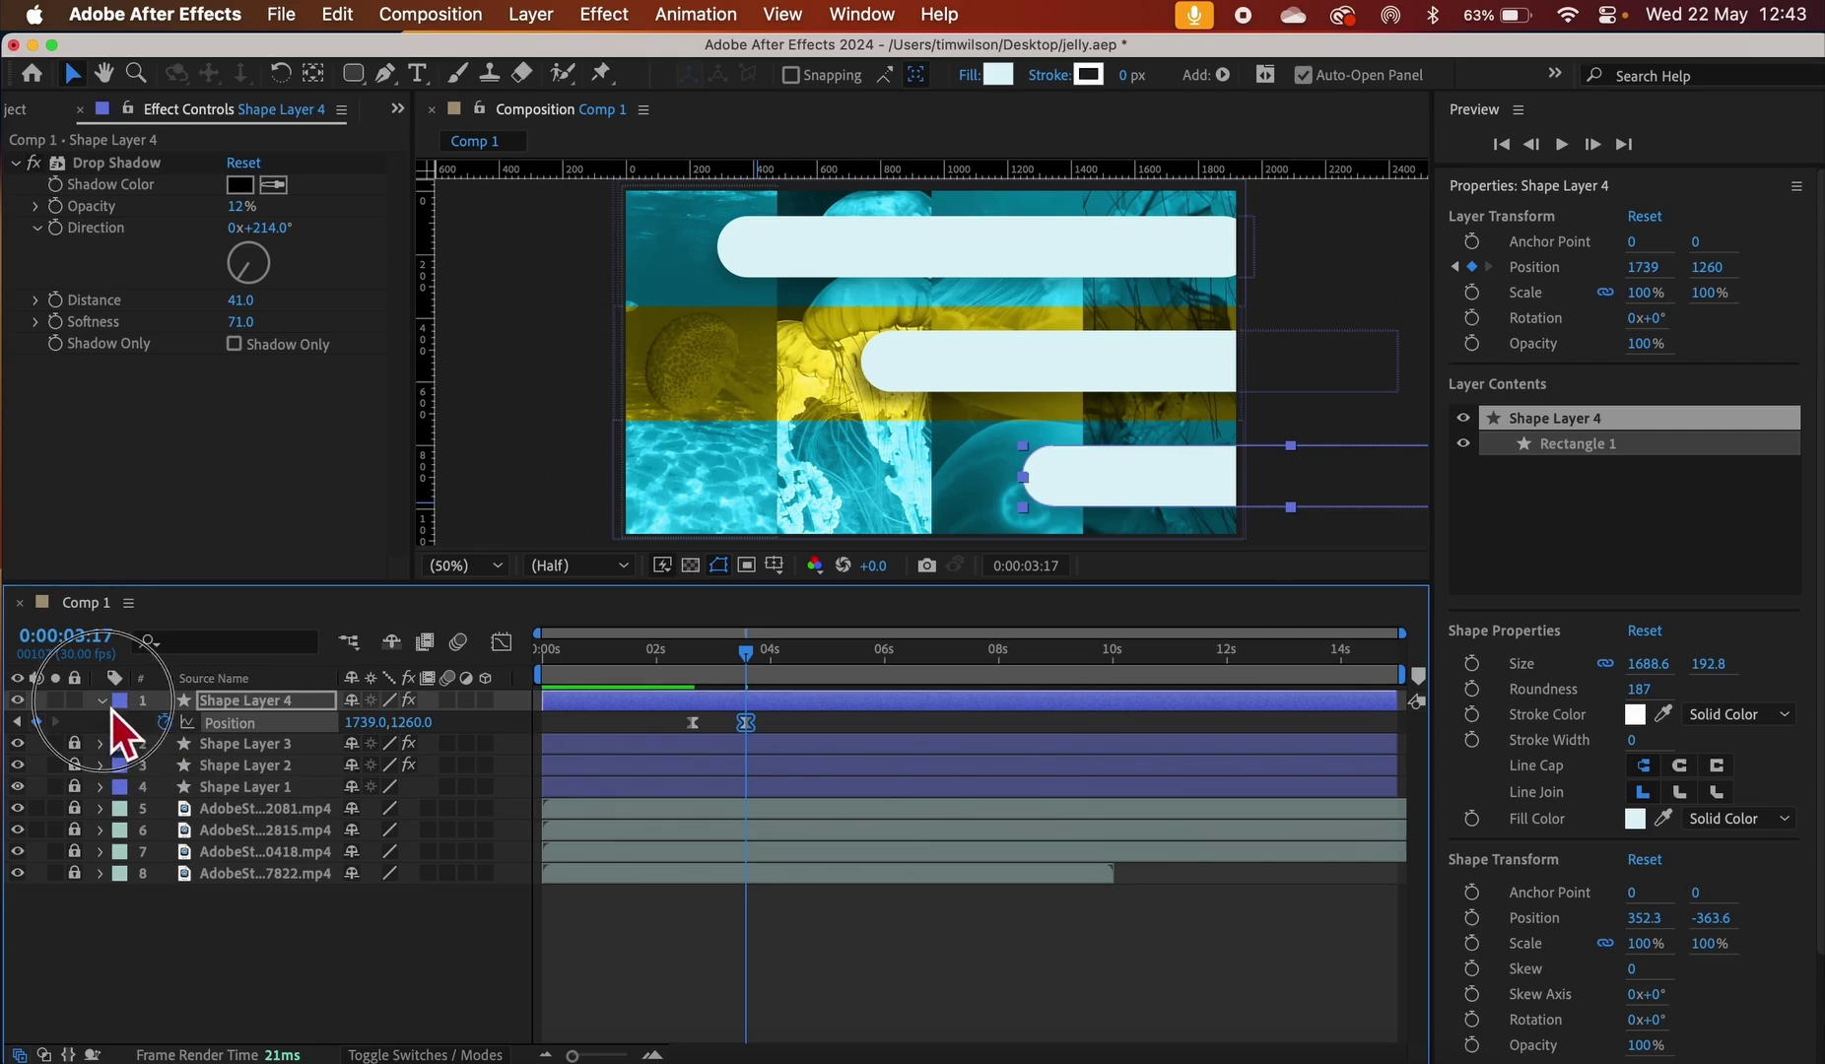
left_click(75, 702)
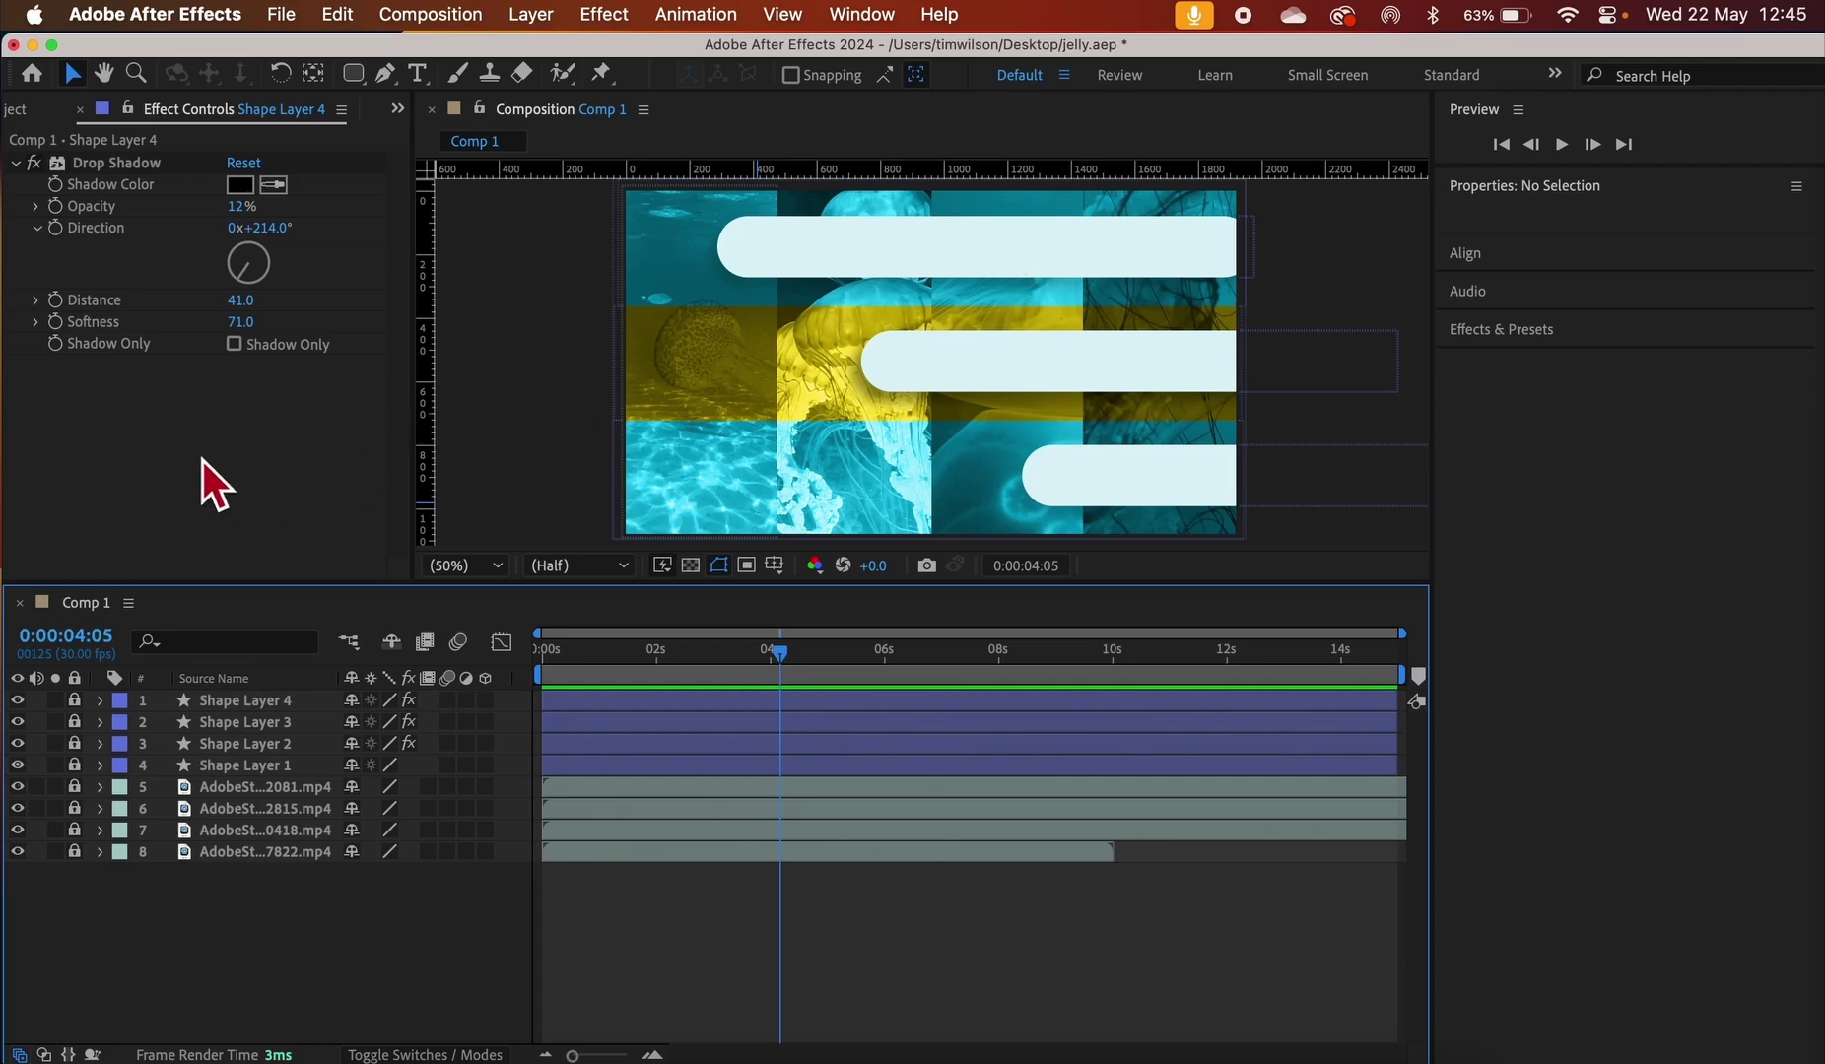
Add a text layer reading CONSERVATION over the top rounded bar
left_click(427, 81)
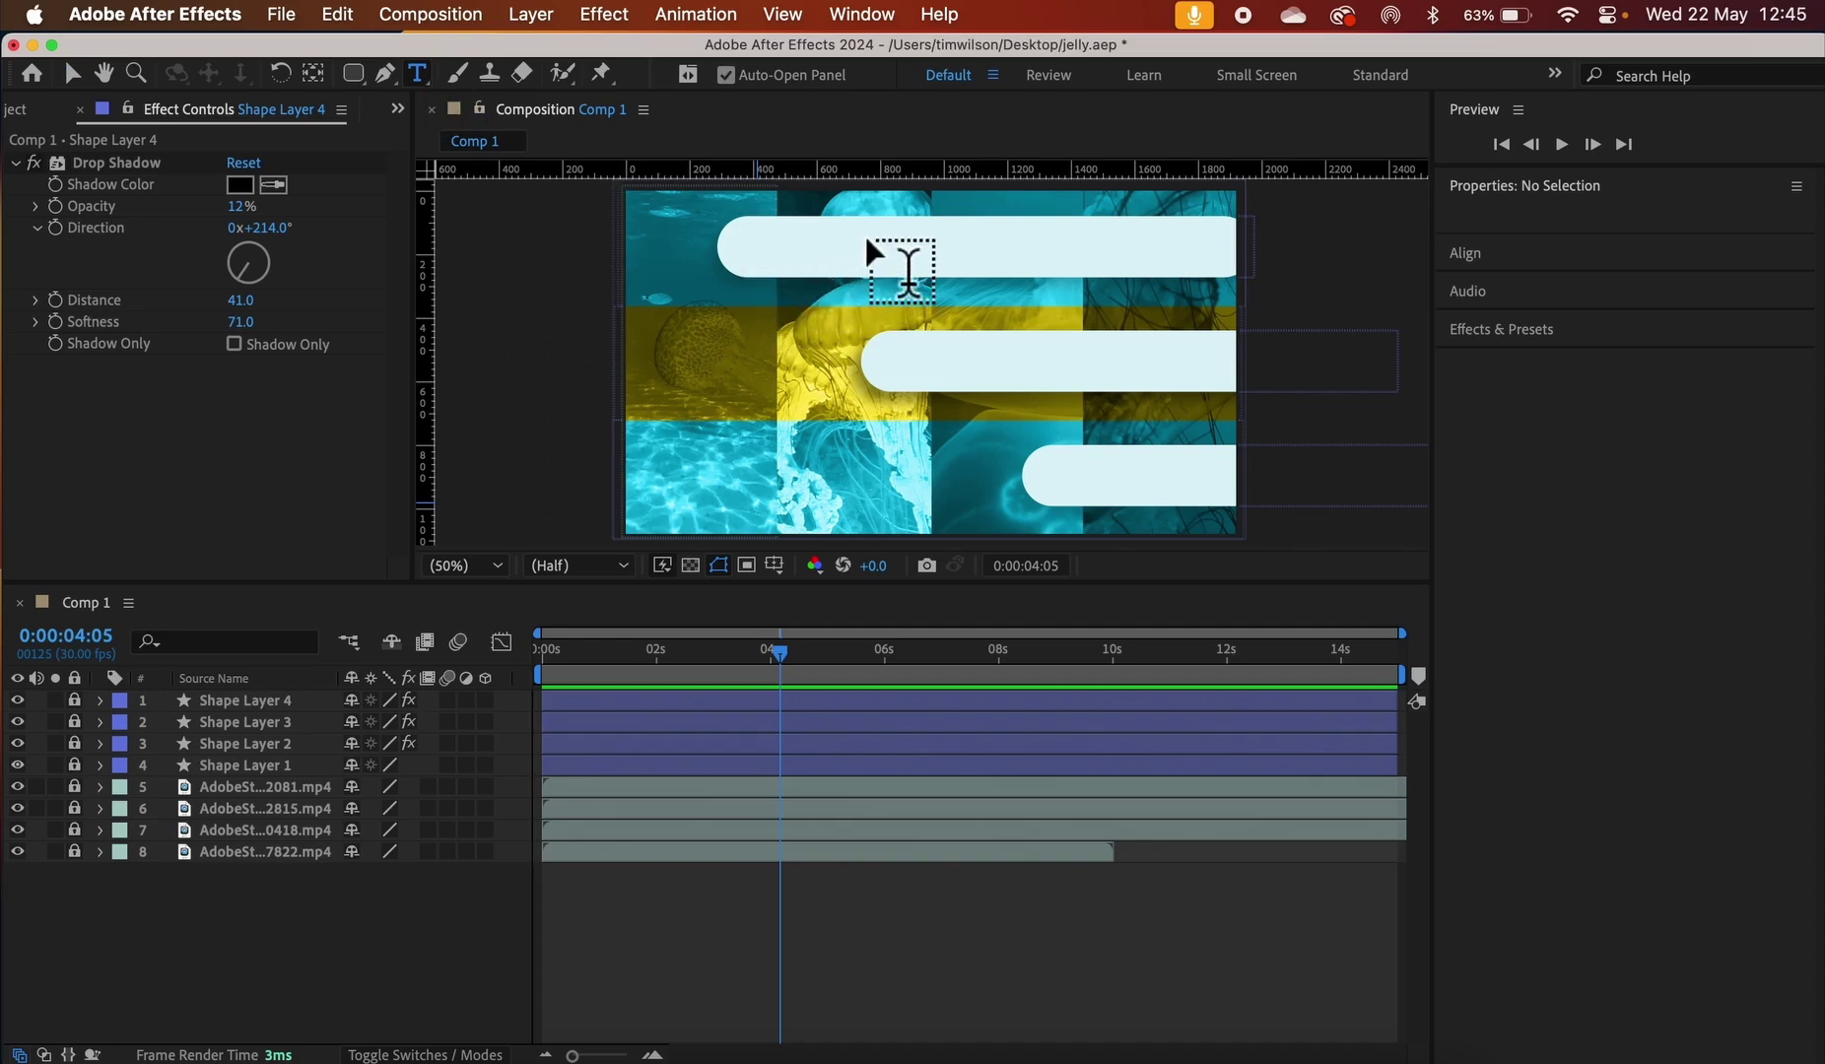
left_click(839, 237)
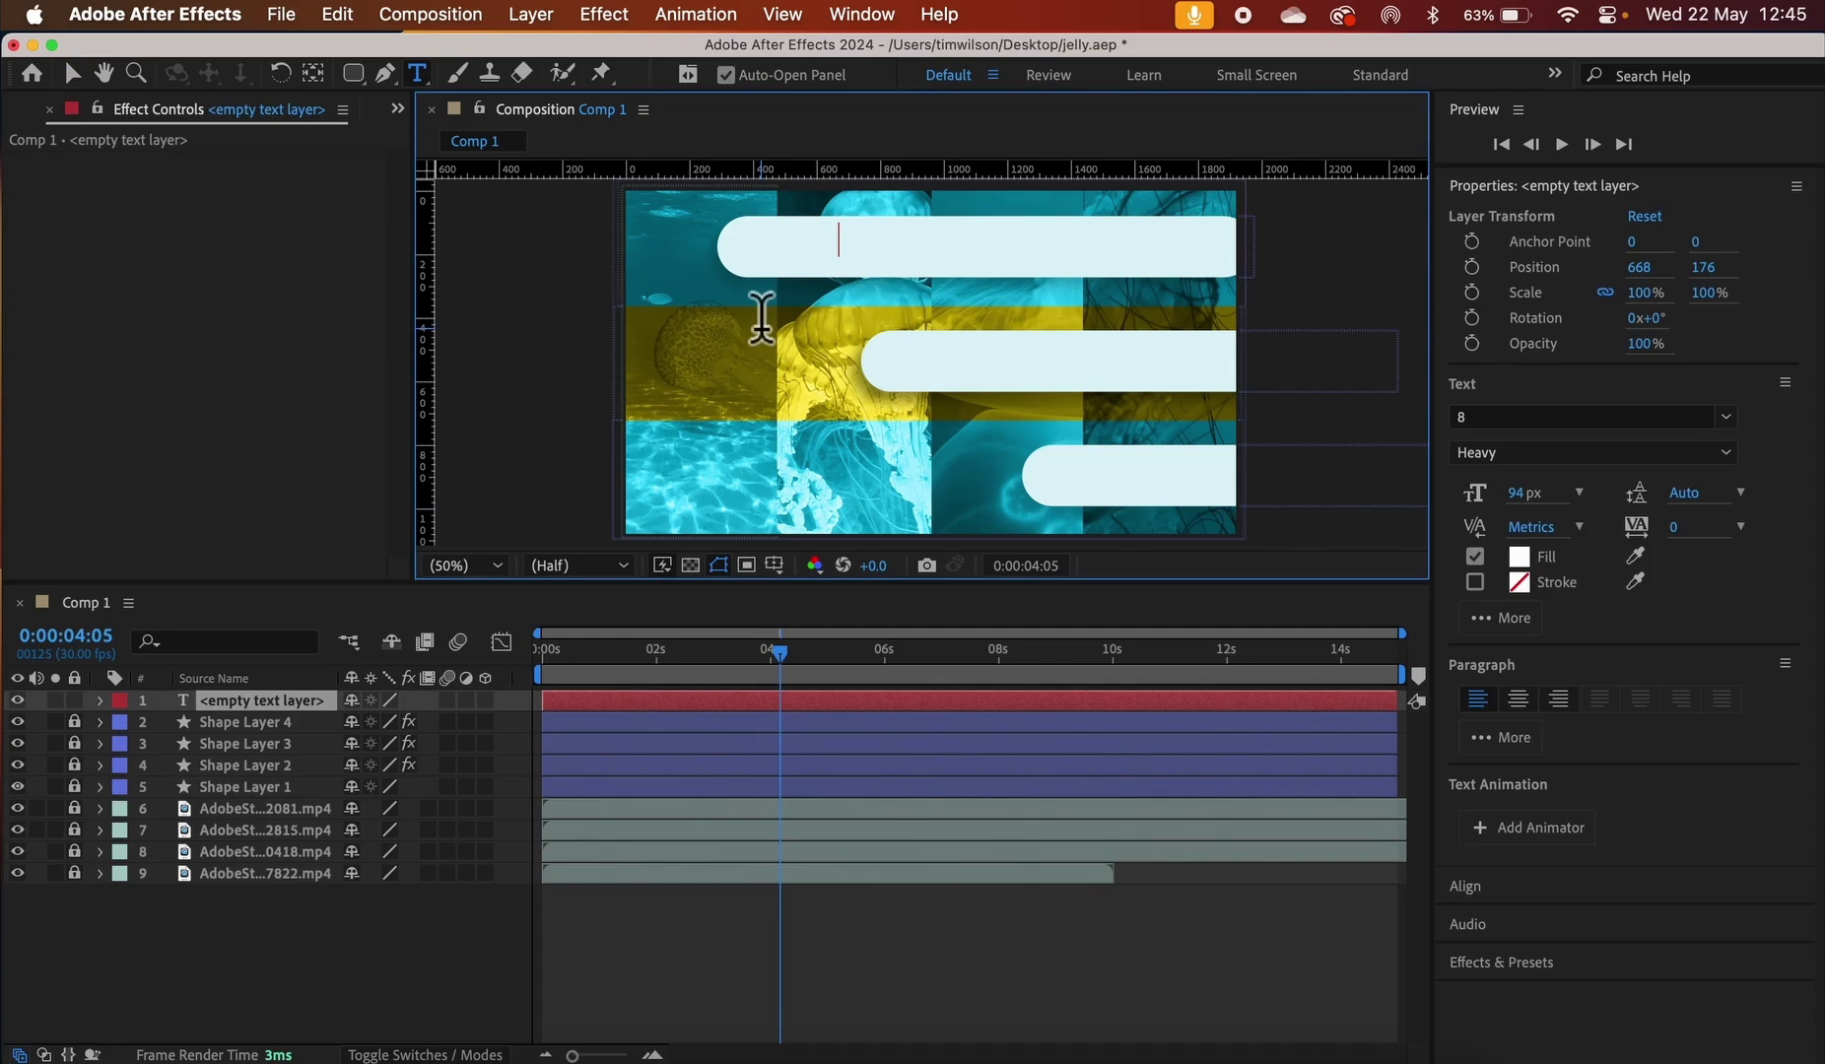
type("C")
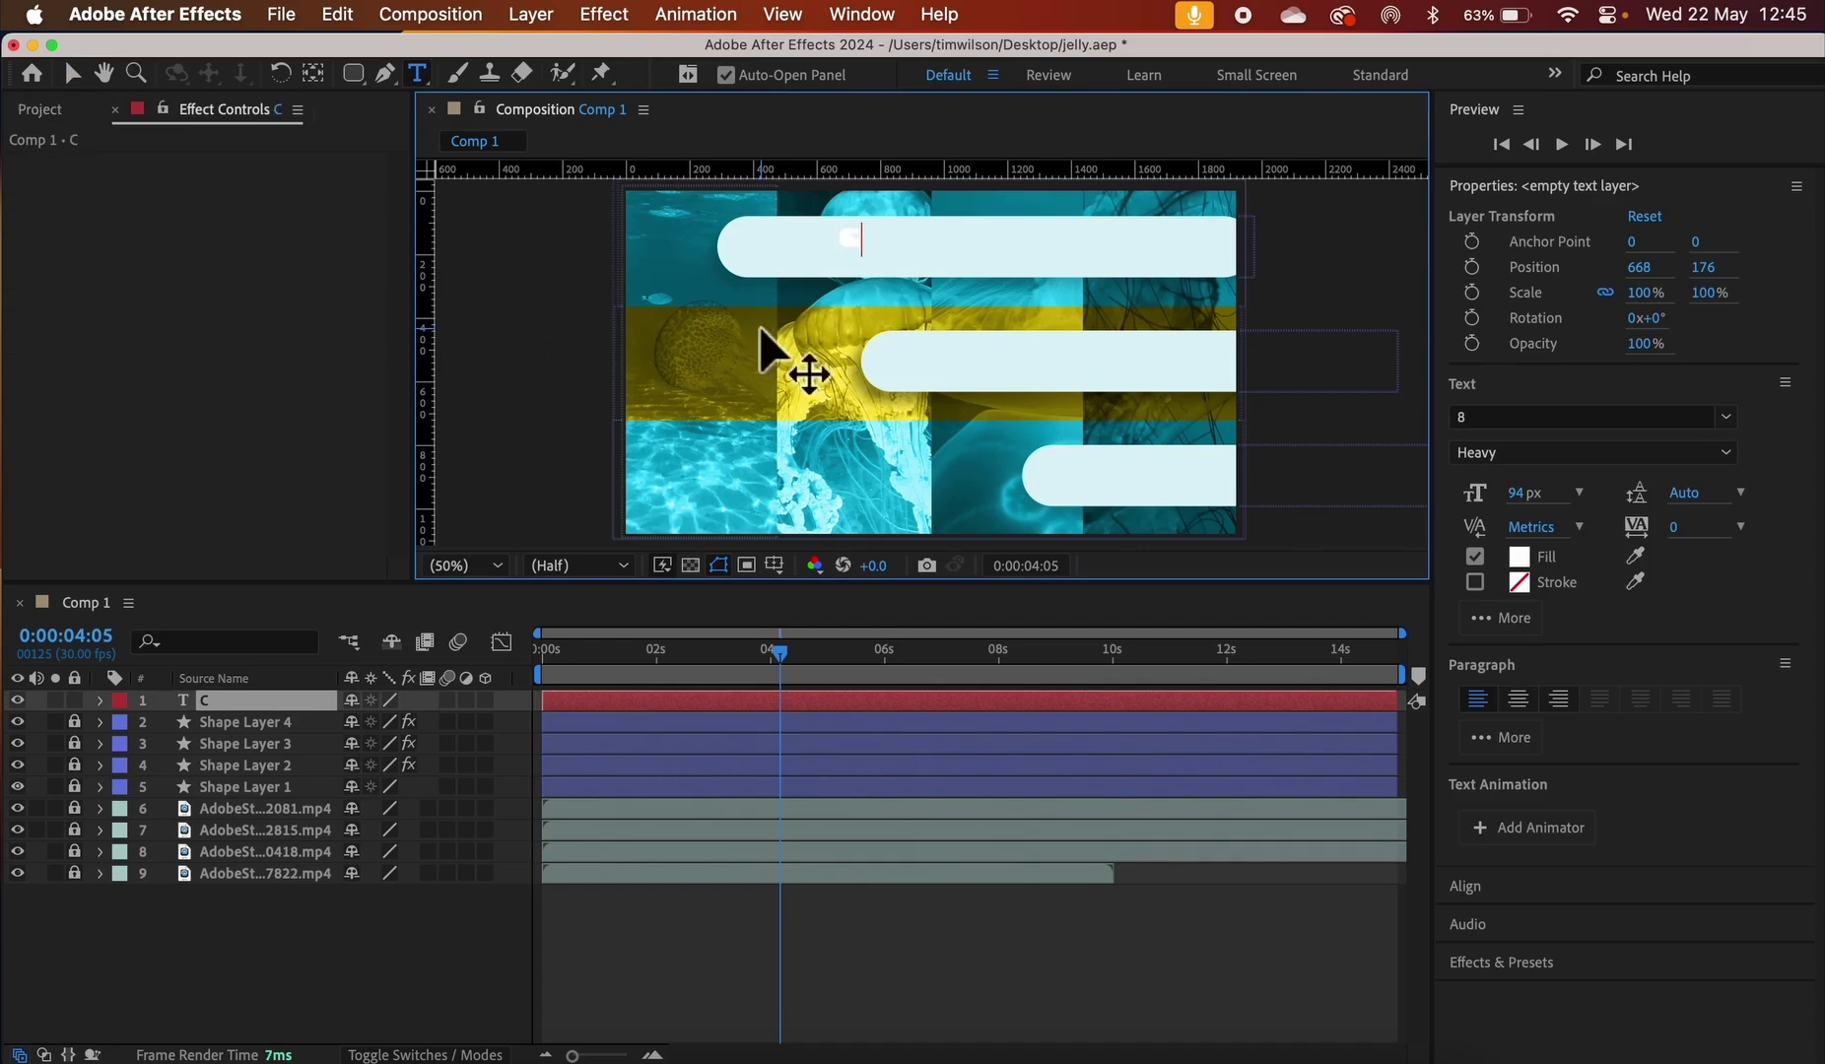
type("ONSERVATIO")
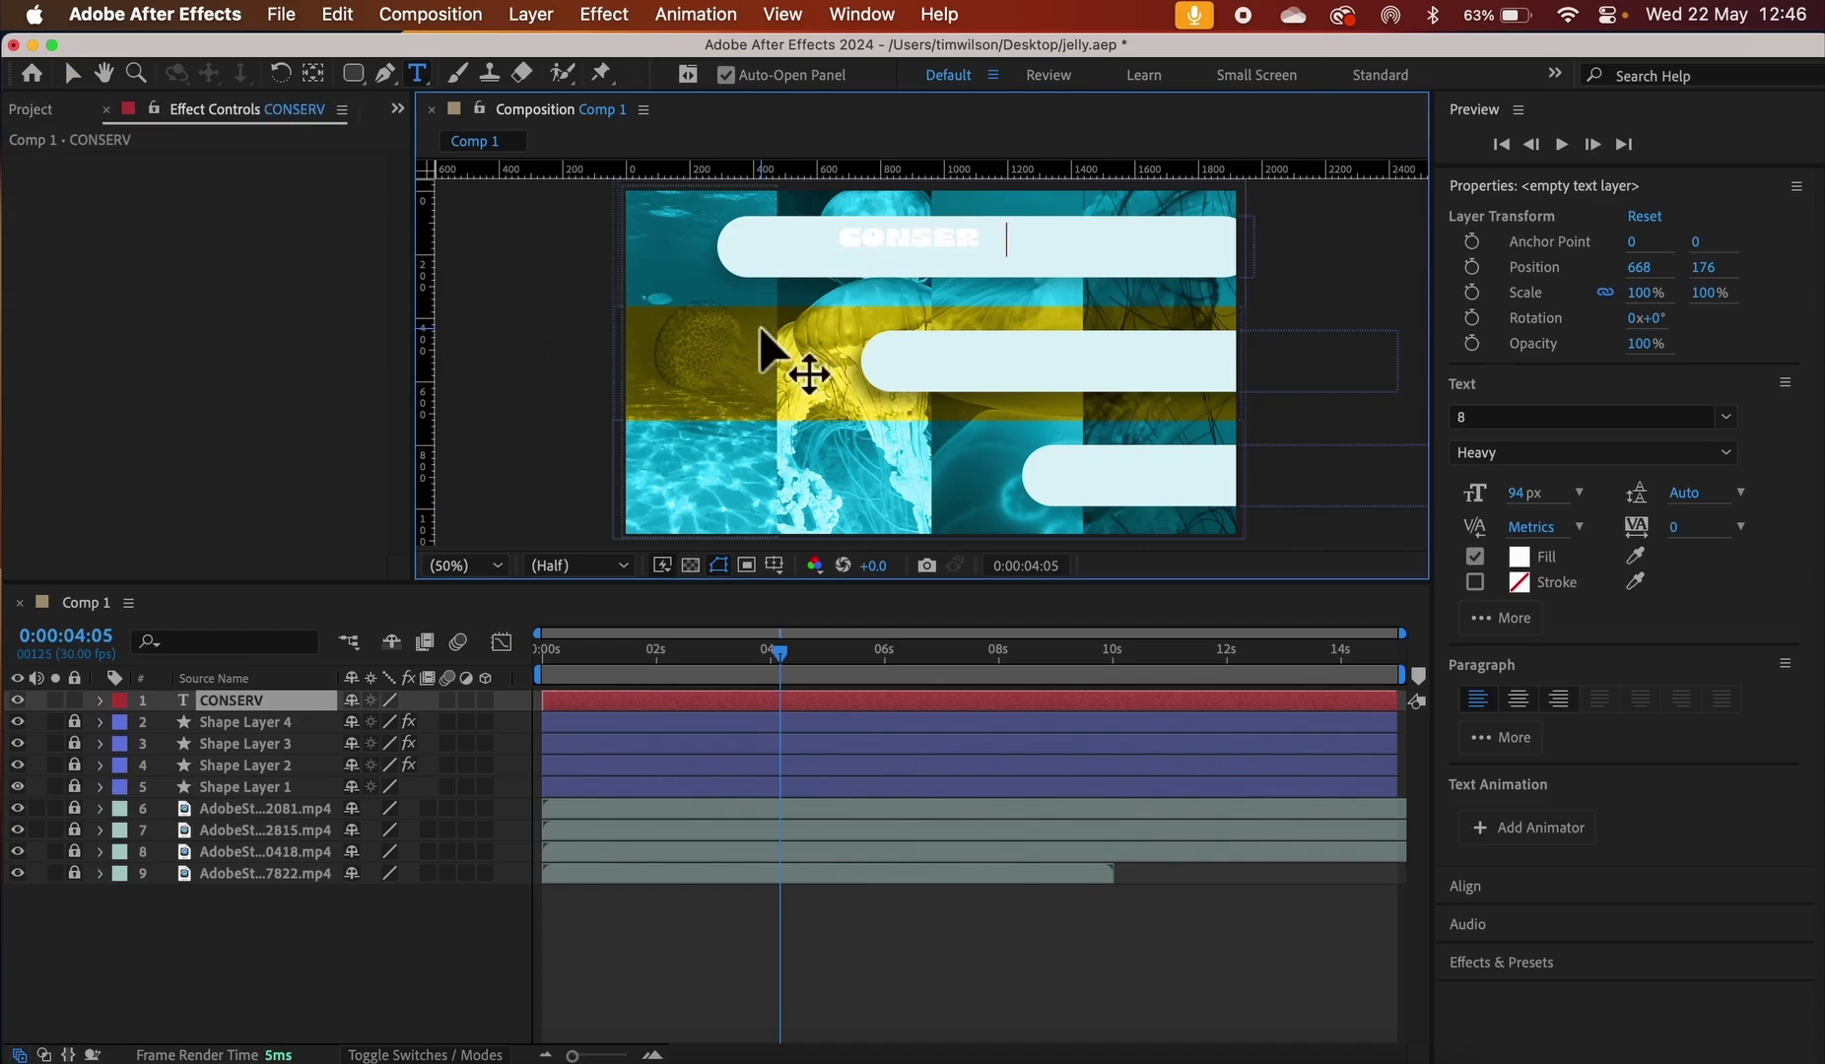
type("N")
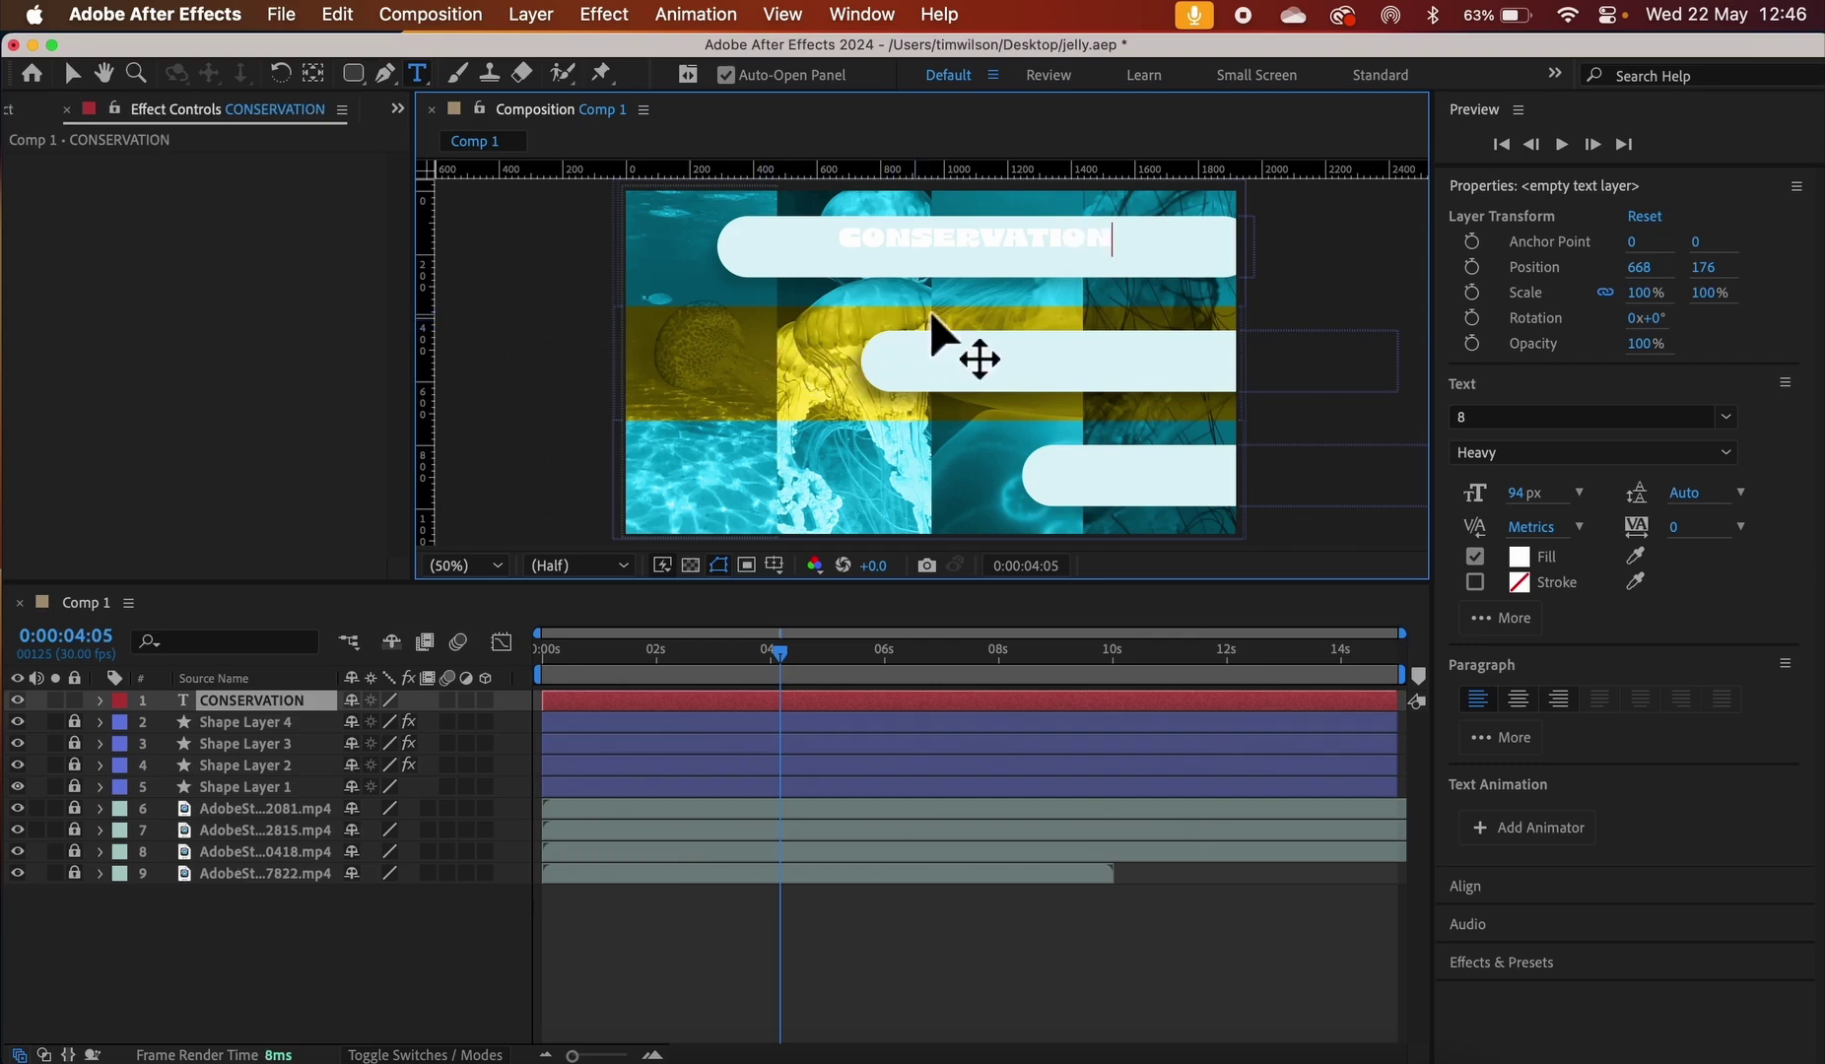
Try the Alga font on the CONSERVATION text
left_click_drag(1118, 241, 786, 233)
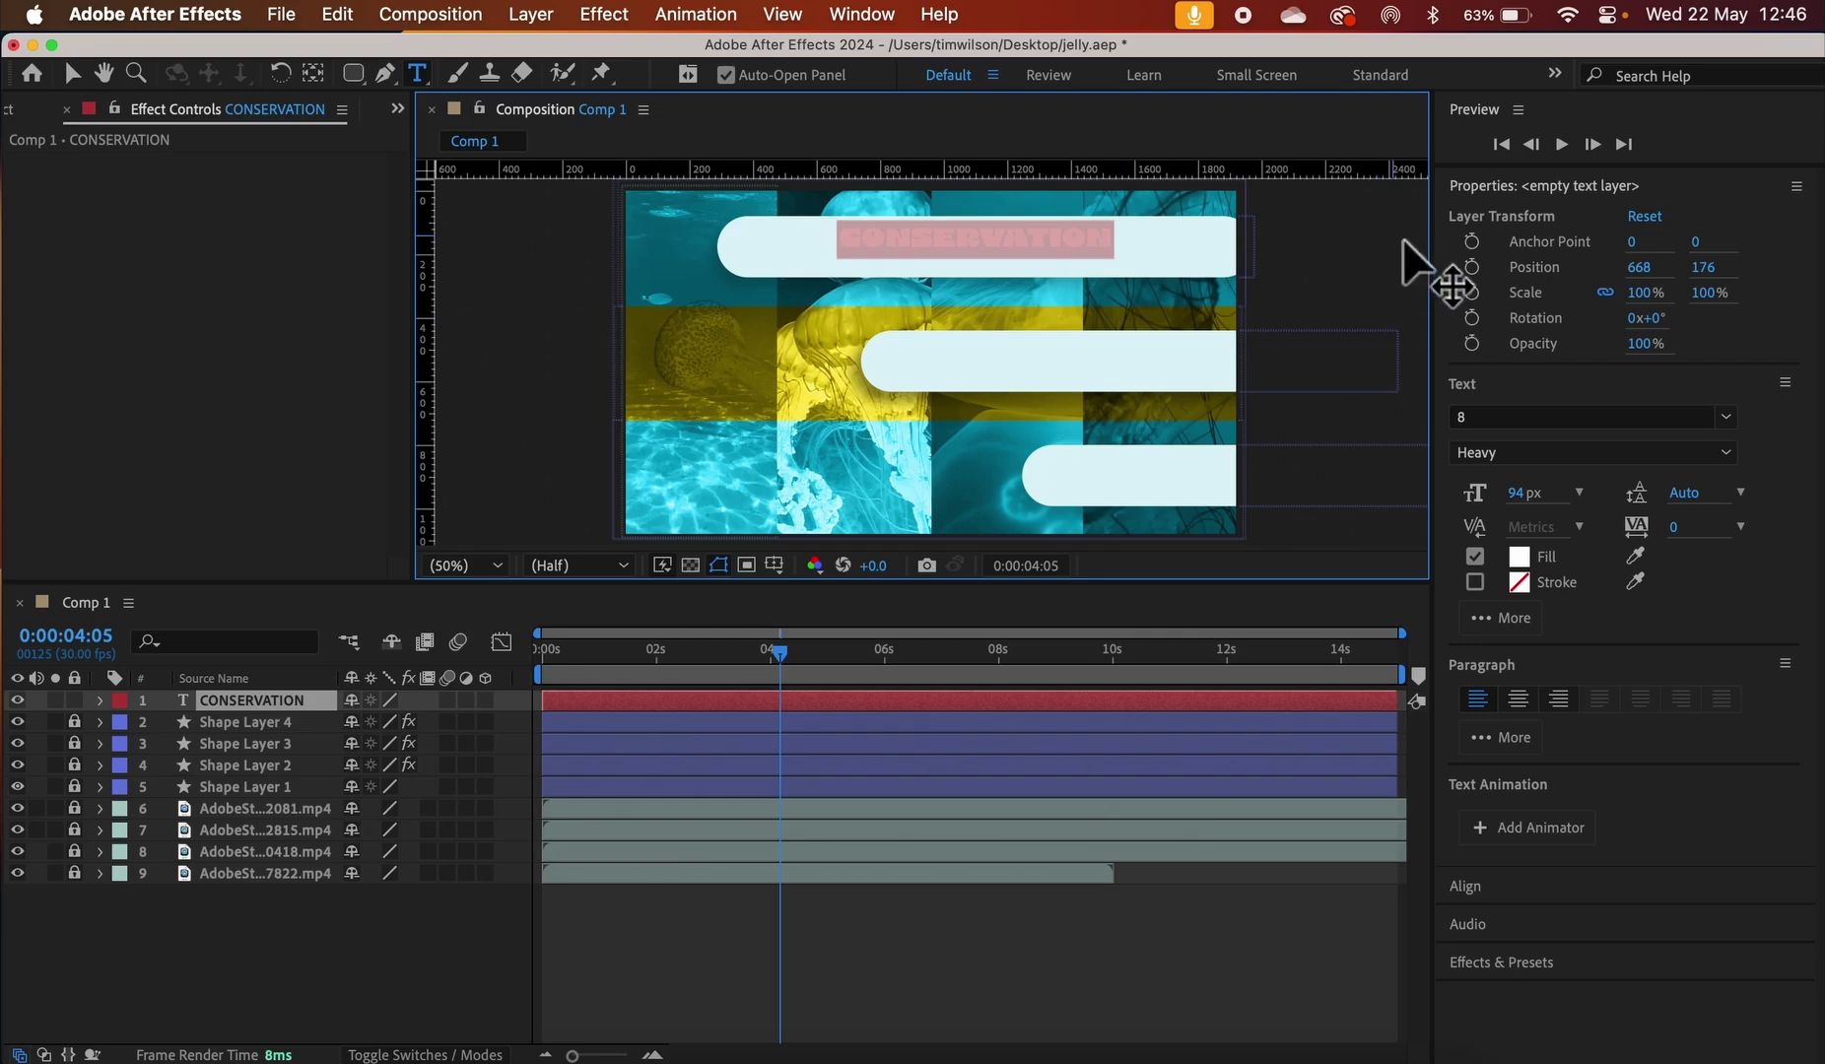
left_click(1725, 417)
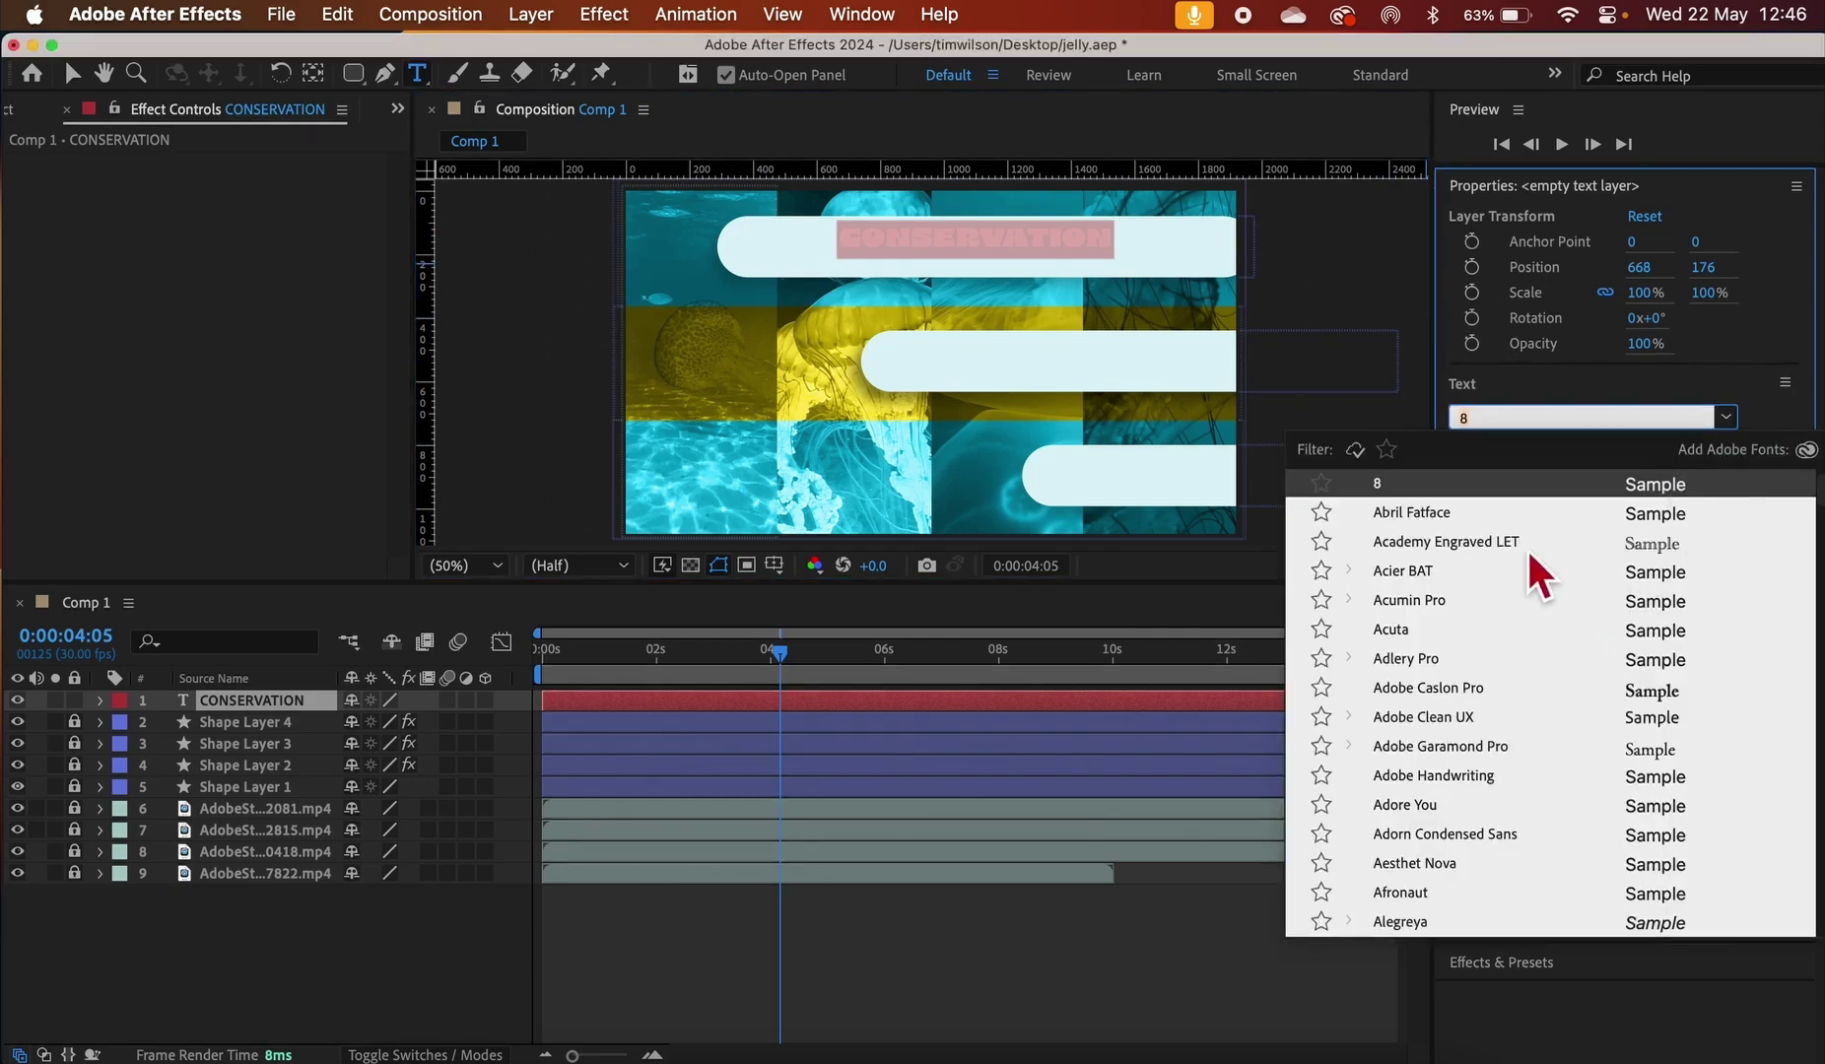
scroll(1491, 694, "down", 5)
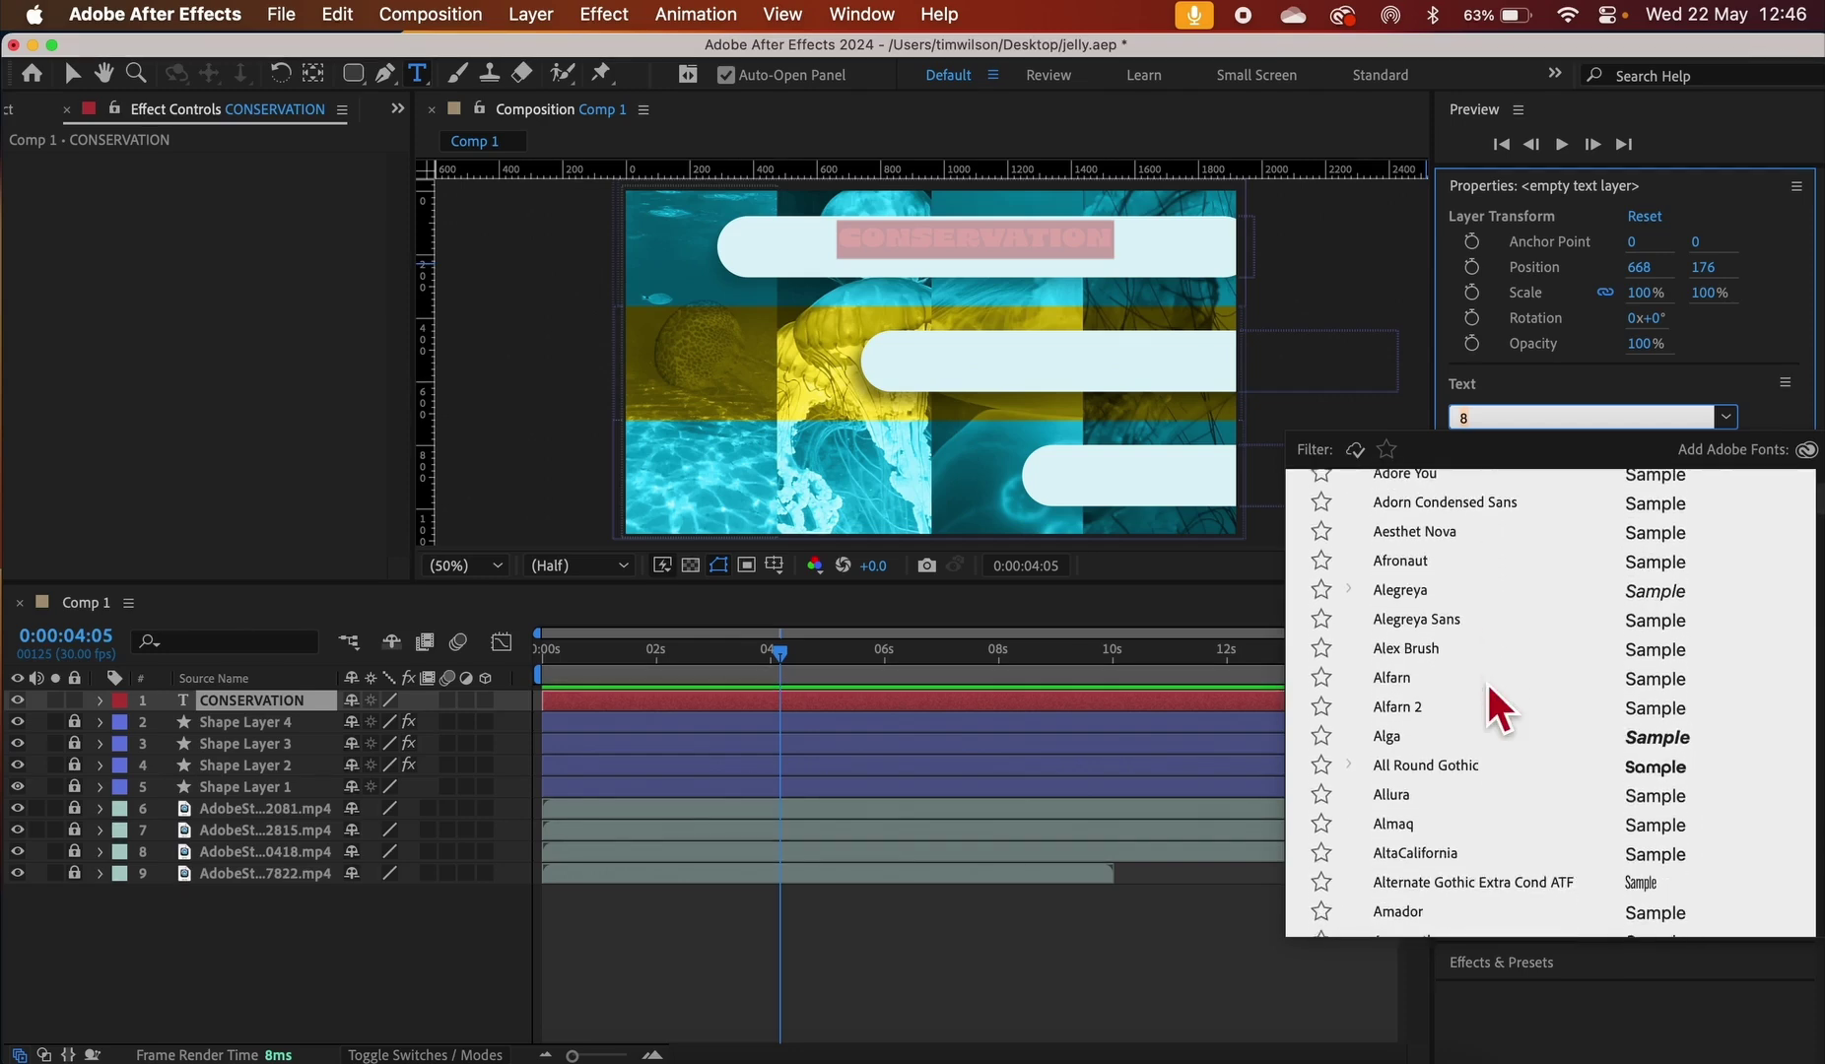
left_click(1419, 724)
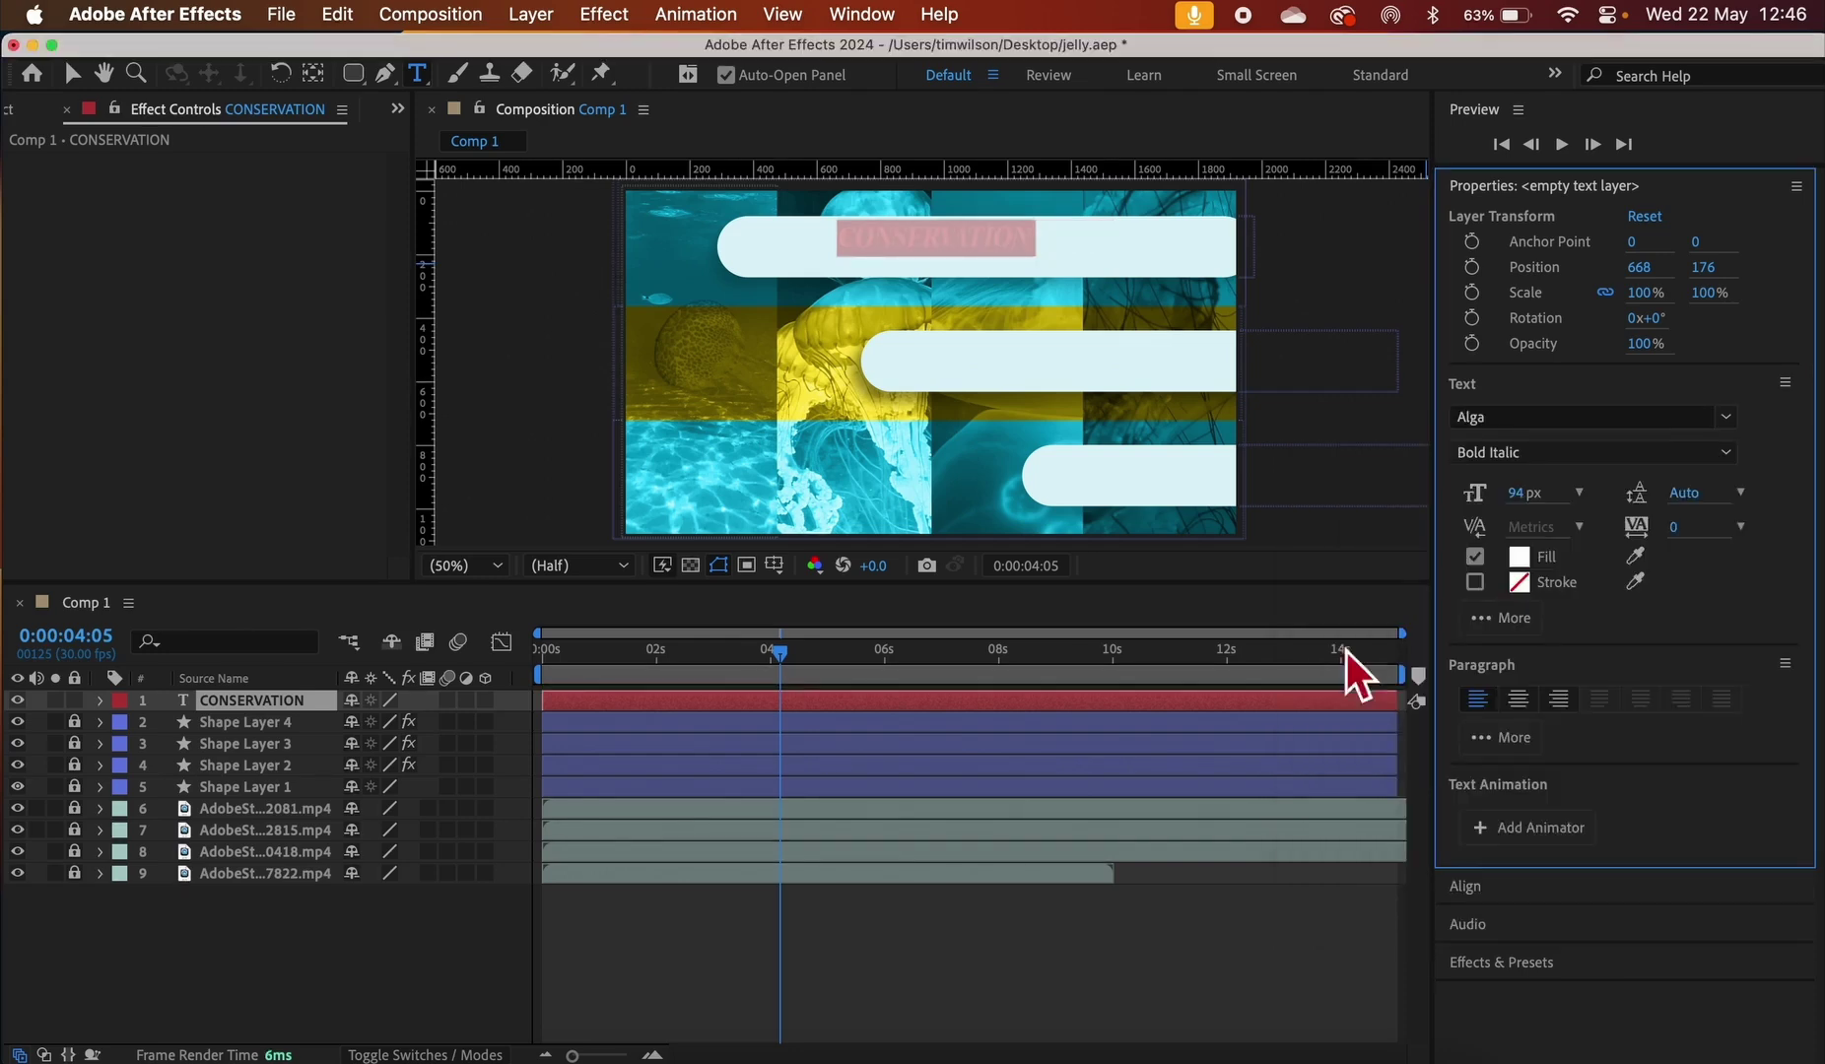
Set the CONSERVATION text's font to Arial Black and its size to 109 px
left_click(1726, 417)
scroll(1537, 885, "down", 3)
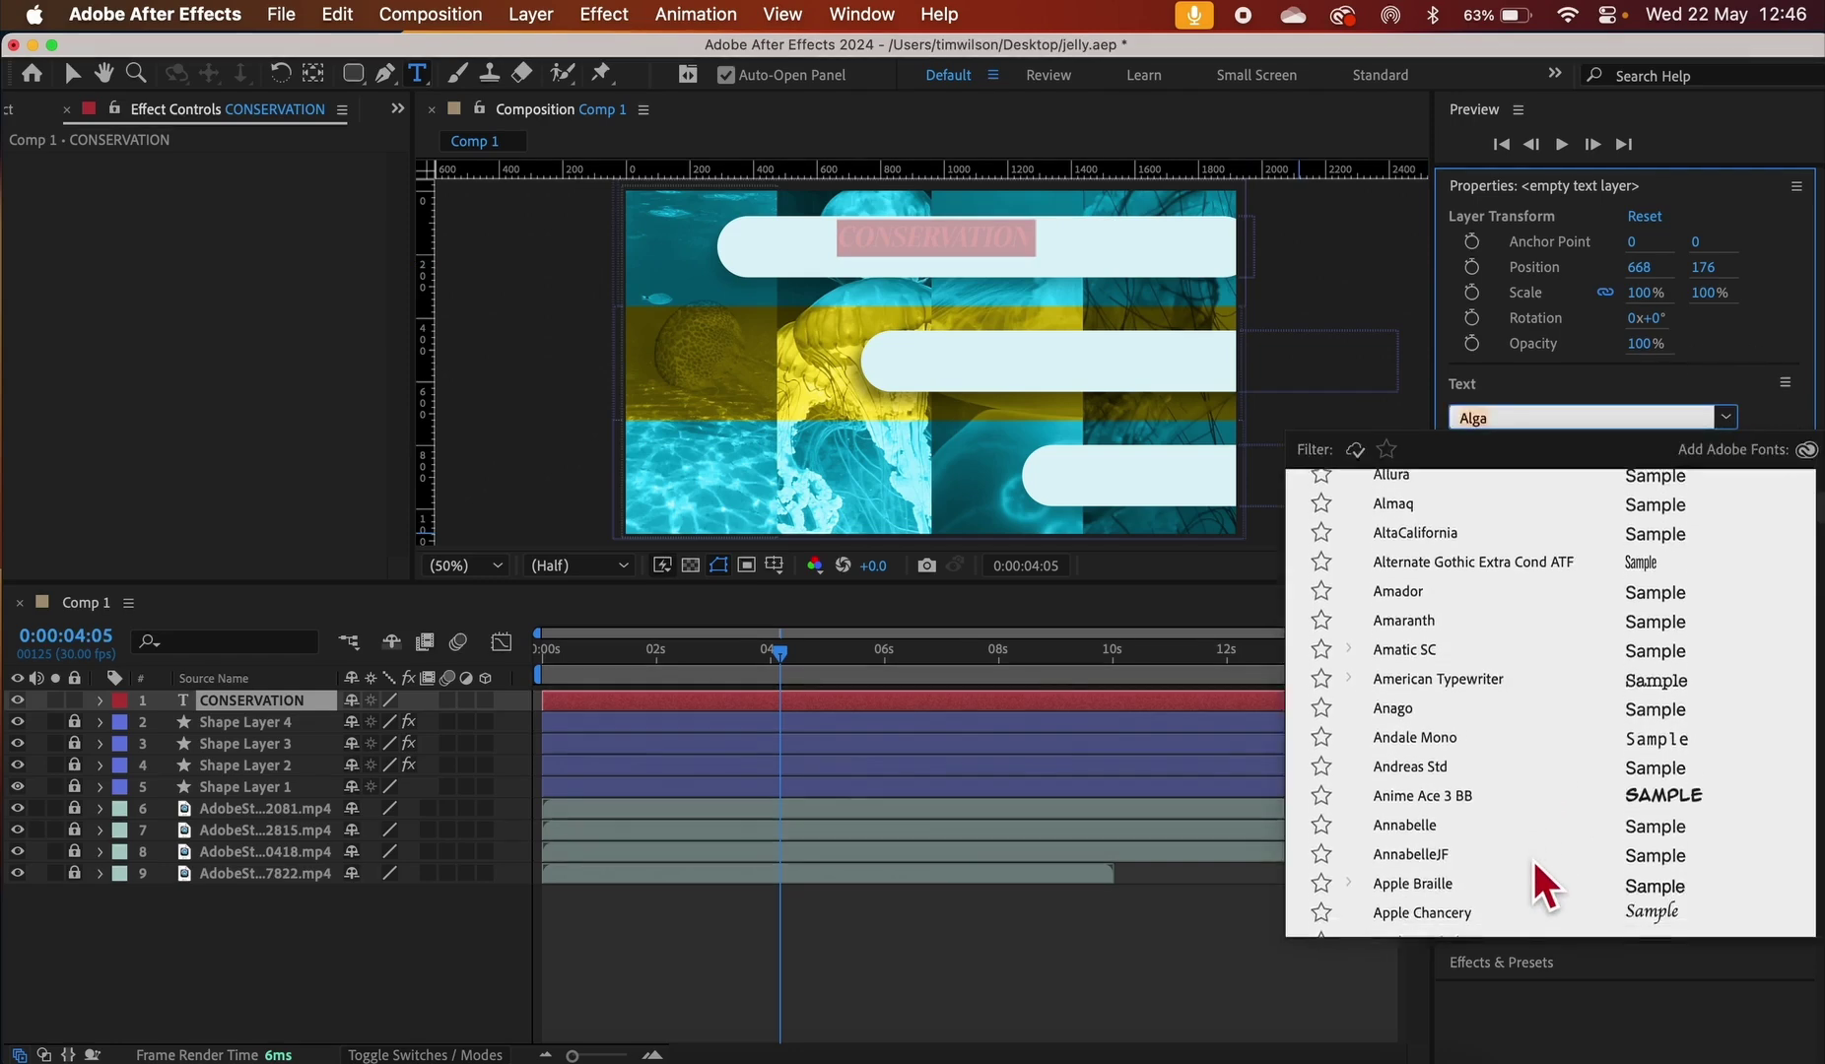
scroll(1537, 882, "down", 4)
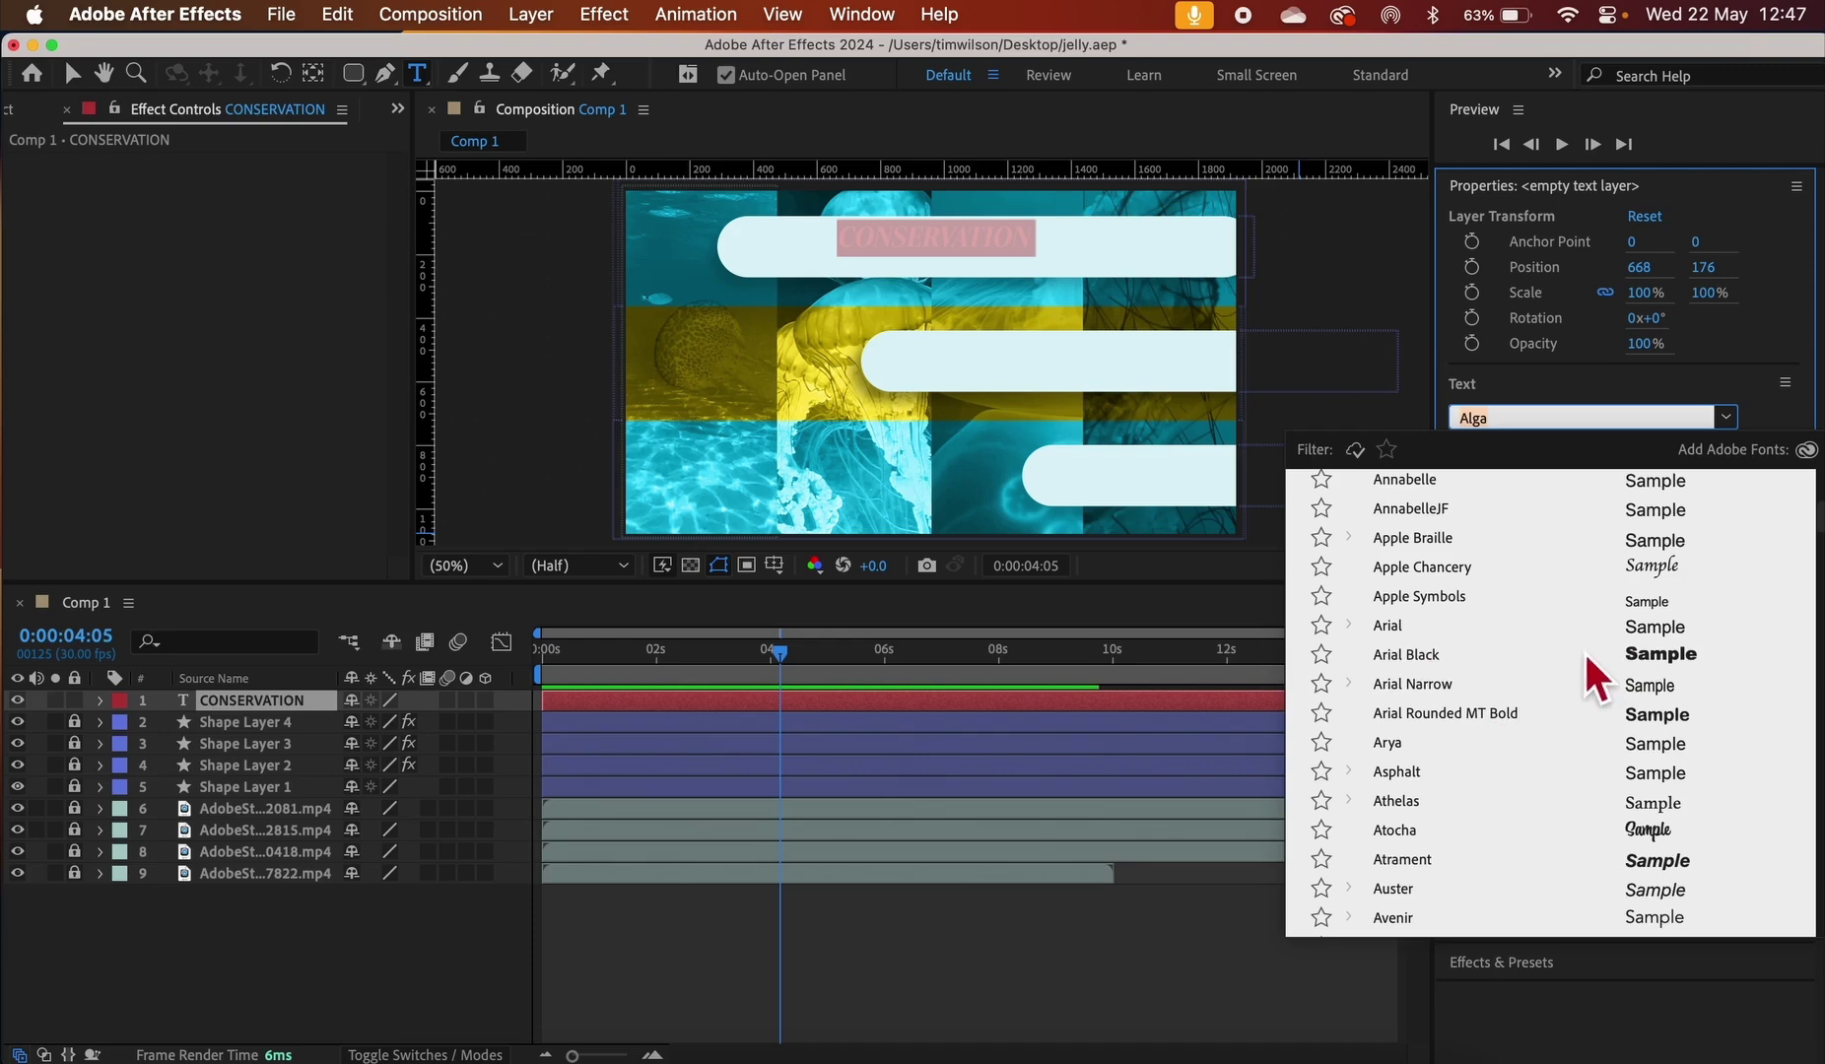
left_click(1659, 657)
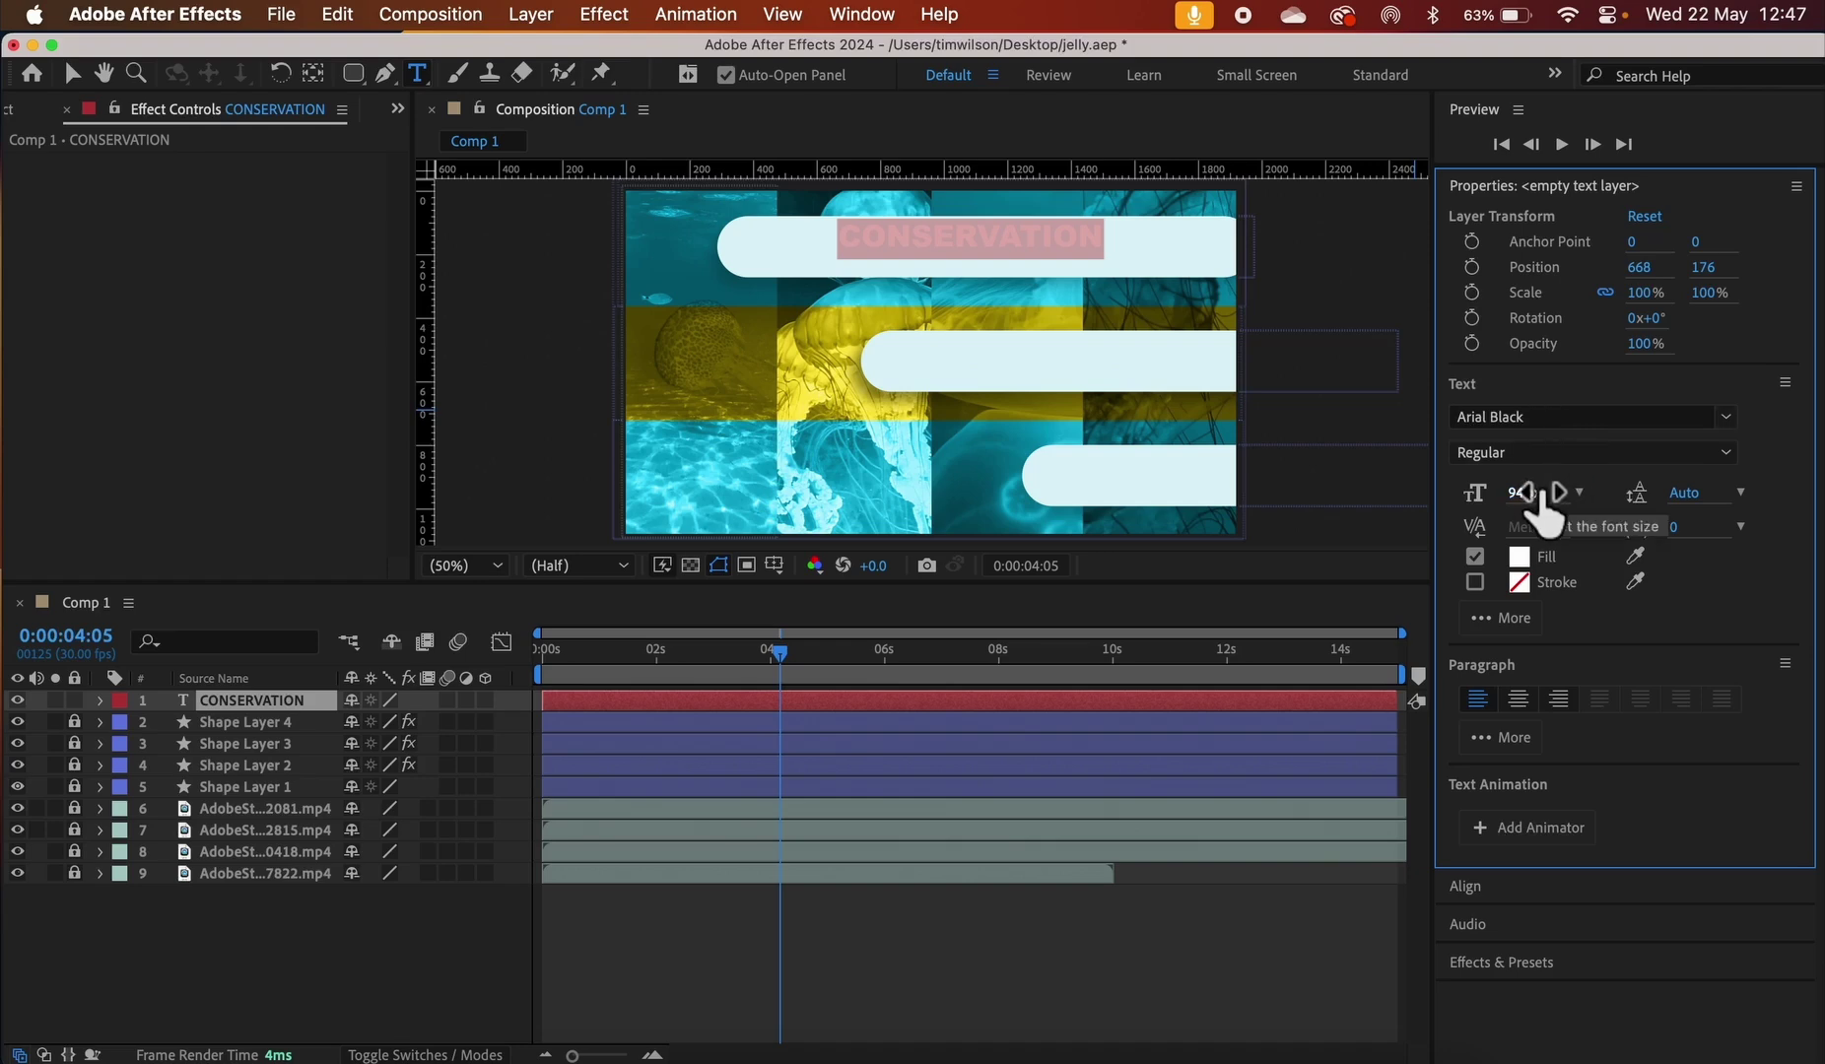
mouse_move(1523, 497)
left_mouse_down()
mouse_move(1572, 494)
mouse_move(1550, 495)
left_mouse_up()
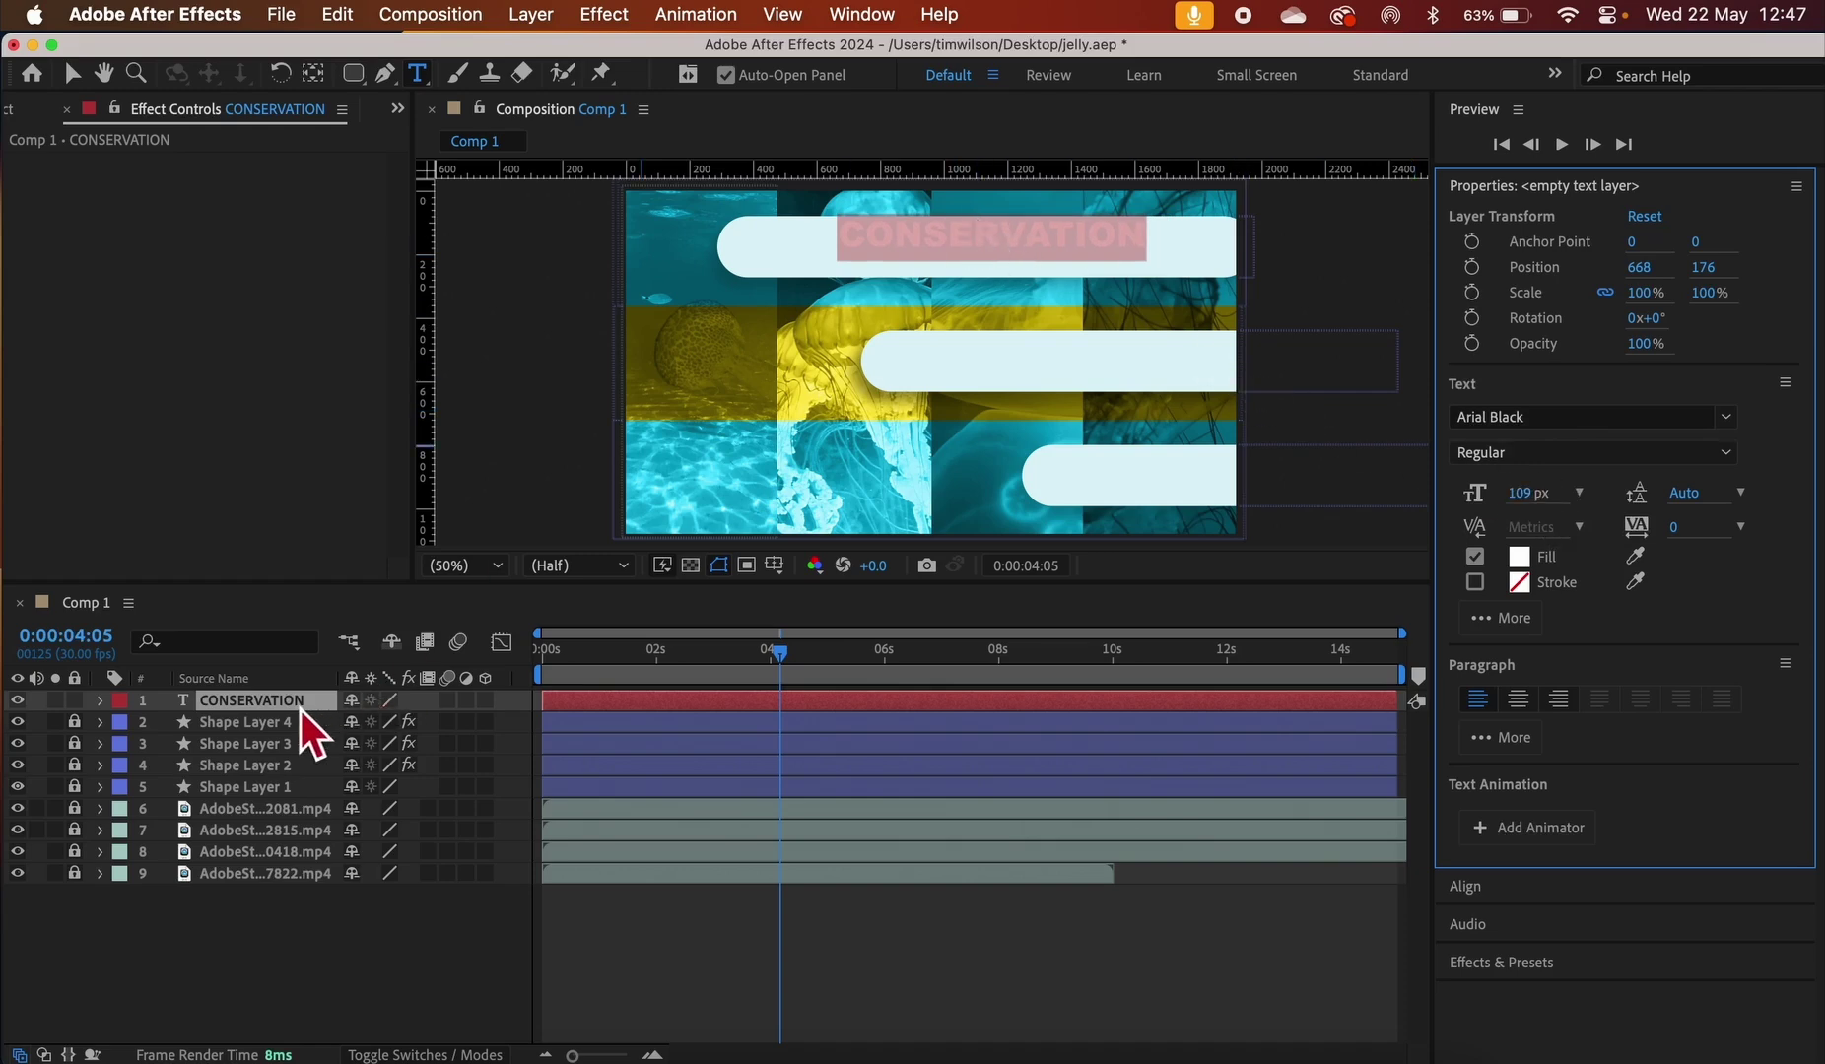
Reposition the CONSERVATION text layer at X 404, Y 216 so it sits inside the top bar
left_click(108, 701)
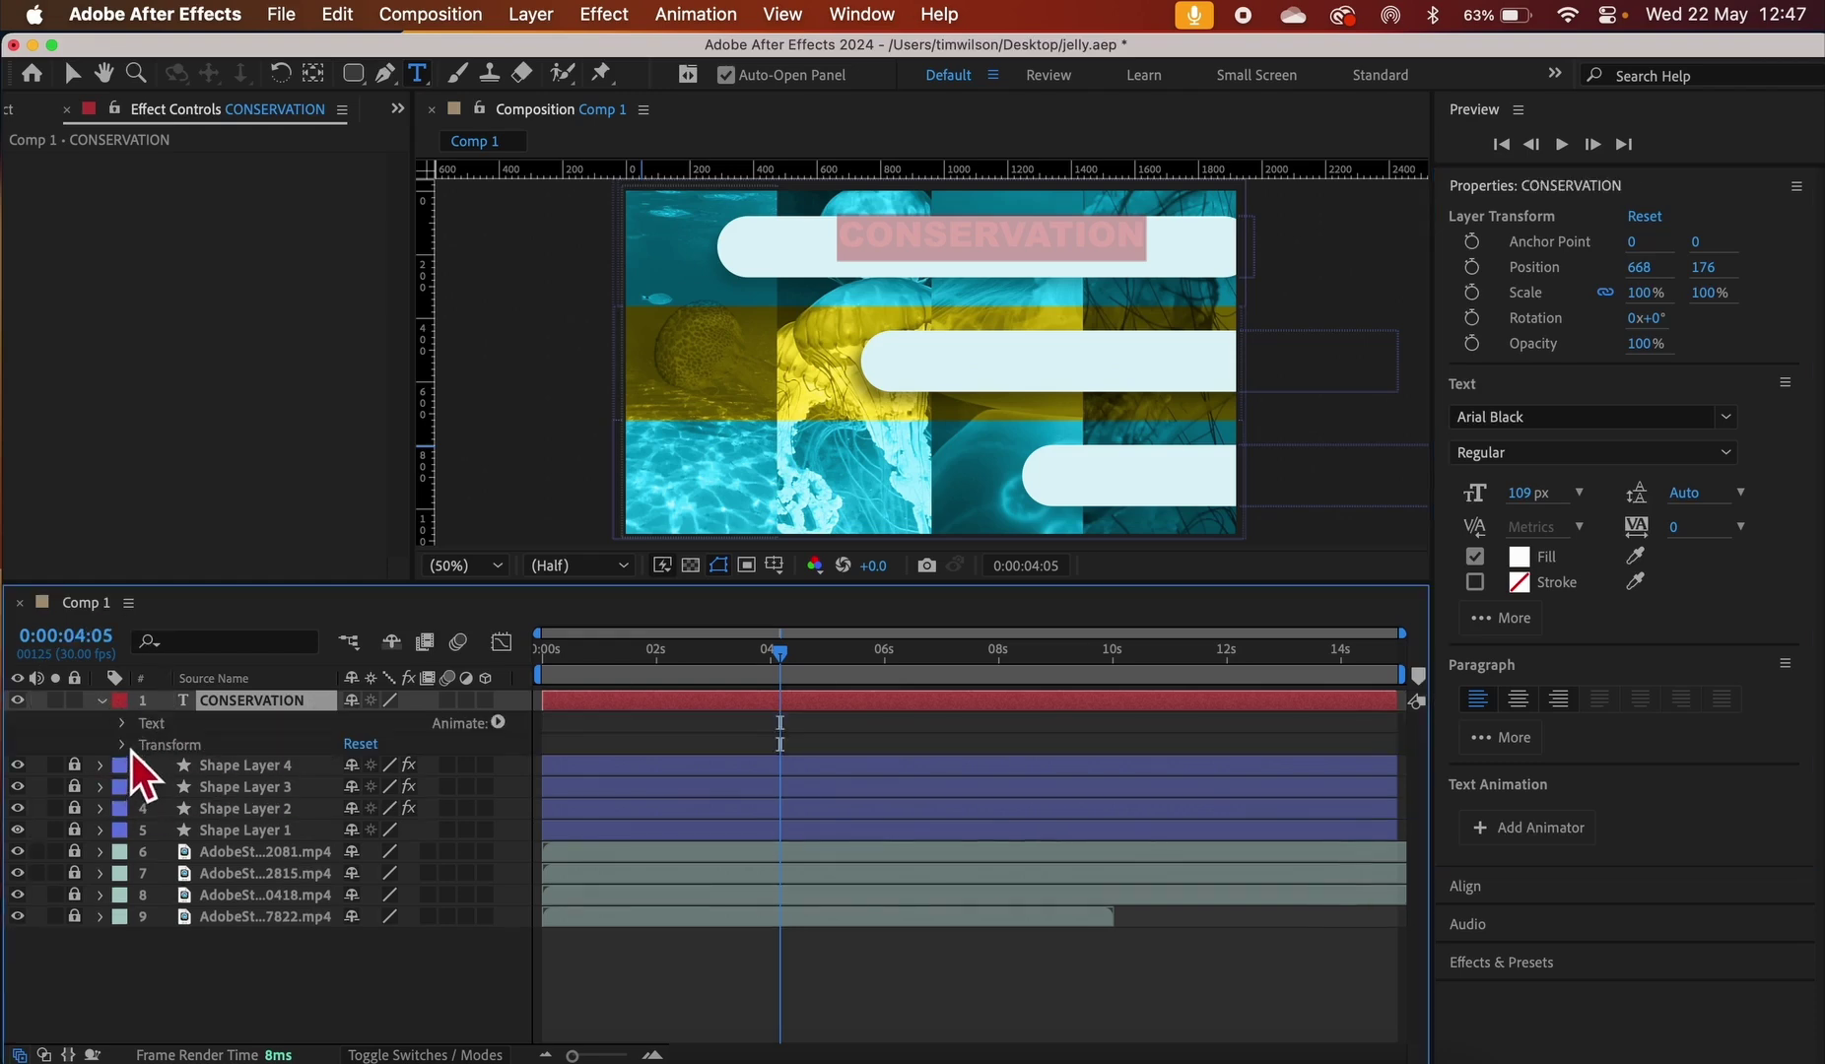
left_click(122, 745)
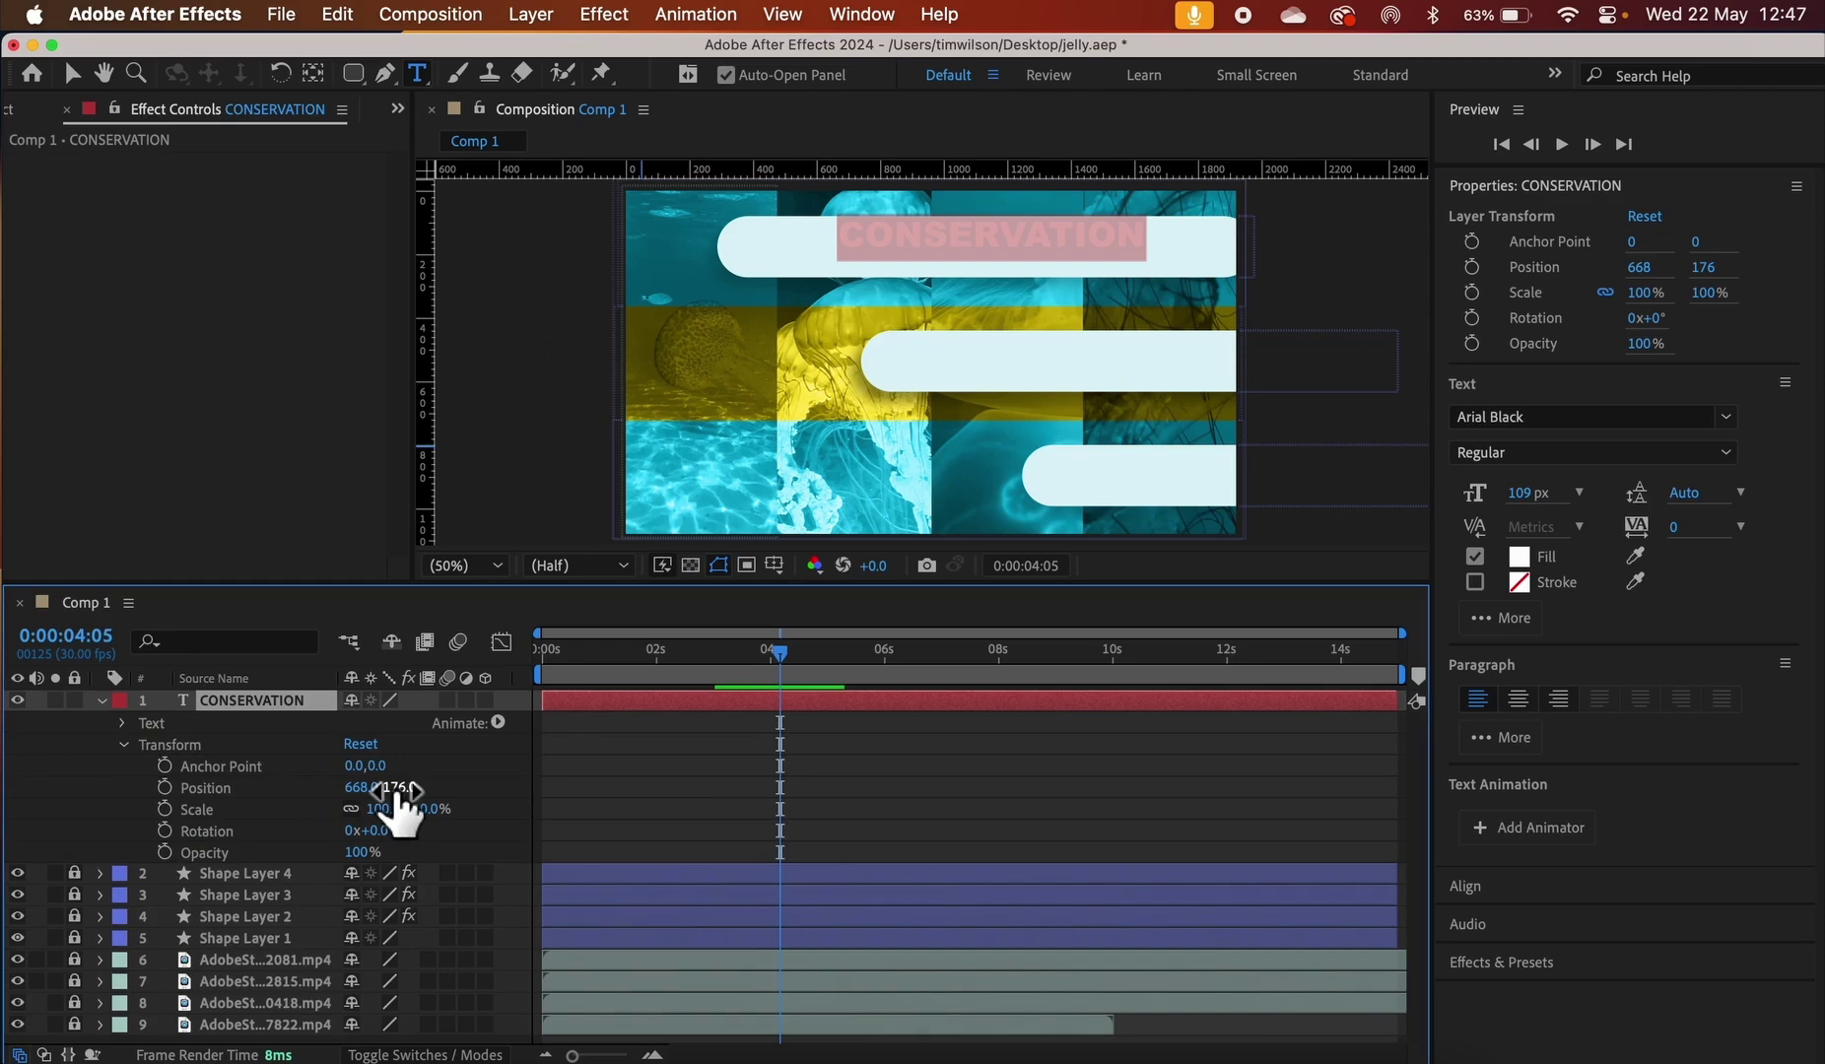
left_click_drag(394, 789, 71, 788)
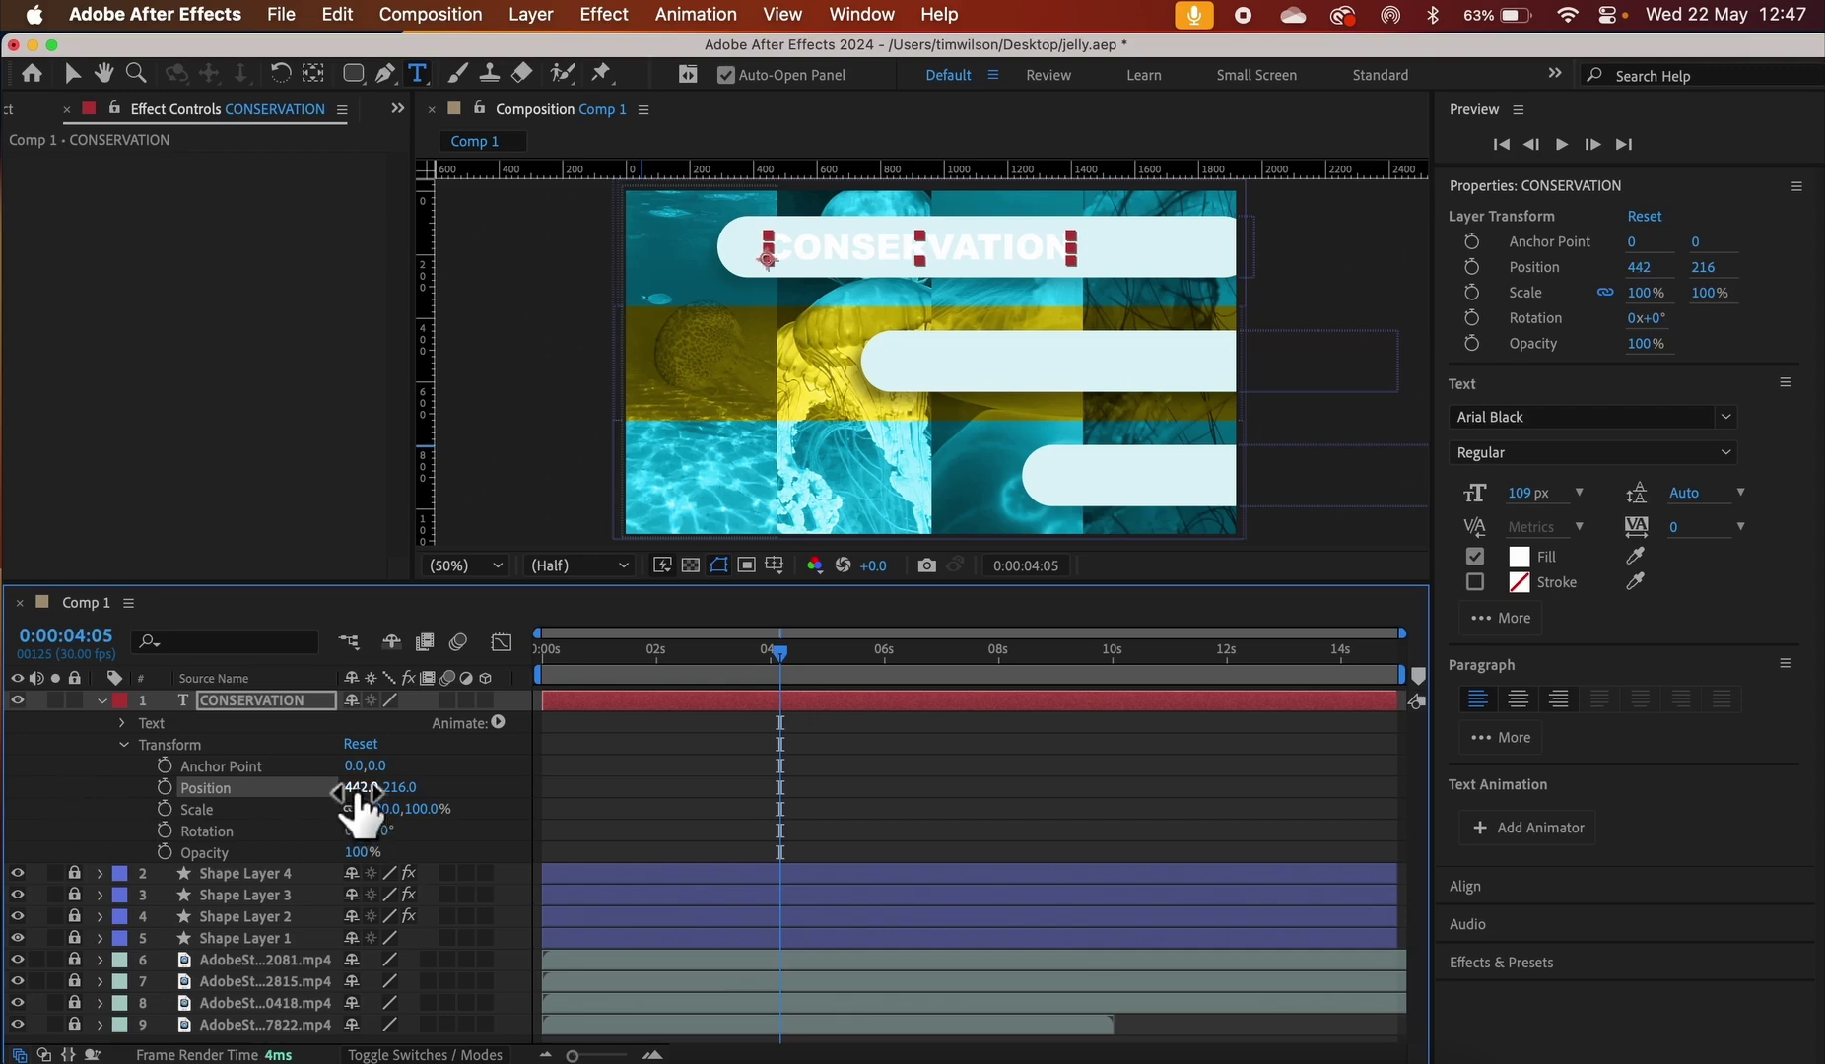
left_click_drag(357, 789, 305, 788)
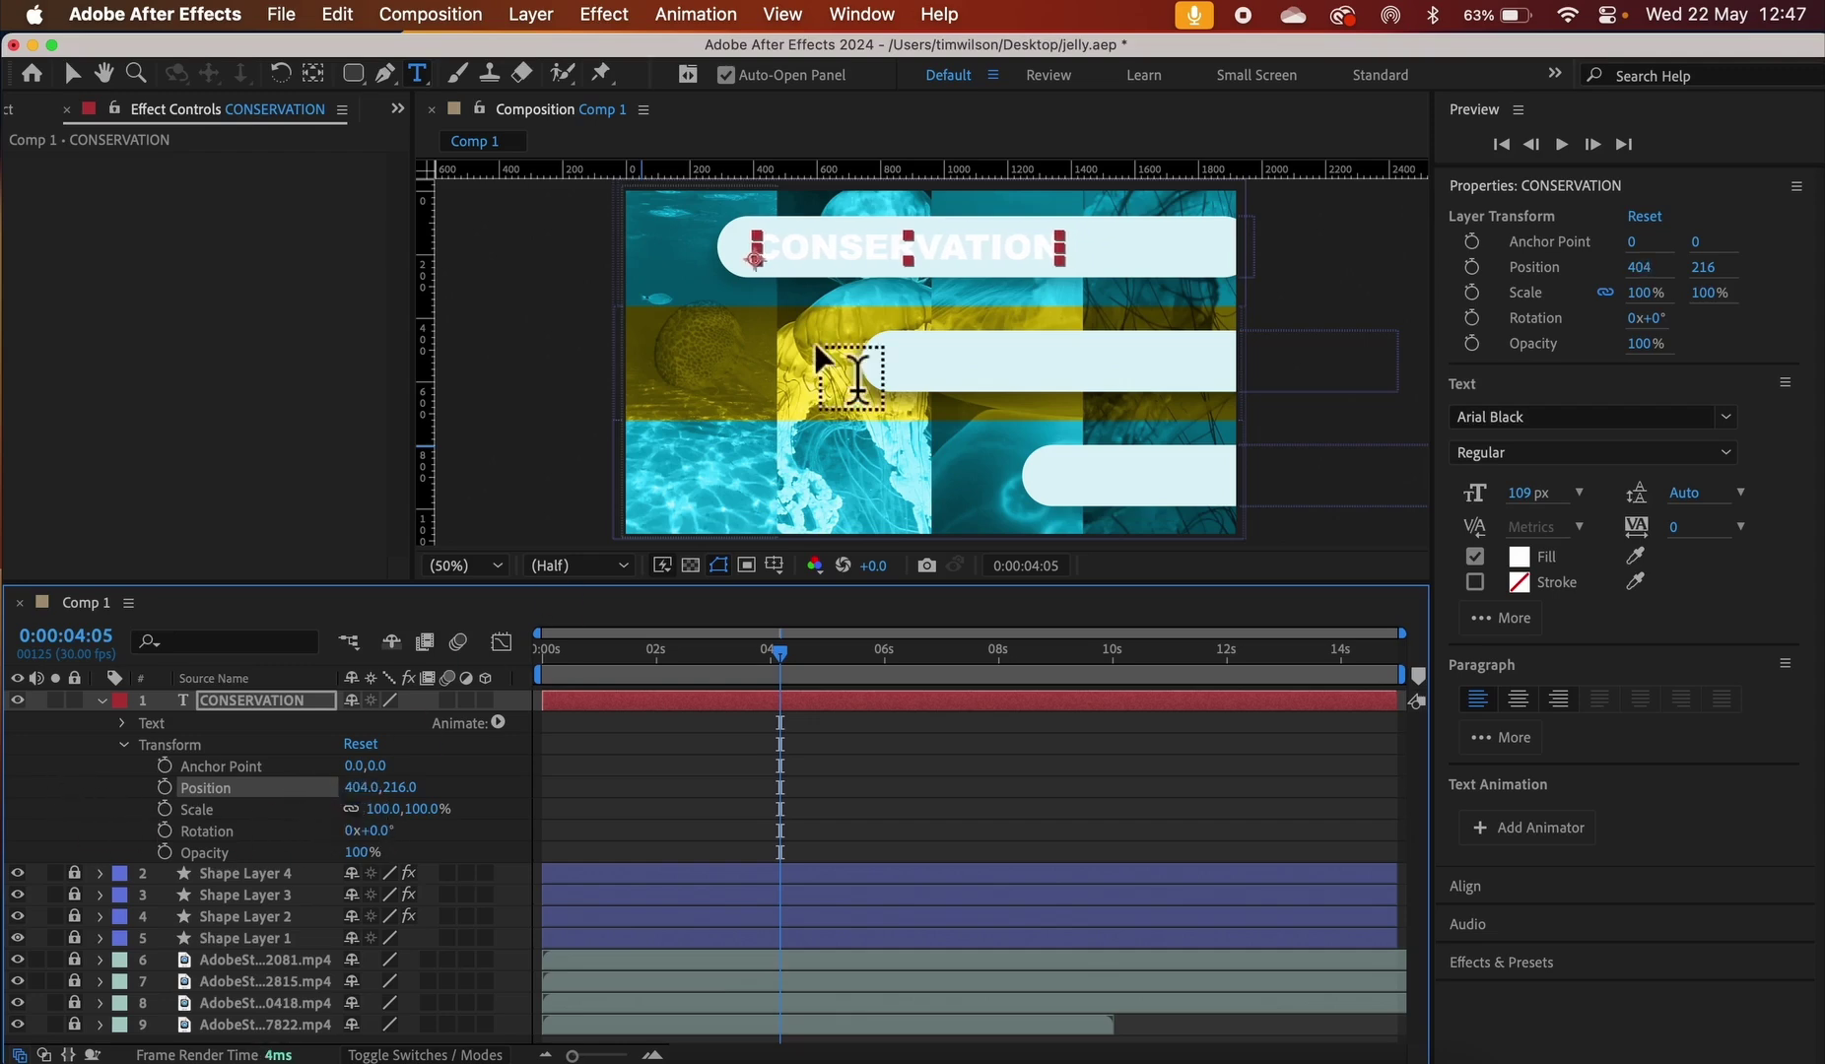
Change the CONSERVATION text's fill to teal 008DAA by sampling the colour from the video composition
double_click(824, 248)
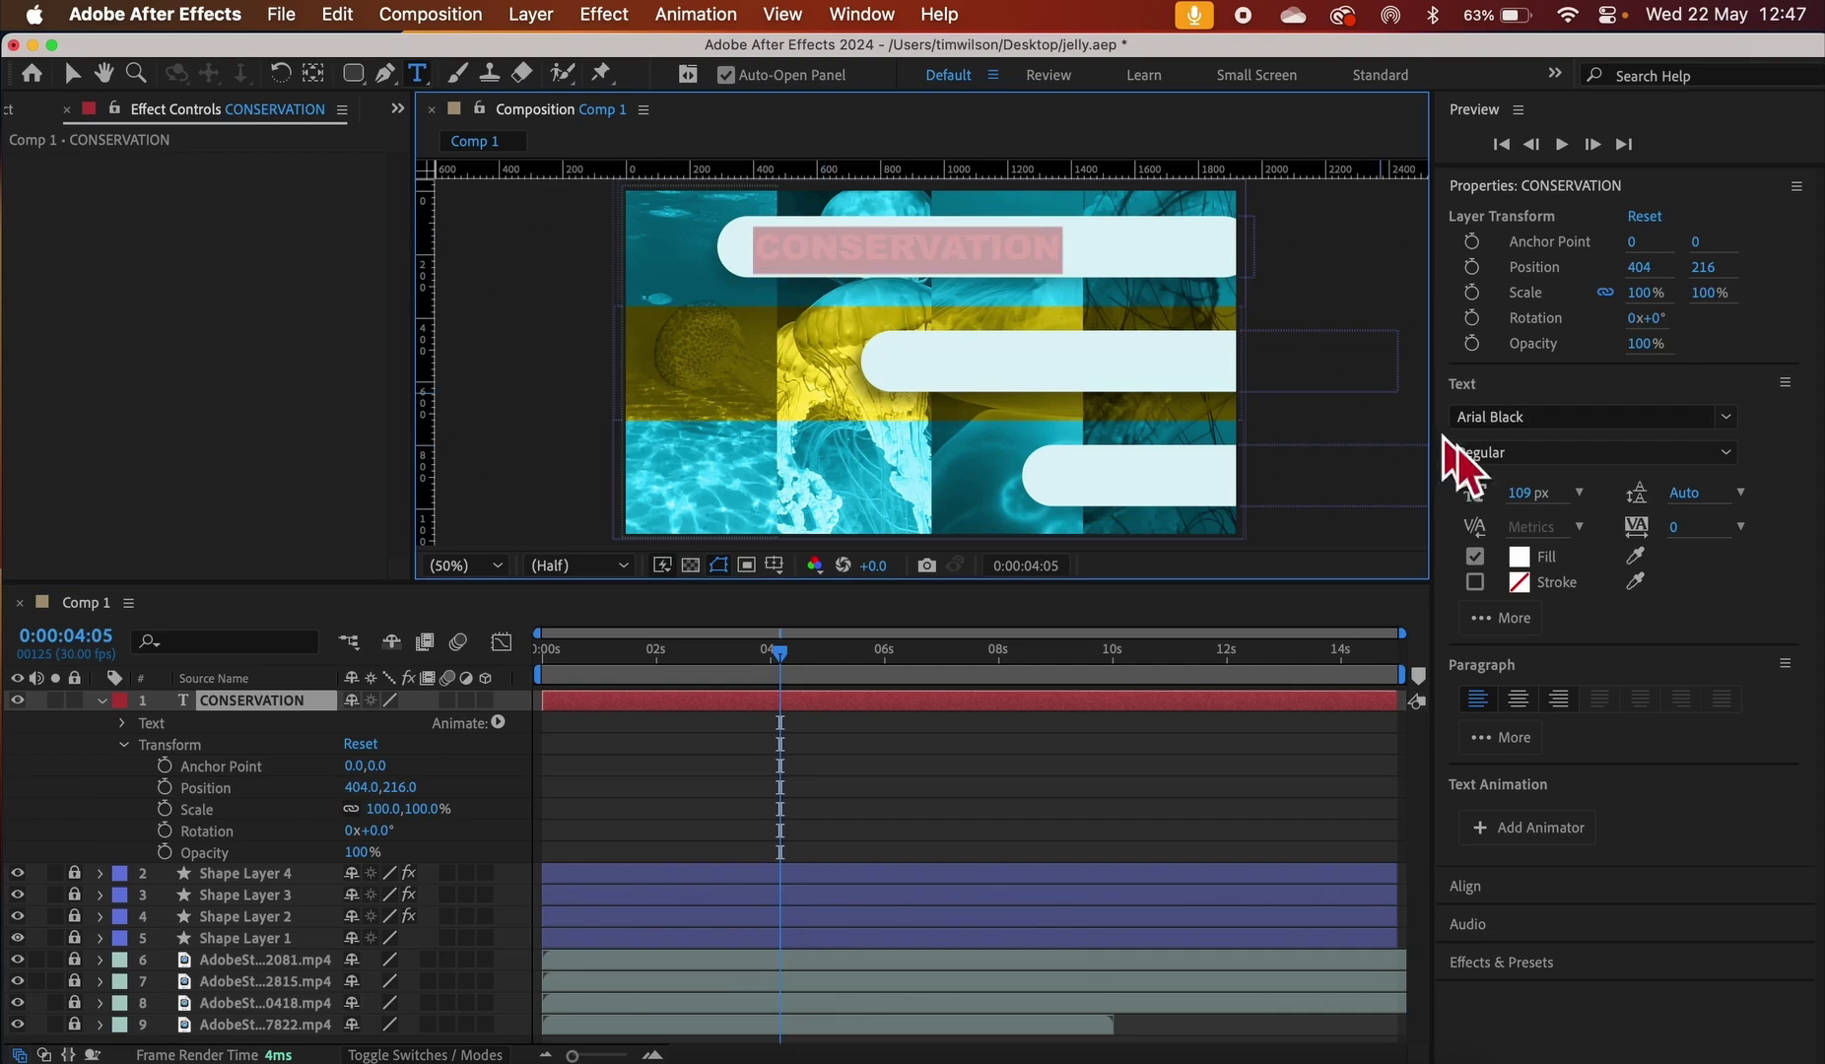
left_click(1520, 558)
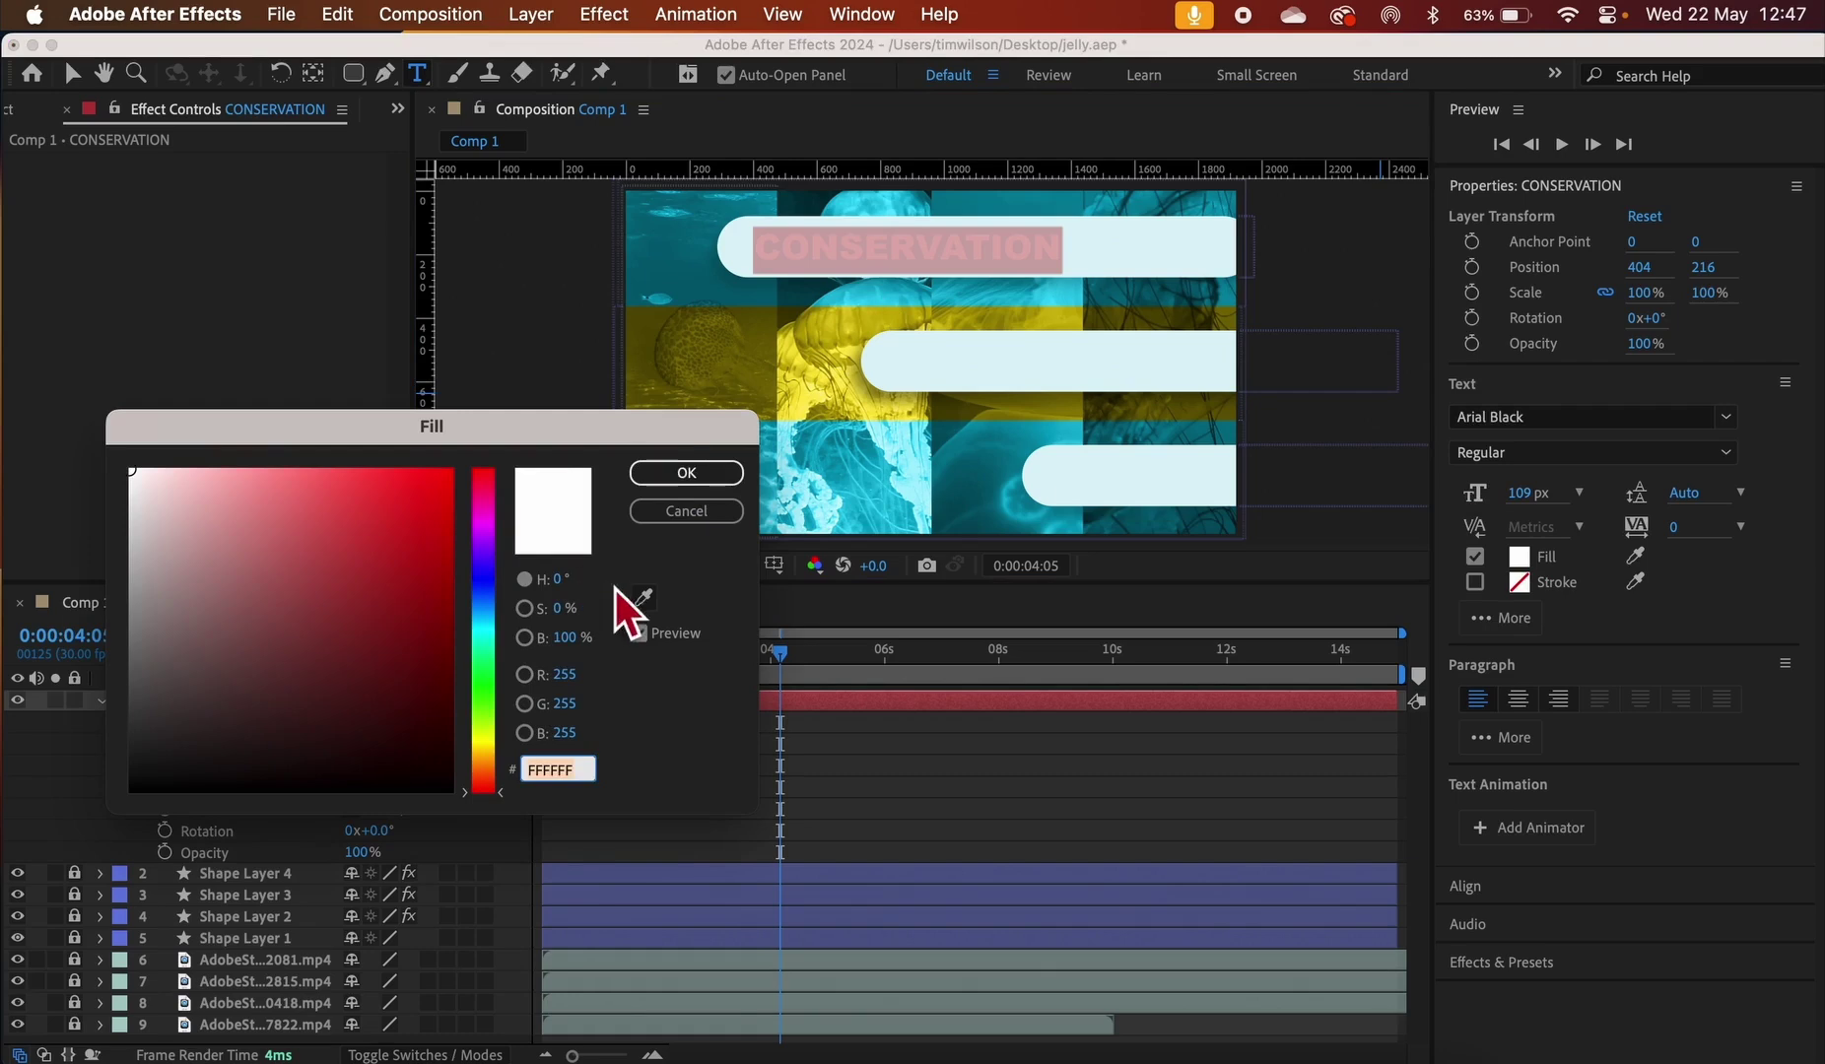
left_click(643, 598)
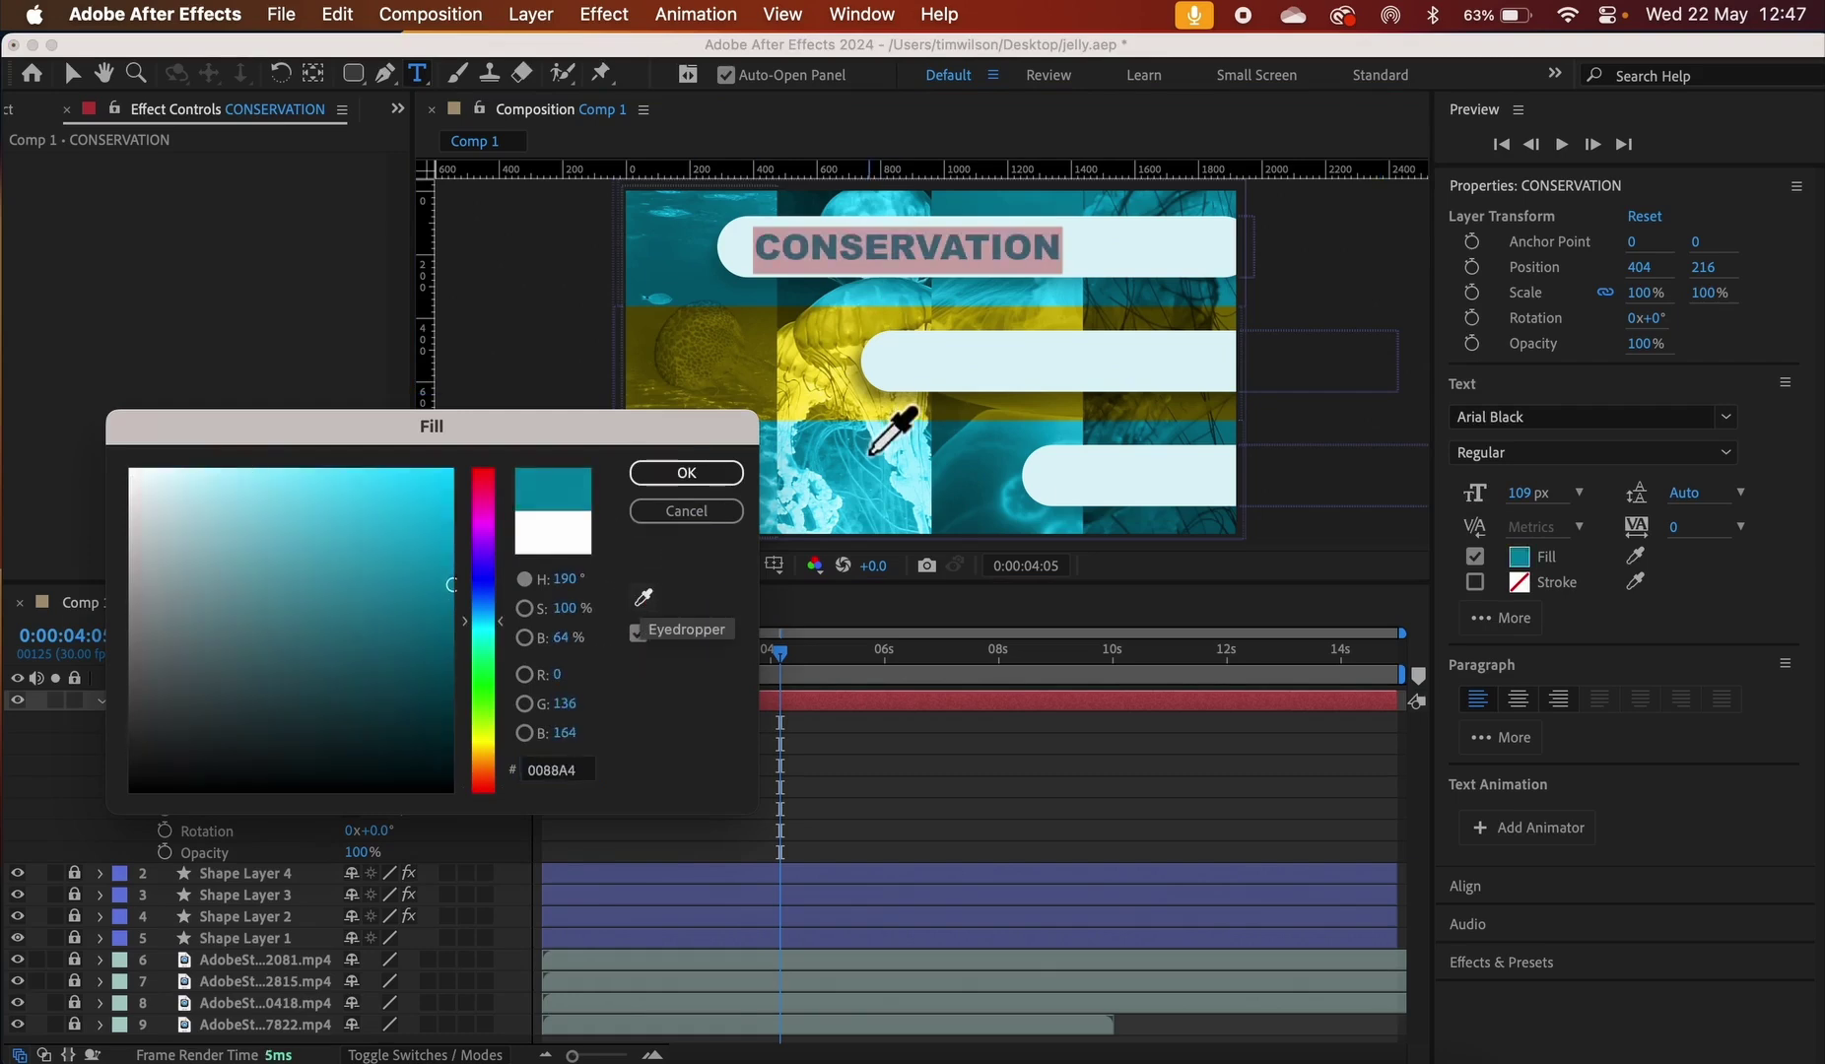
left_click(869, 456)
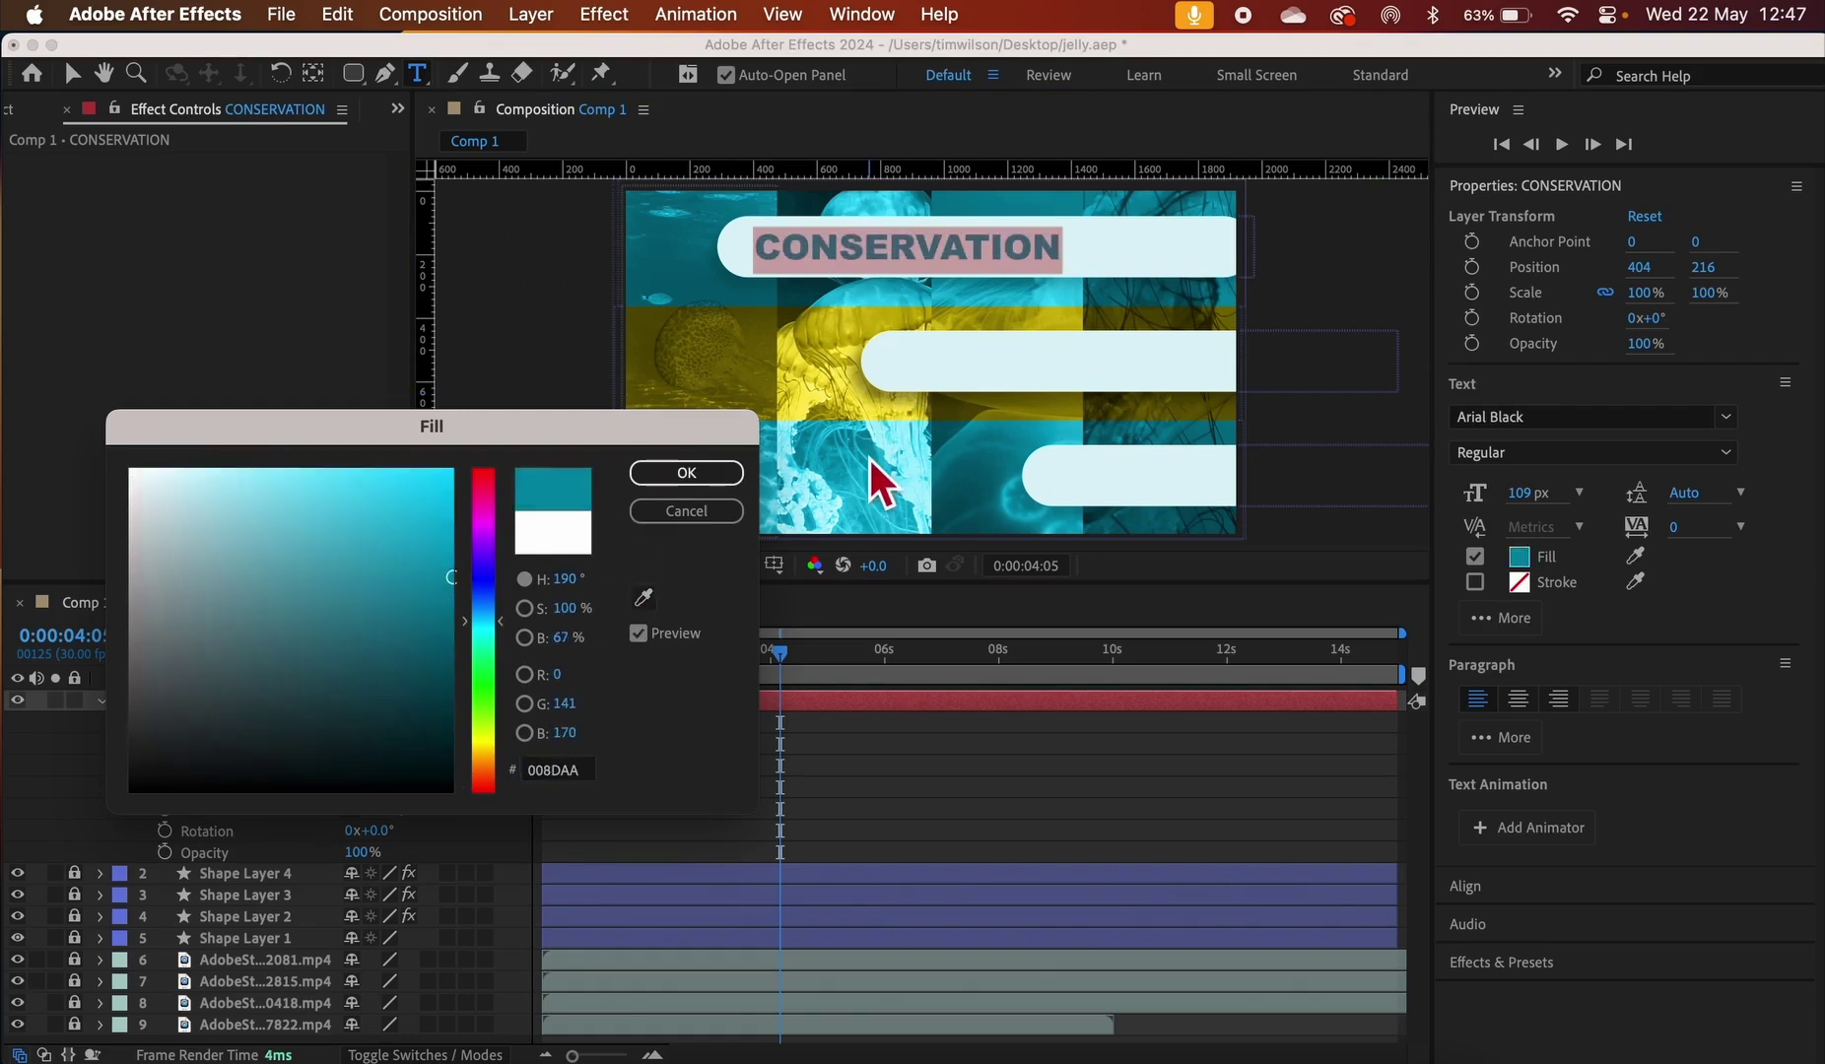
left_click(717, 471)
left_click(1074, 241)
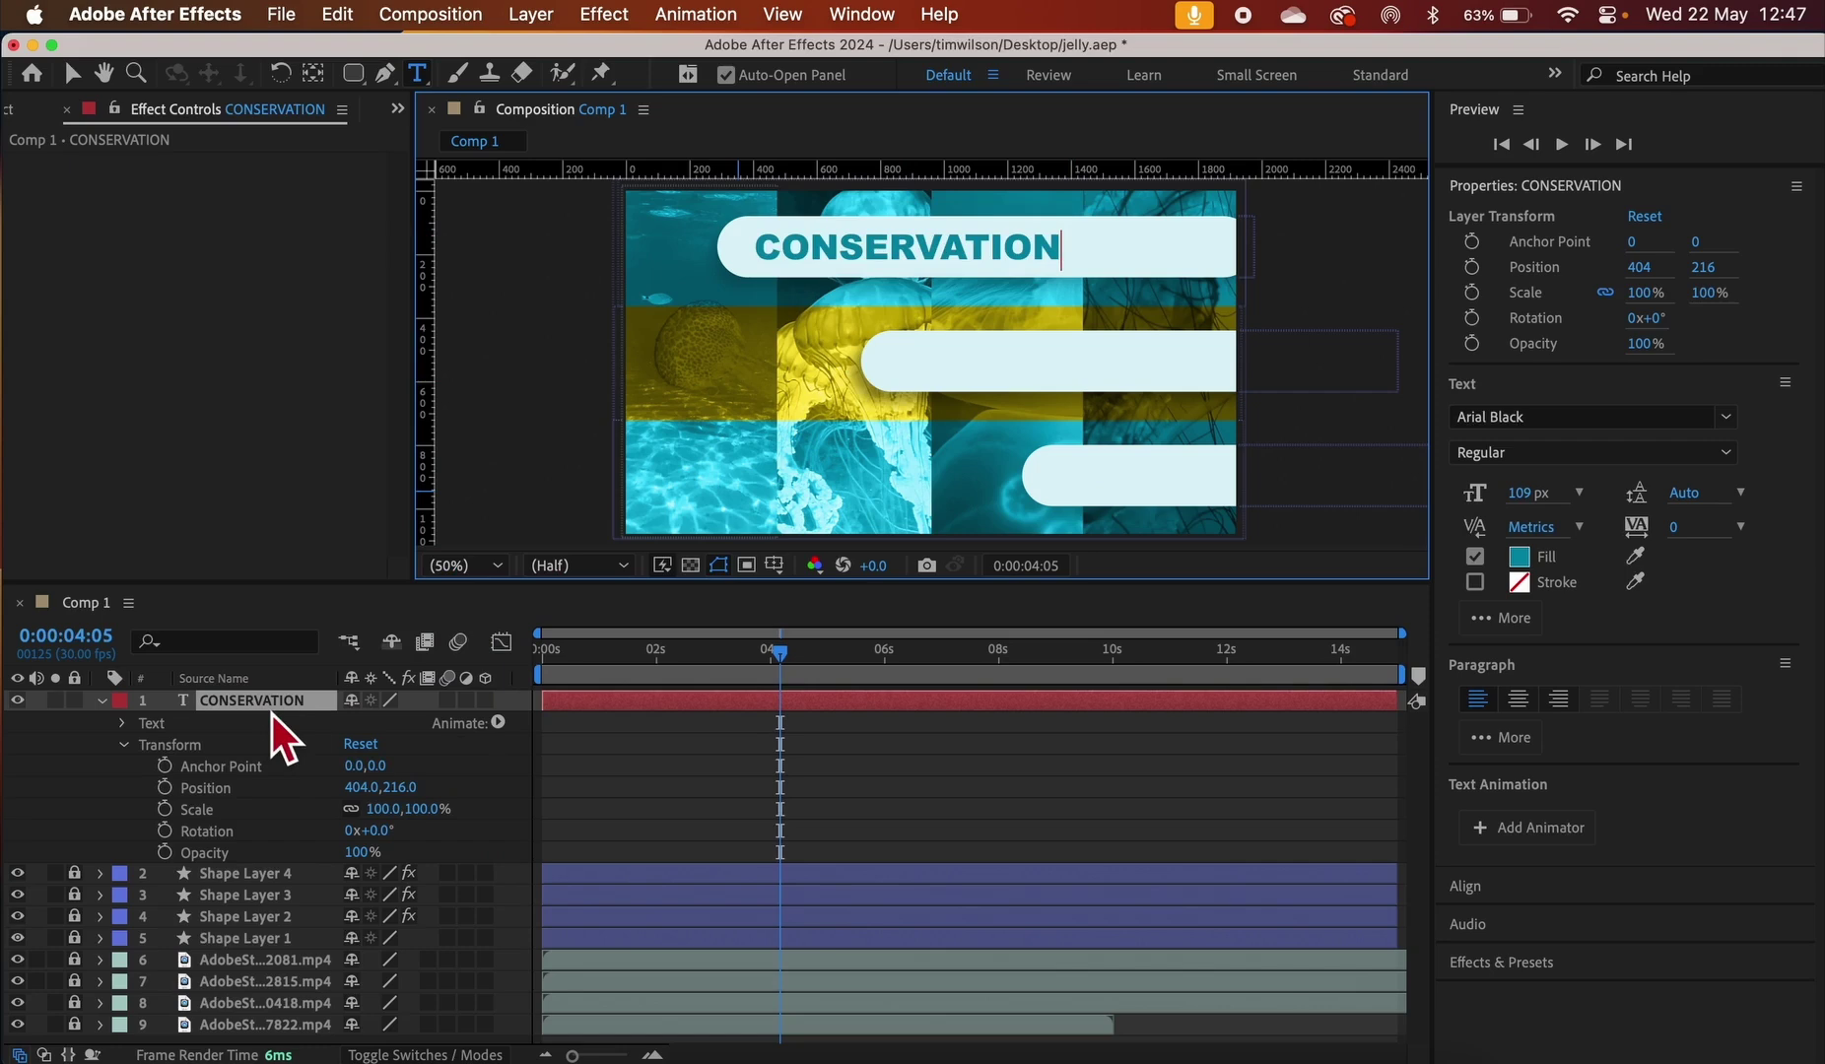
Duplicate the CONSERVATION text layer twice
left_click(325, 704)
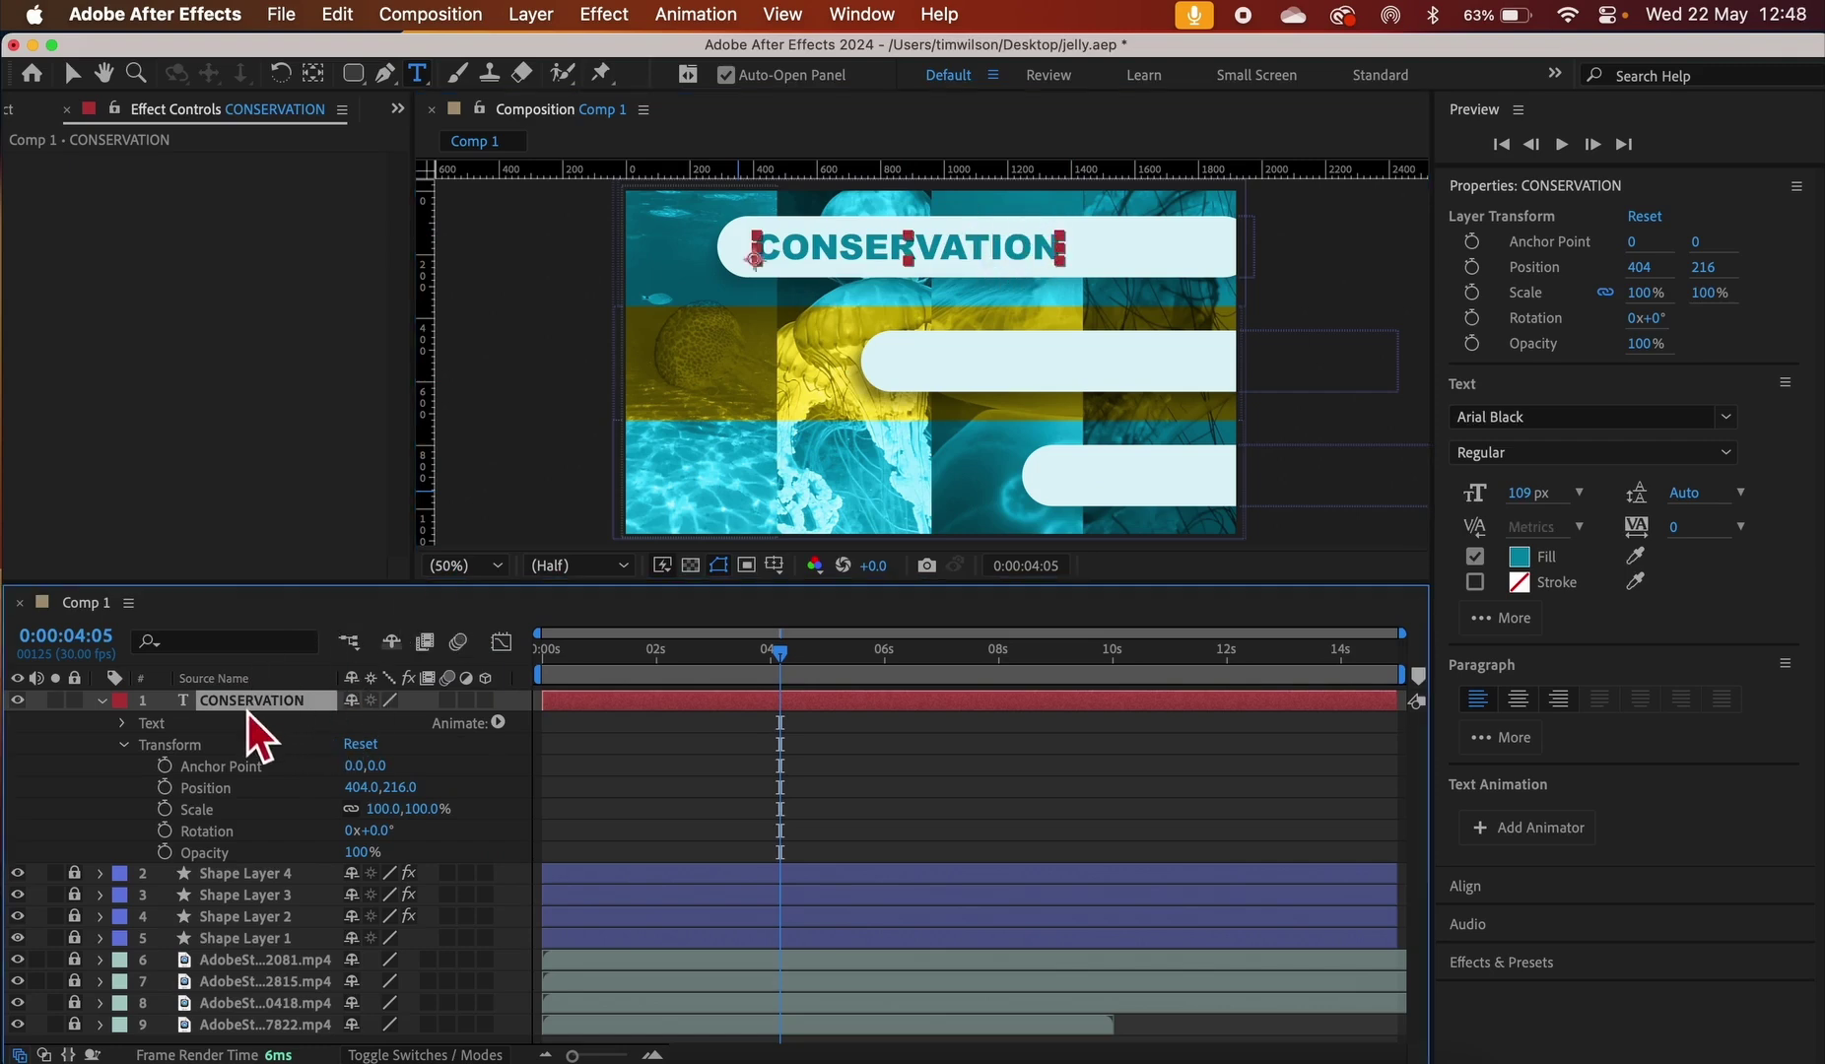
key("super+d")
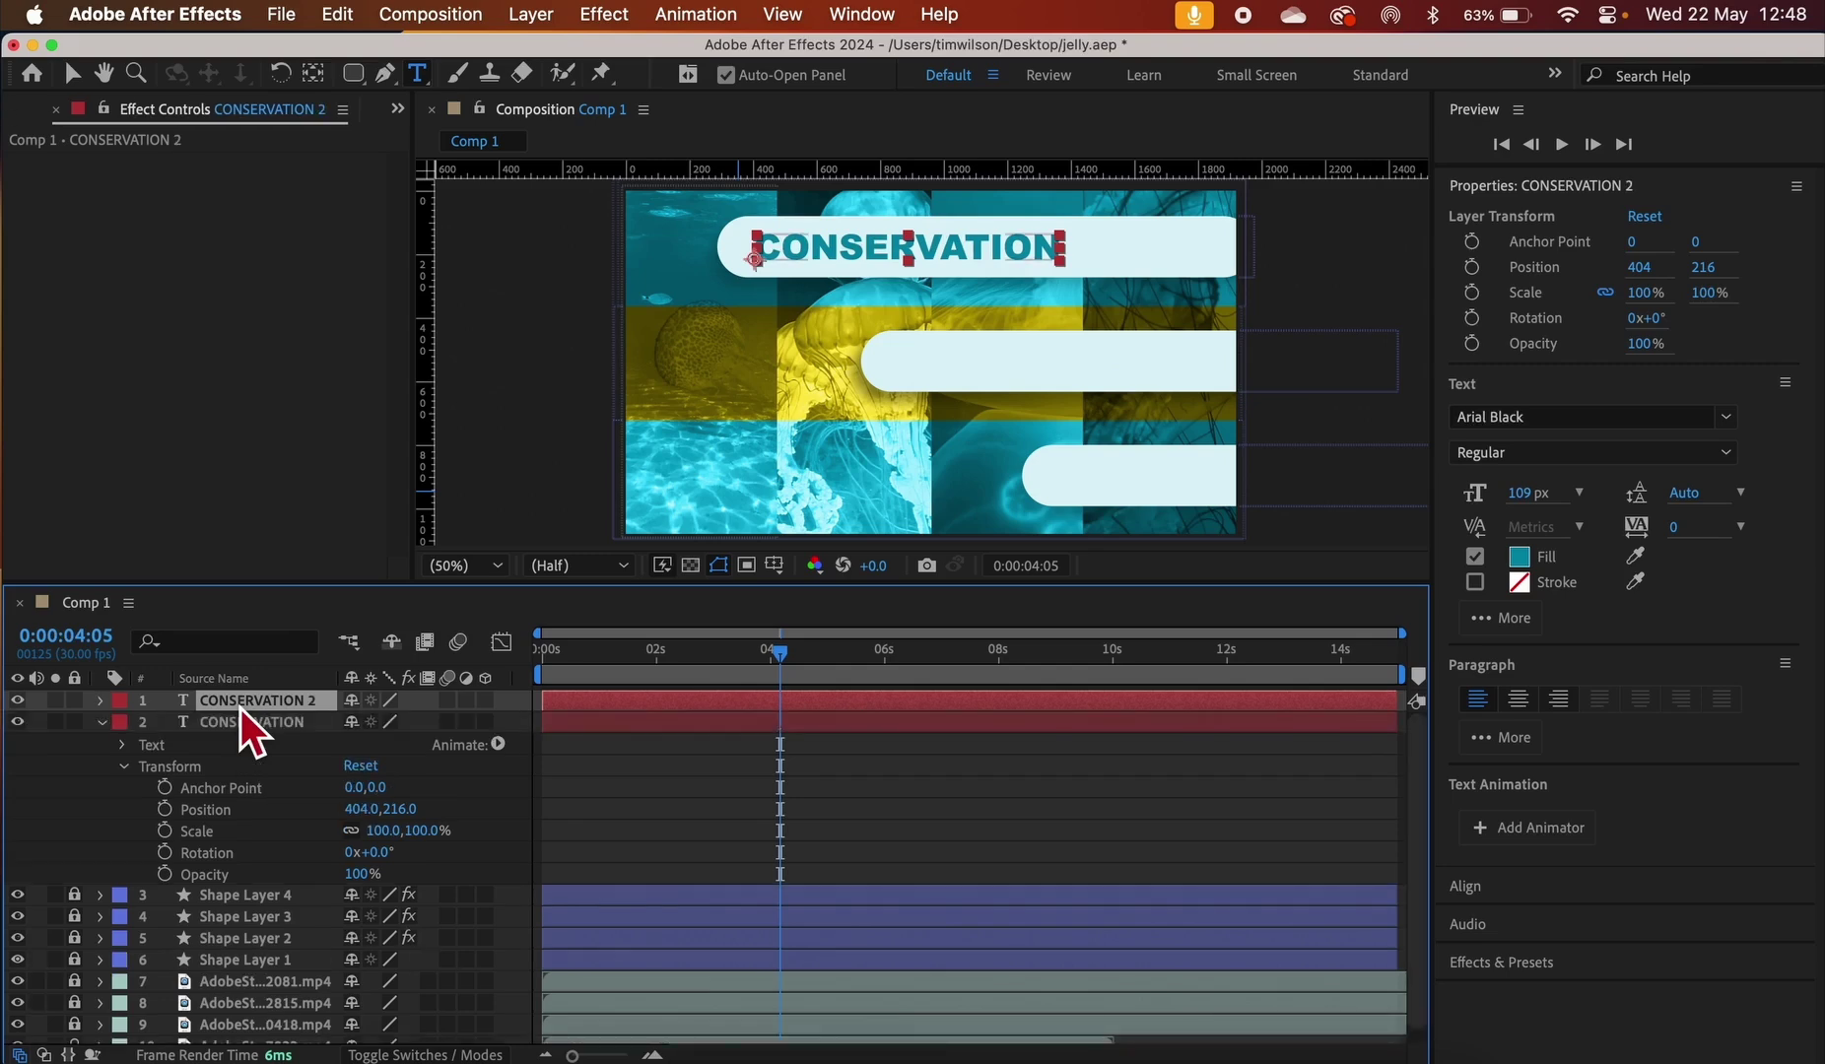
key("super+d")
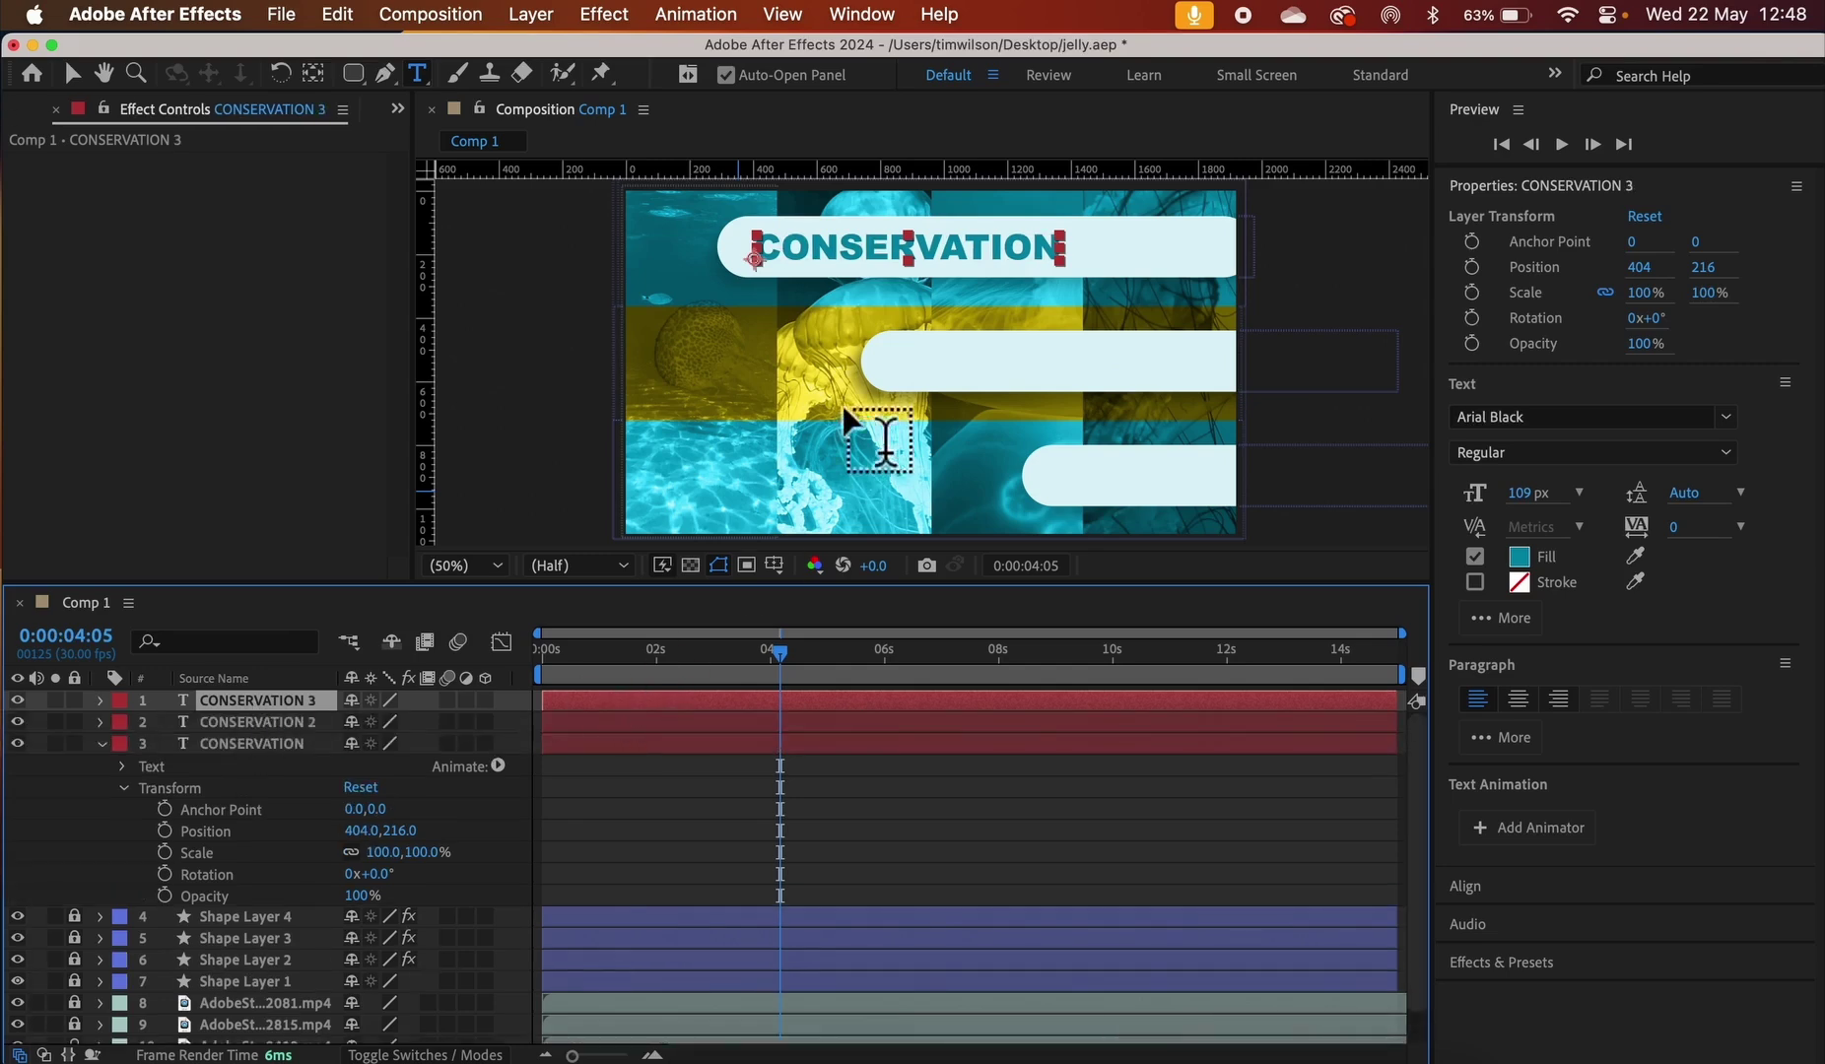
Move the CONSERVATION 3 copy onto the middle bar at about 812, 580 and the CONSERVATION 2 copy onto the bottom bar at about 1200, 932
left_click(74, 74)
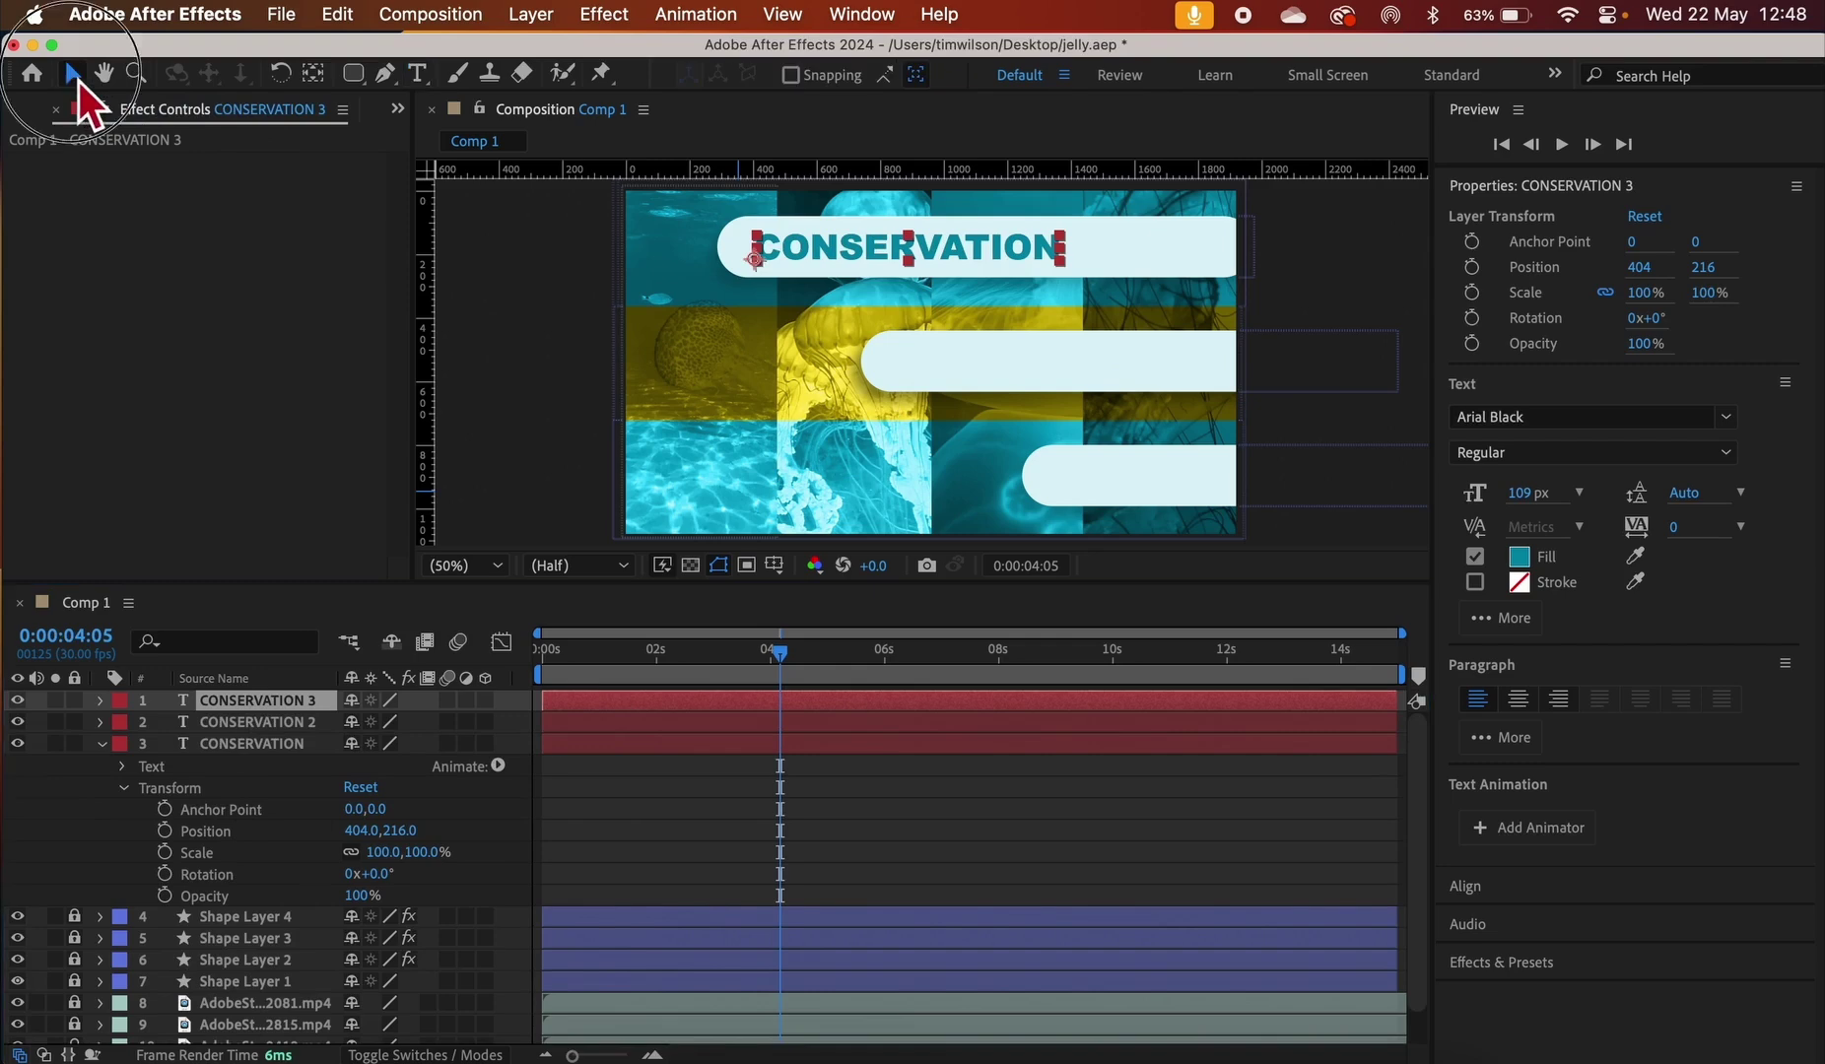
left_click_drag(883, 246, 1006, 359)
left_click(912, 246)
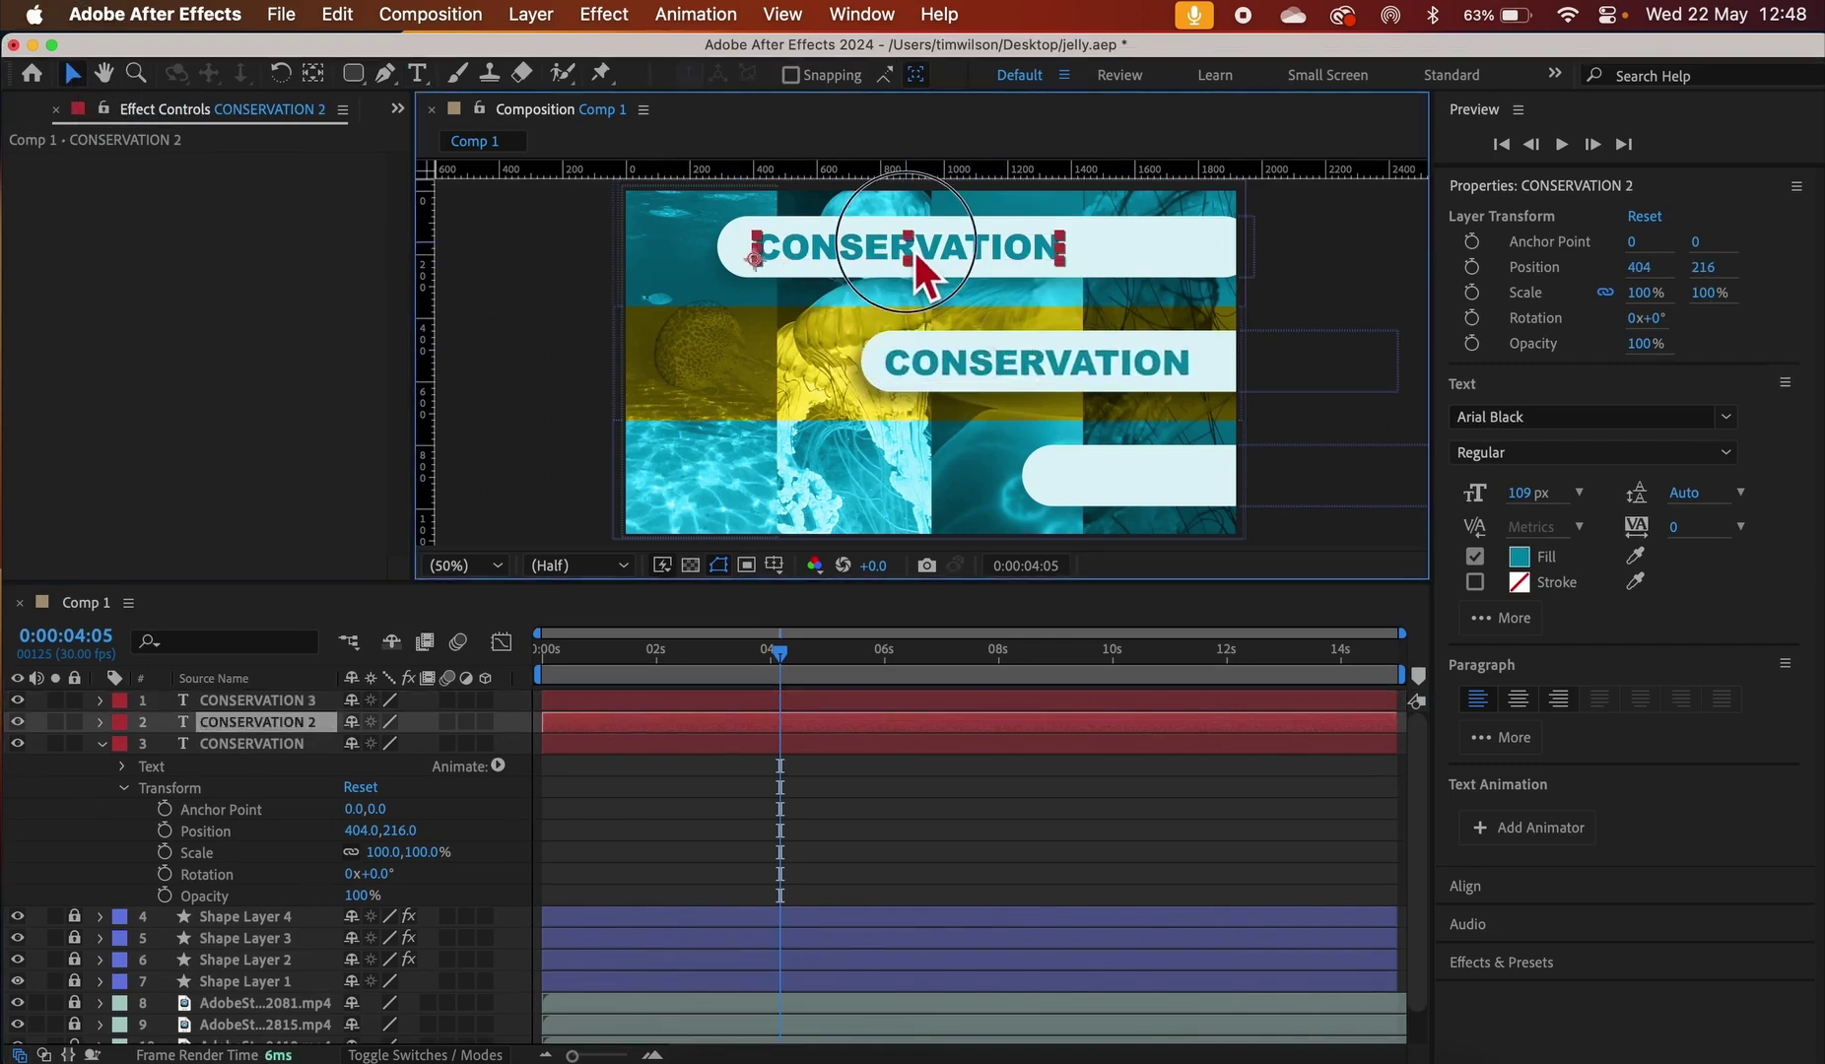
left_click_drag(912, 246, 1020, 389)
key("super+z")
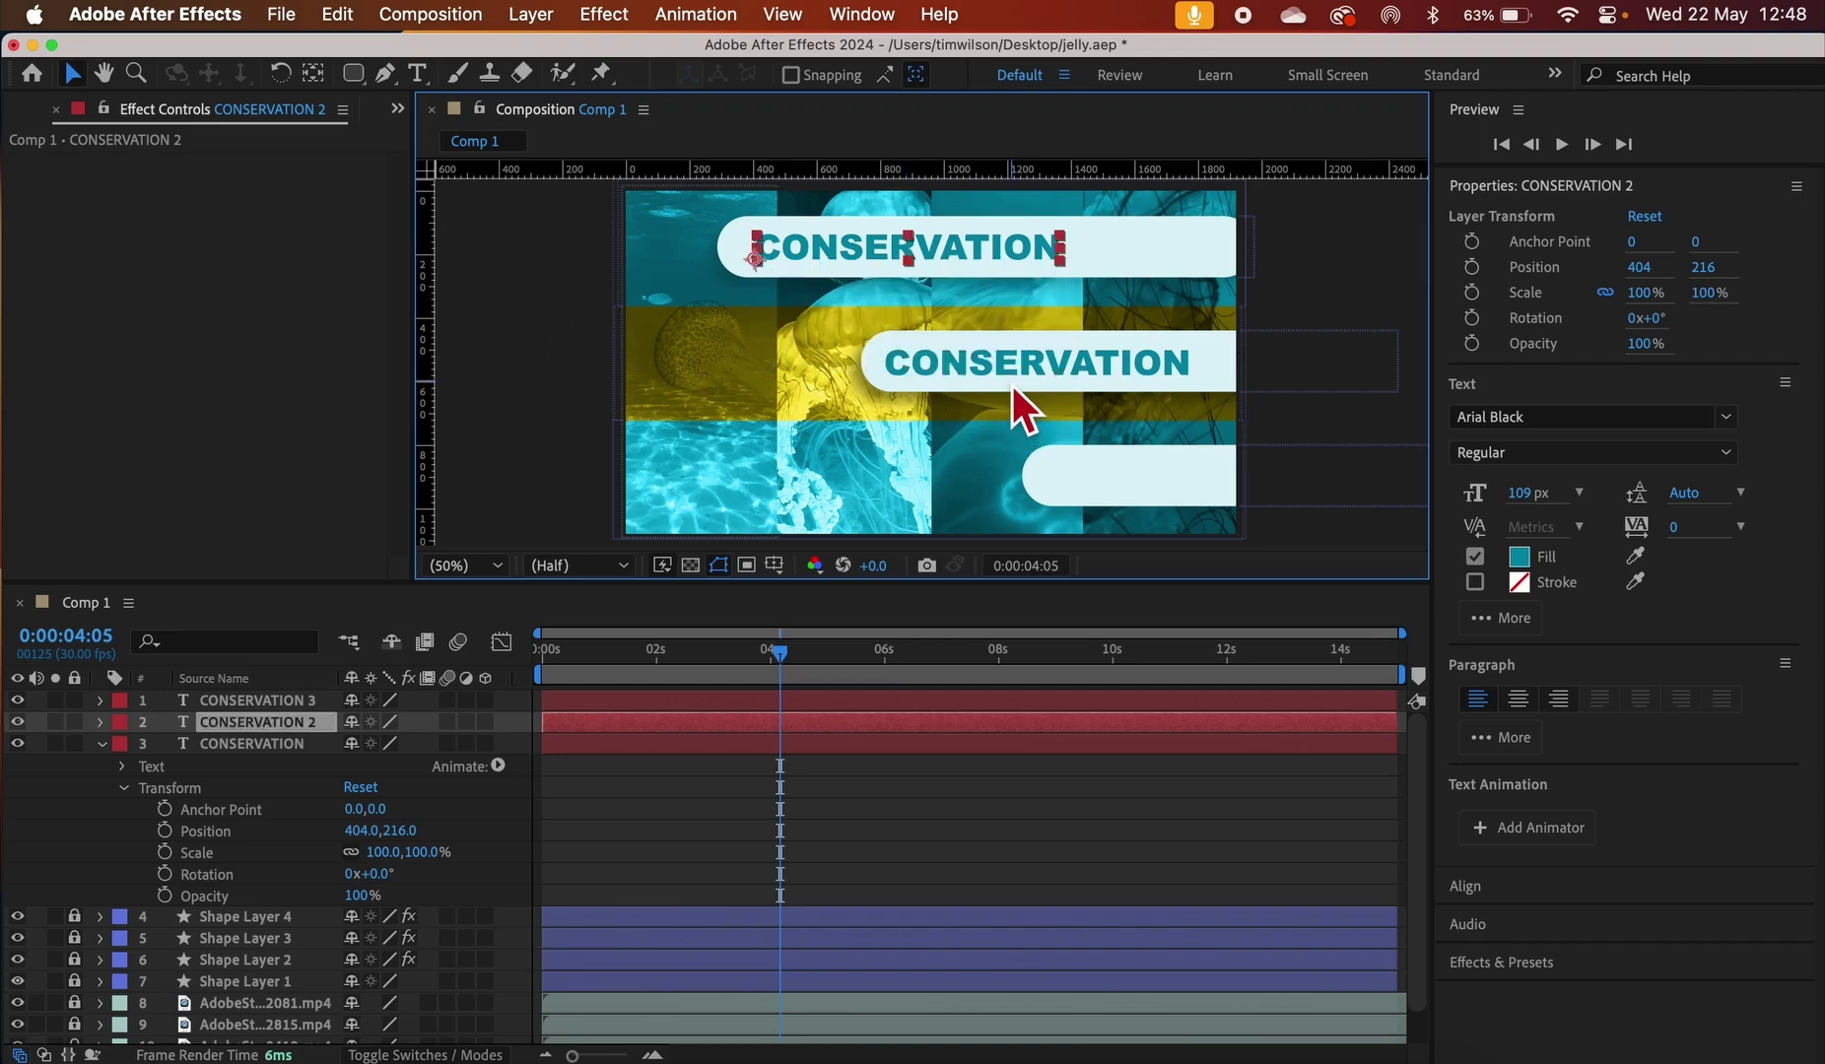
left_click_drag(947, 249, 1193, 473)
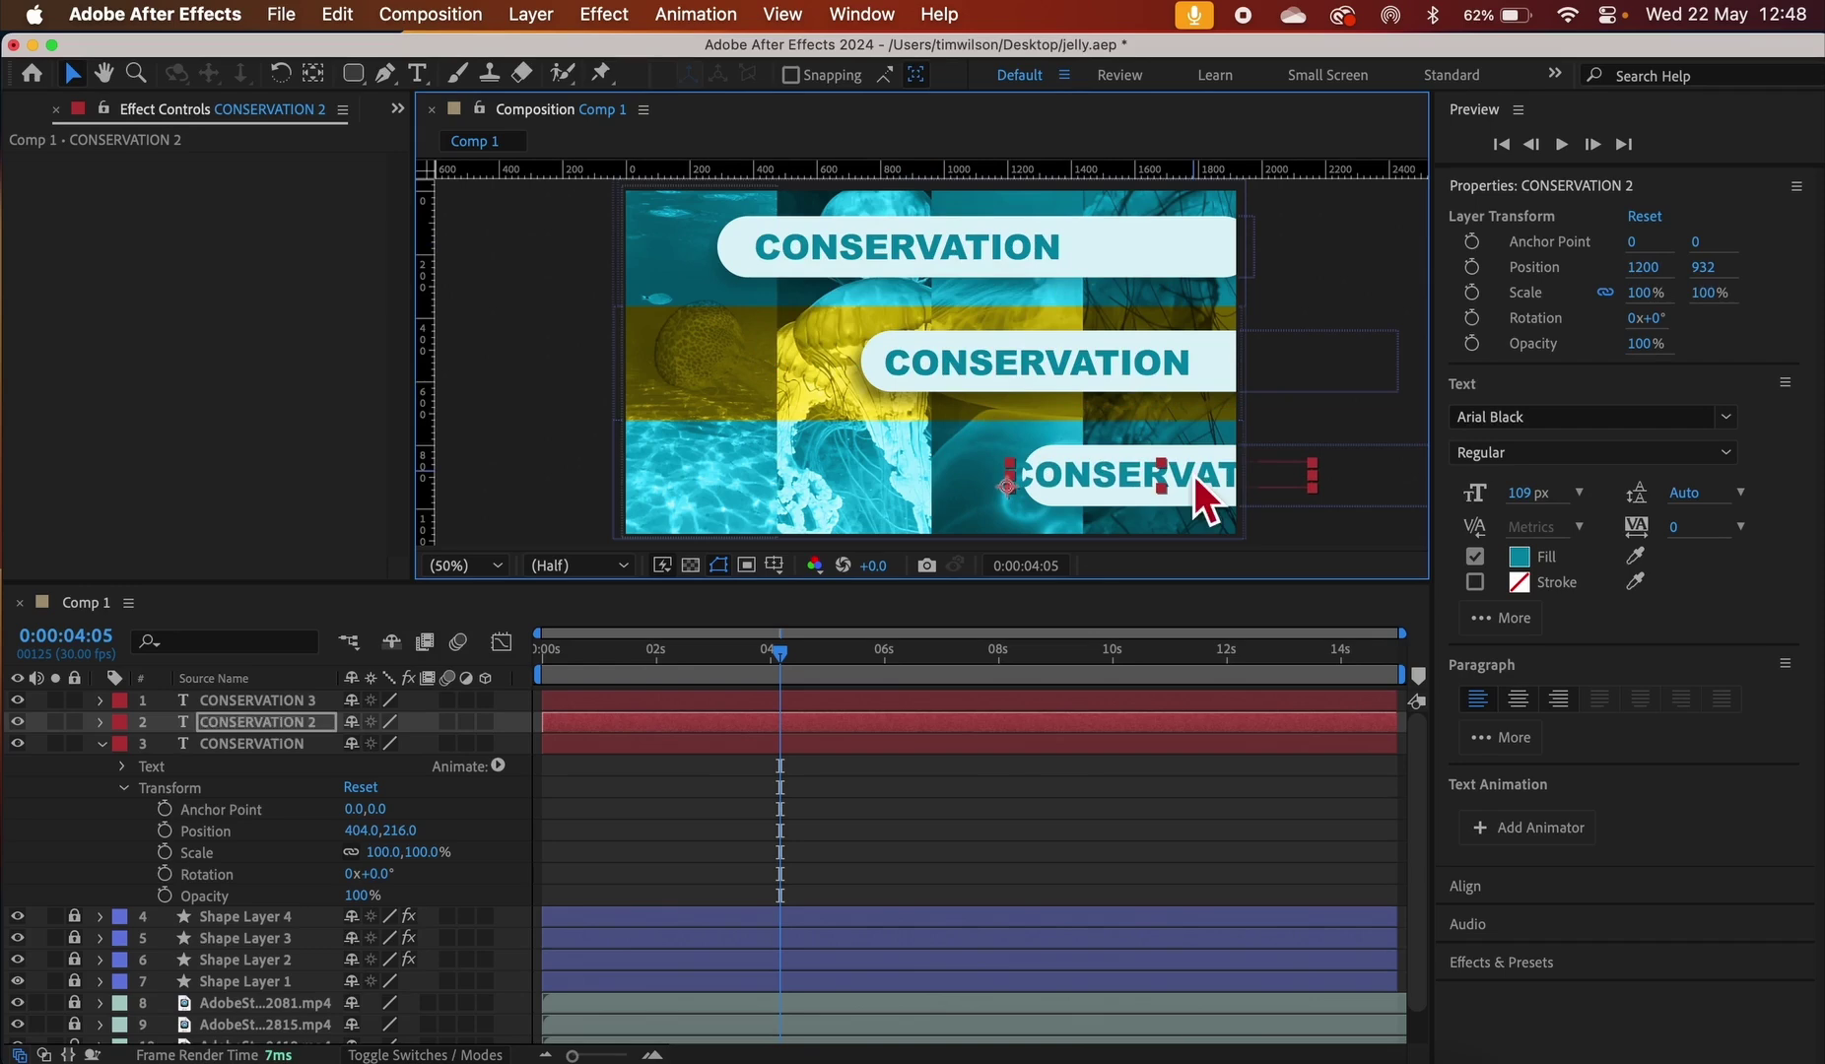
Replace the bottom bar's text with SEA and the middle bar's text with UNDER THE
double_click(1194, 476)
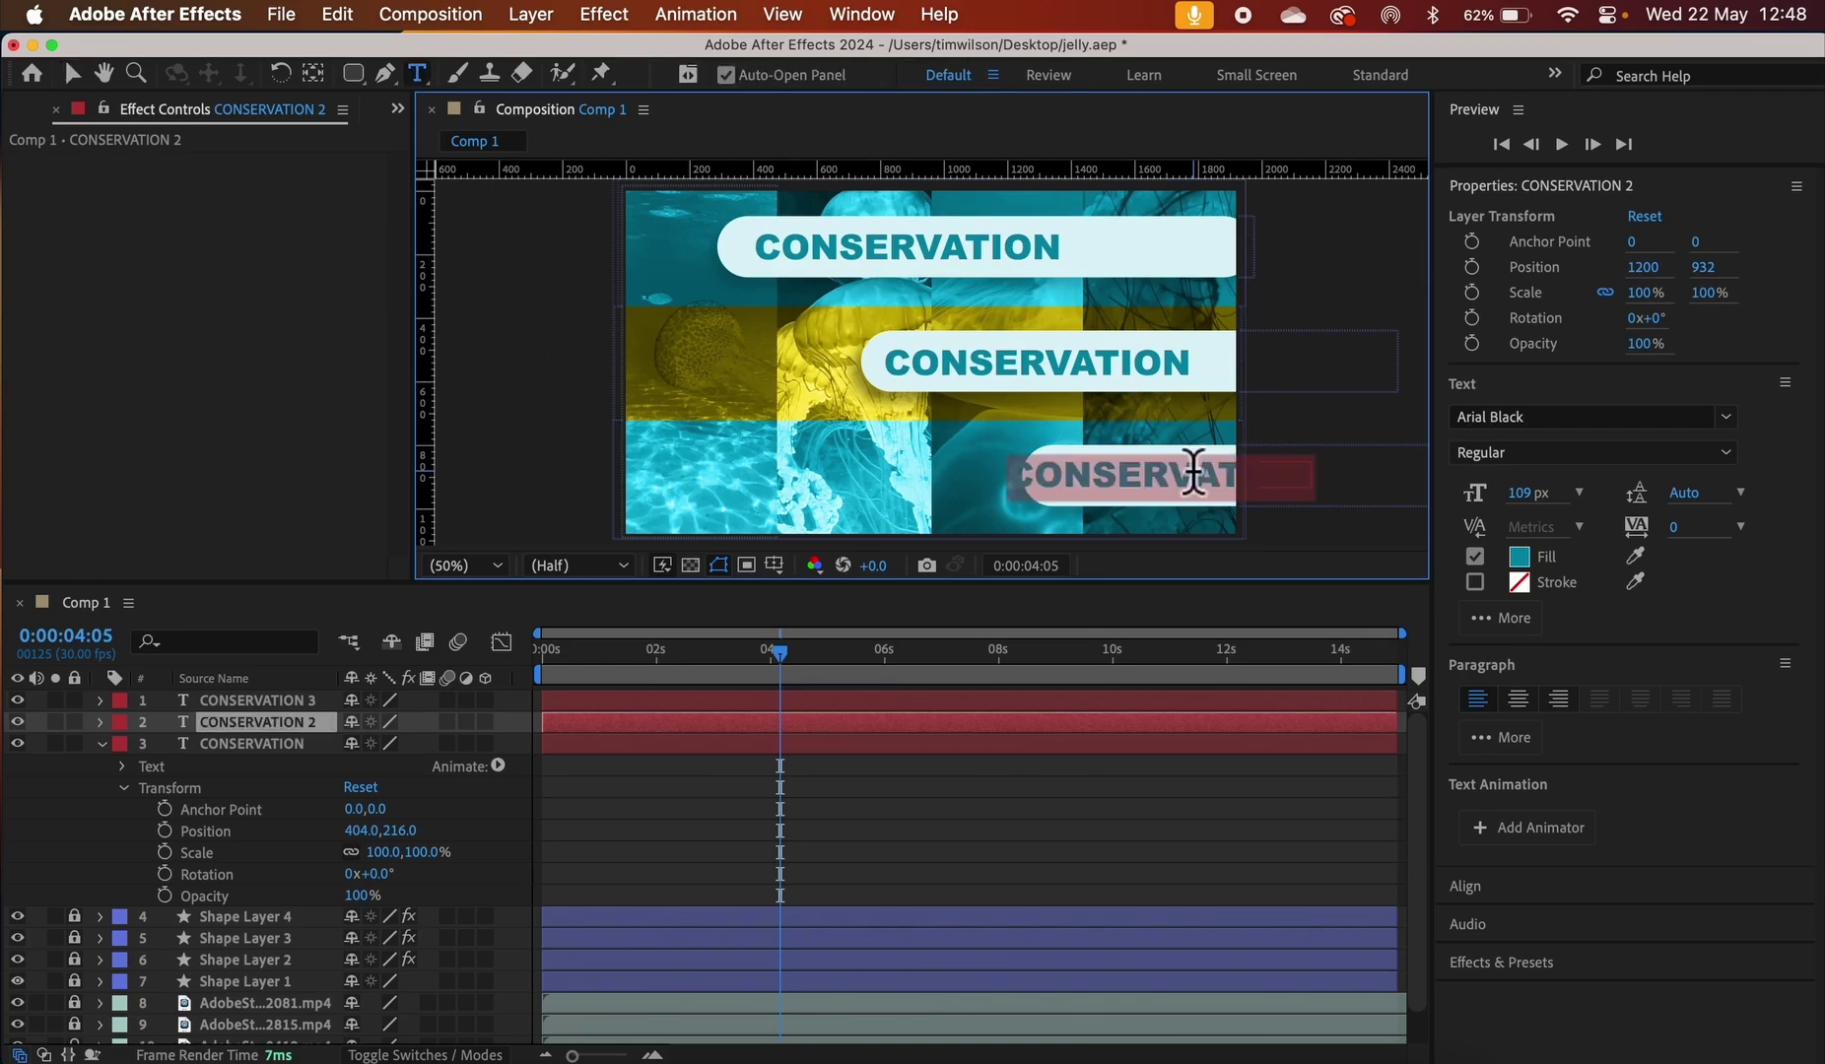
type("SEA")
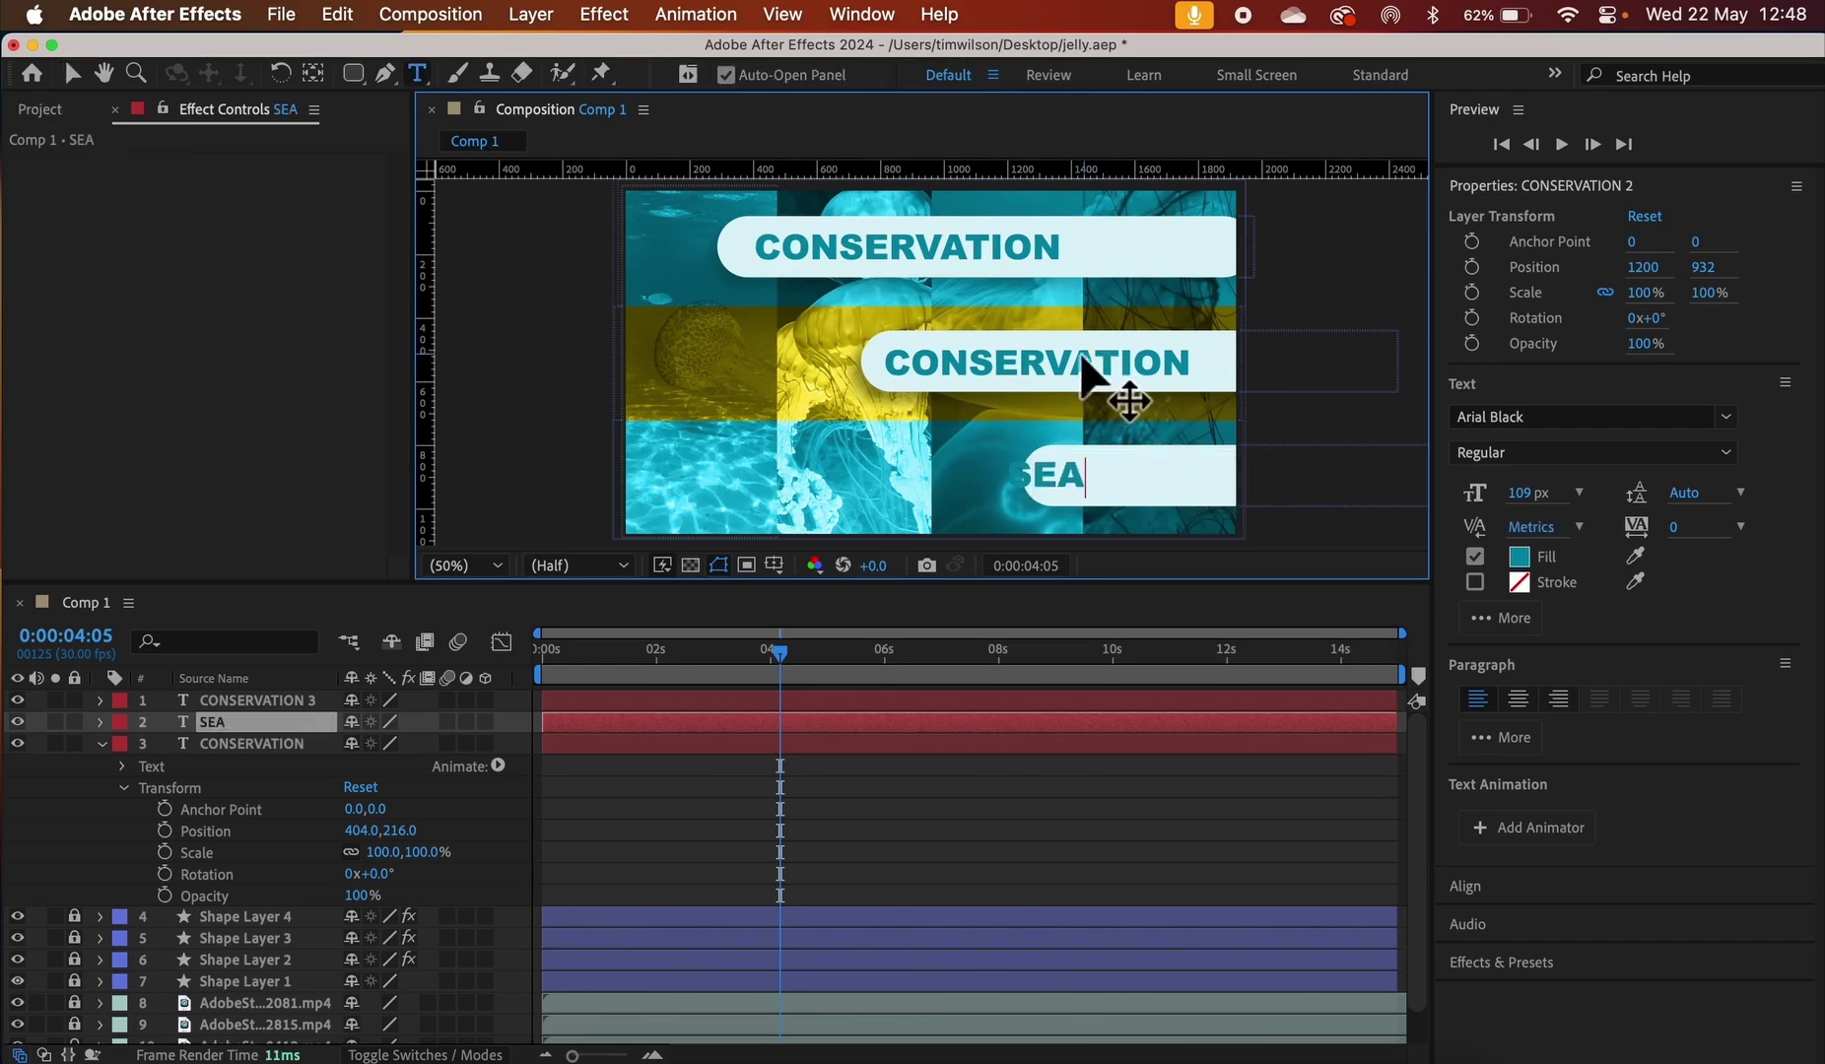
left_click(300, 703)
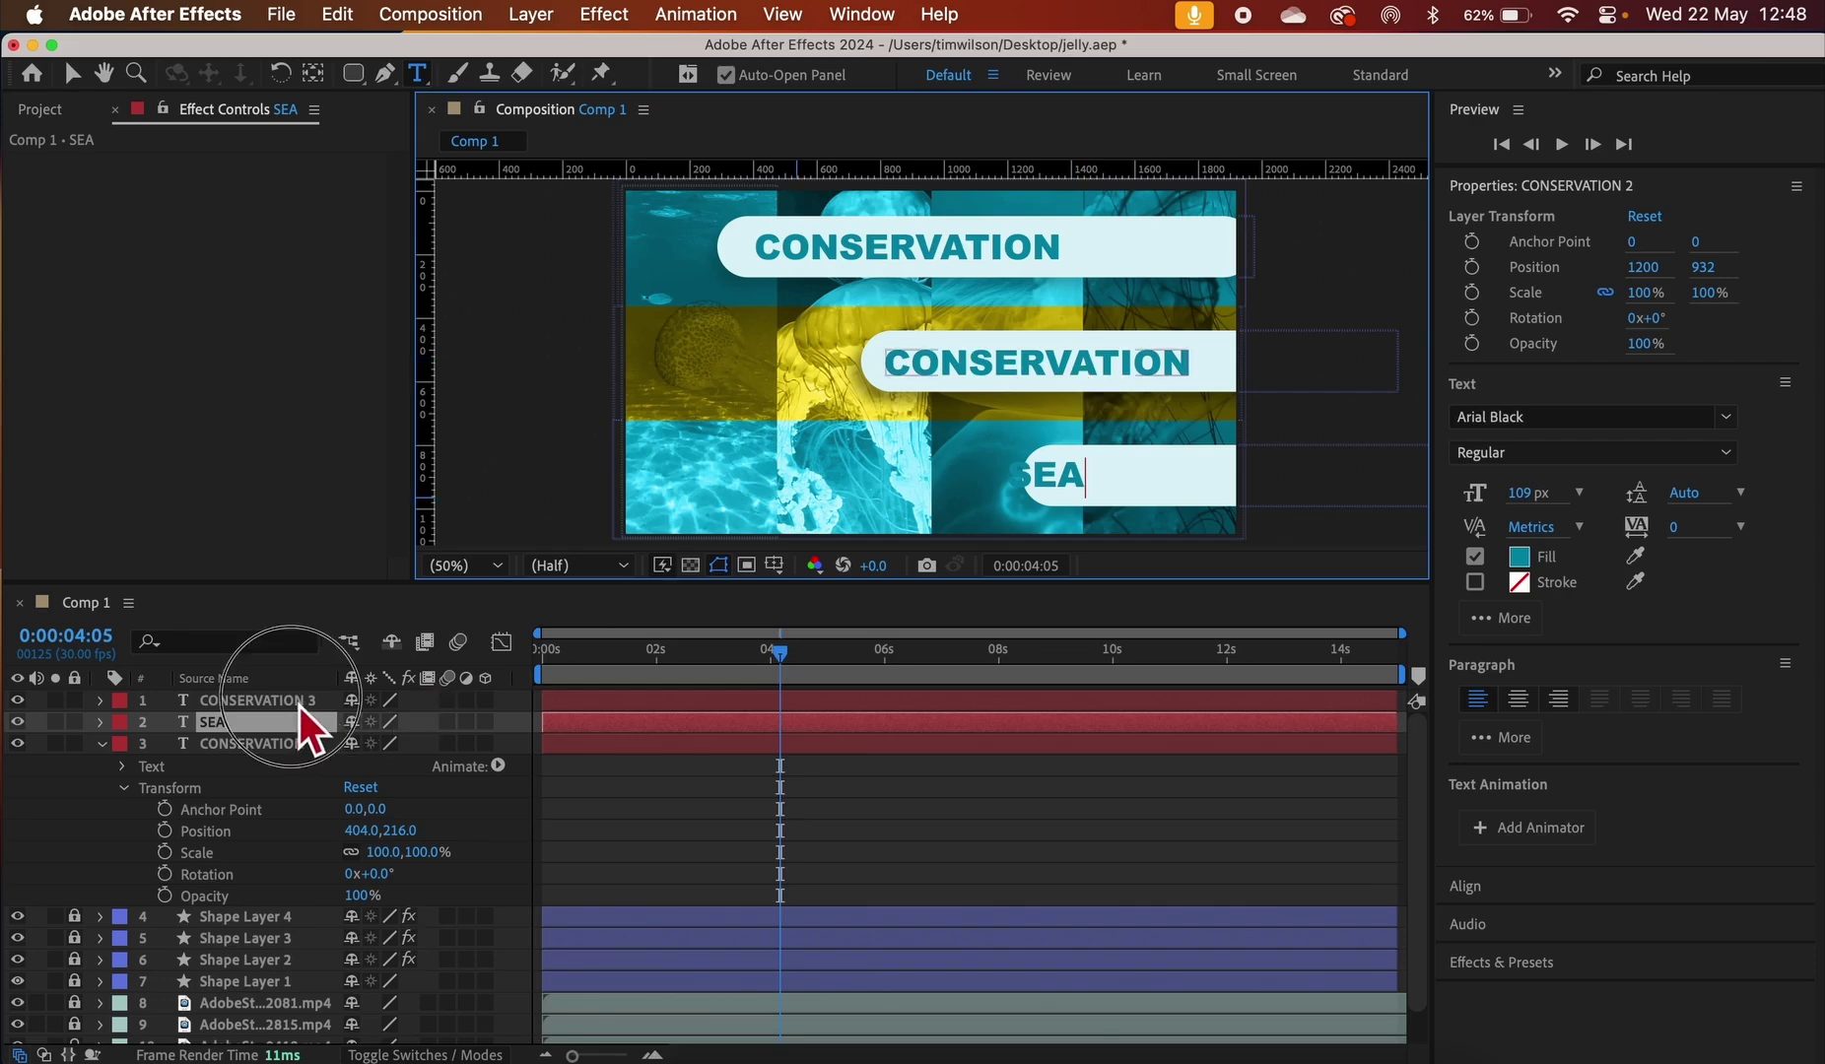
double_click(1094, 361)
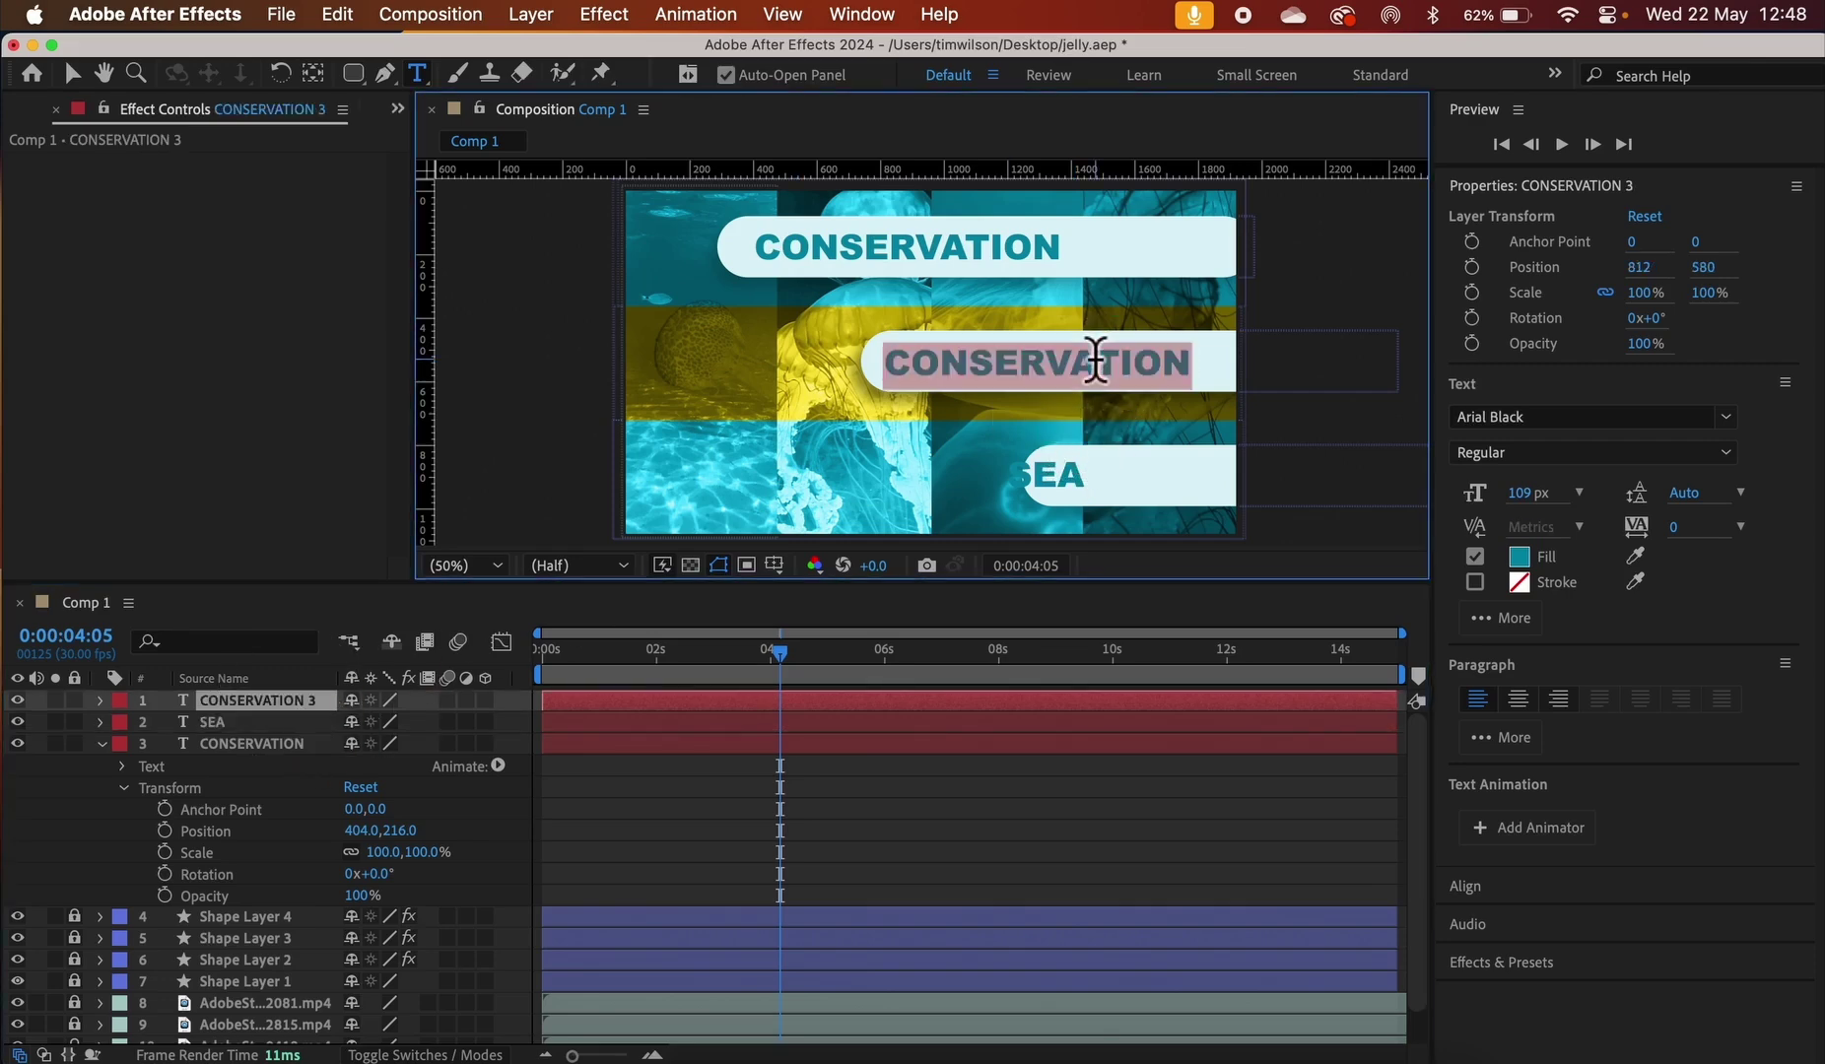
type("UN")
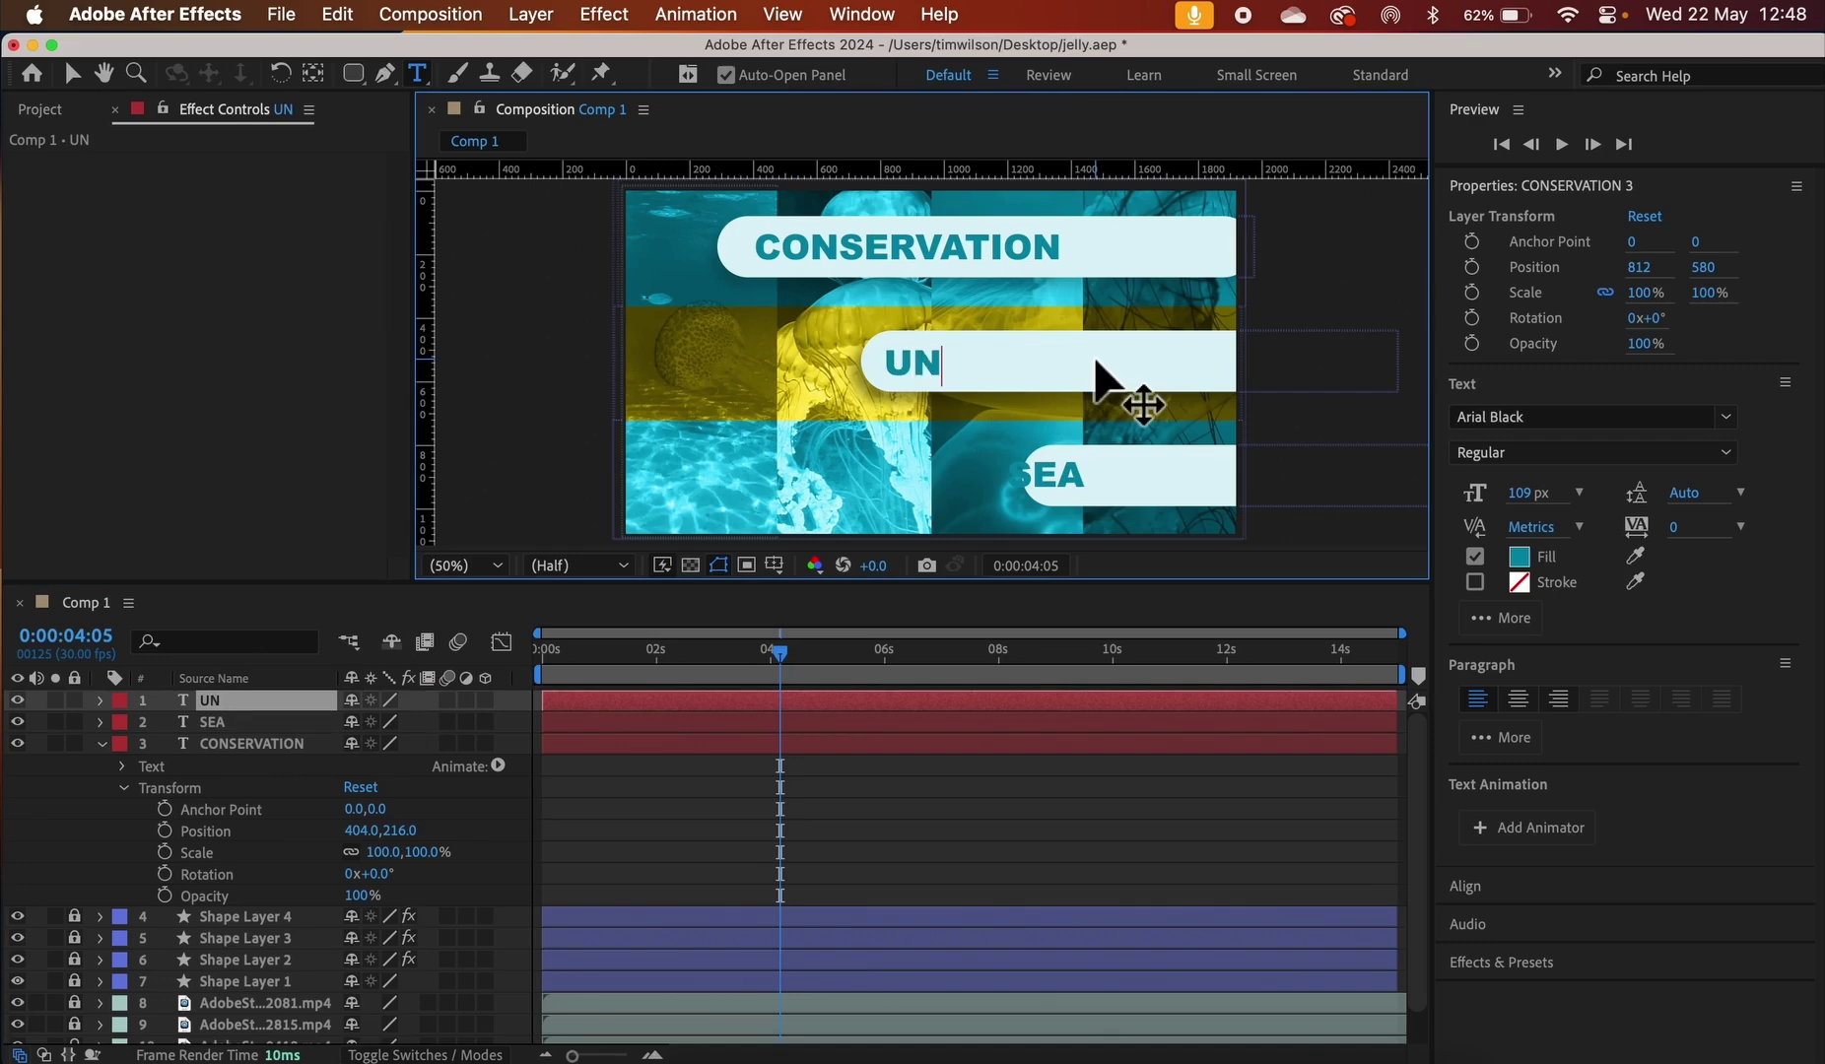
type("DER THE")
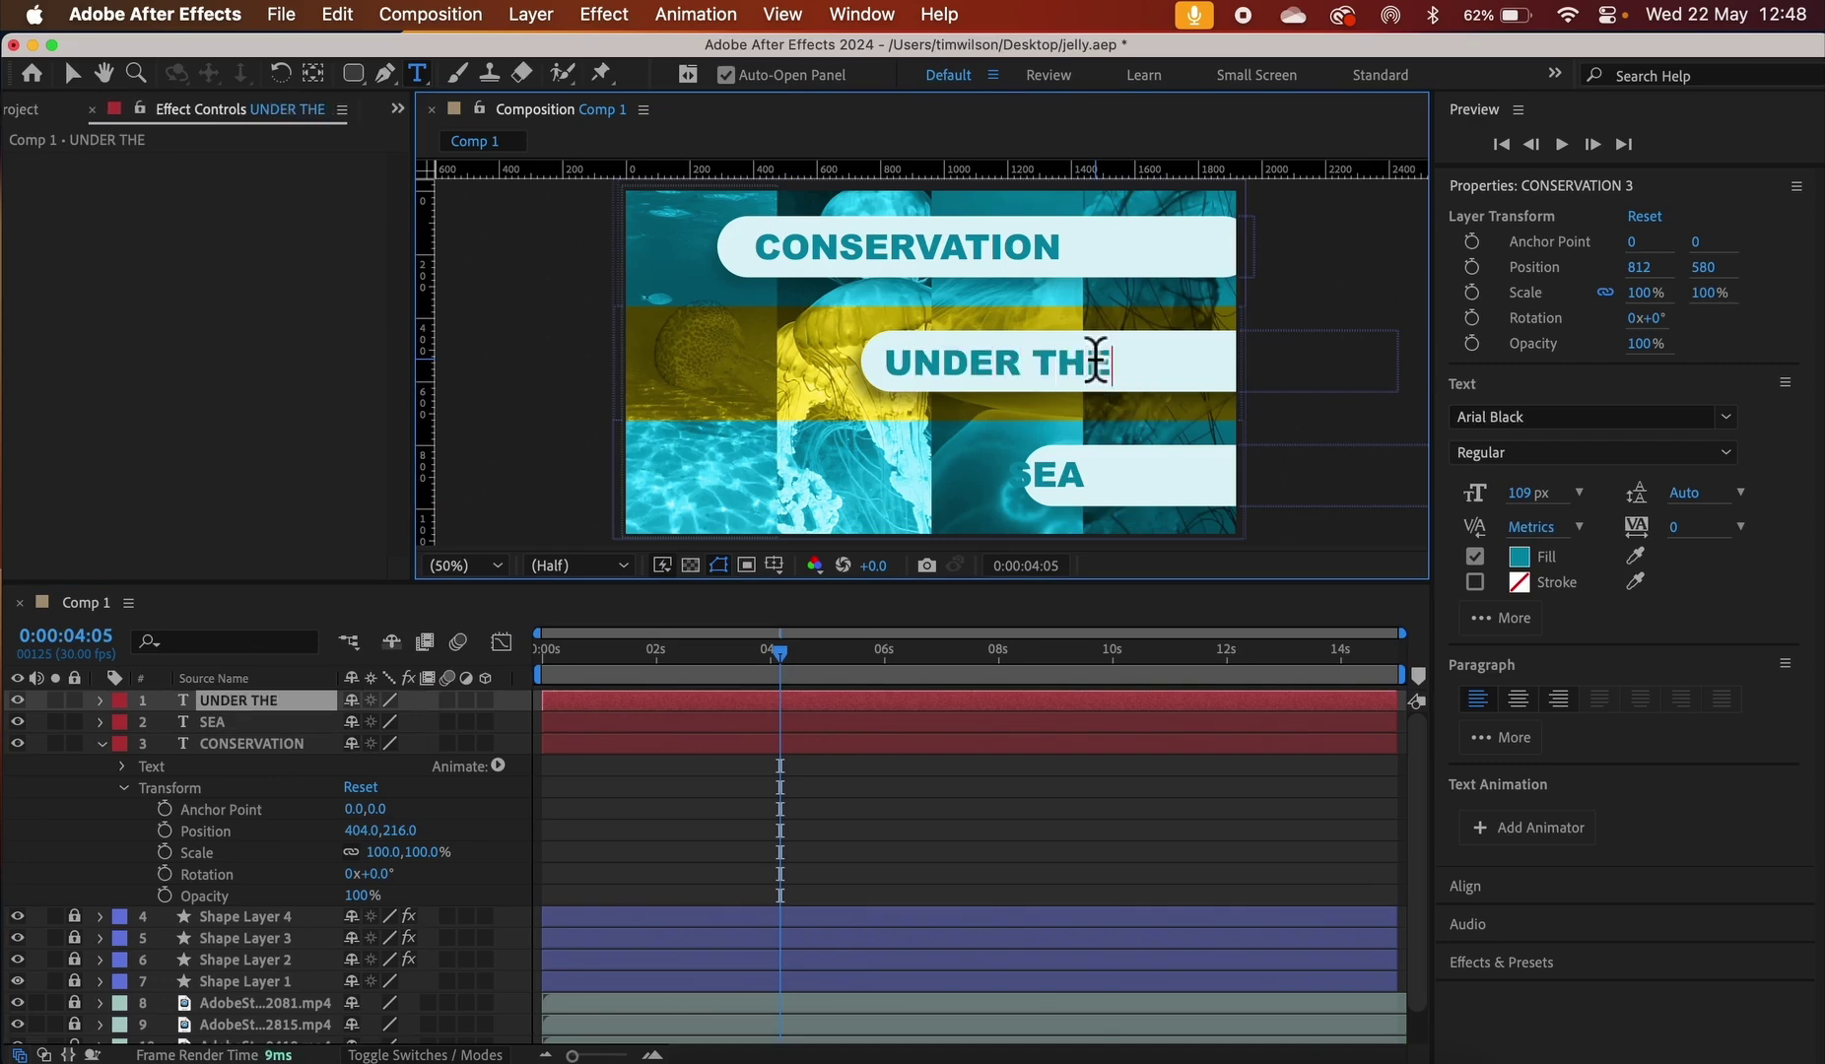
Shift the UNDER THE text to about 844, 572 and the SEA text to about 1336, 936 inside their bars
left_click(77, 75)
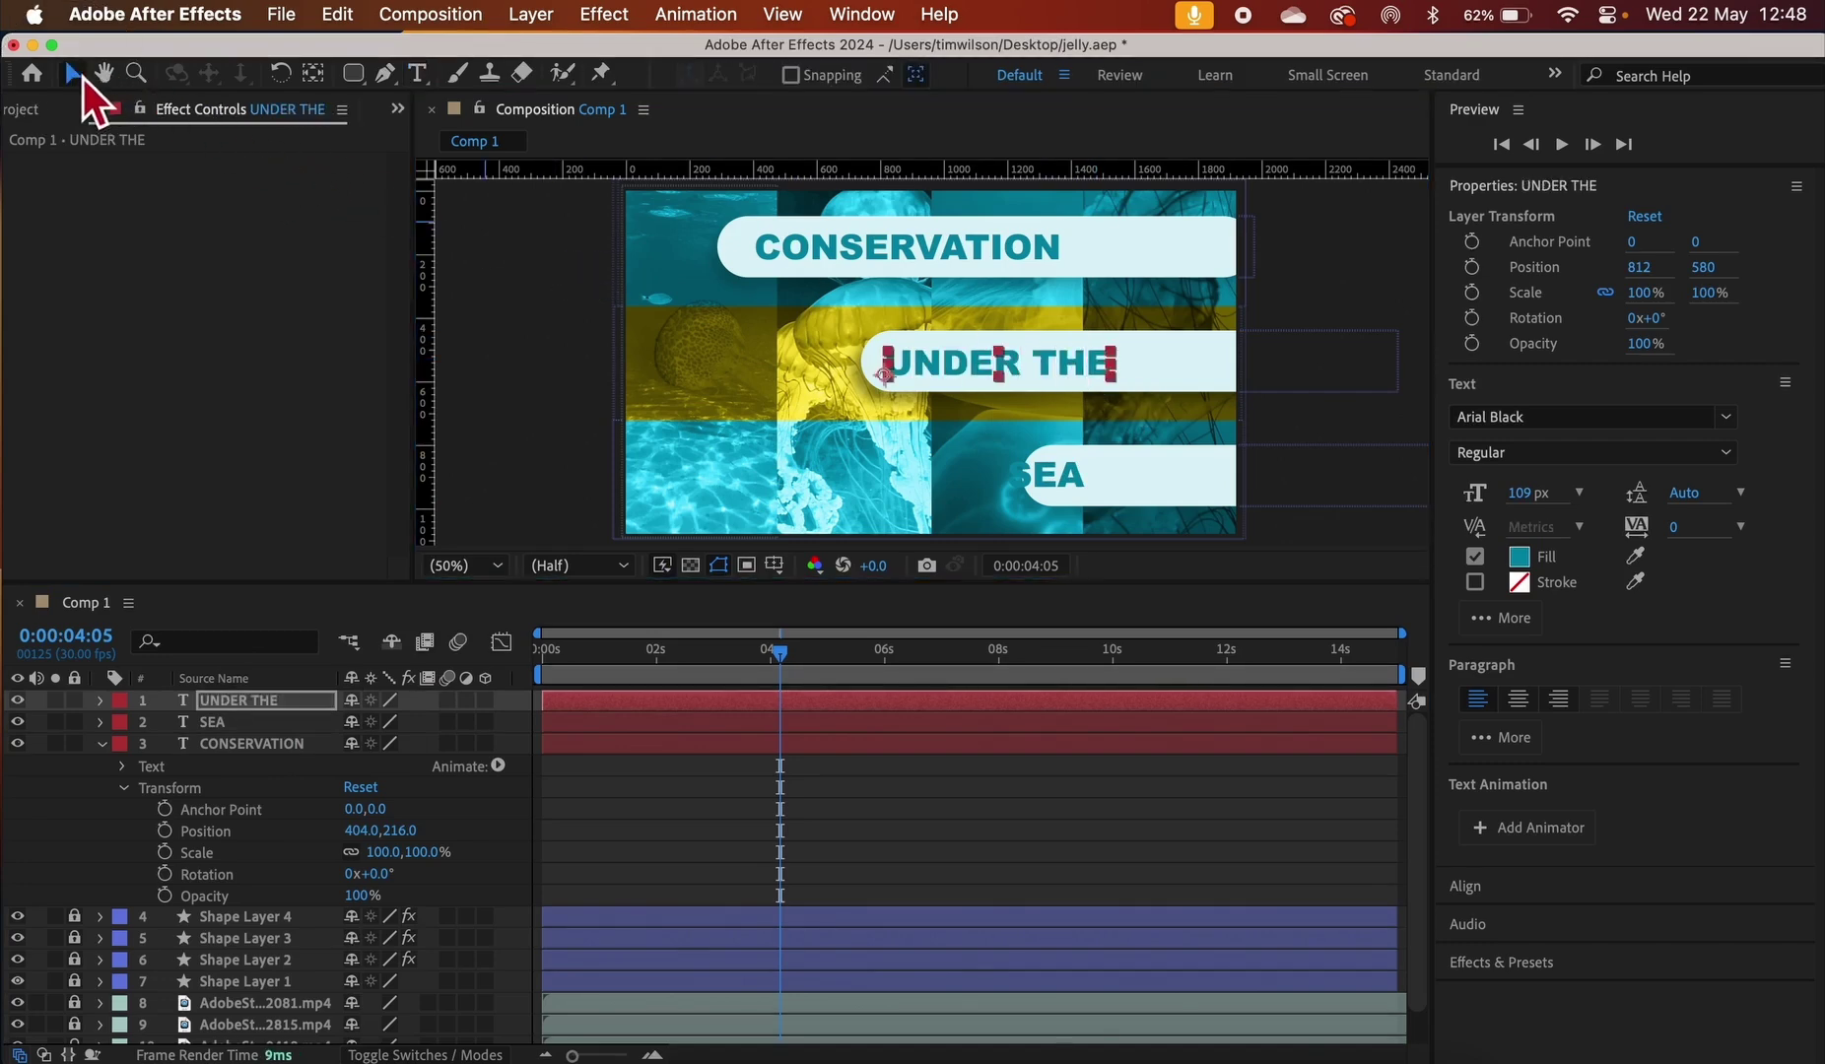
left_click_drag(994, 371, 1001, 371)
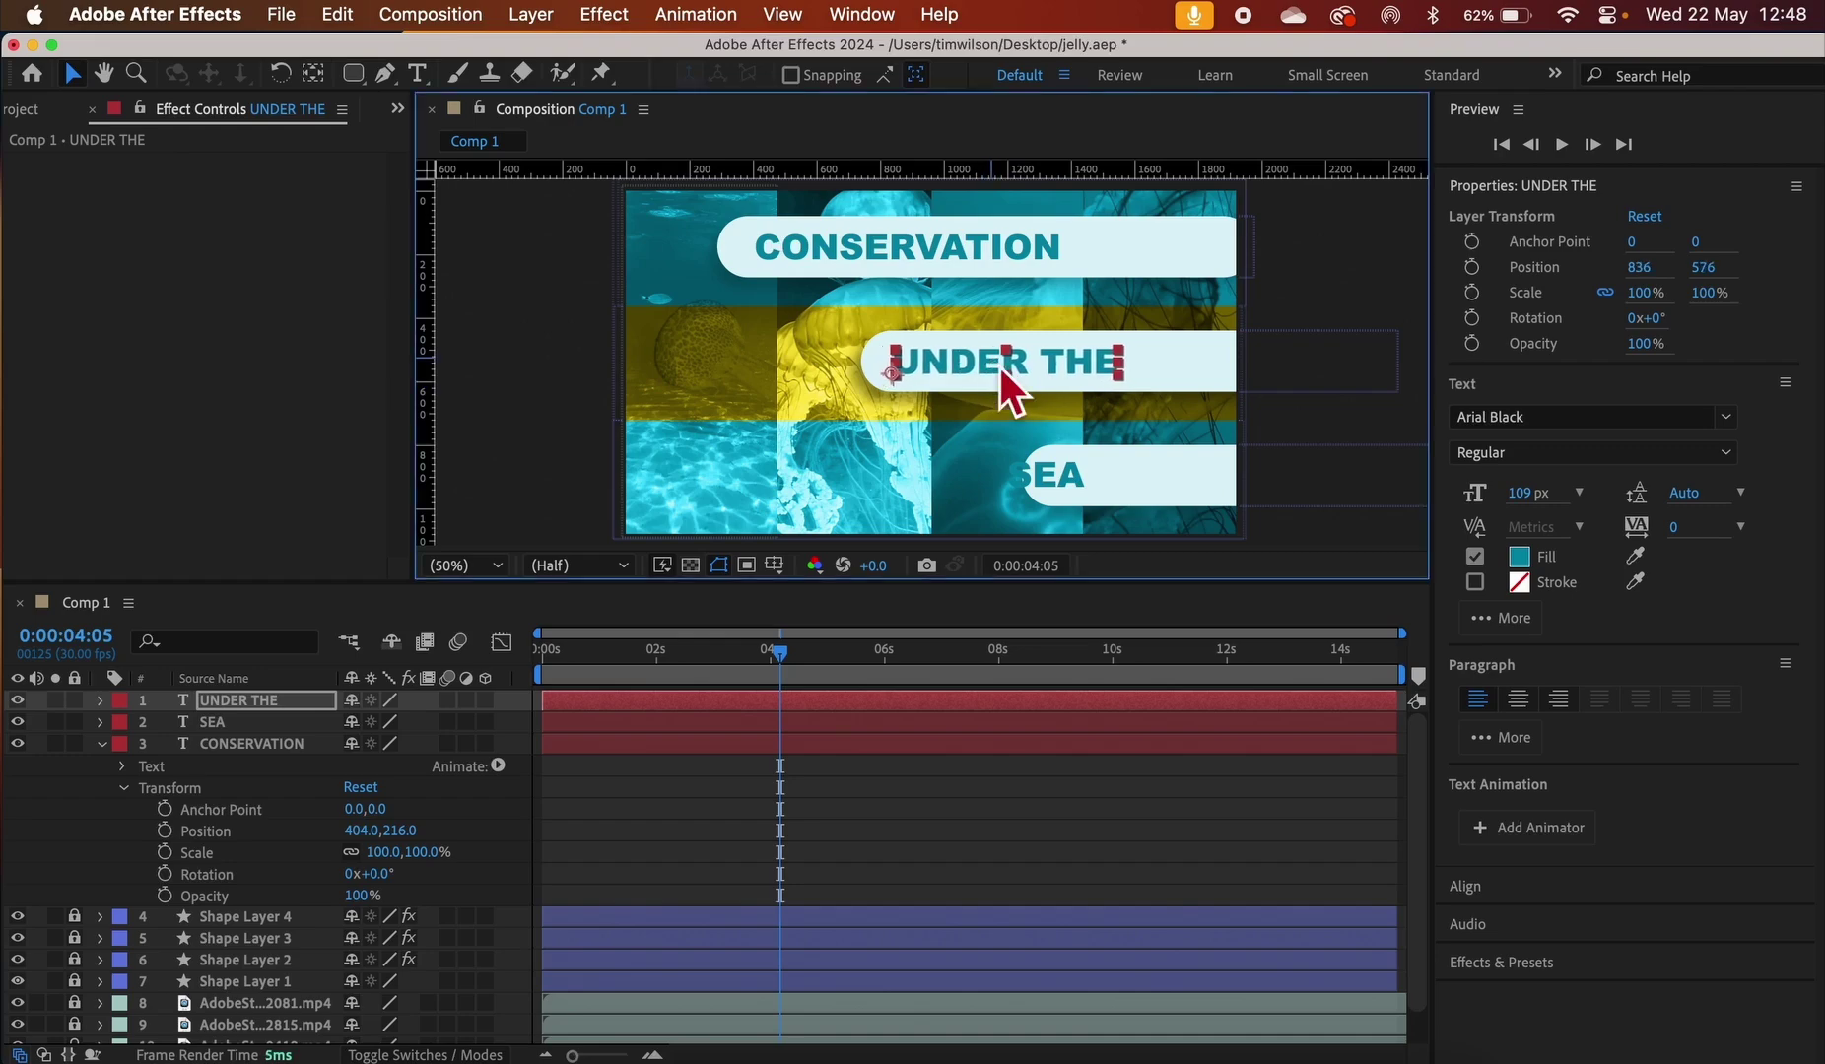
left_click_drag(1059, 482, 1095, 481)
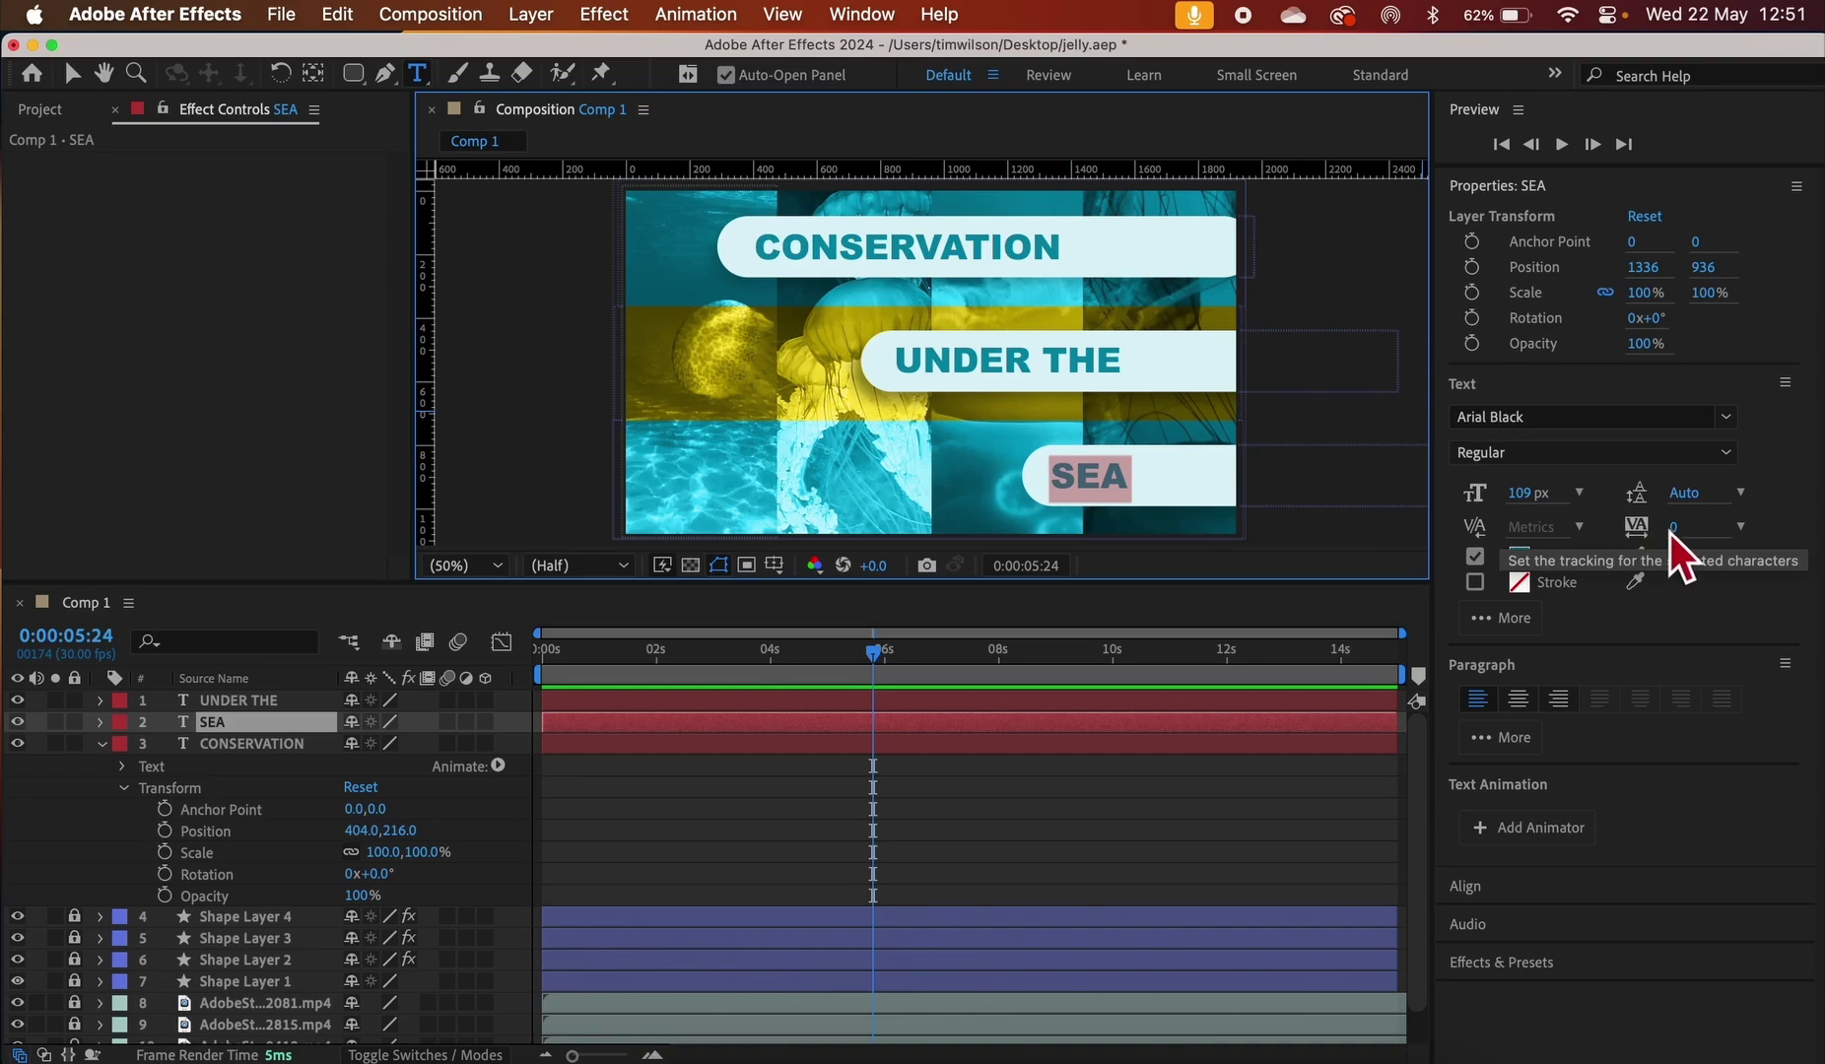
Set the tracking of the SEA text to 152 and of the UNDER THE text to 147
left_click_drag(1675, 527, 1793, 546)
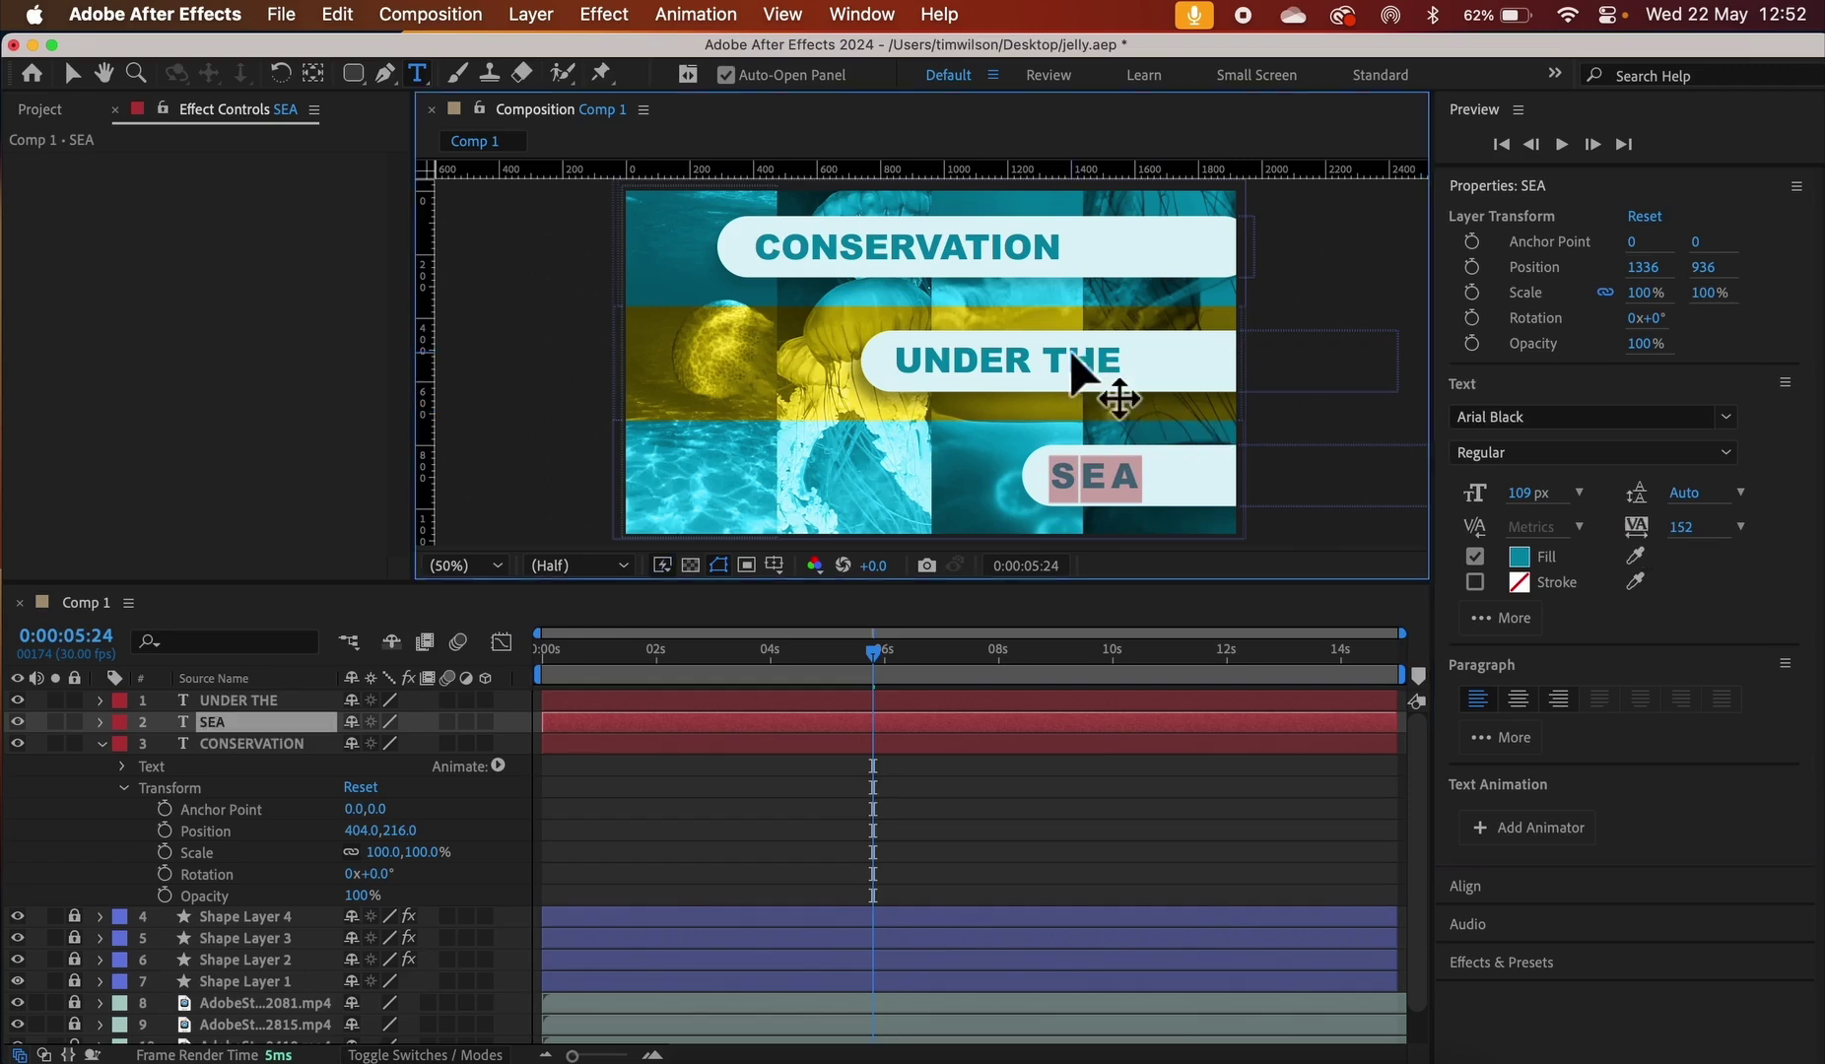
left_click(254, 705)
triple_click(1015, 357)
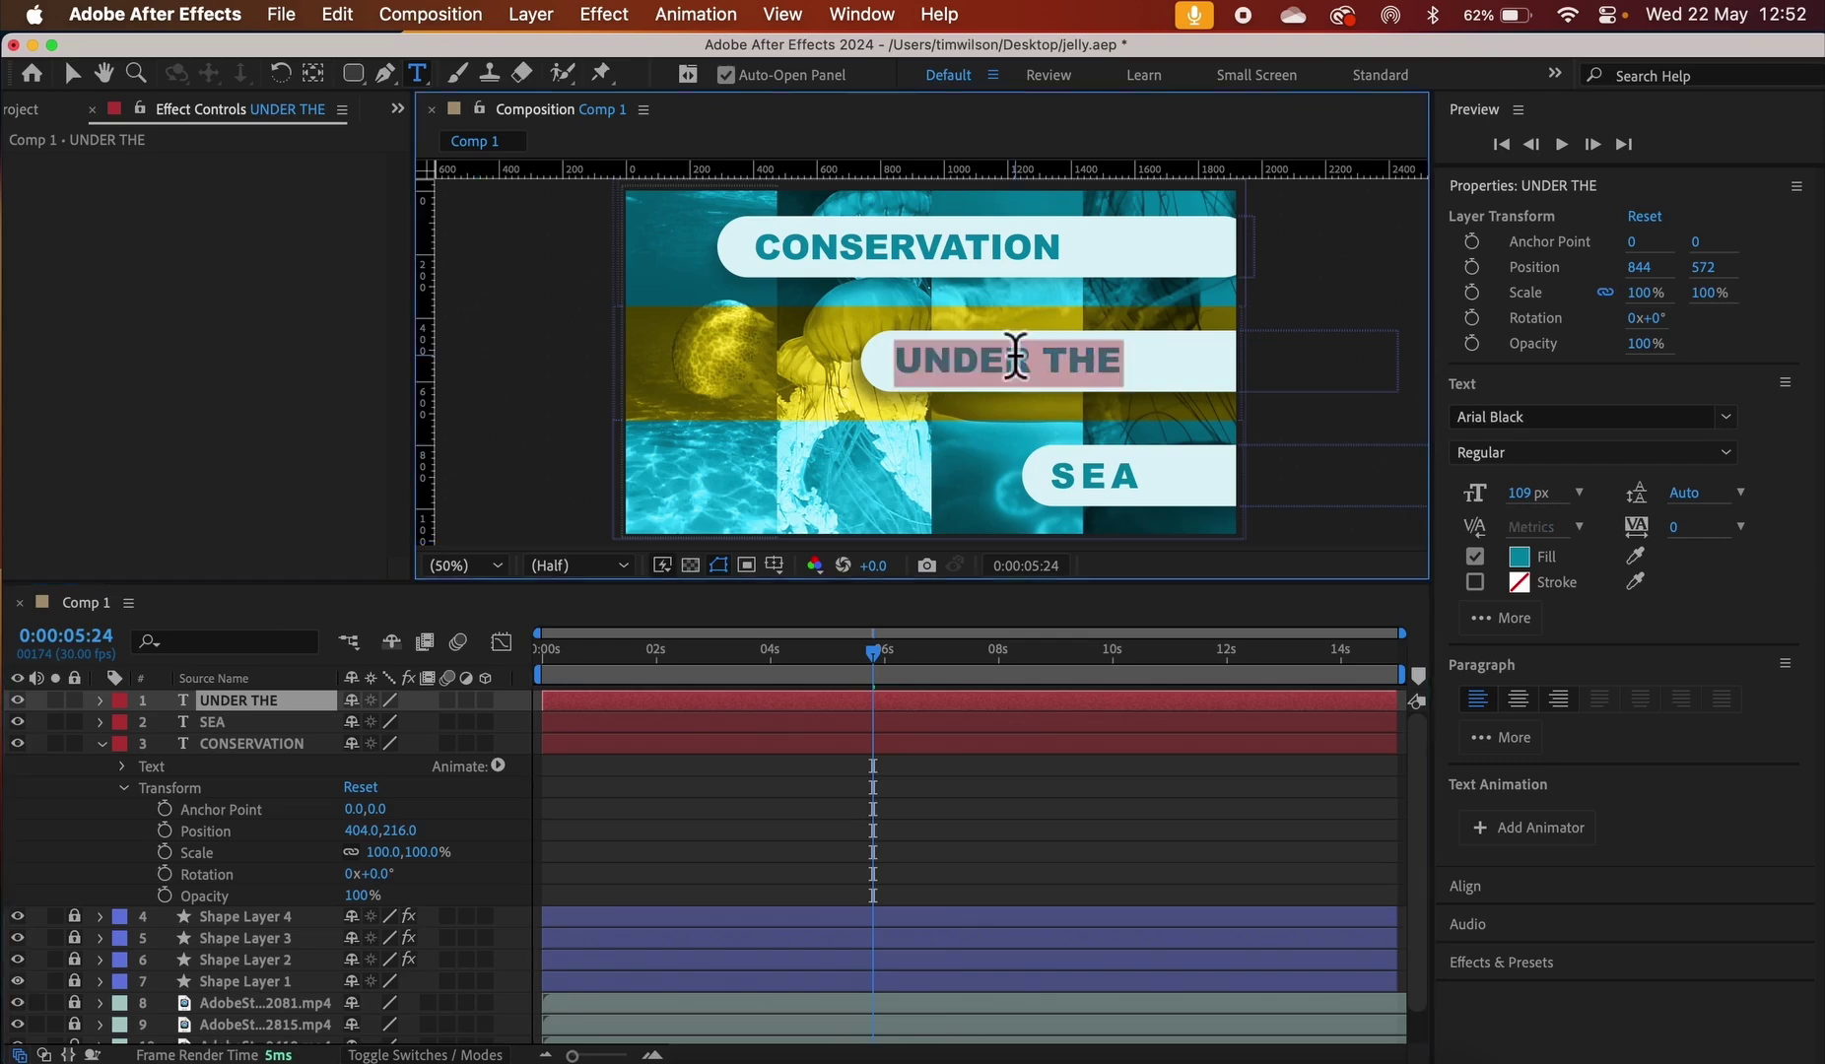
left_click(1691, 527)
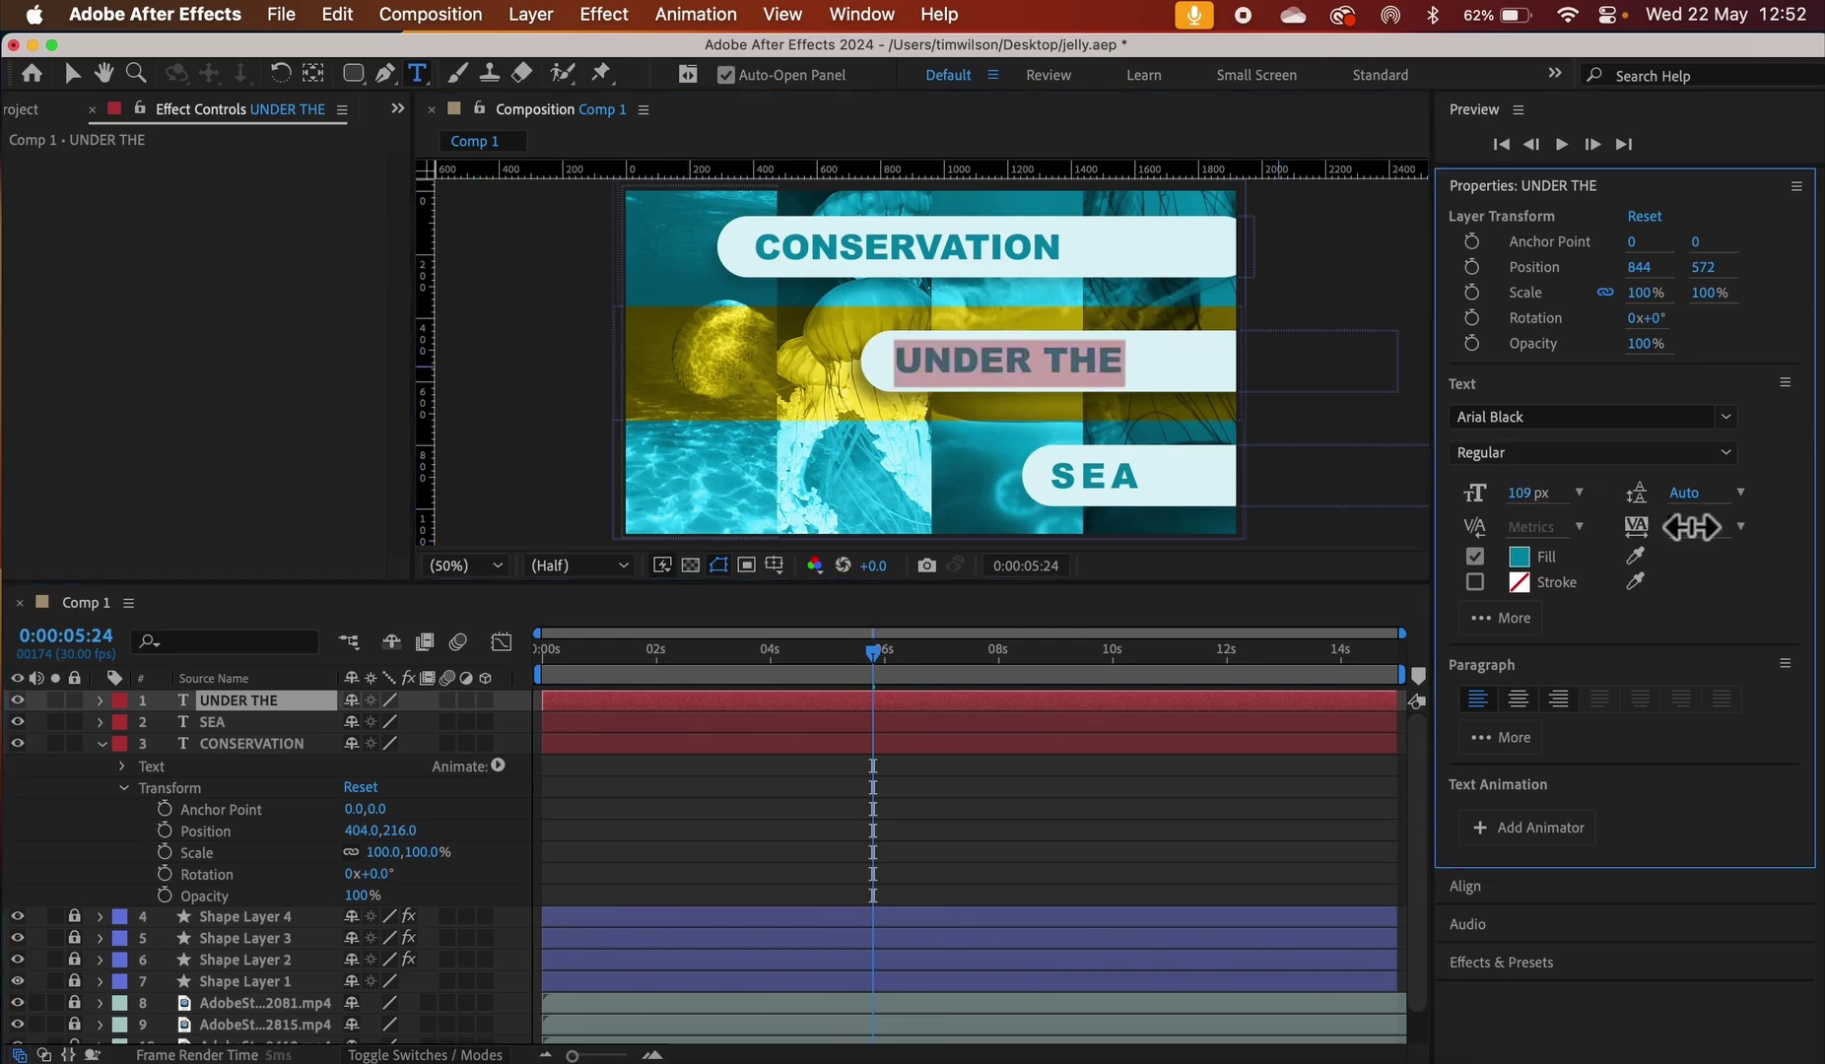
left_click_drag(1692, 528, 1765, 530)
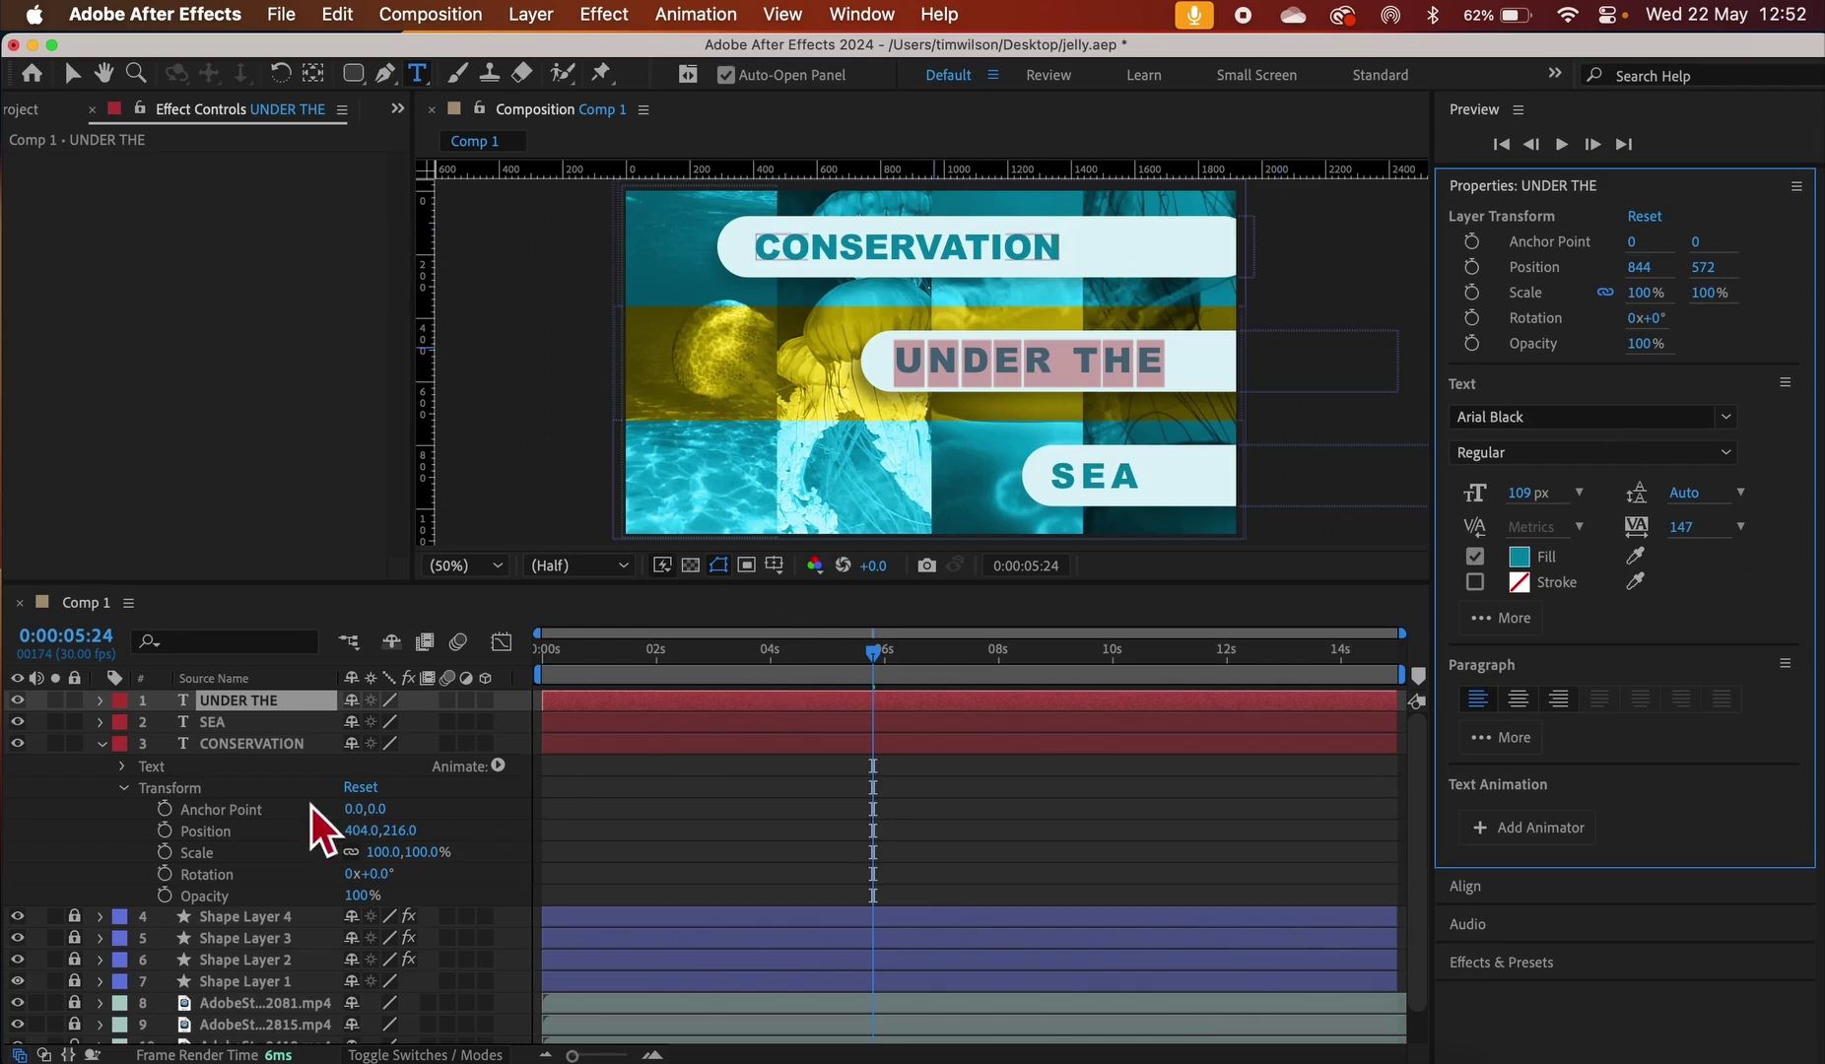
Set the tracking of the CONSERVATION text to 154 and deselect the layer
left_click(284, 747)
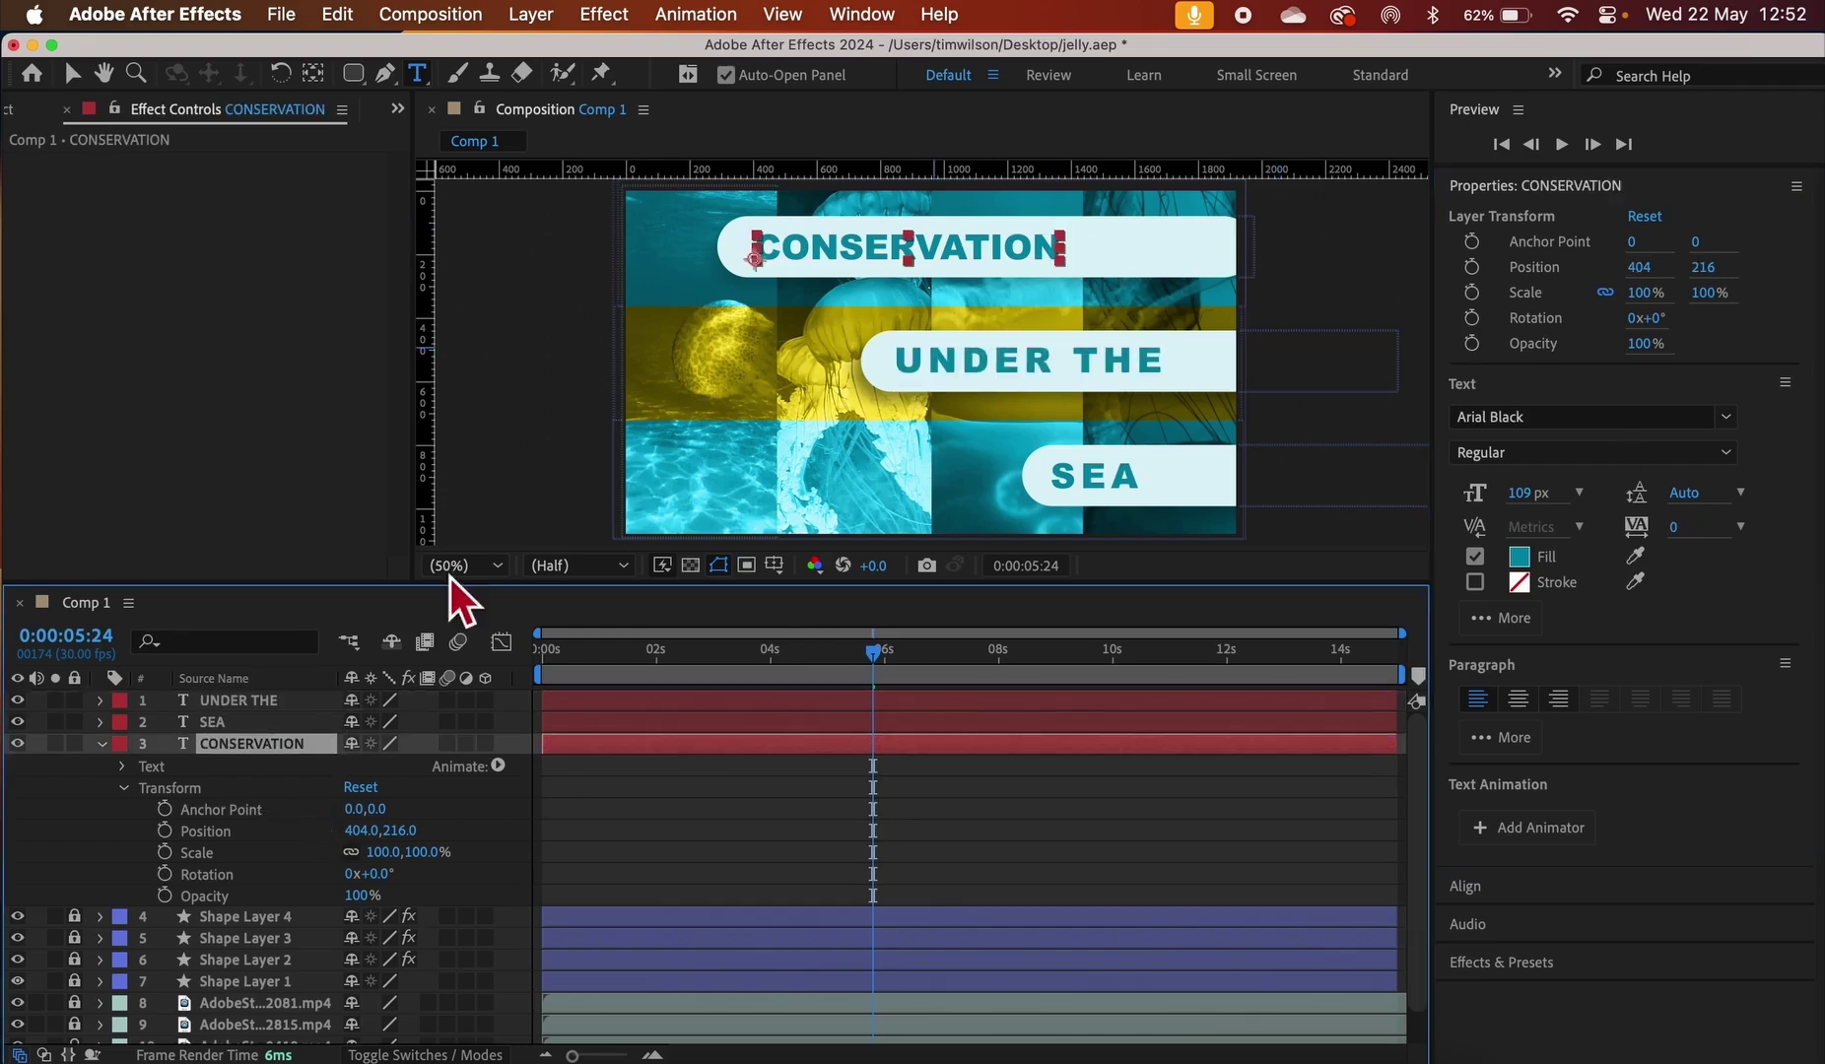
double_click(996, 249)
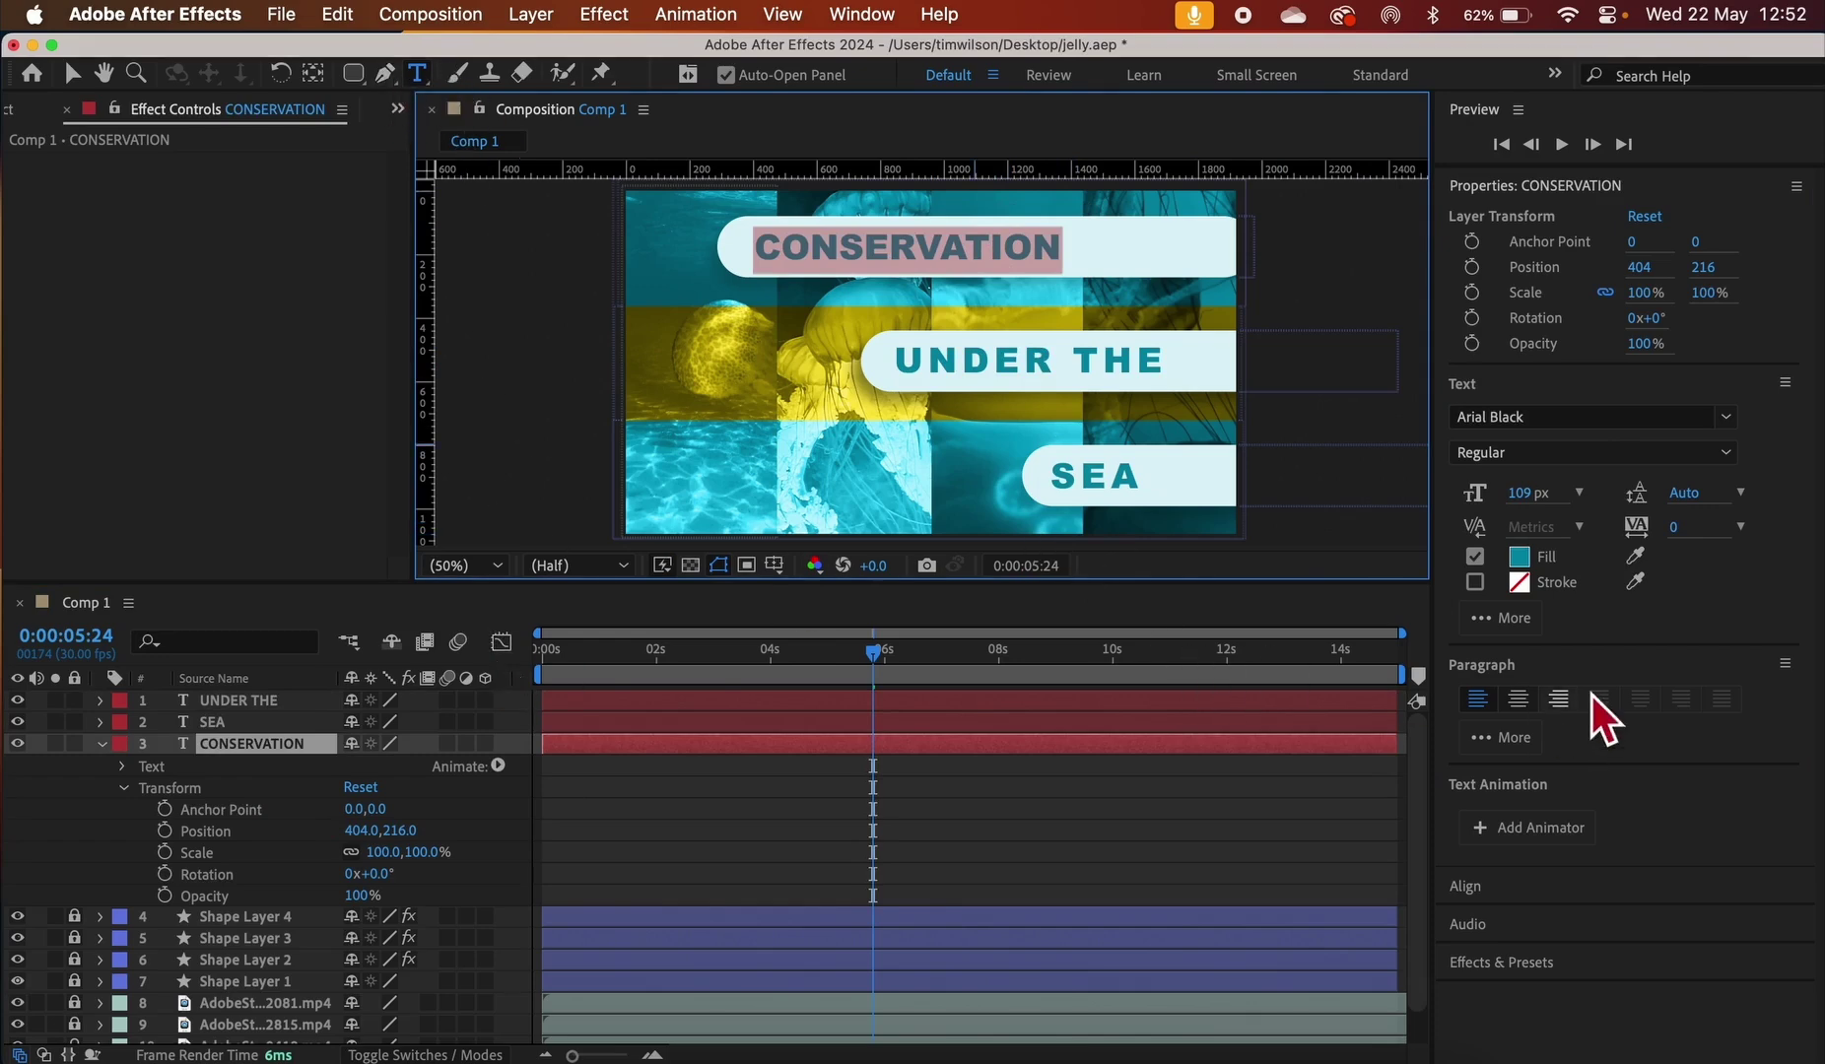
left_click_drag(1683, 550, 1803, 533)
left_click_drag(1675, 529, 1750, 526)
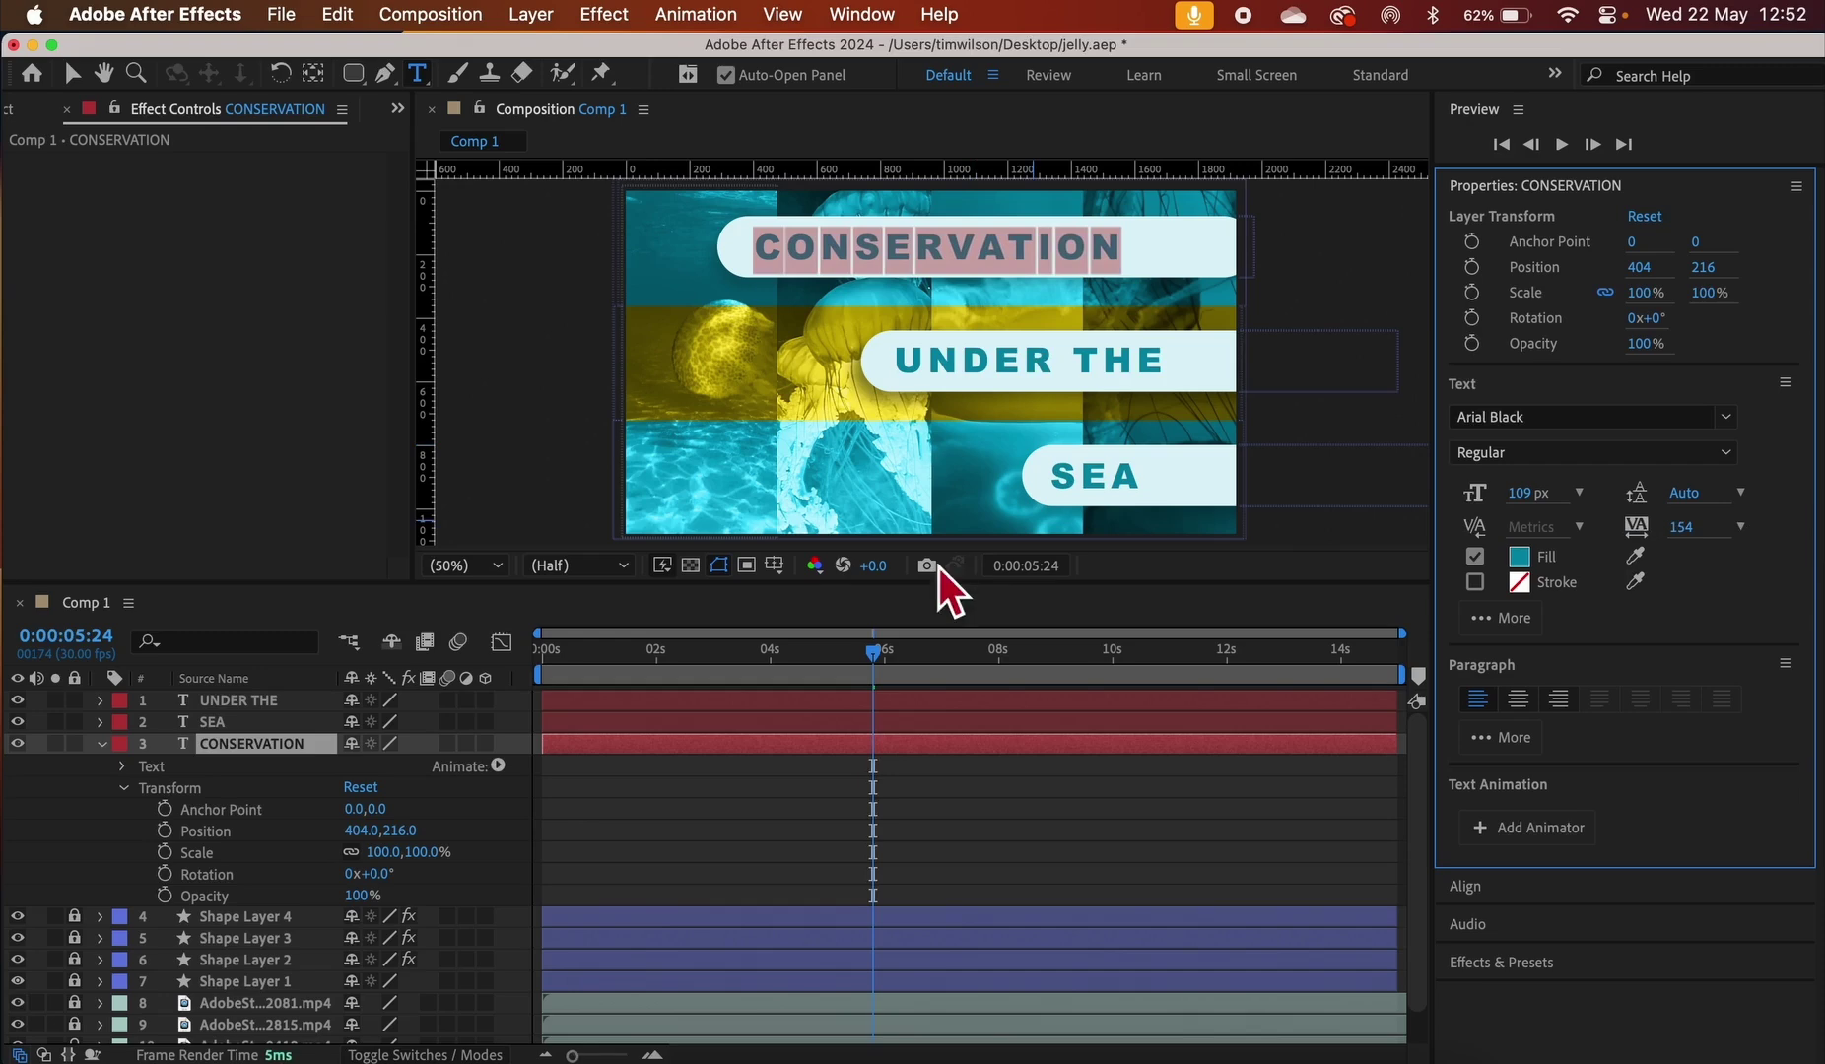
left_click(78, 79)
left_click(535, 336)
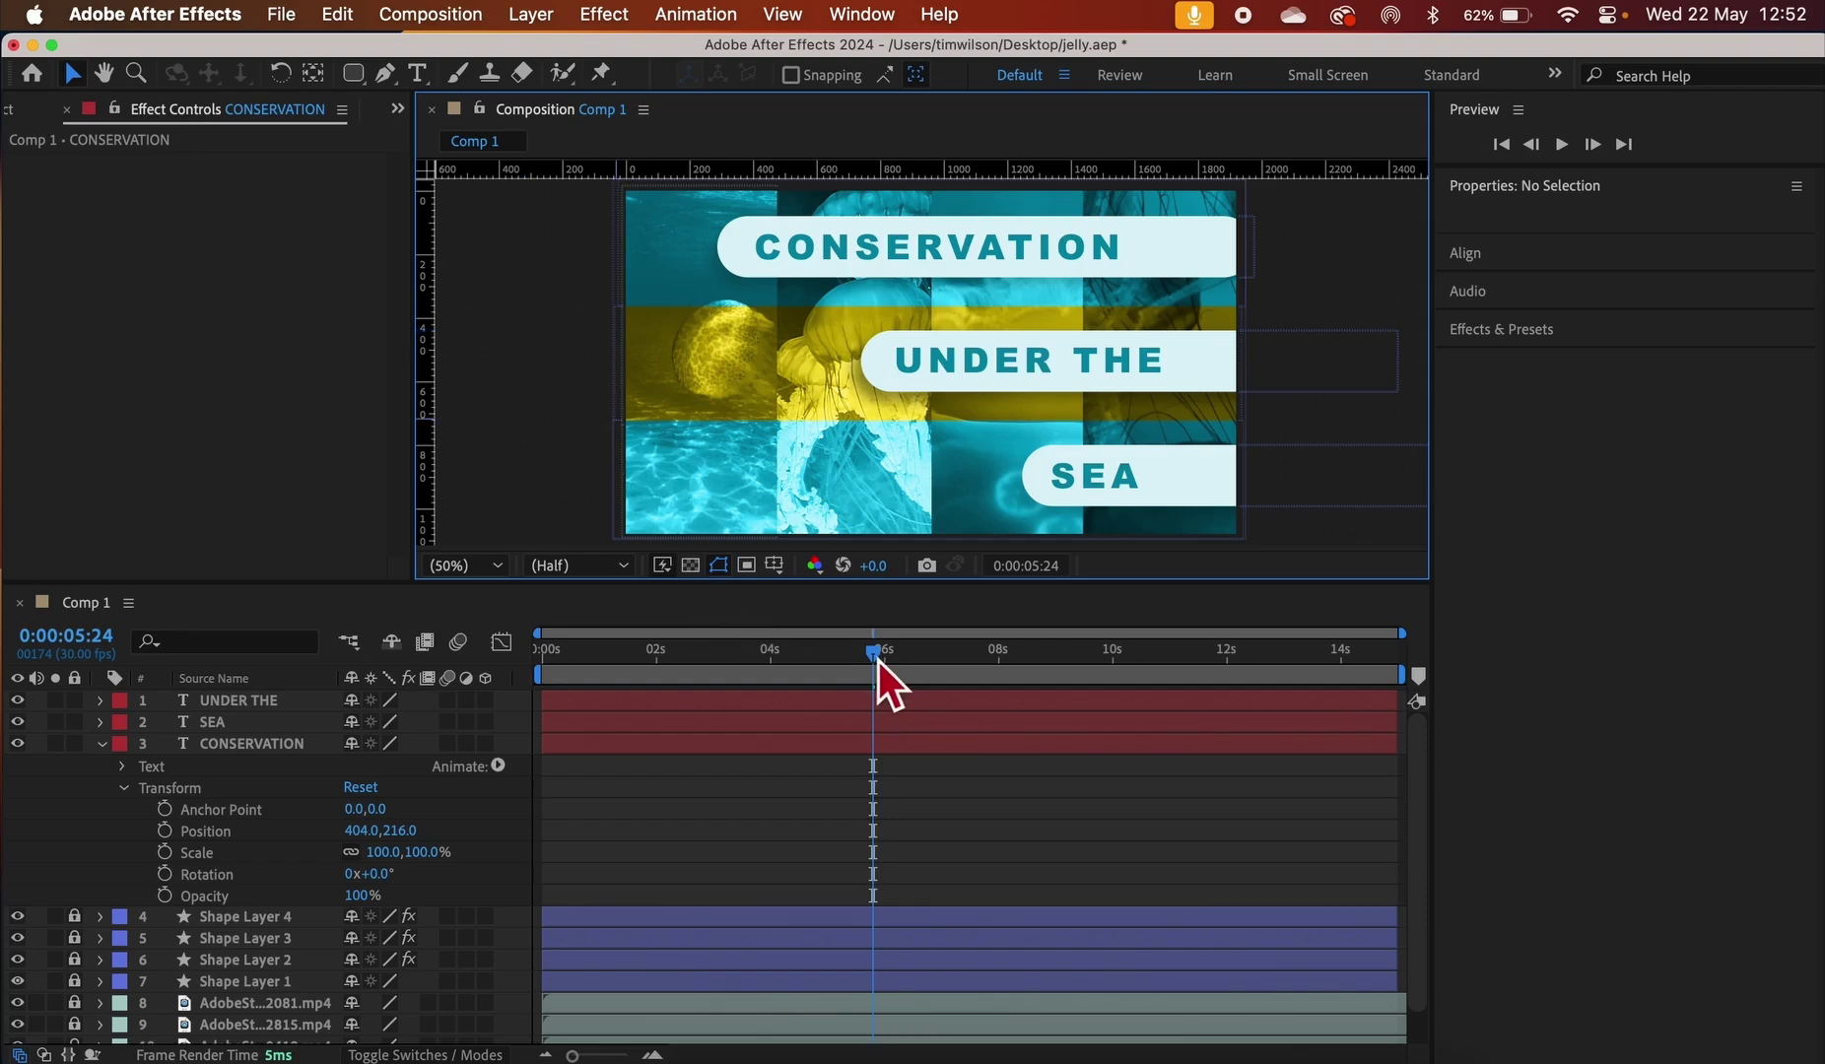
Shift the CONSERVATION layer in the timeline to start at about 0:00:02:15, when the top bar has slid into place
left_click_drag(878, 661, 693, 670)
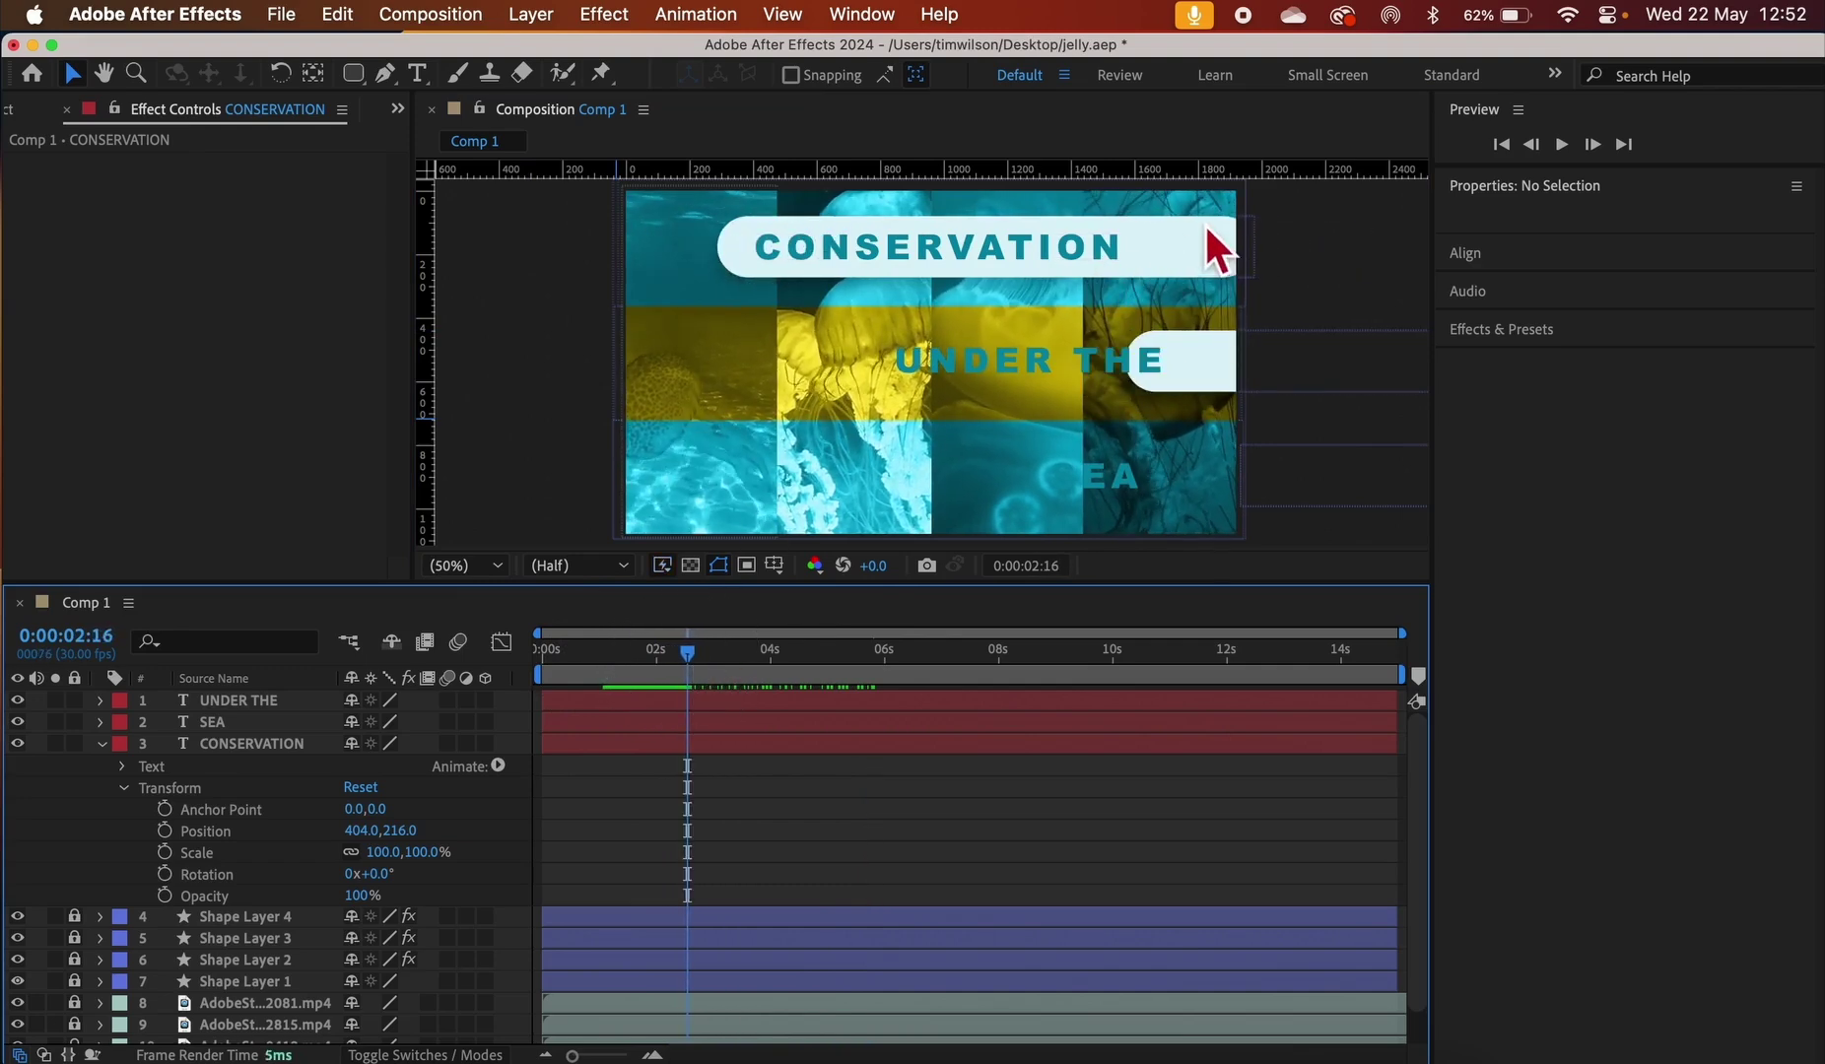
left_click_drag(749, 261, 813, 246)
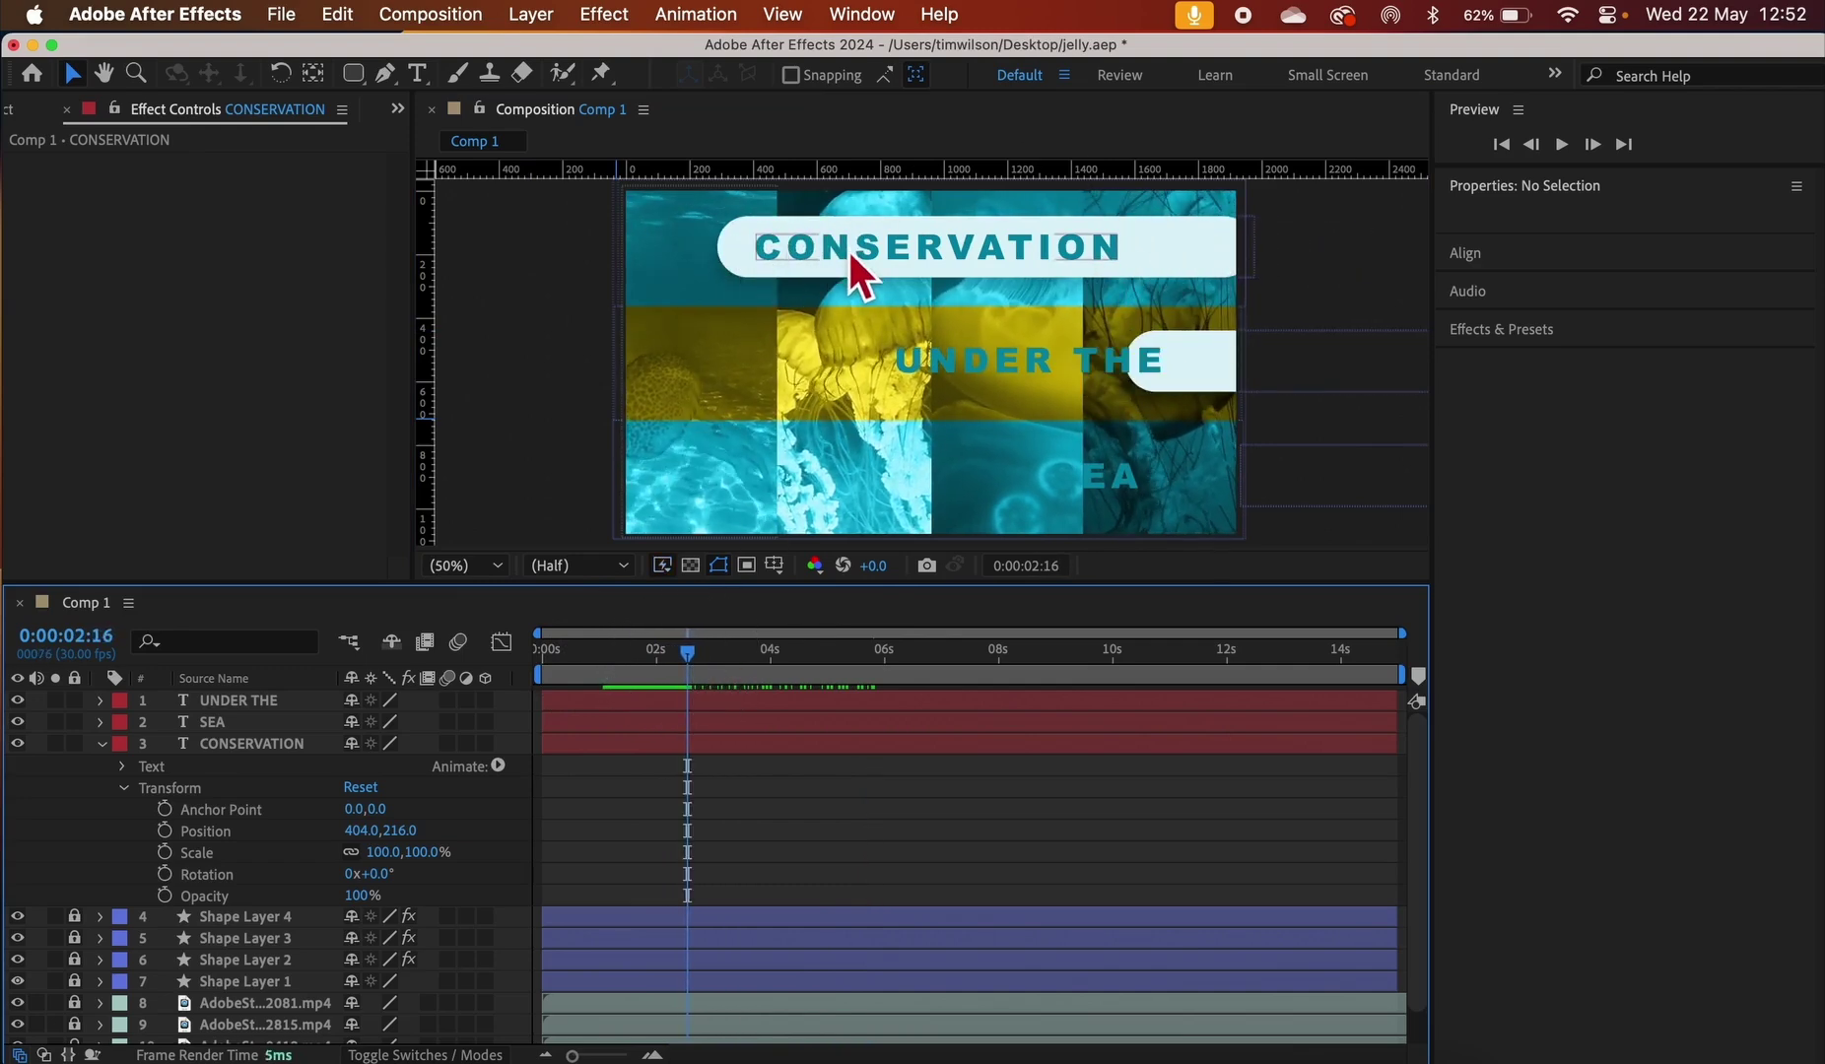
left_click(693, 658)
left_click_drag(696, 660, 694, 658)
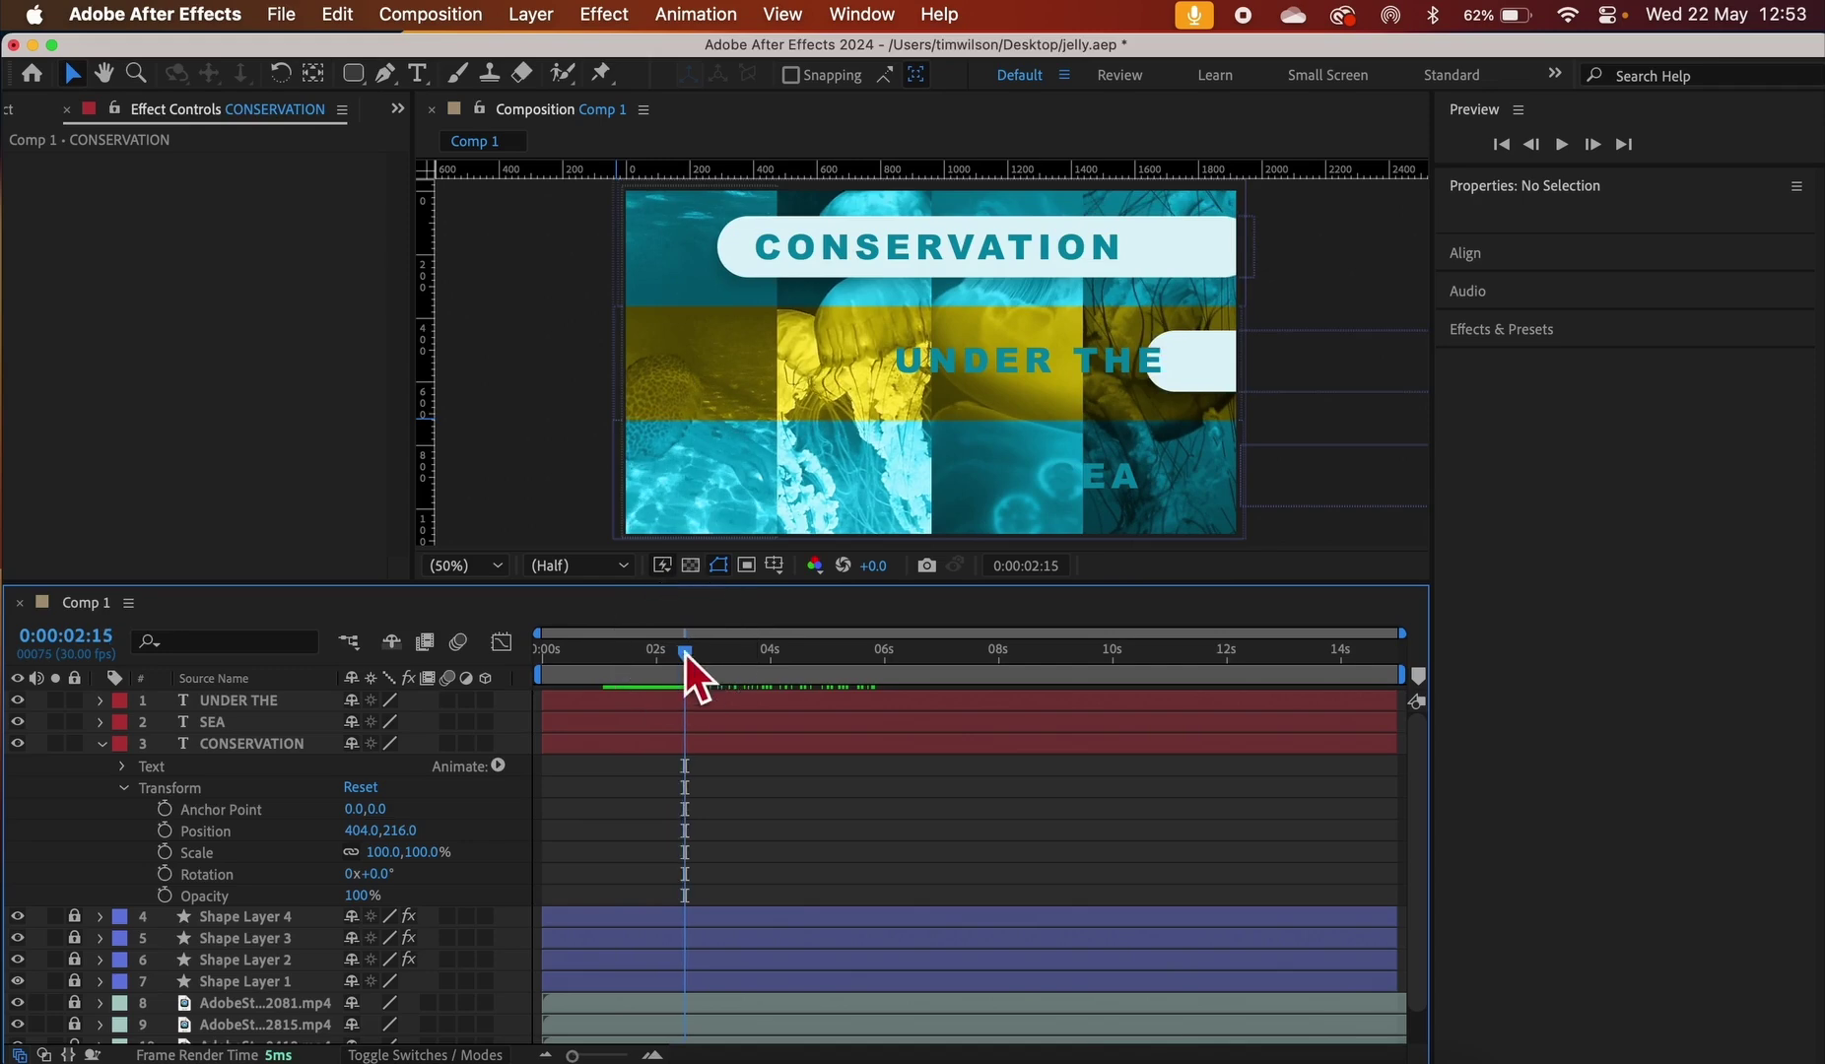
left_click(582, 707)
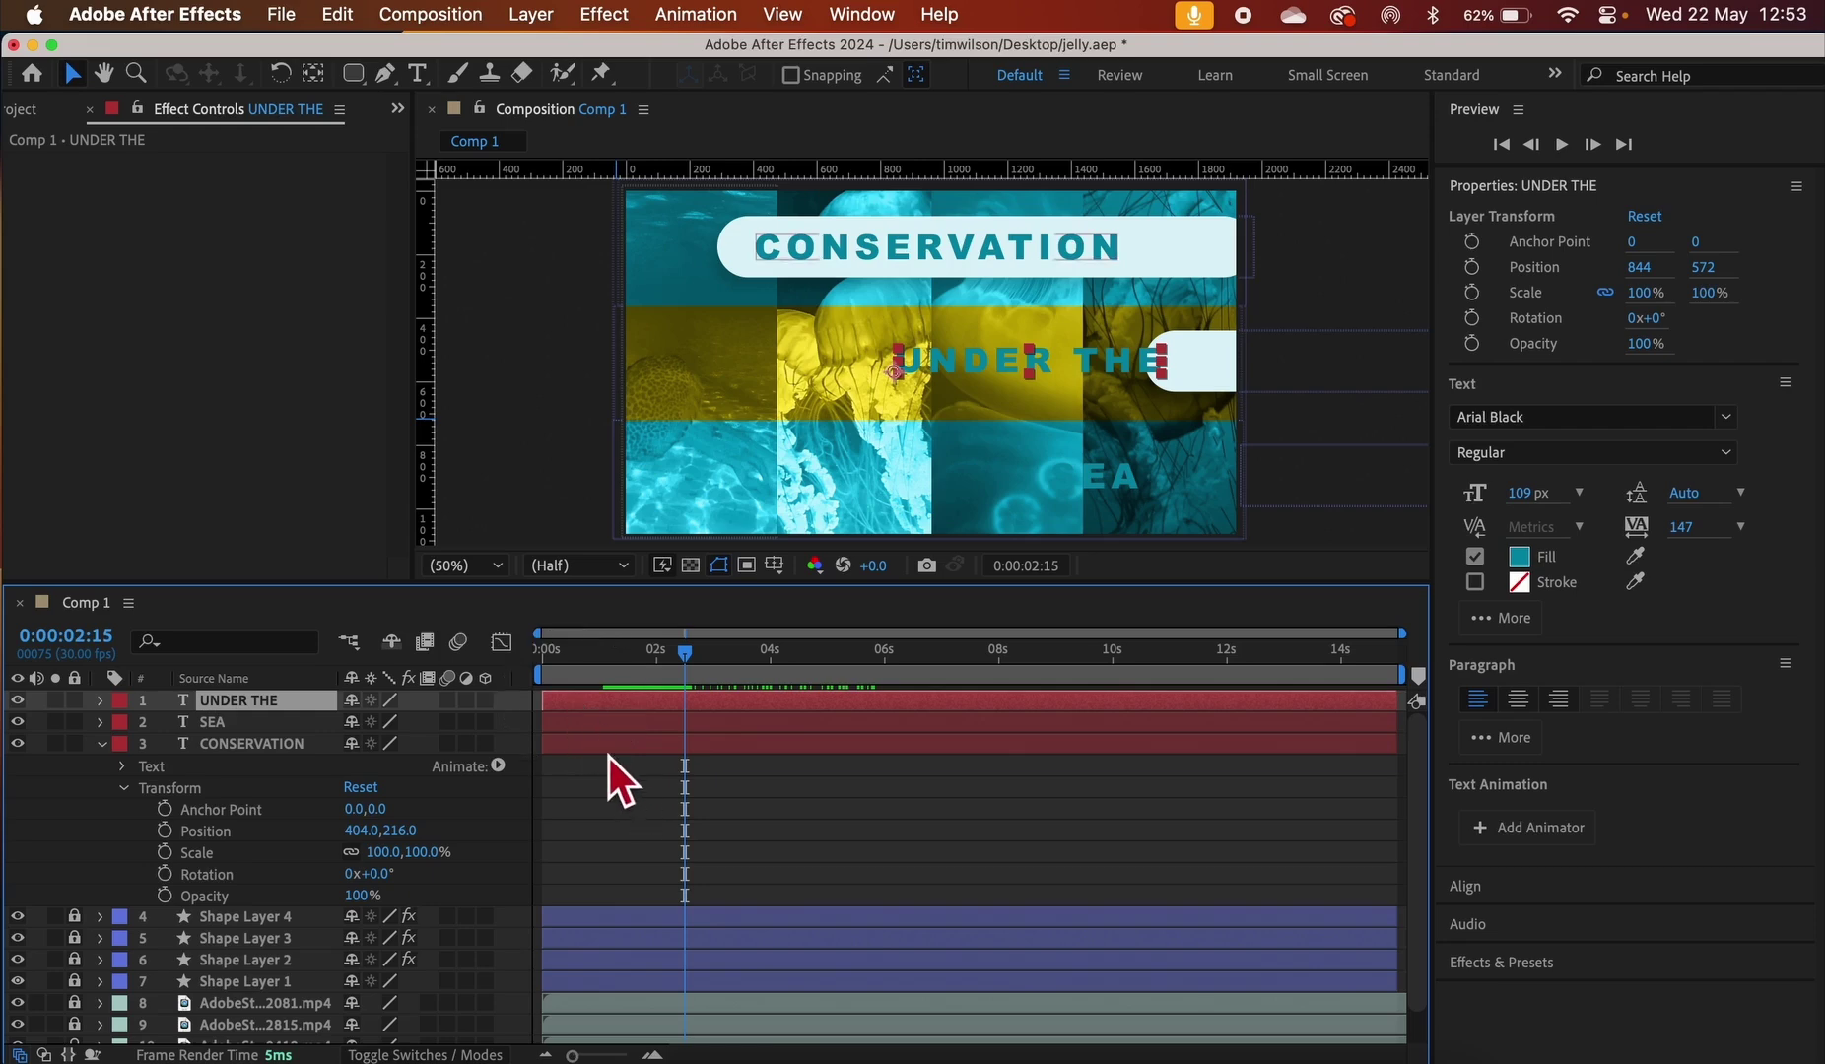
left_click_drag(607, 754, 738, 752)
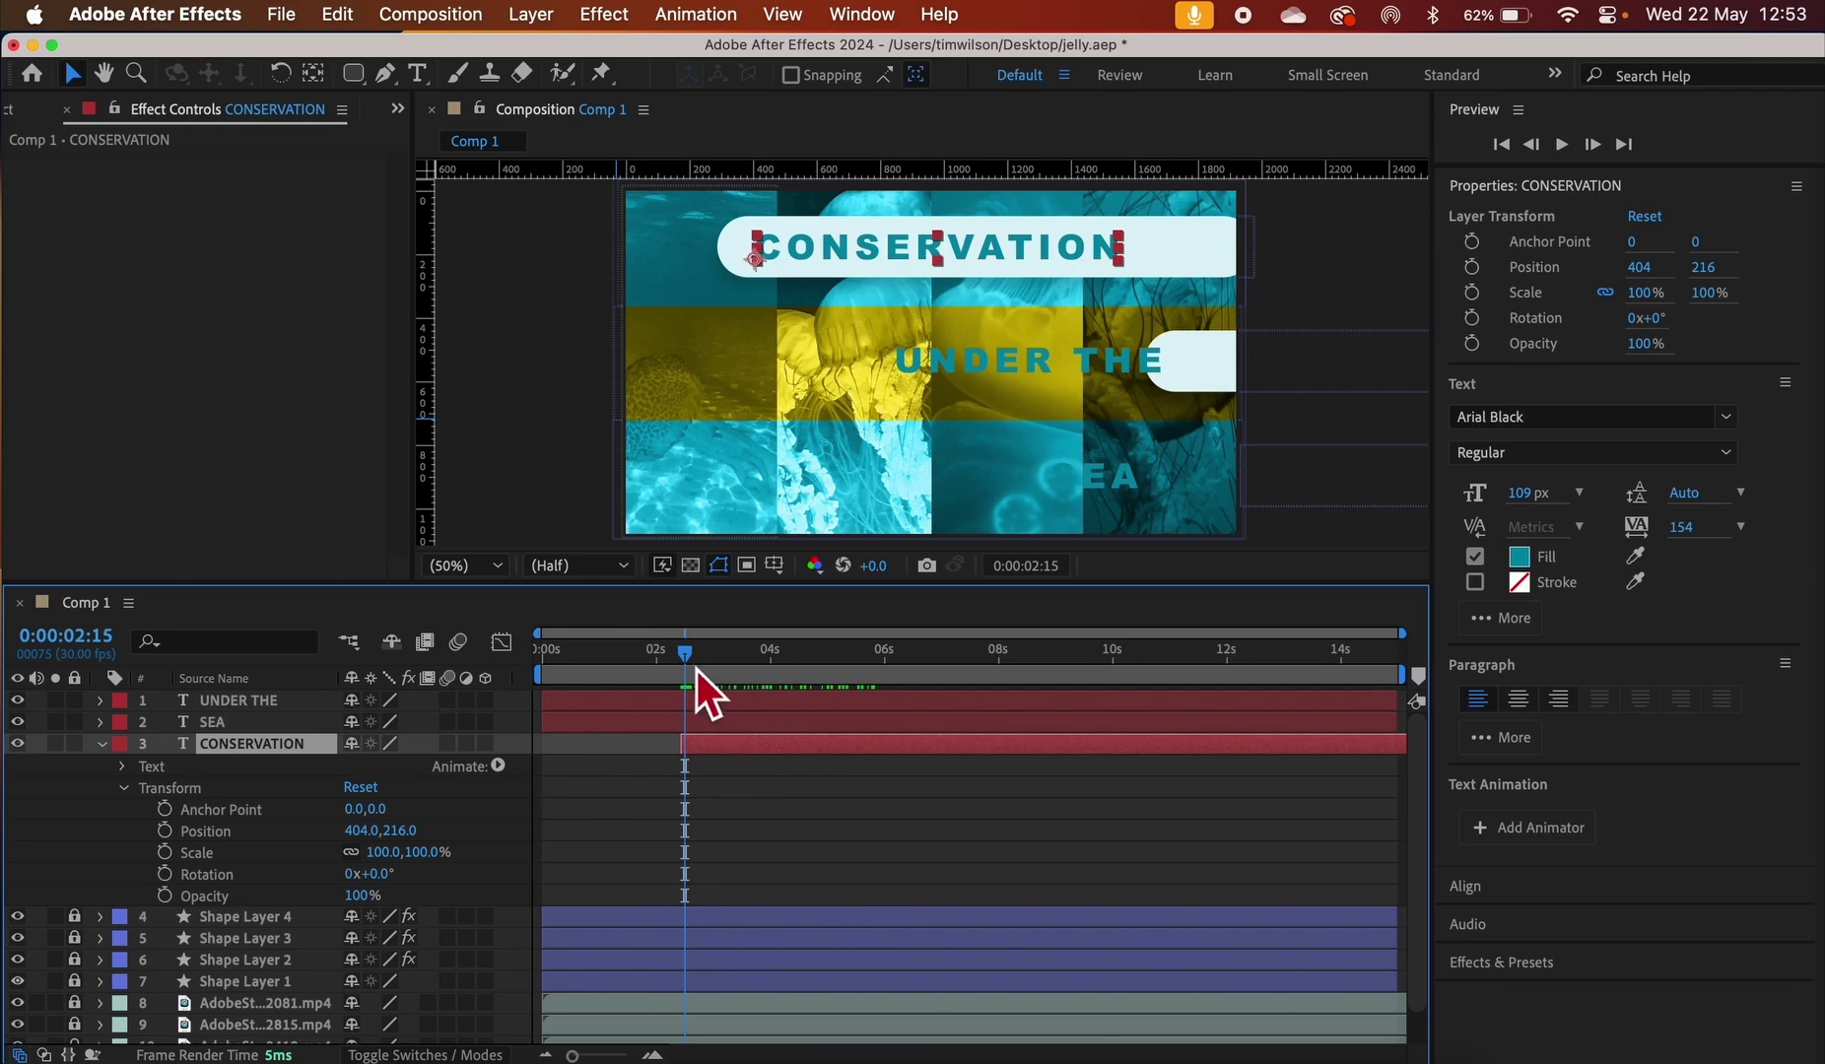
mouse_move(689, 655)
left_mouse_down()
mouse_move(659, 656)
mouse_move(687, 658)
left_mouse_up()
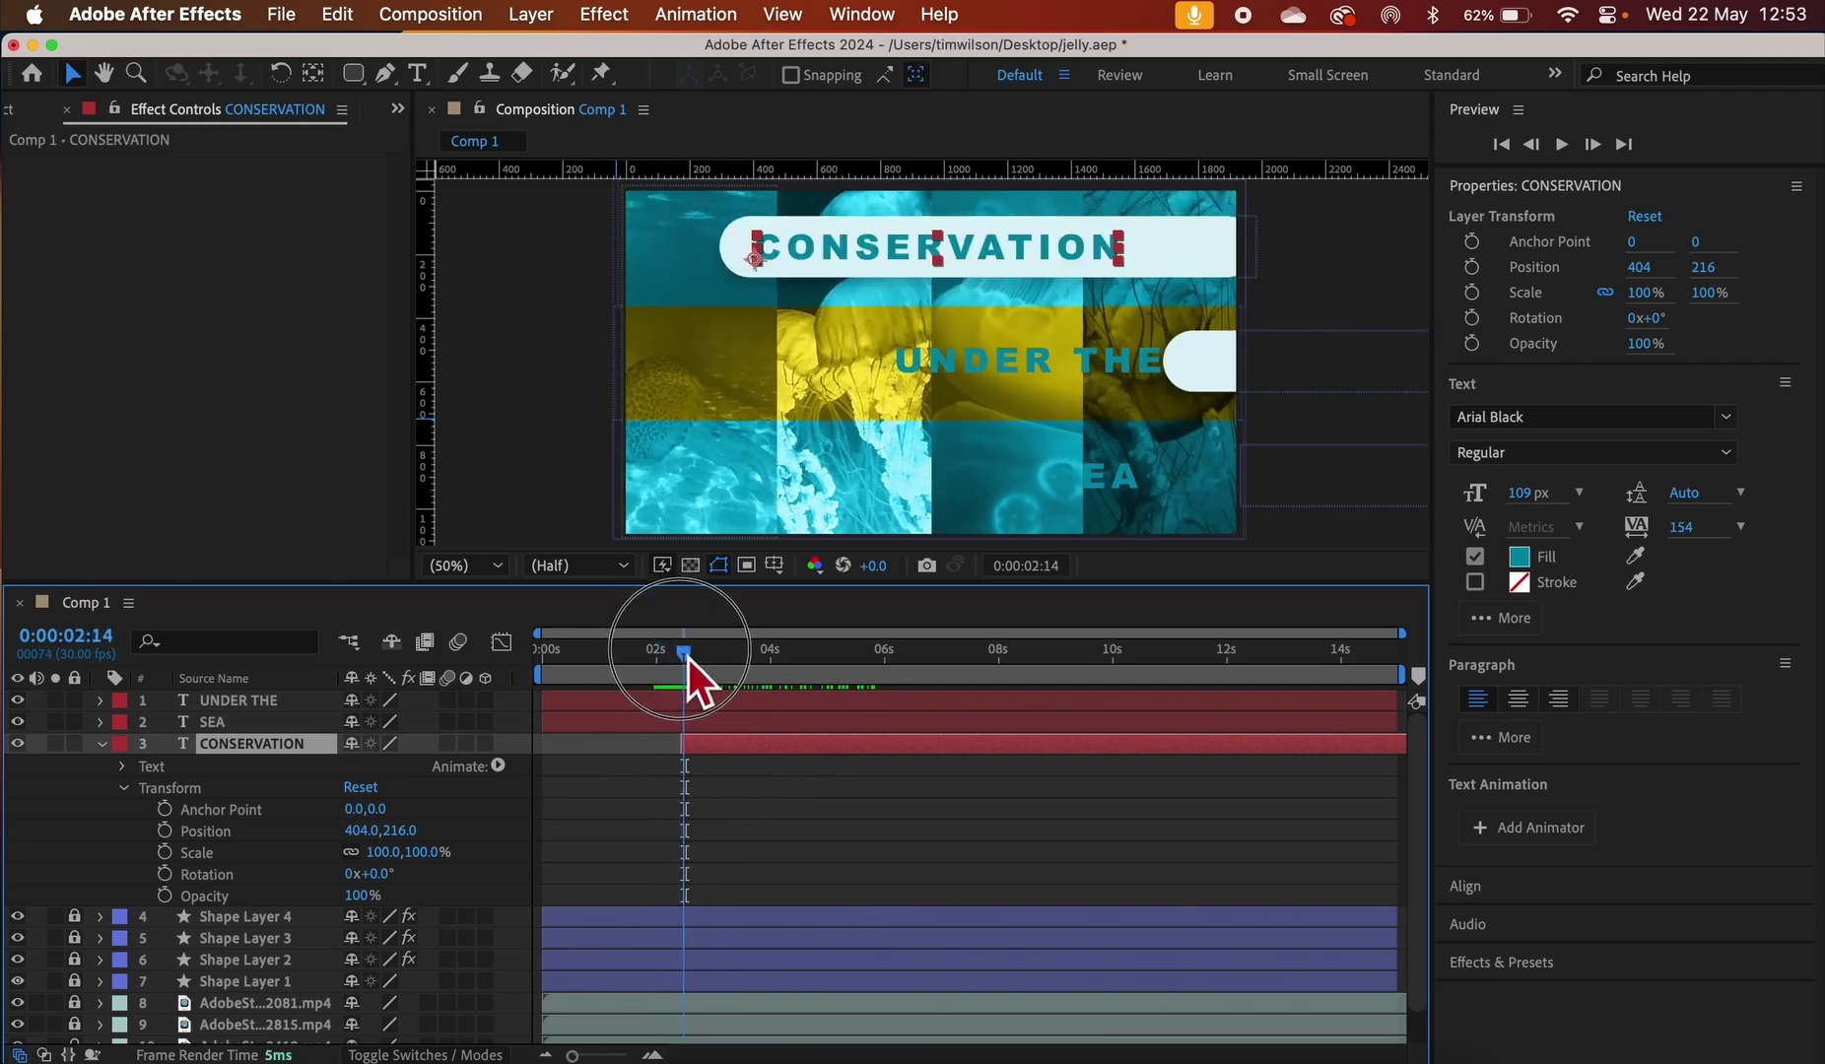
Shift the UNDER THE layer to start at about 0:00:03:01 and the SEA layer at about 0:00:03:14, and preview the timing
left_click_drag(688, 658, 719, 663)
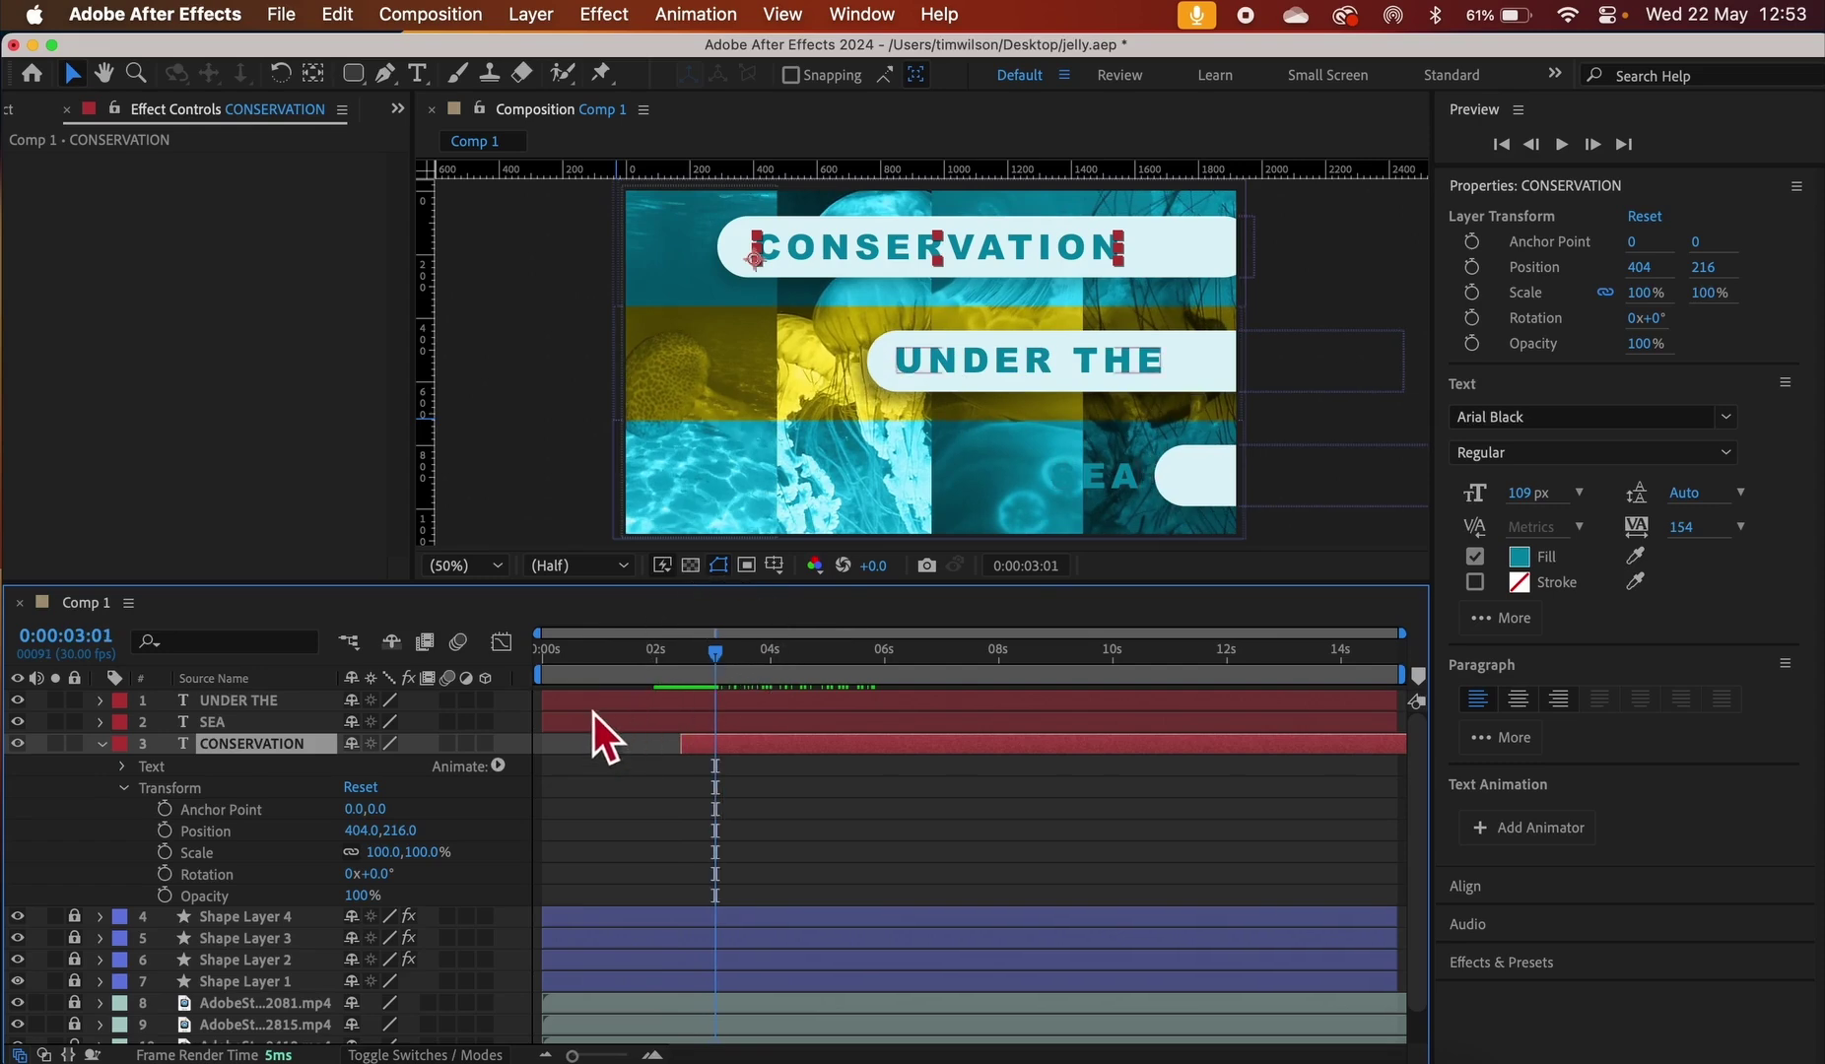
left_click_drag(597, 705, 764, 685)
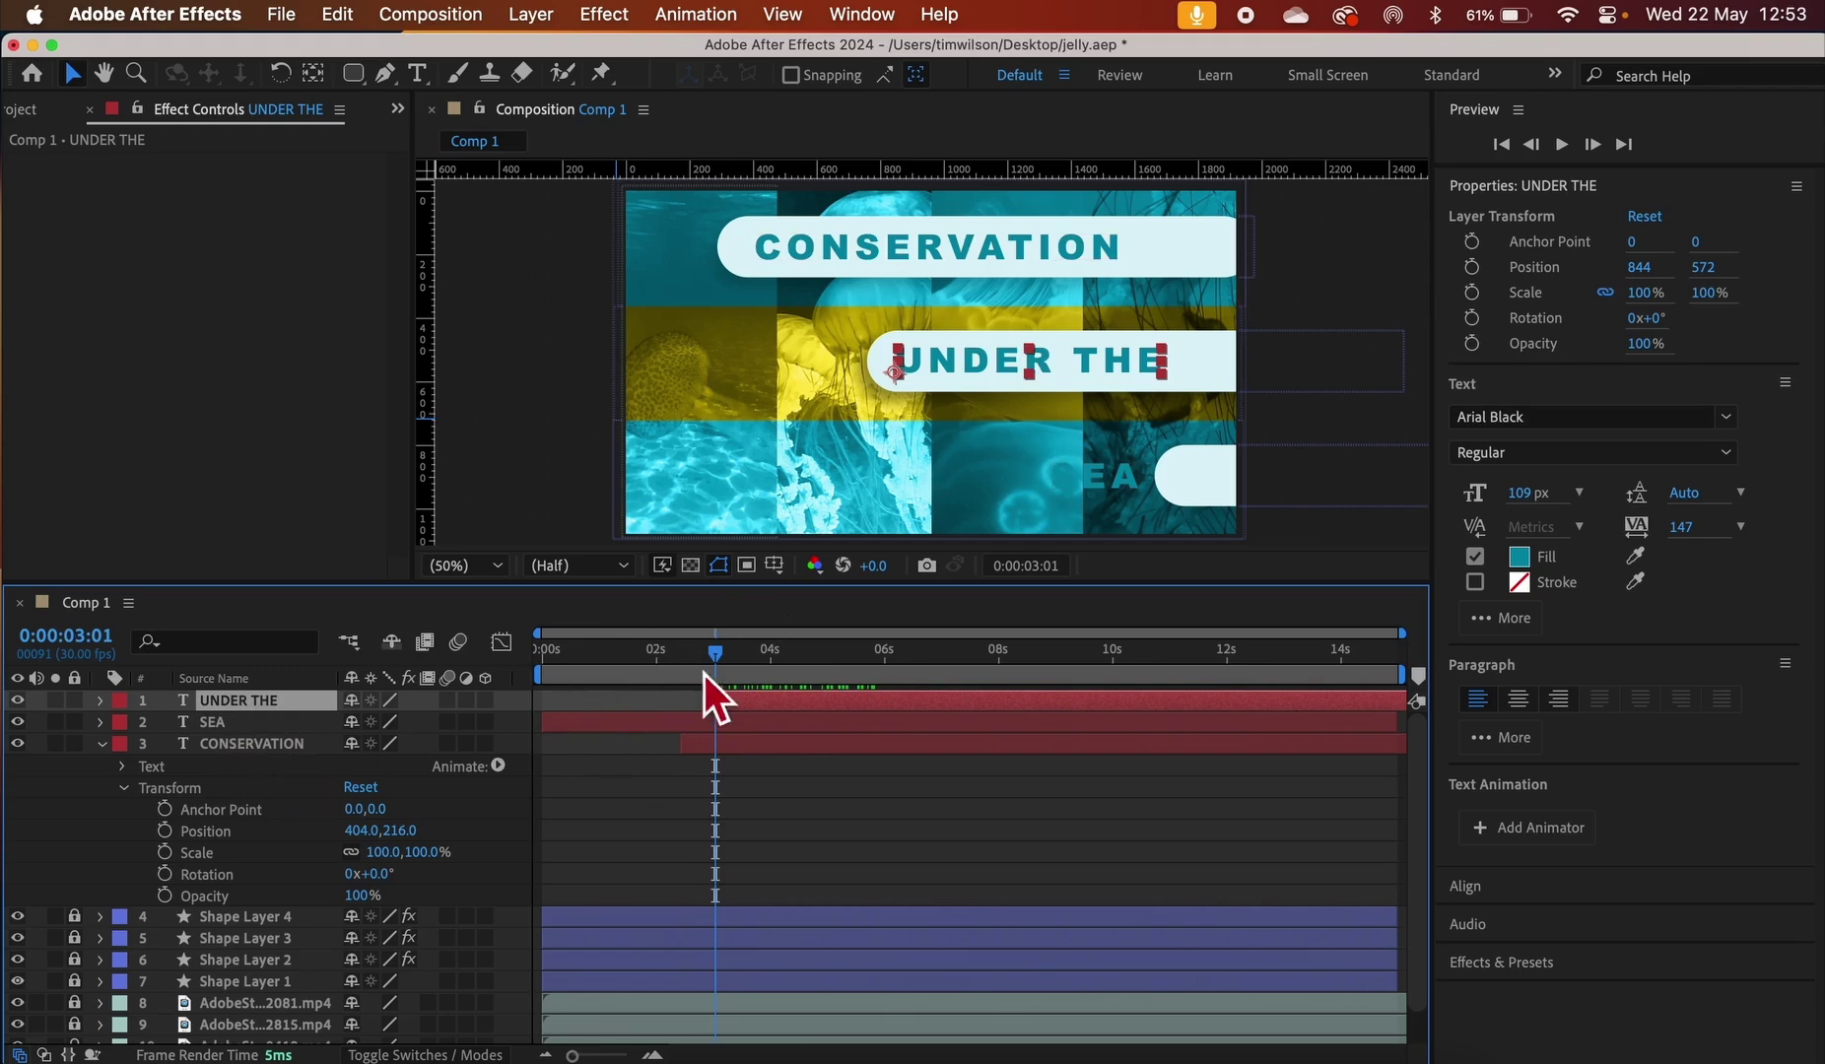
mouse_move(718, 653)
left_mouse_down()
mouse_move(759, 658)
mouse_move(744, 658)
left_mouse_up()
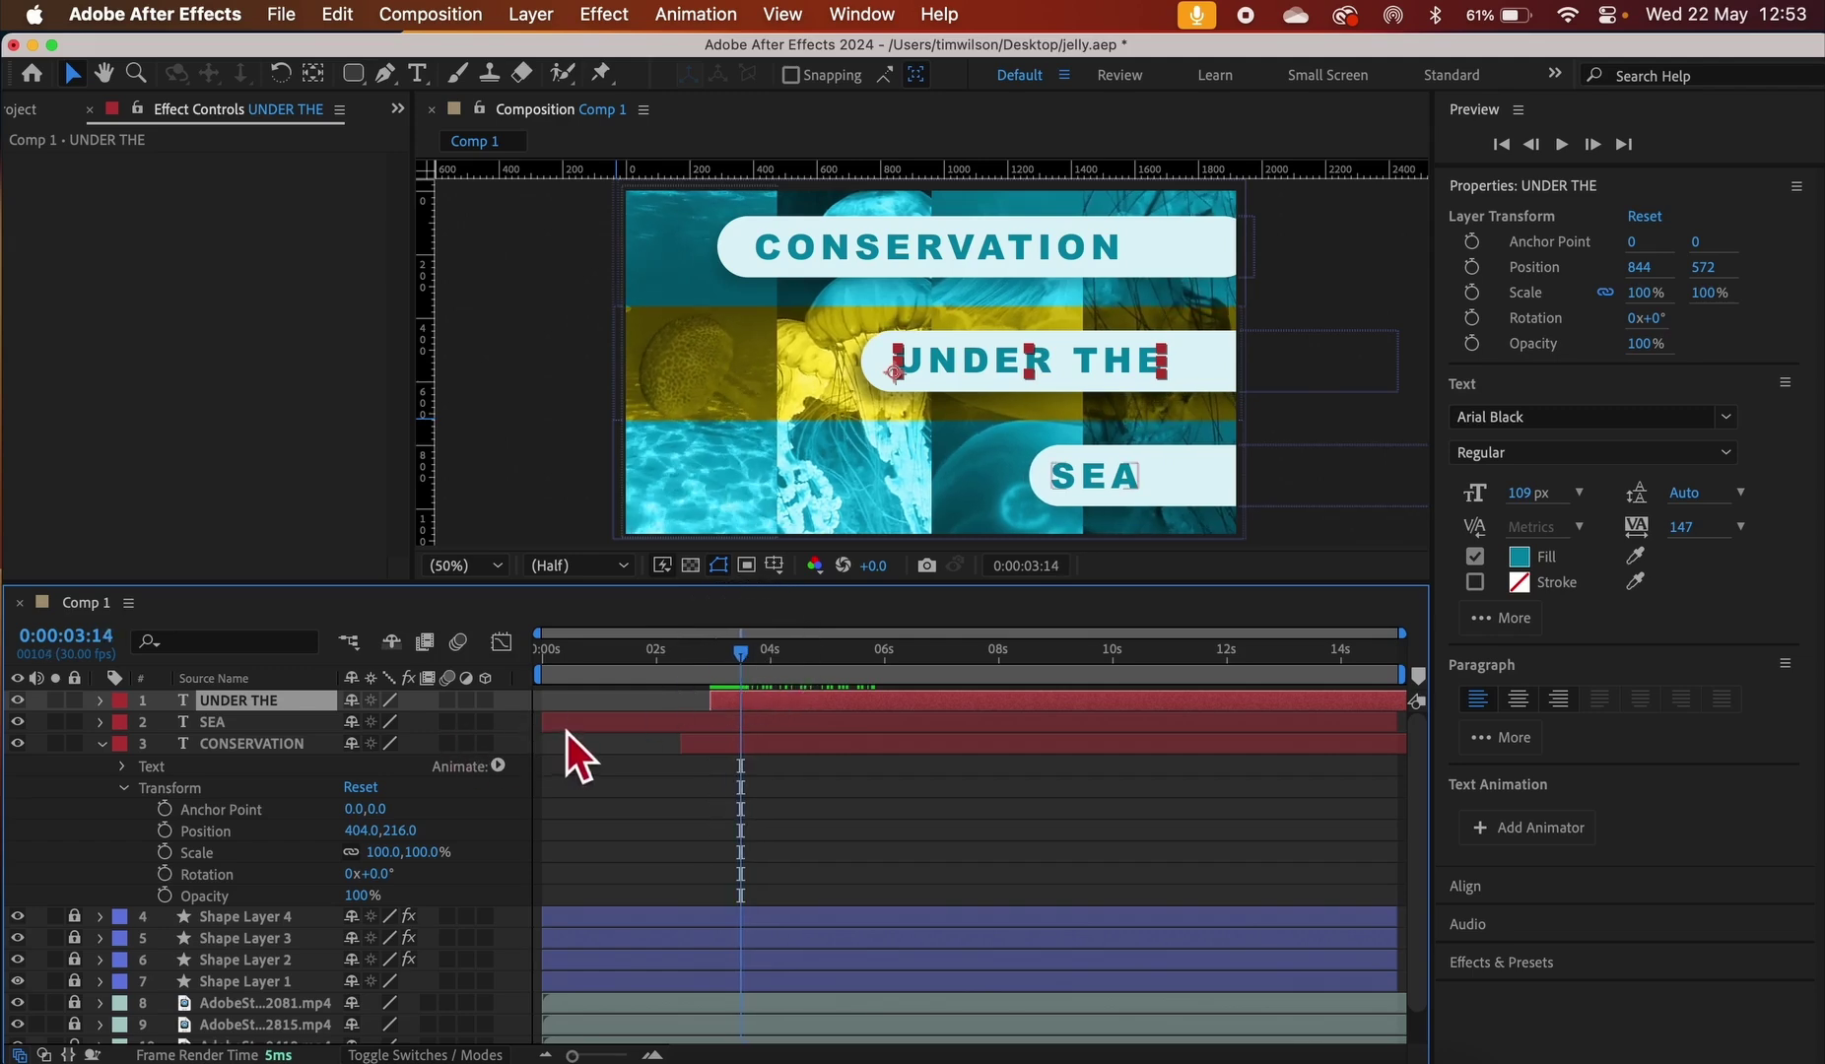
left_click_drag(566, 729, 602, 661)
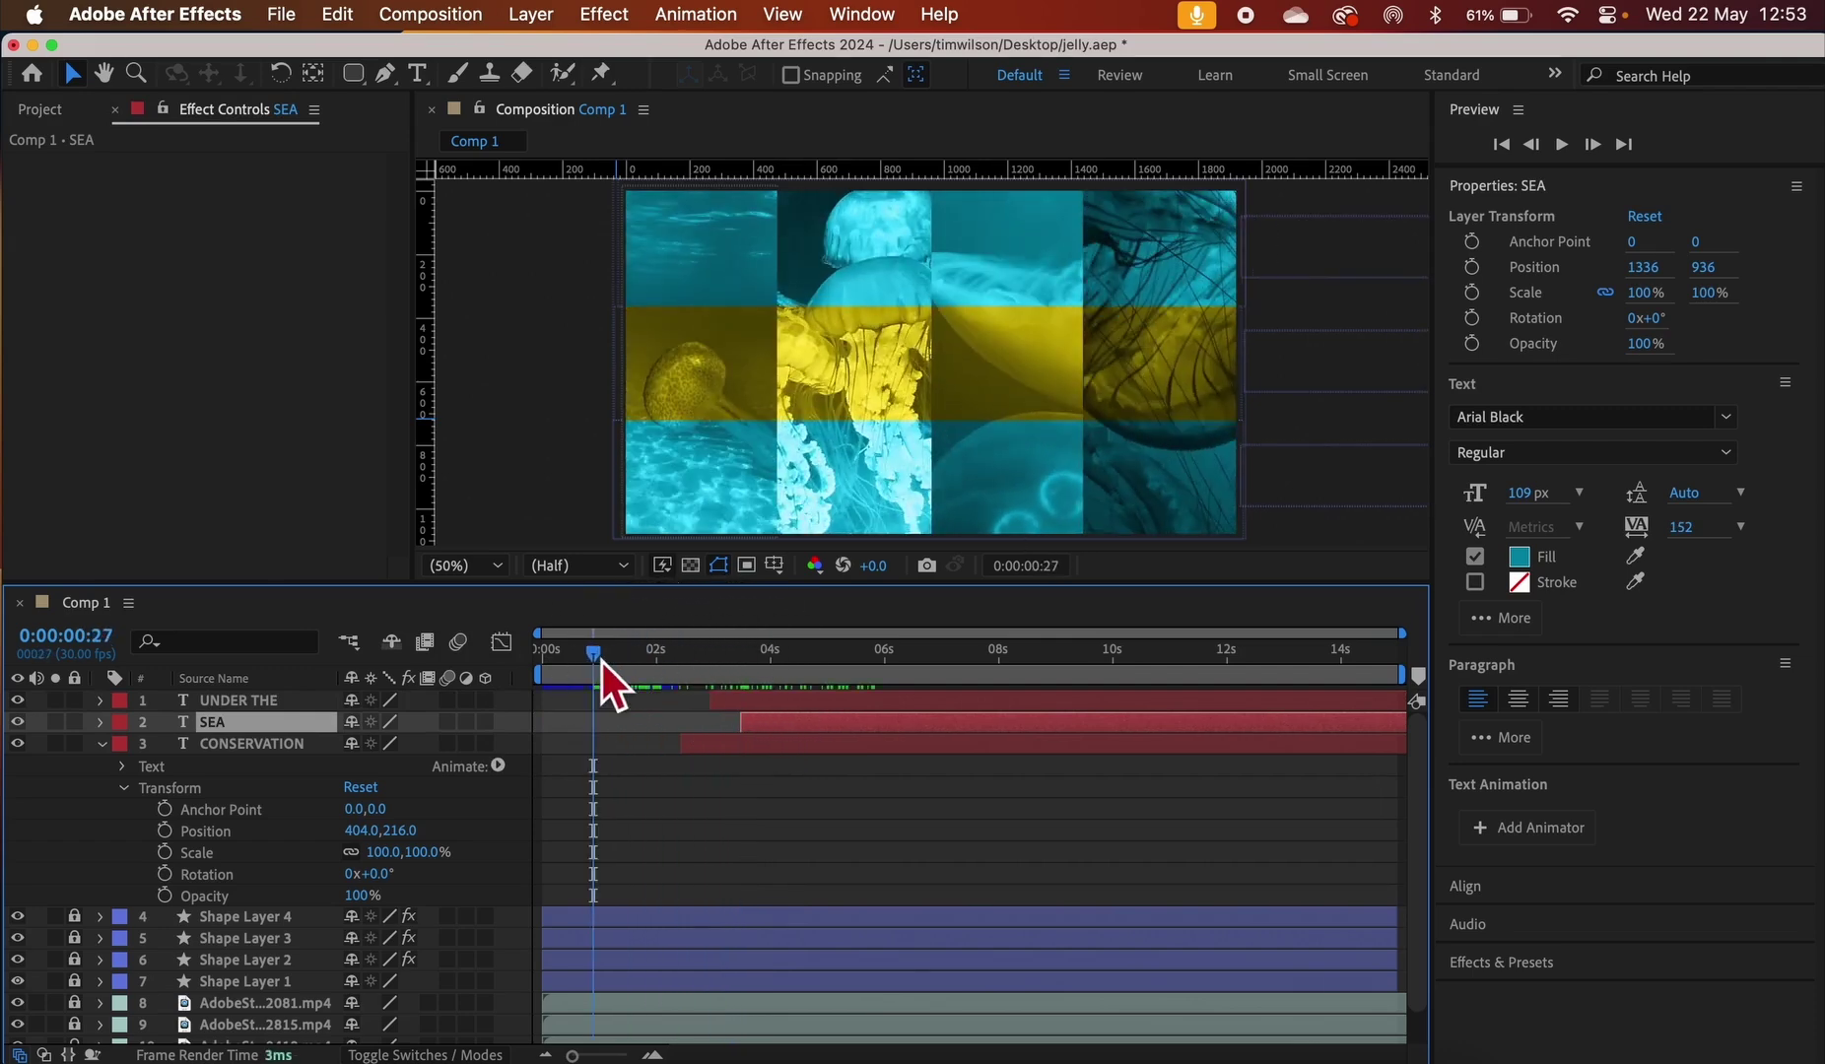
key("space")
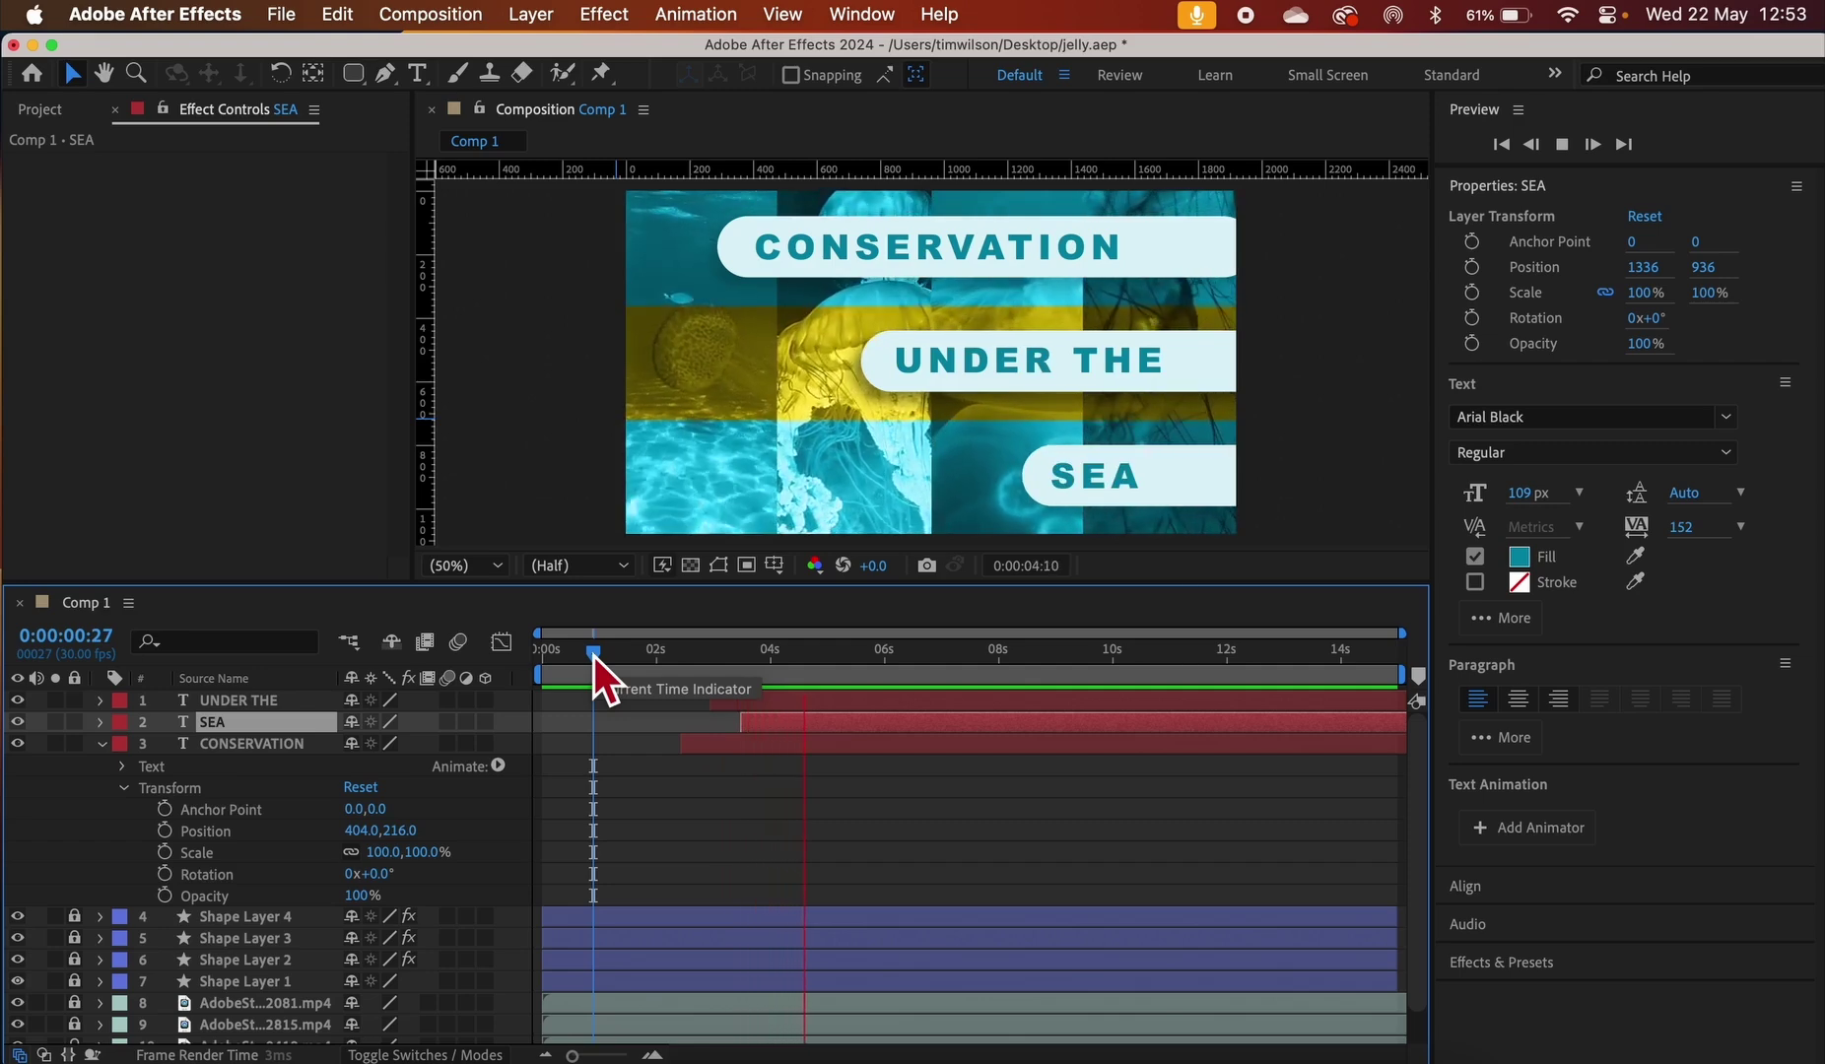
key("space")
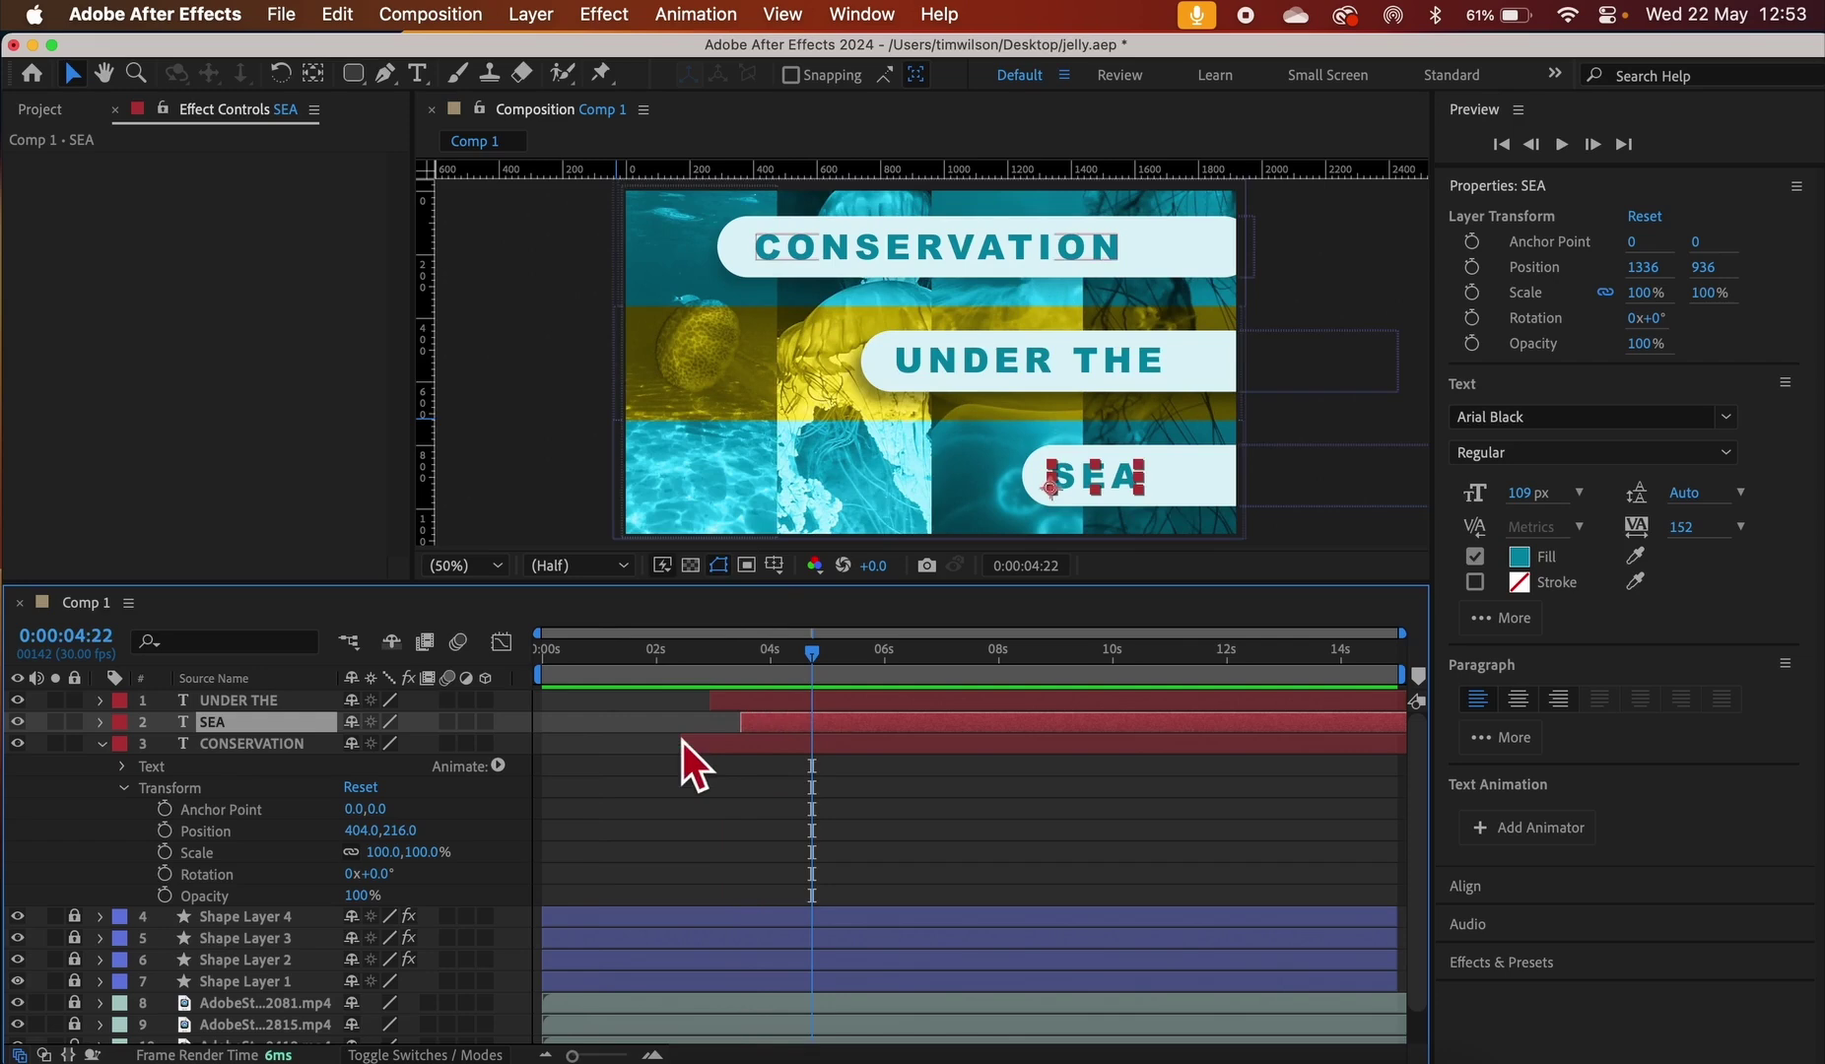
Keyframe the CONSERVATION layer's opacity from 0% at 0:00:02:14 to 100% at 0:00:02:21
left_click(280, 746)
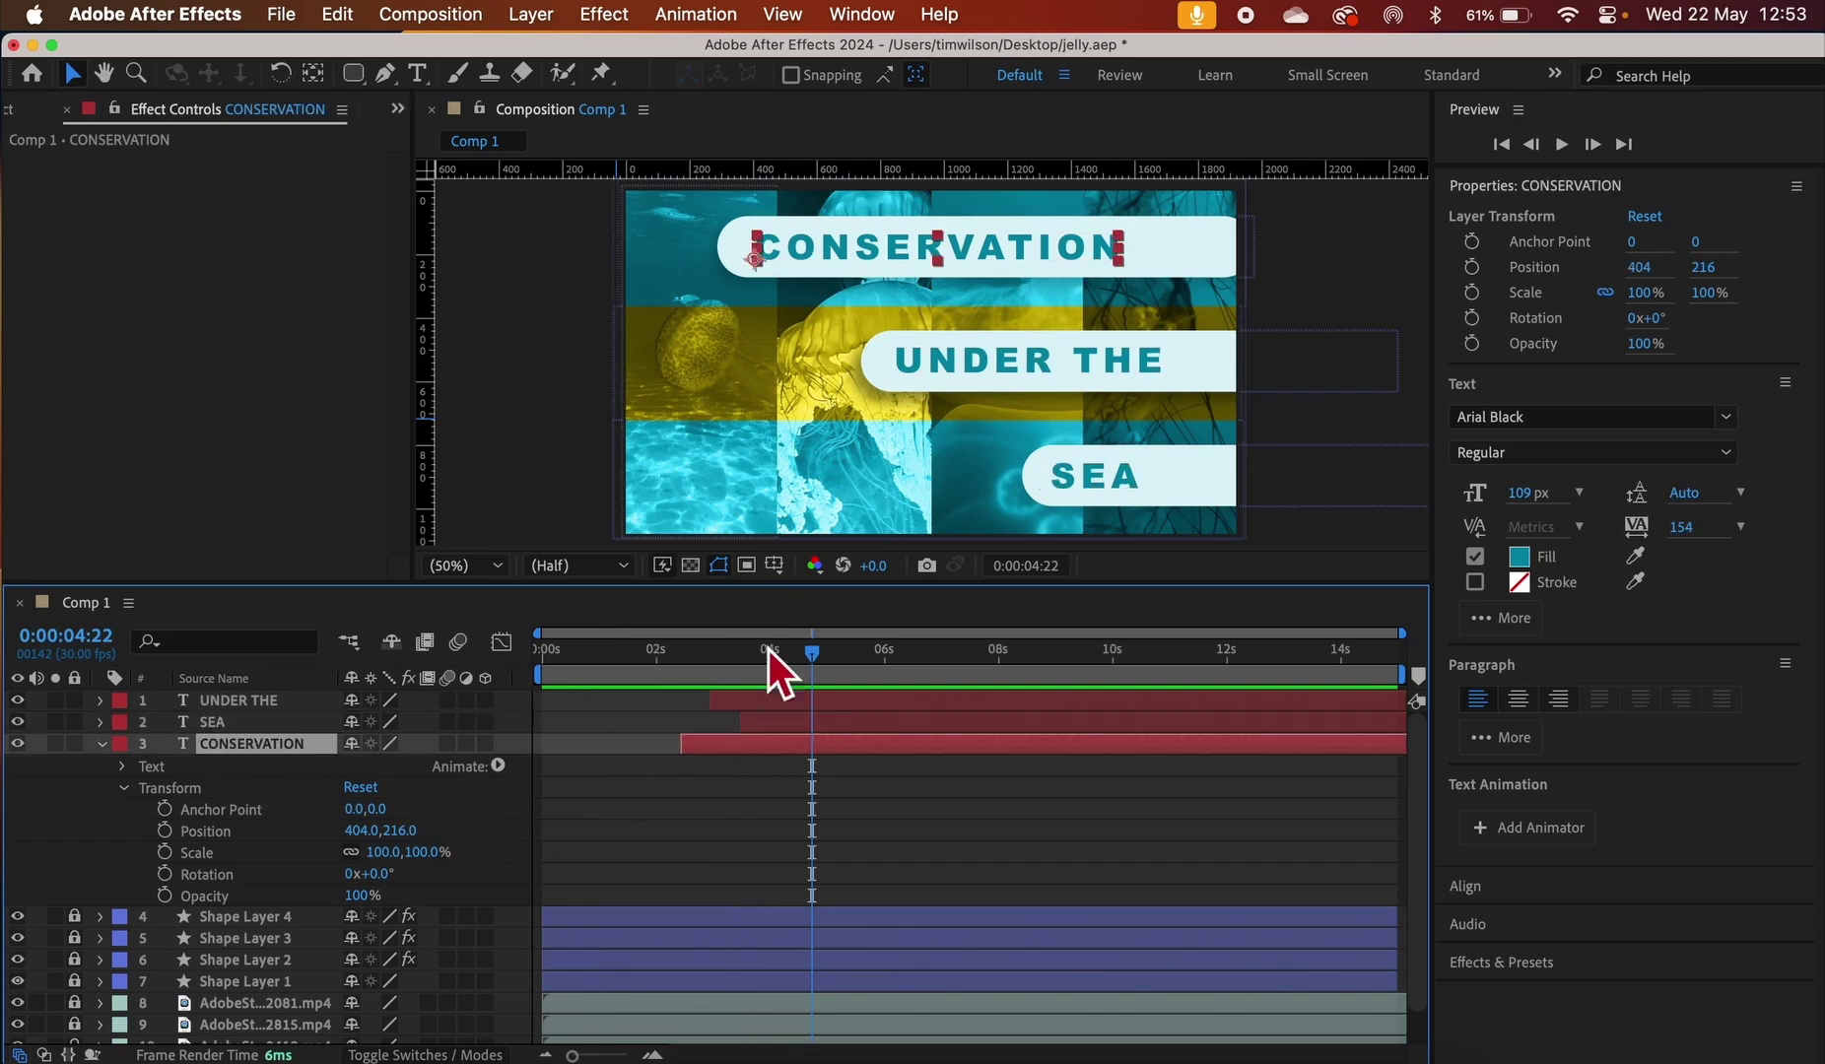
left_click_drag(825, 658, 671, 659)
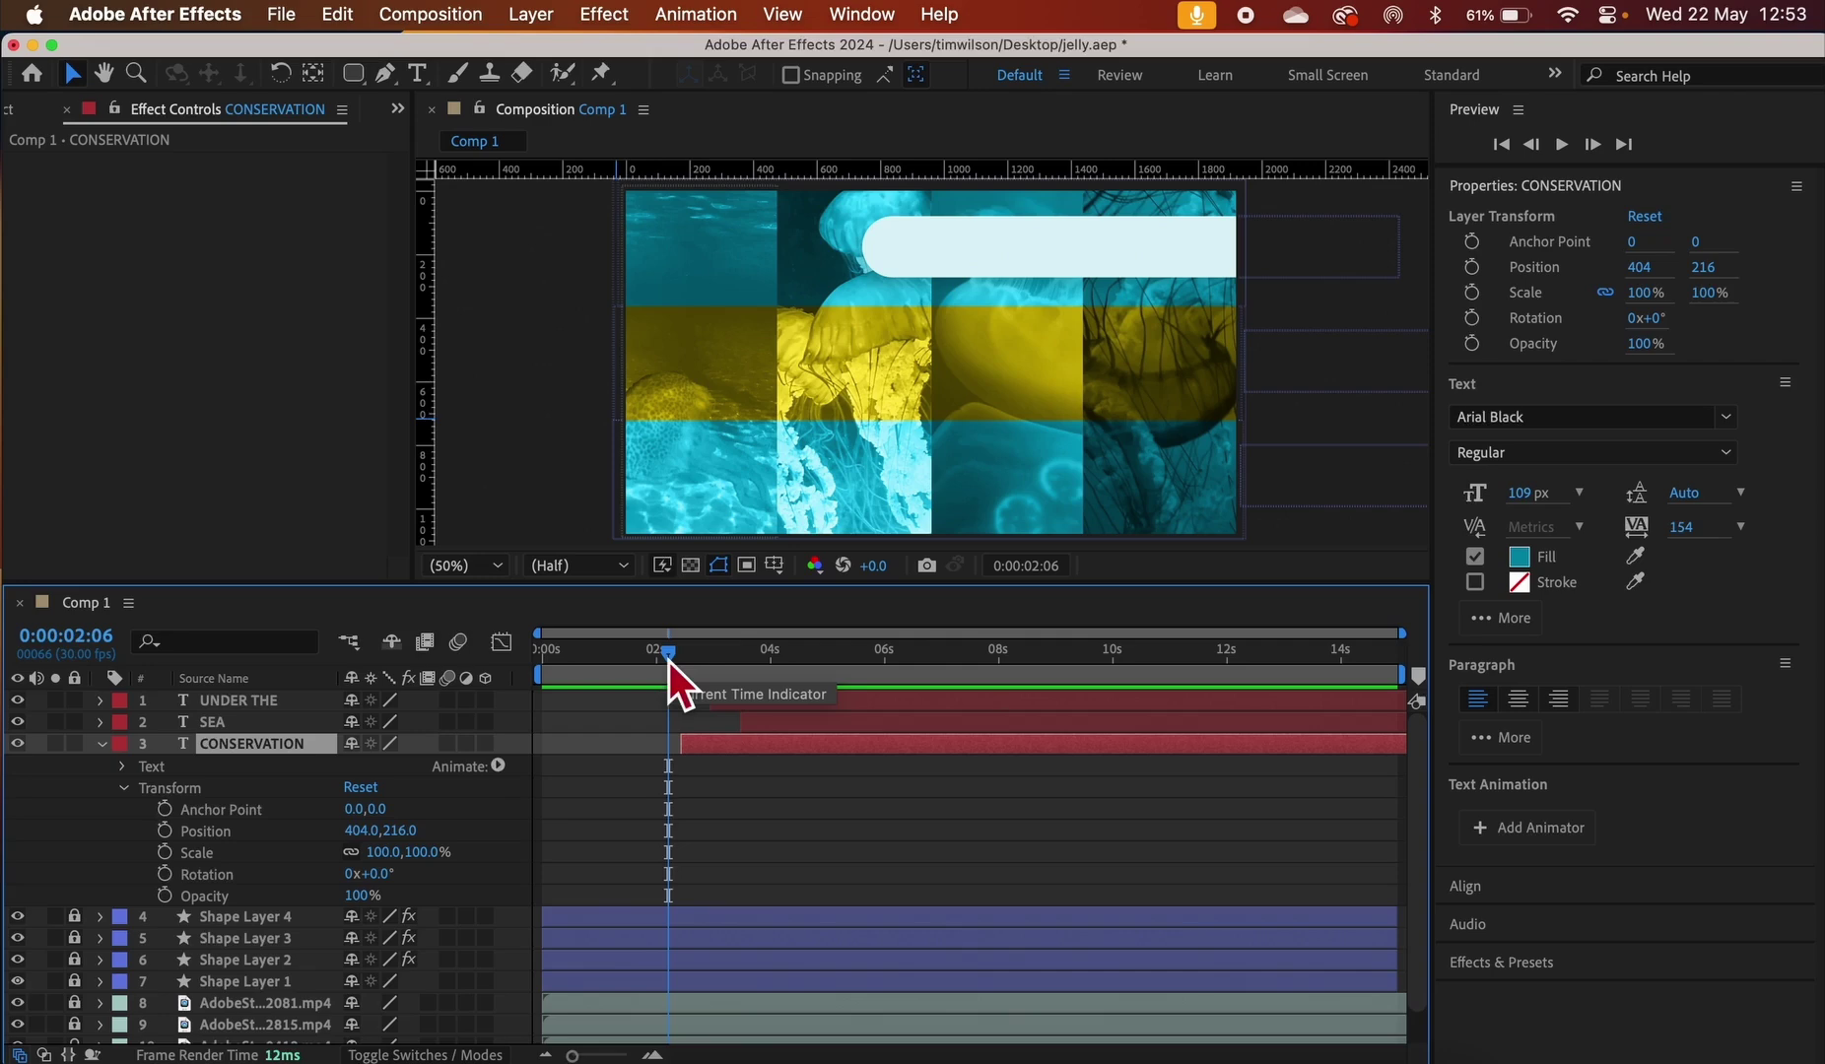
key("t")
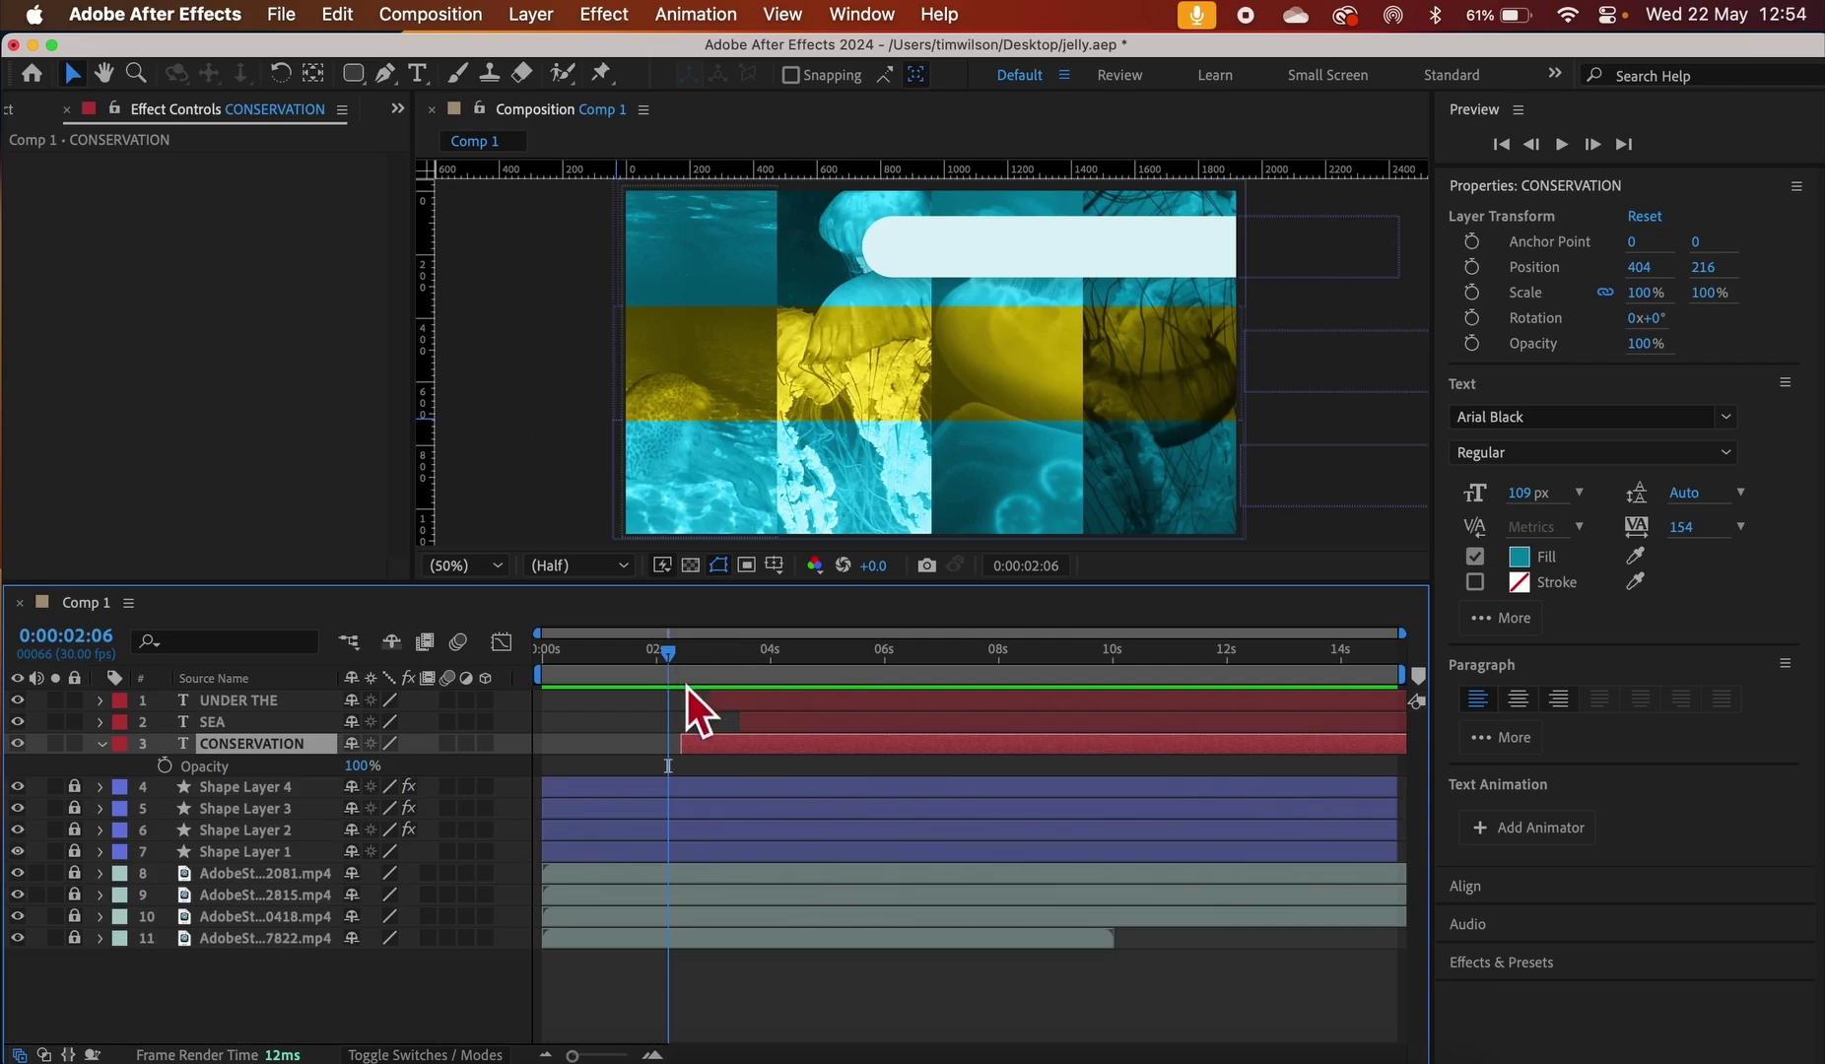
left_click(673, 651)
left_click_drag(681, 661, 705, 666)
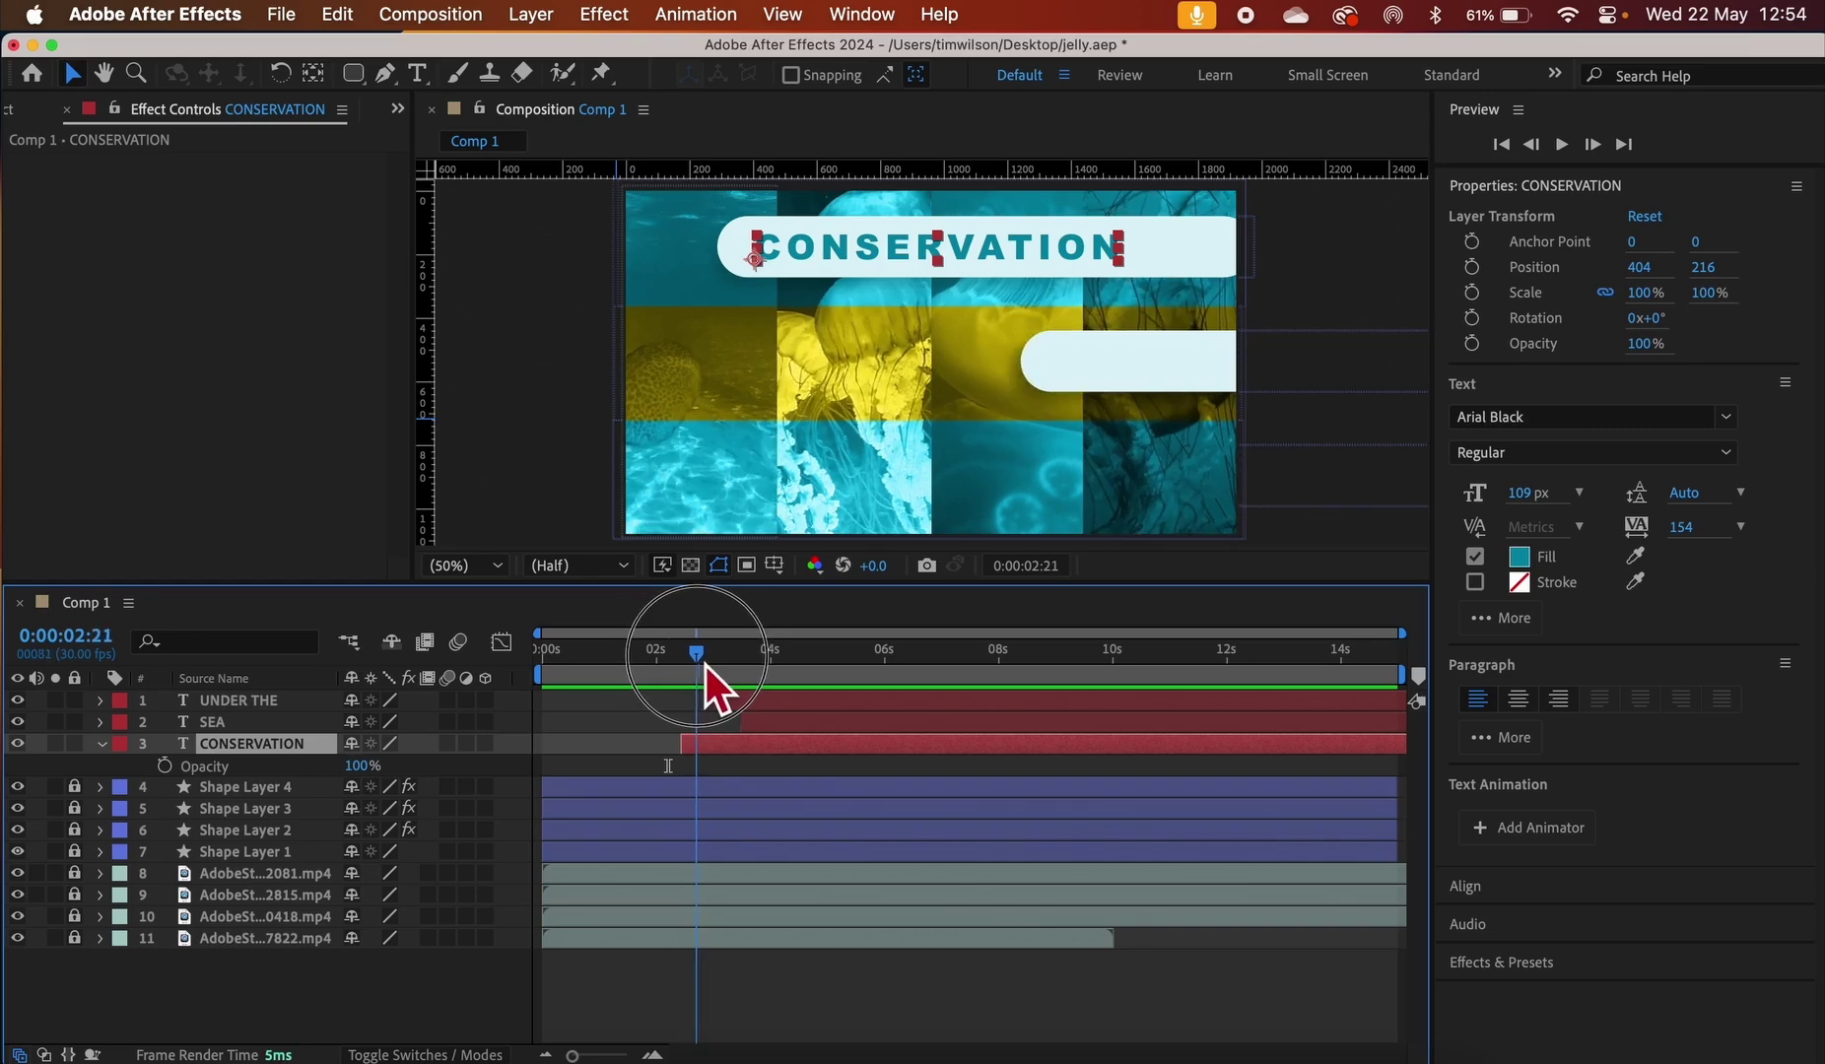
left_click(169, 767)
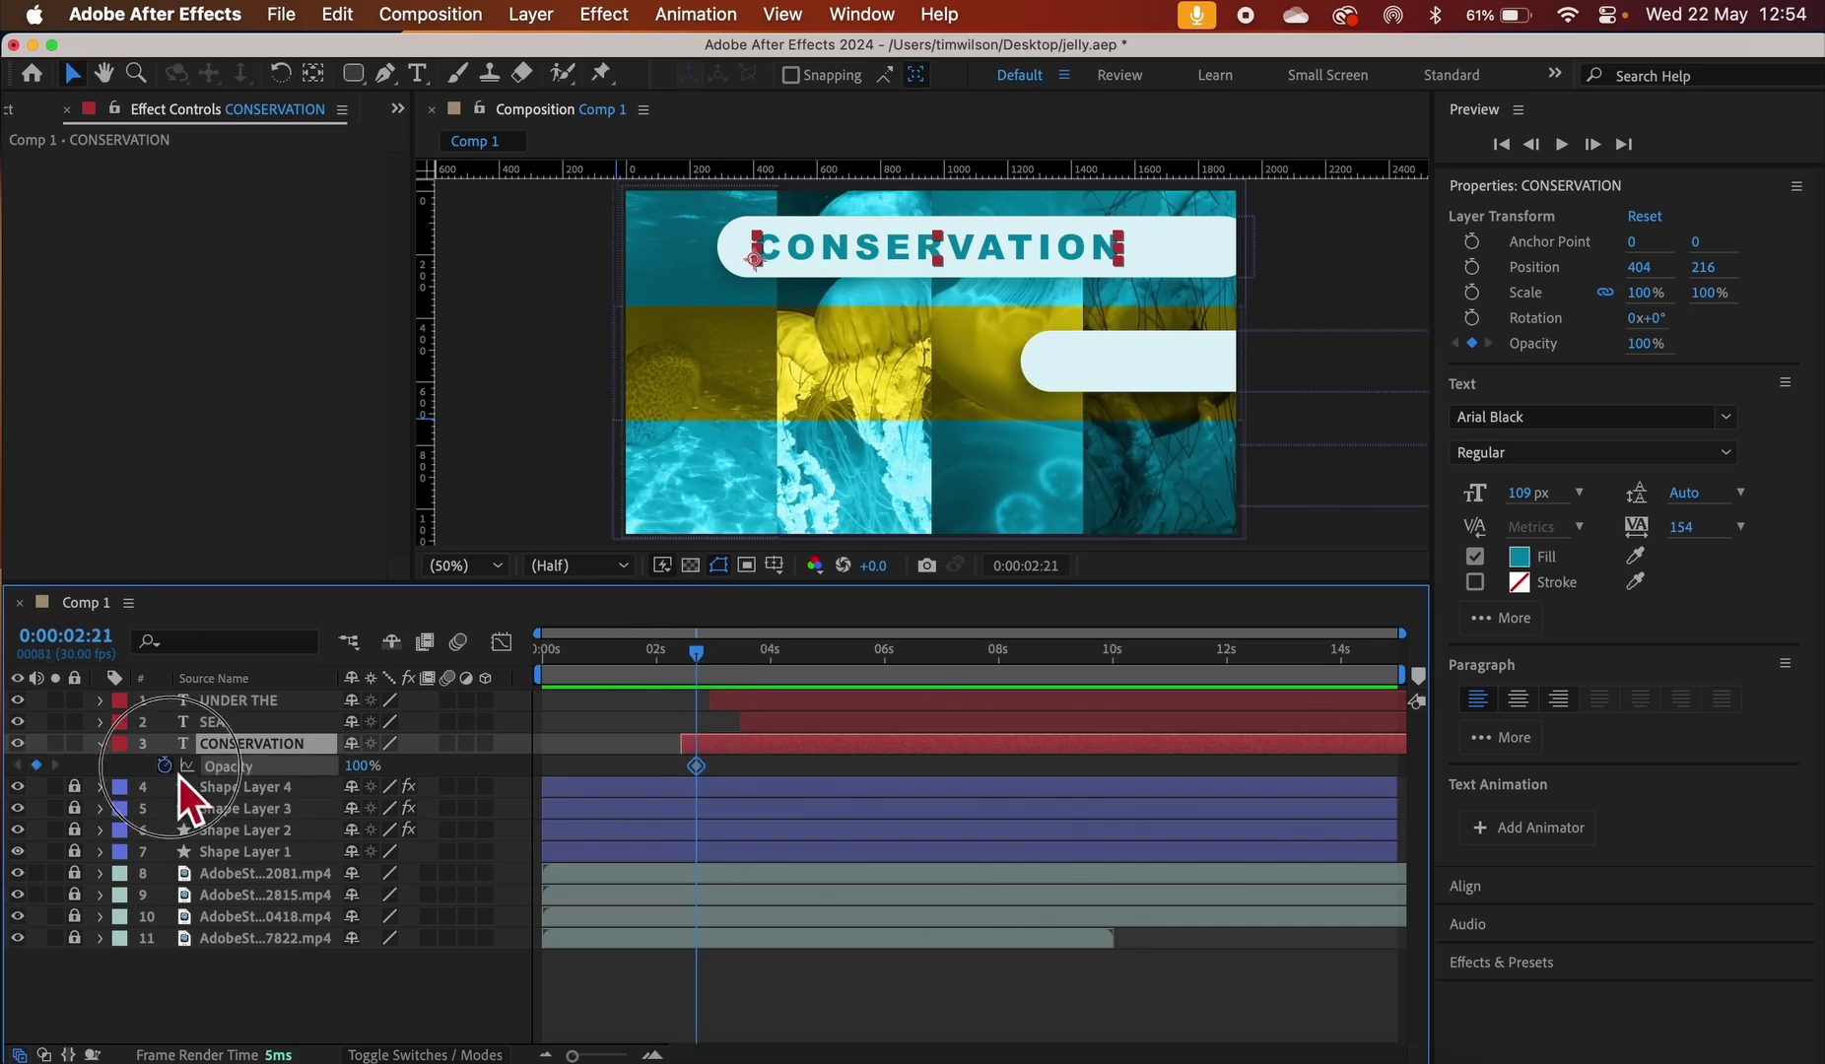
left_click_drag(703, 658, 692, 663)
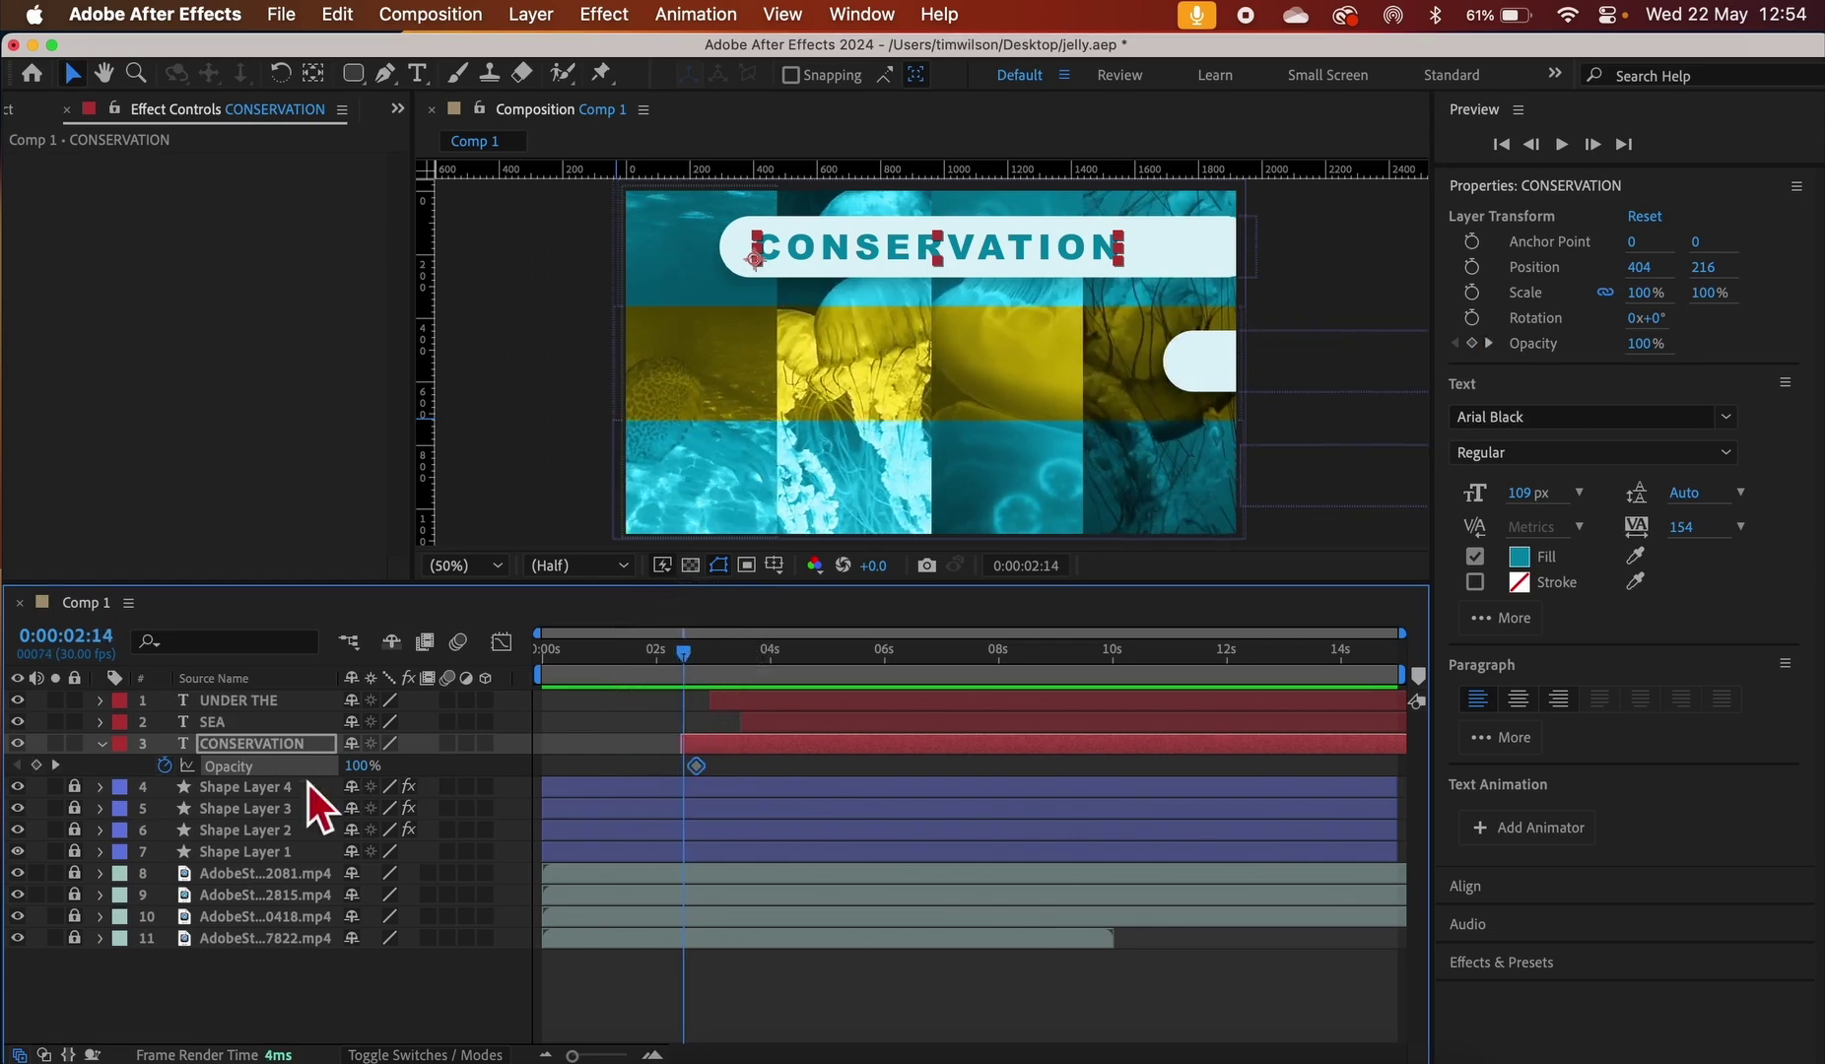
left_click_drag(361, 769, 87, 759)
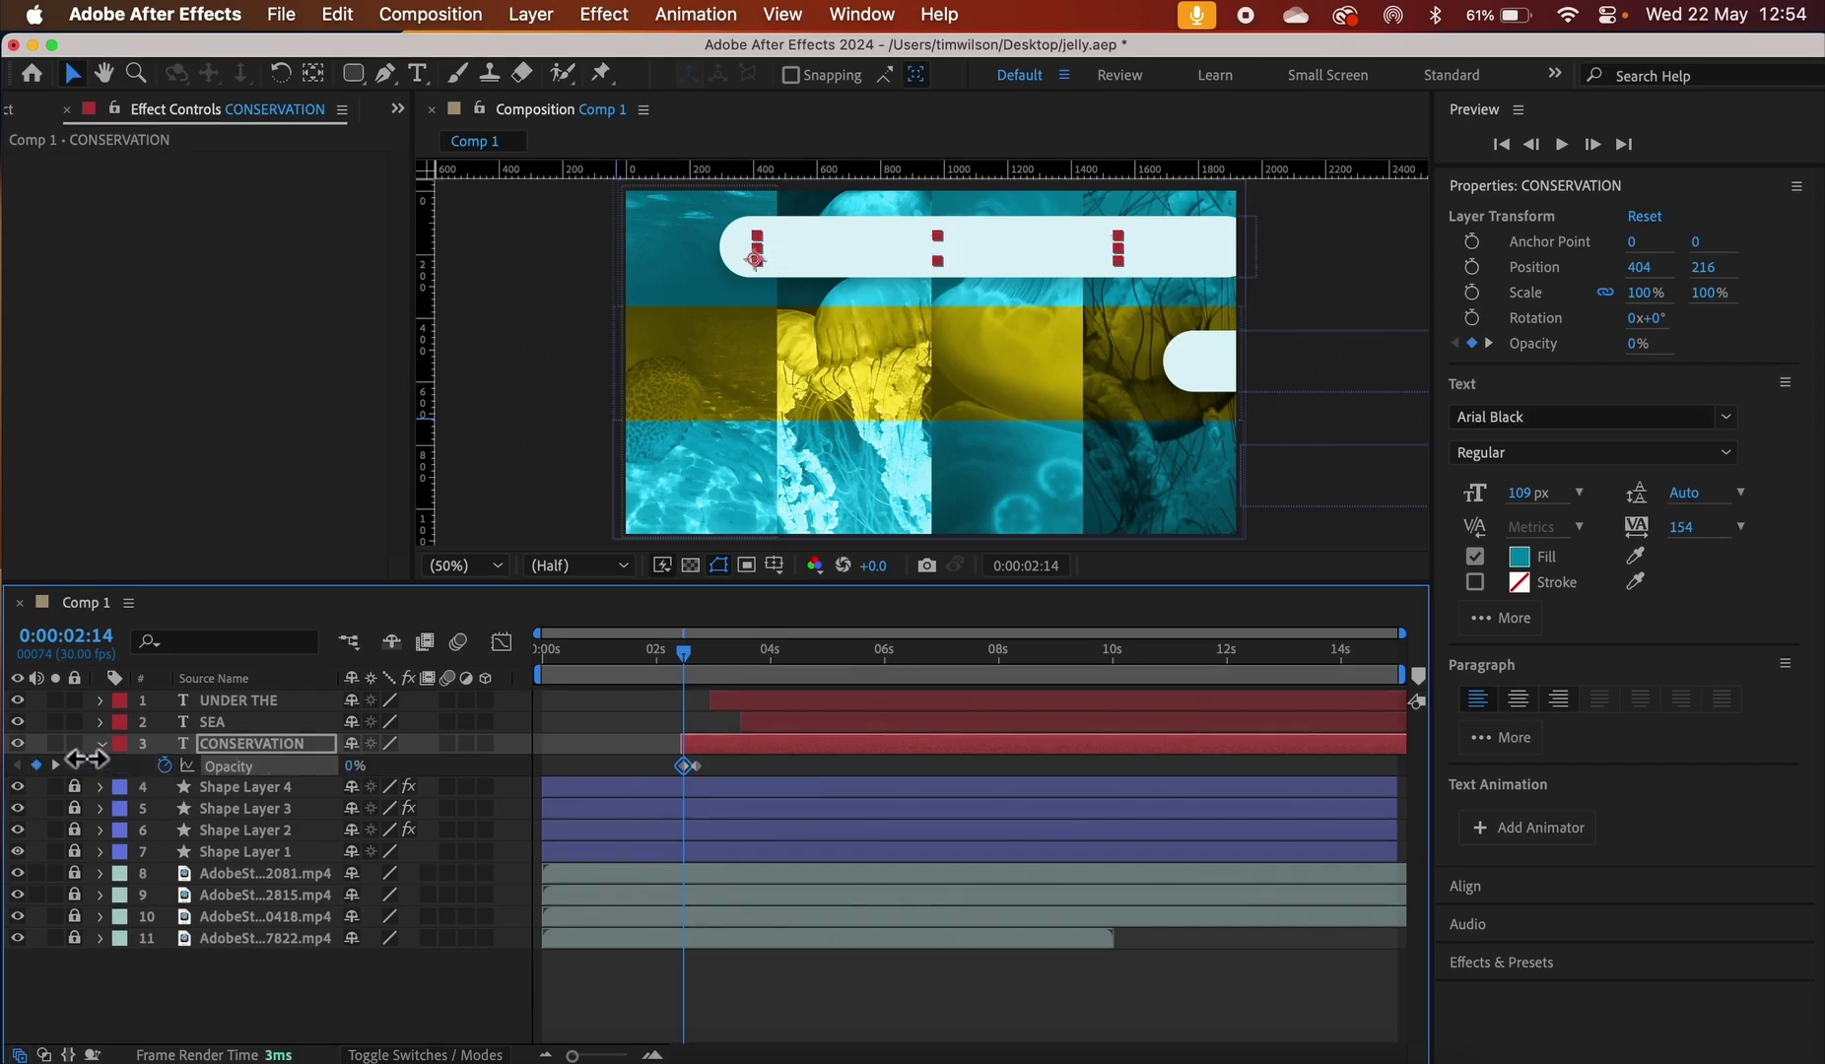
Lengthen the CONSERVATION fade-in by moving its 100% opacity keyframe a few frames along the timeline, and preview the fade
left_click_drag(690, 659, 661, 654)
key("space")
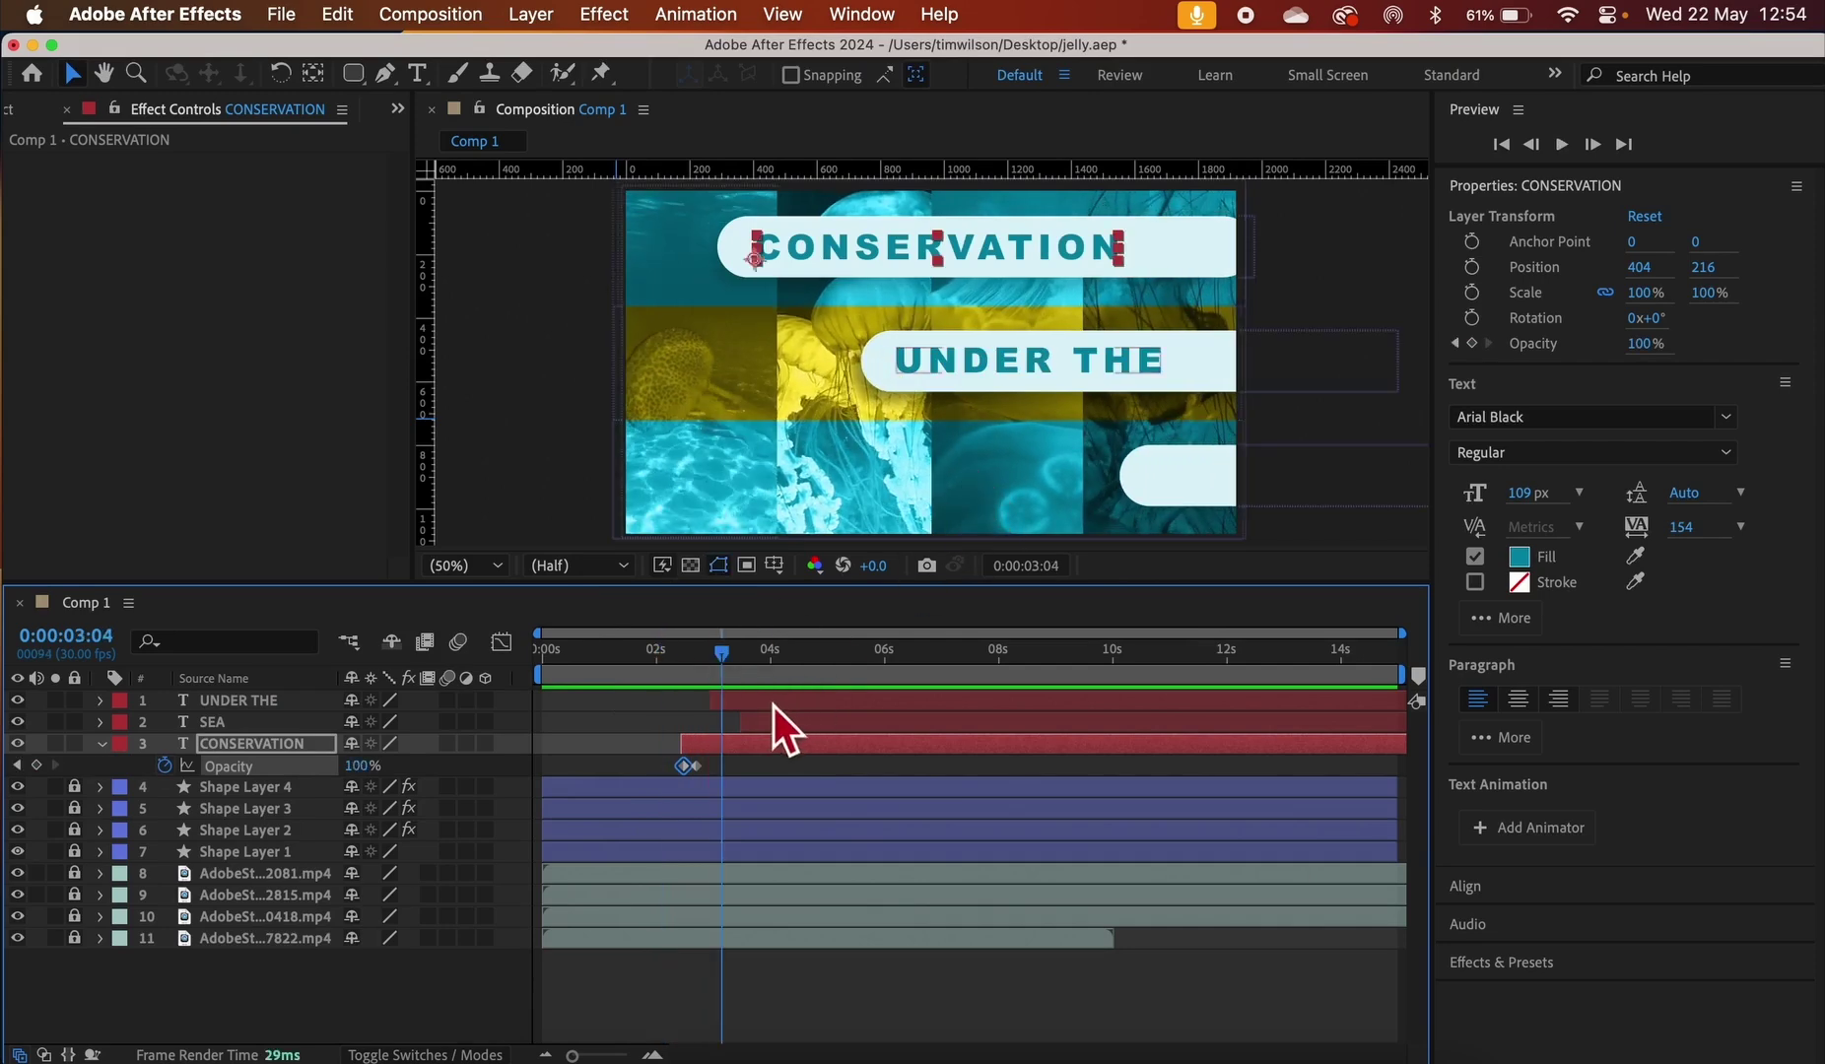
left_click_drag(711, 776, 718, 775)
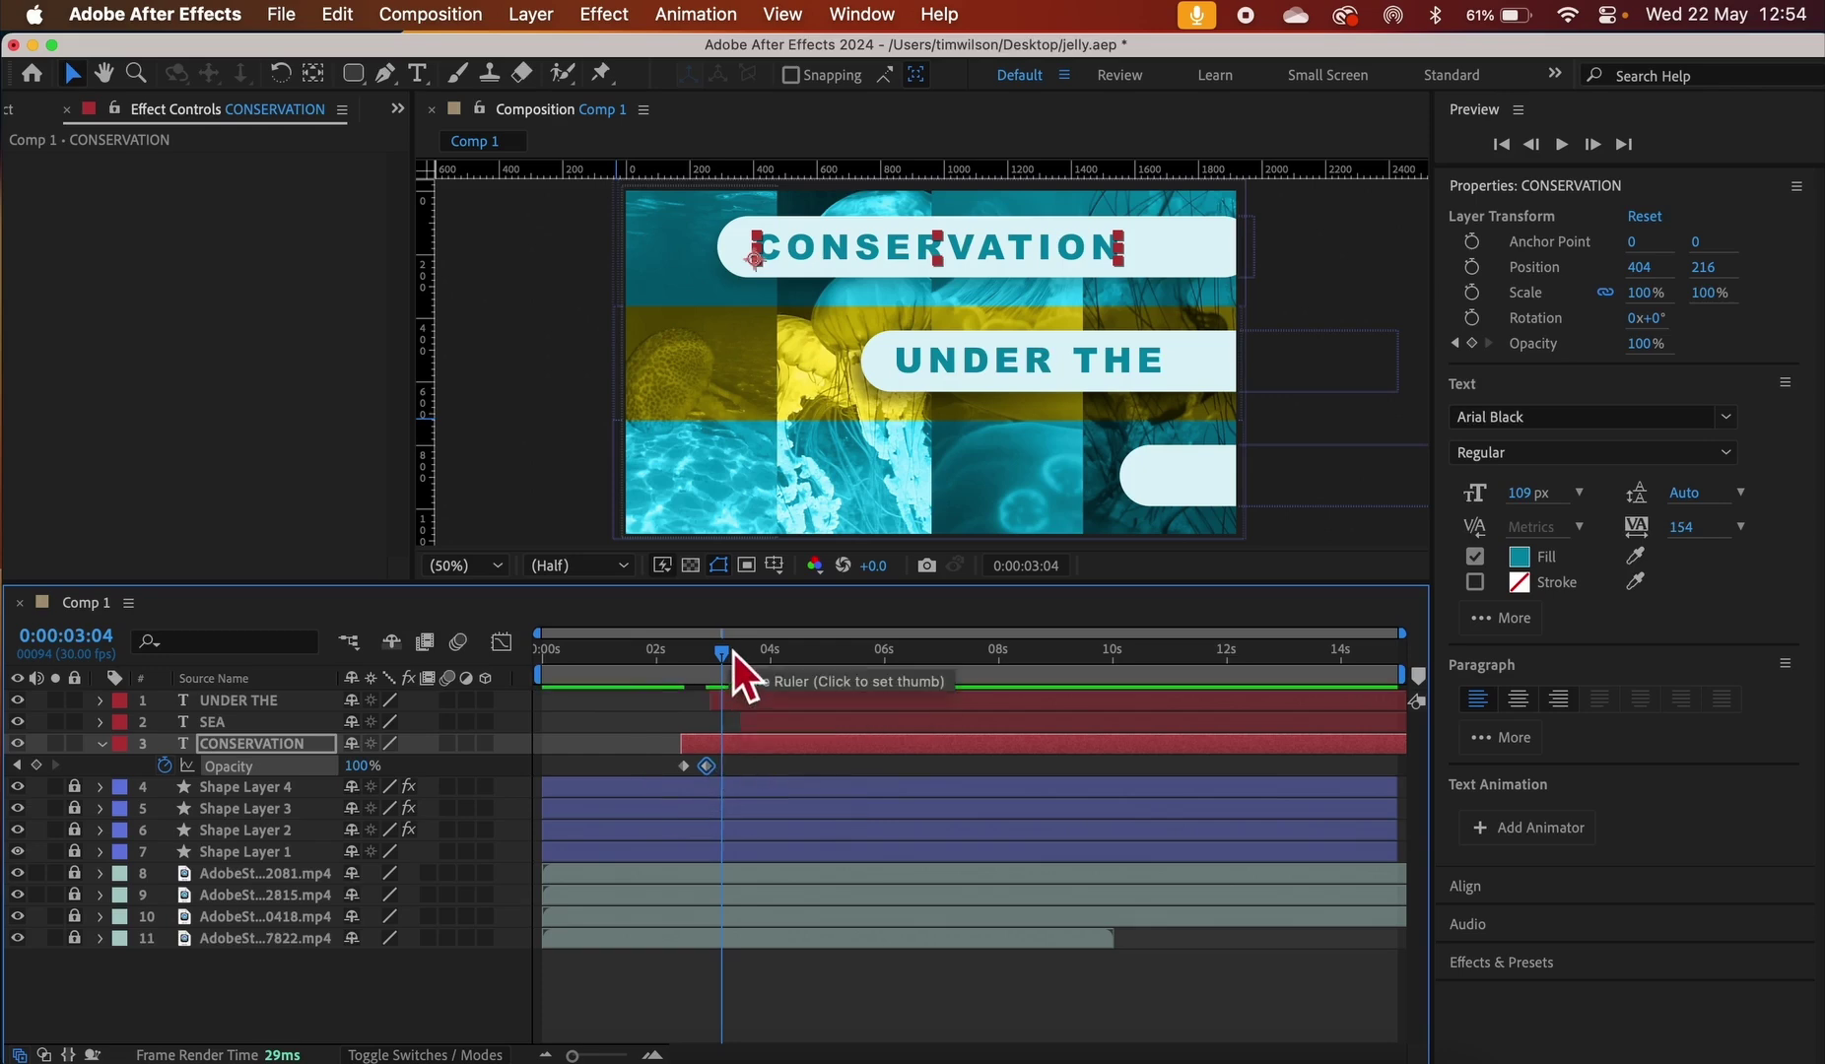
left_click_drag(733, 654, 648, 655)
key("space")
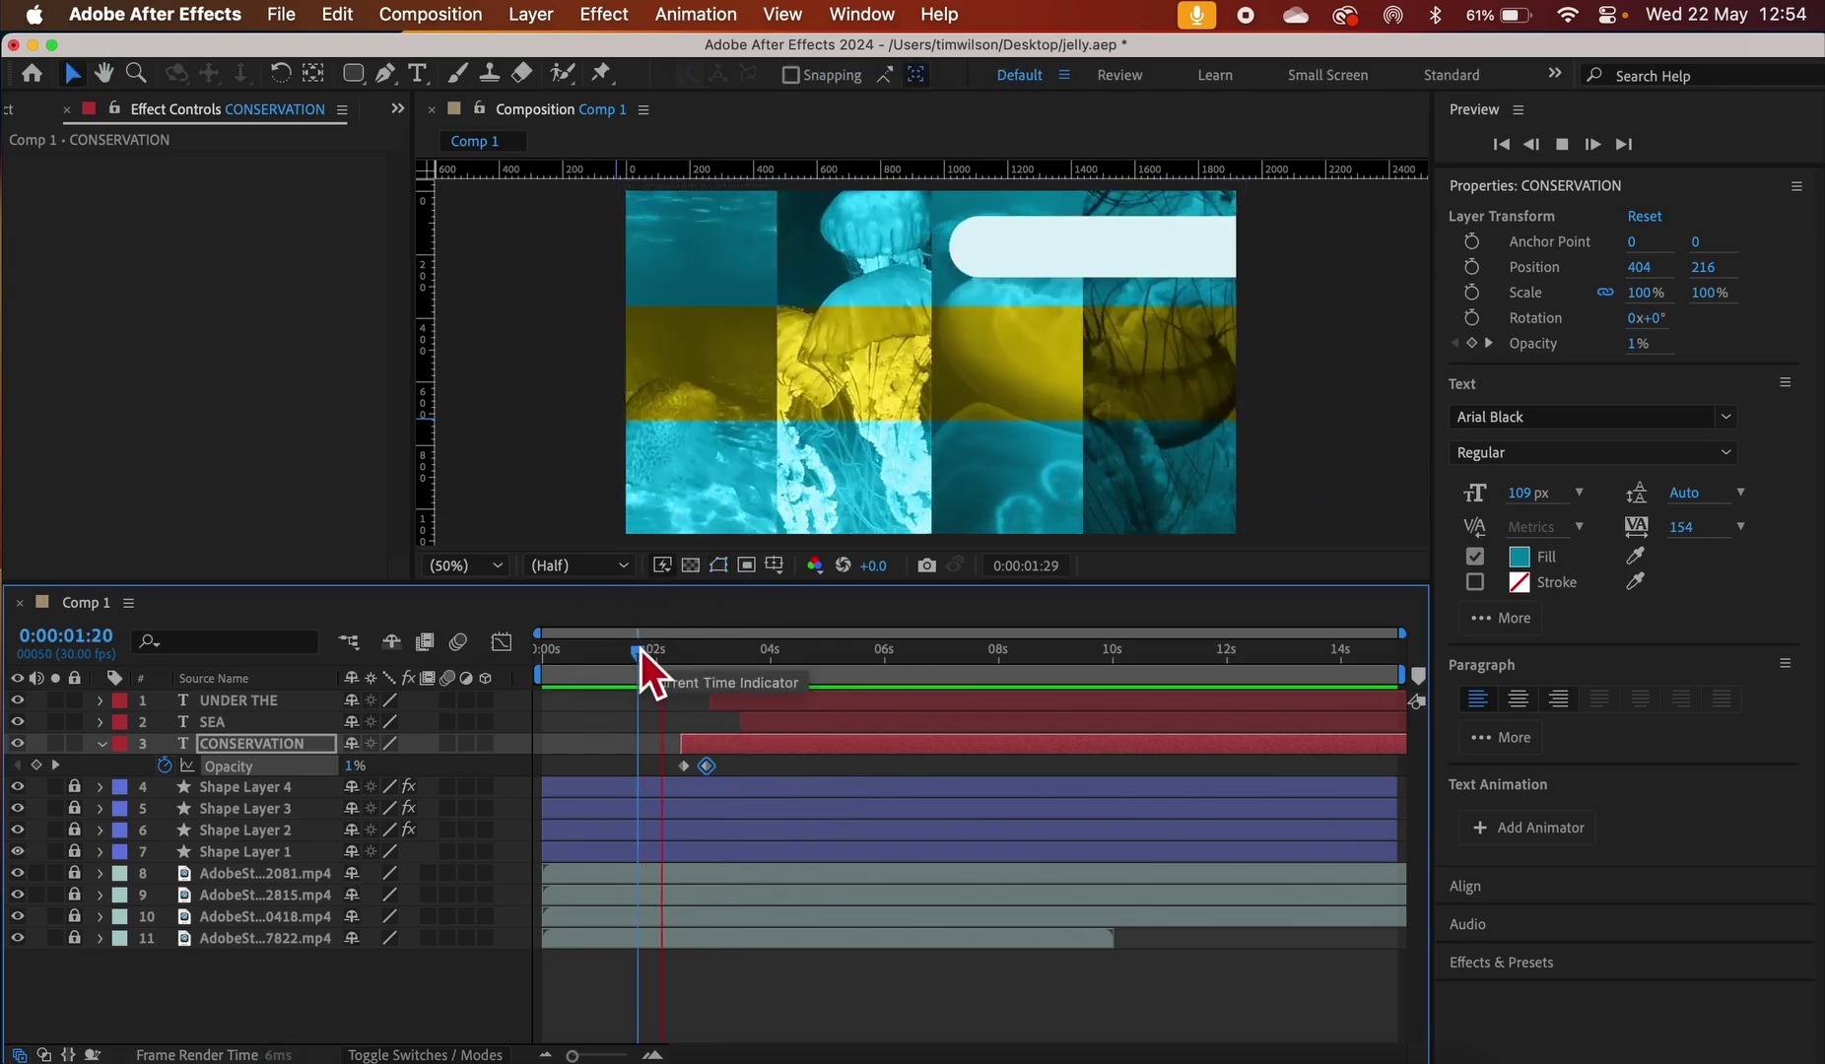
key("space")
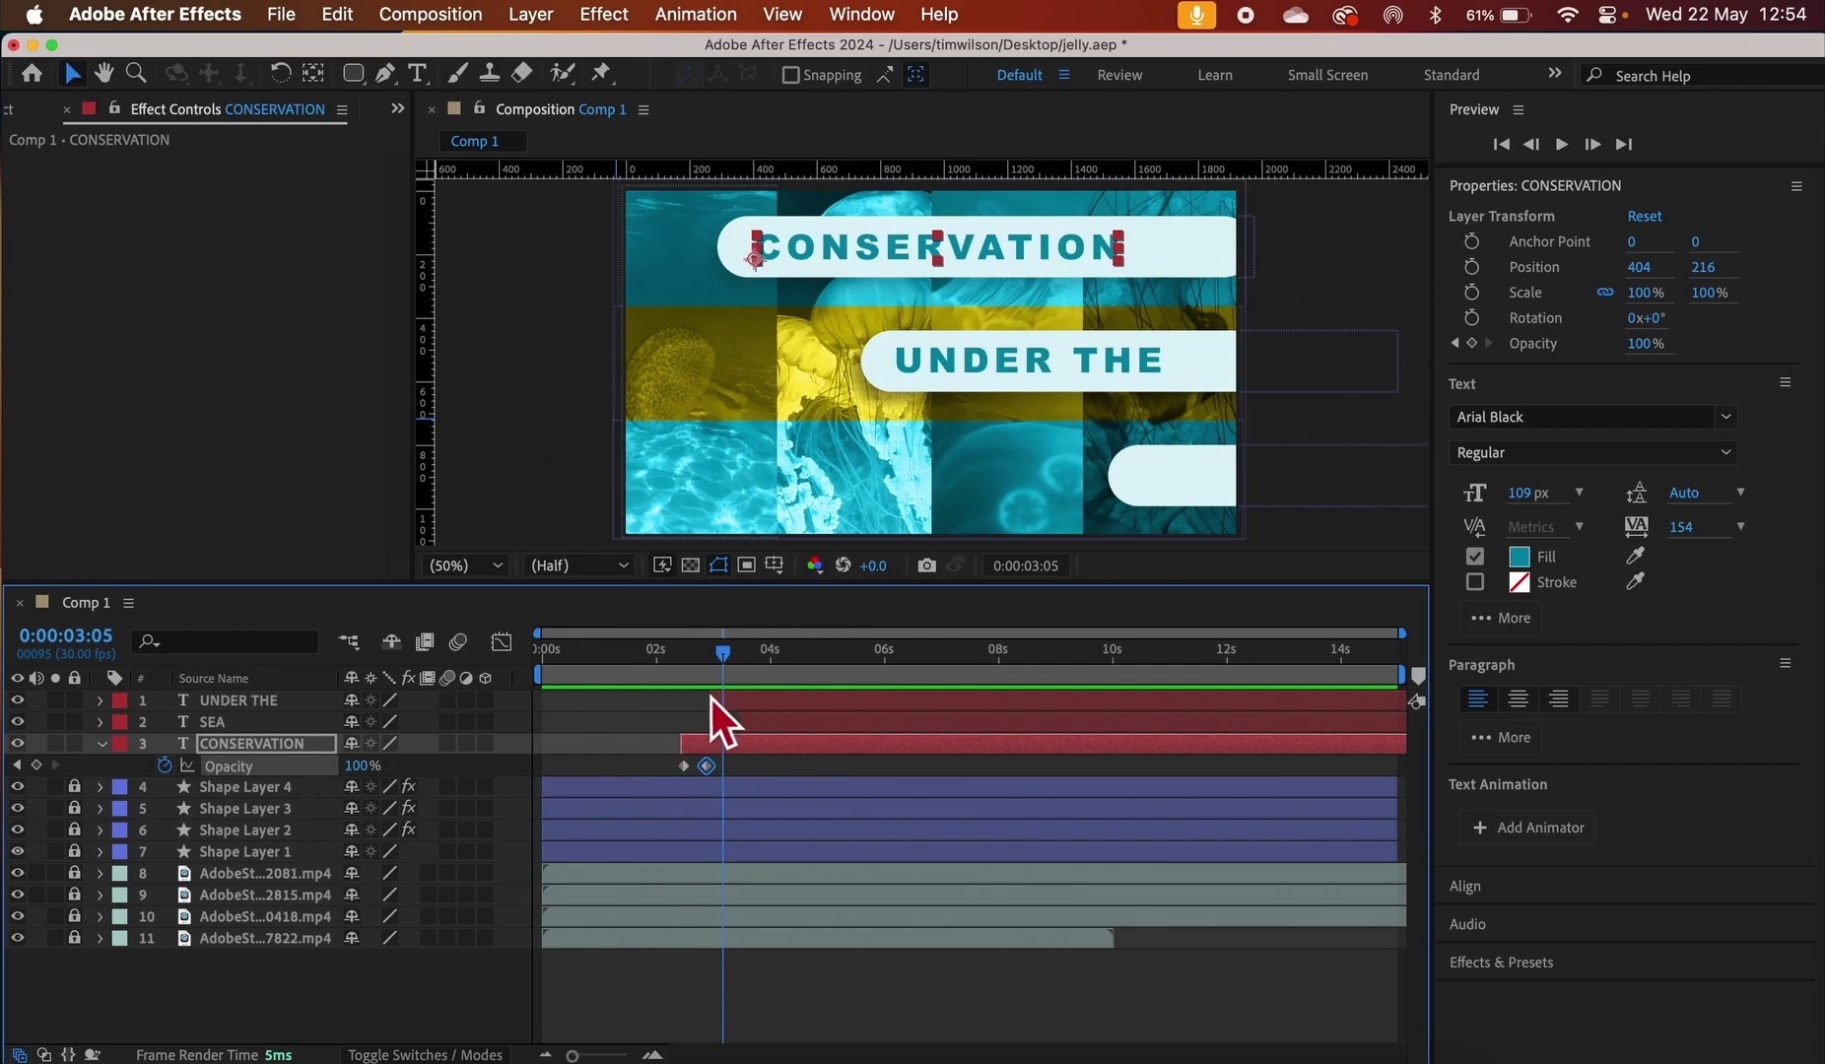
Keyframe the UNDER THE layer's opacity from 0% at 0:00:03:00 to 100% at 0:00:03:11
left_click(317, 702)
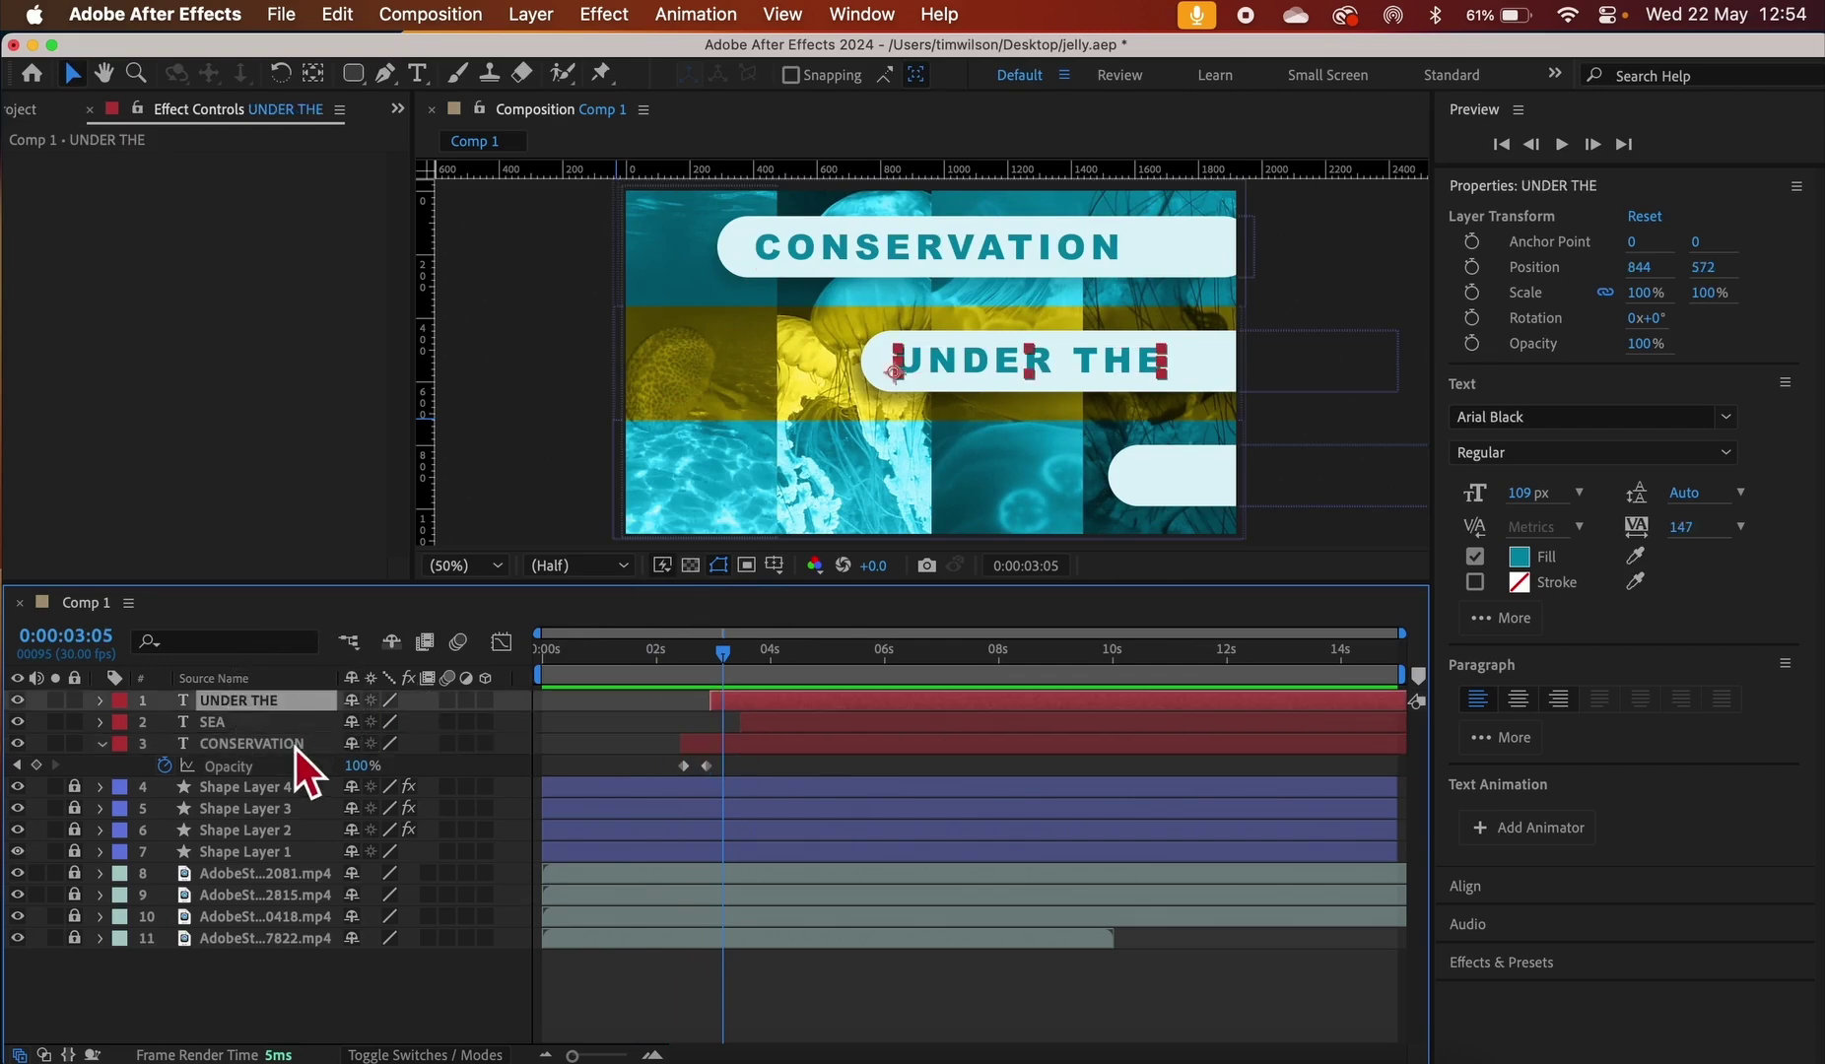
key("p")
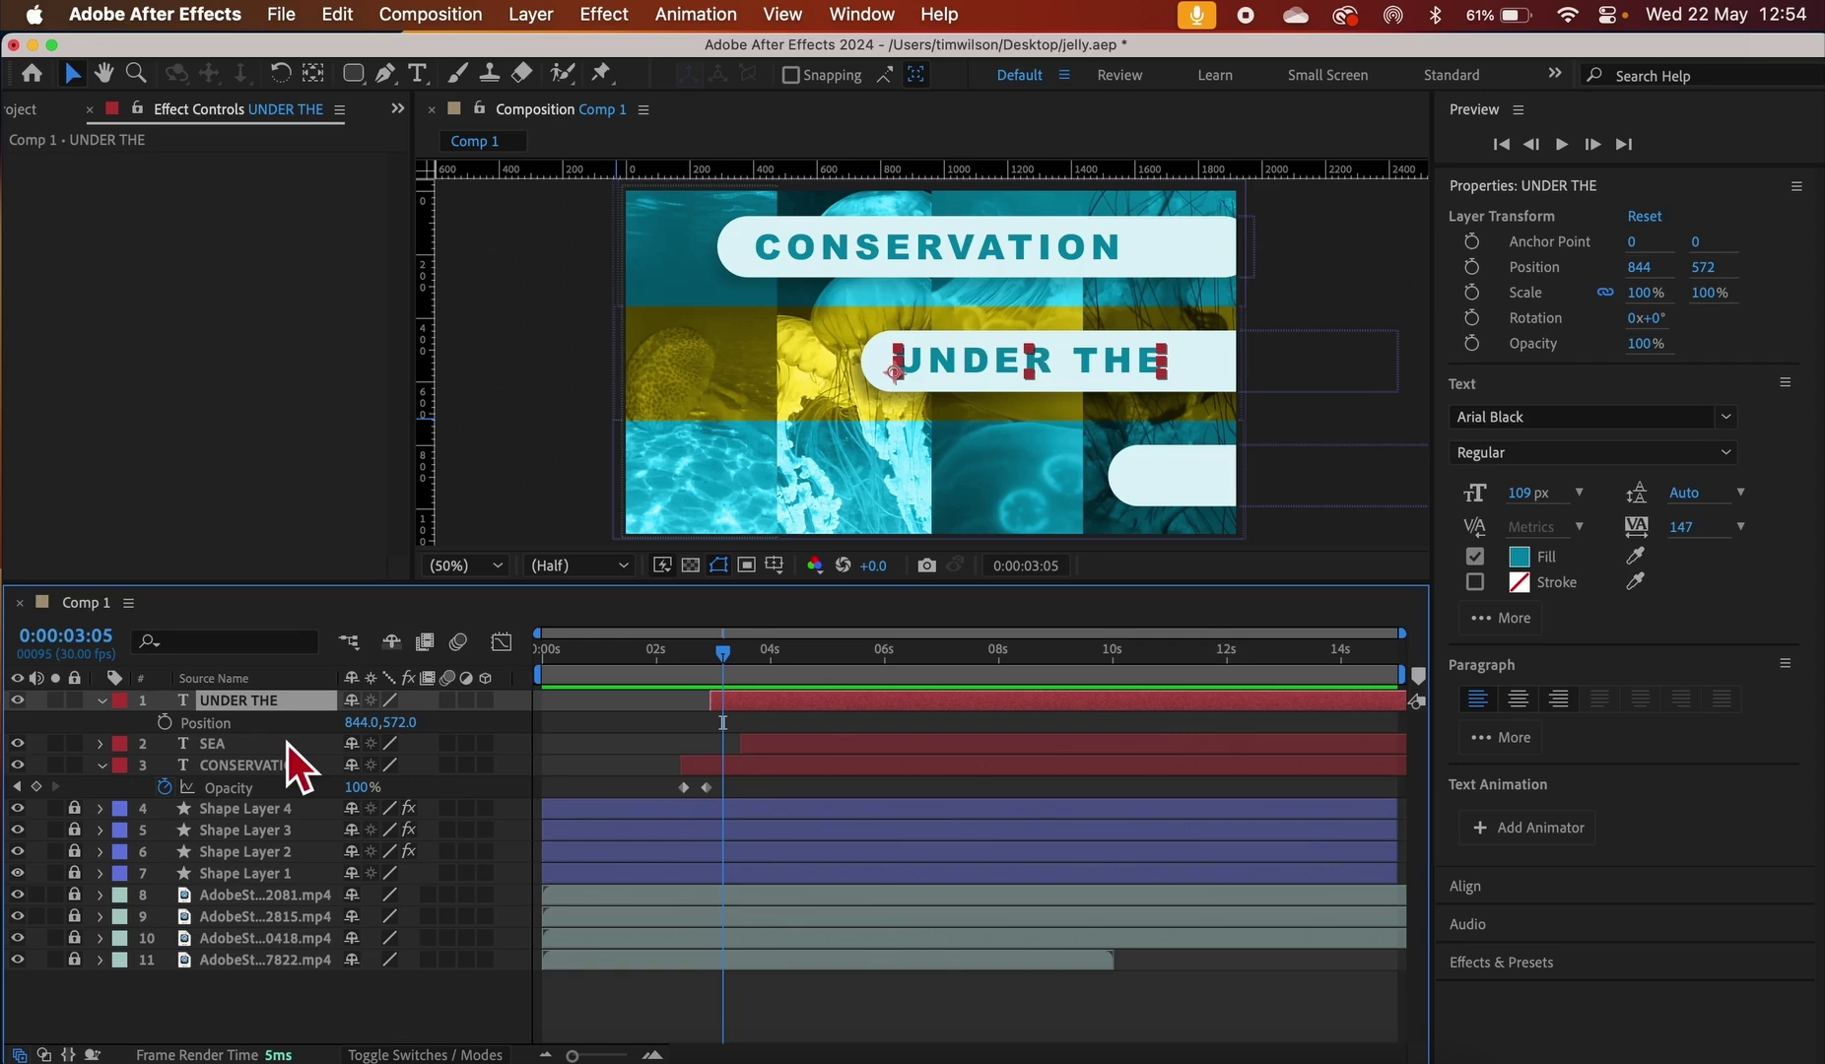
key("t")
left_click_drag(731, 665, 744, 667)
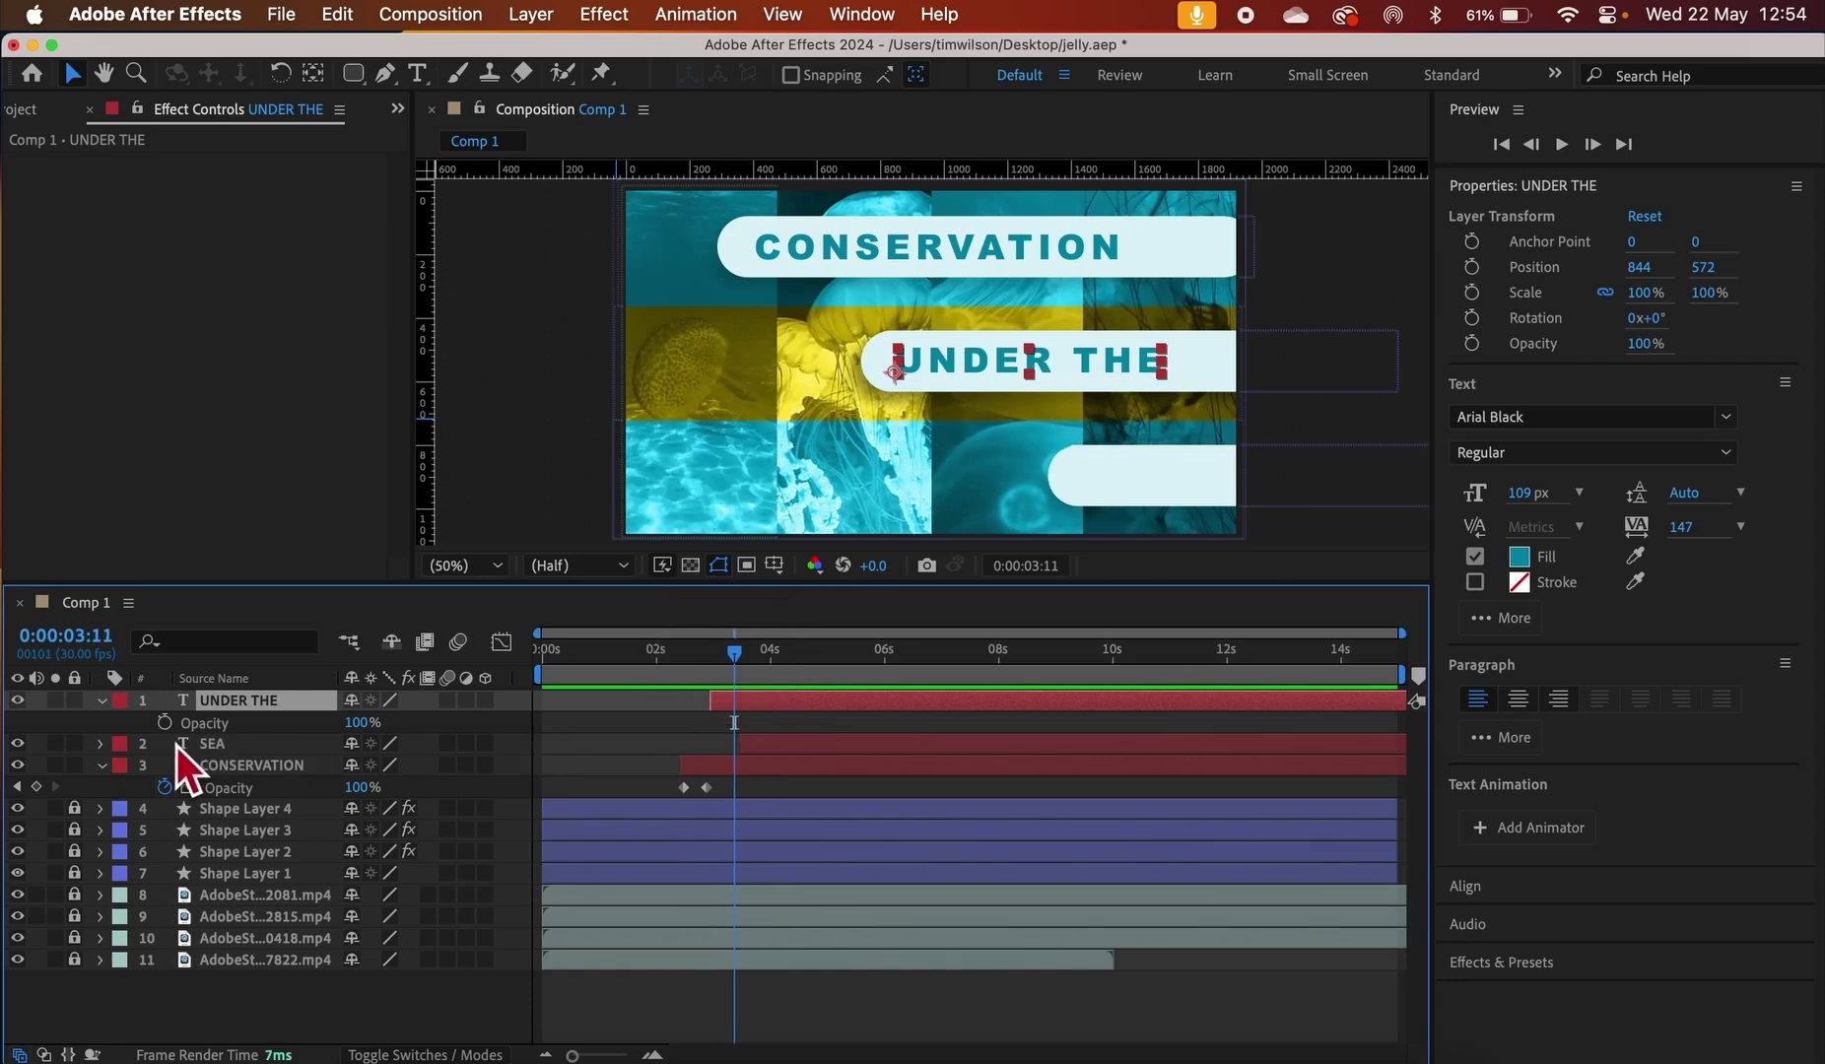
left_click(165, 722)
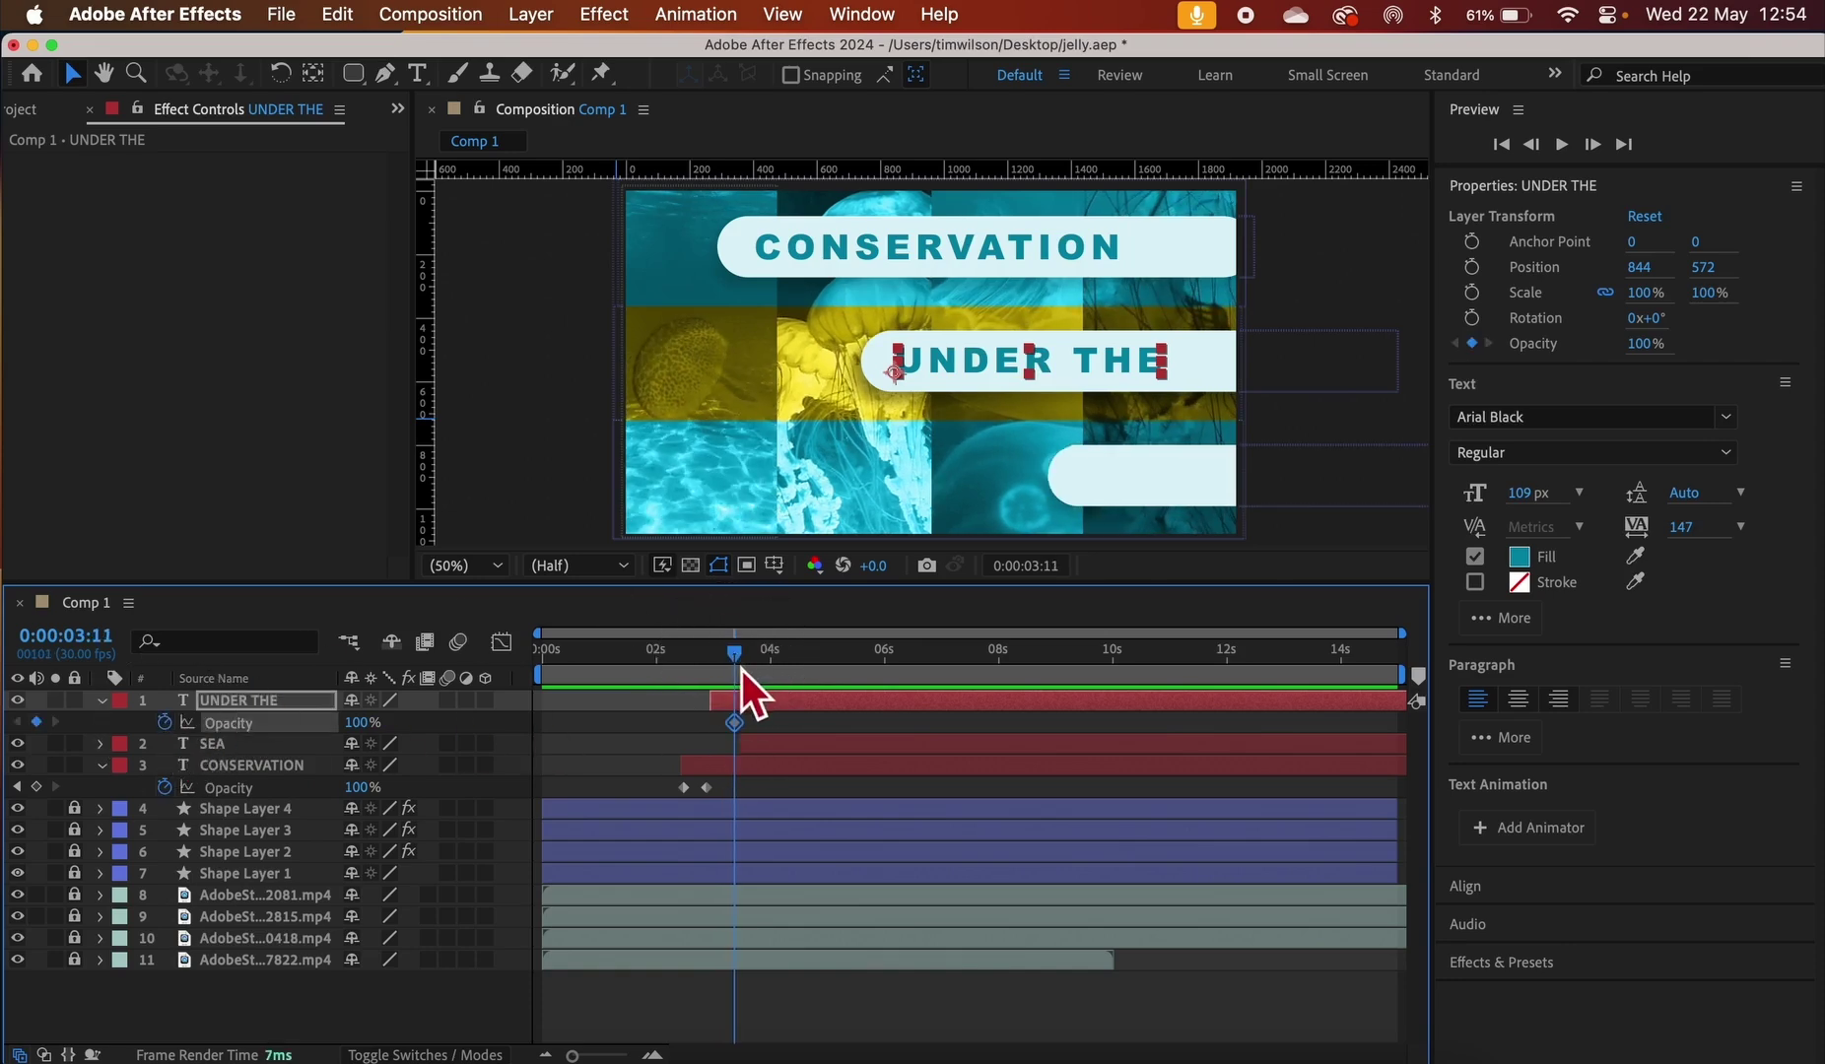
left_click_drag(741, 660, 720, 661)
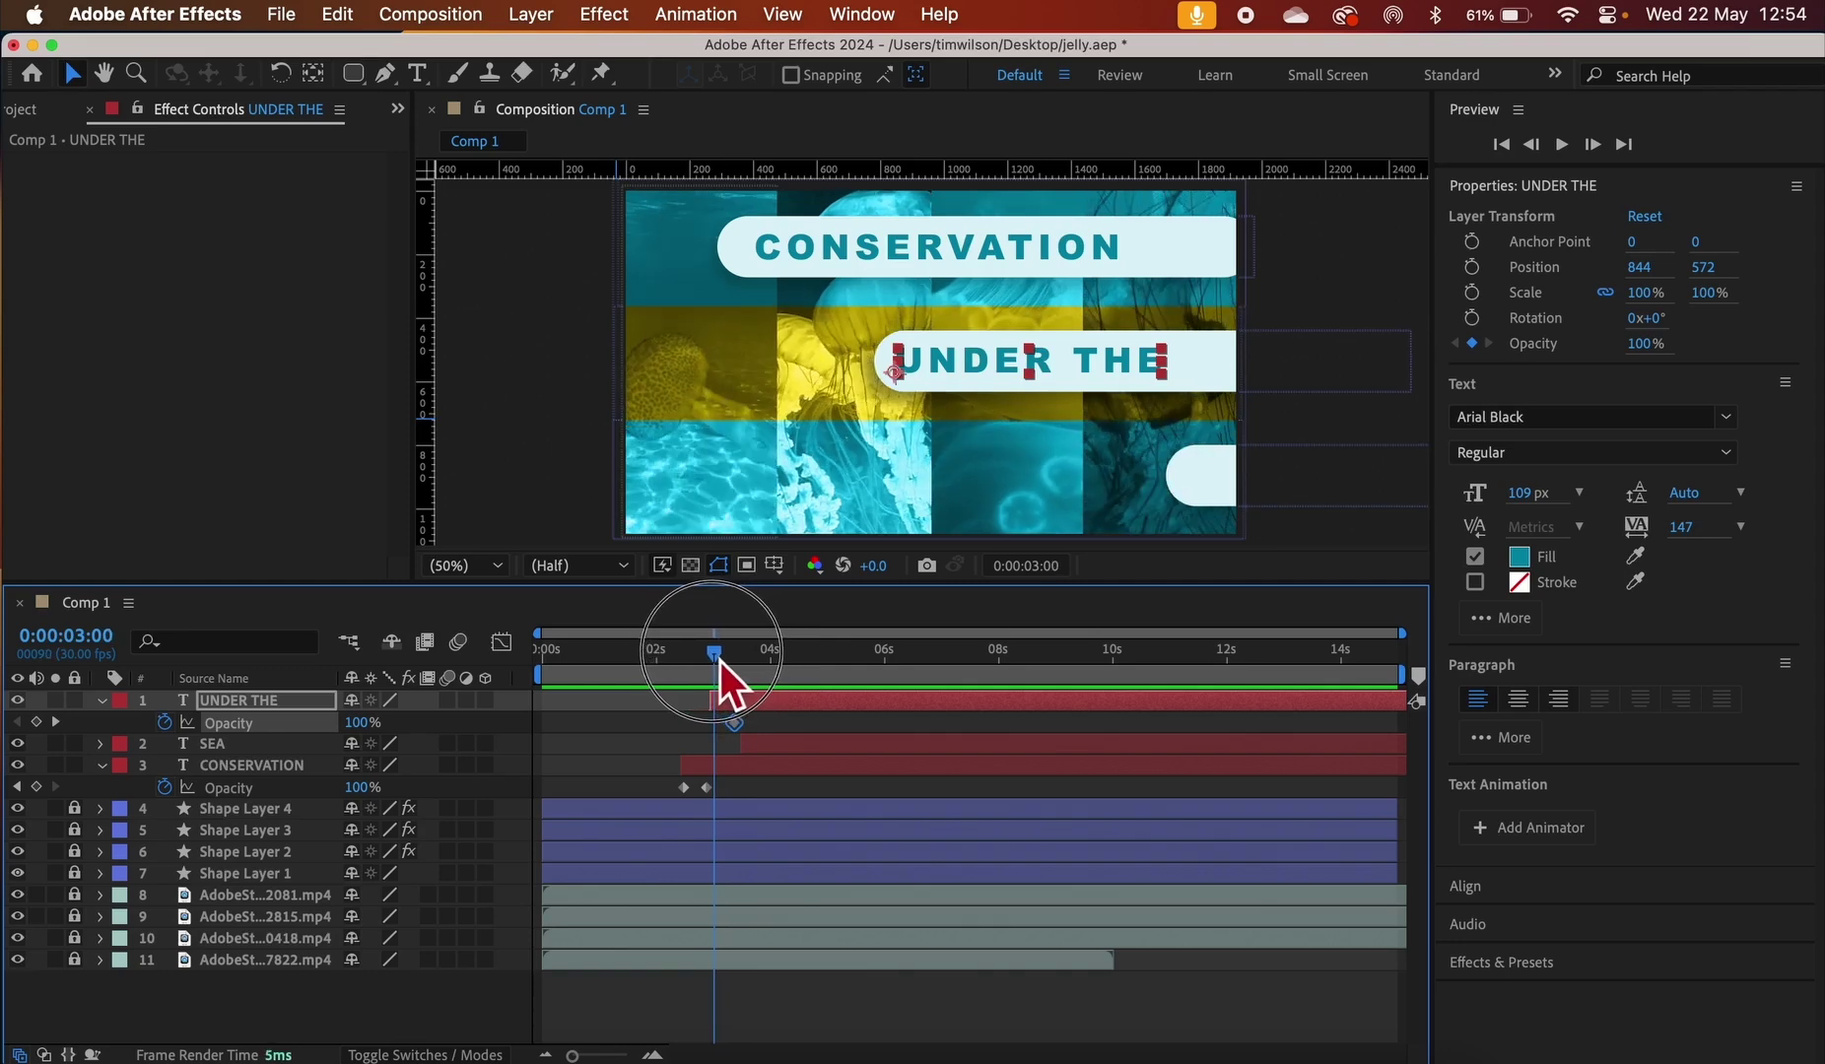
left_click_drag(359, 724, 131, 734)
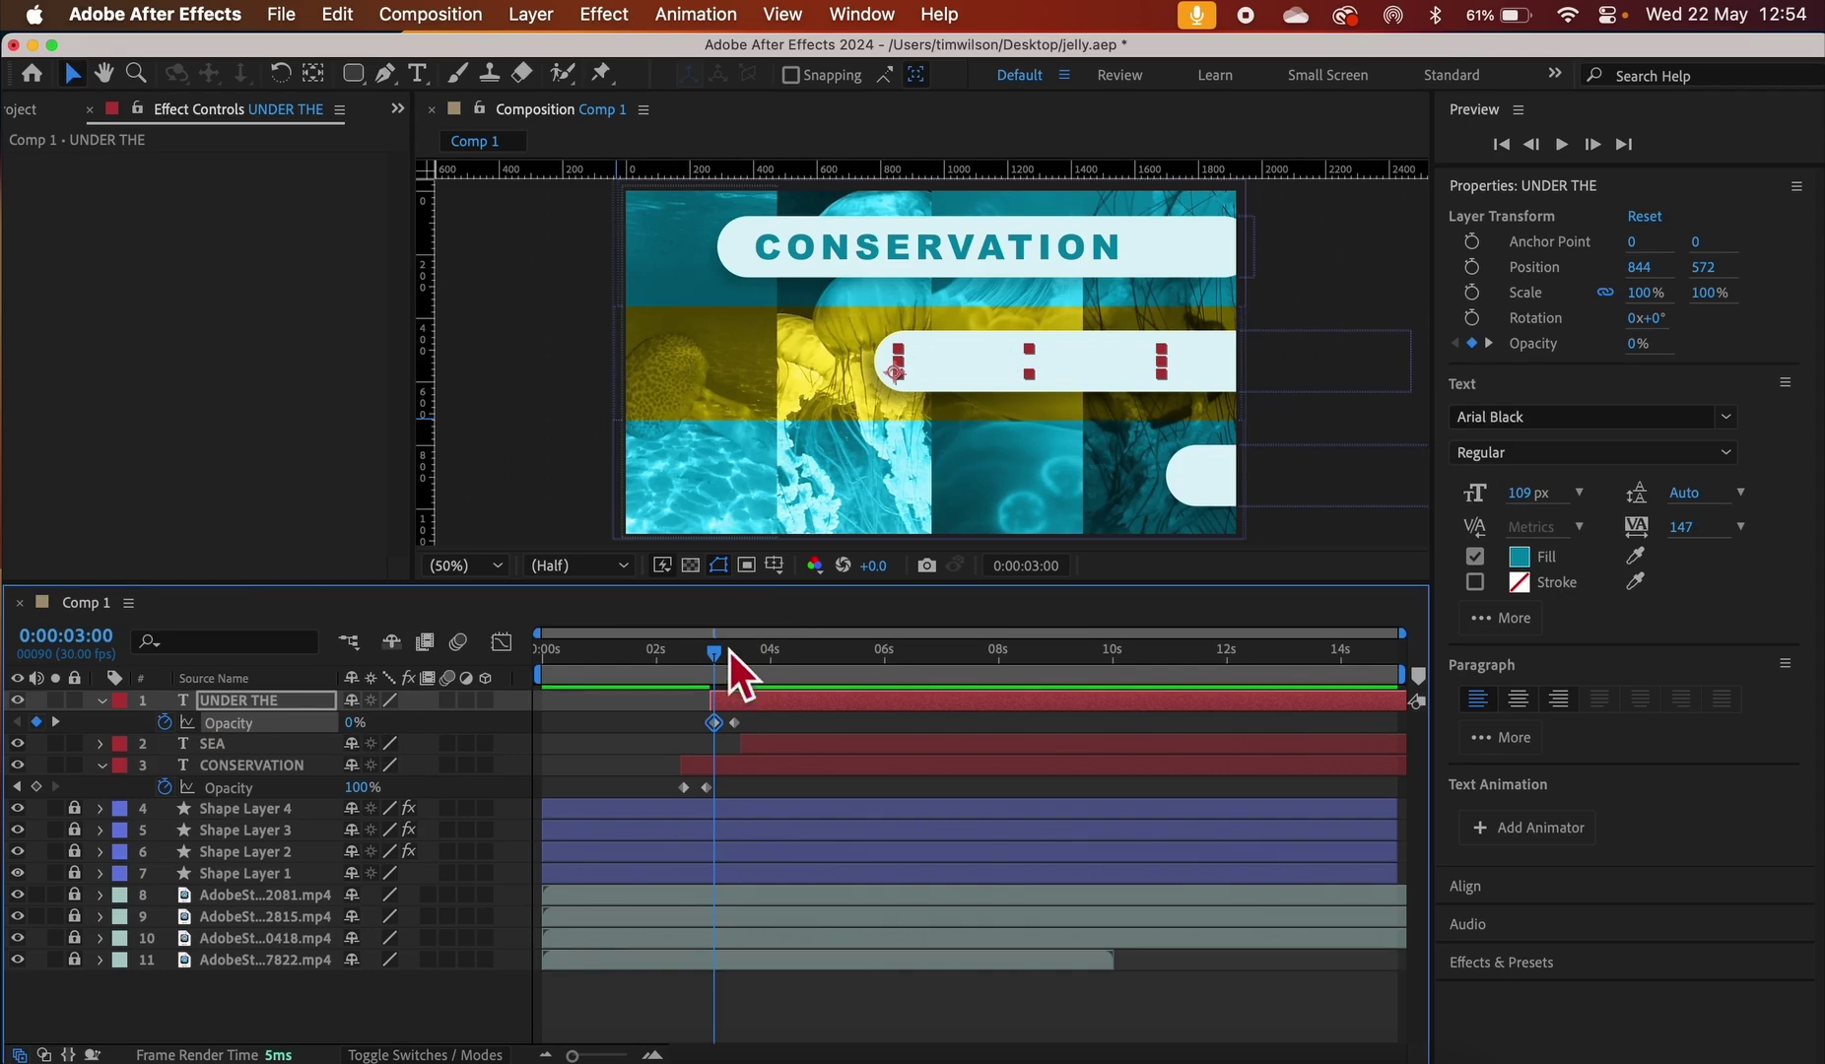
Keyframe the SEA layer's opacity from 0% at 0:00:03:16 to 100% at 0:00:04:01
left_click_drag(723, 662, 782, 671)
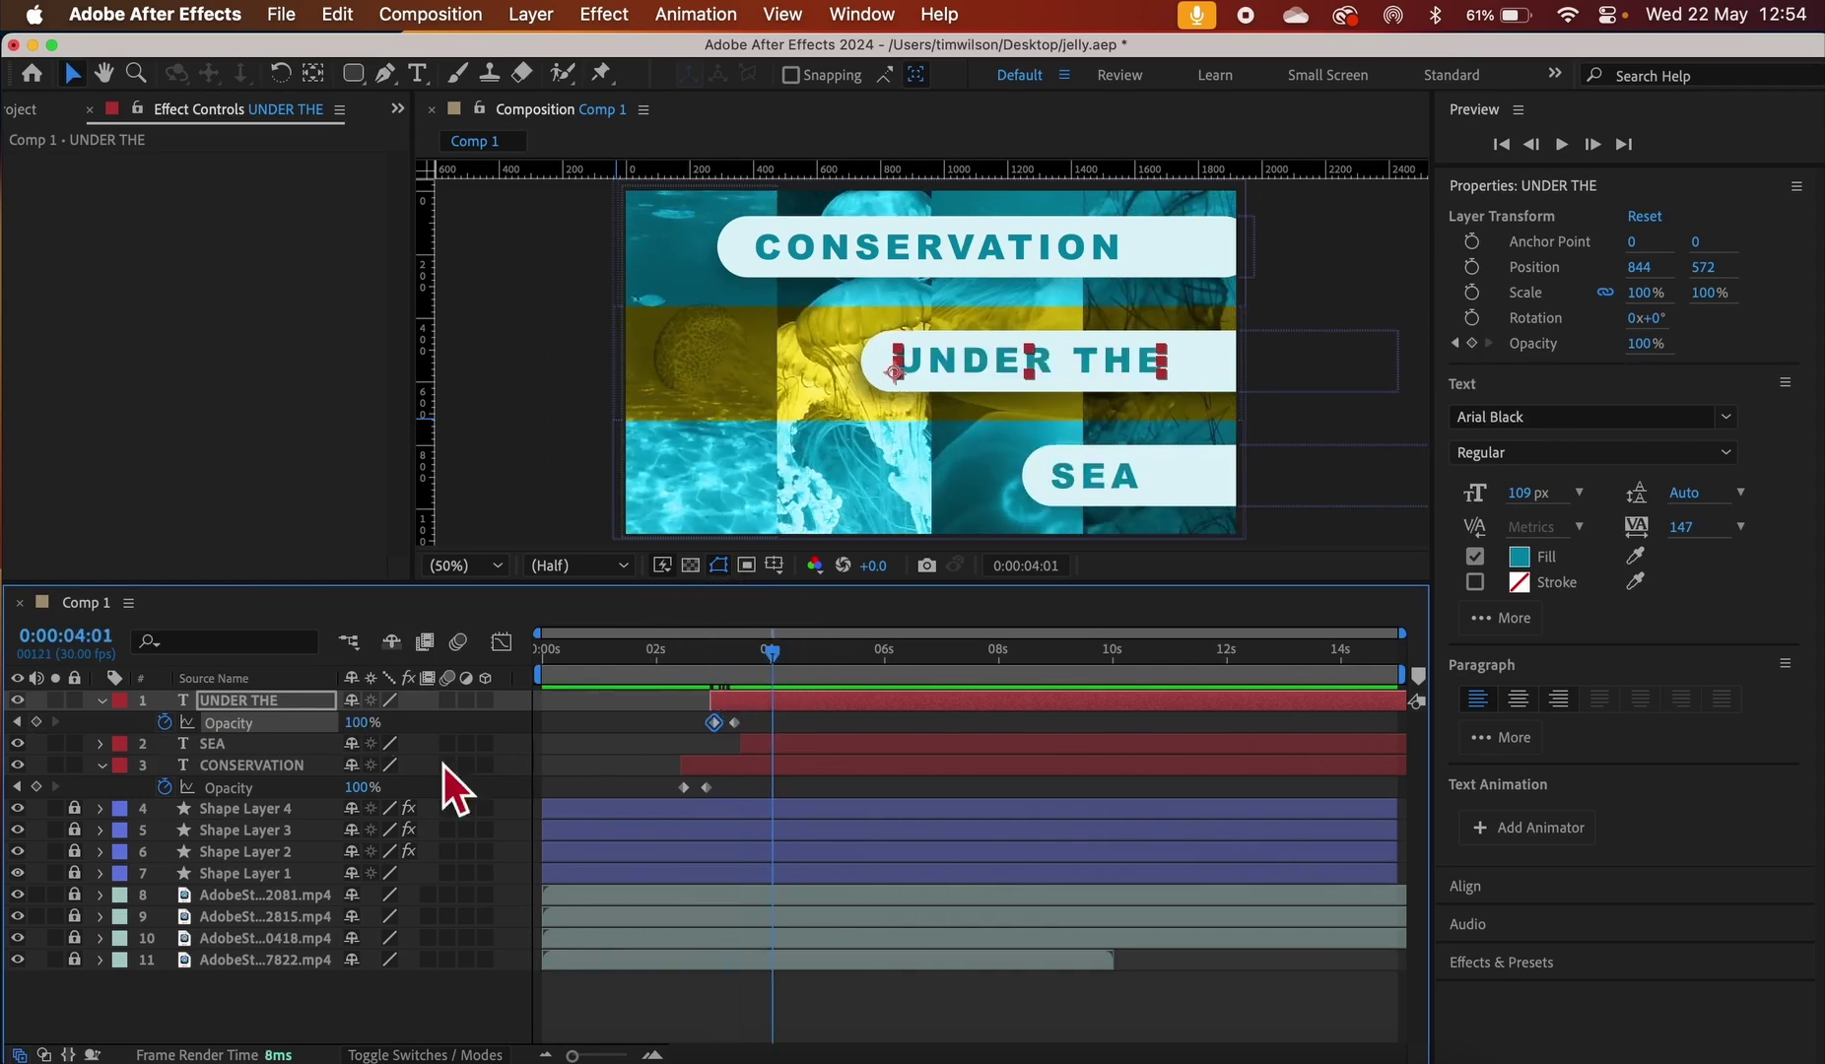
left_click(306, 745)
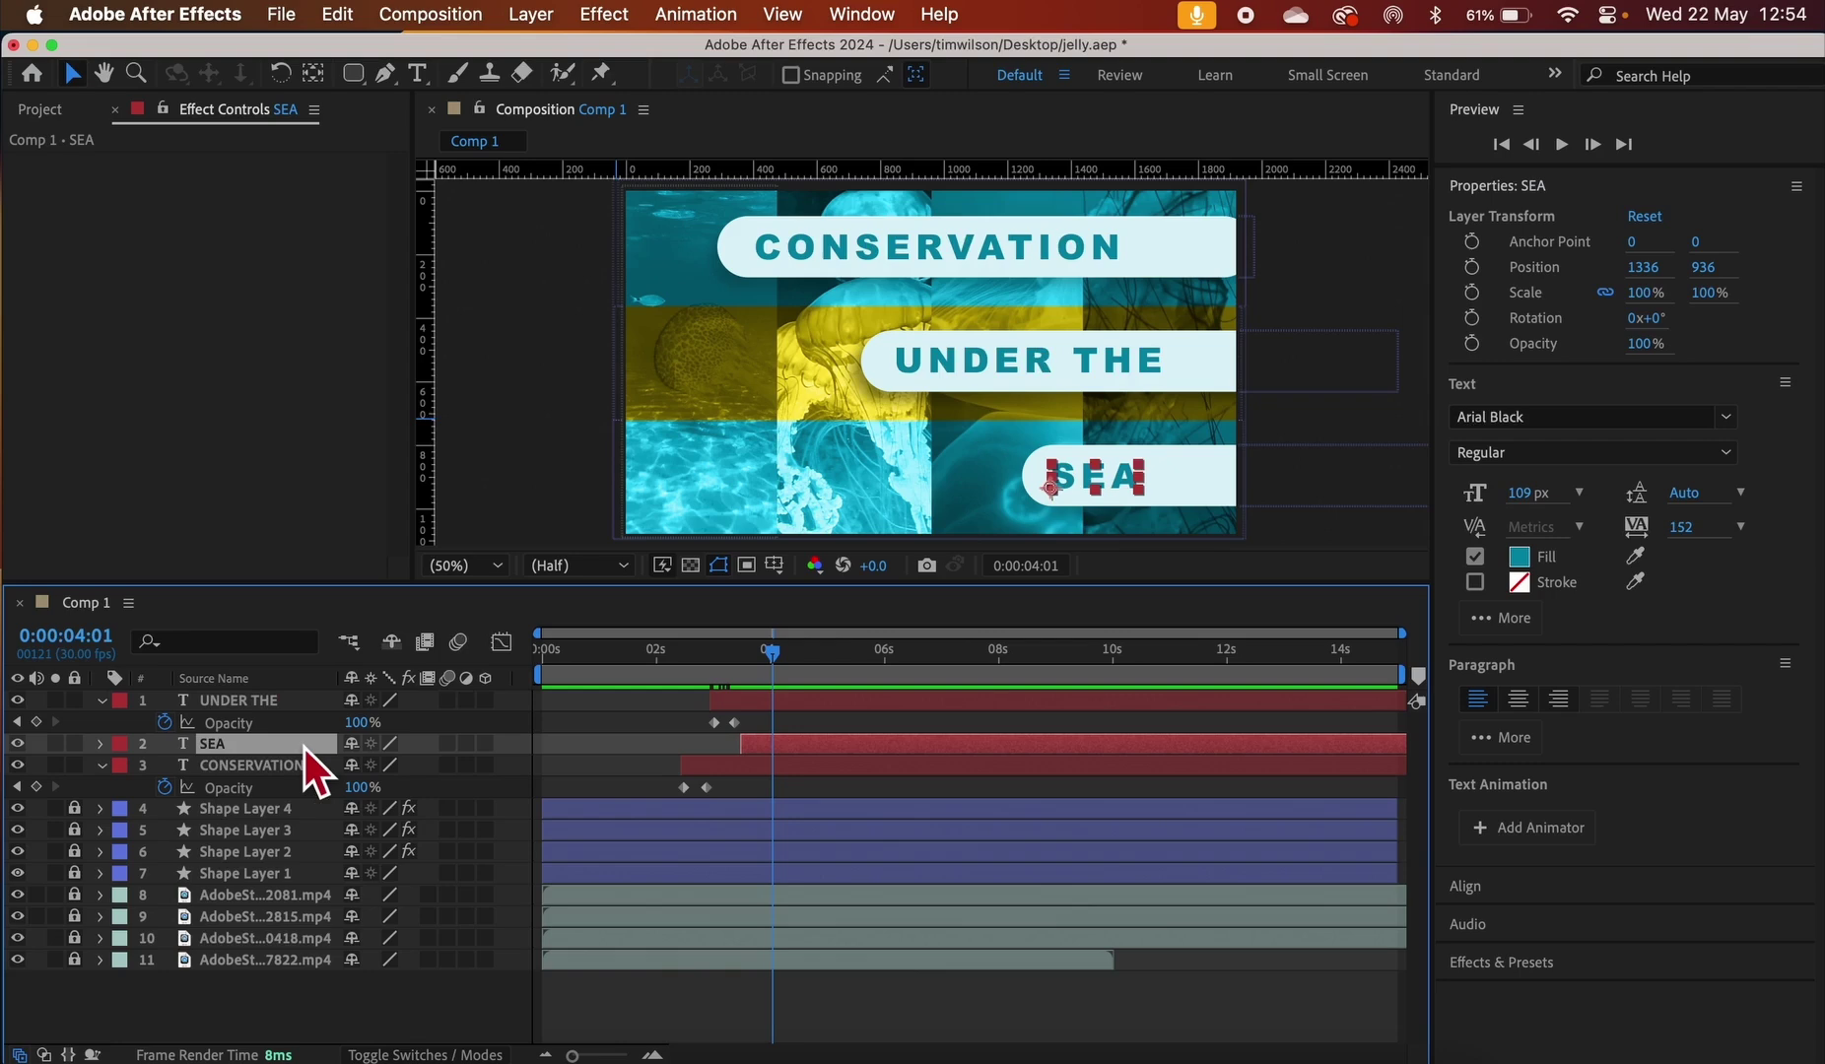
key("t")
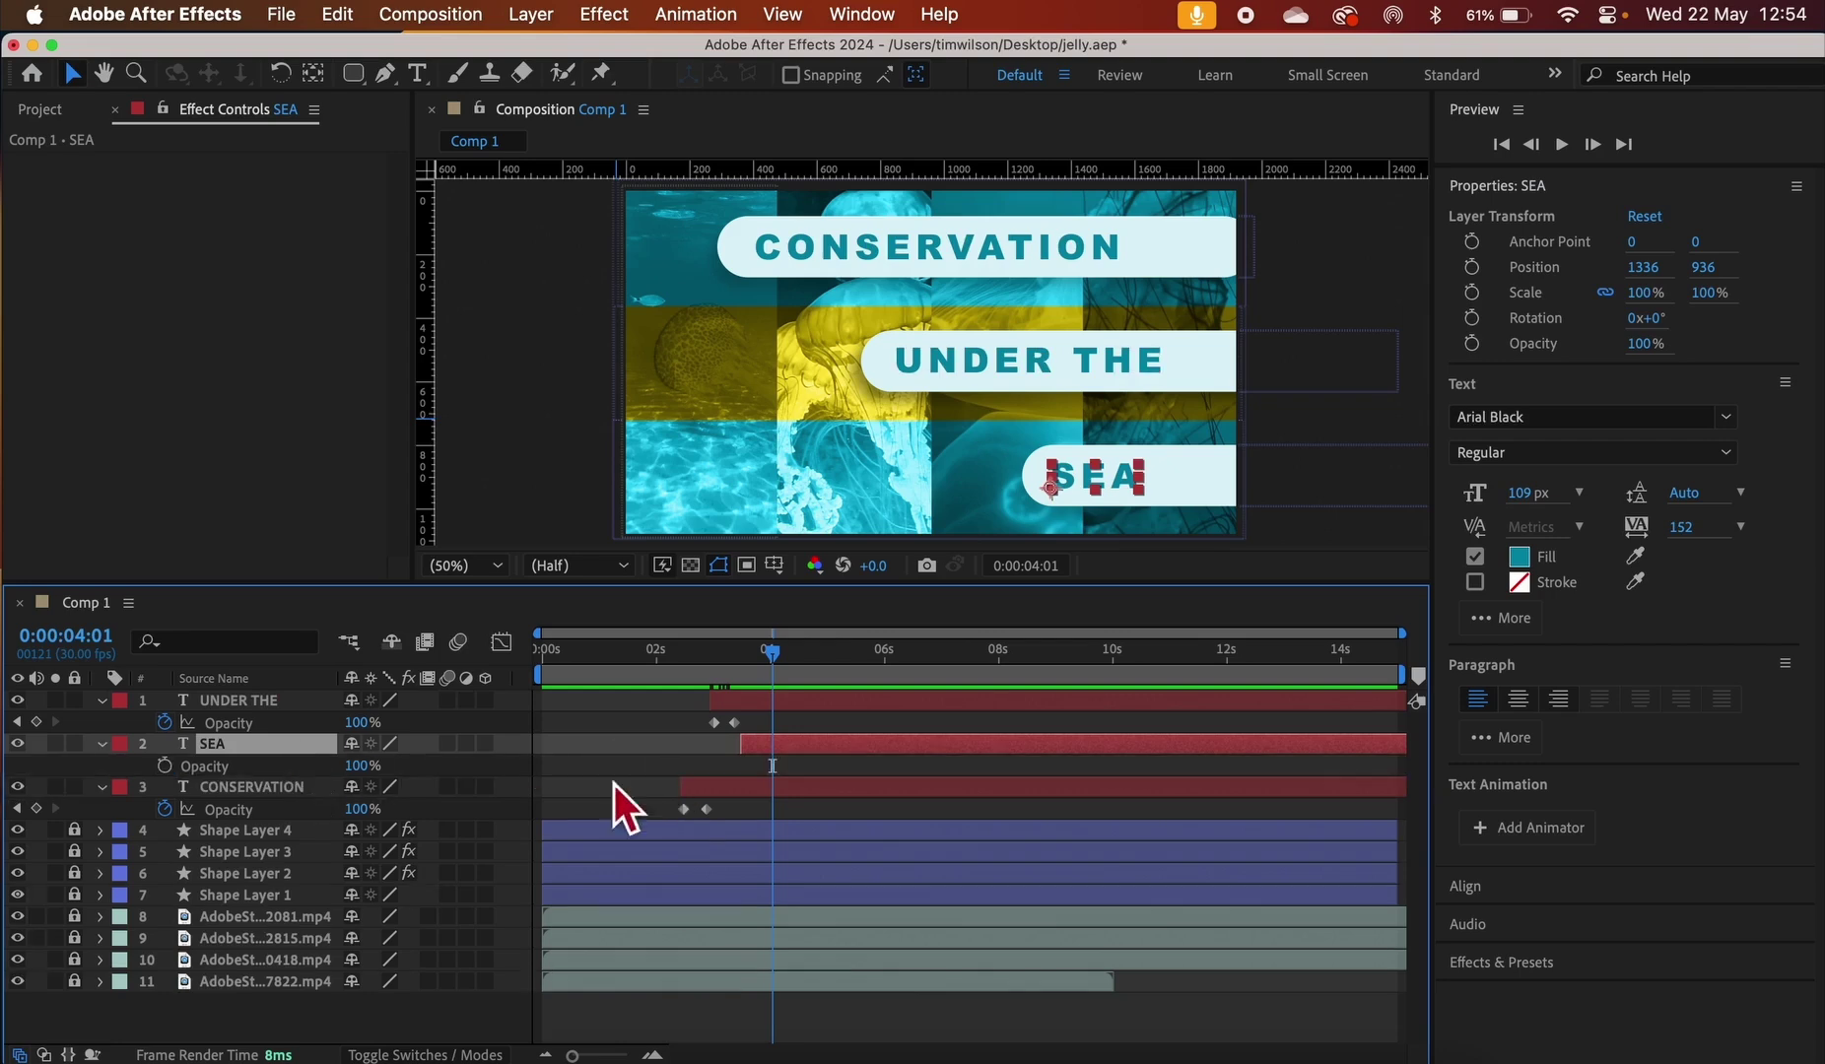
left_click(168, 768)
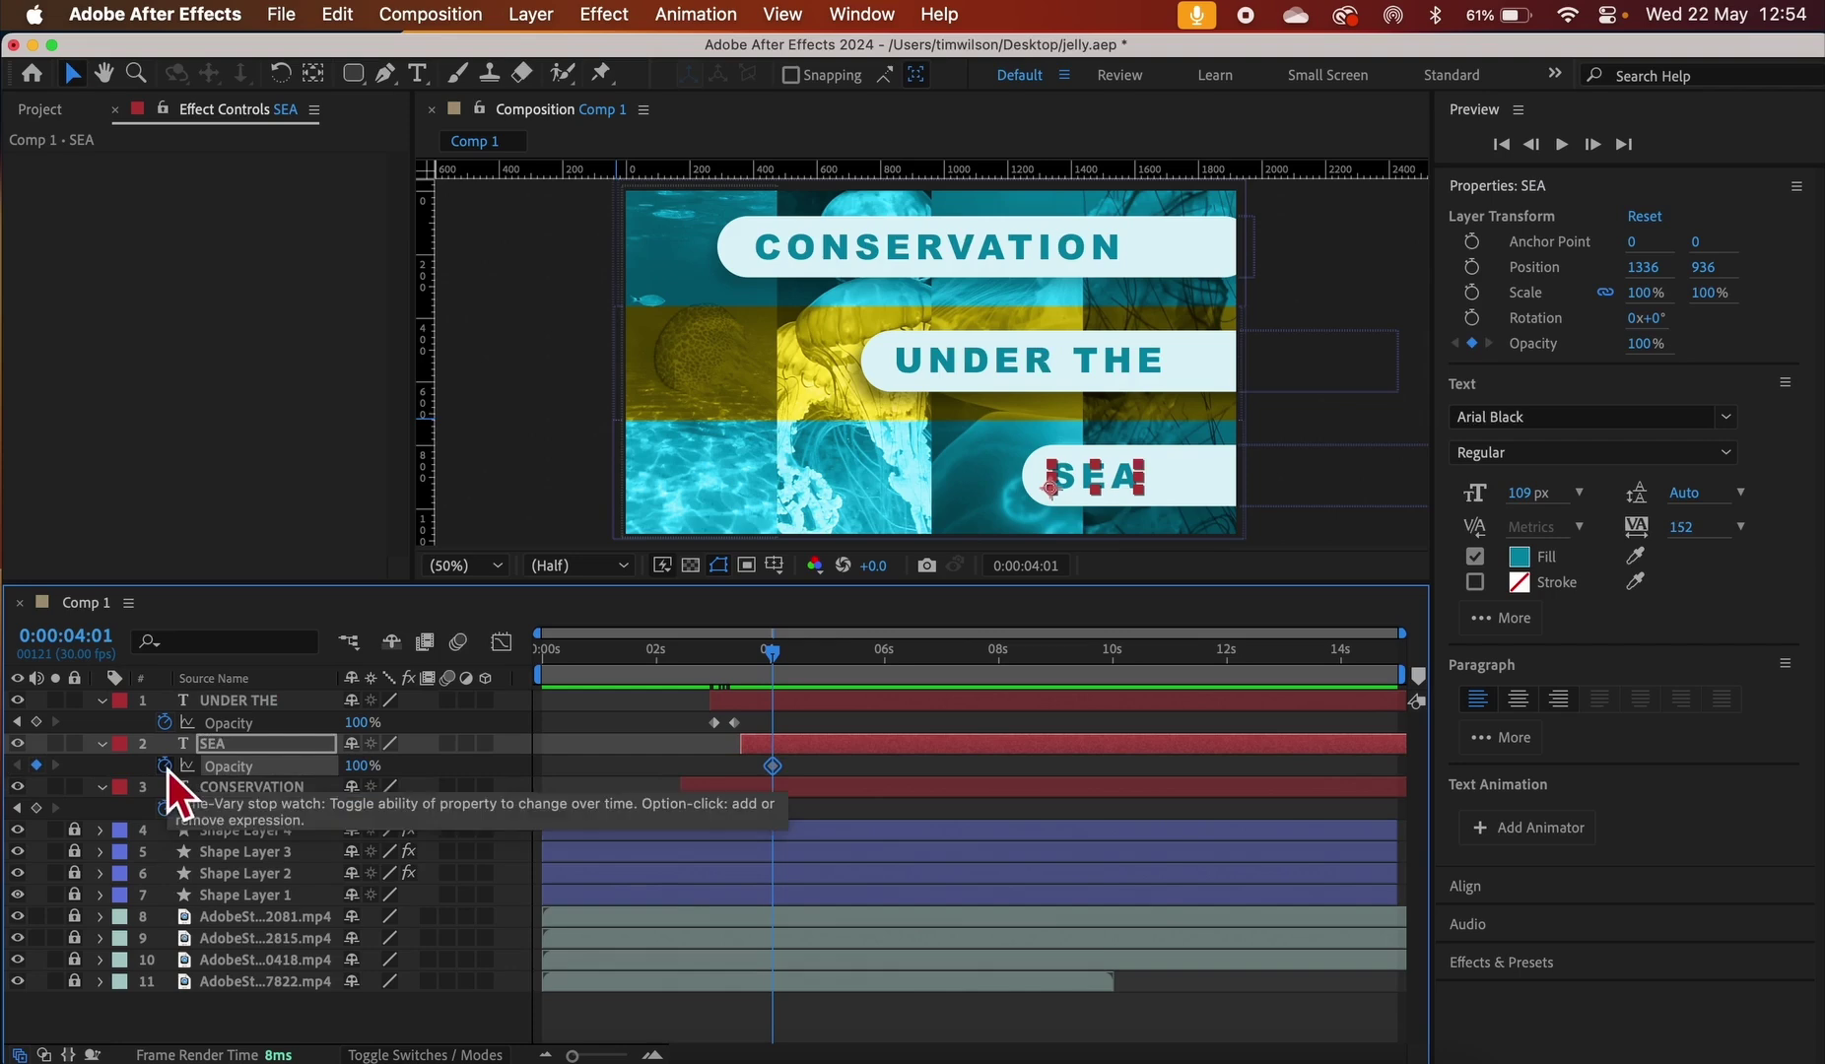
left_click_drag(781, 661, 753, 662)
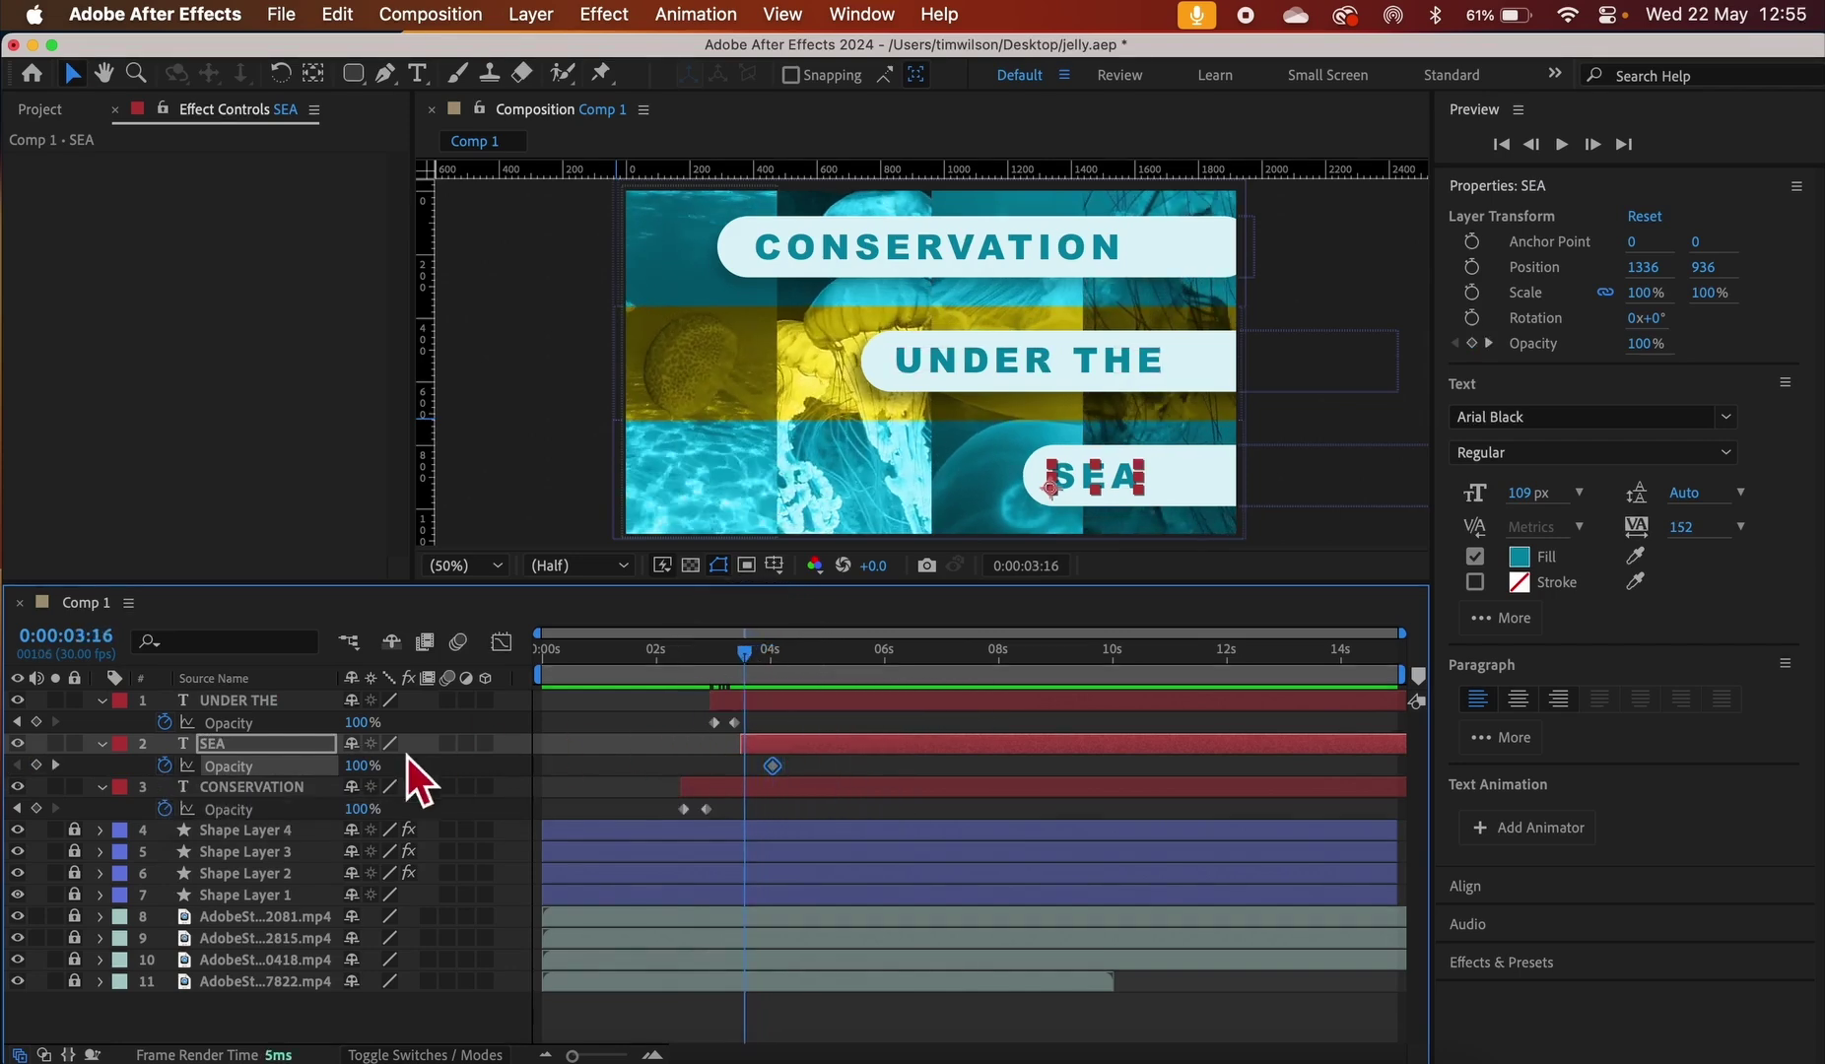
left_click_drag(363, 768, 122, 784)
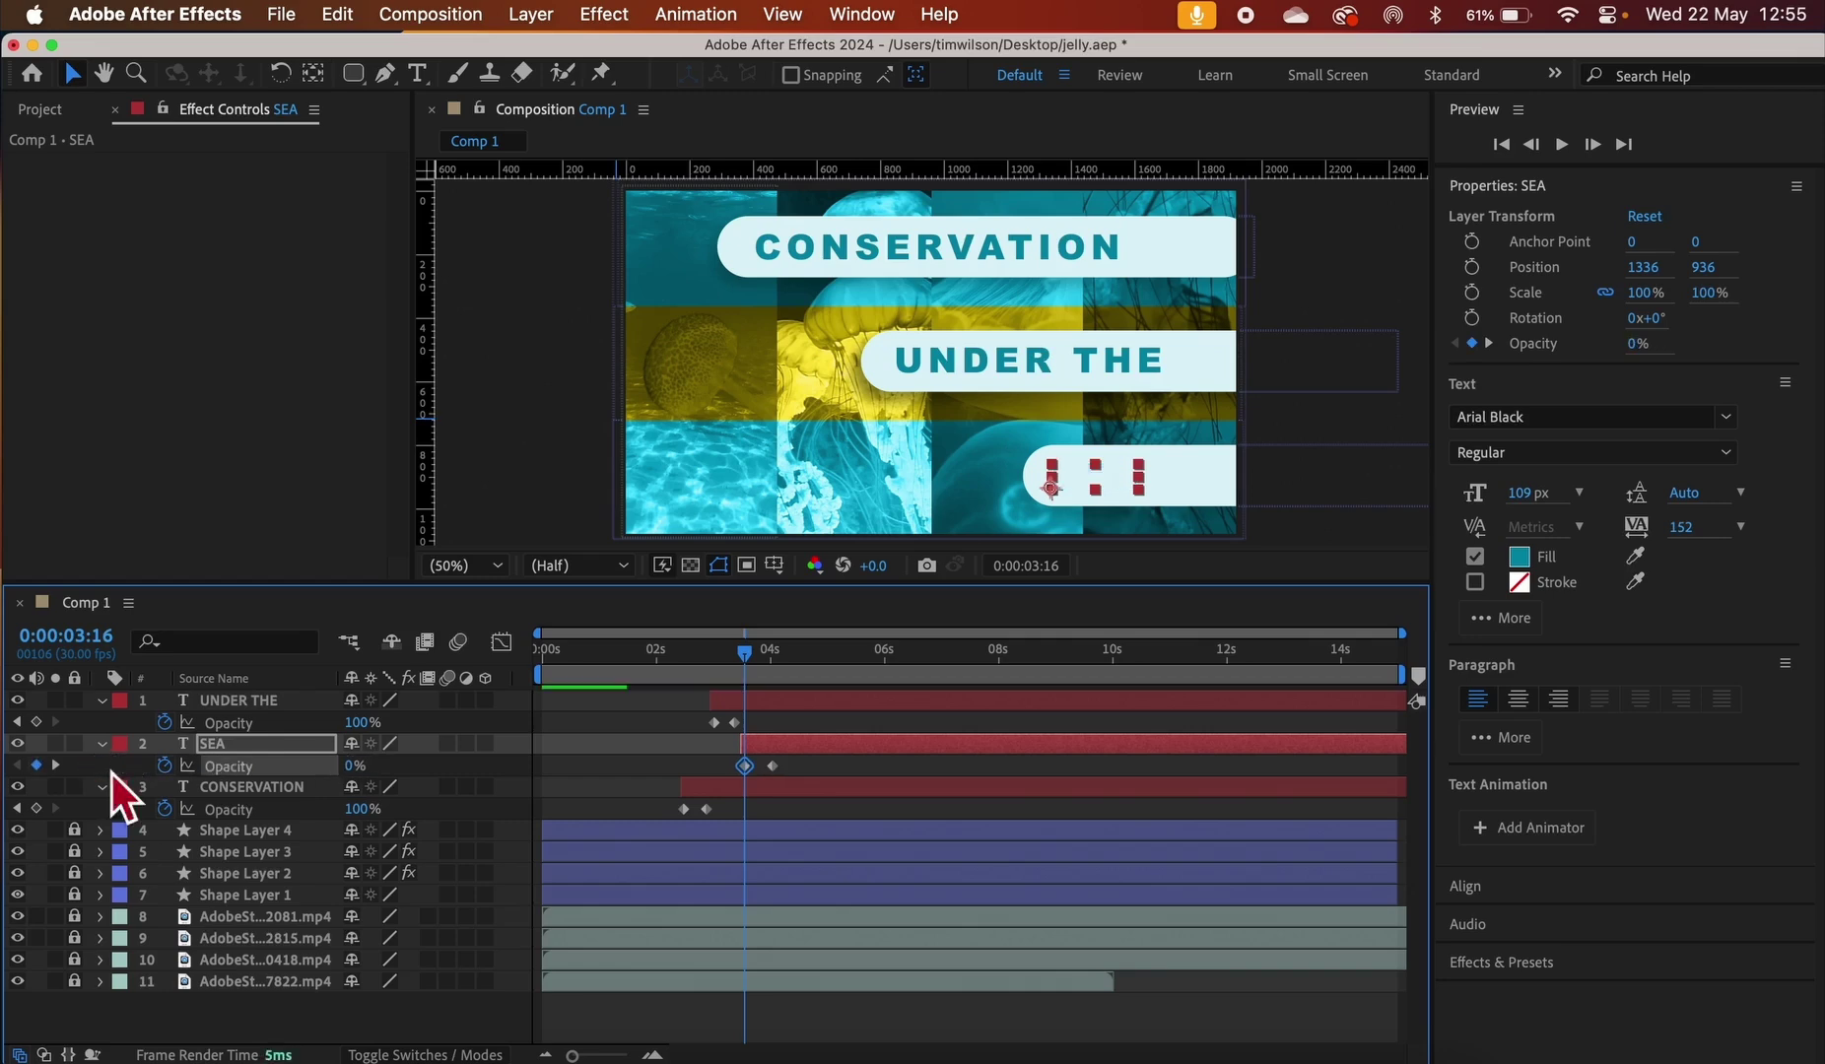
Preview the three title fades and shorten the SEA fade-in by moving its 100% opacity keyframe a few frames earlier
left_click_drag(752, 656, 606, 662)
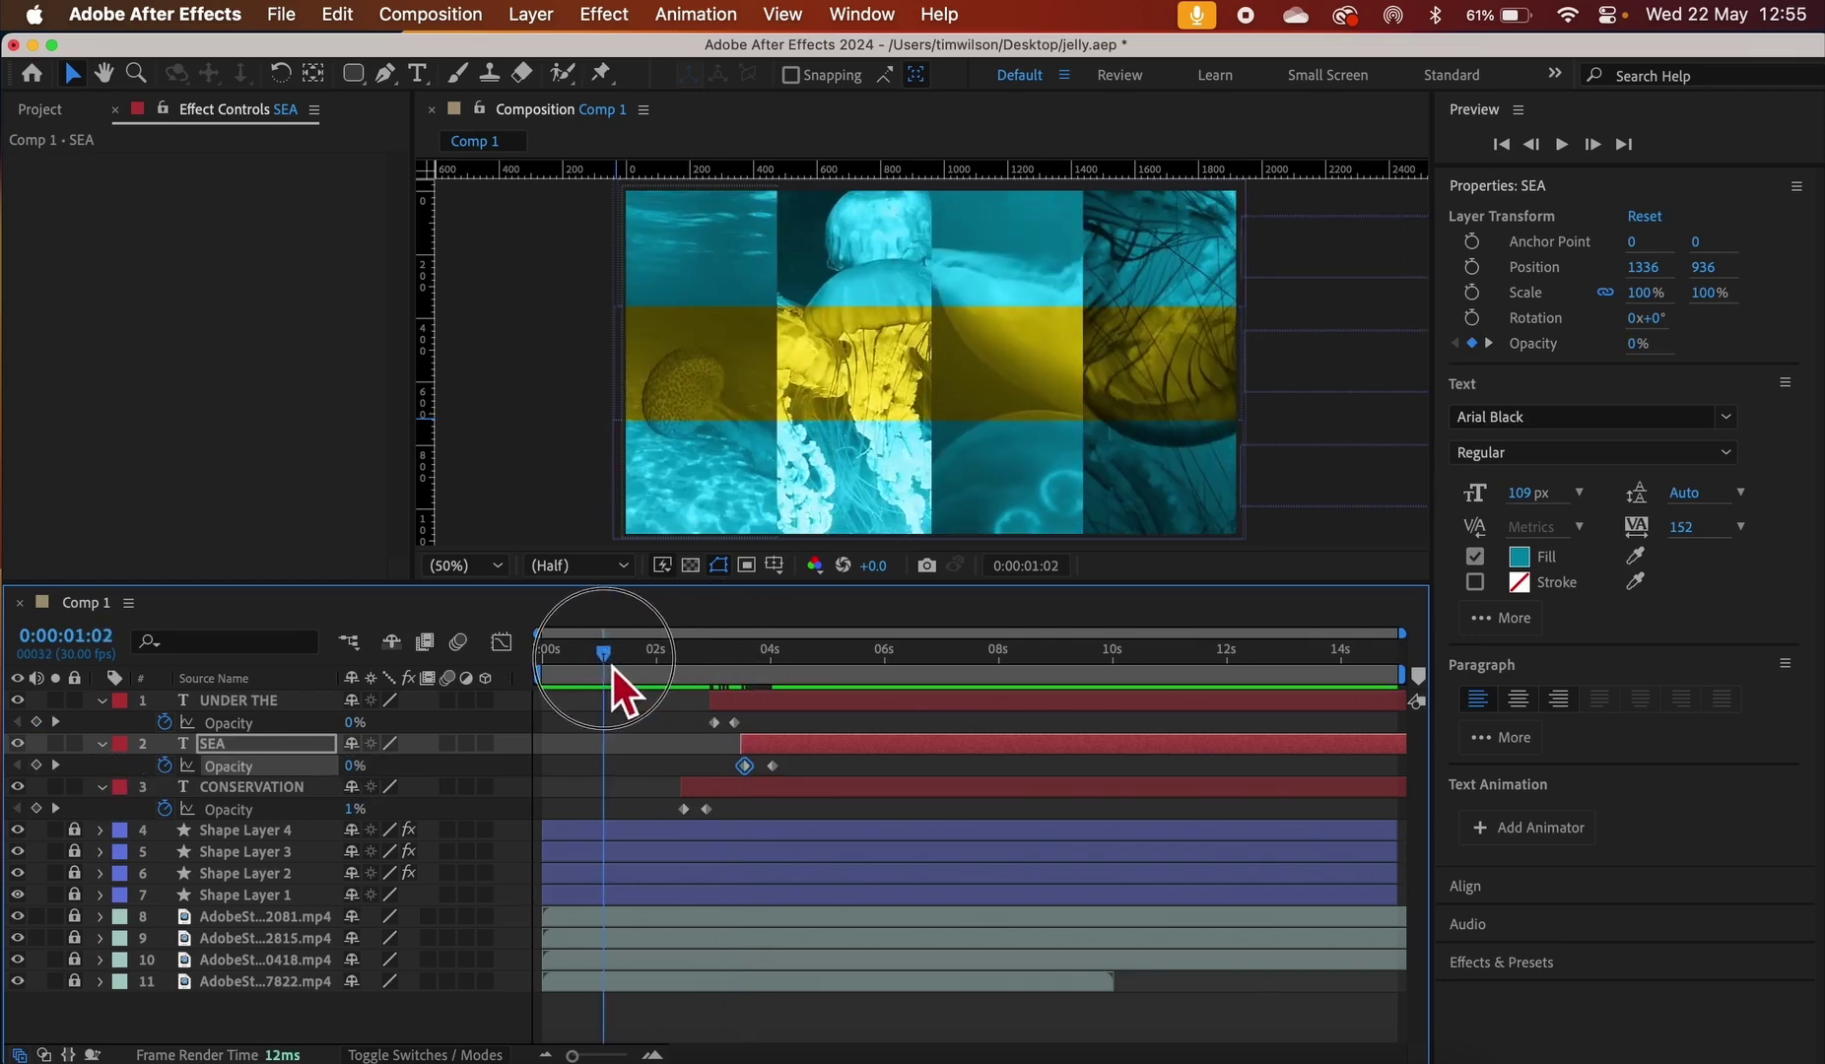
key("space")
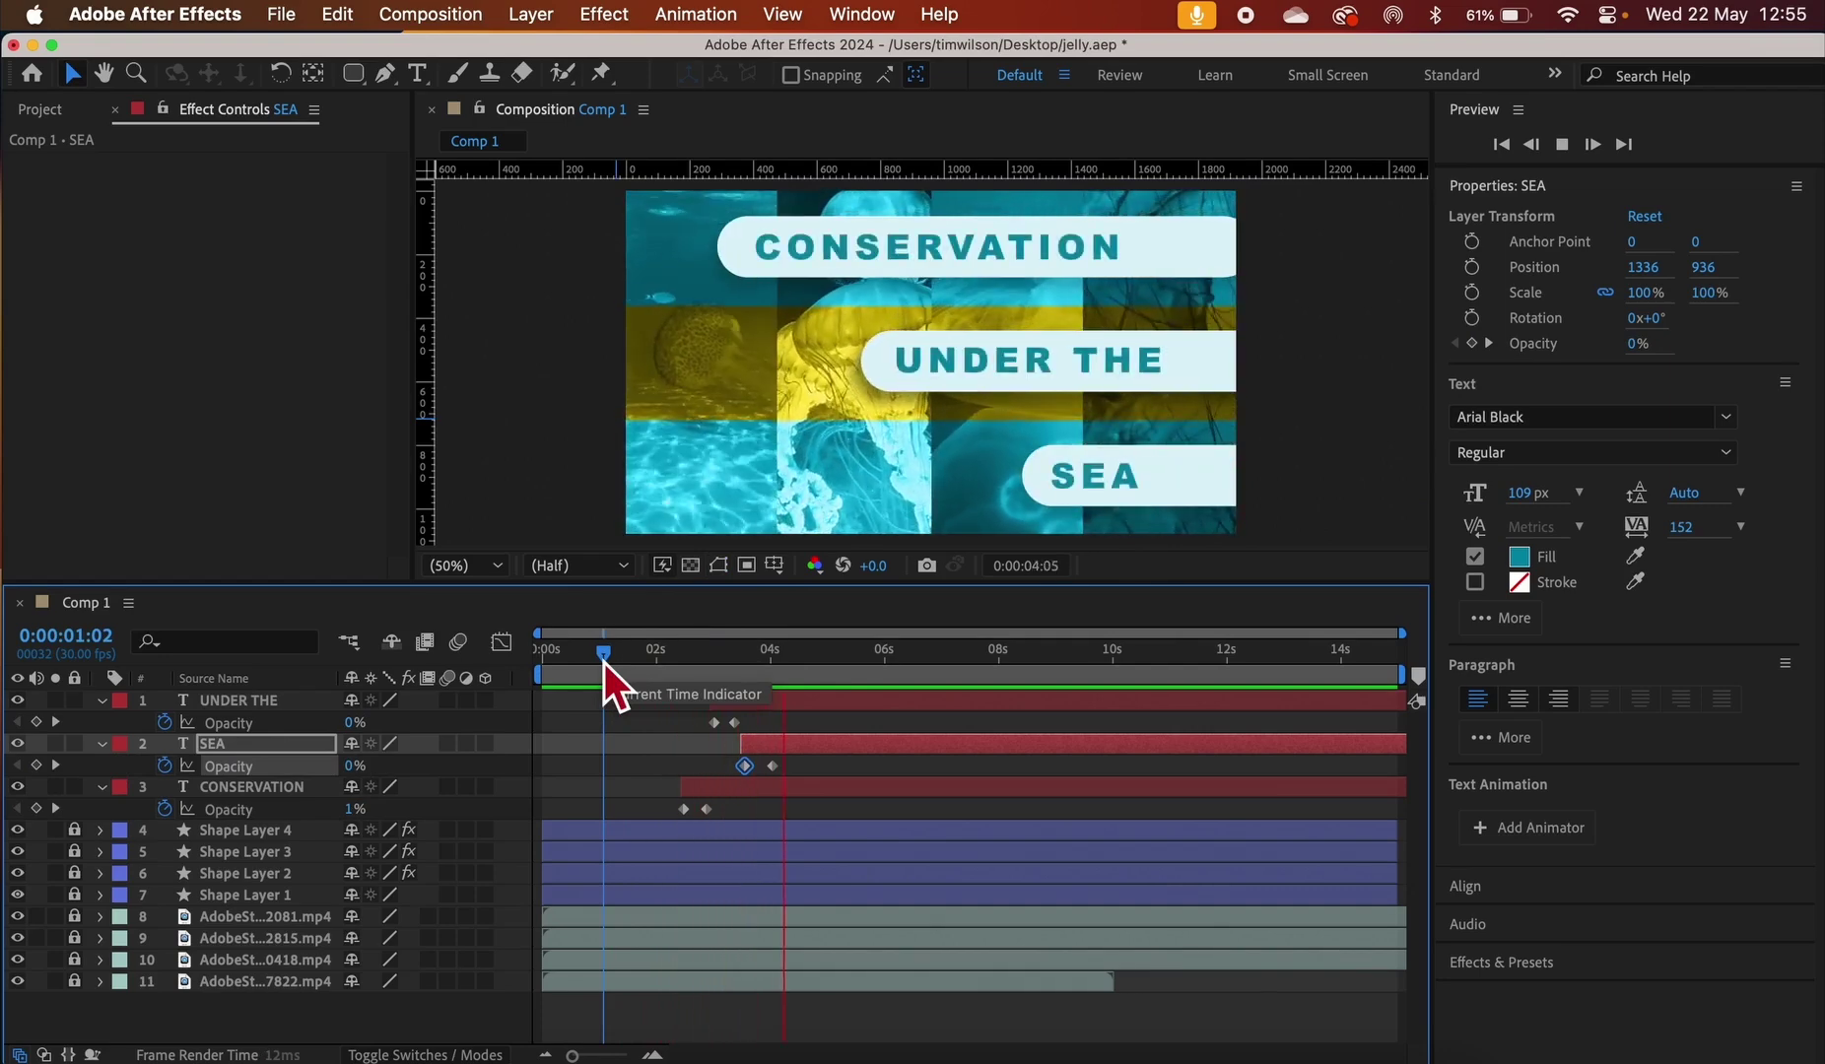
key("space")
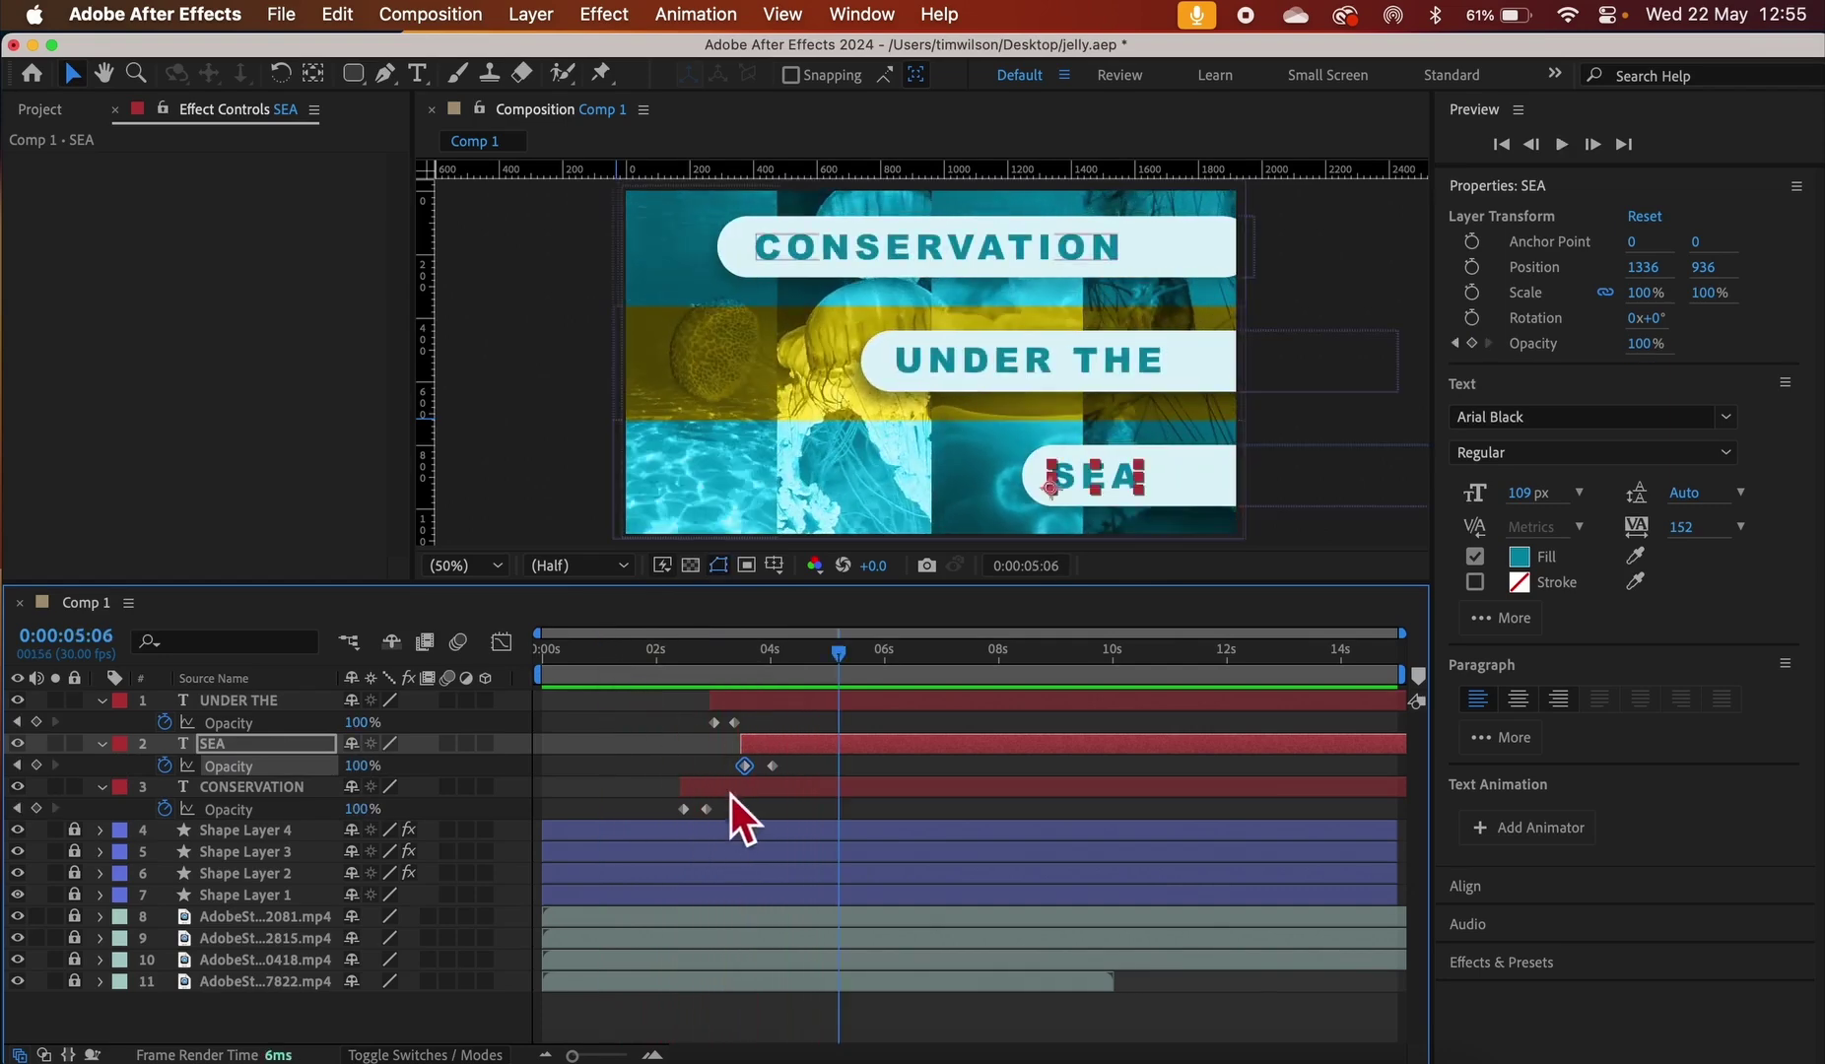
left_click(773, 766)
left_click_drag(781, 775, 738, 738)
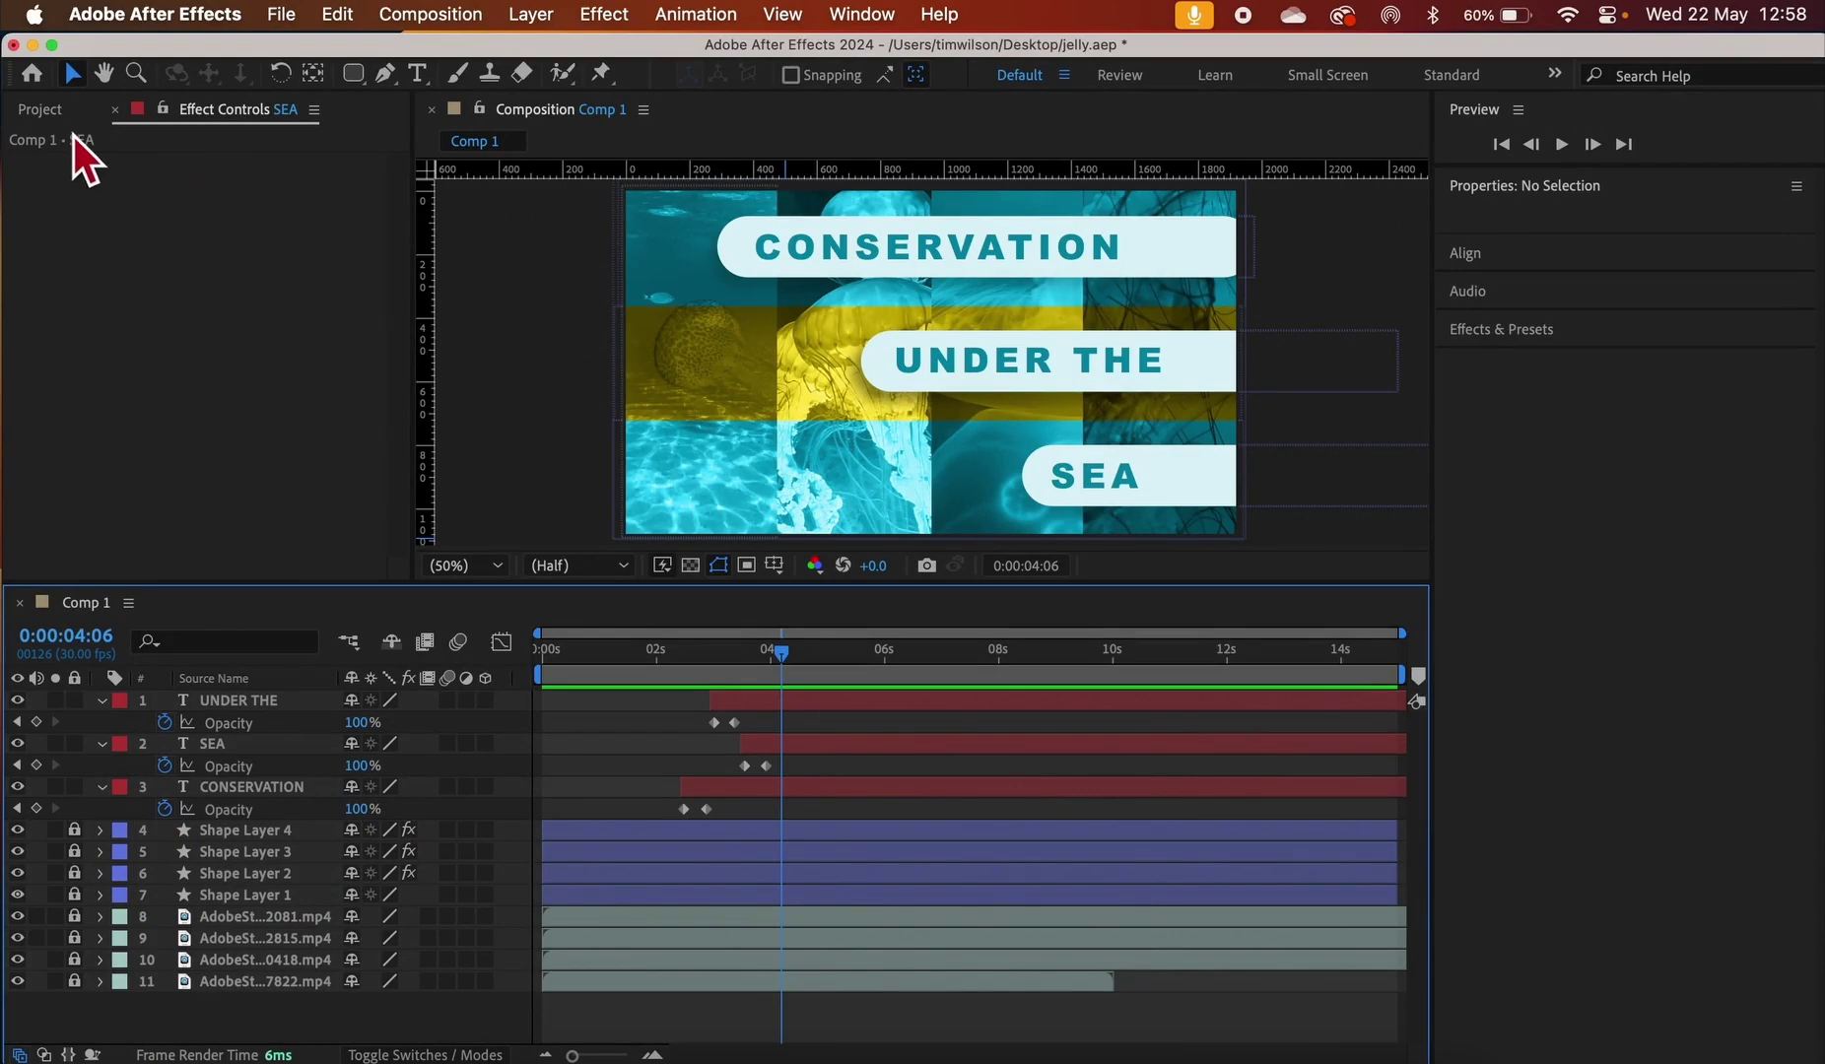
Import the turtle logo PNG from the AFX B folder on the Desktop into the project as footage
left_click(41, 110)
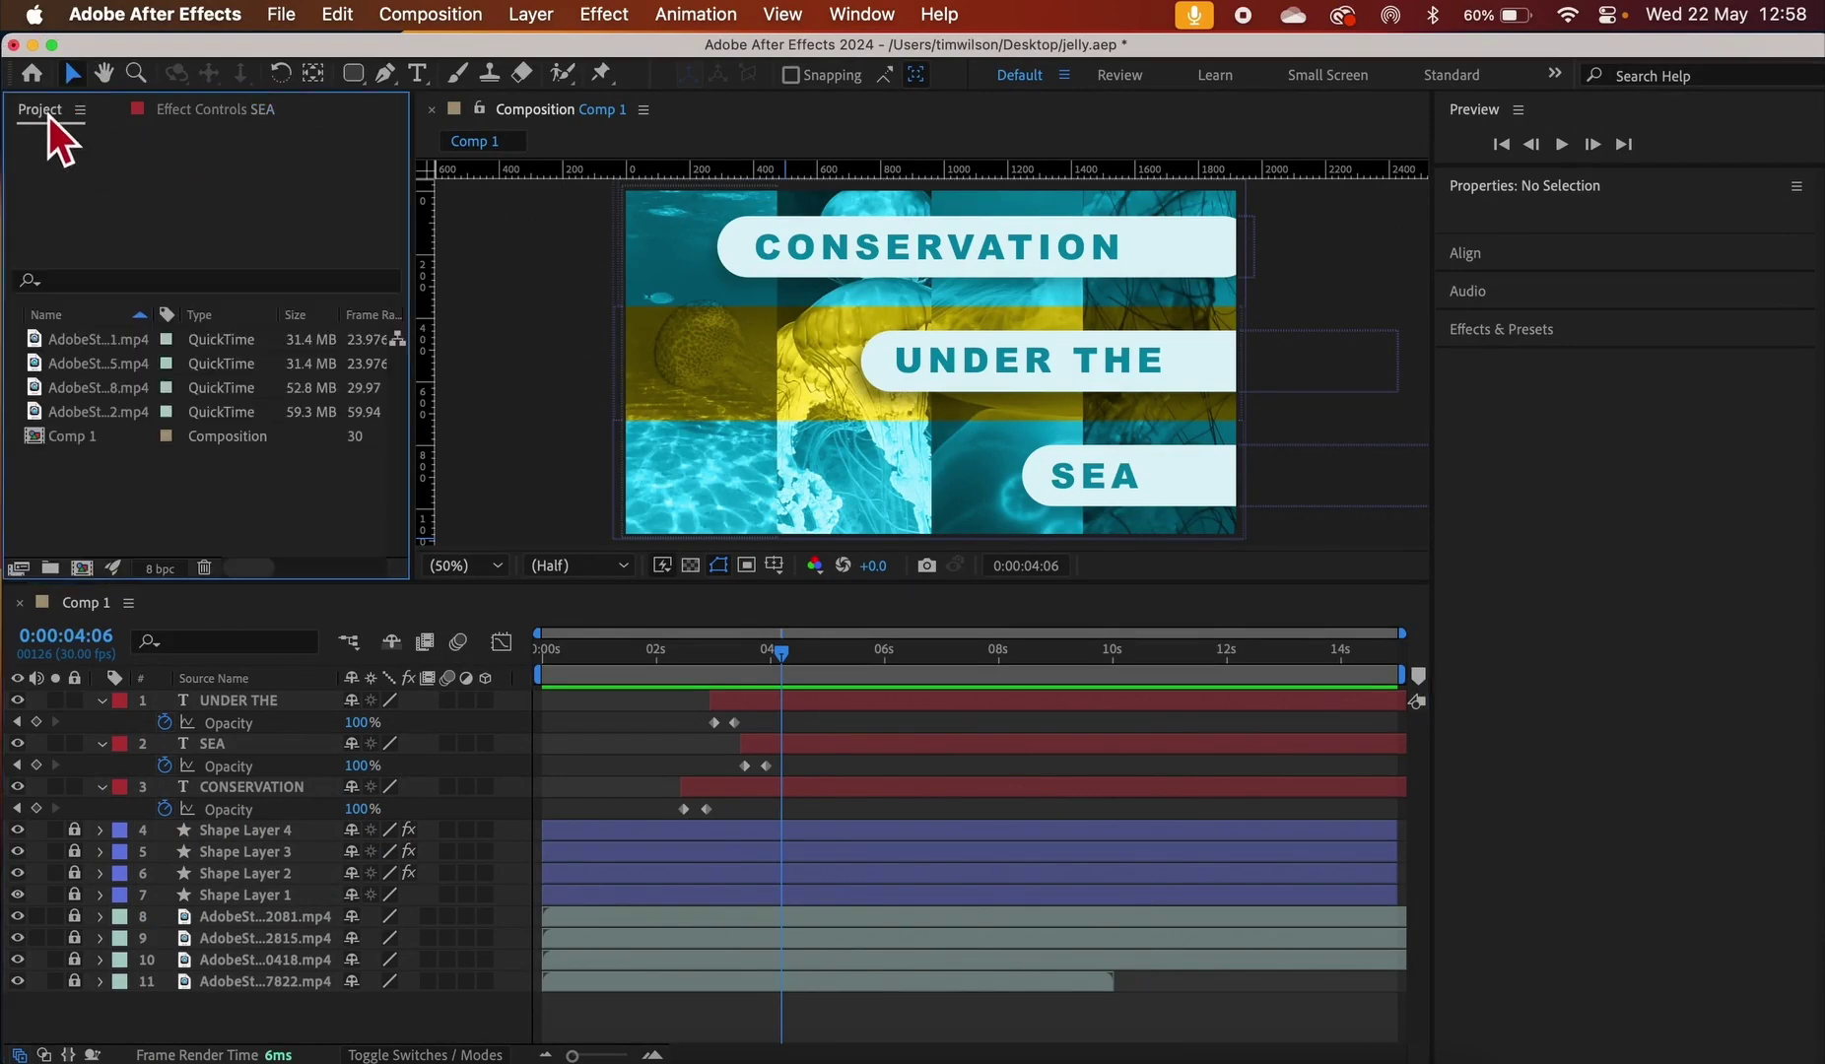
double_click(148, 485)
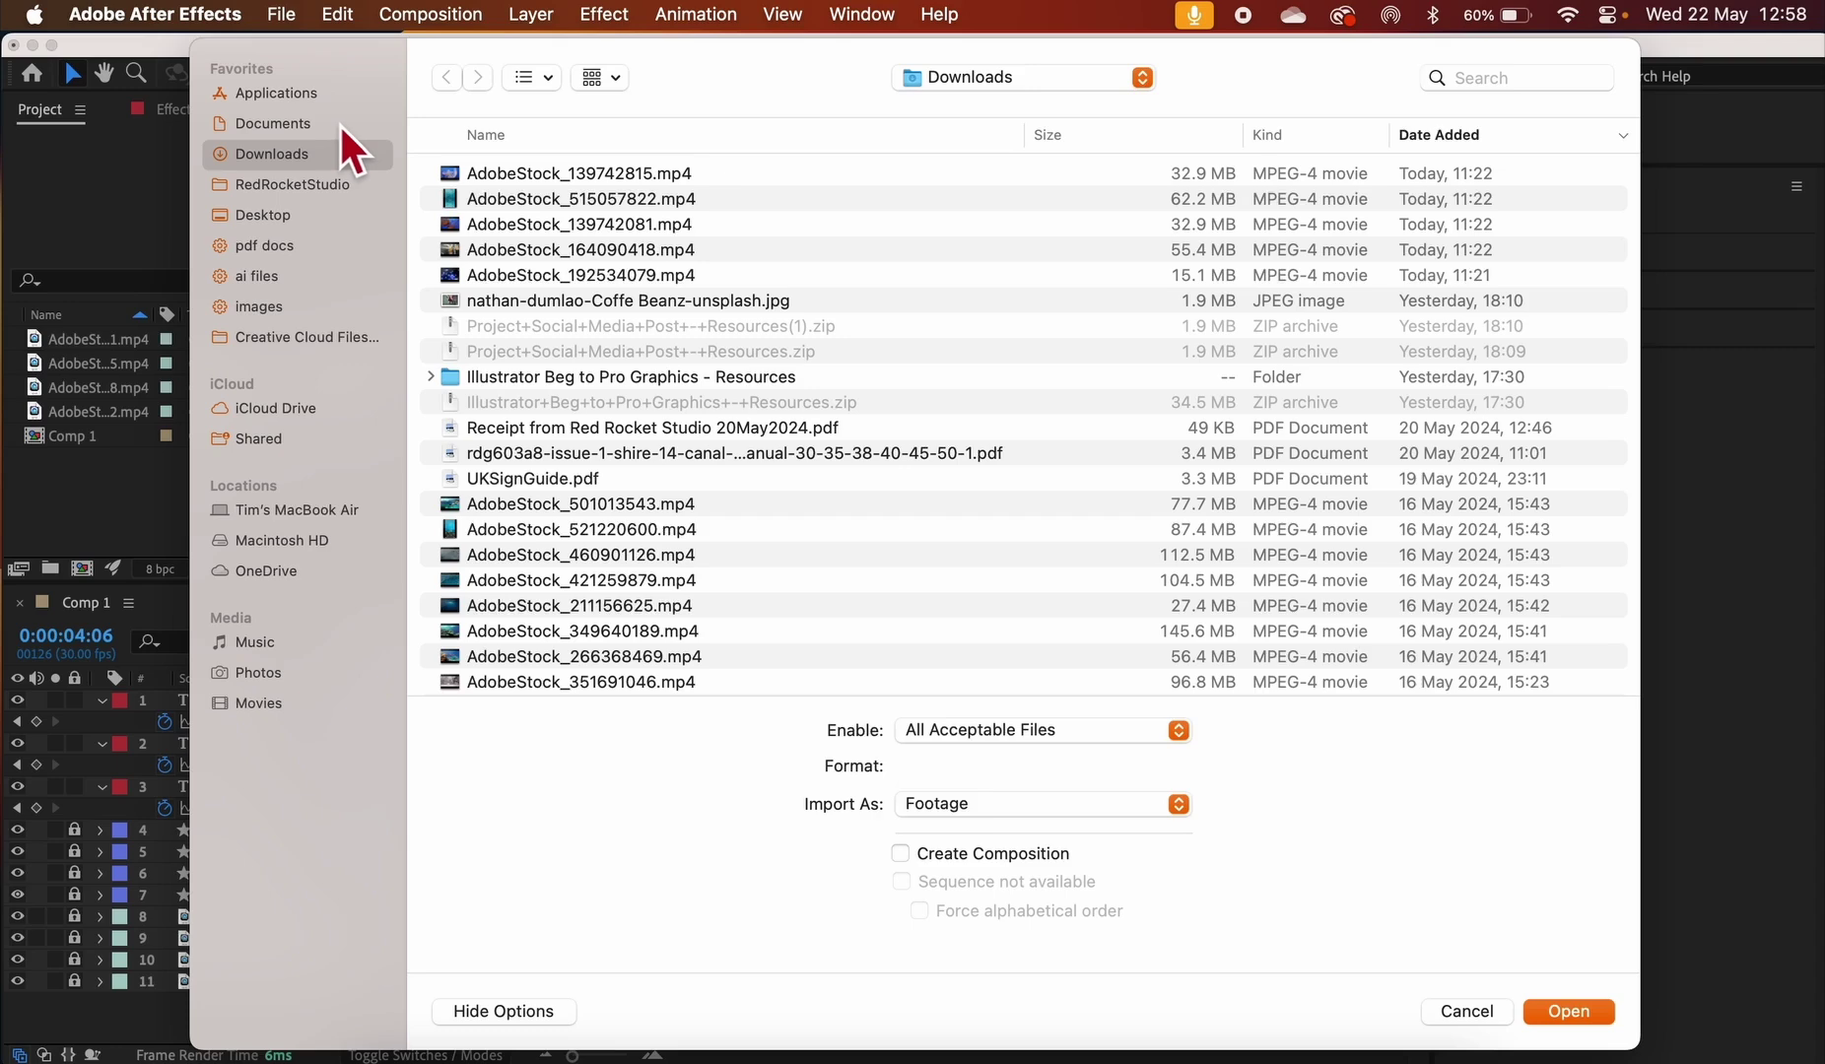
left_click(302, 221)
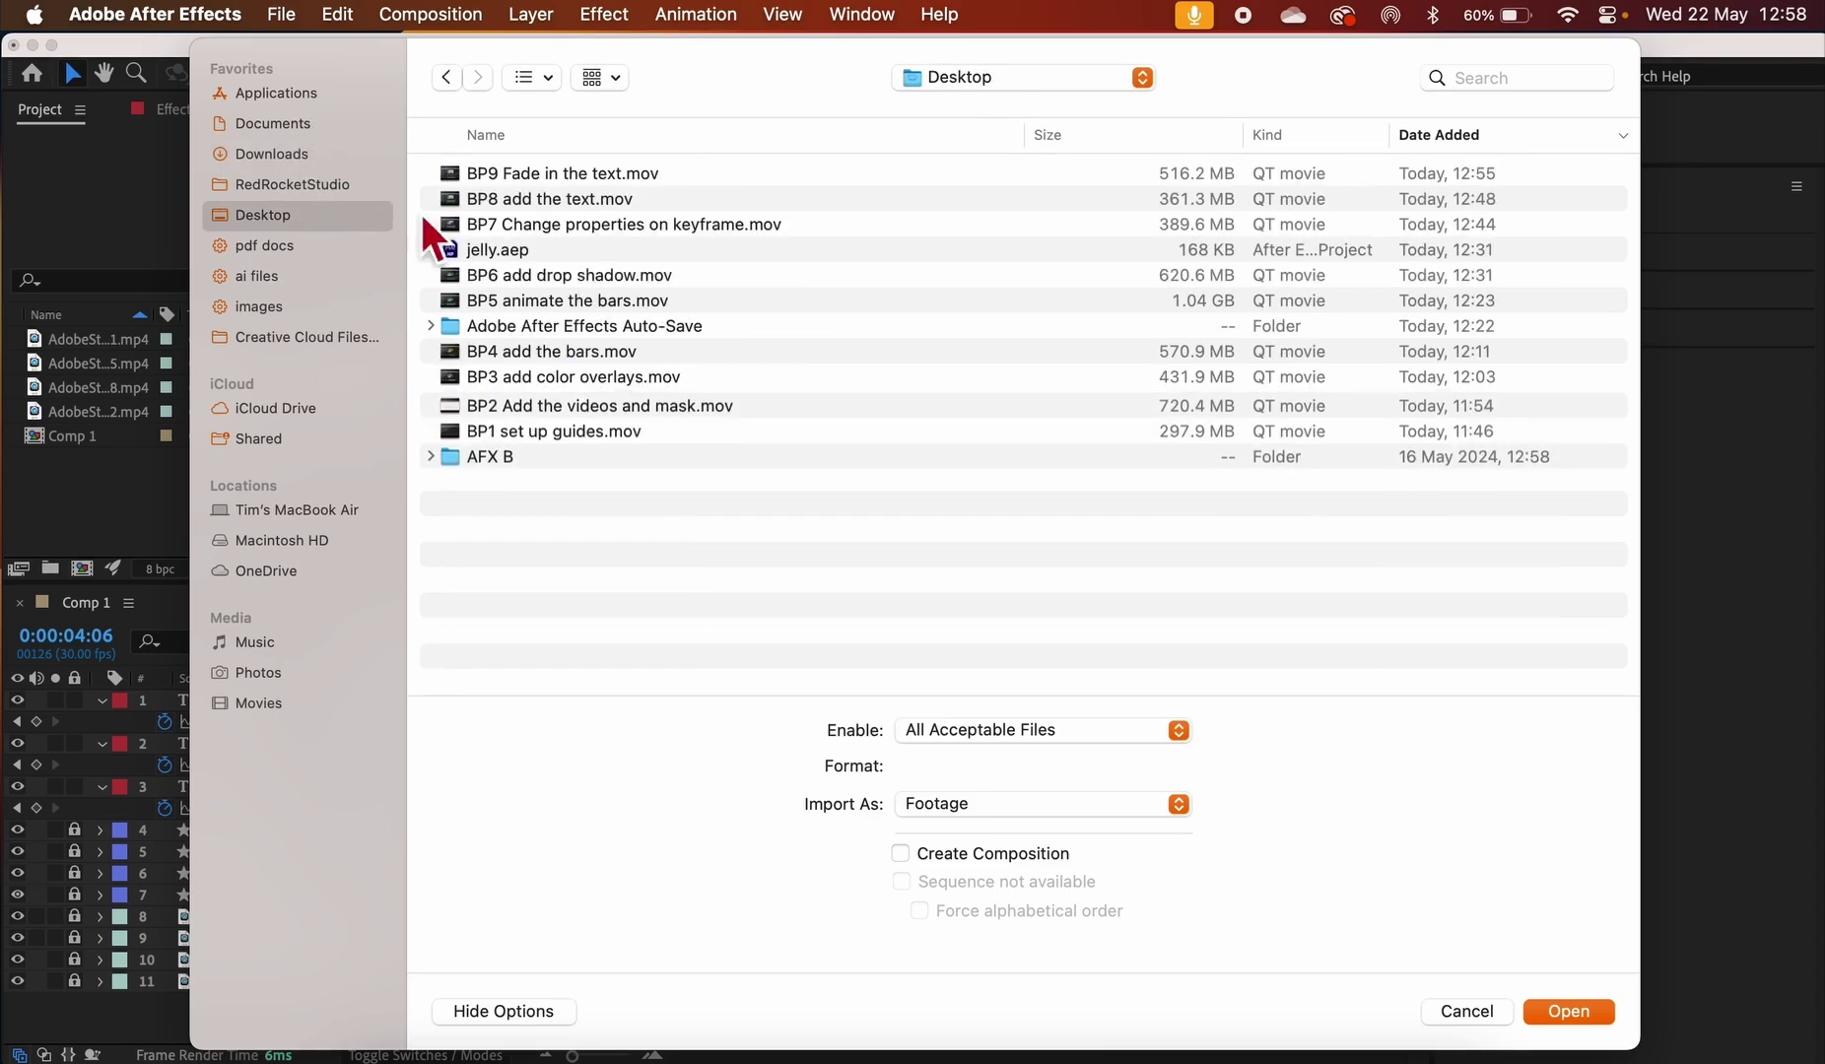
double_click(452, 453)
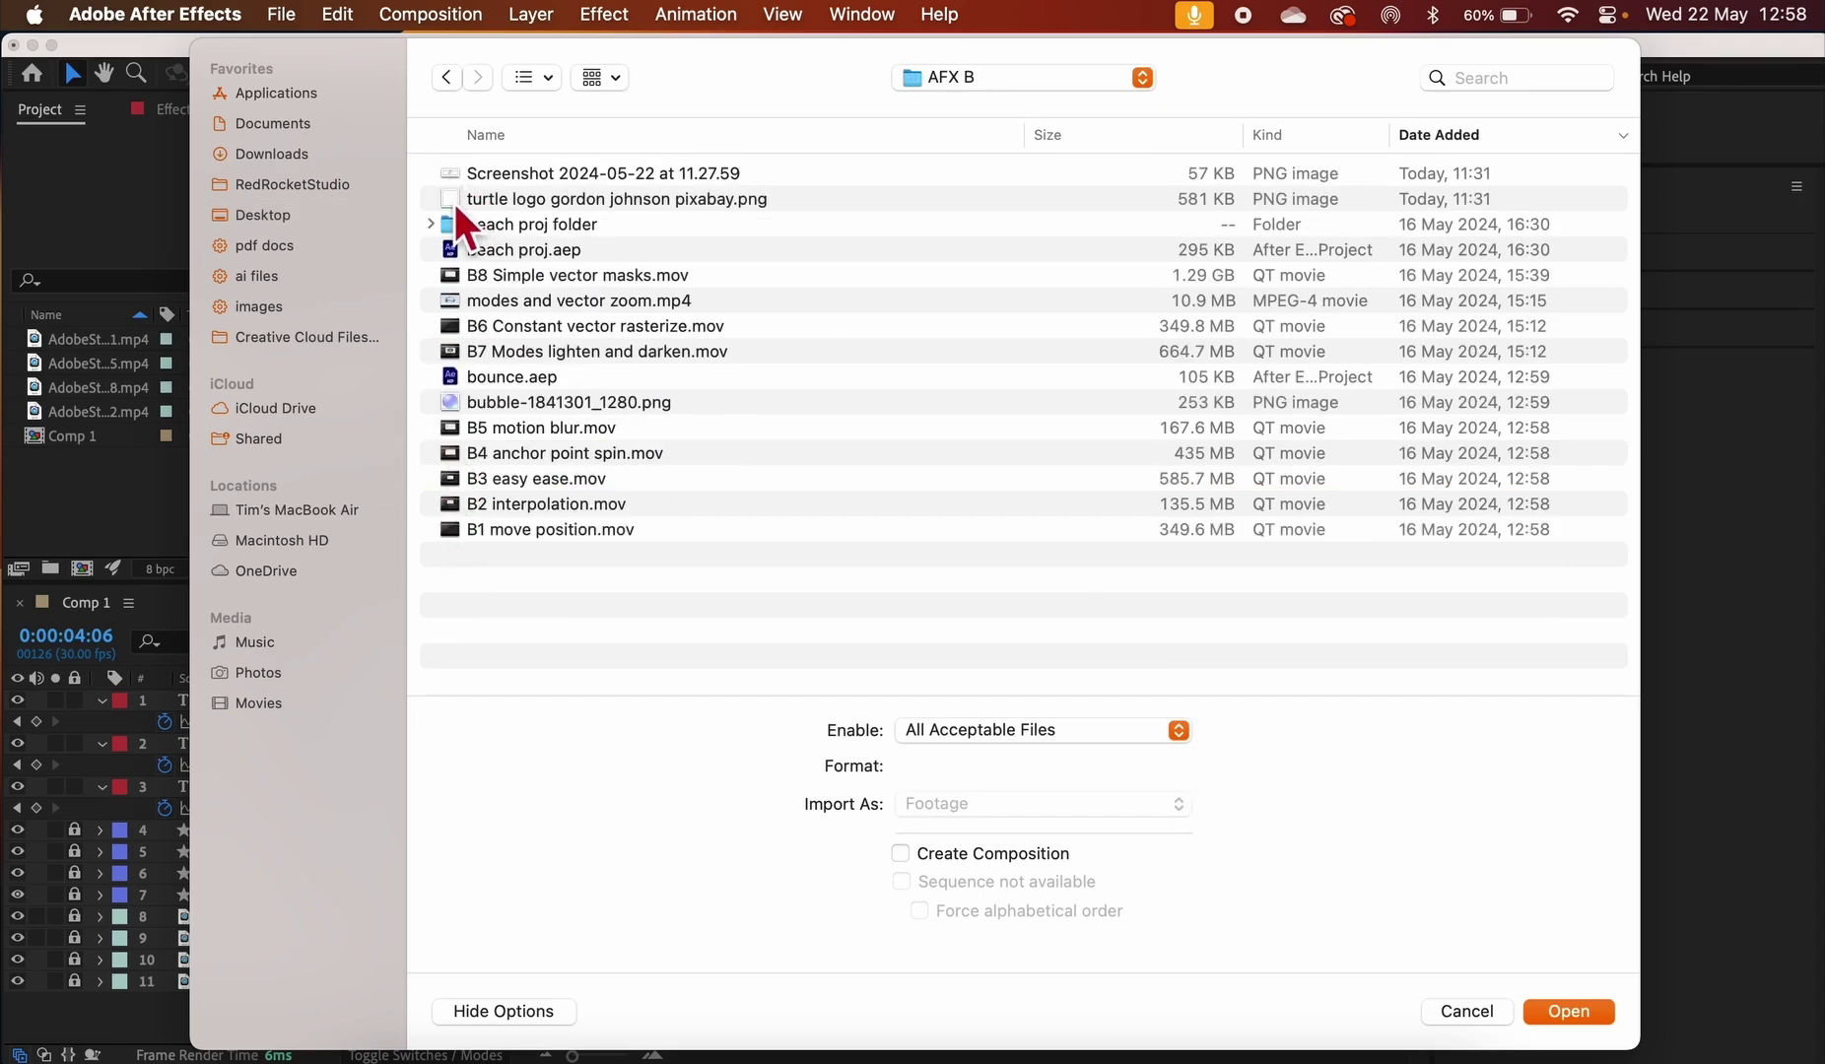
left_click(453, 200)
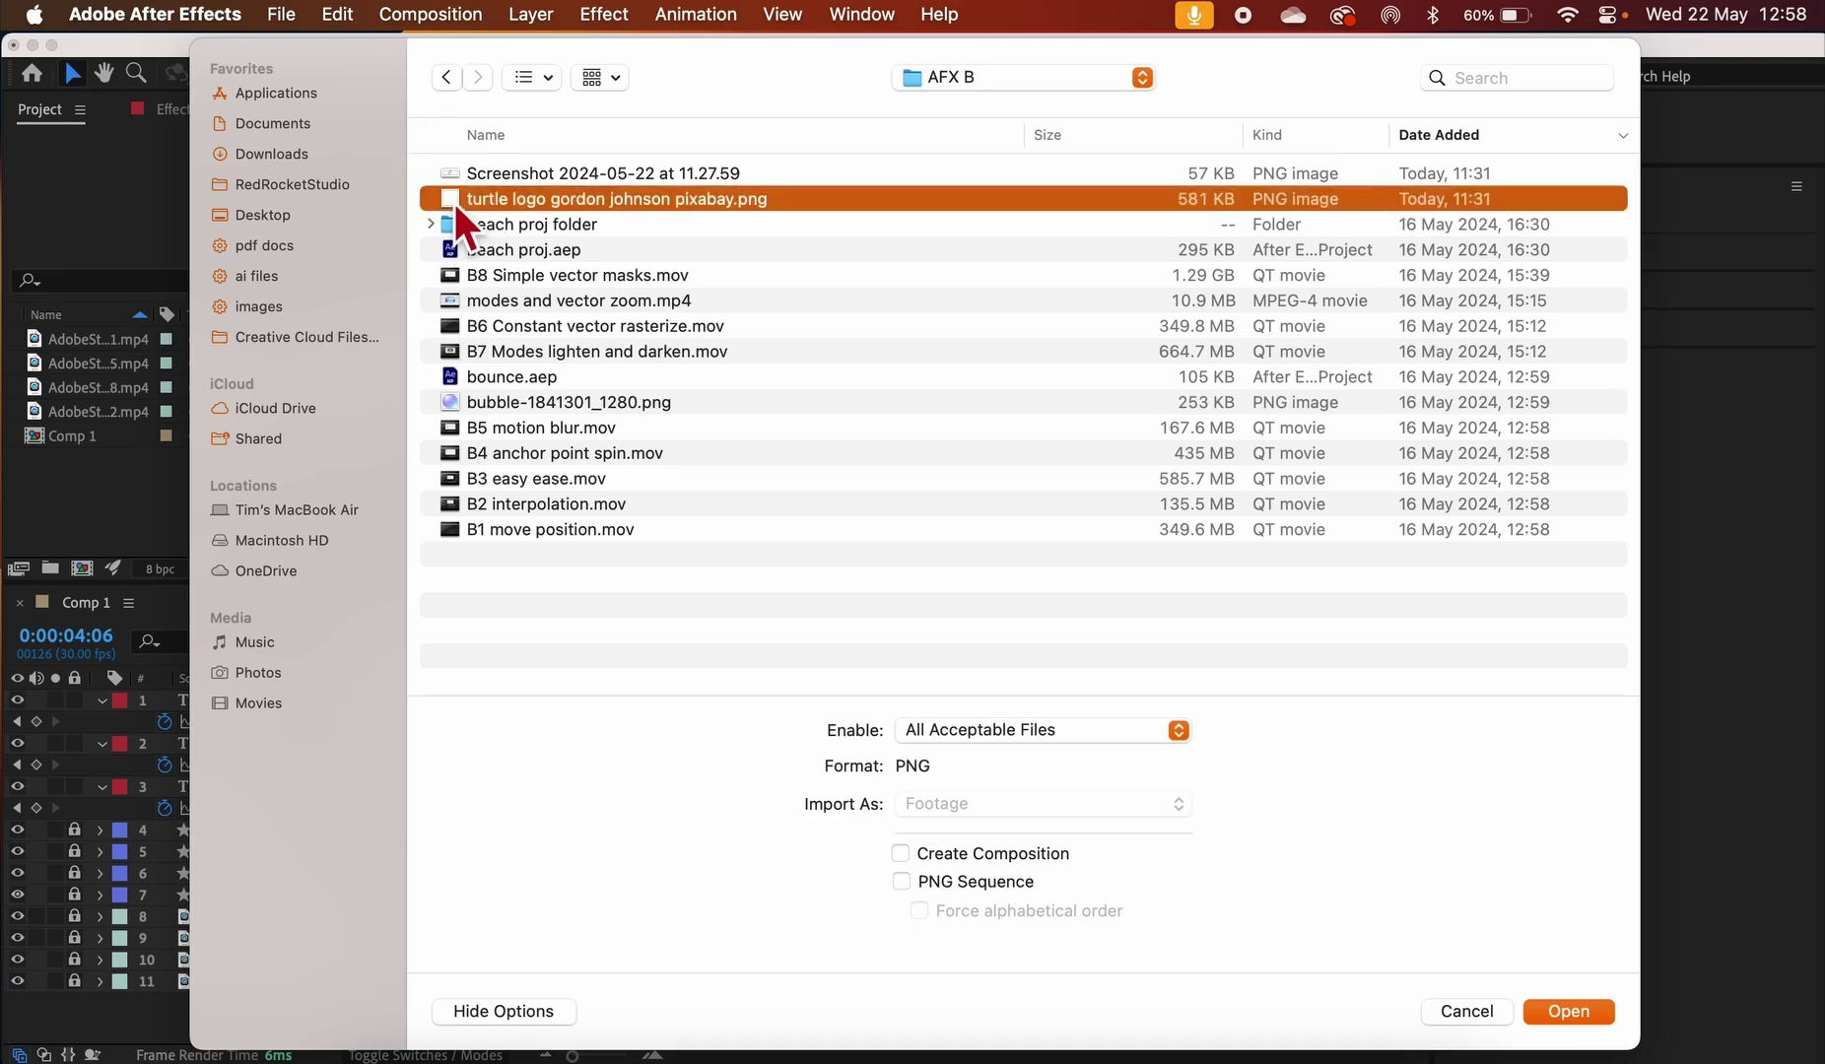
left_click(1573, 1009)
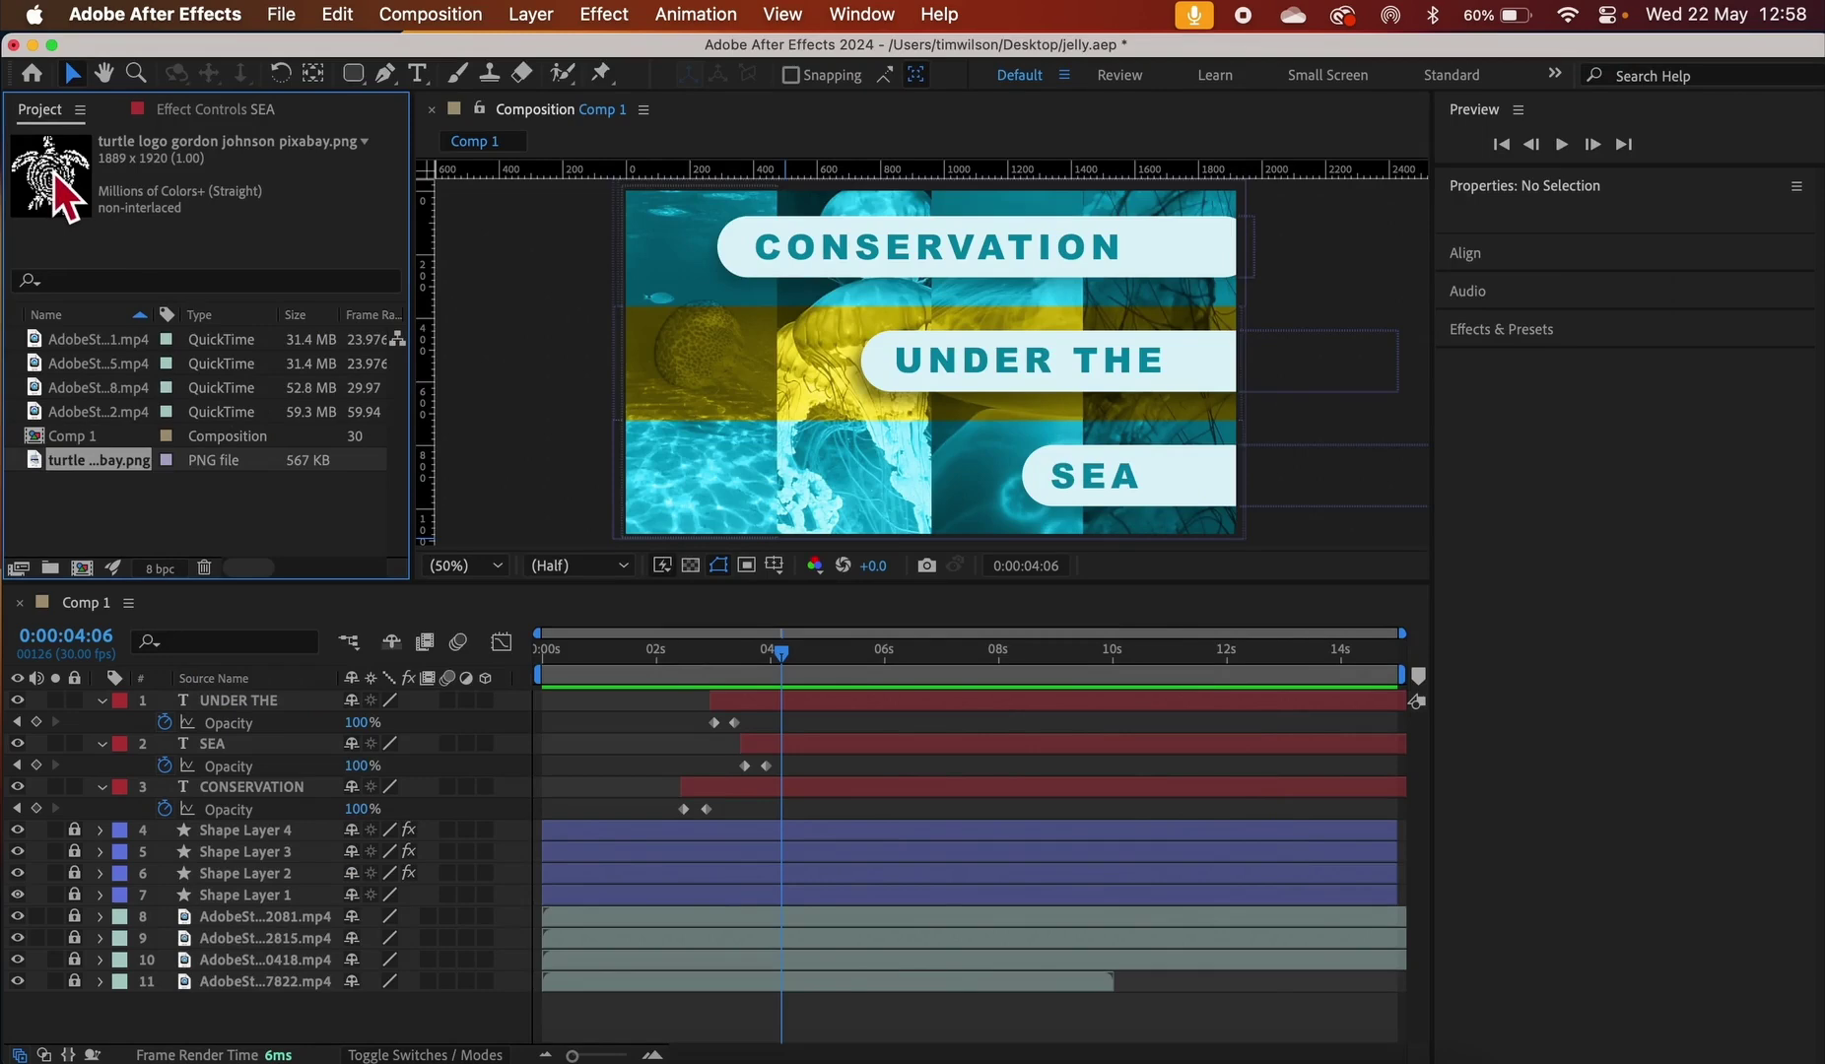
Place the turtle logo in the lower-left area of the composition at position 396, 760 and scale it to 30%
left_click_drag(54, 173, 880, 386)
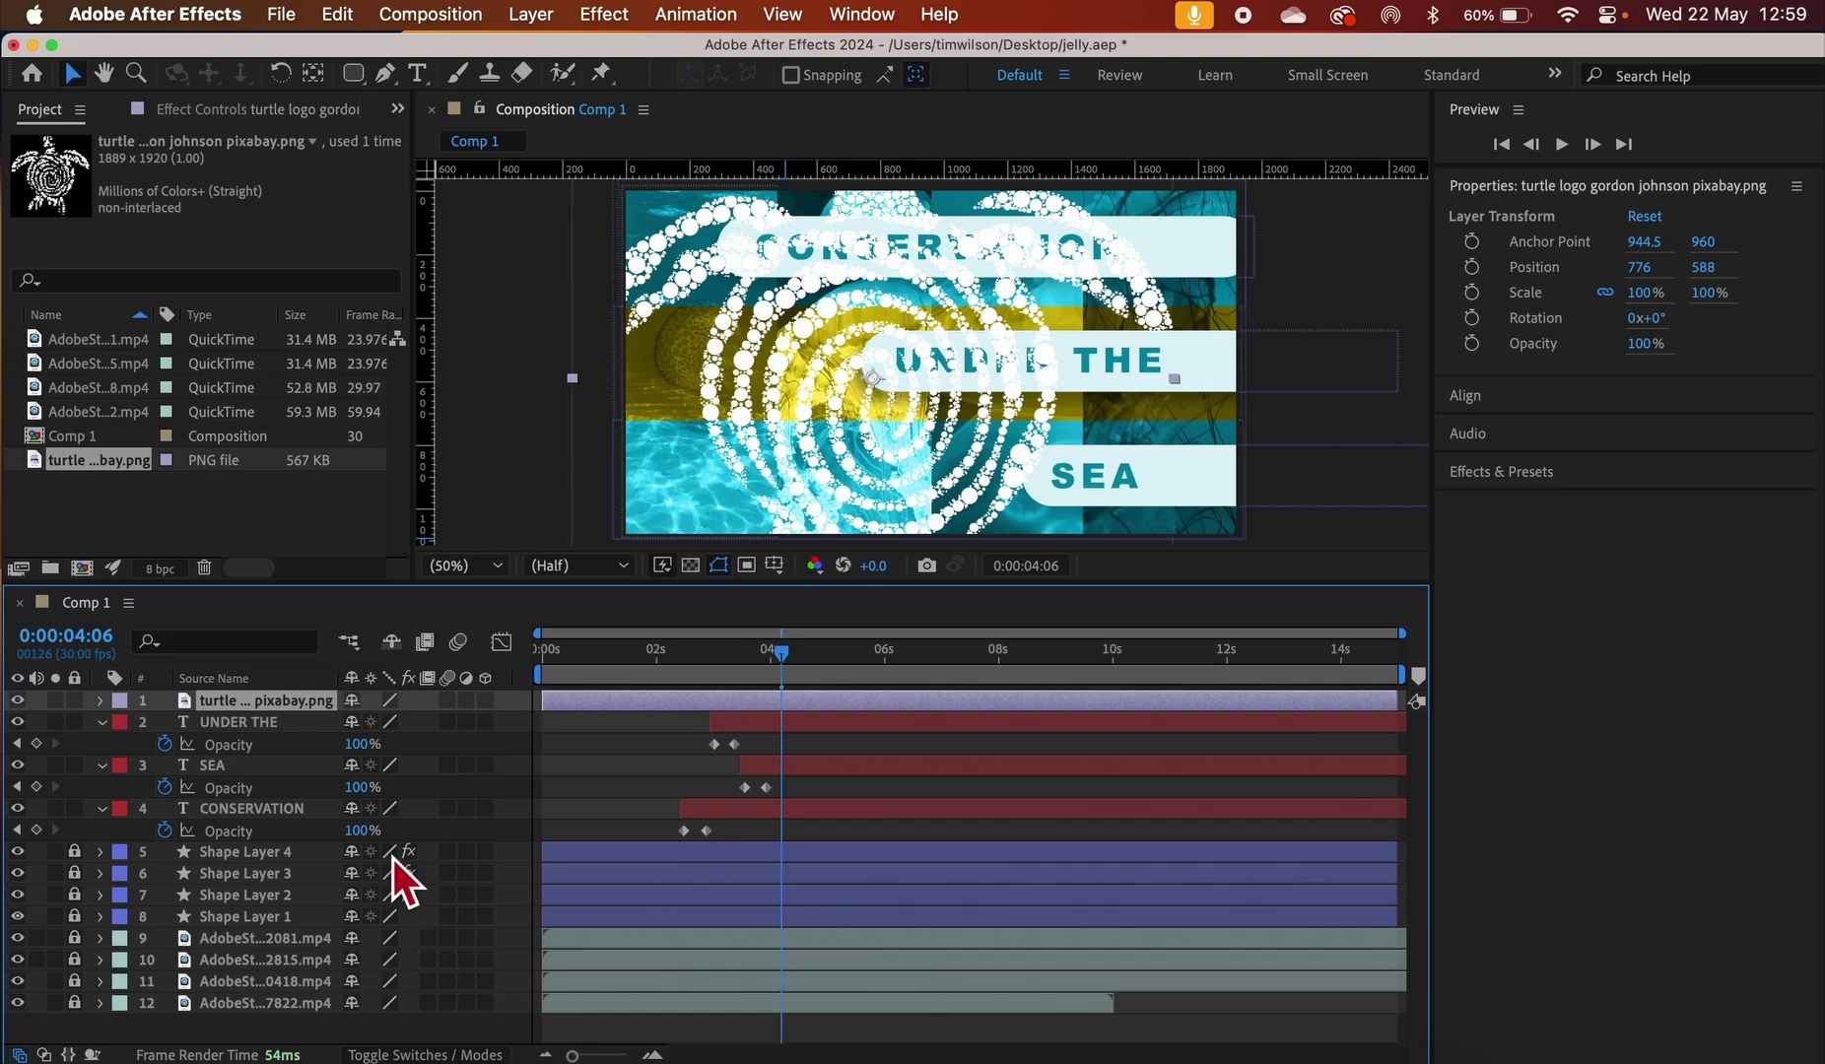
key("s")
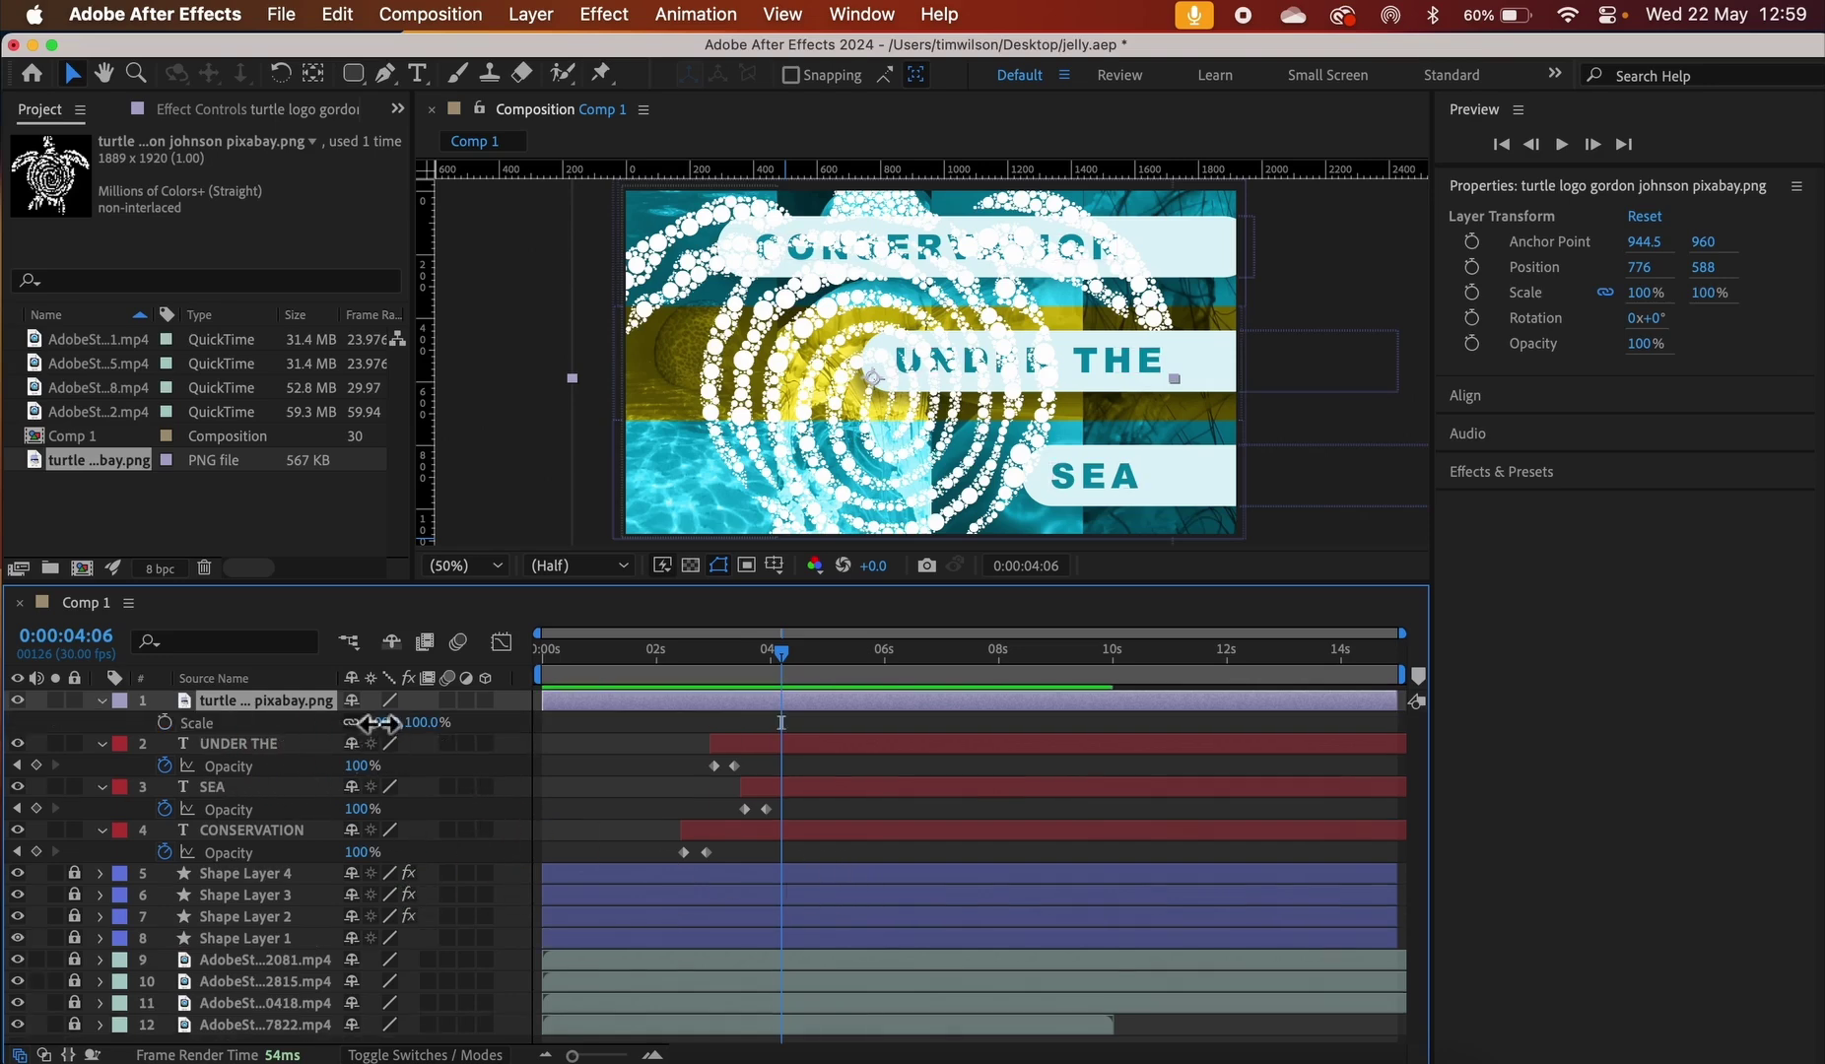
left_click_drag(378, 724, 310, 739)
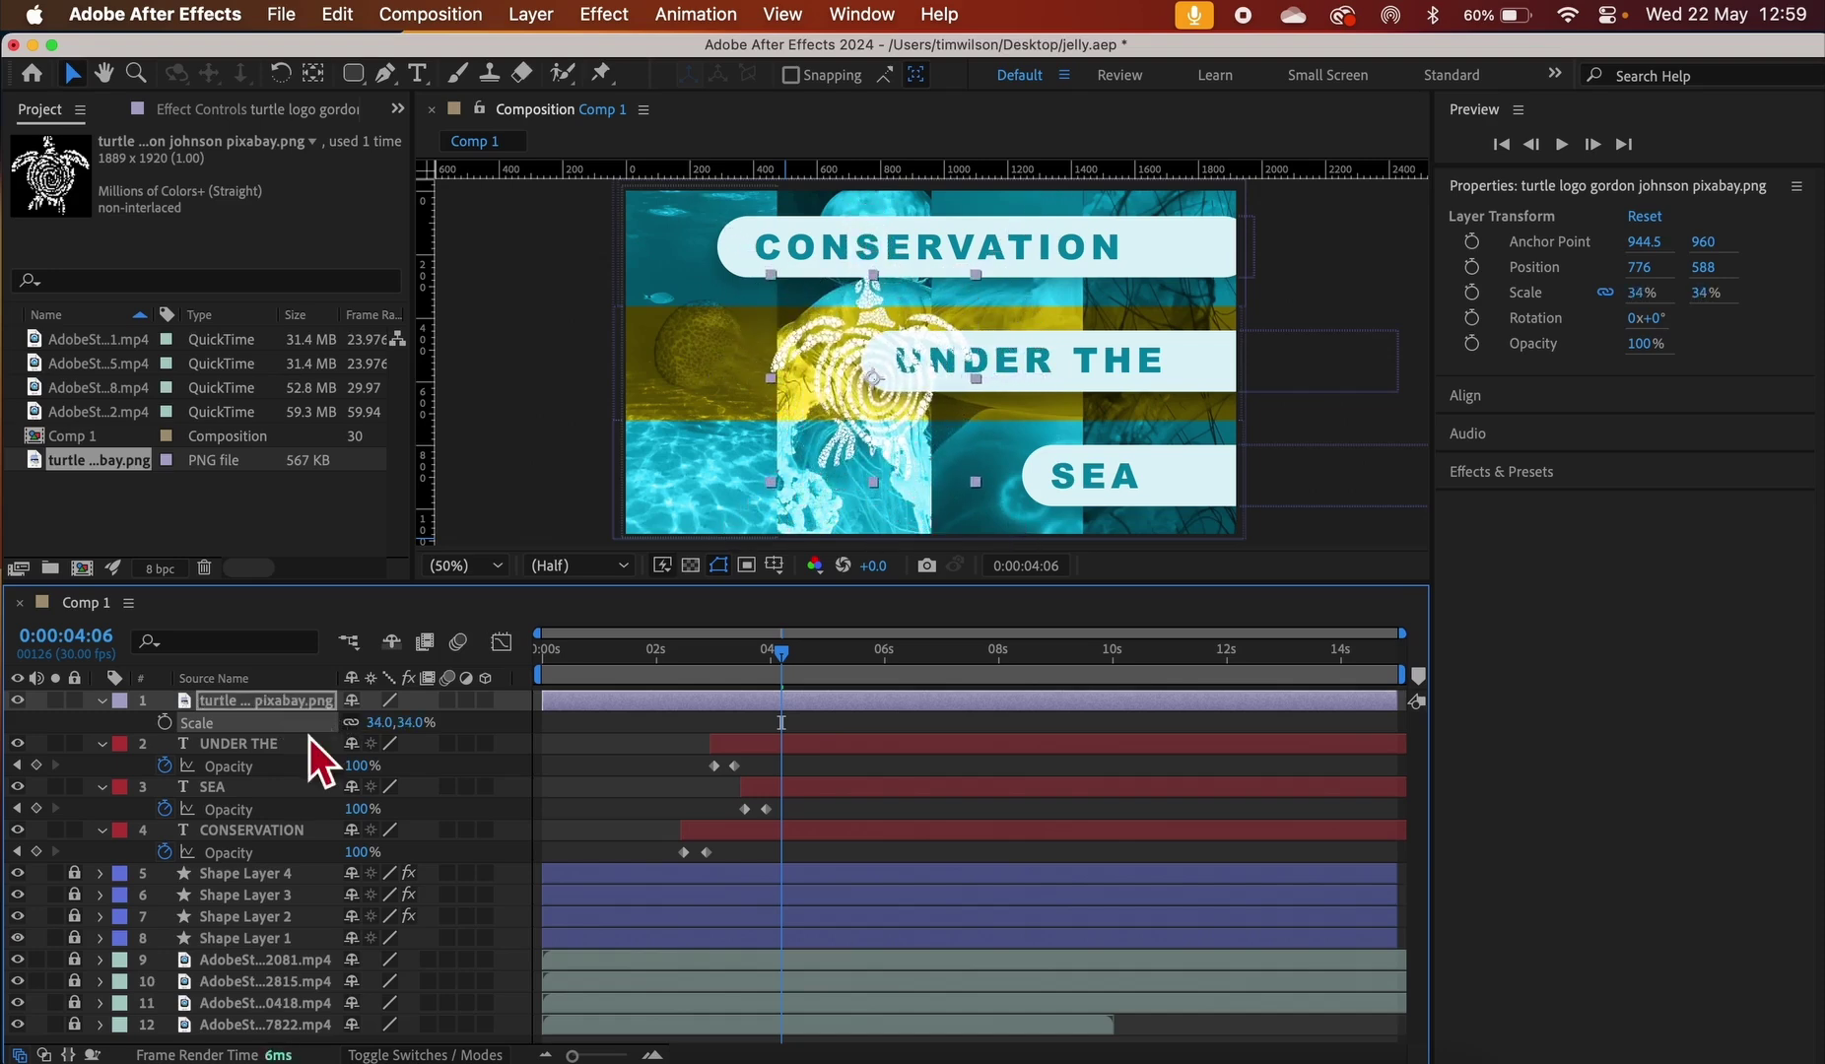
left_click_drag(859, 434, 729, 470)
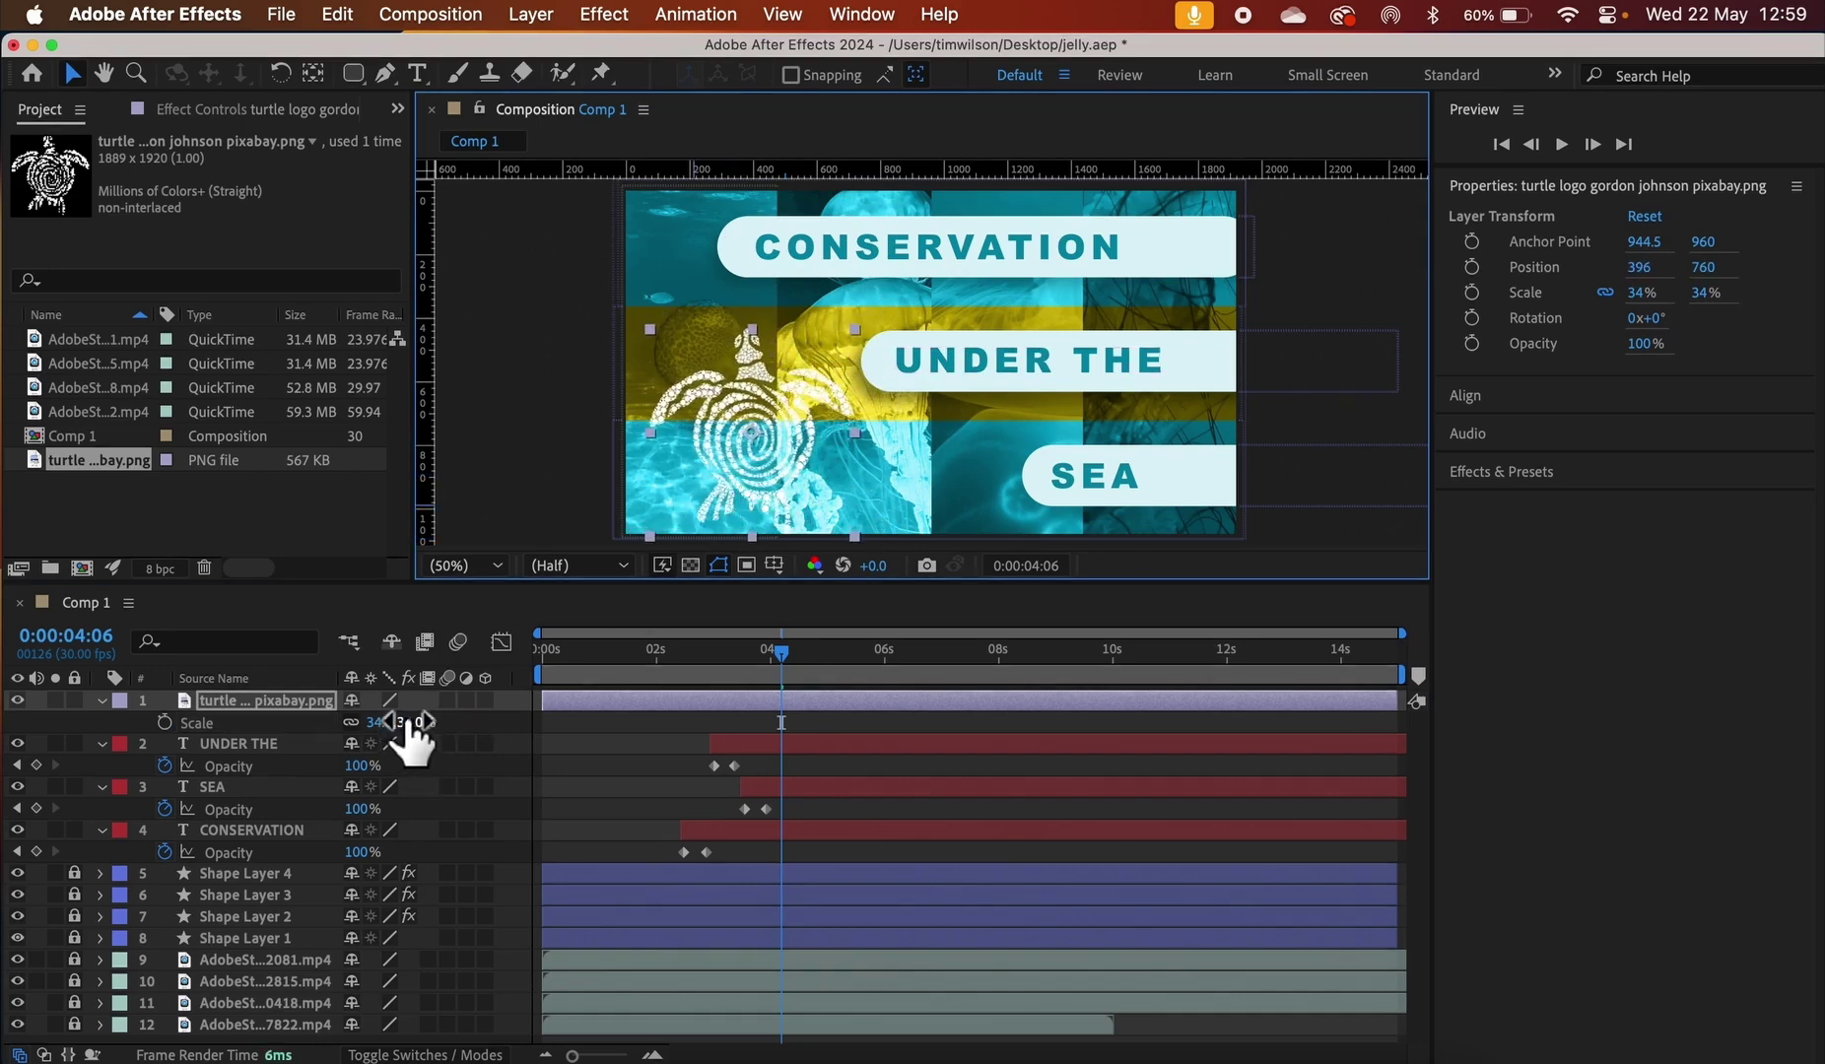
left_click_drag(404, 722, 396, 721)
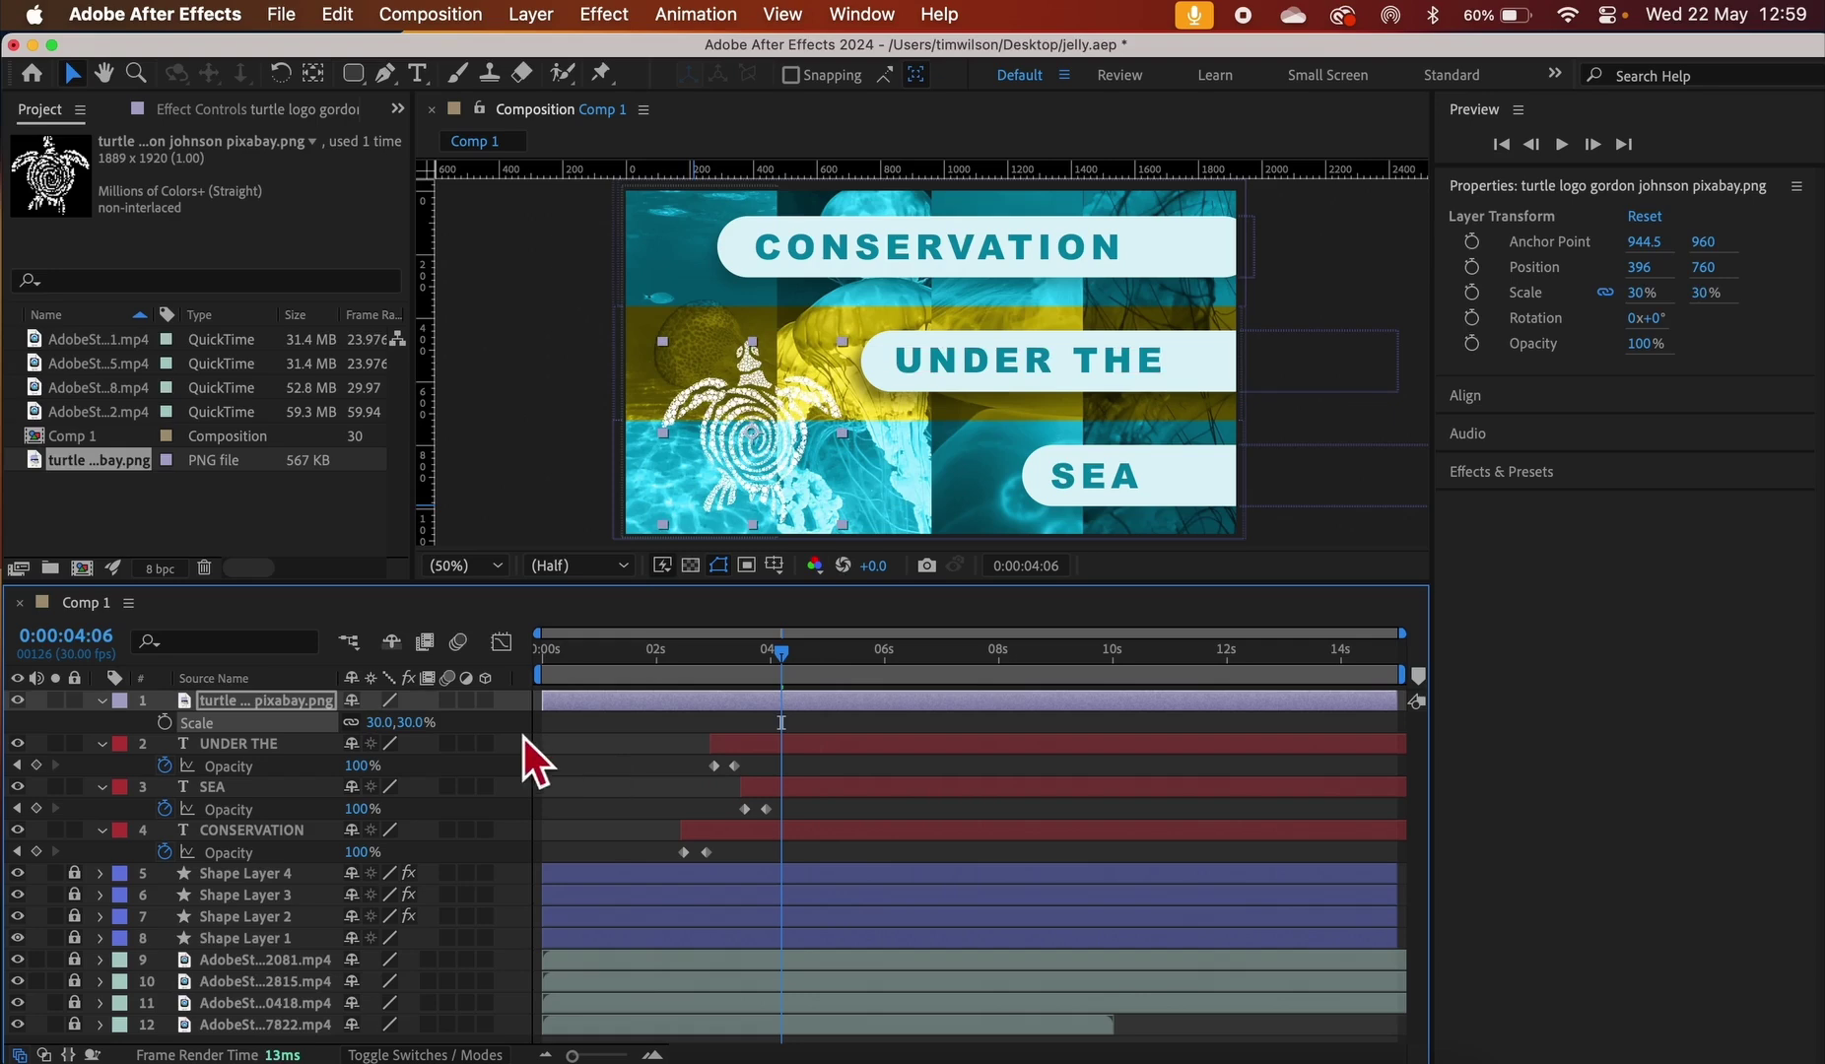
Trim the turtle logo layer's start to just before 0:00:05:08 and keyframe its scale from 860.3% at 0:00:05:08 to 30% at 0:00:06:01
left_click_drag(793, 662, 897, 666)
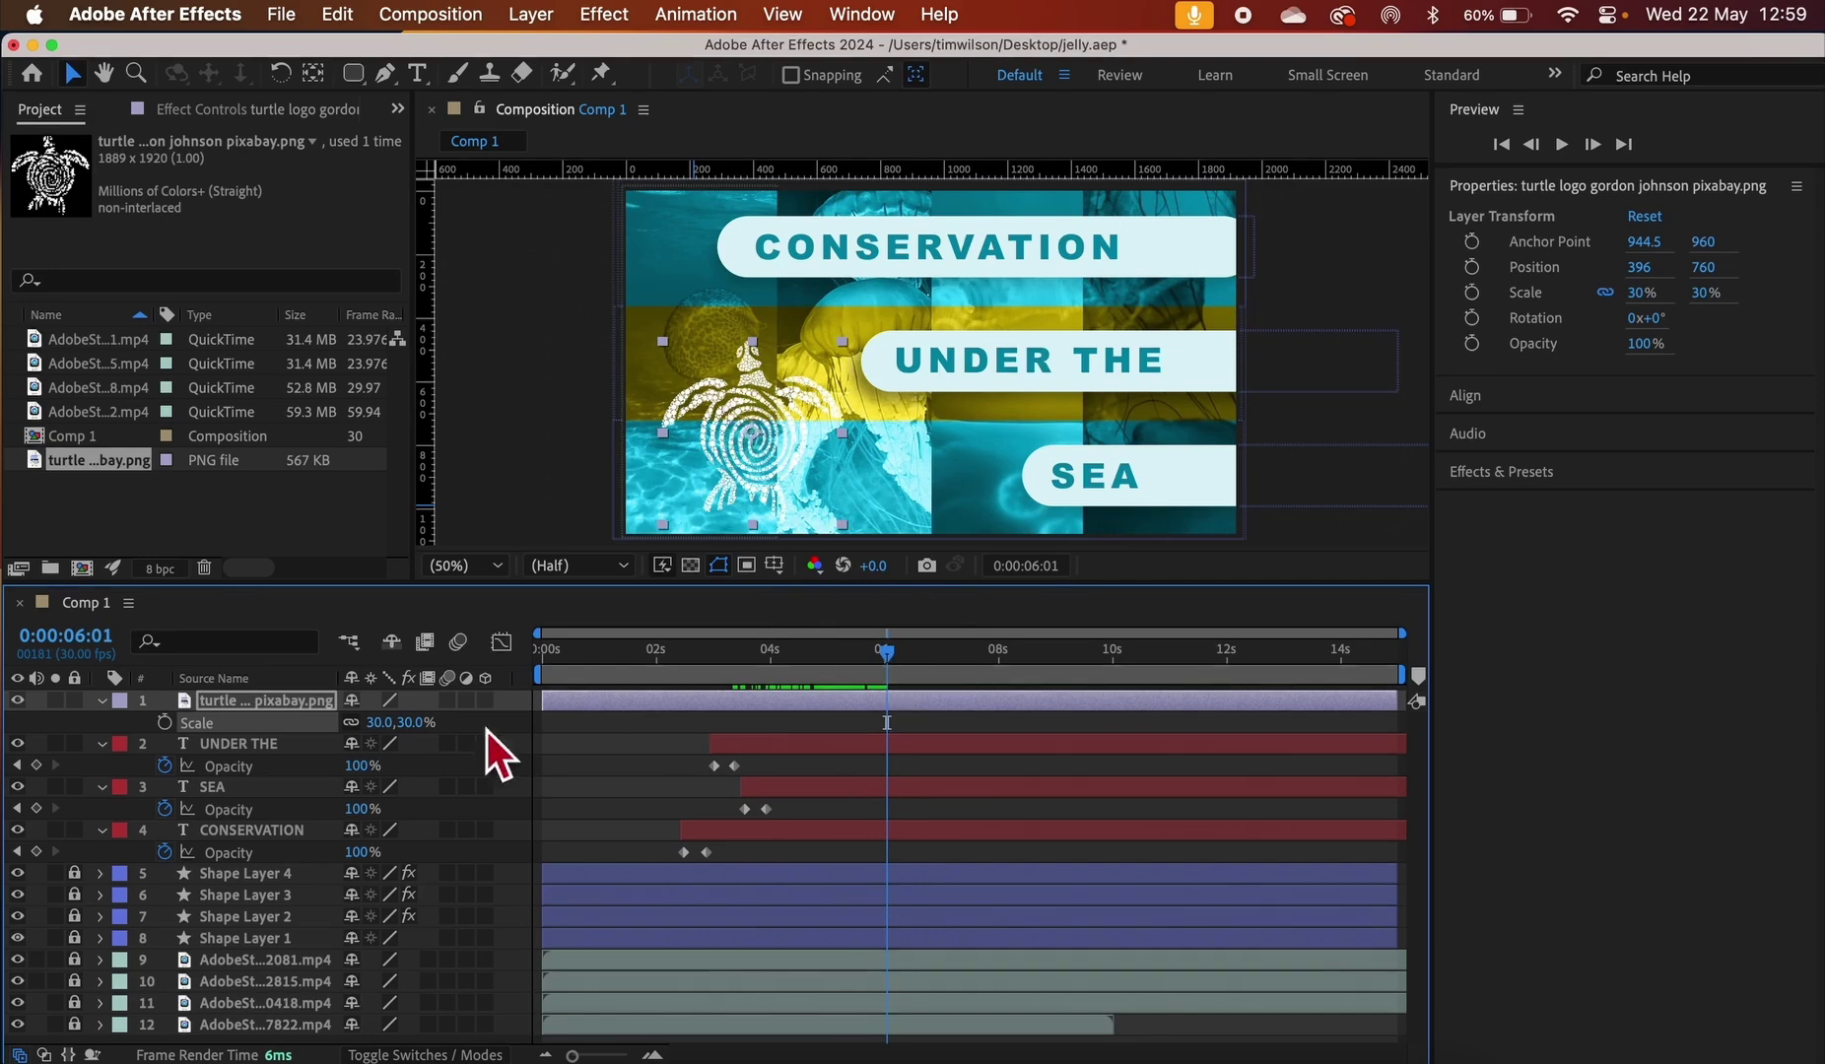
left_click(166, 722)
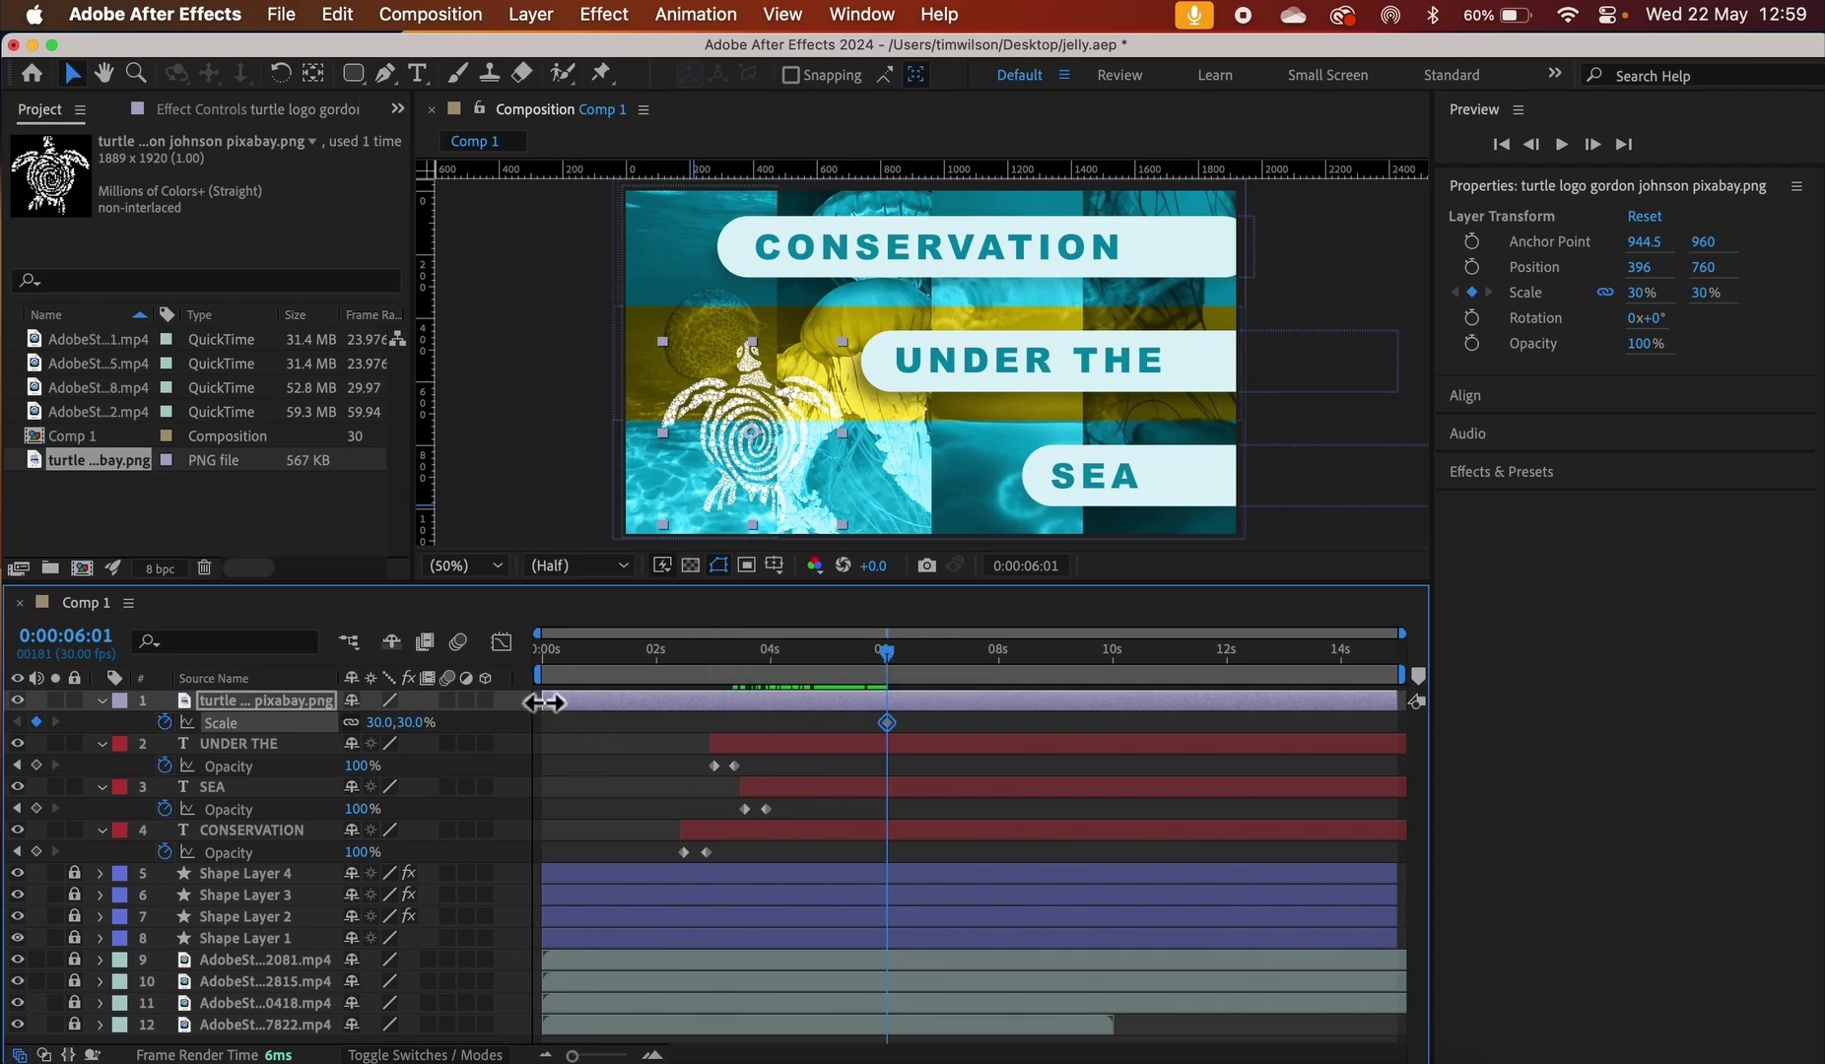
left_click_drag(544, 702, 843, 696)
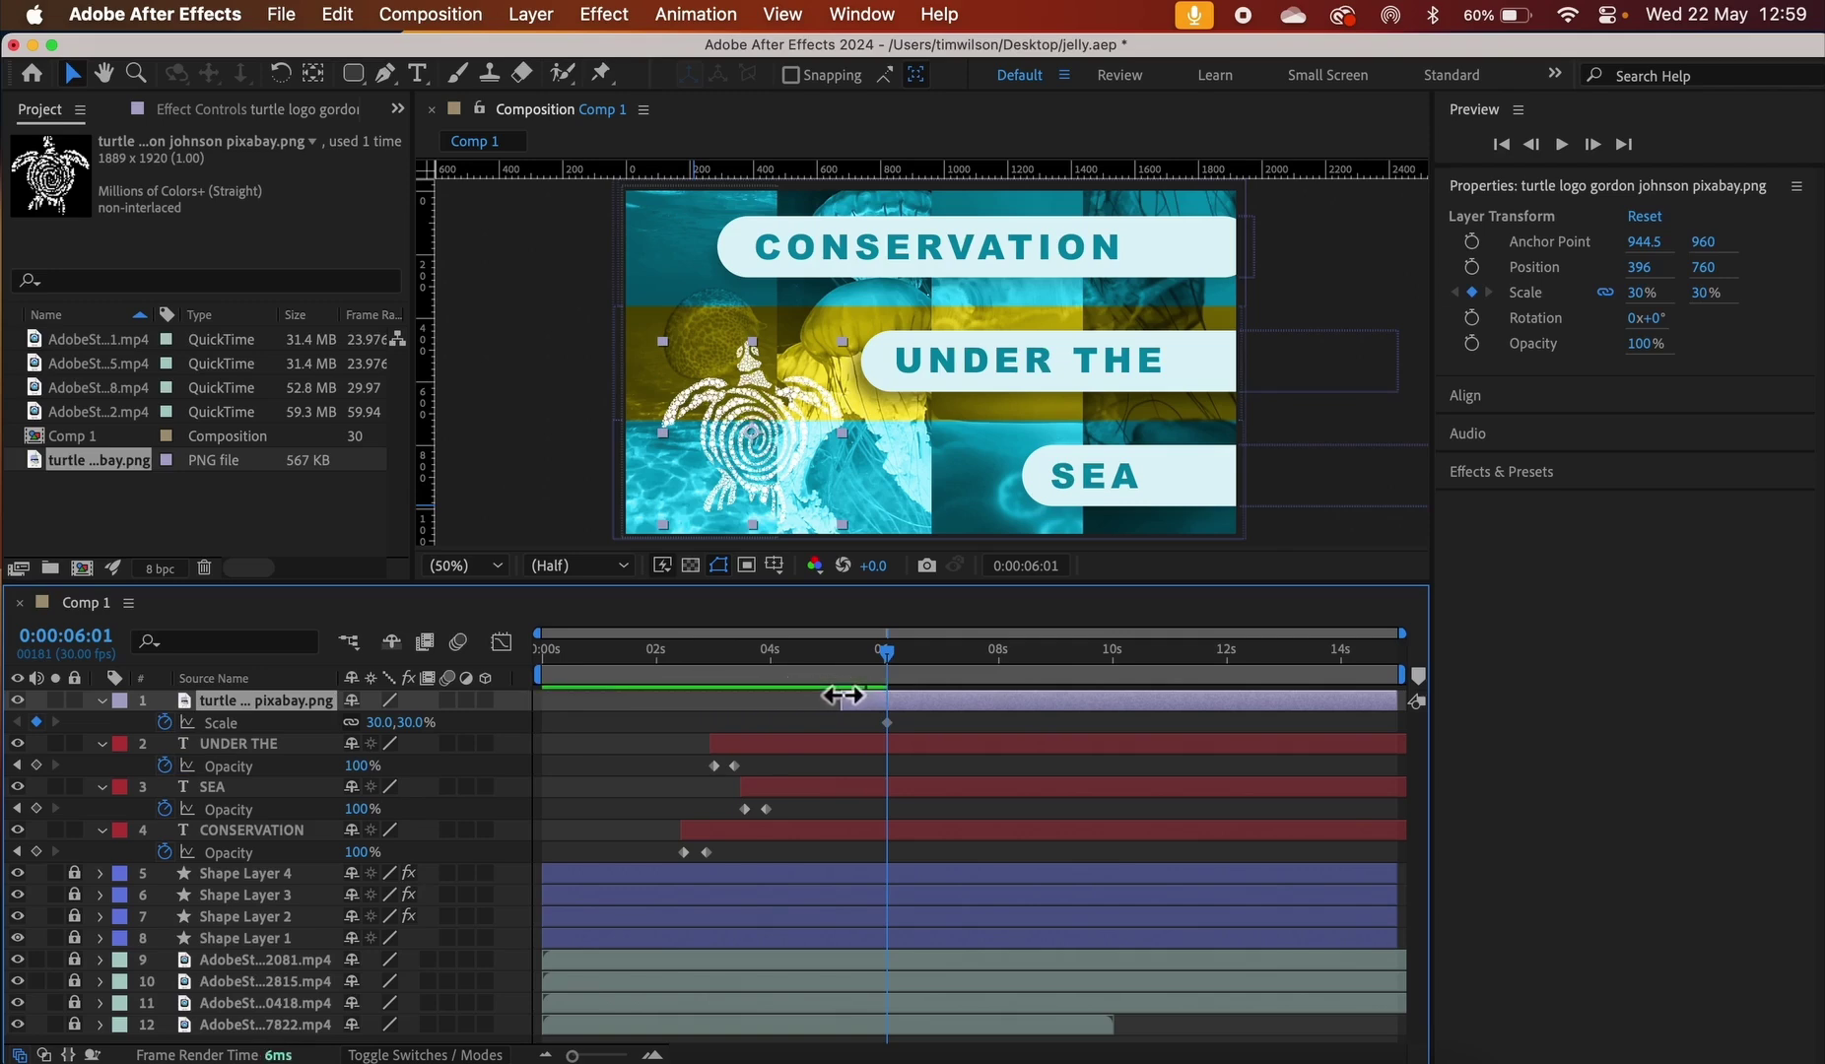
left_click_drag(896, 661, 844, 663)
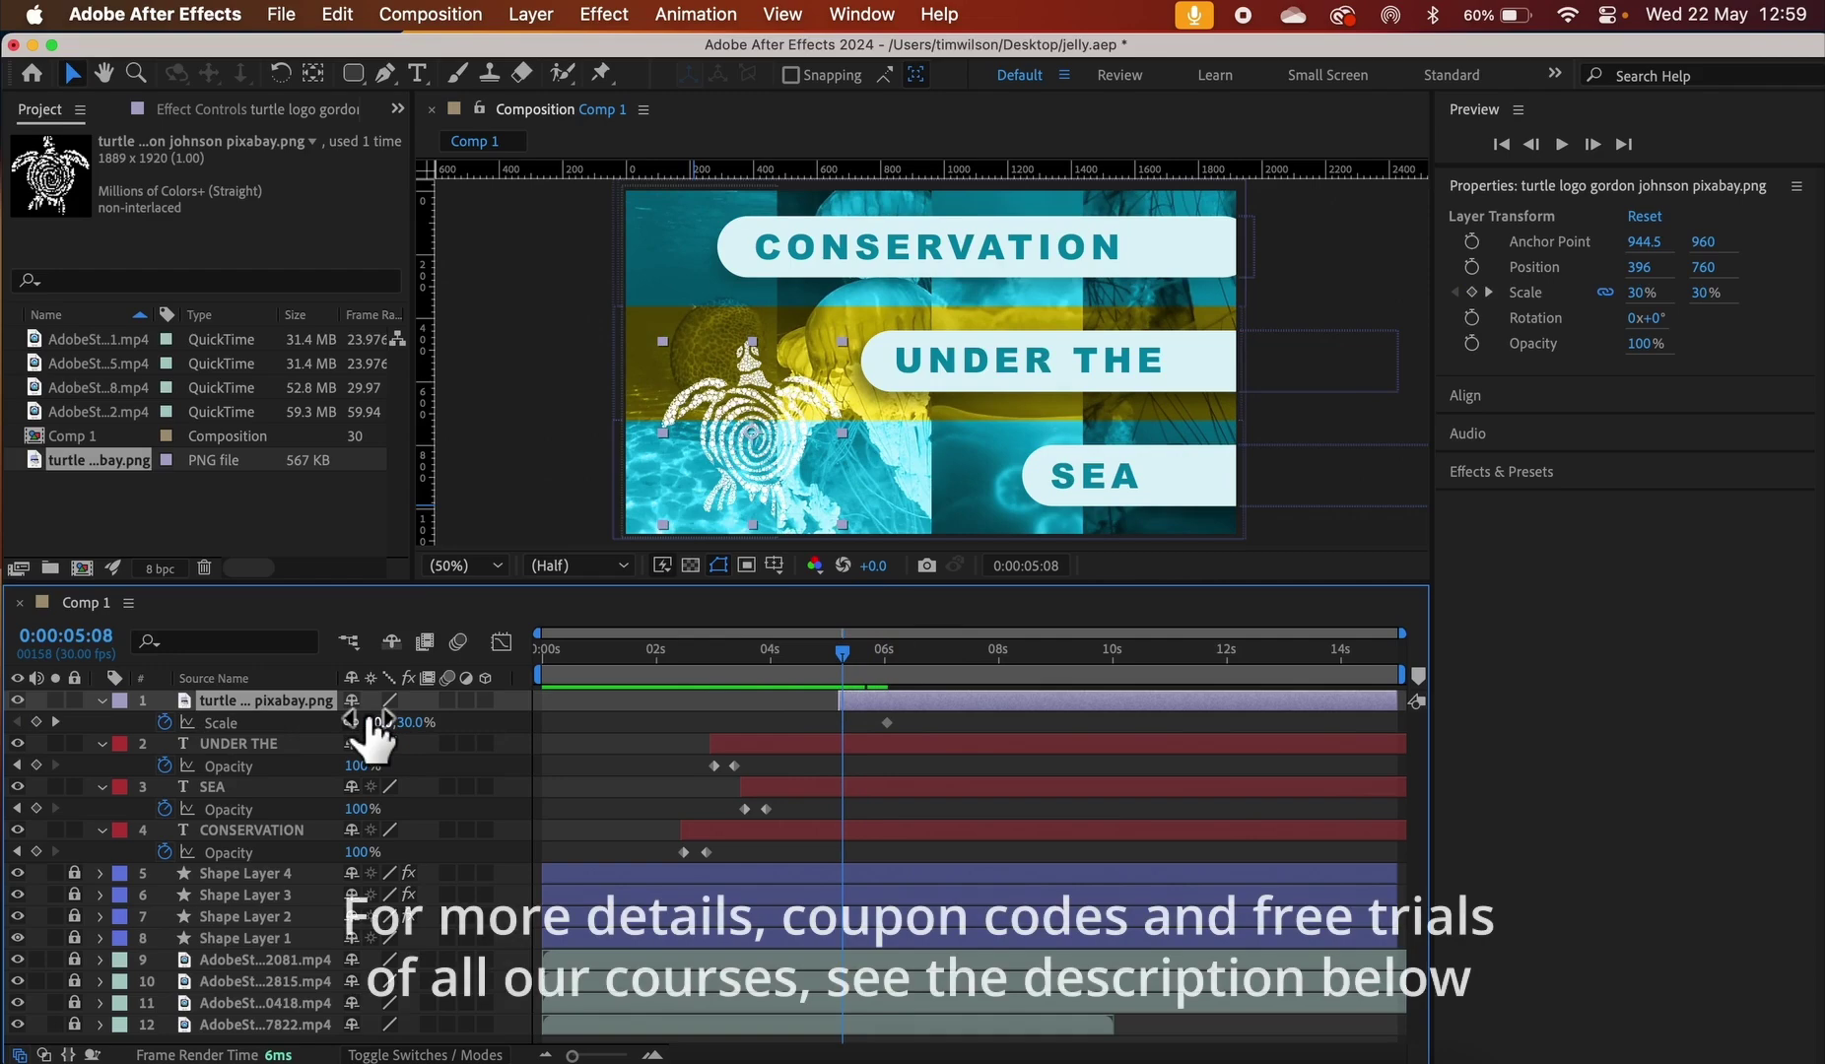
left_click_drag(373, 727, 1387, 635)
mouse_move(855, 661)
left_mouse_down()
mouse_move(788, 661)
mouse_move(911, 656)
mouse_move(857, 657)
left_mouse_up()
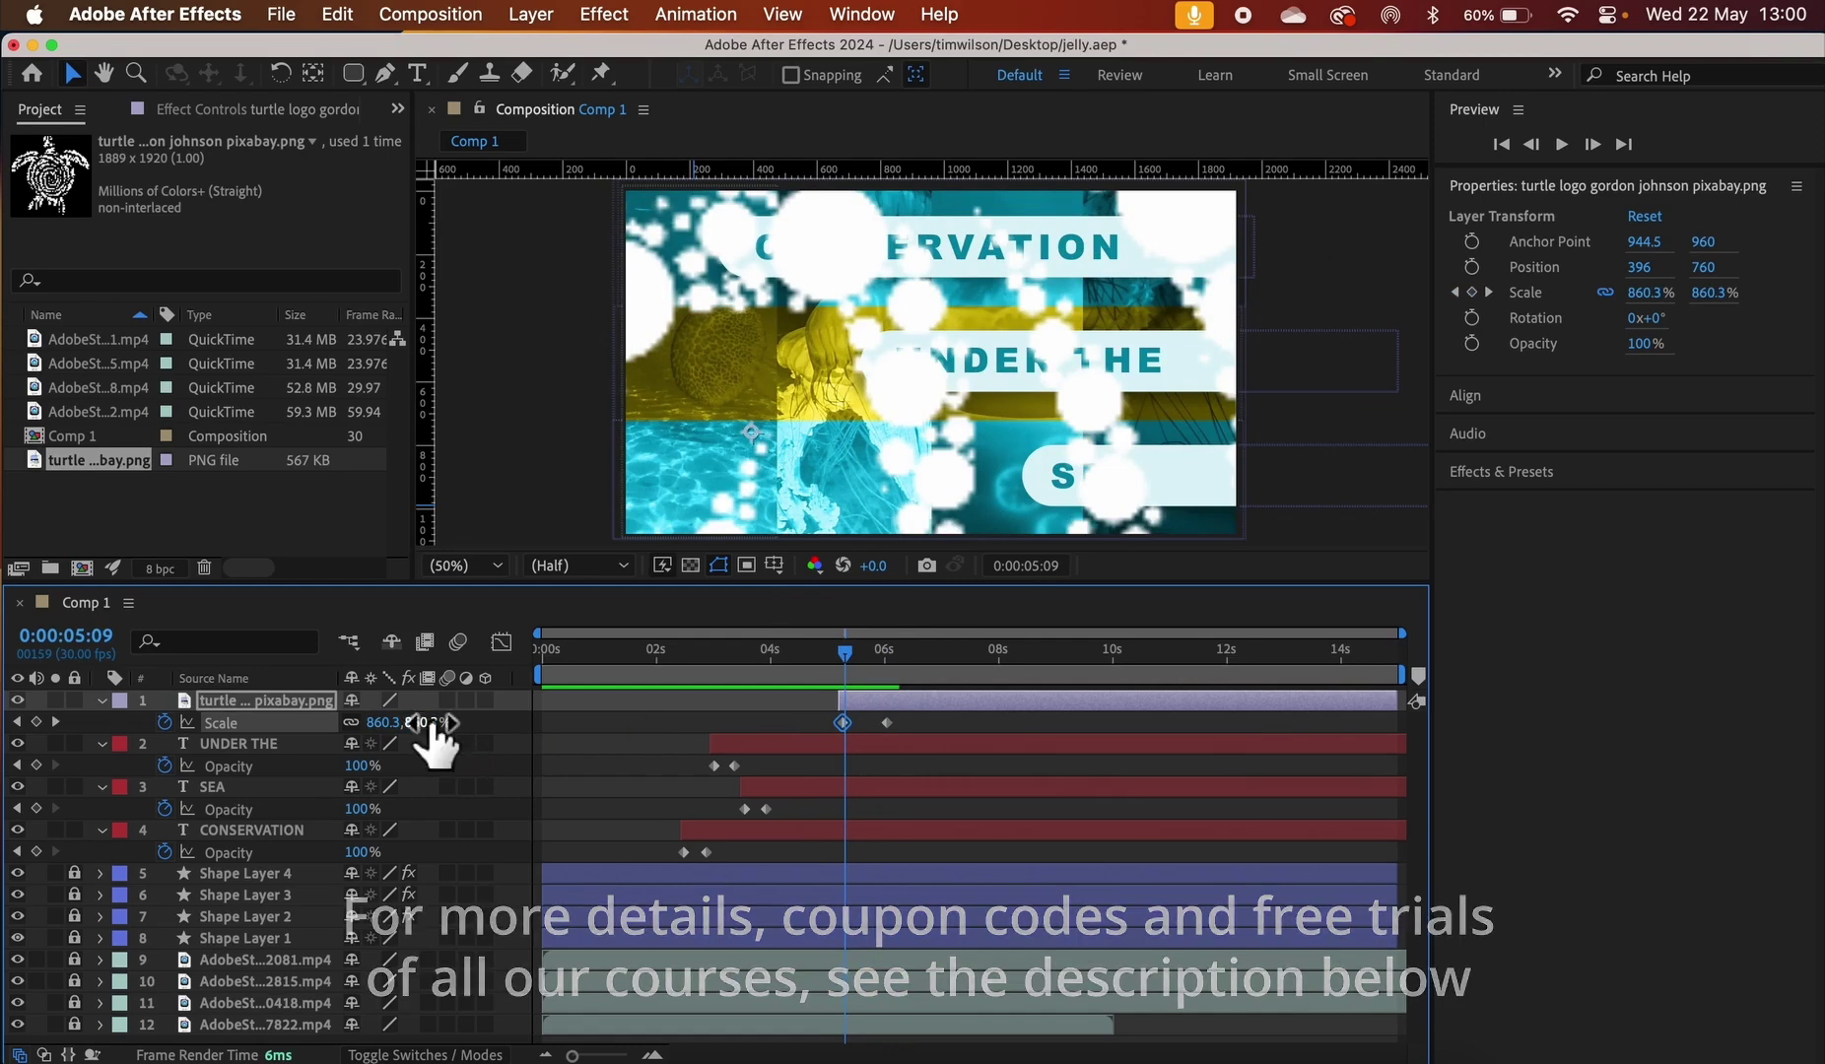
Keyframe the turtle logo layer's opacity from 2% at 0:00:05:10 to 100% at 0:00:06:01
key("t")
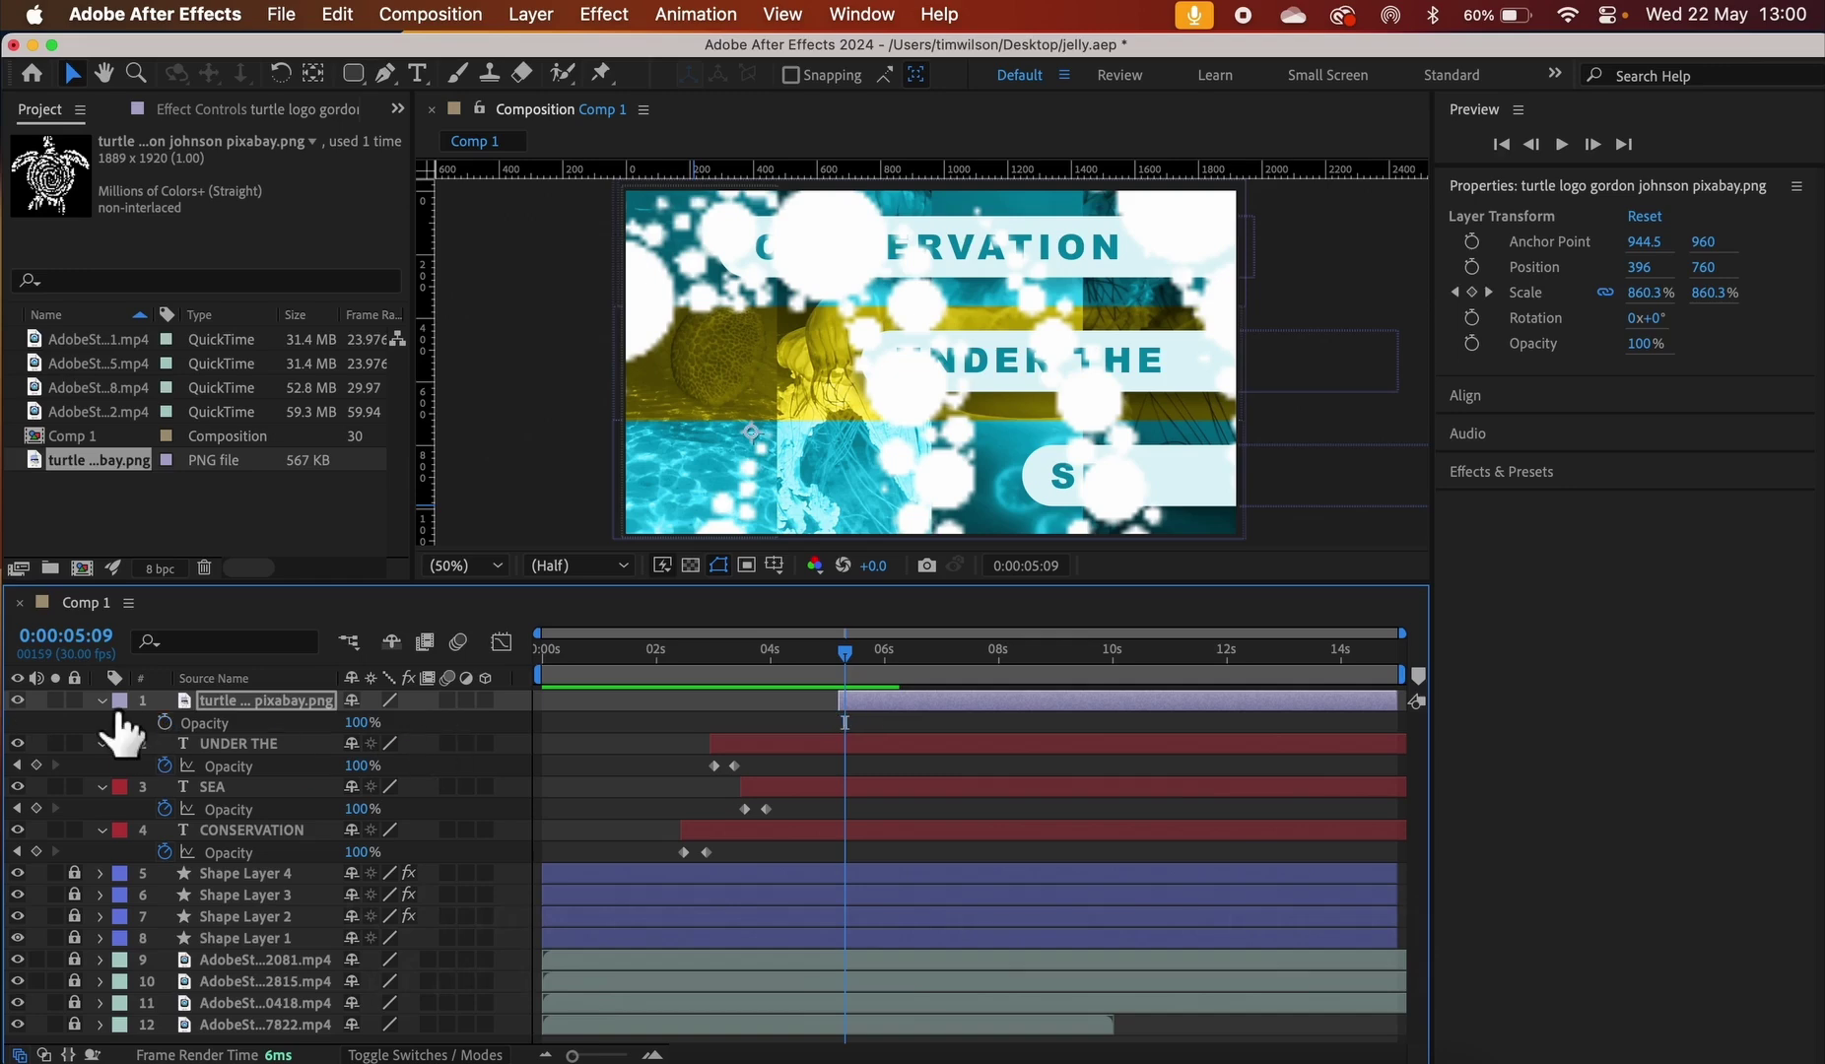
left_click_drag(859, 668, 898, 661)
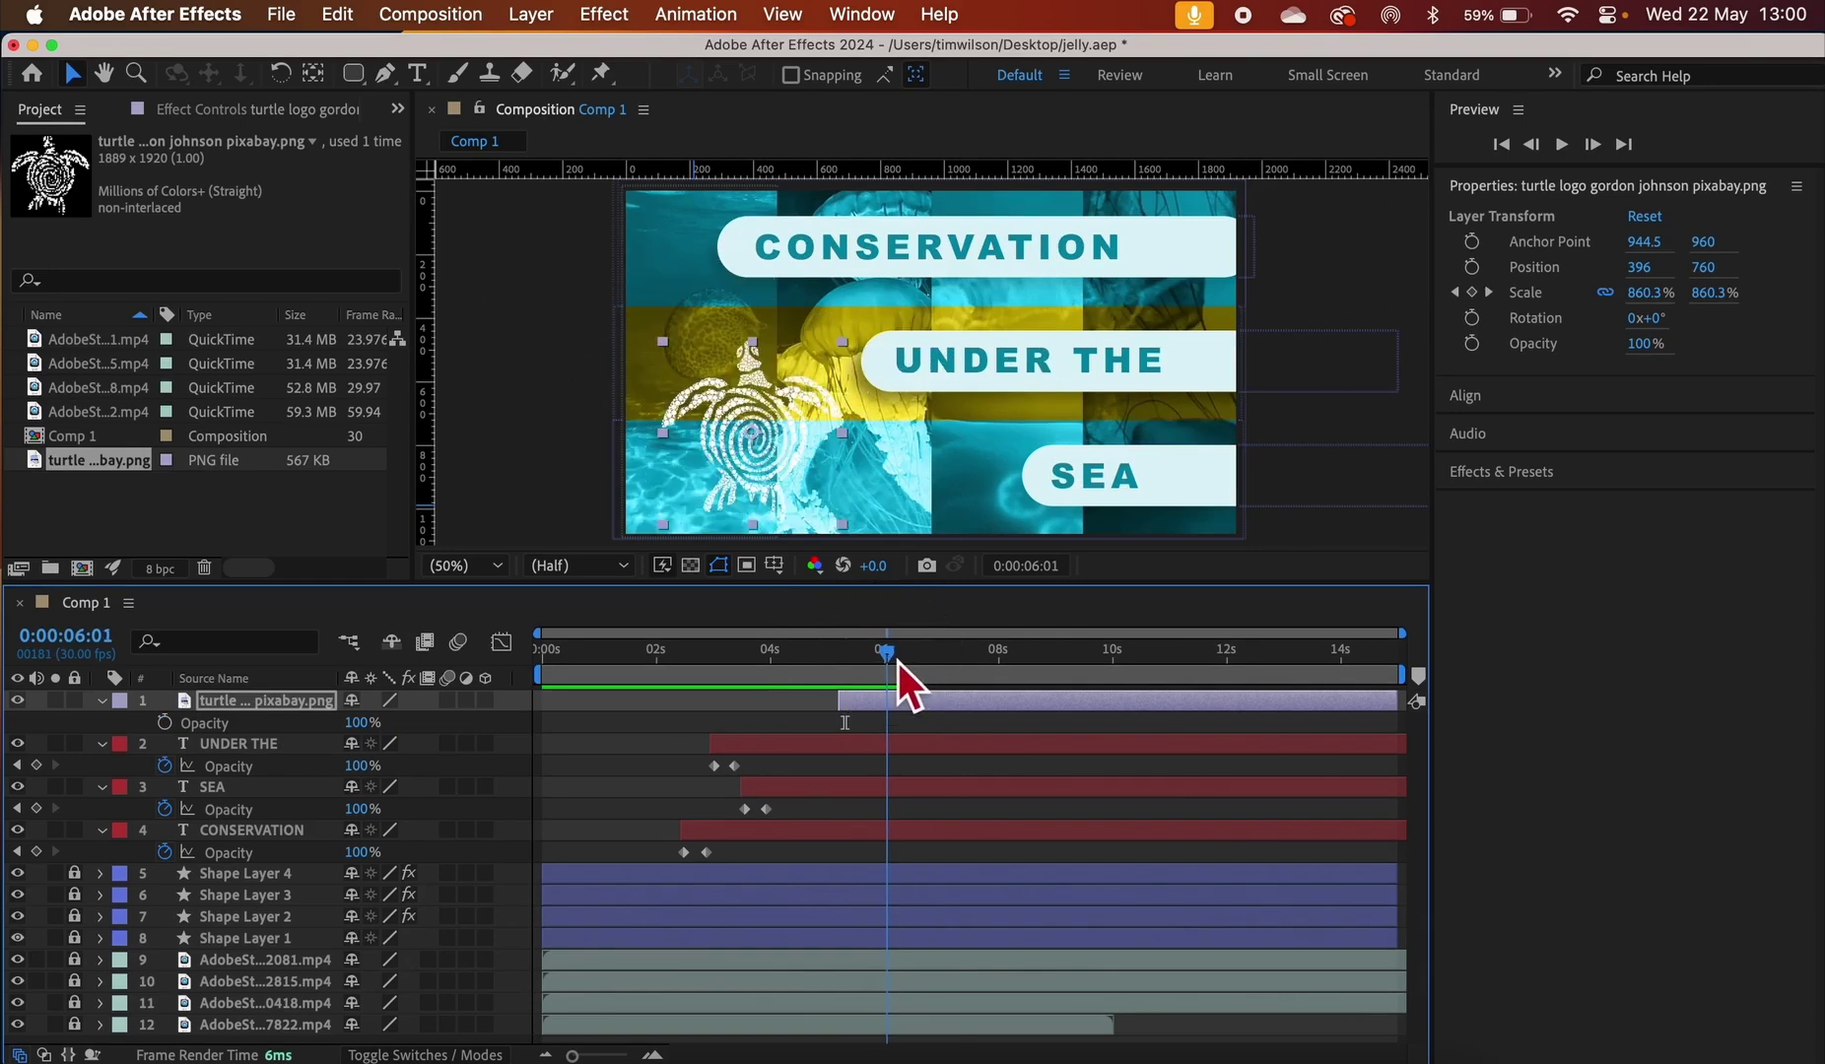
left_click(166, 724)
left_click_drag(893, 661, 854, 661)
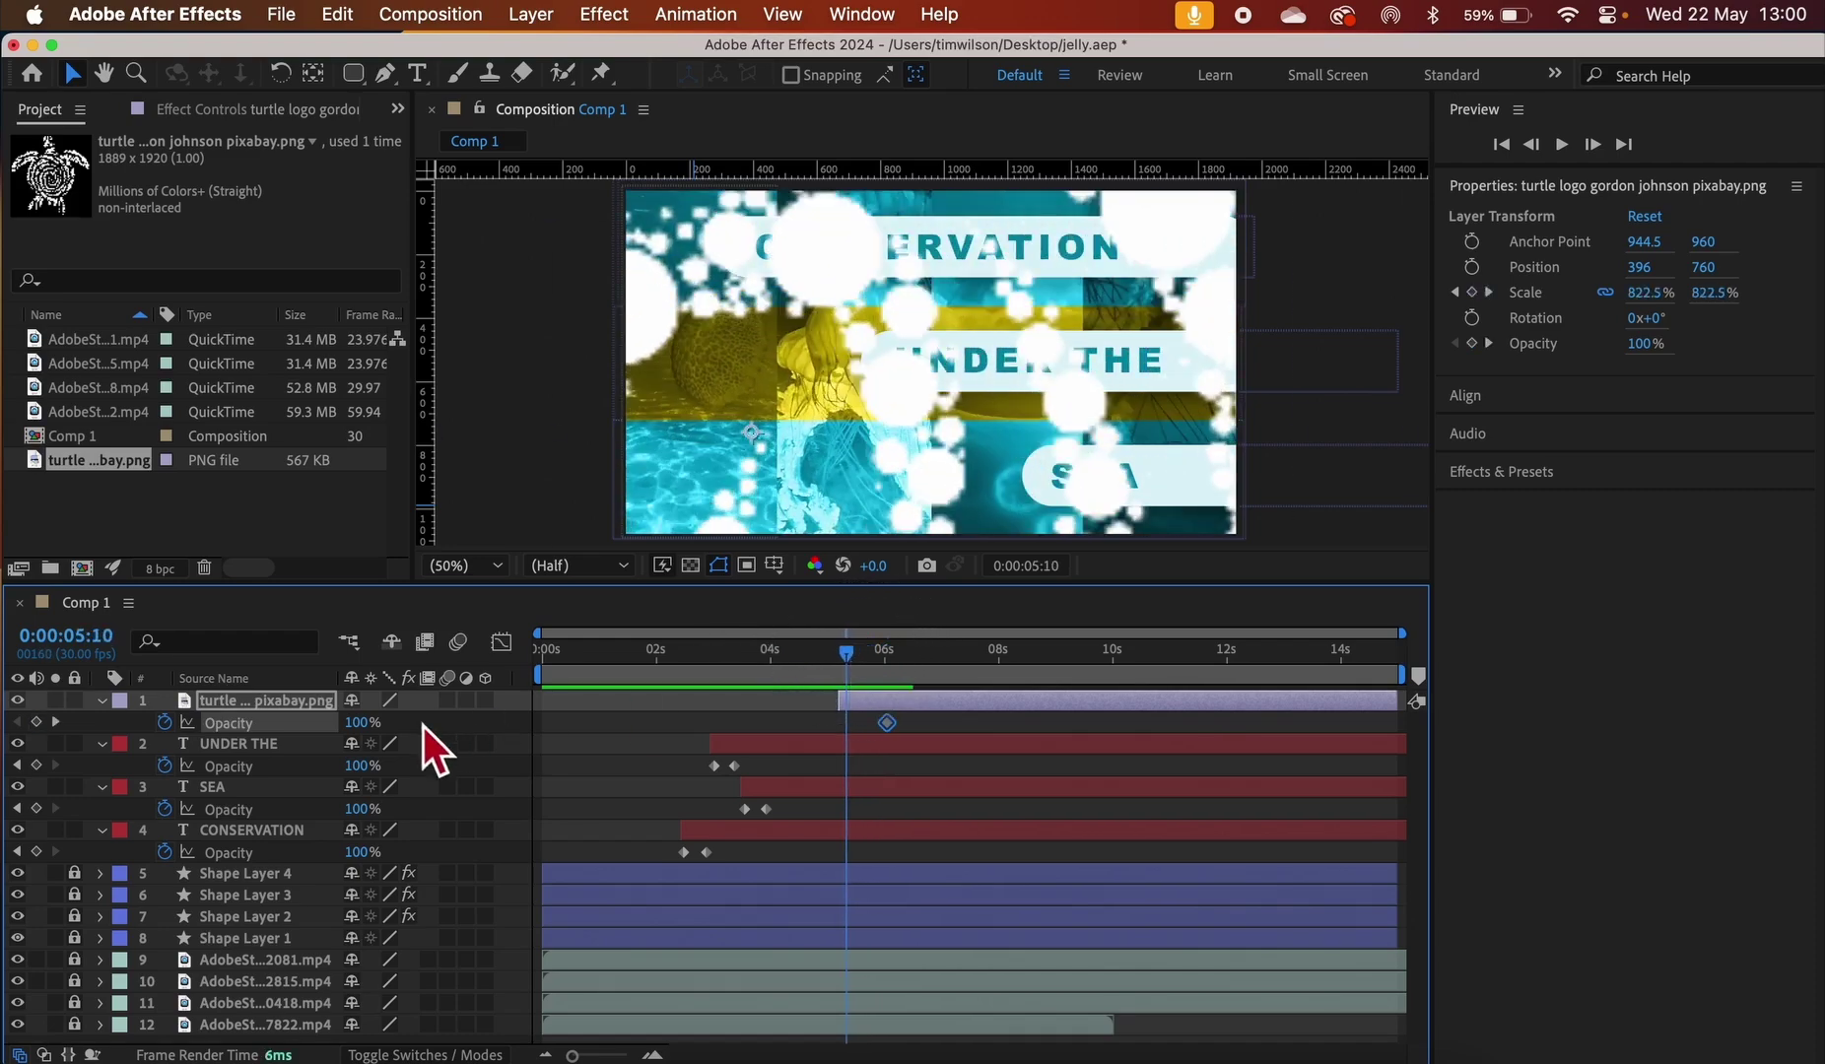
left_click_drag(353, 723, 6, 752)
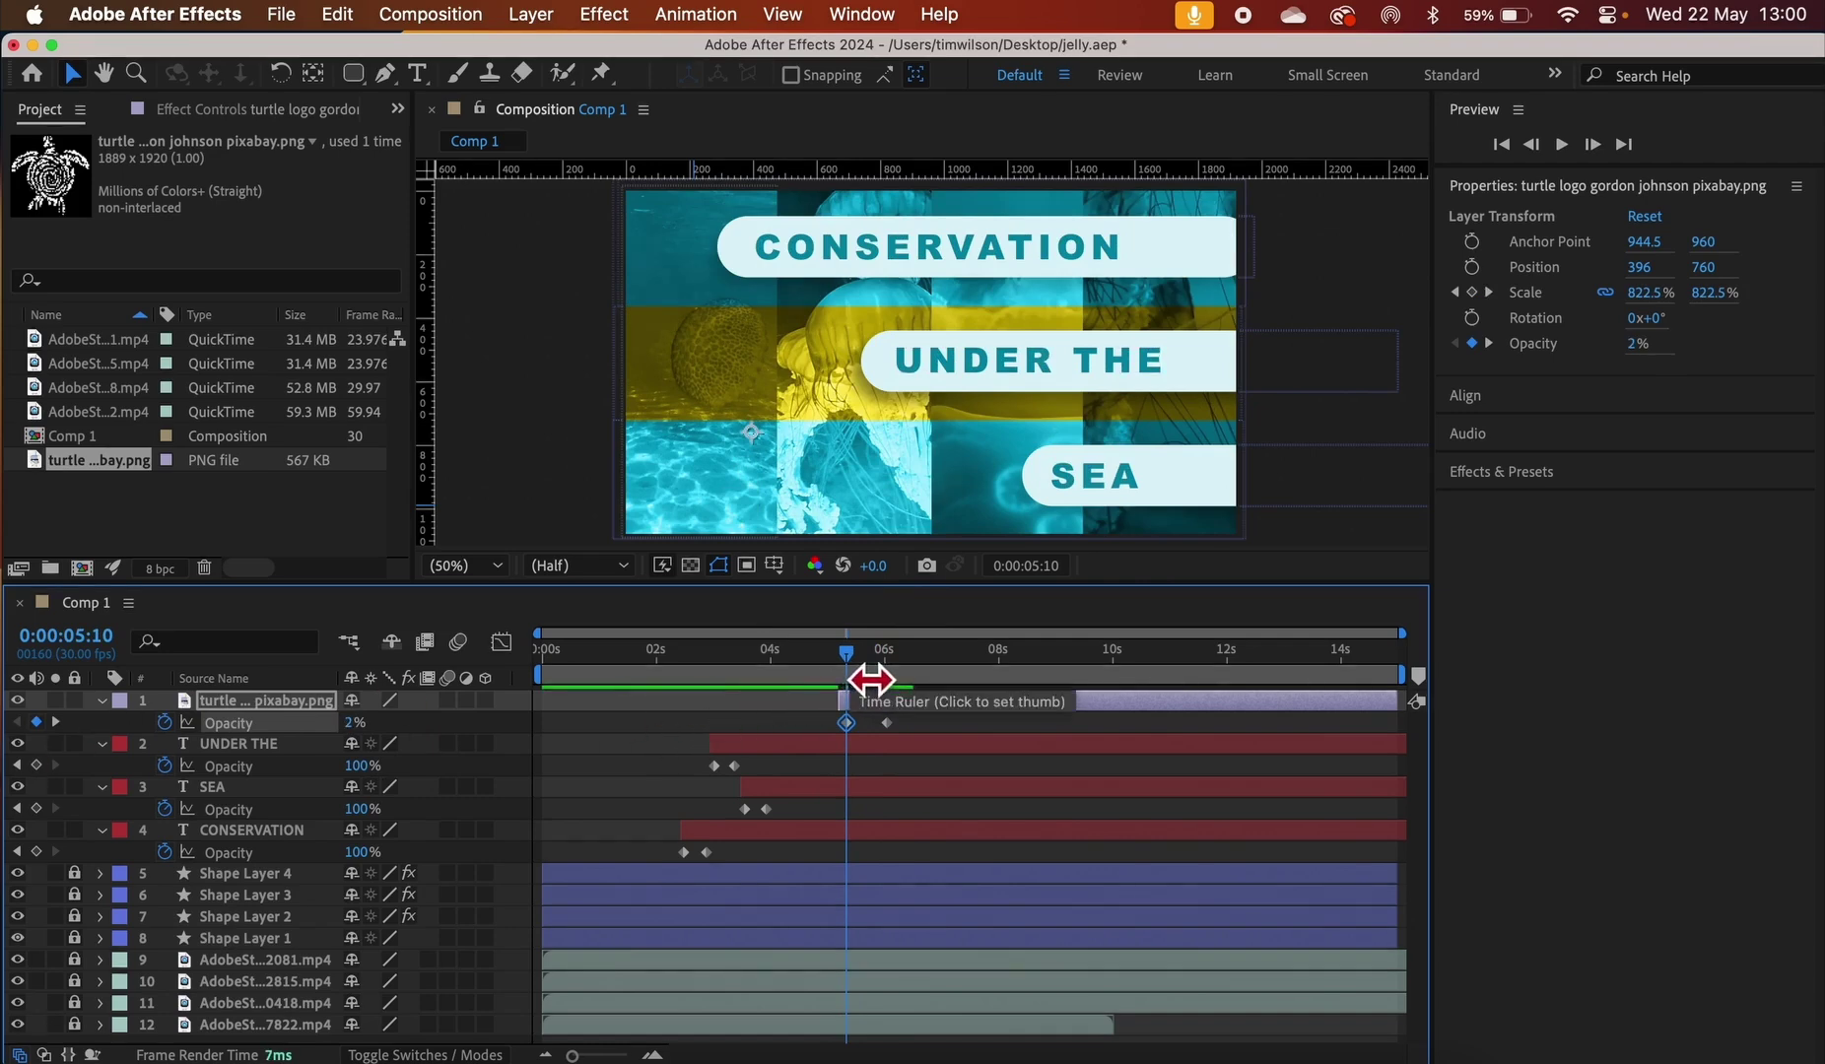
Preview the composition from the beginning through the turtle logo's entrance
left_click_drag(867, 682, 540, 690)
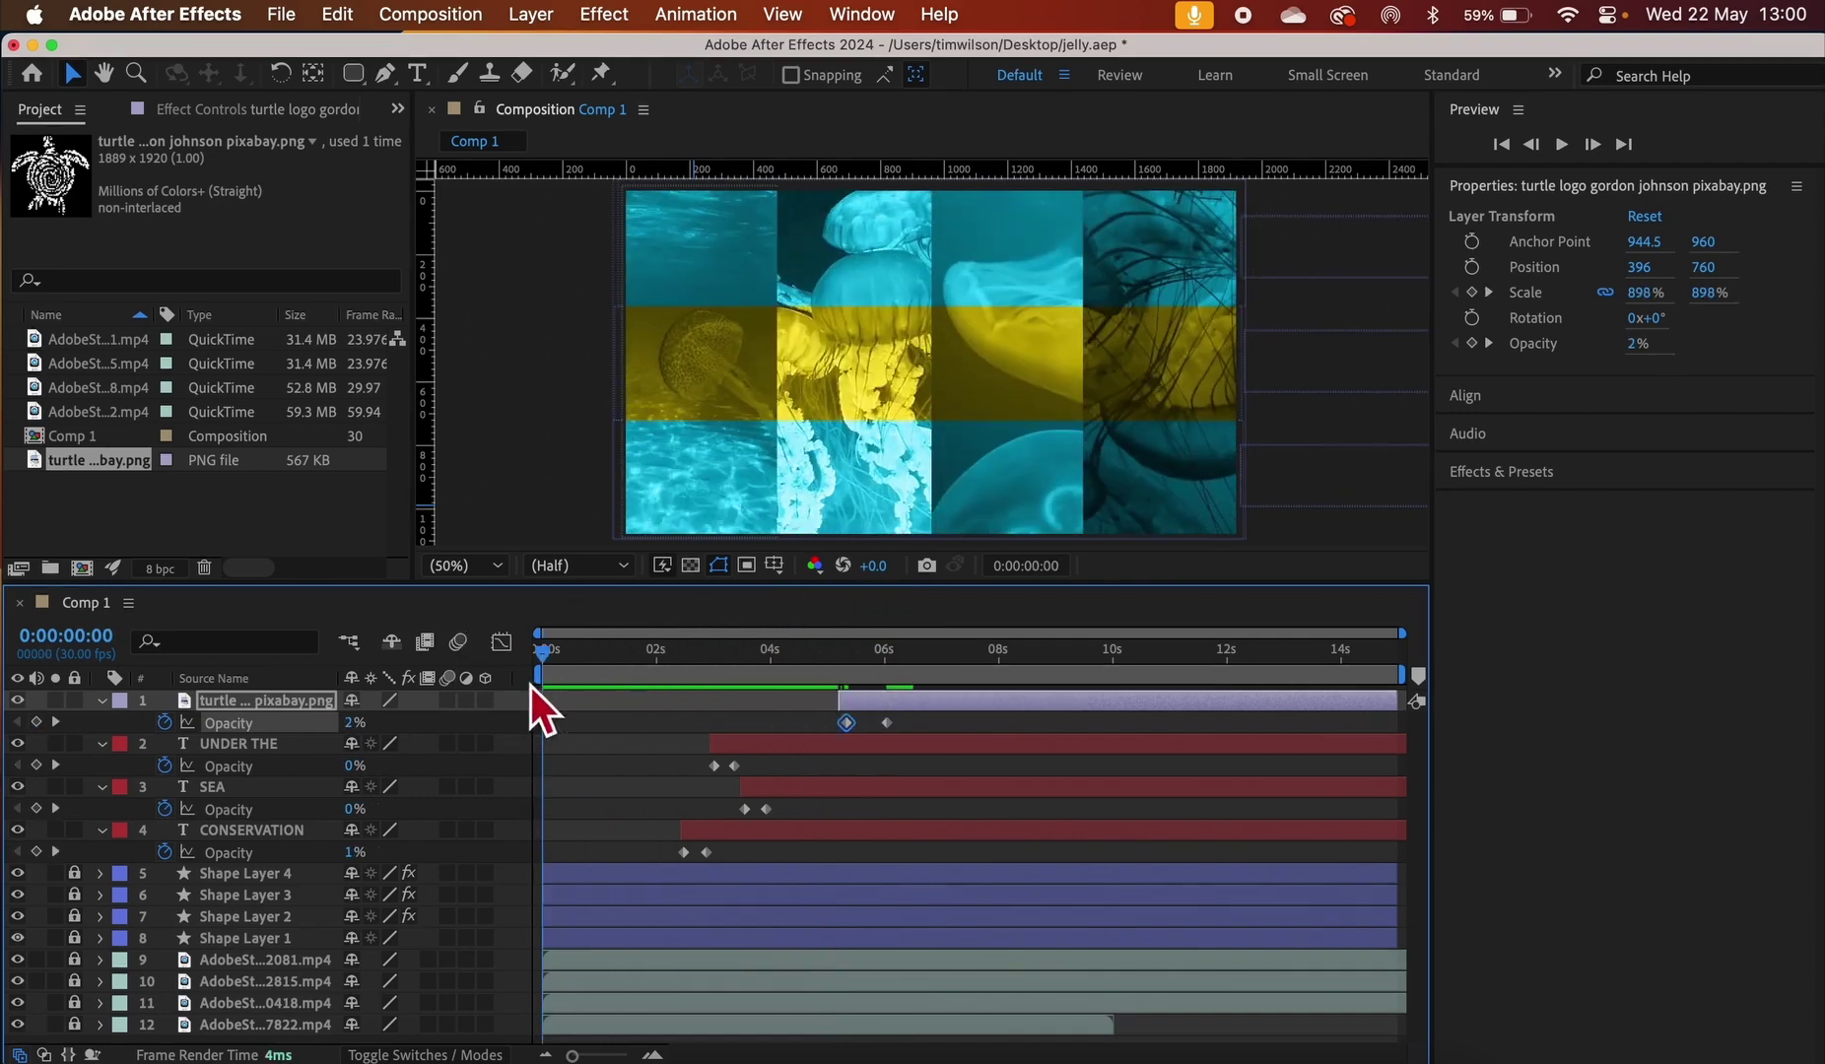
key("space")
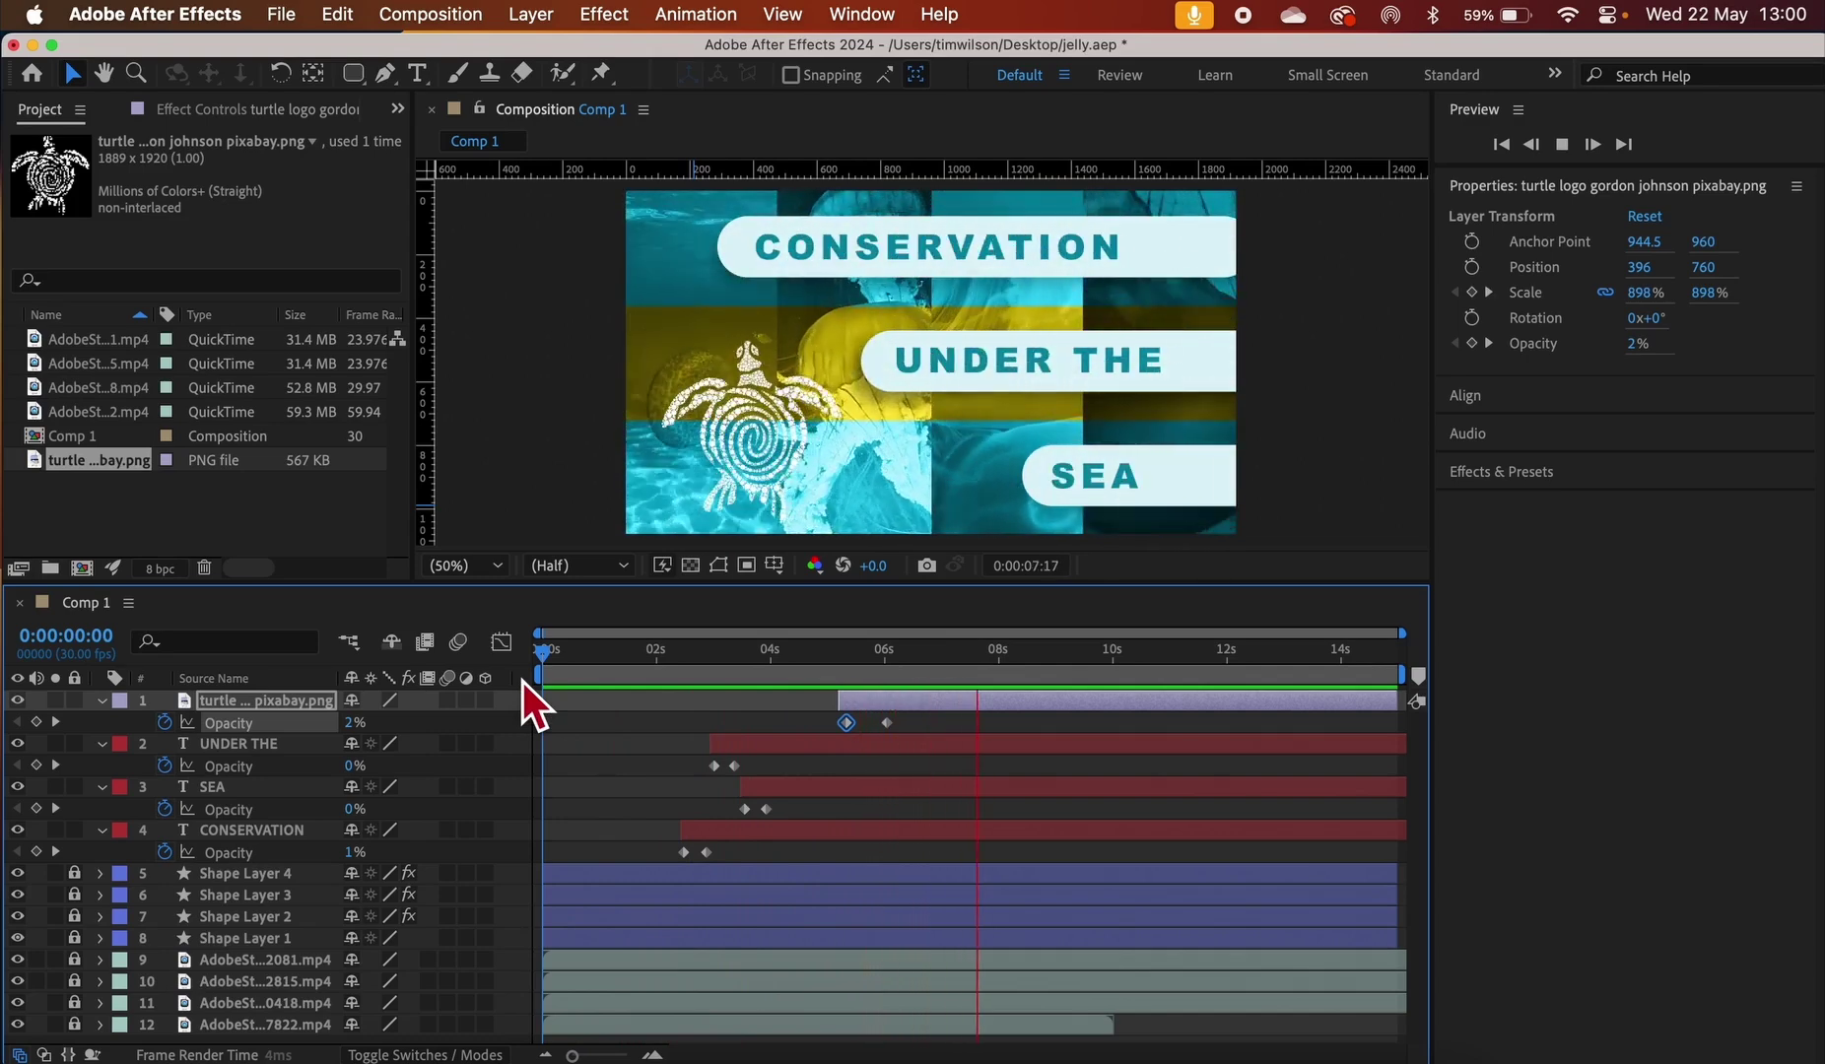
key("space")
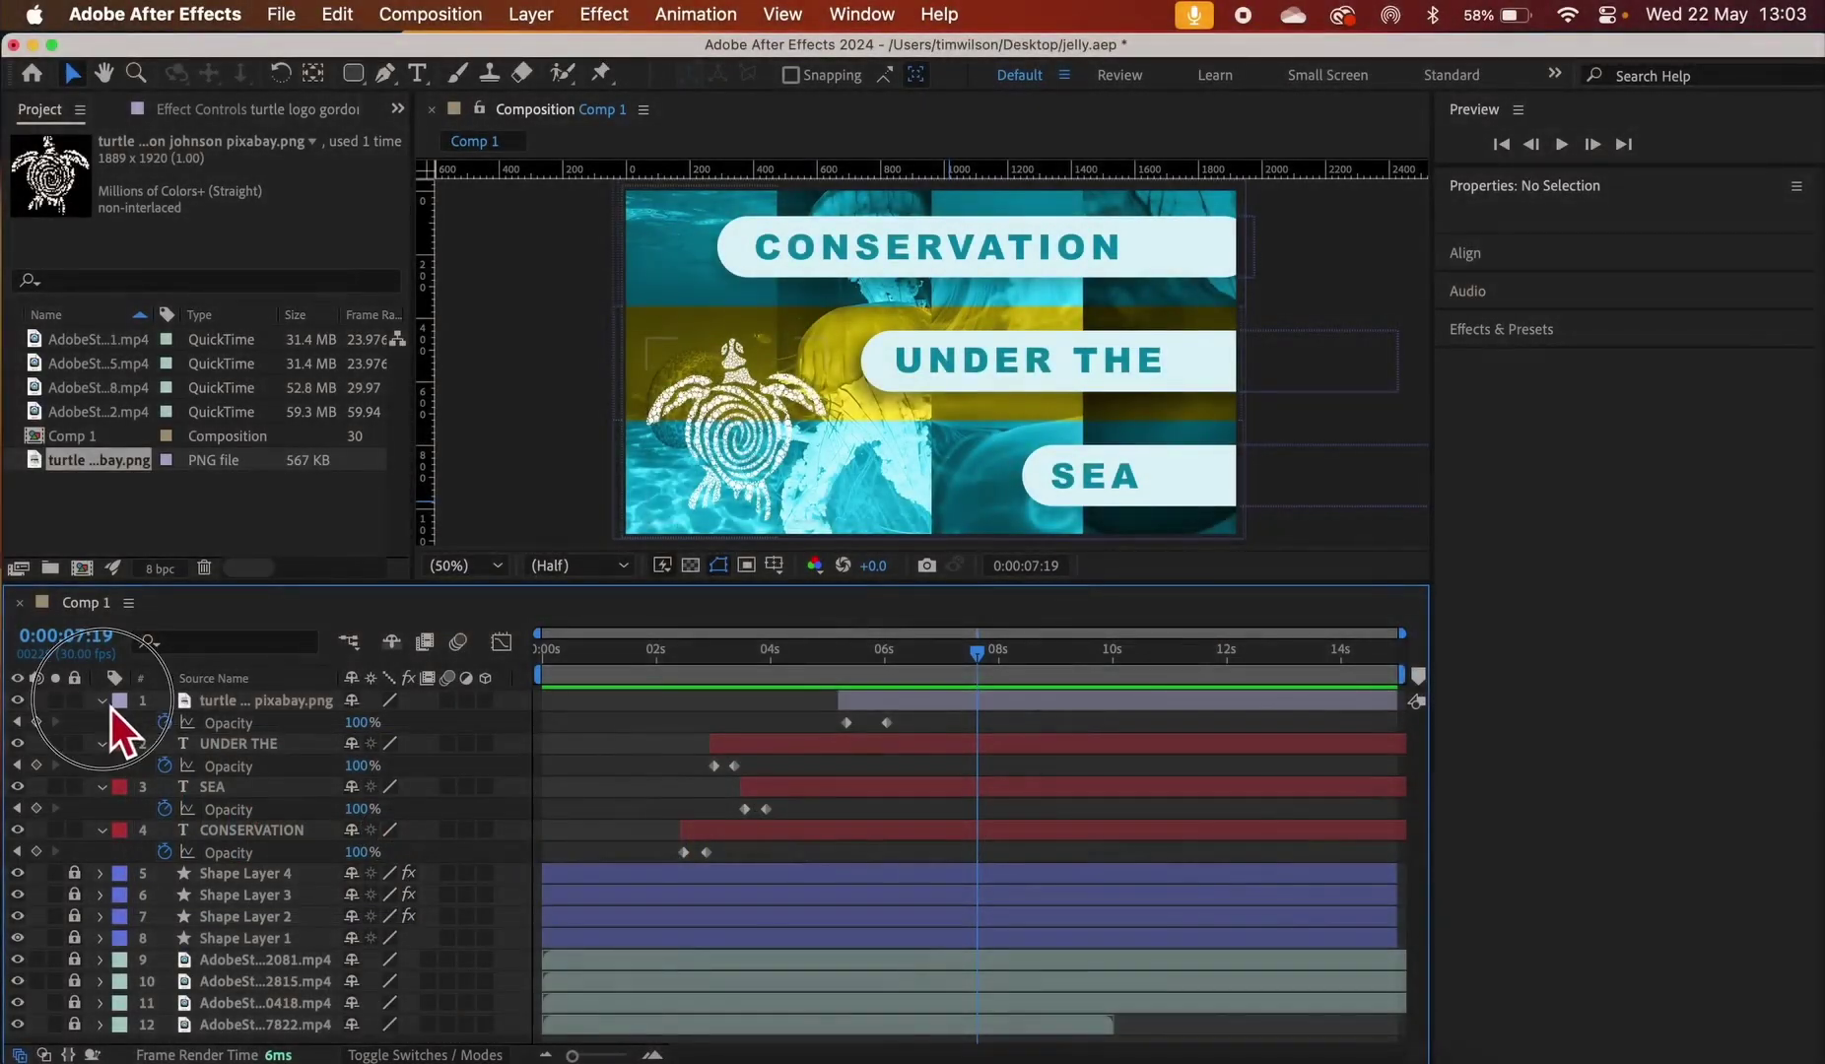
Collapse the properties of the turtle logo and the three title layers, and lock all four layers
left_click(111, 708)
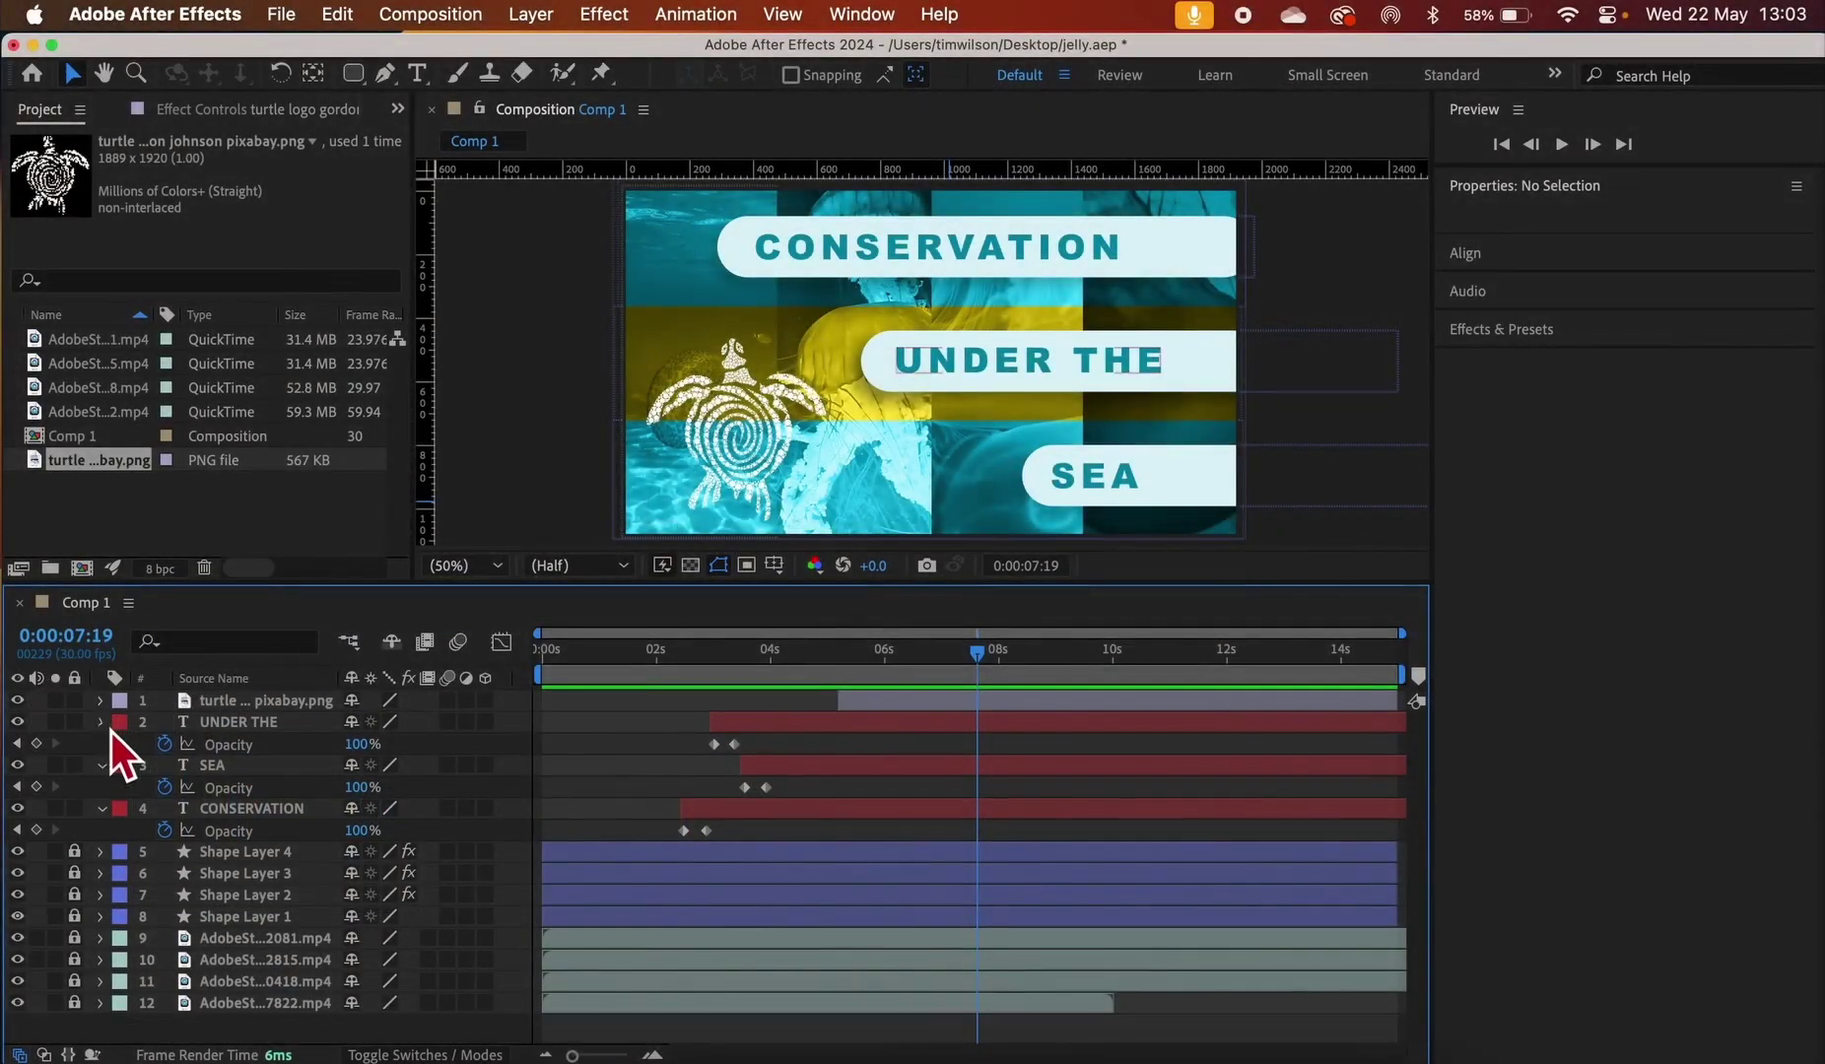
left_click(112, 731)
left_click(111, 753)
left_click(113, 776)
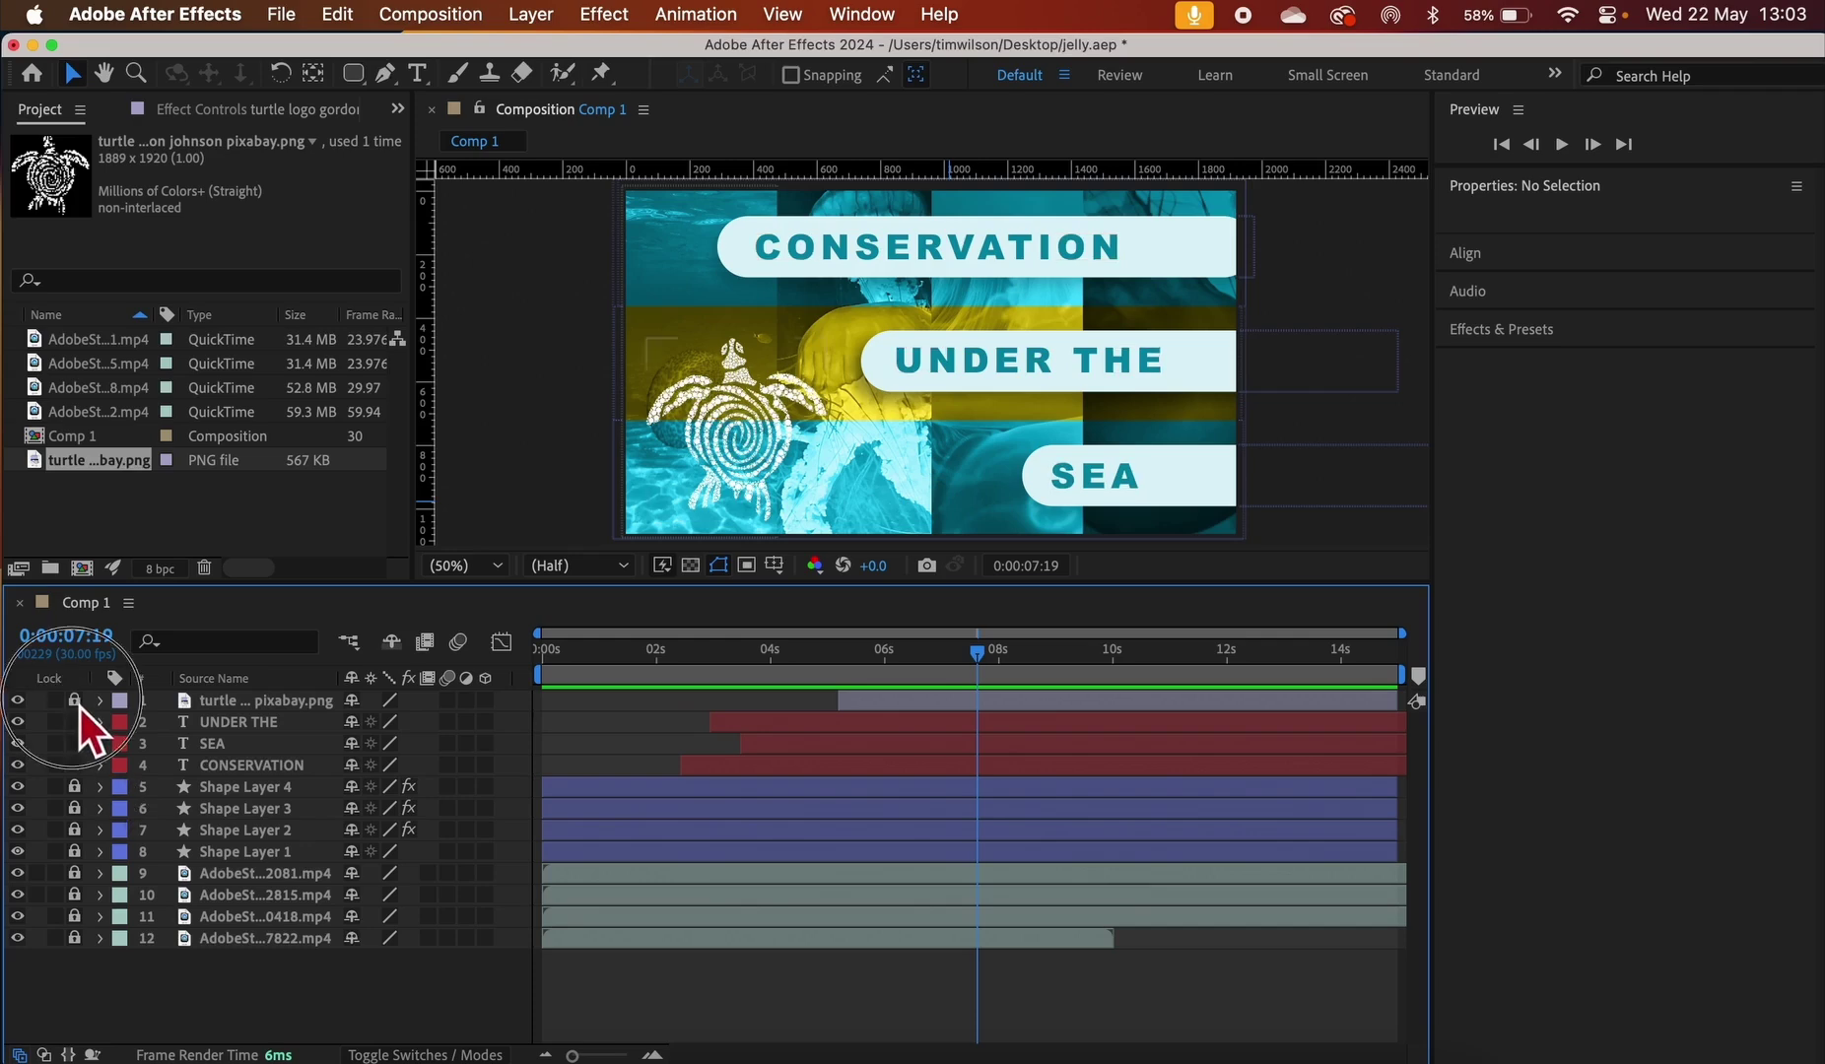
left_click_drag(79, 706, 73, 773)
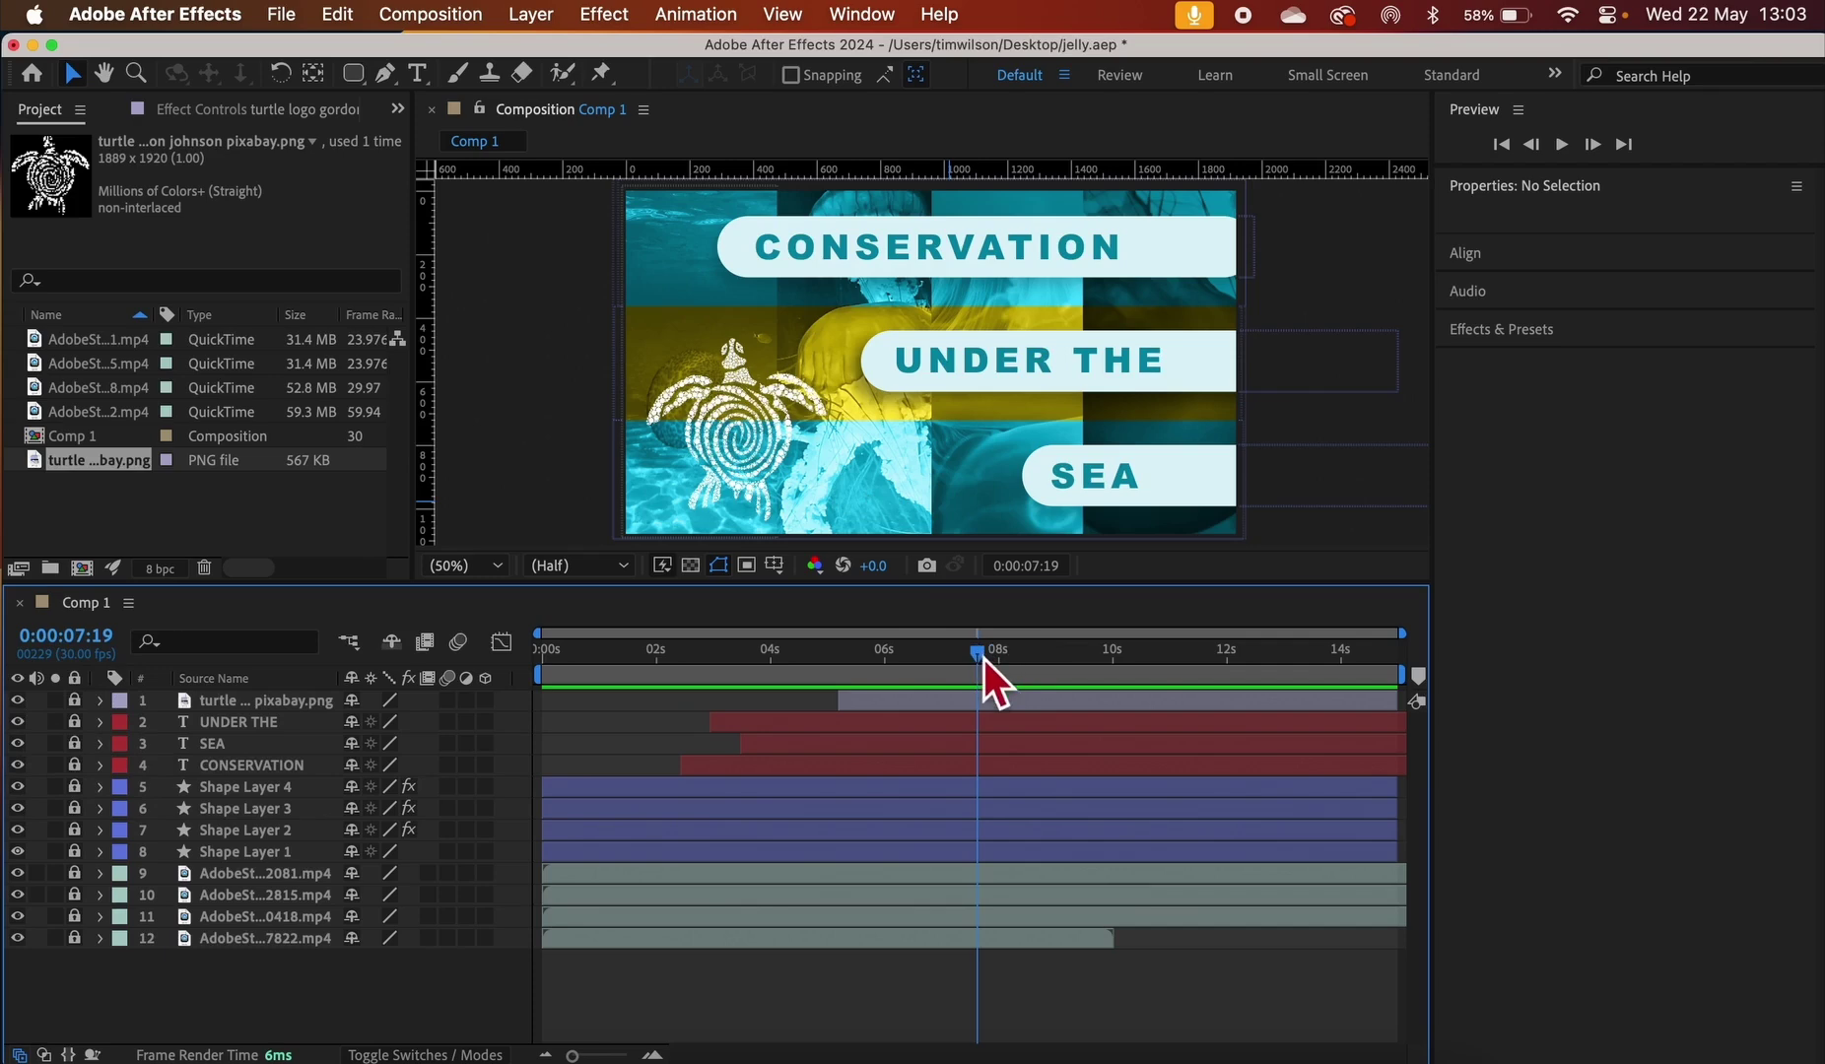
Create a 1920 × 1080 px solid layer named "white solid" with the color FFFFFF
left_click_drag(982, 654, 1047, 644)
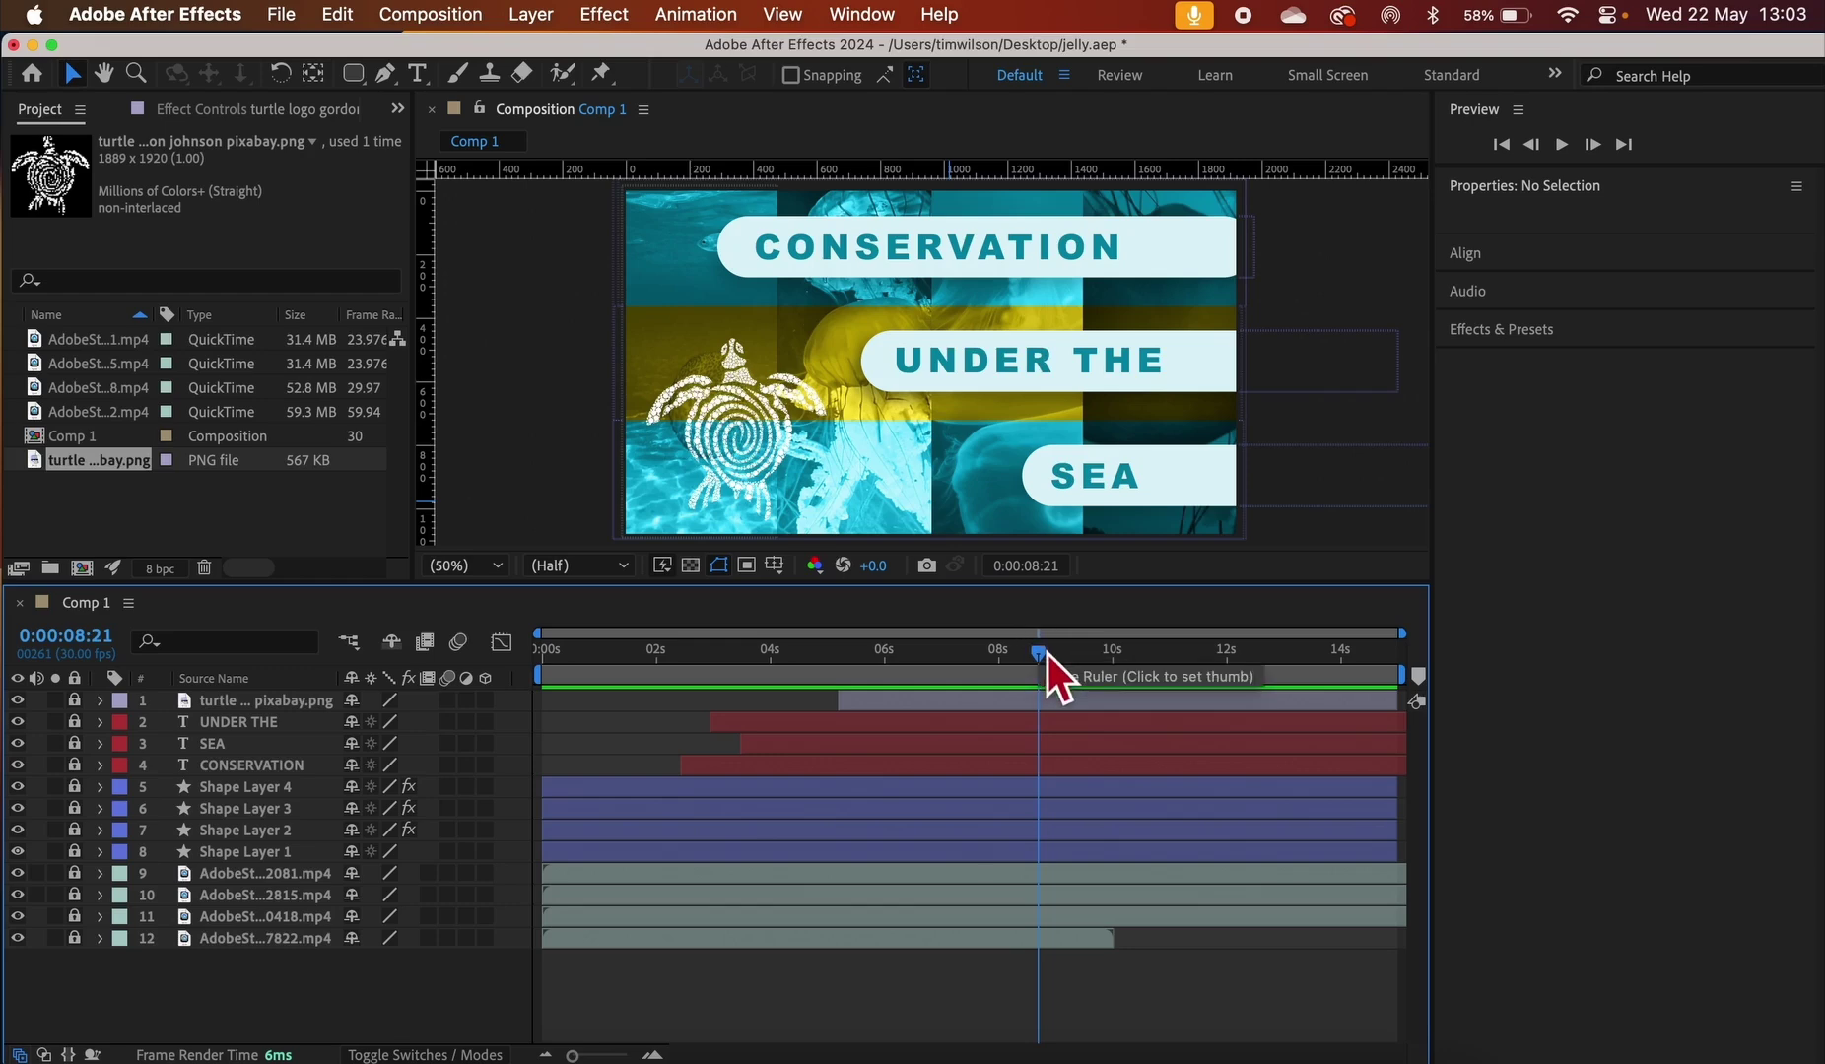
left_click_drag(1048, 654, 1037, 653)
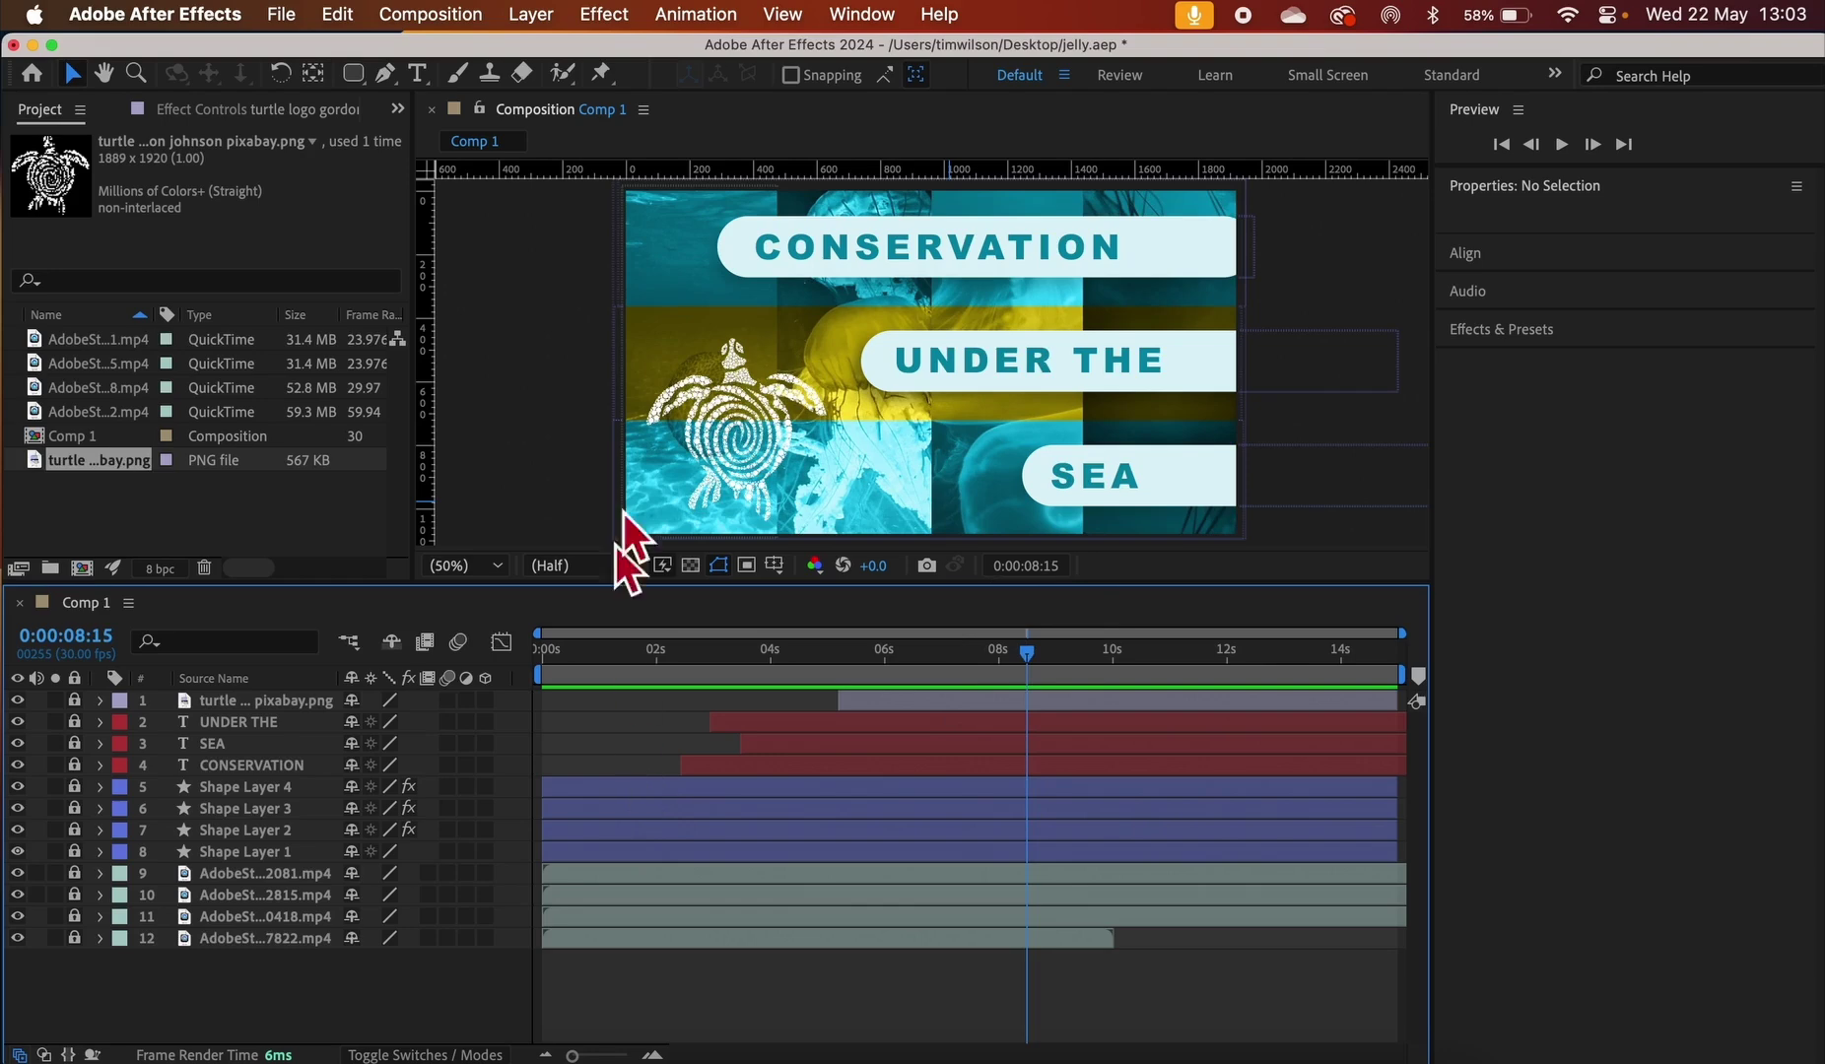
left_click(532, 15)
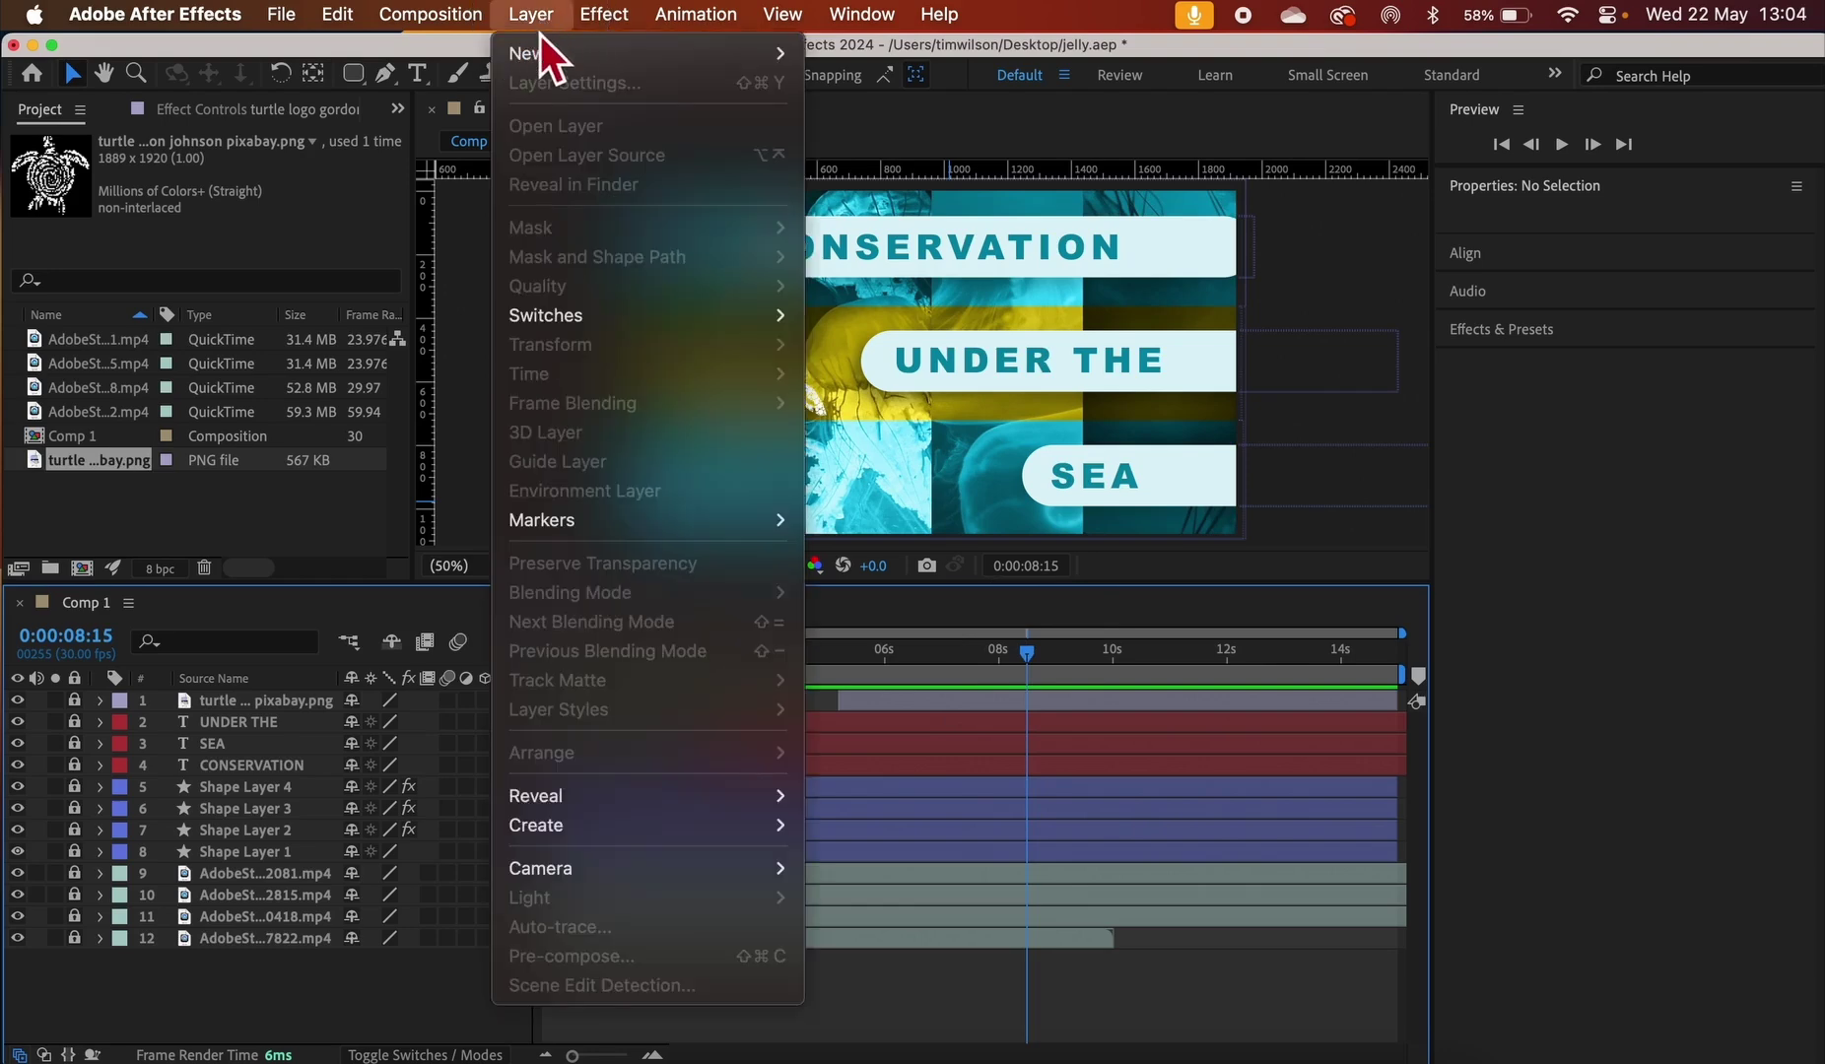
mouse_move(541, 57)
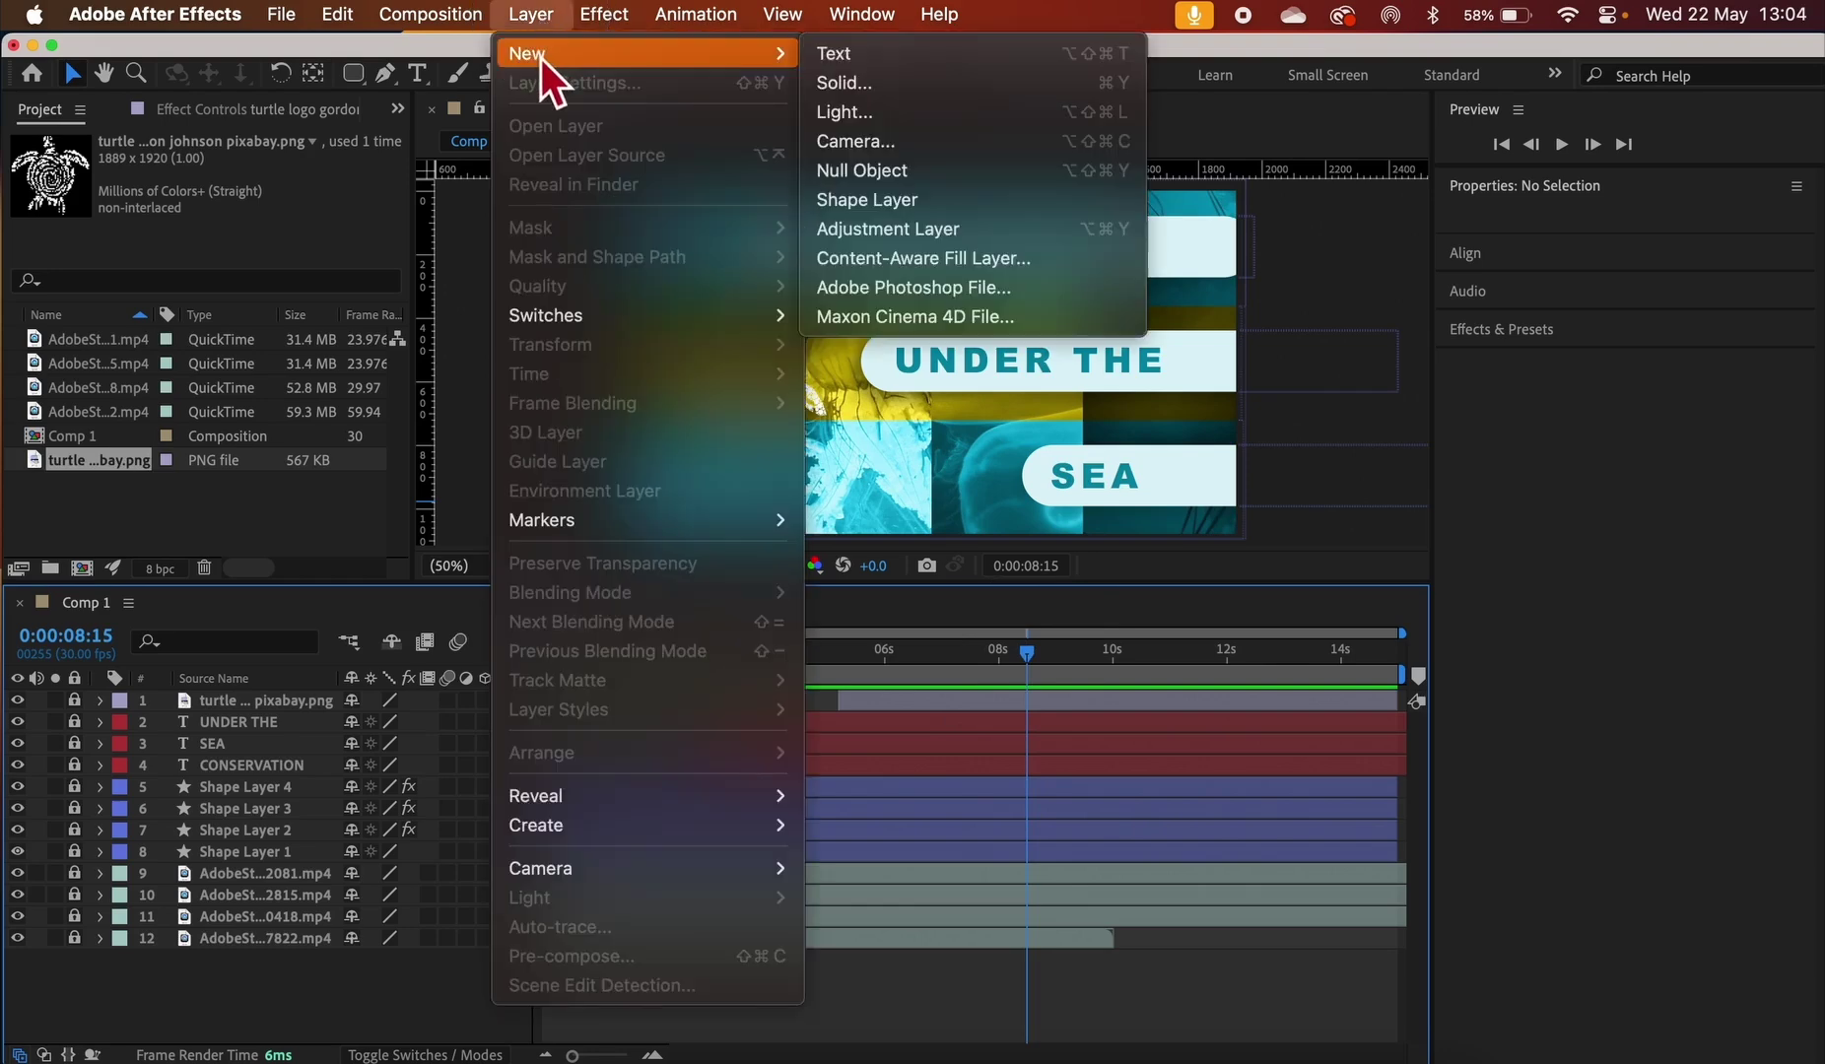
left_click(848, 87)
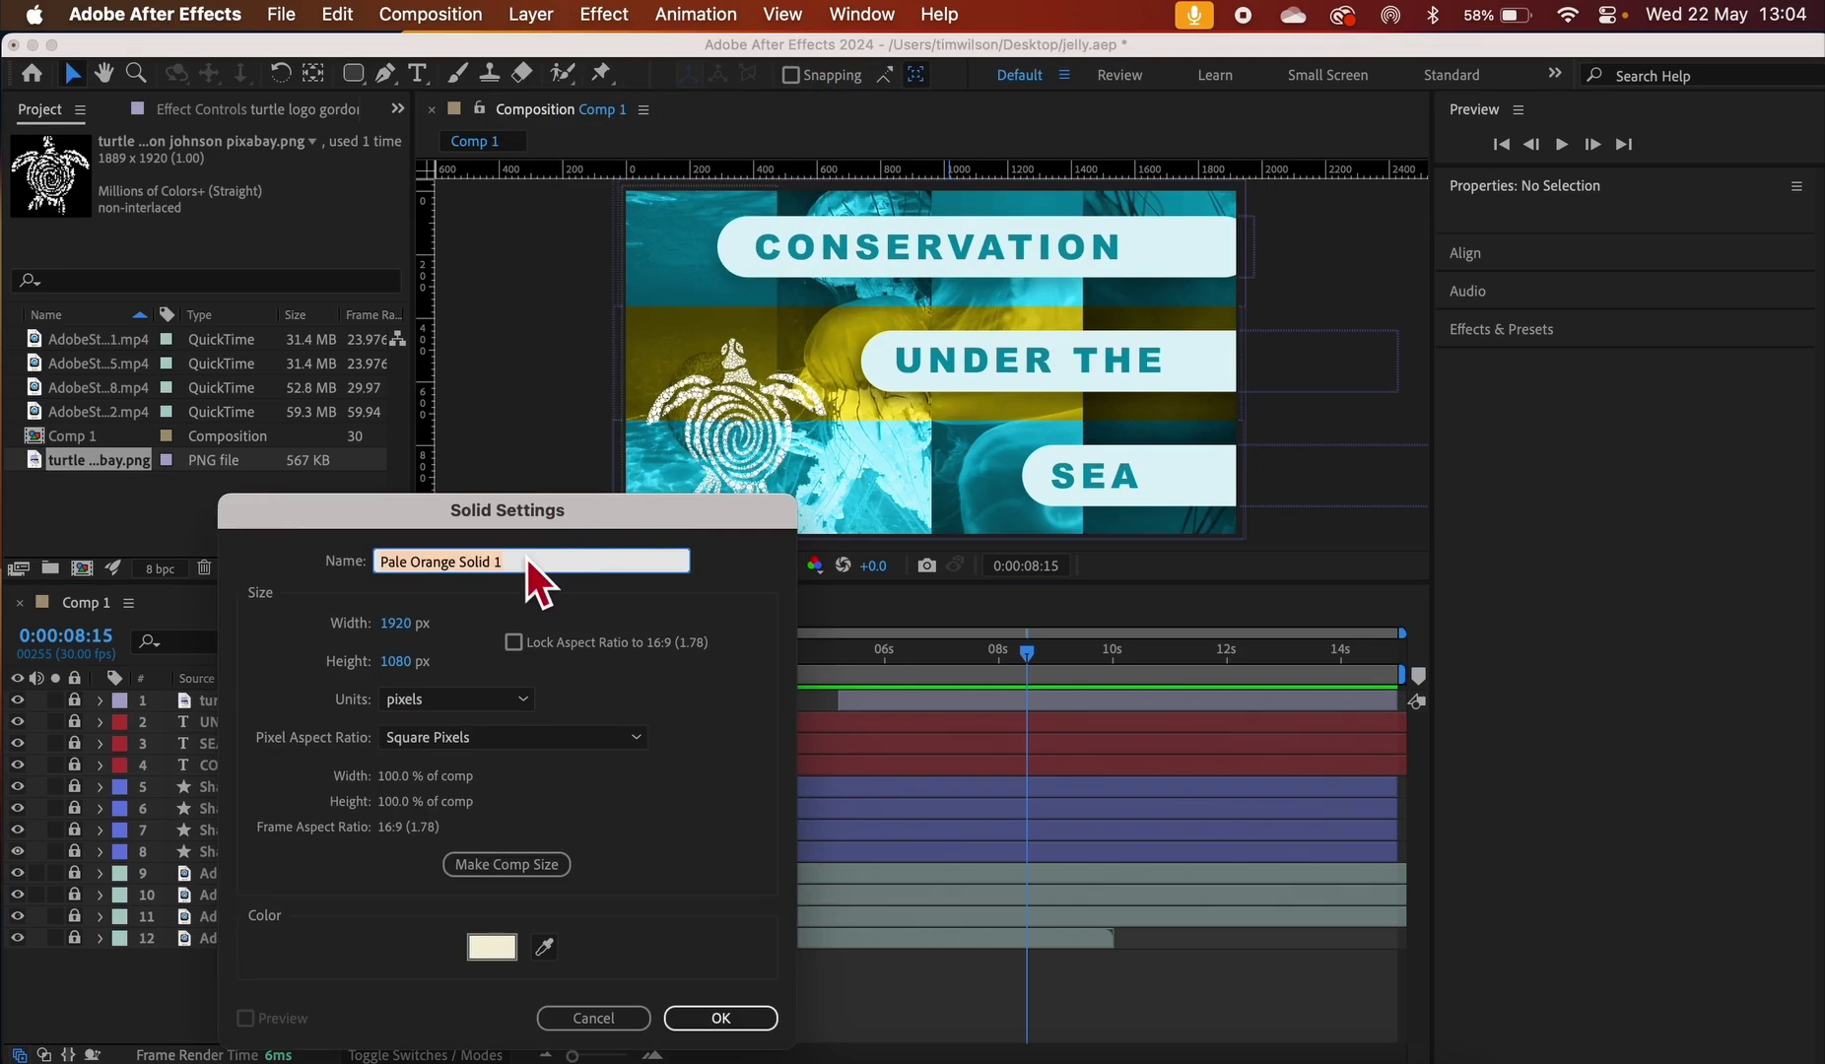
type("wh")
type("ite ")
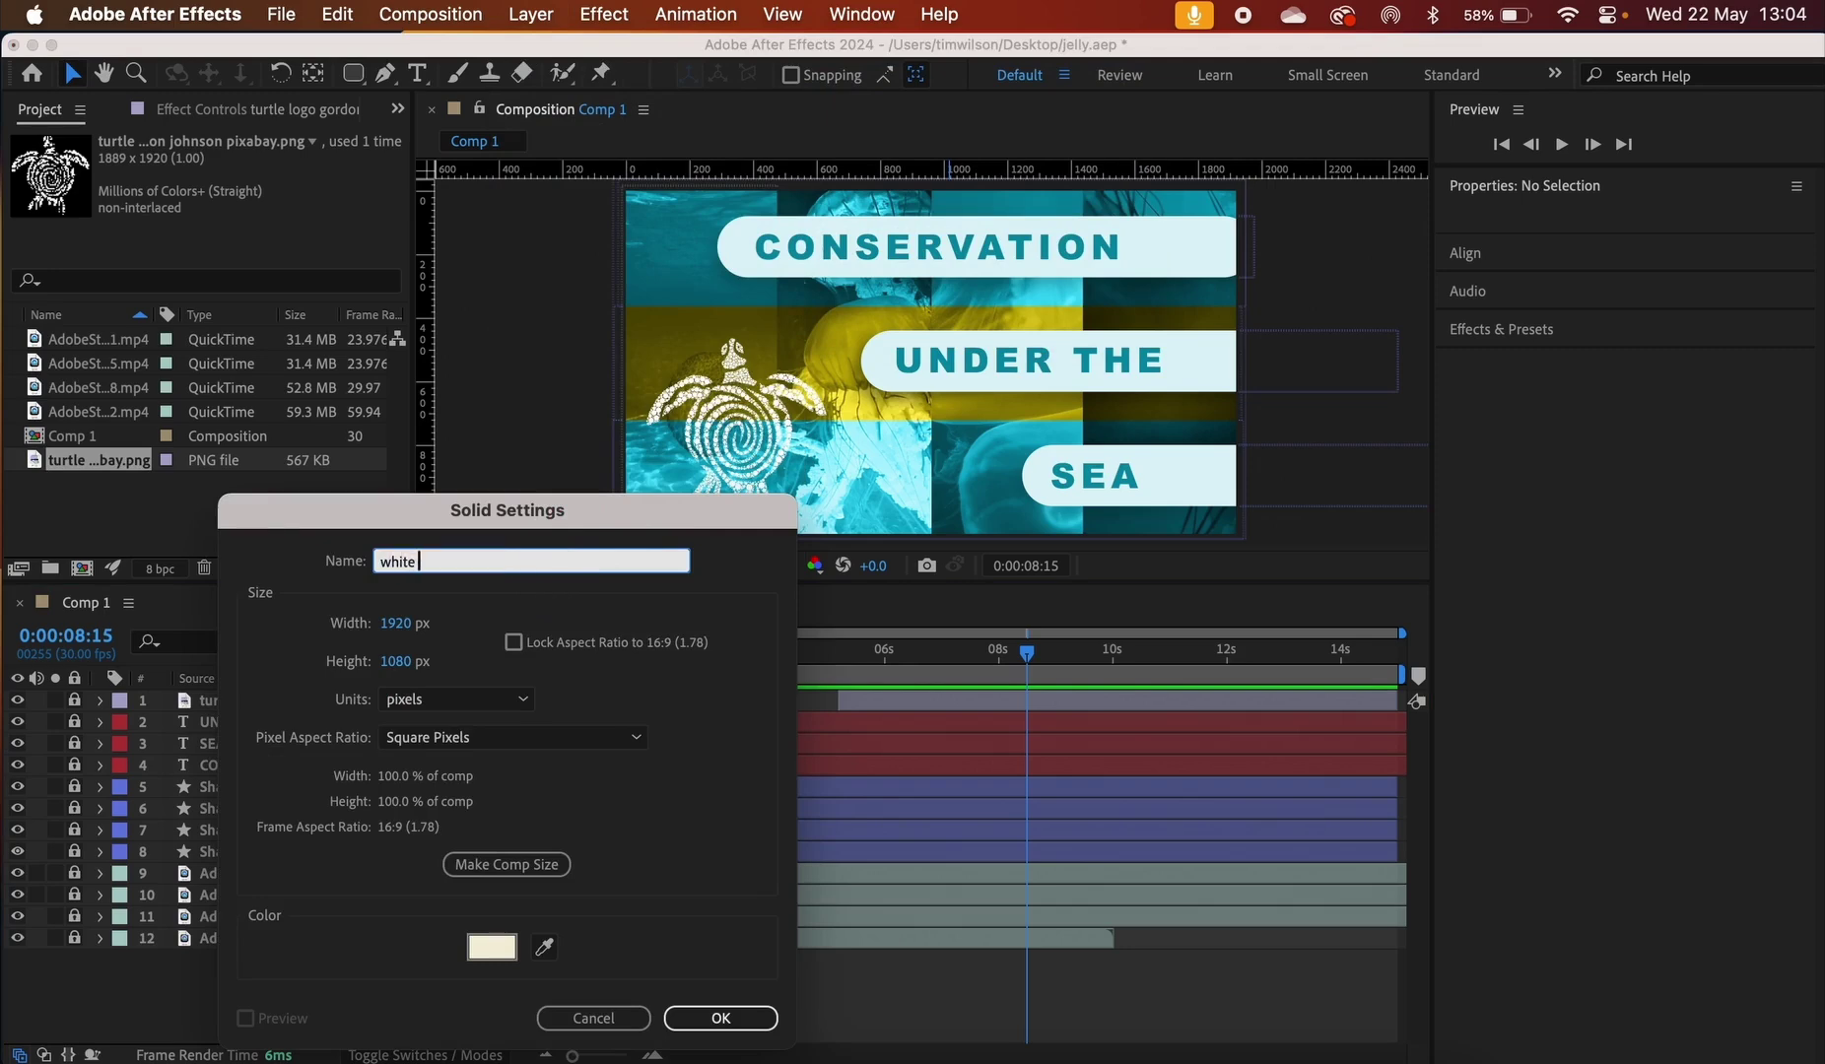
type("solid")
left_click(492, 948)
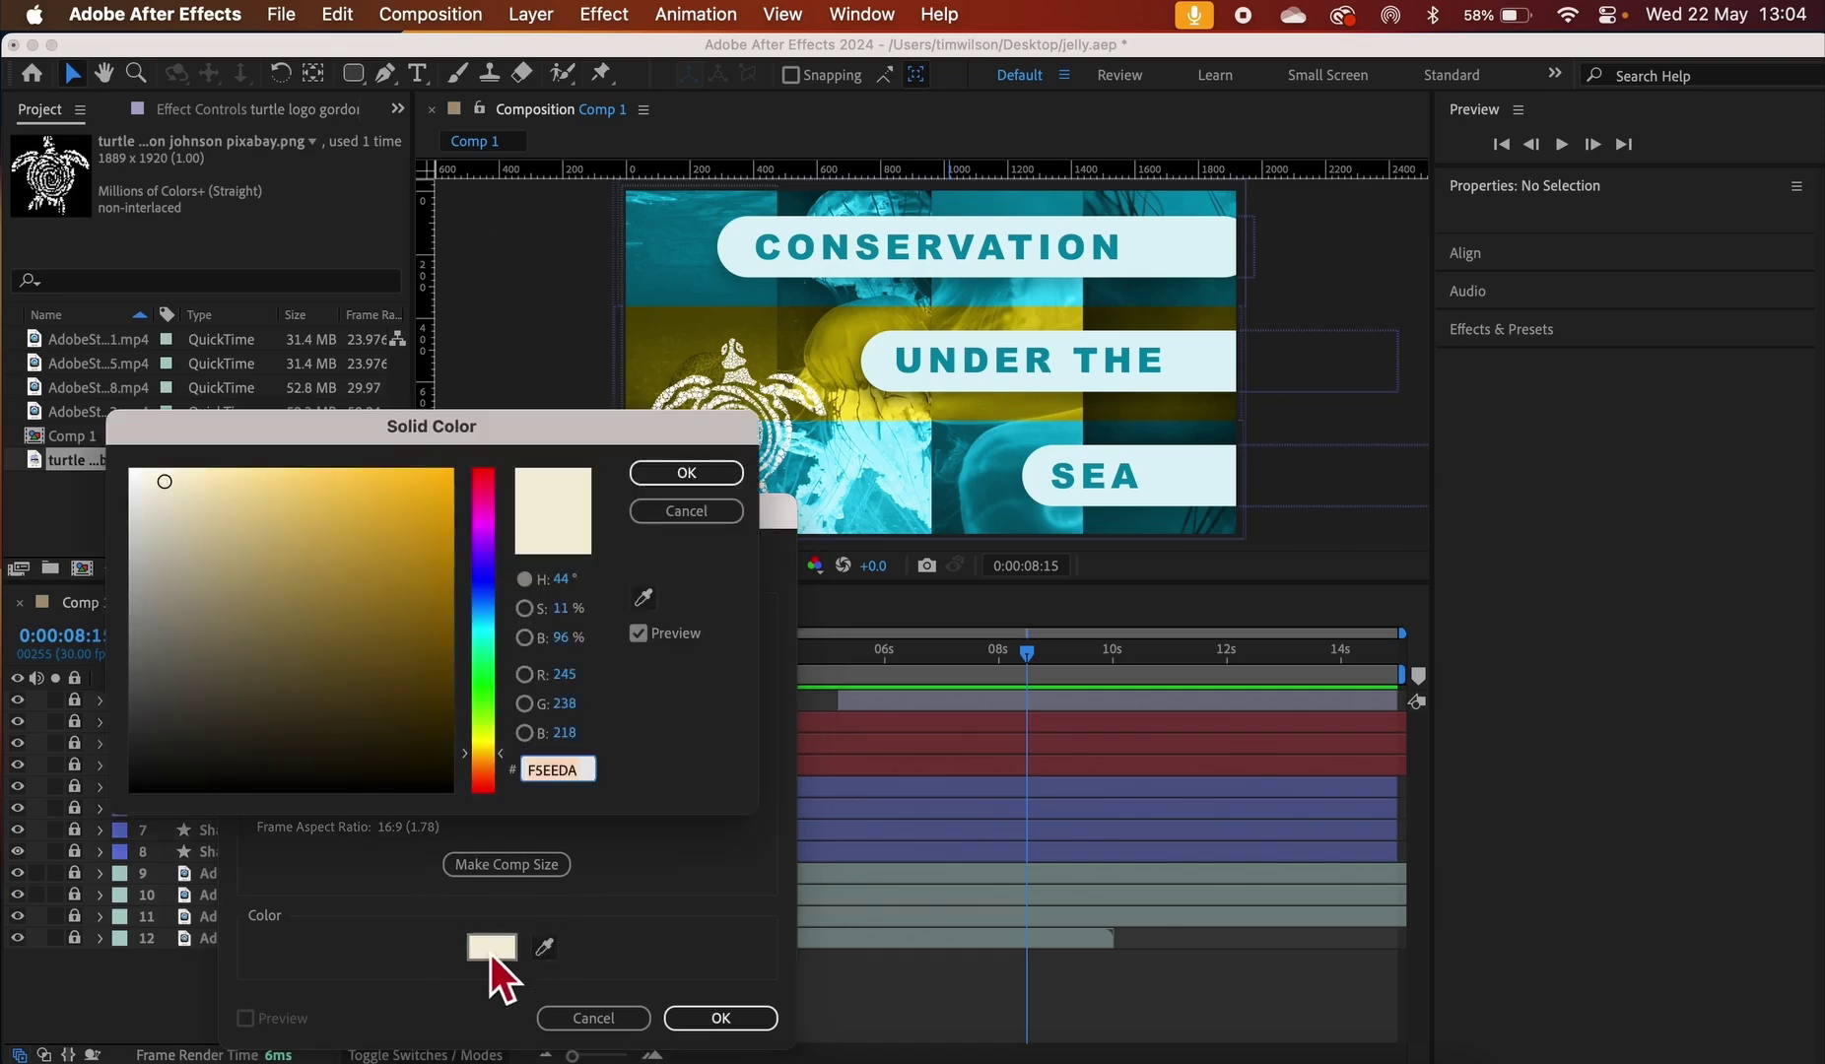
left_click_drag(188, 537, 122, 456)
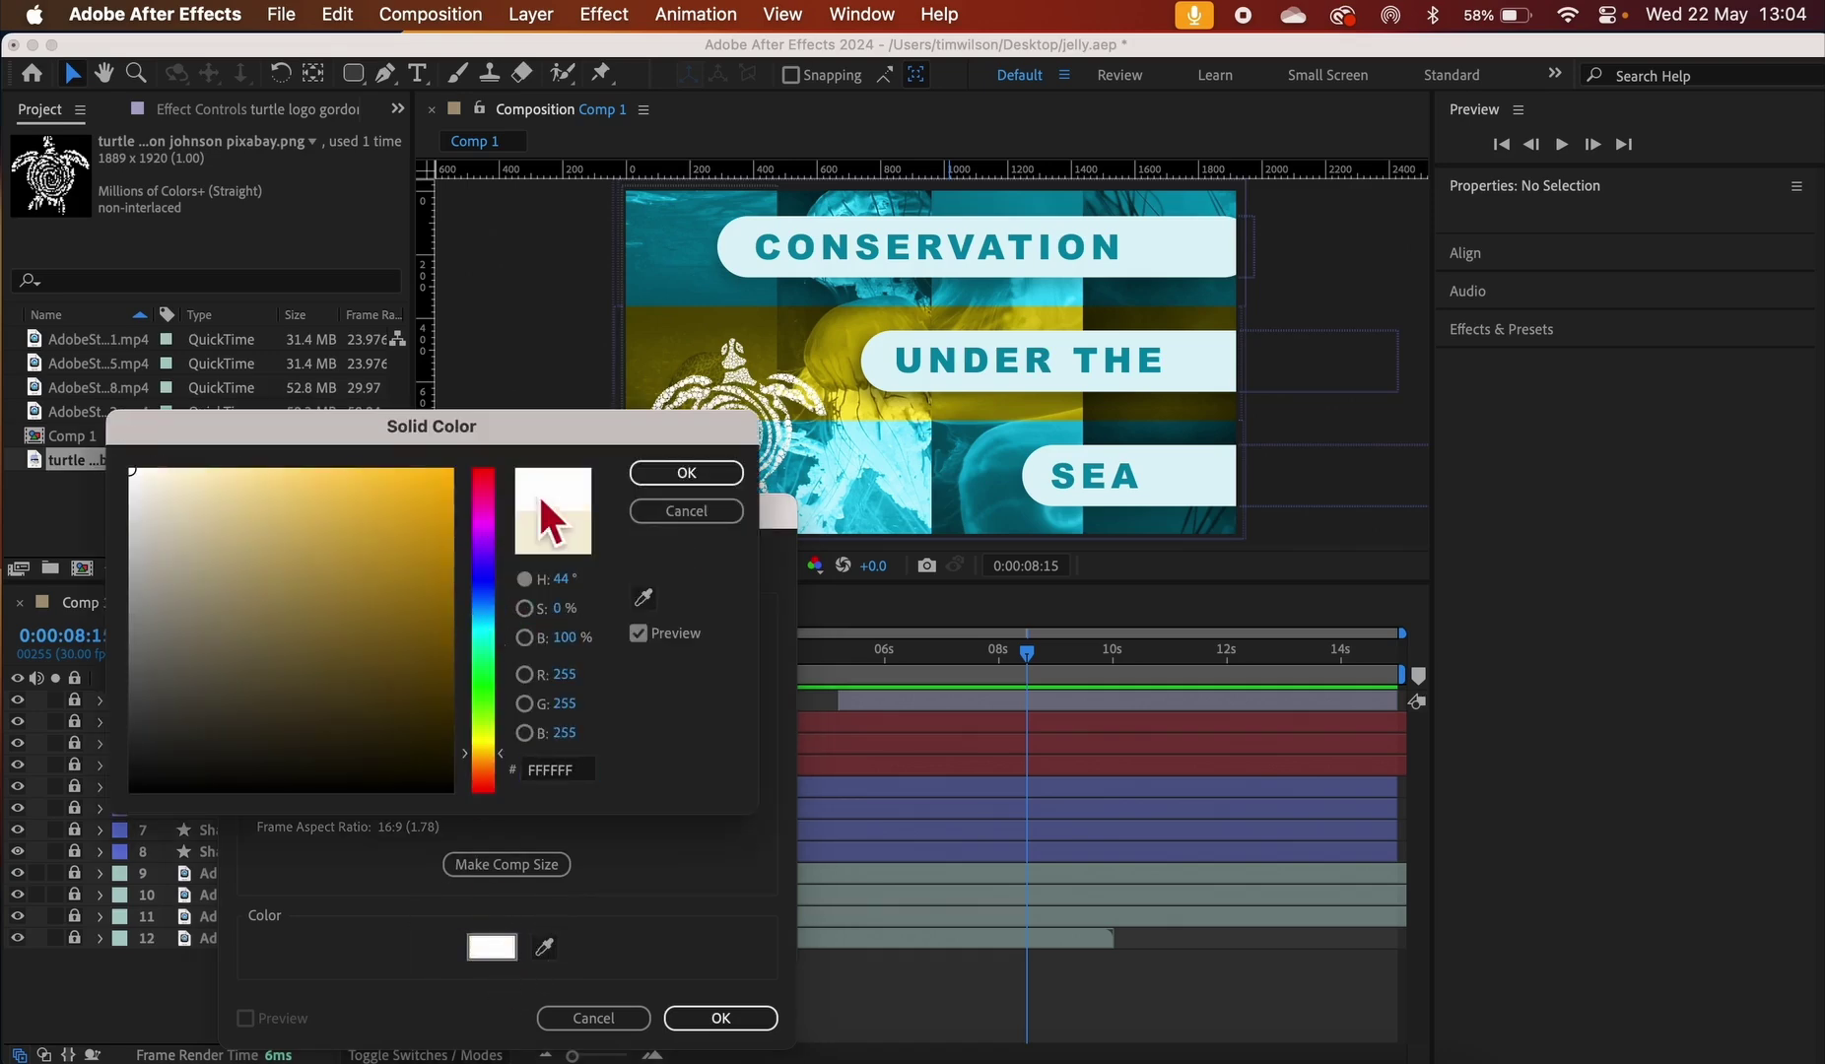
left_click(674, 473)
left_click(721, 1018)
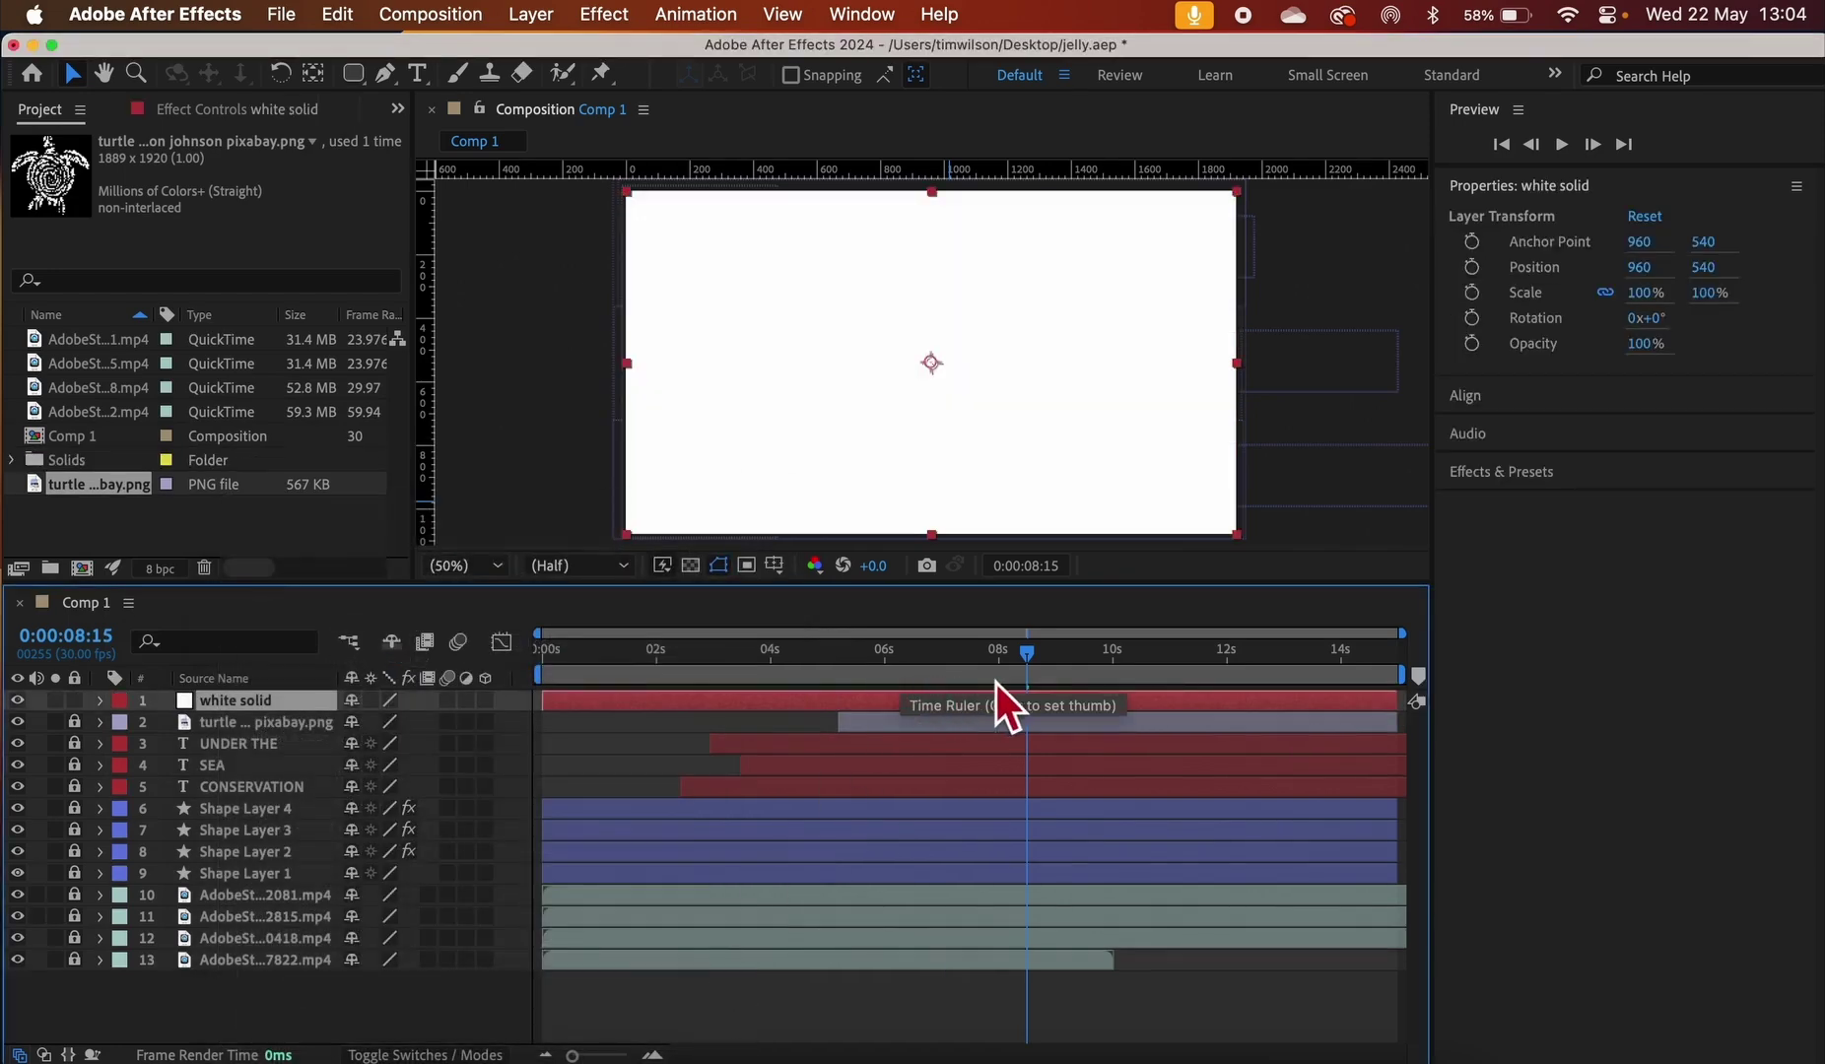
Keyframe the white solid's opacity from 0% at 0:00:08:01 to 100% at 0:00:08:17
left_click_drag(1037, 663, 1008, 666)
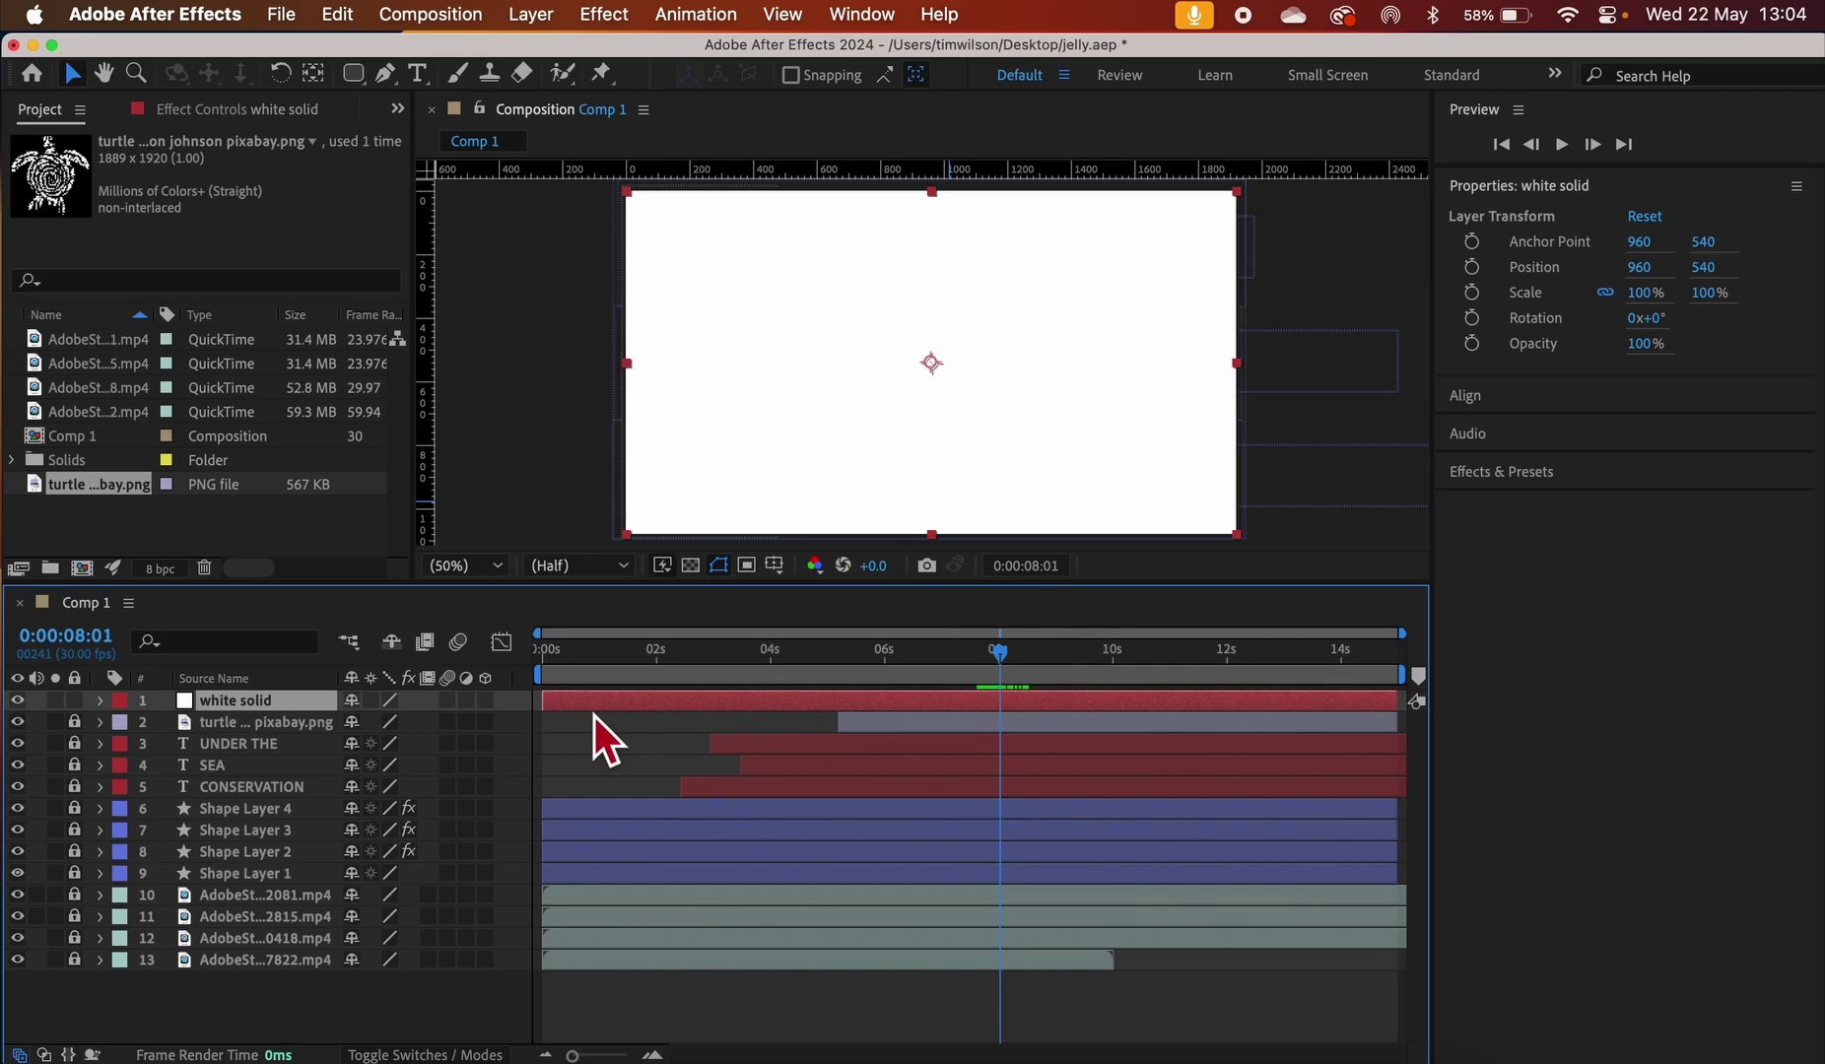
key("t")
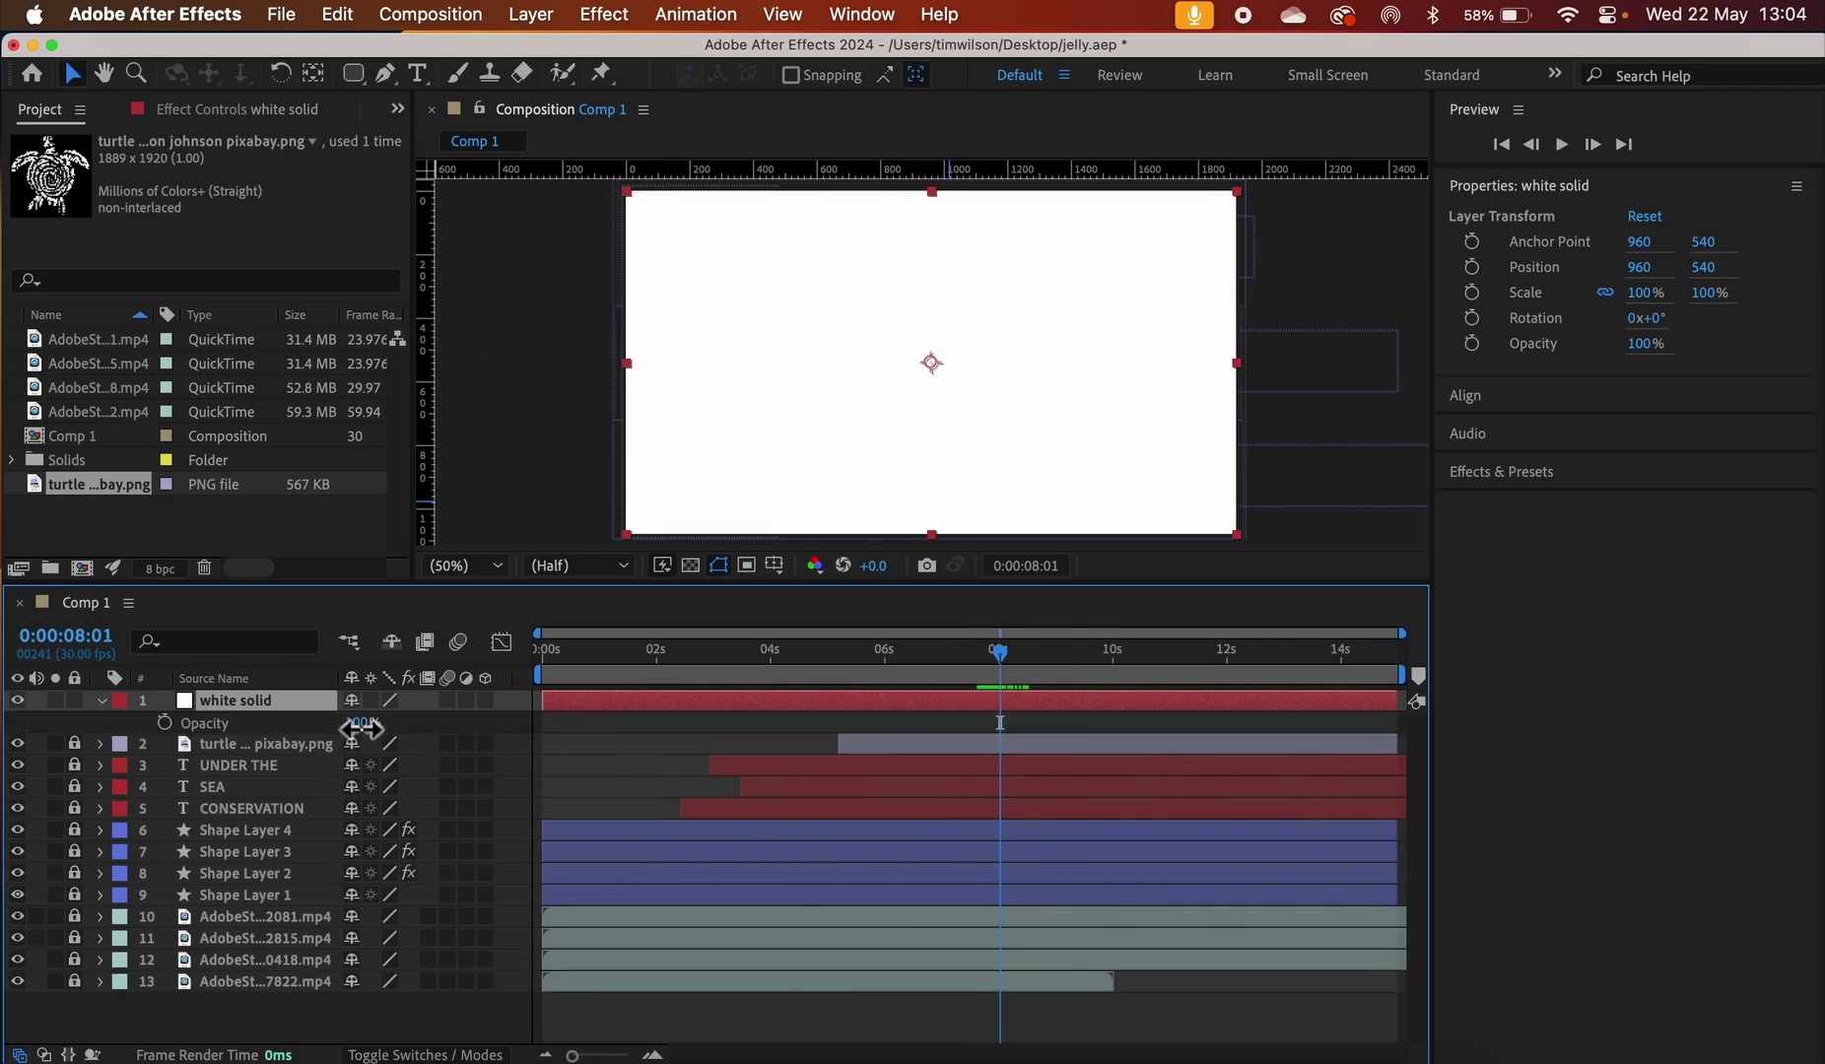
left_click_drag(360, 731, 23, 751)
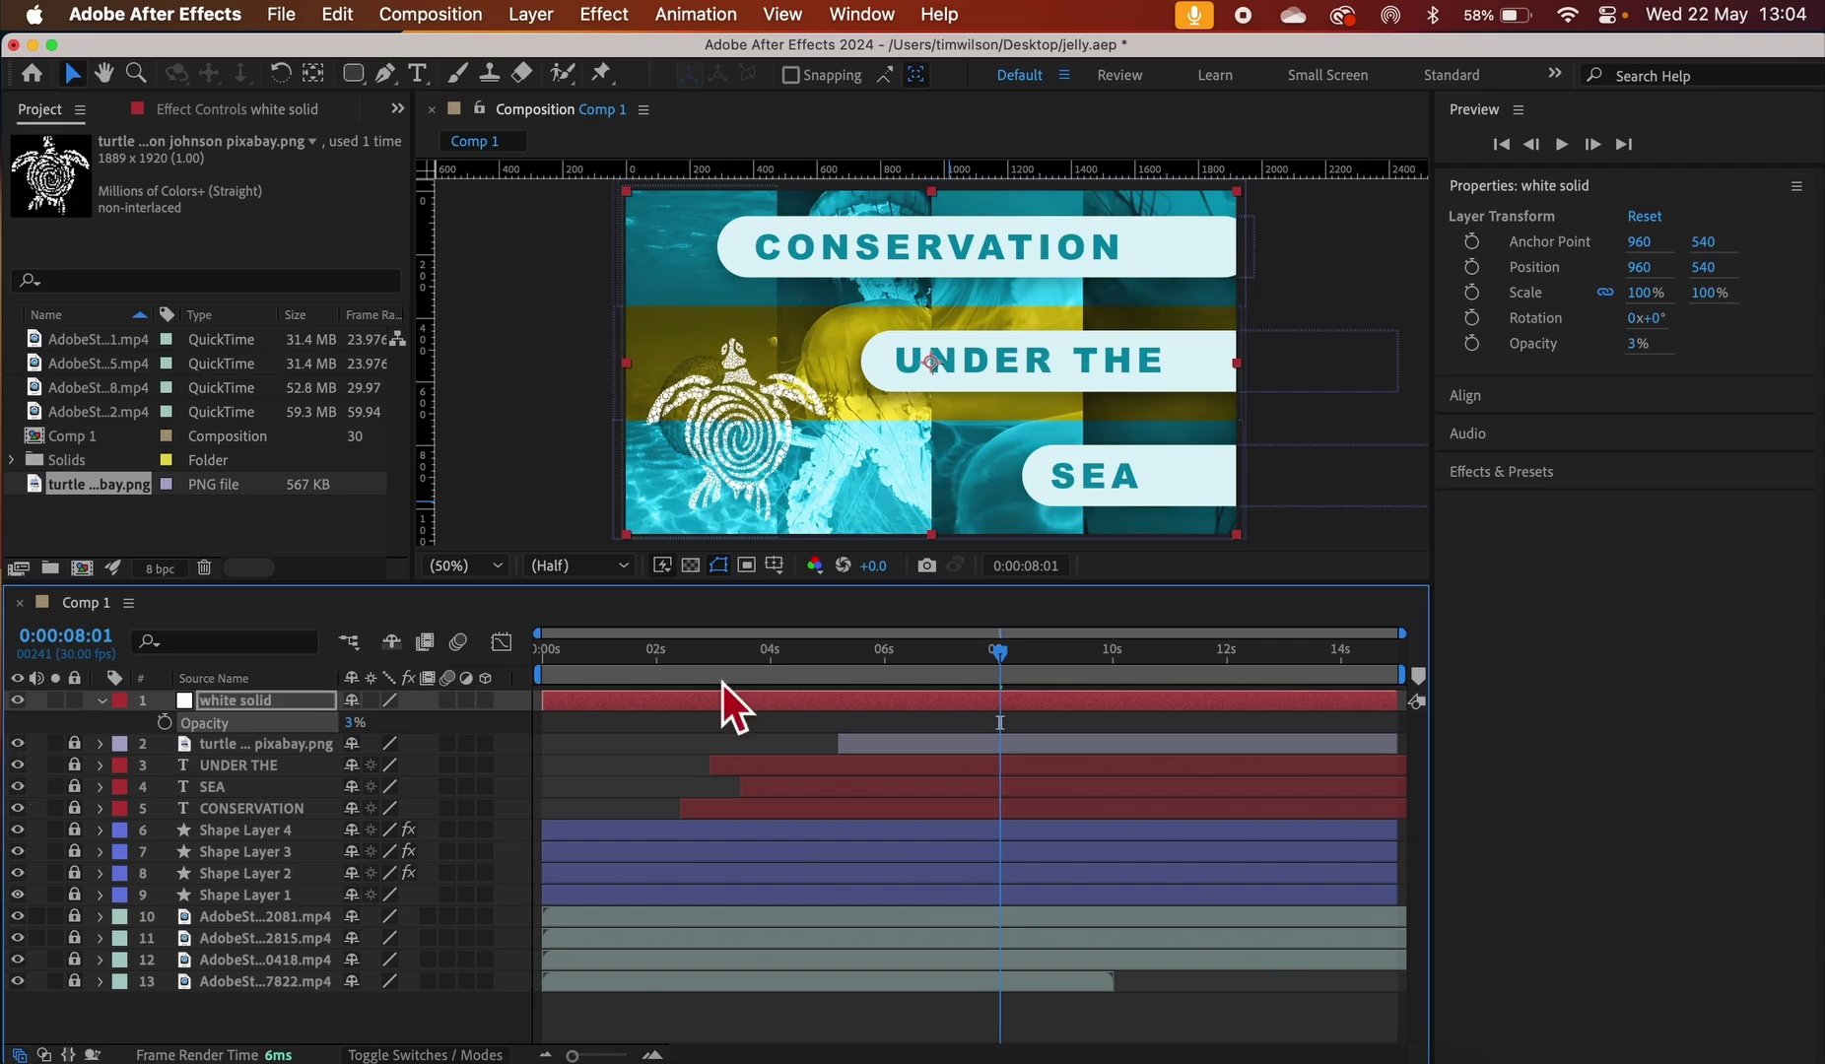
left_click(1003, 652)
left_click(166, 723)
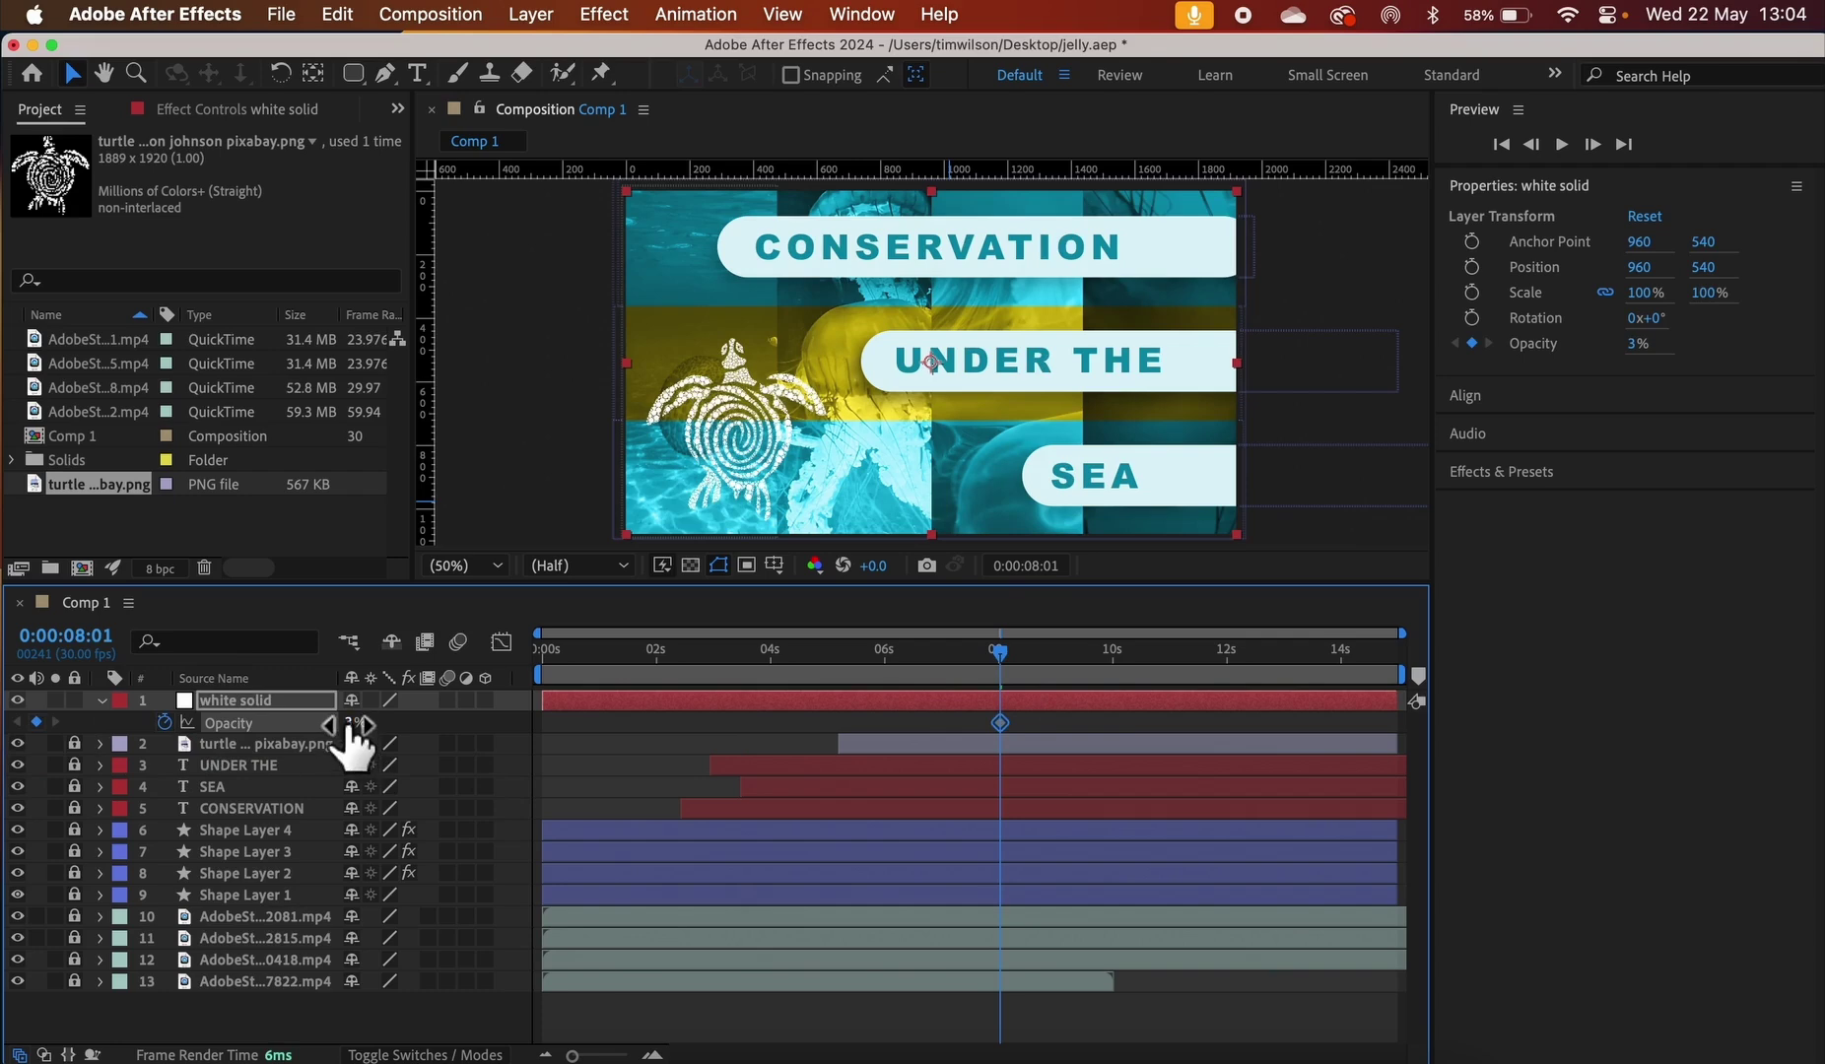
left_click_drag(347, 726, 258, 726)
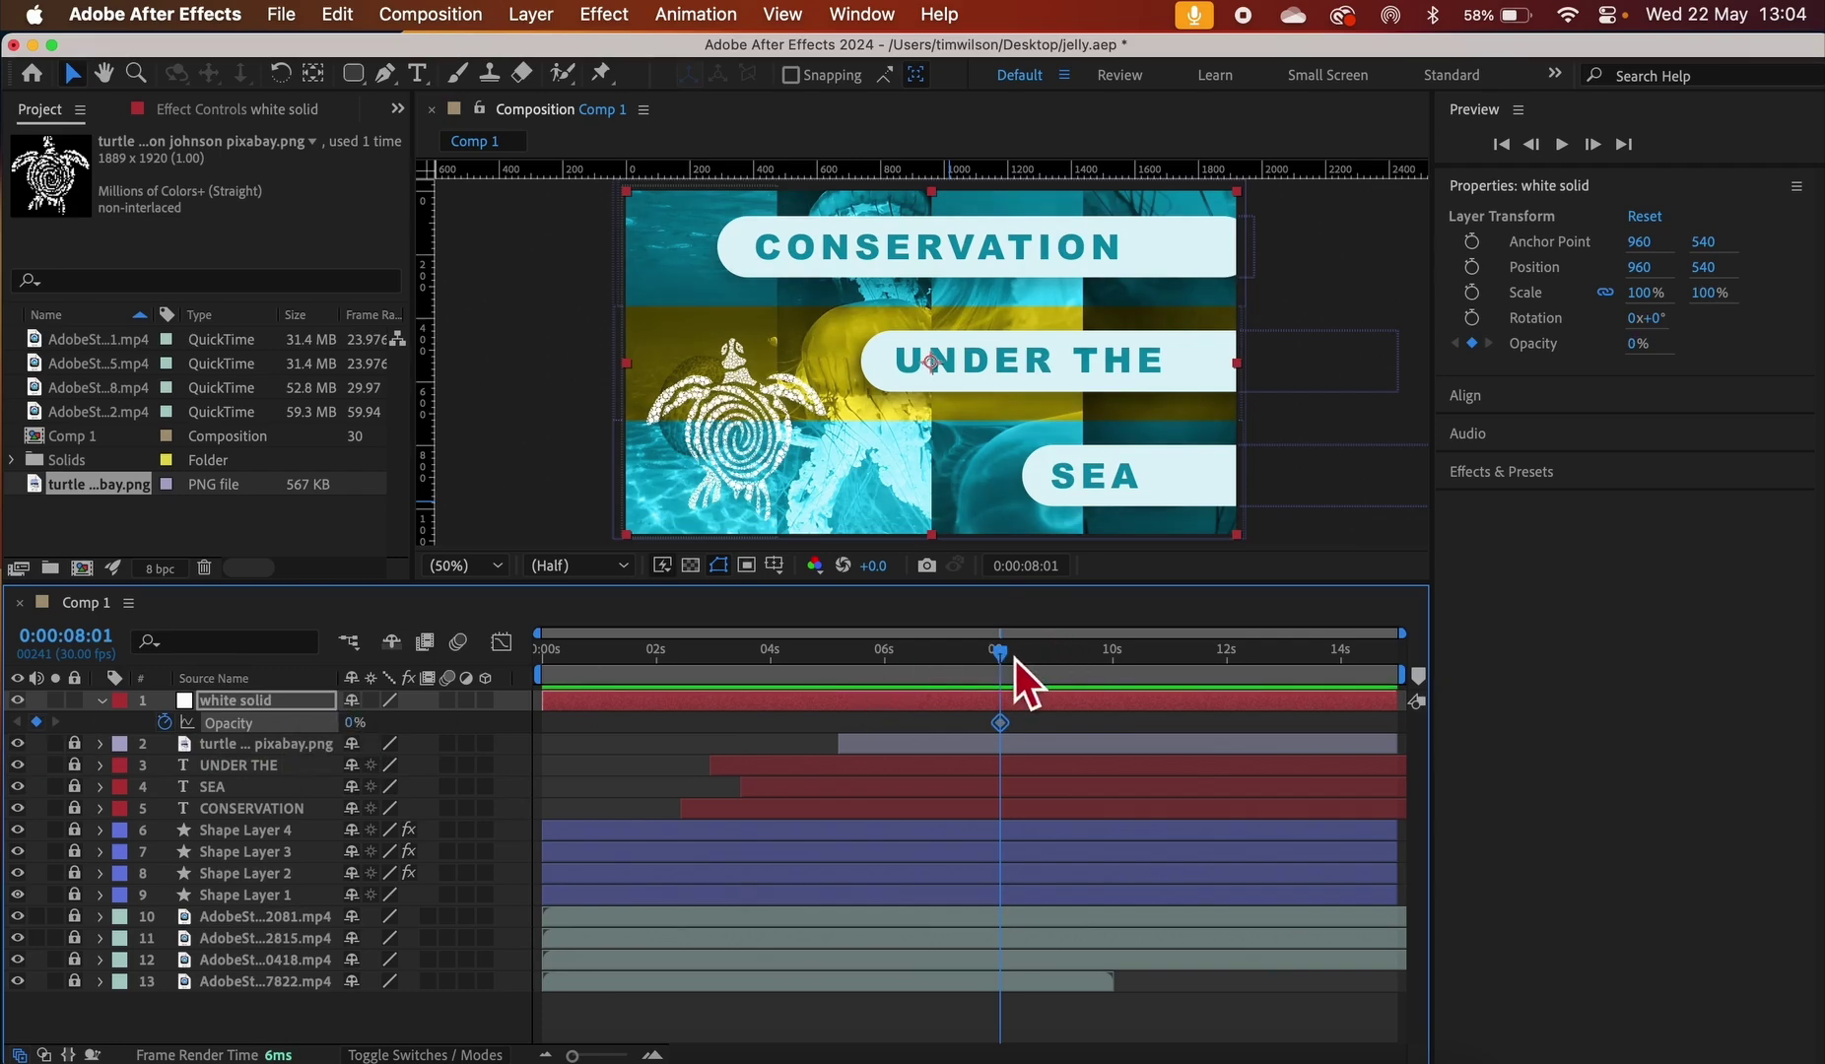
left_click_drag(1009, 657, 1040, 658)
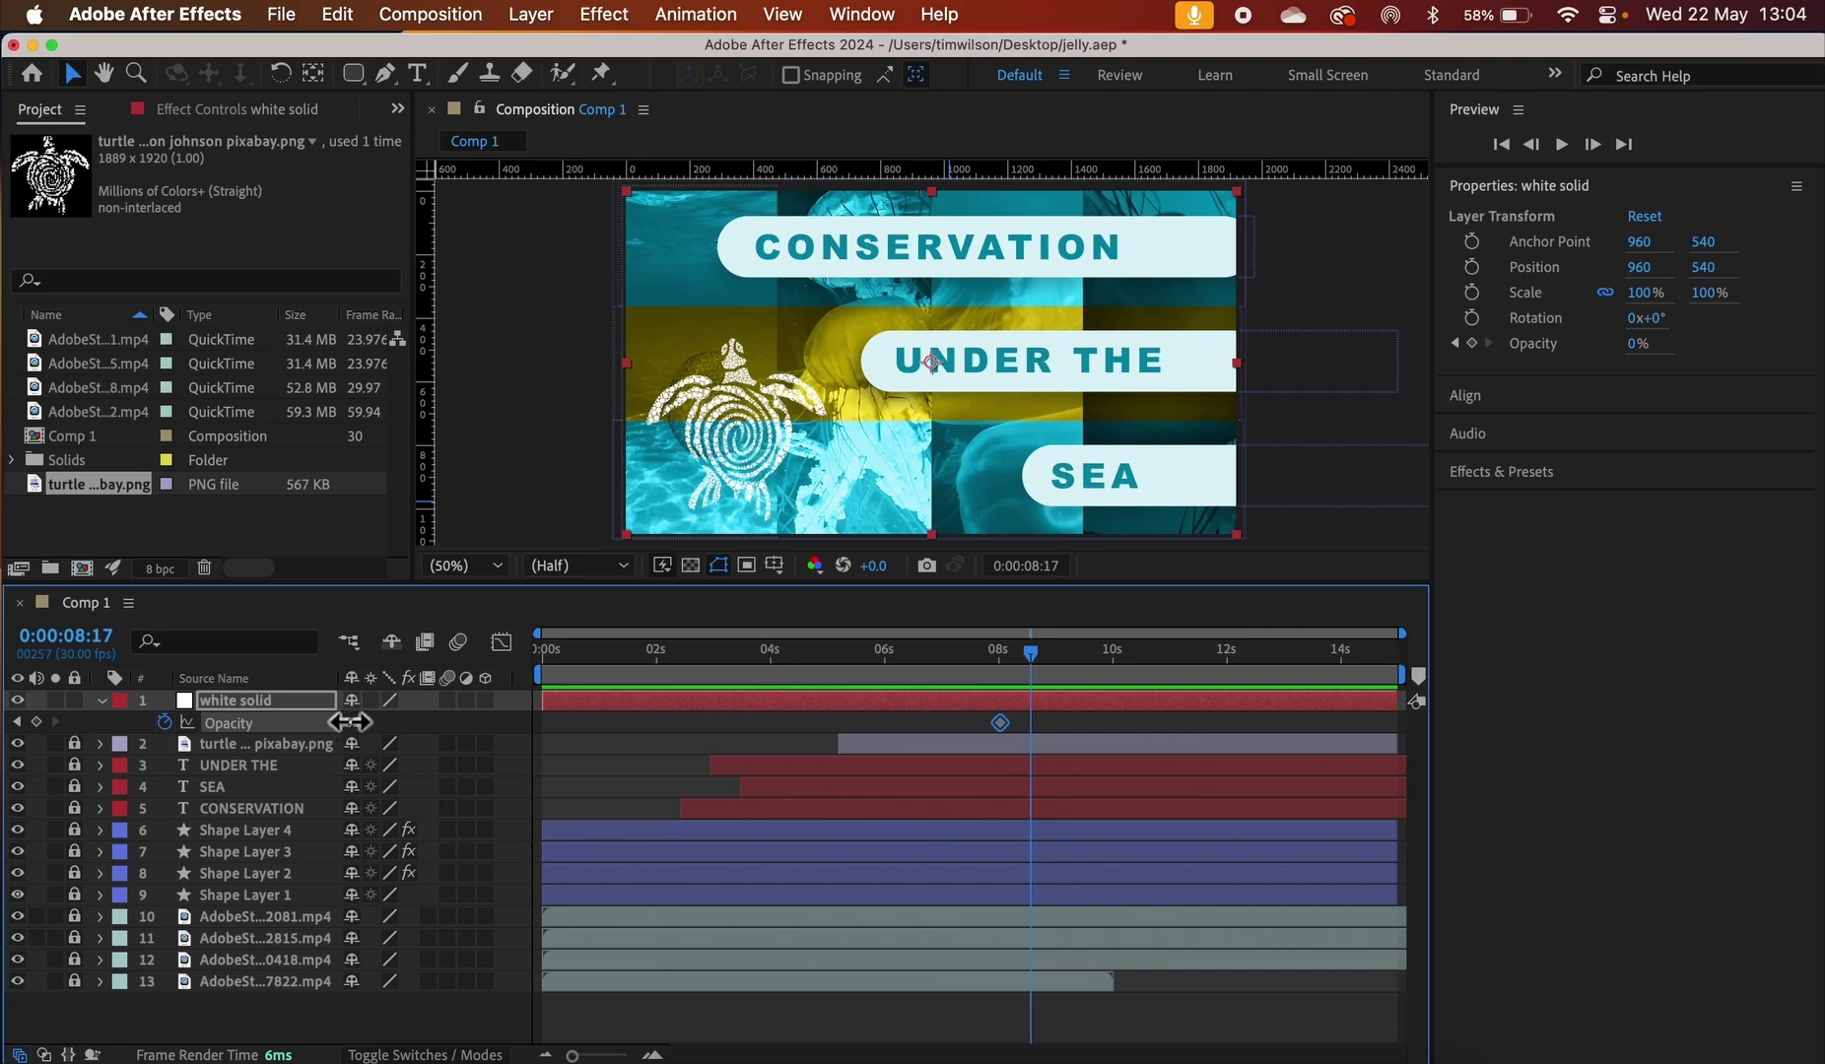
left_click_drag(352, 725, 818, 724)
End the work area at about 0:00:08:26, just past the closing fade to white, and preview the composition
mouse_move(1042, 658)
left_mouse_down()
mouse_move(942, 657)
mouse_move(1060, 661)
left_mouse_up()
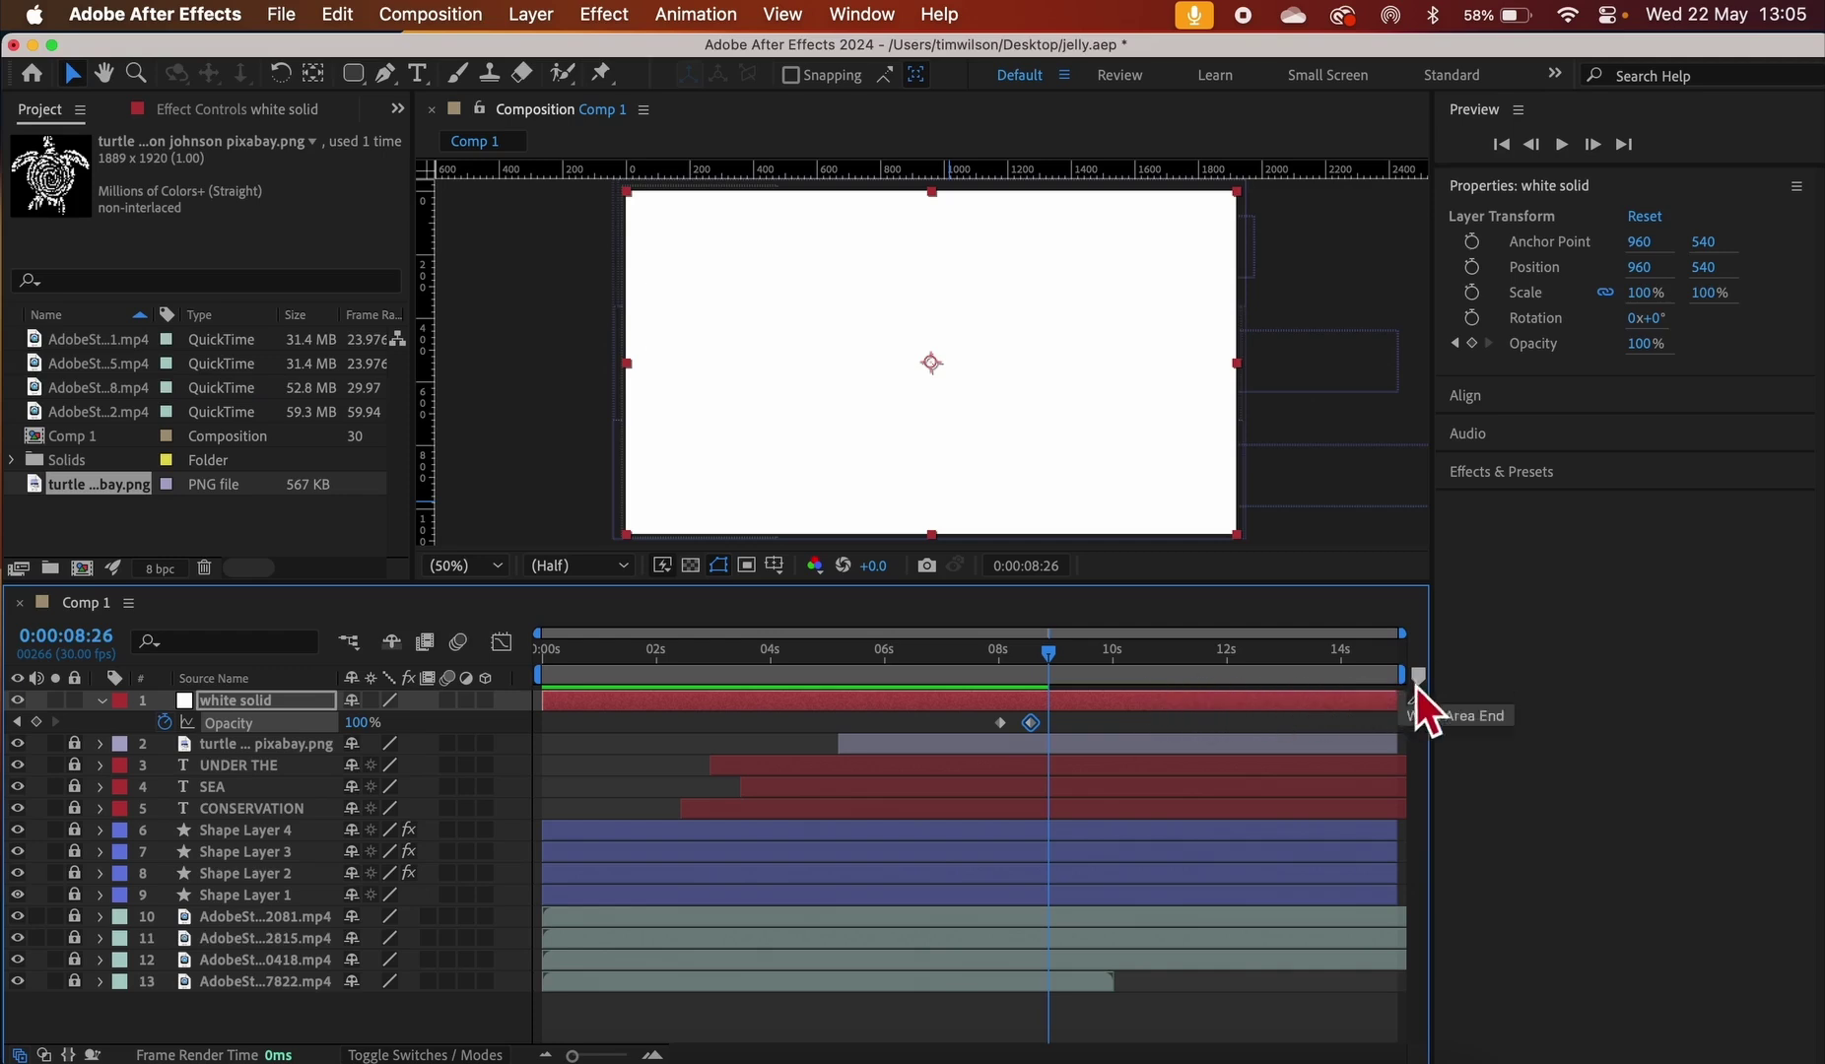
left_click_drag(1416, 676, 892, 666)
key("space")
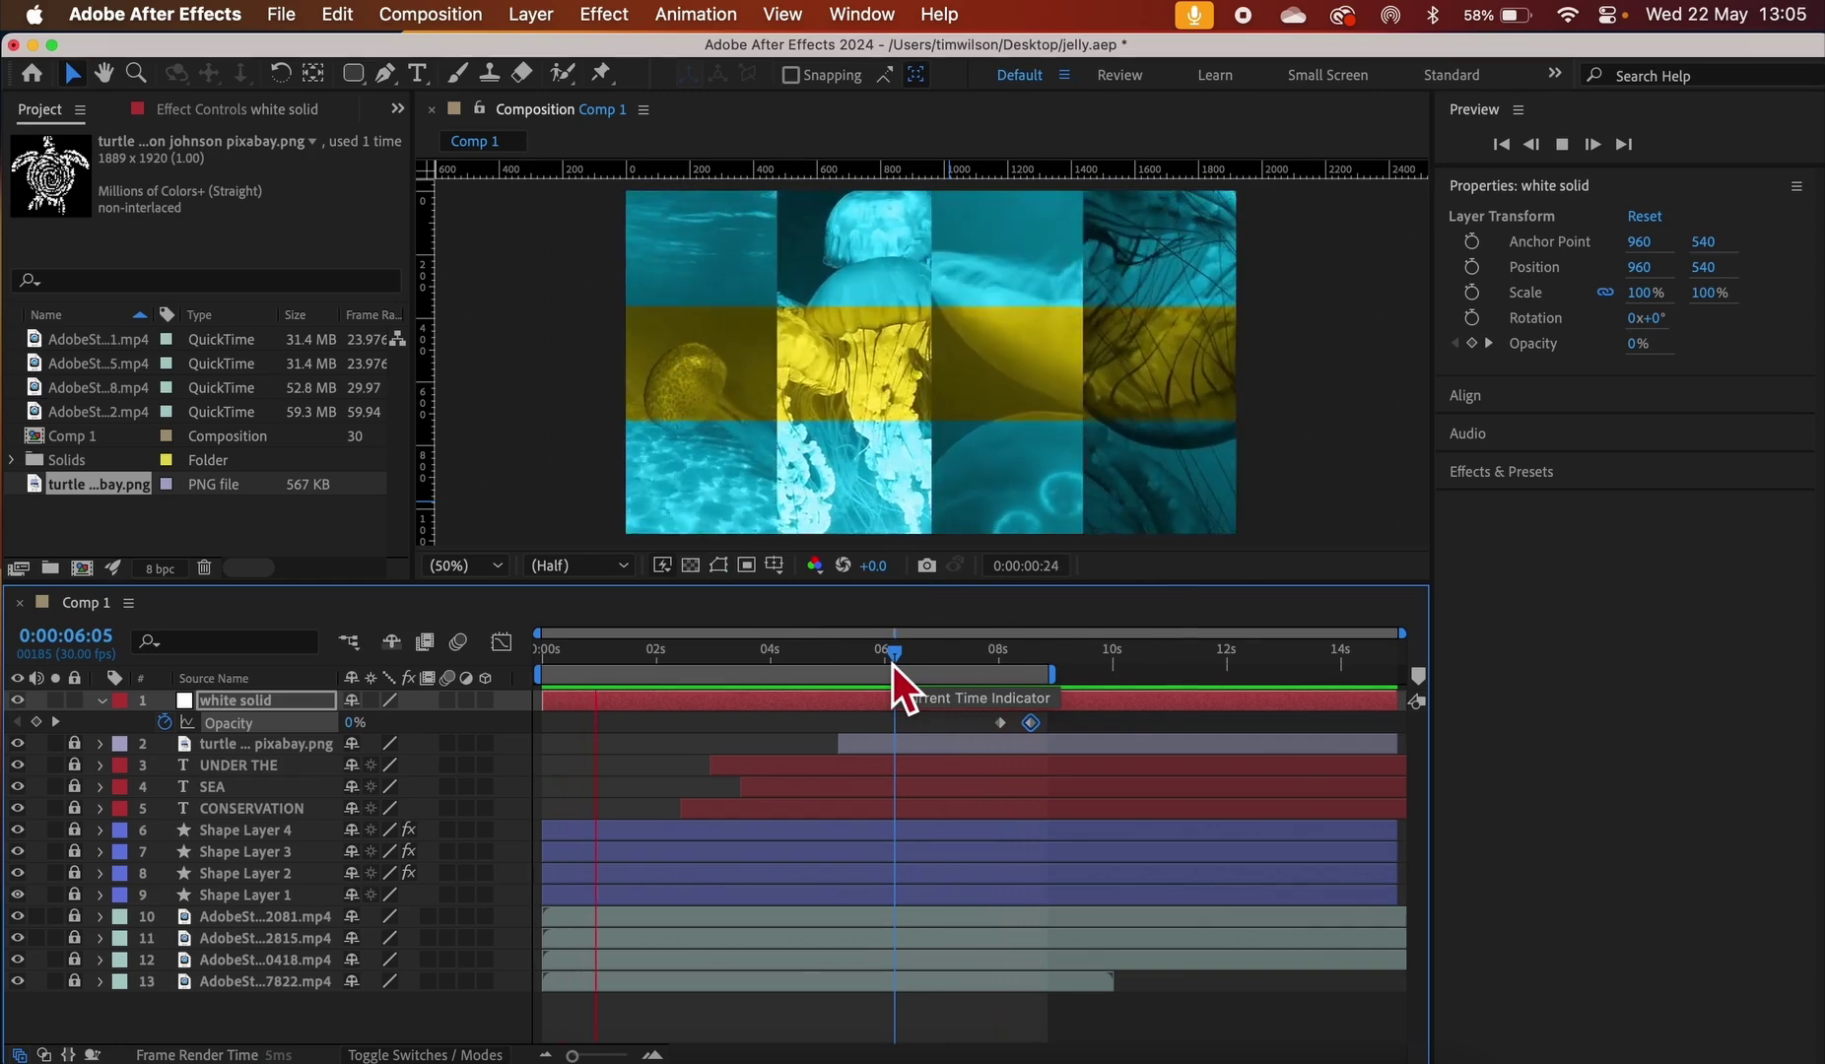
key("space")
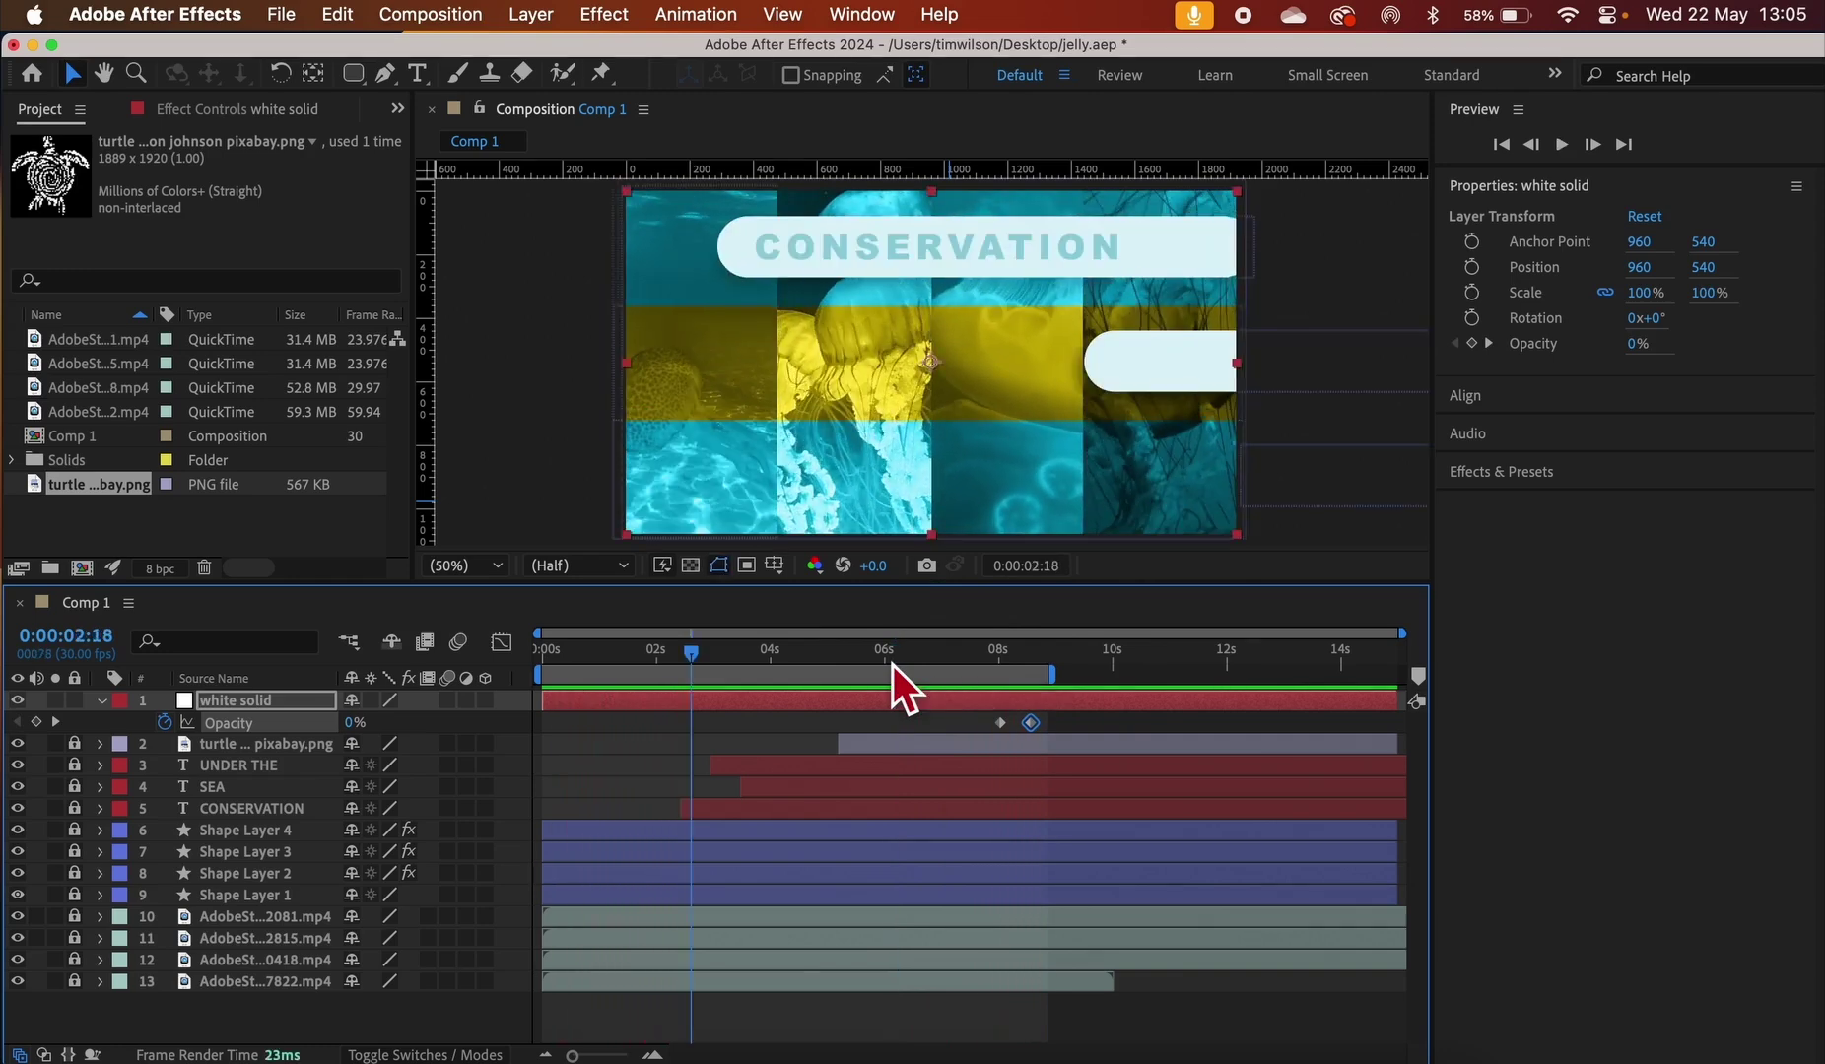
Add an opening fade from white by keyframing the white solid's opacity from 100% at 0:00:00:00 to 0% a few frames in
left_click_drag(698, 667, 519, 662)
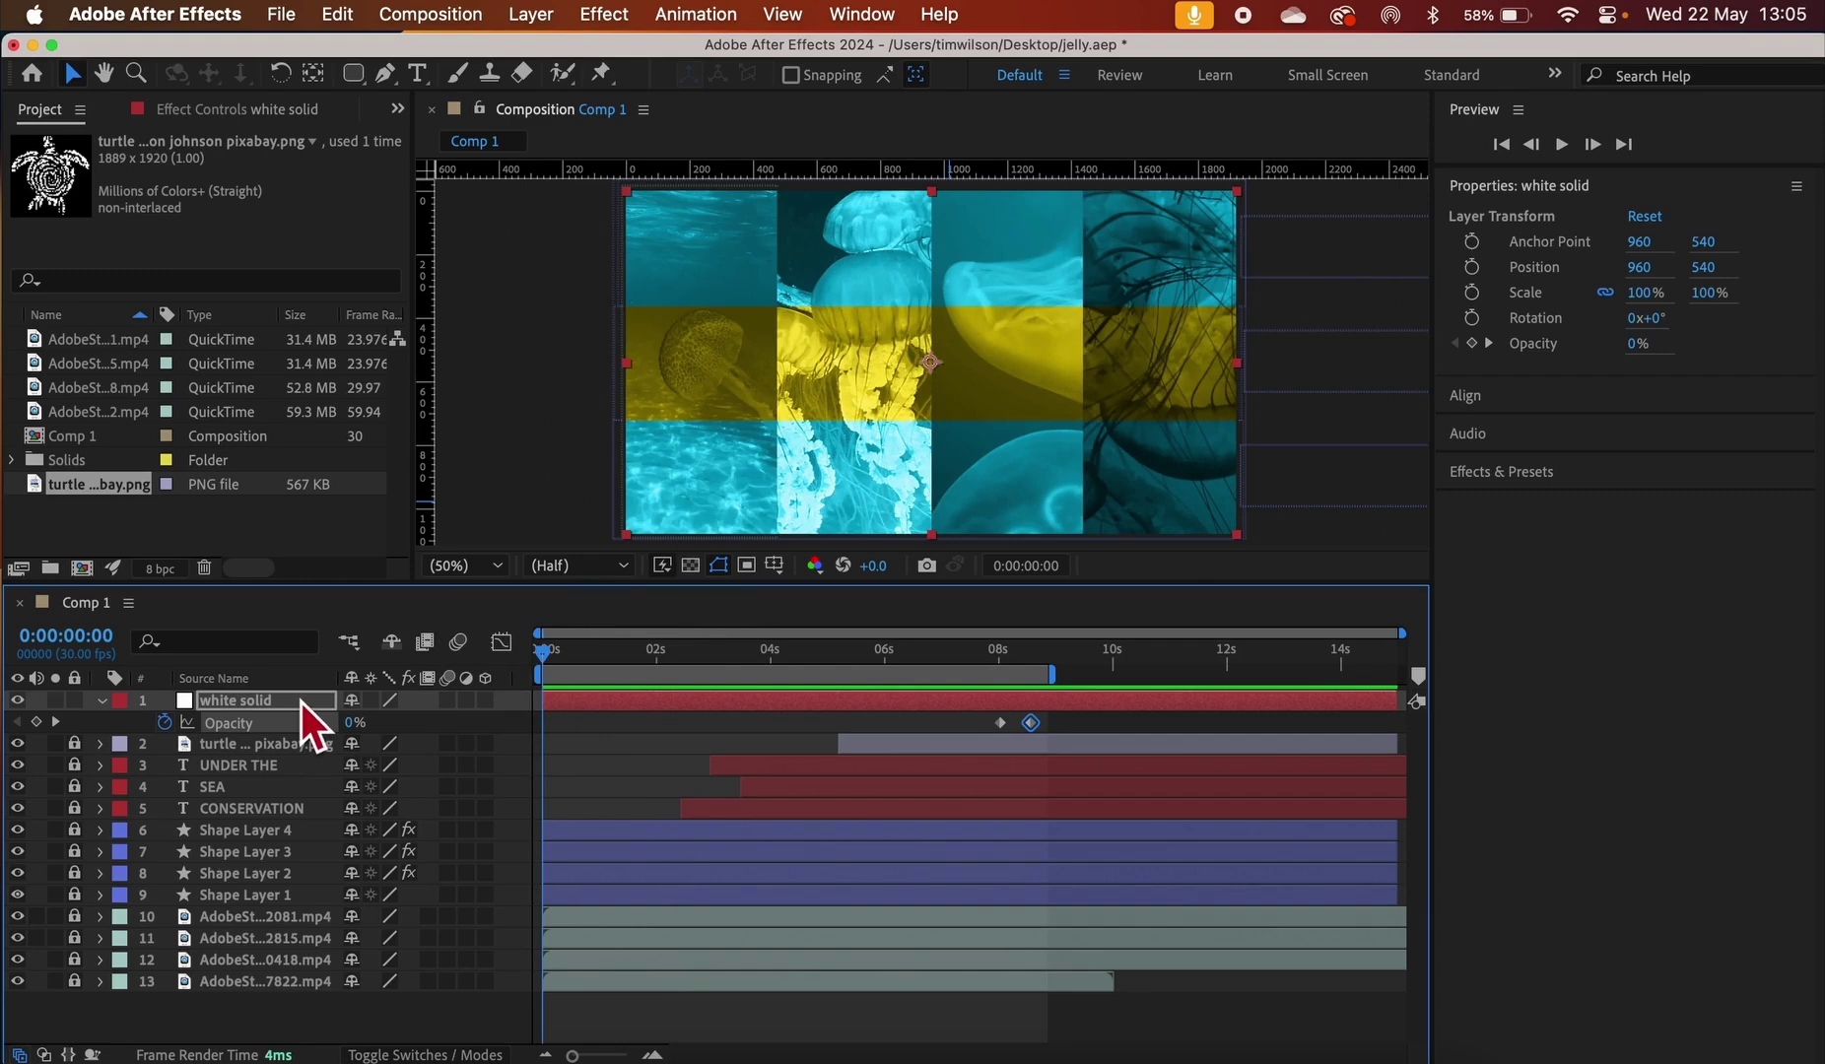
left_click(553, 658)
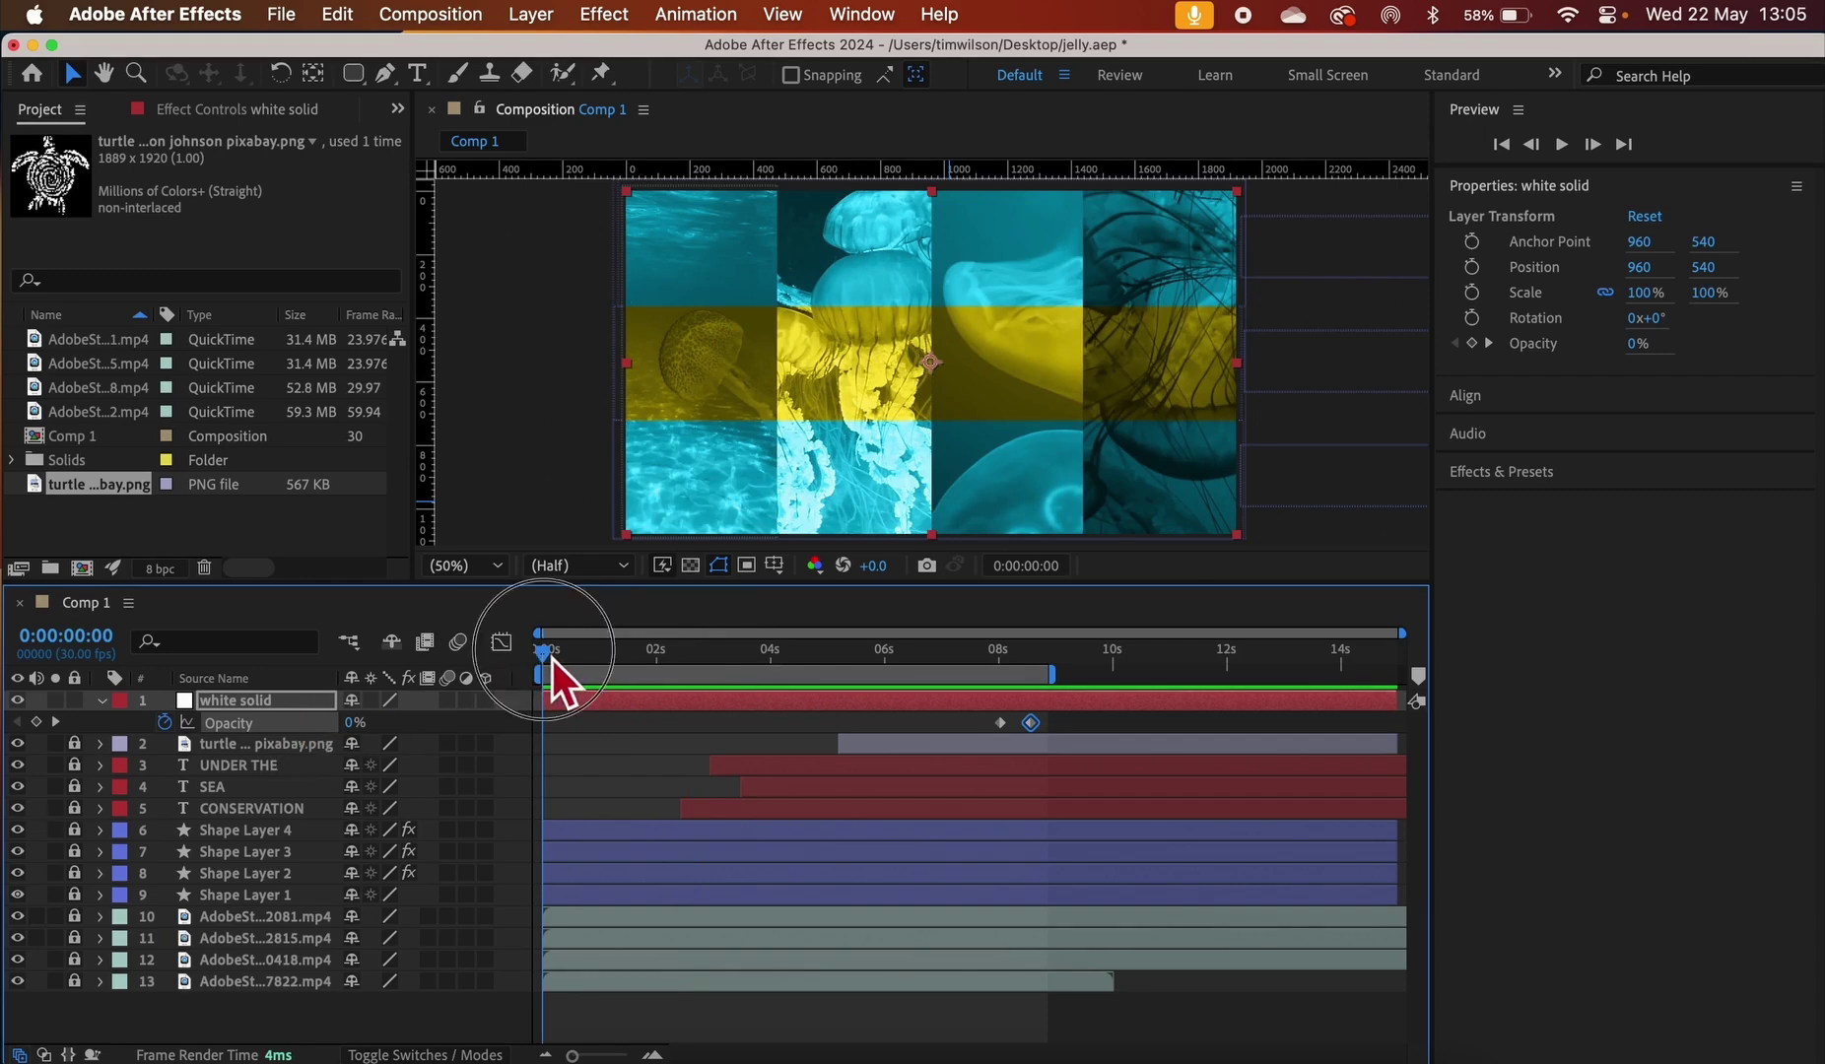
left_click(38, 723)
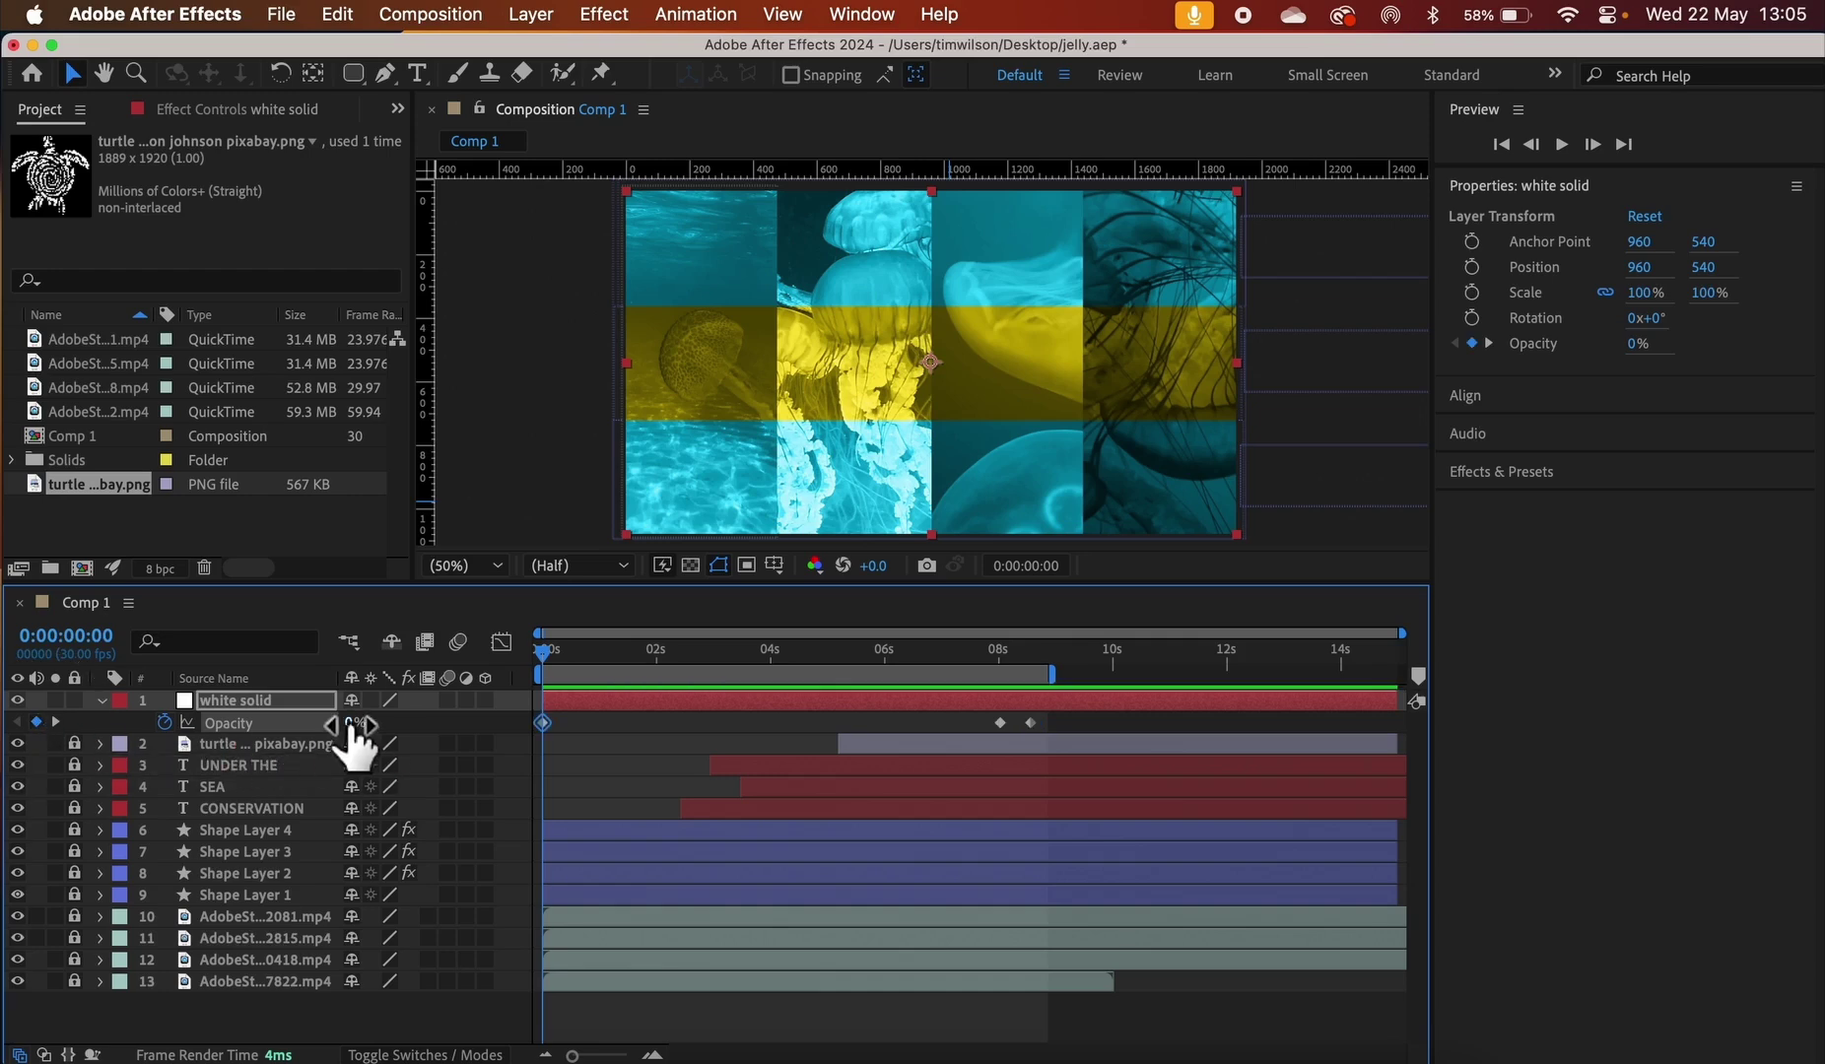
left_click_drag(552, 657, 550, 661)
left_click_drag(556, 732, 576, 730)
left_click(553, 663)
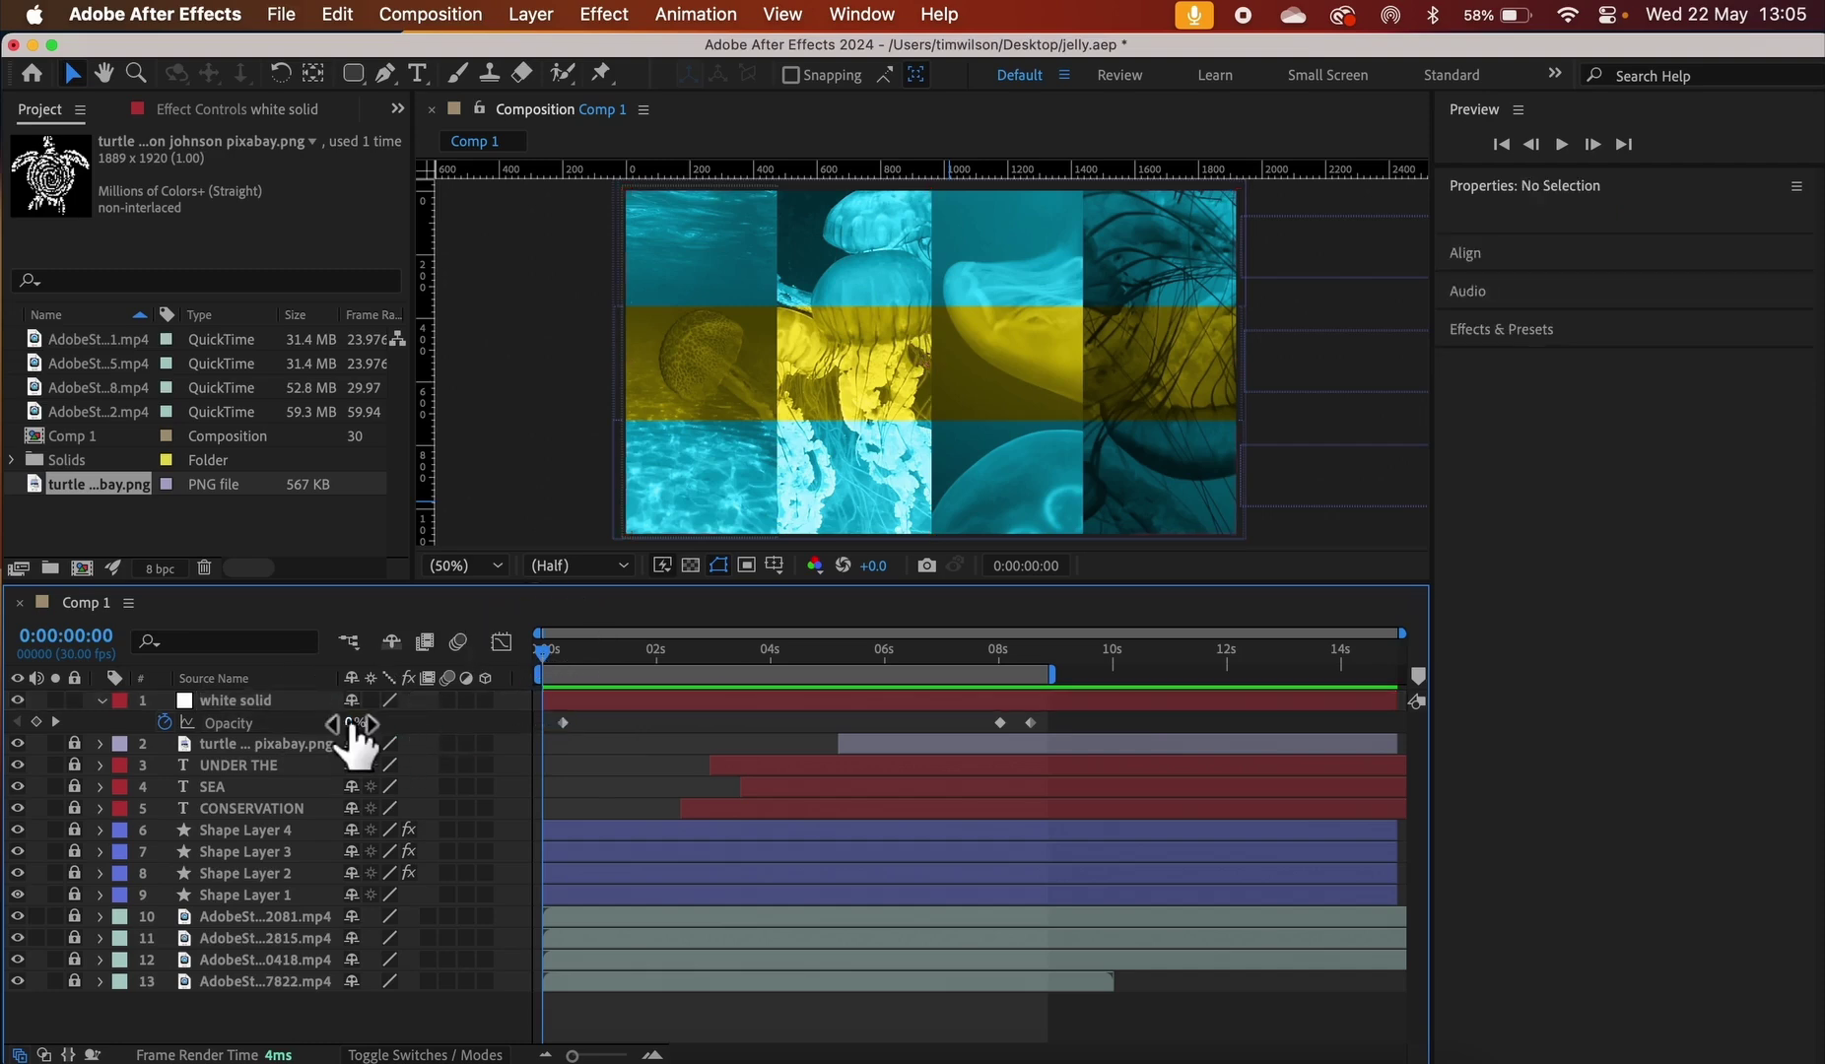
left_click_drag(352, 722, 556, 737)
left_click(581, 698)
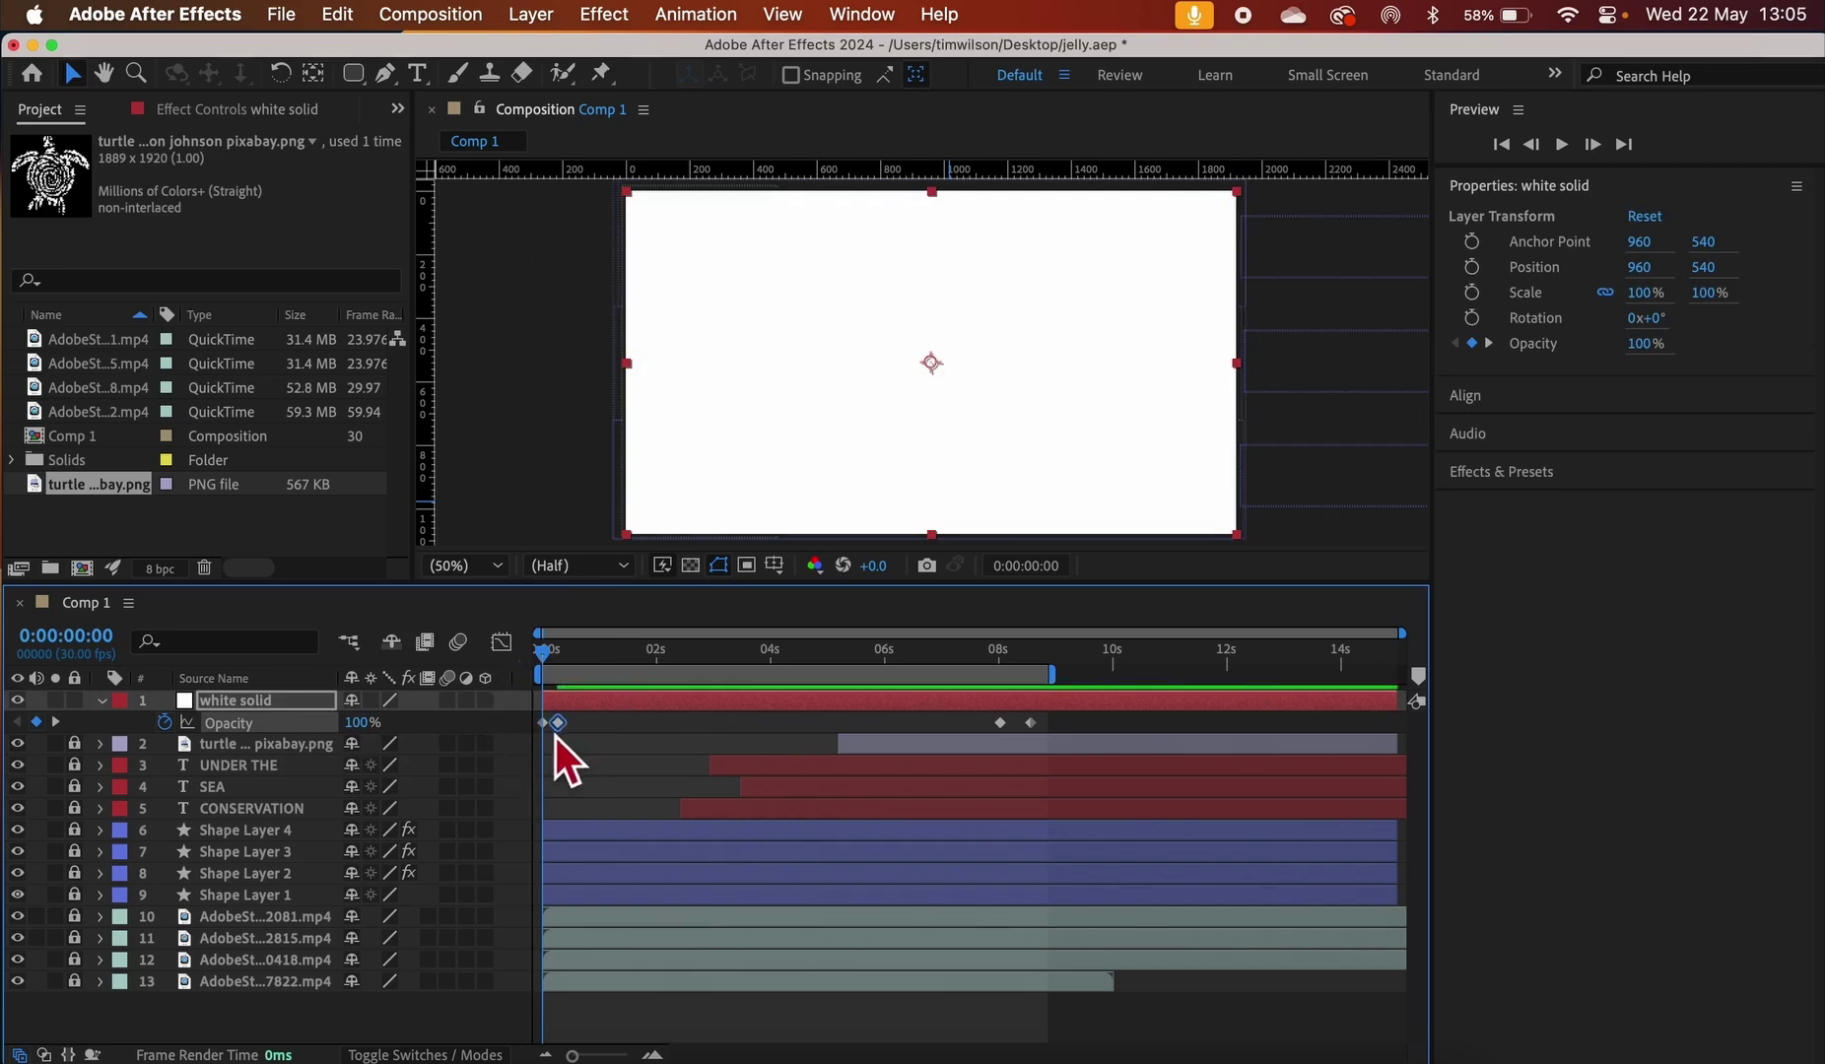
Shorten the opening fade by moving the white solid's 0% opacity keyframe closer to the start, and preview it from 0:00:00:00
left_click(553, 661)
left_click_drag(553, 661, 560, 730)
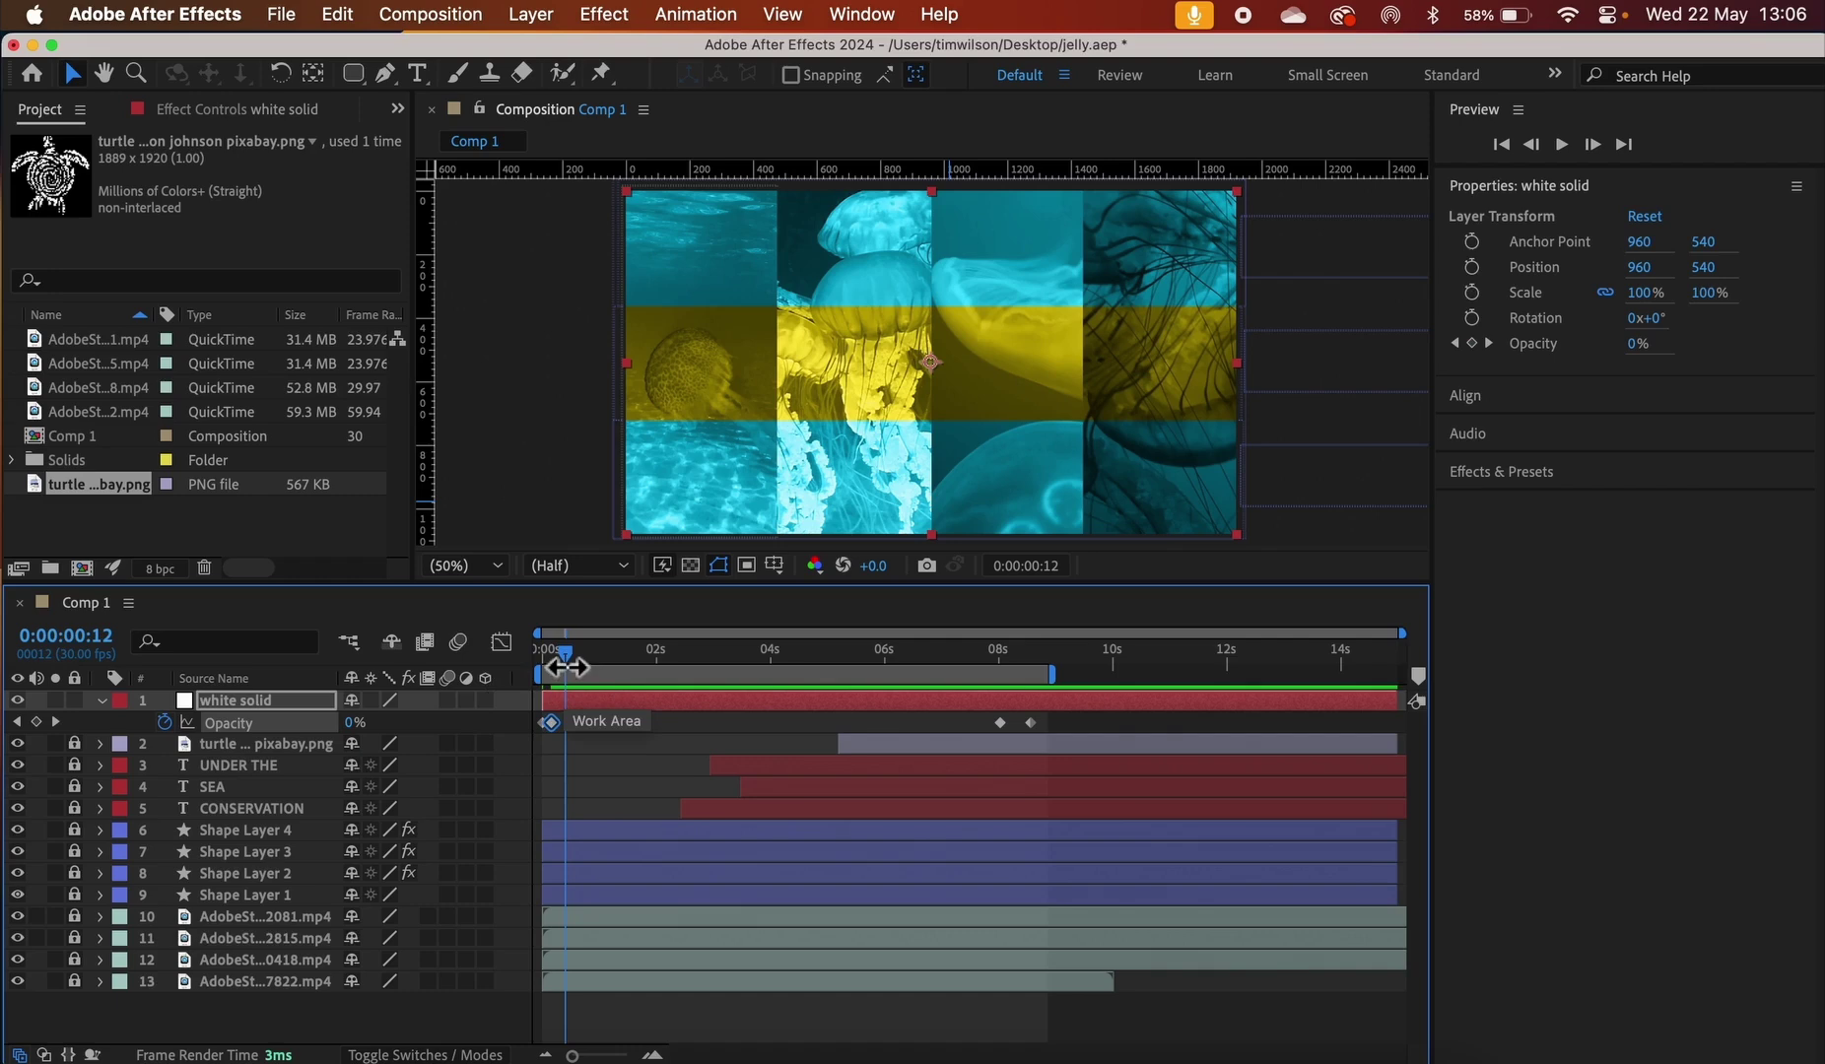
left_click_drag(574, 664, 505, 664)
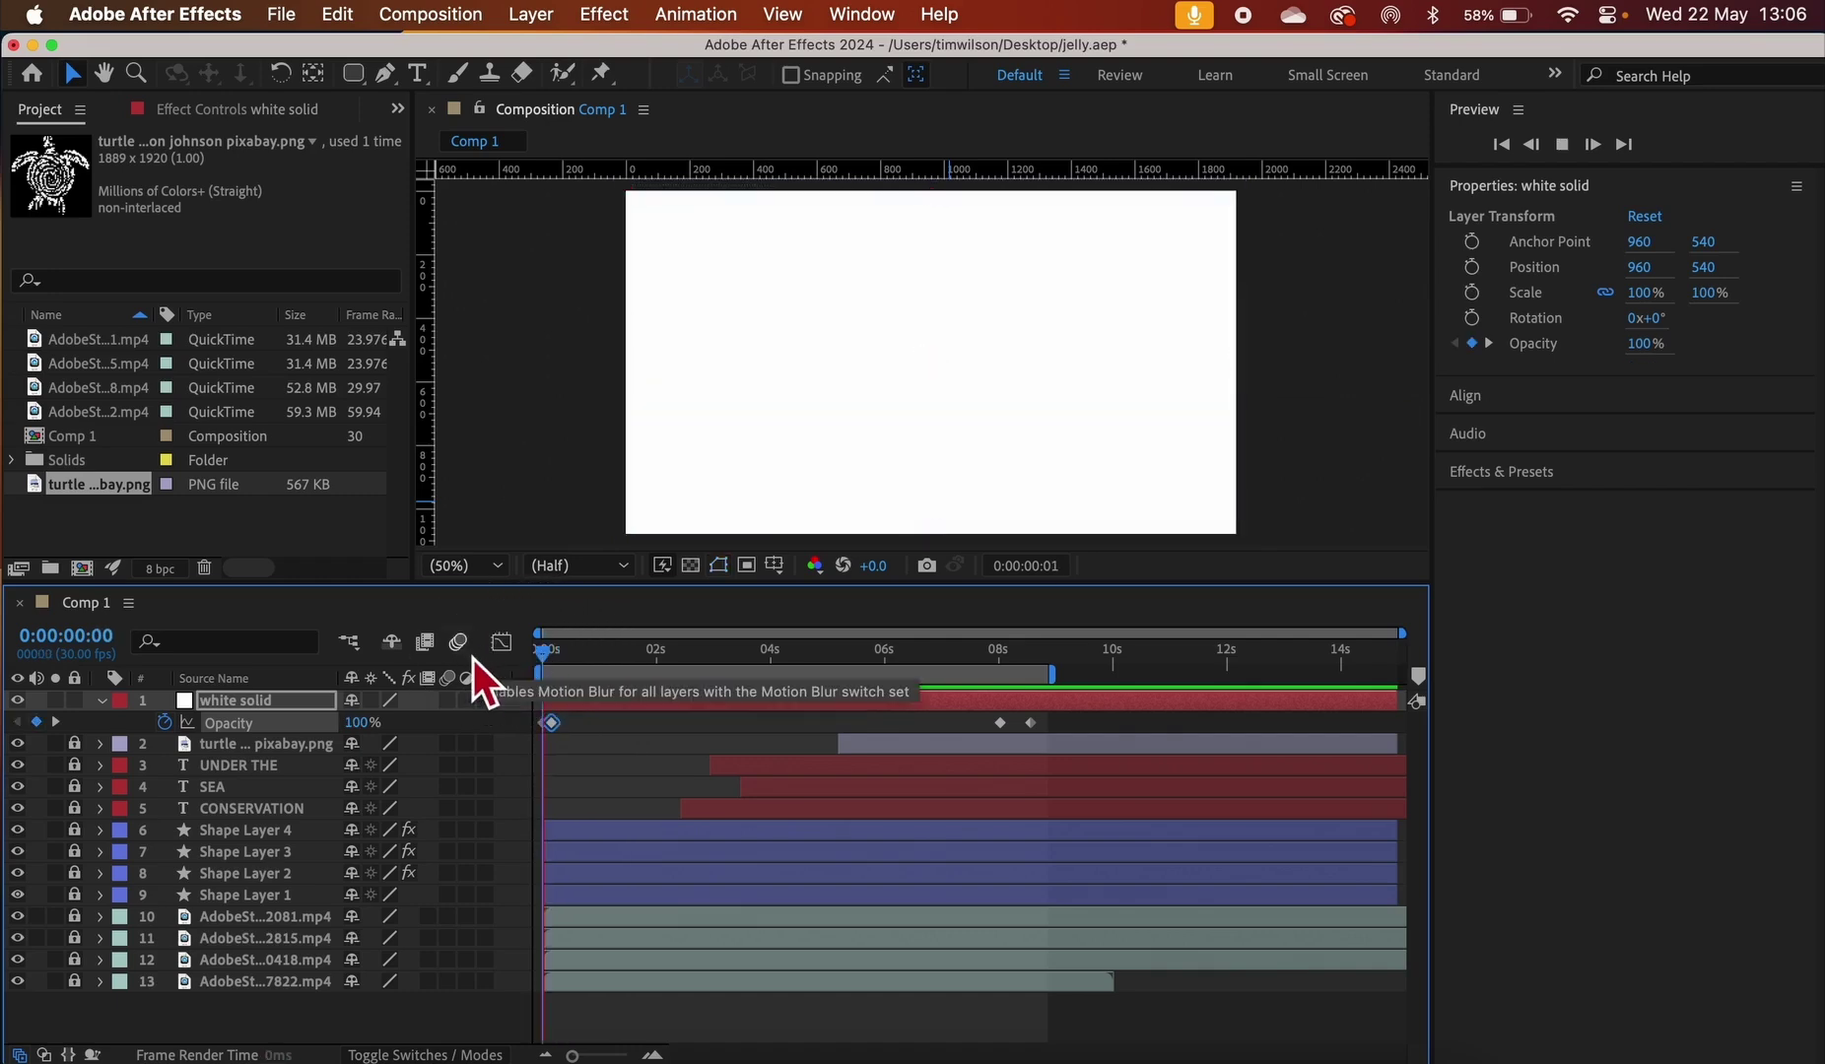
Preview the finished composition through its opening and closing white fades, and save the project
key("space")
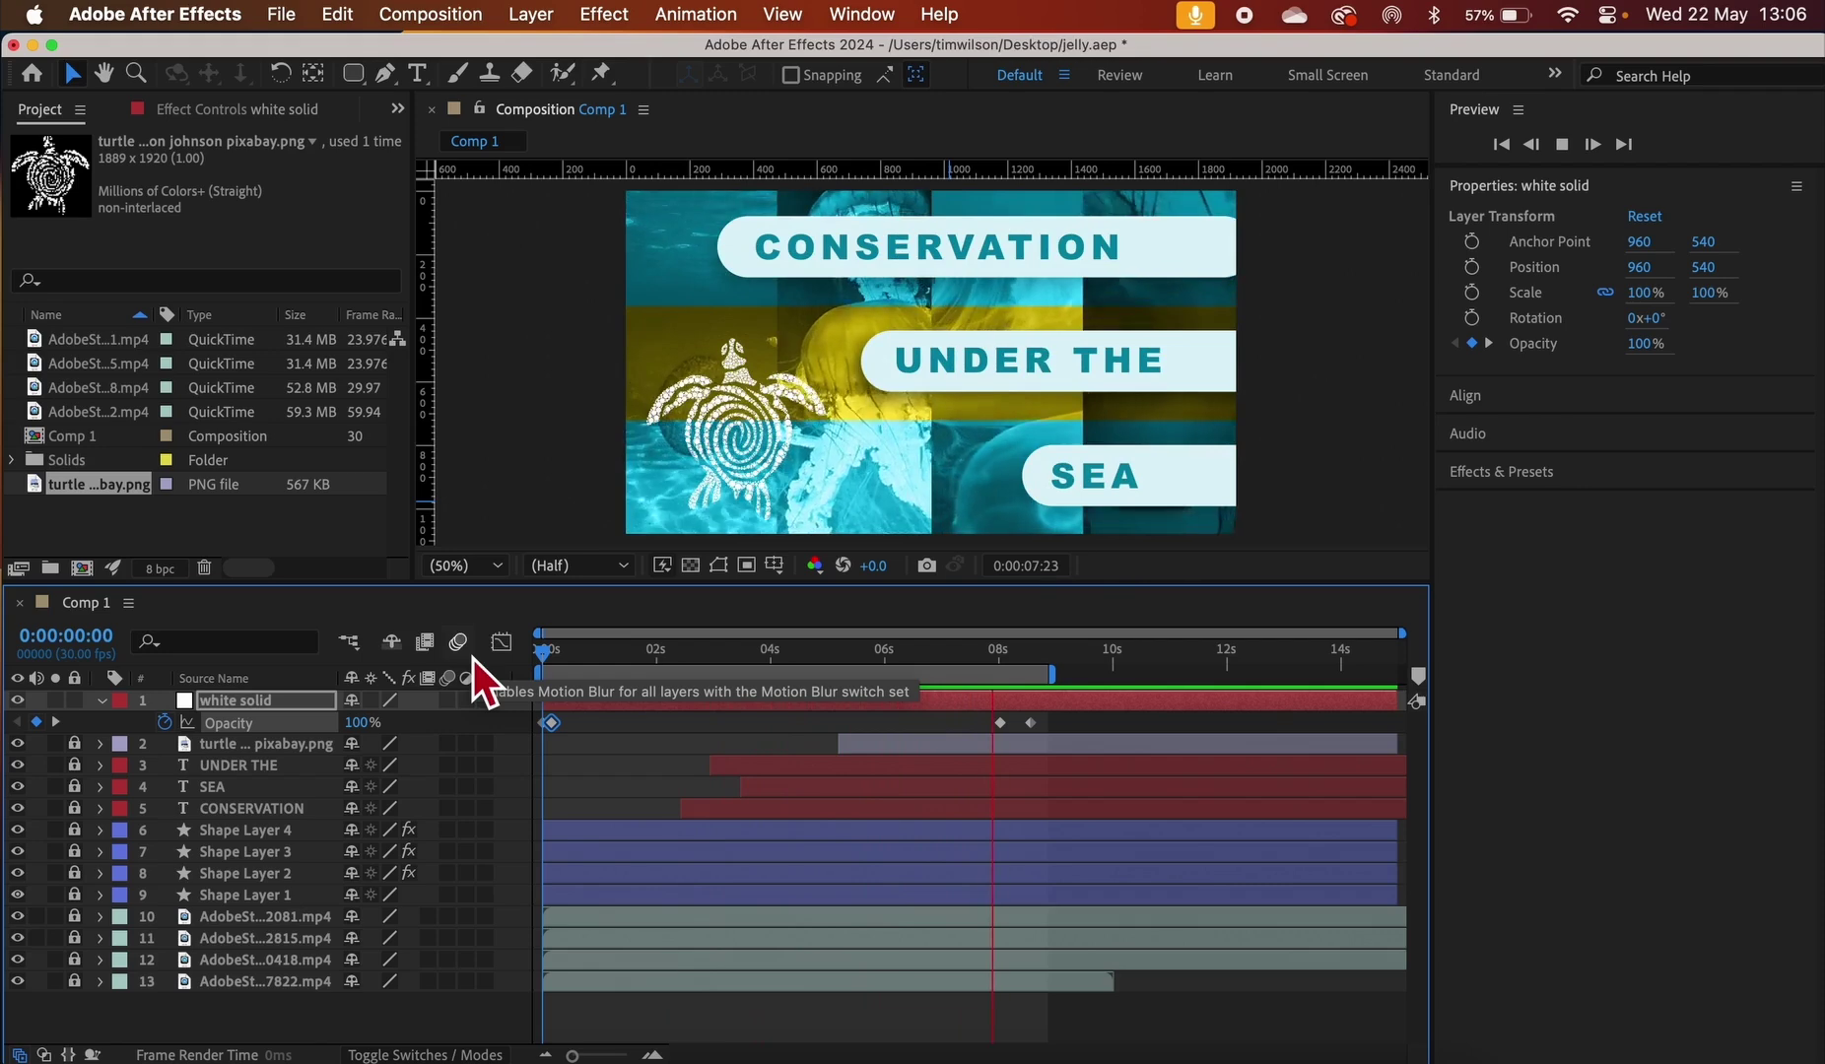
key("space")
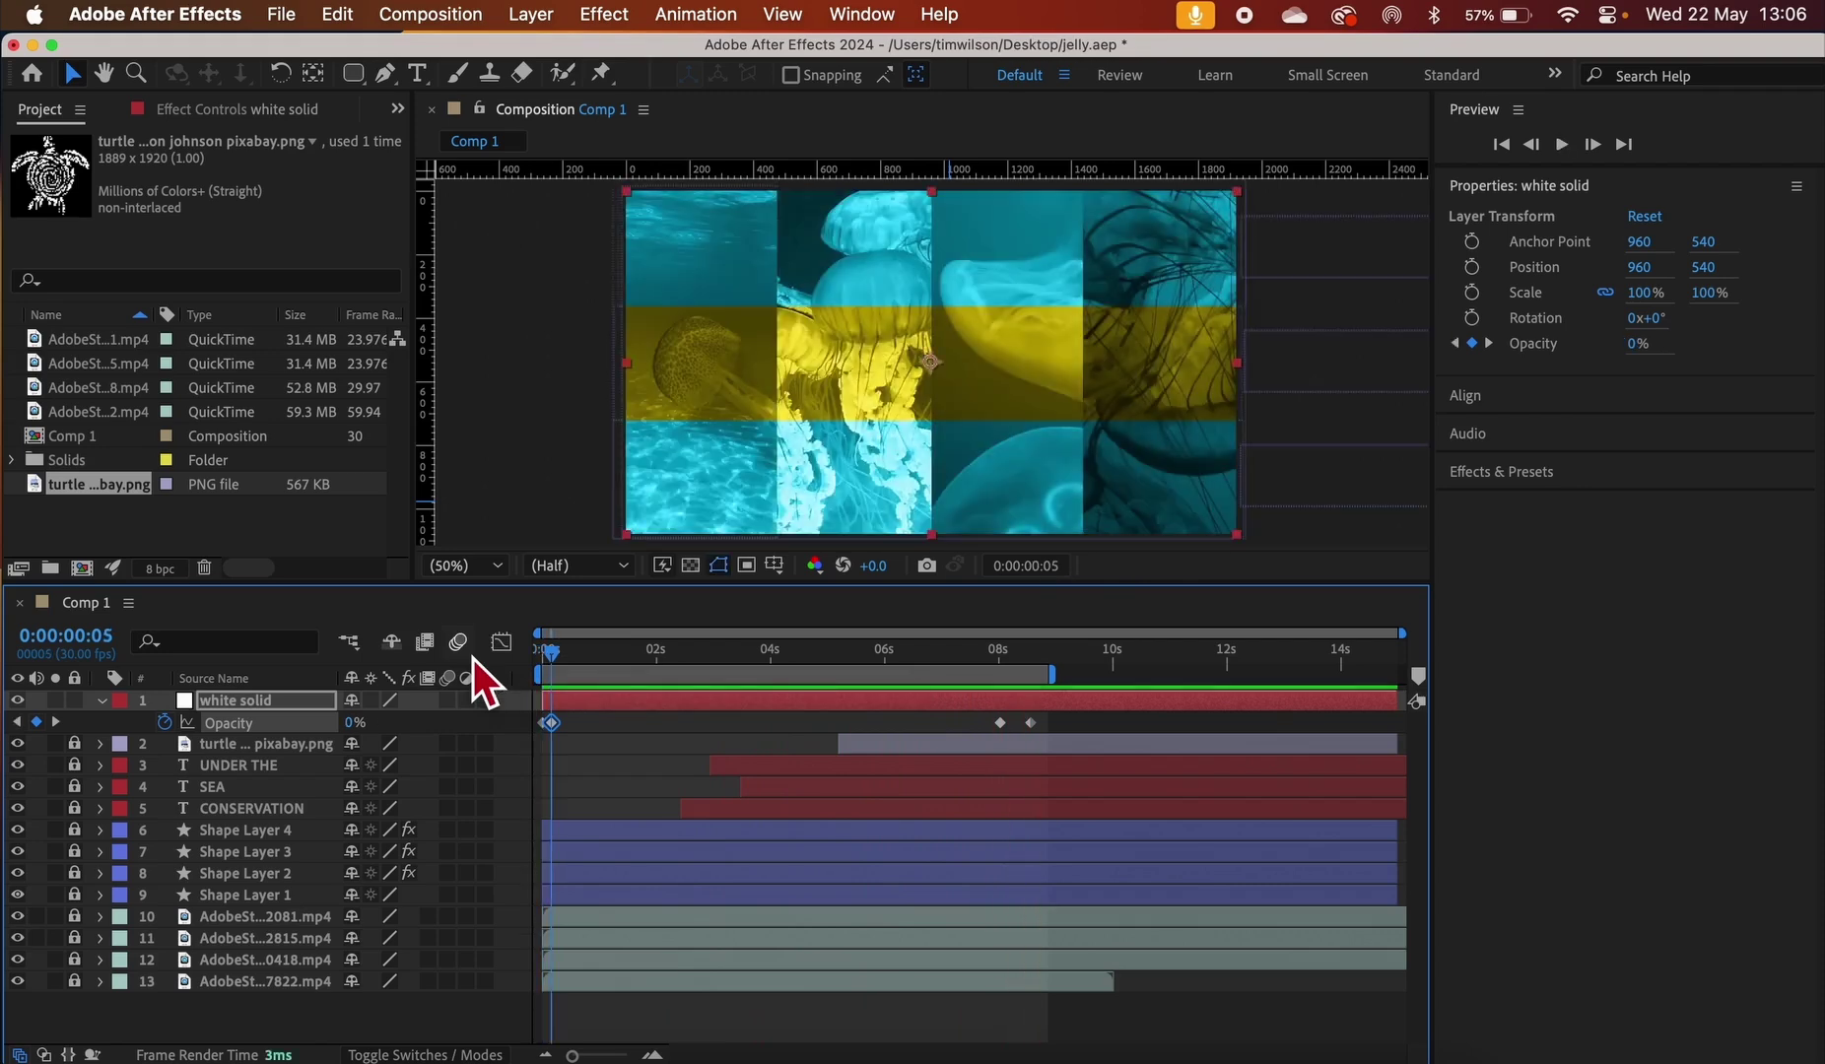
left_click(282, 13)
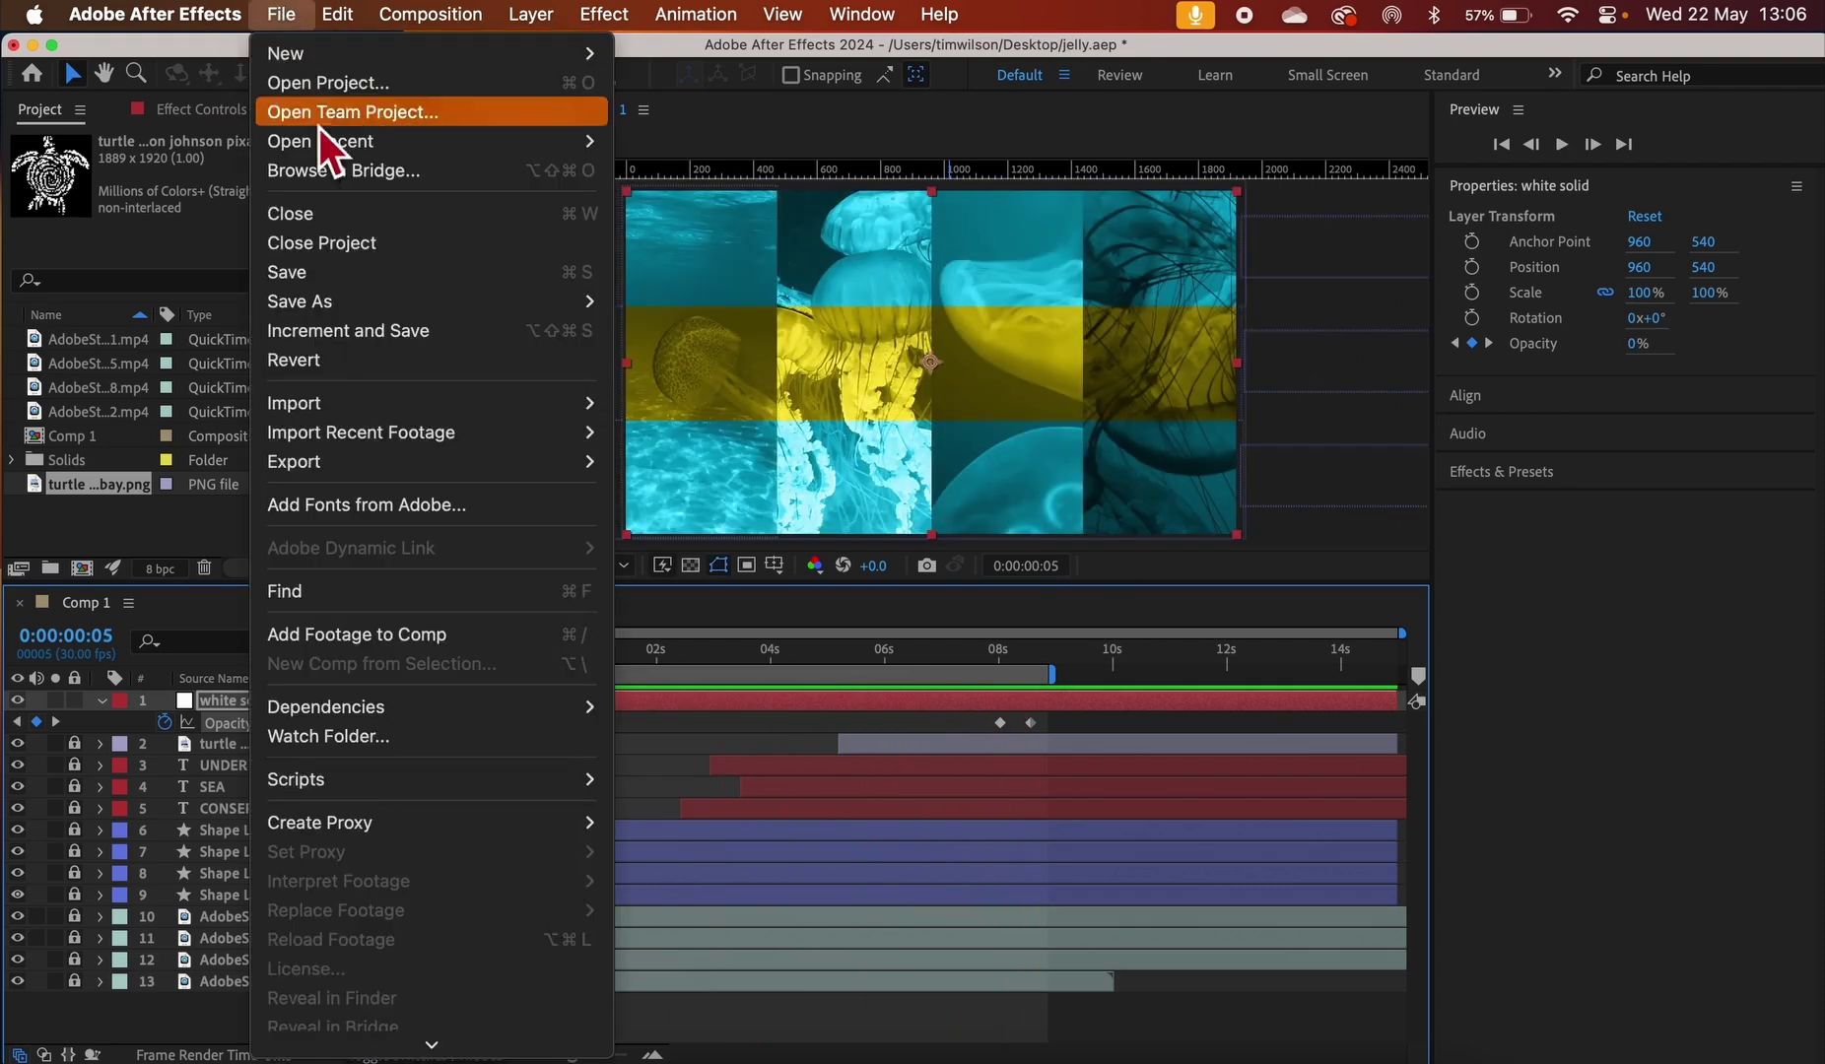
left_click(301, 283)
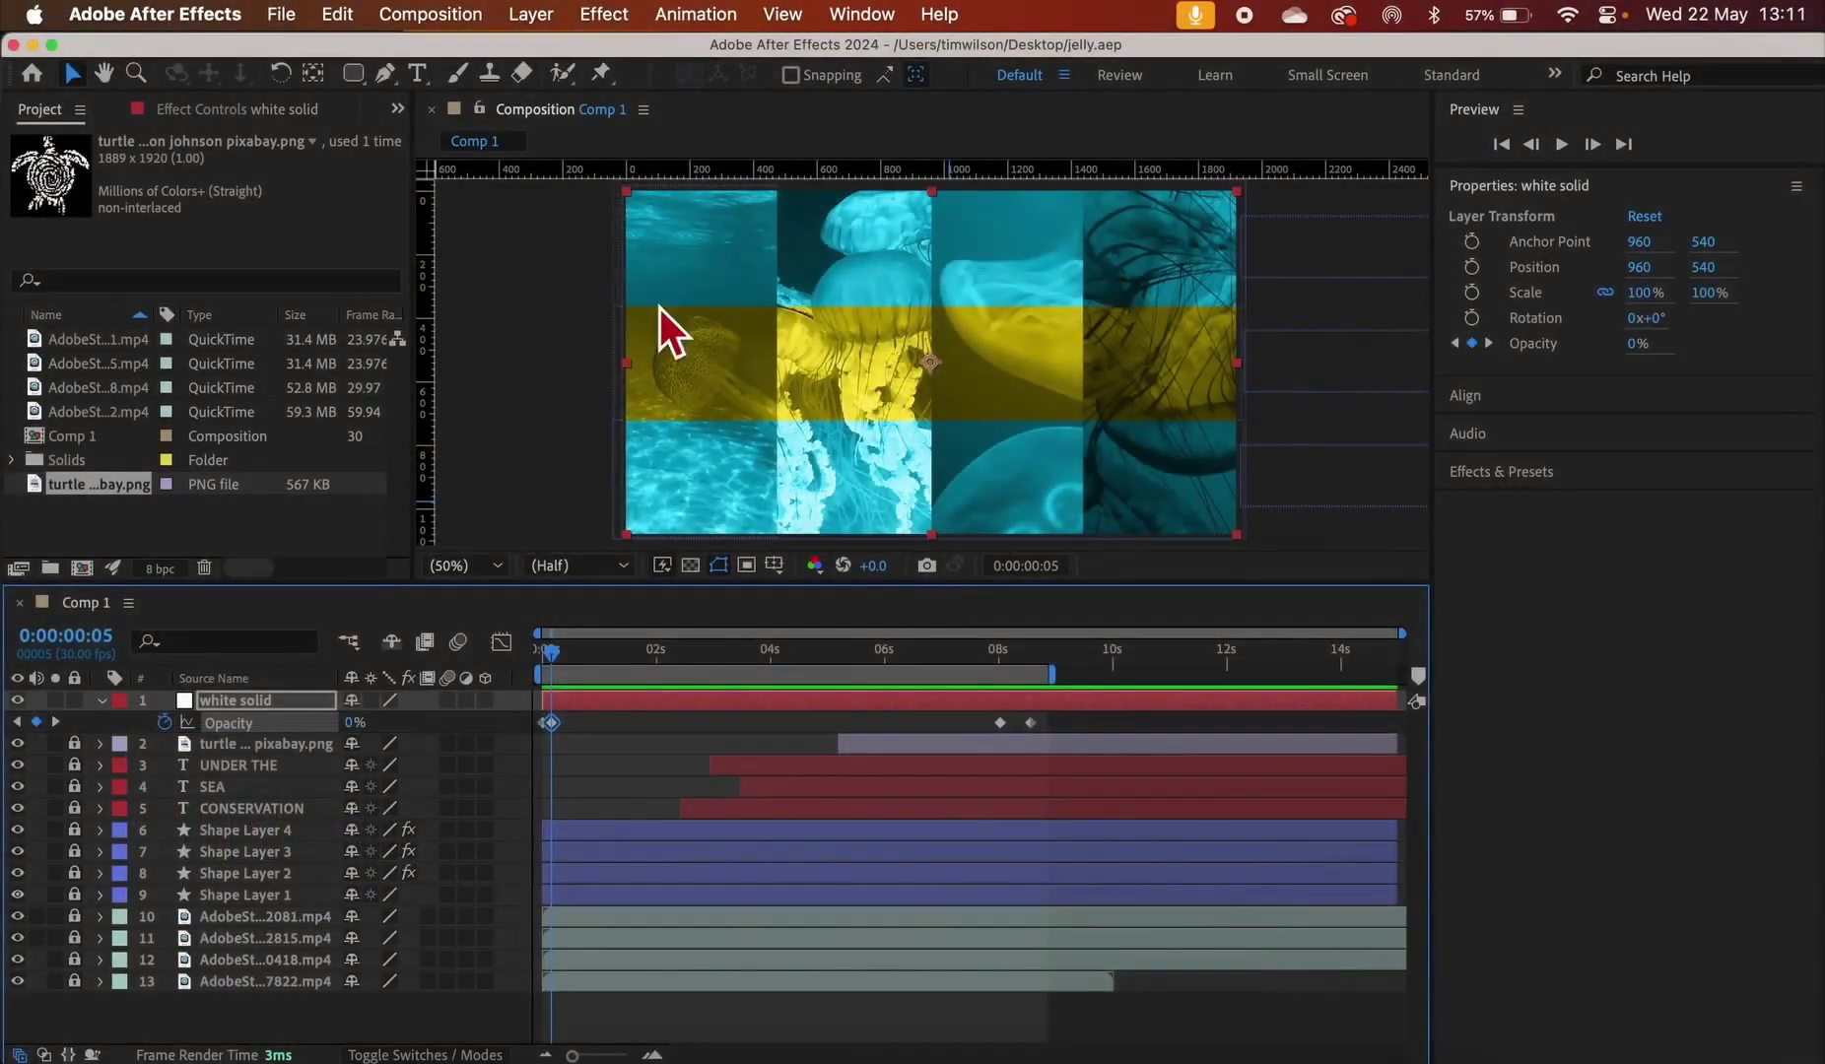
Export Comp 1 to the Adobe Media Encoder queue and switch to Media Encoder
left_click(283, 16)
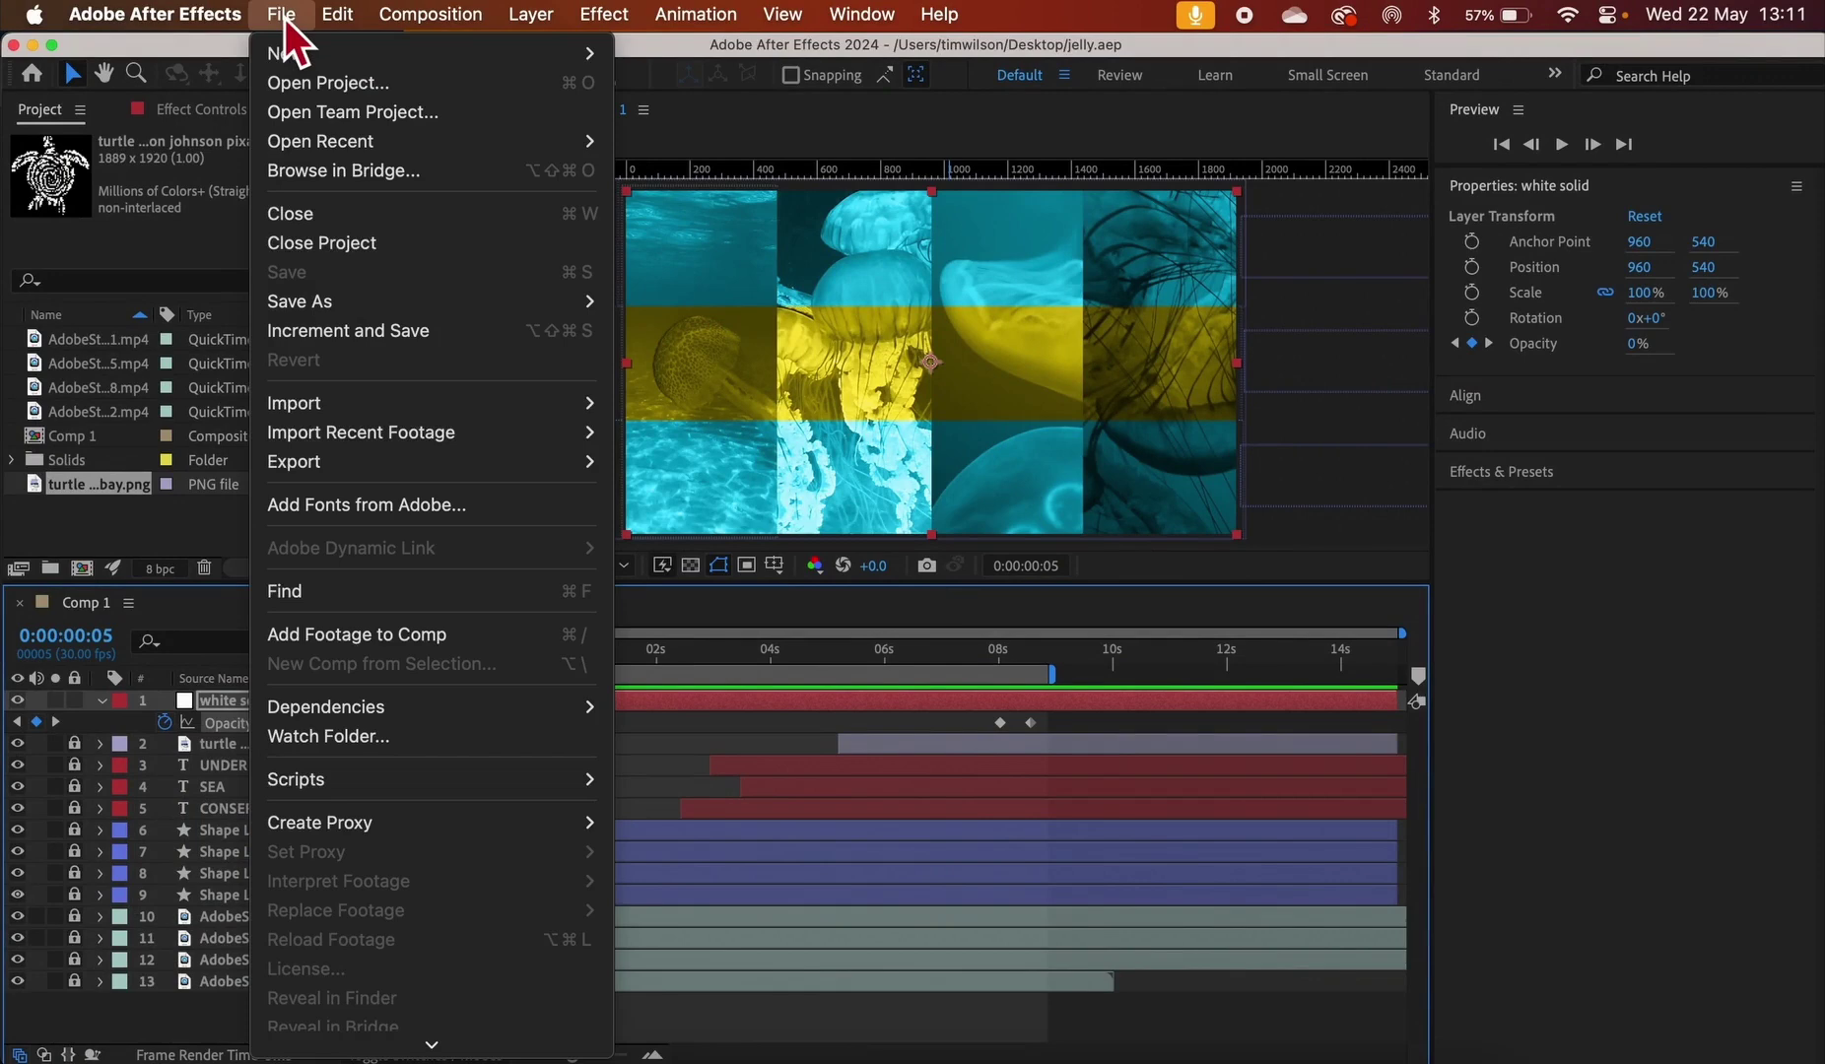
mouse_move(372, 473)
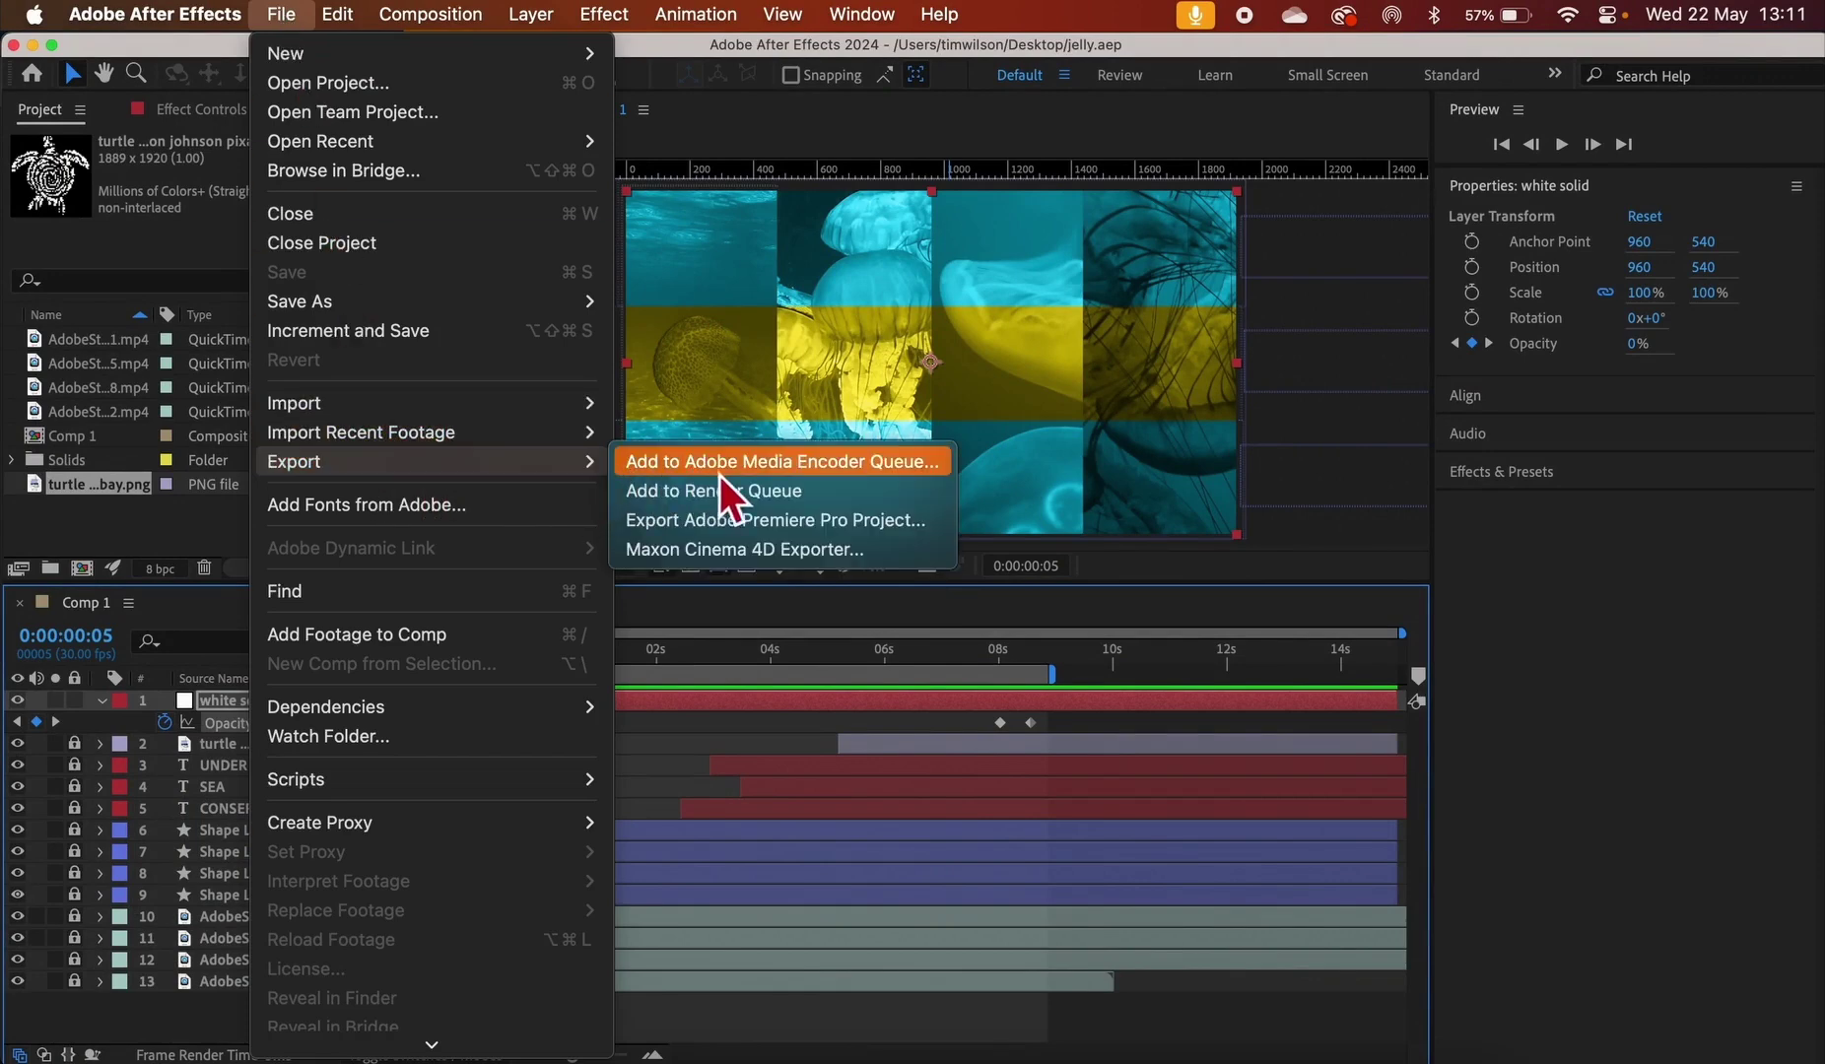
left_click(840, 470)
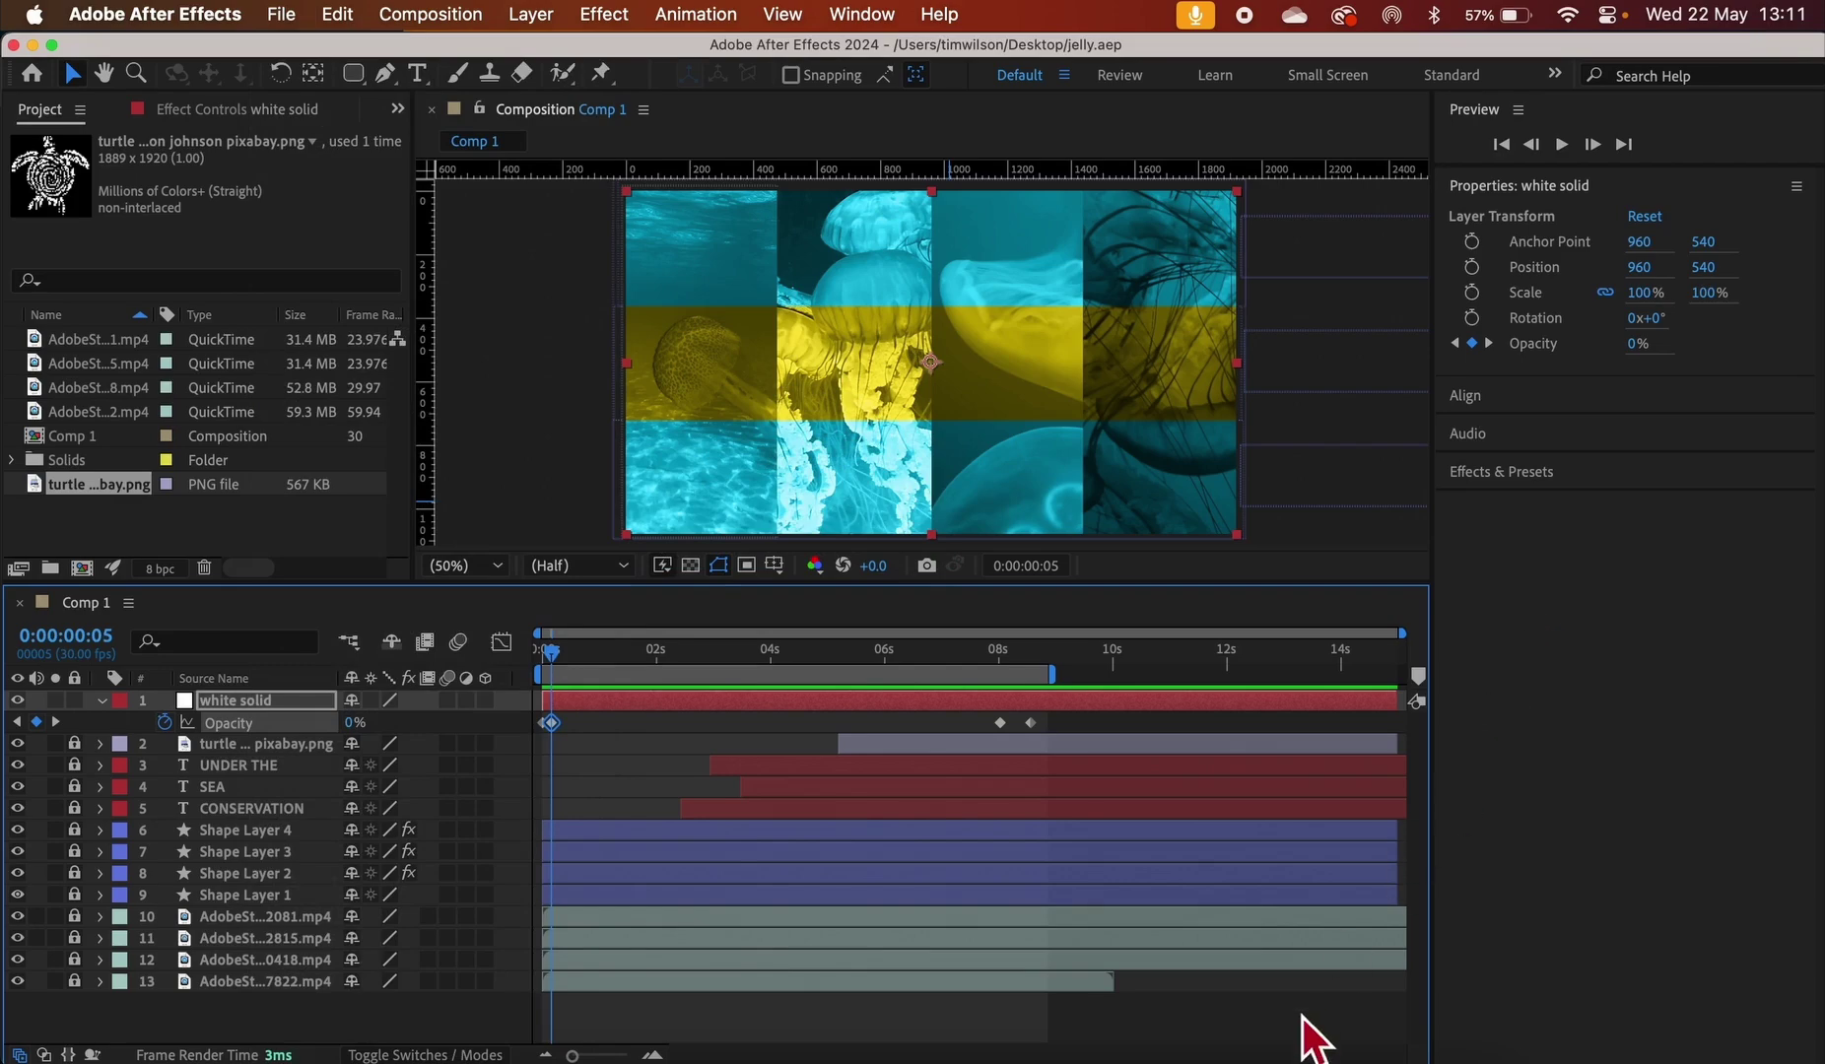
left_click(1239, 1050)
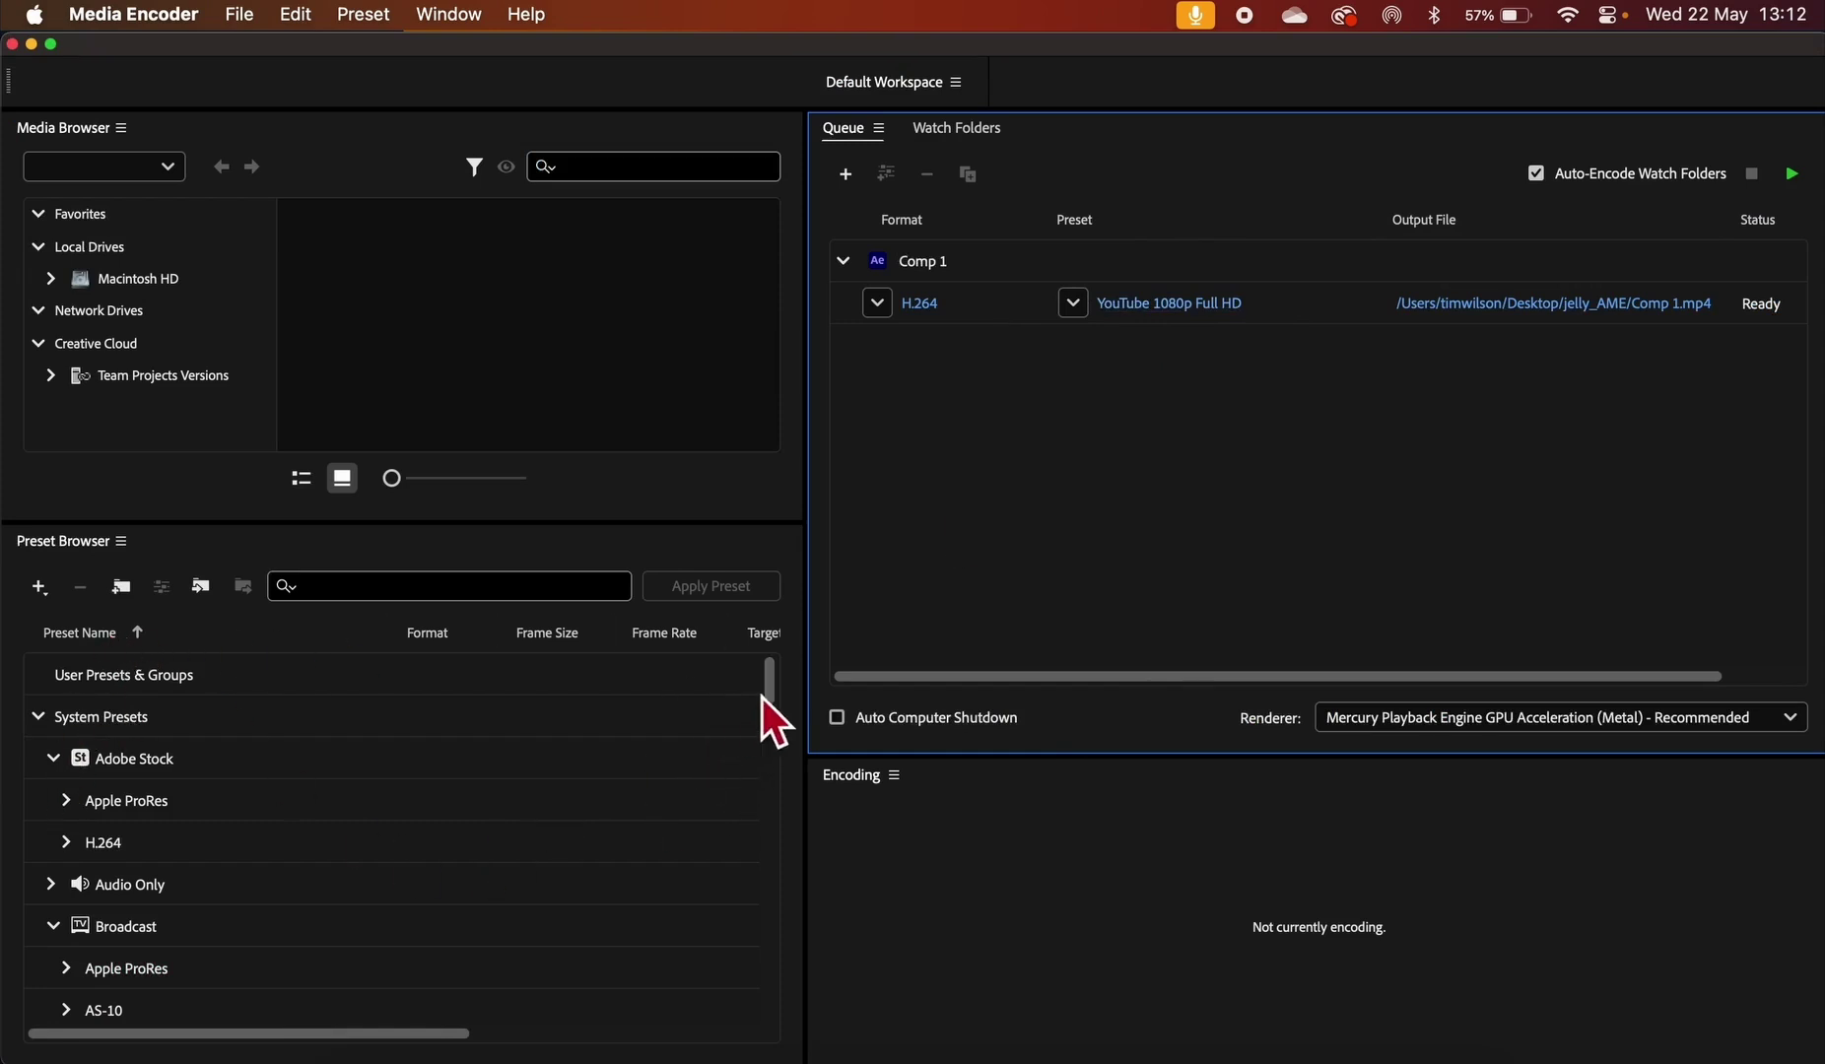
Apply the YouTube 1080p Full HD preset from the Social Media presets to the queued Comp 1 output
left_click_drag(778, 689, 759, 922)
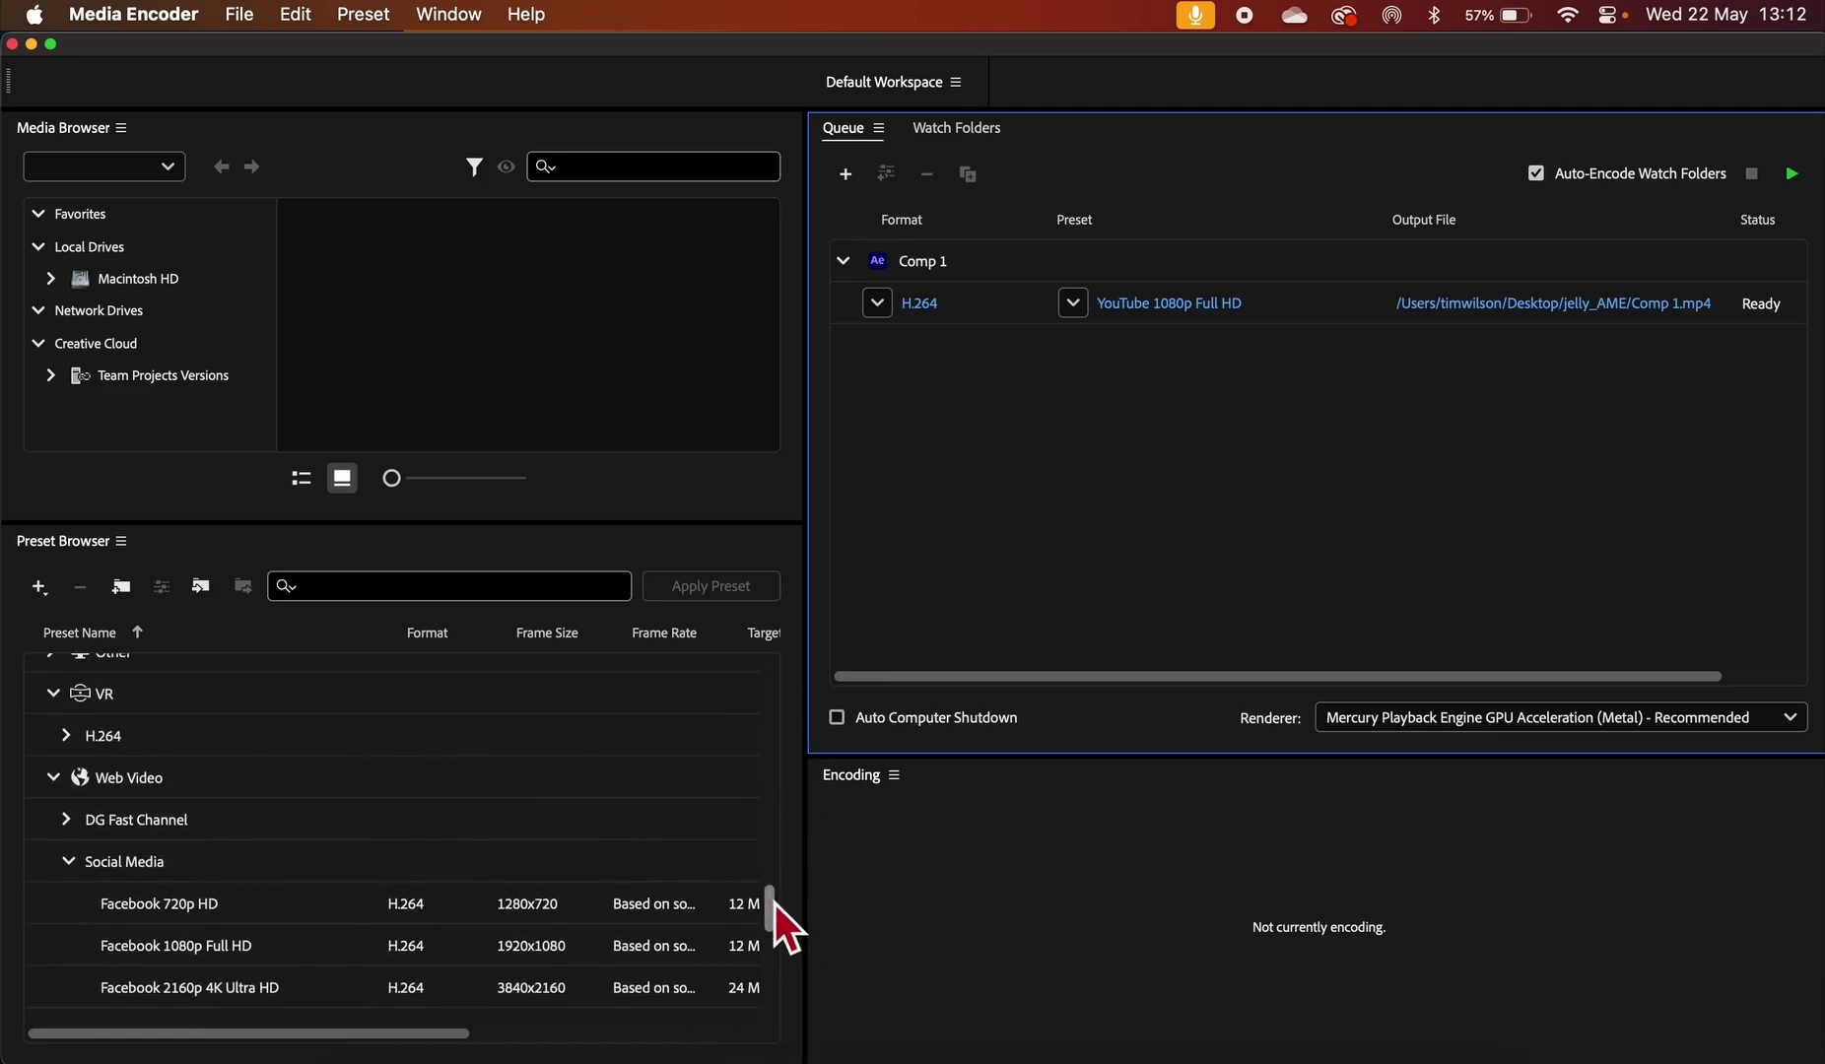
left_click_drag(775, 904, 779, 932)
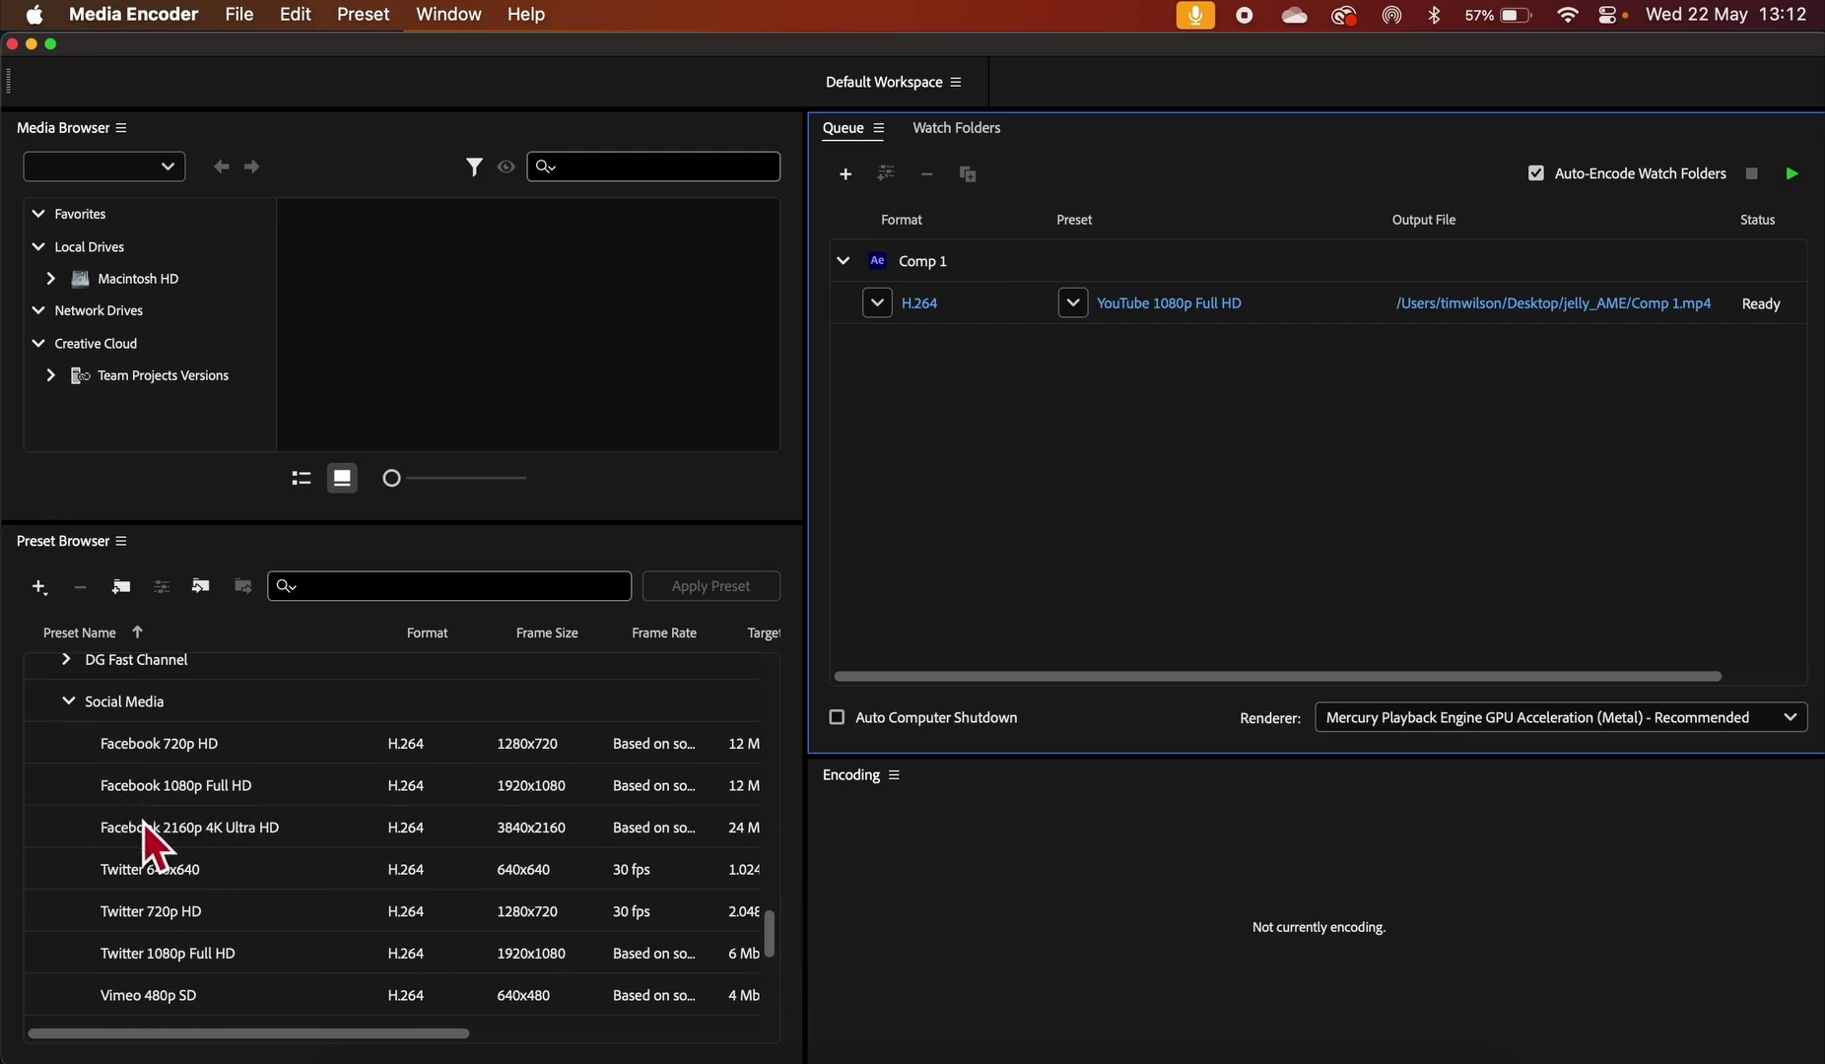
left_click_drag(775, 928, 779, 1001)
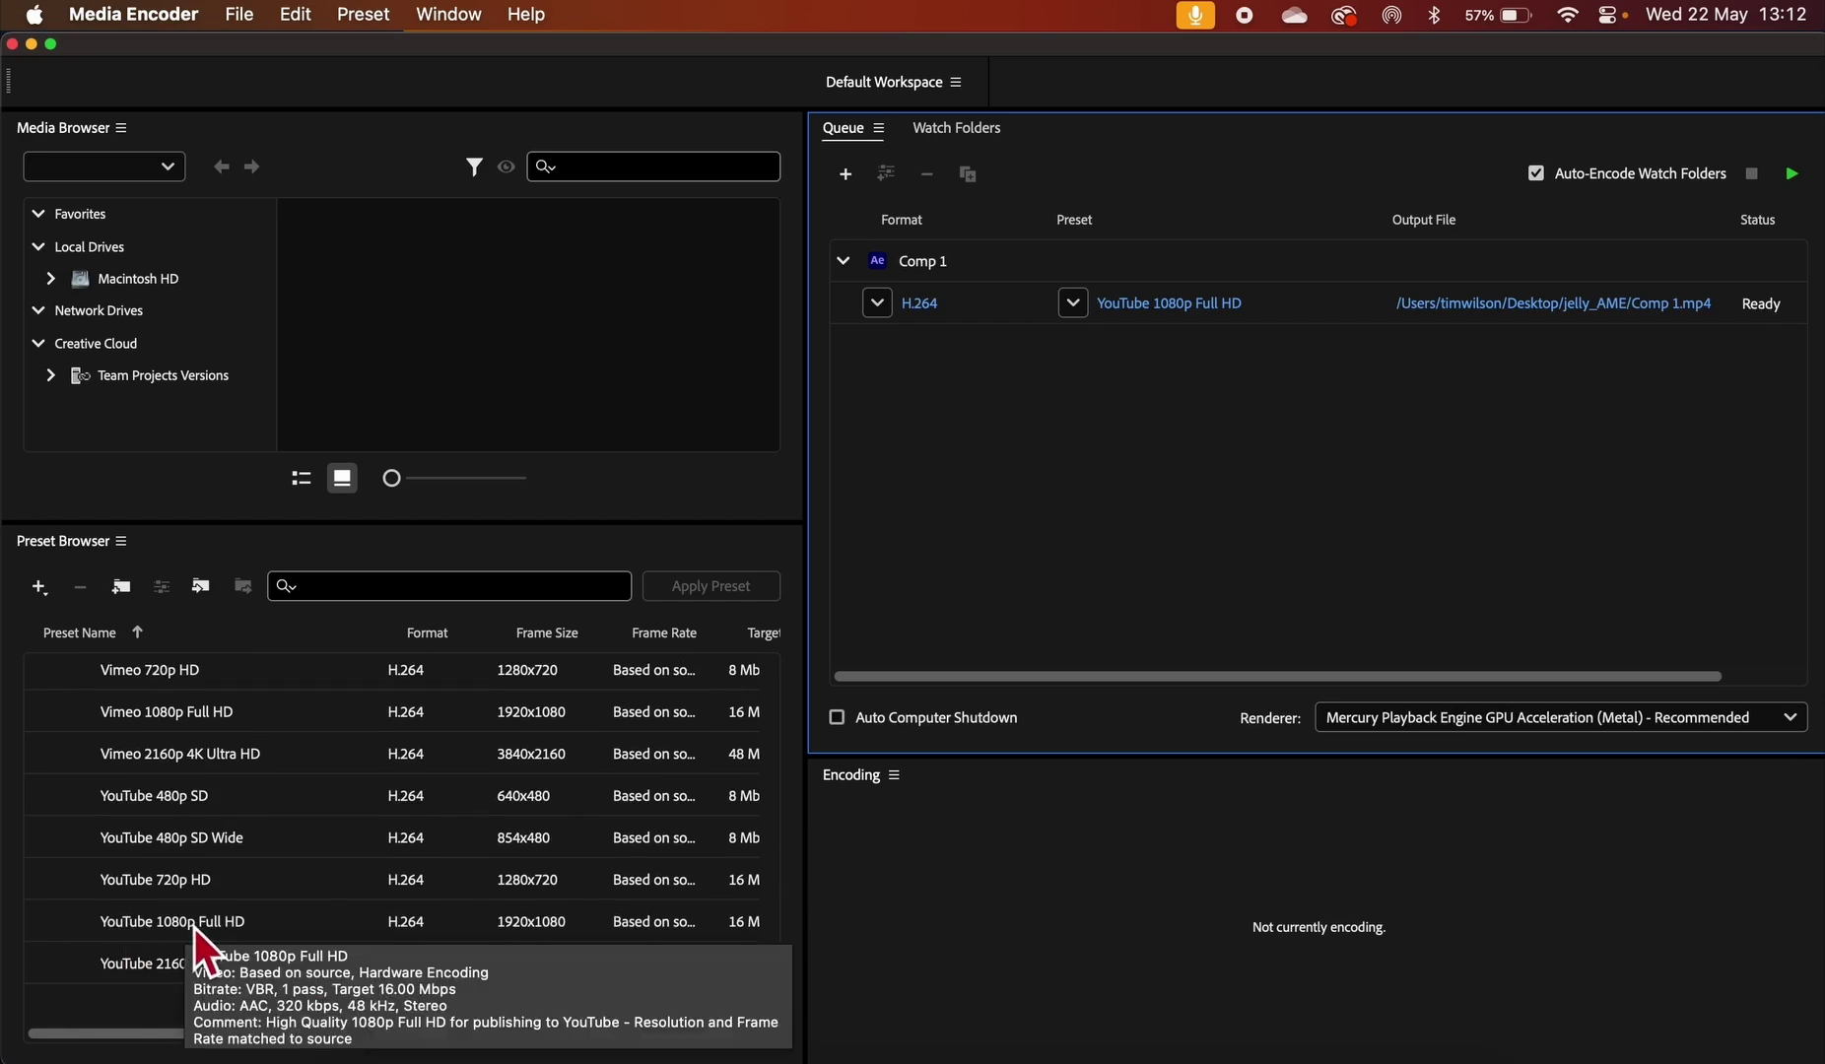
left_click_drag(194, 926, 1196, 329)
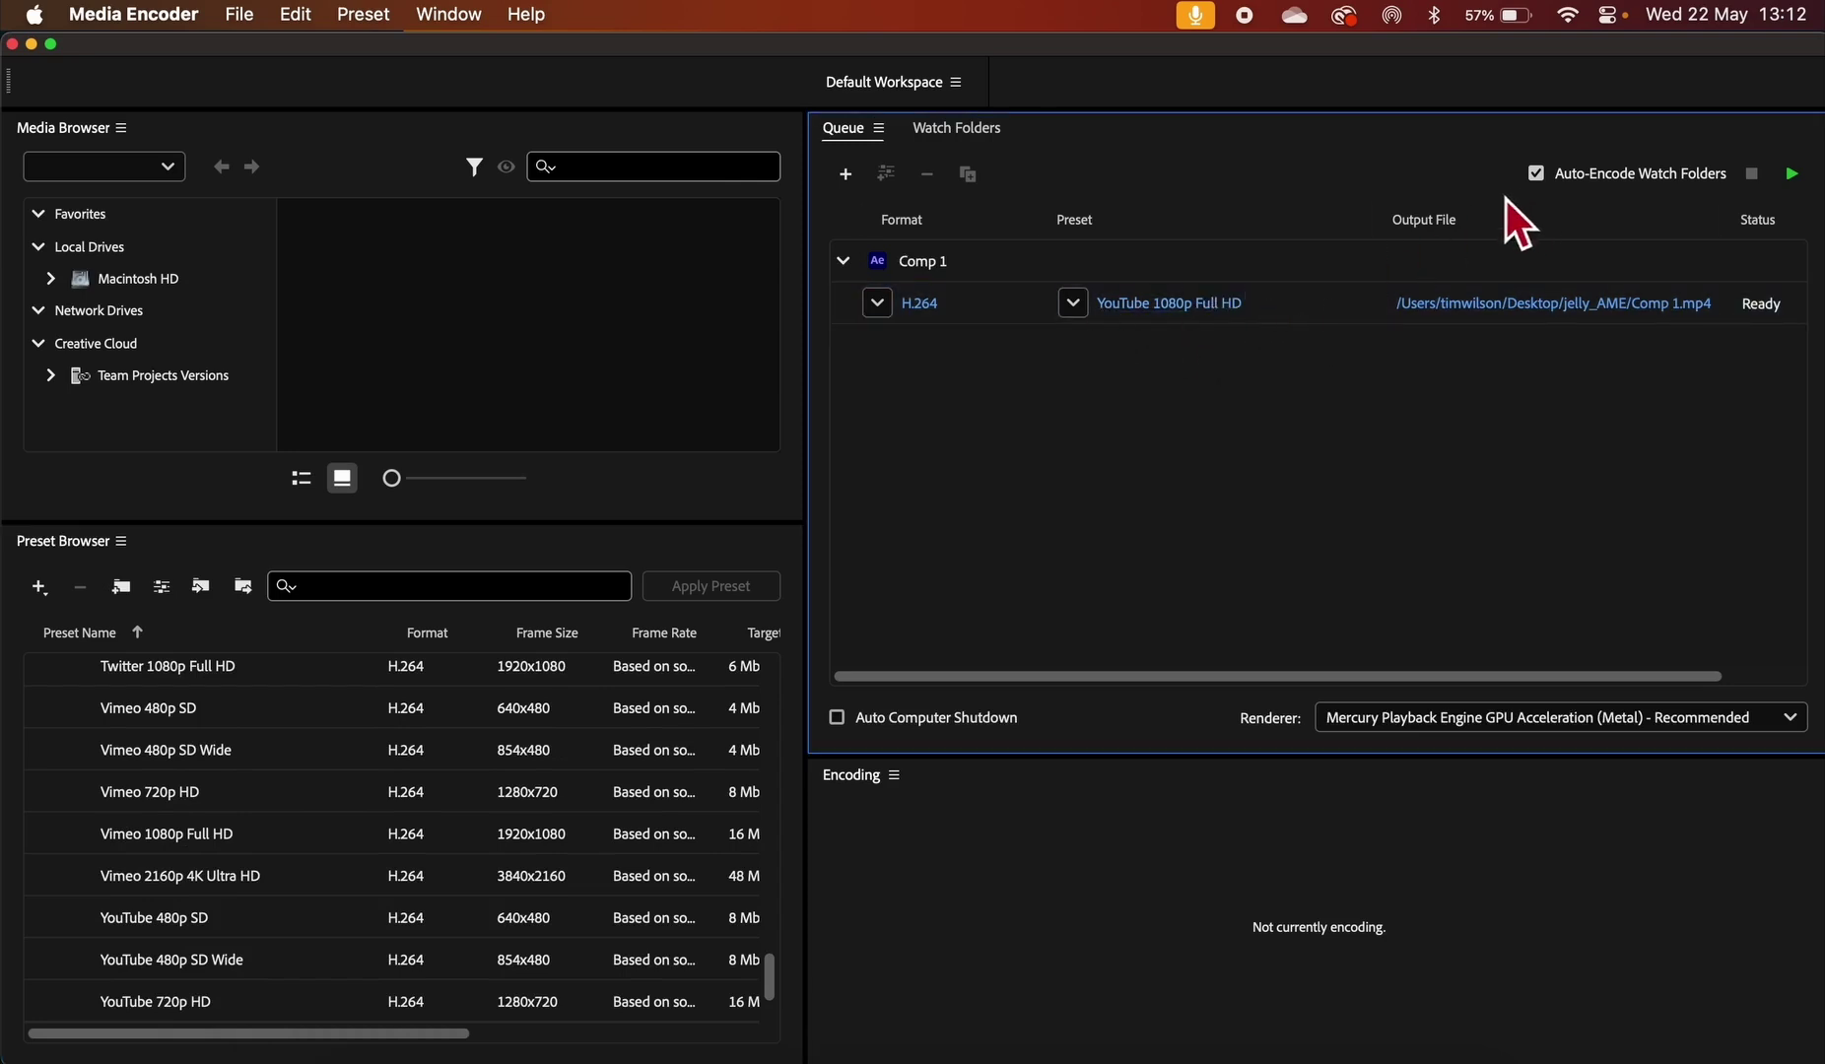
Set the output file to jelly conserve in MP4 format on the Desktop, and encode the queue
left_click(1496, 308)
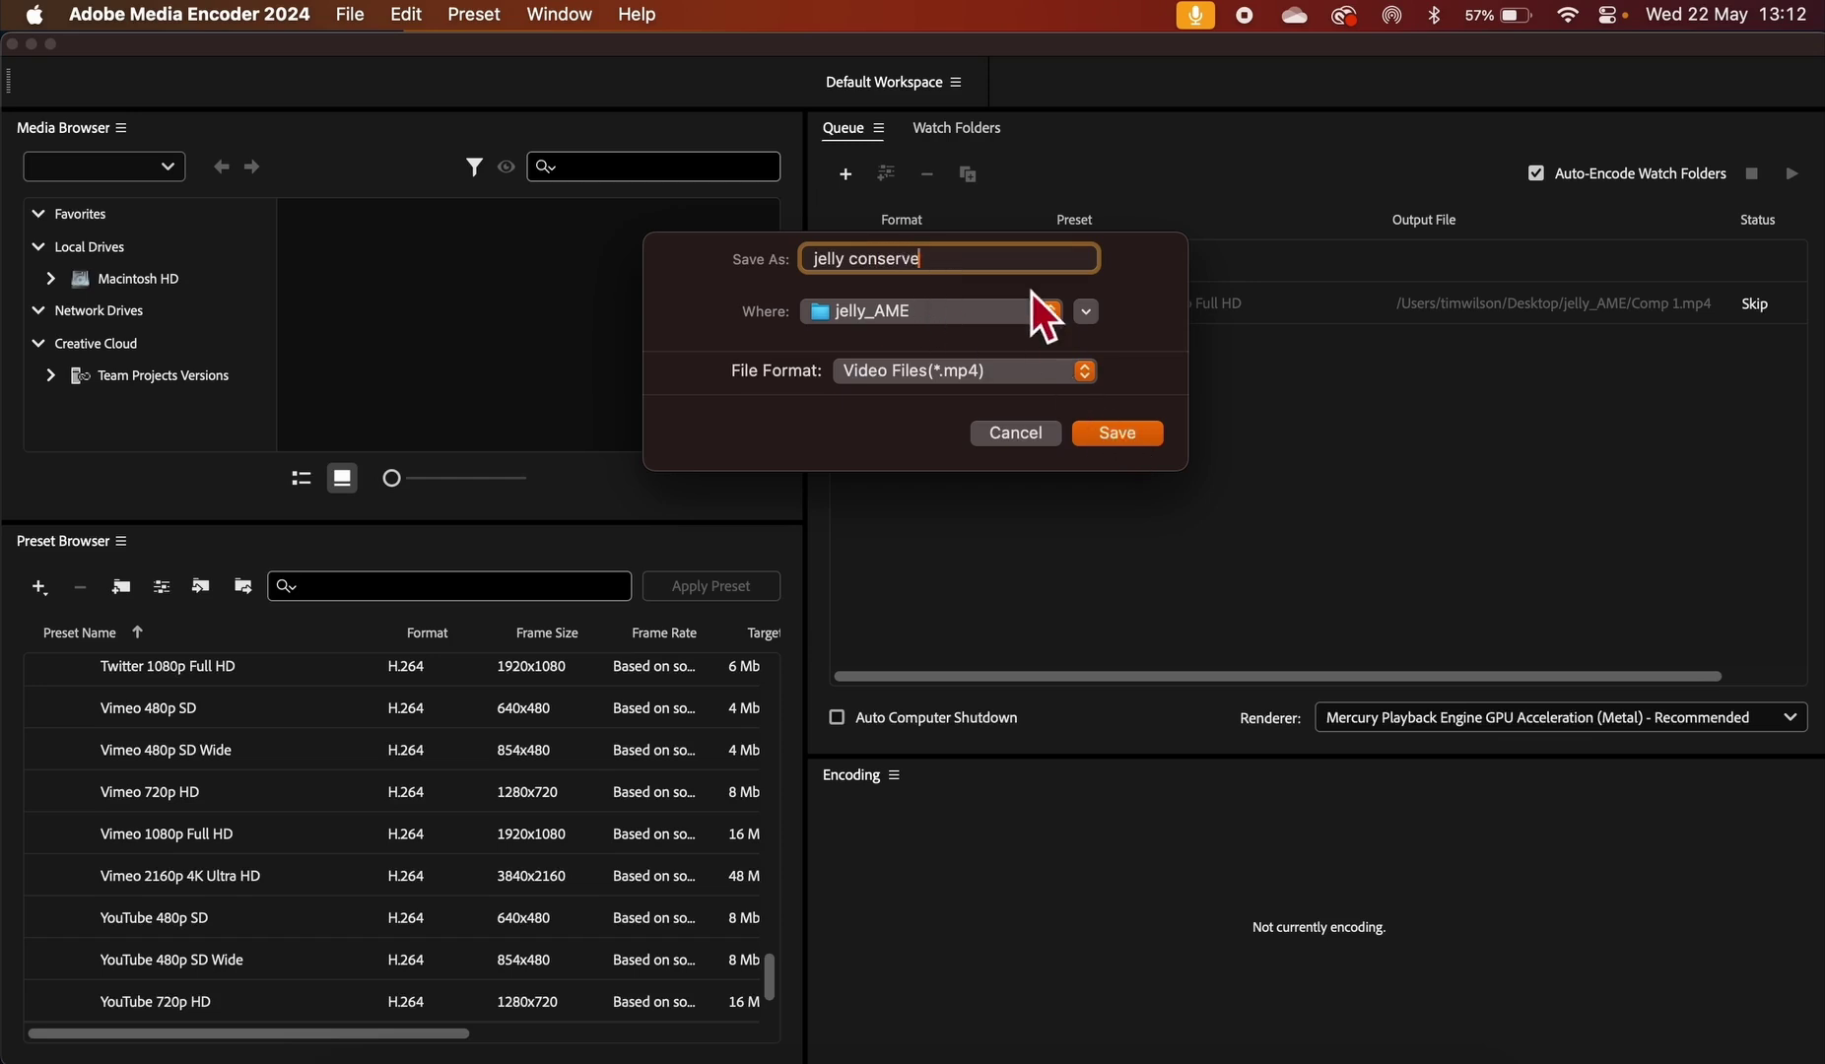
left_click(1055, 310)
left_click(897, 345)
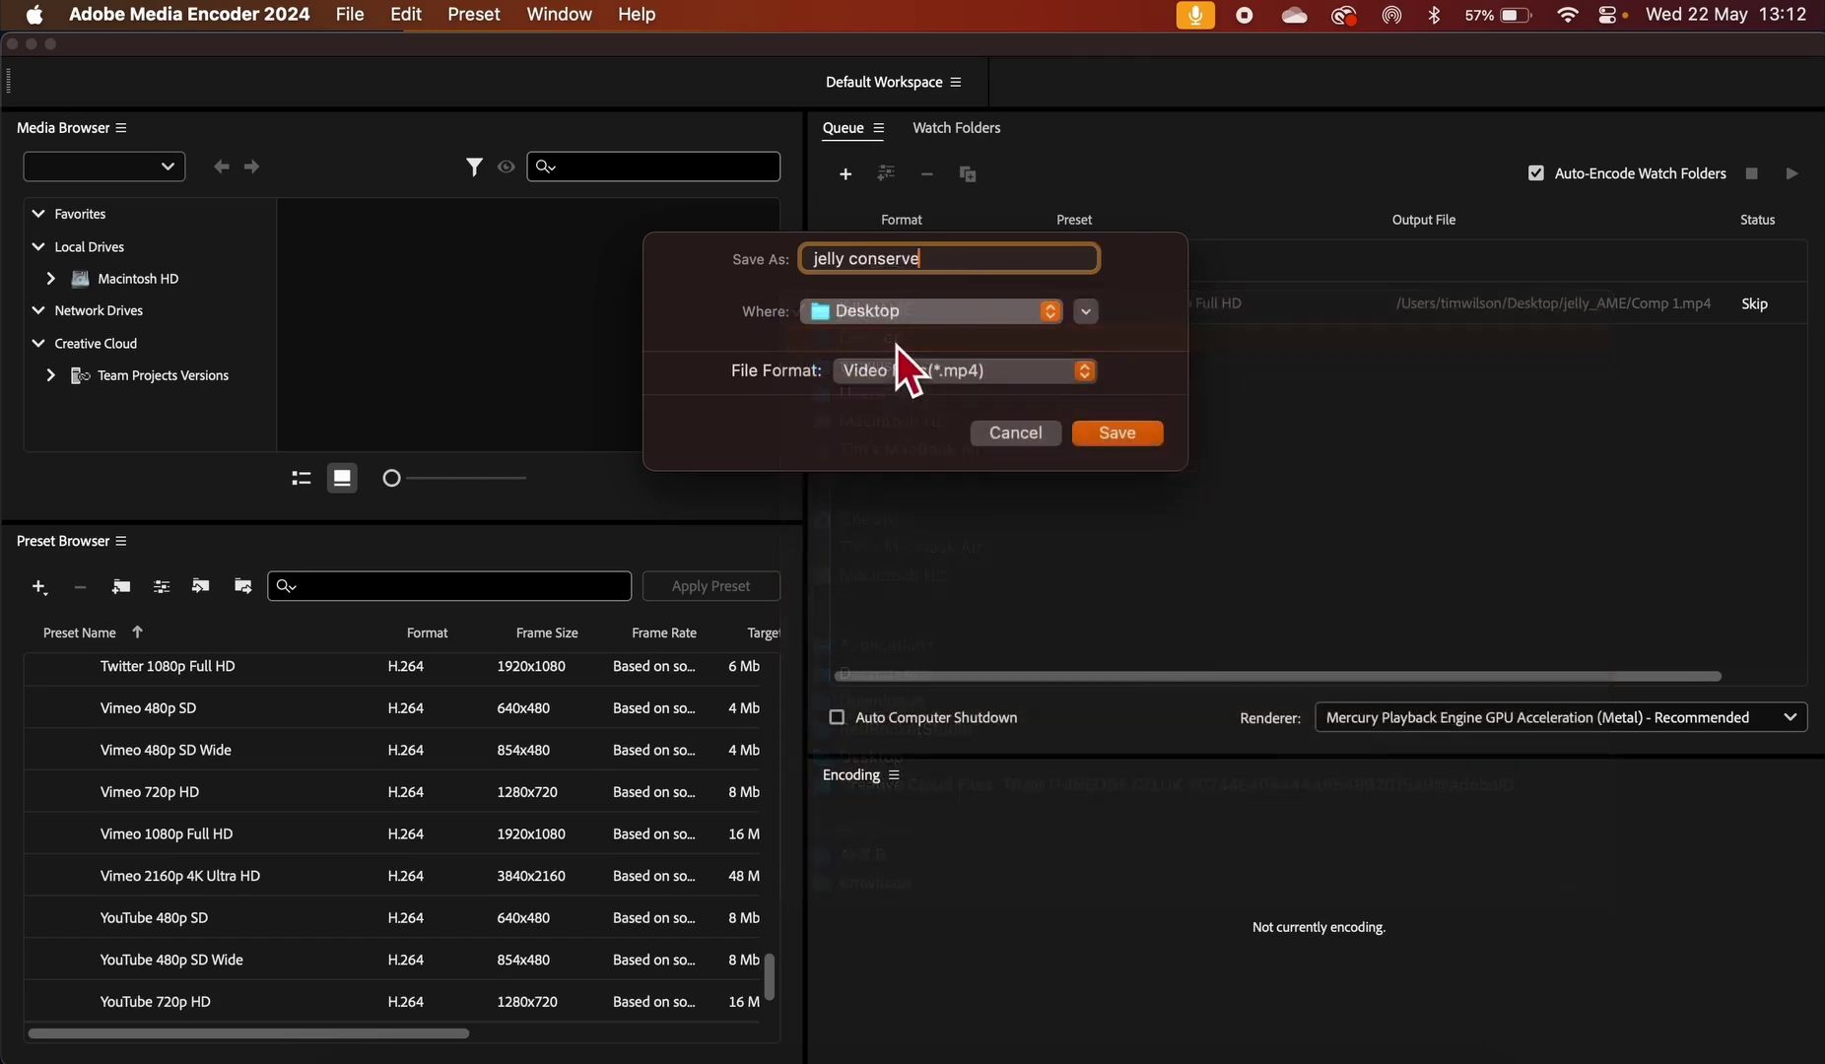
left_click(1111, 437)
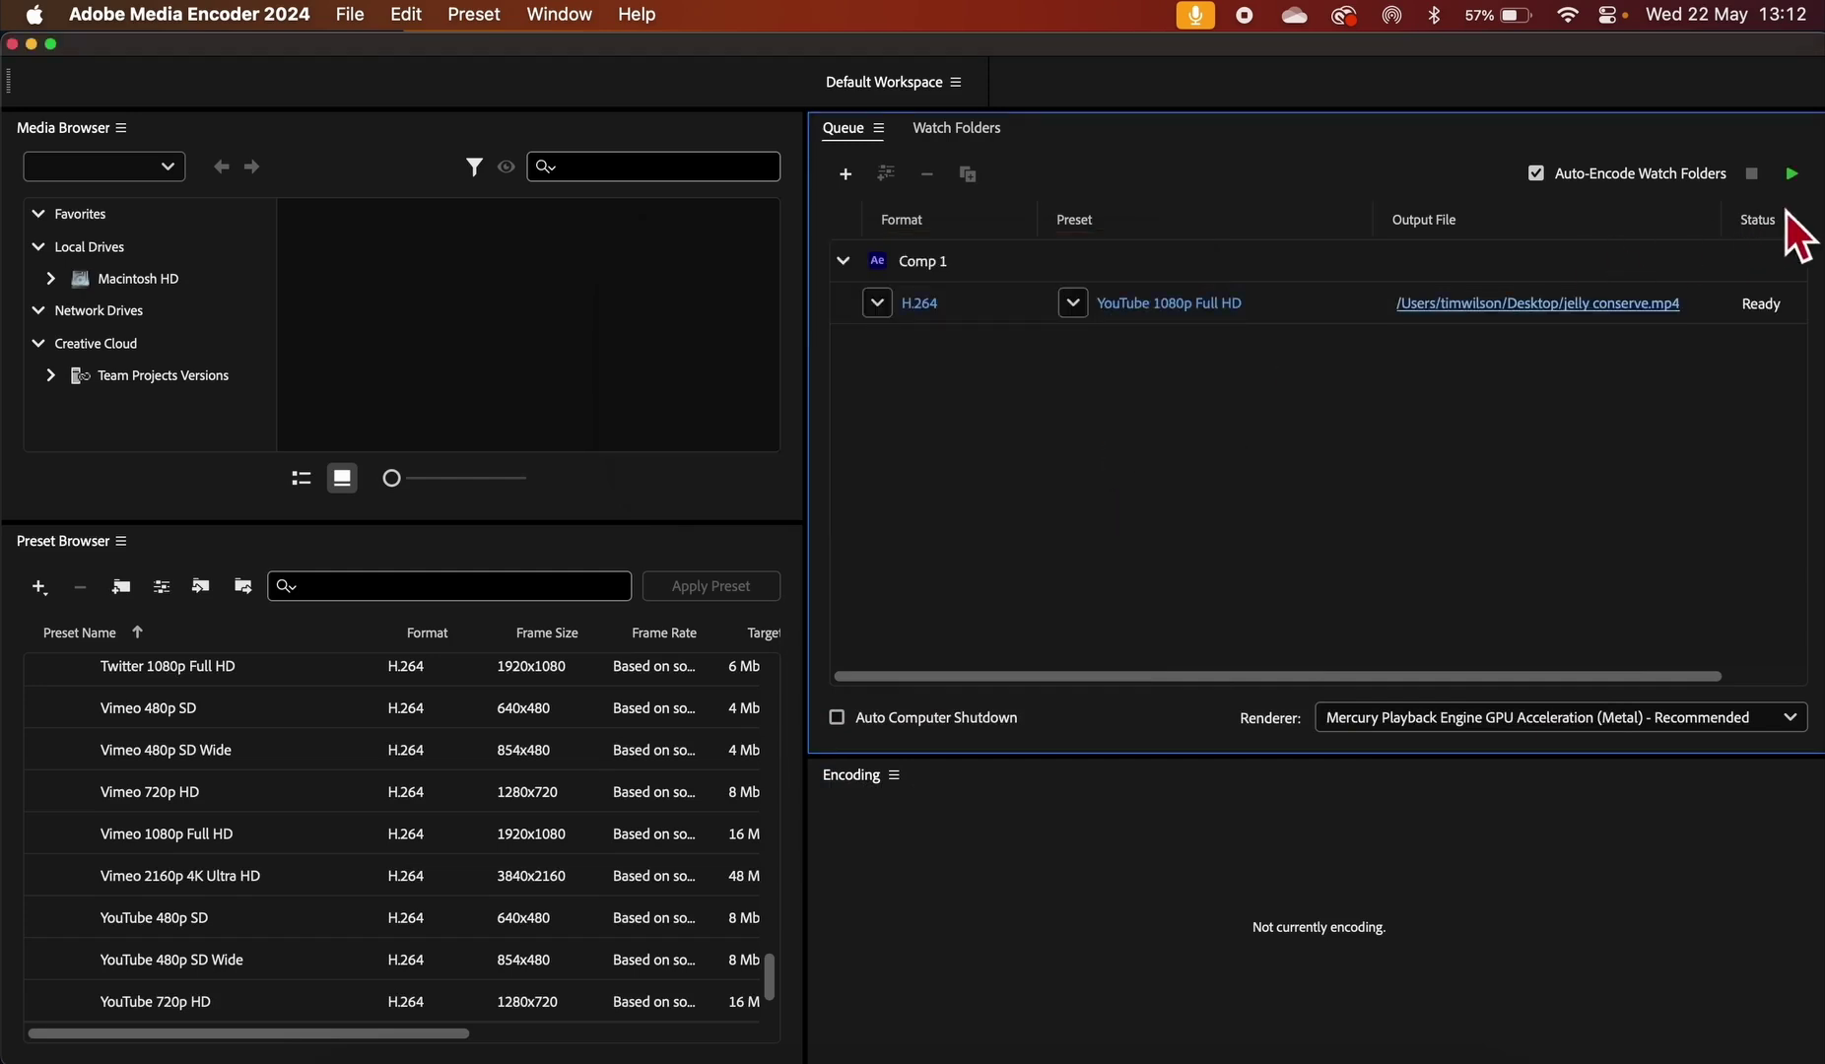
left_click(1793, 174)
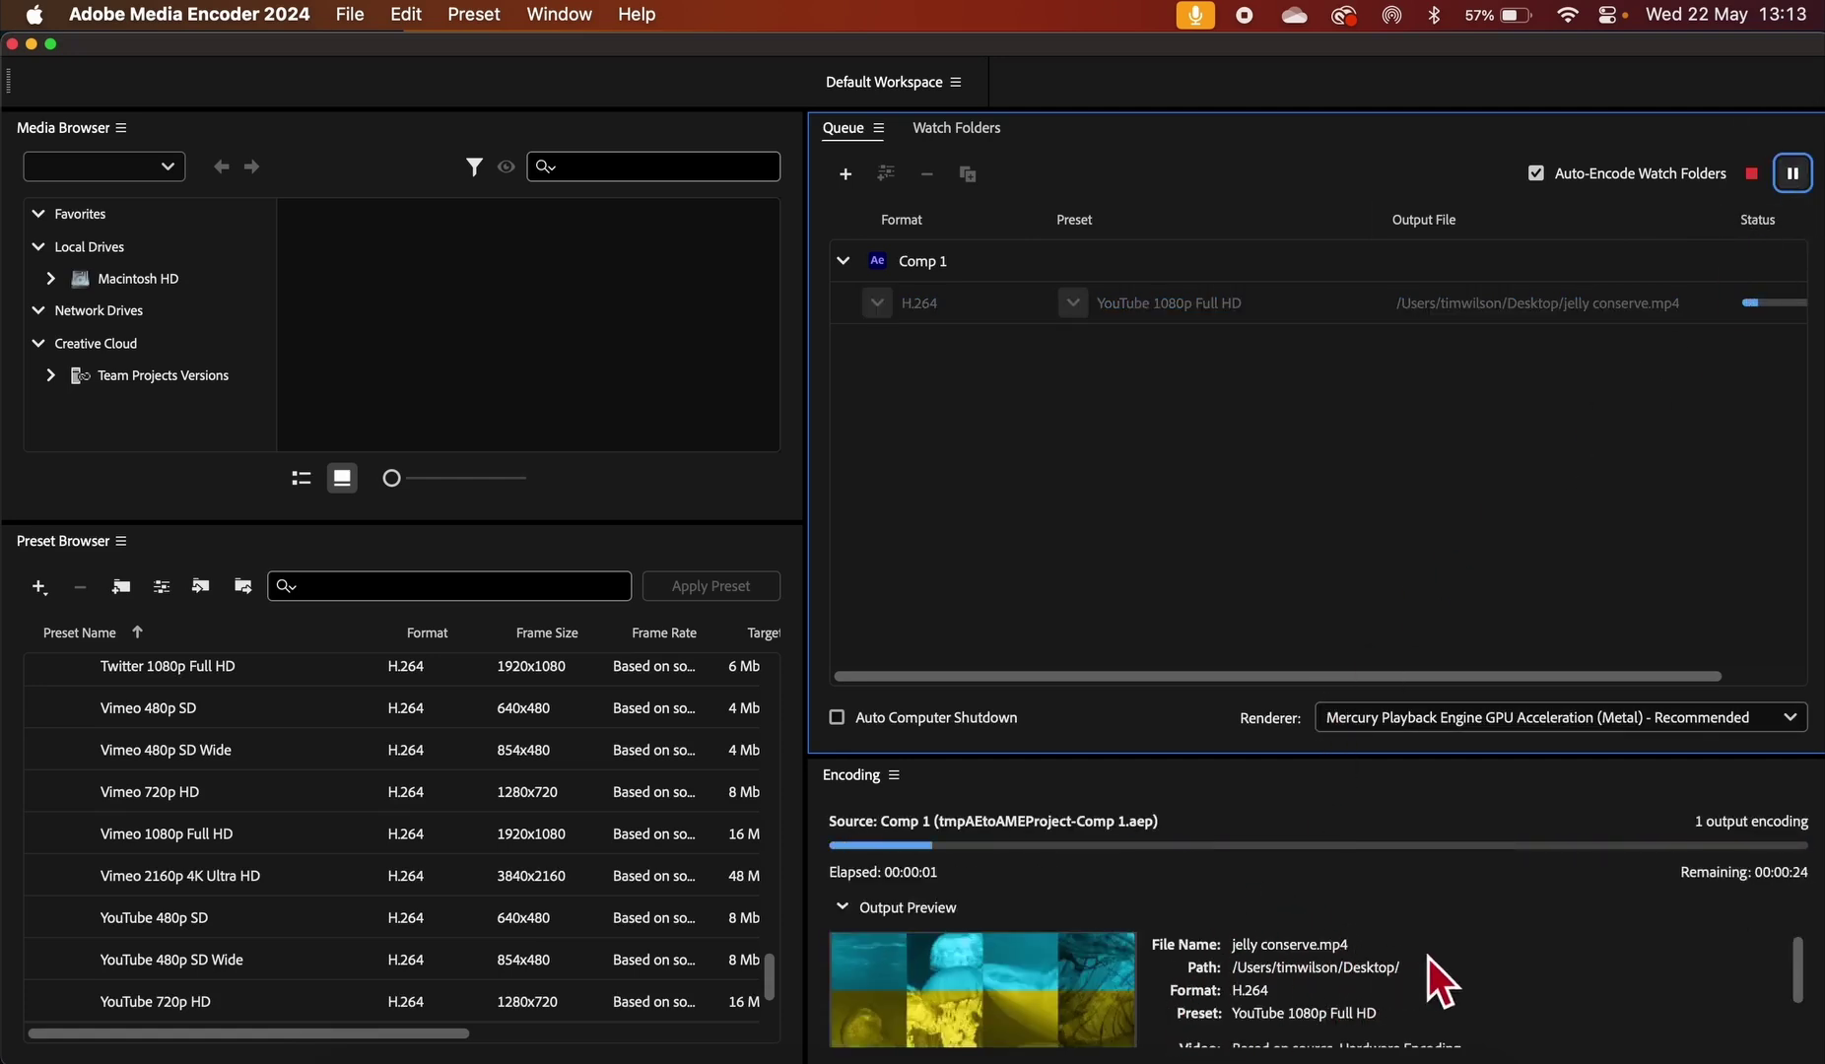
scroll(1429, 958, "down", 1)
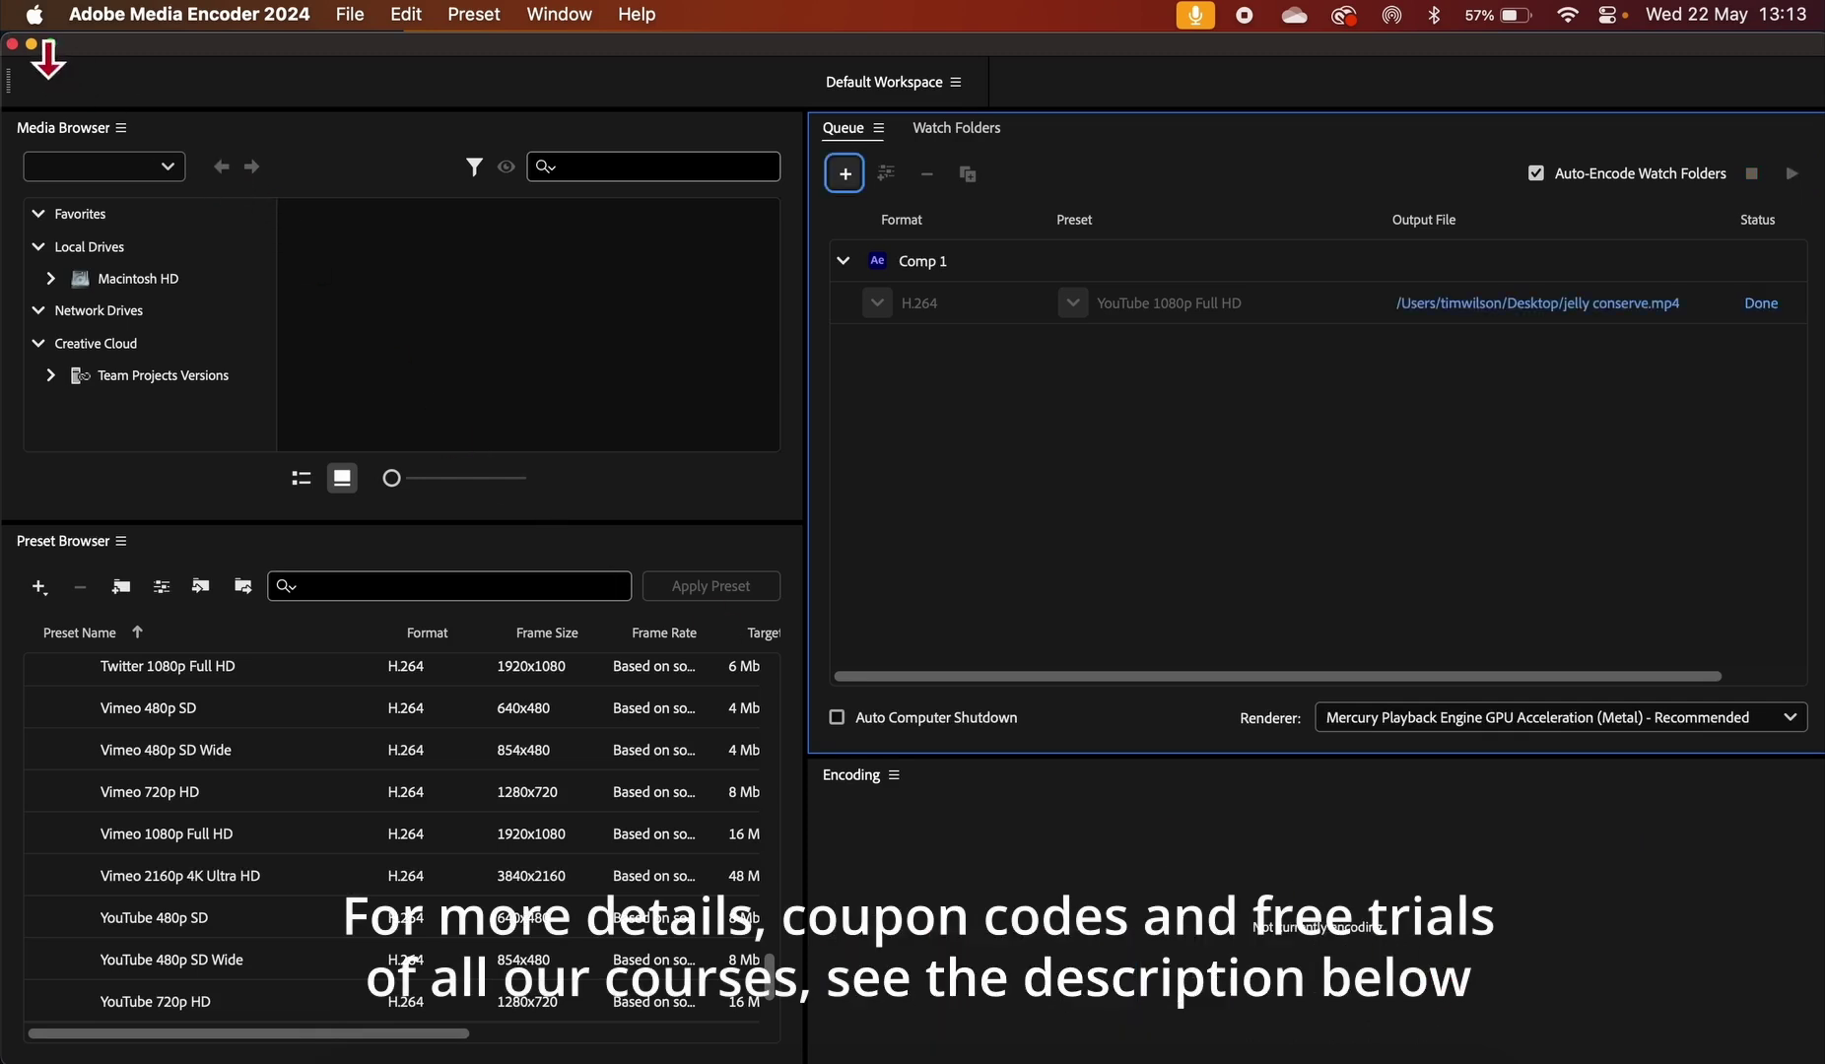
Minimise the Media Encoder and After Effects windows and play the exported jelly conserve.mp4 from the desktop in QuickTime Player
left_click(33, 45)
left_click(39, 46)
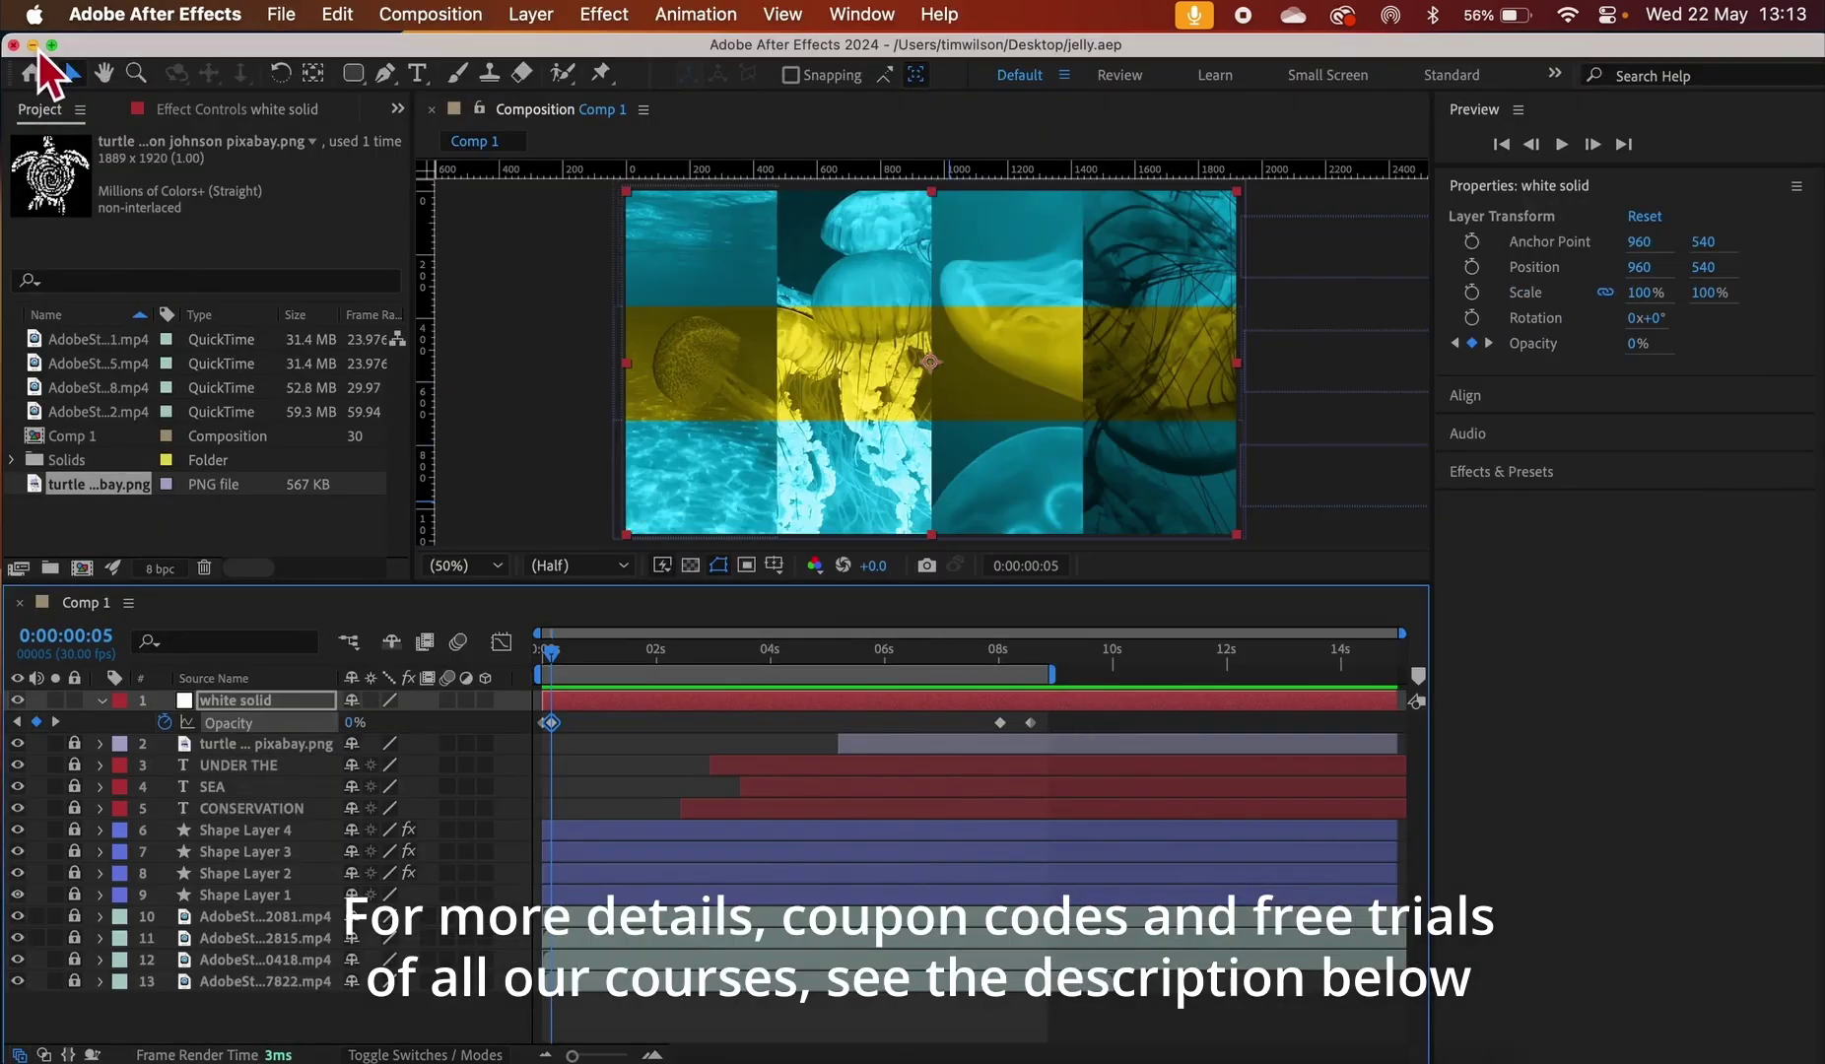
left_click(31, 45)
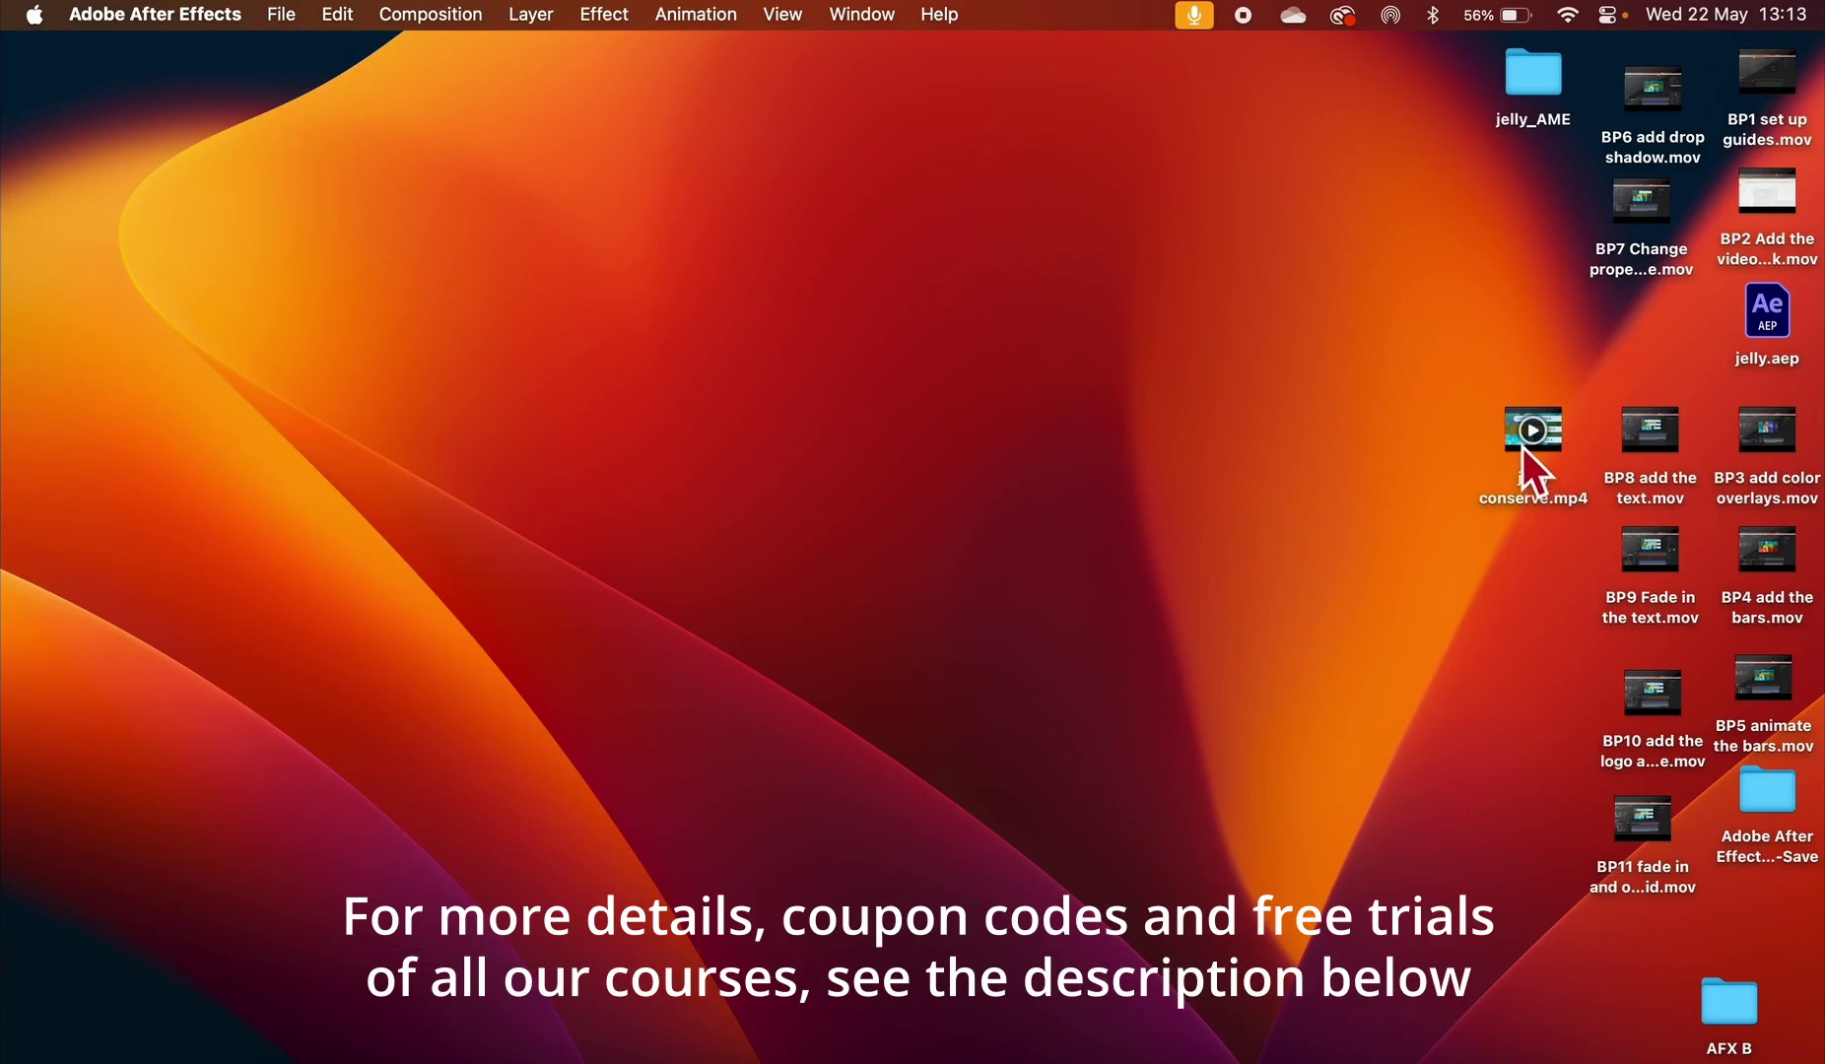
double_click(1522, 447)
left_click(916, 855)
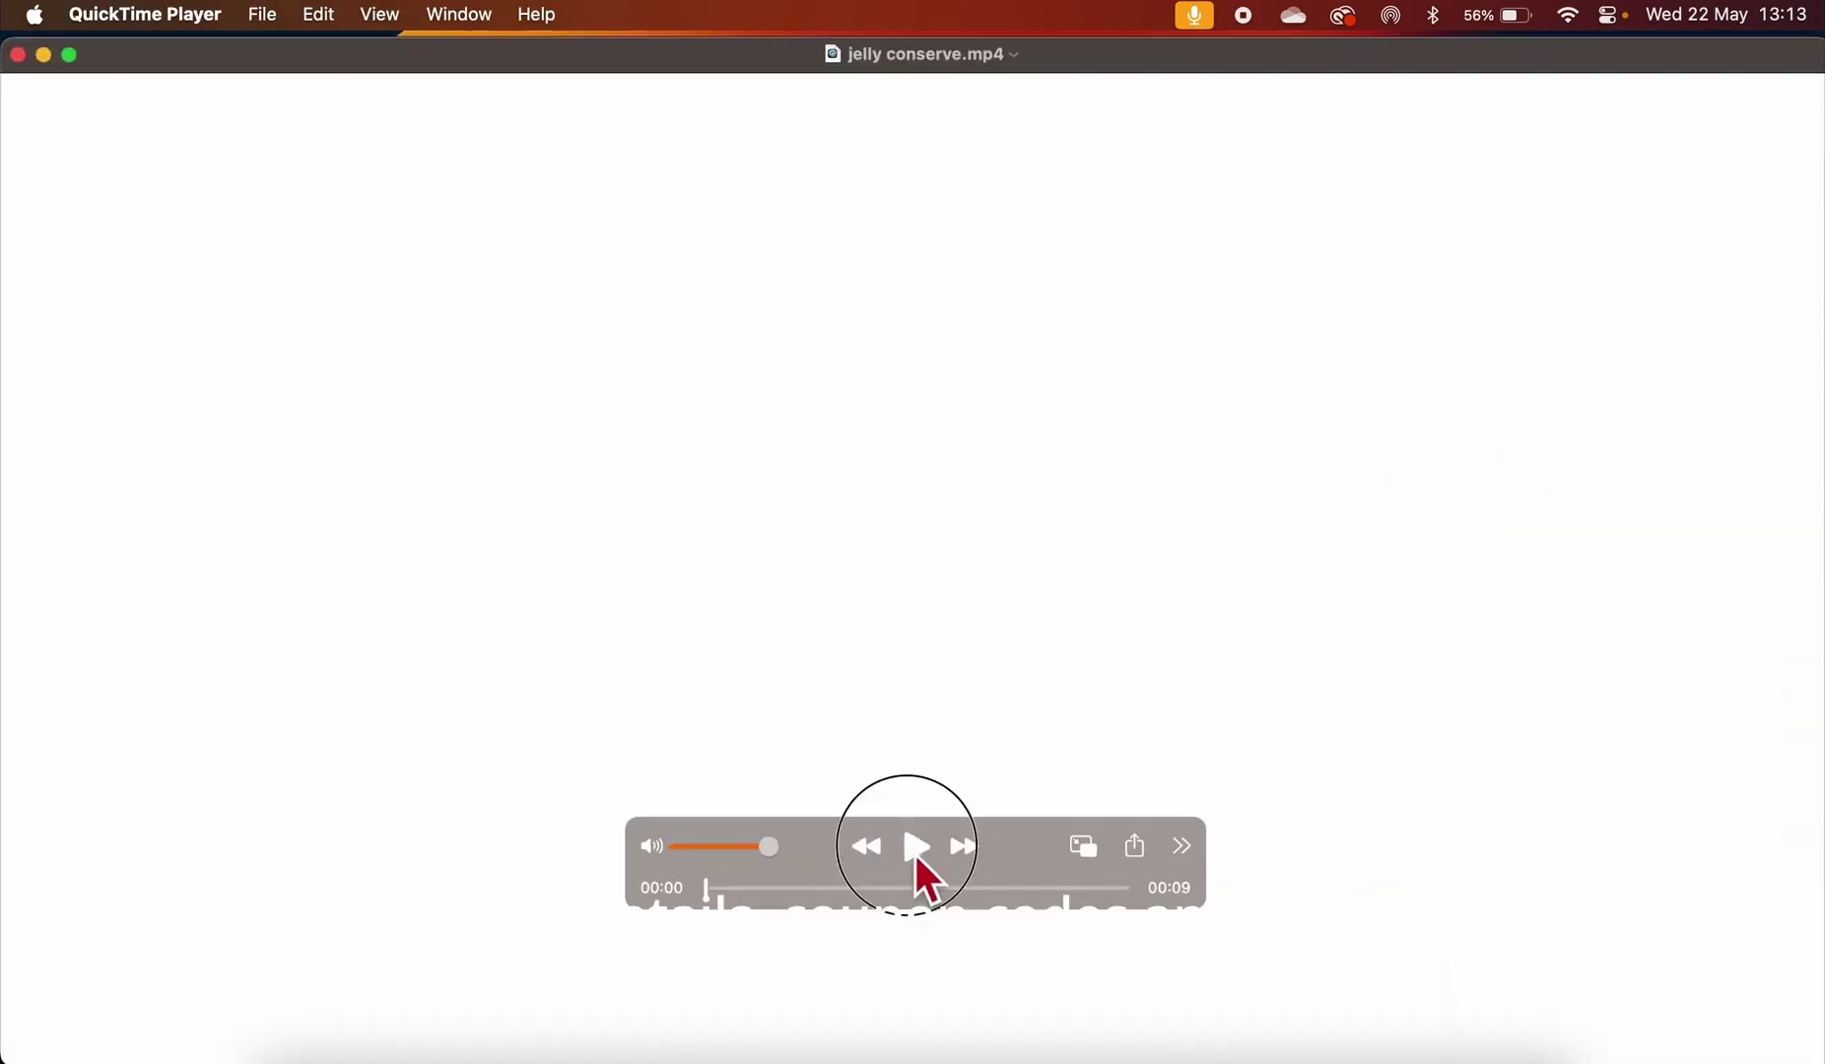